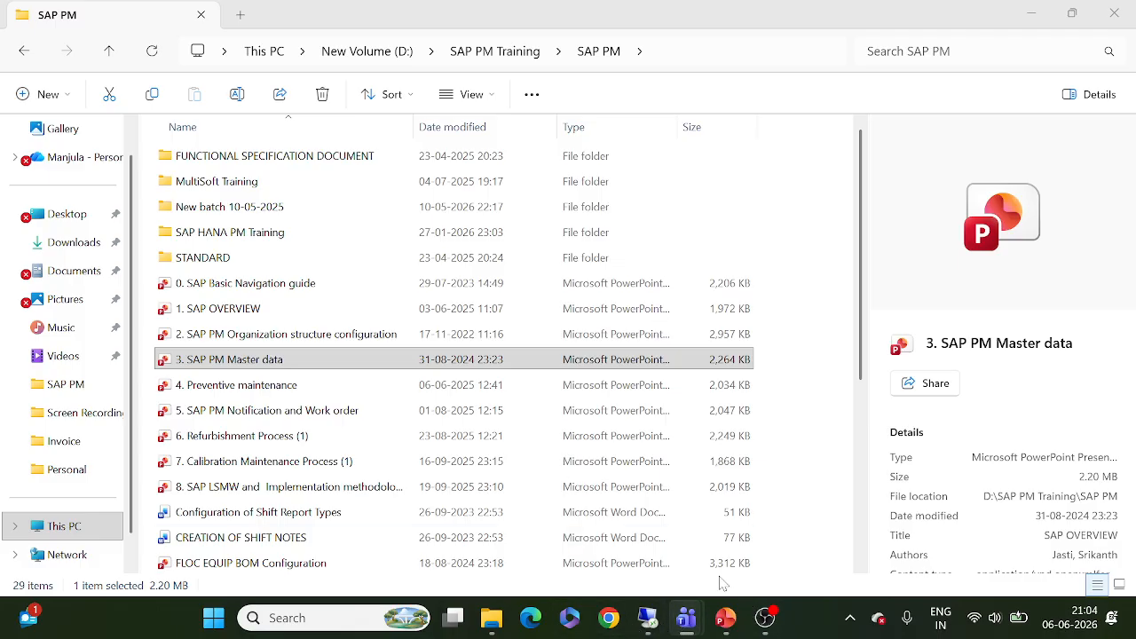
# Step: Switch to the remote desktop and open the SAP PM KDS DOCUMENT workbook, discarding the recovered files and dismissing the activation wizard
pyautogui.click(646, 620)
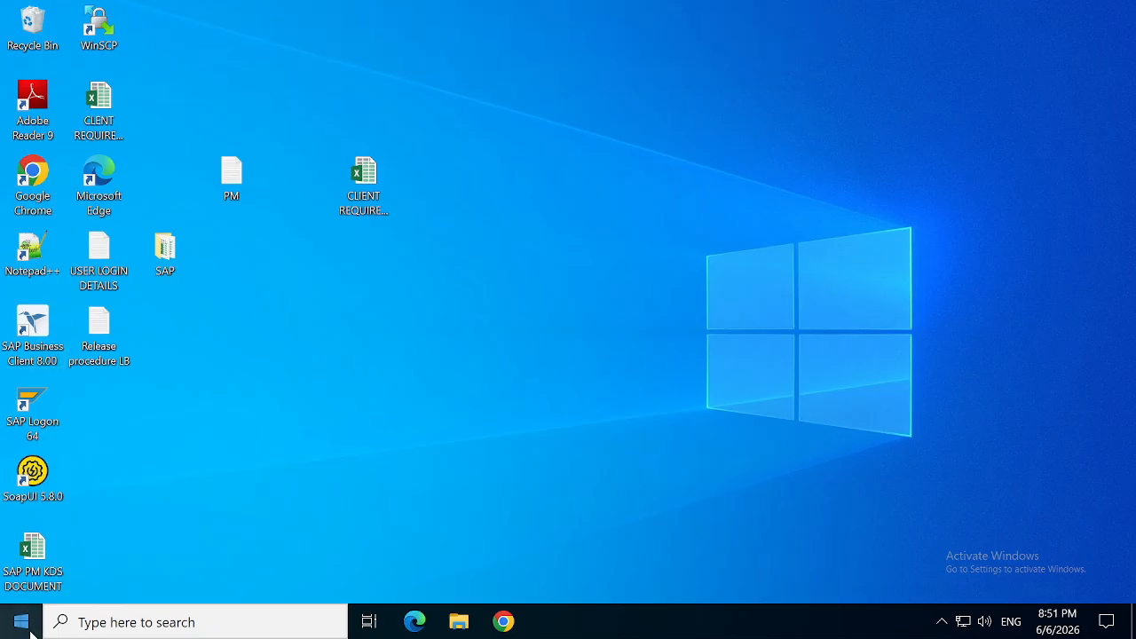
pyautogui.doubleClick(32, 550)
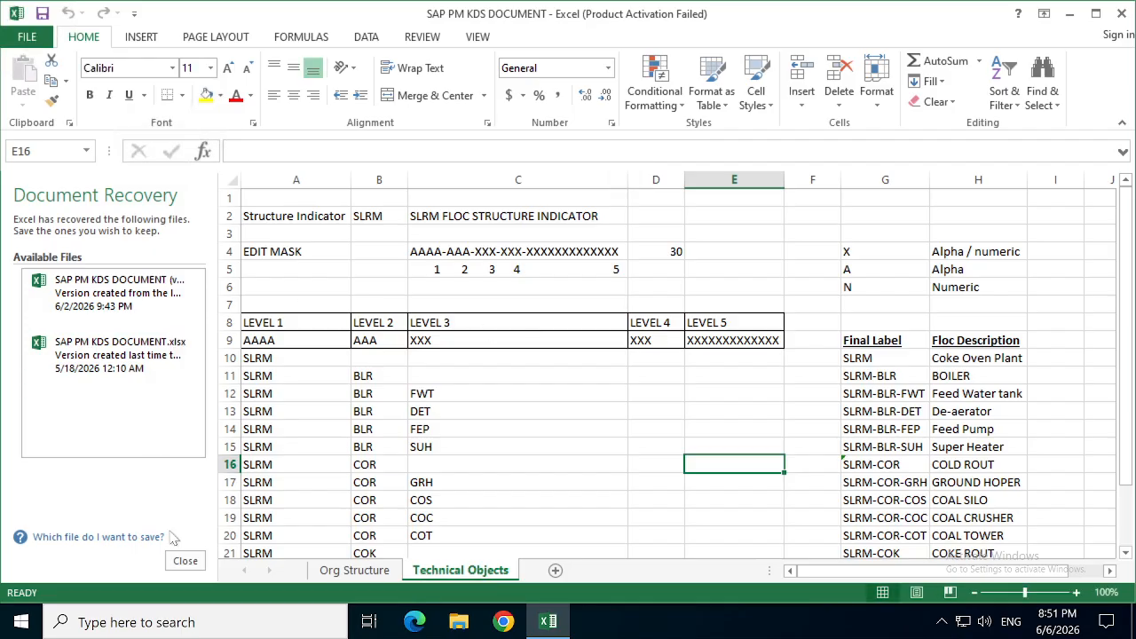
pyautogui.click(186, 560)
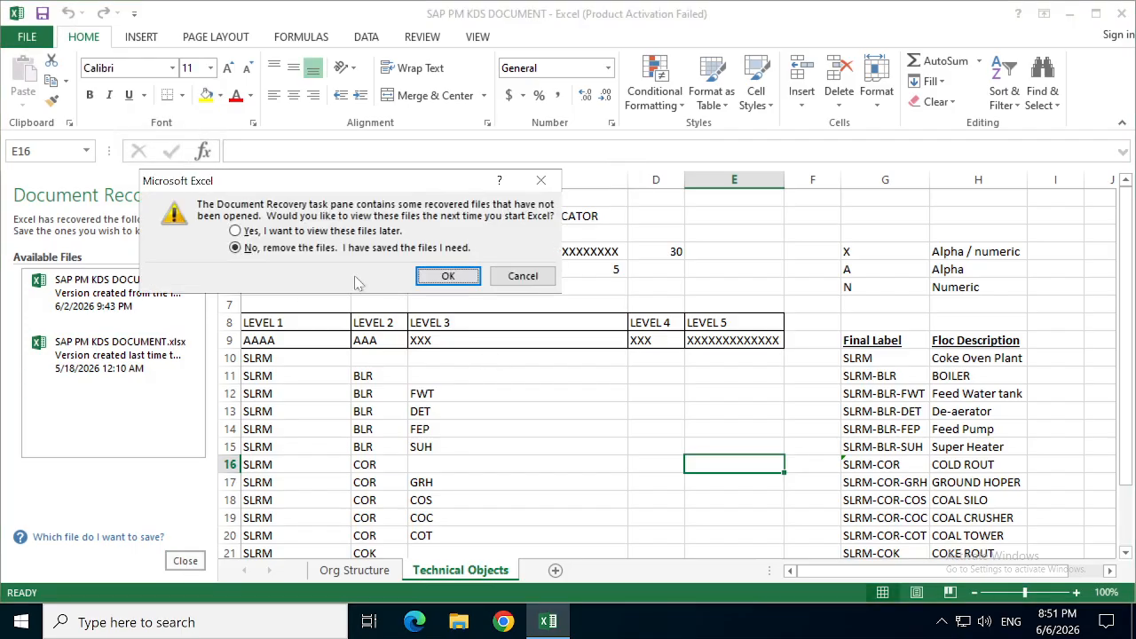
pyautogui.click(443, 274)
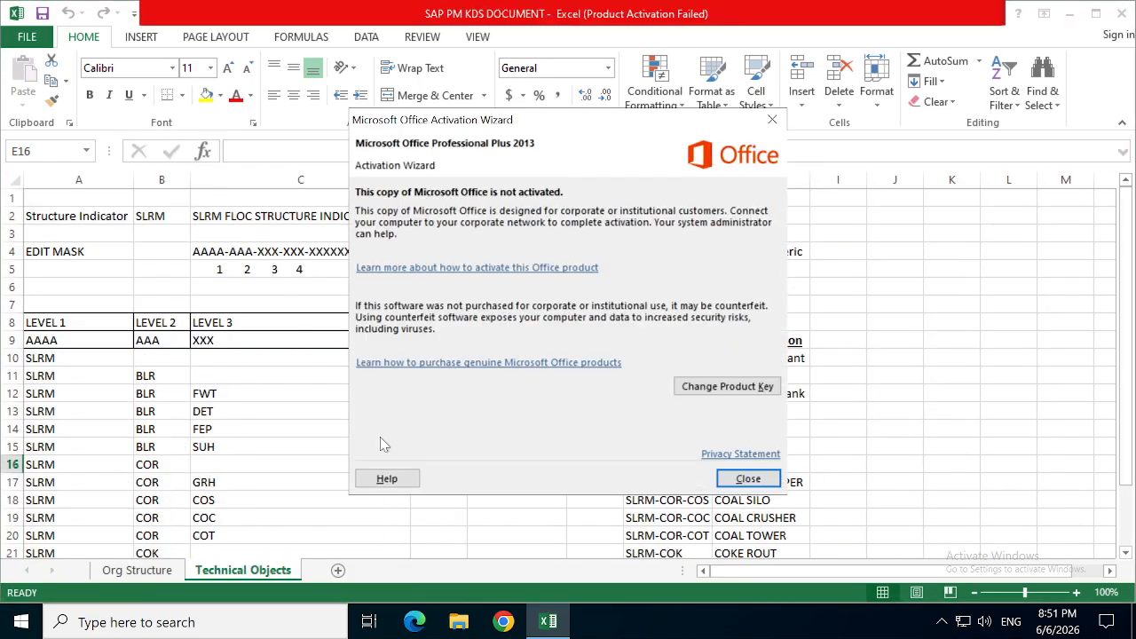
pyautogui.click(748, 479)
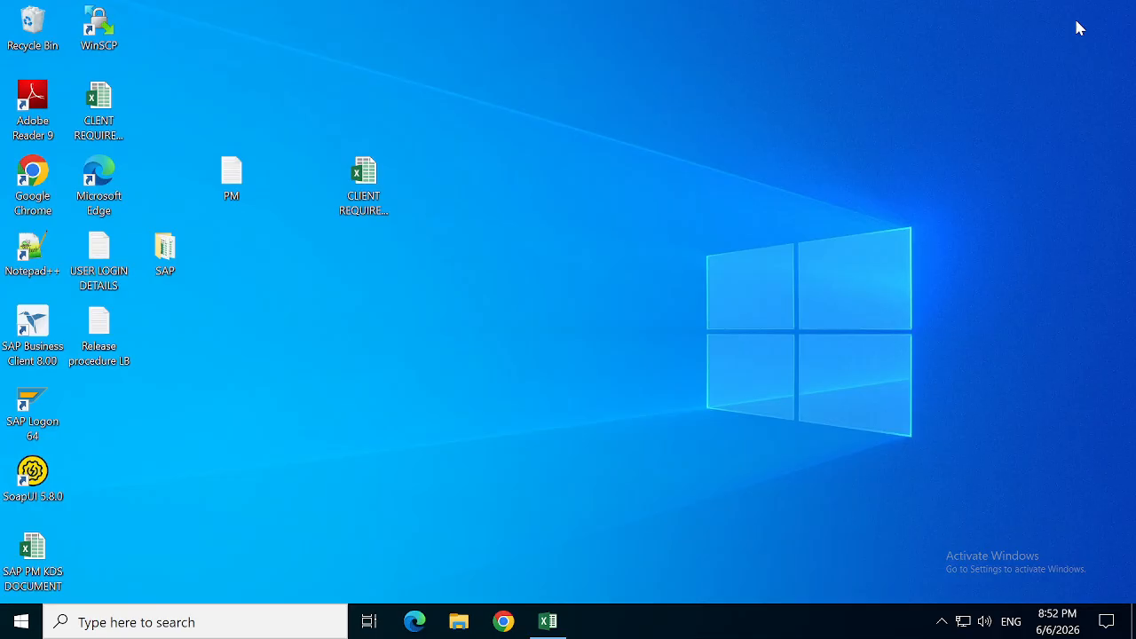
pyautogui.click(1073, 16)
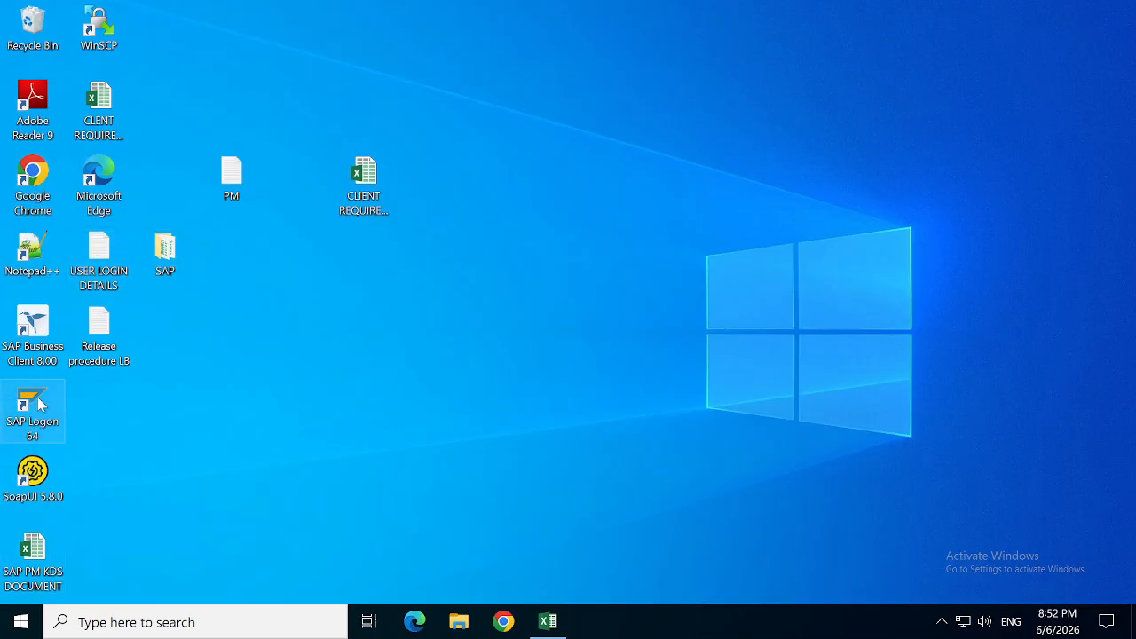
# Step: Open the S4HANA connection in SAP Logon and fill in the user name on the logon screen
pyautogui.doubleClick(42, 419)
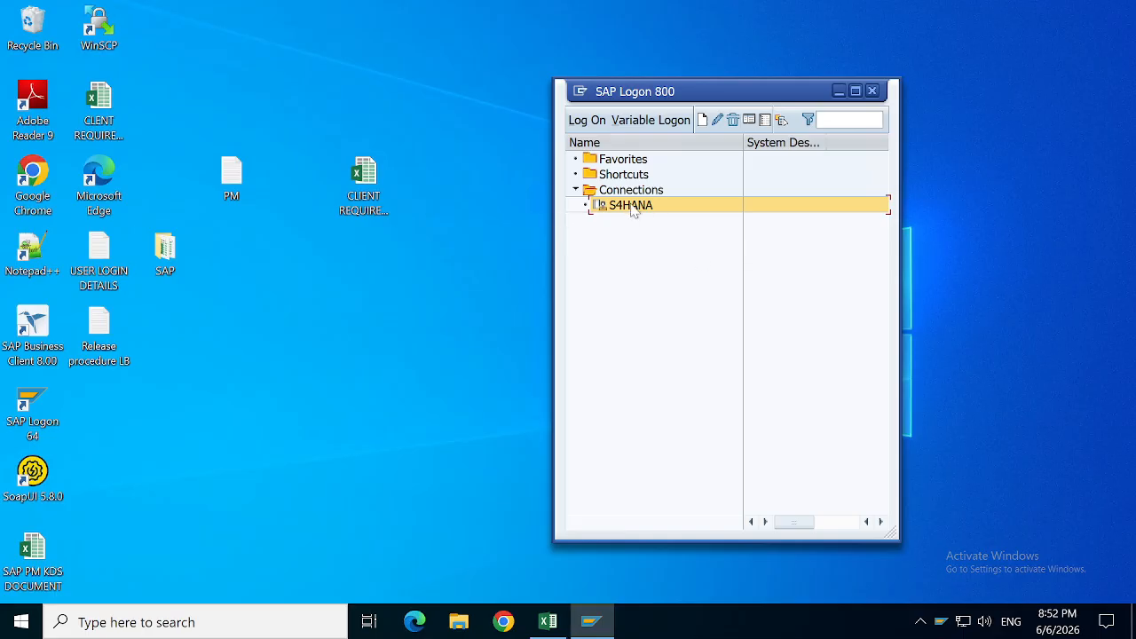
pyautogui.doubleClick(633, 206)
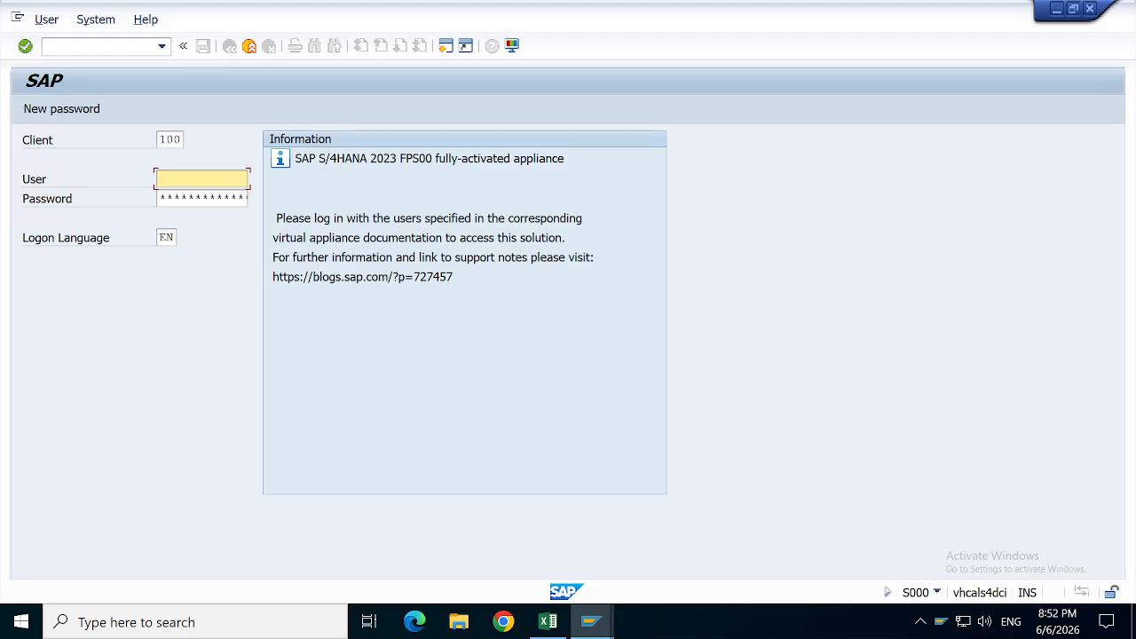
pyautogui.click(190, 178)
pyautogui.press('BackSpace')
pyautogui.press('Down')
pyautogui.press('Return')
pyautogui.press('Tab')
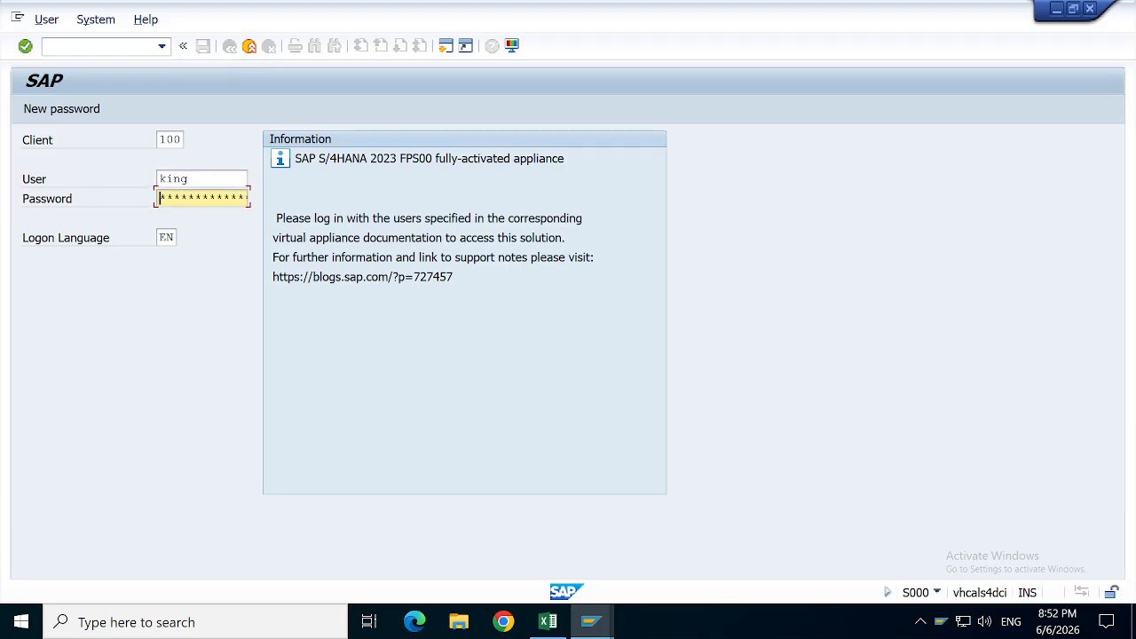
# Step: Get the account password from the USER LOGIN DETAILS note, enter it in the SAP password field and log on
pyautogui.click(1056, 8)
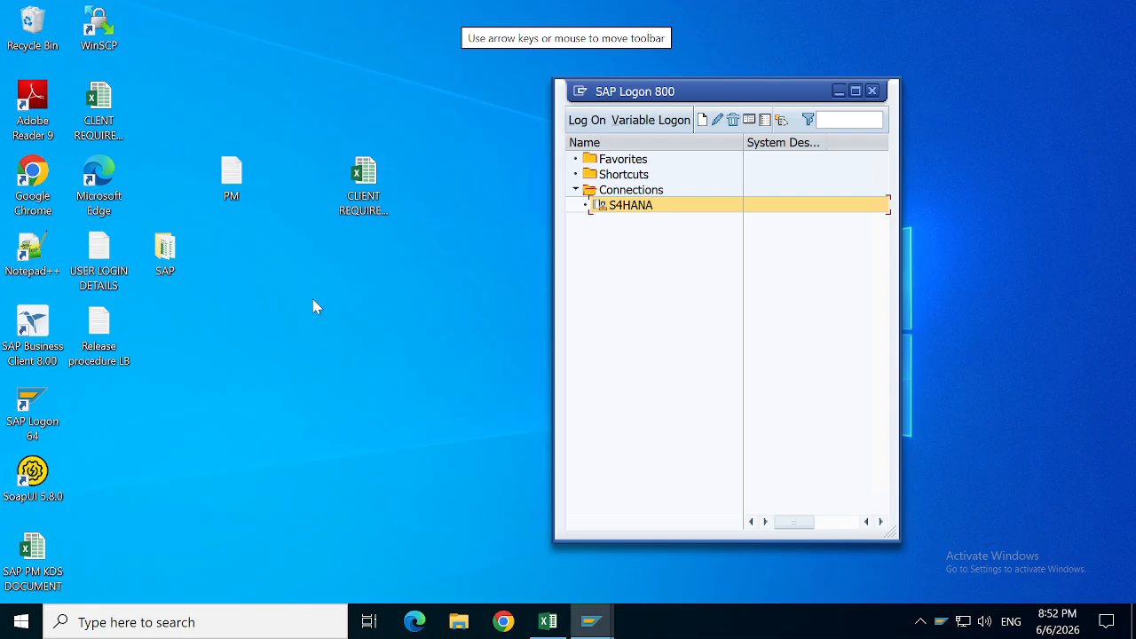
pyautogui.doubleClick(100, 277)
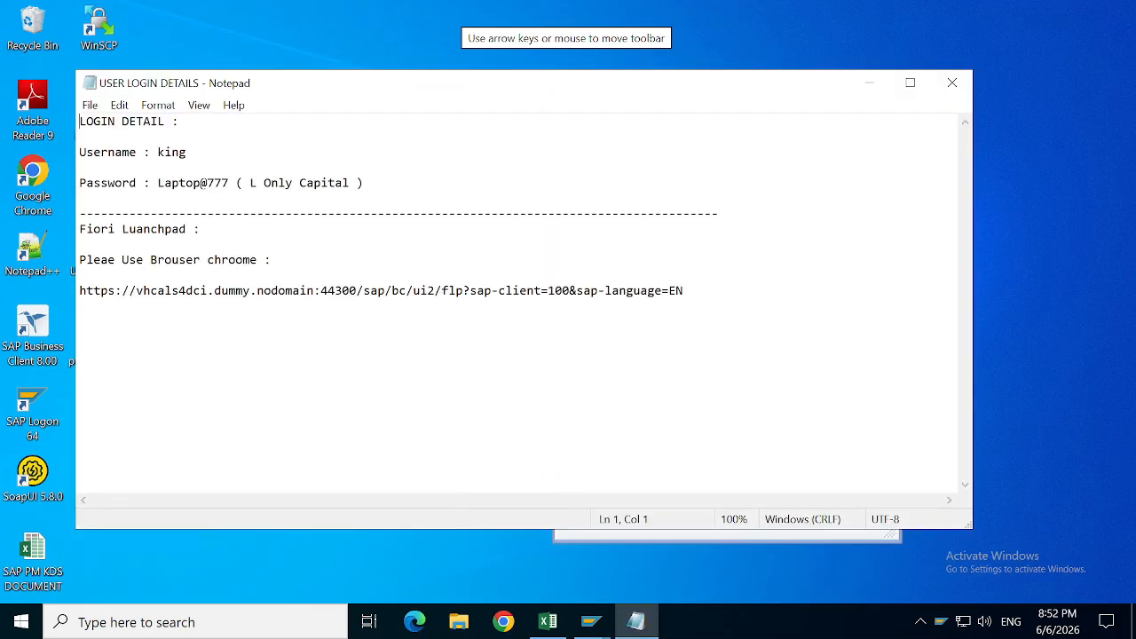
pyautogui.moveTo(158, 183); pyautogui.dragTo(229, 183)
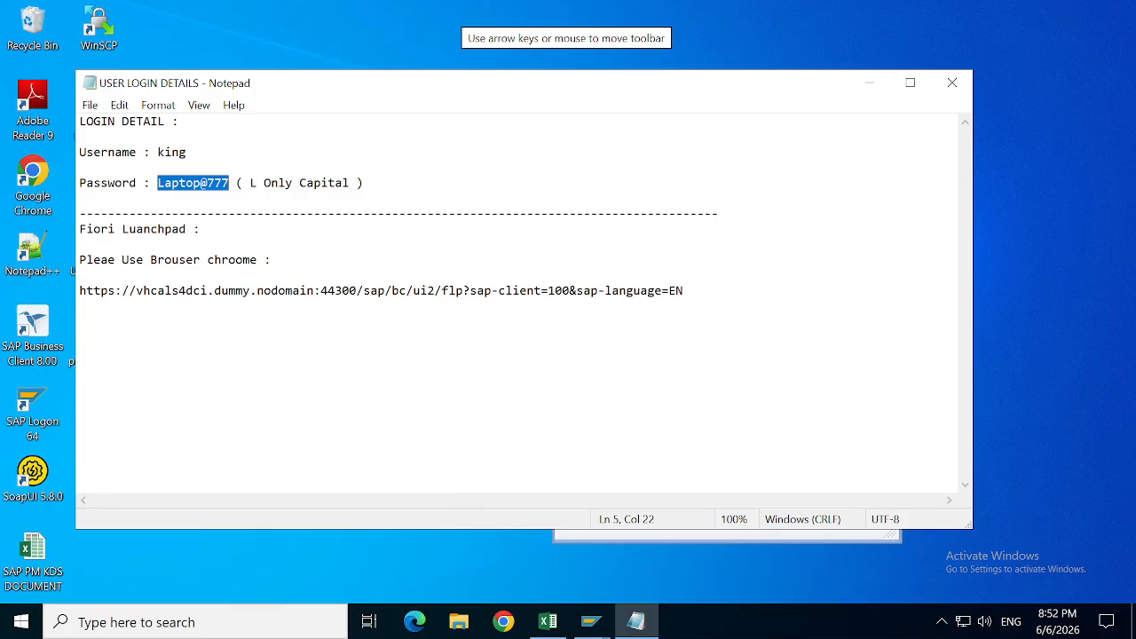
pyautogui.click(869, 82)
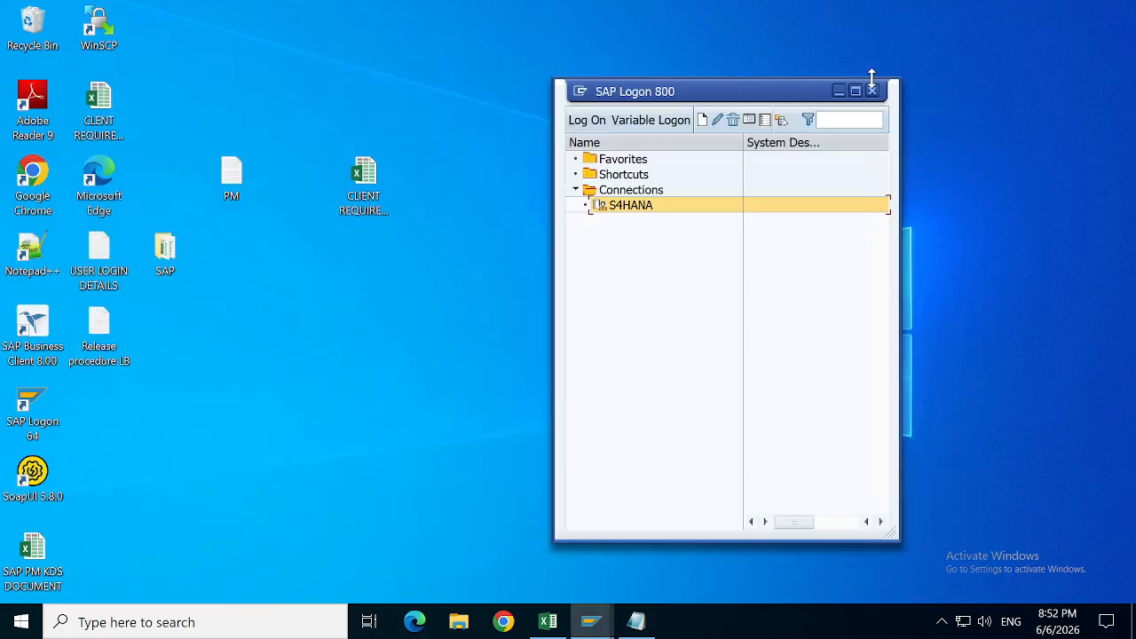
pyautogui.moveTo(604, 618)
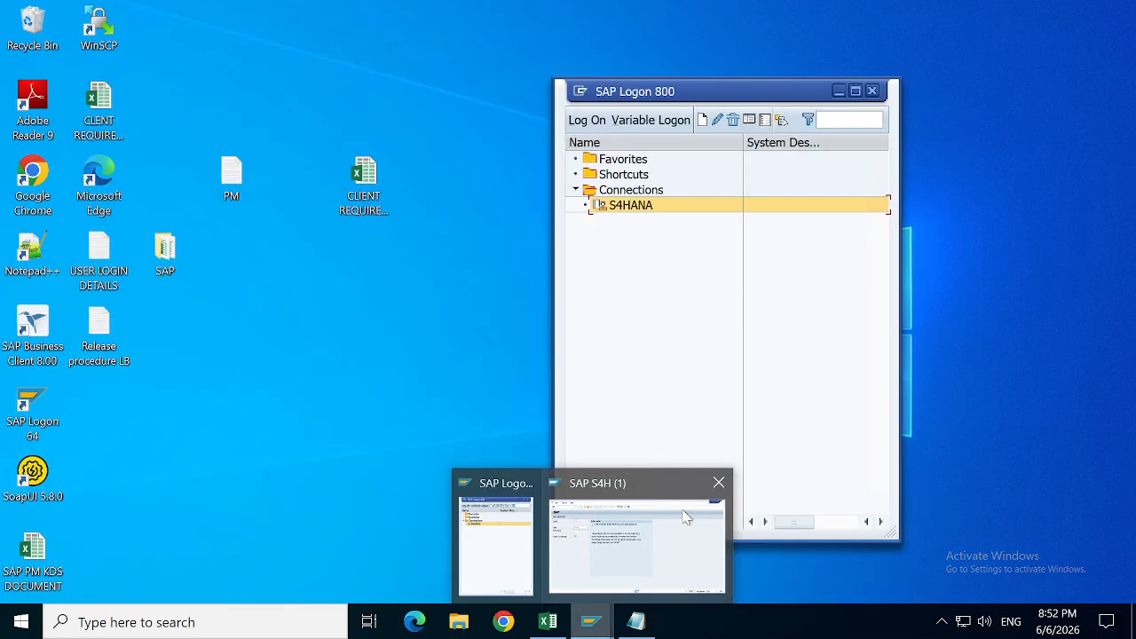
pyautogui.click(686, 517)
pyautogui.click(250, 200)
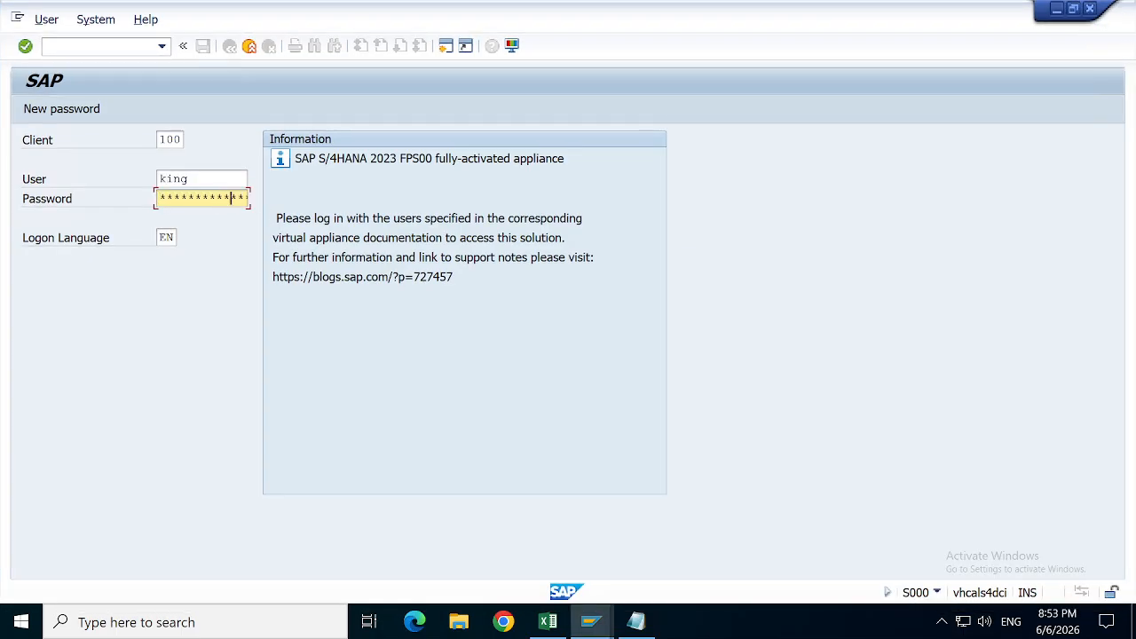
pyautogui.click(317, 238)
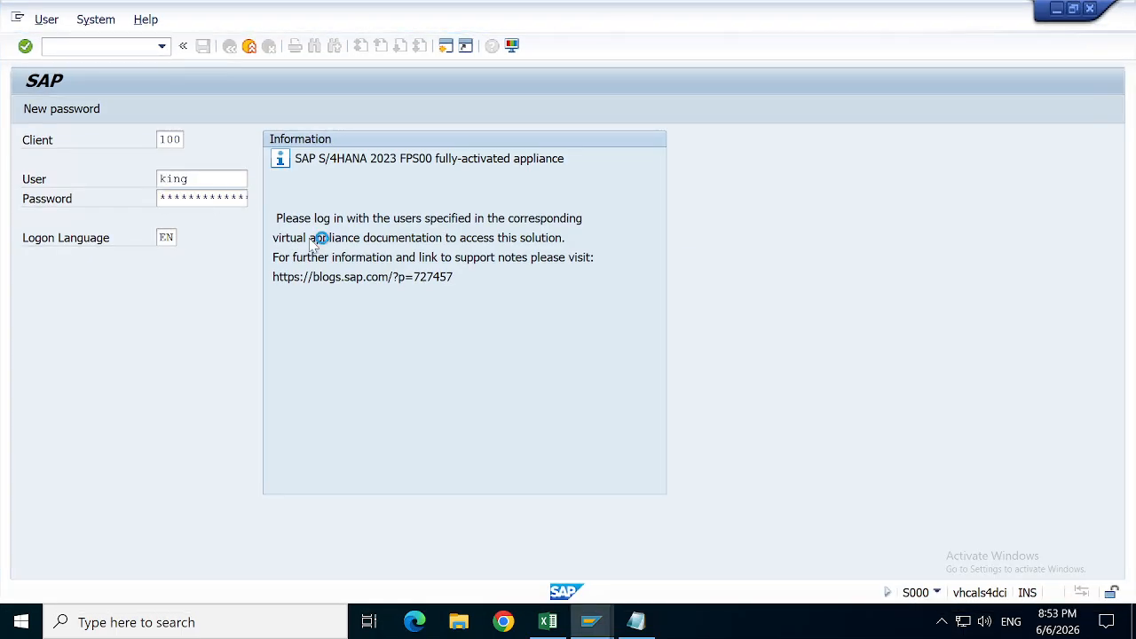
pyautogui.press('Return')
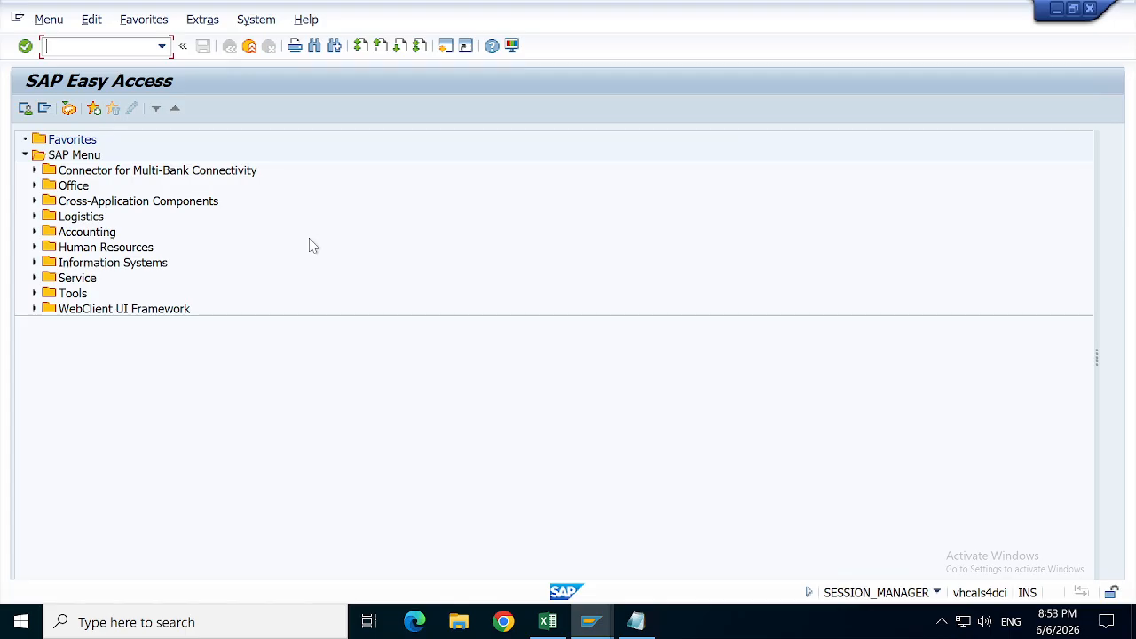
# Step: Run transaction IH01 and display the structure list for functional location SLRM
pyautogui.write('IH01')
pyautogui.press('Return')
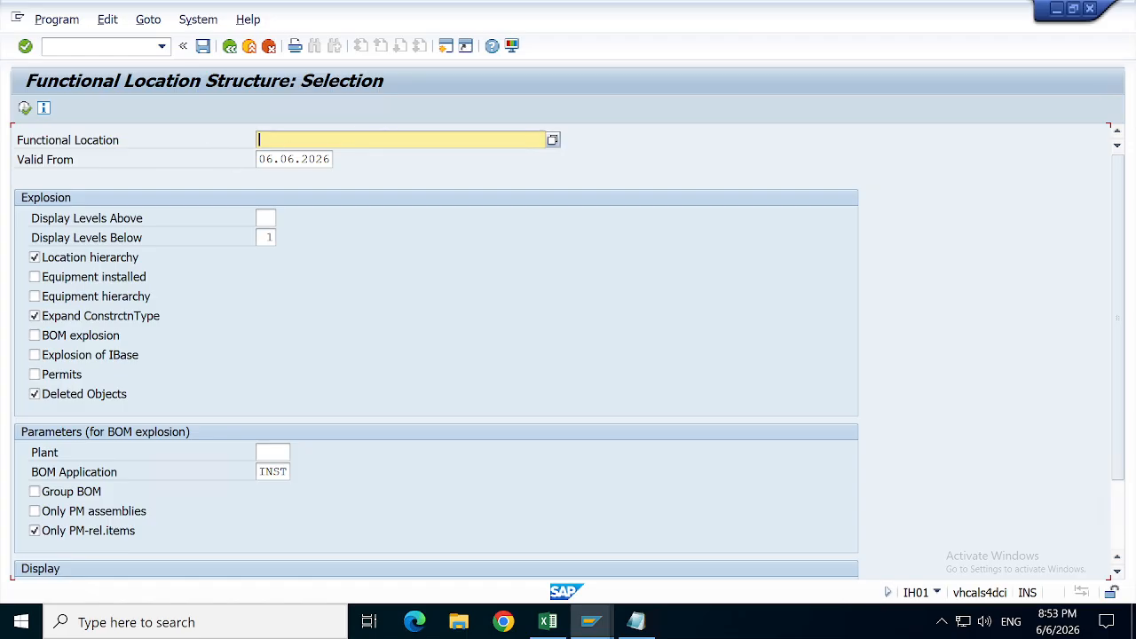
pyautogui.press('BackSpace')
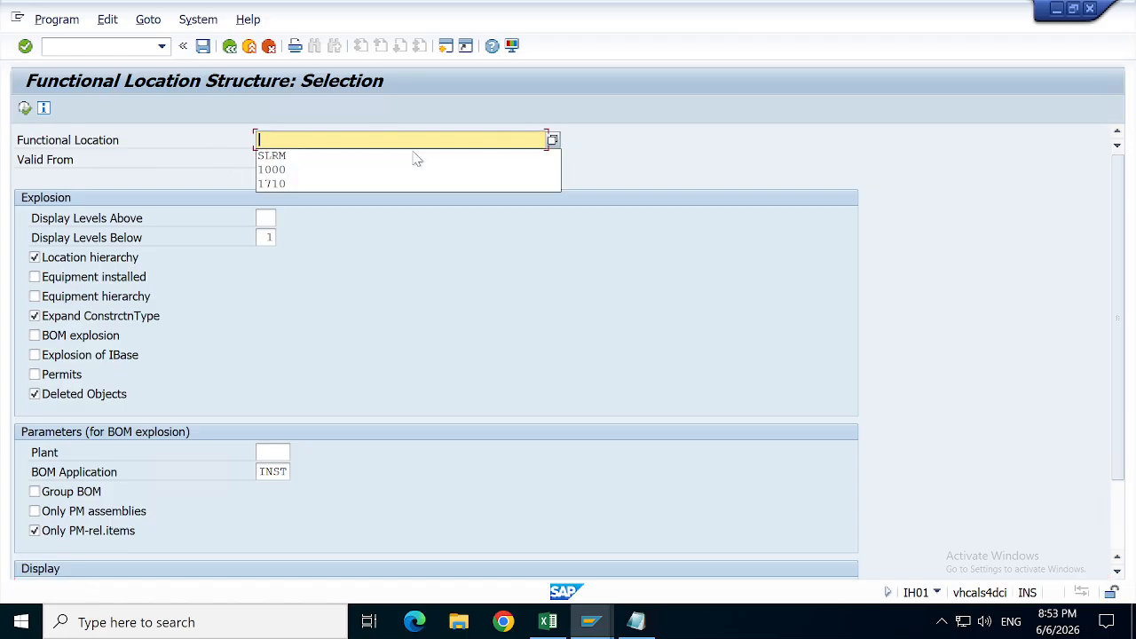
pyautogui.write('SLRM')
pyautogui.press('Return')
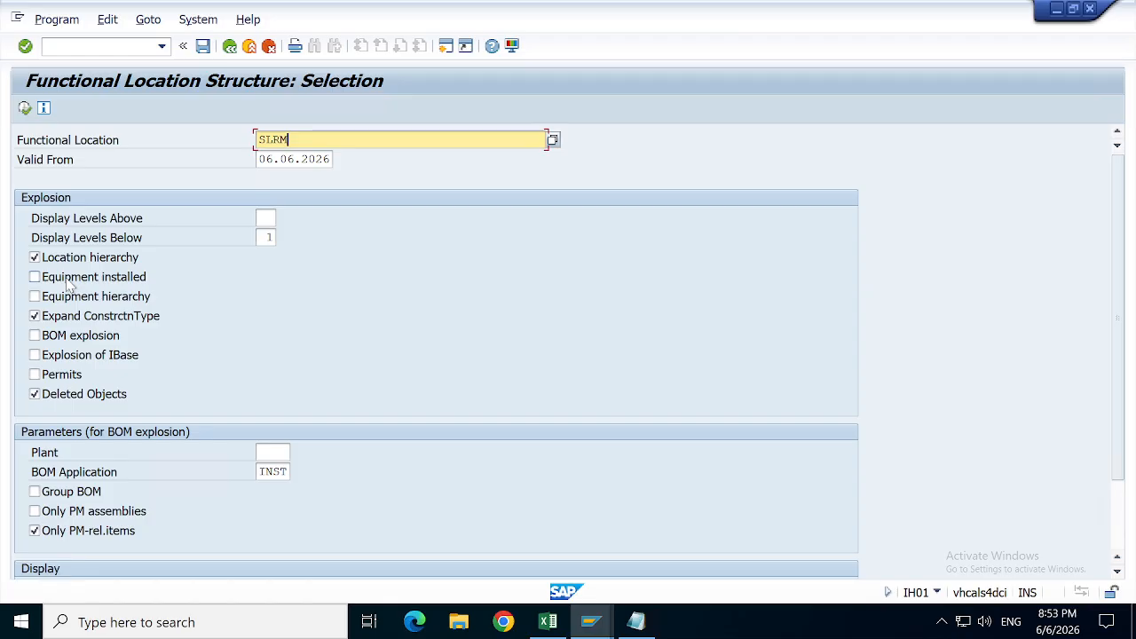
pyautogui.click(25, 109)
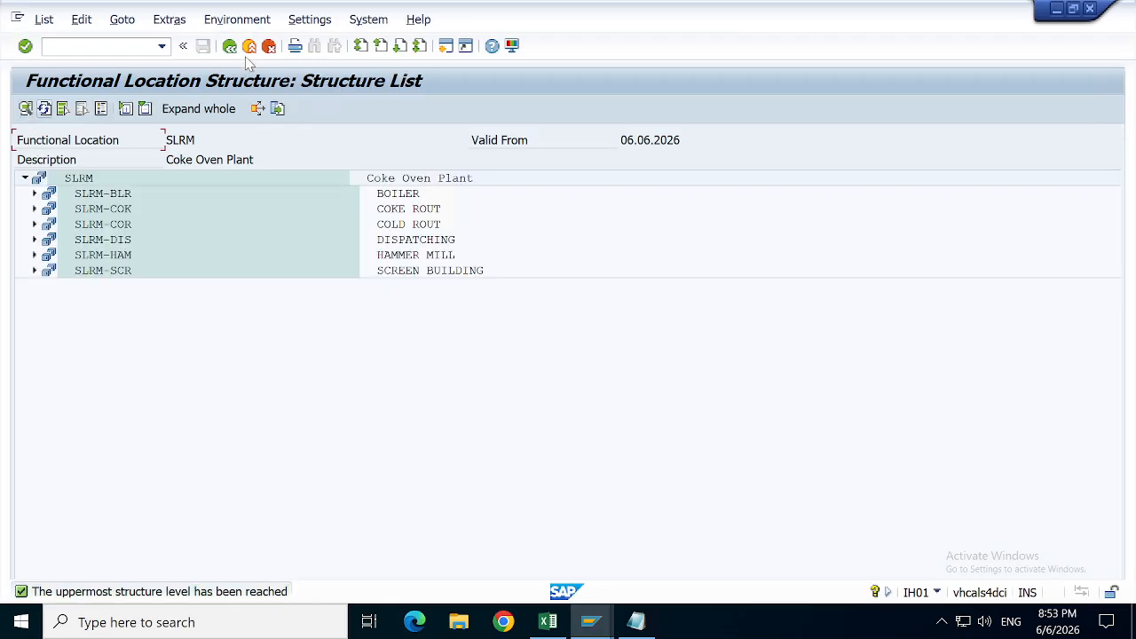
# Step: Rerun the selection for SLRM and expand the whole functional location hierarchy
pyautogui.click(230, 47)
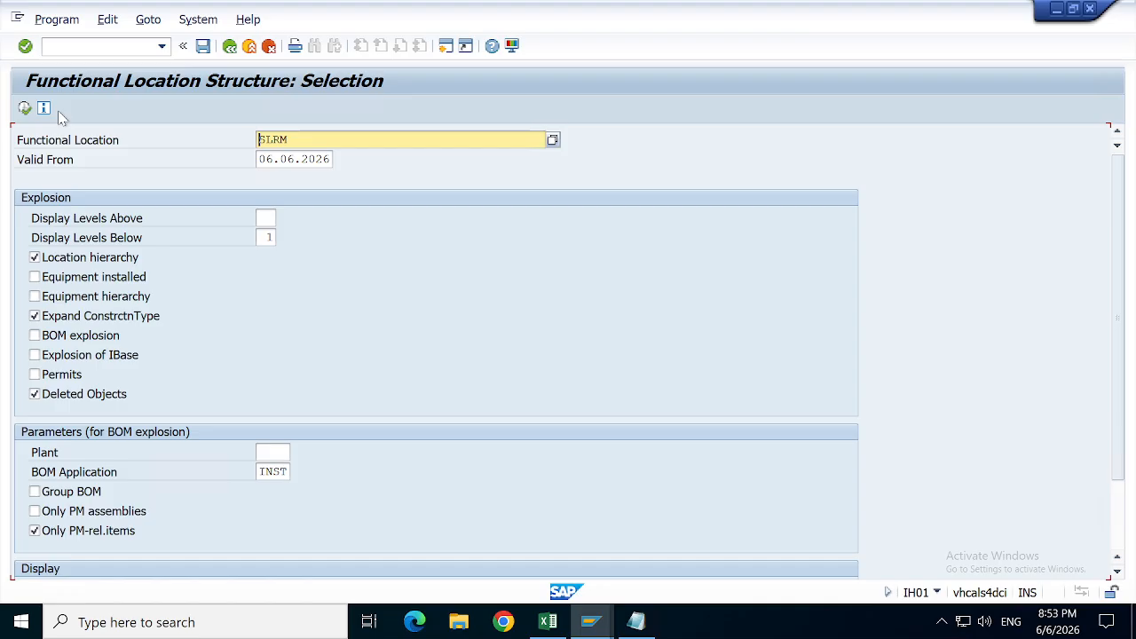
pyautogui.click(25, 108)
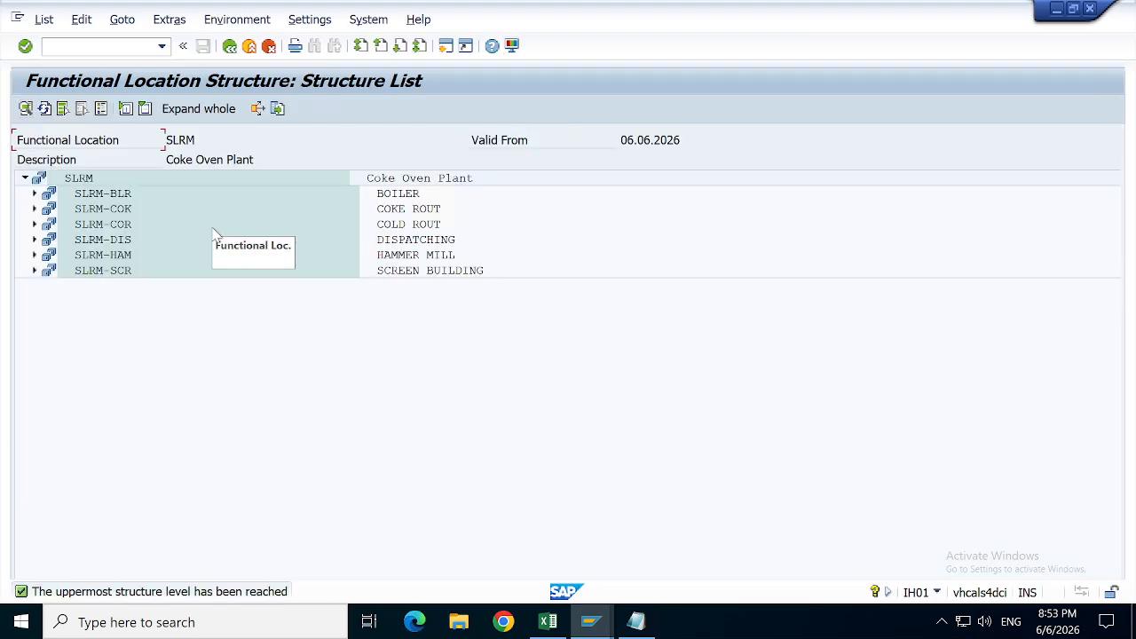
pyautogui.click(208, 114)
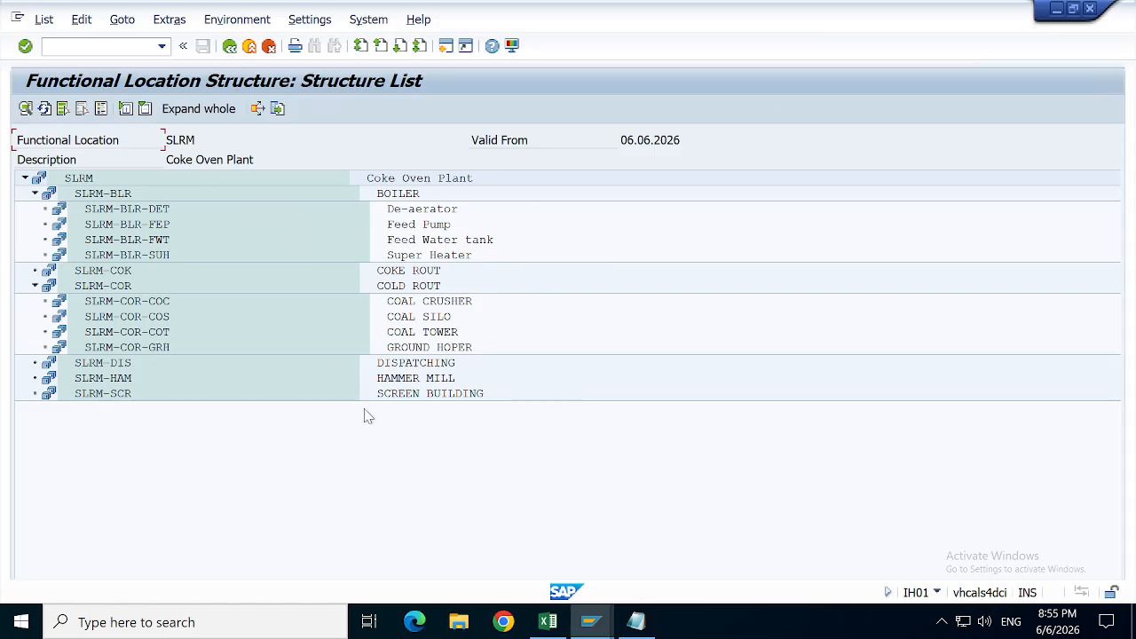
# Step: Copy the Fiori launchpad URL from the USER LOGIN DETAILS note
pyautogui.click(1055, 10)
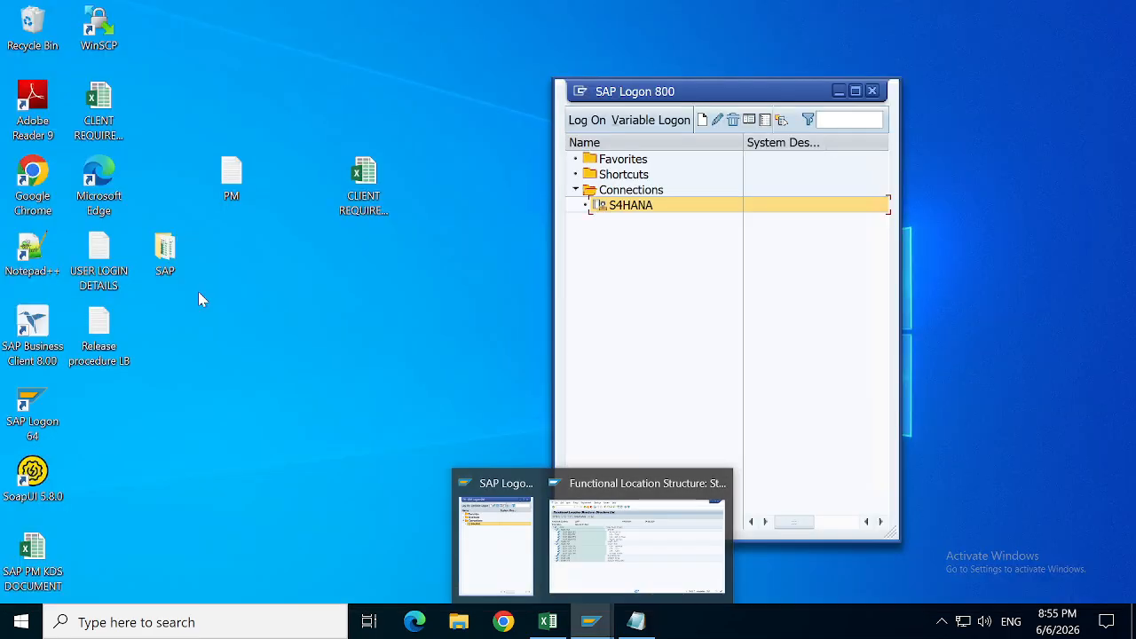
pyautogui.doubleClick(113, 255)
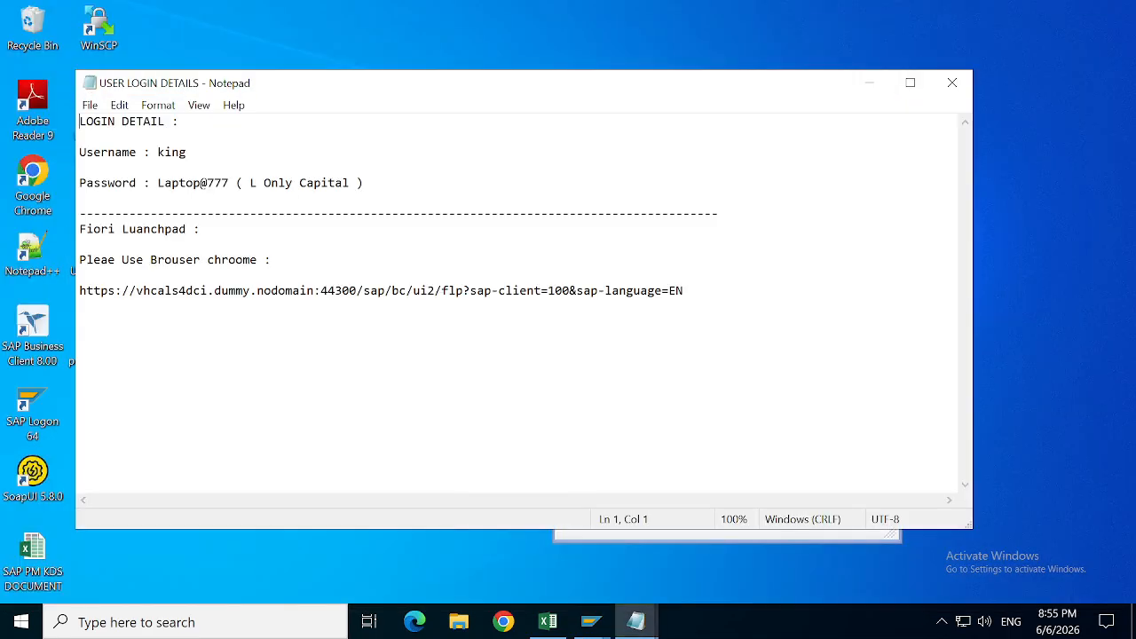
pyautogui.click(79, 306)
pyautogui.moveTo(684, 291); pyautogui.dragTo(80, 290)
pyautogui.hotkey('ctrl', 'c')
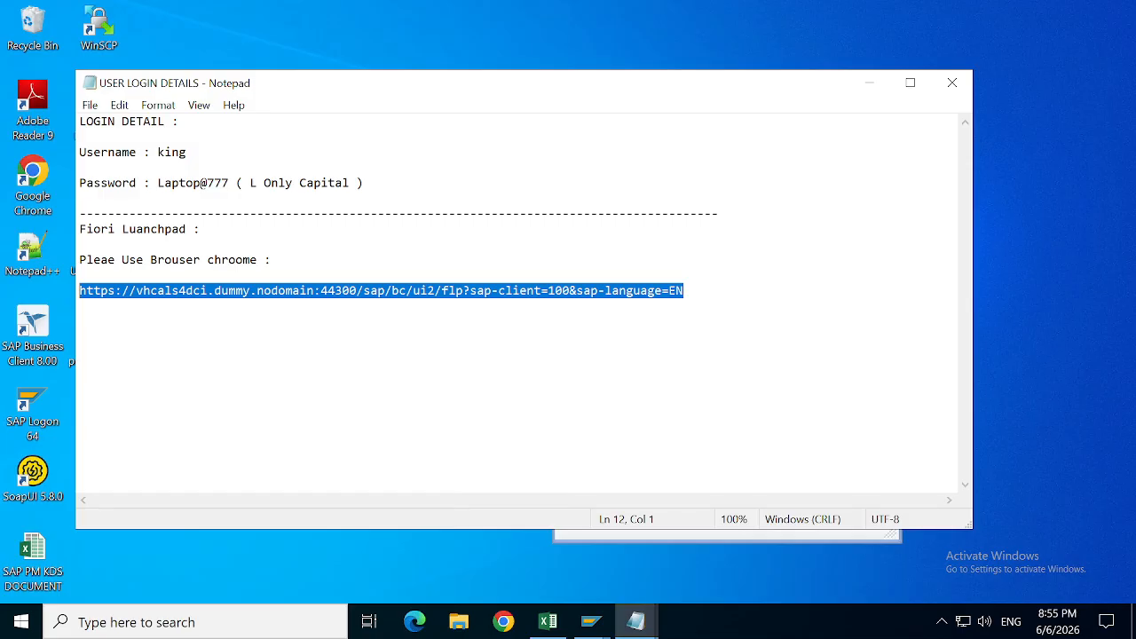
# Step: Open the copied launchpad URL in a maximized Chrome window and proceed past the certificate warning to vhcals4dci.dummy.nodomain
pyautogui.click(503, 622)
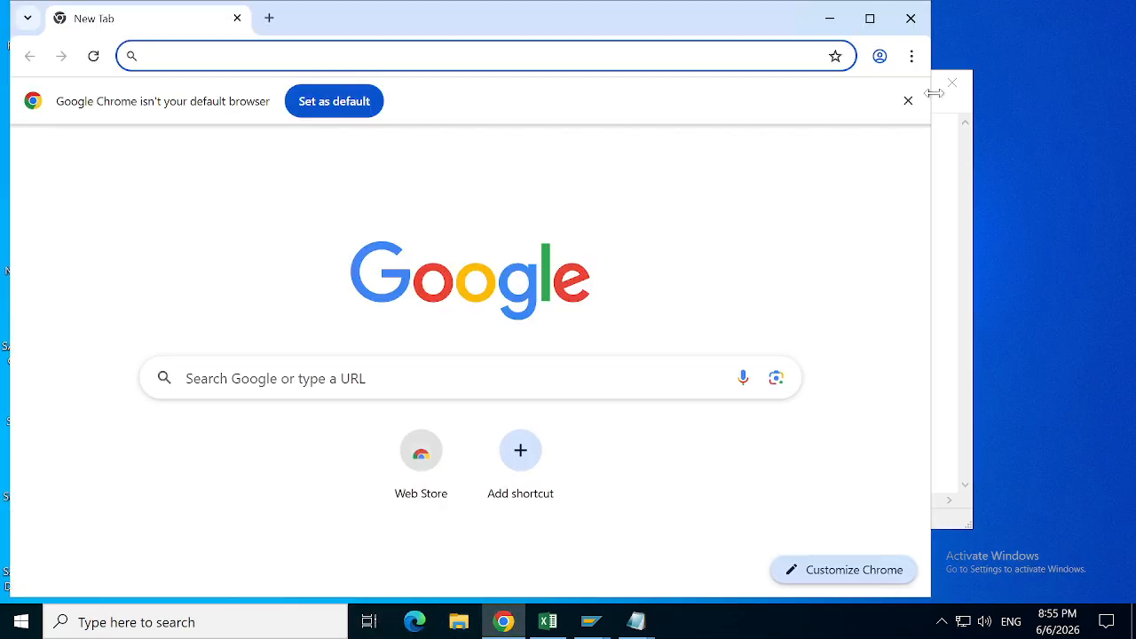
pyautogui.click(870, 18)
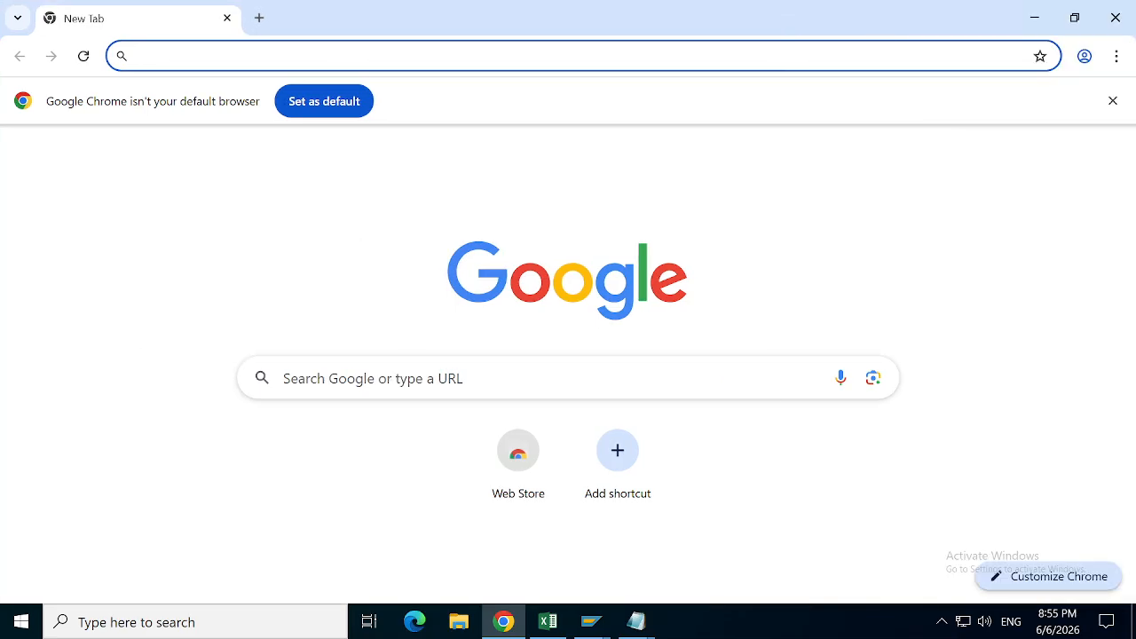
pyautogui.hotkey('ctrl', 'v')
pyautogui.press('Return')
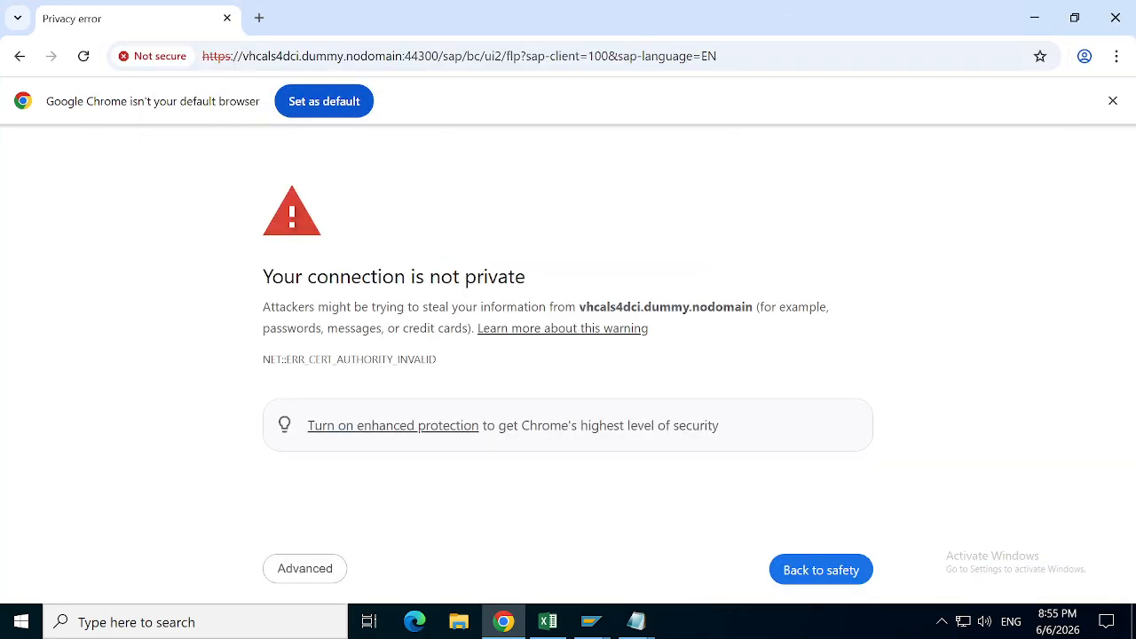
pyautogui.click(306, 569)
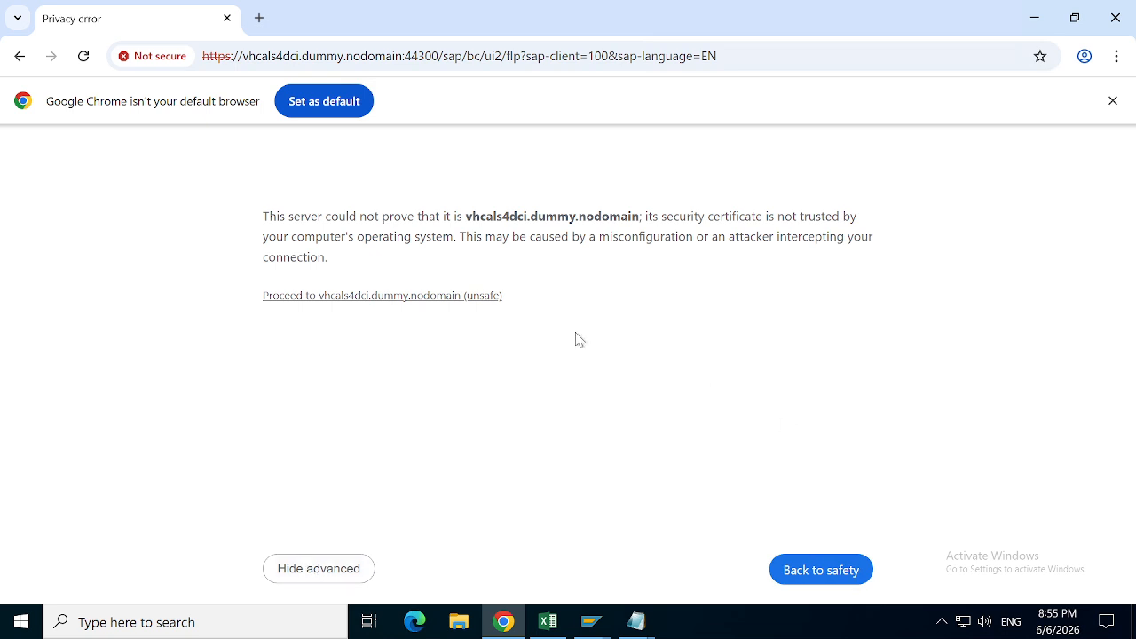
pyautogui.click(375, 300)
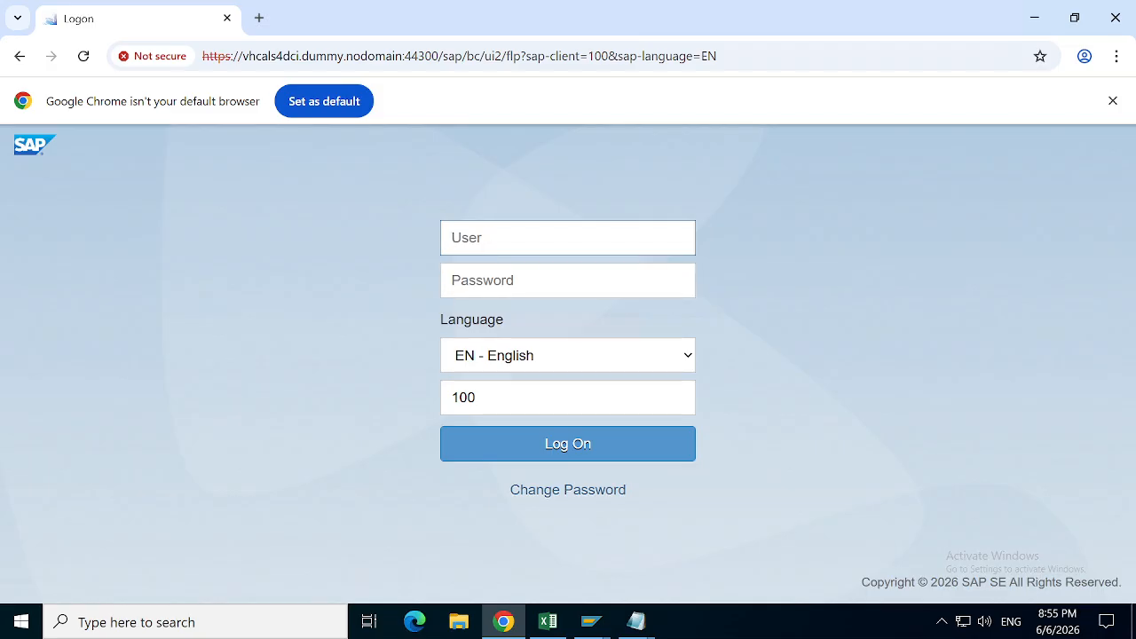
# Step: Copy the username from the USER LOGIN DETAILS note into the User field of the Fiori logon page in Chrome
pyautogui.click(636, 621)
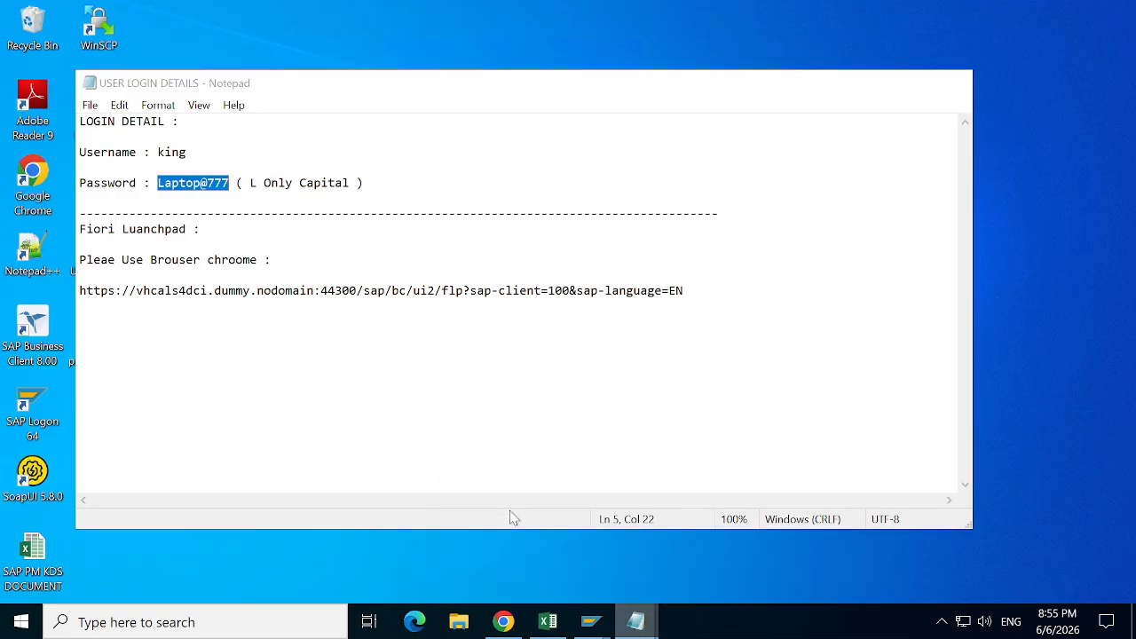
pyautogui.click(511, 524)
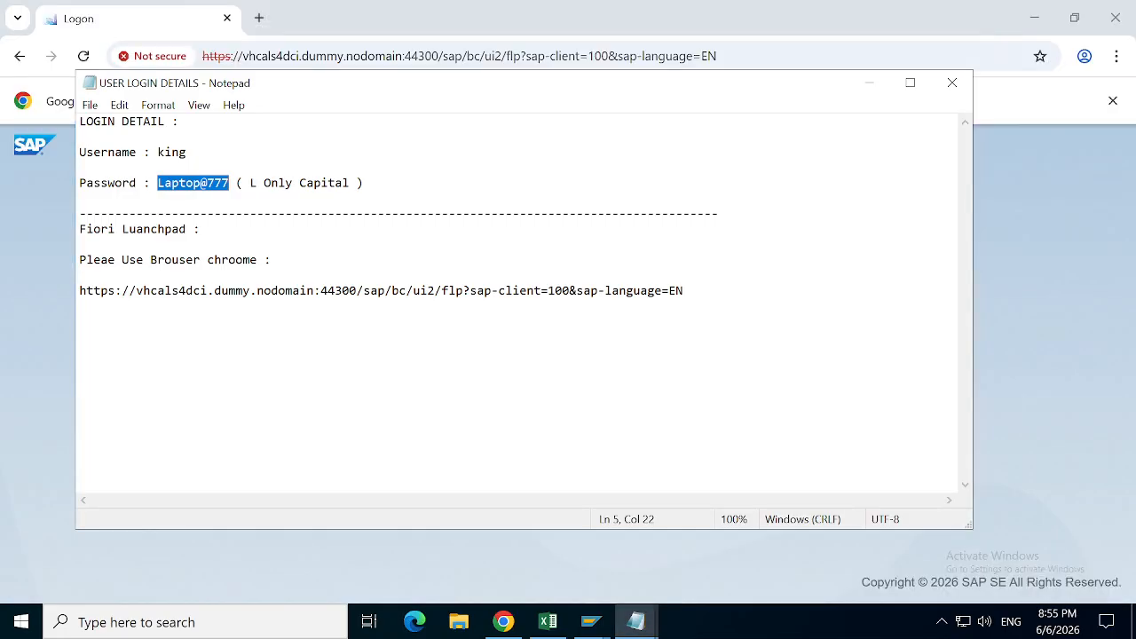
pyautogui.click(181, 153)
pyautogui.doubleClick(181, 153)
pyautogui.hotkey('ctrl', 'c')
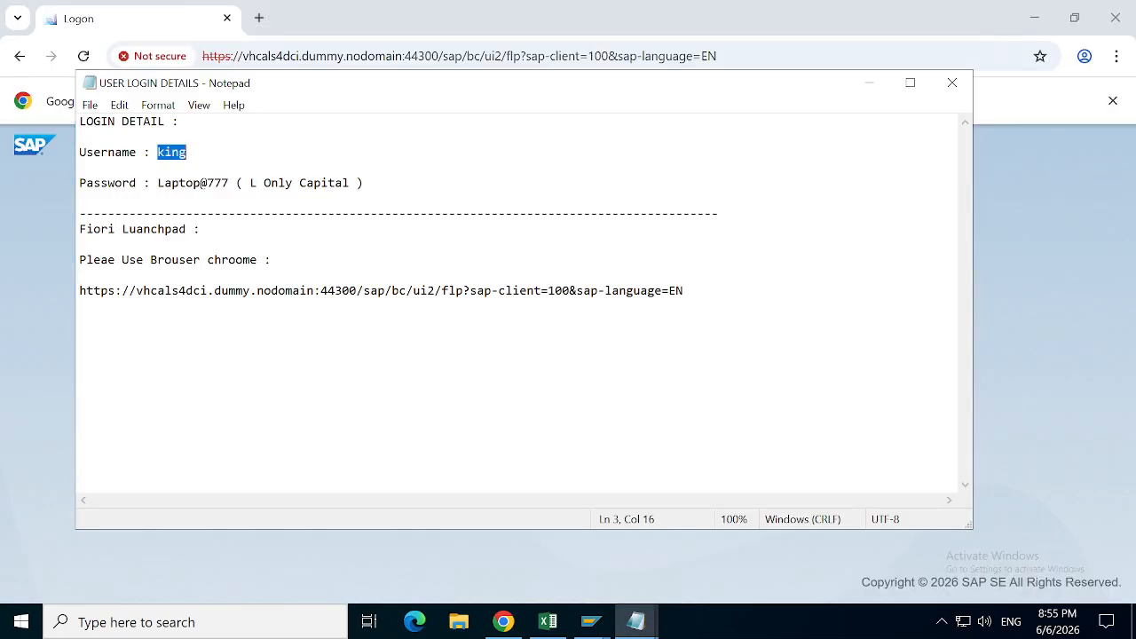
pyautogui.click(1107, 282)
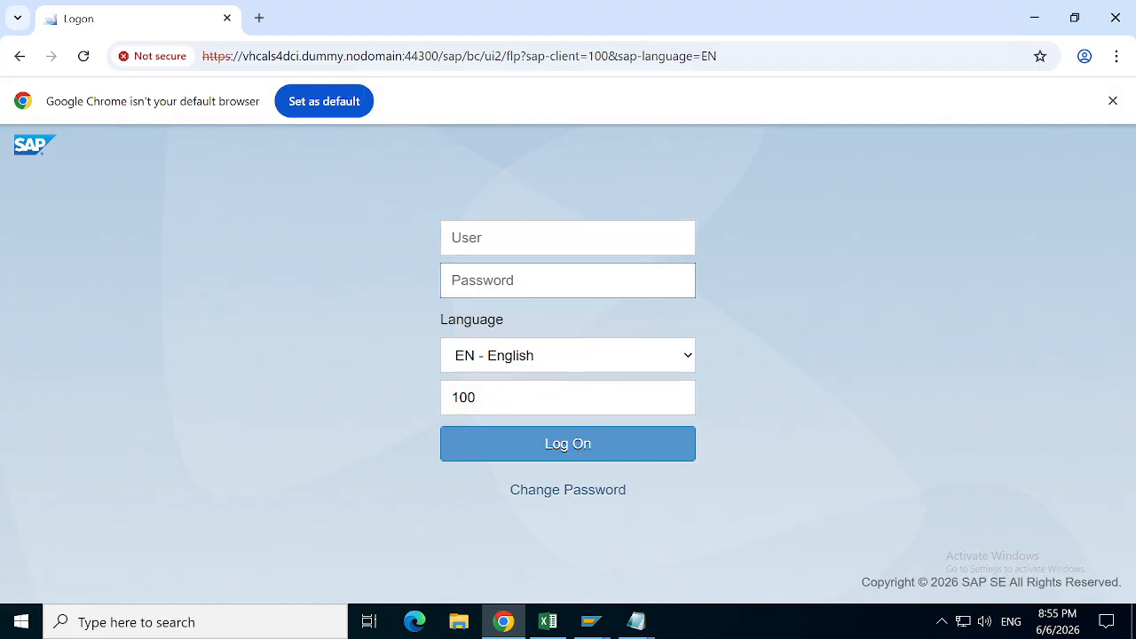
pyautogui.hotkey('ctrl', 'v')
pyautogui.press('Tab')
# Step: Copy the password from the note into the Password field, log on to the launchpad and dismiss the default-browser notice
pyautogui.moveTo(626, 630)
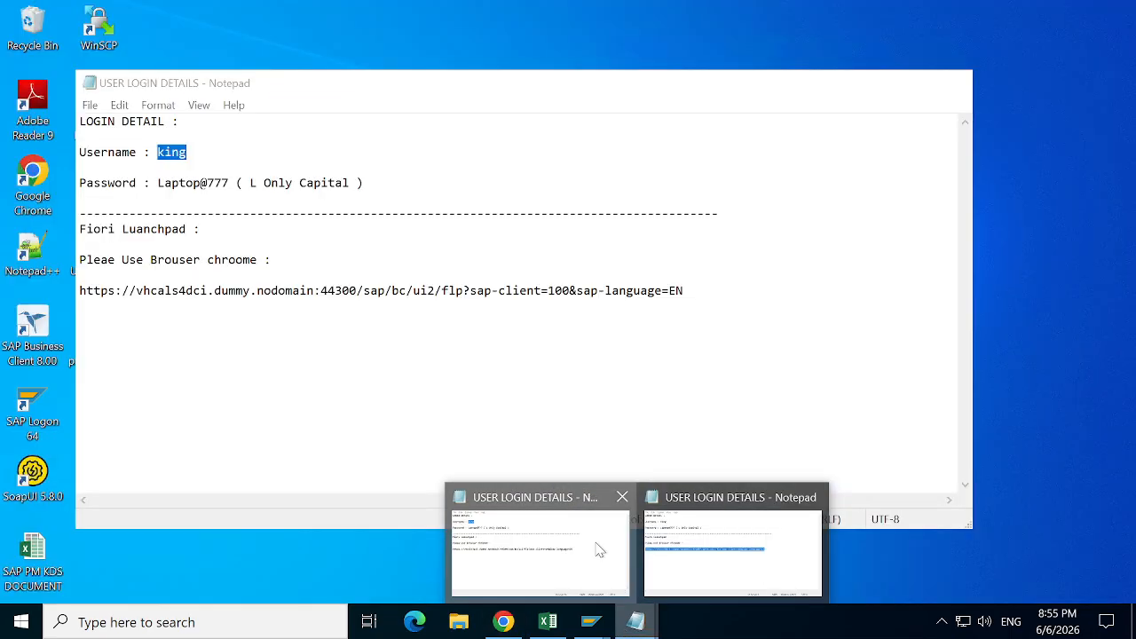
pyautogui.click(585, 538)
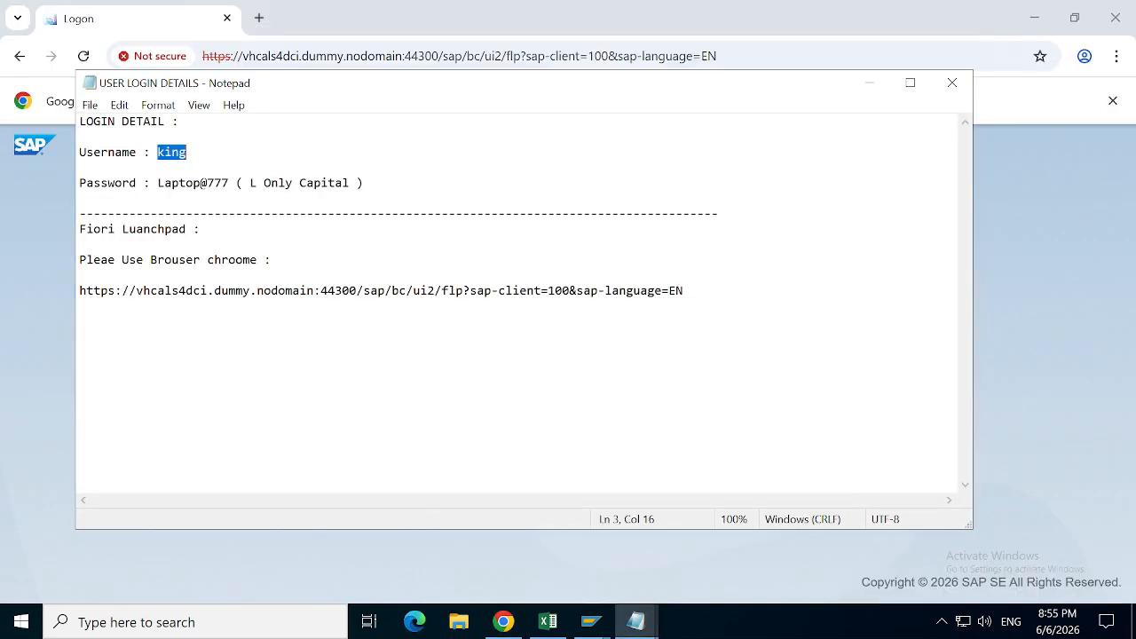
pyautogui.moveTo(157, 183); pyautogui.dragTo(228, 183)
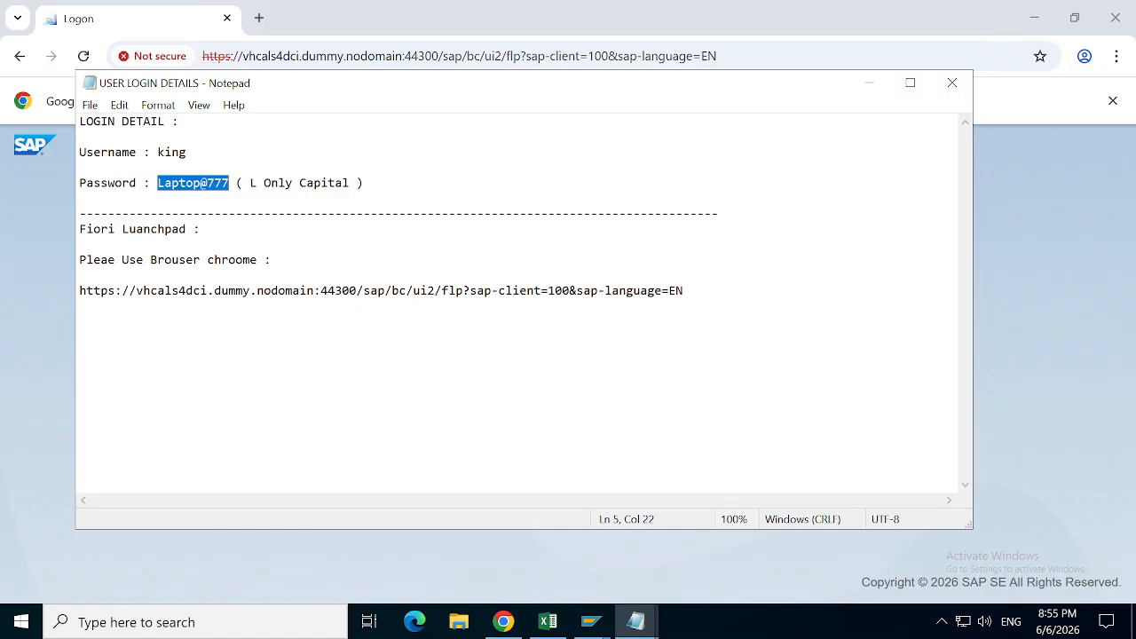
pyautogui.click(41, 300)
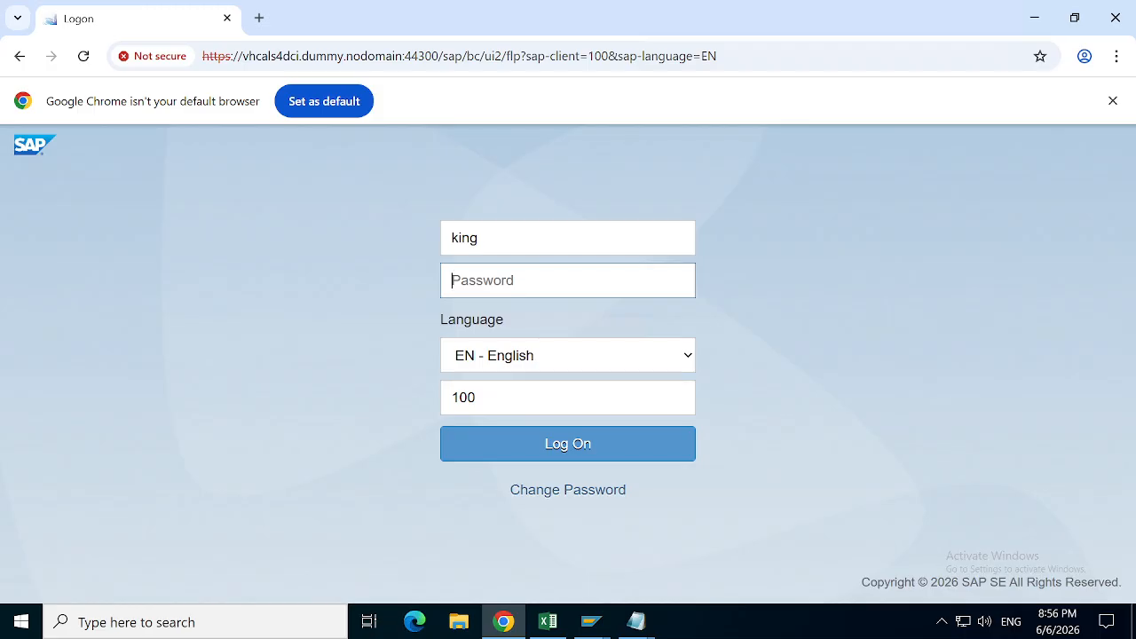
pyautogui.hotkey('ctrl', 'v')
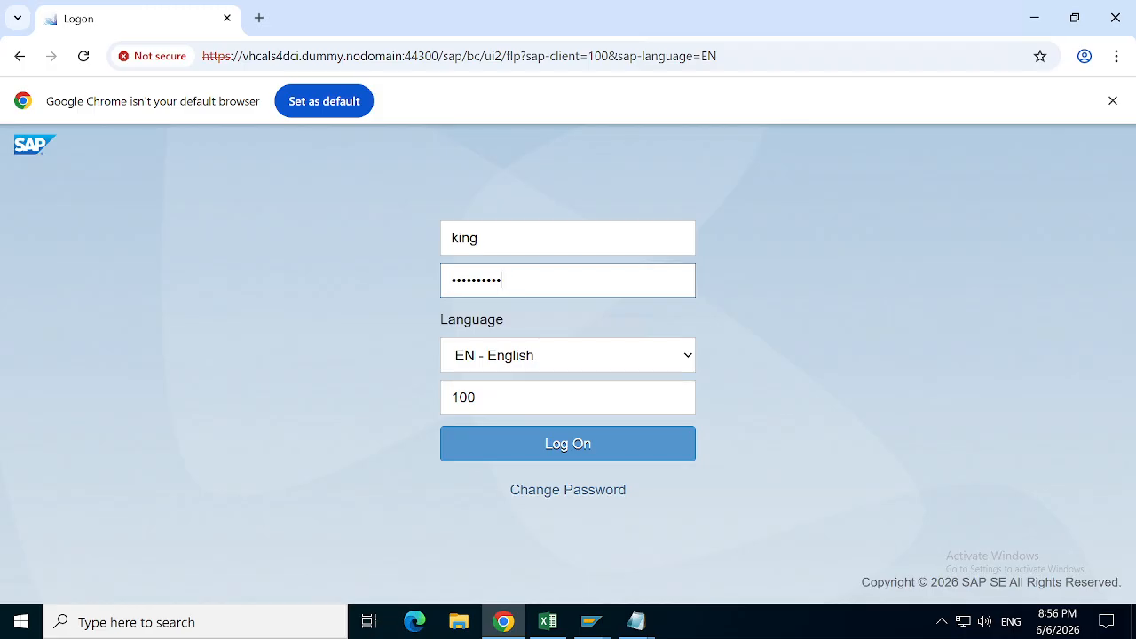
pyautogui.click(541, 460)
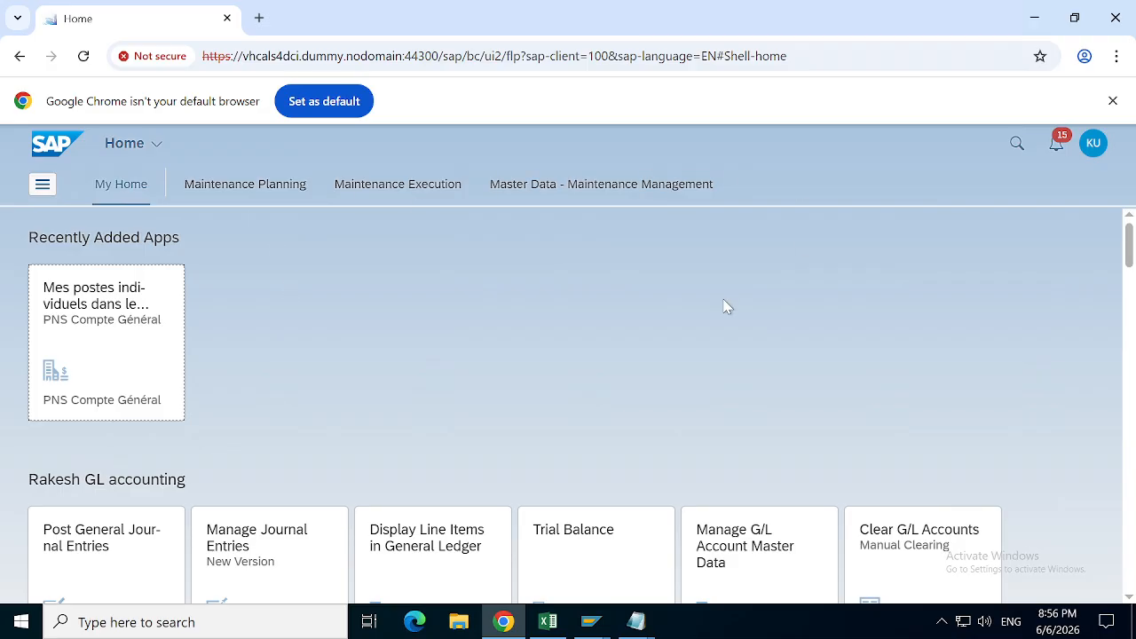
pyautogui.click(1113, 100)
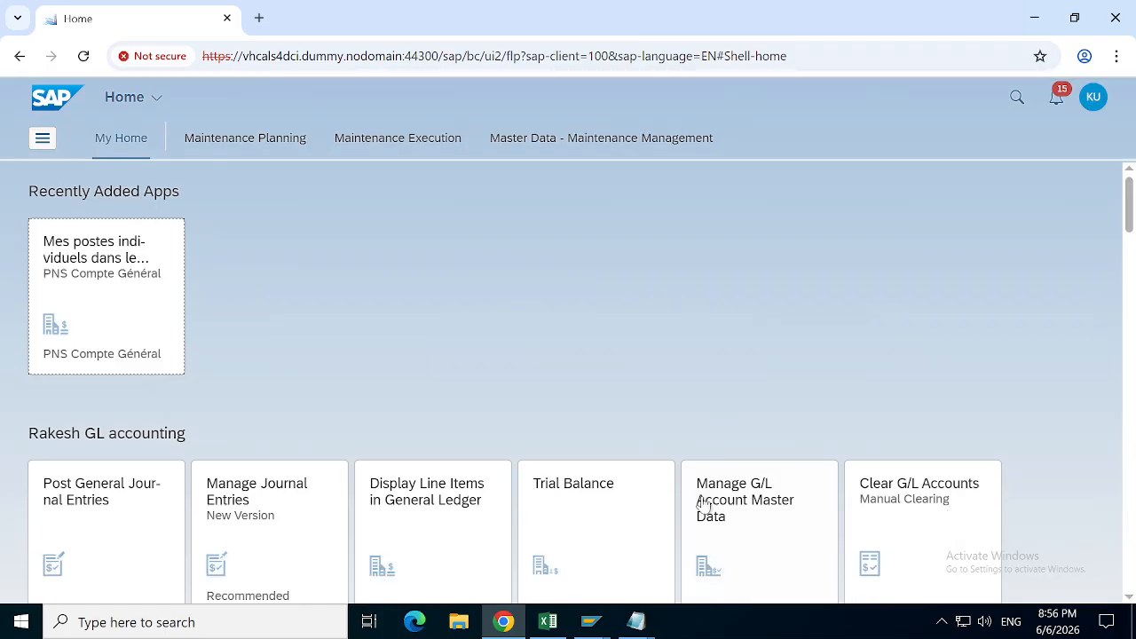
# Step: Switch to the SAP GUI structure list, open a new session and display the user menu in SAP Easy Access
pyautogui.click(583, 630)
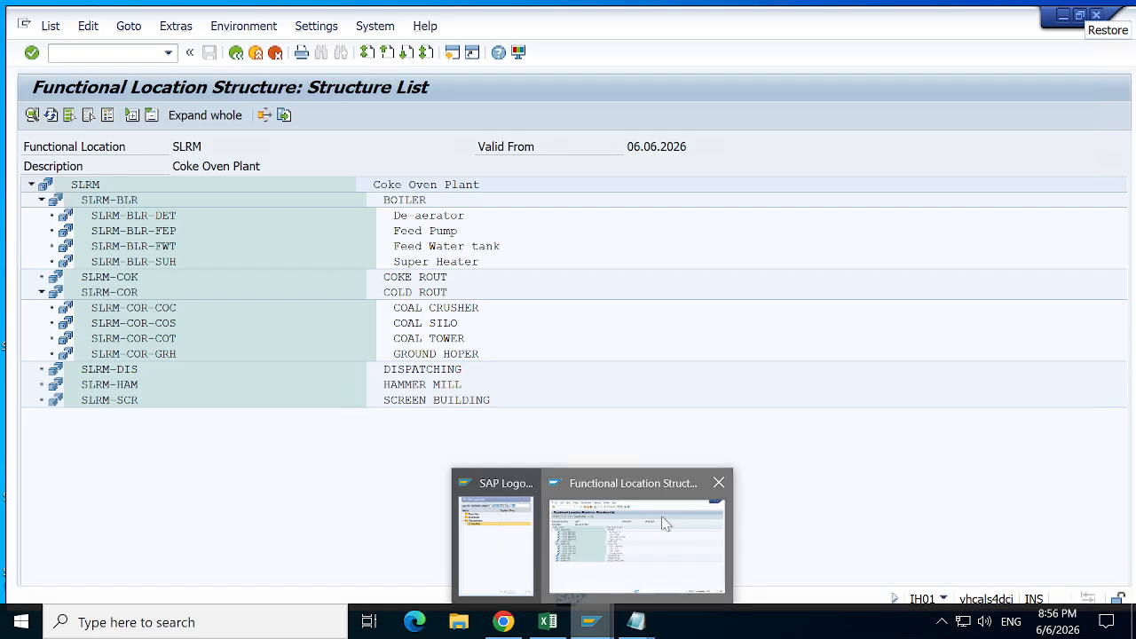
pyautogui.click(665, 524)
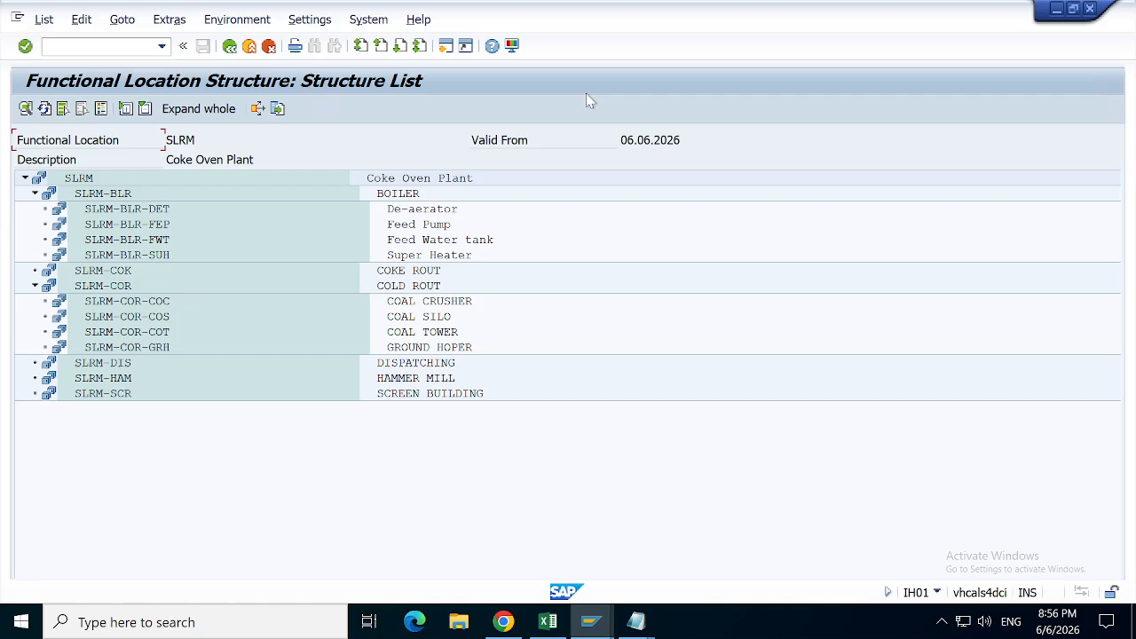
pyautogui.click(446, 46)
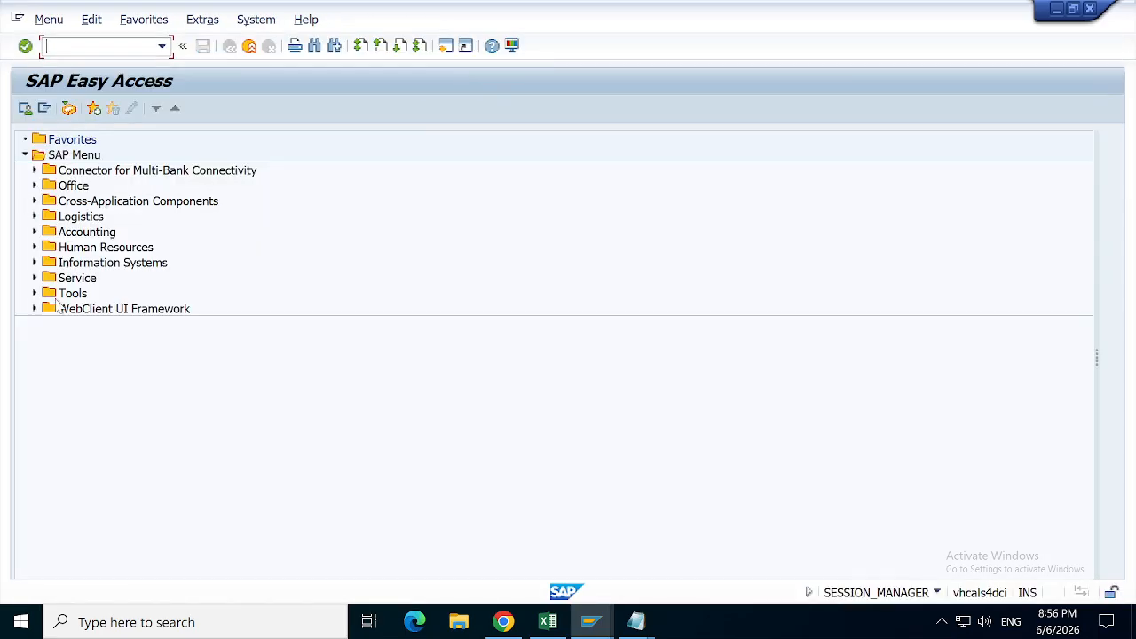
pyautogui.click(25, 109)
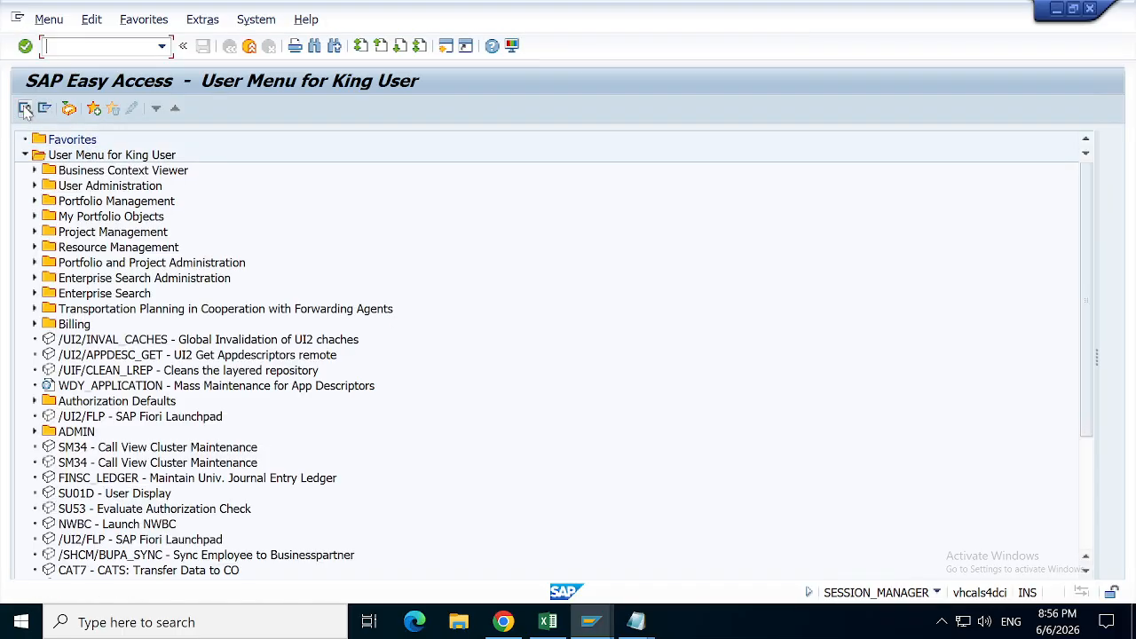
# Step: Close the Chrome launchpad window and start /UI2/FLP - SAP Fiori Launchpad from the SAP user menu, allowing the security request
pyautogui.click(94, 419)
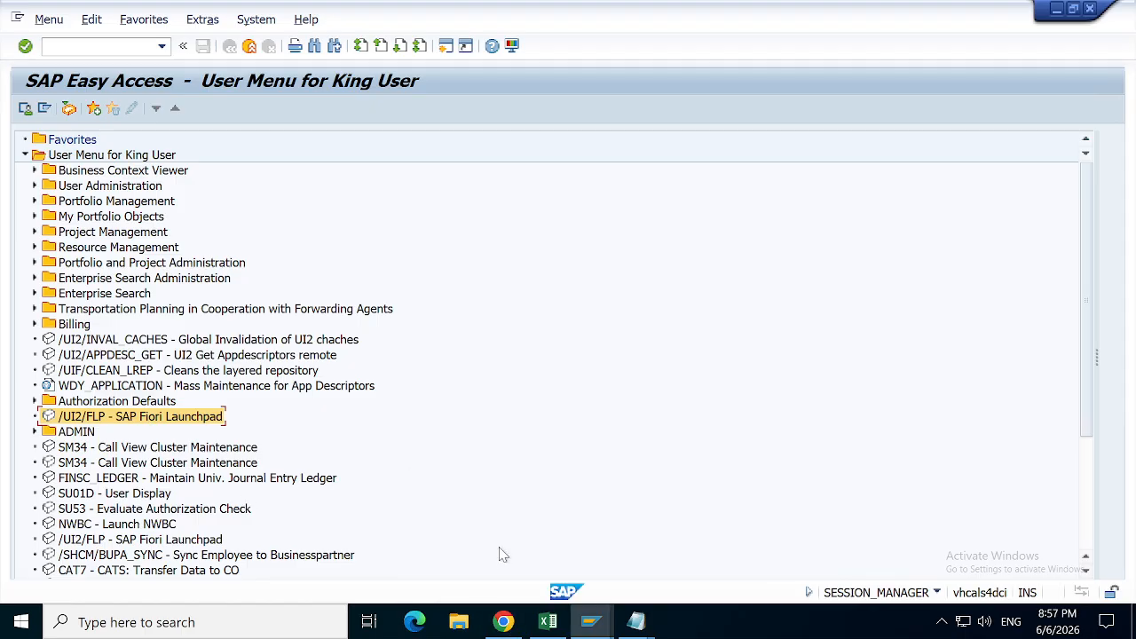
pyautogui.click(502, 626)
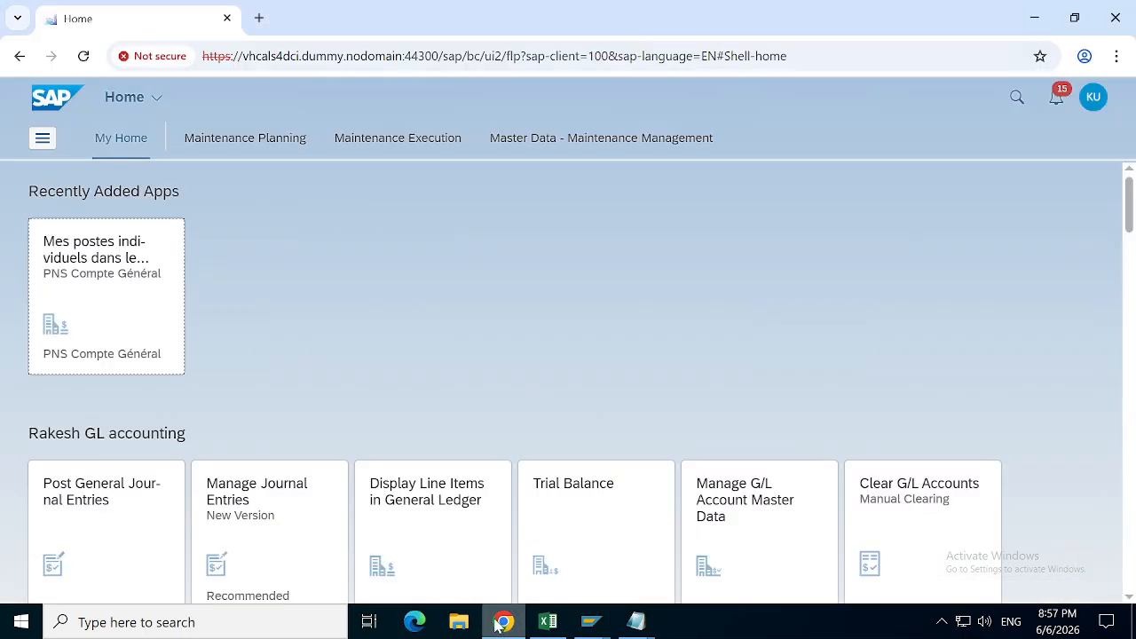
pyautogui.click(1108, 29)
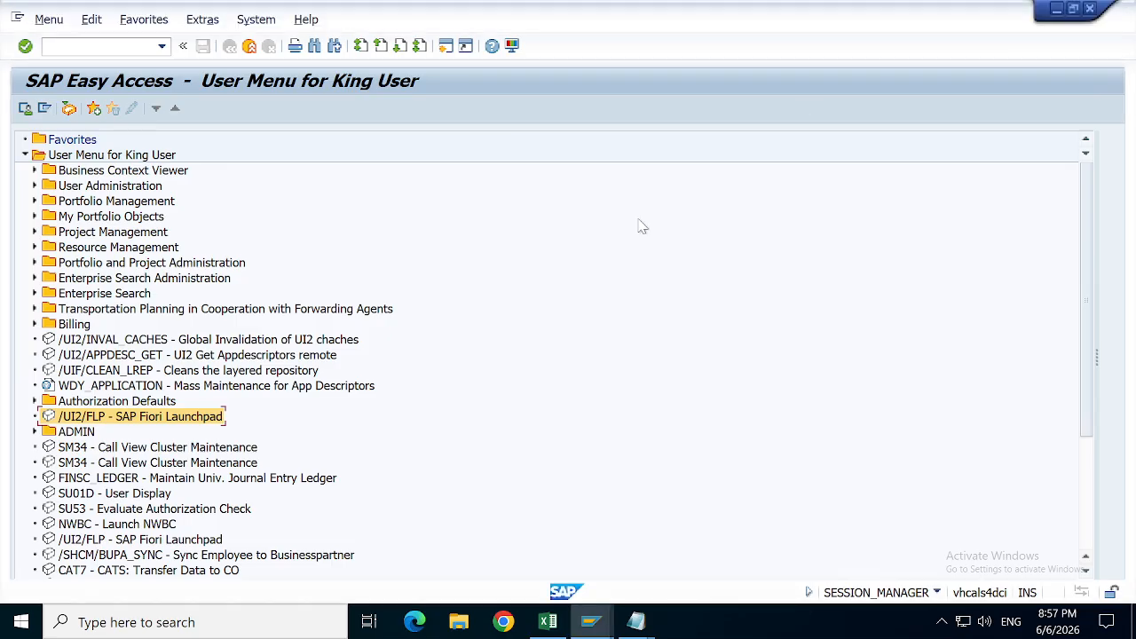
pyautogui.doubleClick(106, 421)
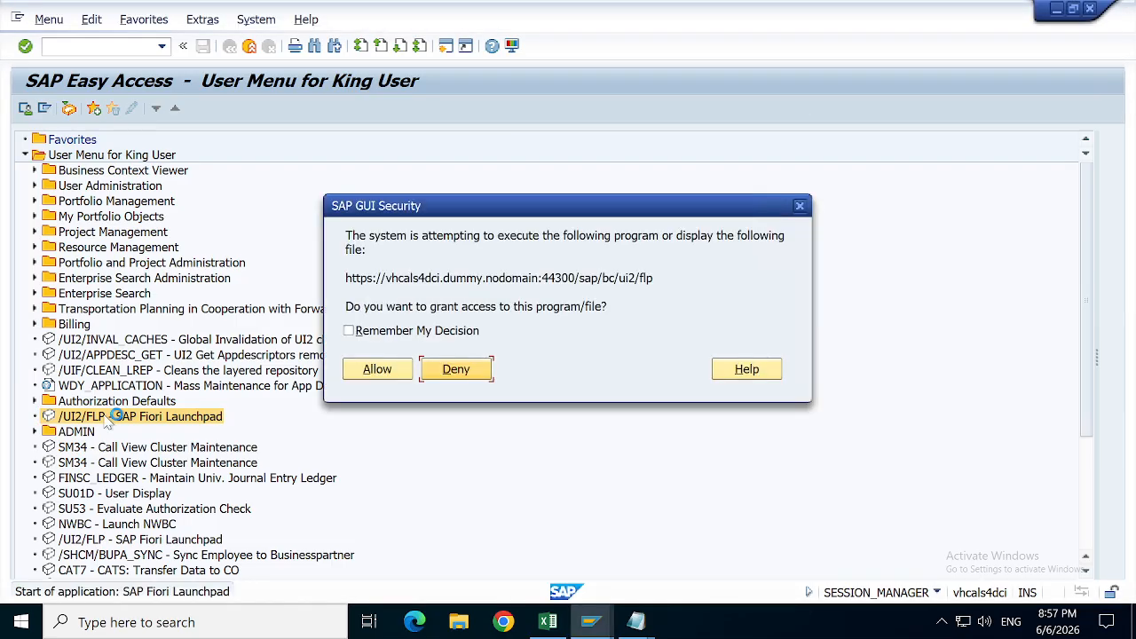
pyautogui.click(377, 372)
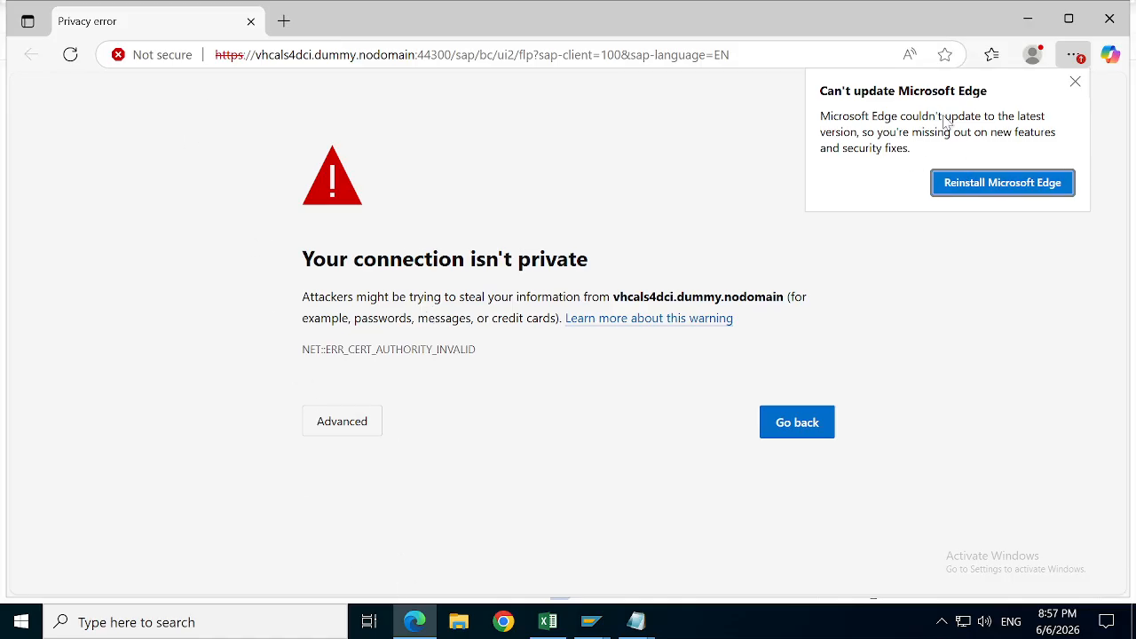
# Step: Dismiss the Edge update notice and continue past the certificate warning to vhcals4dci.dummy.nodomain
pyautogui.click(1074, 81)
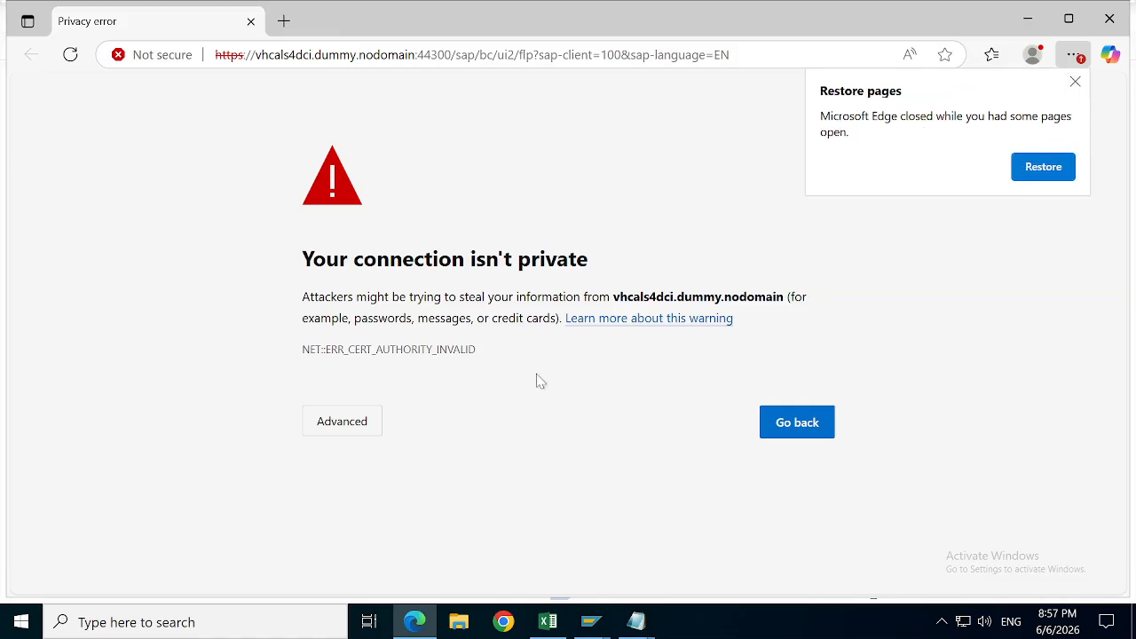
pyautogui.click(352, 430)
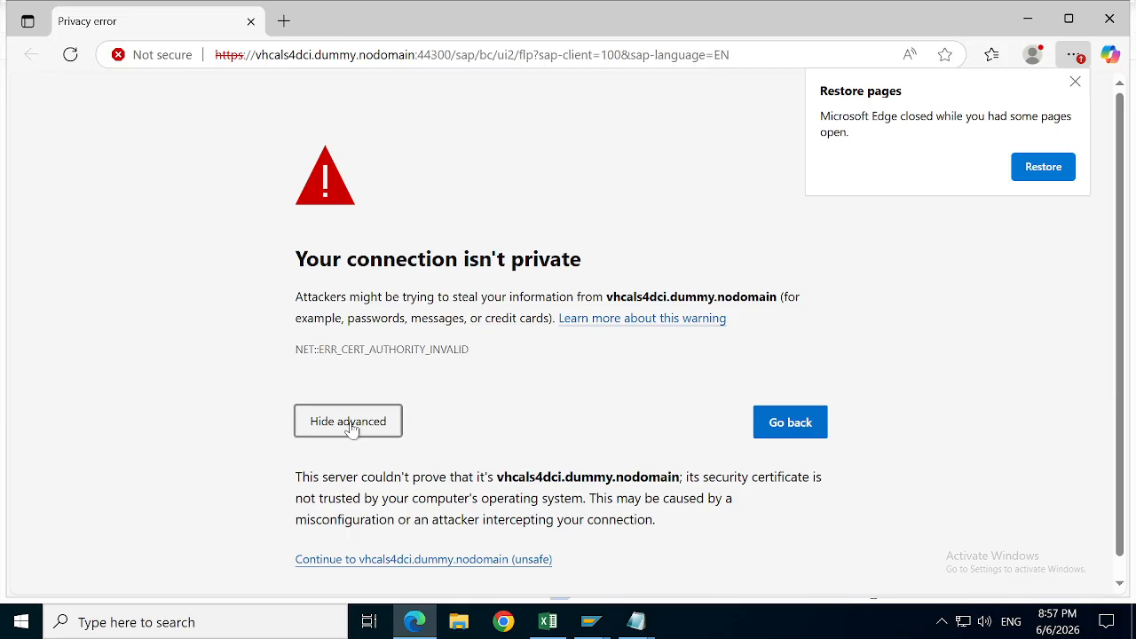
pyautogui.click(445, 560)
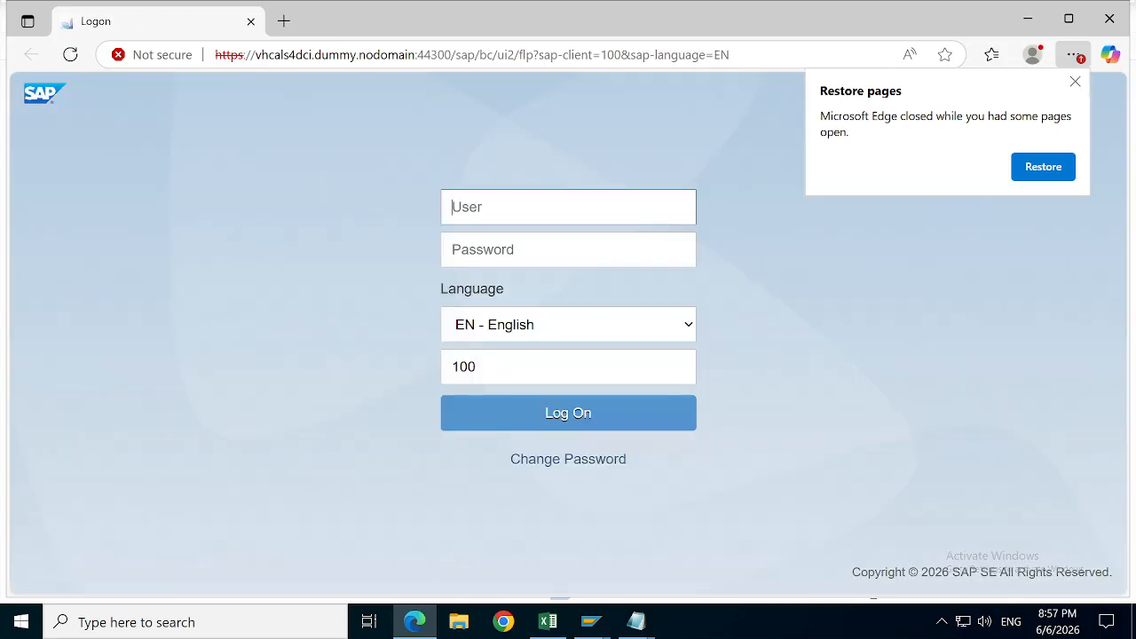
# Step: Close the duplicate USER LOGIN DETAILS note and copy the password from the remaining one into the Edge logon page's Password field
pyautogui.click(636, 621)
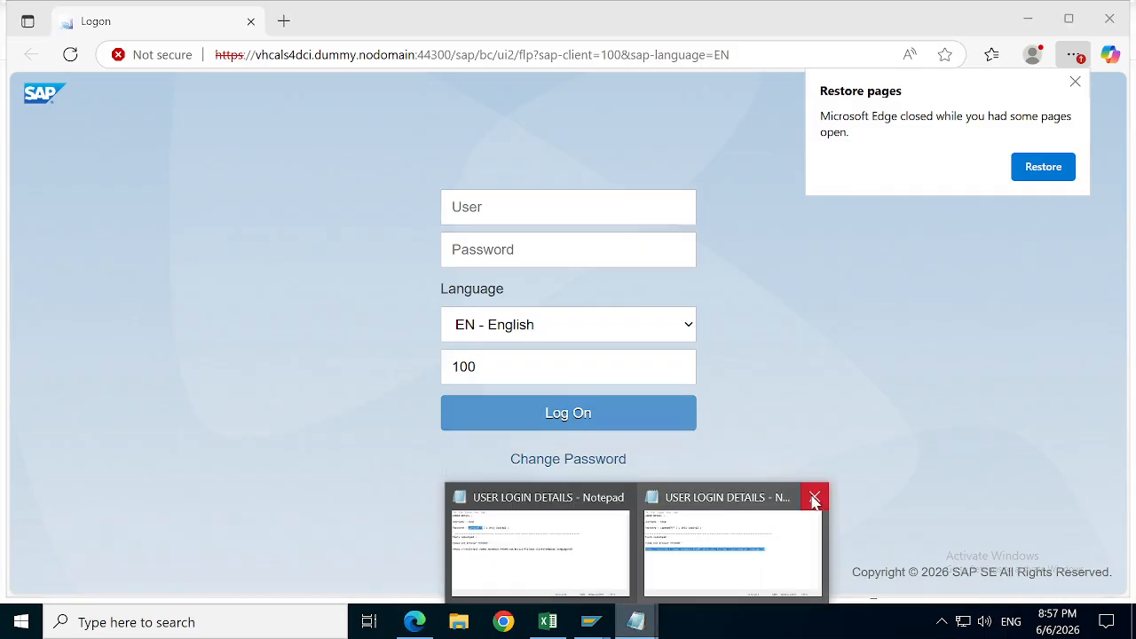
pyautogui.click(811, 497)
pyautogui.click(590, 537)
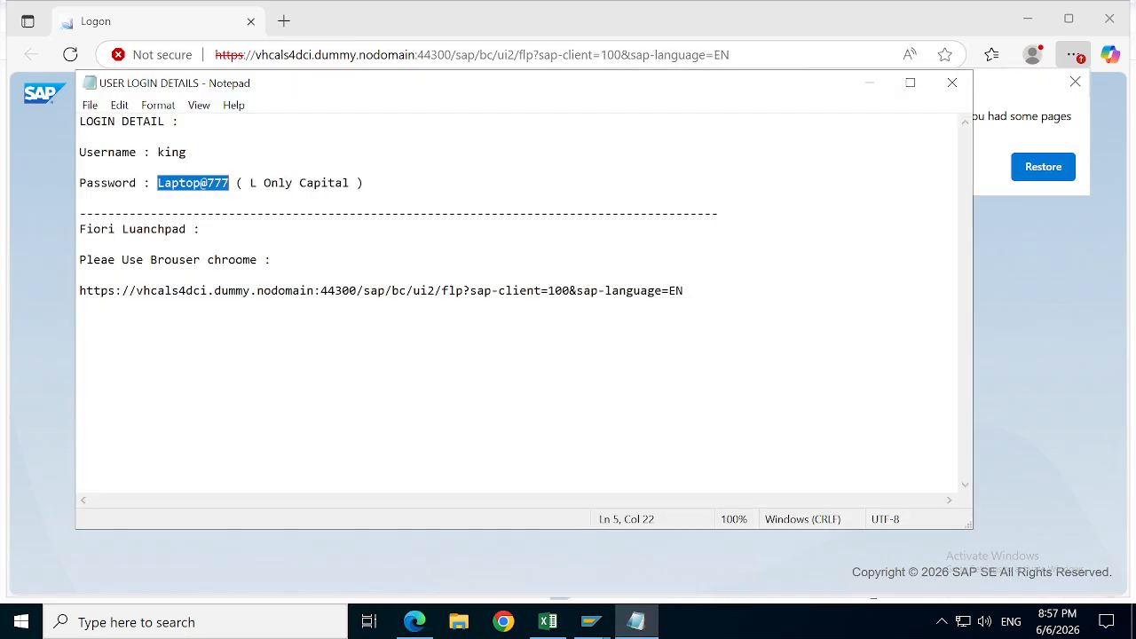
pyautogui.click(157, 183)
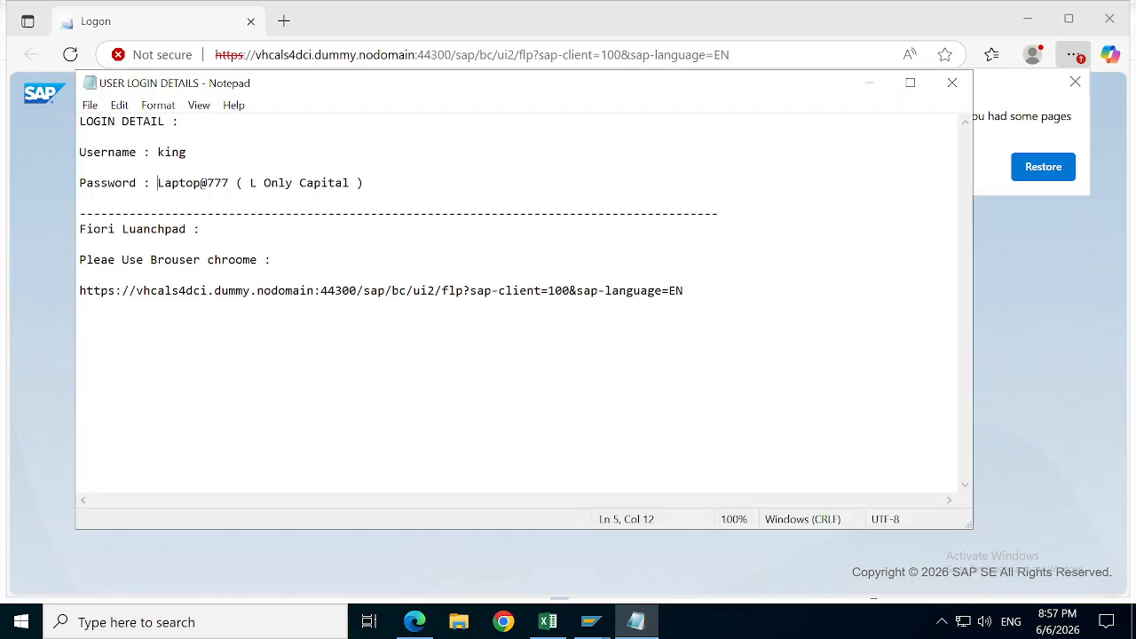
pyautogui.moveTo(157, 183); pyautogui.dragTo(229, 183)
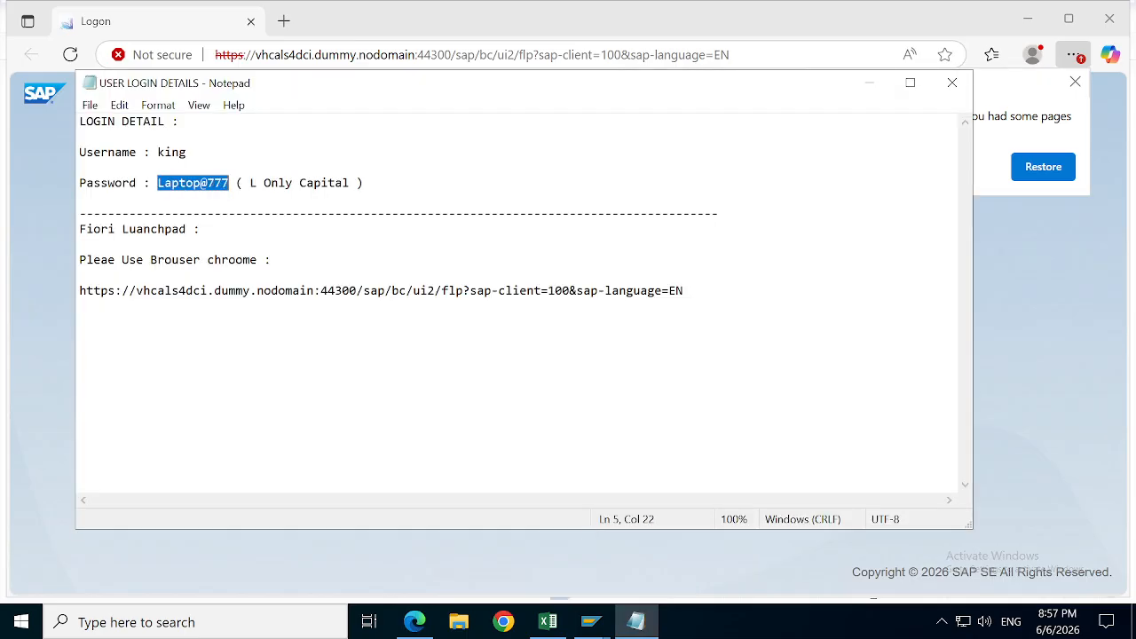
pyautogui.click(53, 266)
pyautogui.click(470, 251)
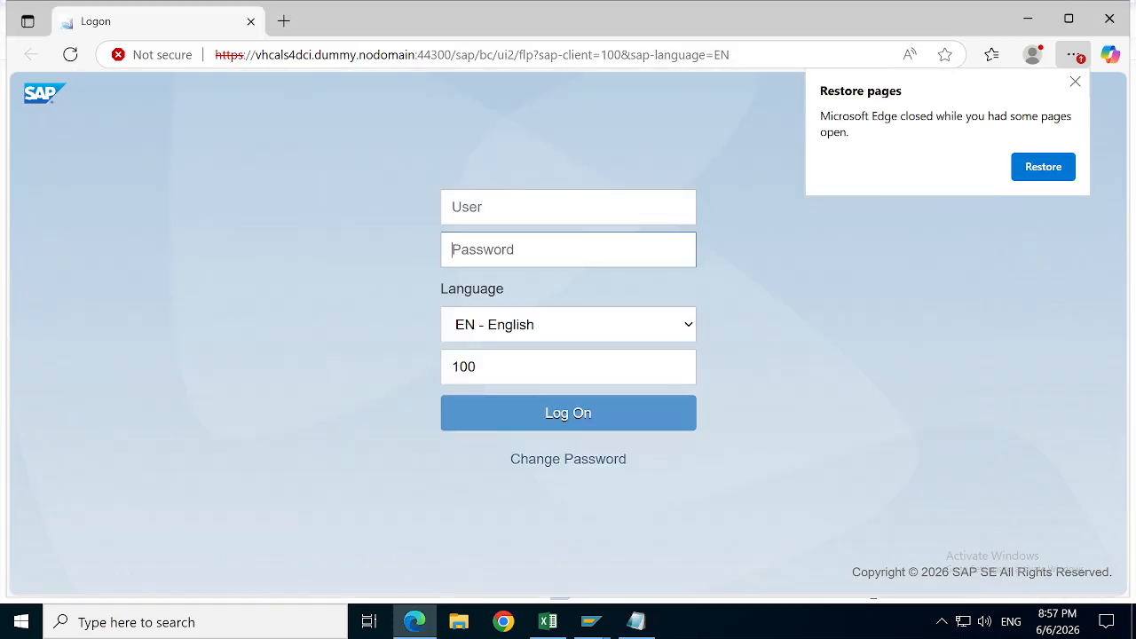
pyautogui.hotkey('ctrl', 'v')
# Step: Fill in the username, log on to the Fiori launchpad and dismiss the Restore pages prompt
pyautogui.click(568, 207)
pyautogui.write('kin')
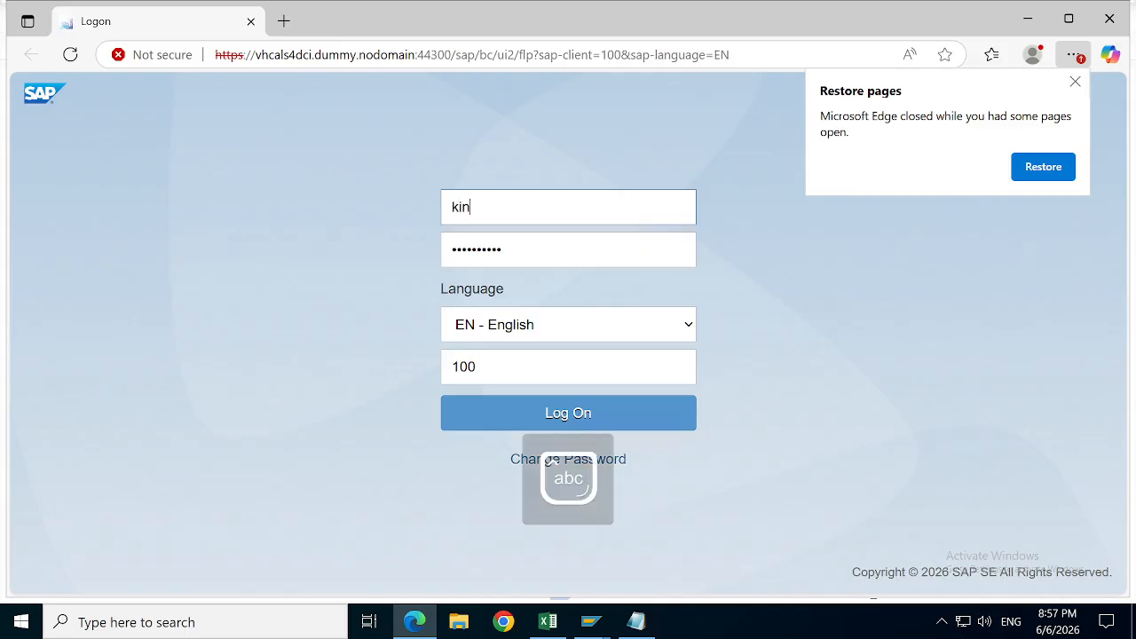
pyautogui.write('g')
pyautogui.click(578, 413)
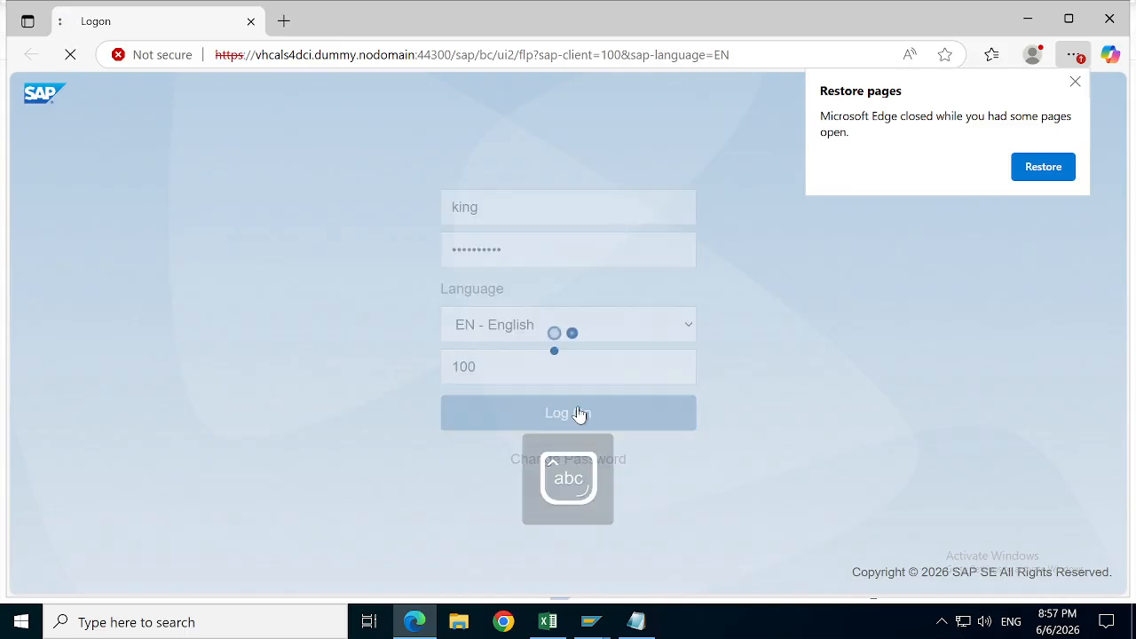
pyautogui.click(1075, 82)
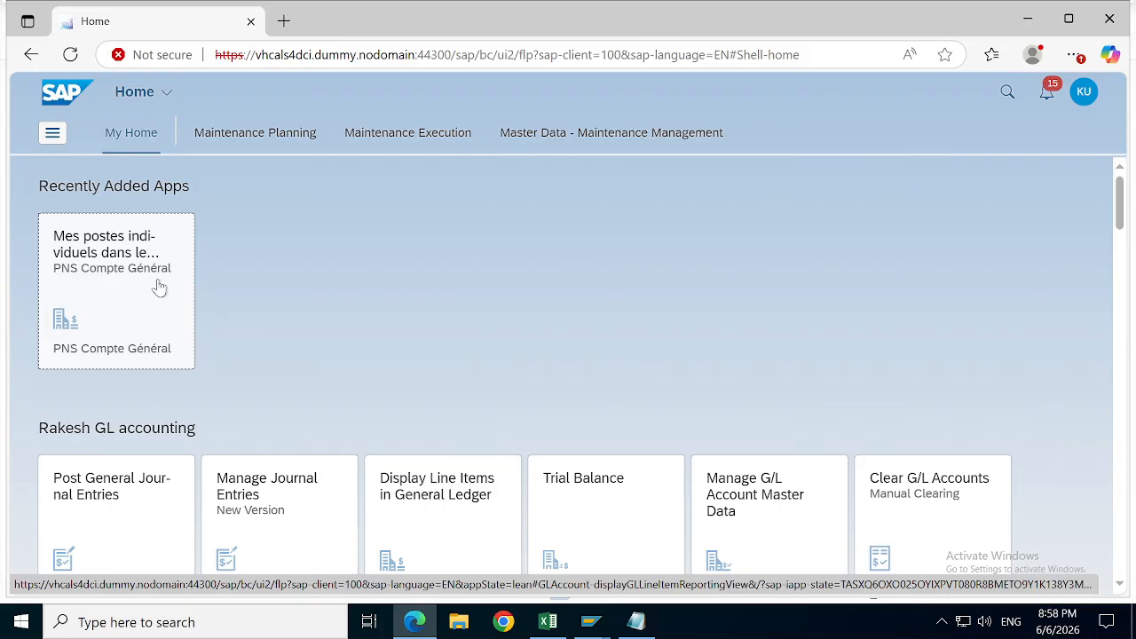
# Step: Review the application, system product version and environment details in the launchpad's About information, and close it
pyautogui.click(1084, 92)
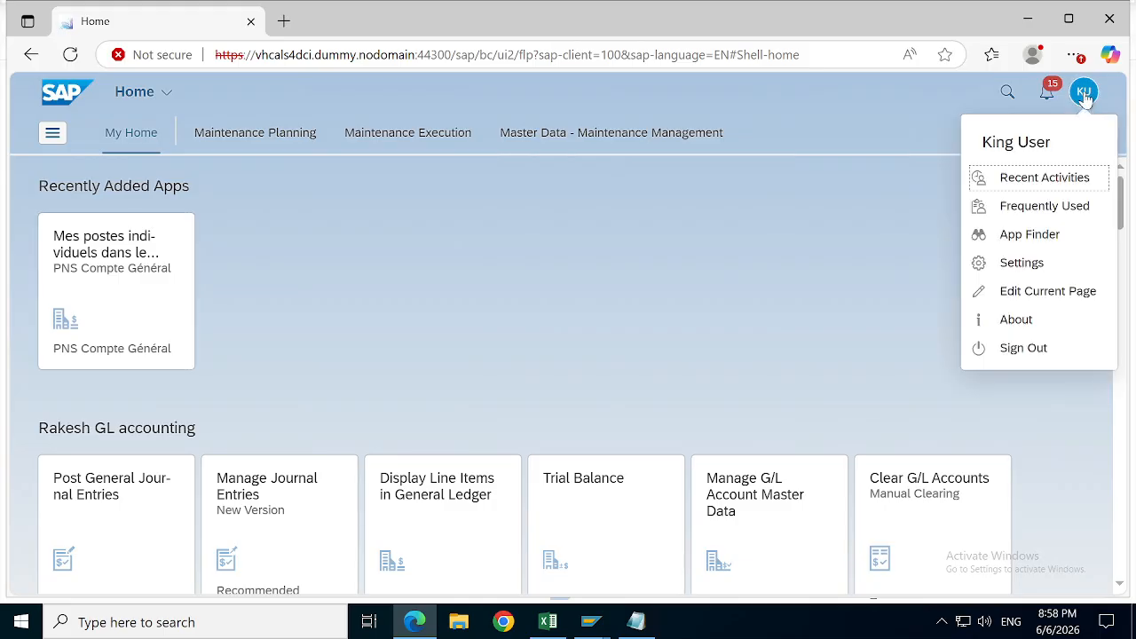
pyautogui.click(1018, 320)
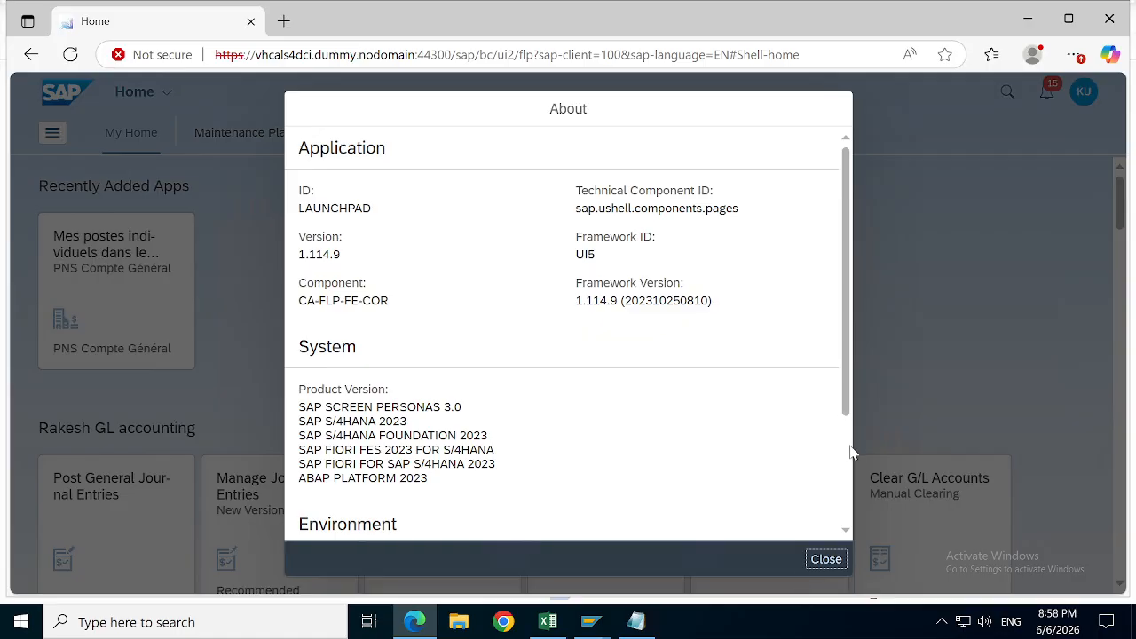
pyautogui.scroll(-3, 796, 559)
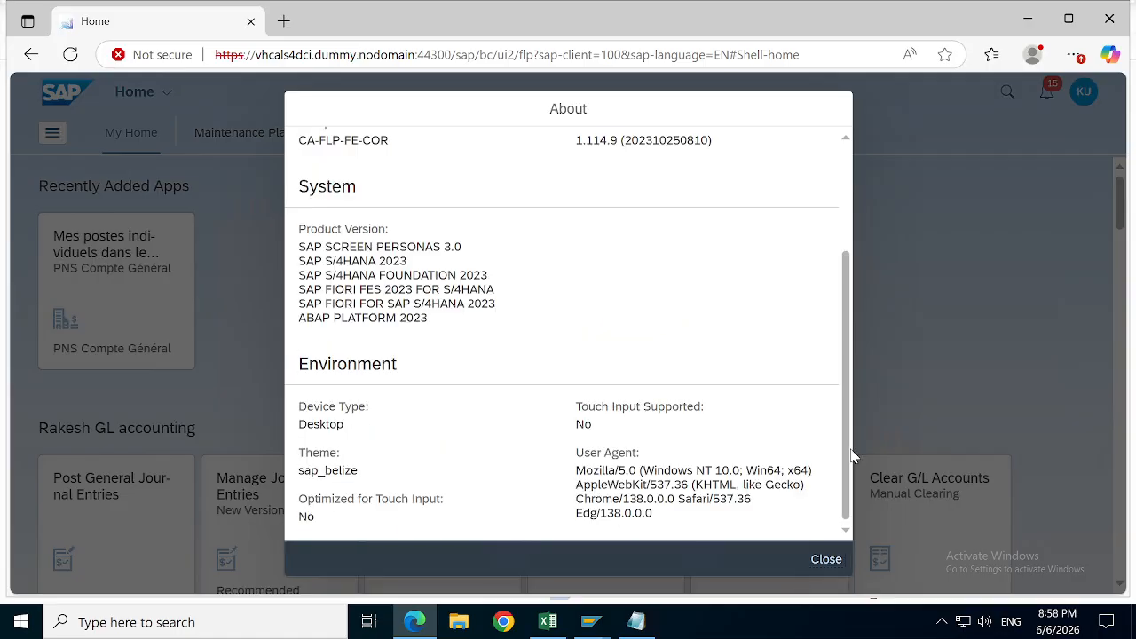
pyautogui.click(828, 559)
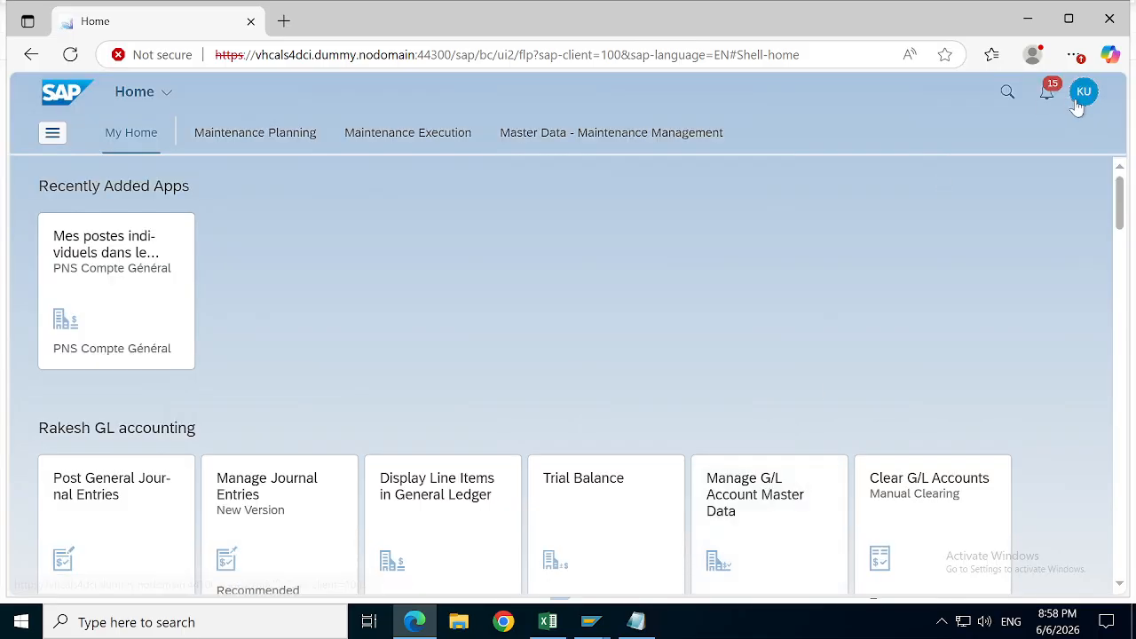
pyautogui.click(1081, 94)
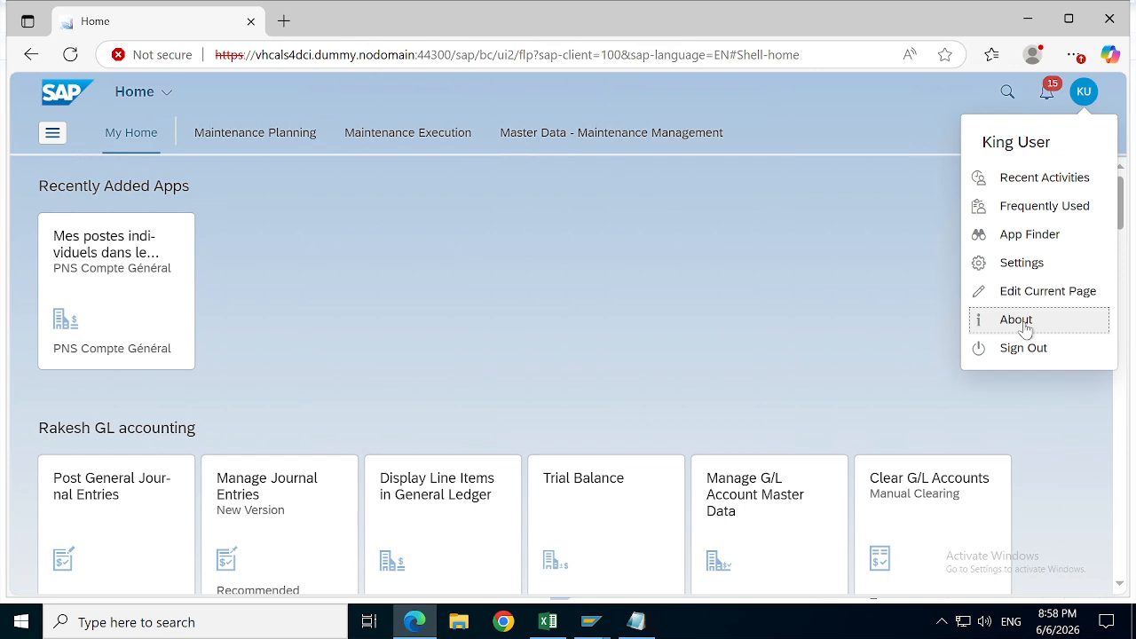
pyautogui.click(466, 295)
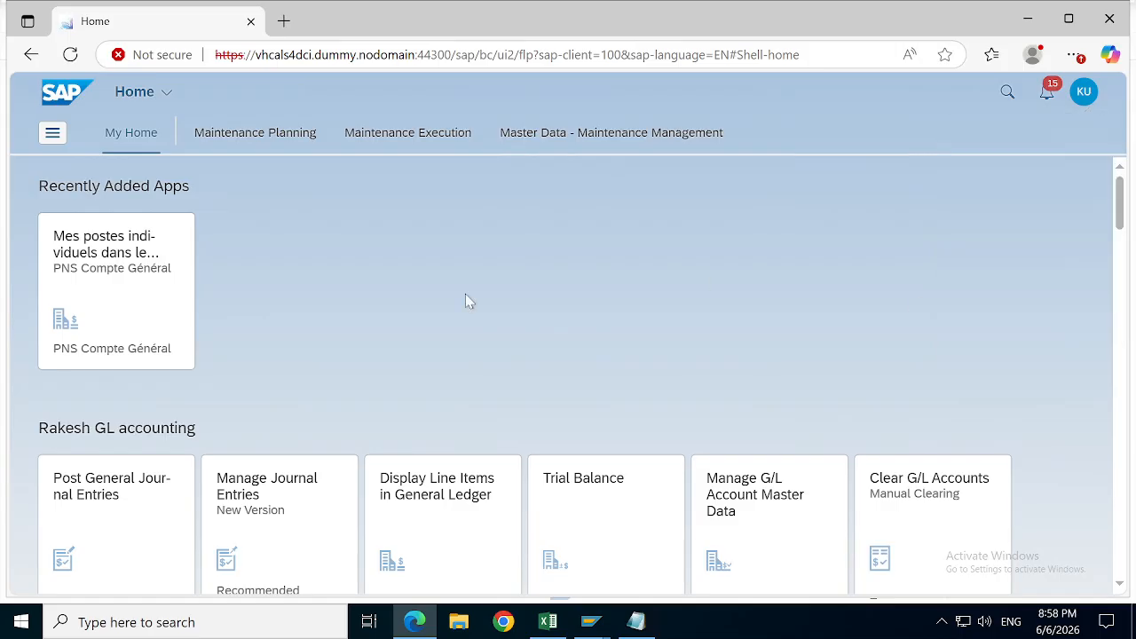
pyautogui.click(1008, 94)
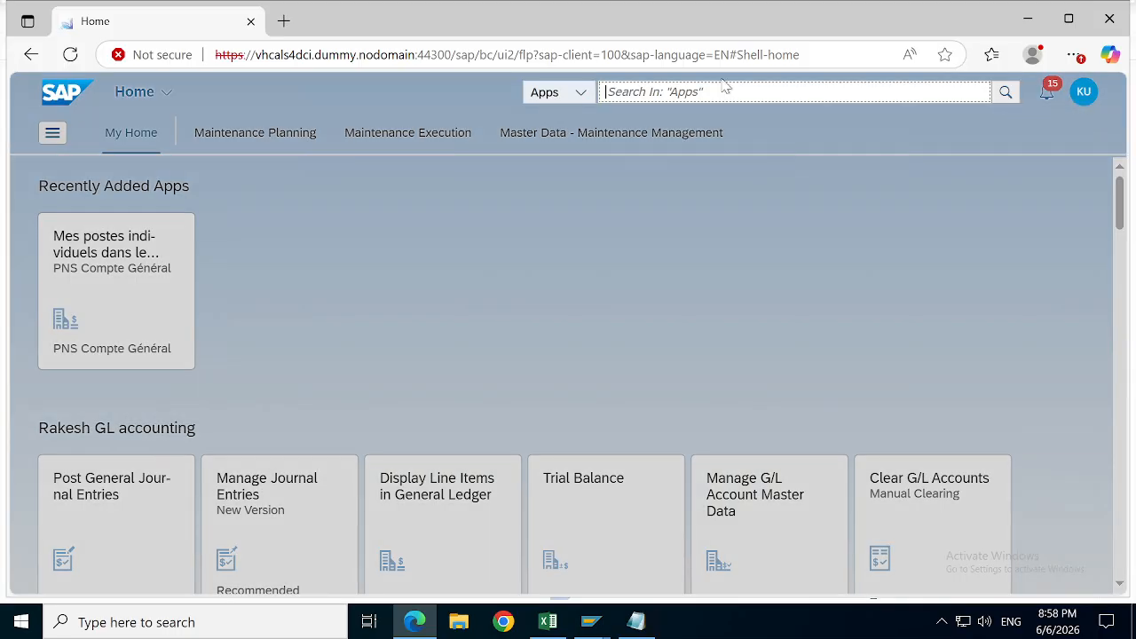
pyautogui.click(426, 250)
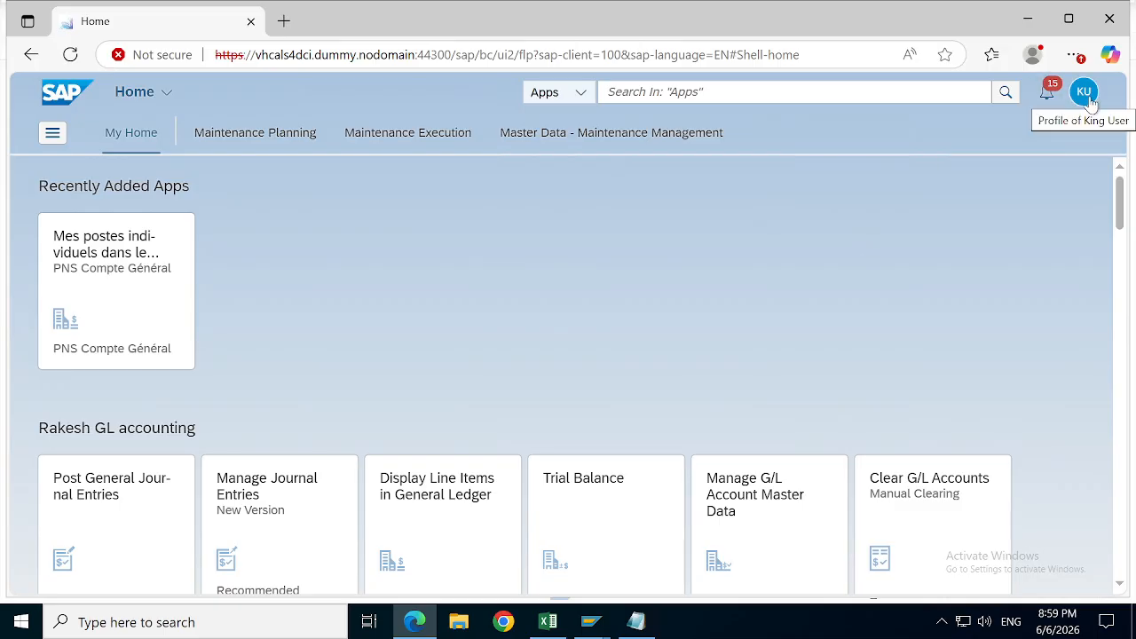
# Step: Open the App Finder and view the EAM - Asset Information System and EAM - Asset Information System MW catalogs
pyautogui.click(1086, 98)
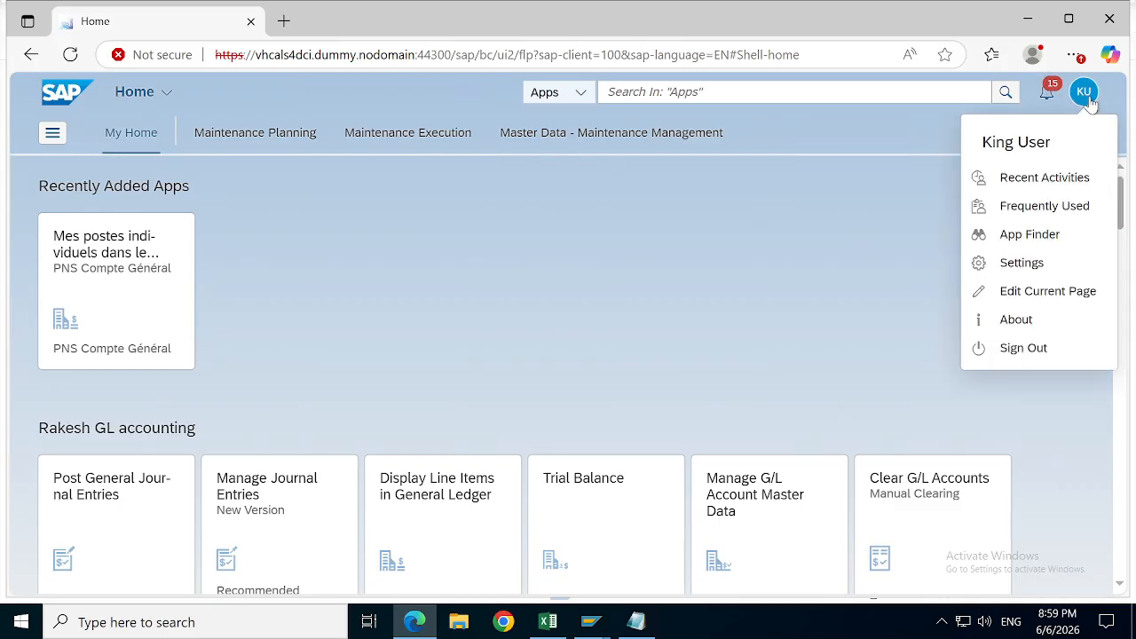
pyautogui.click(1021, 243)
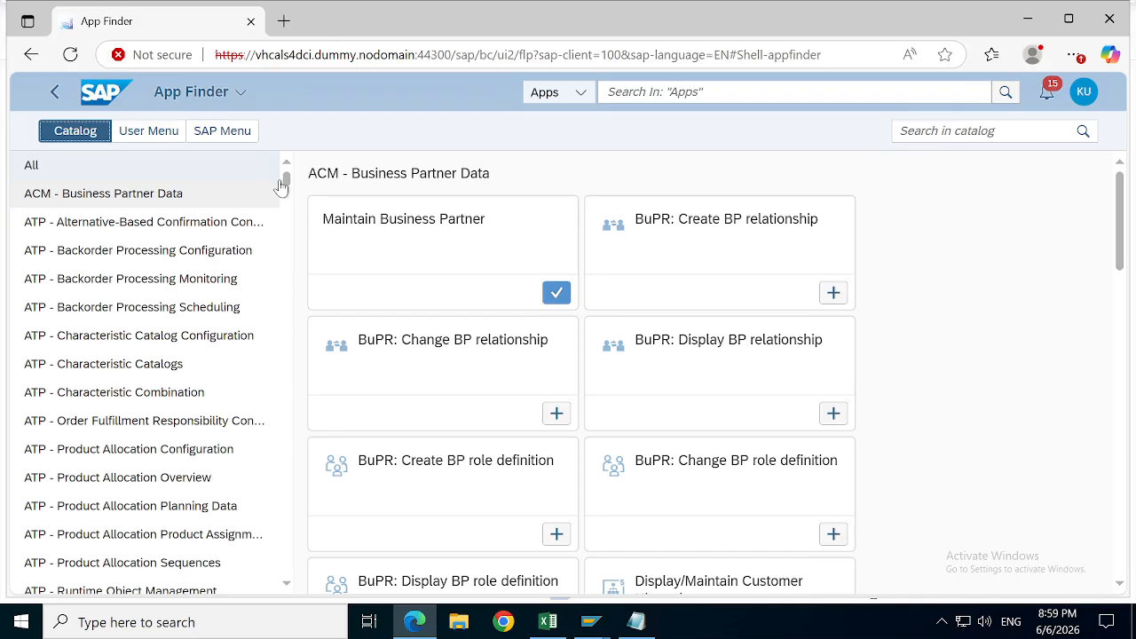
pyautogui.moveTo(285, 178); pyautogui.dragTo(292, 293)
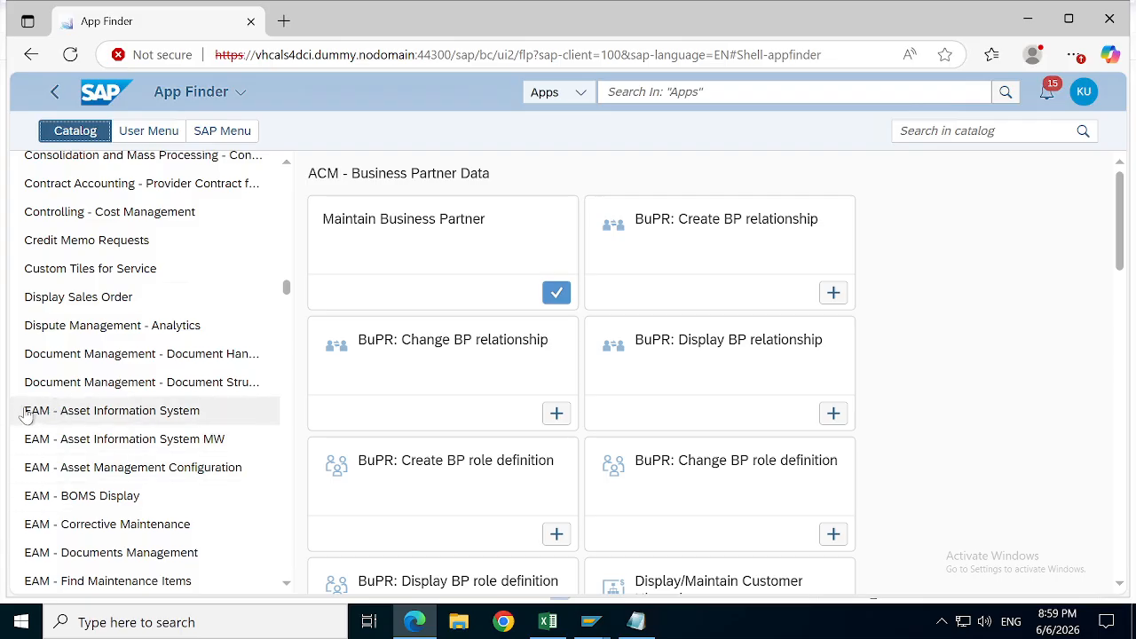
pyautogui.click(73, 413)
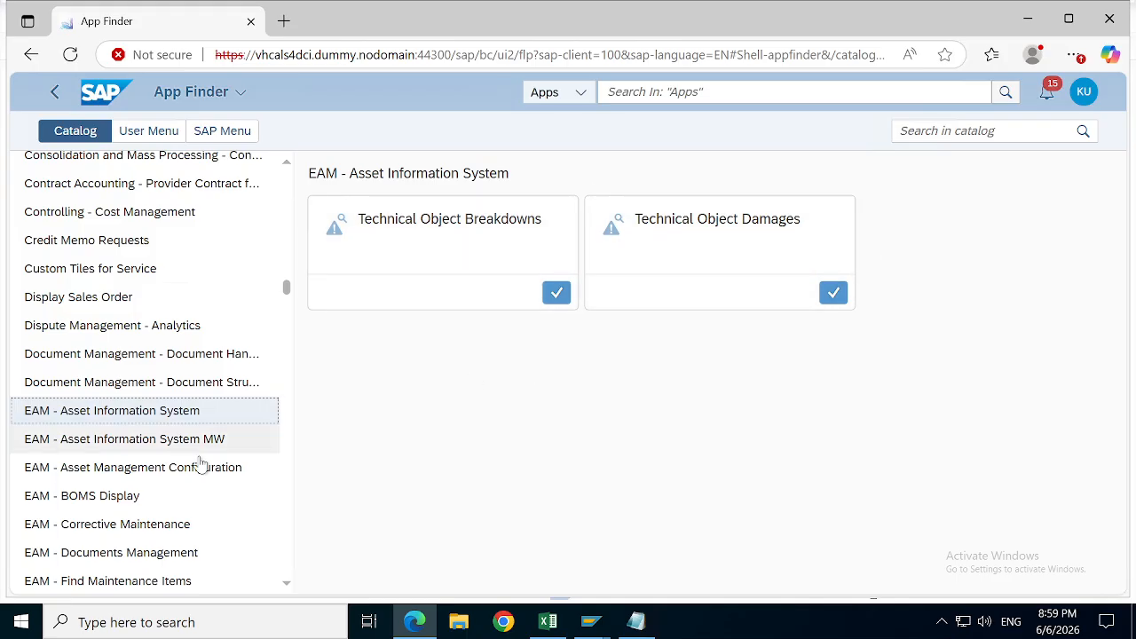
pyautogui.click(138, 445)
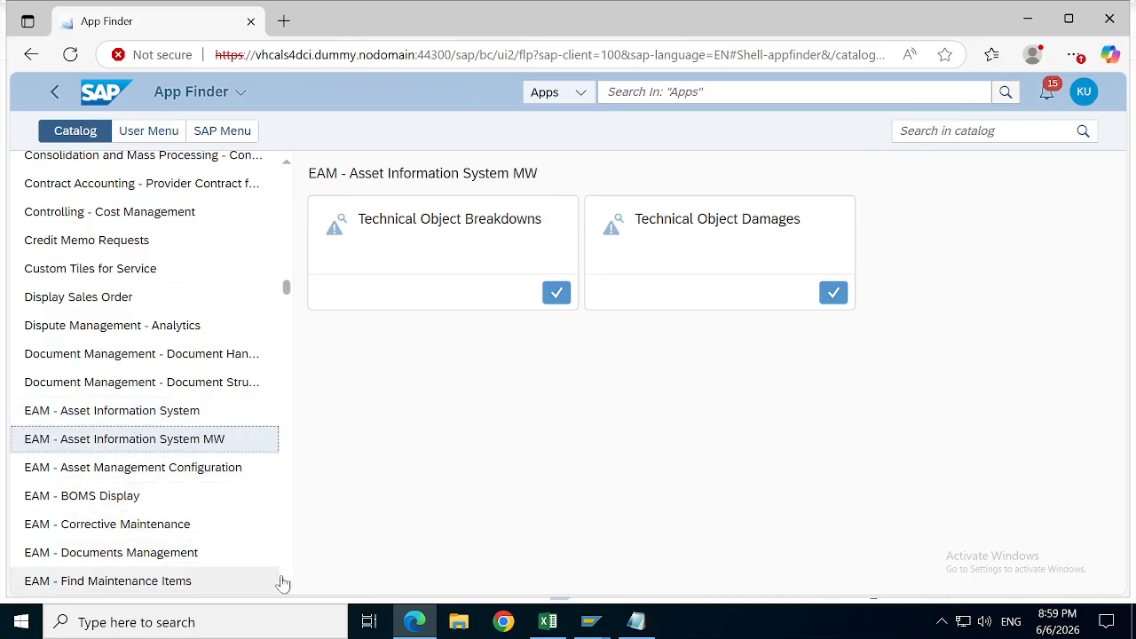
# Step: Find the EAM - Technical Object catalog in the App Finder's catalog list and display its apps
pyautogui.scroll(-3, 286, 587)
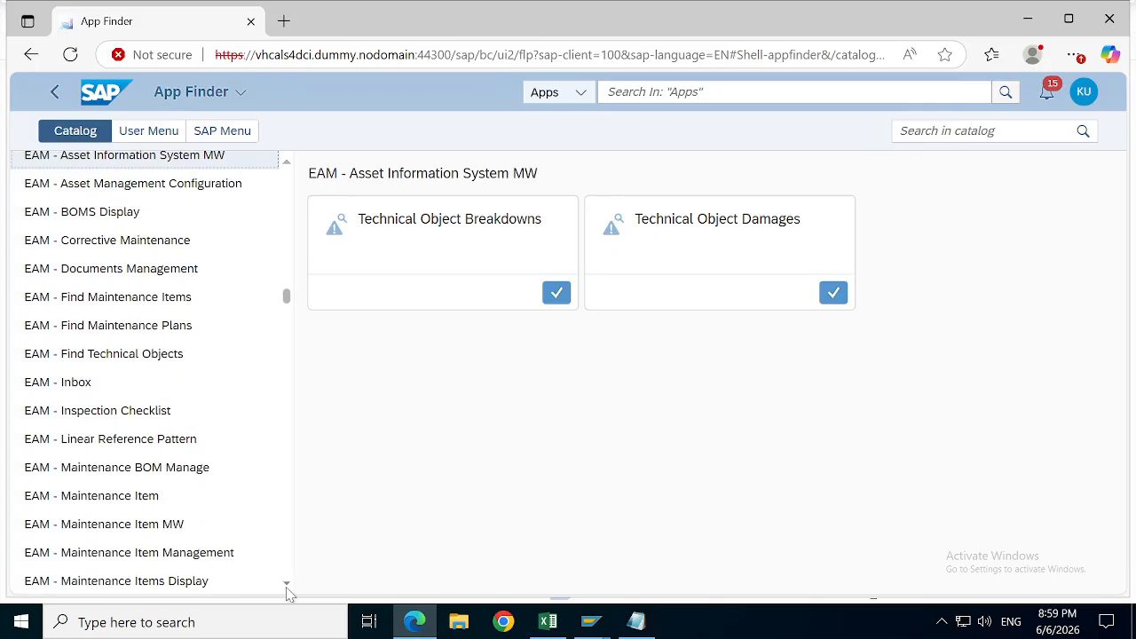
pyautogui.click(286, 585)
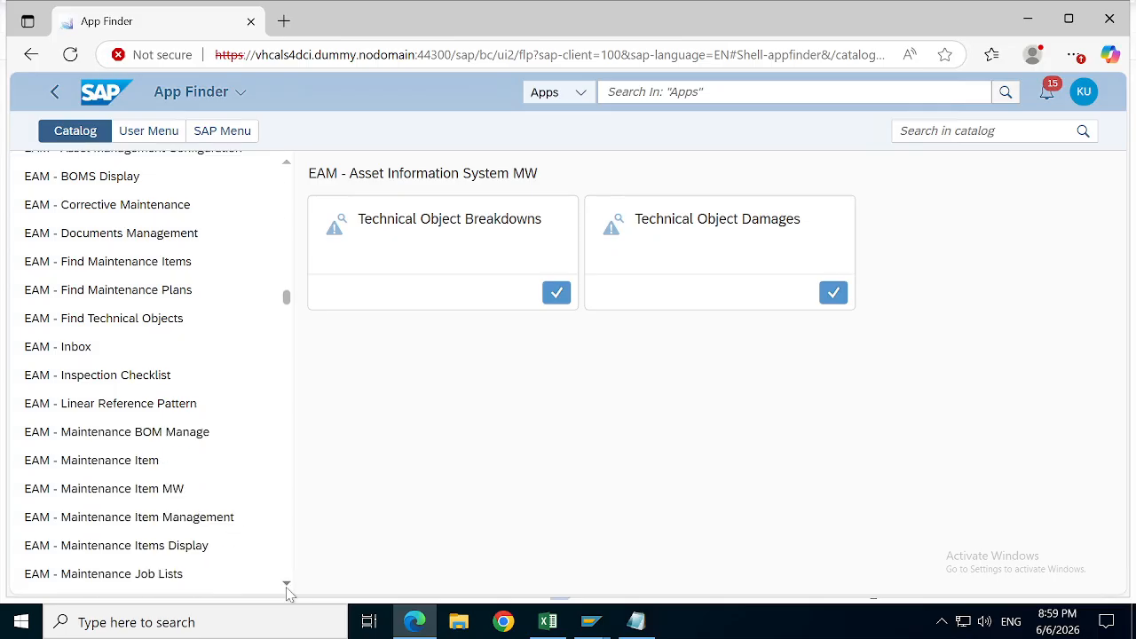
pyautogui.scroll(-3, 287, 587)
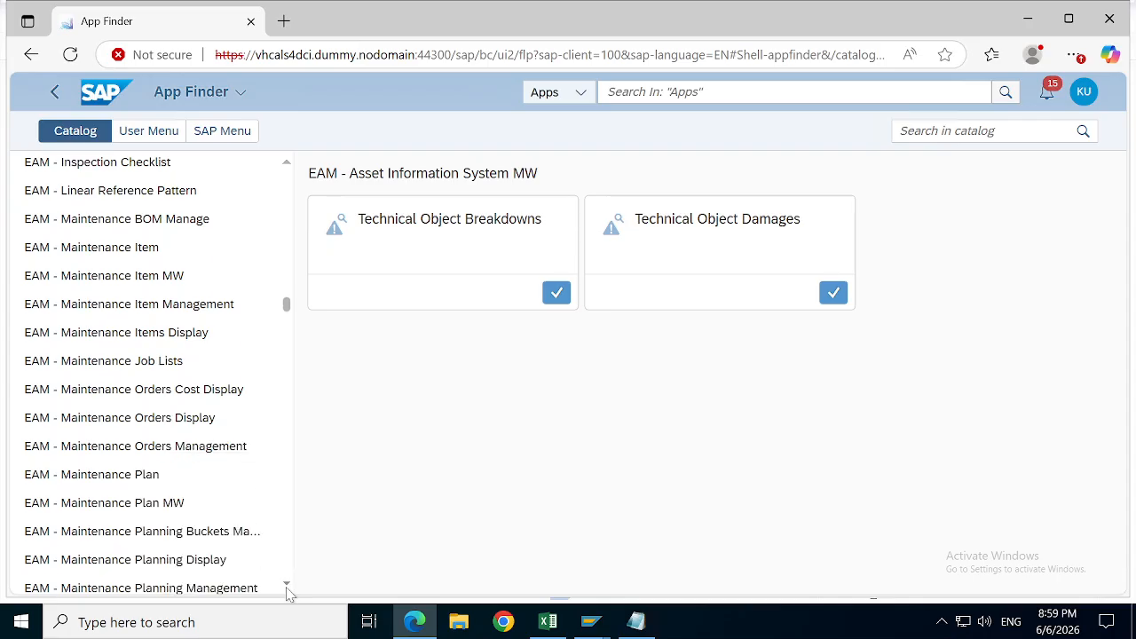
pyautogui.scroll(-3, 287, 588)
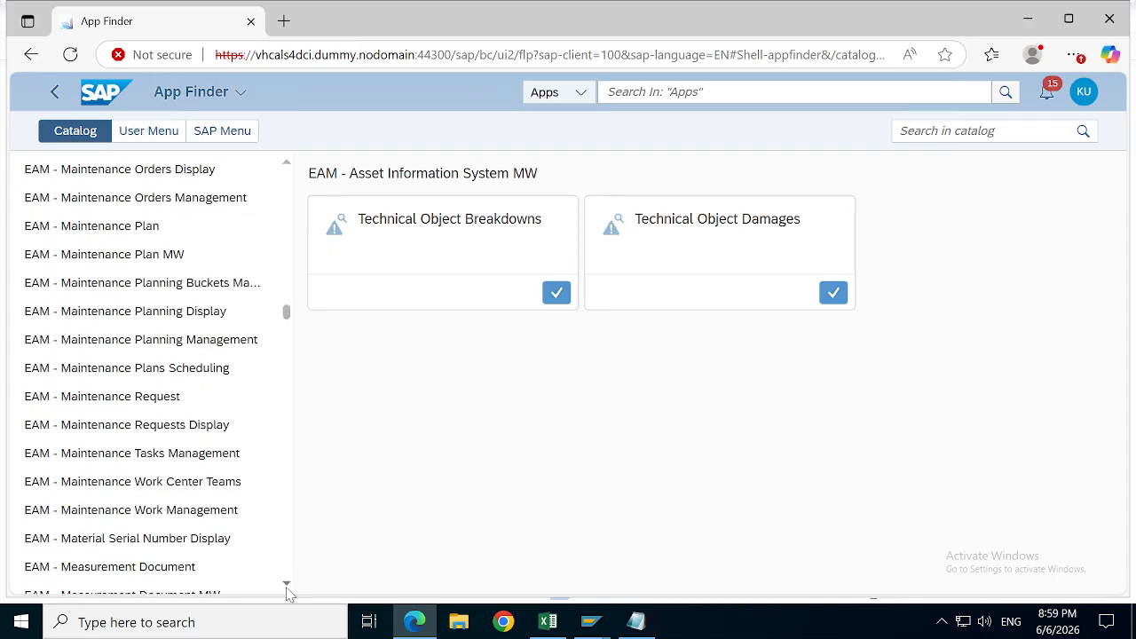
pyautogui.scroll(-5, 286, 588)
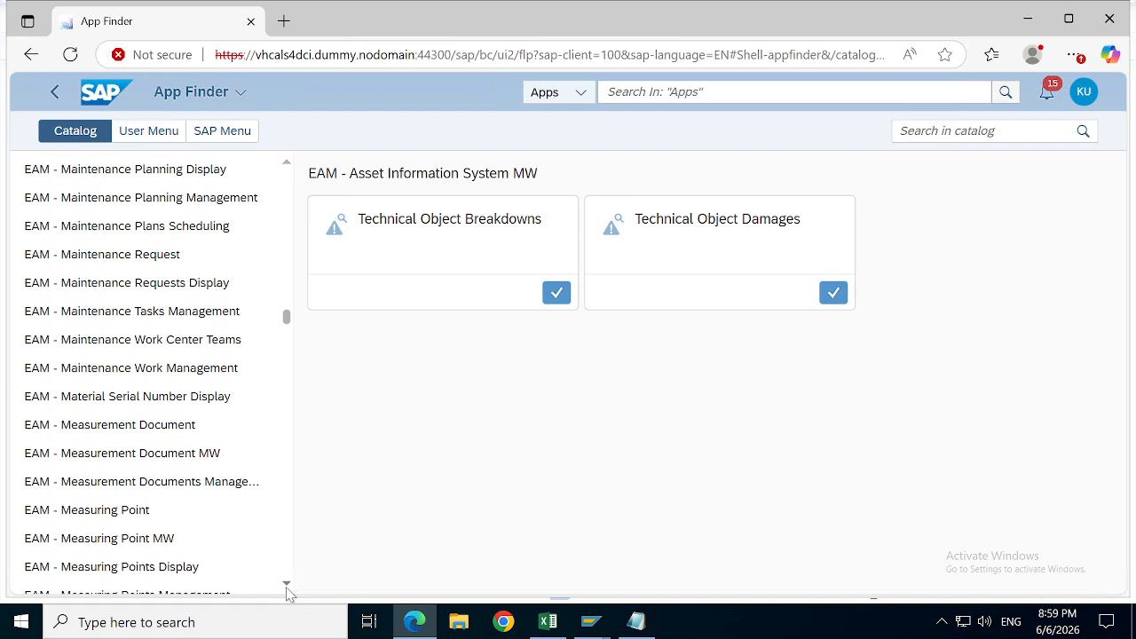
pyautogui.scroll(-5, 287, 588)
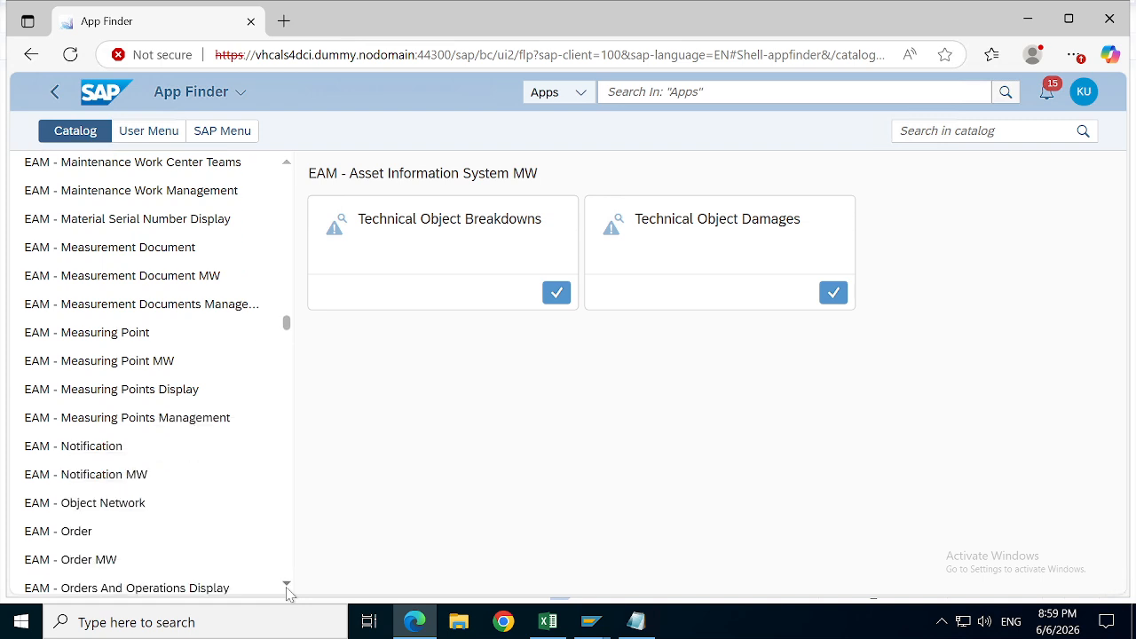
pyautogui.scroll(-5, 287, 588)
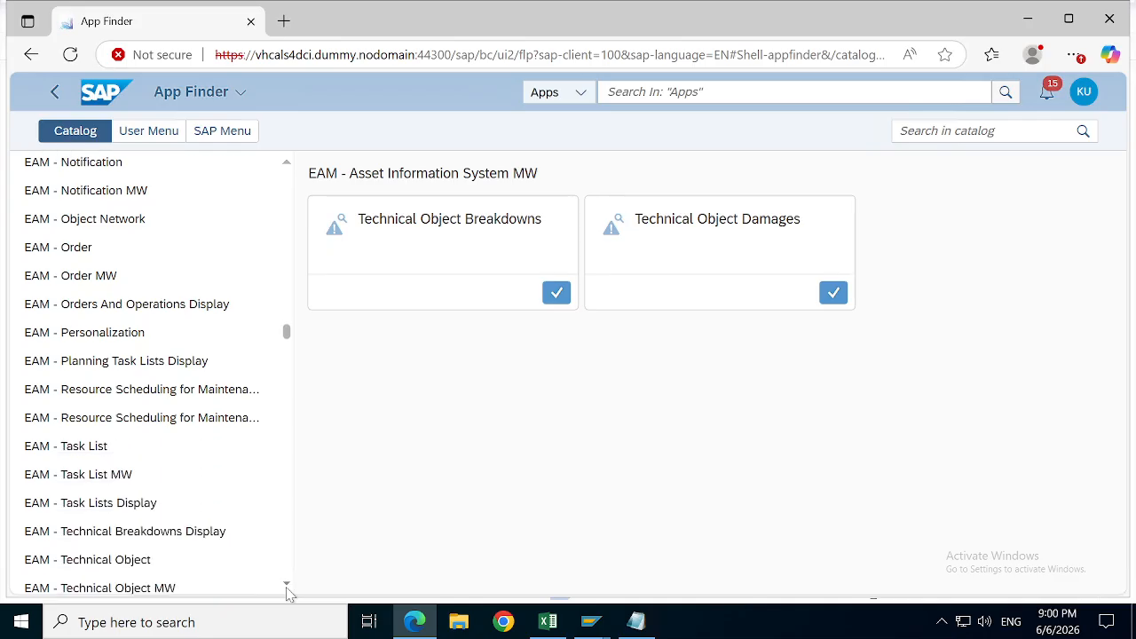
pyautogui.scroll(-3, 287, 587)
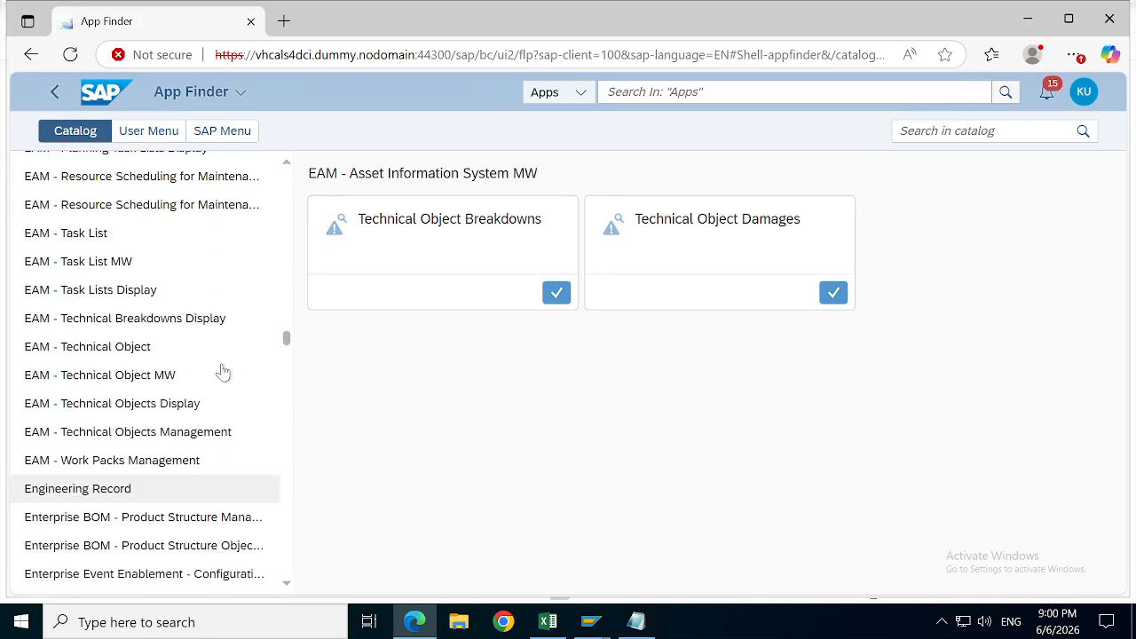
pyautogui.click(105, 349)
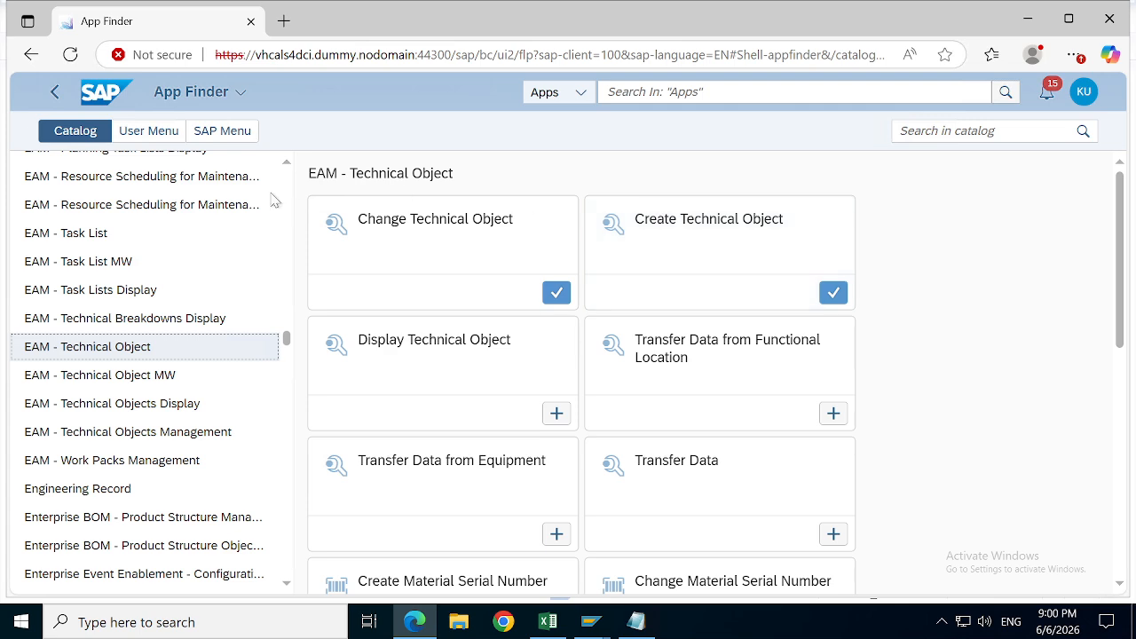
# Step: Add the Create Technical Object tile to the My Home page and launch the app from there
pyautogui.click(1083, 92)
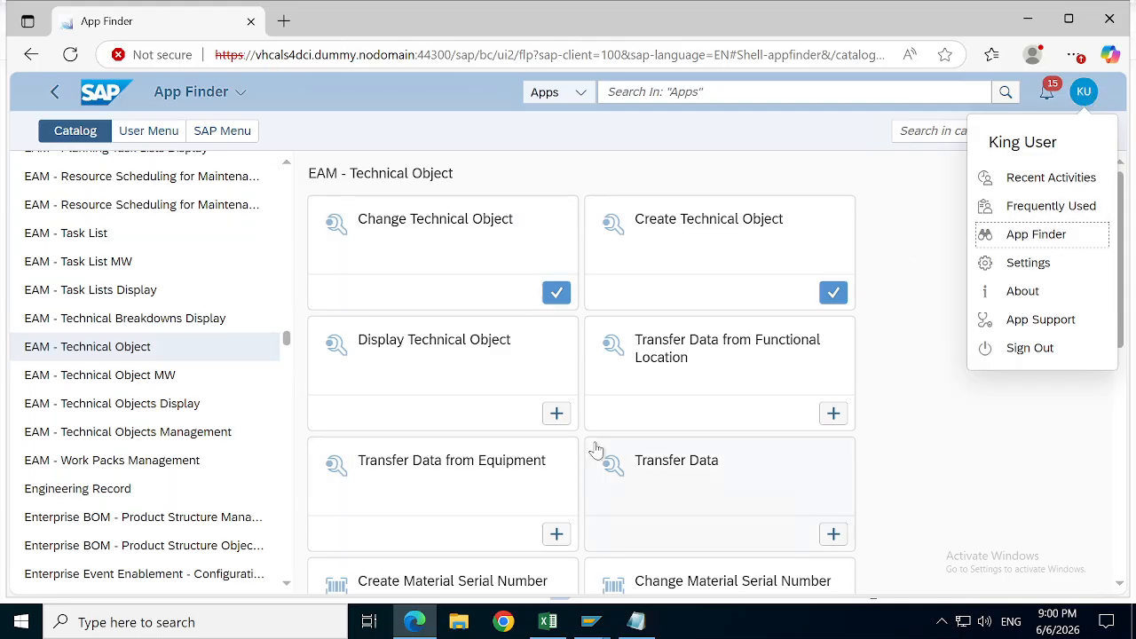
pyautogui.click(969, 510)
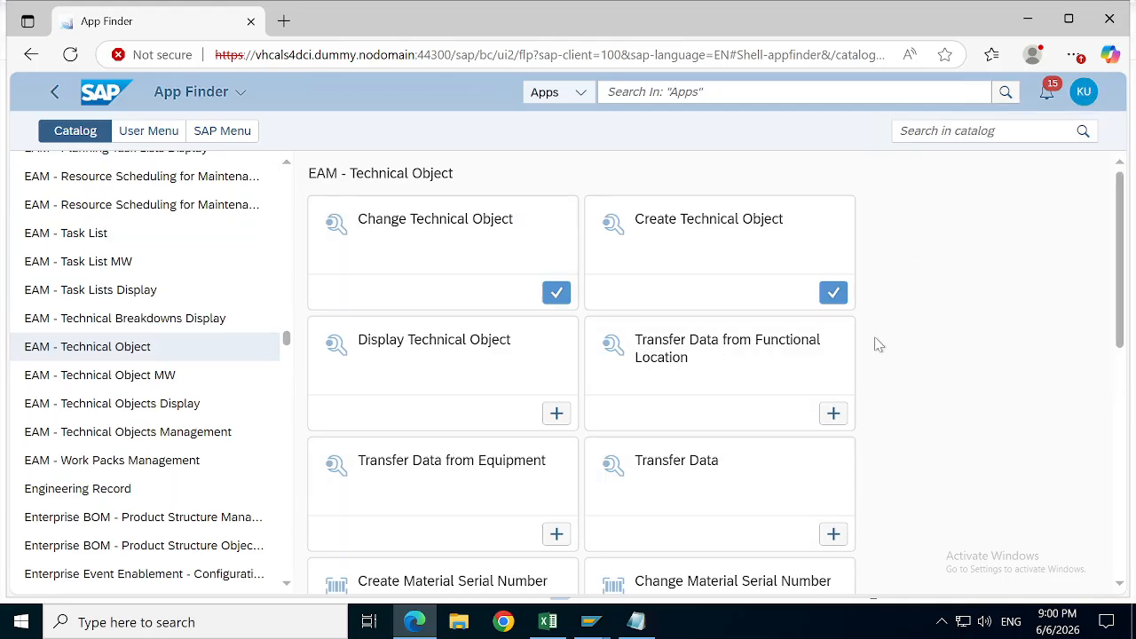
pyautogui.click(837, 295)
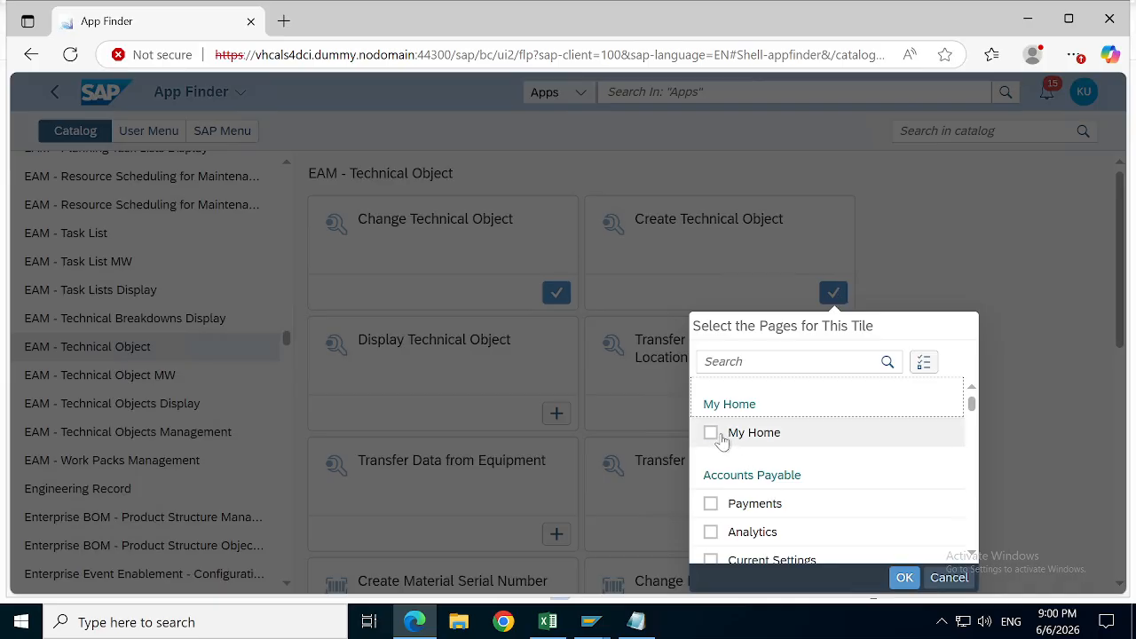
pyautogui.moveTo(971, 399); pyautogui.dragTo(994, 284)
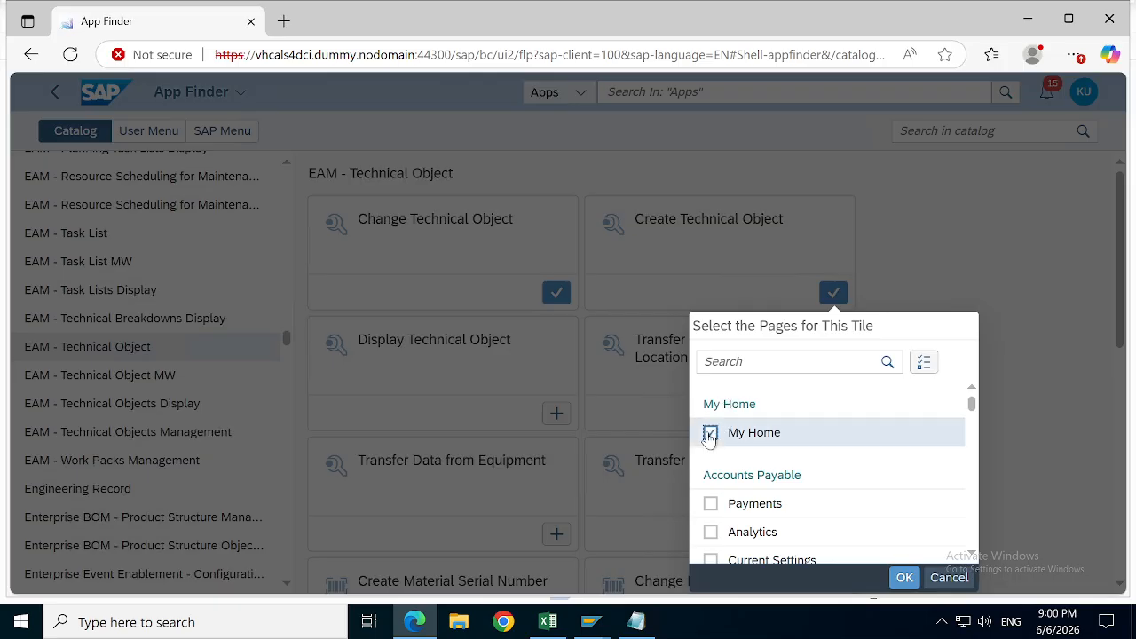
pyautogui.click(904, 578)
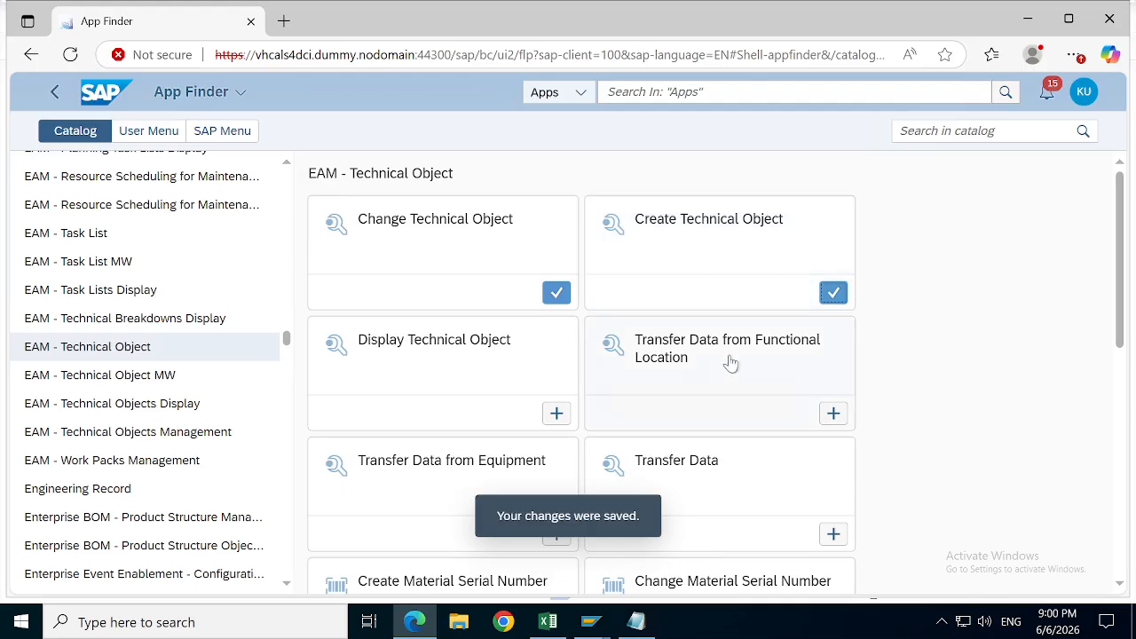
pyautogui.click(97, 99)
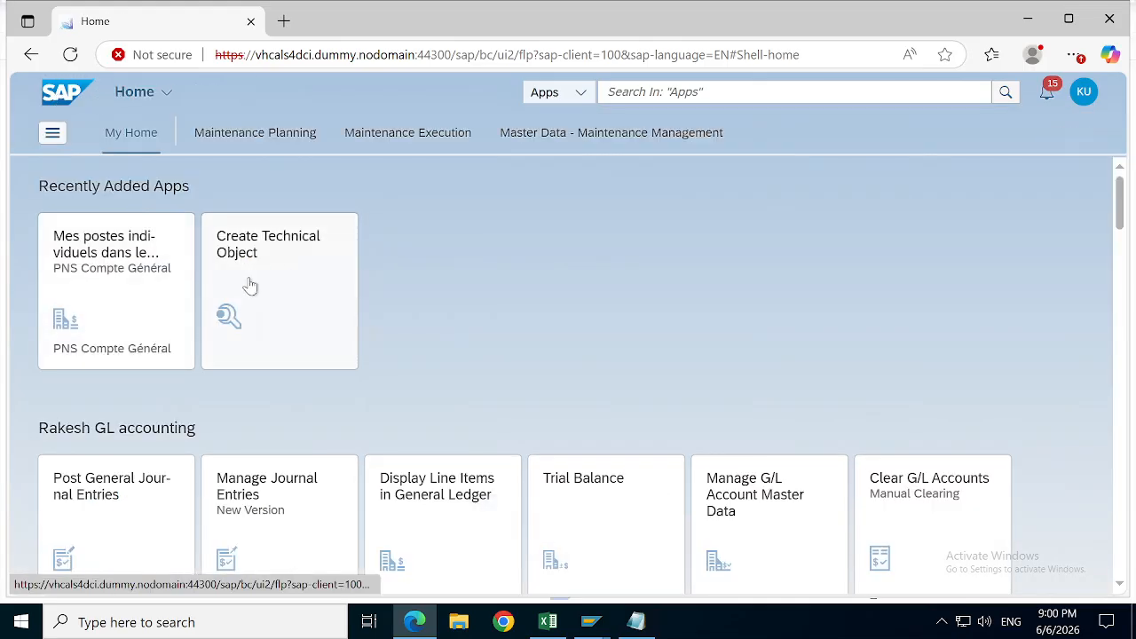
pyautogui.click(267, 284)
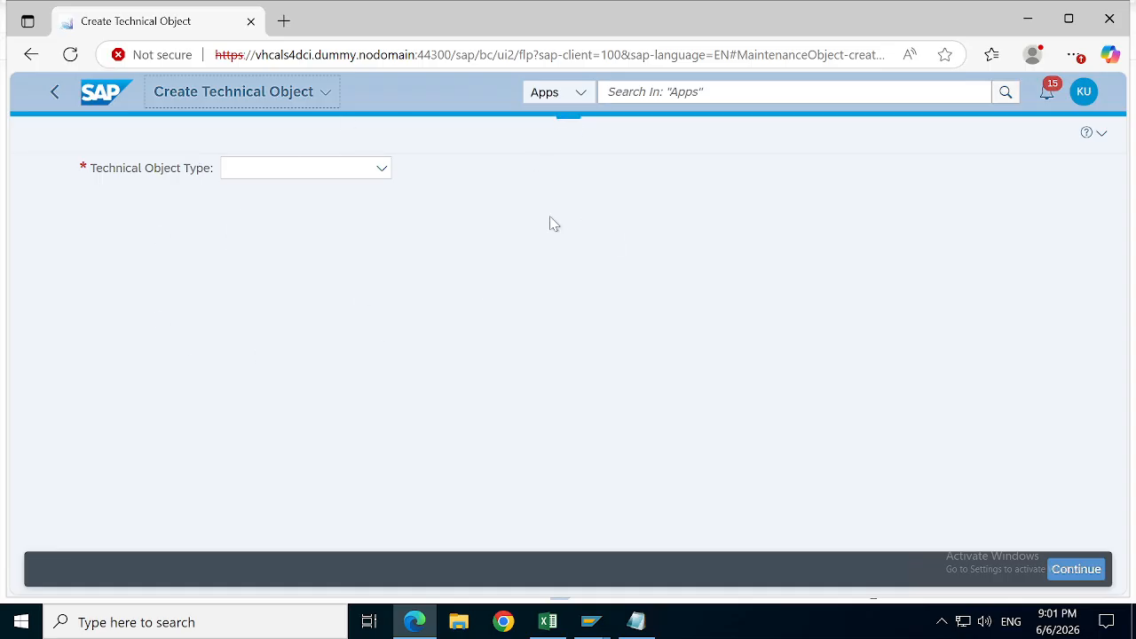
# Step: Check the Framework ID in the Create Technical Object app's About information and close it
pyautogui.click(1084, 93)
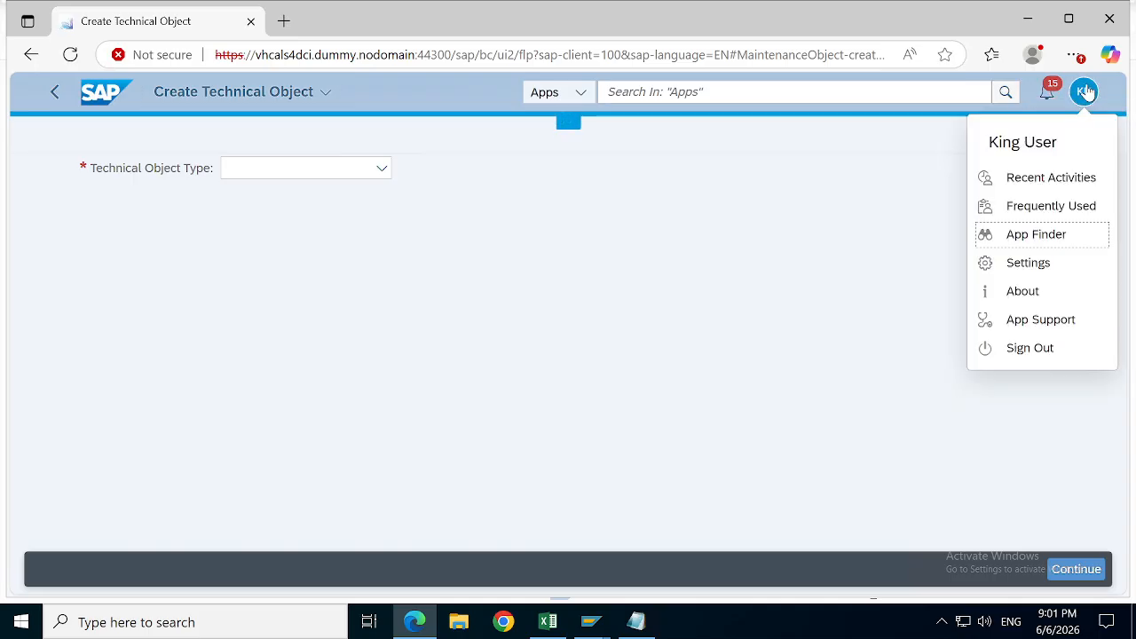
pyautogui.click(1020, 300)
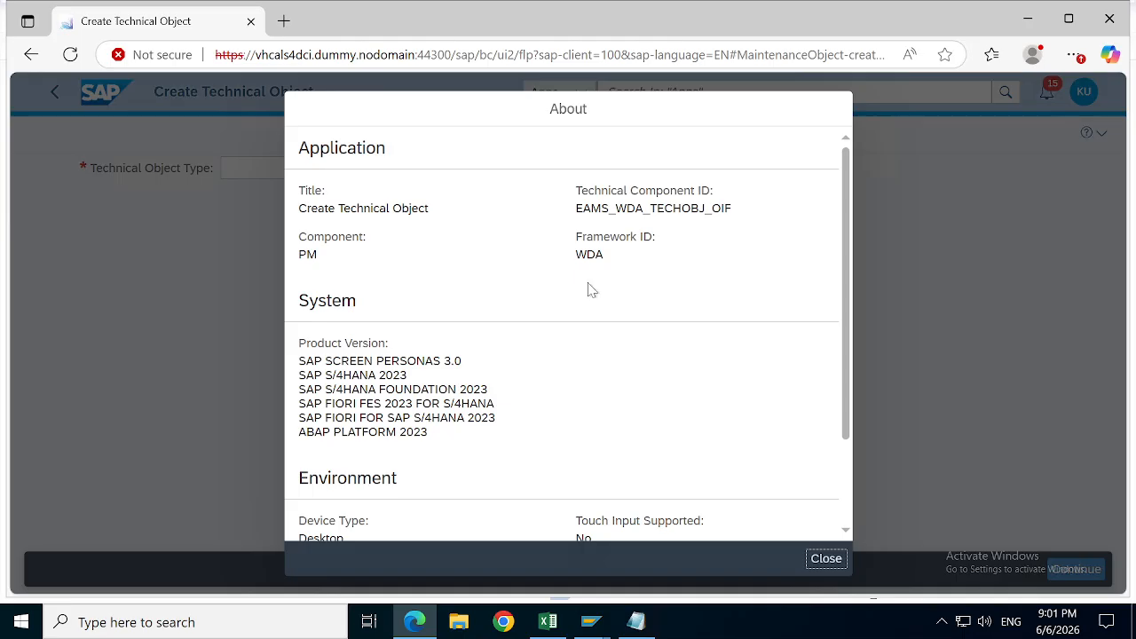
pyautogui.doubleClick(589, 254)
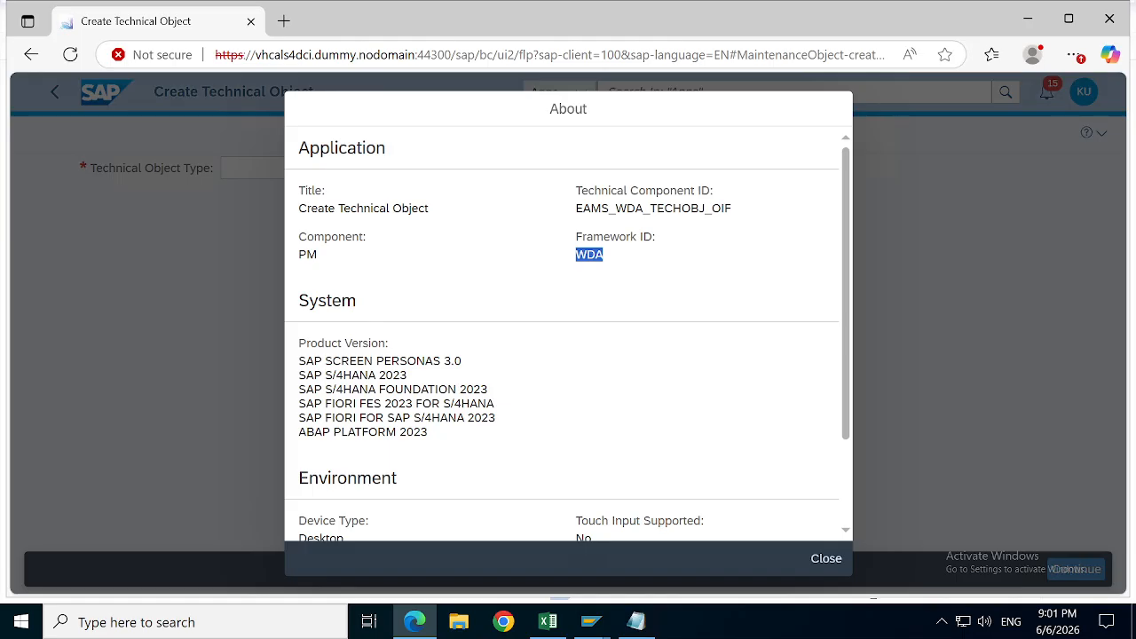
pyautogui.click(831, 560)
pyautogui.click(826, 560)
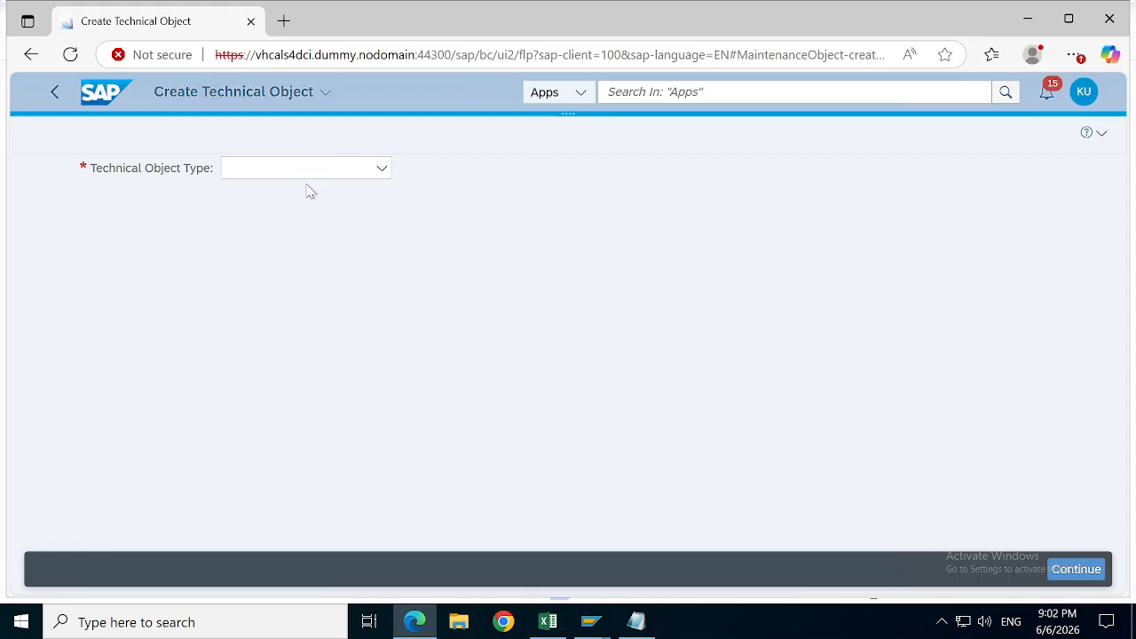
# Step: Set the Technical Object Type to Functional Location and choose SLRM as the Structure Indicator
pyautogui.click(381, 168)
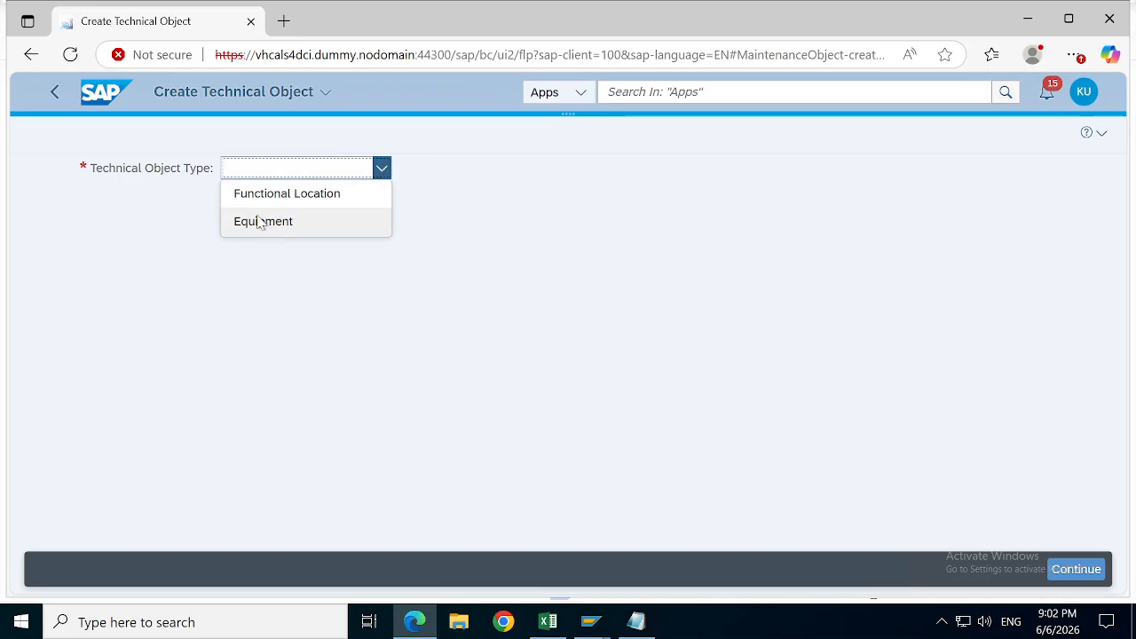
pyautogui.click(310, 201)
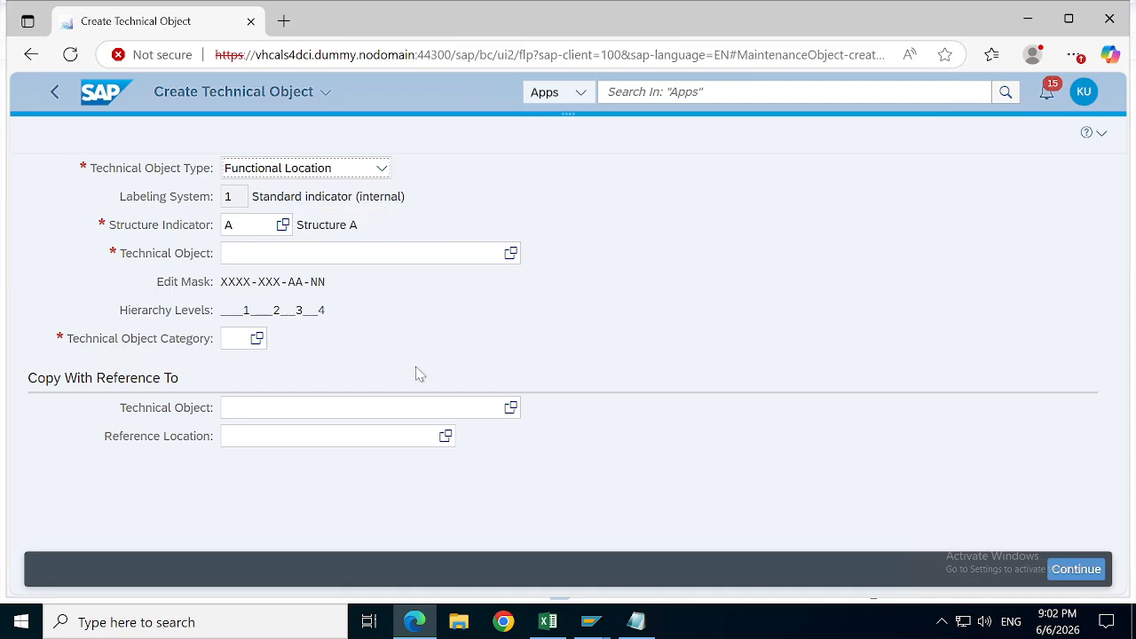
pyautogui.click(283, 225)
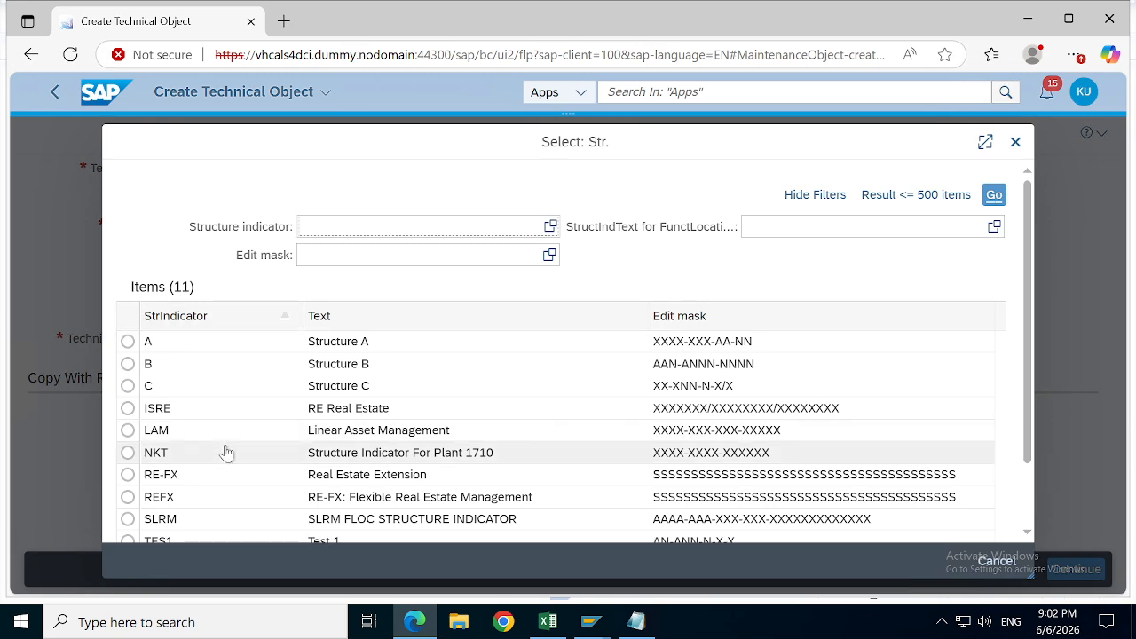
pyautogui.click(128, 519)
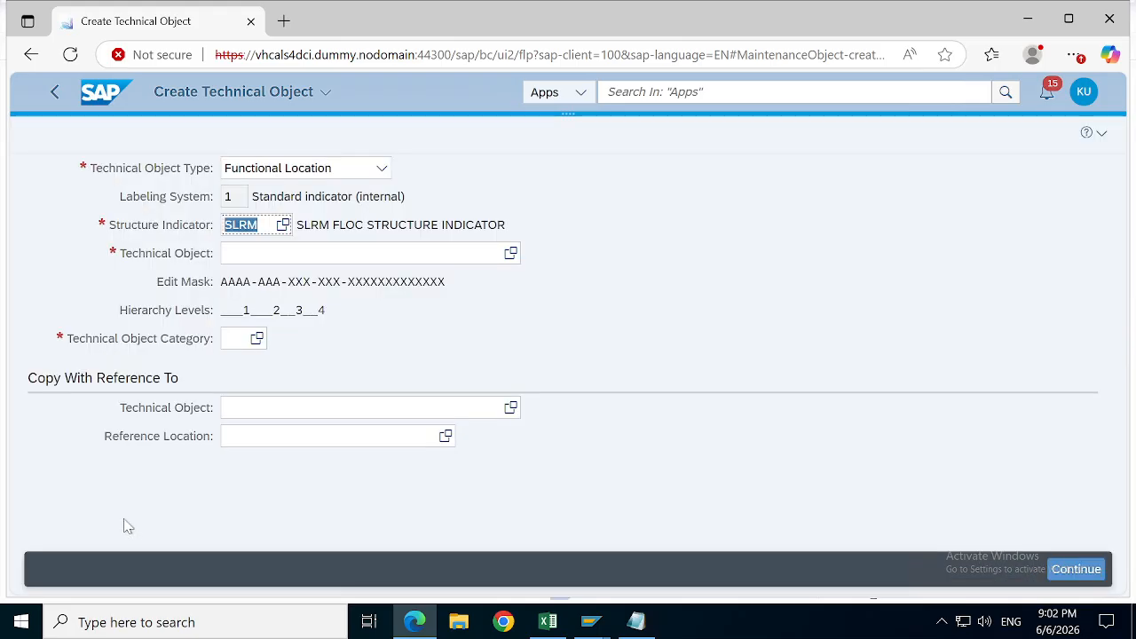
# Step: Switch to the SAP PM KDS DOCUMENT workbook in Excel and examine the functional location codes and labels on the Technical Objects sheet
pyautogui.click(321, 256)
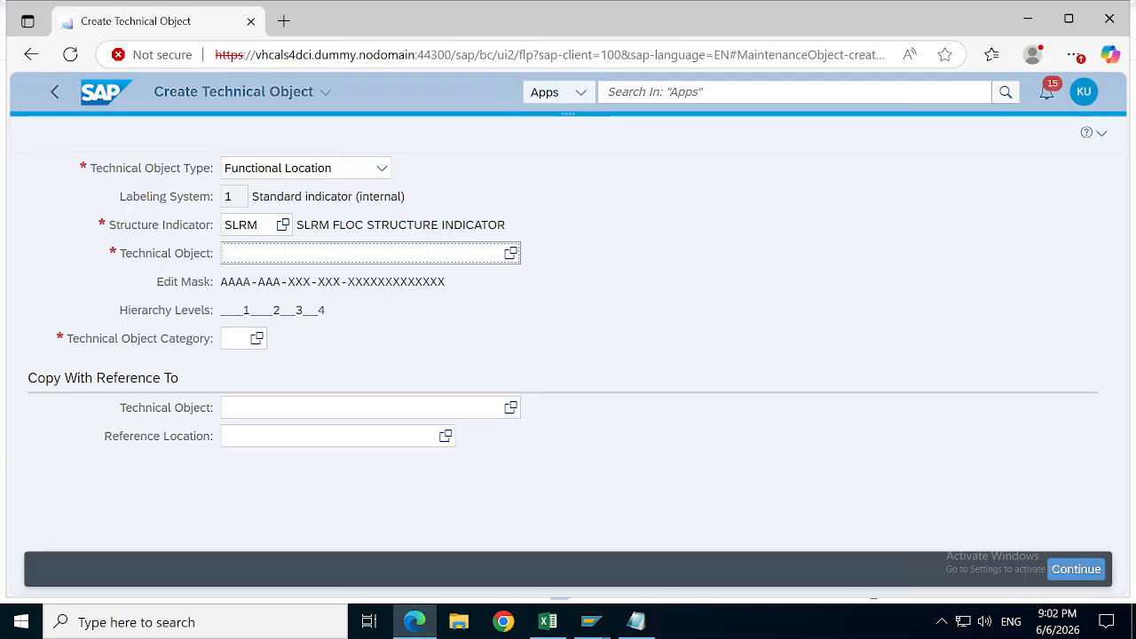
pyautogui.click(548, 621)
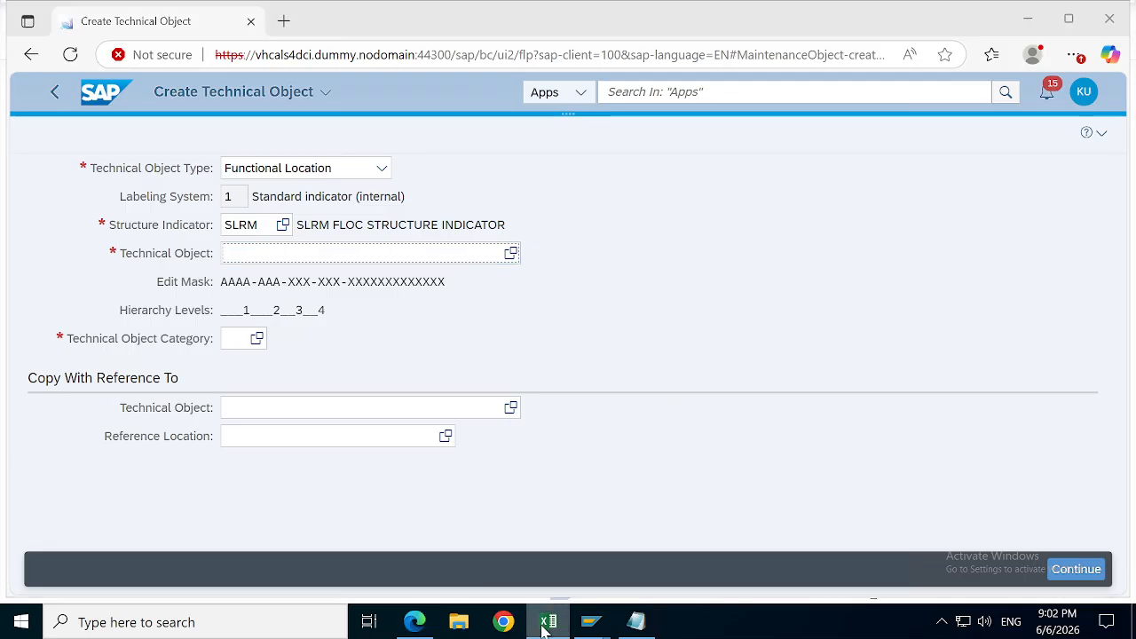
pyautogui.click(64, 513)
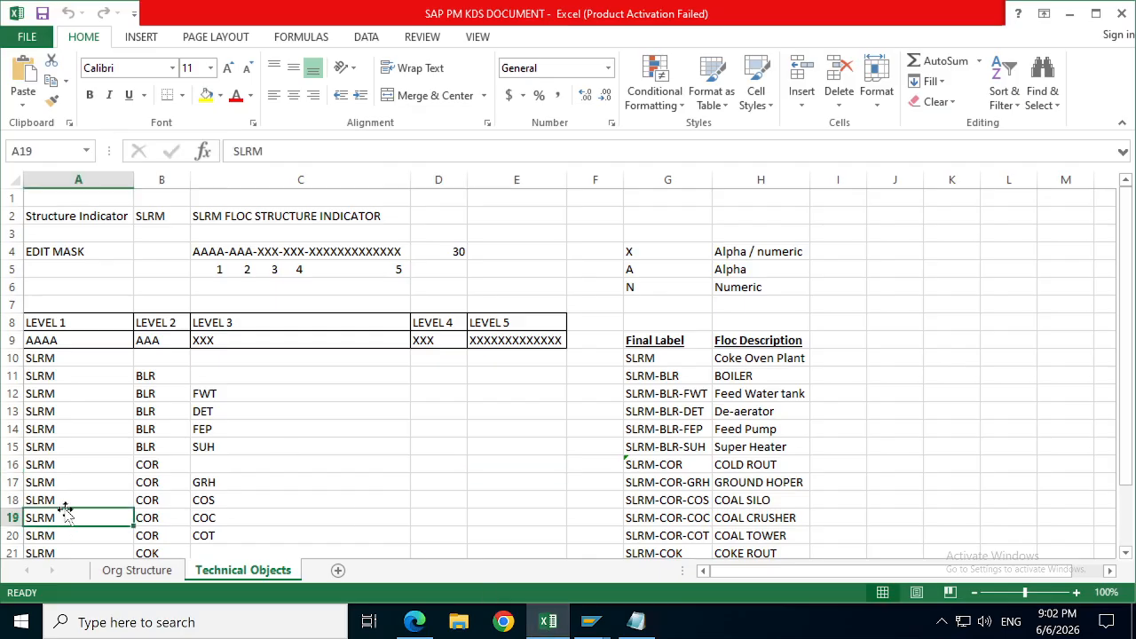
pyautogui.press('Down')
pyautogui.press('Down')
pyautogui.press('Down')
pyautogui.press('Down')
pyautogui.press('Down')
pyautogui.press('Down')
pyautogui.press('Down')
pyautogui.press('Down')
pyautogui.press('Down')
pyautogui.press('Down')
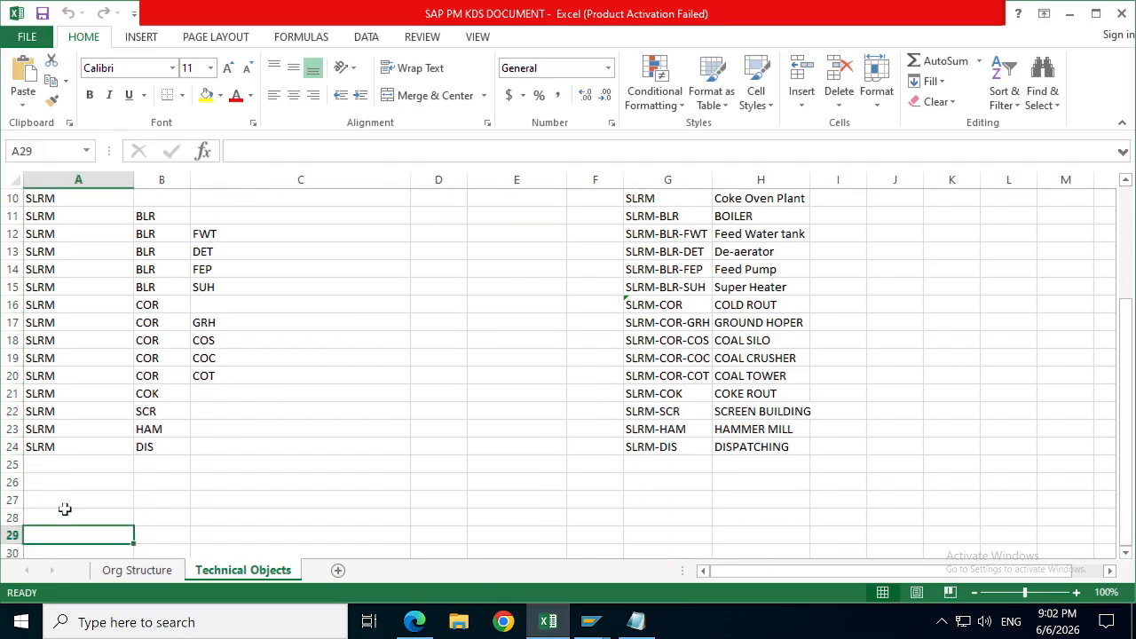
pyautogui.press('Up')
pyautogui.press('Up')
pyautogui.press('Up')
pyautogui.press('Up')
pyautogui.press('Up')
pyautogui.press('Up')
pyautogui.press('Right')
pyautogui.press('Right')
pyautogui.press('Right')
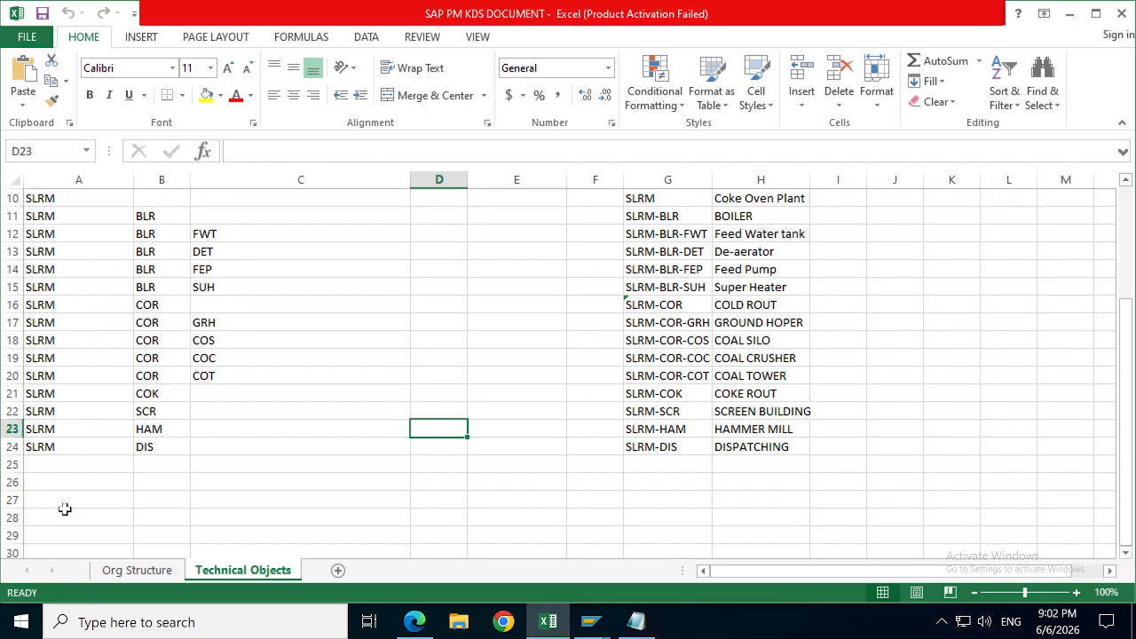
pyautogui.press('Right')
pyautogui.press('Right')
pyautogui.press('Right')
pyautogui.press('Down')
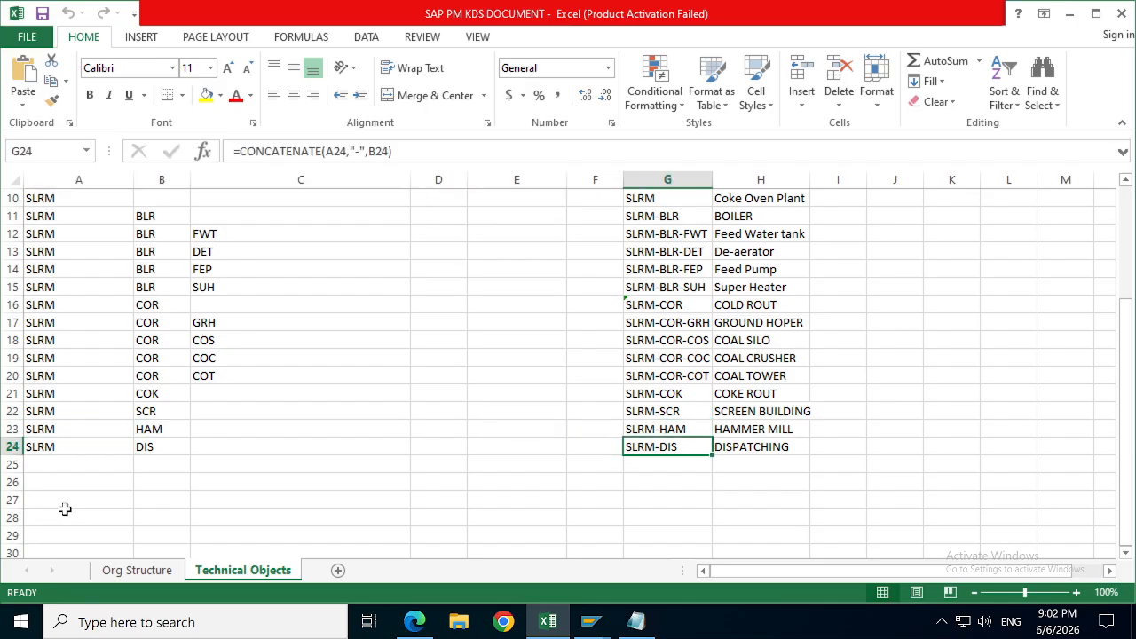
pyautogui.press('Left')
pyautogui.press('Left')
pyautogui.press('Left')
pyautogui.press('Left')
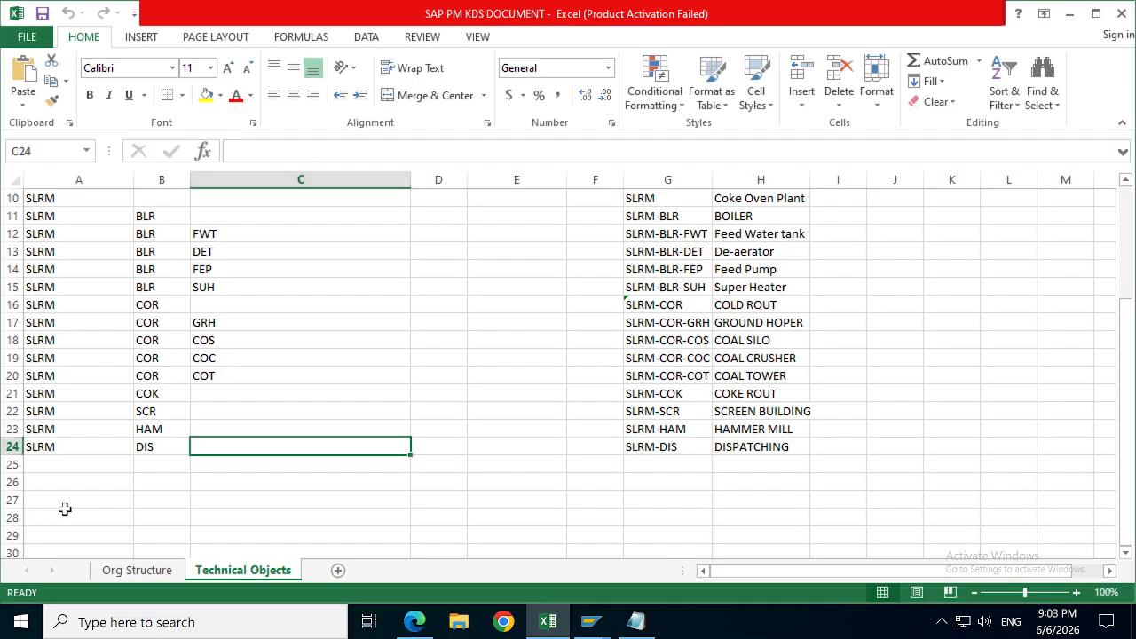
pyautogui.press('Up')
pyautogui.press('Up')
pyautogui.press('Up')
pyautogui.press('Down')
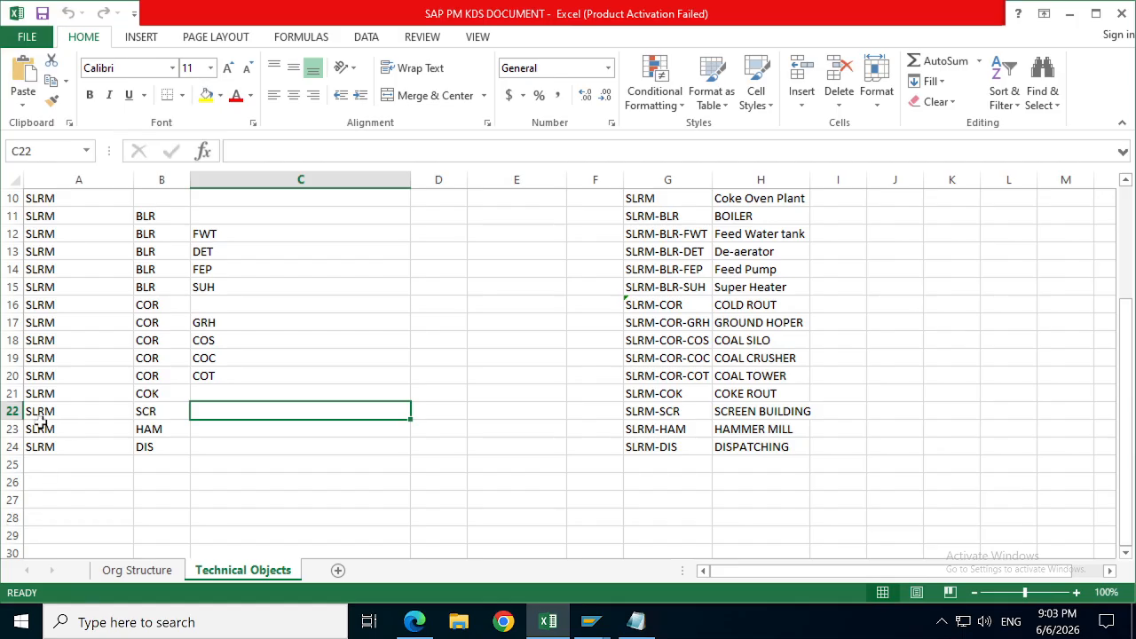
# Step: Insert a blank row above the SCR entry in row 22 of the functional location list
pyautogui.click(13, 411)
pyautogui.rightClick(12, 411)
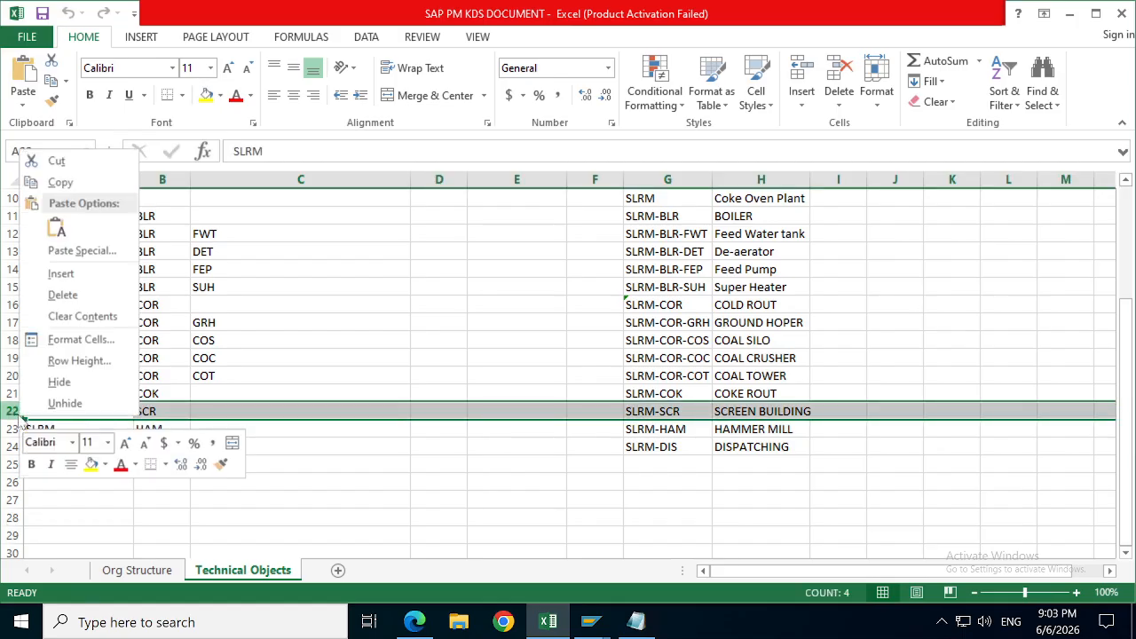
pyautogui.click(92, 273)
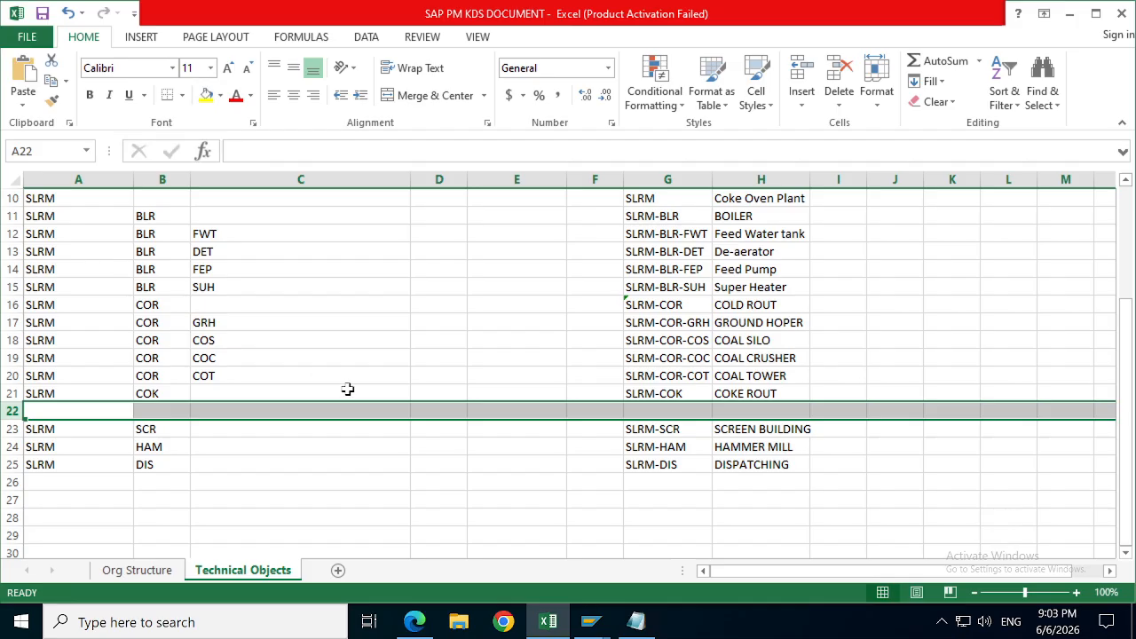
pyautogui.click(793, 390)
pyautogui.click(756, 409)
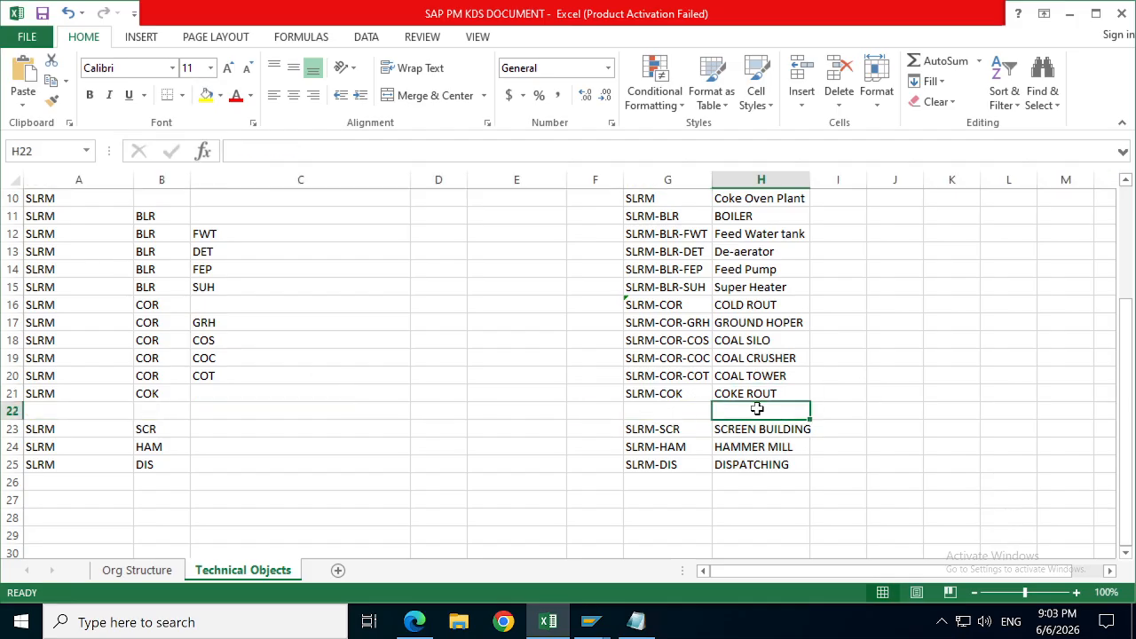
# Step: Copy the level 1 and level 2 codes SLRM and COK from row 21 into the blank row 22
pyautogui.click(62, 390)
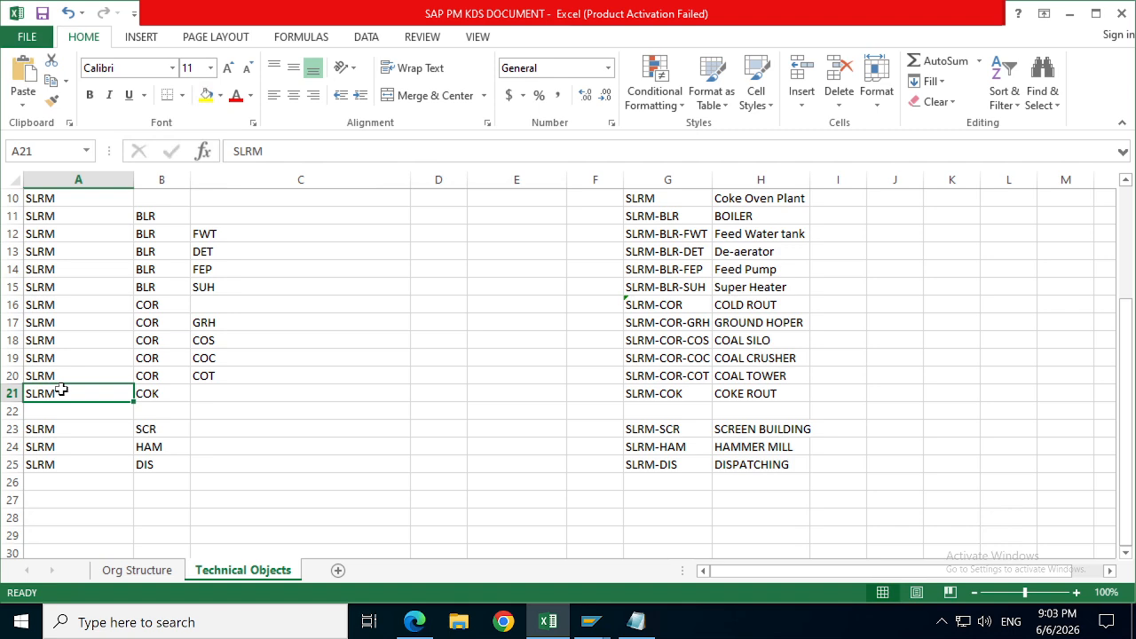
pyautogui.hotkey('shift', 'Right')
pyautogui.hotkey('ctrl', 'c')
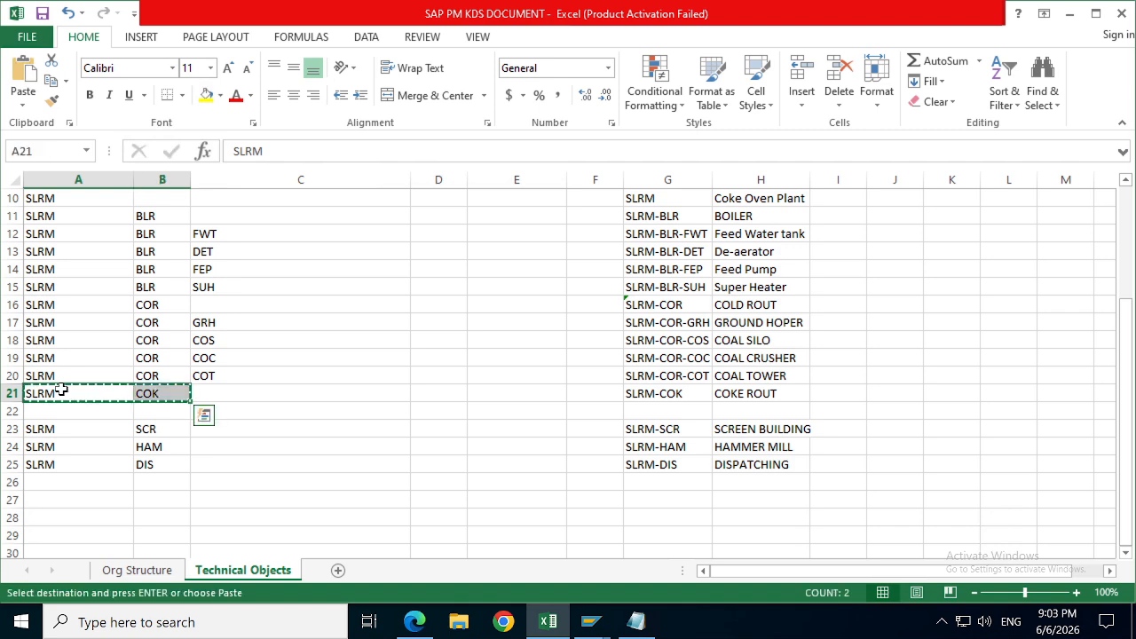
pyautogui.press('Down')
pyautogui.hotkey('ctrl', 'v')
pyautogui.press('Right')
pyautogui.press('Right')
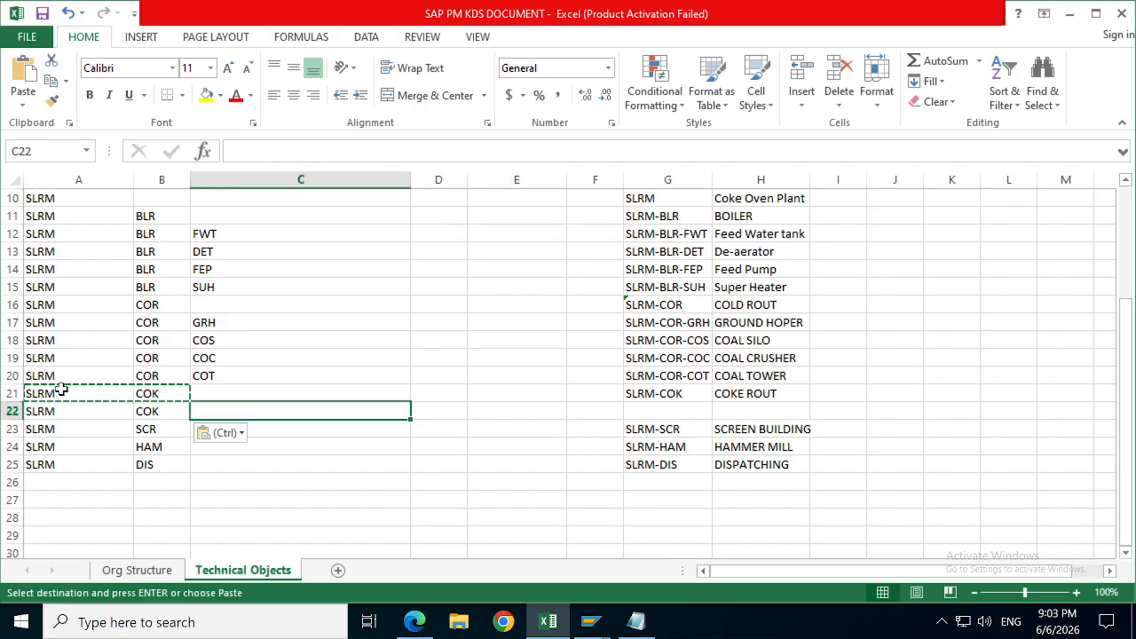
pyautogui.press('Right')
pyautogui.press('Left')
# Step: Enter Cutter Building as the Floc Description in row 22
pyautogui.click(719, 412)
pyautogui.write('Cu')
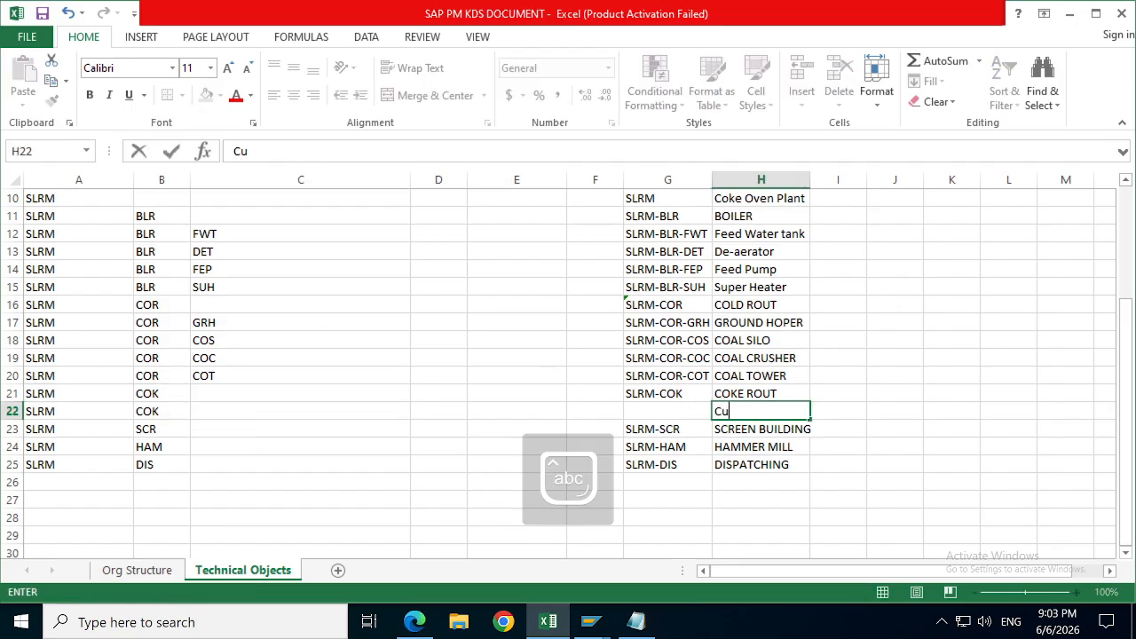
pyautogui.write('tter Building')
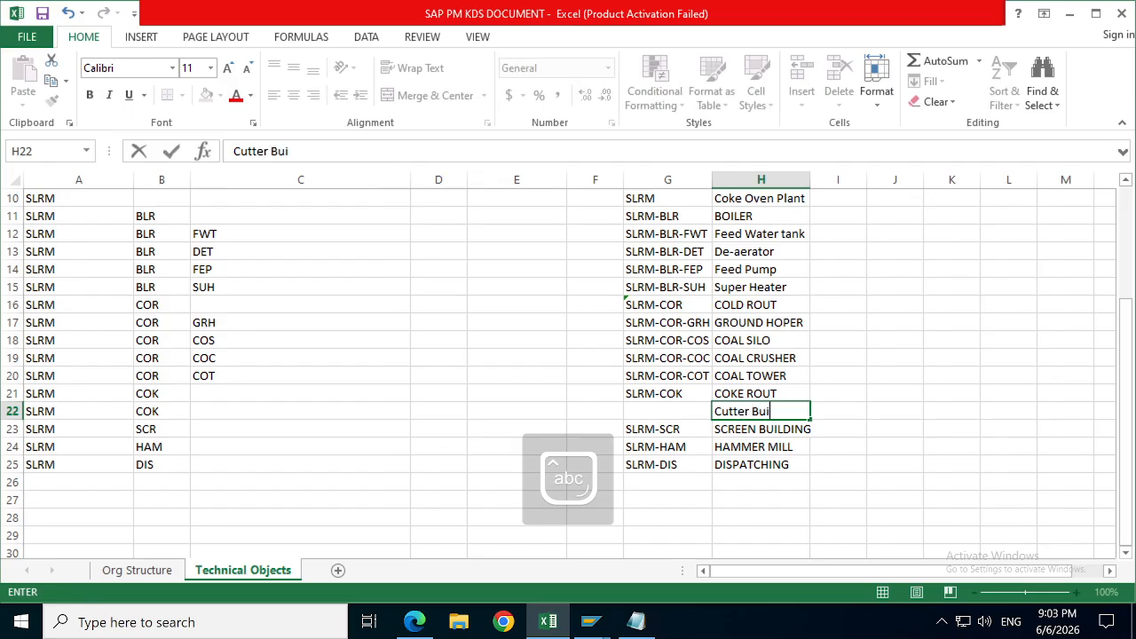
pyautogui.press('Left')
# Step: Enter CBU as the level 3 code in row 22, beside COK
pyautogui.press('Left')
pyautogui.press('Left')
pyautogui.press('Left')
pyautogui.press('Left')
pyautogui.press('Left')
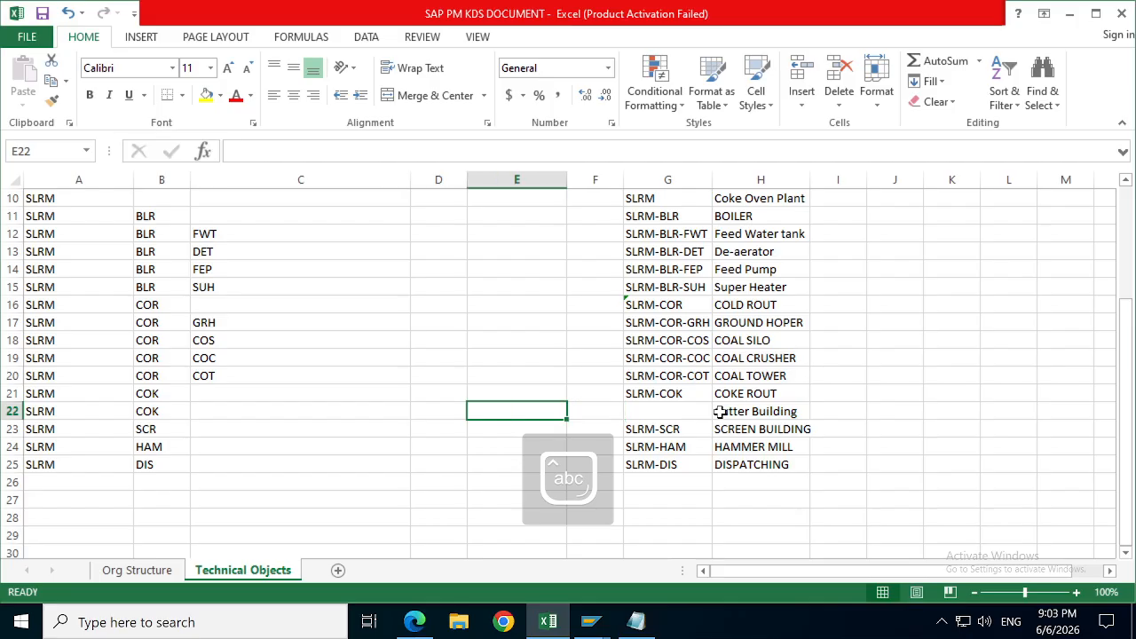
pyautogui.press('Right')
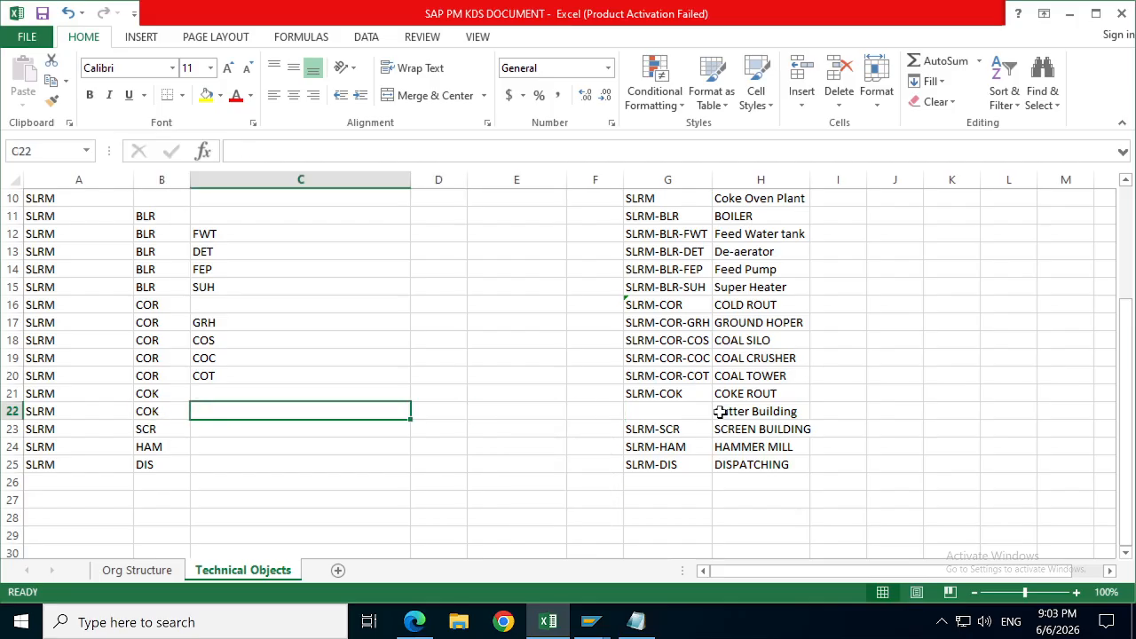
pyautogui.press('capslock')
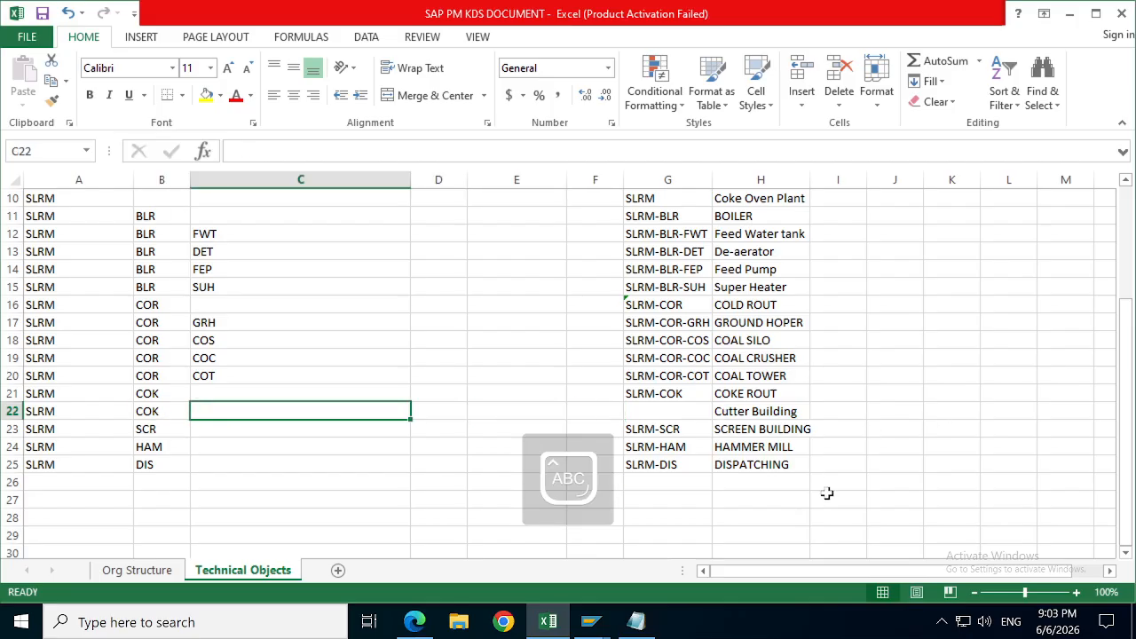
pyautogui.write('CBU')
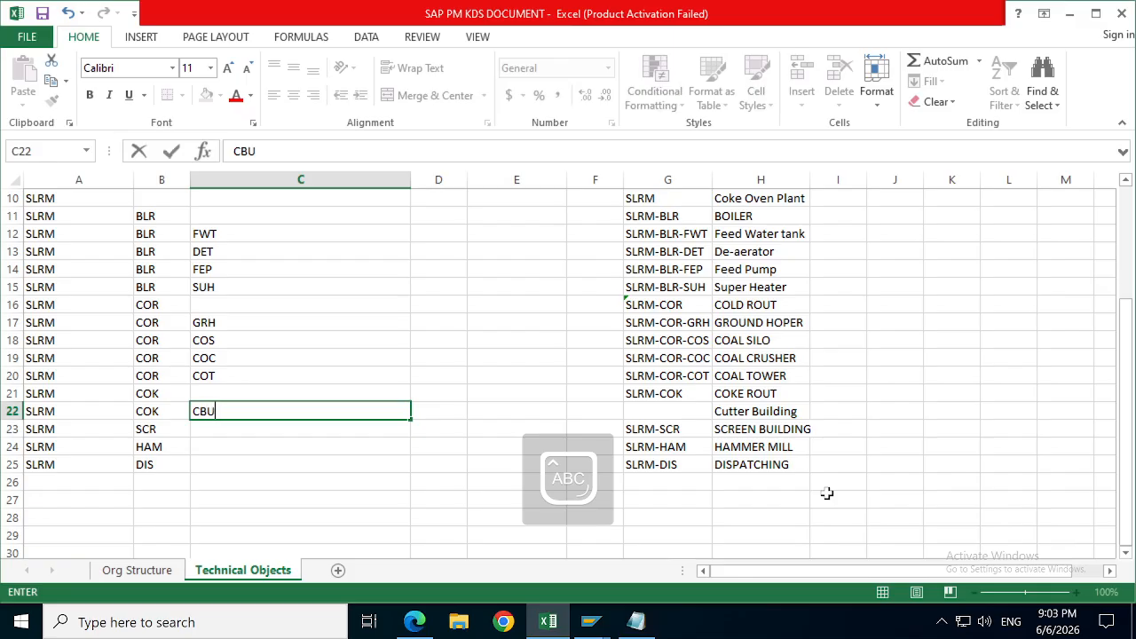
pyautogui.press('Tab')
# Step: Enter SLRM-COK-CBU as the Final Label in row 22
pyautogui.press('Tab')
pyautogui.press('Tab')
pyautogui.press('Tab')
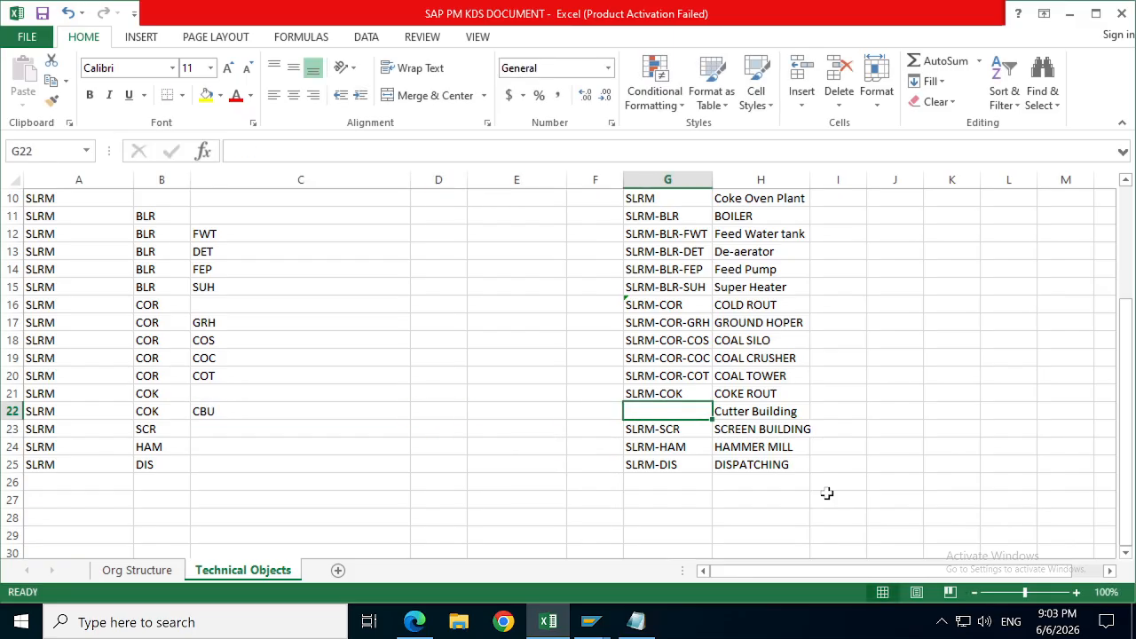
pyautogui.write('SLRM-')
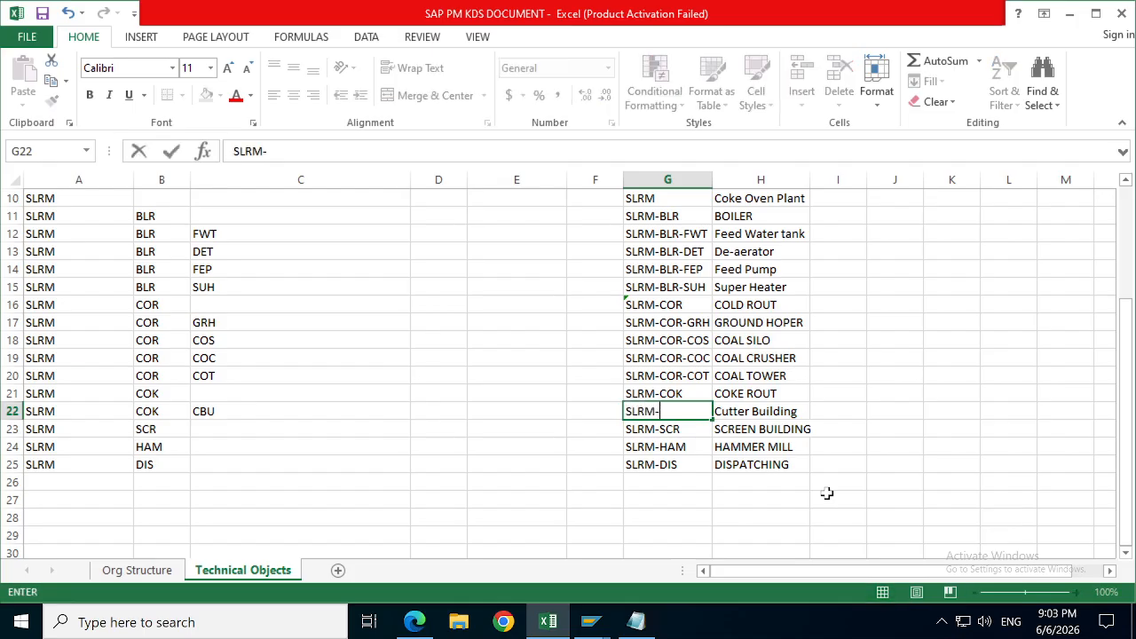
pyautogui.write('COK-')
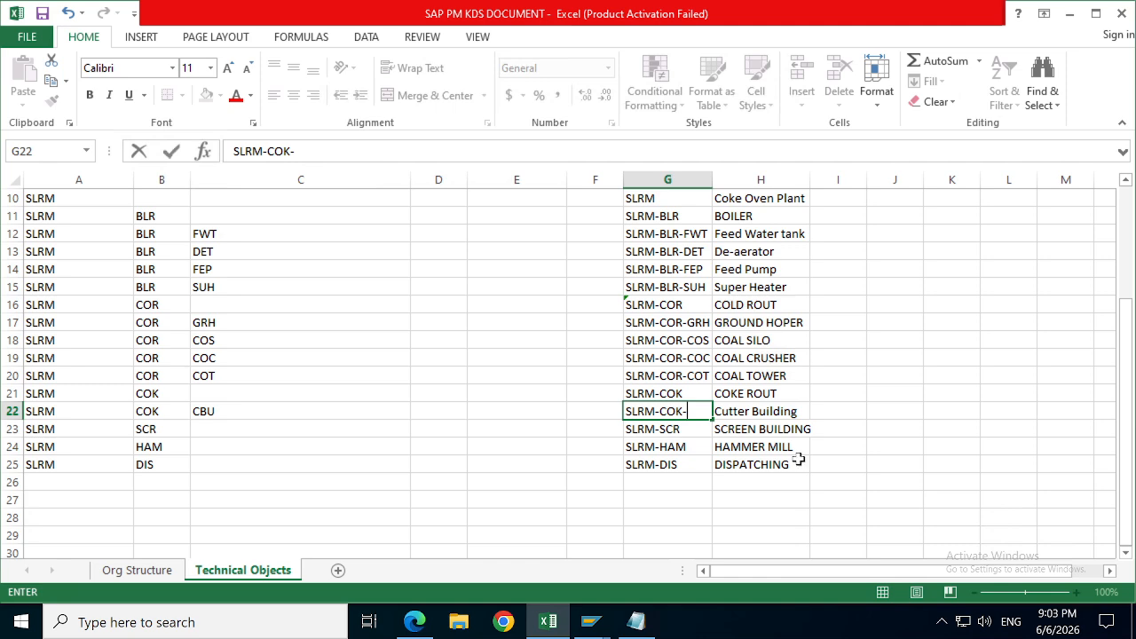
pyautogui.write('CBU')
pyautogui.click(885, 466)
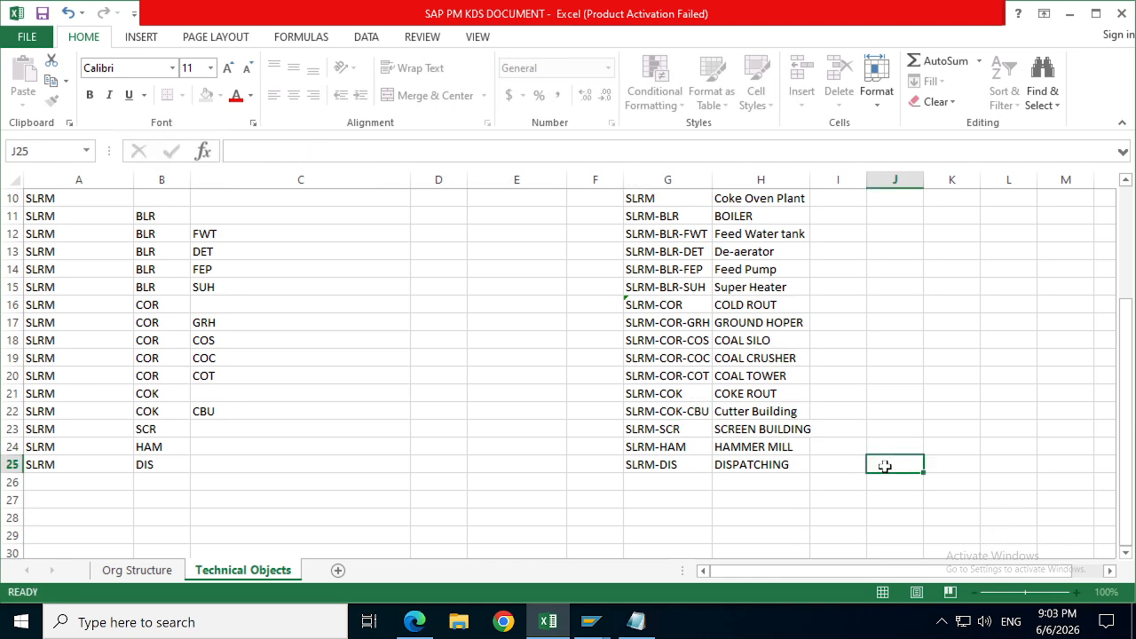
# Step: Copy the label SLRM-COK-CBU from the sheet into the Technical Object field of Create Technical Object in Edge
pyautogui.click(694, 411)
pyautogui.hotkey('ctrl', 'c')
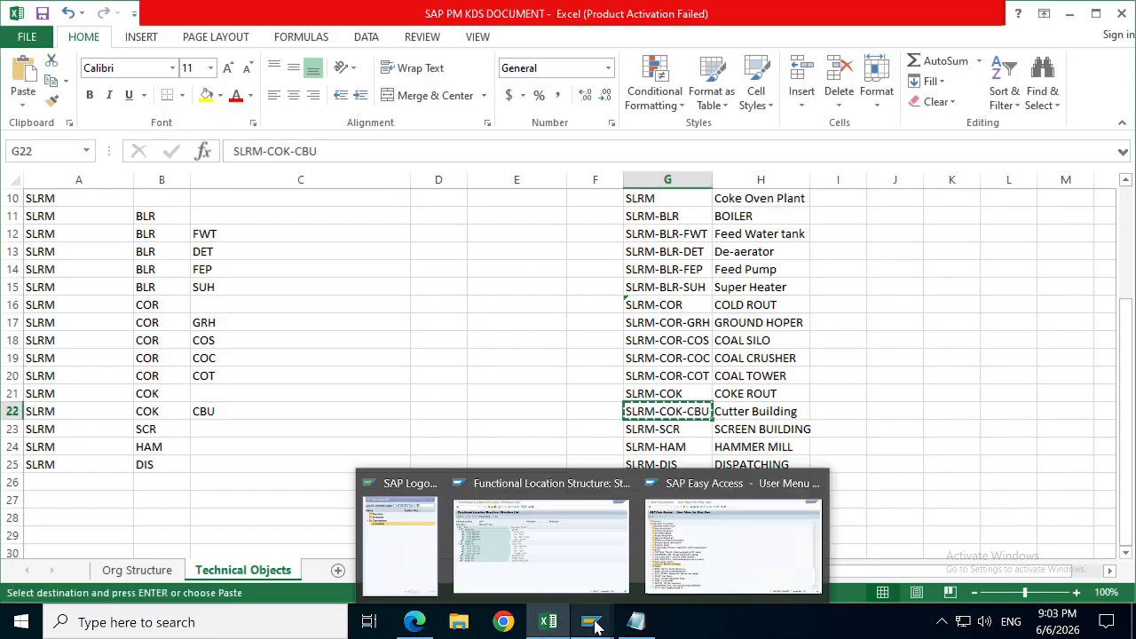
pyautogui.moveTo(414, 621)
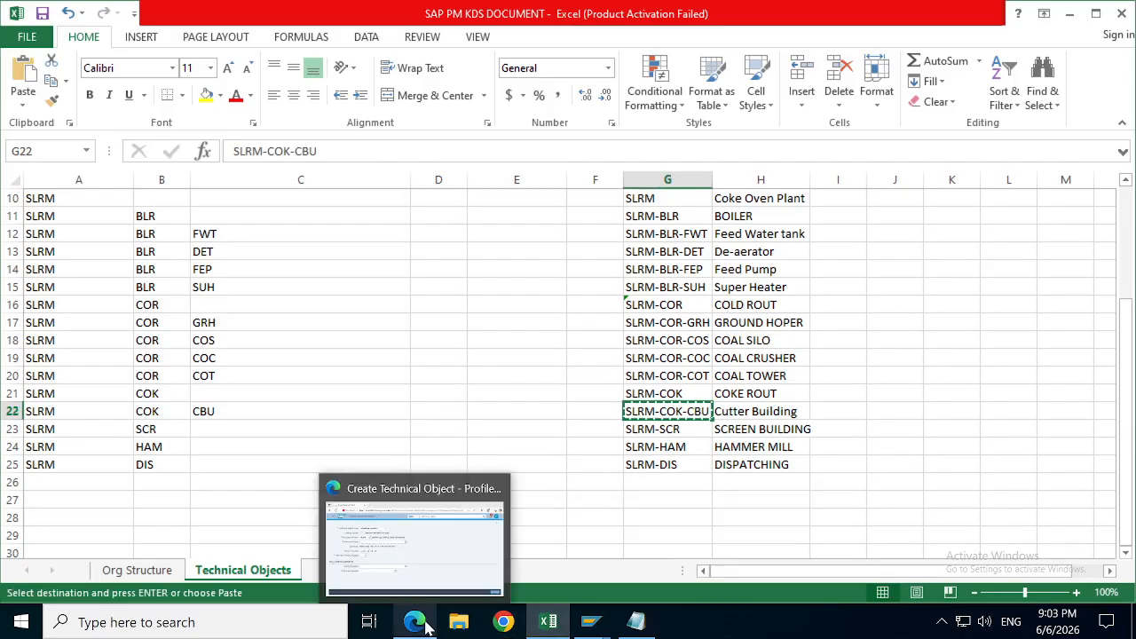
pyautogui.click(423, 526)
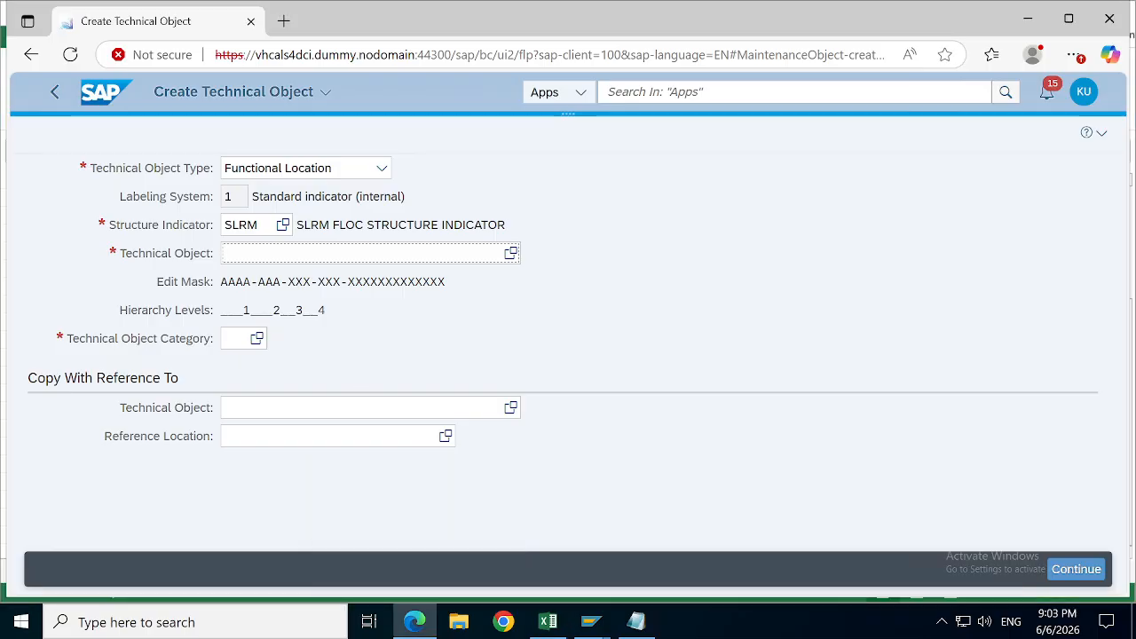
pyautogui.hotkey('ctrl', 'v')
# Step: Choose 1 (SLRM FLOC CATEGORY) as the Technical Object Category and continue to the object's detail page
pyautogui.click(251, 342)
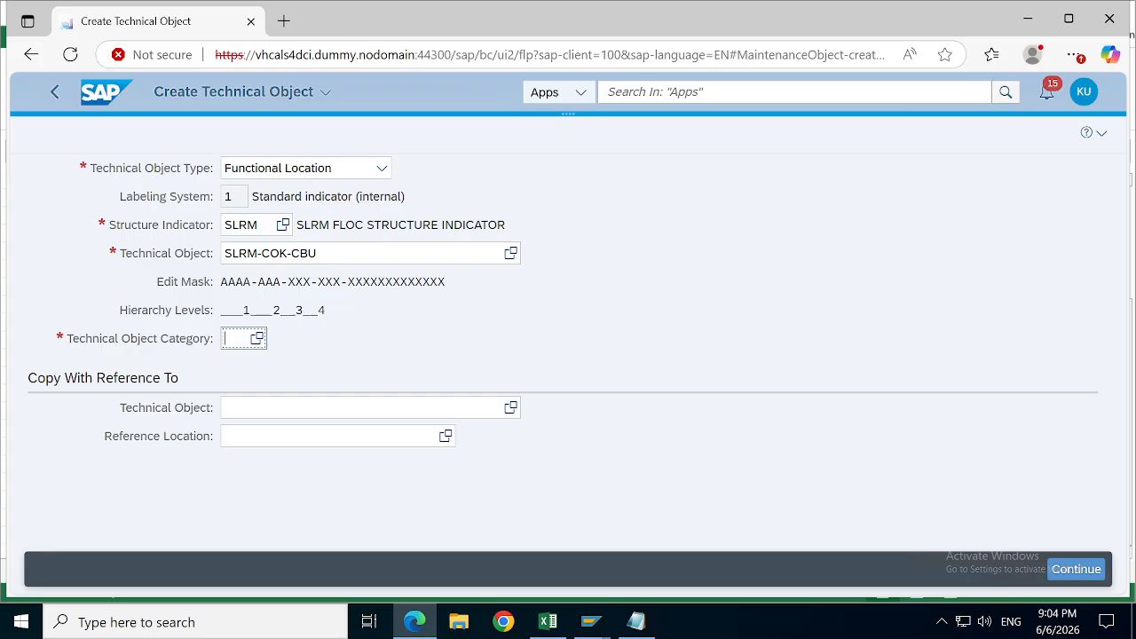
pyautogui.click(256, 338)
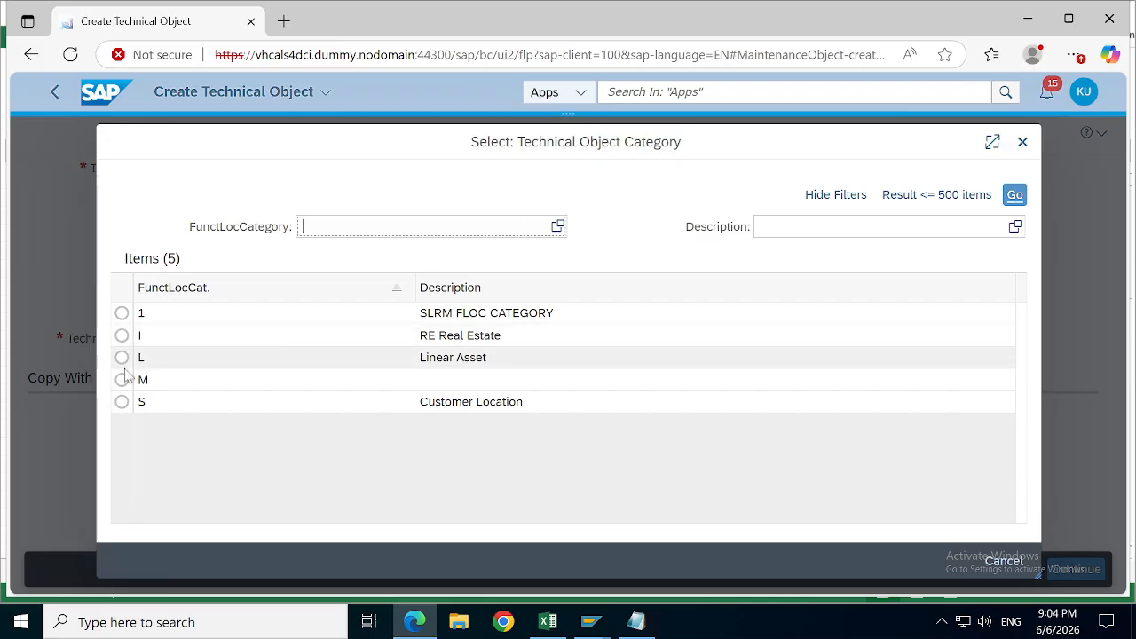
pyautogui.click(122, 313)
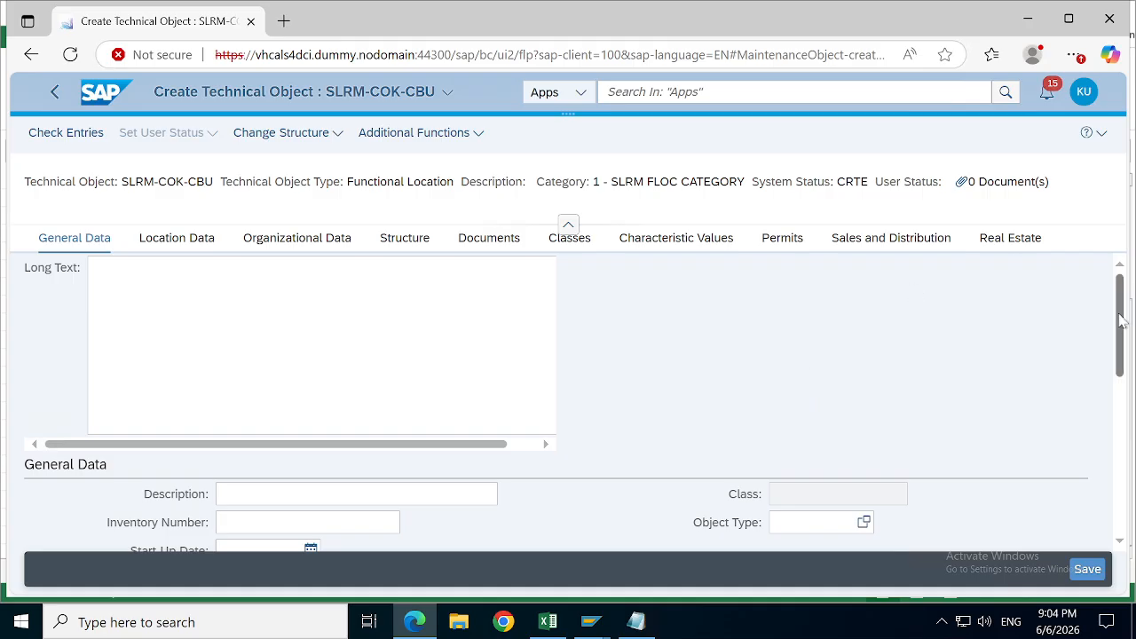
# Step: Copy the Cutter Building text from the Excel sheet into the Description under the technical object's General Data
pyautogui.scroll(-2, 1121, 322)
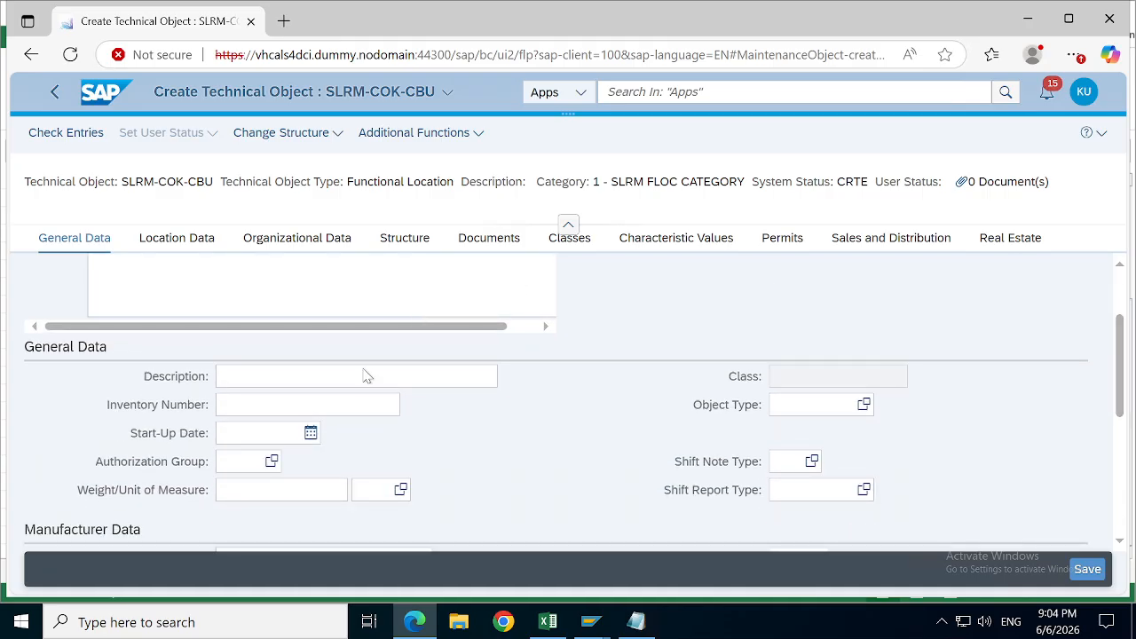
pyautogui.click(399, 376)
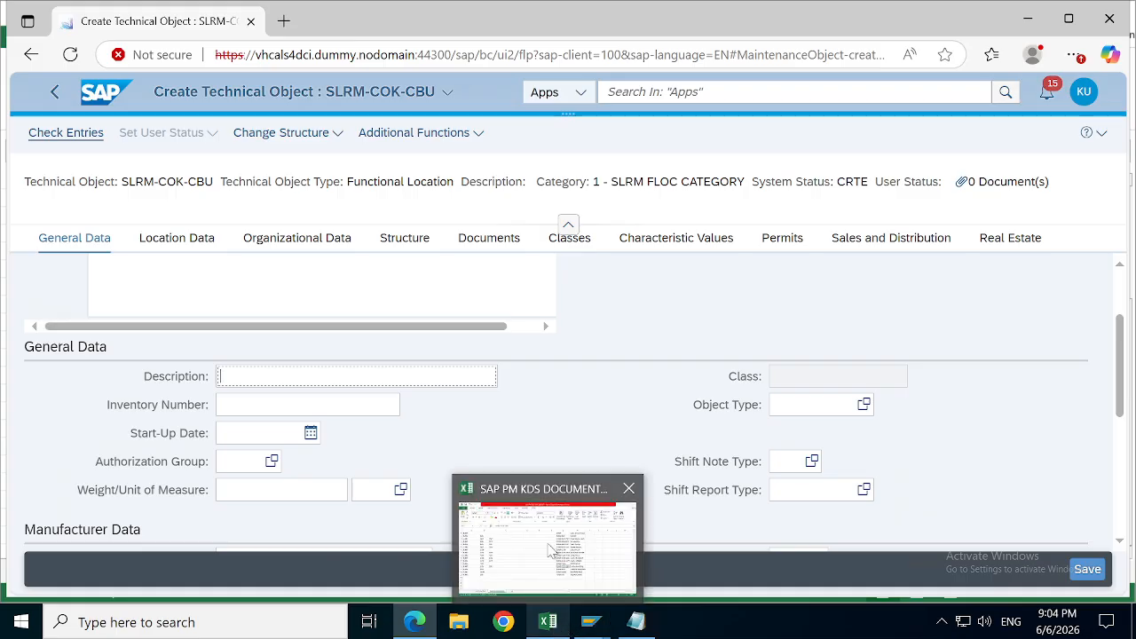
pyautogui.click(551, 624)
pyautogui.click(763, 413)
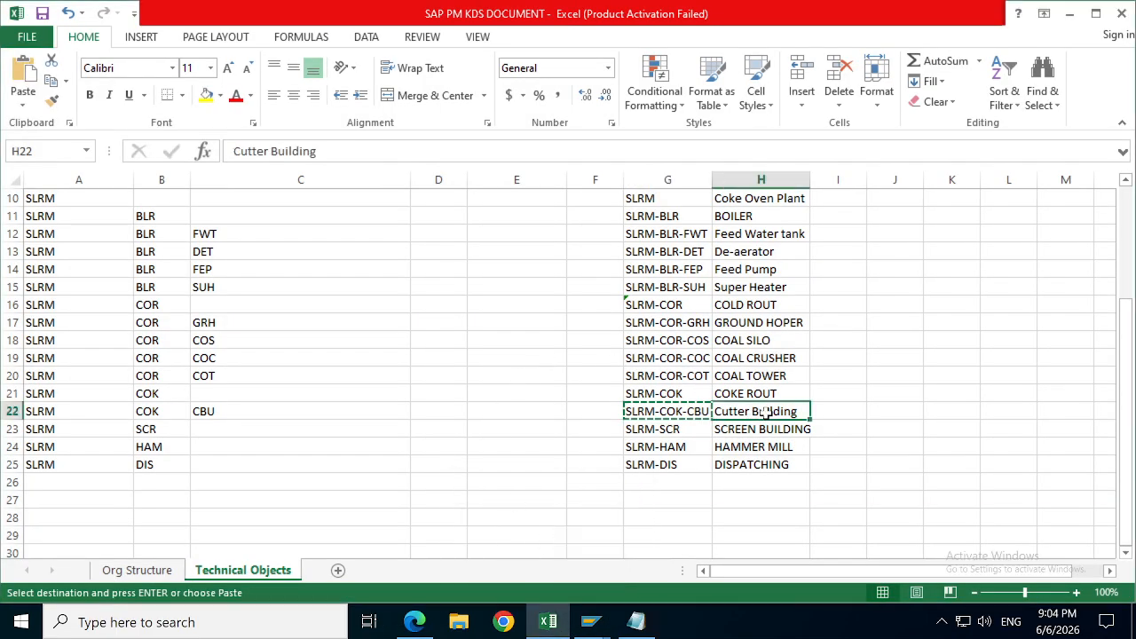
pyautogui.click(1070, 13)
pyautogui.hotkey('ctrl', 'v')
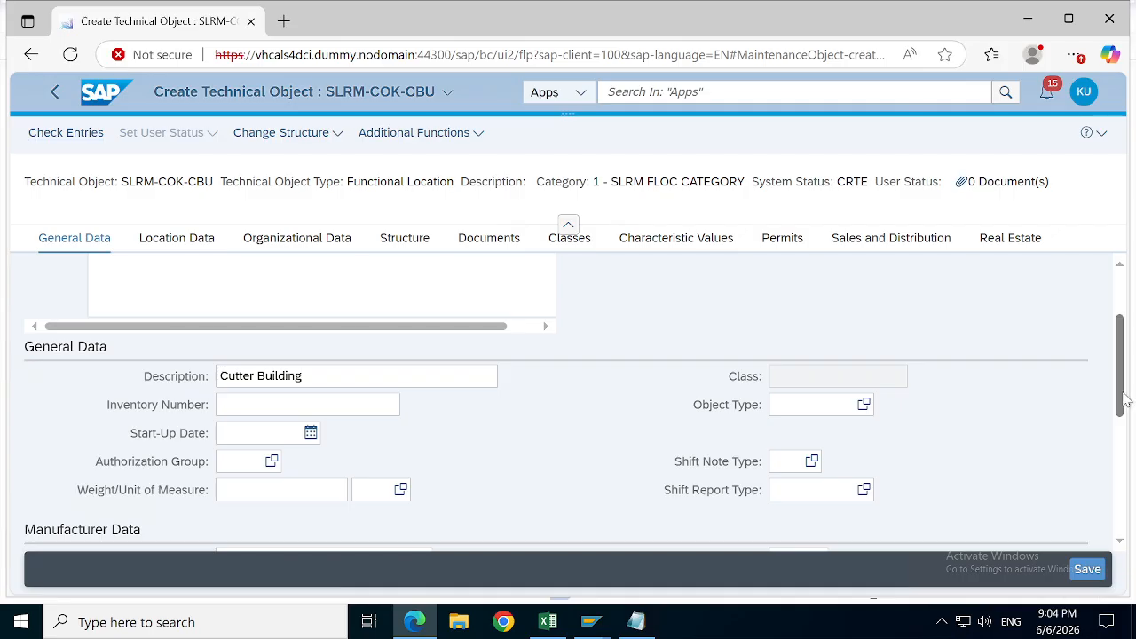
pyautogui.moveTo(1123, 399); pyautogui.dragTo(1105, 575)
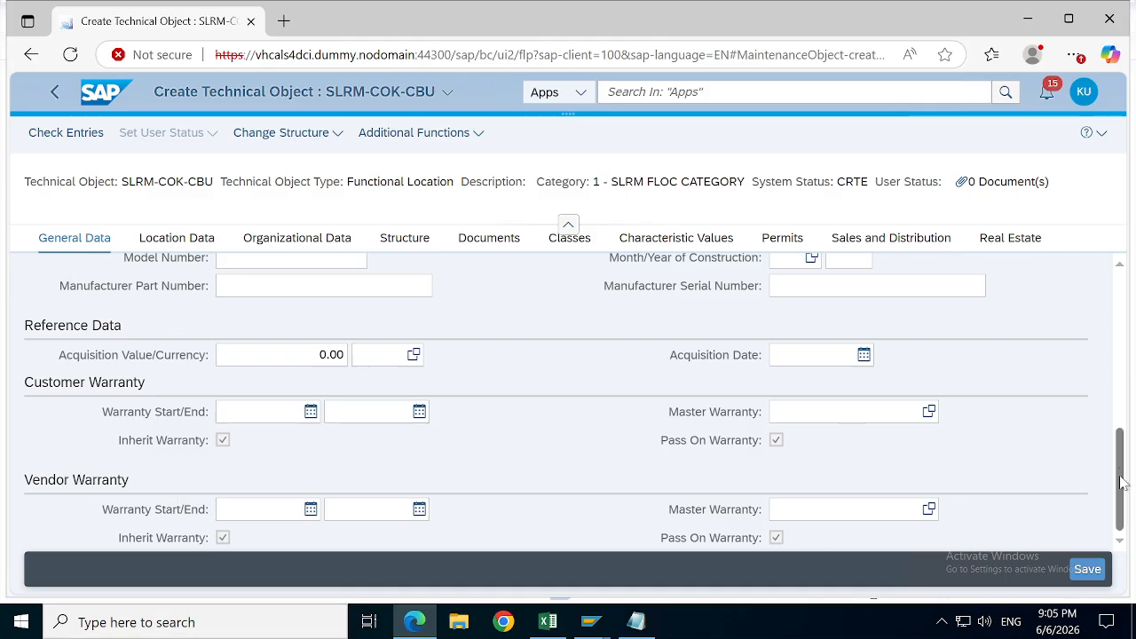
# Step: Set the Planner Group to ELE and the Maintenance Work Center to ELEC in the Organizational Data, and check the entries
pyautogui.moveTo(1120, 484); pyautogui.dragTo(1125, 318)
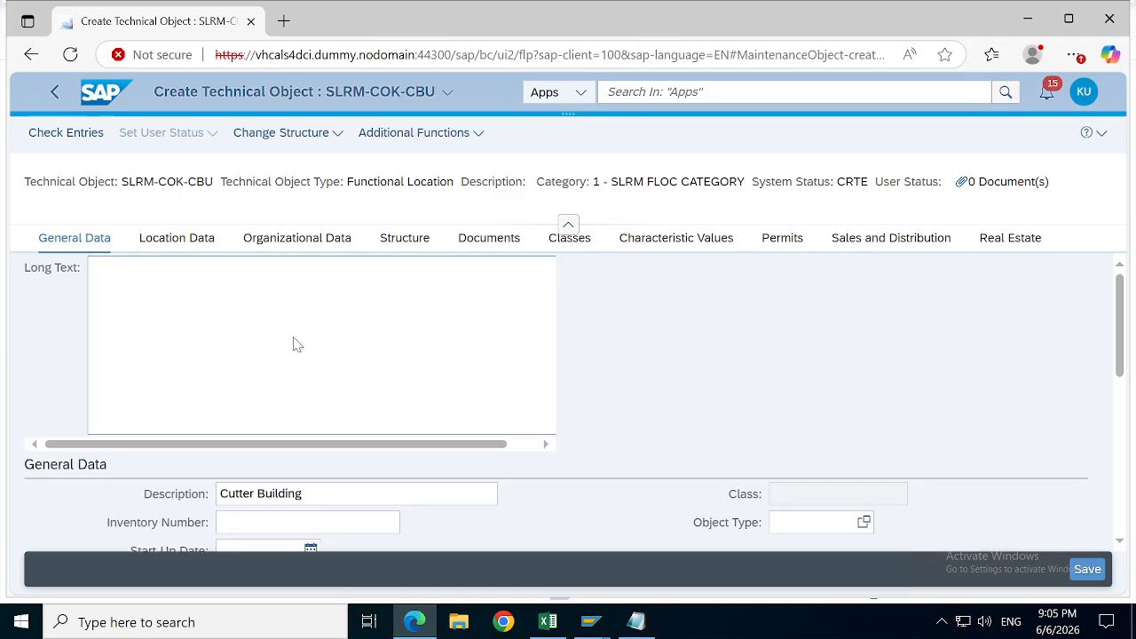
pyautogui.click(194, 240)
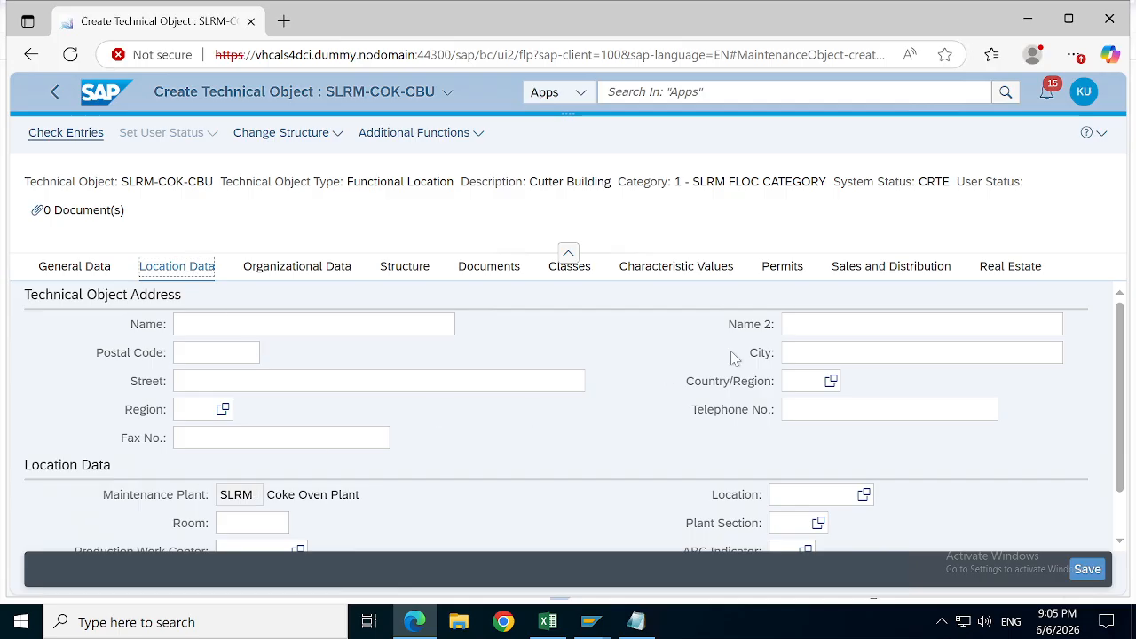
pyautogui.click(260, 495)
pyautogui.scroll(-2, 1118, 391)
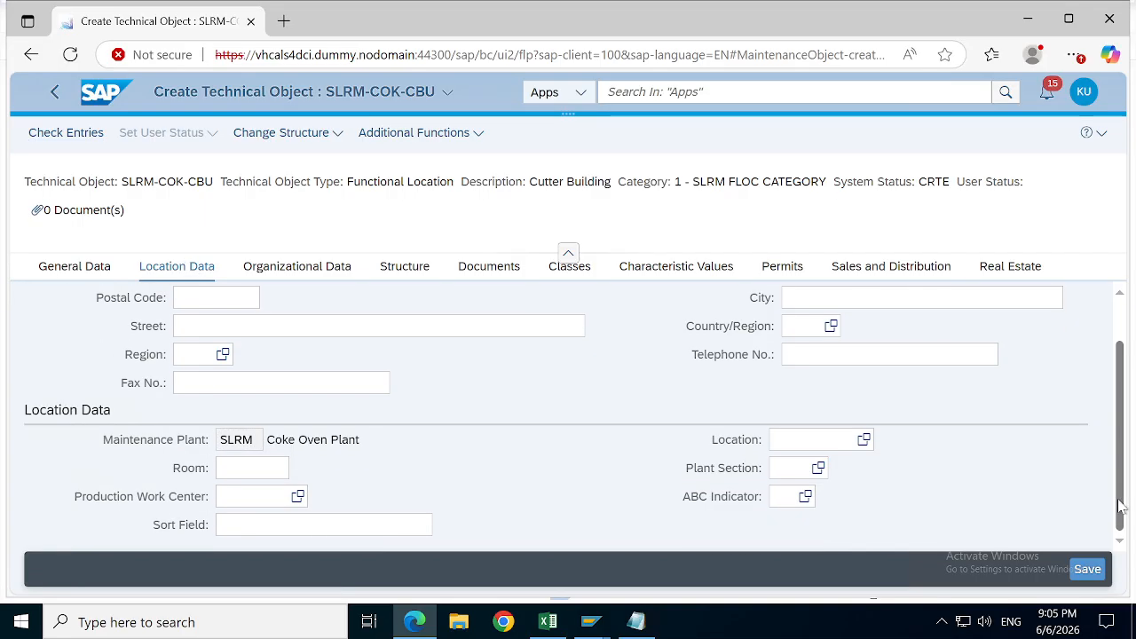
pyautogui.click(296, 267)
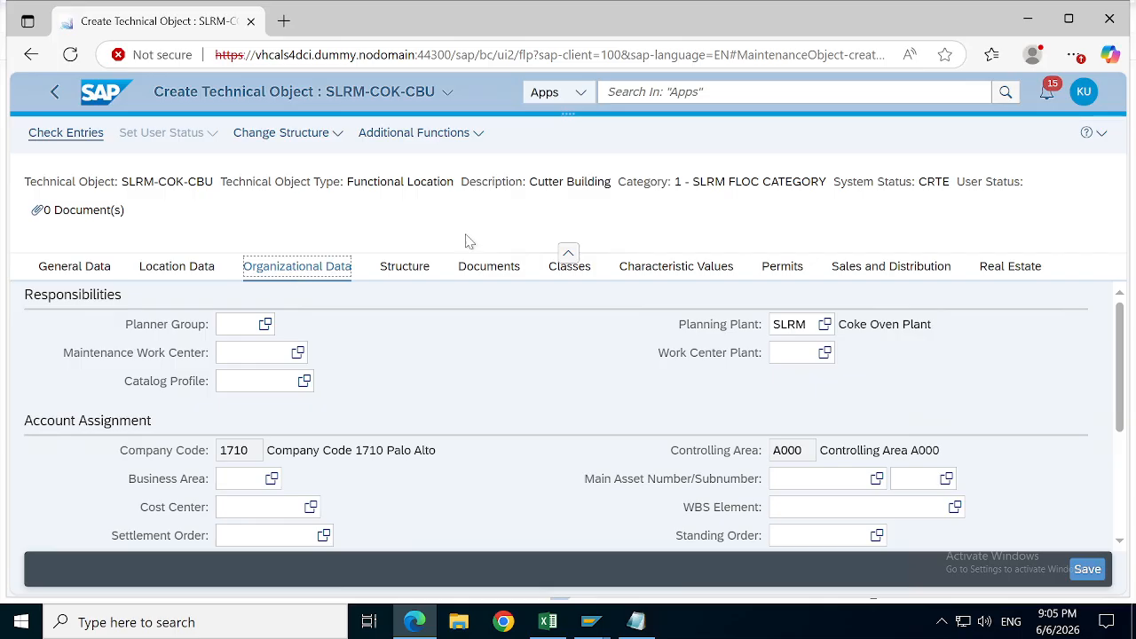
pyautogui.click(265, 324)
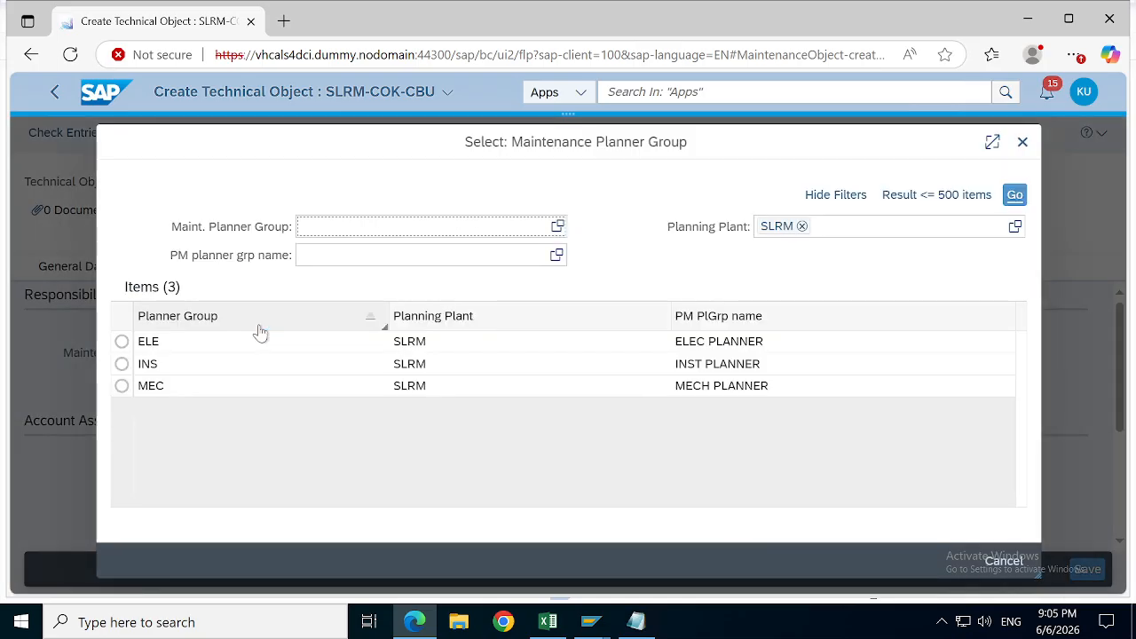
pyautogui.click(122, 341)
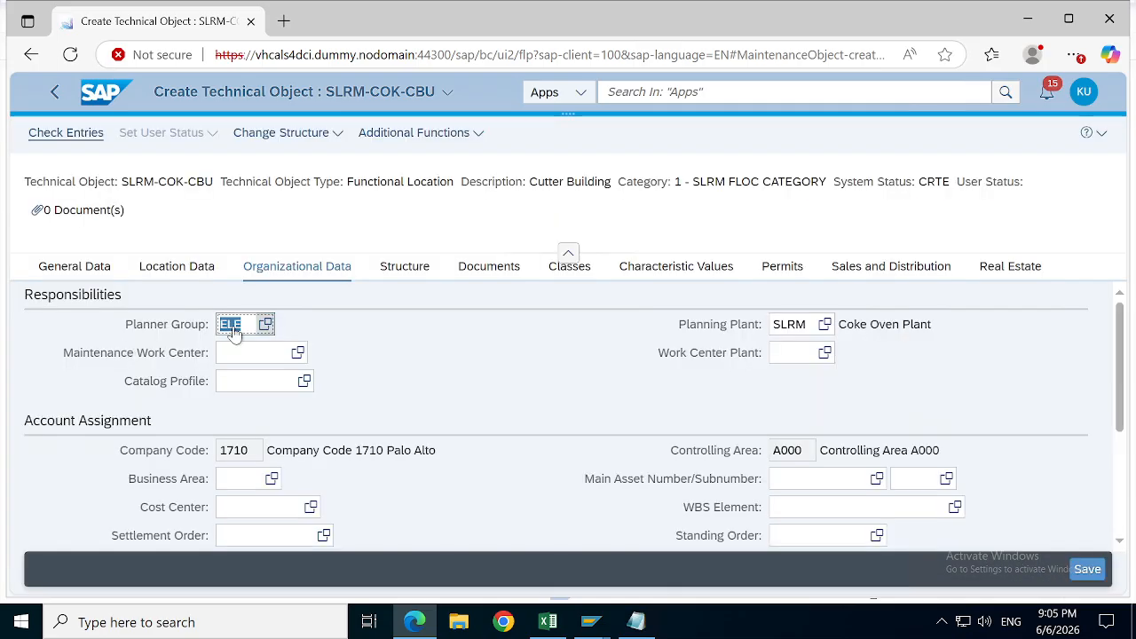
pyautogui.click(297, 355)
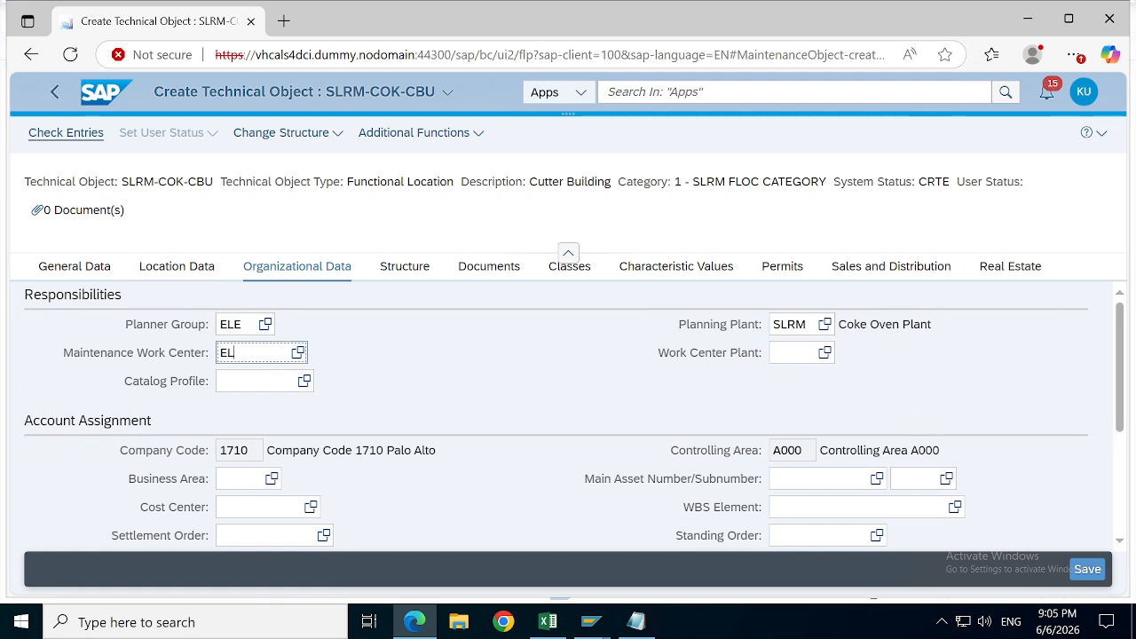
pyautogui.press('Return')
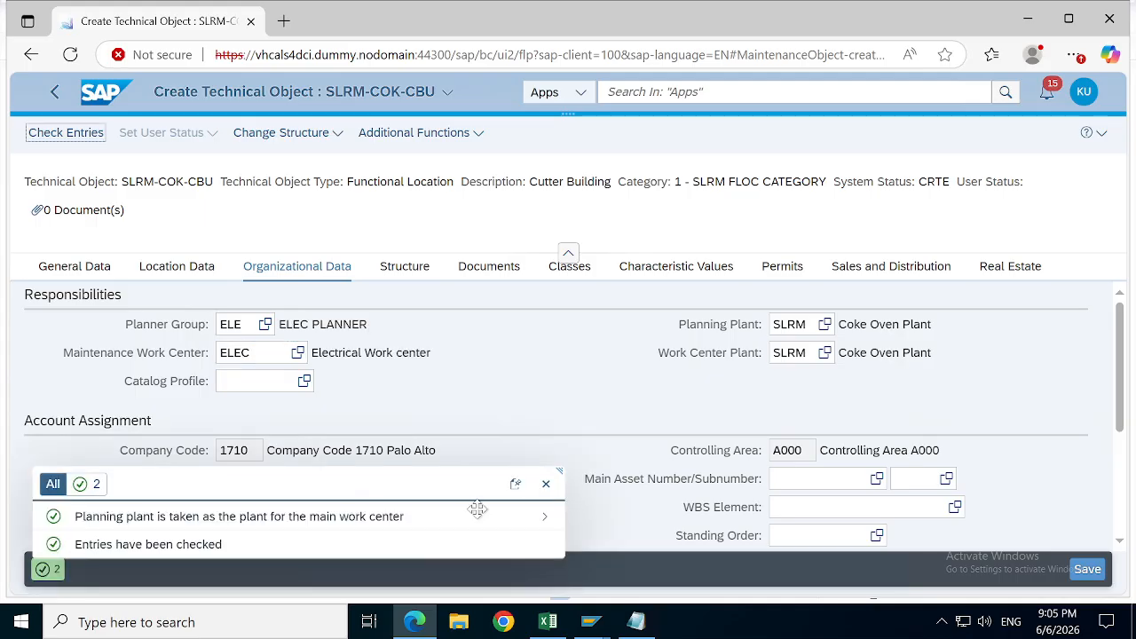
pyautogui.click(546, 483)
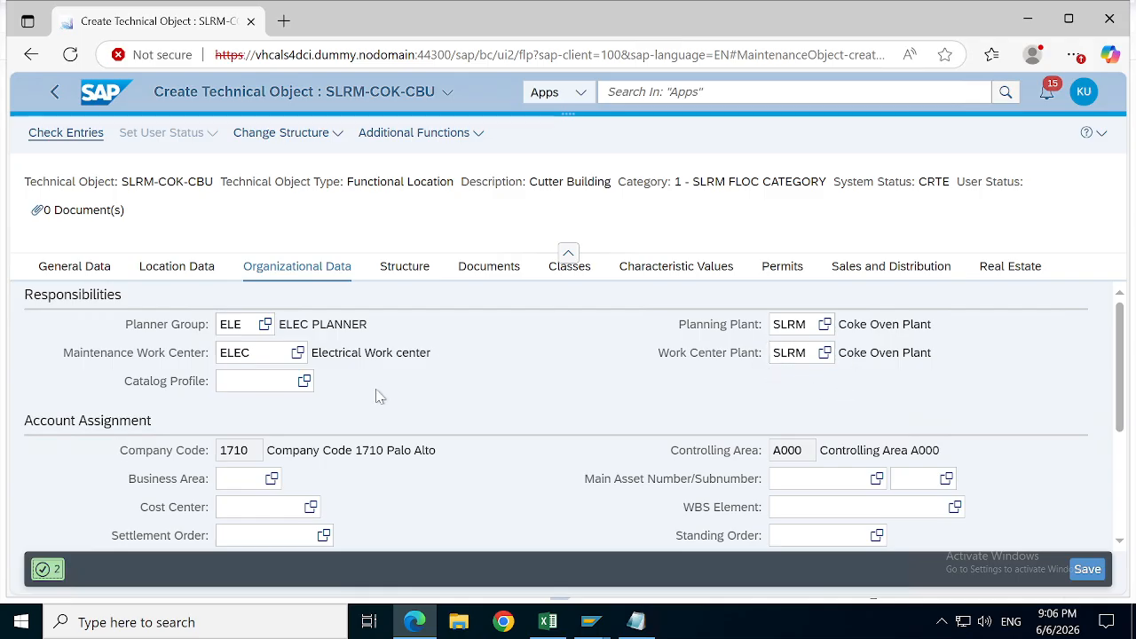
# Step: Assign cost center 17101701, PLANT & MAINT (US), in the Account Assignment and check the entries
pyautogui.click(242, 505)
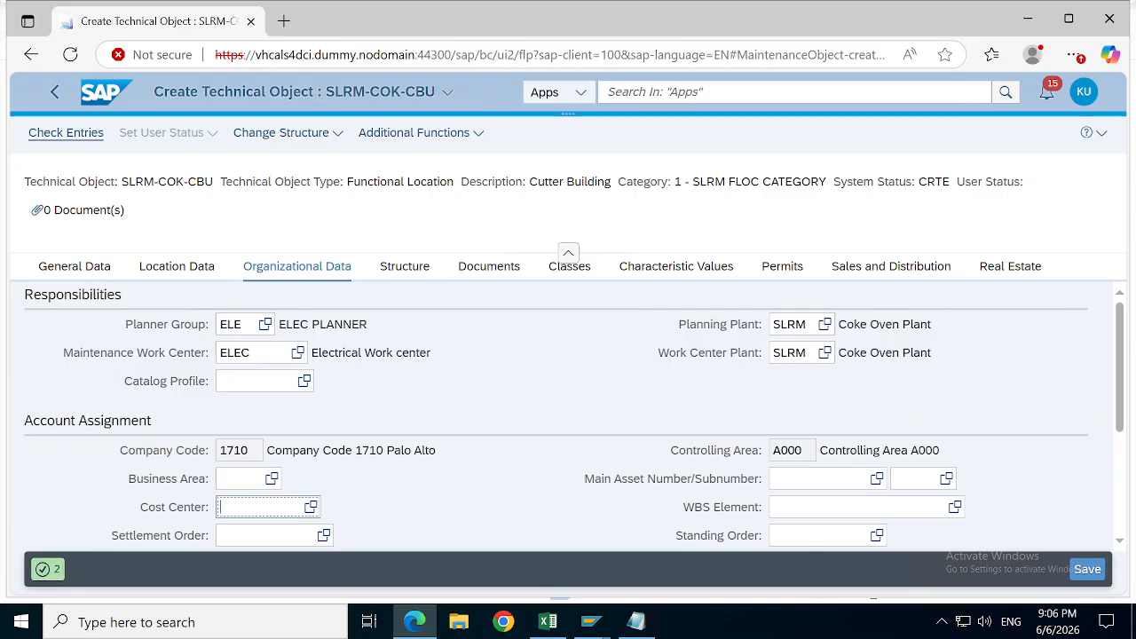
pyautogui.click(311, 508)
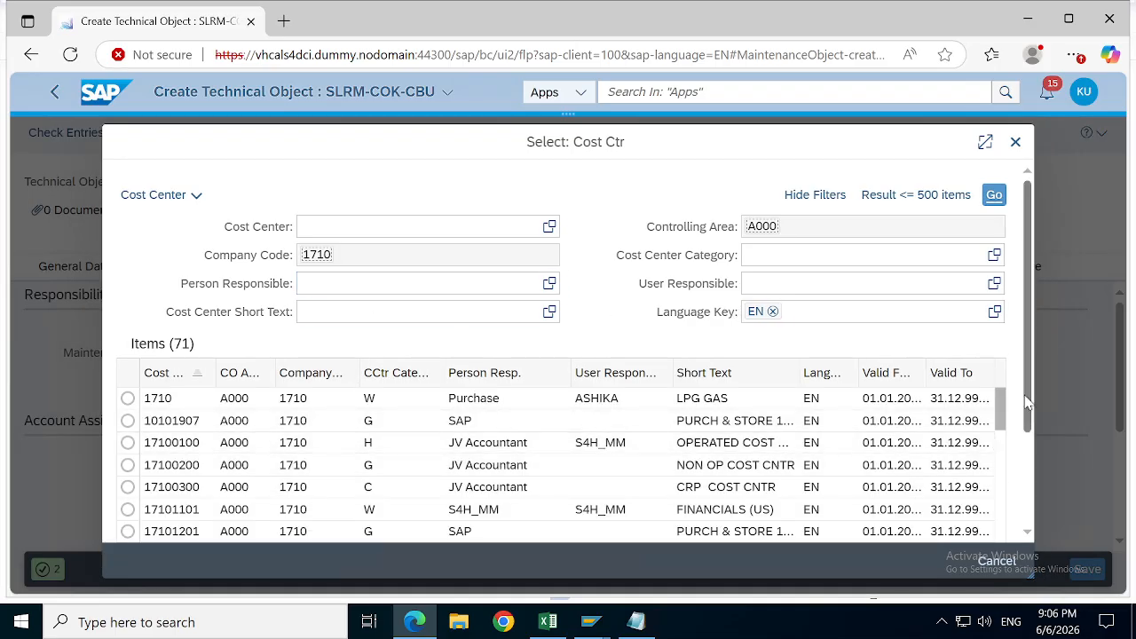
pyautogui.scroll(-3, 1007, 425)
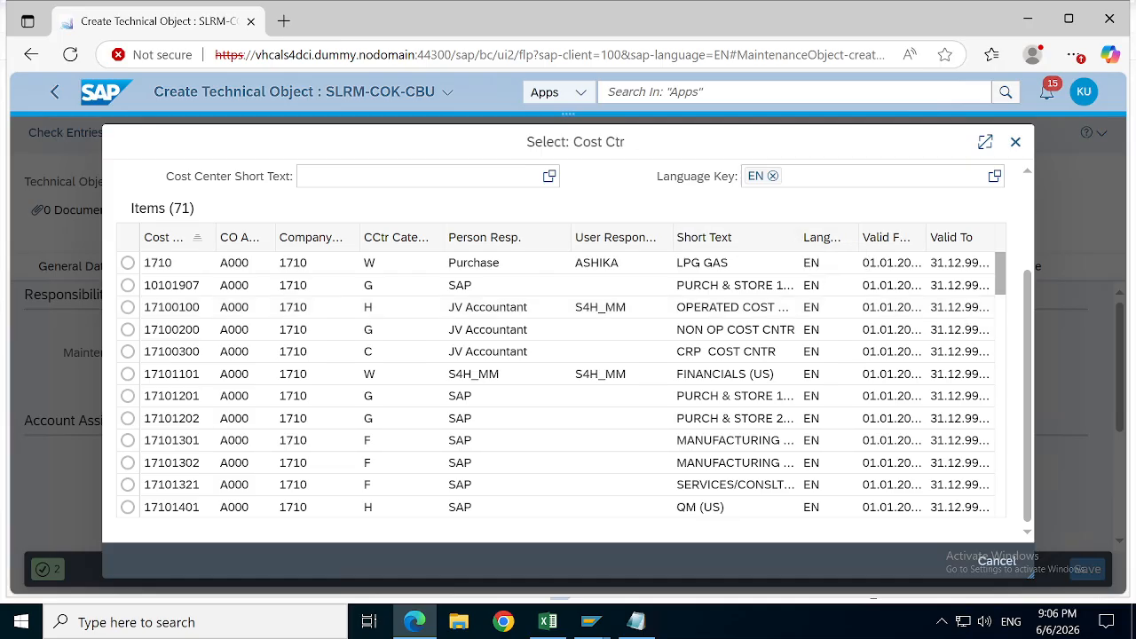
pyautogui.moveTo(799, 238); pyautogui.dragTo(859, 242)
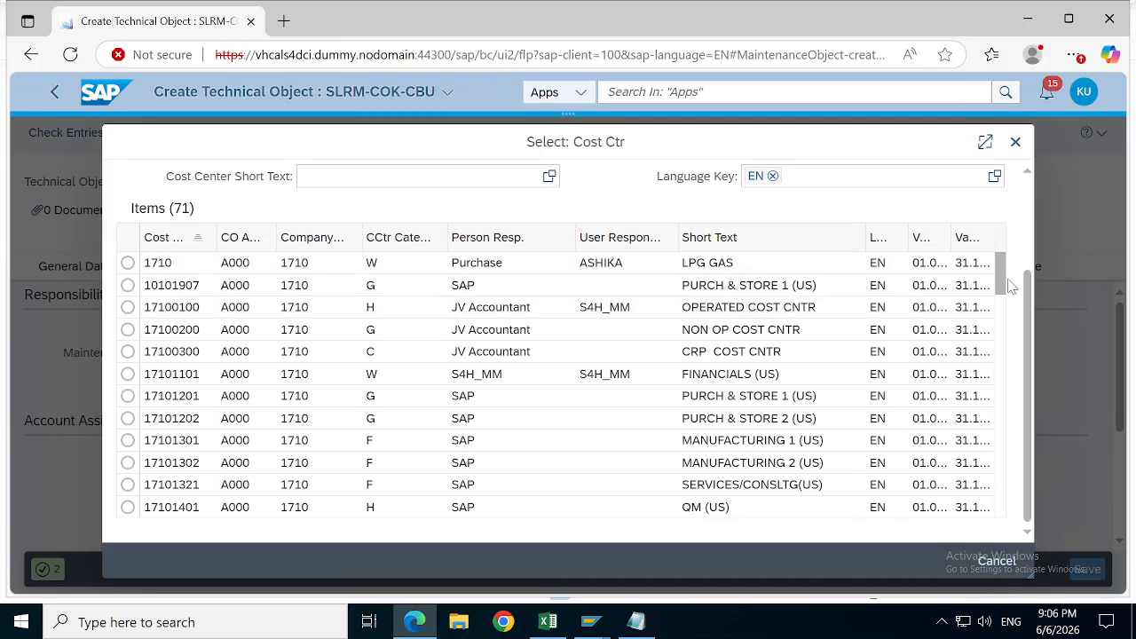
pyautogui.moveTo(1001, 277); pyautogui.dragTo(976, 488)
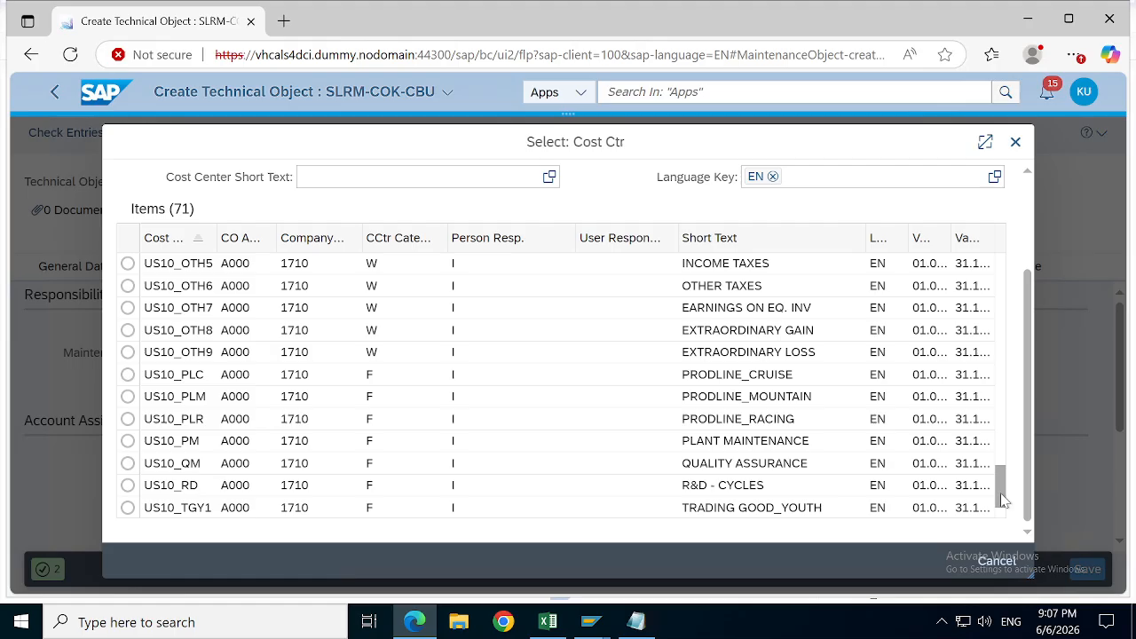
pyautogui.moveTo(1002, 499); pyautogui.dragTo(1012, 303)
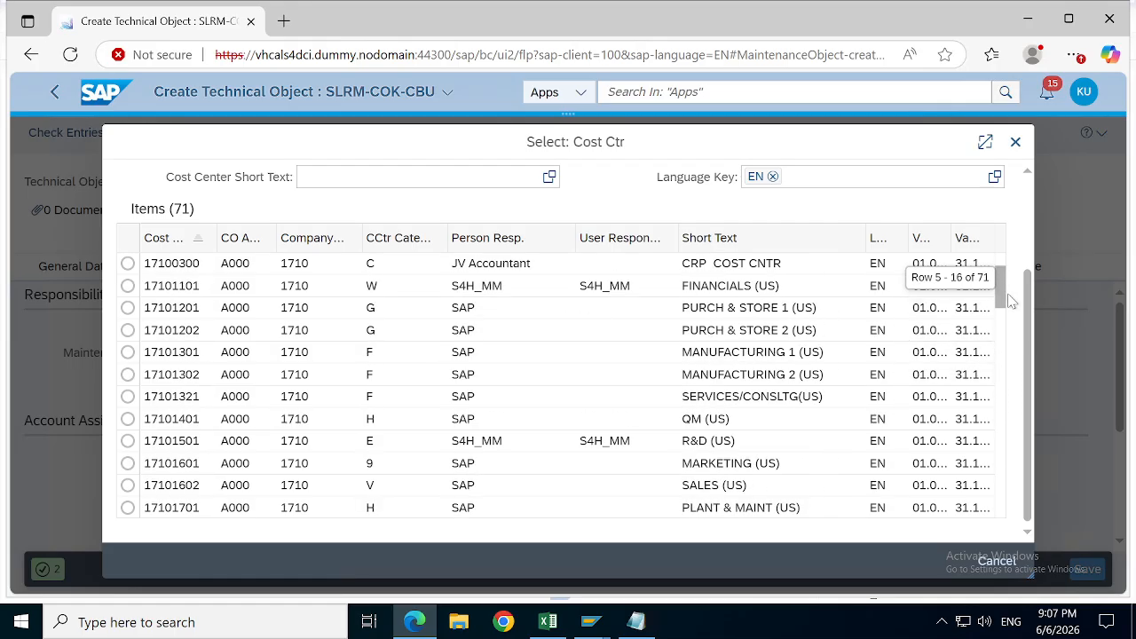
pyautogui.moveTo(1011, 302)
pyautogui.mouseDown()
pyautogui.moveTo(1010, 288)
pyautogui.moveTo(1010, 319)
pyautogui.mouseUp()
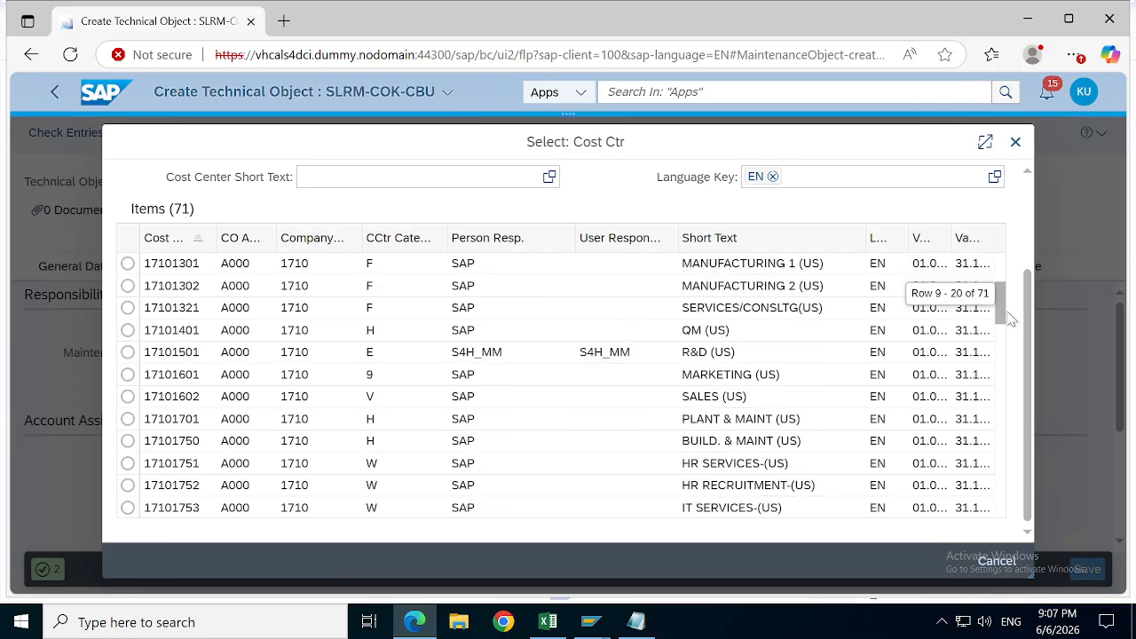
pyautogui.click(128, 421)
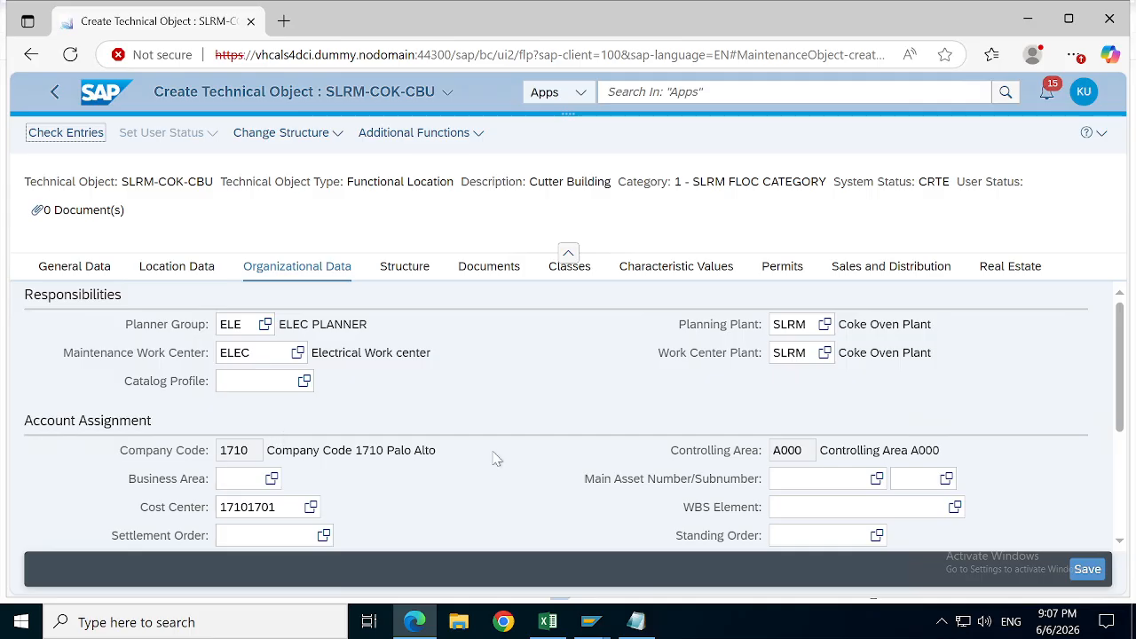
pyautogui.press('Return')
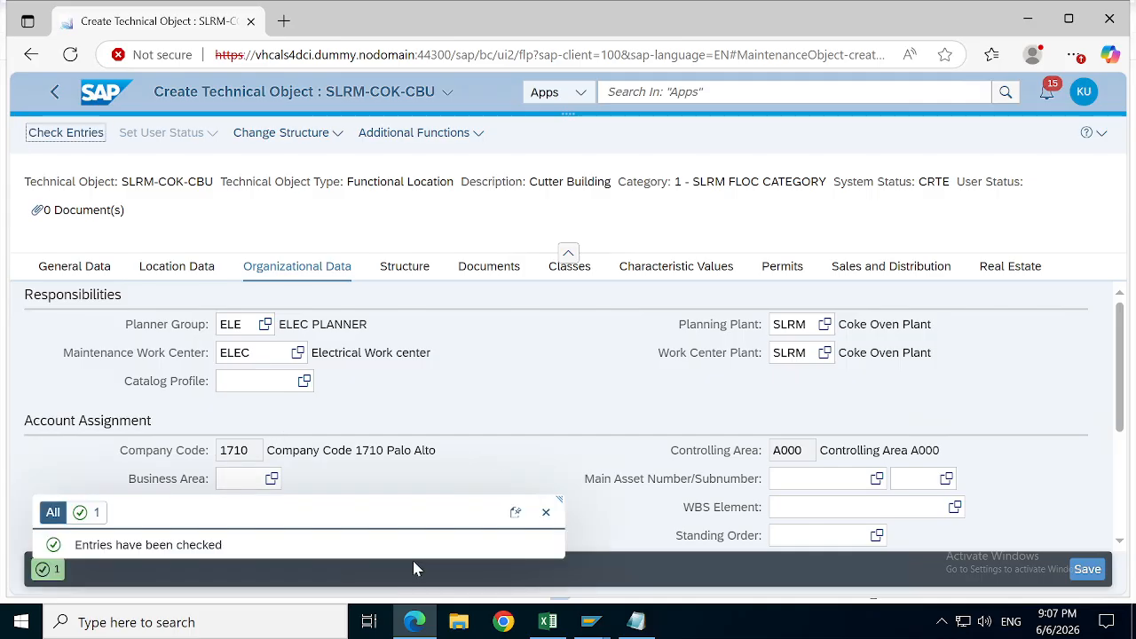
# Step: Review the structure, documents, characteristic values, permits, real estate, and sales and distribution data, then return to the general data
pyautogui.click(405, 266)
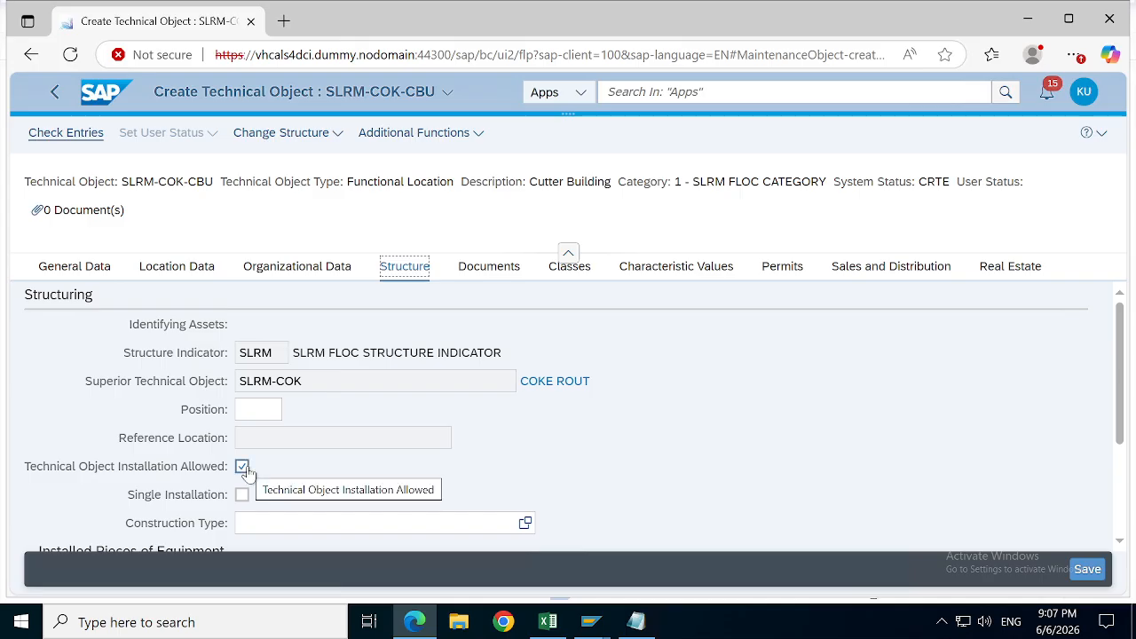
pyautogui.click(495, 276)
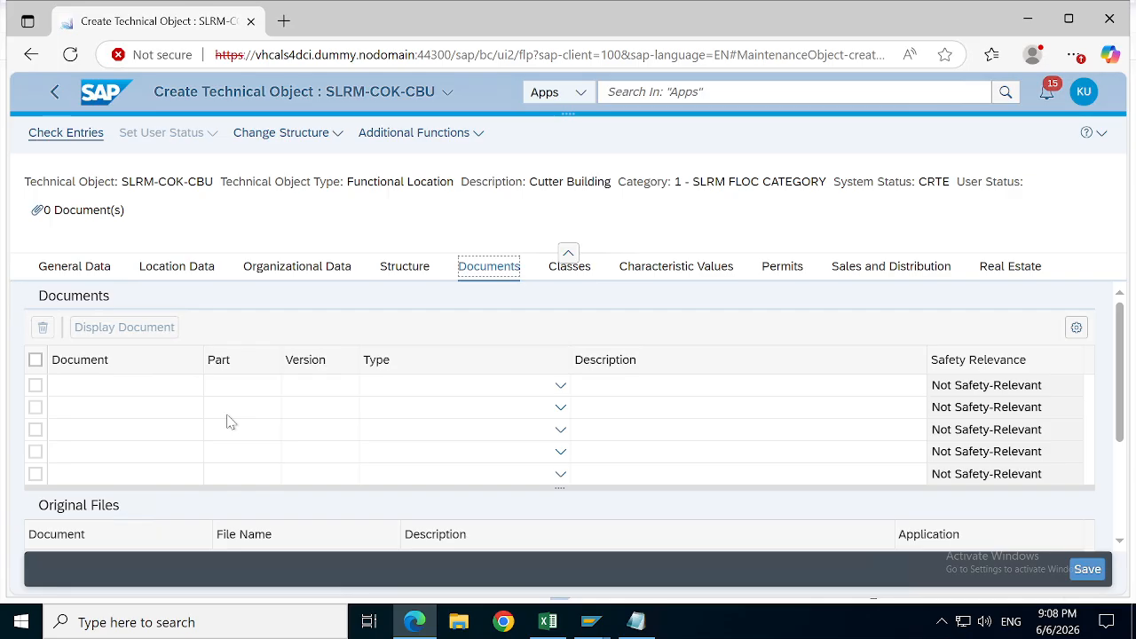
pyautogui.click(665, 275)
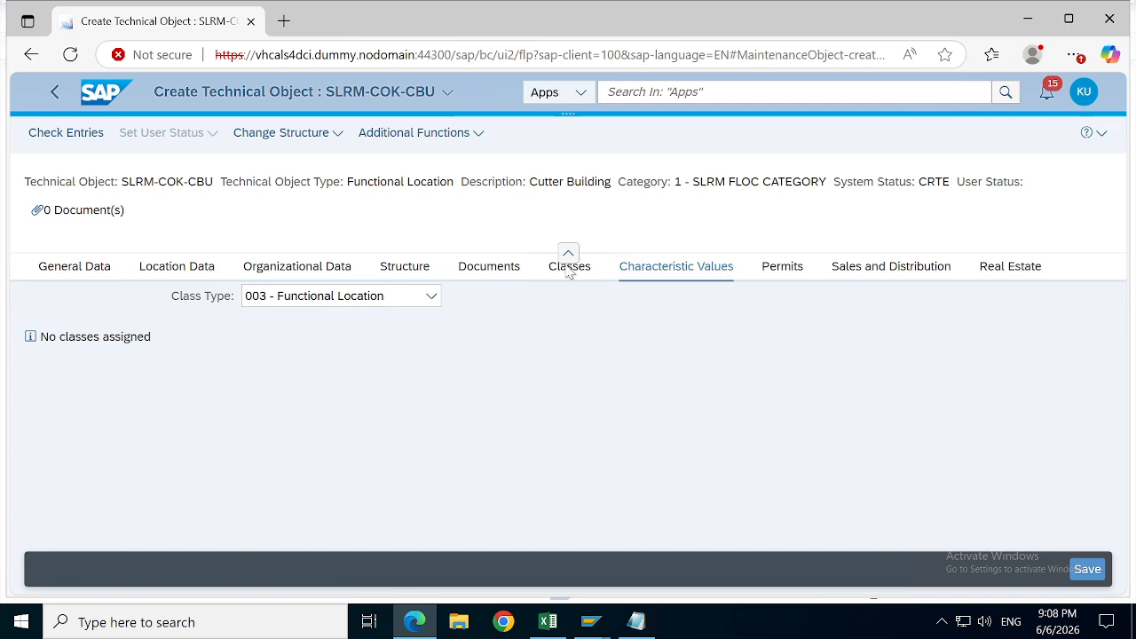
pyautogui.click(796, 278)
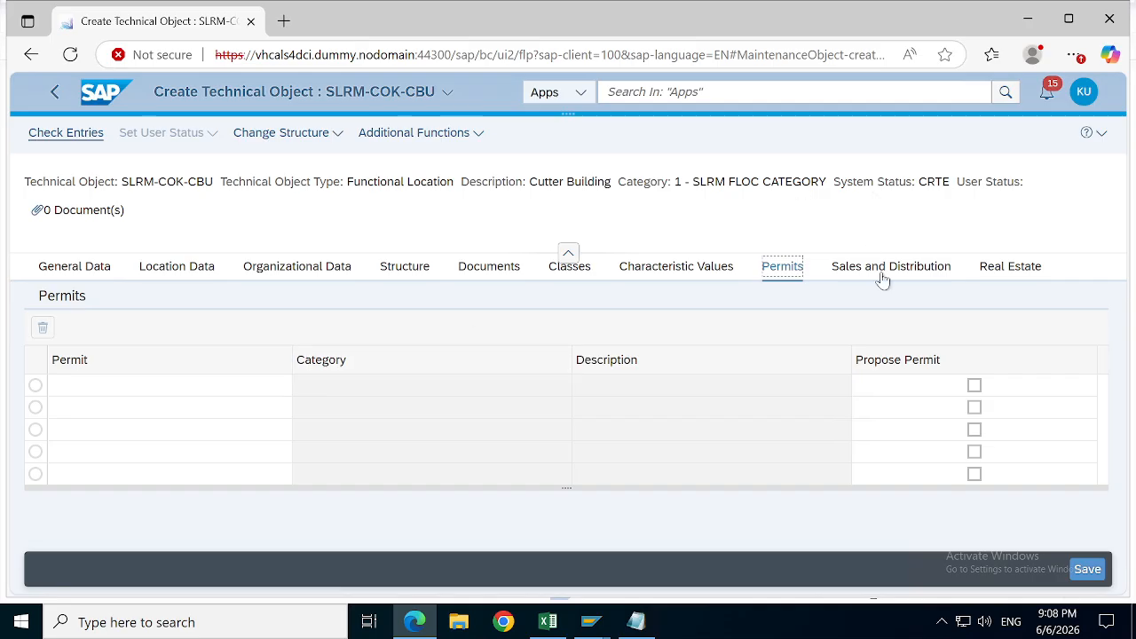
pyautogui.click(1010, 268)
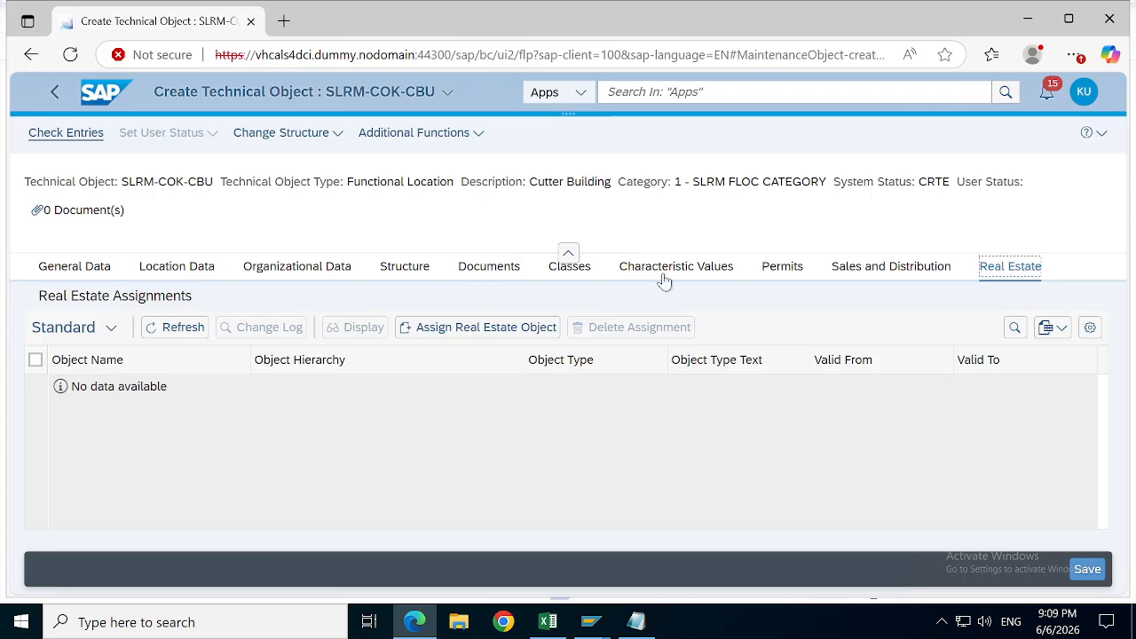
pyautogui.click(890, 270)
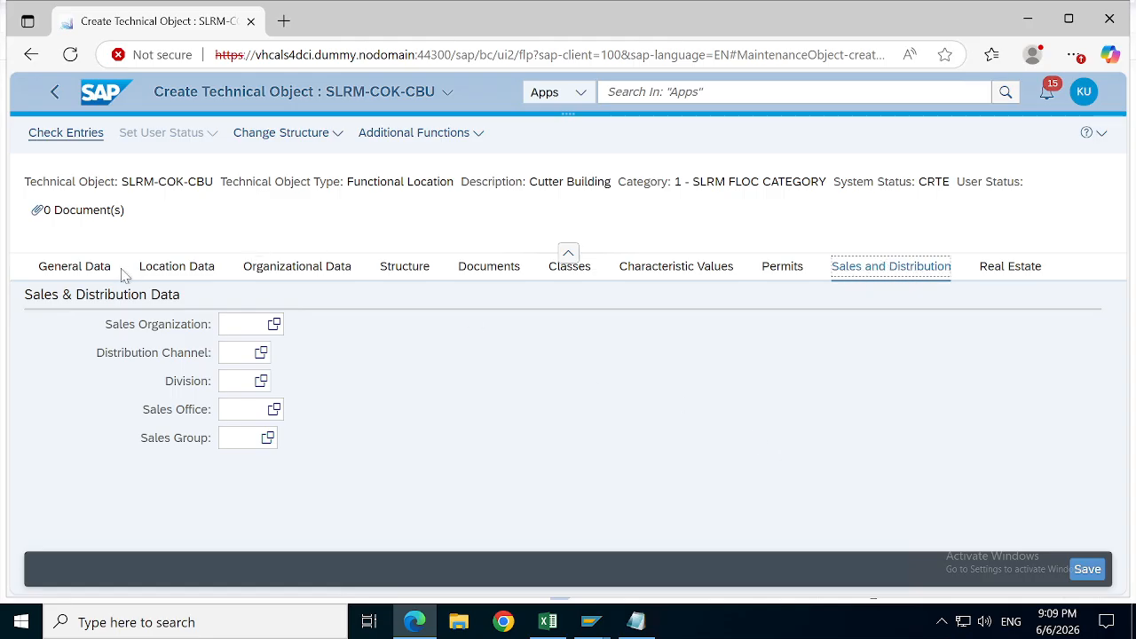
pyautogui.click(80, 267)
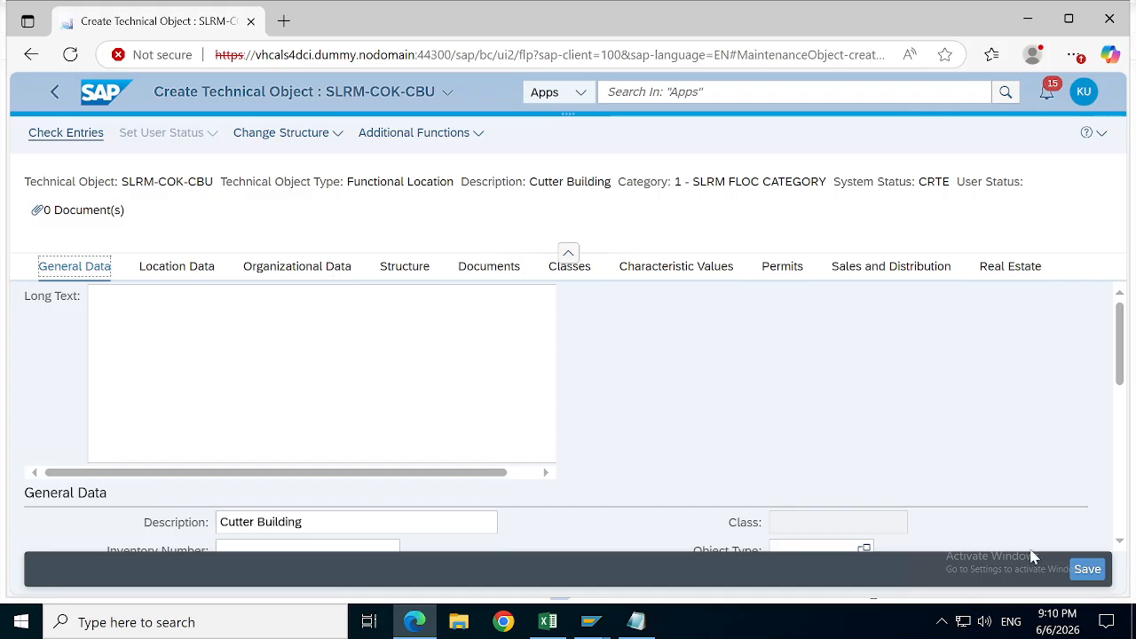
# Step: Save the functional location SLRM-COK-CBU and dismiss the save message
pyautogui.click(1088, 571)
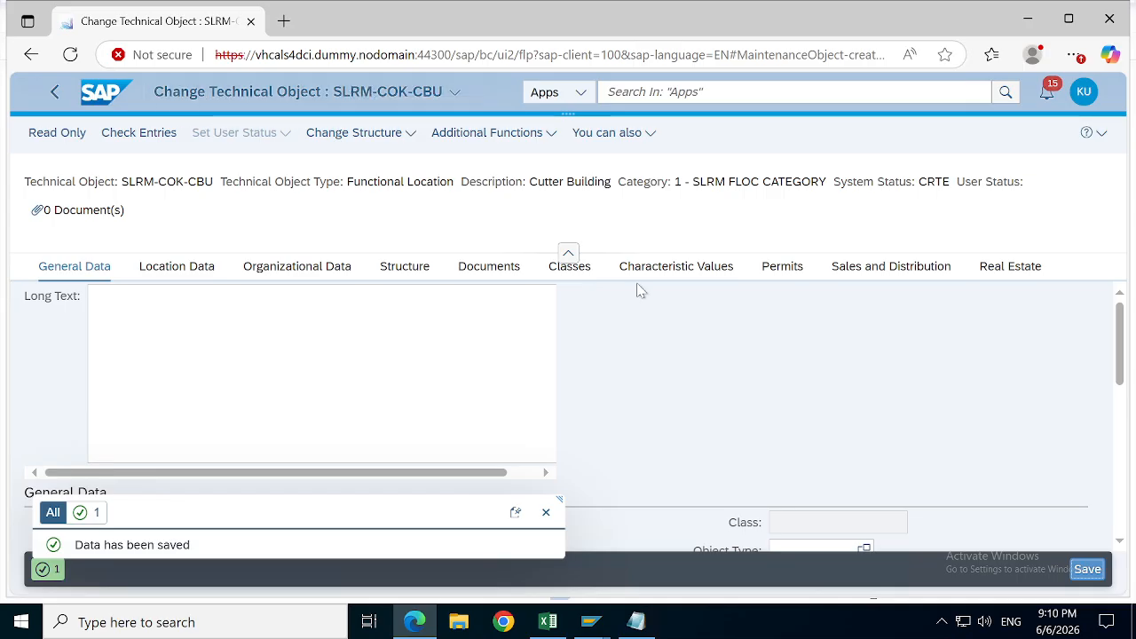
pyautogui.click(543, 512)
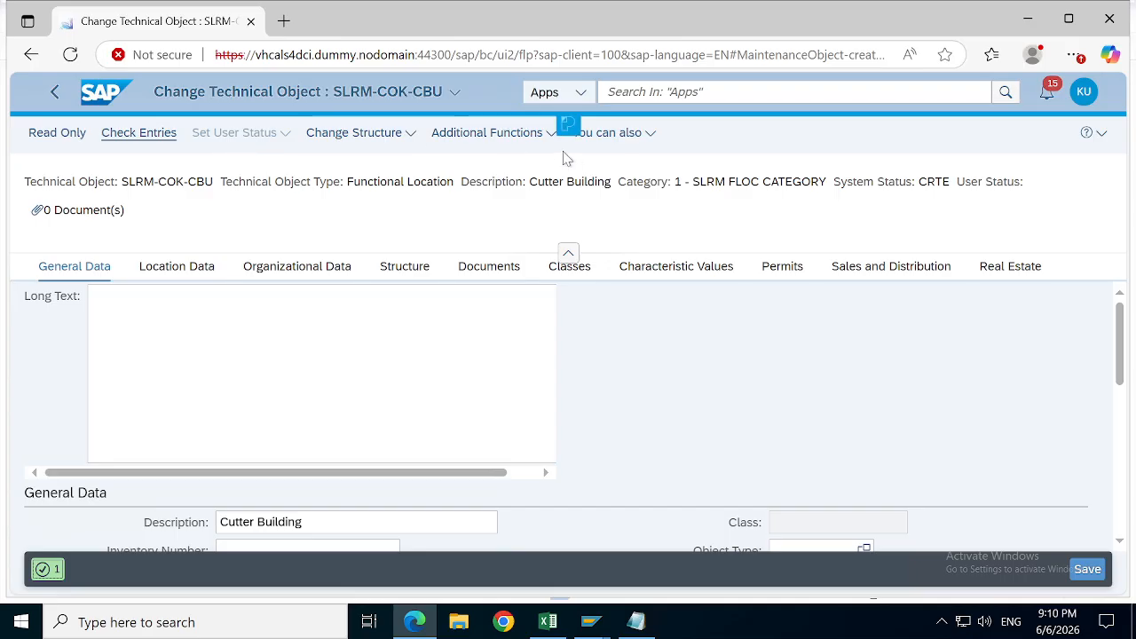
# Step: Examine the related actions, additional functions and structure change options available for the saved object, and its Structure data
pyautogui.click(650, 133)
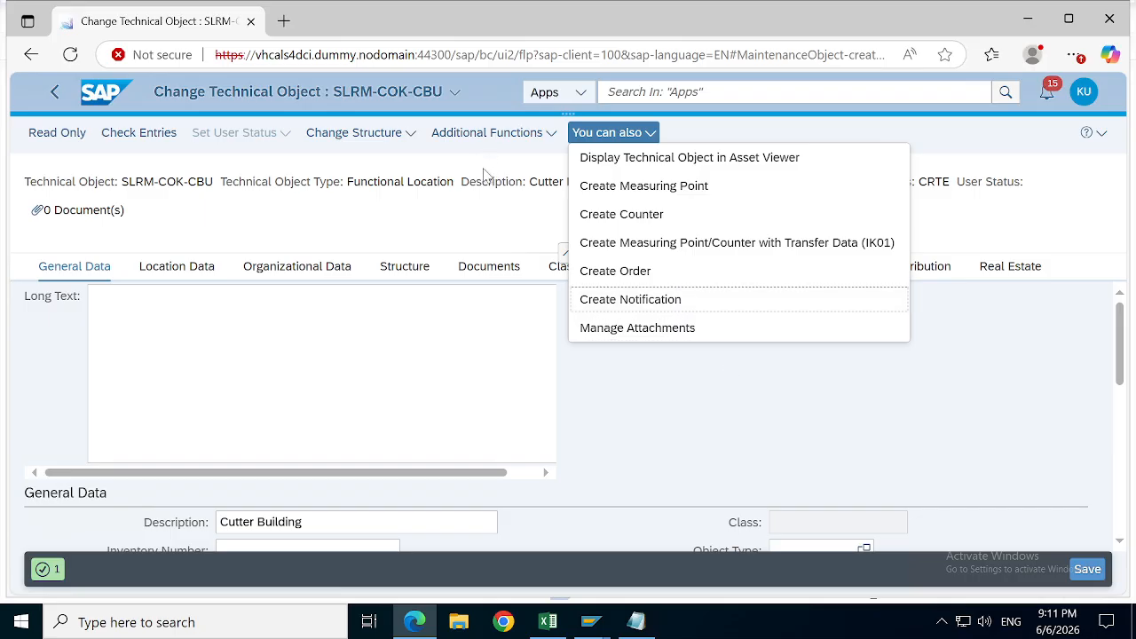
pyautogui.click(462, 198)
pyautogui.click(535, 135)
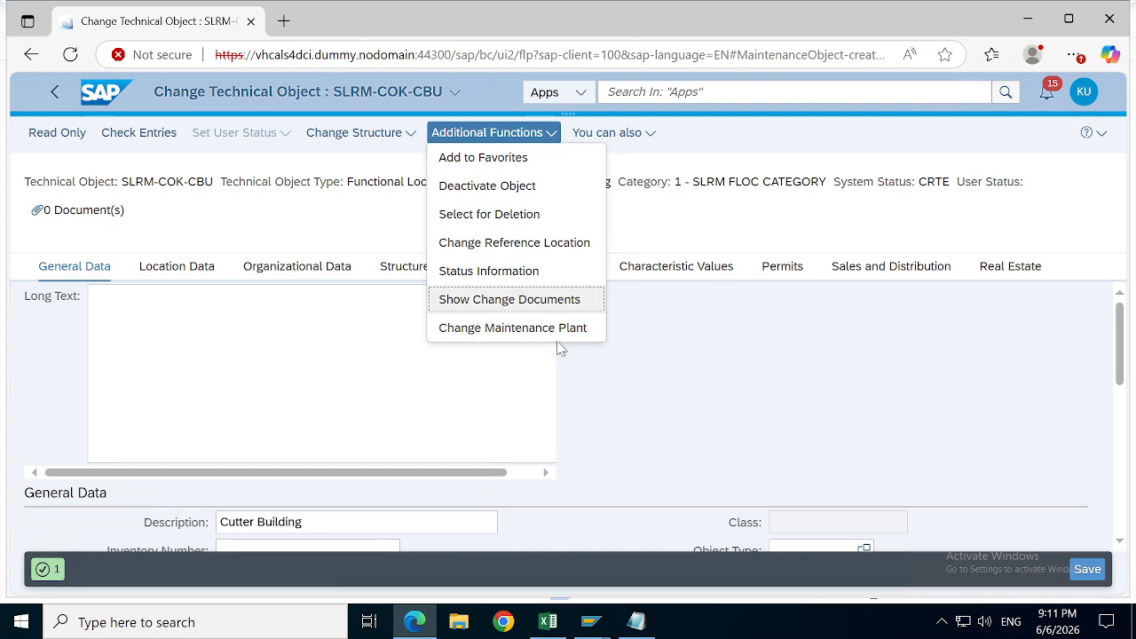
pyautogui.click(412, 134)
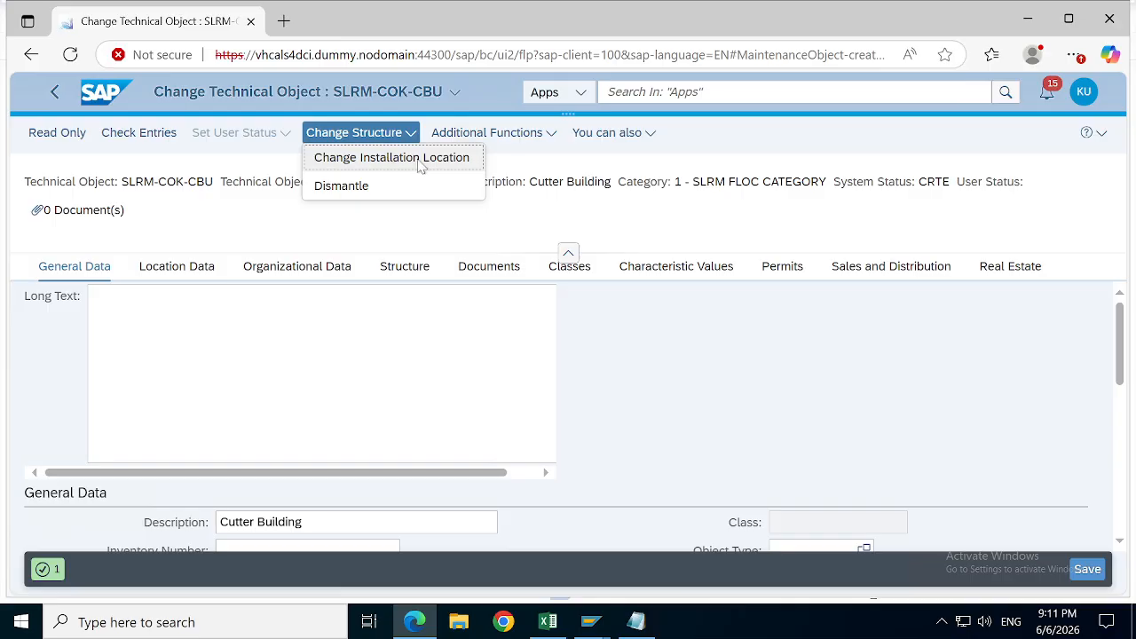
pyautogui.click(401, 271)
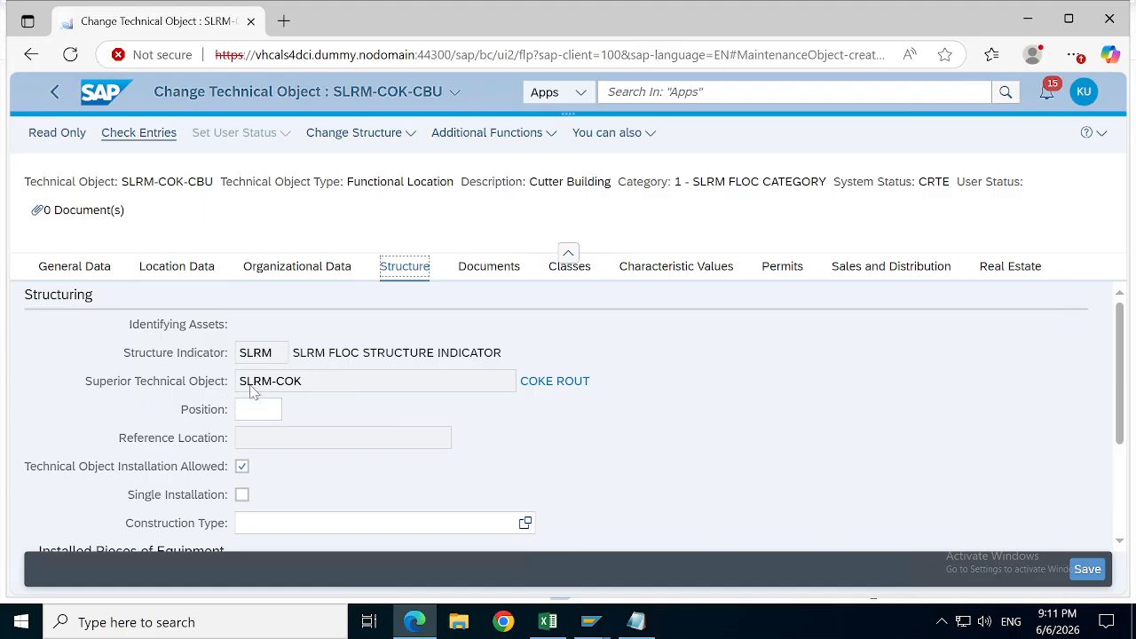
# Step: Examine the Change Installation Location settings for the superior technical object and cancel without changing them
pyautogui.click(421, 134)
pyautogui.click(408, 133)
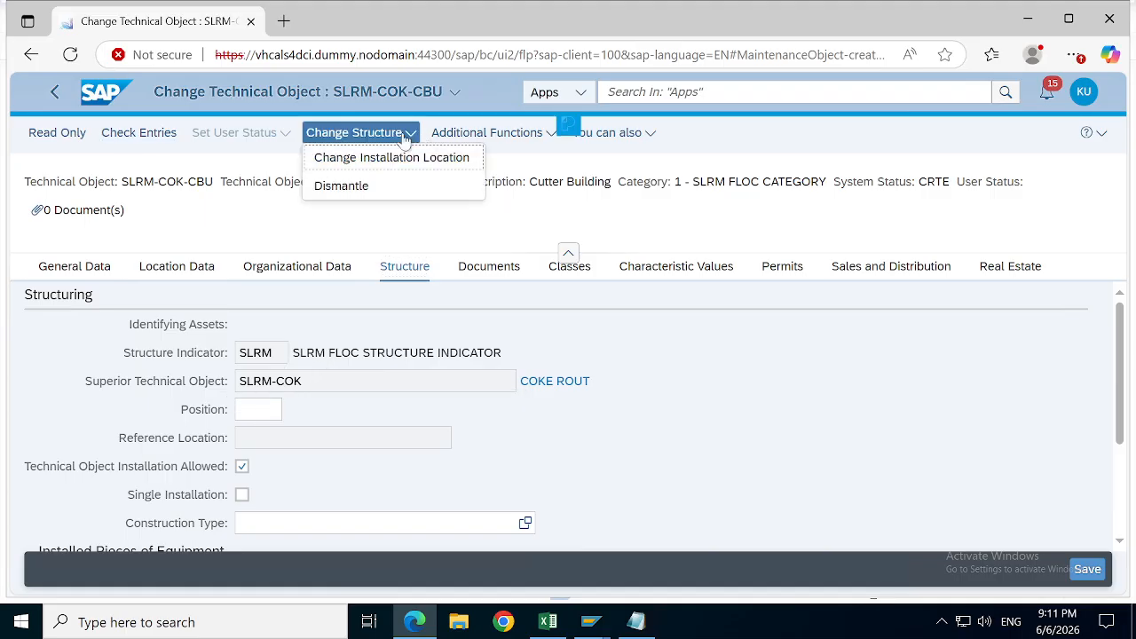
pyautogui.click(372, 168)
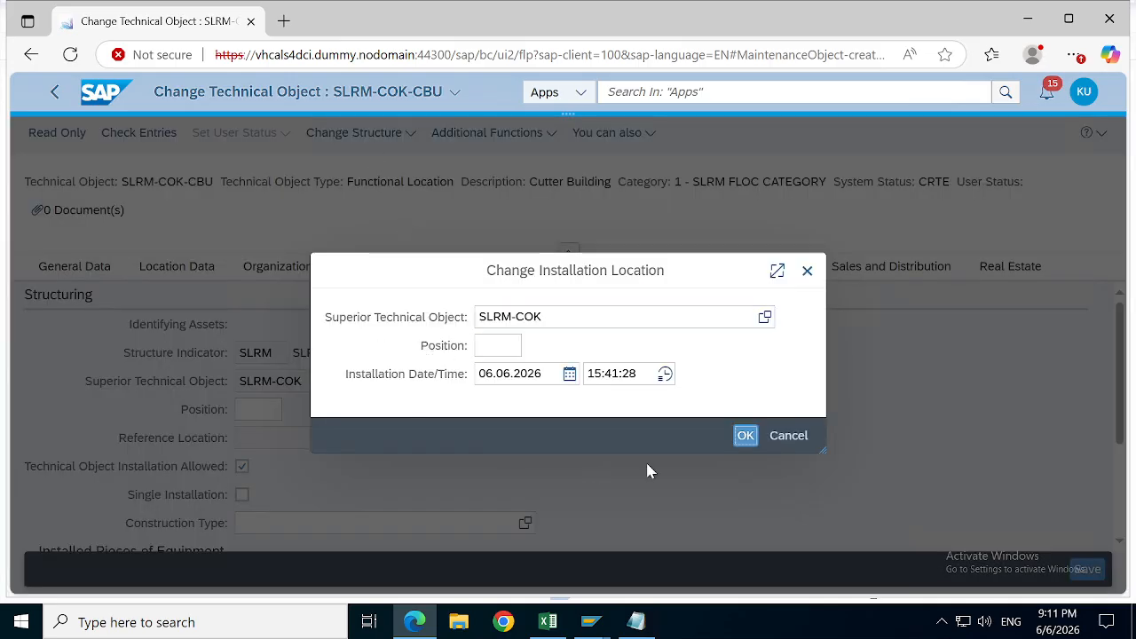
pyautogui.click(555, 317)
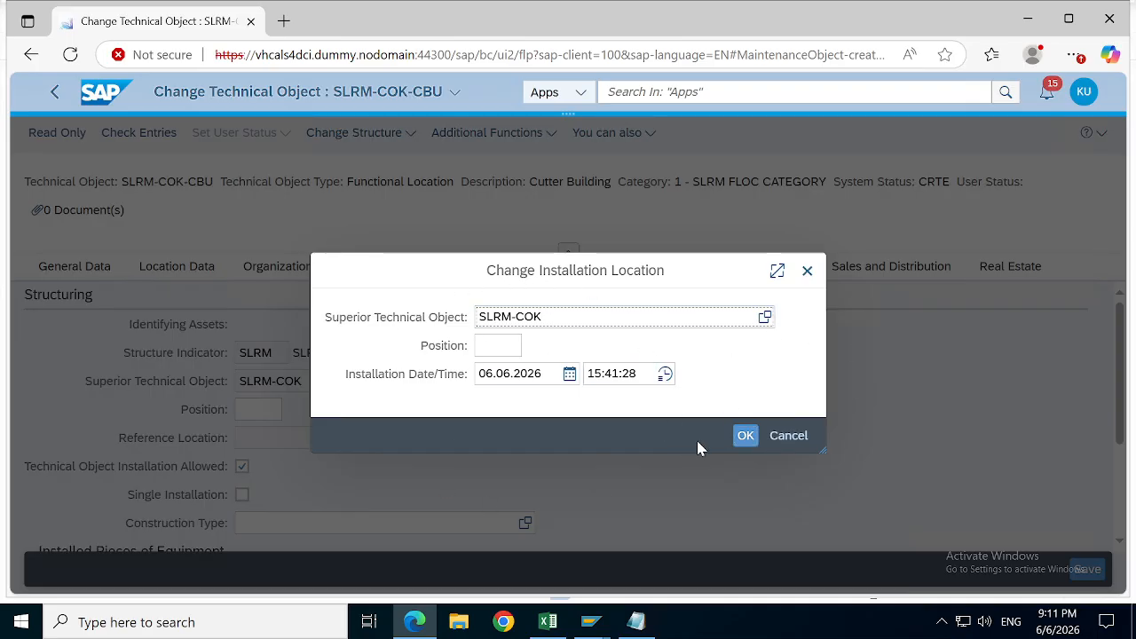
pyautogui.click(789, 436)
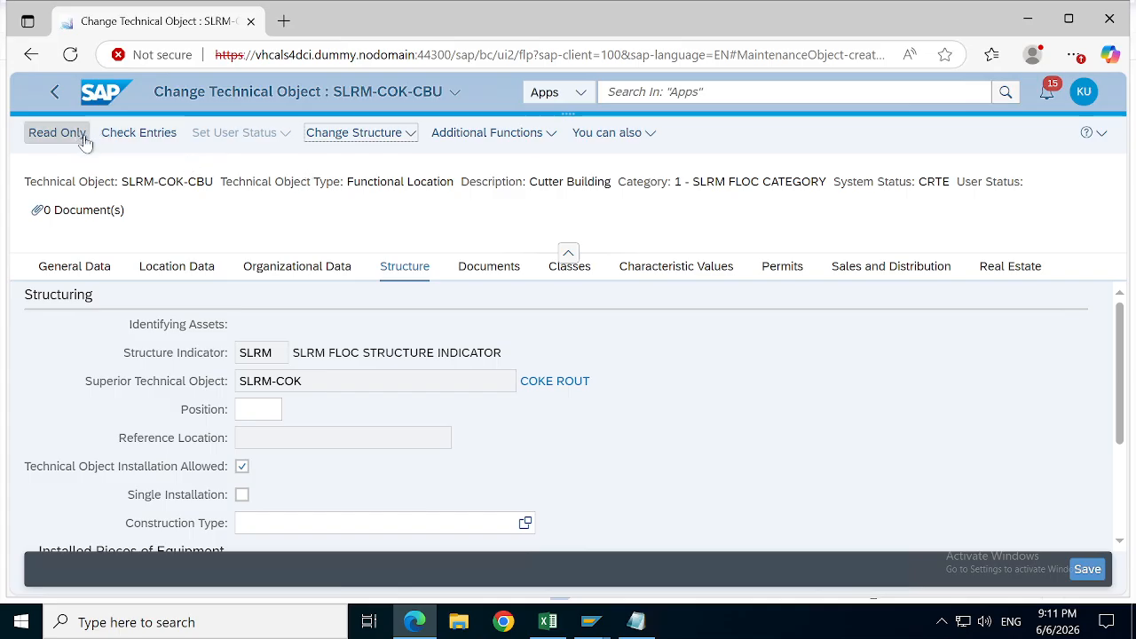
# Step: Save the functional location SLRM-COK-CBU, return to the home page and check the user account options
pyautogui.click(1088, 569)
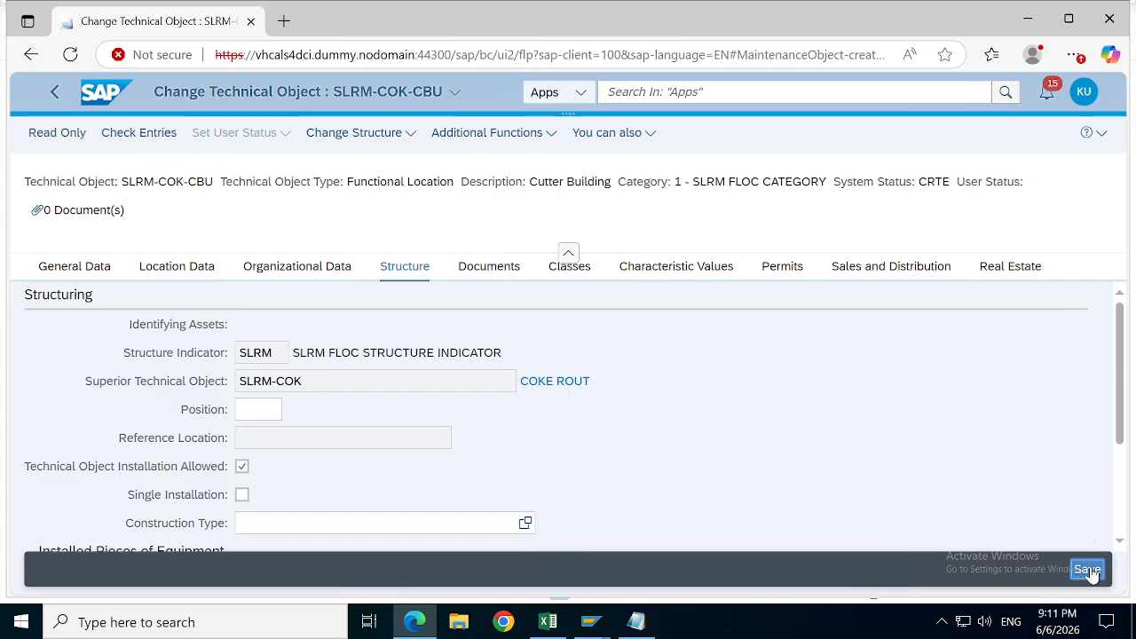
pyautogui.click(54, 91)
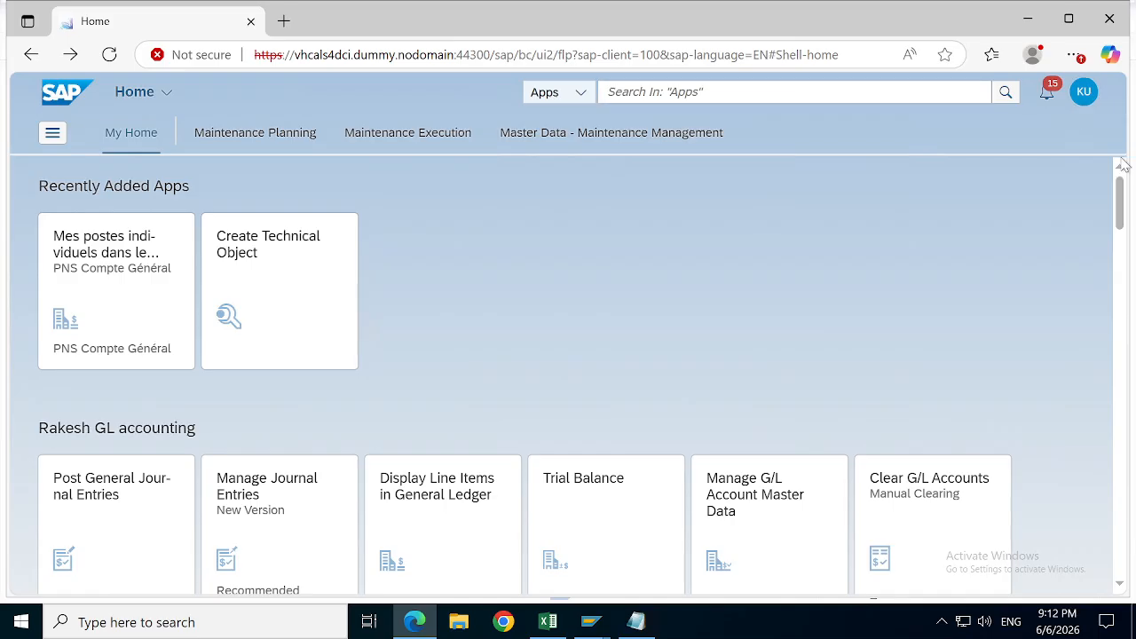
pyautogui.click(1094, 92)
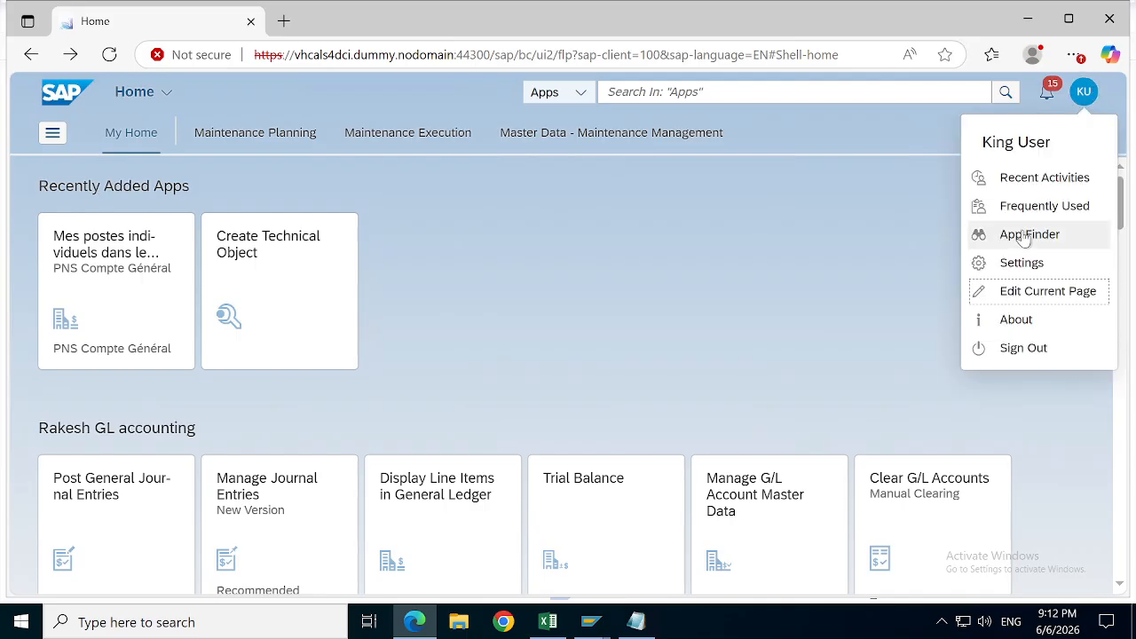
# Step: Search the apps for DISPLAY TECHNICAL OBJECT and open the Display Technical Object app
pyautogui.click(665, 102)
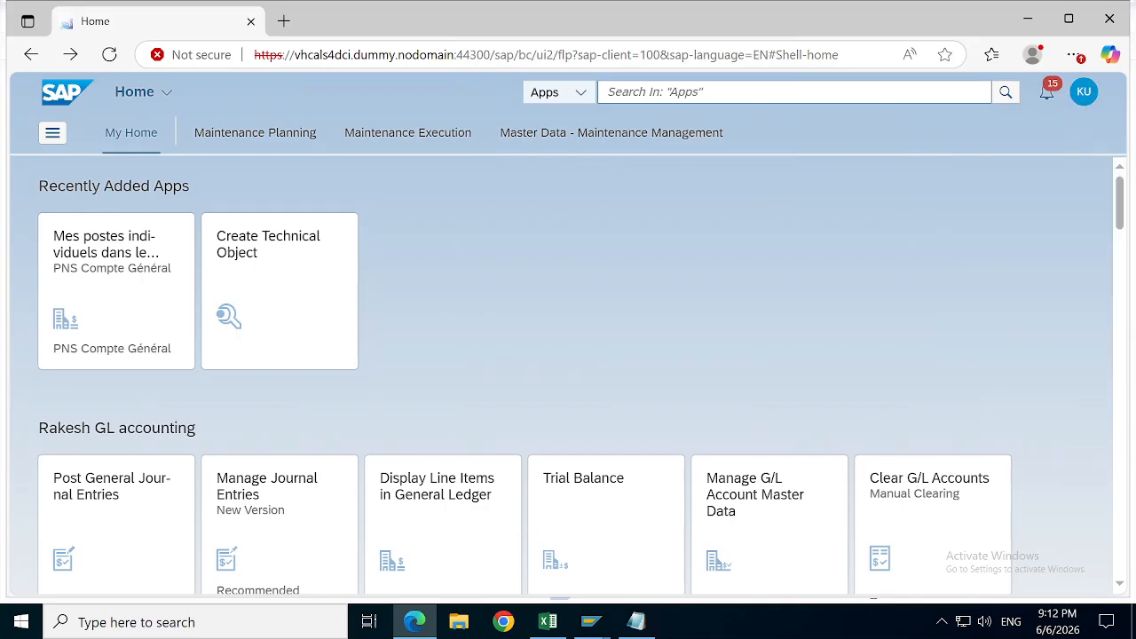
pyautogui.write('D')
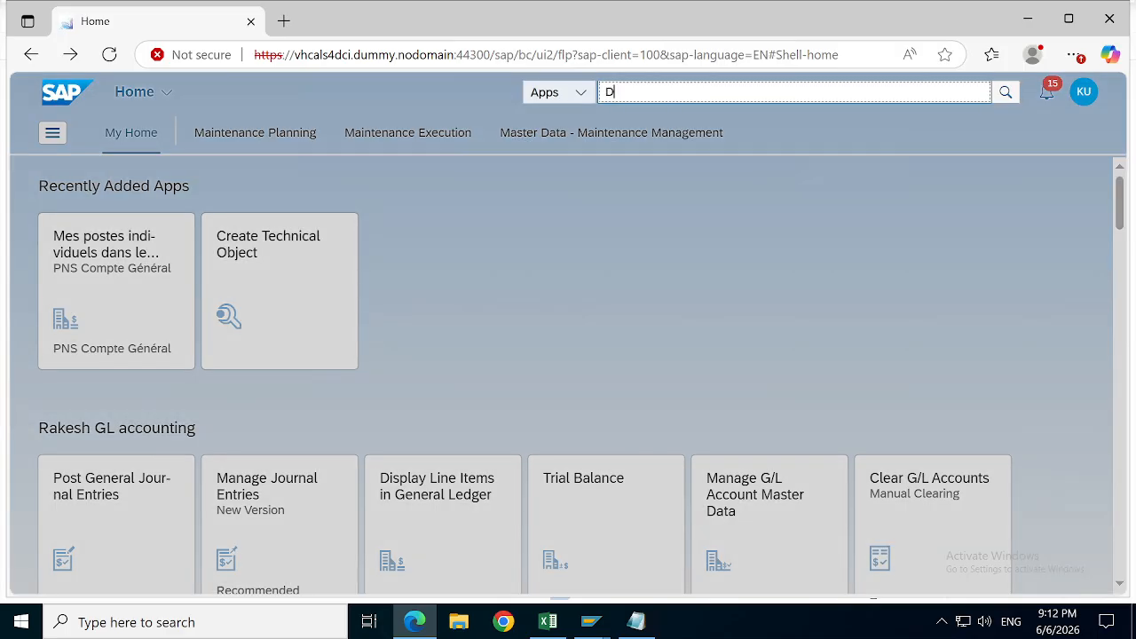
pyautogui.write('USPL')
pyautogui.press('BackSpace')
pyautogui.press('BackSpace')
pyautogui.press('BackSpace')
pyautogui.press('BackSpace')
pyautogui.press('BackSpace')
pyautogui.write('TECHNICAL OBJECT')
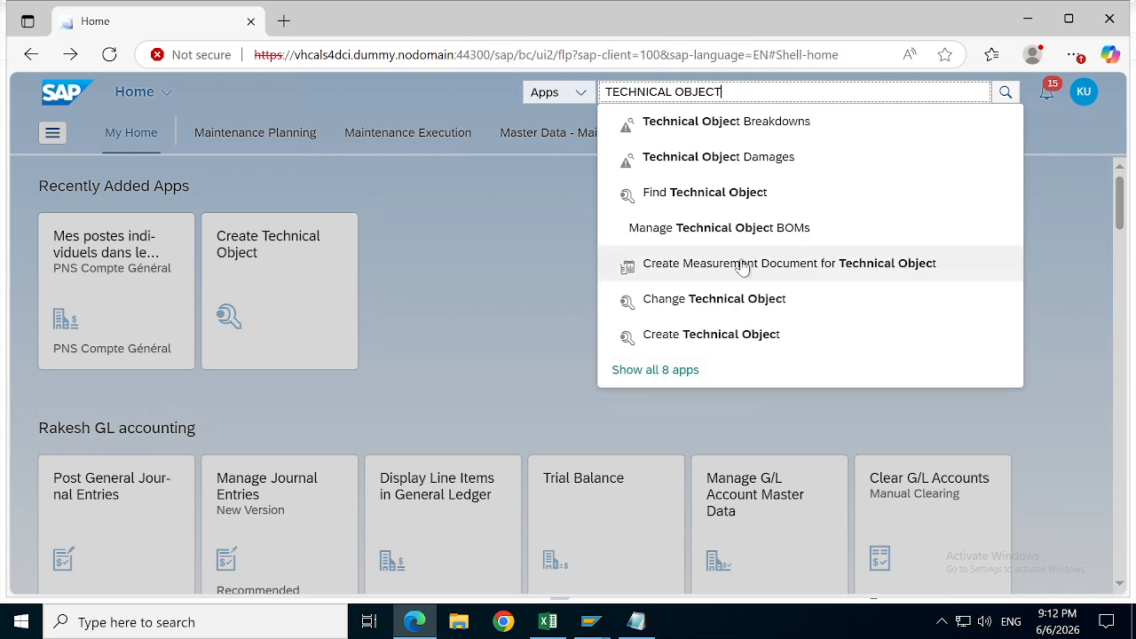
pyautogui.click(606, 91)
pyautogui.write('DISPLAY')
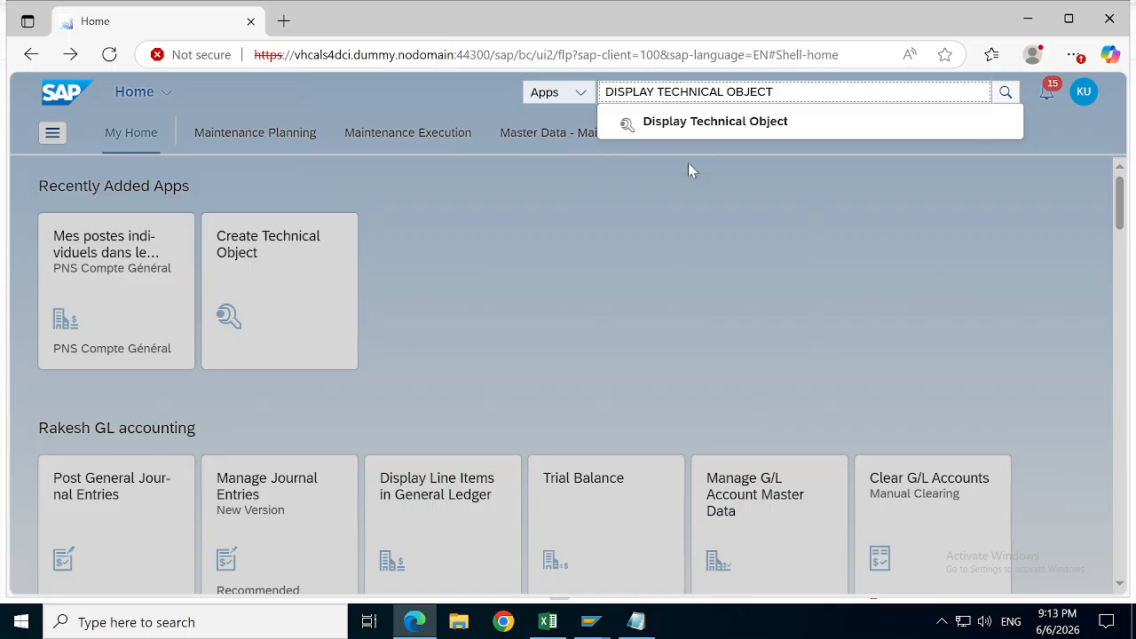
pyautogui.click(726, 125)
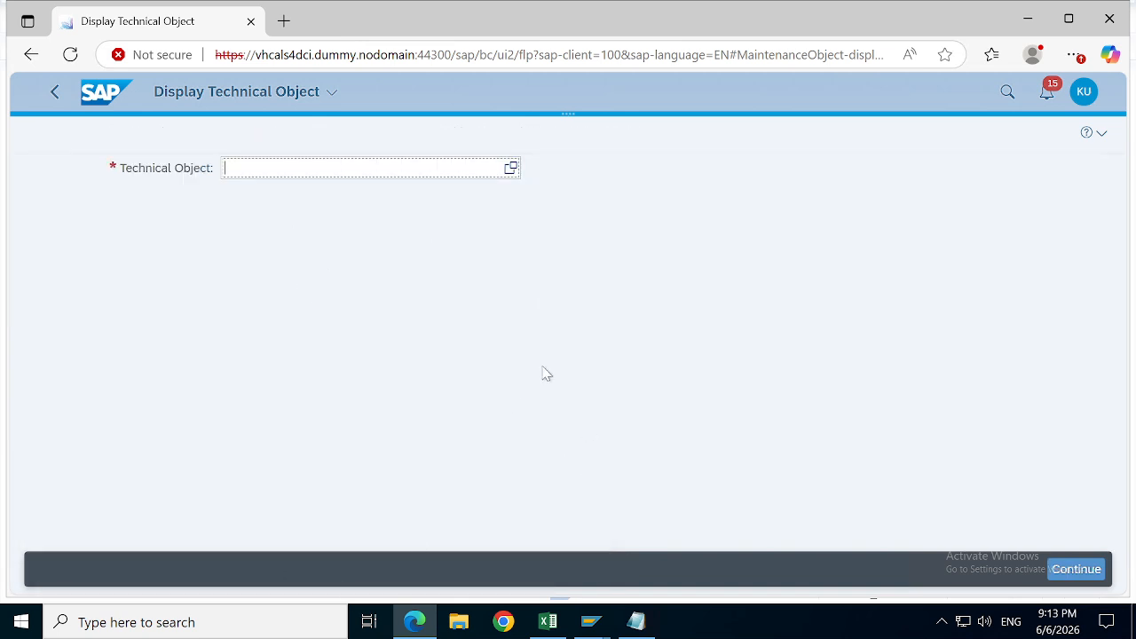
# Step: Switch to the SAP PM KDS DOCUMENT workbook in Excel, copy the code SLRM-COK-CBU and minimize the workbook
pyautogui.click(547, 621)
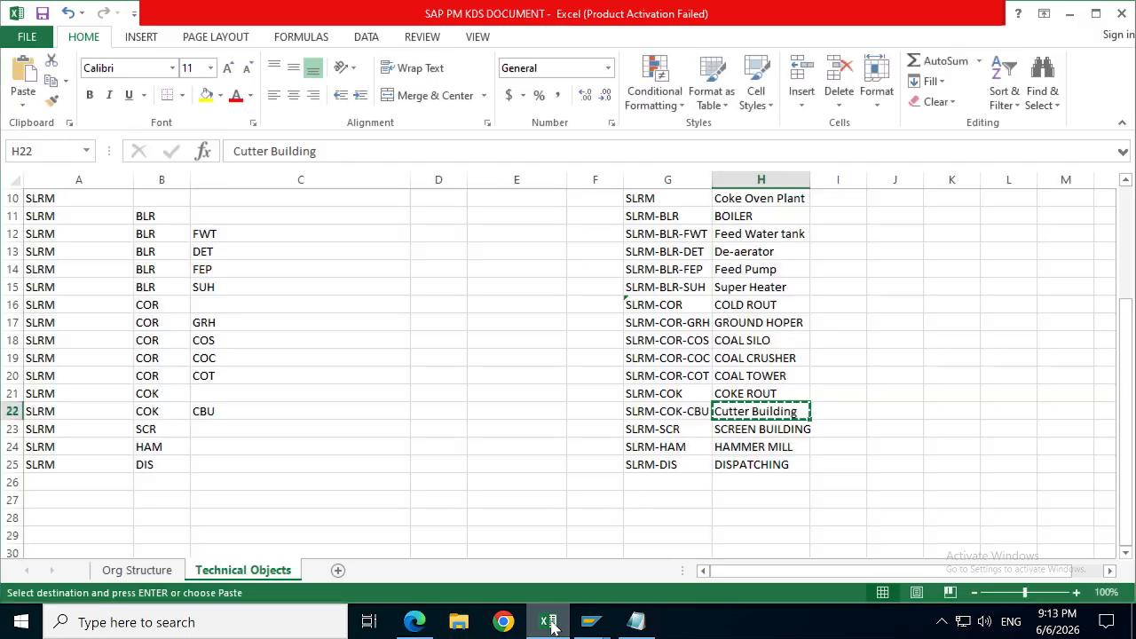
pyautogui.click(648, 412)
pyautogui.hotkey('ctrl', 'c')
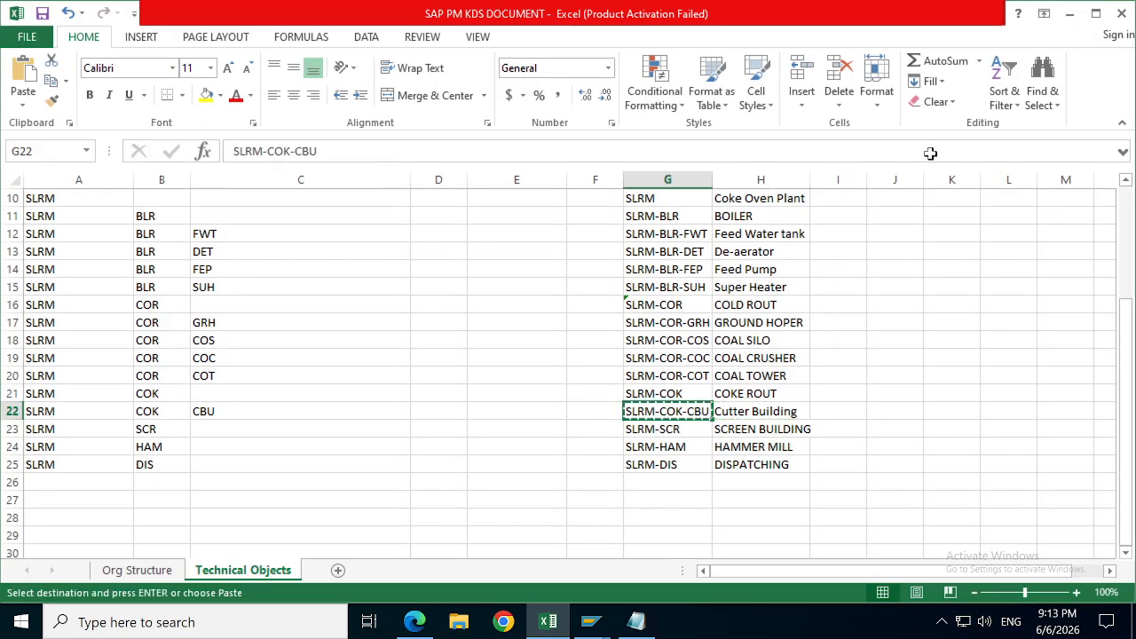
pyautogui.click(1069, 15)
# Step: Enter SLRM-COK-CBU as the technical object in the SAP display app and display its data
pyautogui.click(412, 169)
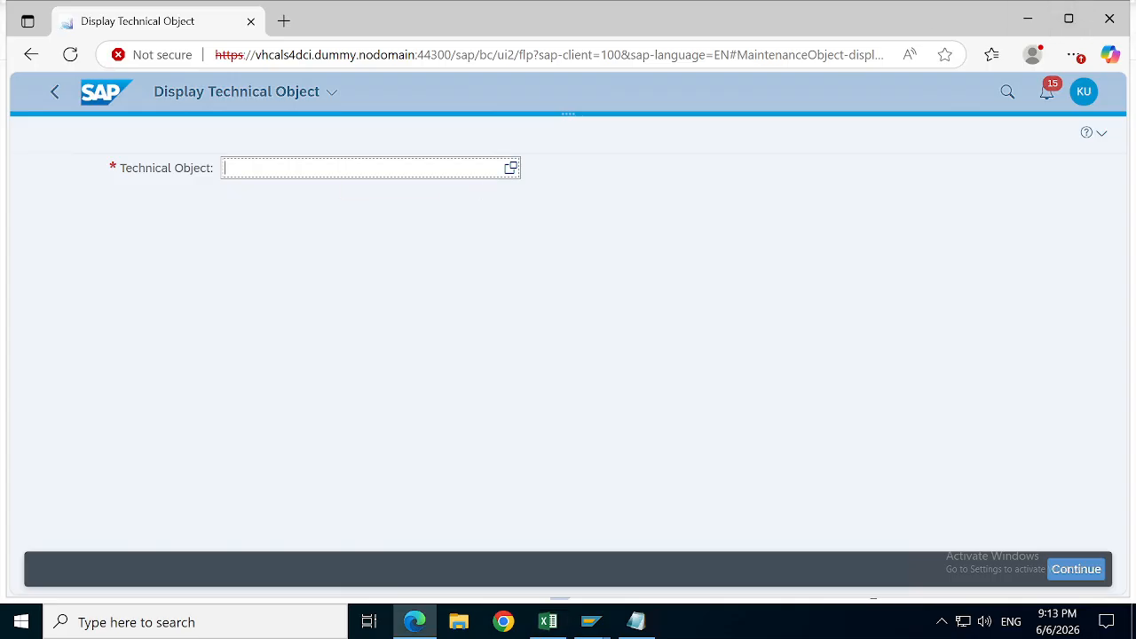
pyautogui.hotkey('ctrl', 'v')
pyautogui.hotkey('ctrl', 'a')
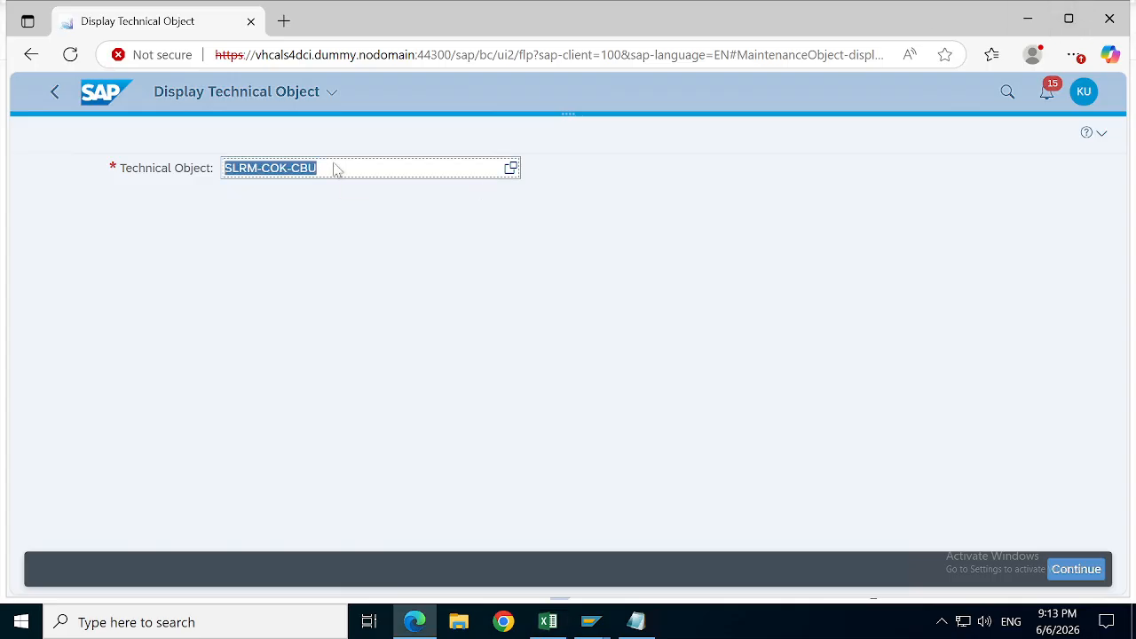
pyautogui.press('Return')
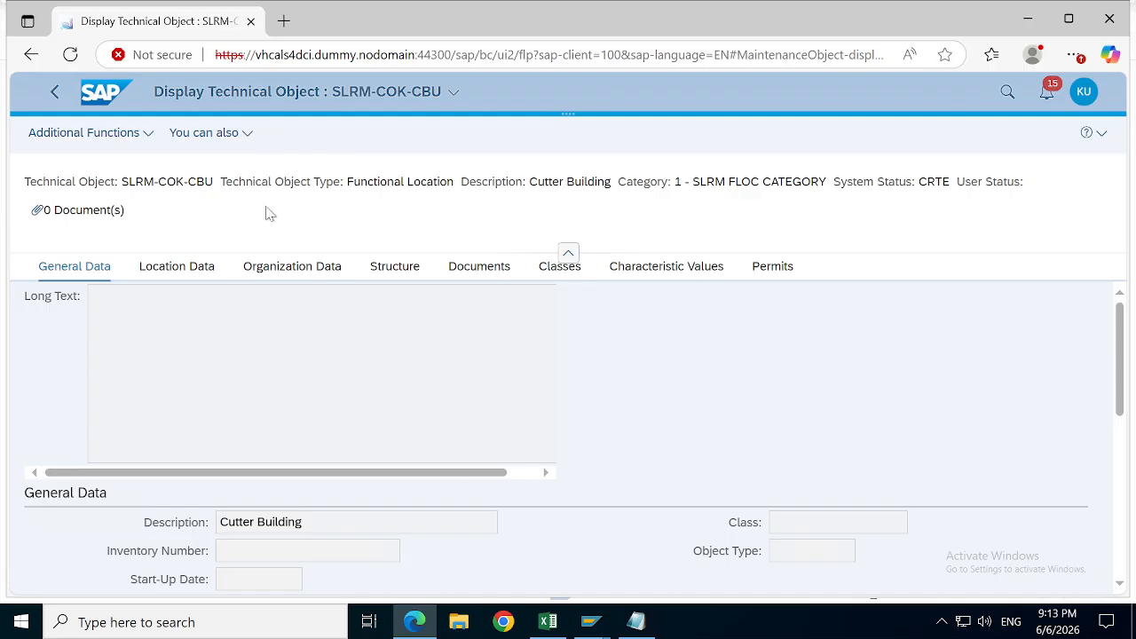
# Step: Return to the home page and search the apps for asset viewer
pyautogui.click(94, 104)
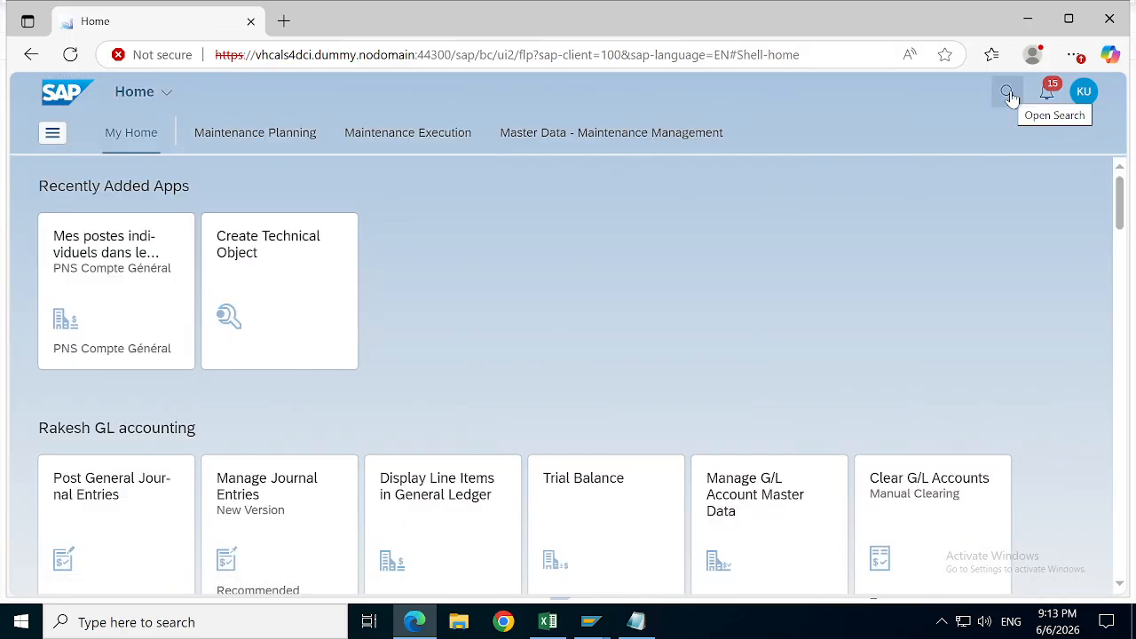
pyautogui.click(1007, 94)
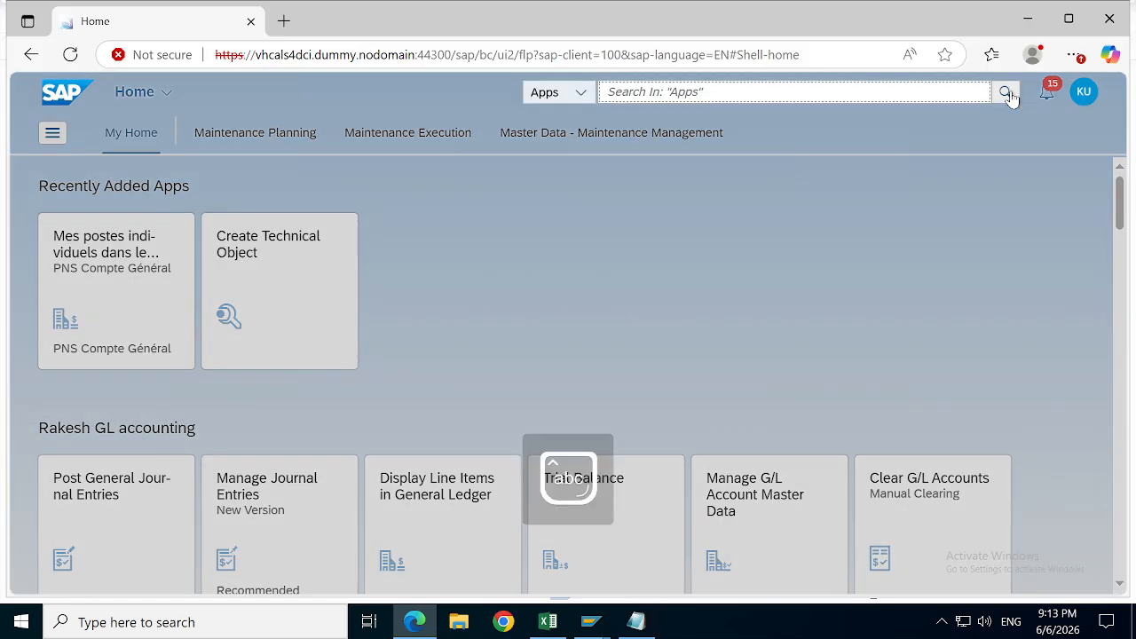
pyautogui.write('a')
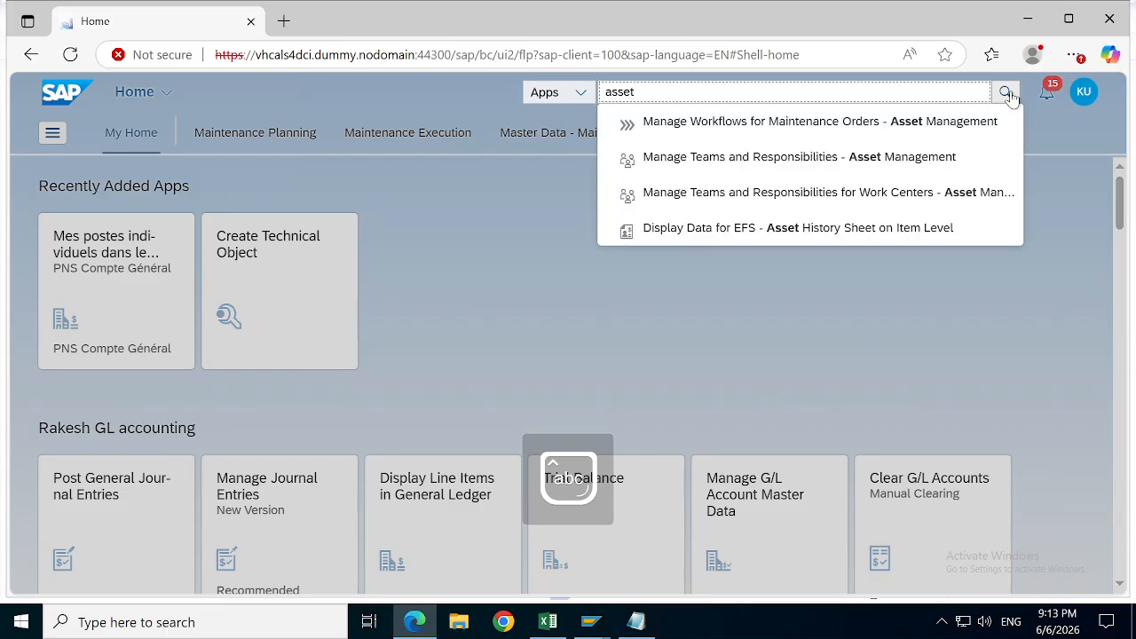
pyautogui.write('sset viewer')
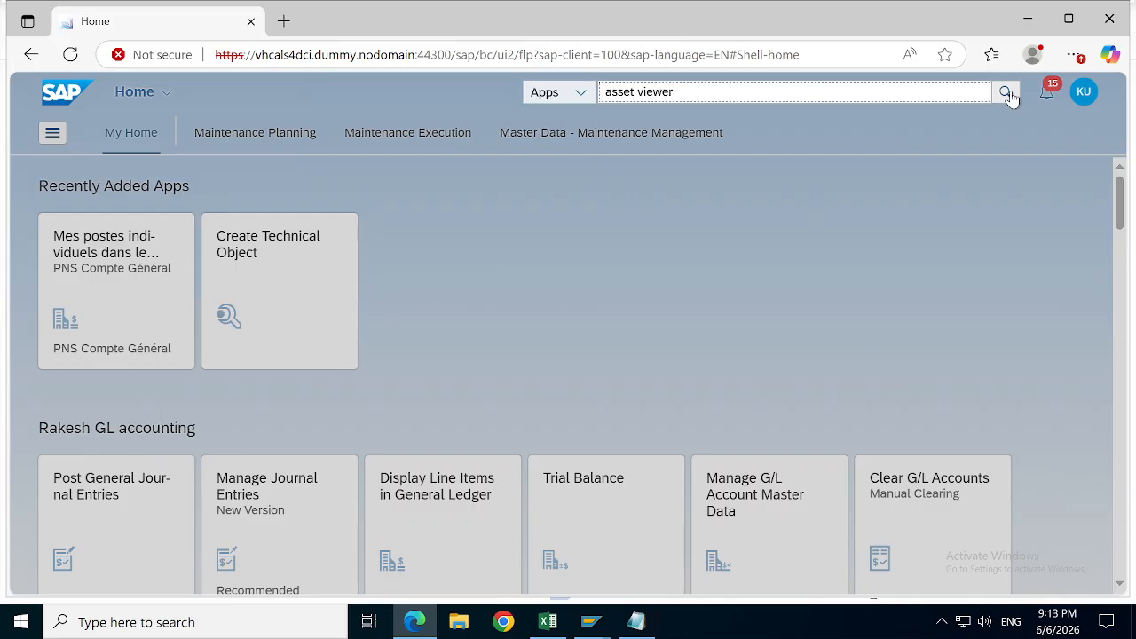
# Step: Search the apps for technical instead and open the Change Technical Object app
pyautogui.press('BackSpace')
pyautogui.press('BackSpace')
pyautogui.press('BackSpace')
pyautogui.press('BackSpace')
pyautogui.write('technical')
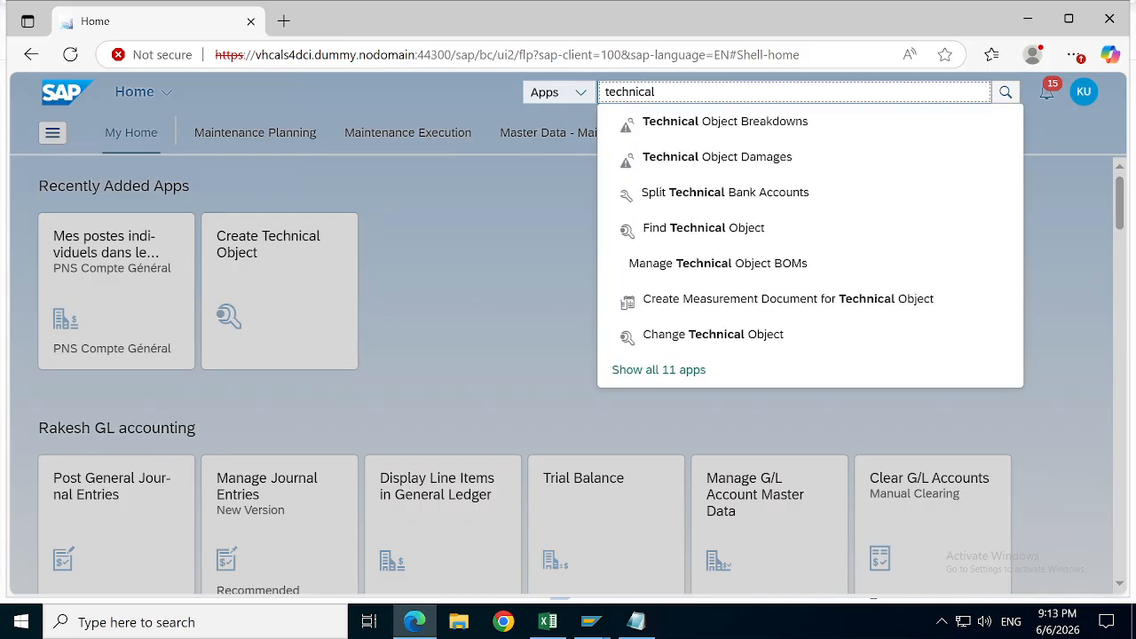
pyautogui.click(725, 343)
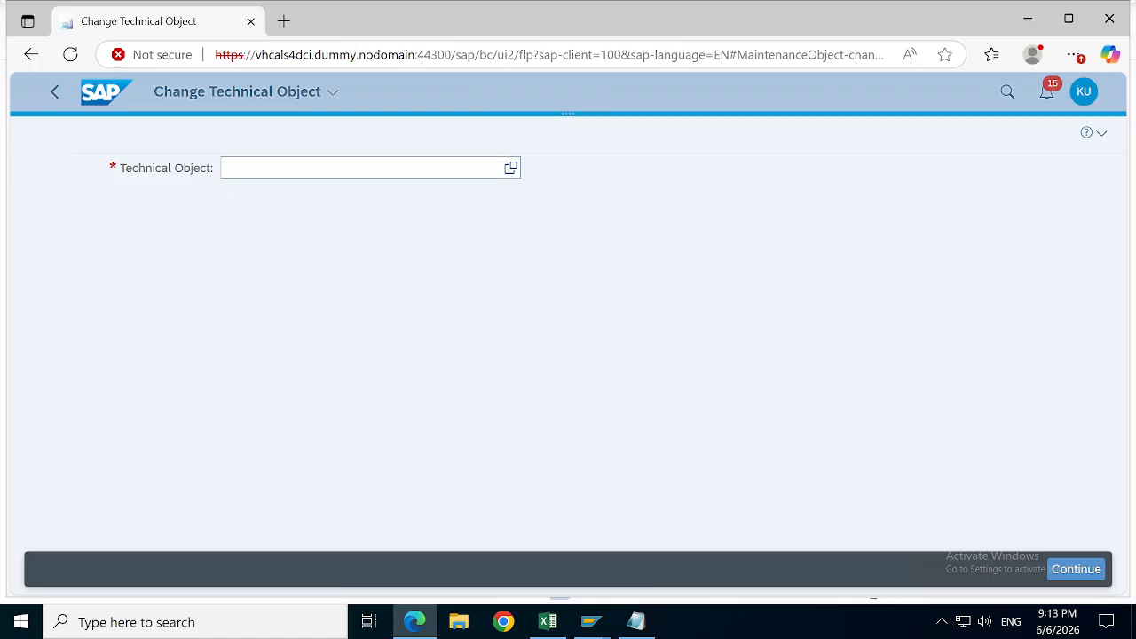
# Step: Open technical object SLRM-COK-CBU for changing and display it in Asset Viewer
pyautogui.hotkey('ctrl', 'v')
pyautogui.press('Return')
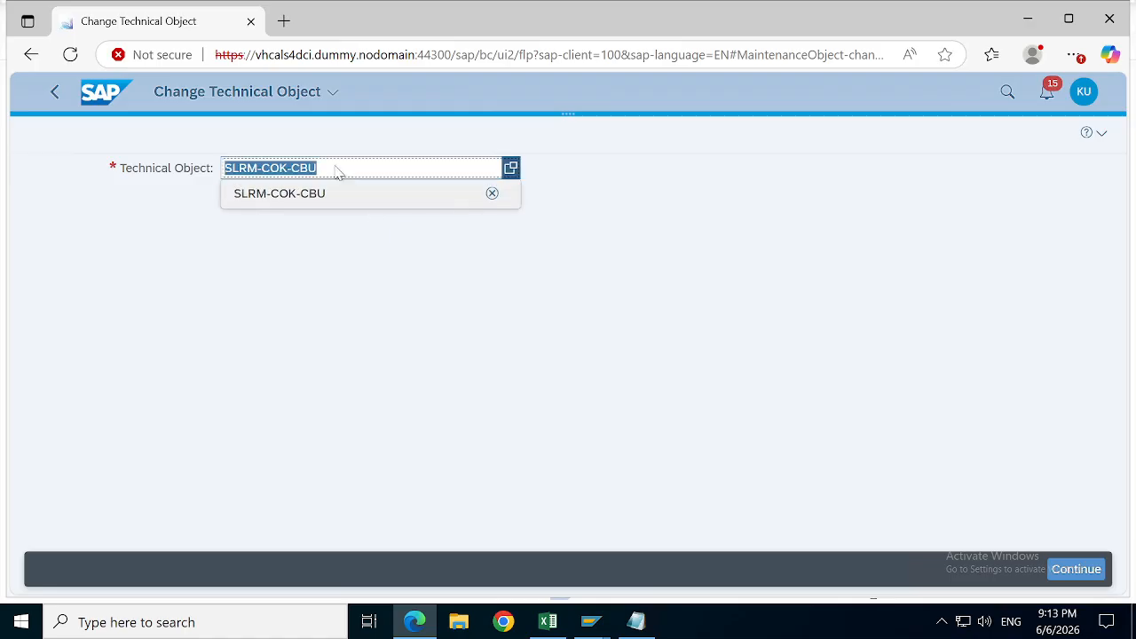
pyautogui.click(644, 134)
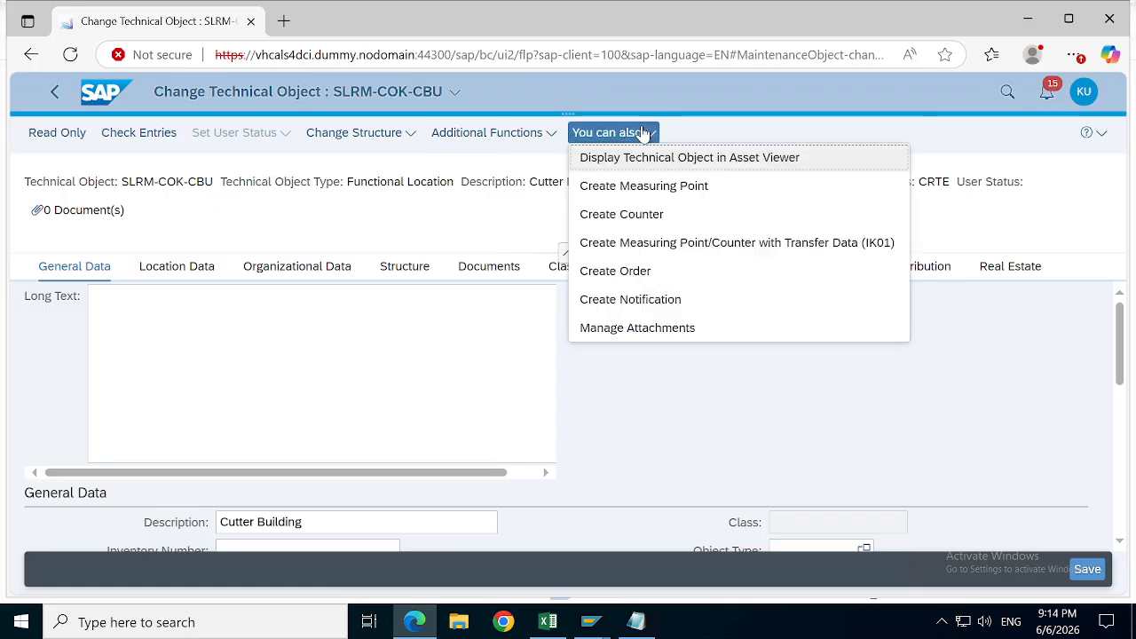
pyautogui.click(725, 160)
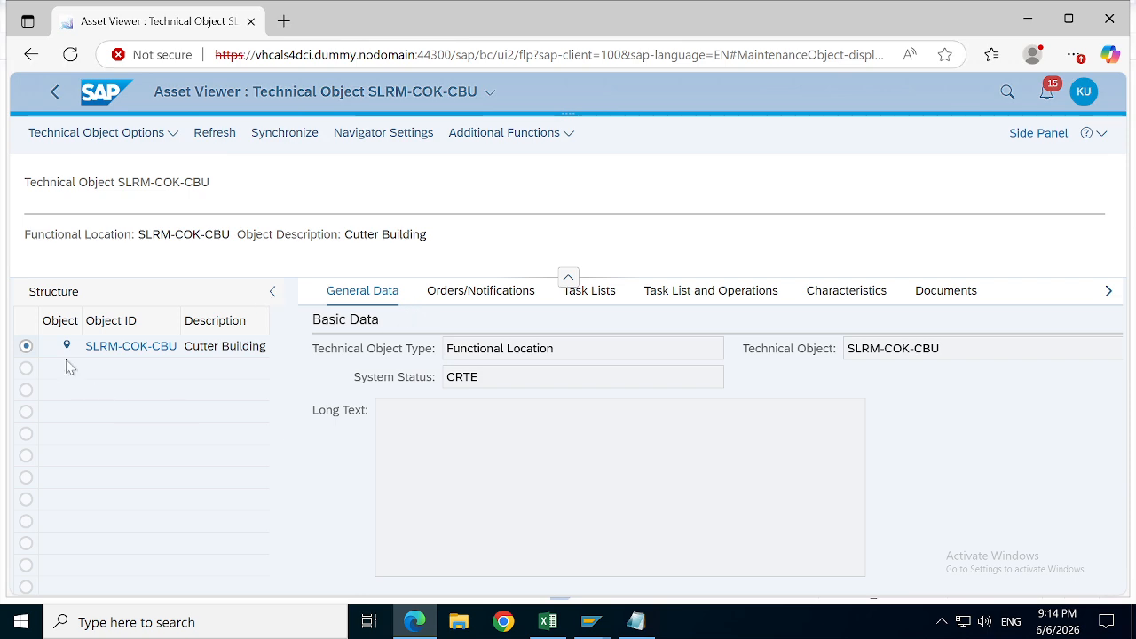
# Step: Redisplay SLRM-COK-CBU in Asset Viewer from its technical object options and examine the additional functions offered
pyautogui.click(124, 352)
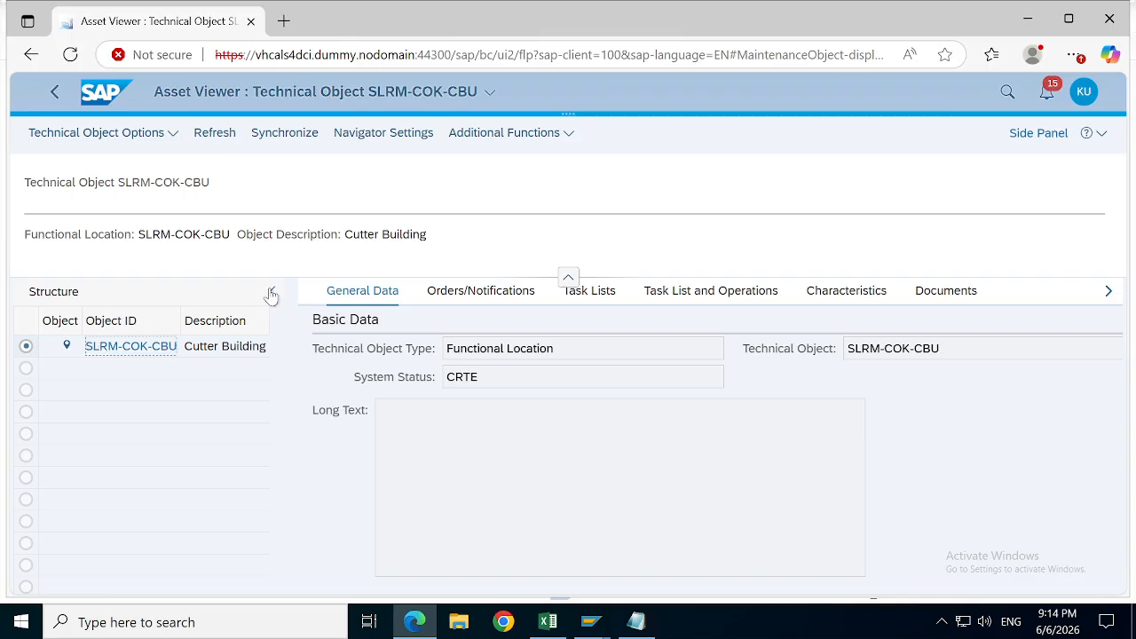
pyautogui.click(174, 135)
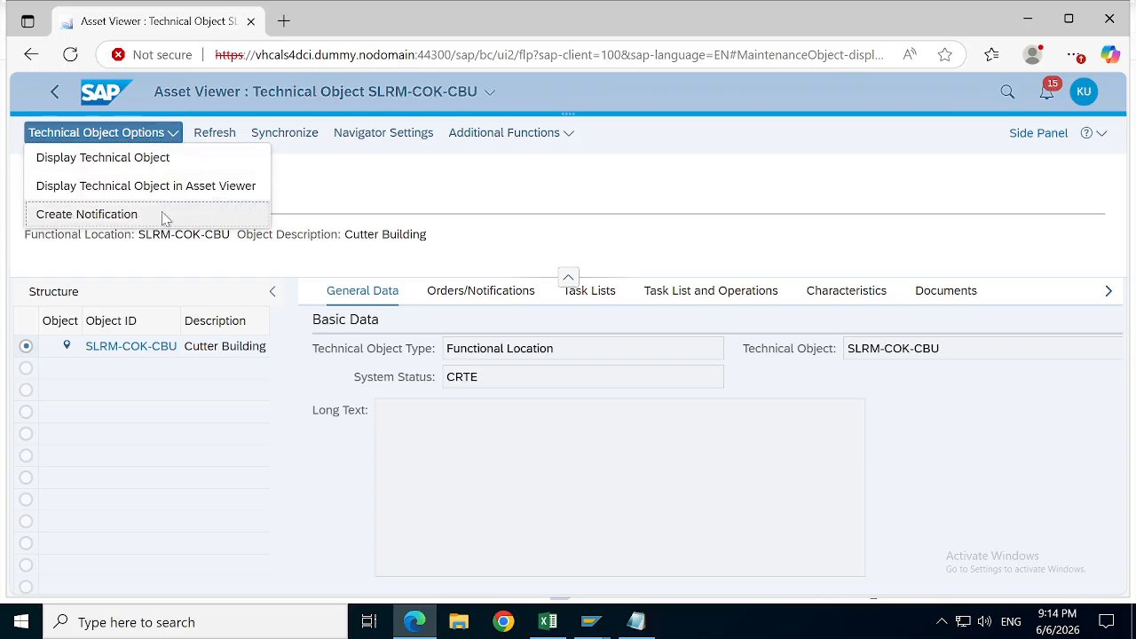
pyautogui.click(127, 197)
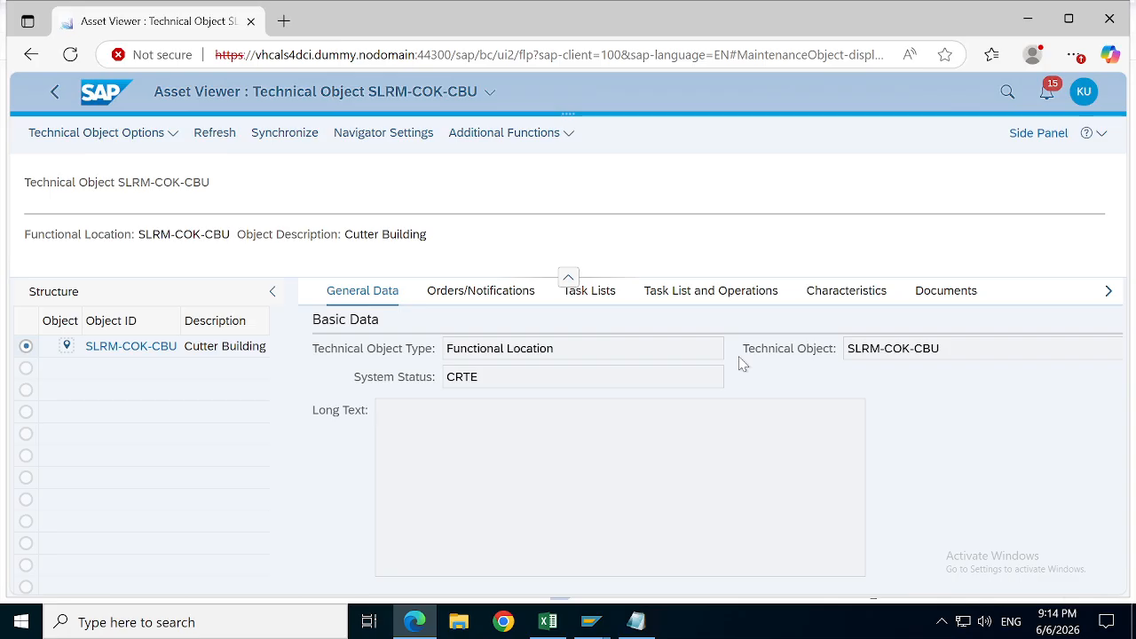
pyautogui.click(572, 142)
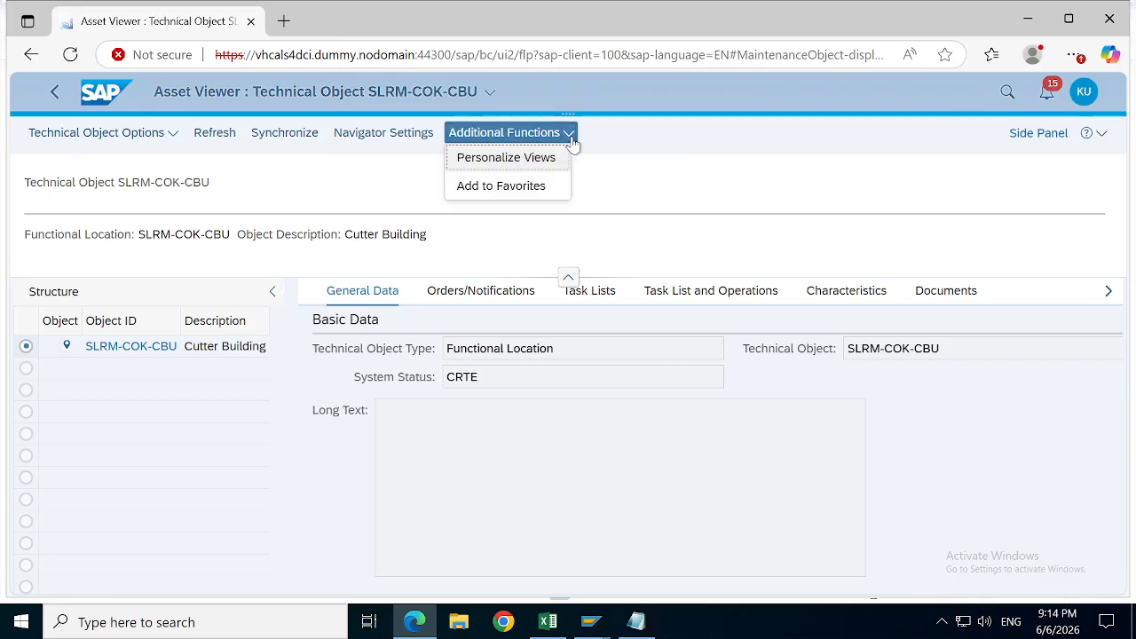
pyautogui.click(681, 206)
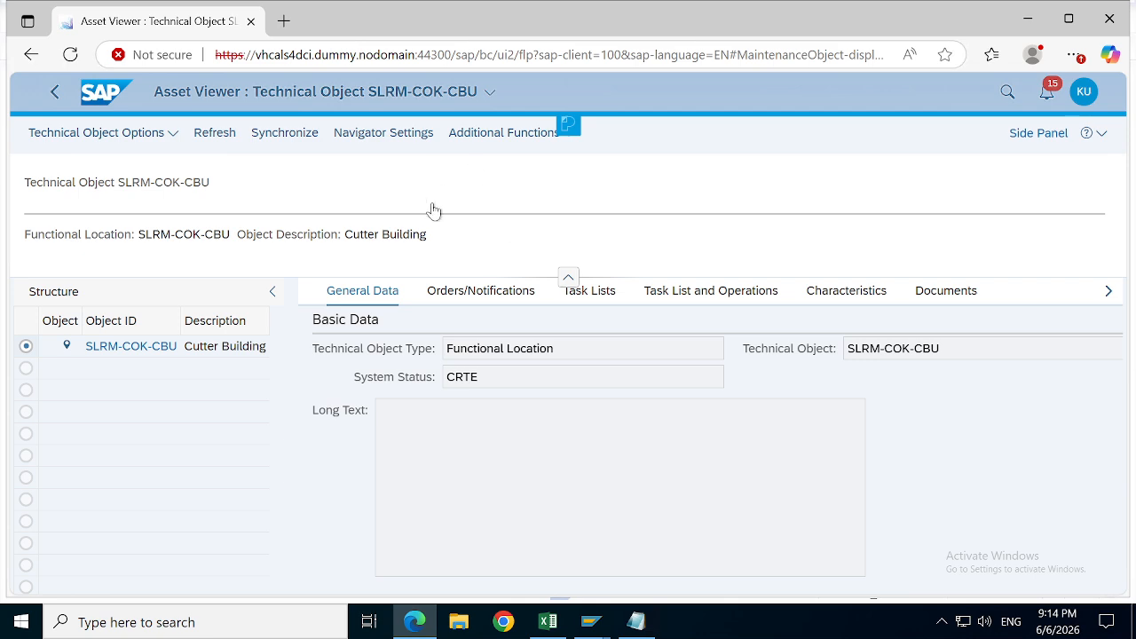
# Step: Reload the Asset Viewer page and recheck its additional functions and technical object options
pyautogui.click(75, 55)
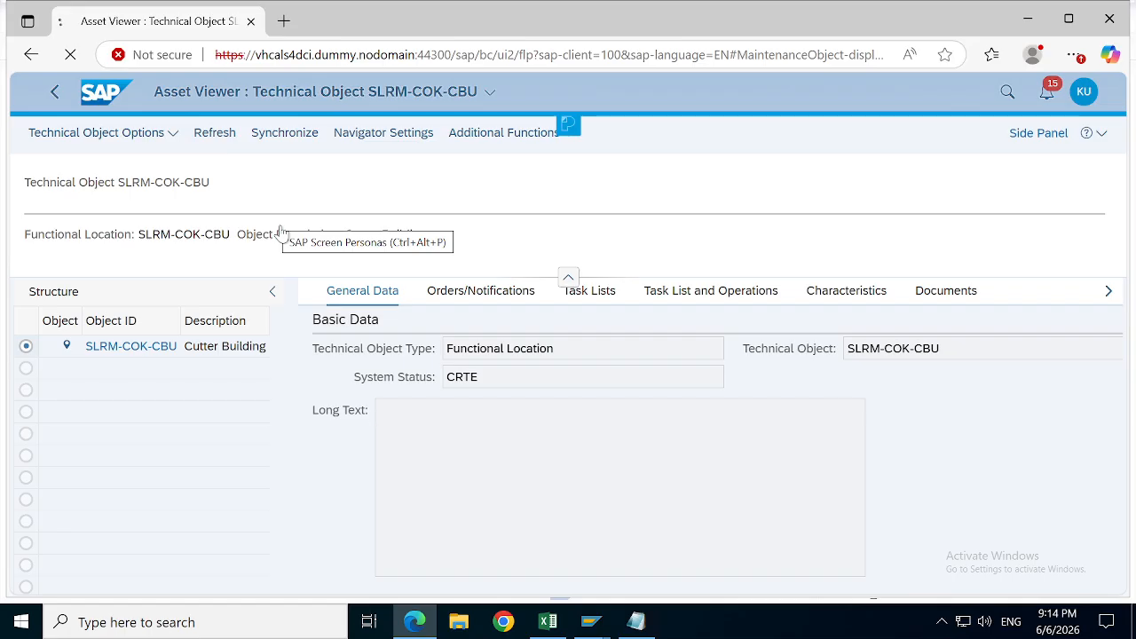
pyautogui.click(641, 209)
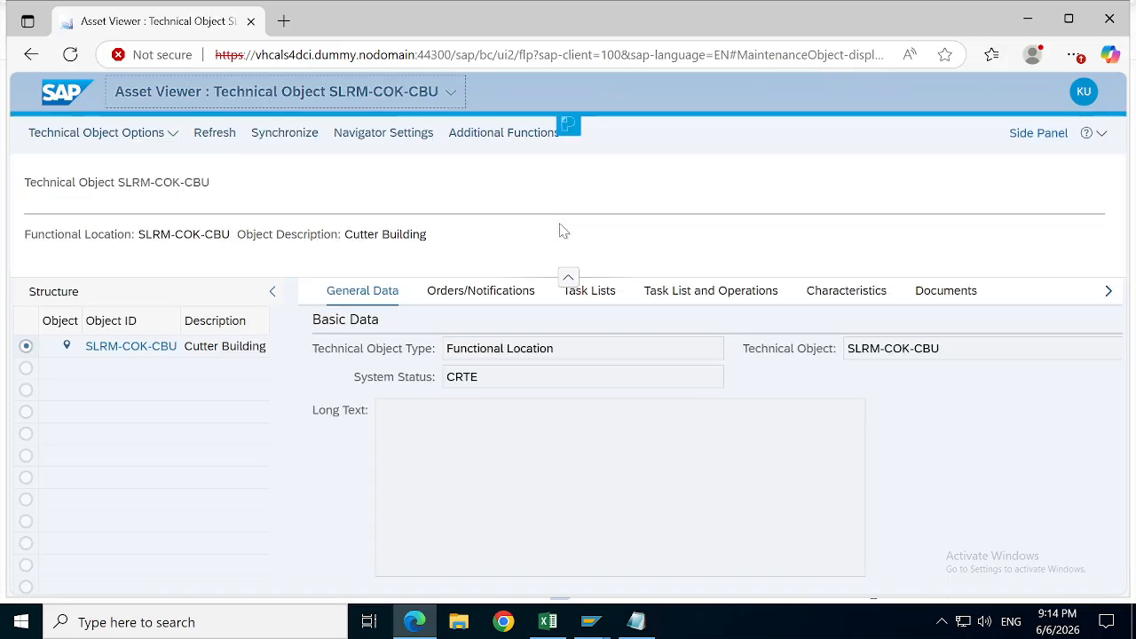
pyautogui.click(483, 140)
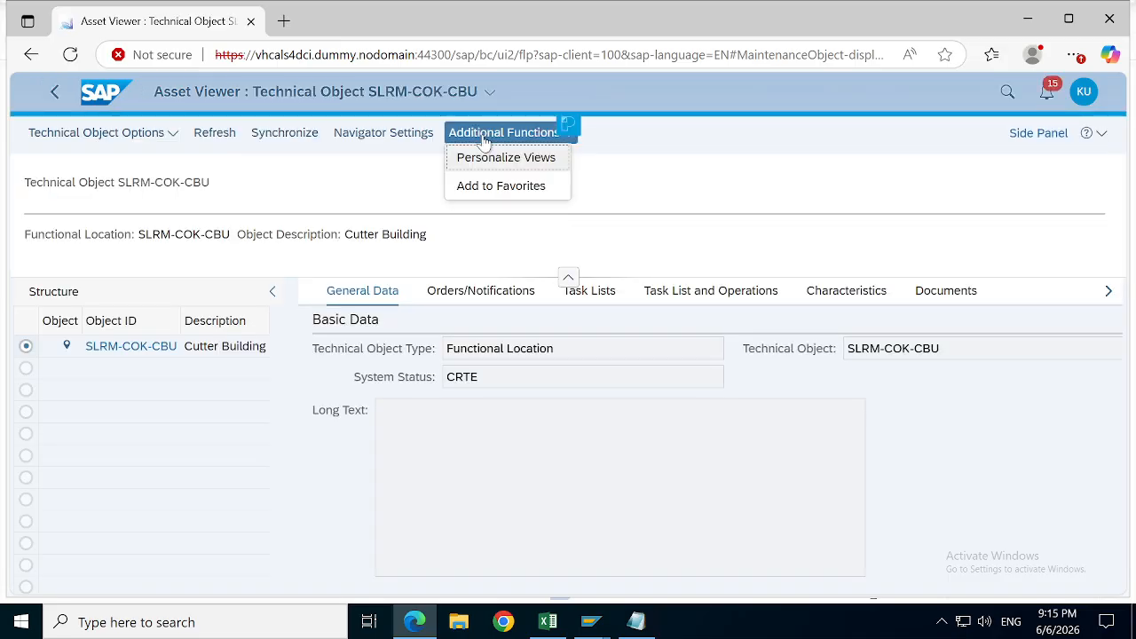
pyautogui.click(187, 147)
pyautogui.click(174, 135)
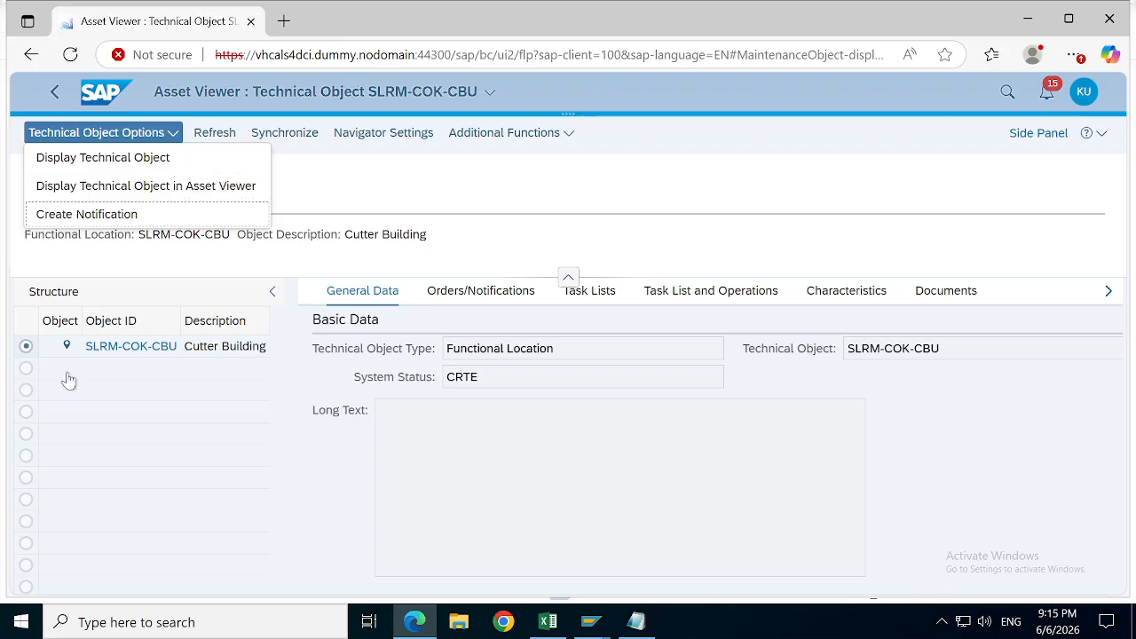
pyautogui.click(99, 376)
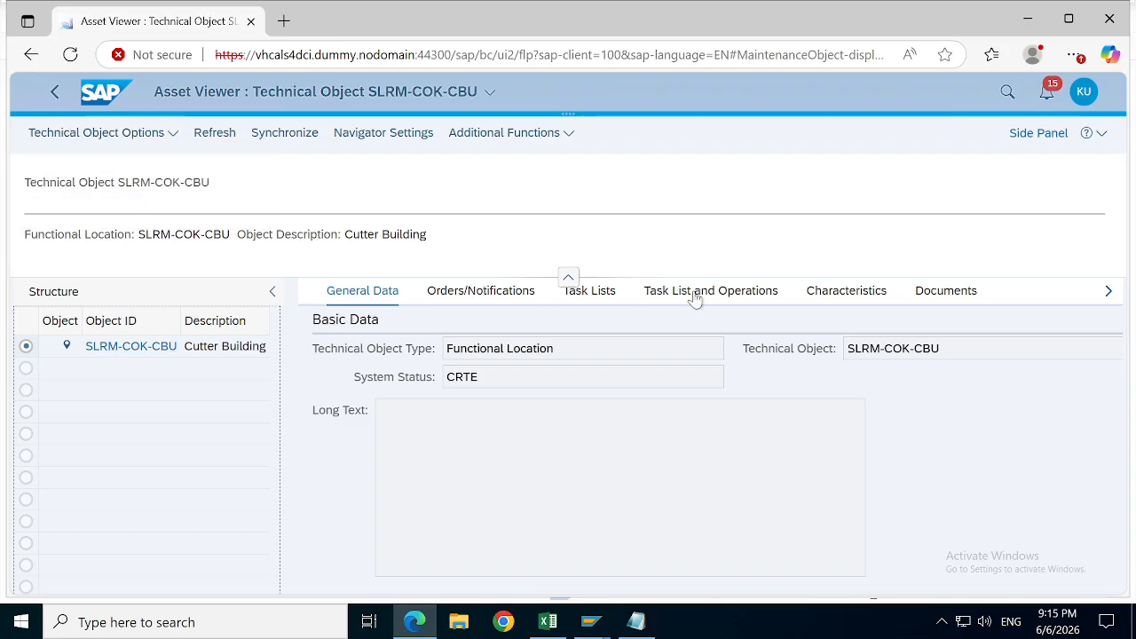
# Step: Collapse and re-expand the Structure pane, and review the Task Lists, Characteristics and Documents of SLRM-COK-CBU and its remaining data categories
pyautogui.click(273, 291)
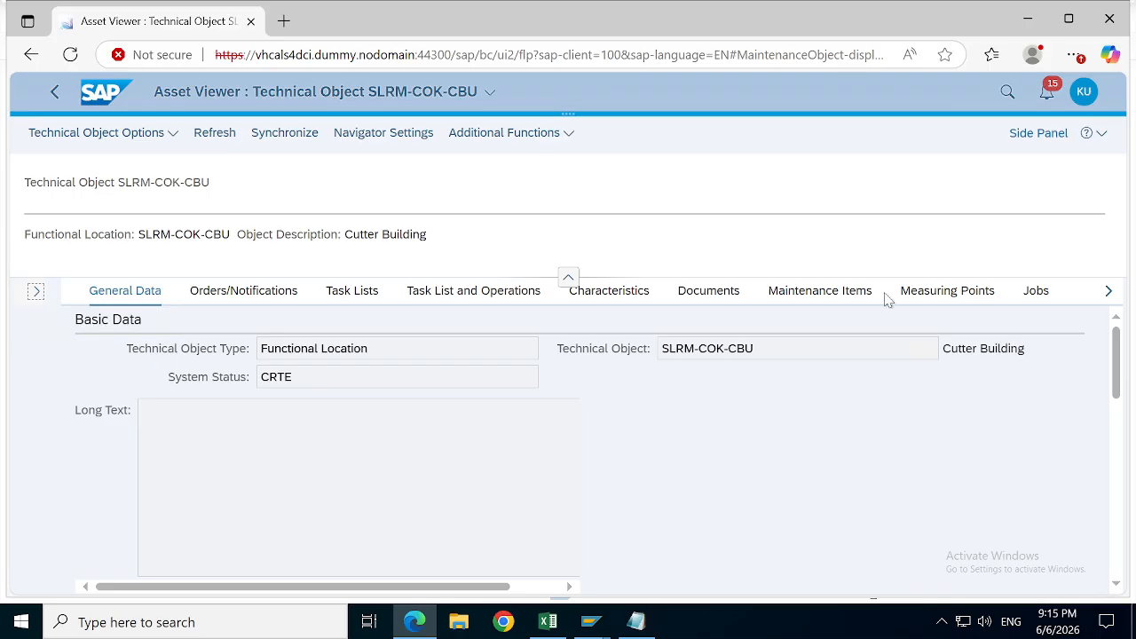
pyautogui.click(36, 293)
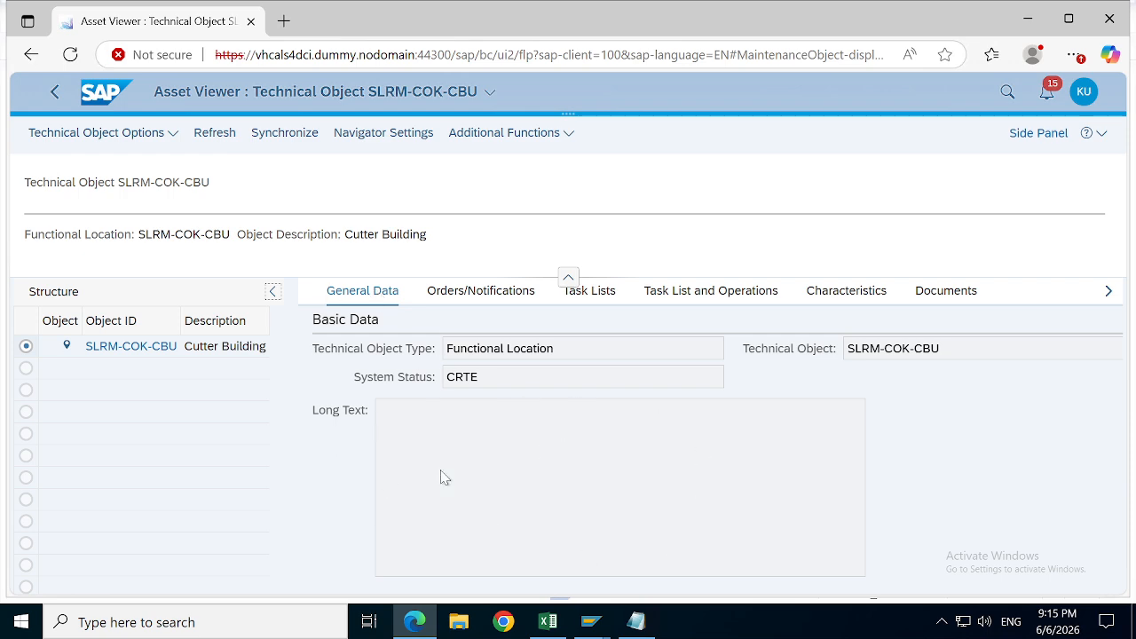
pyautogui.click(467, 287)
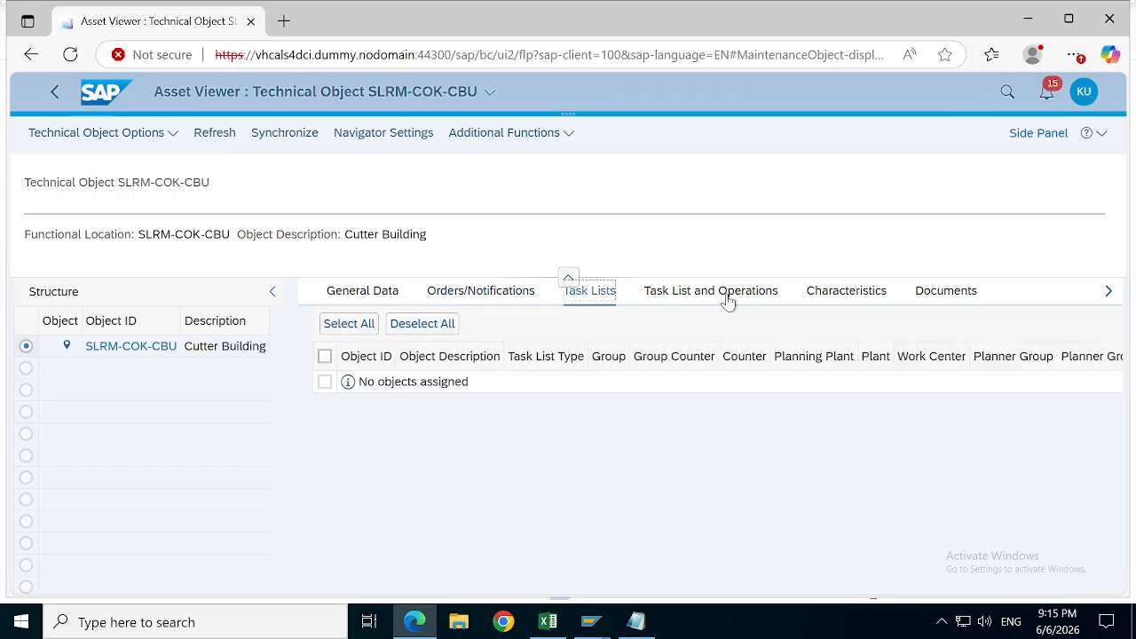
pyautogui.click(857, 285)
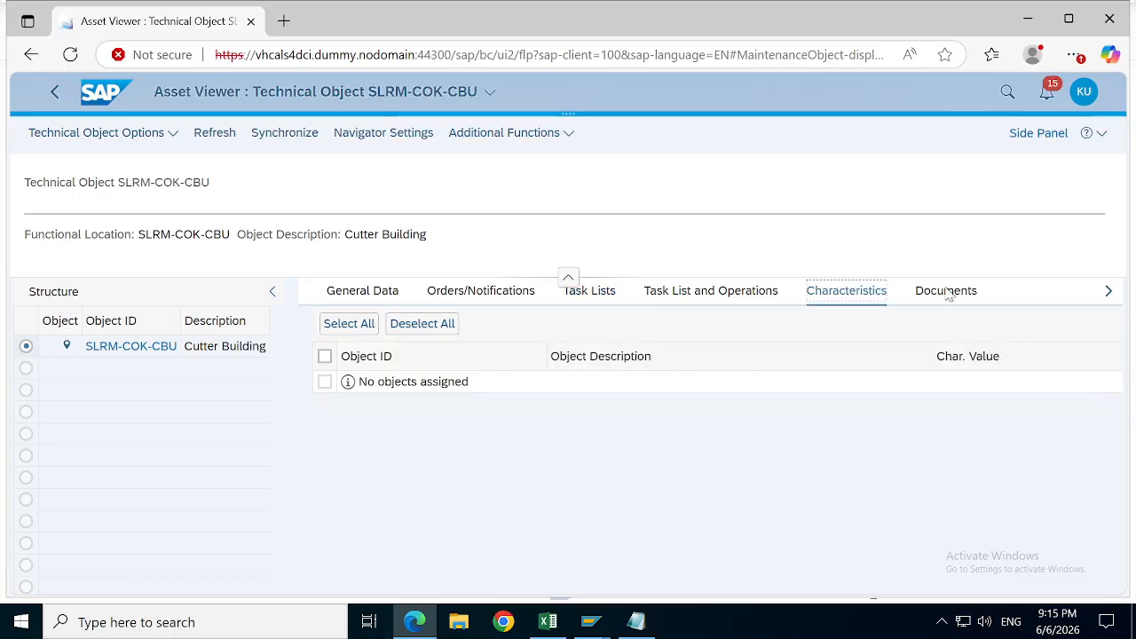
pyautogui.click(959, 295)
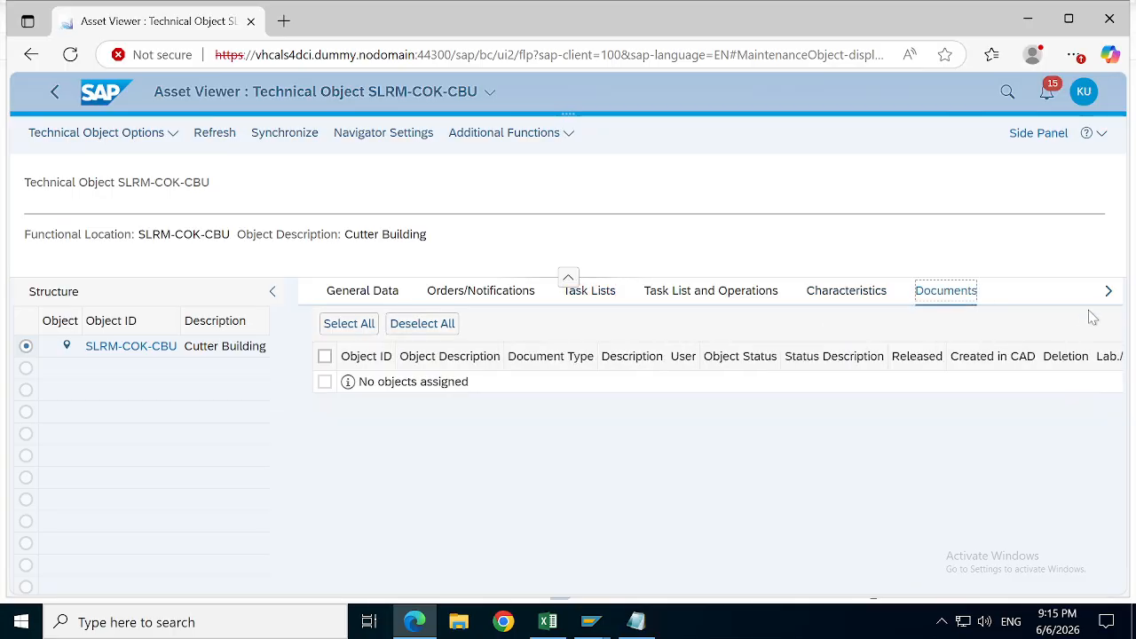
pyautogui.click(1108, 291)
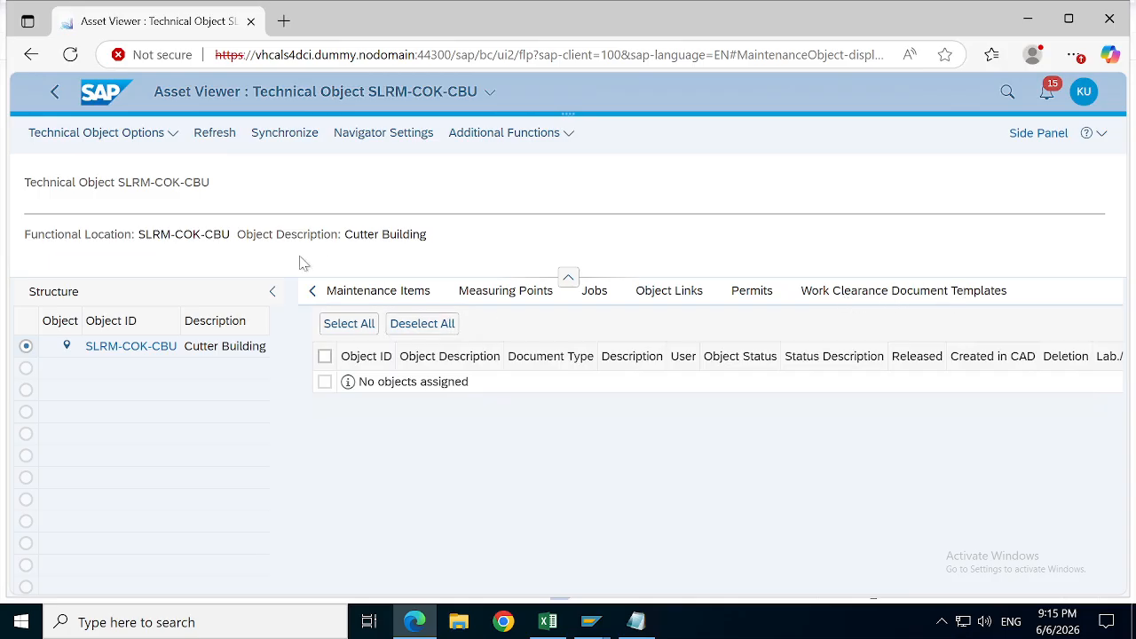
# Step: Examine the context options offered for SLRM-COK-CBU in the structure, including the help and customizing entries, and return to the first data categories
pyautogui.rightClick(103, 353)
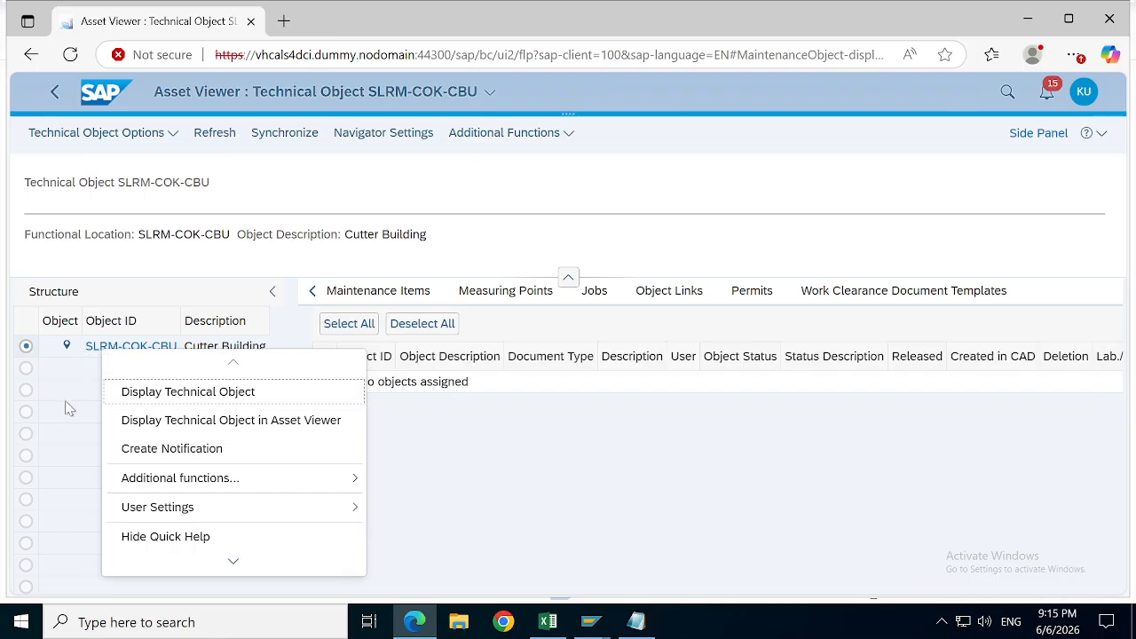
pyautogui.click(78, 419)
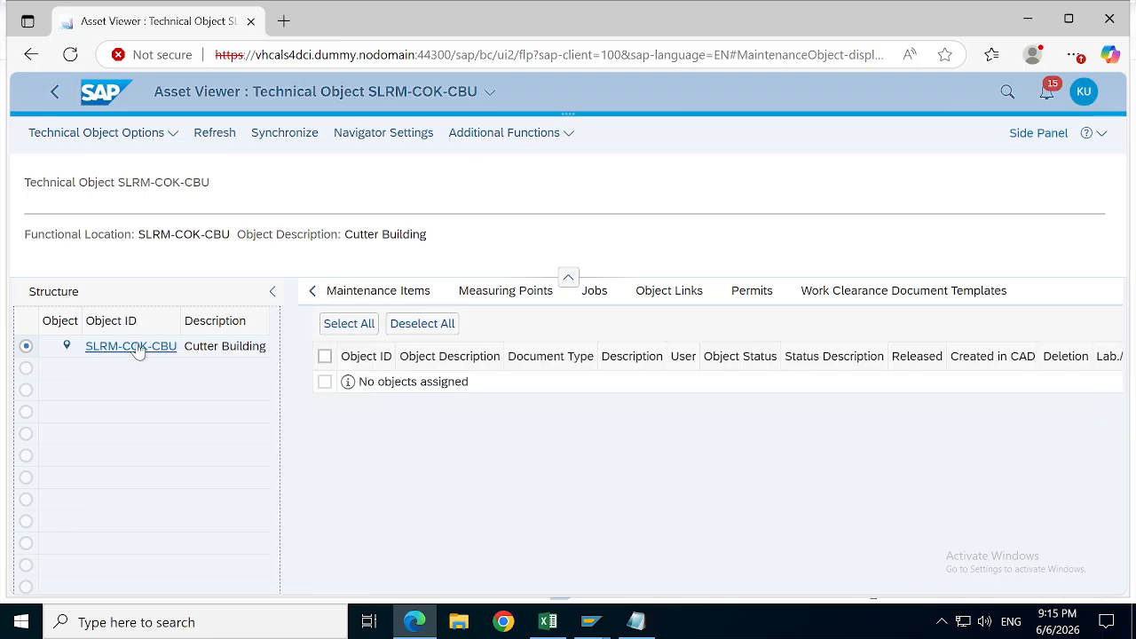
pyautogui.rightClick(138, 347)
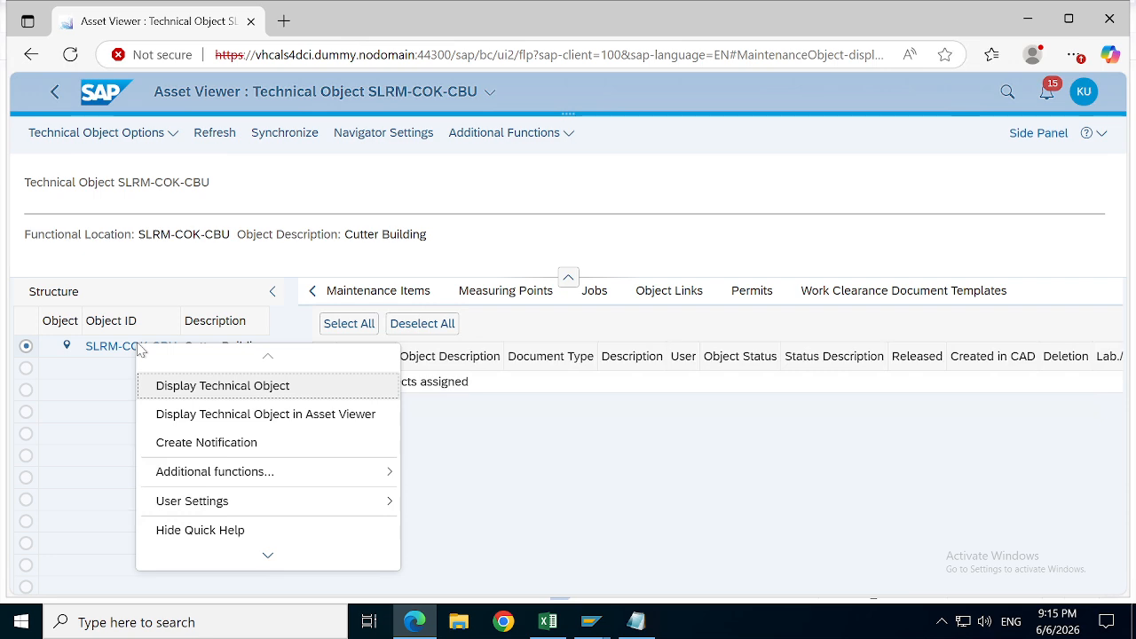
pyautogui.moveTo(298, 483)
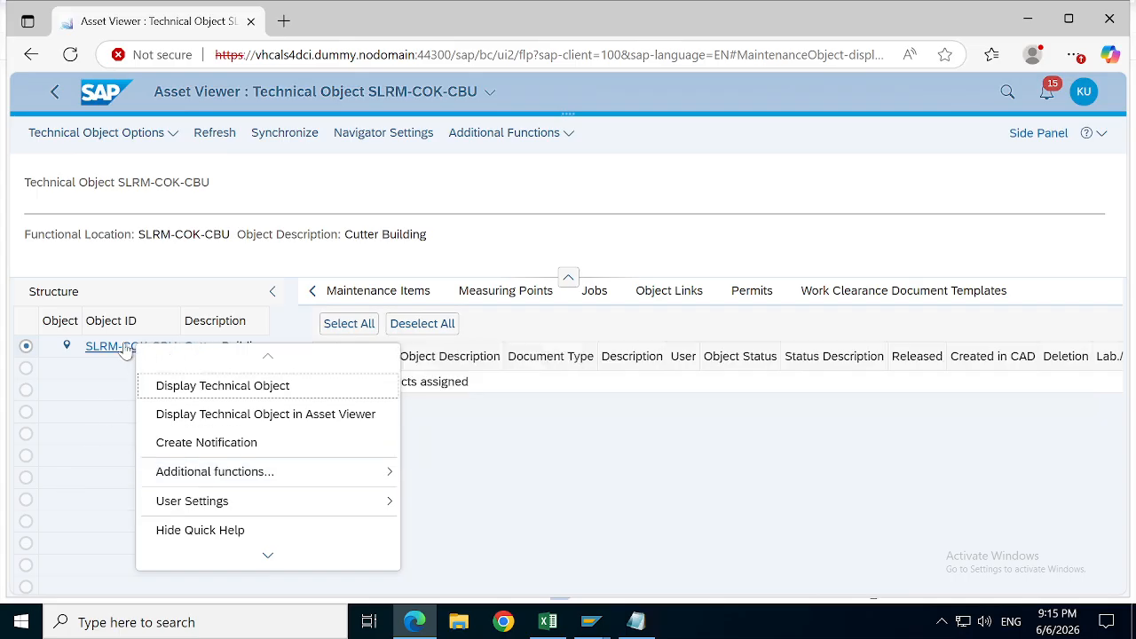
pyautogui.click(121, 431)
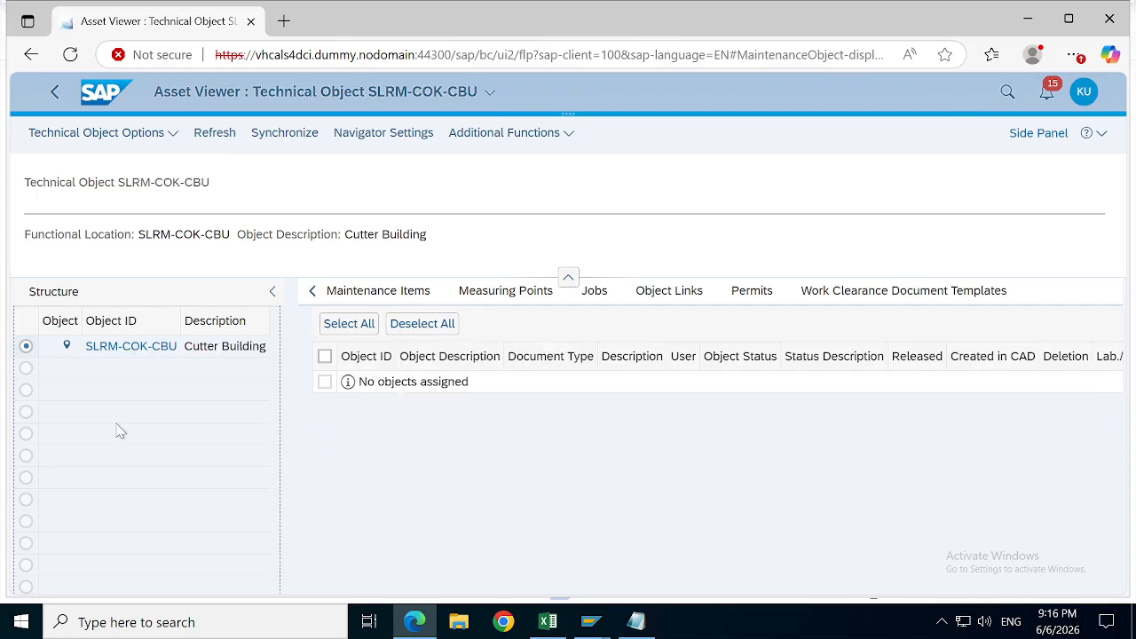
pyautogui.click(129, 349)
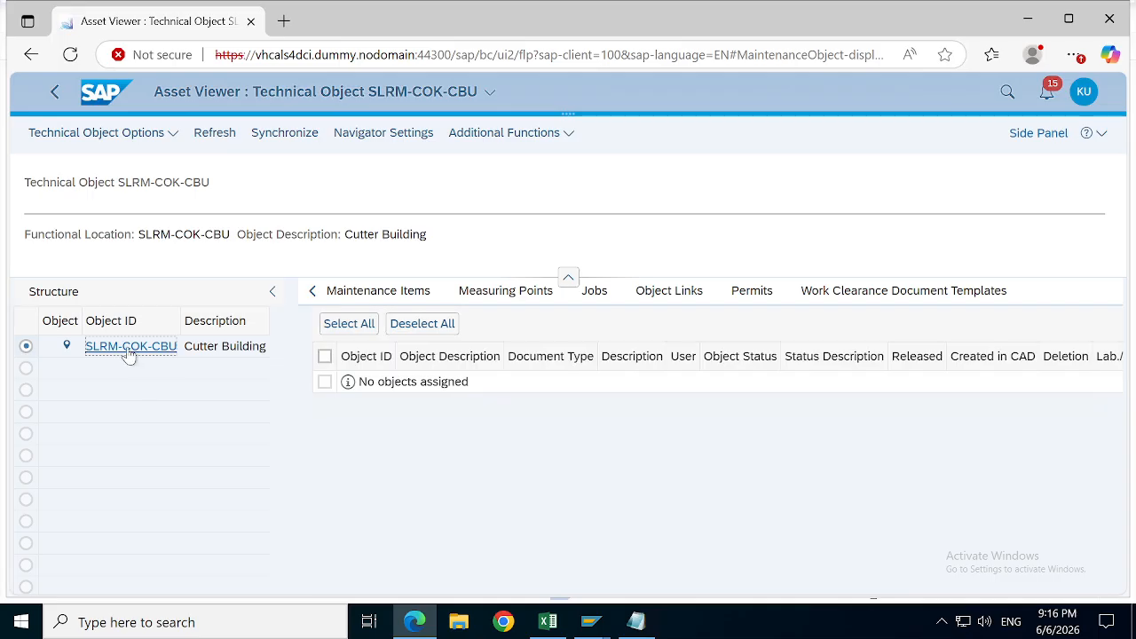
pyautogui.click(129, 351)
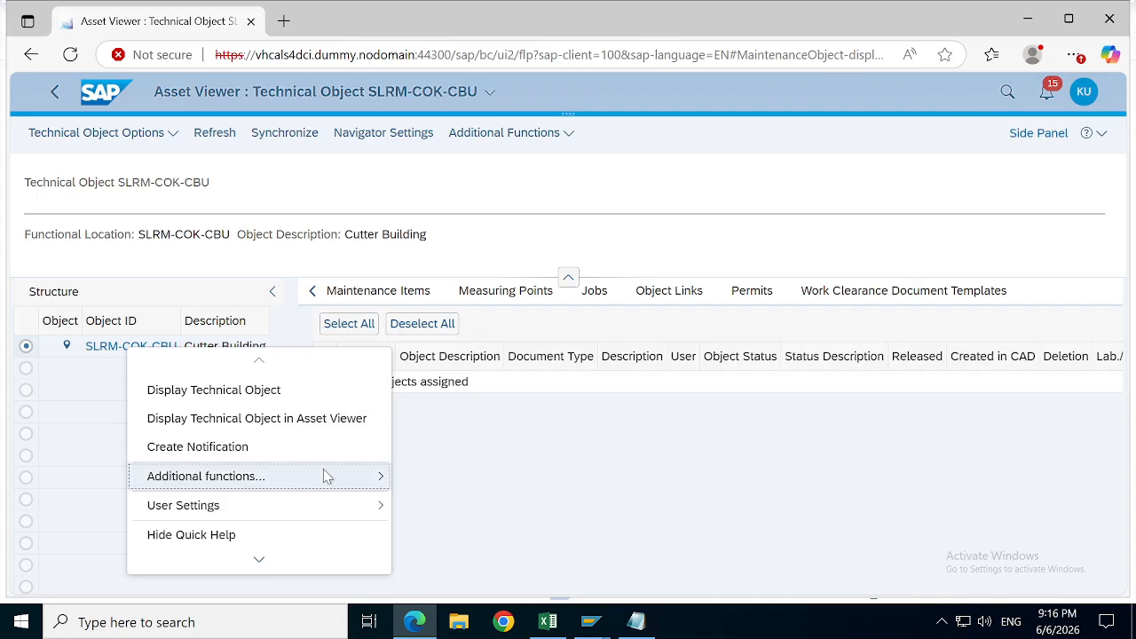
pyautogui.moveTo(249, 505)
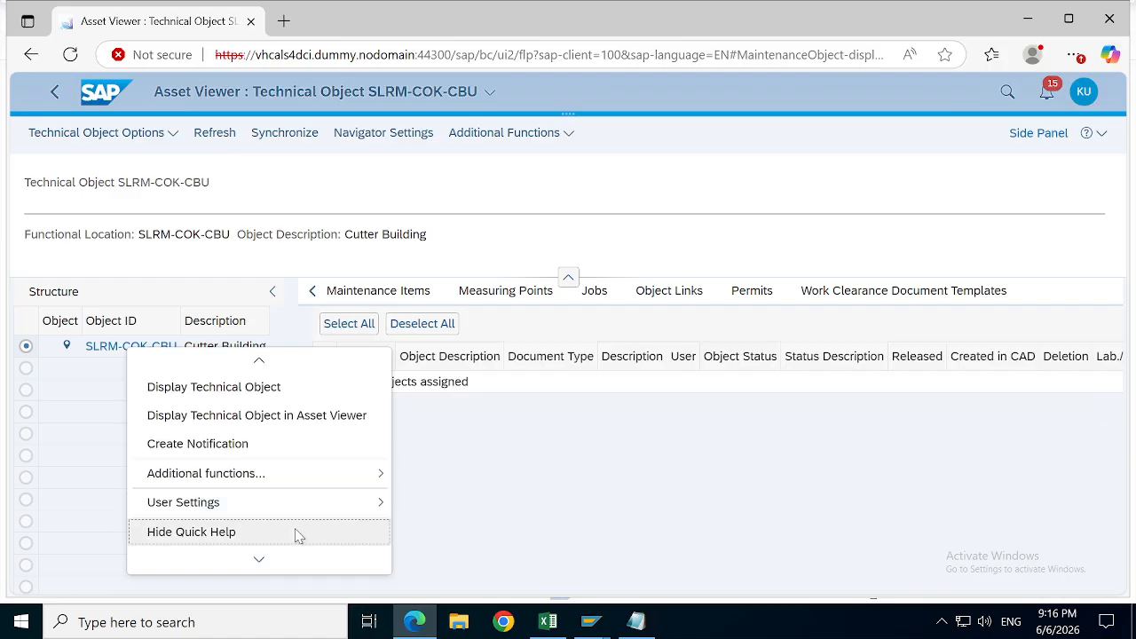
pyautogui.scroll(-1, 267, 546)
pyautogui.moveTo(250, 562)
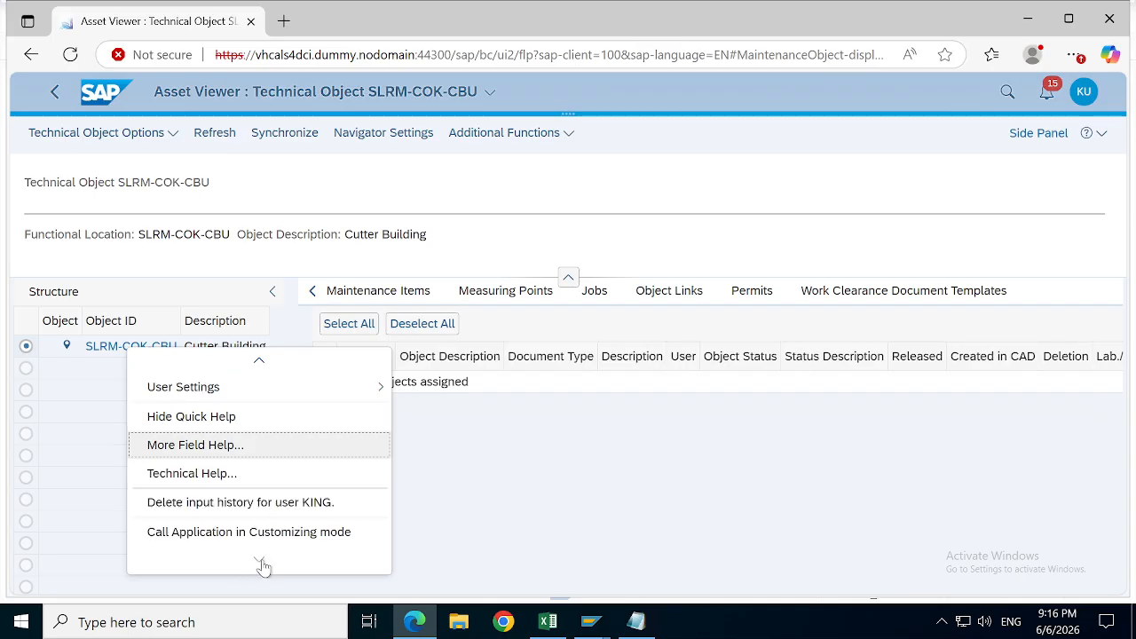
pyautogui.click(543, 484)
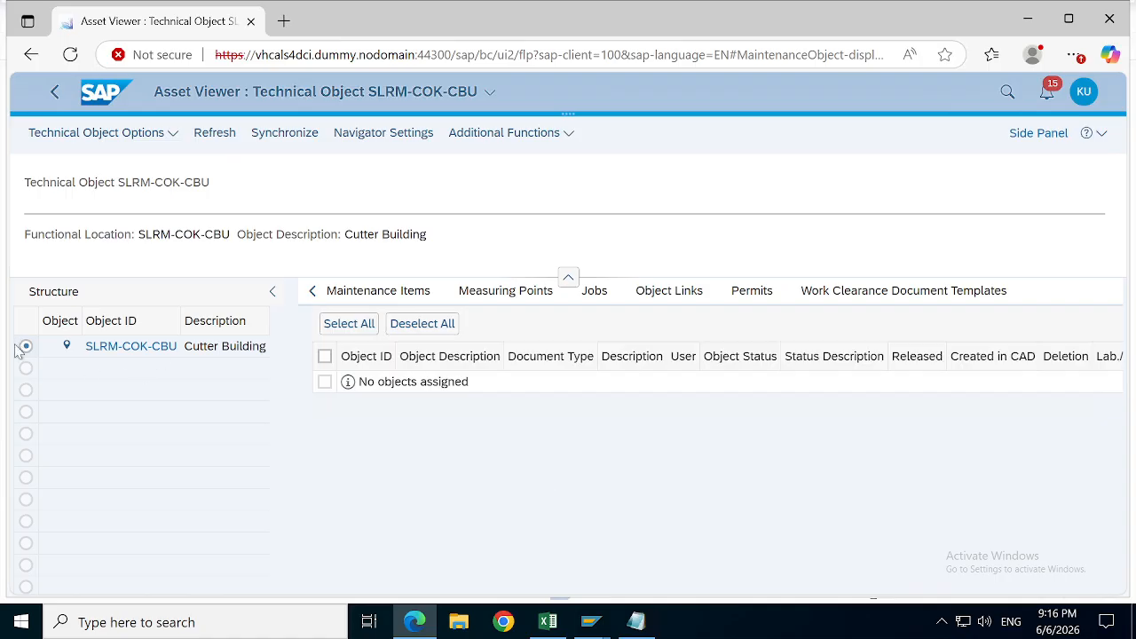
pyautogui.click(309, 293)
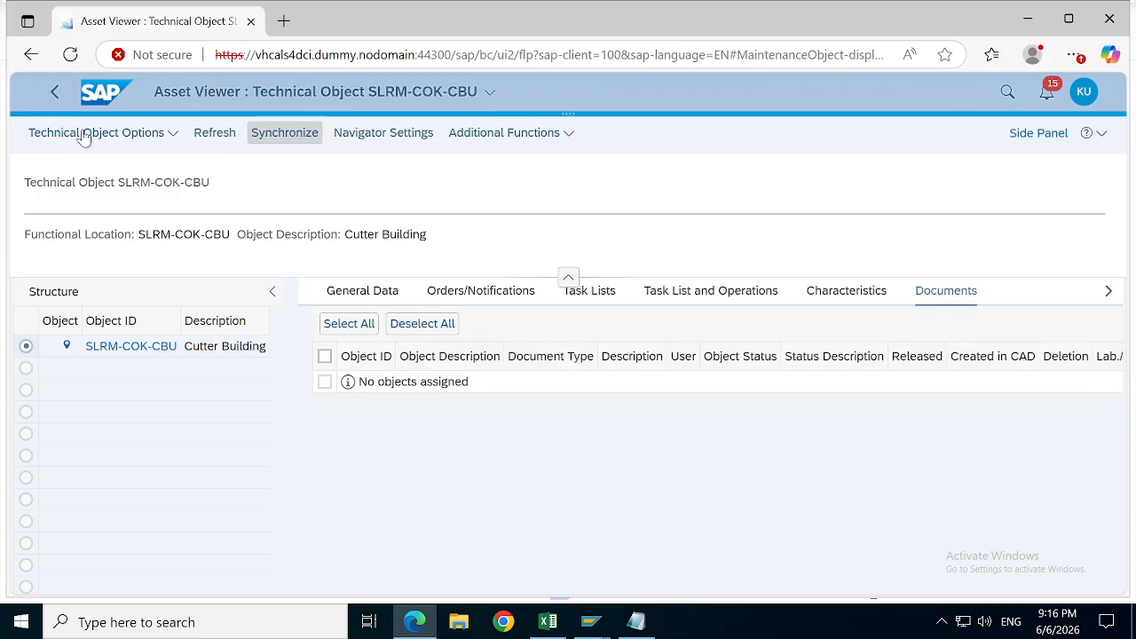
# Step: Leave Asset Viewer for the Fiori home page and open App Finder from the user options
pyautogui.click(102, 94)
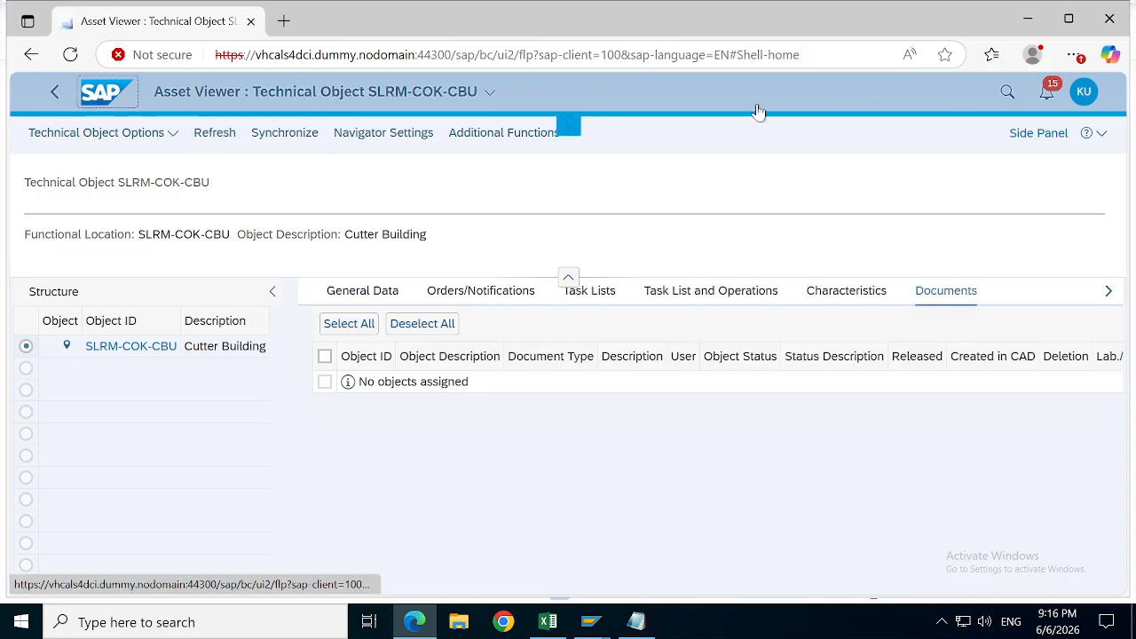
pyautogui.click(1005, 94)
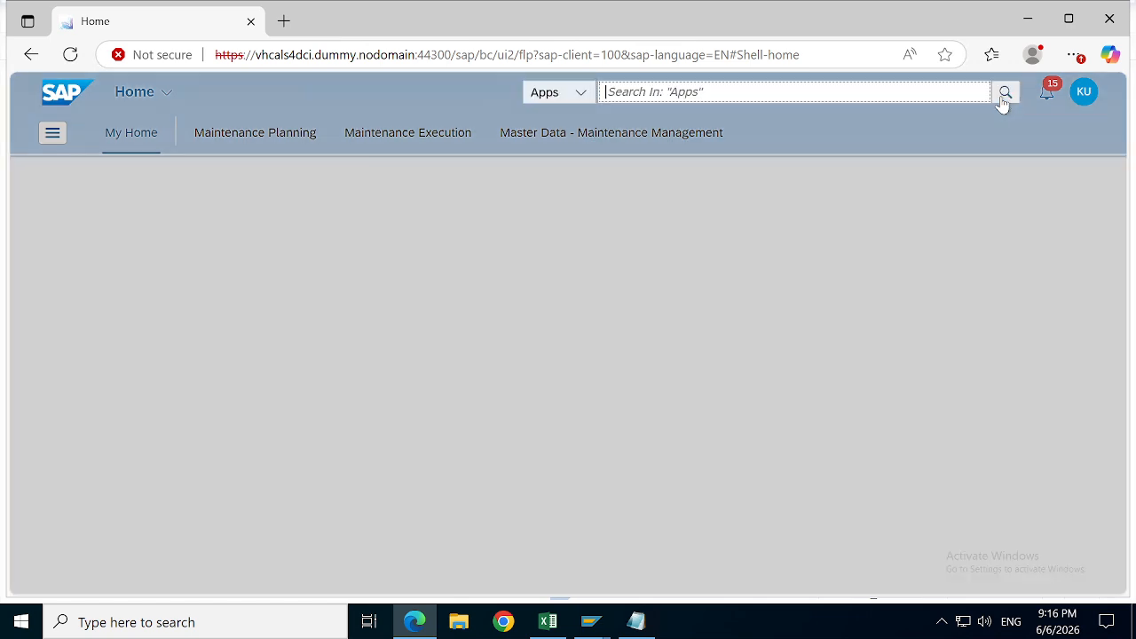
pyautogui.click(1084, 92)
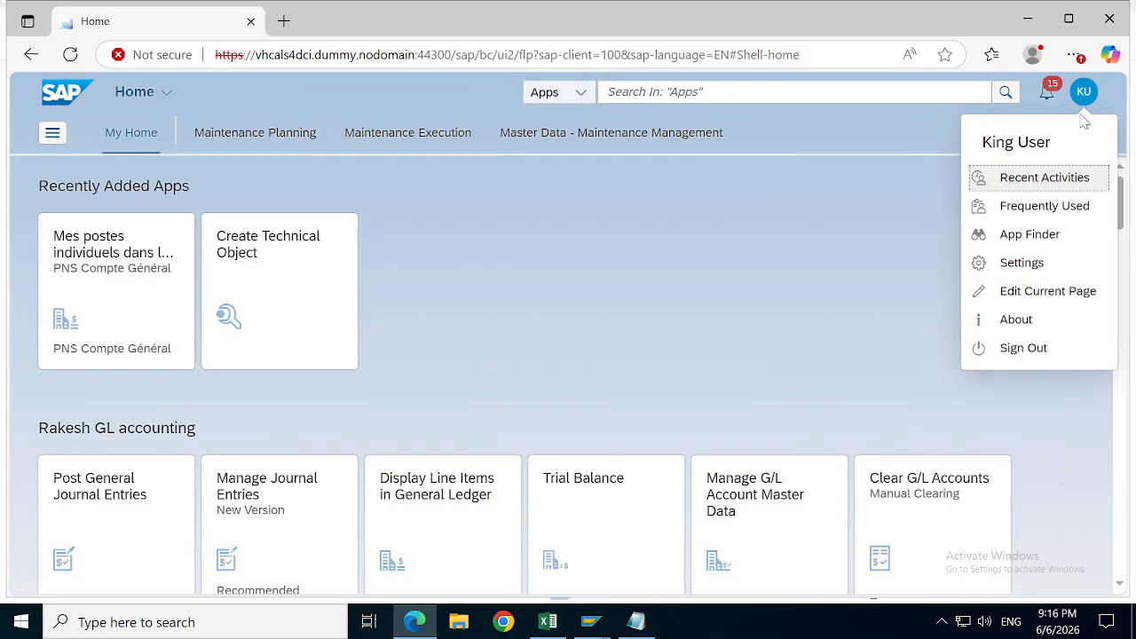
pyautogui.click(1013, 238)
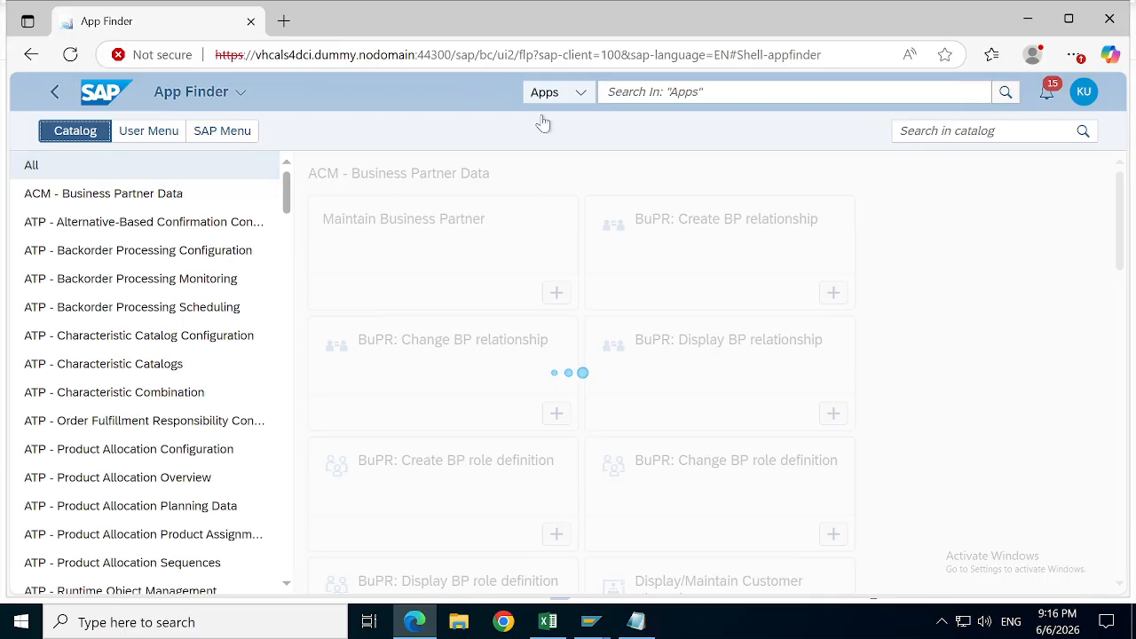
# Step: Search the apps for asset viewer
pyautogui.click(682, 99)
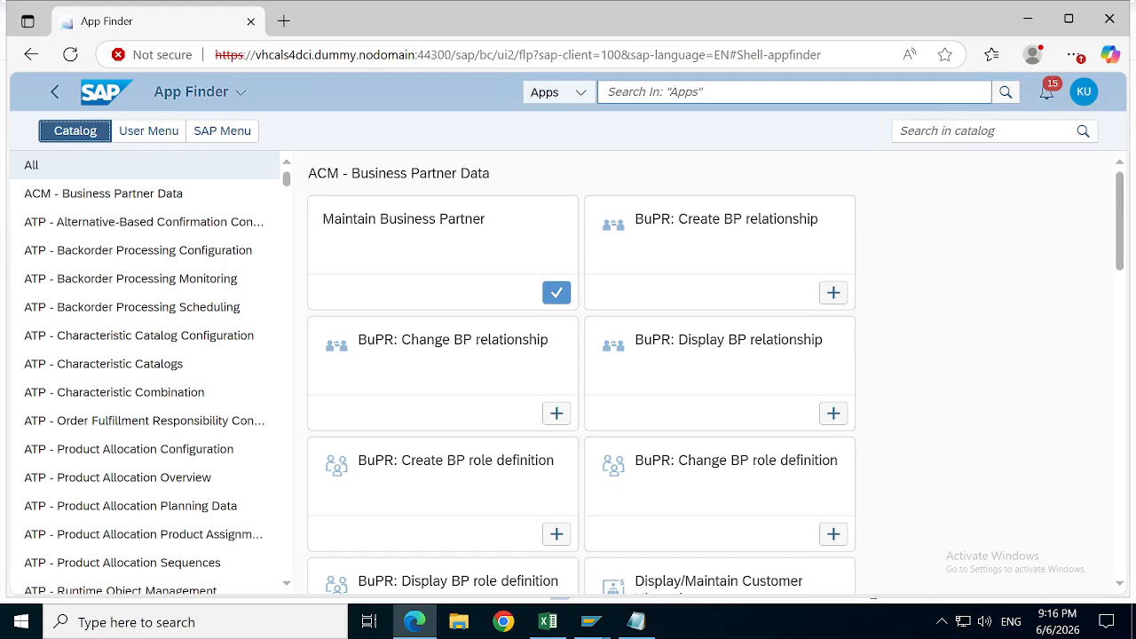
pyautogui.write('asset viewer')
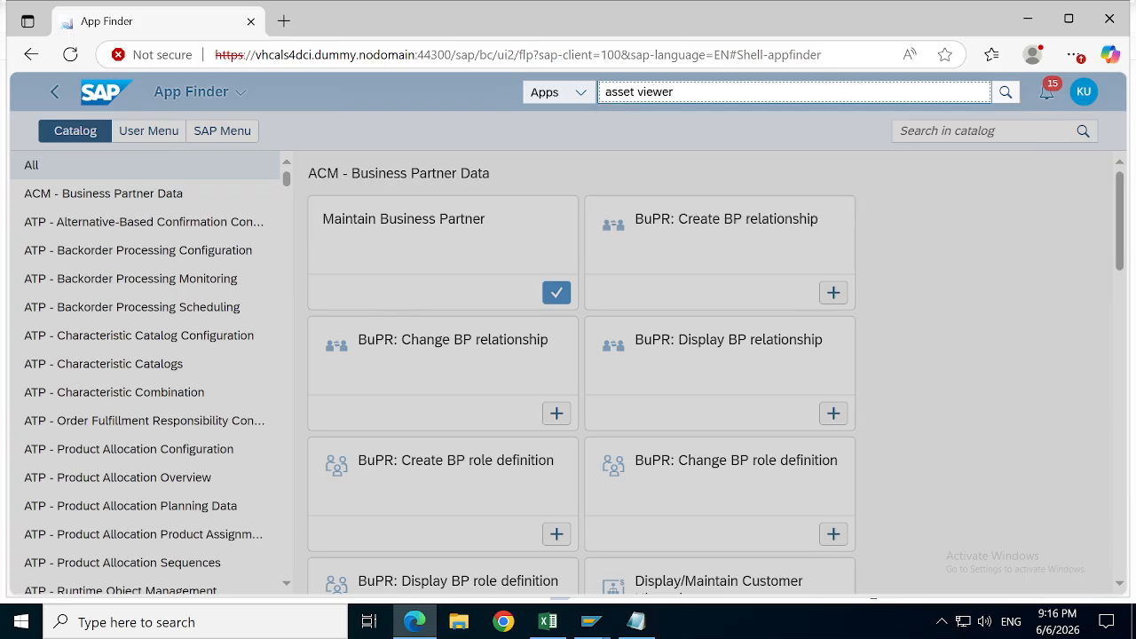
pyautogui.press('Return')
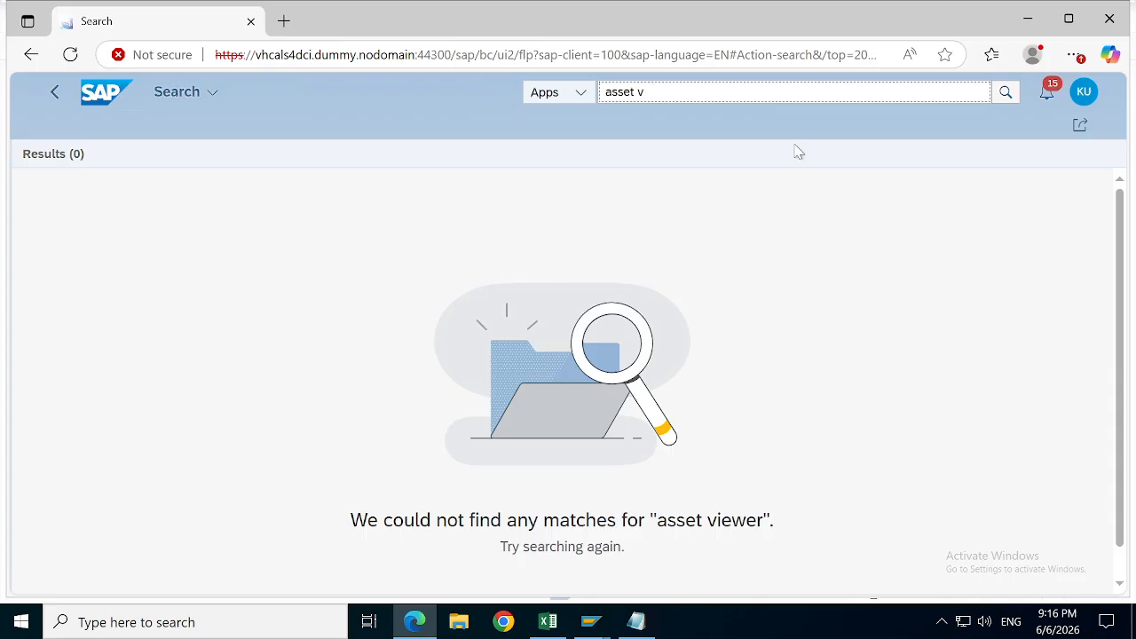
# Step: Clear the search term to search across all apps, and go back to the App Finder catalog
pyautogui.press('BackSpace')
pyautogui.press('BackSpace')
pyautogui.press('BackSpace')
pyautogui.press('BackSpace')
pyautogui.press('BackSpace')
pyautogui.press('BackSpace')
pyautogui.press('BackSpace')
pyautogui.press('Return')
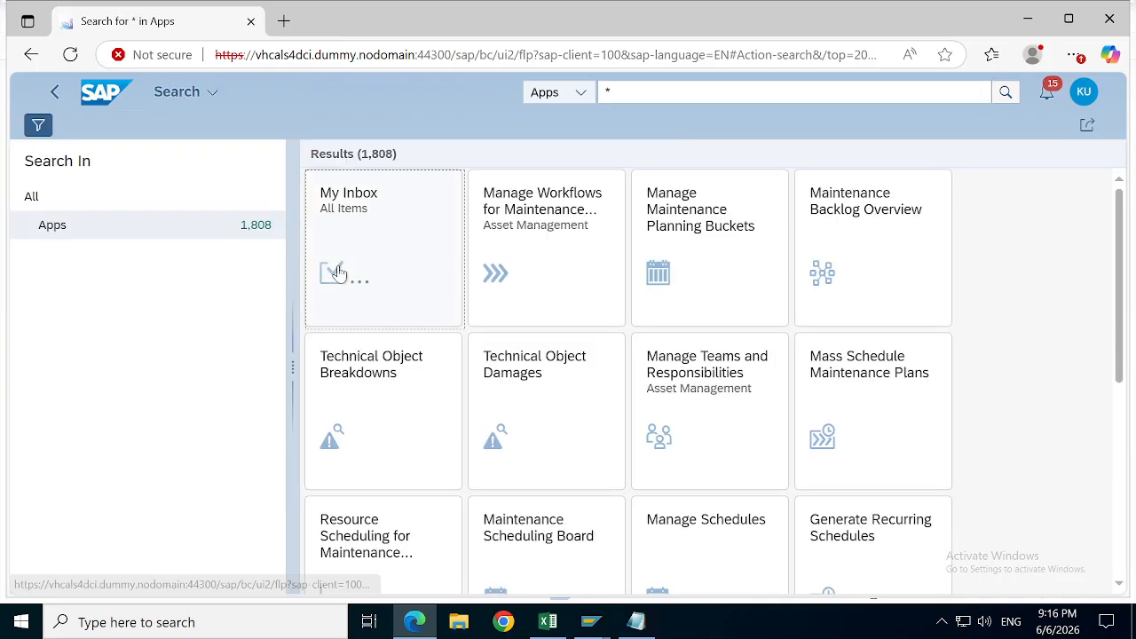
pyautogui.click(54, 91)
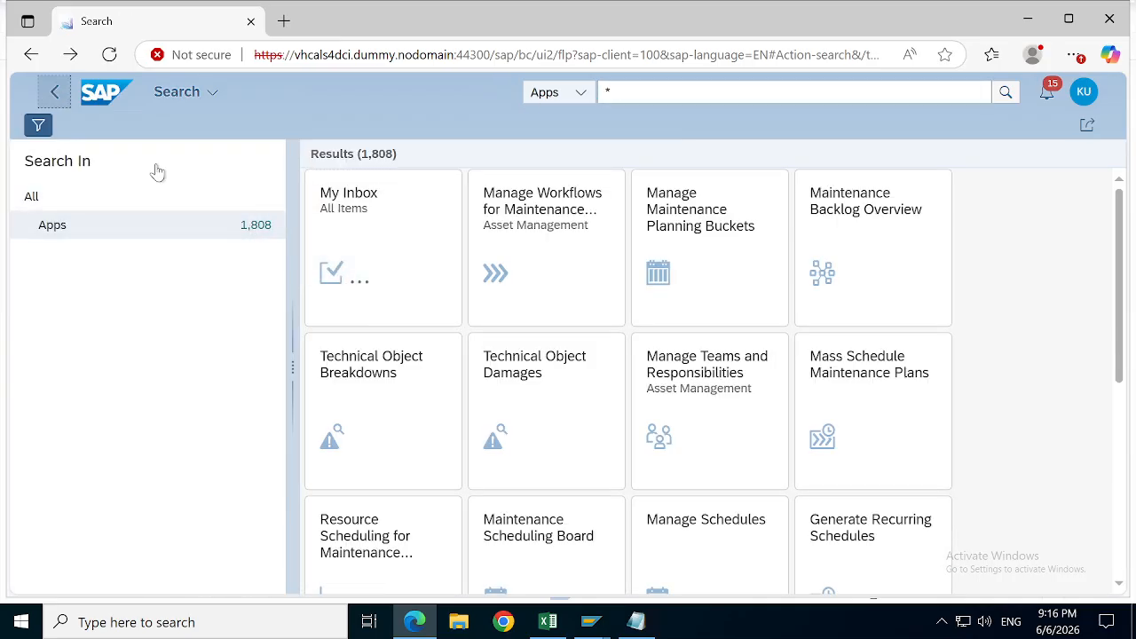
pyautogui.click(51, 91)
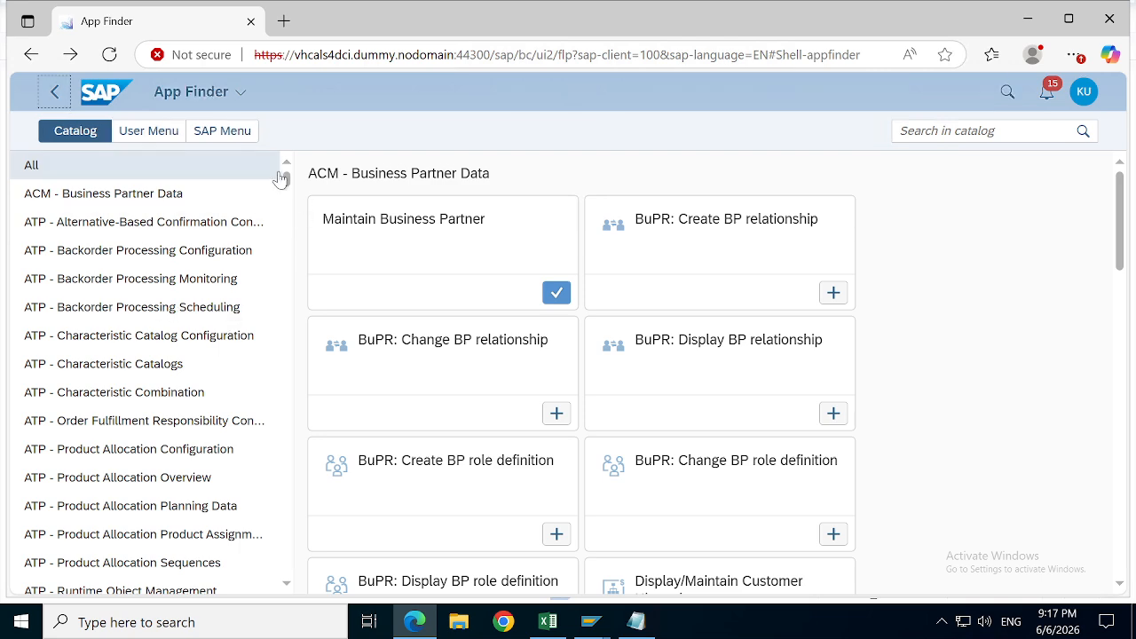
# Step: Open the EAM - Technical Object catalog in App Finder and examine the apps it contains
pyautogui.scroll(-1, 291, 221)
pyautogui.scroll(-15, 288, 301)
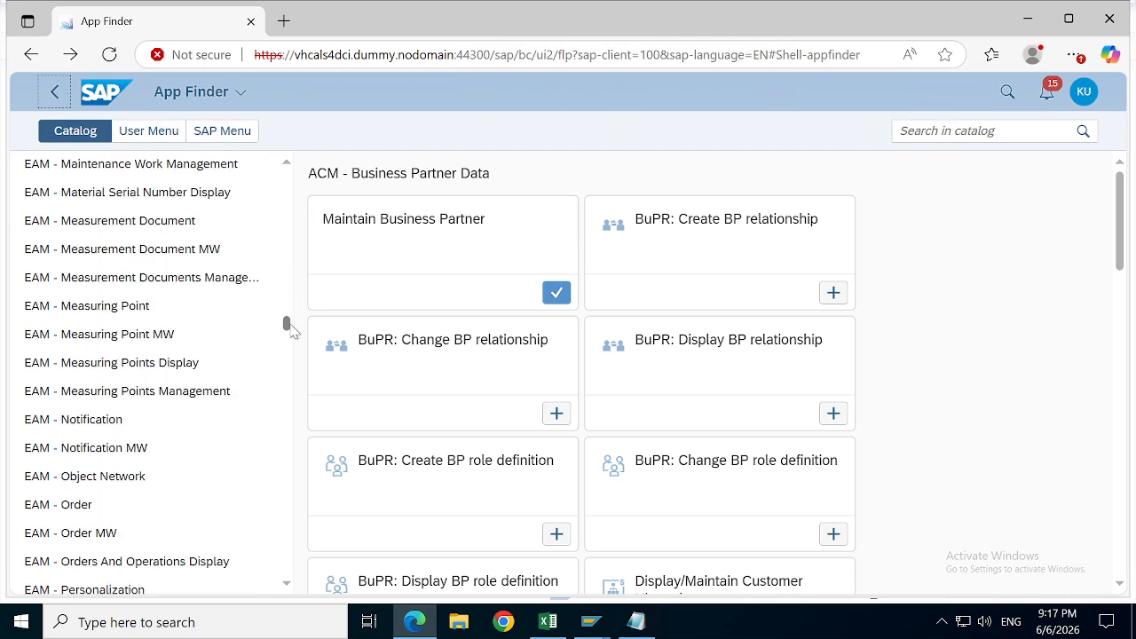
pyautogui.scroll(-10, 288, 324)
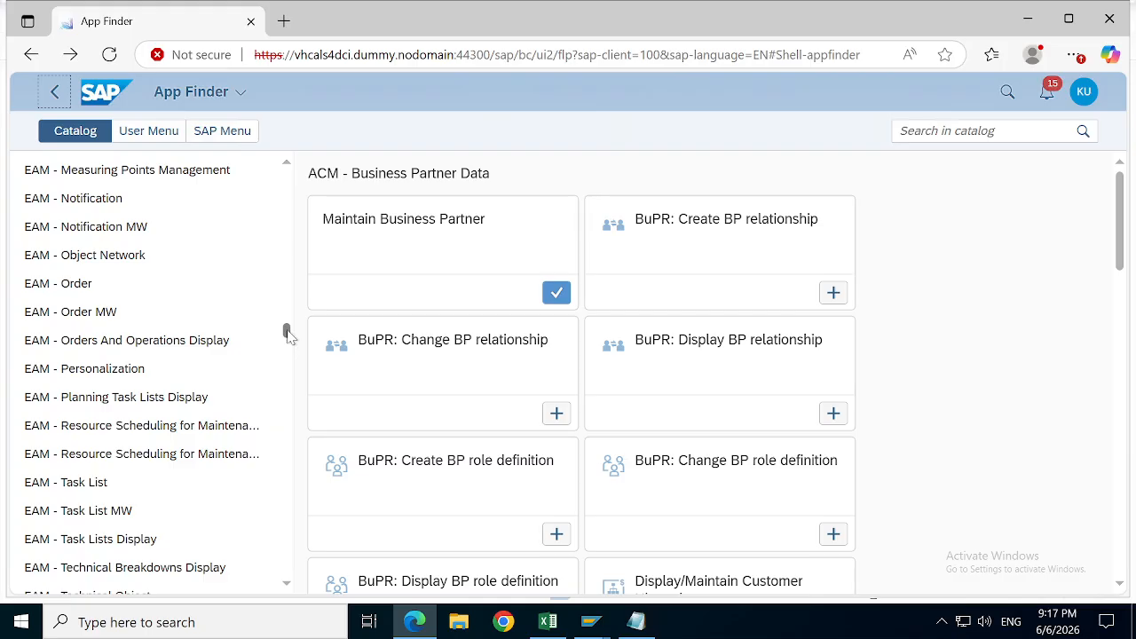
pyautogui.moveTo(289, 333); pyautogui.dragTo(289, 340)
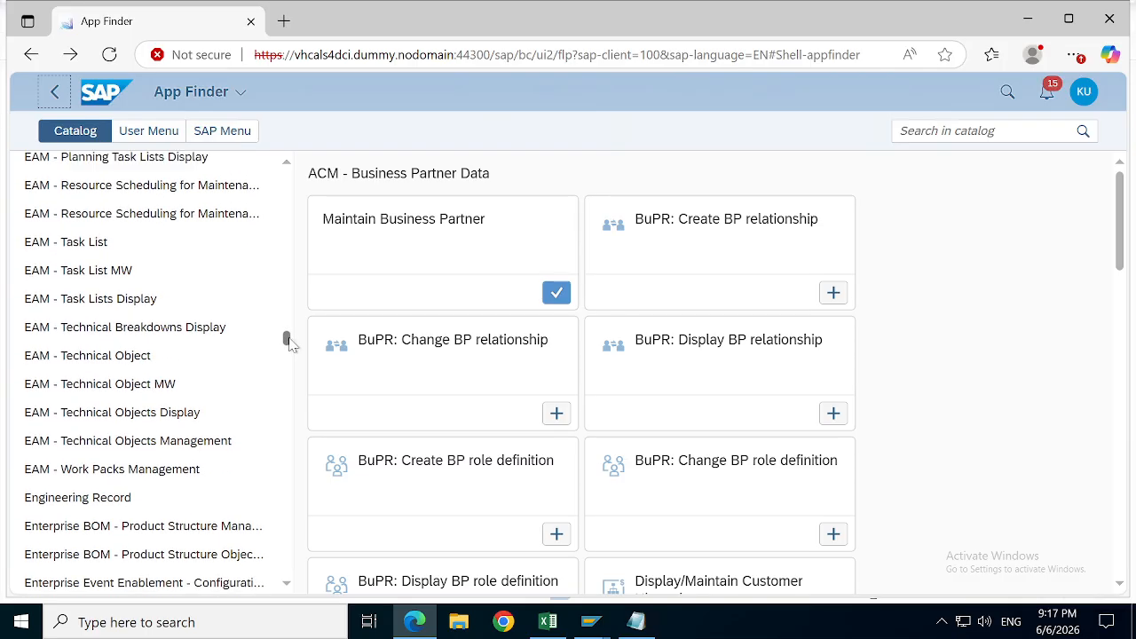
pyautogui.scroll(1, 290, 339)
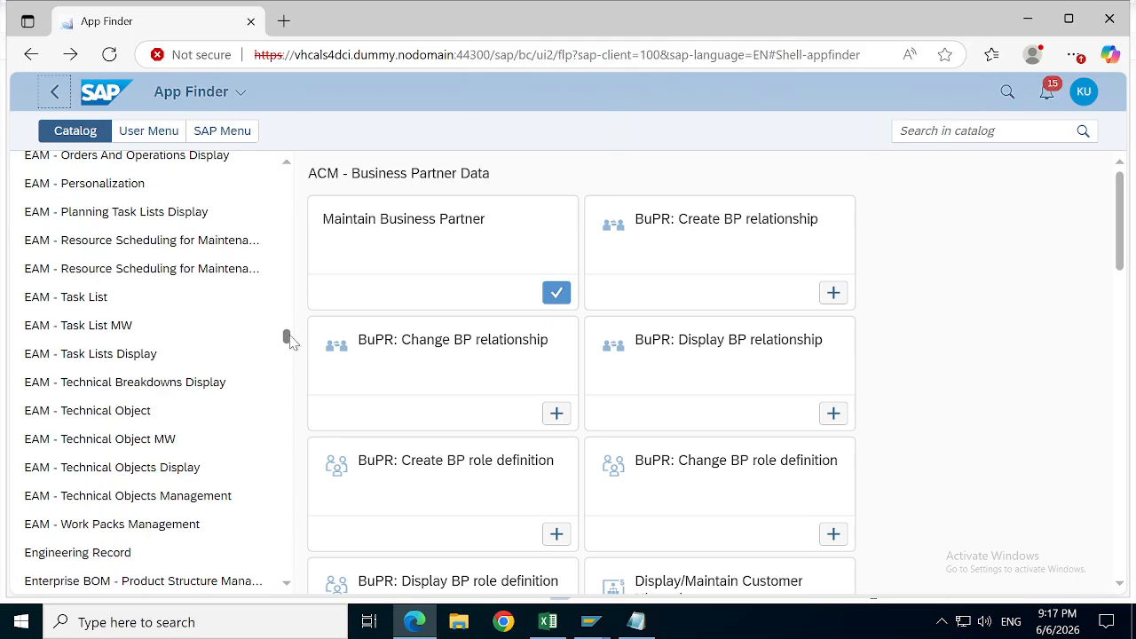
pyautogui.moveTo(291, 340); pyautogui.dragTo(291, 336)
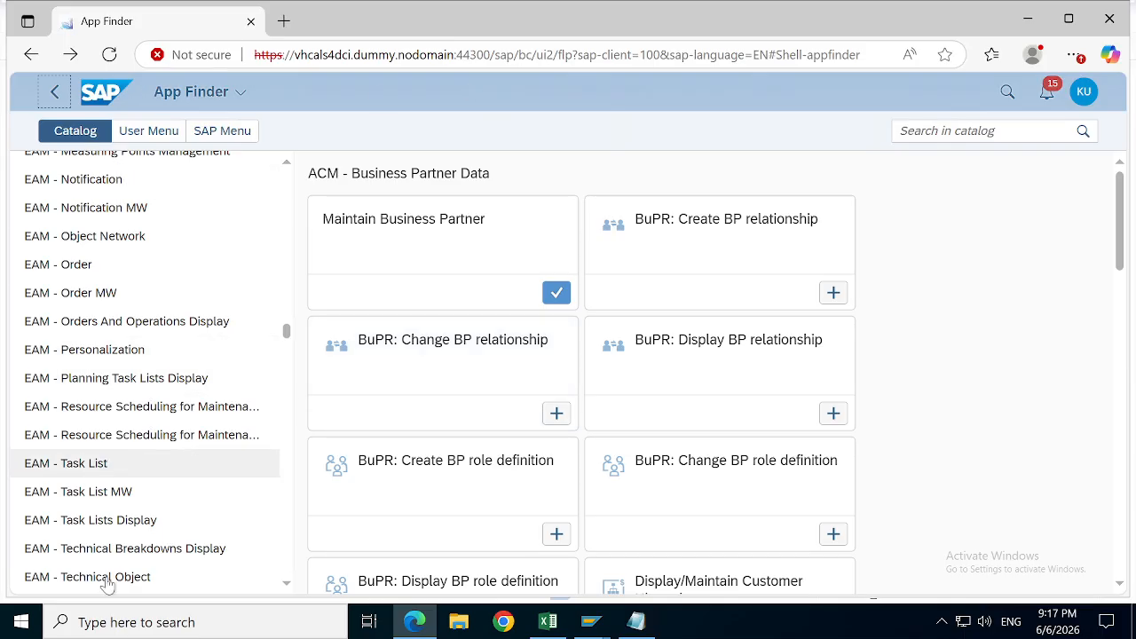
pyautogui.click(133, 577)
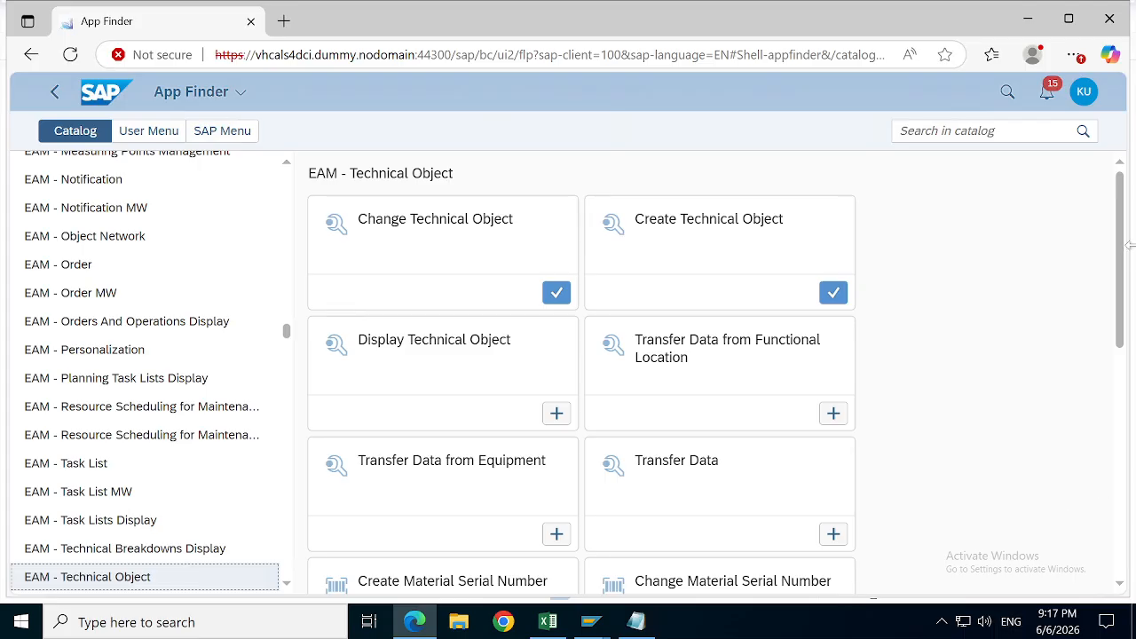
pyautogui.moveTo(1121, 281); pyautogui.dragTo(1083, 167)
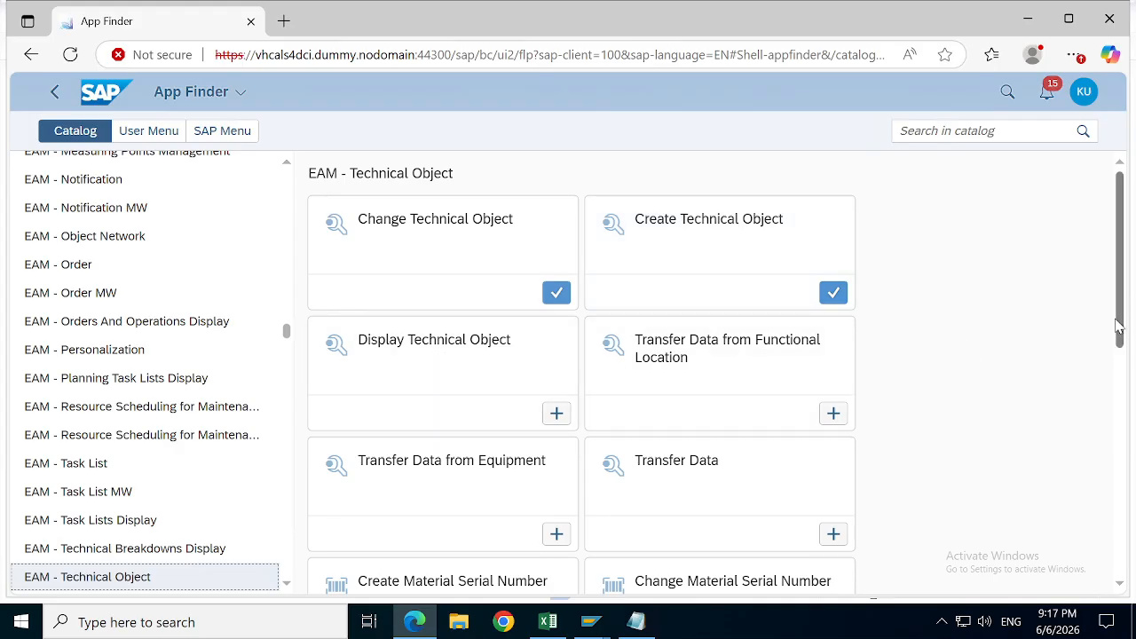
pyautogui.moveTo(1120, 325); pyautogui.dragTo(1119, 502)
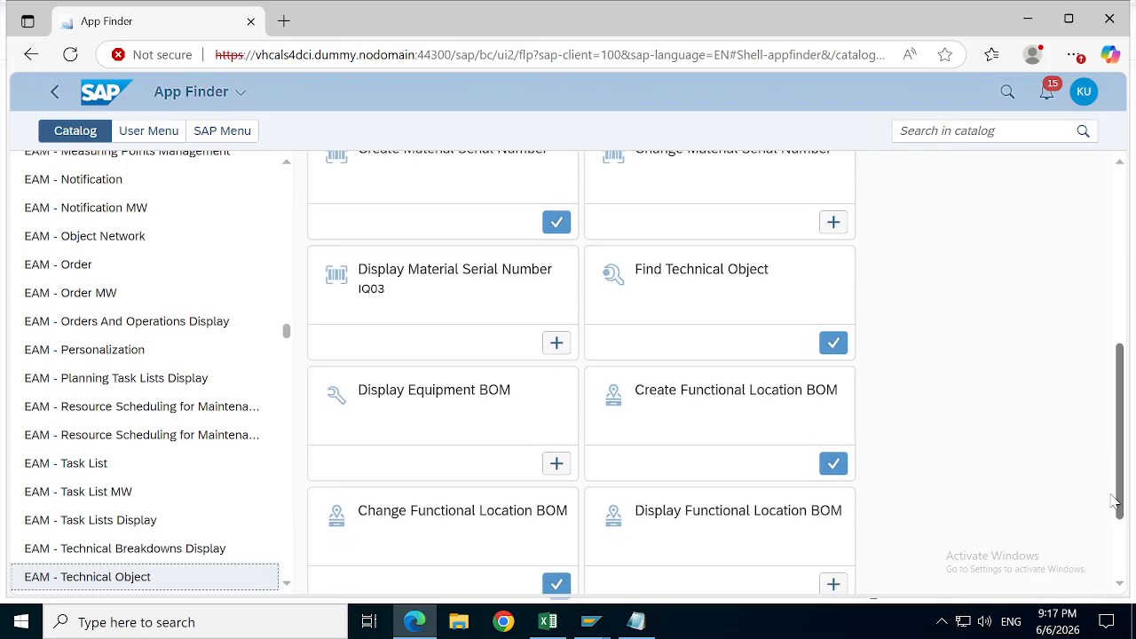
# Step: Open the Find Technical Object app and display its About information
pyautogui.click(705, 277)
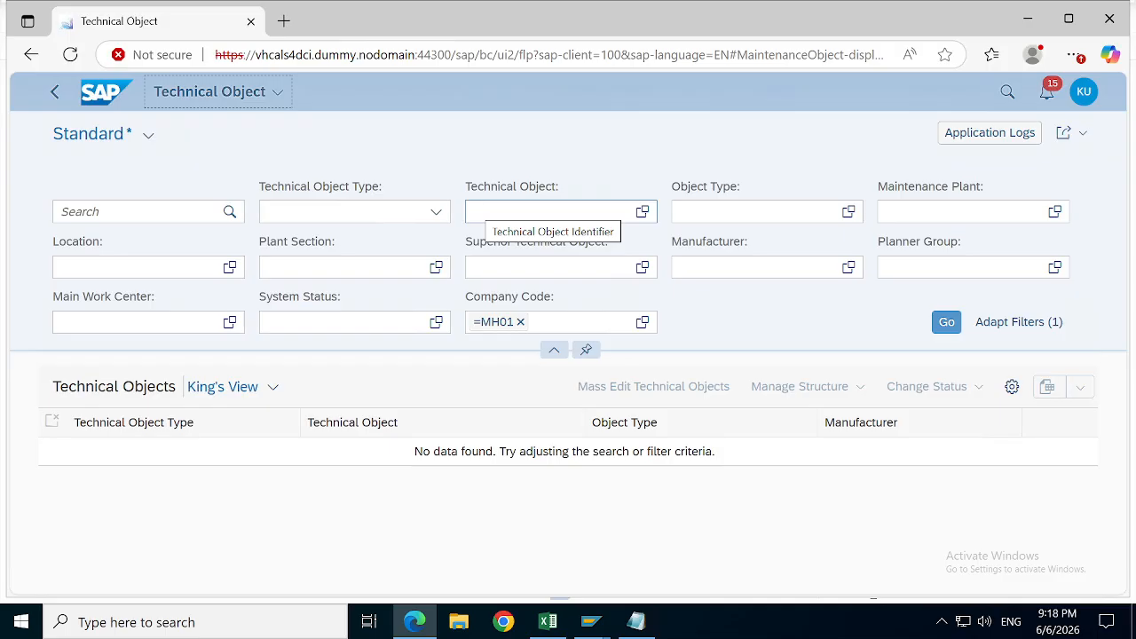
pyautogui.click(1083, 91)
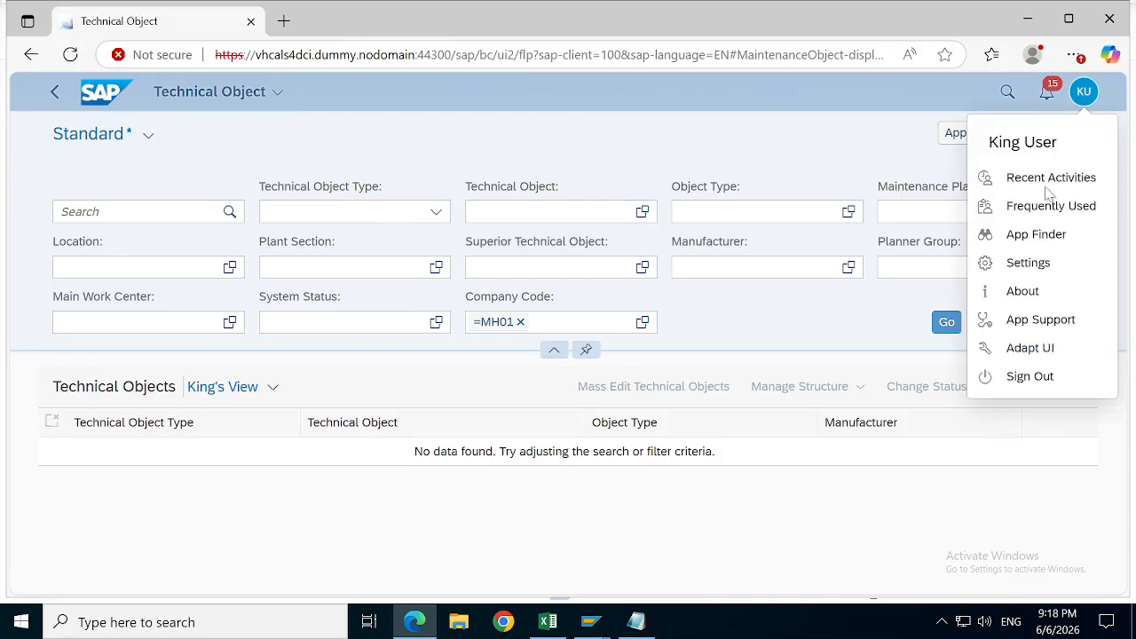
pyautogui.click(1020, 293)
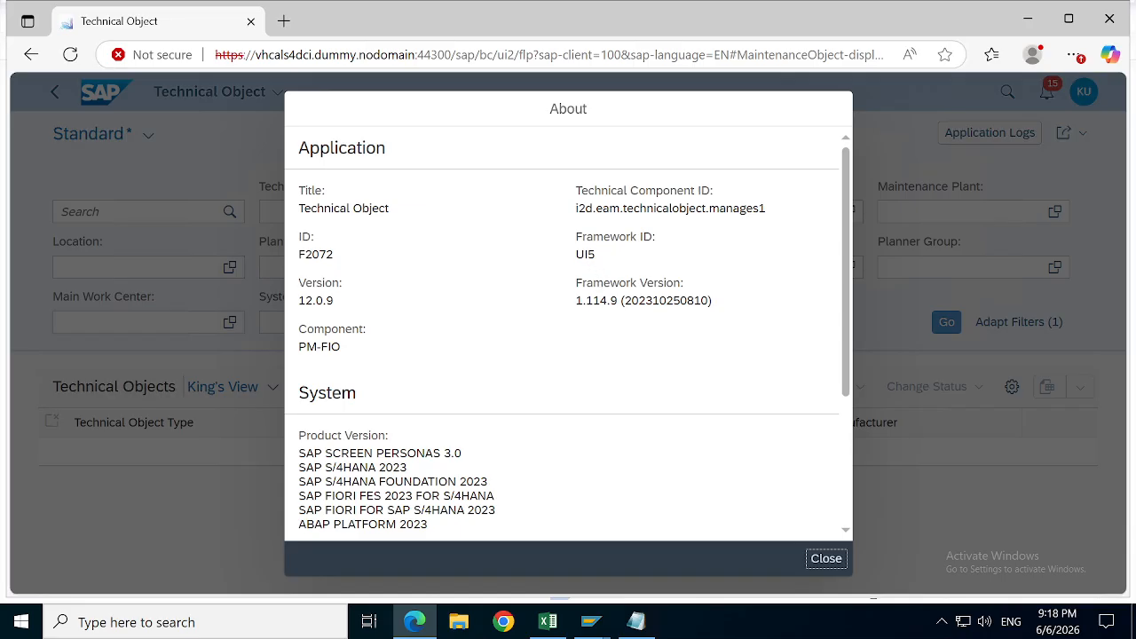
# Step: Examine the application ID in the About information, highlighting it, and close the dialog
pyautogui.moveTo(576, 255); pyautogui.dragTo(595, 255)
pyautogui.click(617, 259)
pyautogui.doubleClick(316, 255)
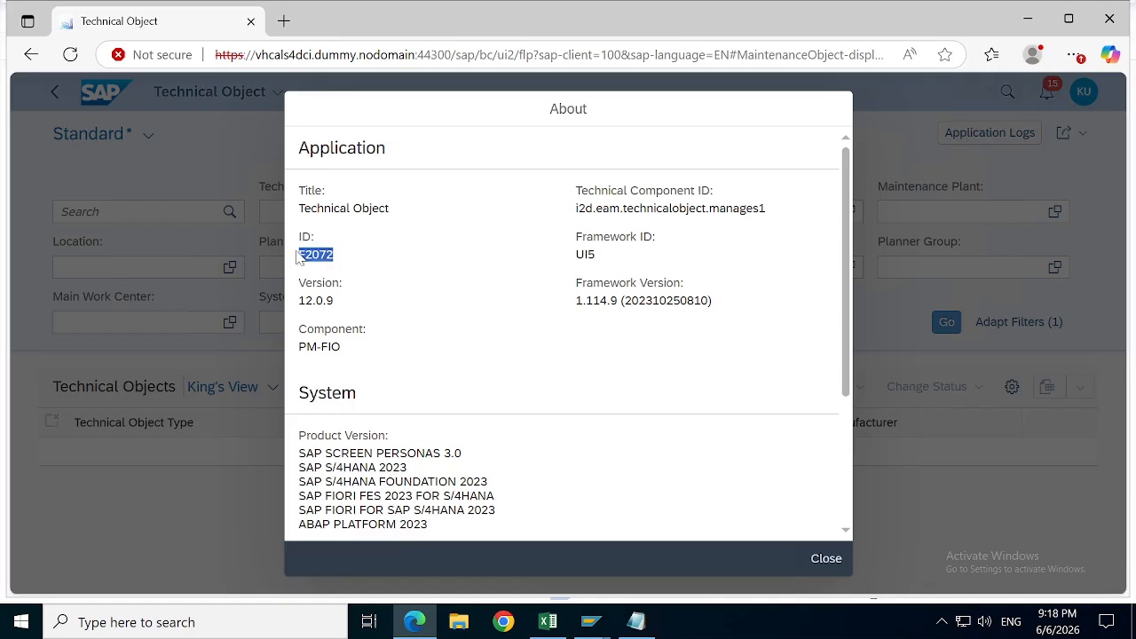
pyautogui.click(316, 255)
pyautogui.doubleClick(316, 255)
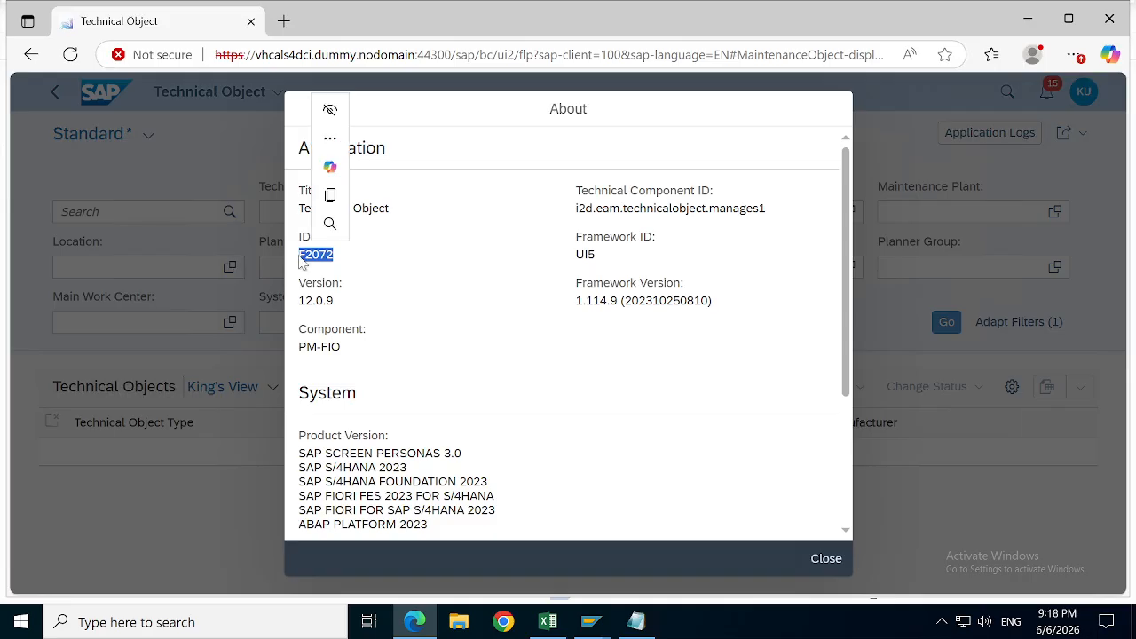
pyautogui.click(336, 274)
pyautogui.doubleClick(316, 255)
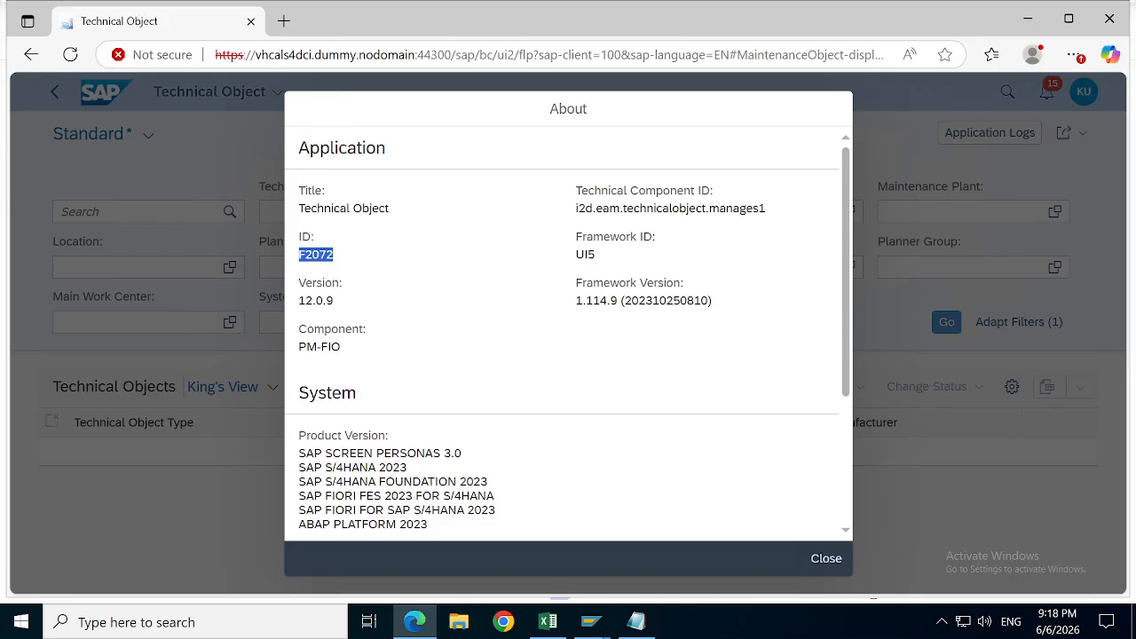
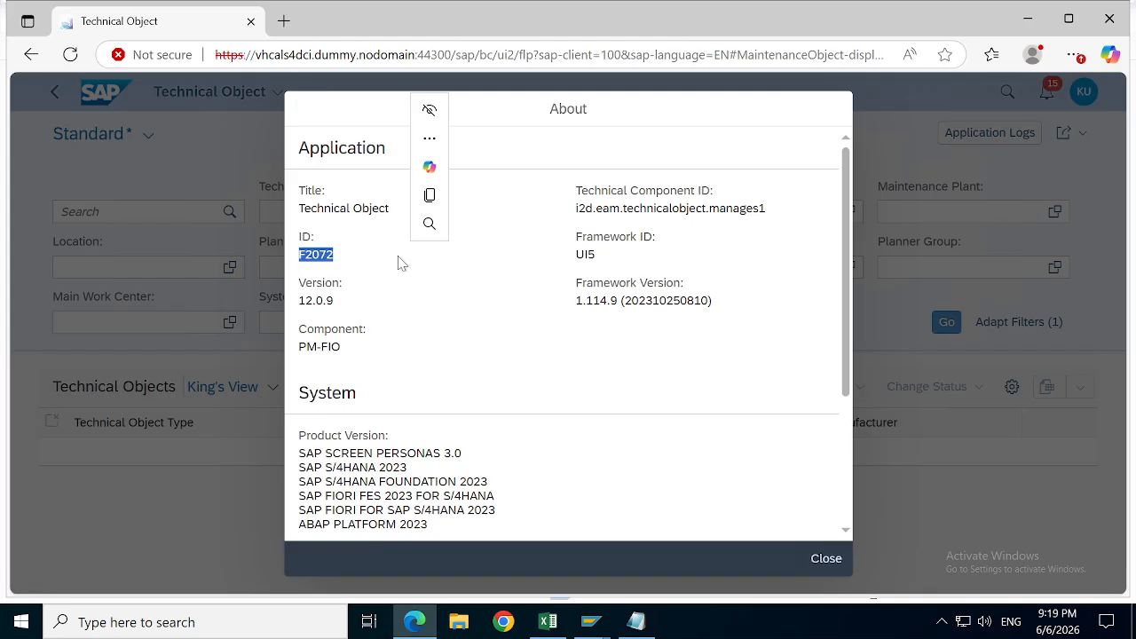
pyautogui.click(381, 299)
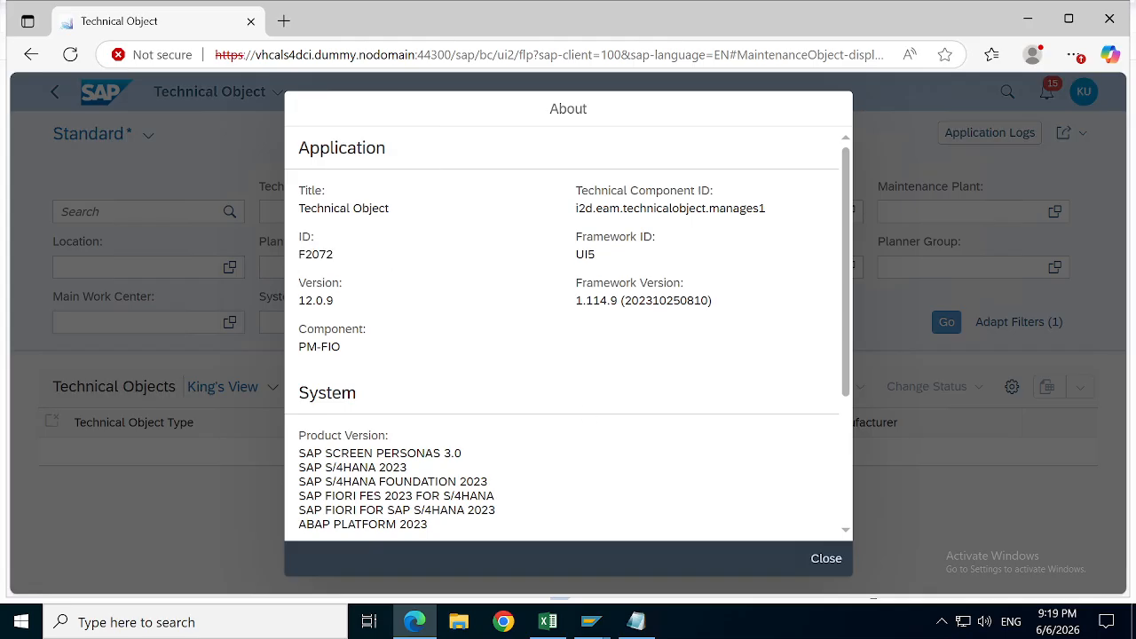
pyautogui.click(824, 559)
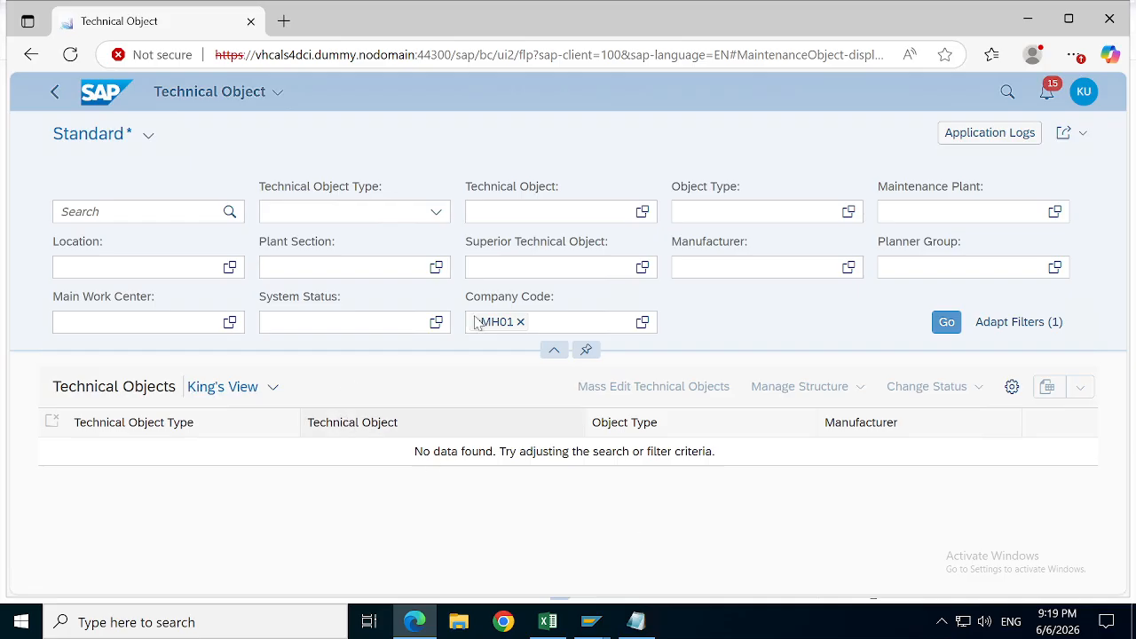
# Step: Remove the MH01 company code filter, list the technical objects of maintenance plant SLRM, and look through the list
pyautogui.click(520, 322)
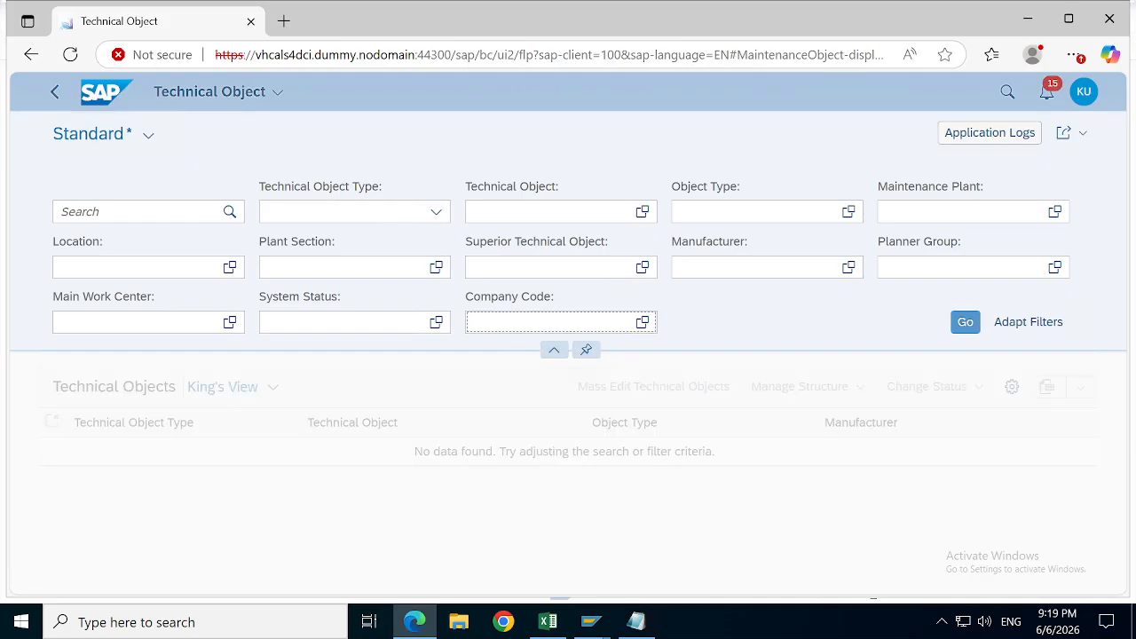
pyautogui.click(959, 212)
pyautogui.write('sl')
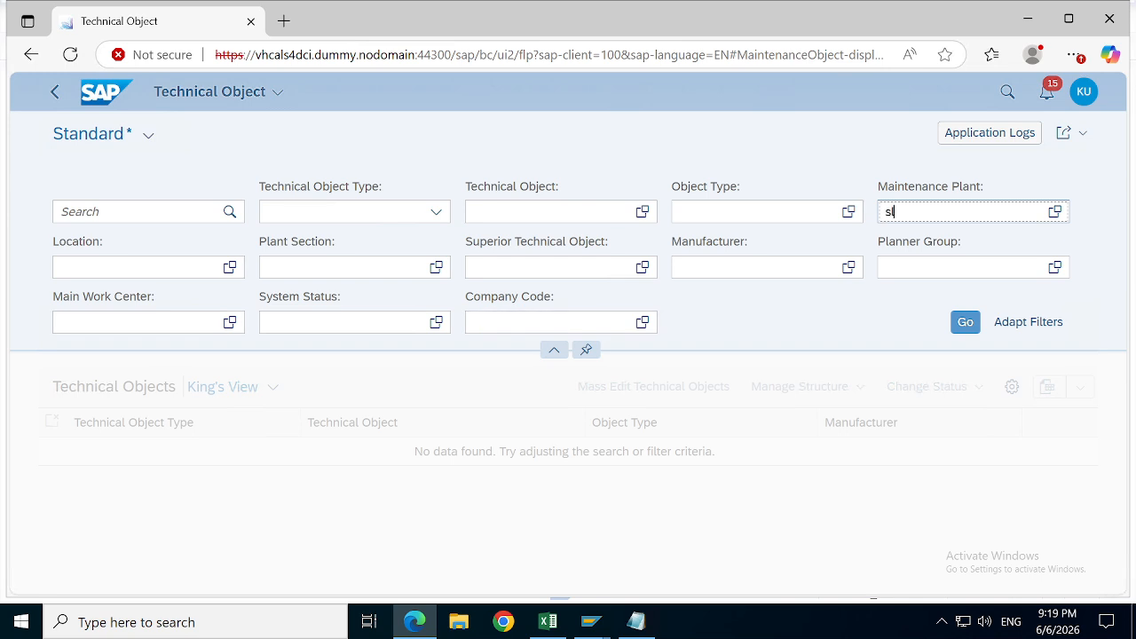
pyautogui.write('rm')
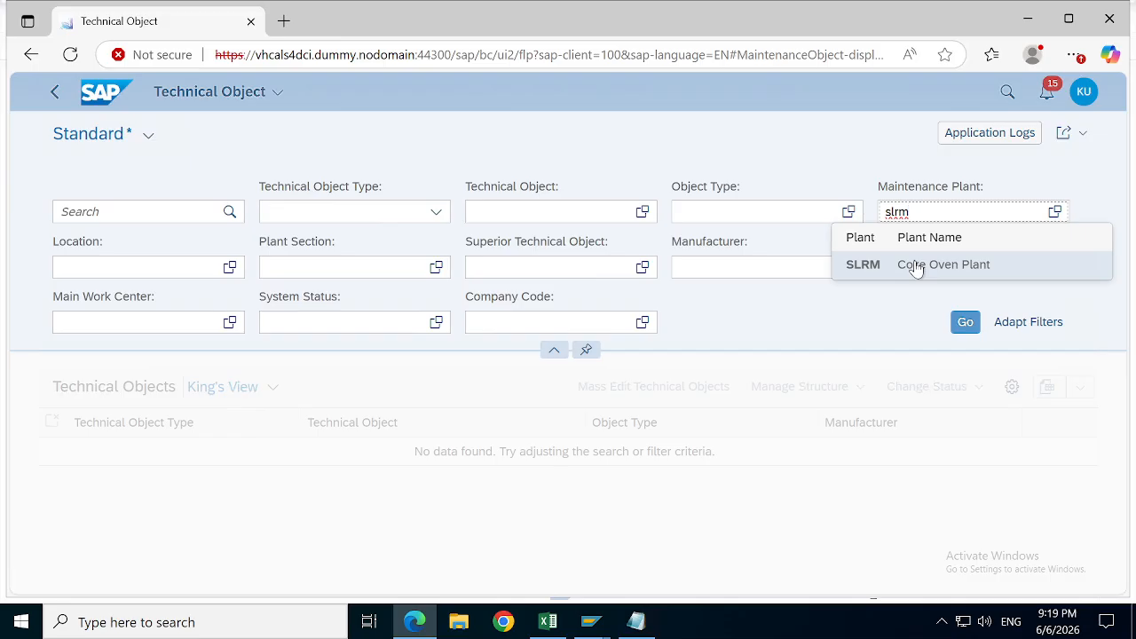
pyautogui.click(916, 266)
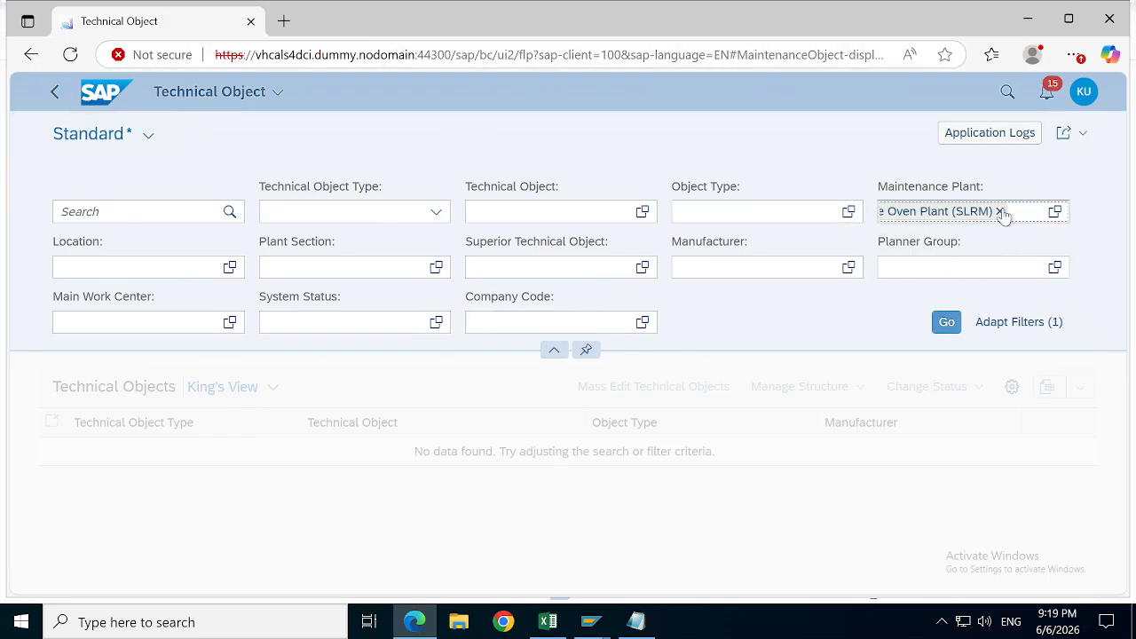
pyautogui.click(946, 323)
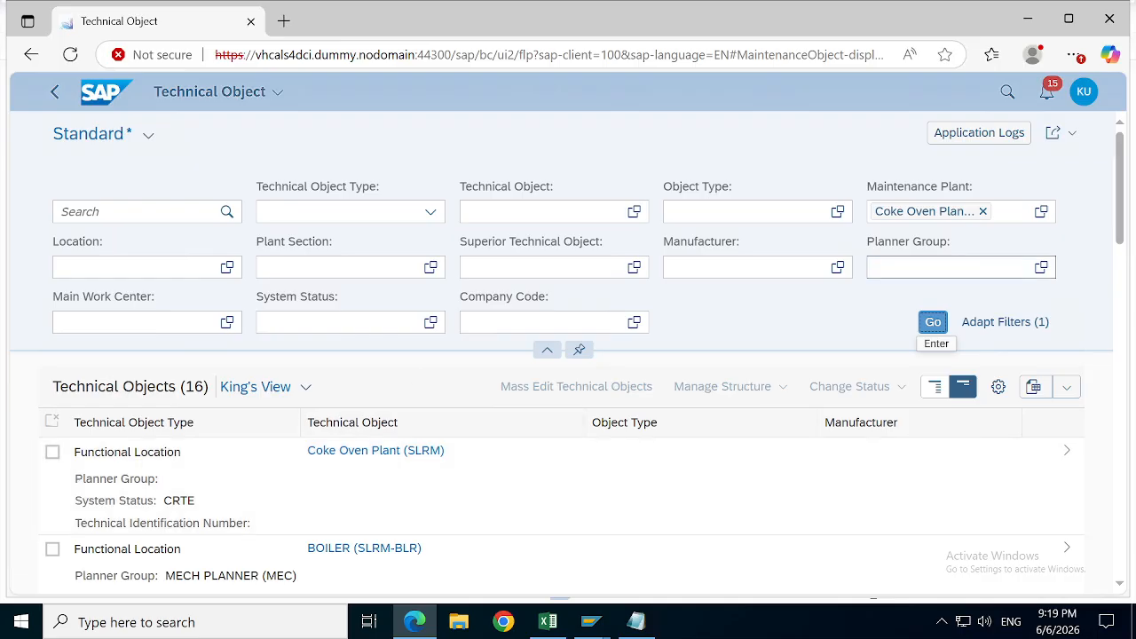
pyautogui.moveTo(1123, 211); pyautogui.dragTo(1116, 571)
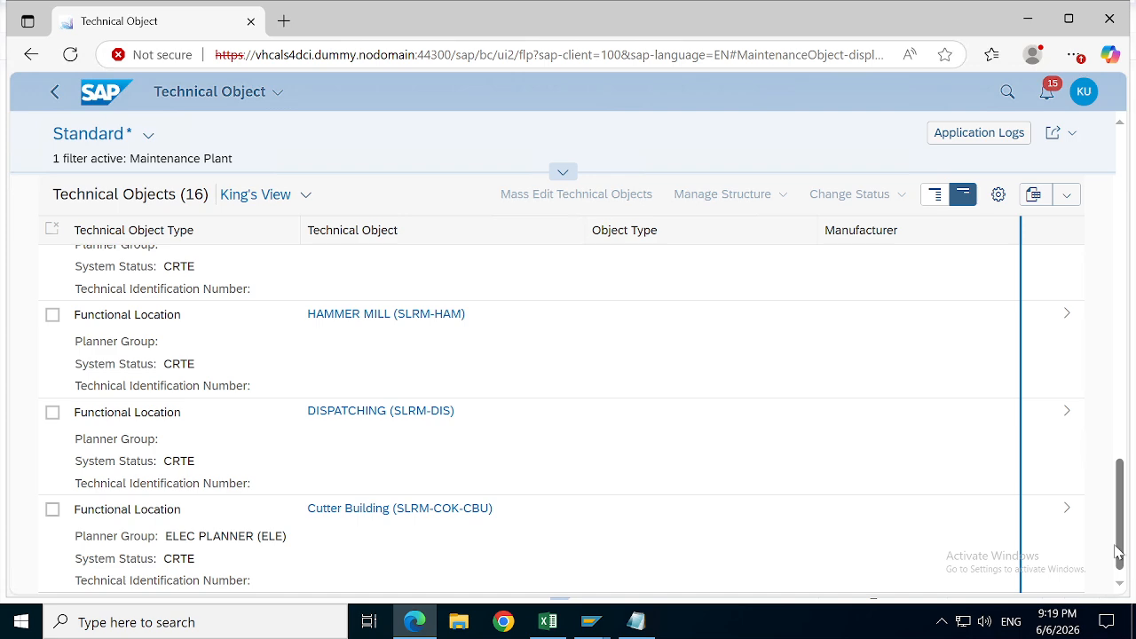
pyautogui.moveTo(1121, 497); pyautogui.dragTo(1114, 149)
pyautogui.click(52, 454)
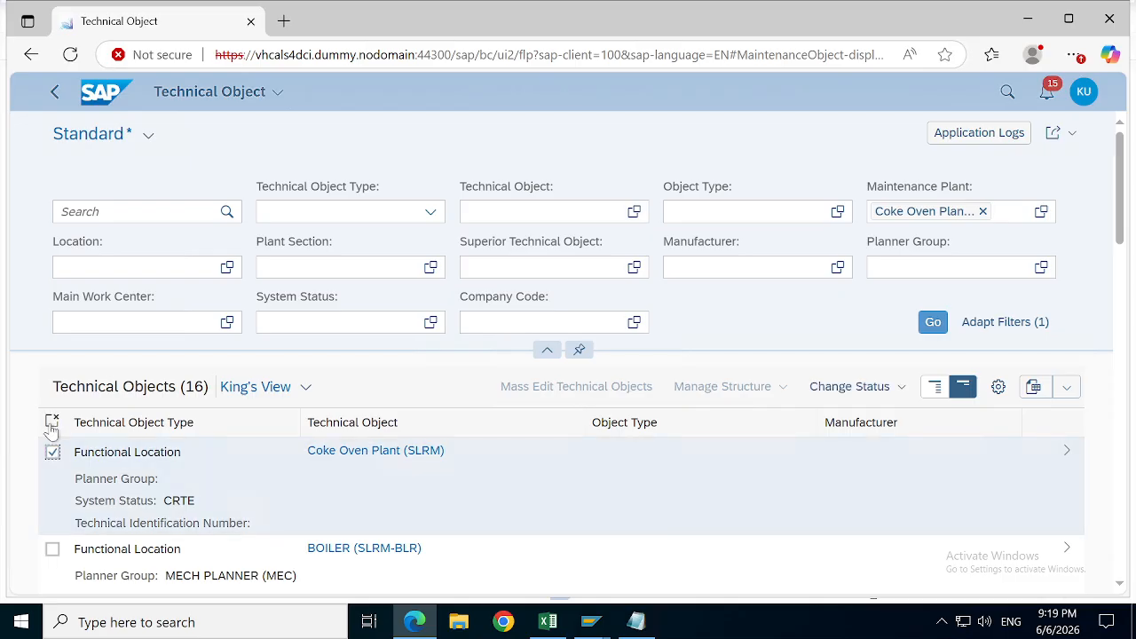
pyautogui.click(51, 424)
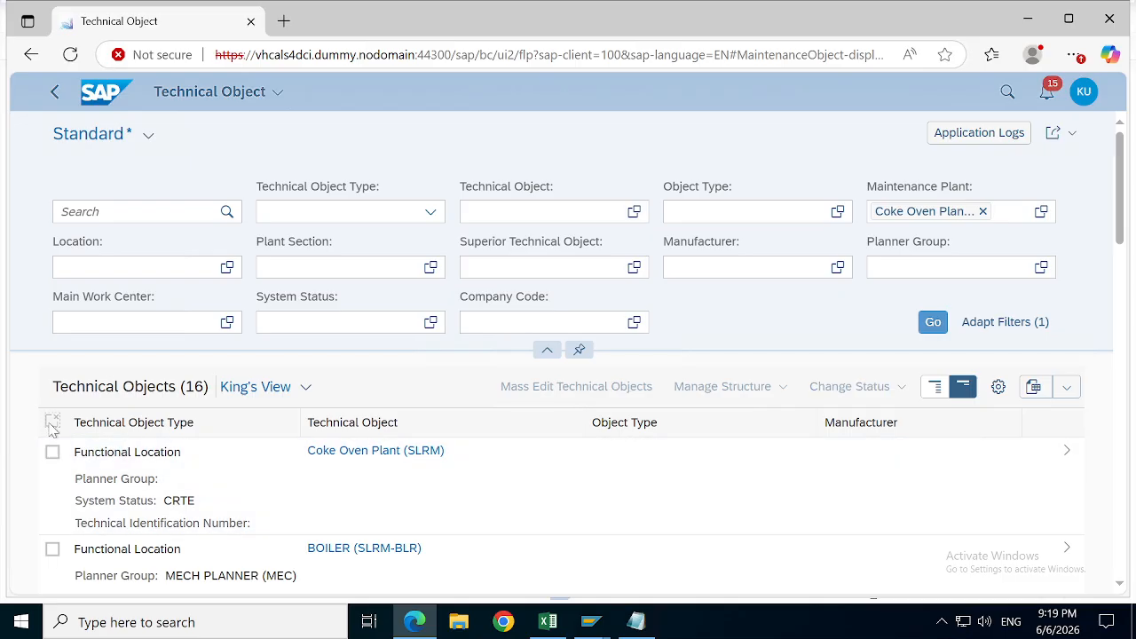
pyautogui.click(52, 453)
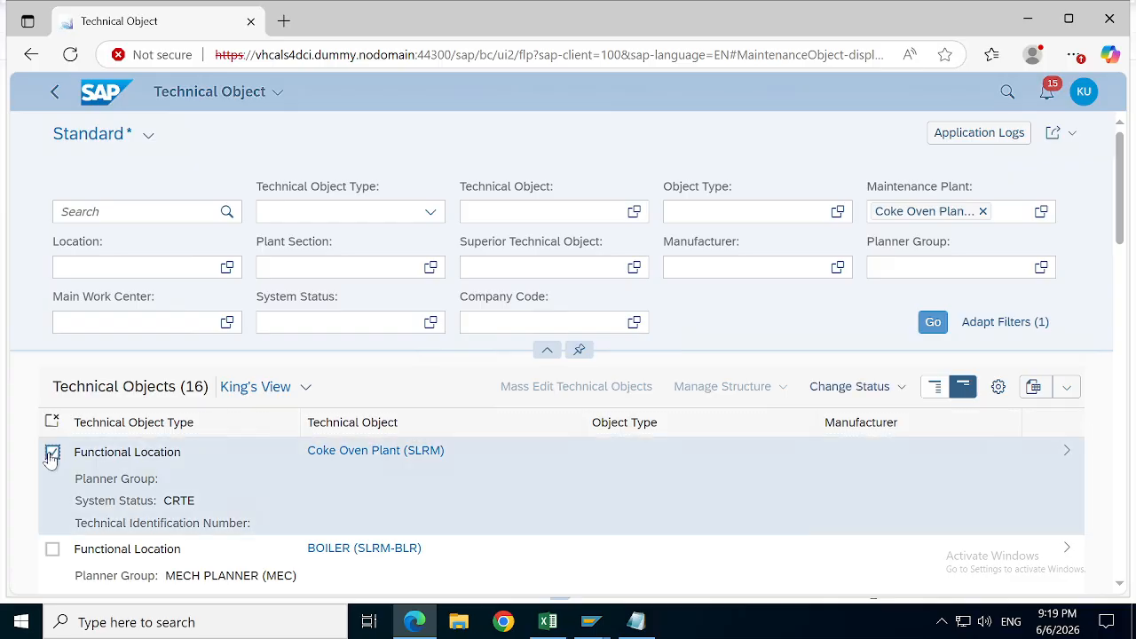
pyautogui.click(51, 454)
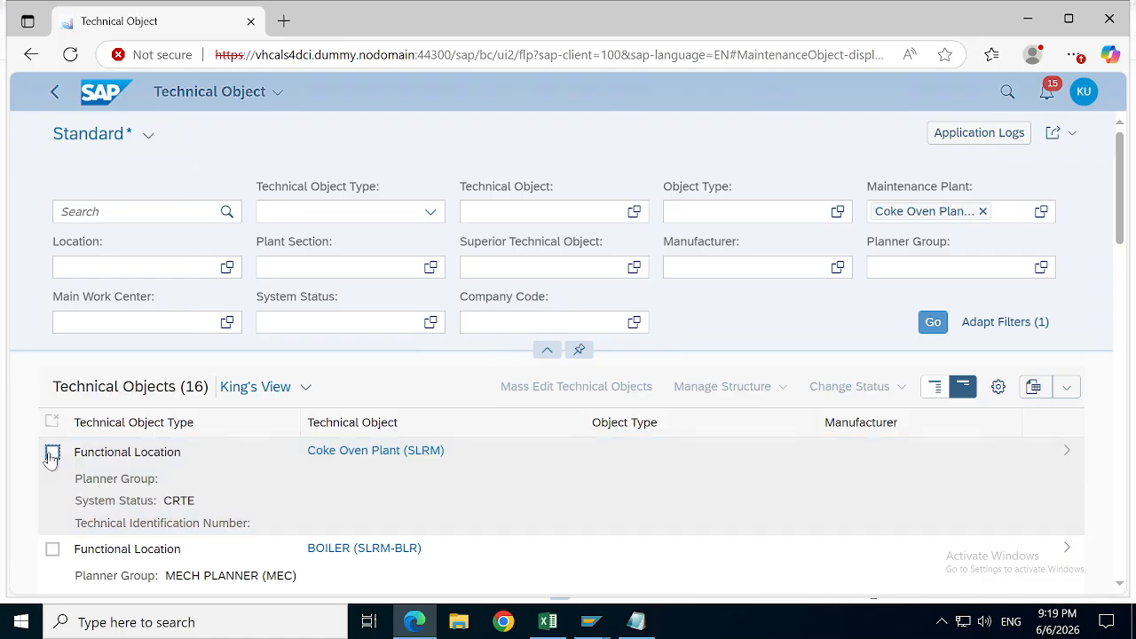
# Step: Switch the technical objects table to the Standard view and select Coke Oven Plant (SLRM) and BOILER (SLRM-BLR)
pyautogui.click(305, 389)
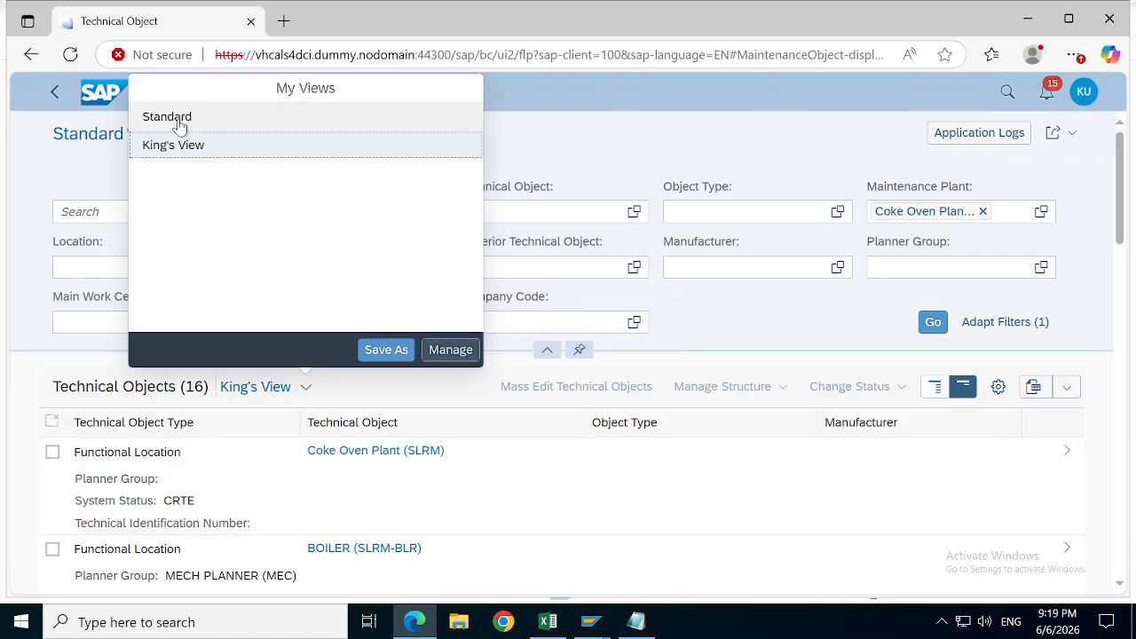
pyautogui.click(151, 118)
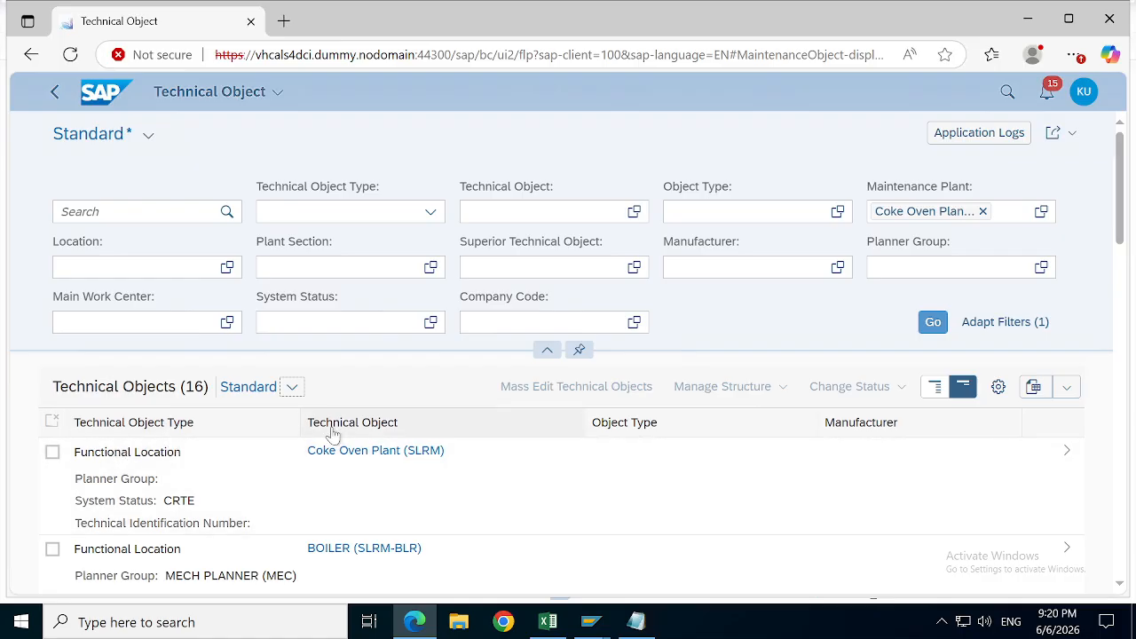
pyautogui.click(52, 453)
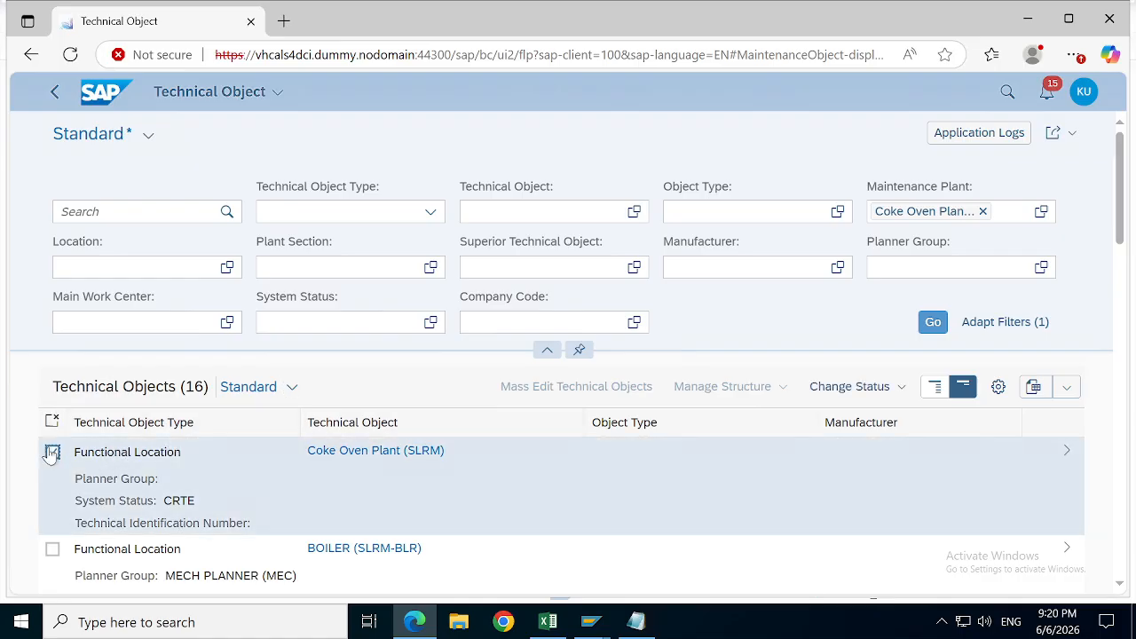
pyautogui.click(51, 550)
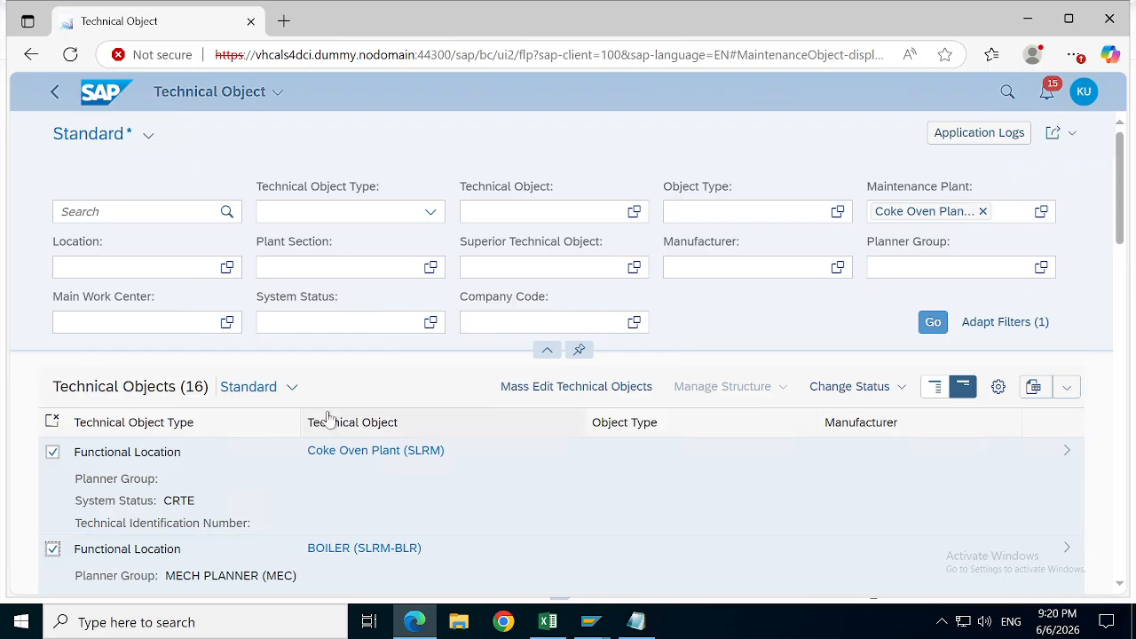
# Step: Examine the General Data and Location and Organizational Data mass edit fields and the status change options for the selected objects, without changing anything
pyautogui.click(572, 403)
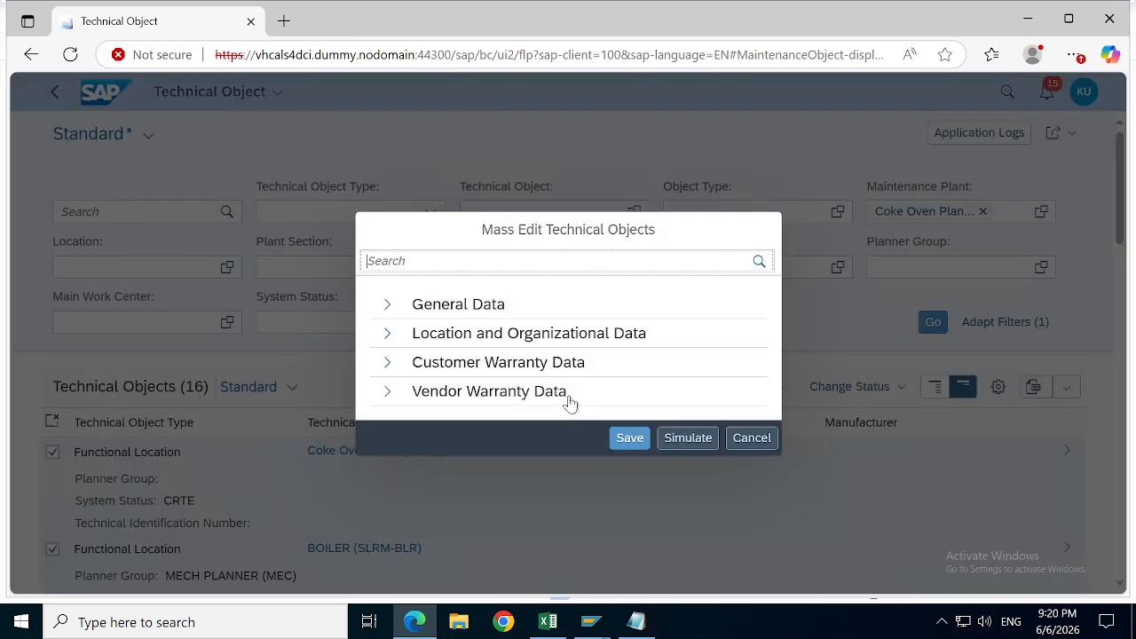
pyautogui.click(385, 306)
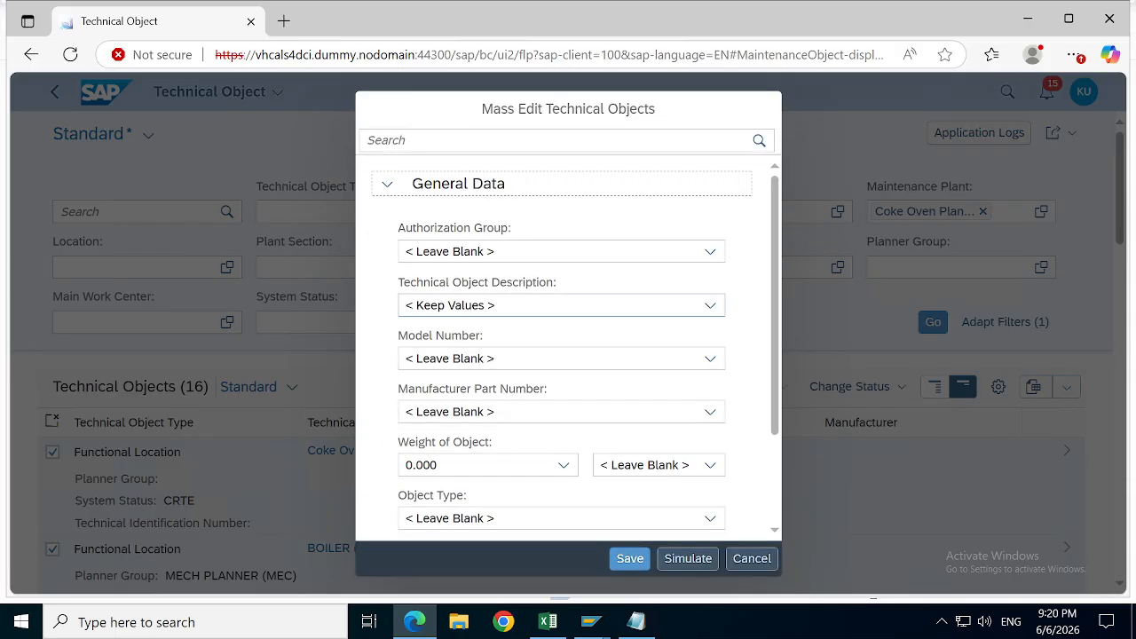
pyautogui.click(387, 186)
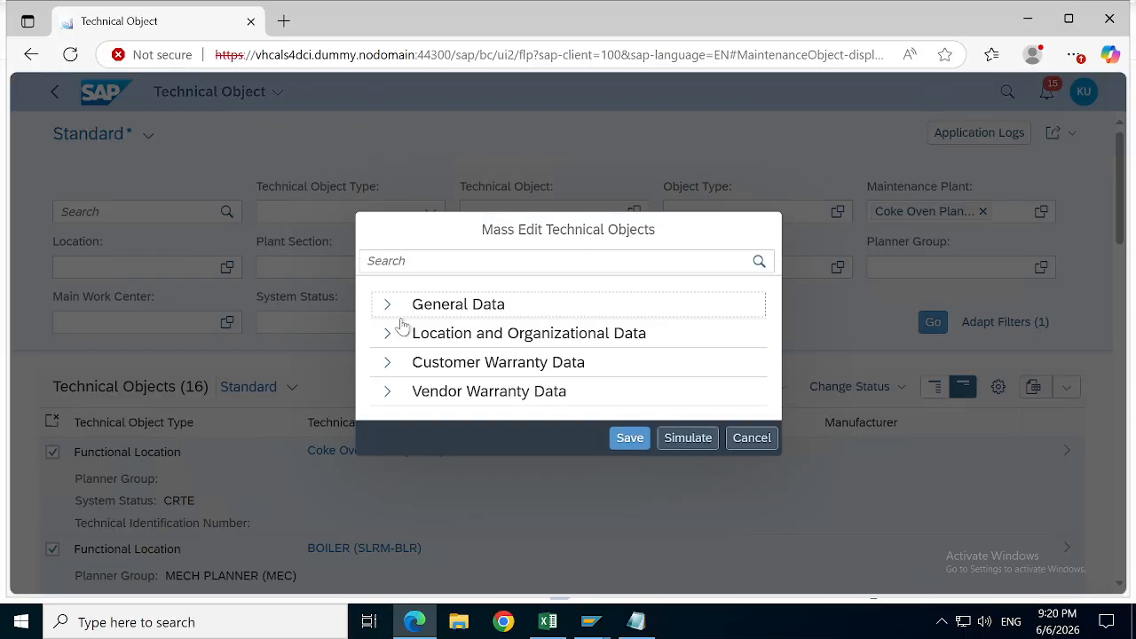
pyautogui.click(391, 337)
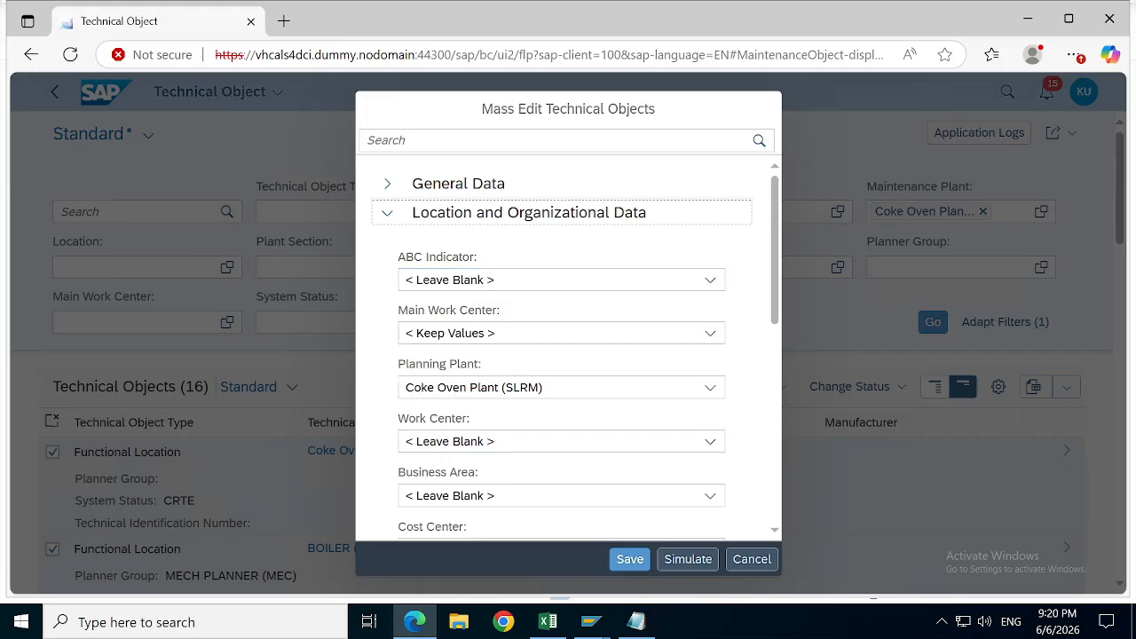
pyautogui.click(762, 566)
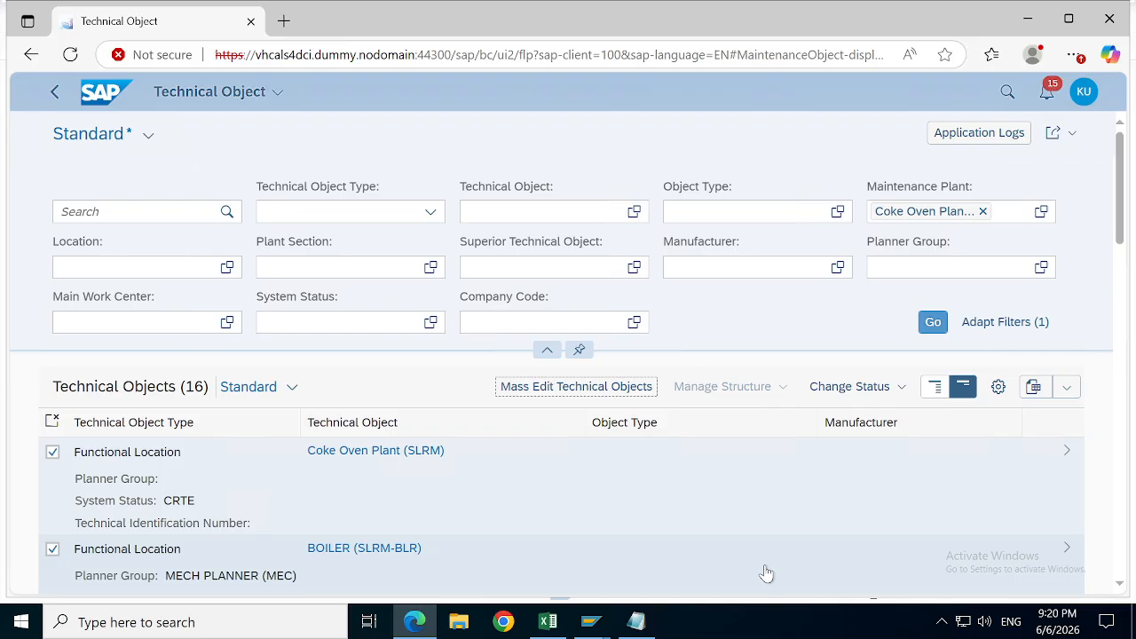
pyautogui.click(854, 388)
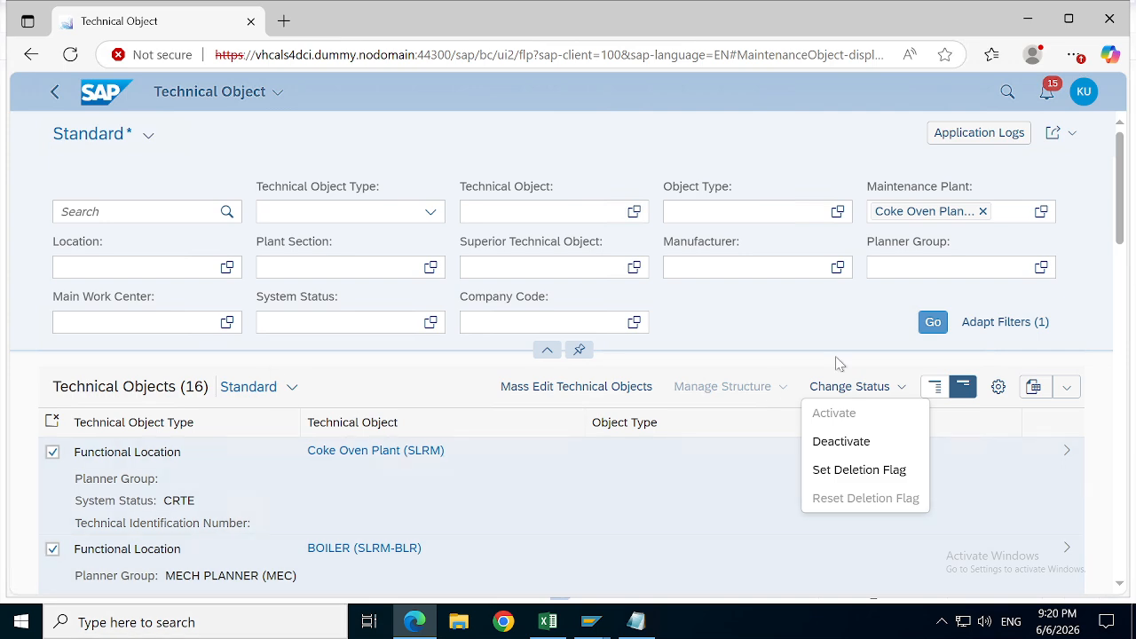
pyautogui.click(786, 309)
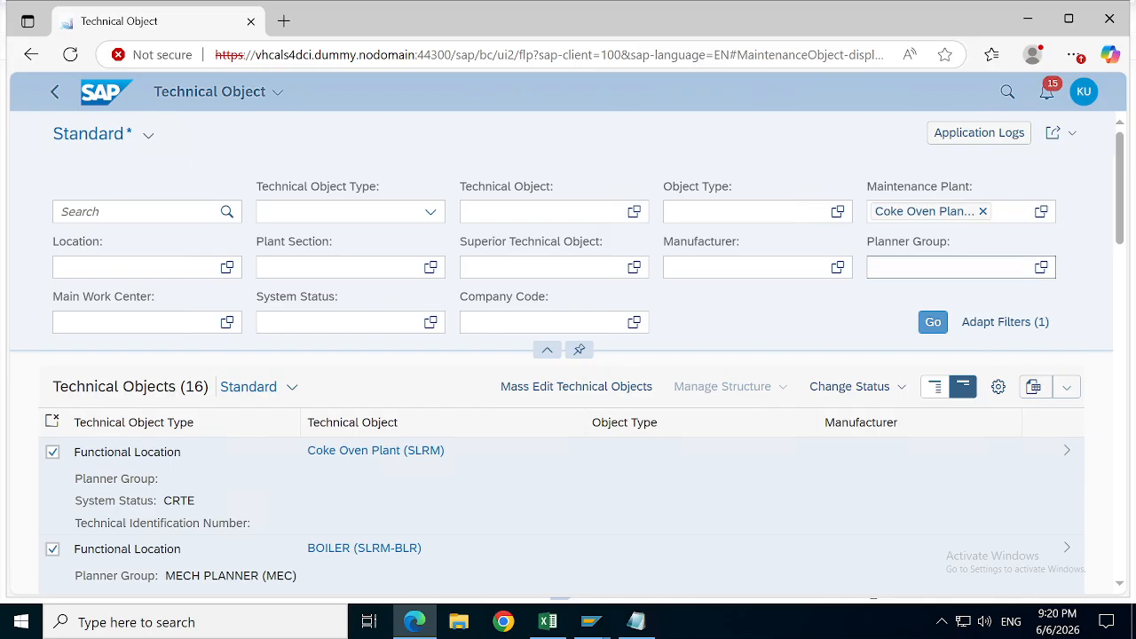
# Step: Add the Created On field to the filters of the technical object list
pyautogui.click(986, 330)
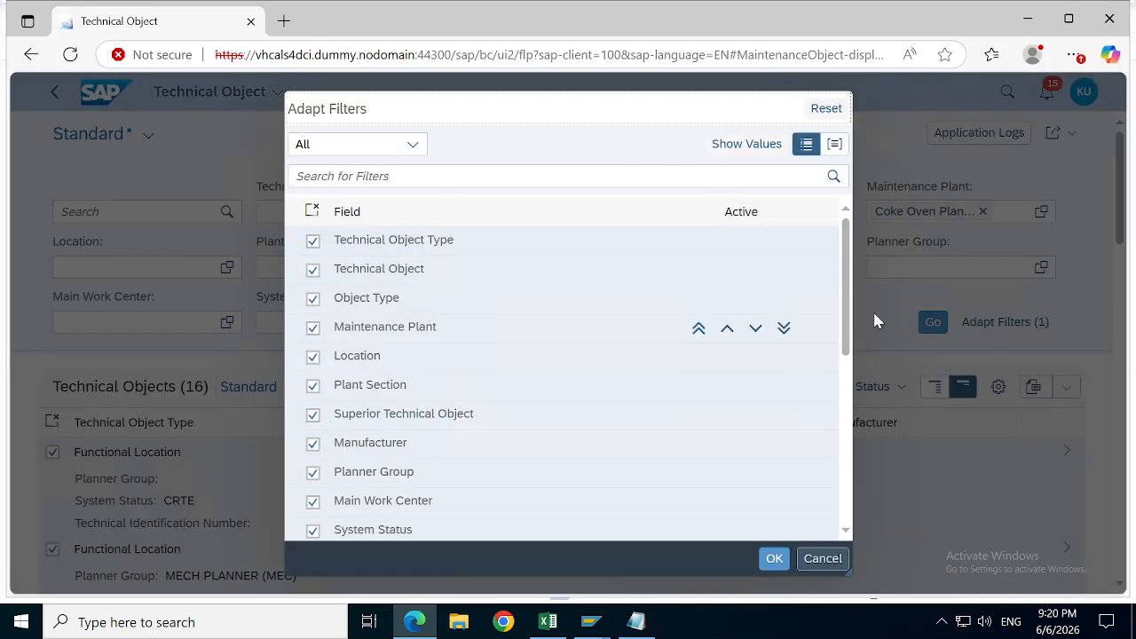
pyautogui.moveTo(848, 300); pyautogui.dragTo(834, 524)
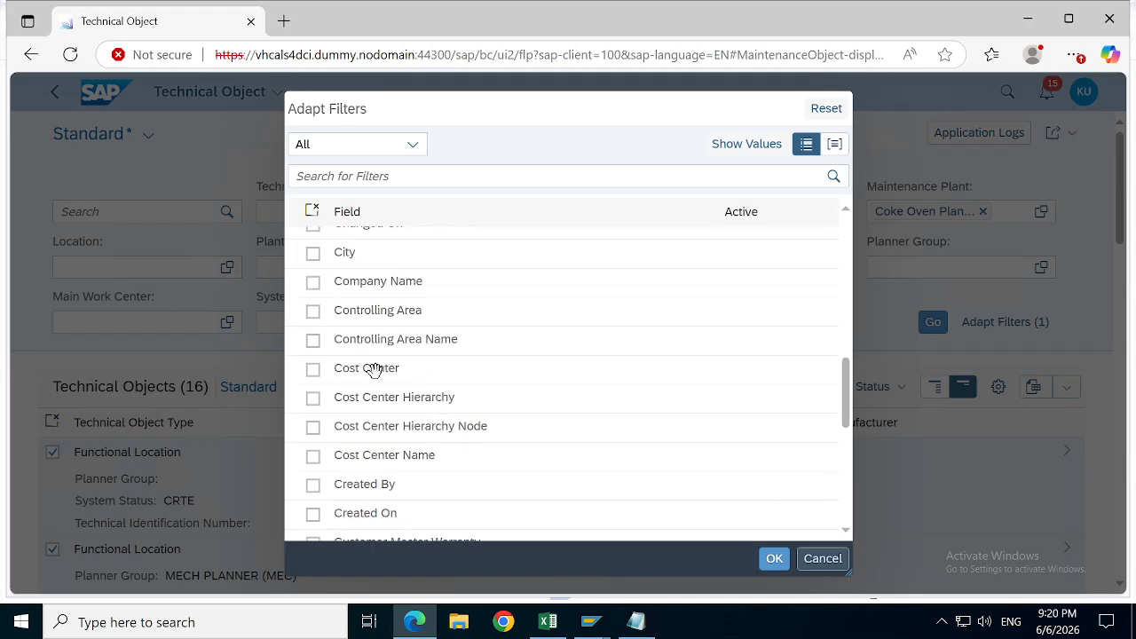
pyautogui.click(313, 486)
pyautogui.click(312, 486)
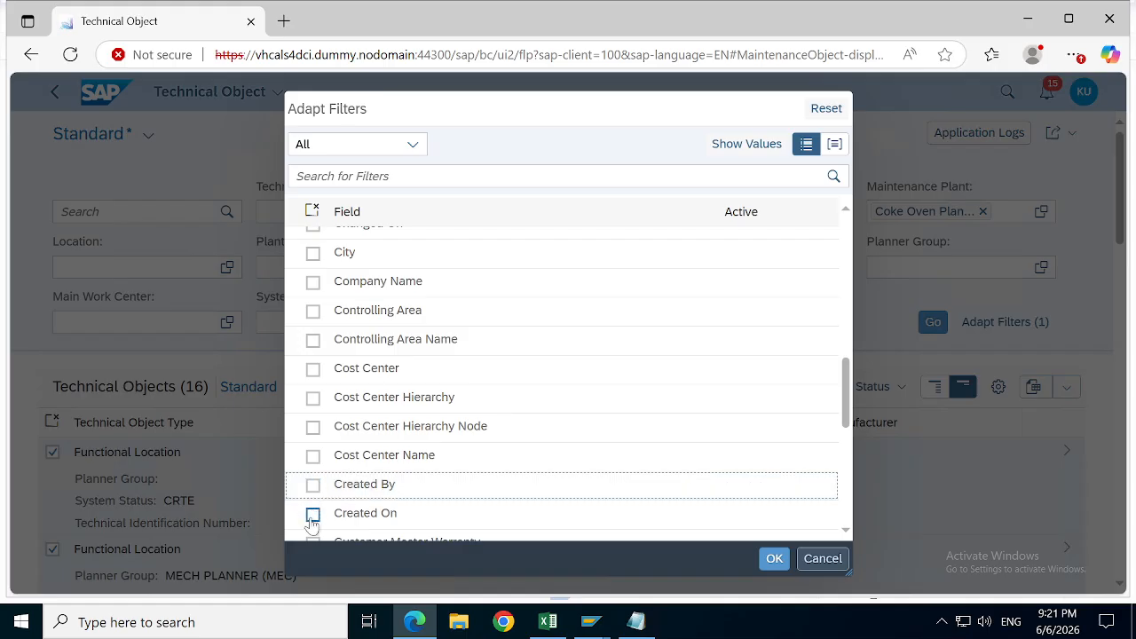
pyautogui.click(312, 514)
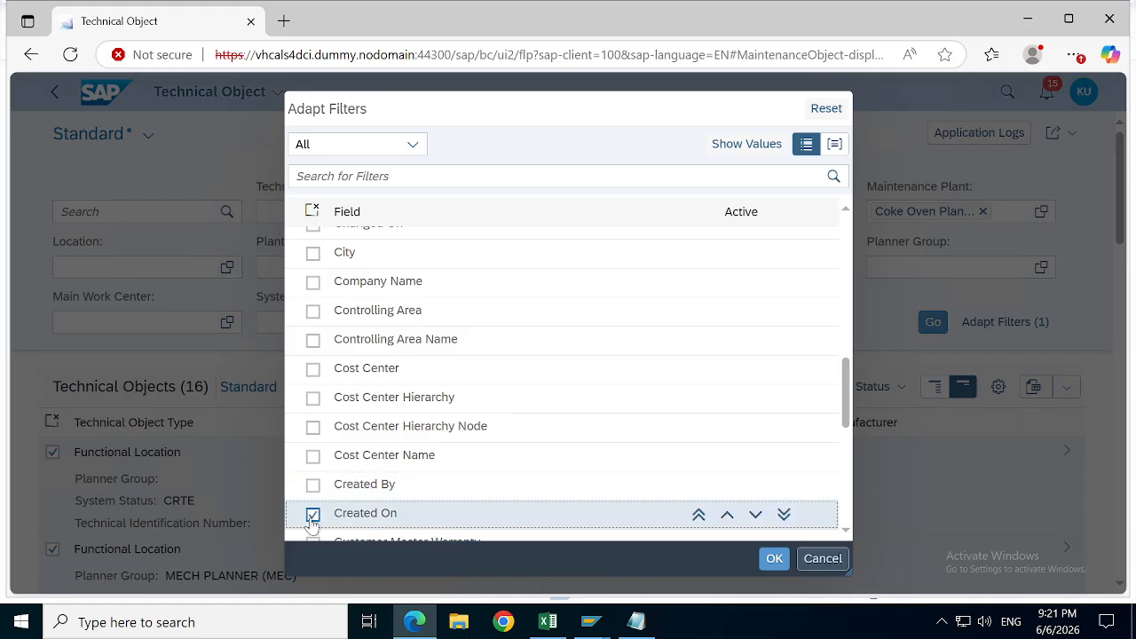
pyautogui.click(774, 559)
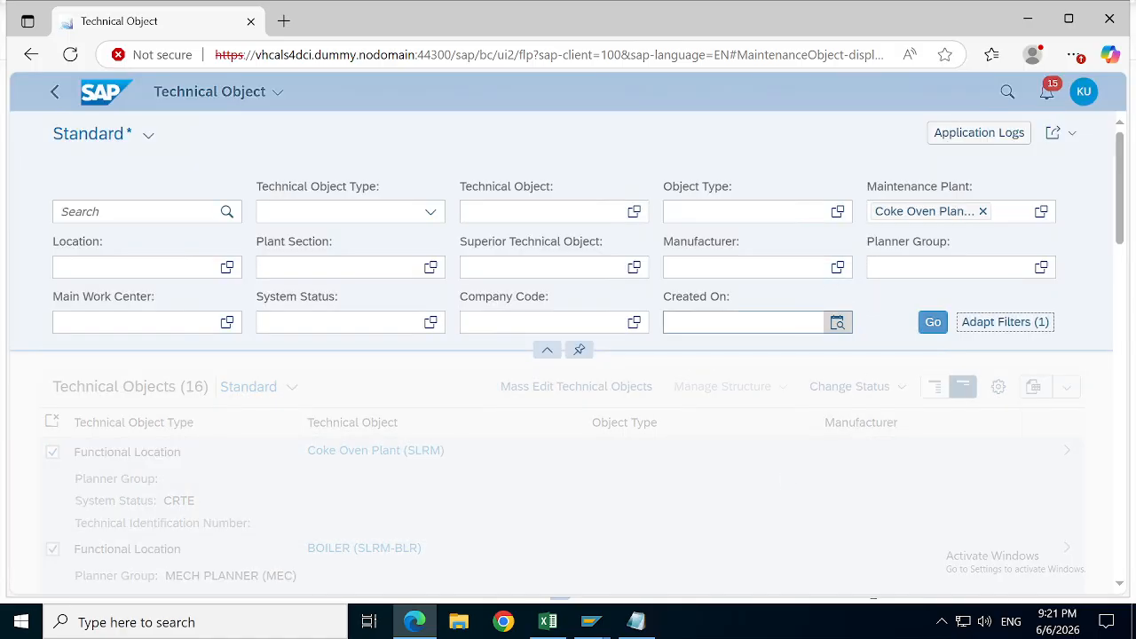
# Step: Filter the technical objects of plant SLRM by Created On Today and list the matching objects
pyautogui.click(836, 324)
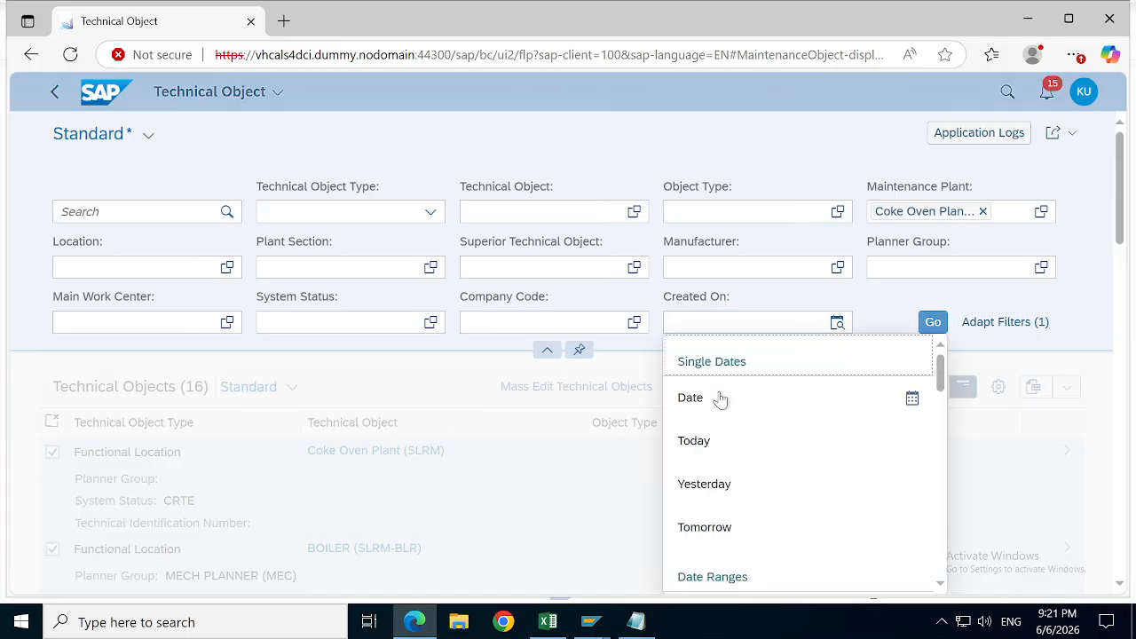
pyautogui.moveTo(729, 413); pyautogui.dragTo(706, 452)
pyautogui.click(707, 453)
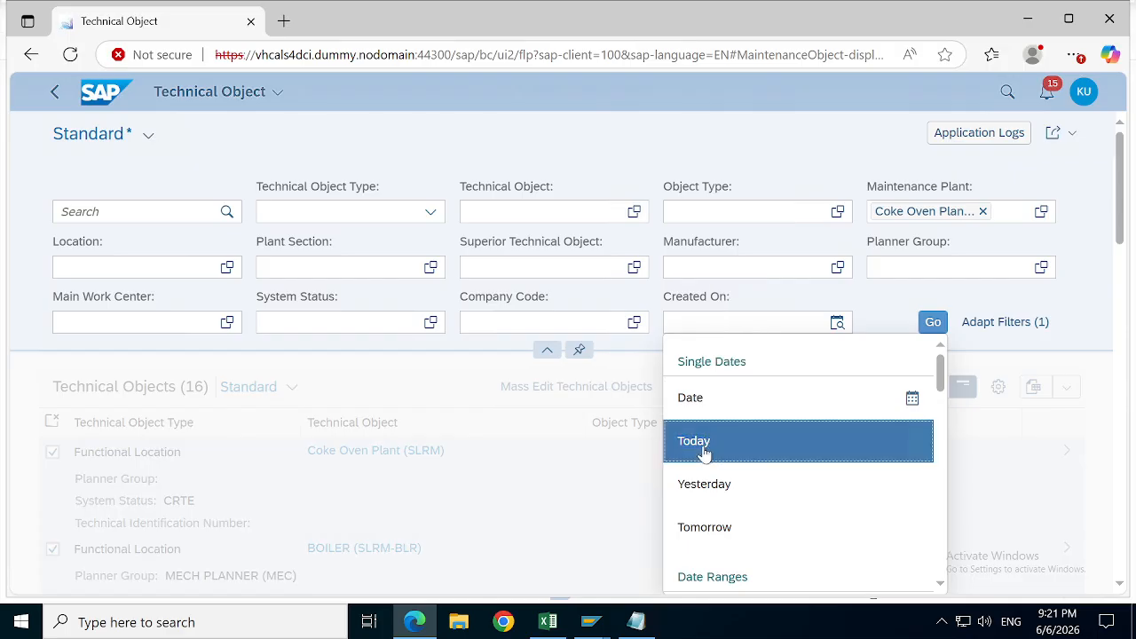
pyautogui.click(693, 454)
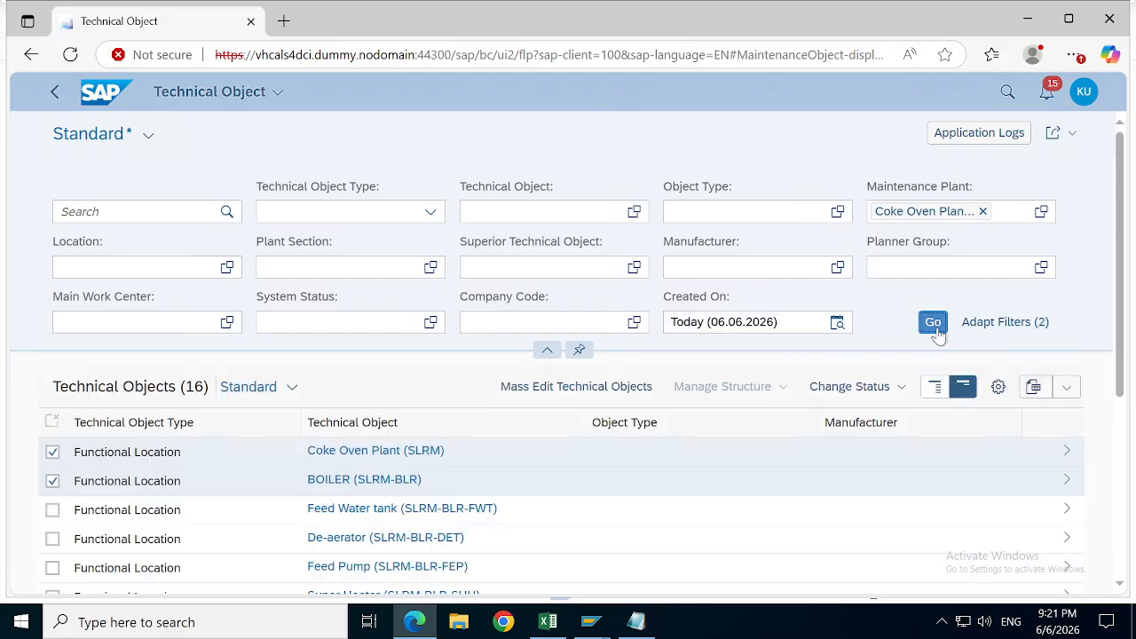
pyautogui.click(933, 325)
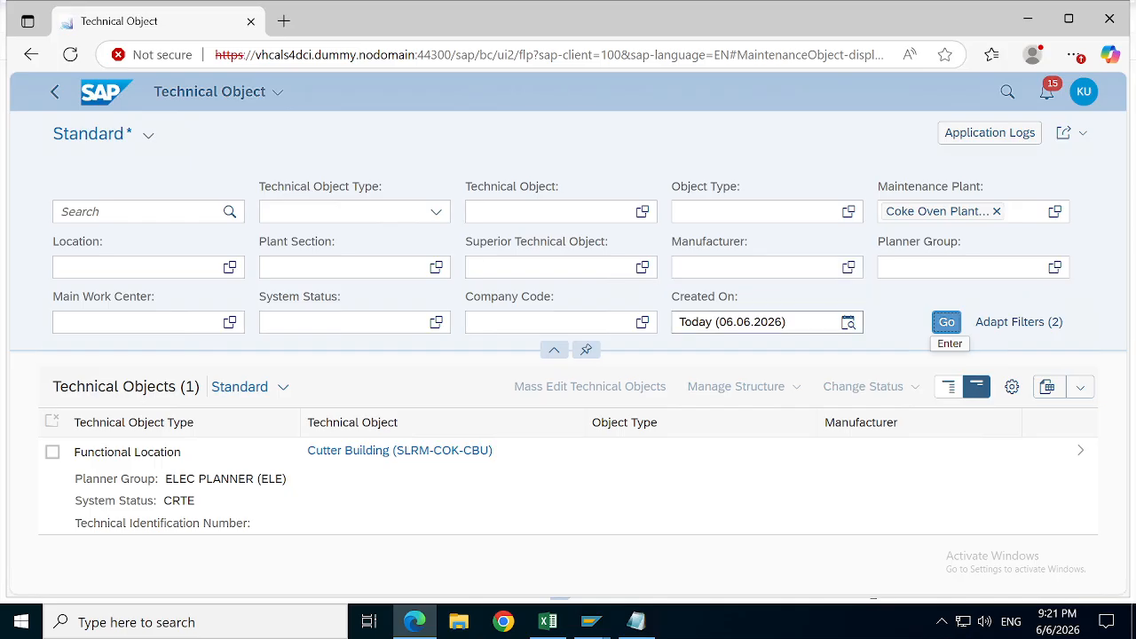
# Step: Clear the Created On filter value
pyautogui.click(792, 322)
pyautogui.hotkey('ctrl', 'a')
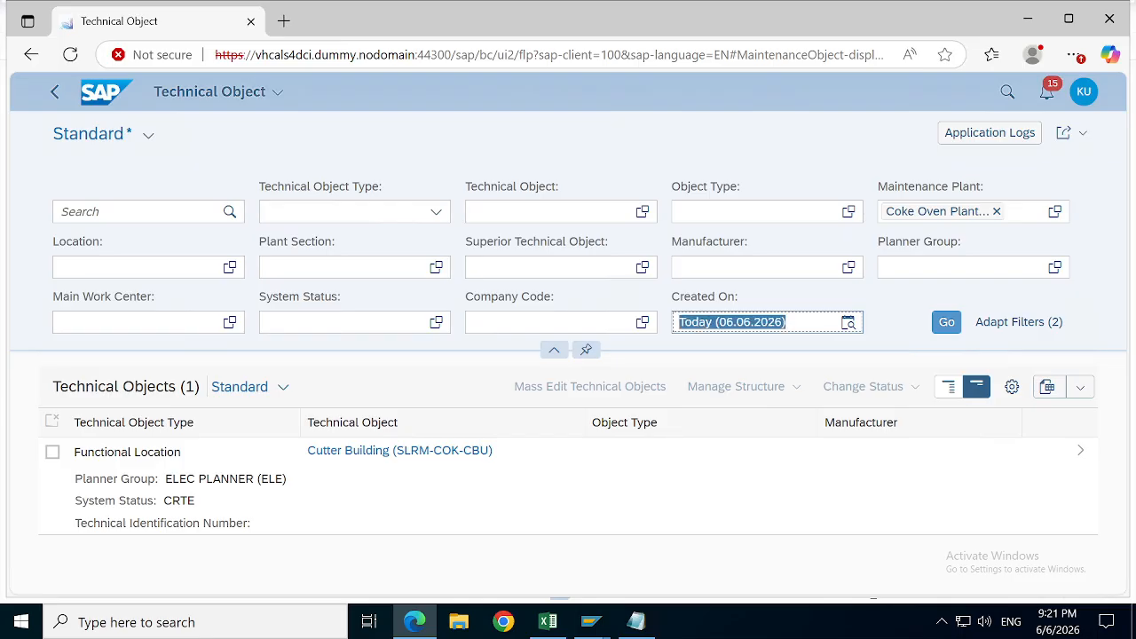
pyautogui.press('BackSpace')
pyautogui.click(898, 308)
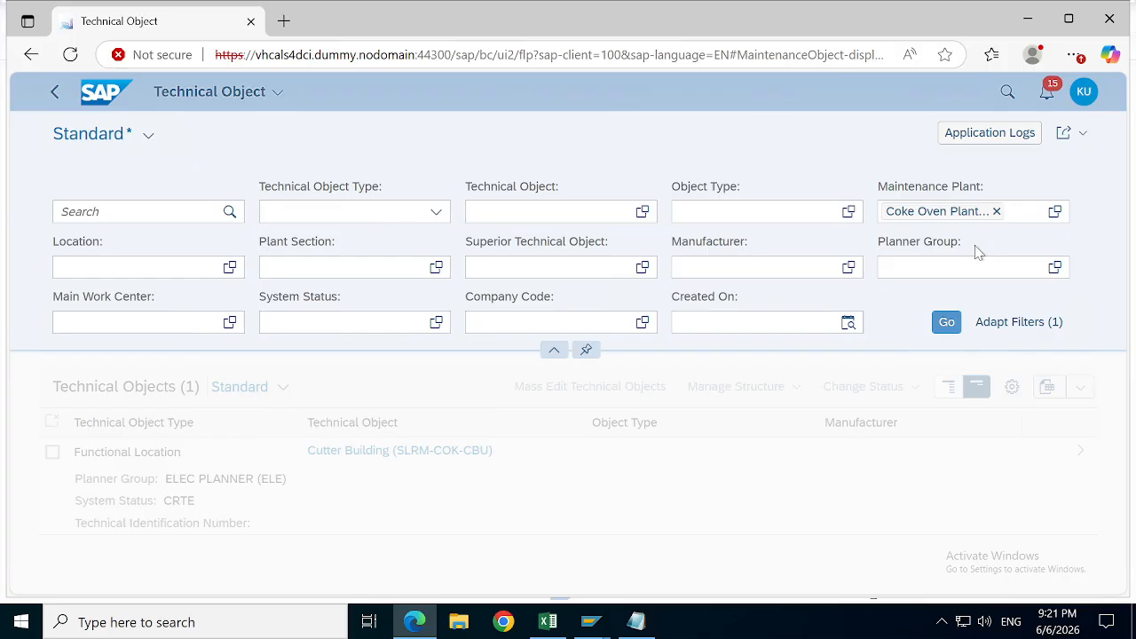
# Step: Save the current filters as view SLRM_FLOCS, set as default and applied automatically, and list its technical objects
pyautogui.click(149, 140)
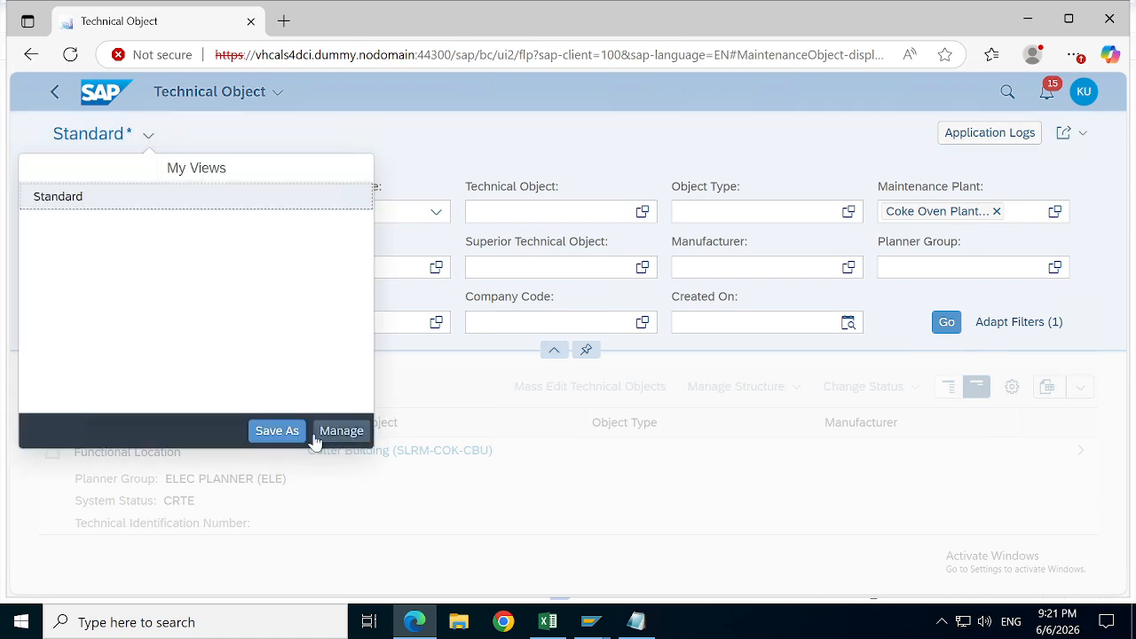
pyautogui.click(277, 431)
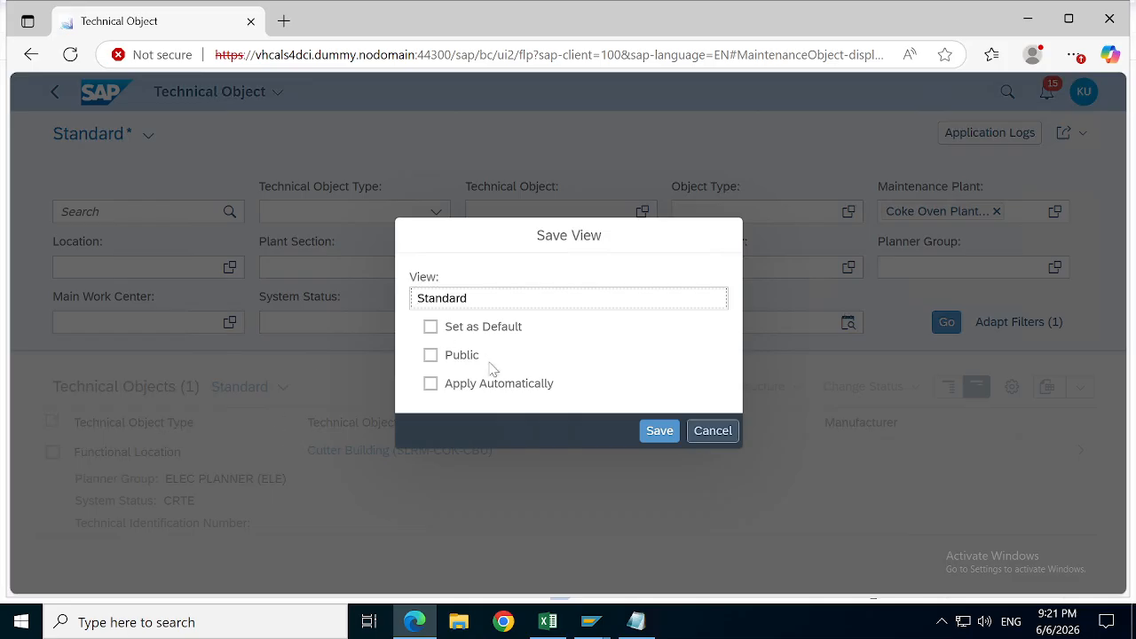
pyautogui.hotkey('ctrl', 'a')
pyautogui.press('capslock')
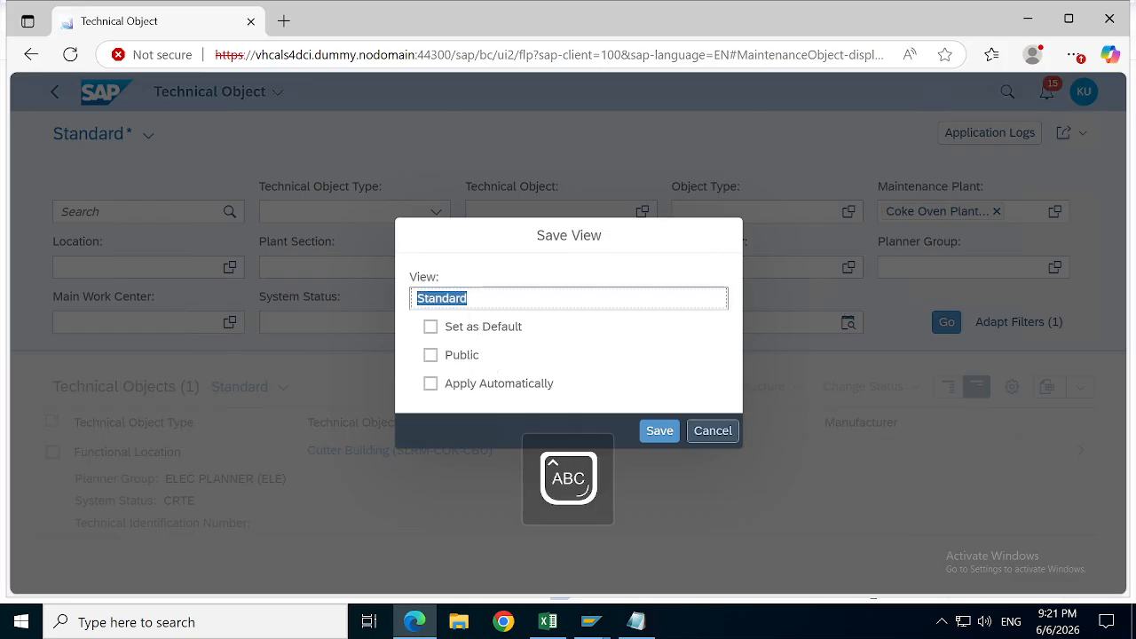
pyautogui.write('SLRM_FLOCS')
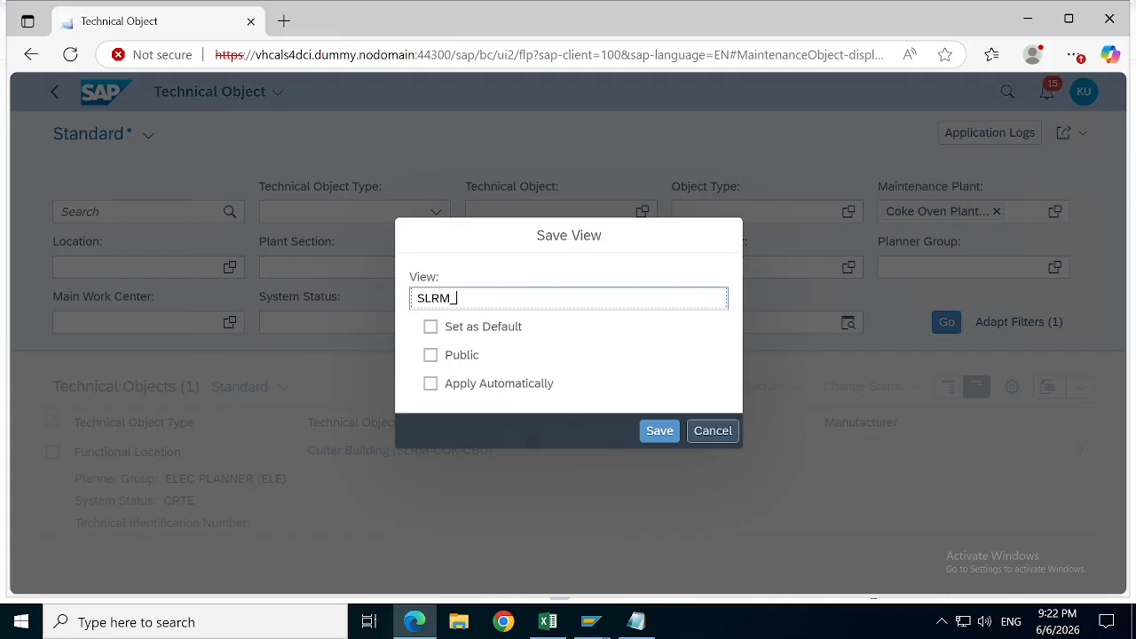
pyautogui.click(431, 328)
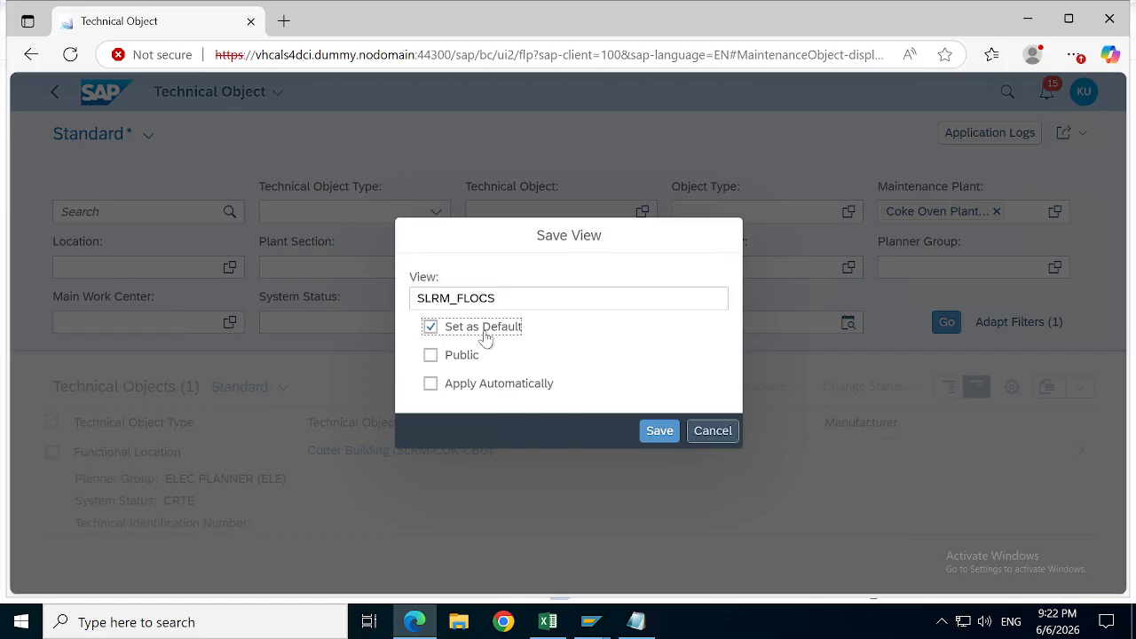
pyautogui.click(431, 384)
pyautogui.click(665, 434)
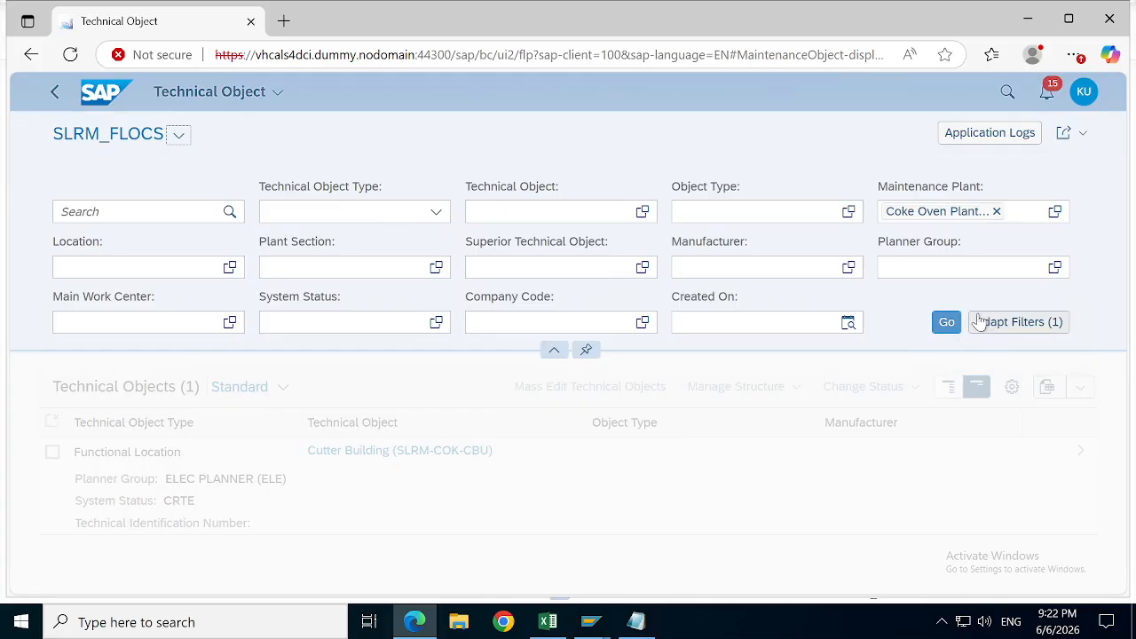
pyautogui.click(946, 321)
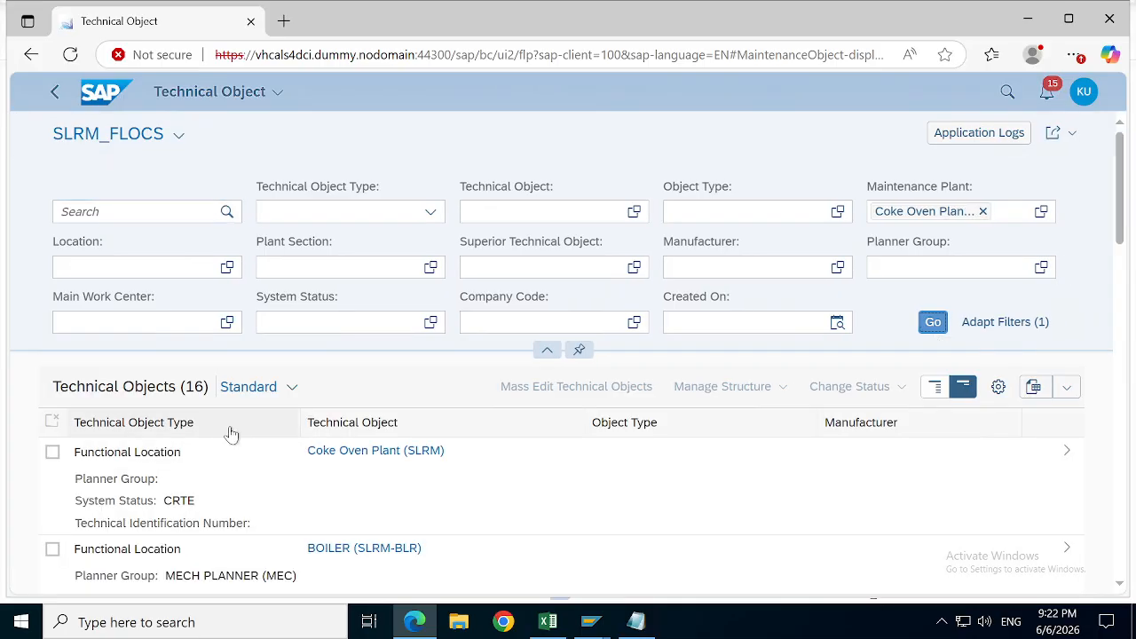
# Step: Return to the App Finder, add the Find Technical Object tile to the My Home page and open that app
pyautogui.click(58, 94)
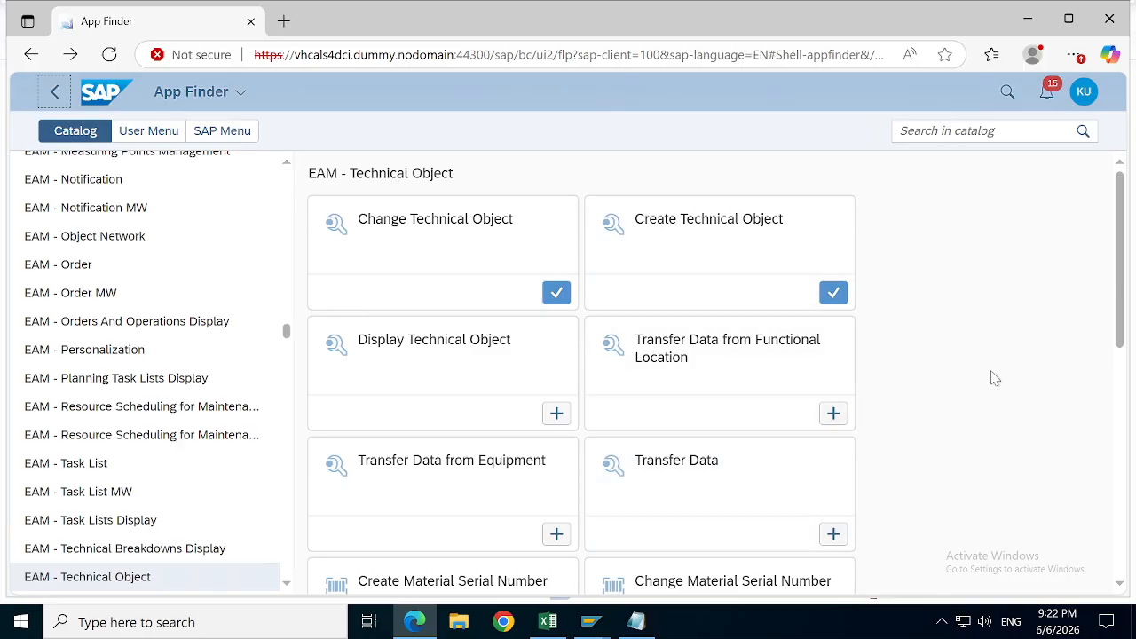
pyautogui.moveTo(1123, 231); pyautogui.dragTo(1106, 464)
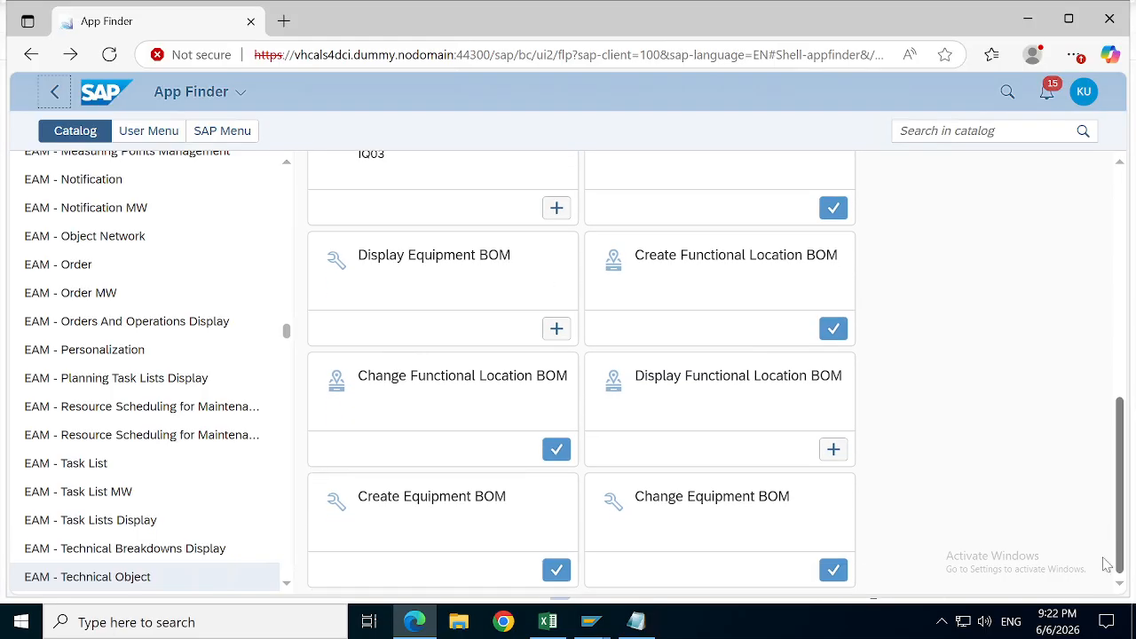
pyautogui.scroll(2, 1113, 417)
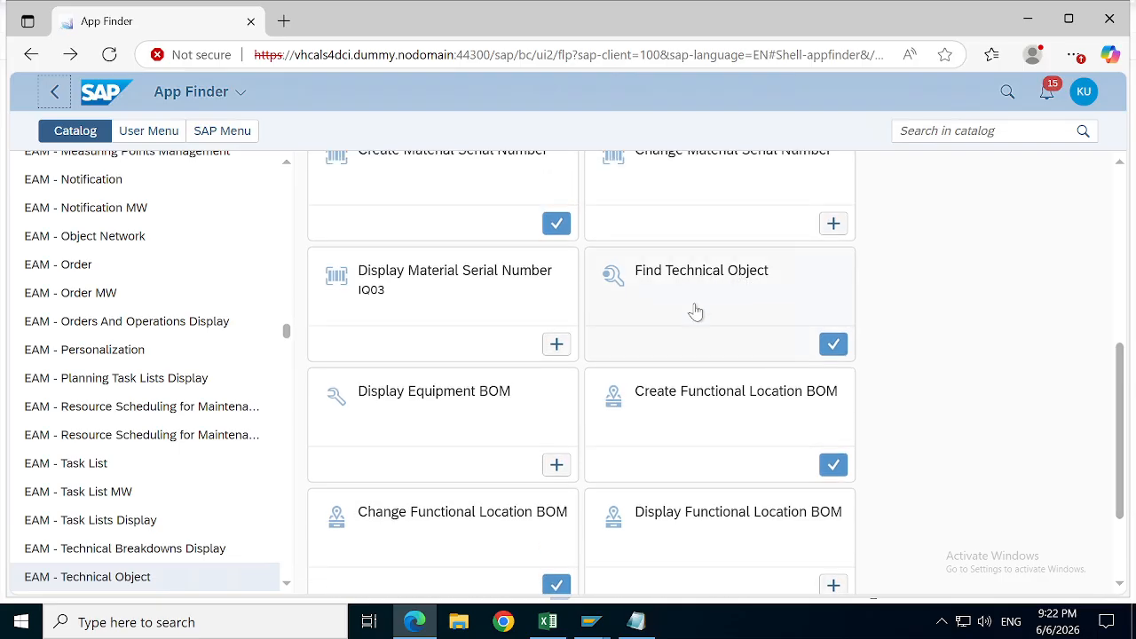
pyautogui.click(828, 343)
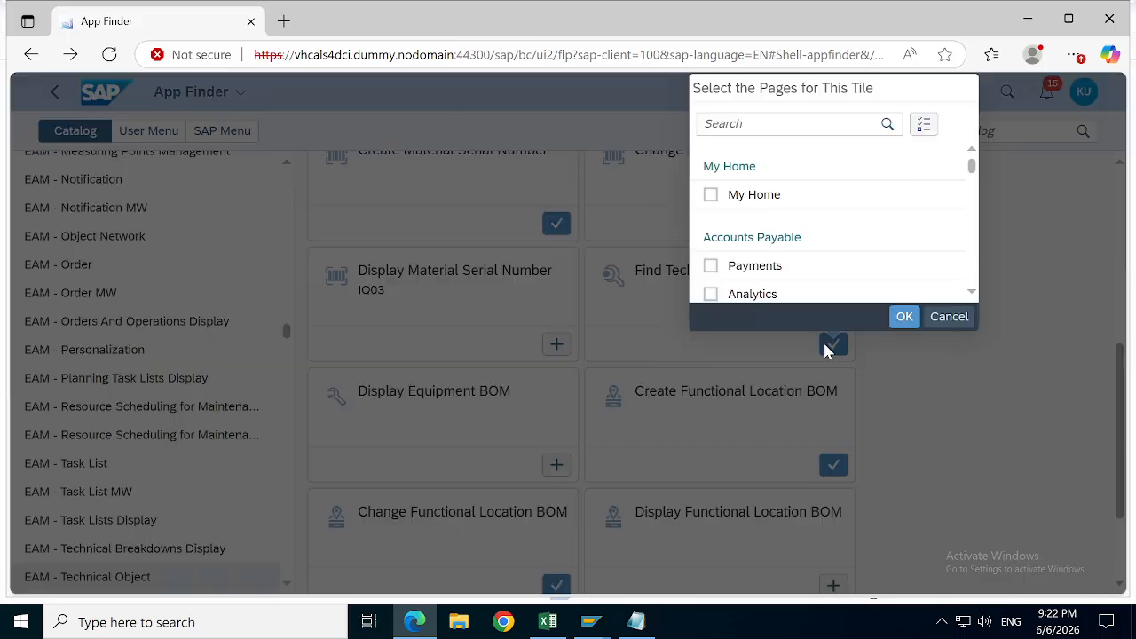
pyautogui.click(710, 195)
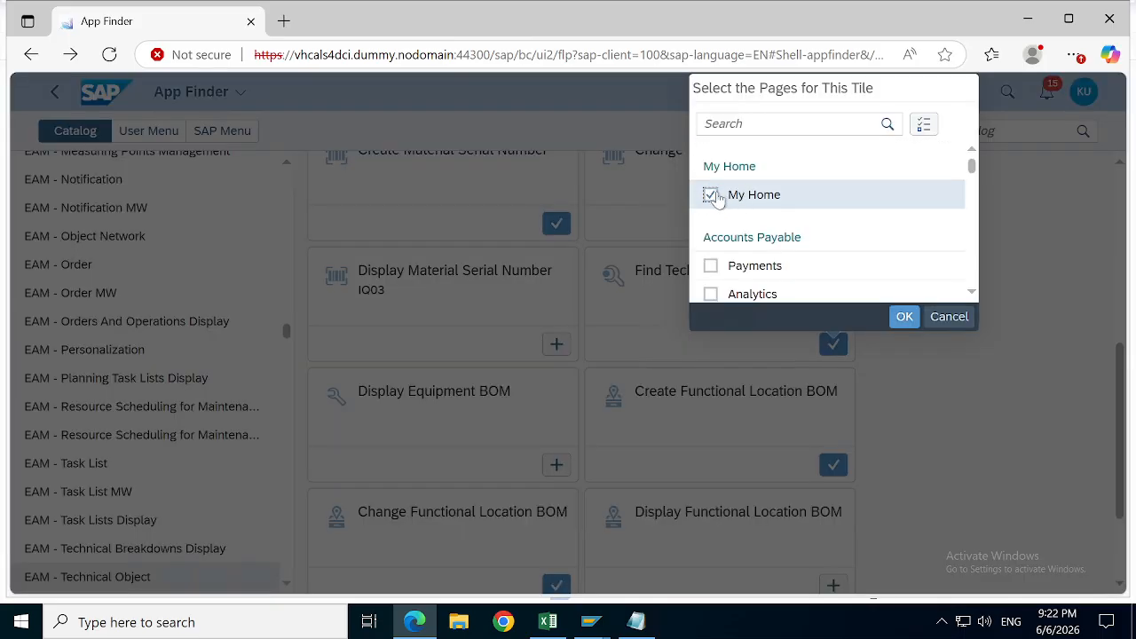
pyautogui.click(902, 318)
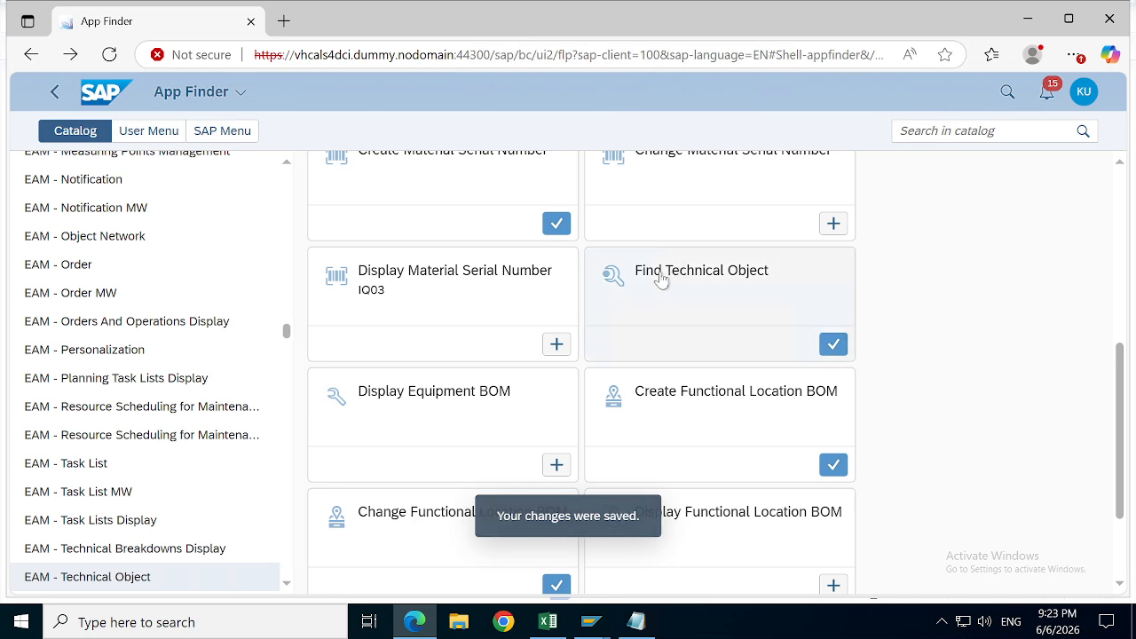
pyautogui.click(667, 274)
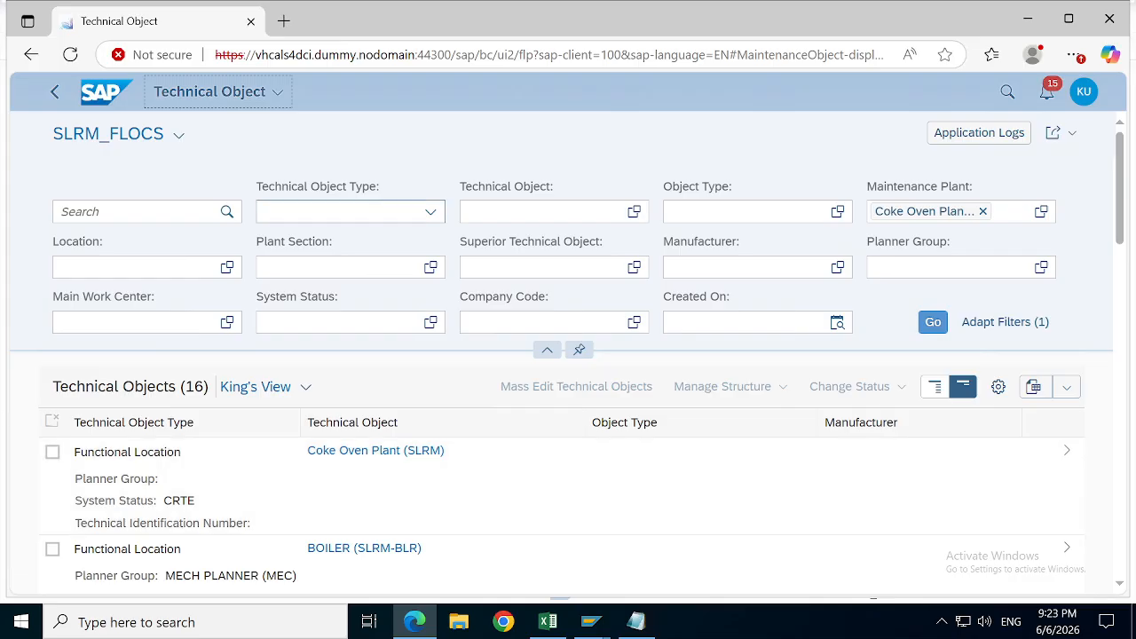
# Step: Return to the App Finder and look through the apps in the EAM technical object, work packs and task list catalogs
pyautogui.click(59, 97)
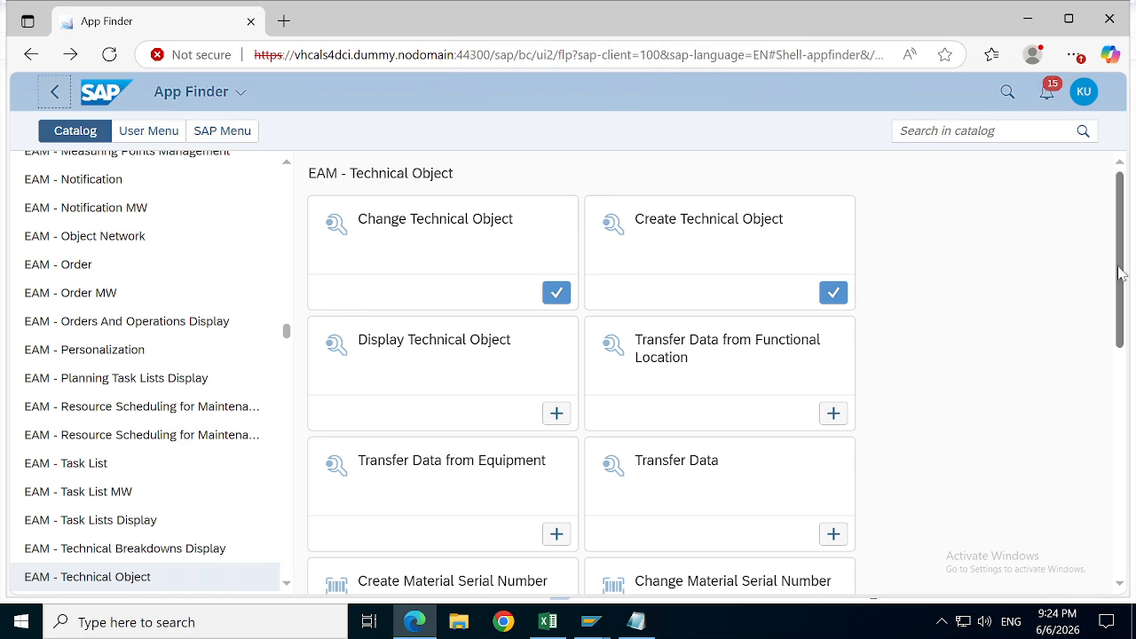
pyautogui.moveTo(1120, 275); pyautogui.dragTo(1077, 568)
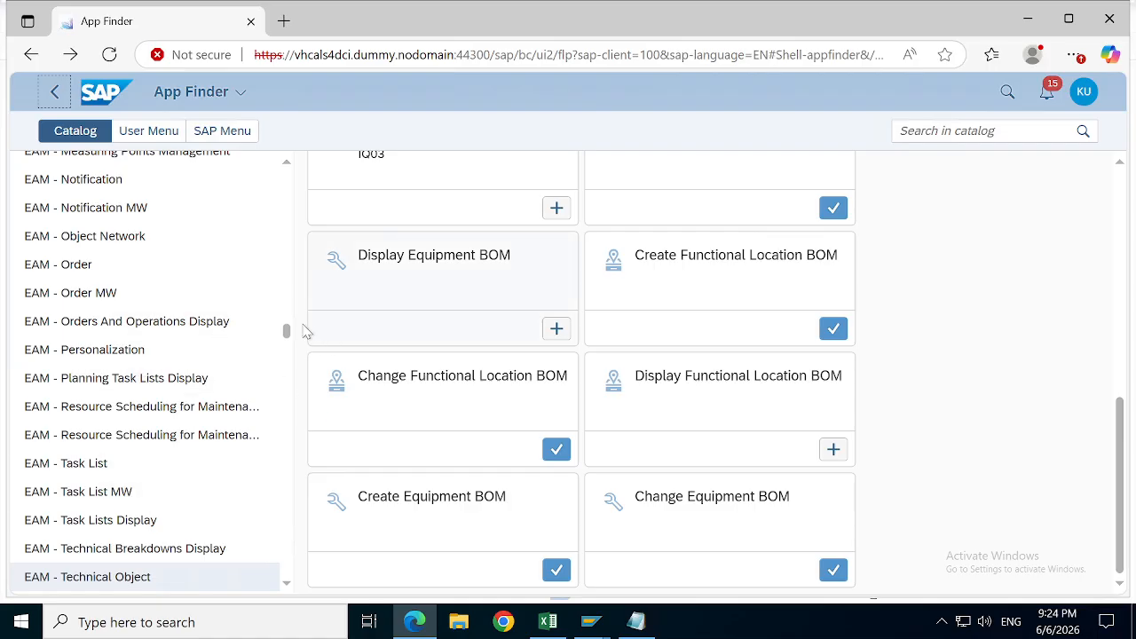
pyautogui.moveTo(288, 332); pyautogui.dragTo(288, 339)
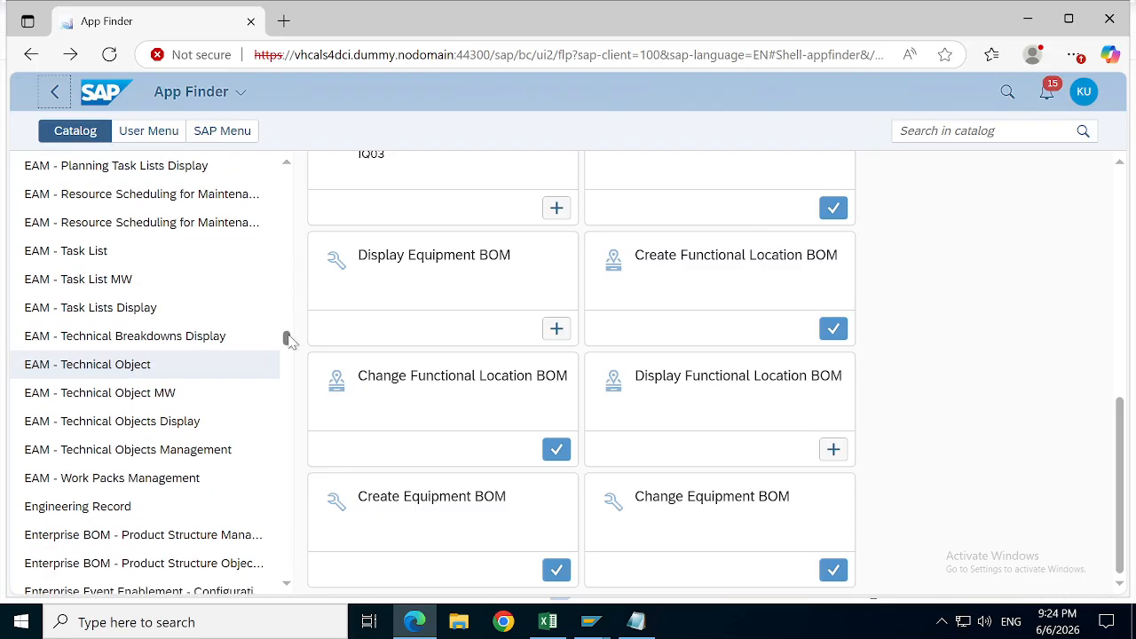
pyautogui.click(99, 393)
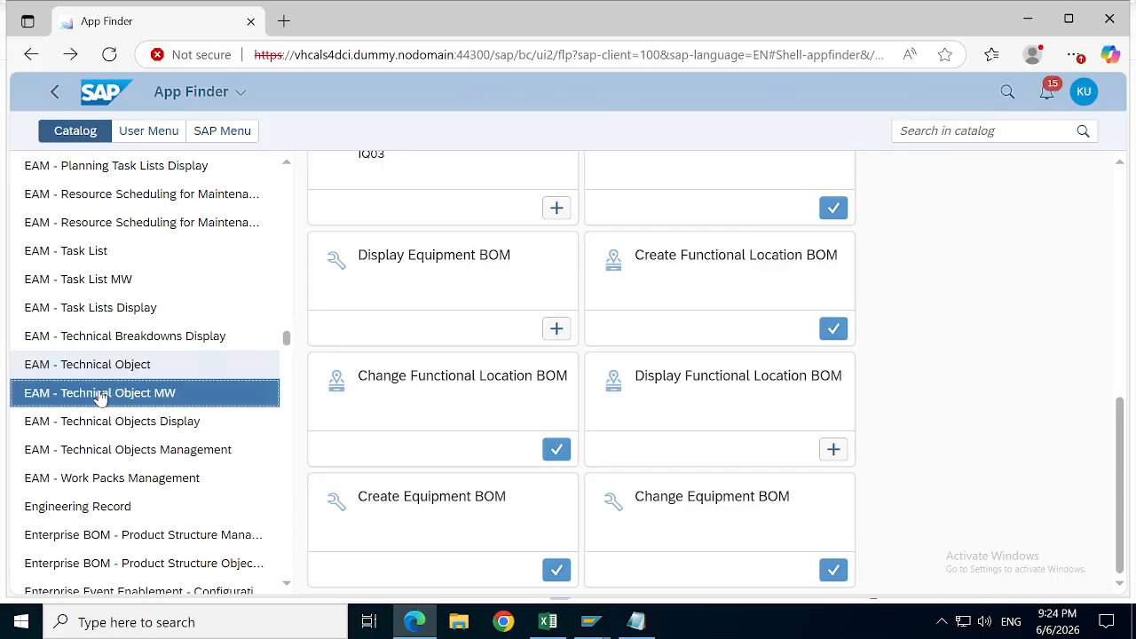
pyautogui.click(141, 427)
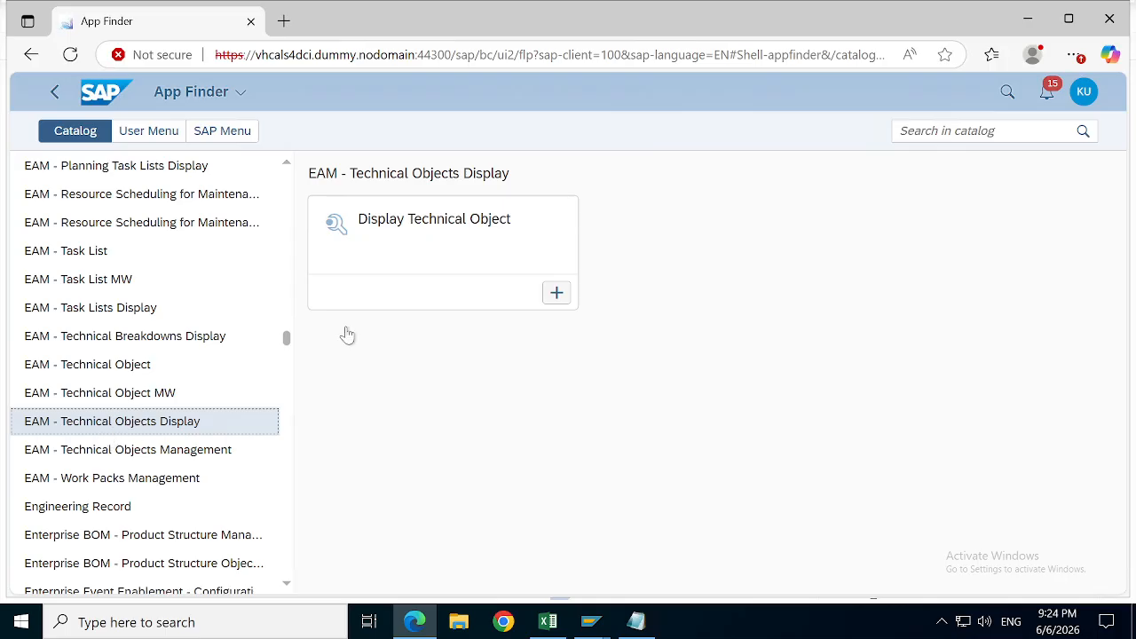
pyautogui.click(111, 453)
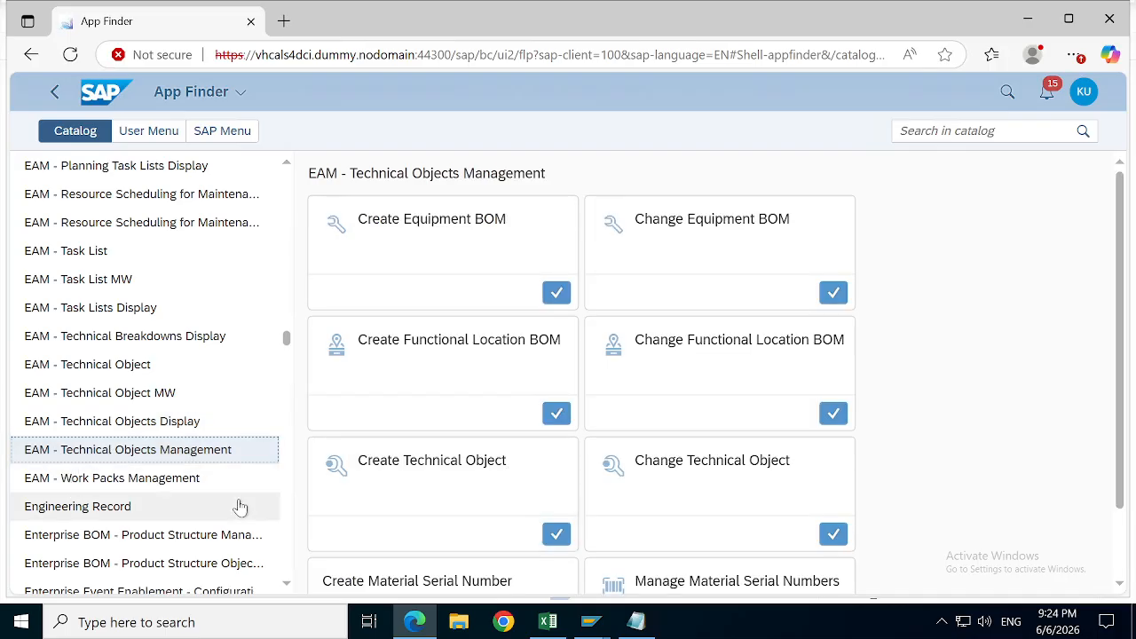
pyautogui.scroll(-1, 1120, 350)
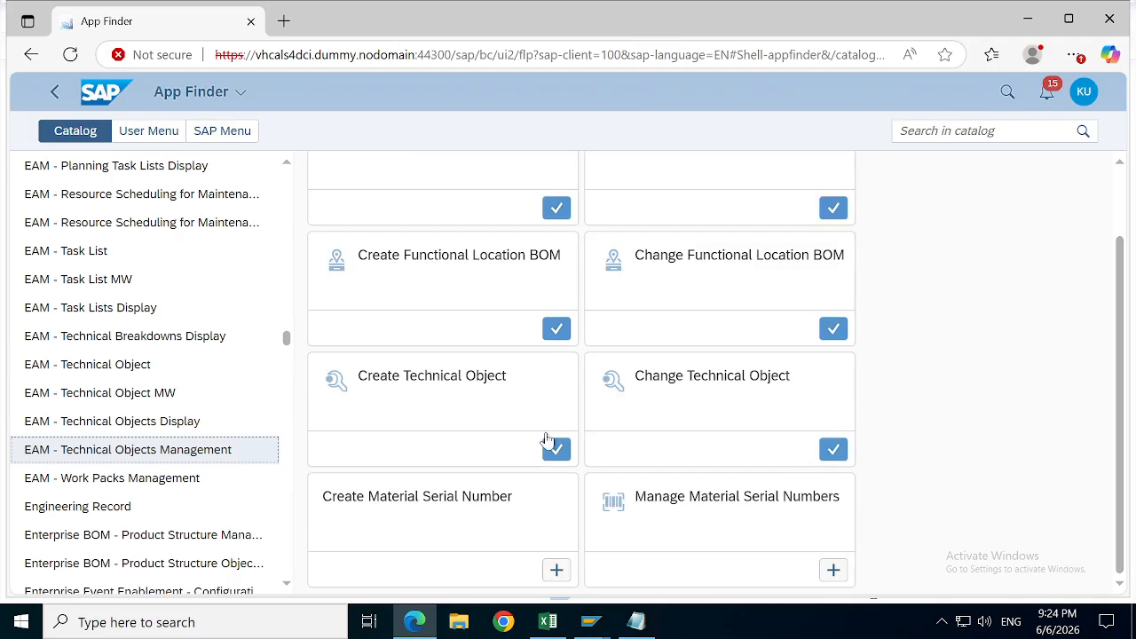
pyautogui.click(111, 477)
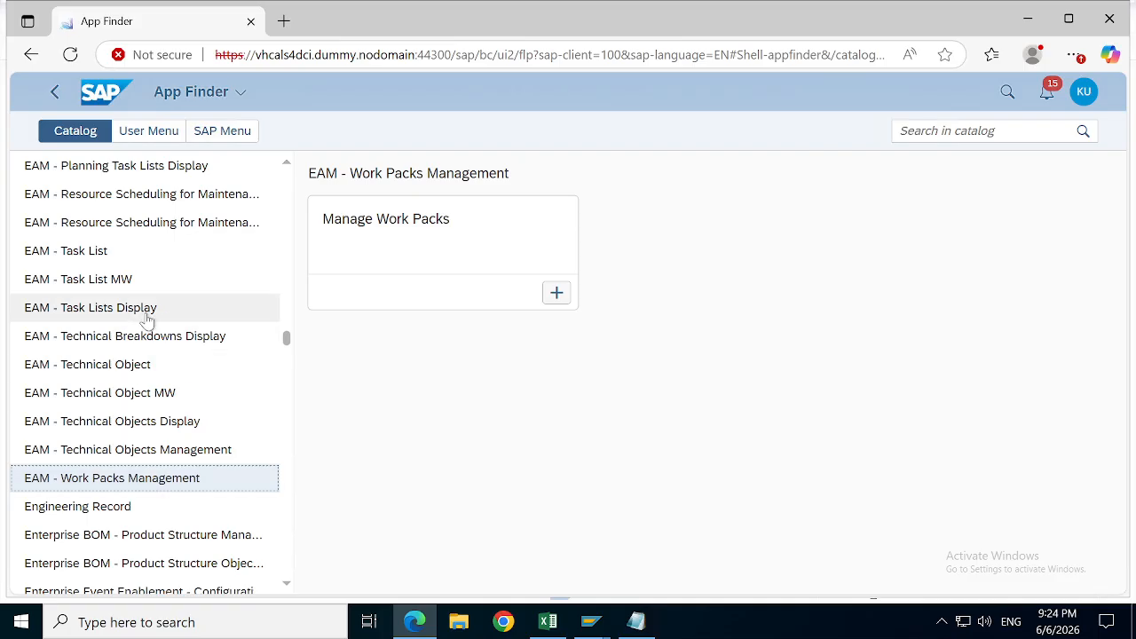
pyautogui.click(102, 311)
pyautogui.click(85, 281)
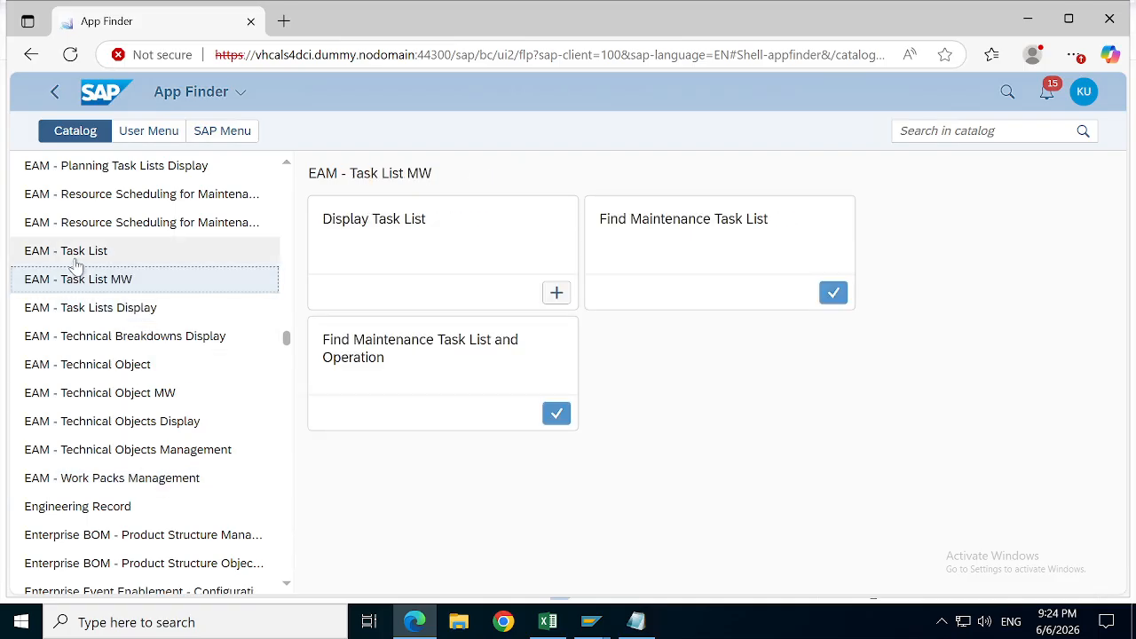
pyautogui.click(76, 259)
pyautogui.click(149, 170)
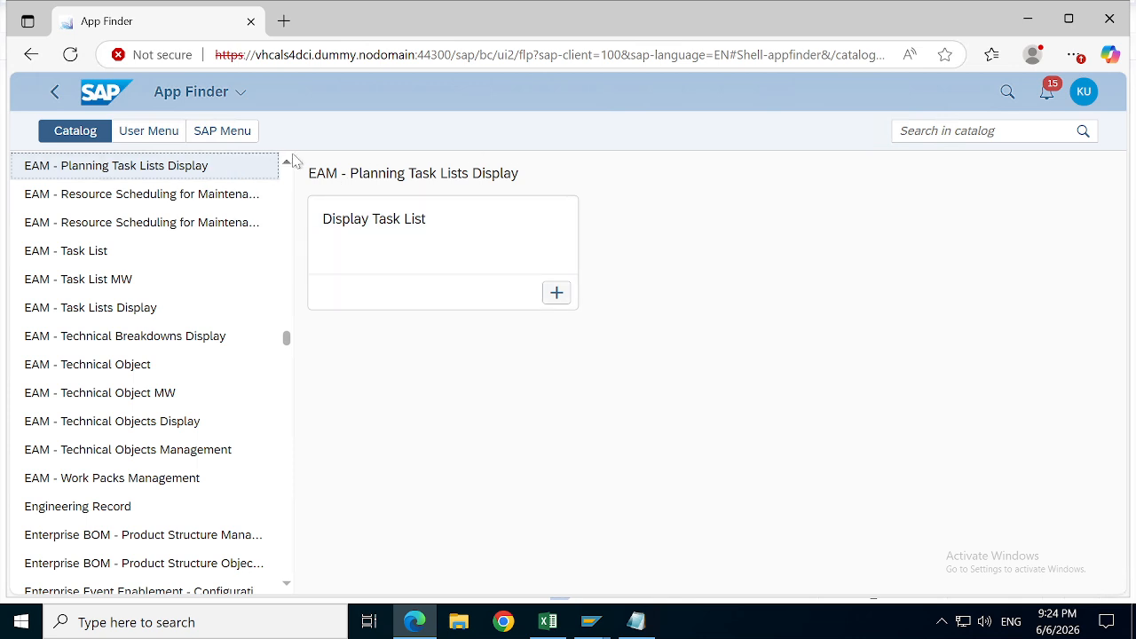
# Step: Look through the apps in the EAM personalization, order, object network and notification catalogs
pyautogui.scroll(3, 291, 168)
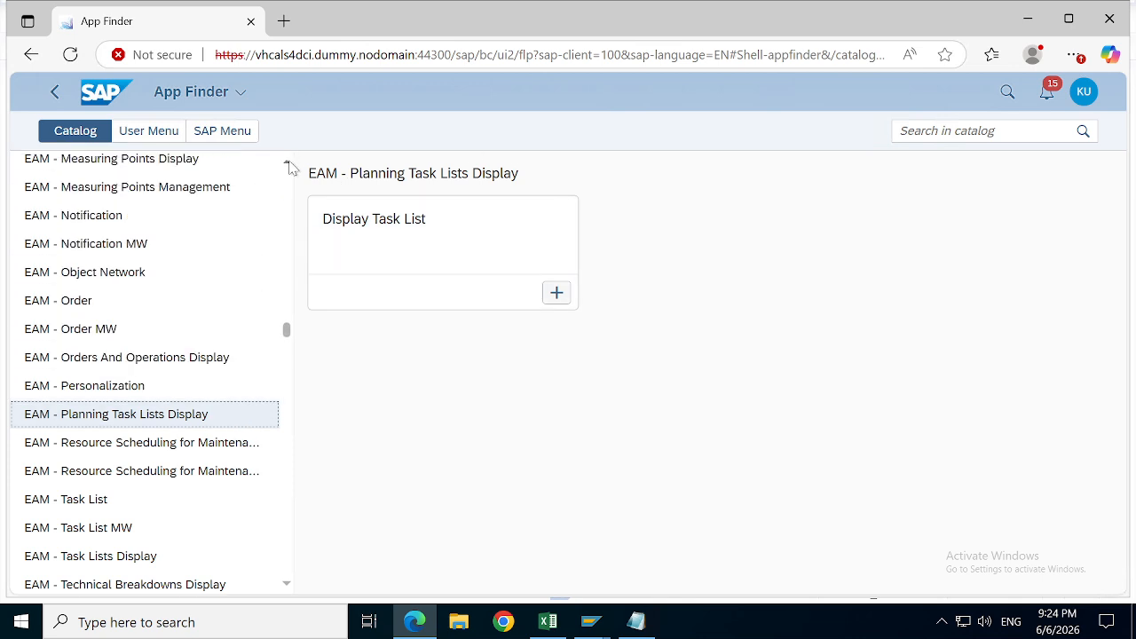
pyautogui.click(94, 383)
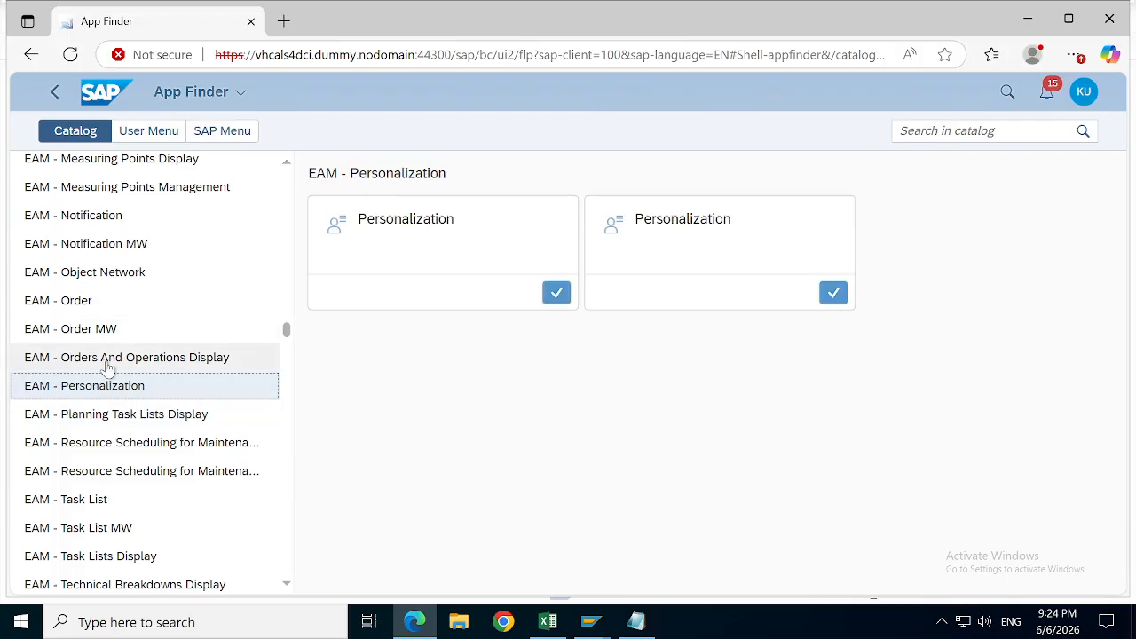
pyautogui.click(107, 364)
pyautogui.click(83, 335)
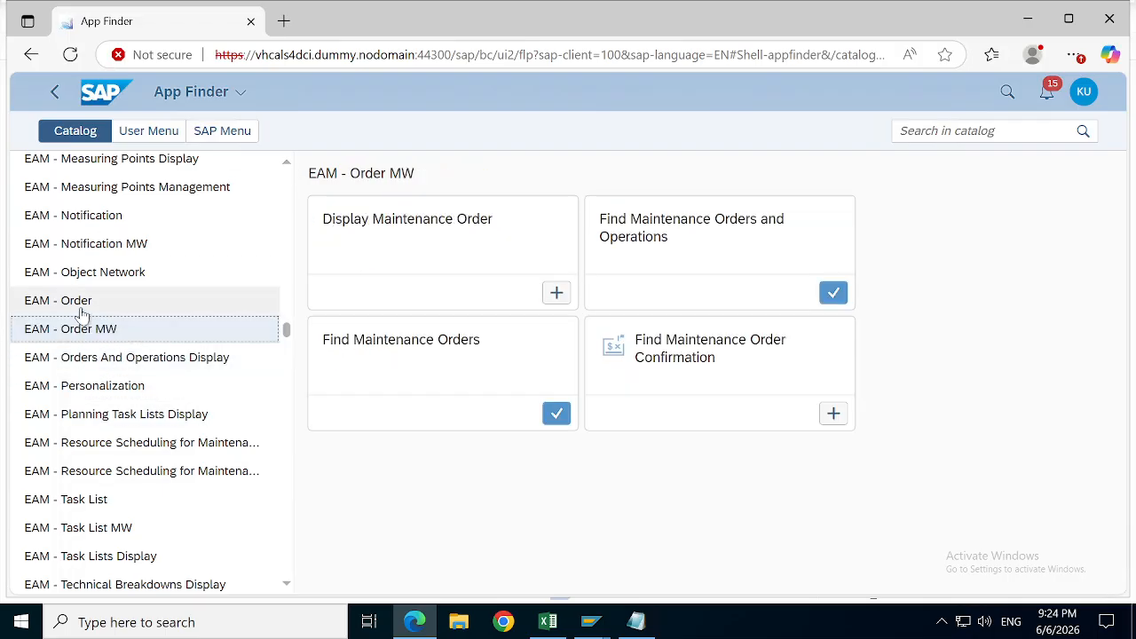
pyautogui.click(82, 306)
pyautogui.click(102, 276)
pyautogui.click(104, 248)
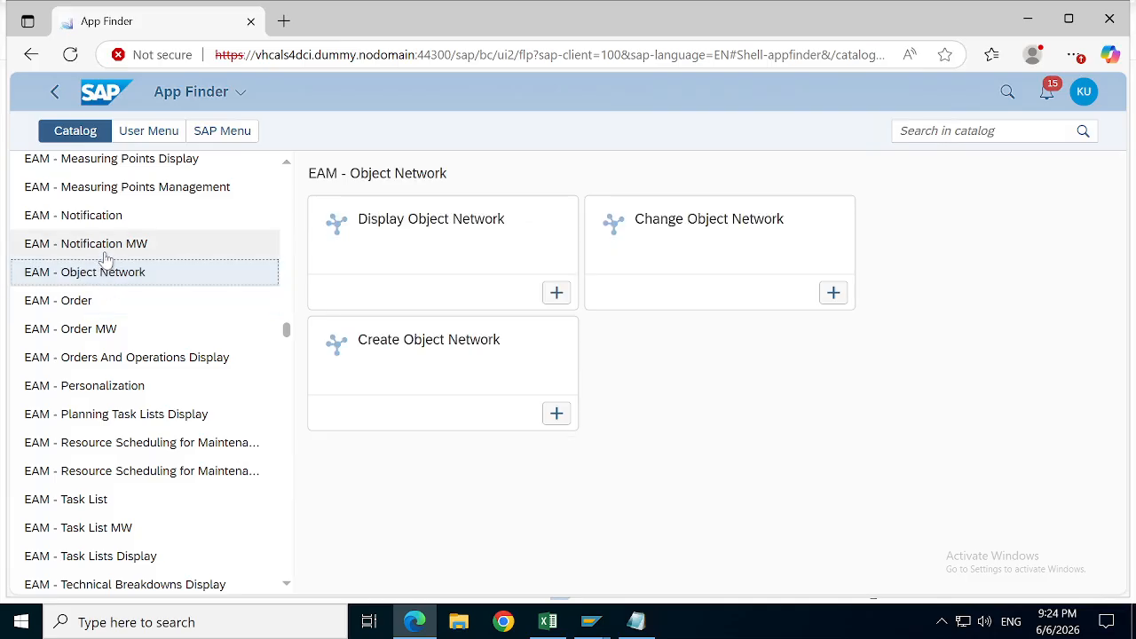
pyautogui.click(108, 216)
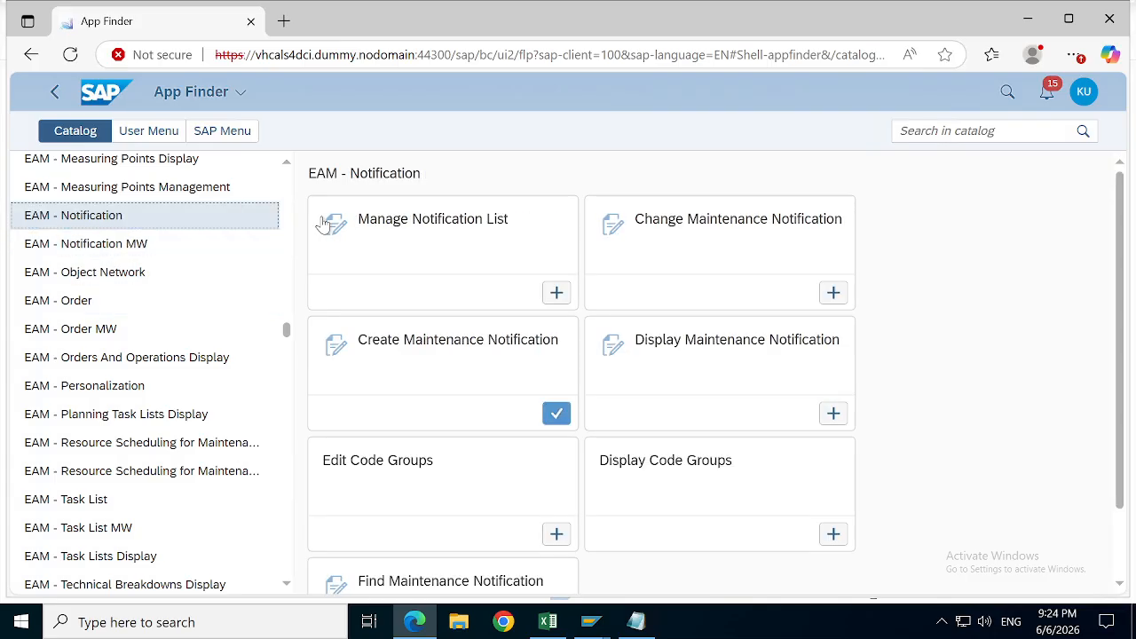
# Step: Look through the EAM catalogs above Notification and view the apps in the Find Technical Objects and Find Maintenance Plans catalogs
pyautogui.scroll(3, 286, 168)
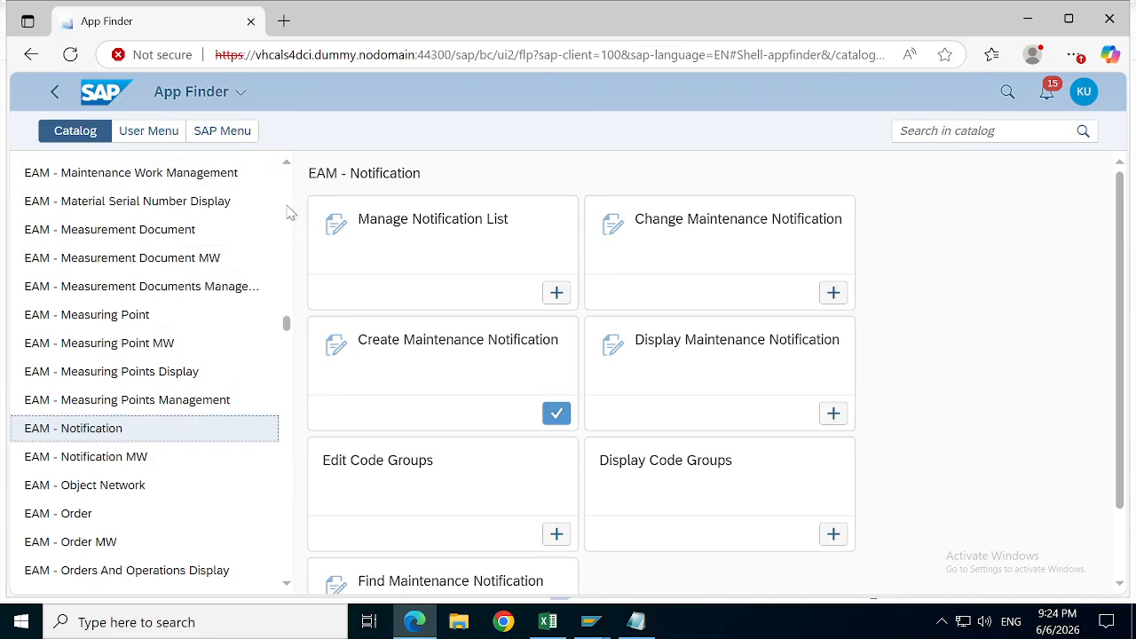
pyautogui.scroll(3, 287, 167)
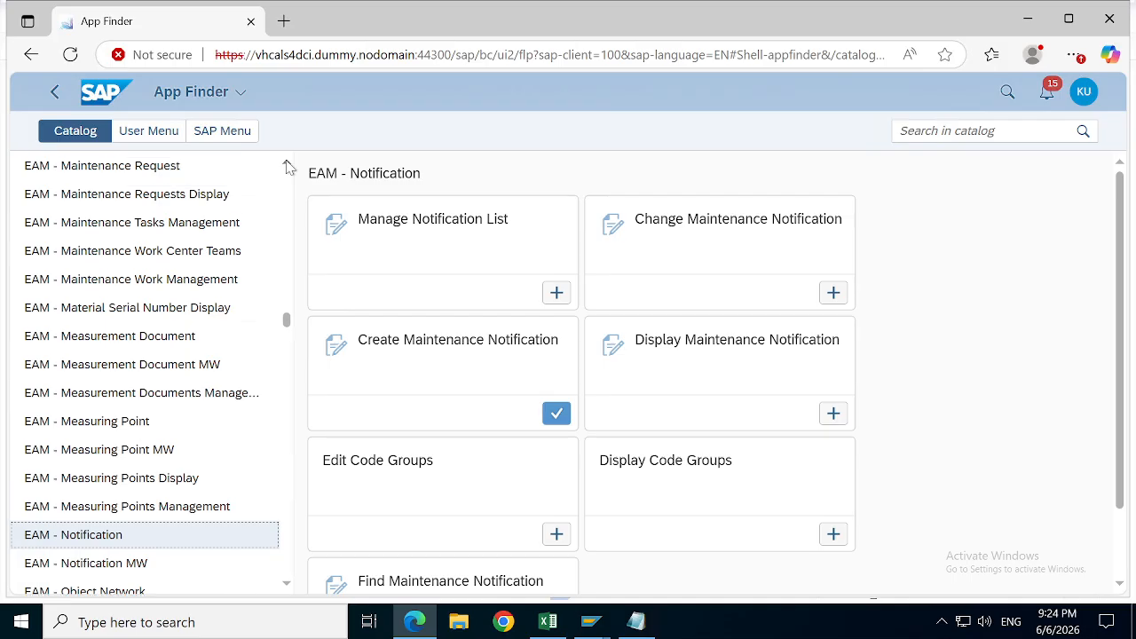
pyautogui.scroll(2, 288, 168)
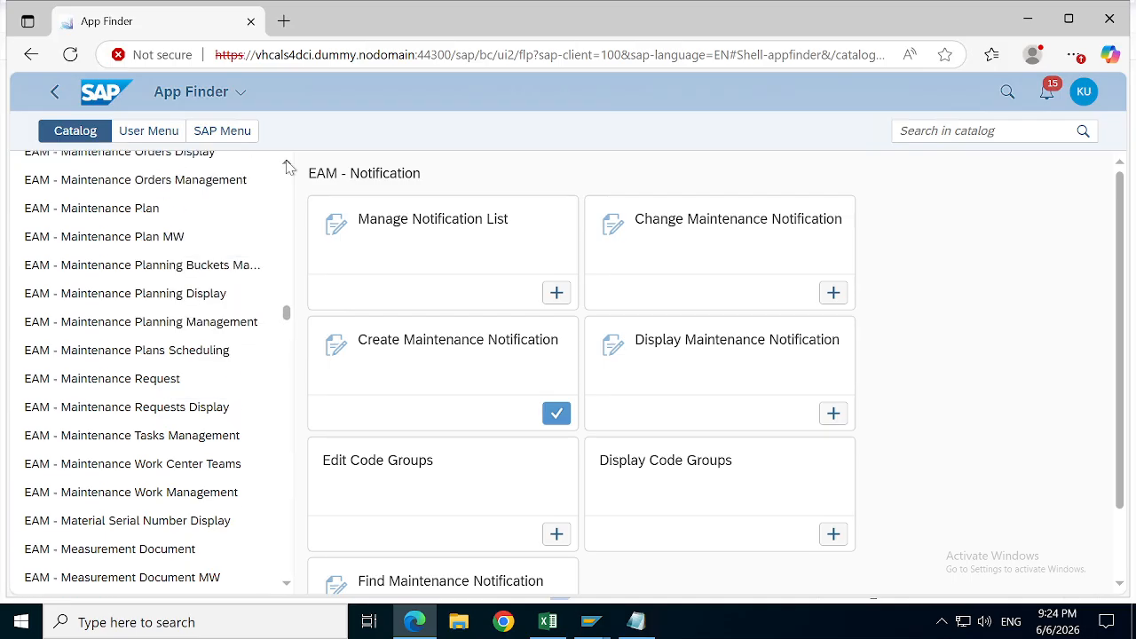
pyautogui.scroll(2, 288, 168)
pyautogui.scroll(3, 288, 168)
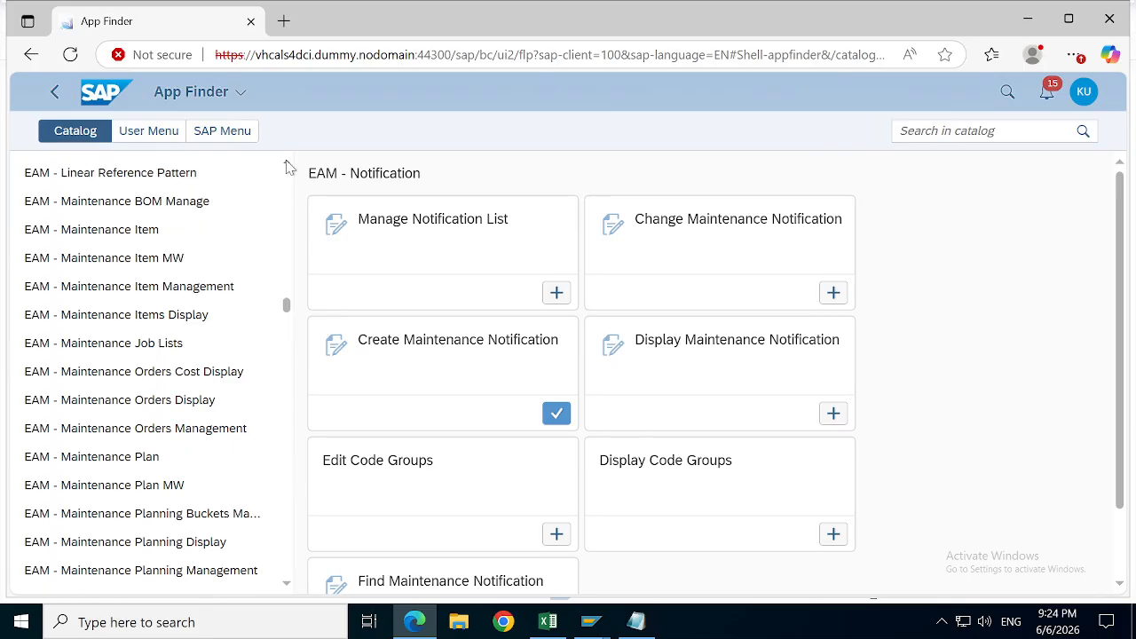
pyautogui.scroll(4, 288, 167)
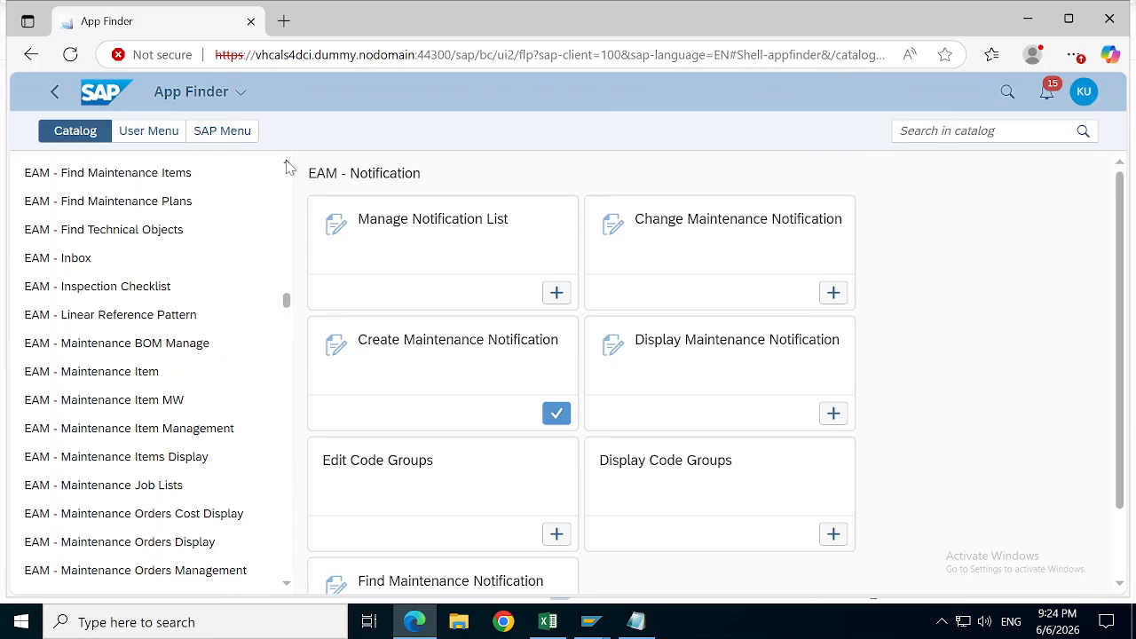
pyautogui.click(133, 300)
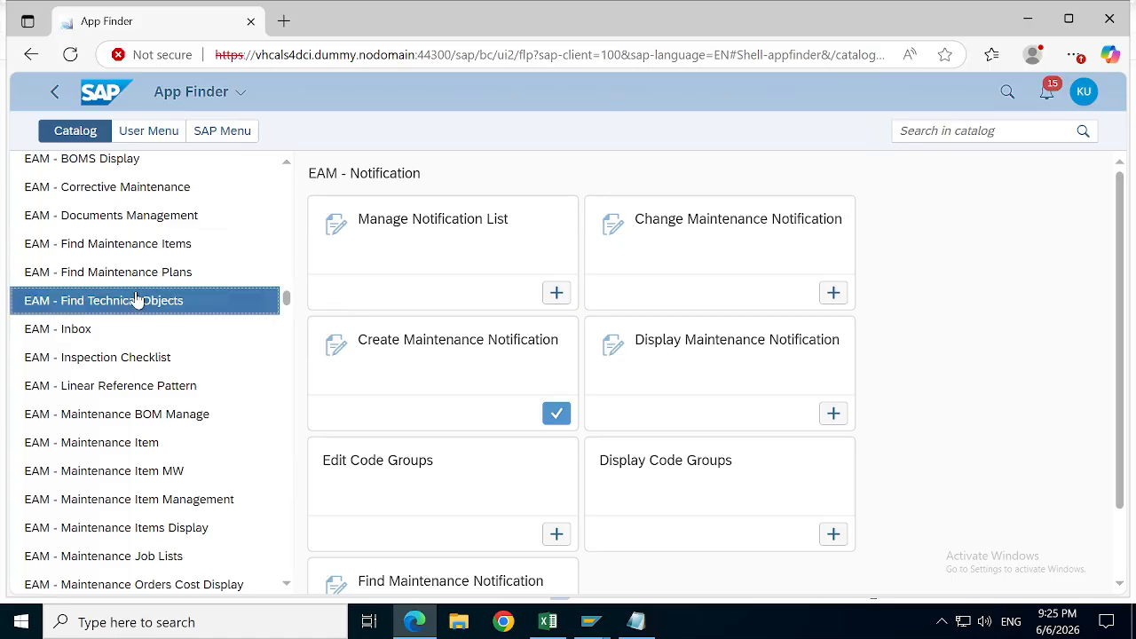
pyautogui.click(130, 276)
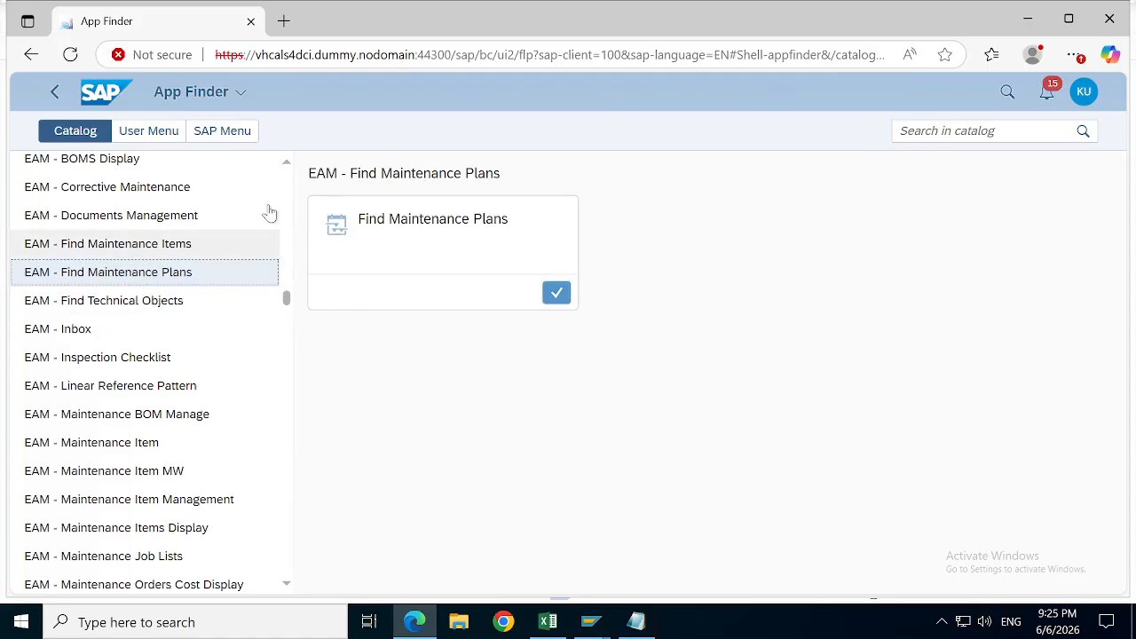
# Step: View the apps in the EAM Asset Information System, Asset Information System MW and Asset Management Configuration catalogs
pyautogui.scroll(4, 288, 168)
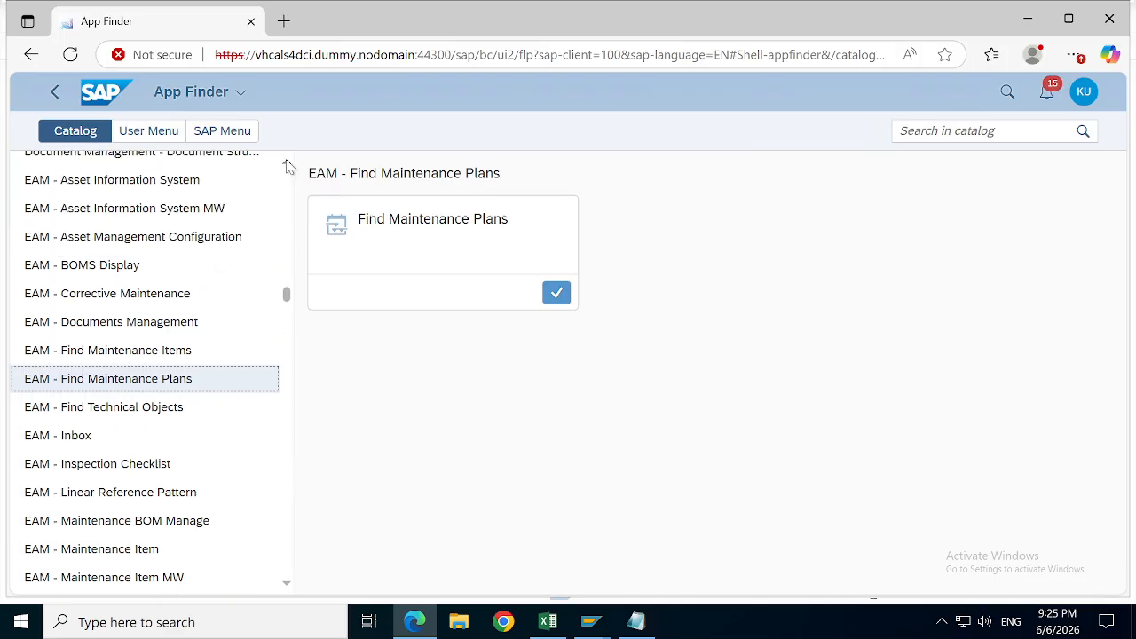
pyautogui.click(130, 273)
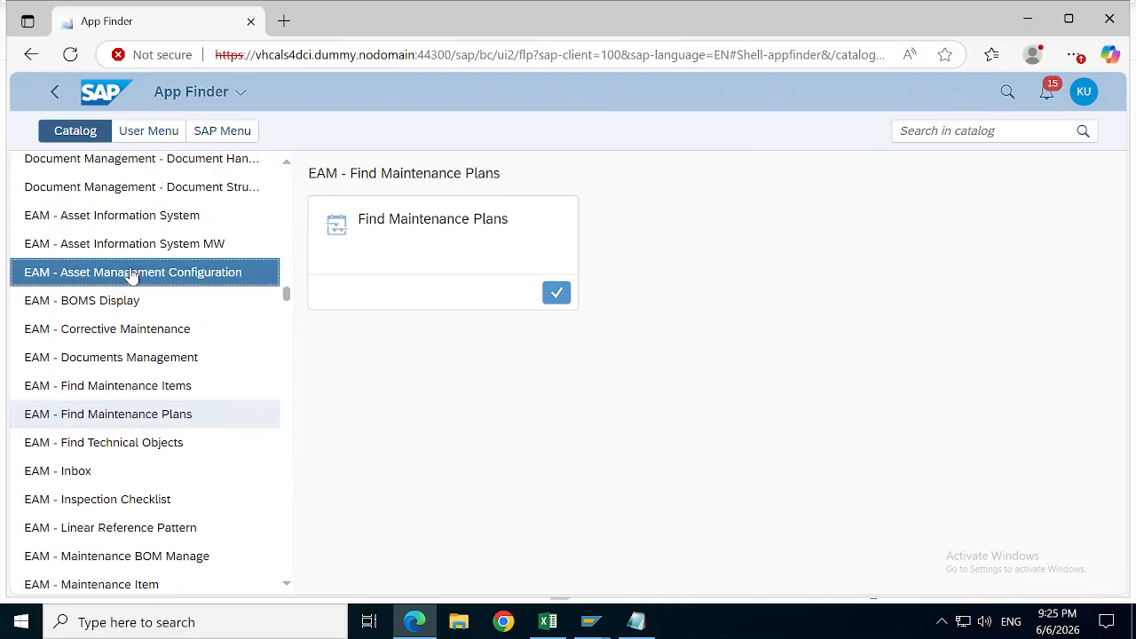
pyautogui.click(122, 222)
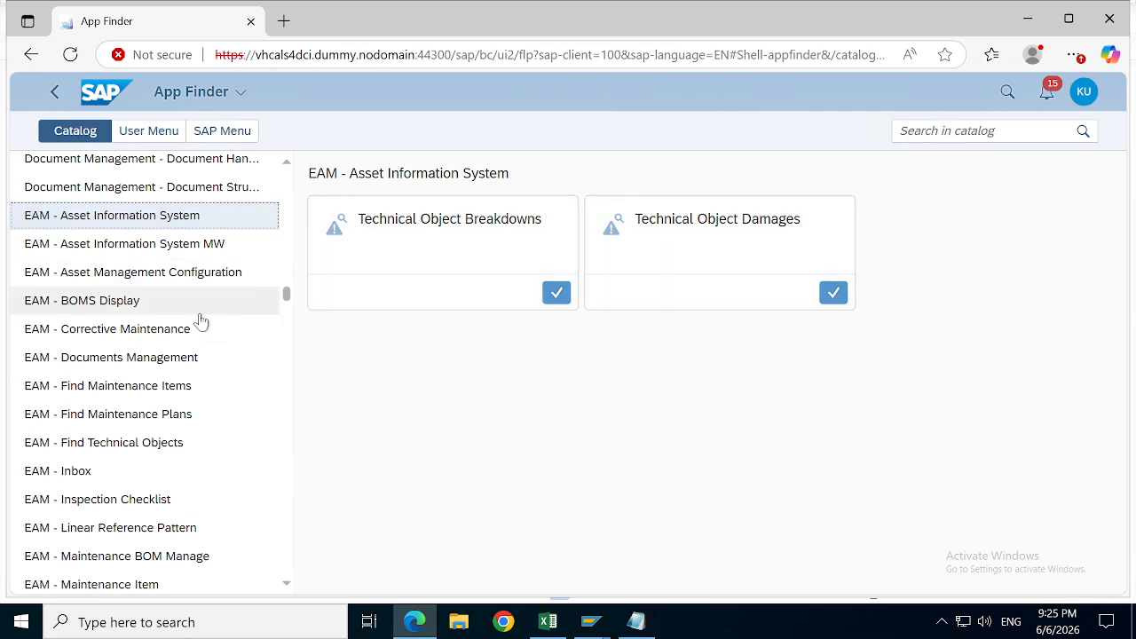
pyautogui.click(147, 254)
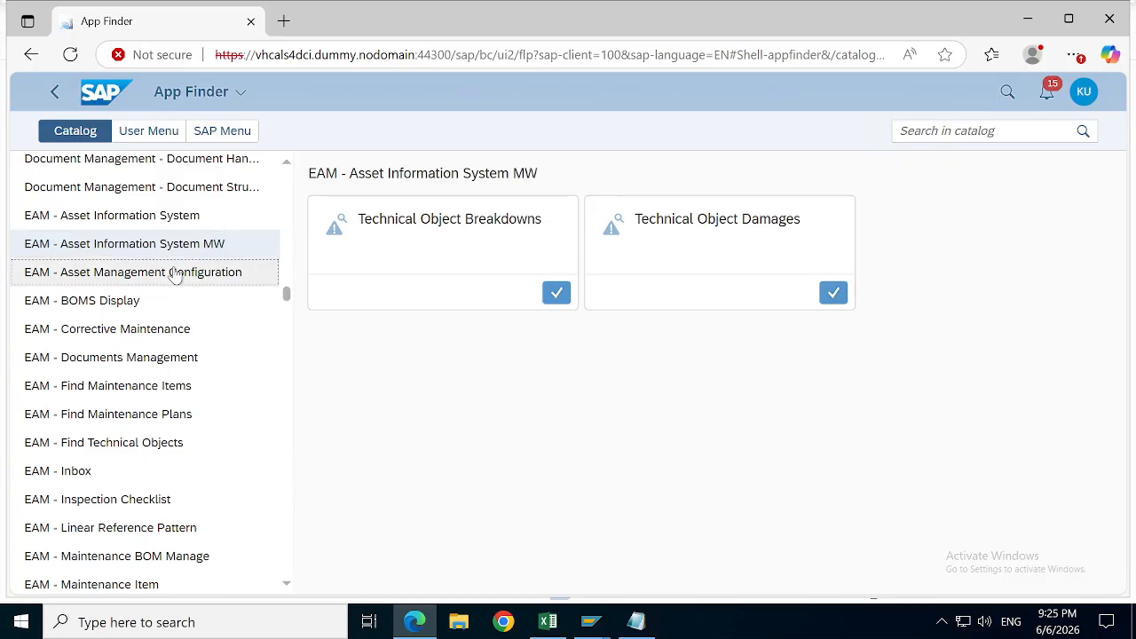
pyautogui.click(175, 275)
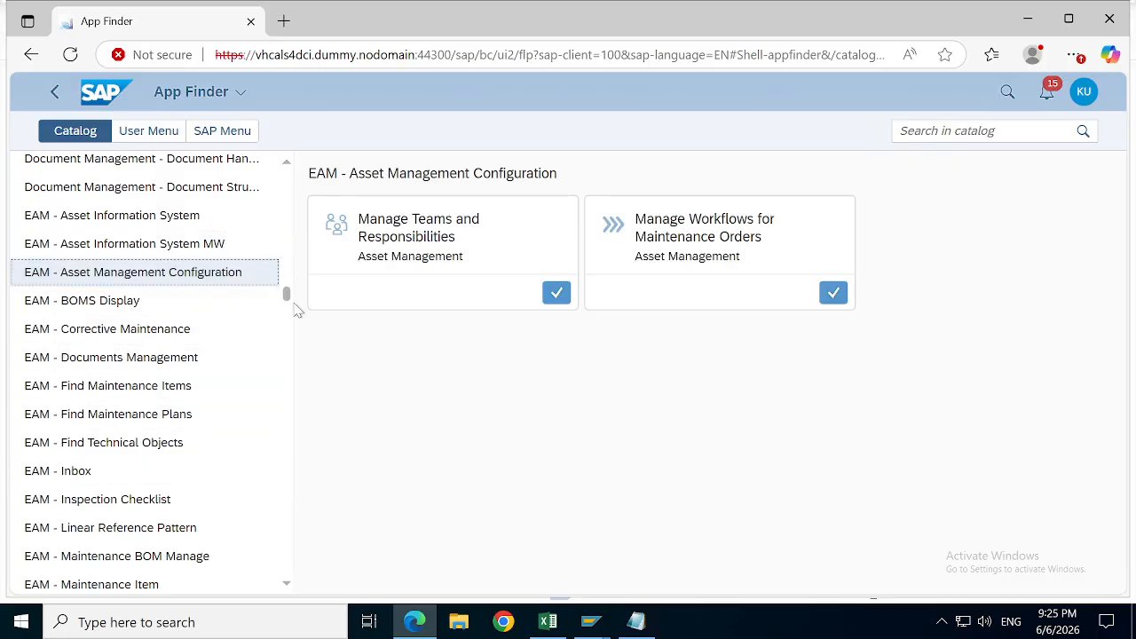
# Step: Open the Find Technical Object app from its EAM catalog and display the details of functional location Coke Oven Plant (SLRM)
pyautogui.click(113, 446)
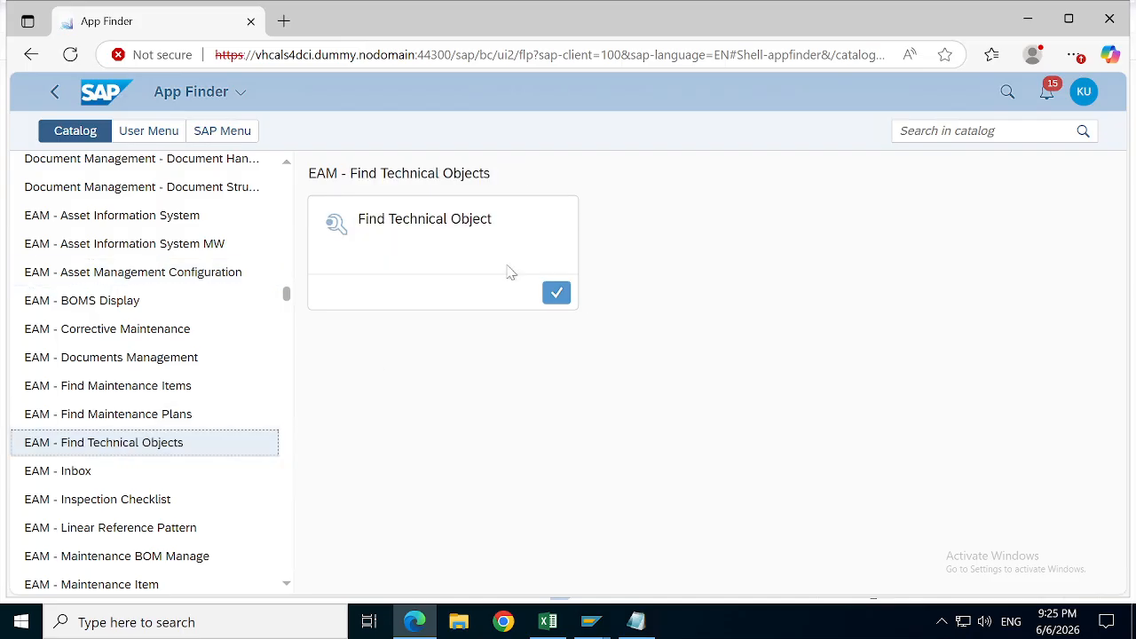
pyautogui.click(417, 217)
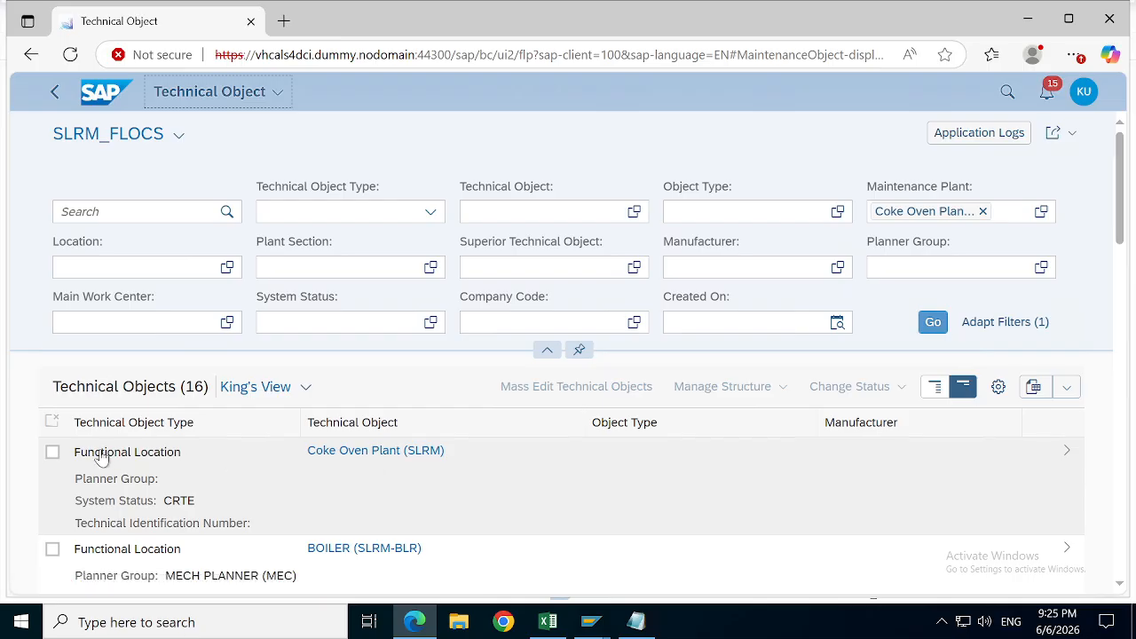
pyautogui.click(1069, 457)
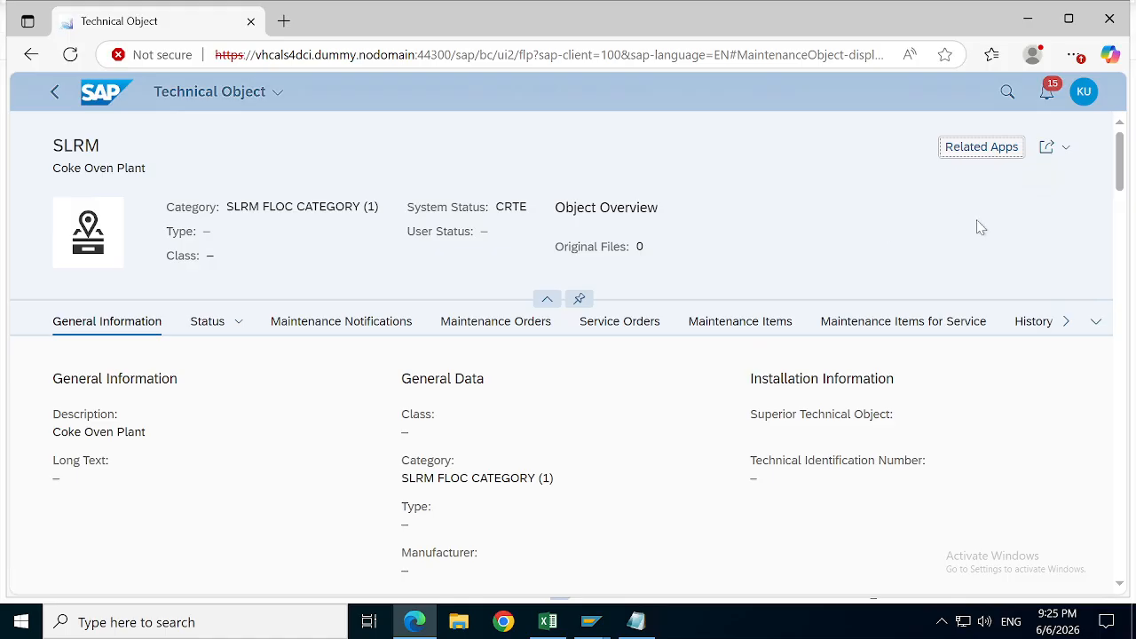
# Step: Open functional location SLRM in the related Asset Viewer app and expand the BOILER (SLRM-BLR) node in its structure
pyautogui.click(979, 153)
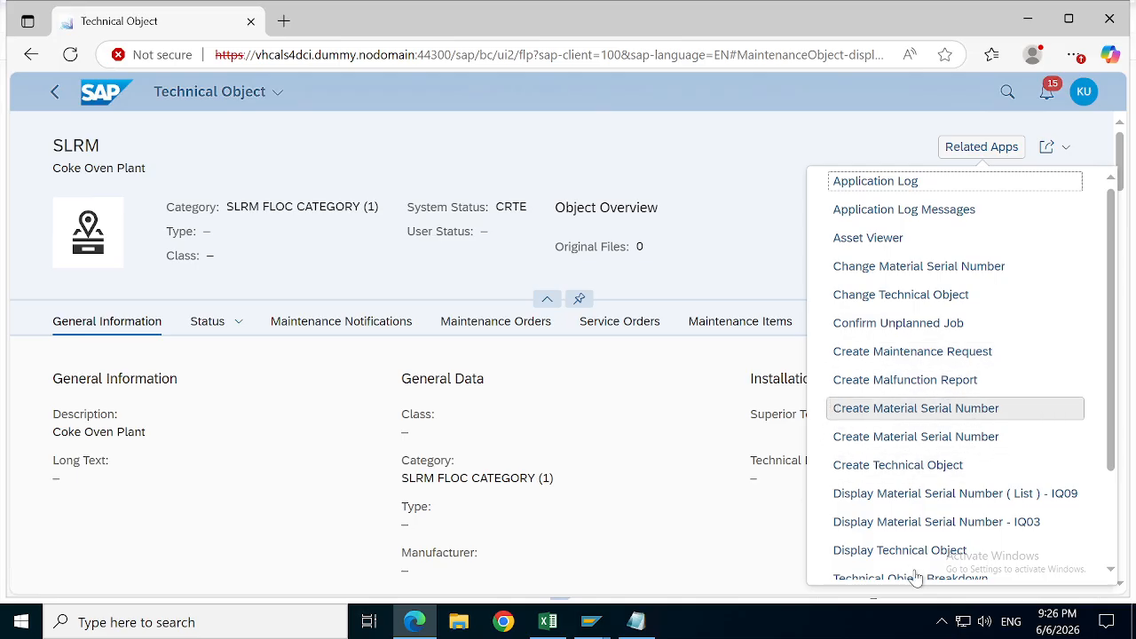
pyautogui.click(873, 242)
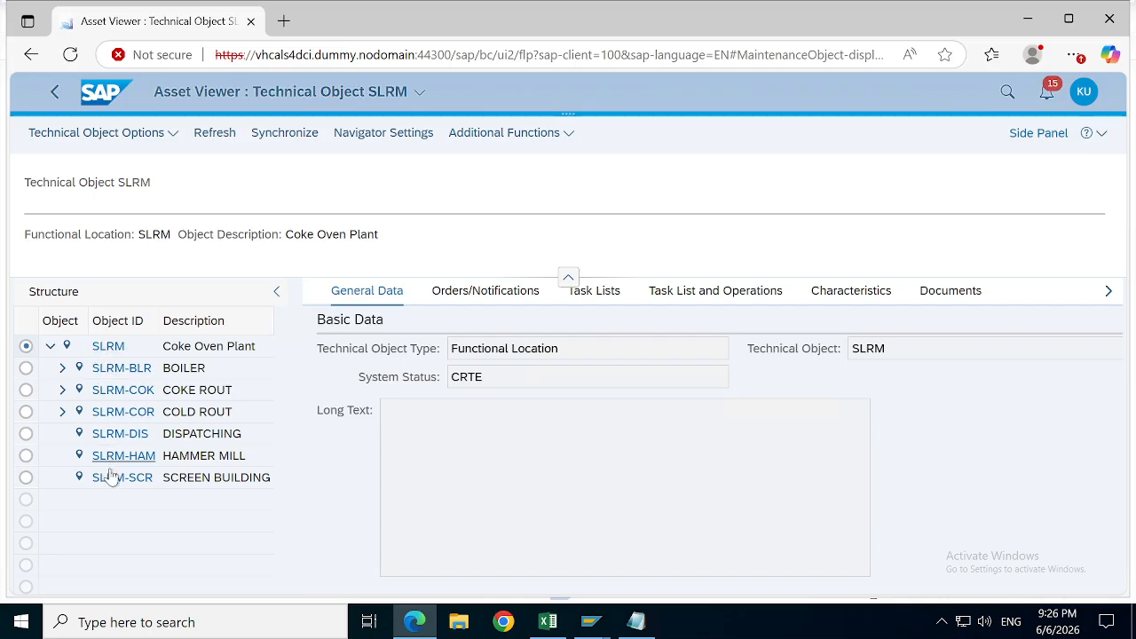
pyautogui.click(63, 369)
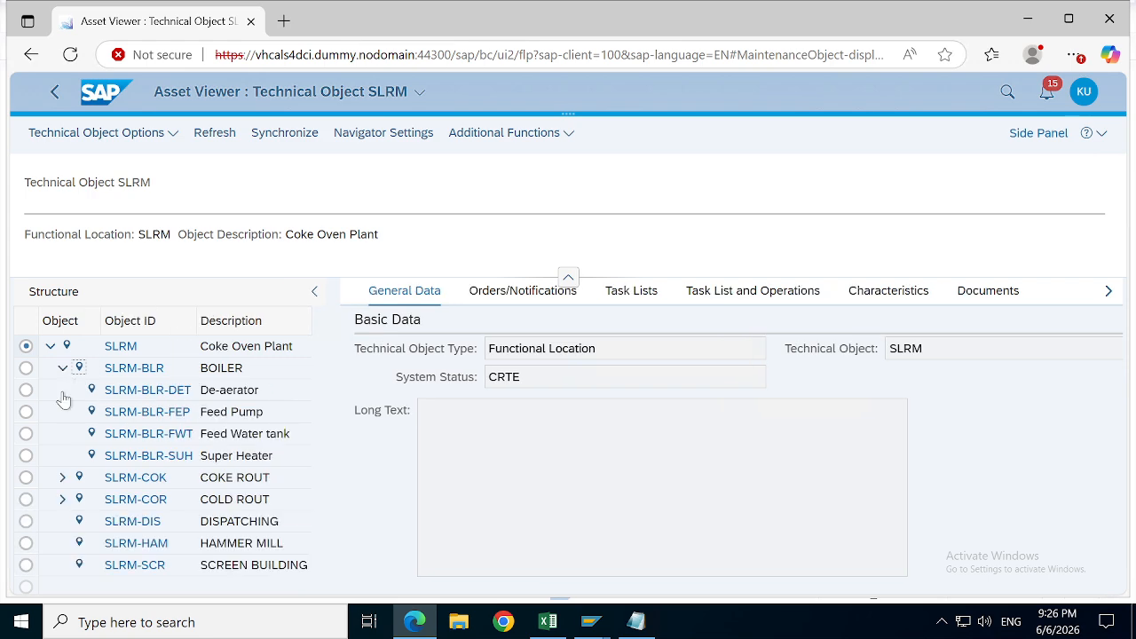
# Step: Expand COKE ROUT and COLD ROUT in the SLRM structure, and return to the App Finder
pyautogui.click(62, 479)
pyautogui.click(62, 524)
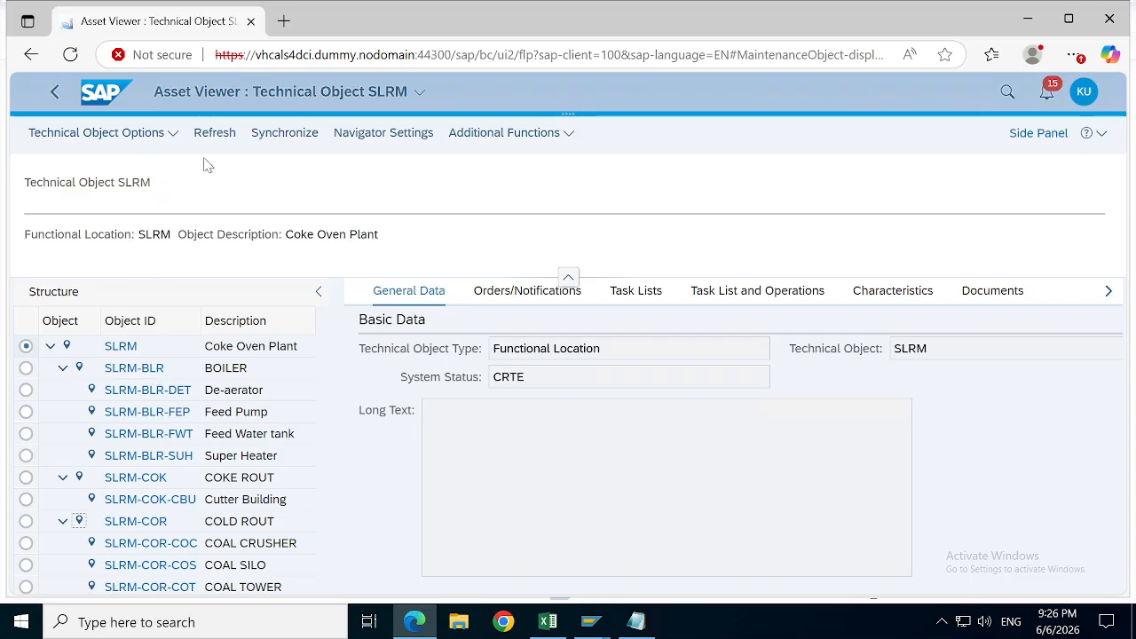
pyautogui.click(46, 104)
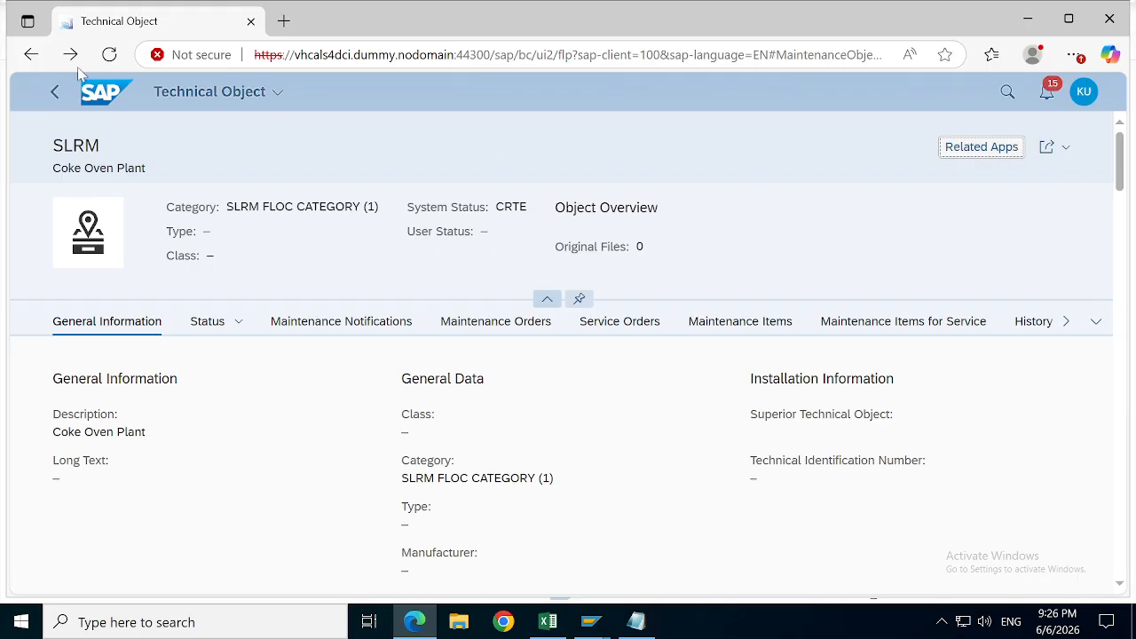
pyautogui.click(55, 92)
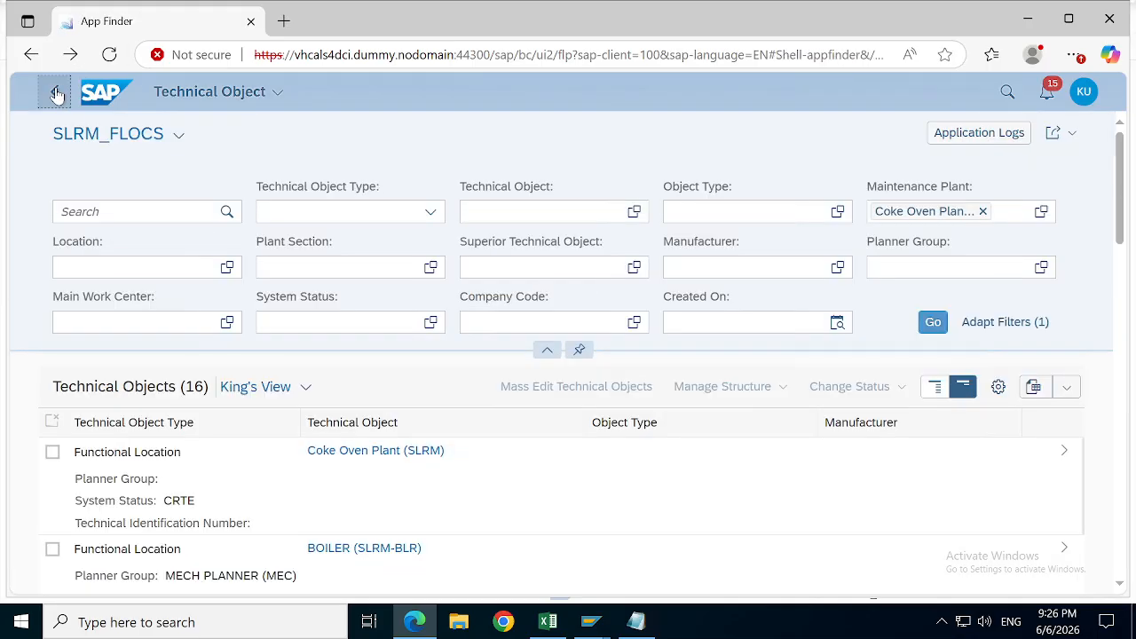
pyautogui.click(55, 92)
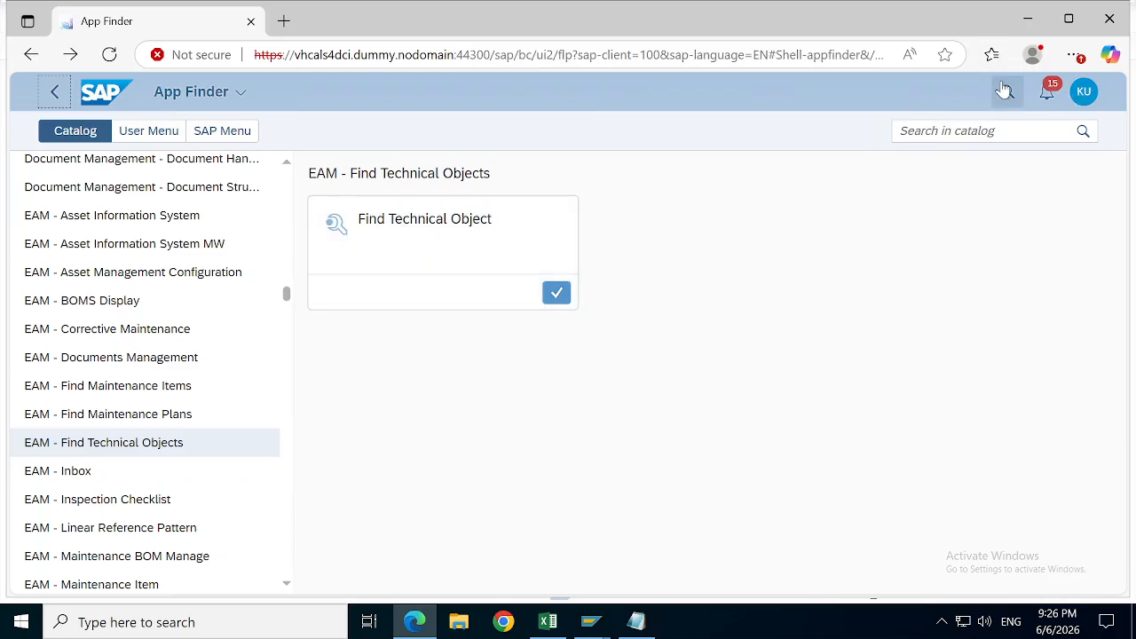
# Step: Launch Find Technical Object and show Coke Oven Plant (SLRM) in Asset Viewer through the related apps on its object page
pyautogui.click(443, 221)
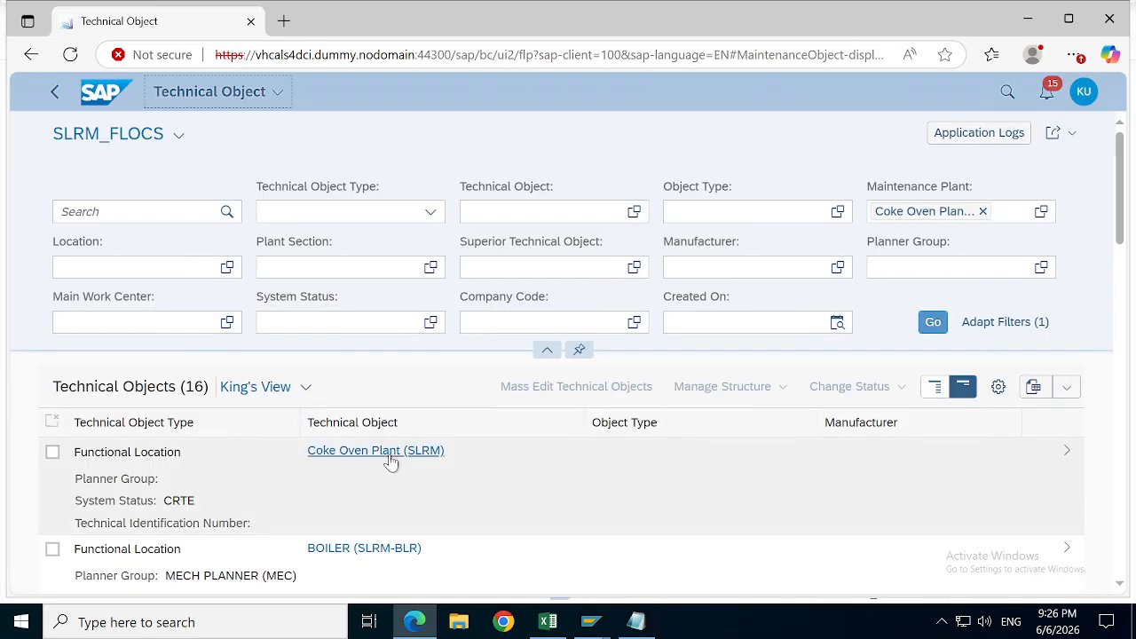
pyautogui.click(394, 454)
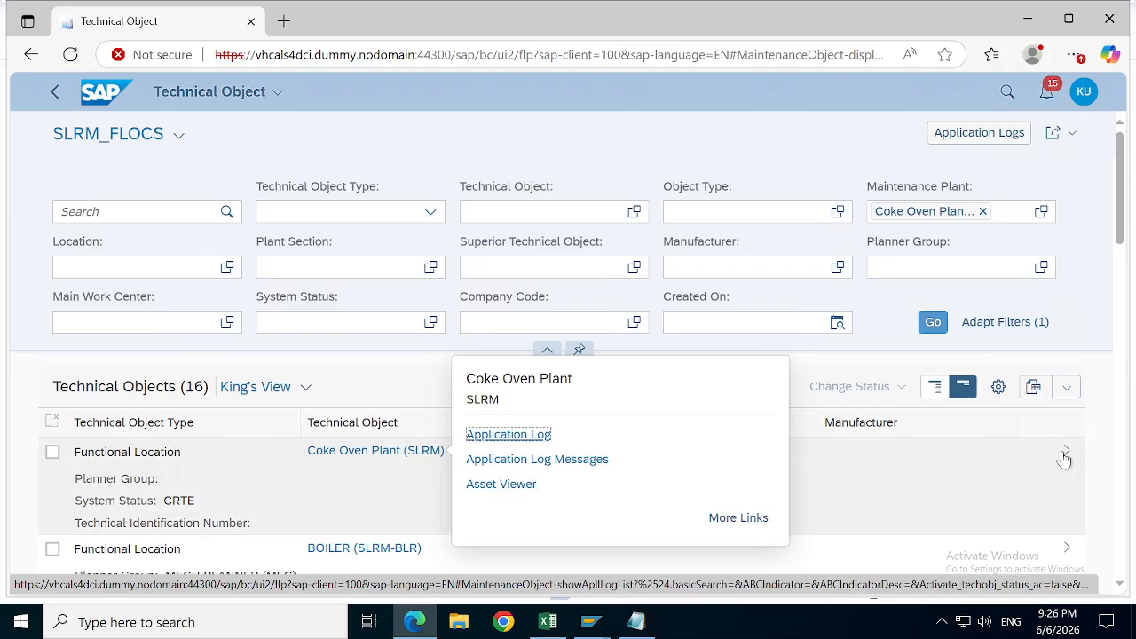
pyautogui.click(1064, 458)
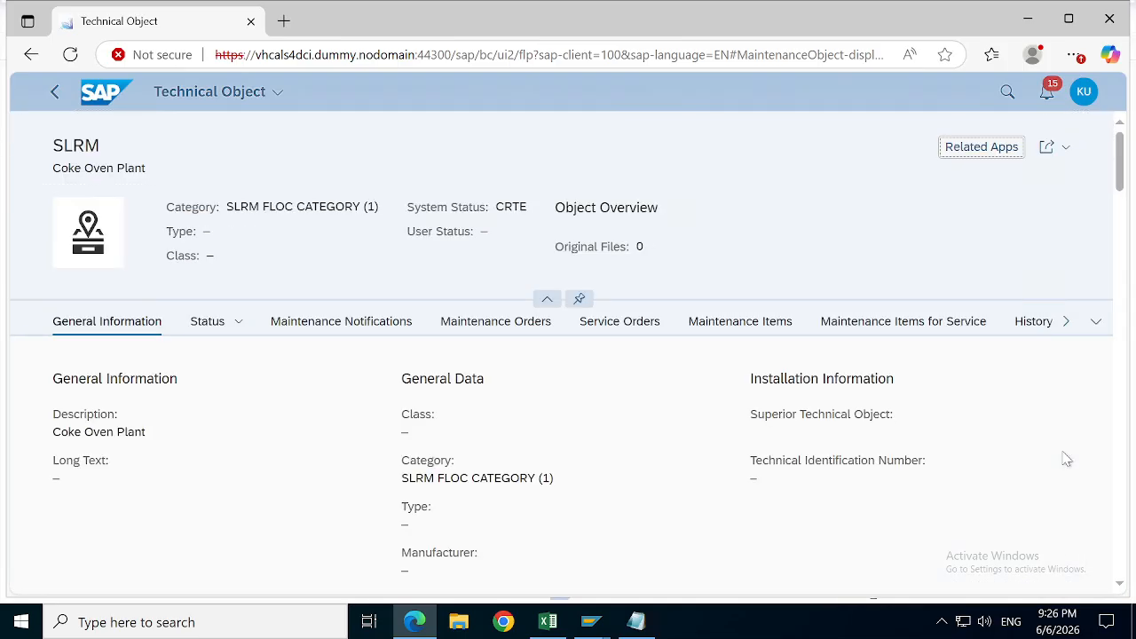
pyautogui.click(982, 147)
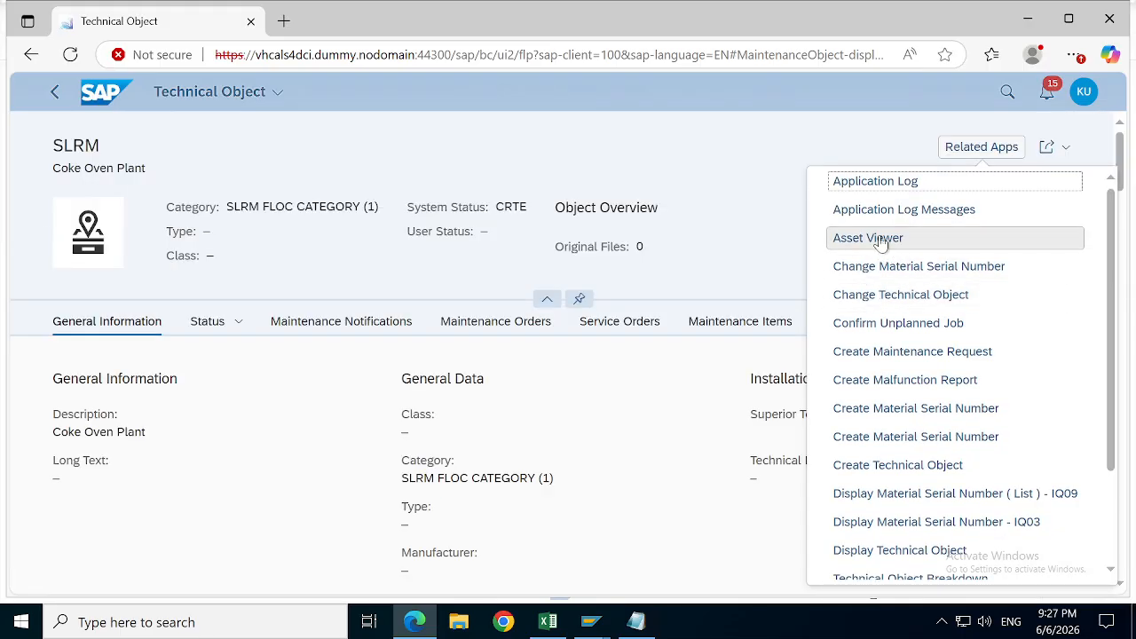
pyautogui.click(881, 241)
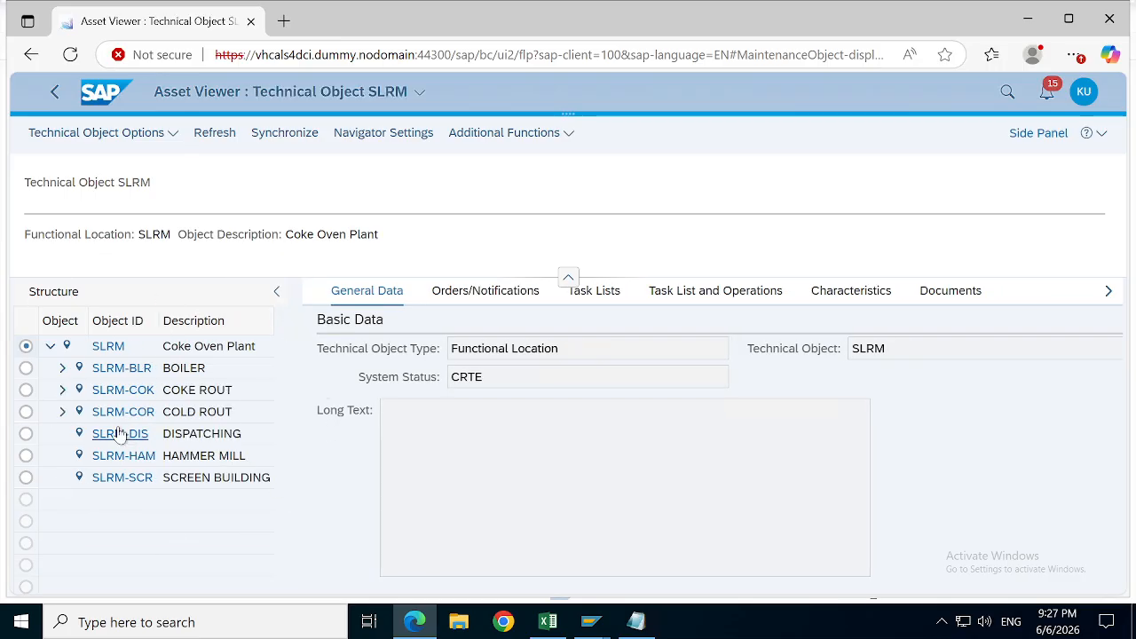
# Step: Expand BOILER and COKE ROUT in the structure, and display the De-aerator's general data and available object options
pyautogui.click(63, 371)
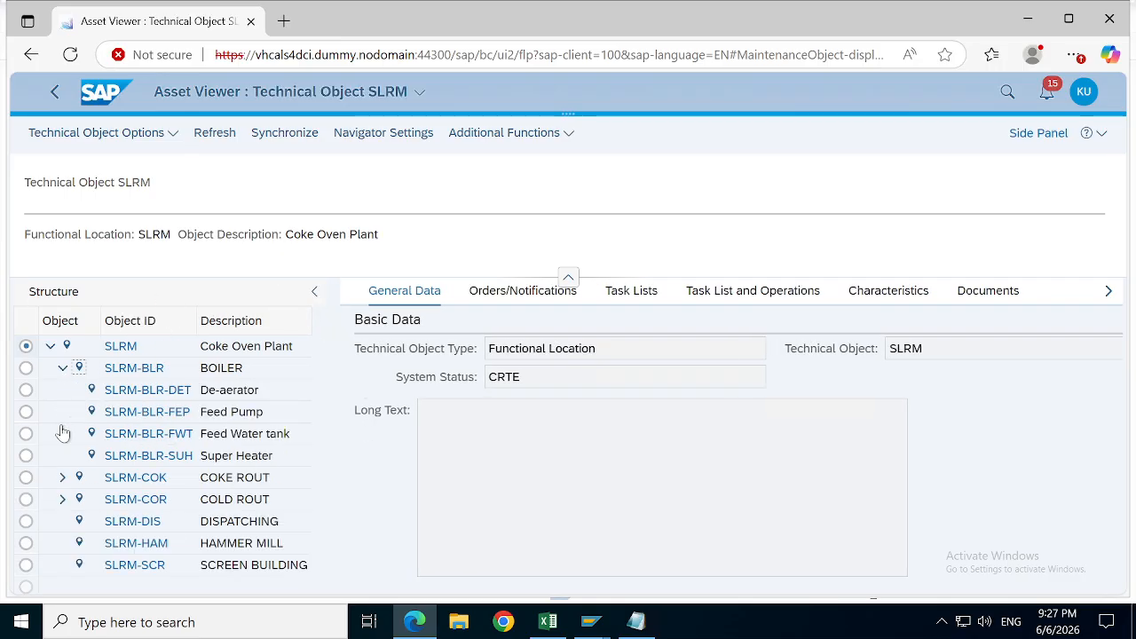
pyautogui.click(62, 477)
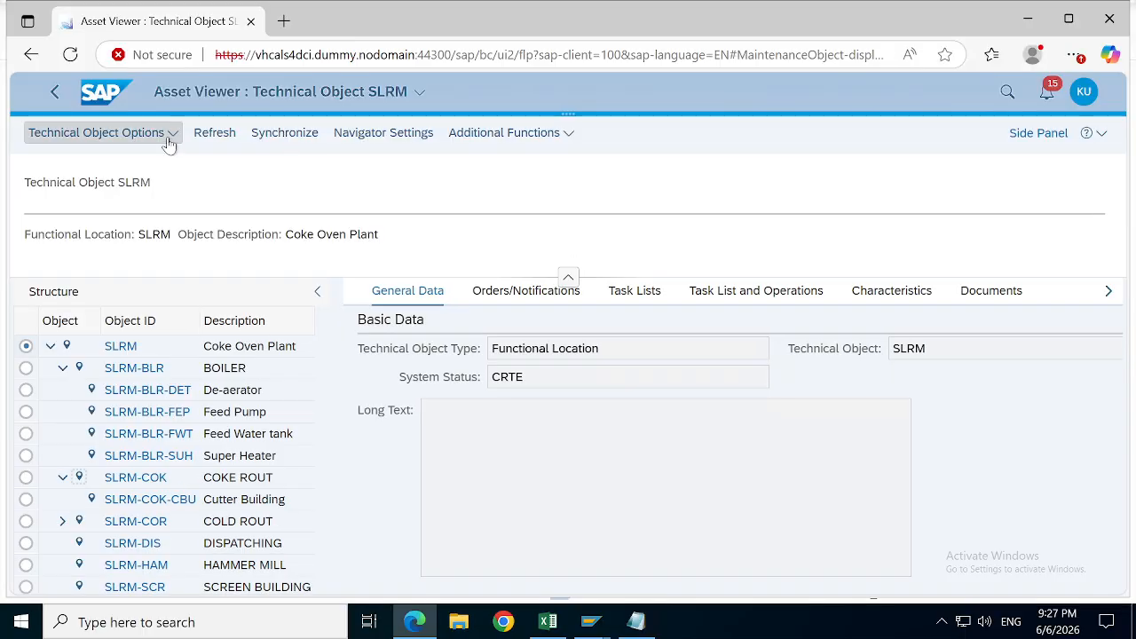
pyautogui.click(26, 391)
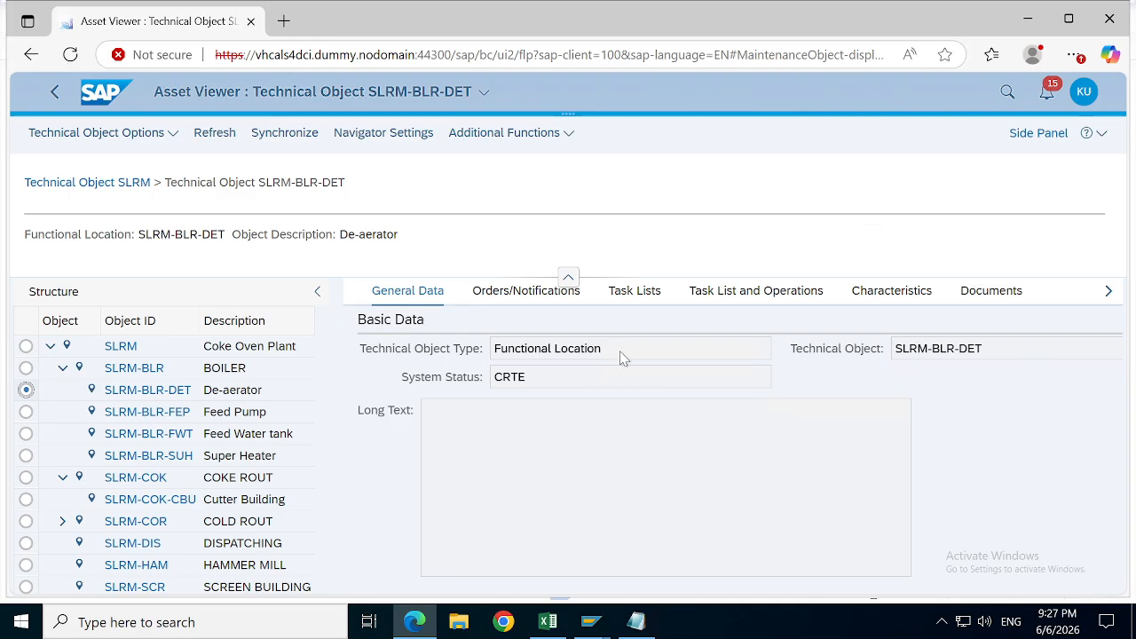
pyautogui.click(106, 133)
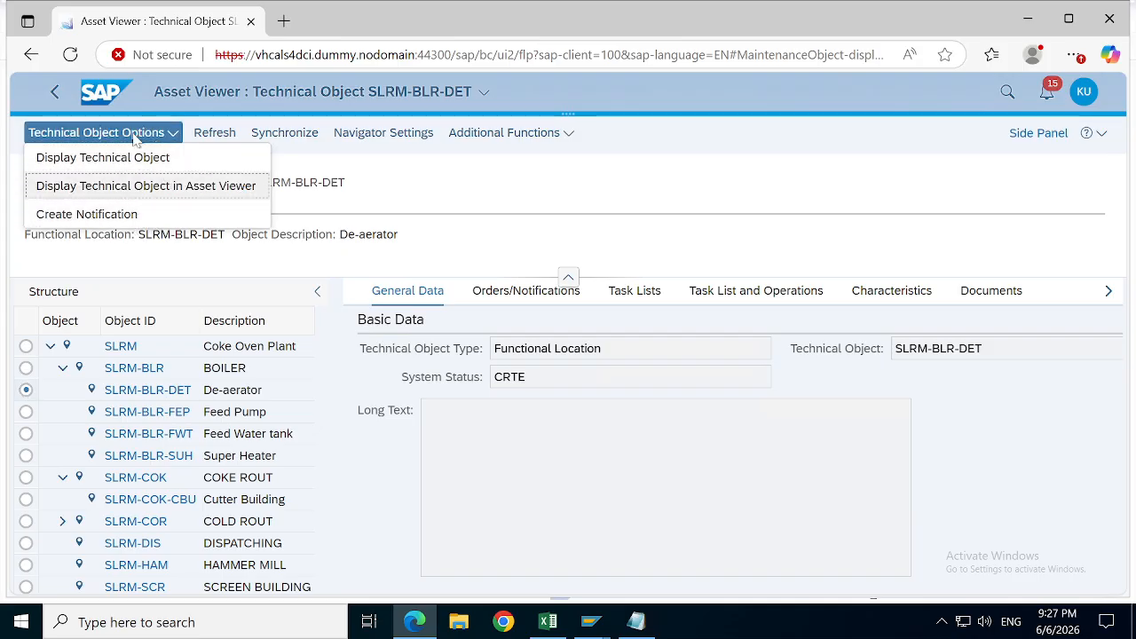
# Step: Return to the SLRM_FLOCS list and add Change Technical Object and Display Technical Object to the Coke Oven Plant's link list
pyautogui.click(54, 92)
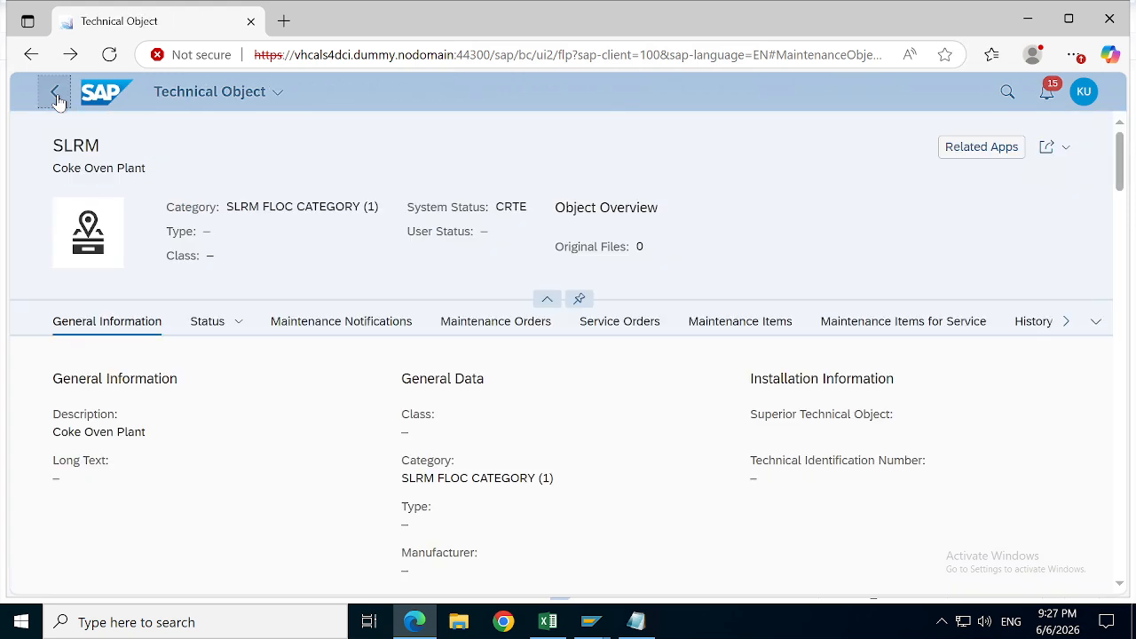
pyautogui.click(56, 100)
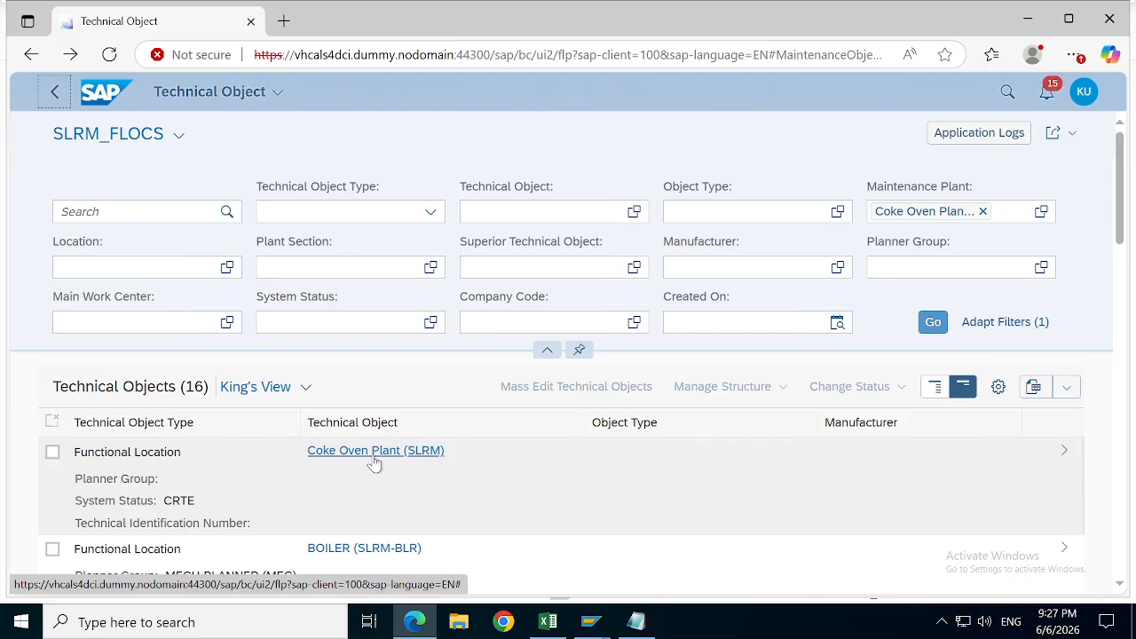
pyautogui.click(374, 454)
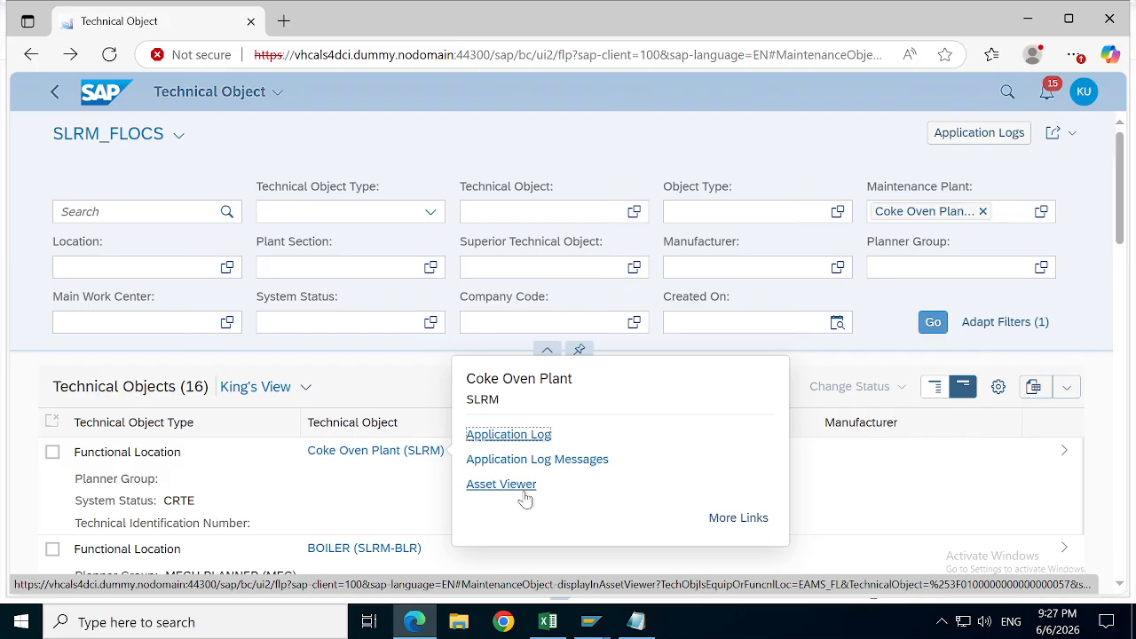
pyautogui.click(738, 518)
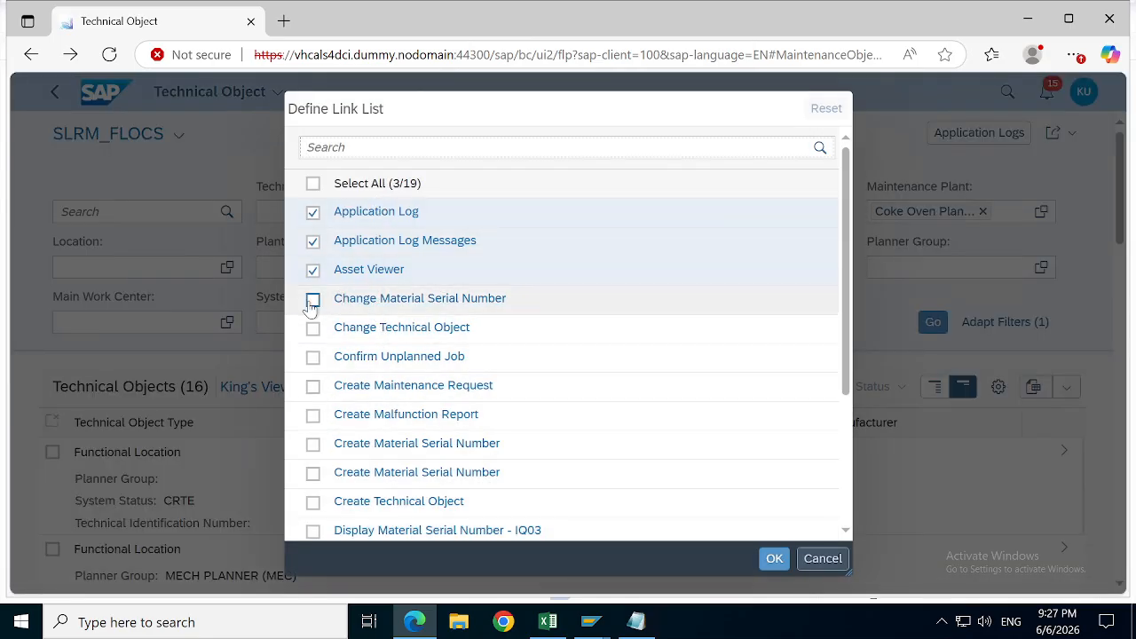
pyautogui.click(312, 329)
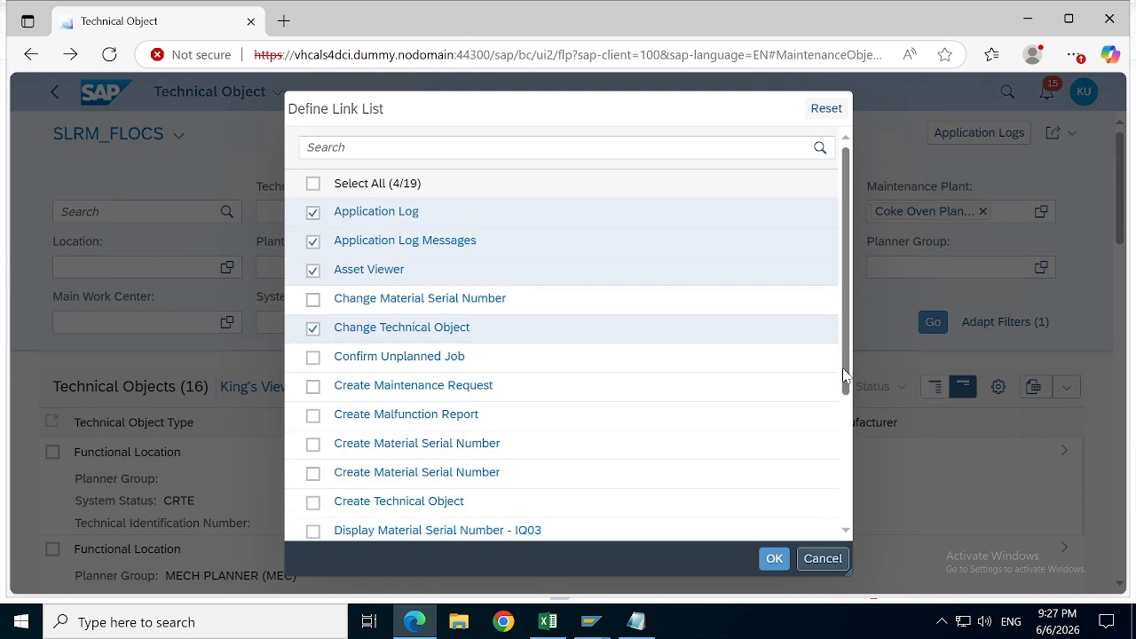
pyautogui.moveTo(843, 376); pyautogui.dragTo(844, 446)
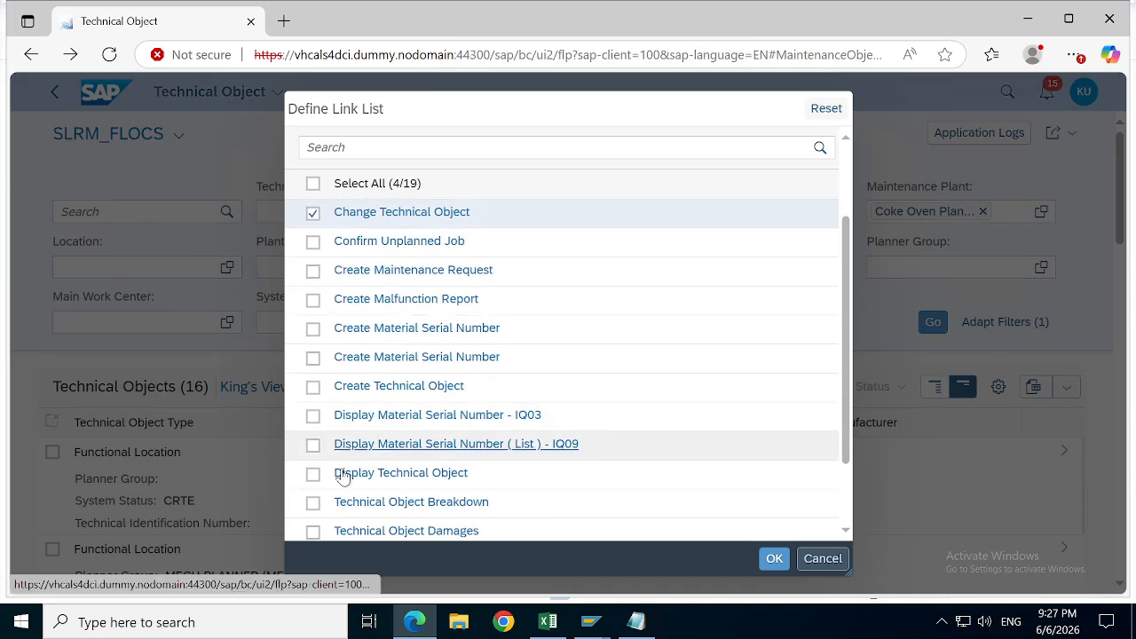
pyautogui.click(312, 474)
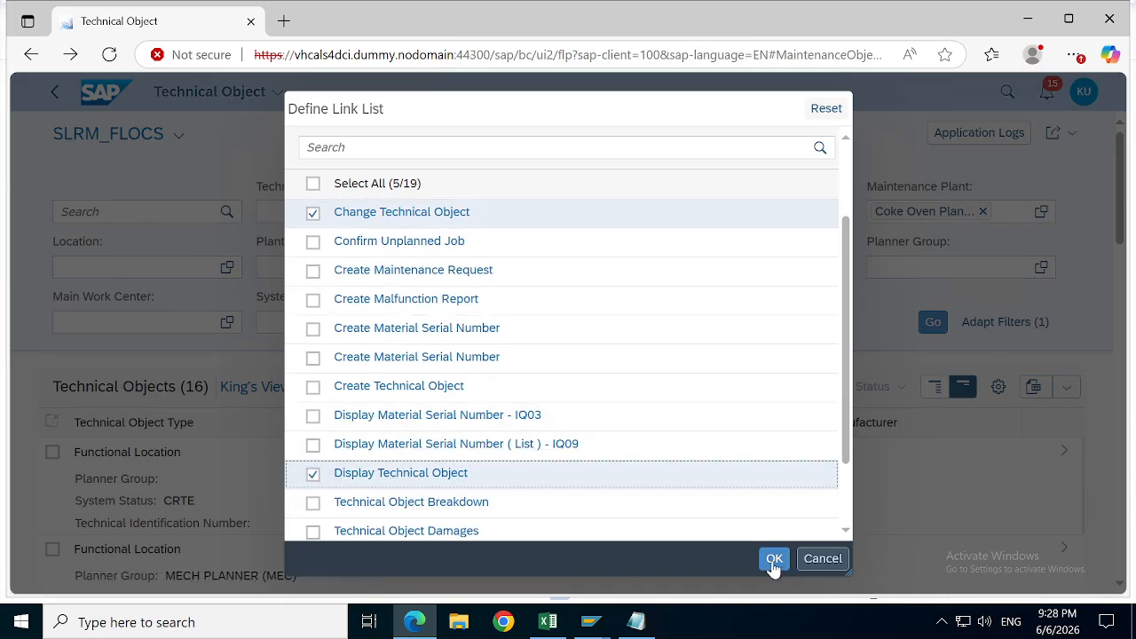
pyautogui.click(774, 559)
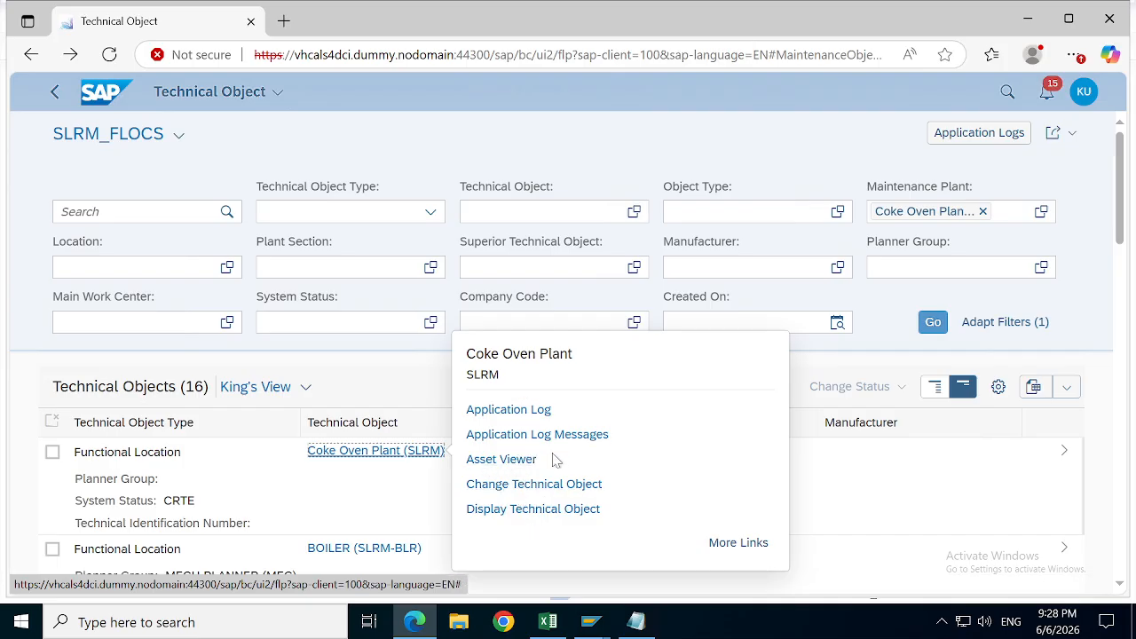
# Step: View the Coke Oven Plant in Asset Viewer from its link list, and return to the launchpad home page
pyautogui.click(519, 459)
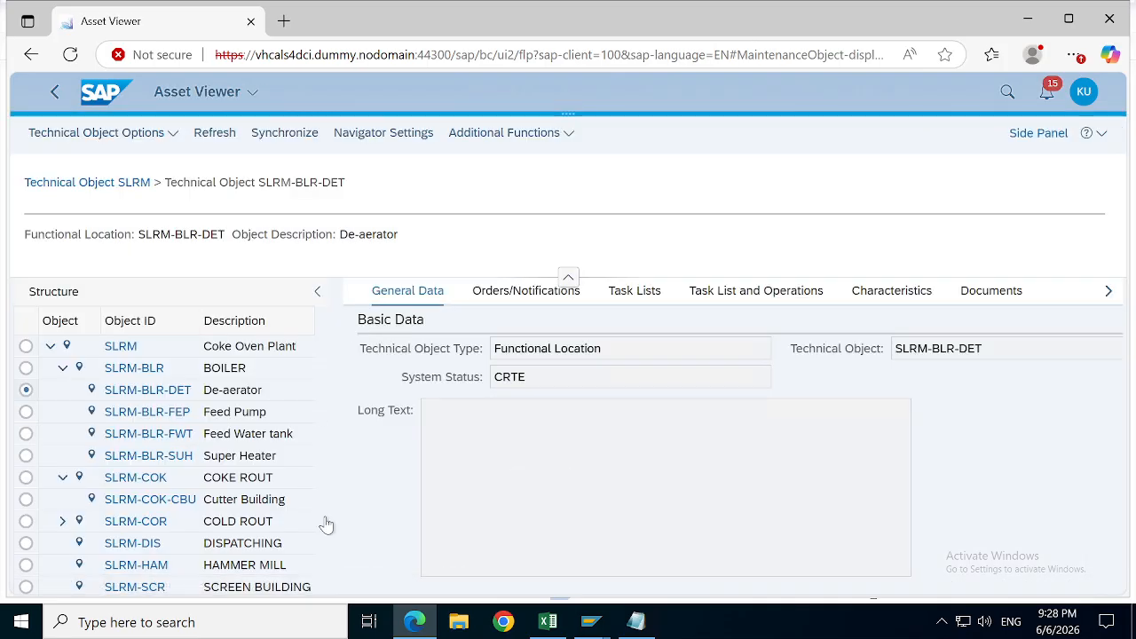
pyautogui.click(57, 92)
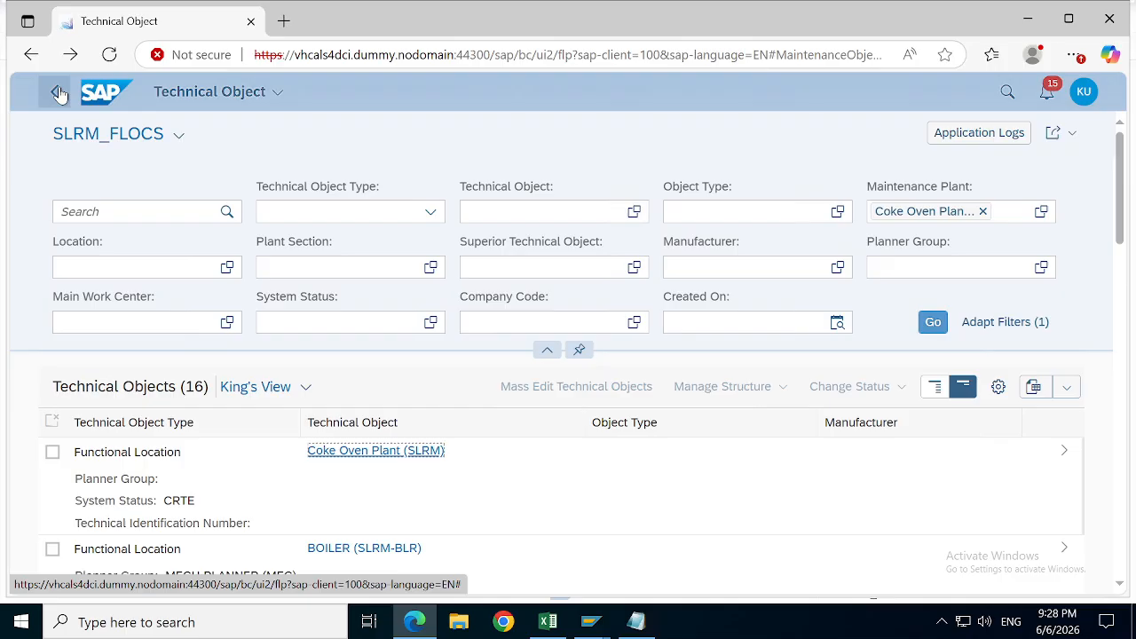
pyautogui.click(58, 92)
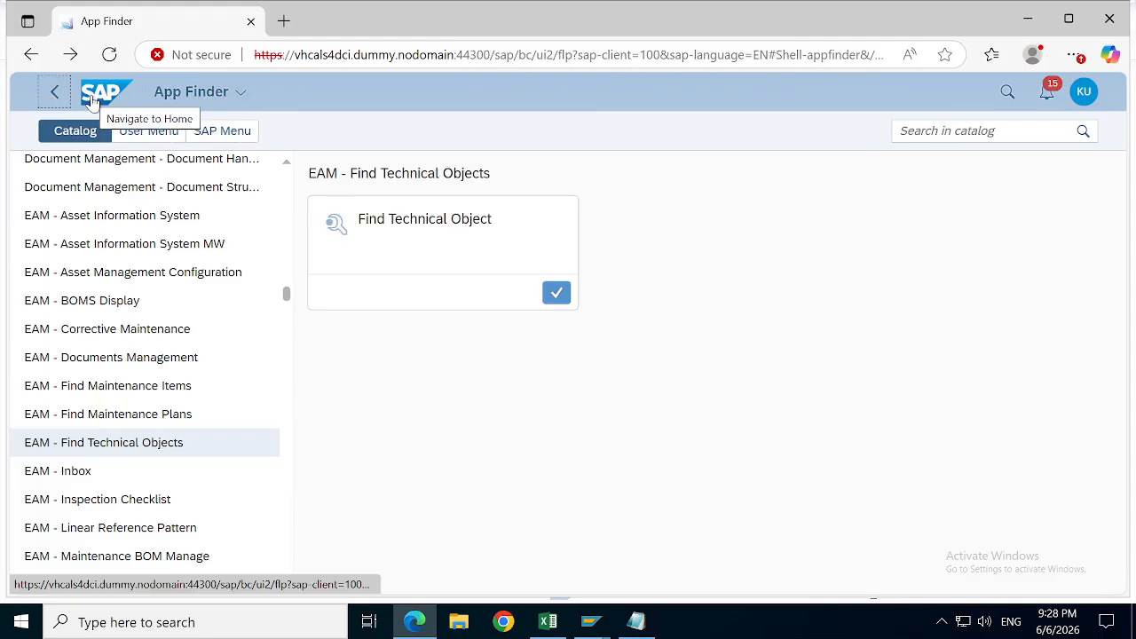
pyautogui.click(92, 98)
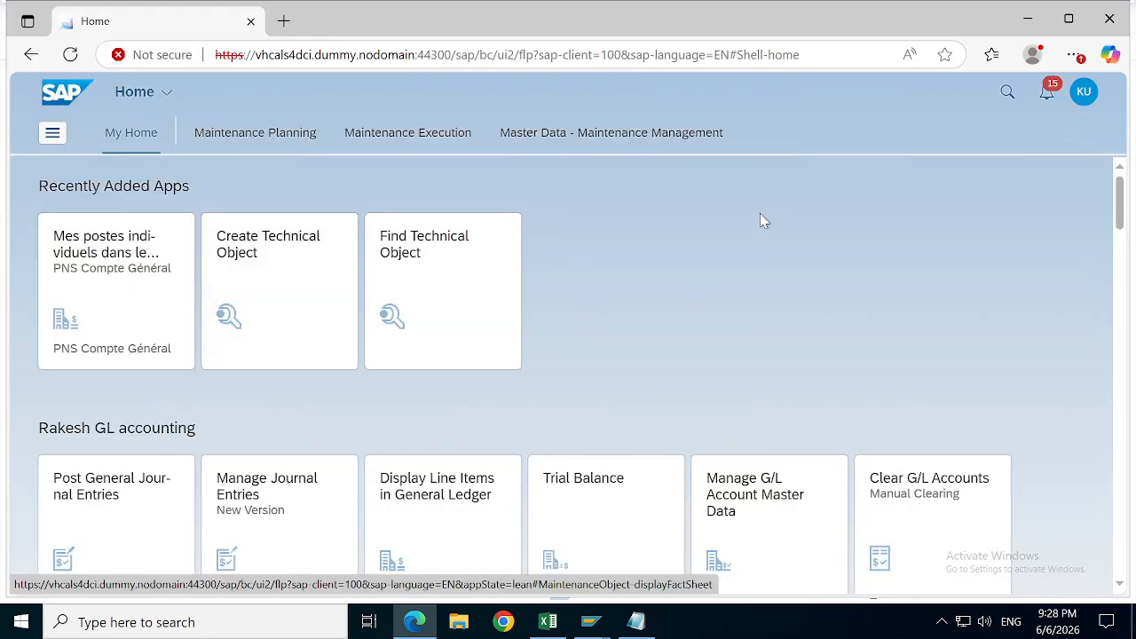
pyautogui.click(612, 497)
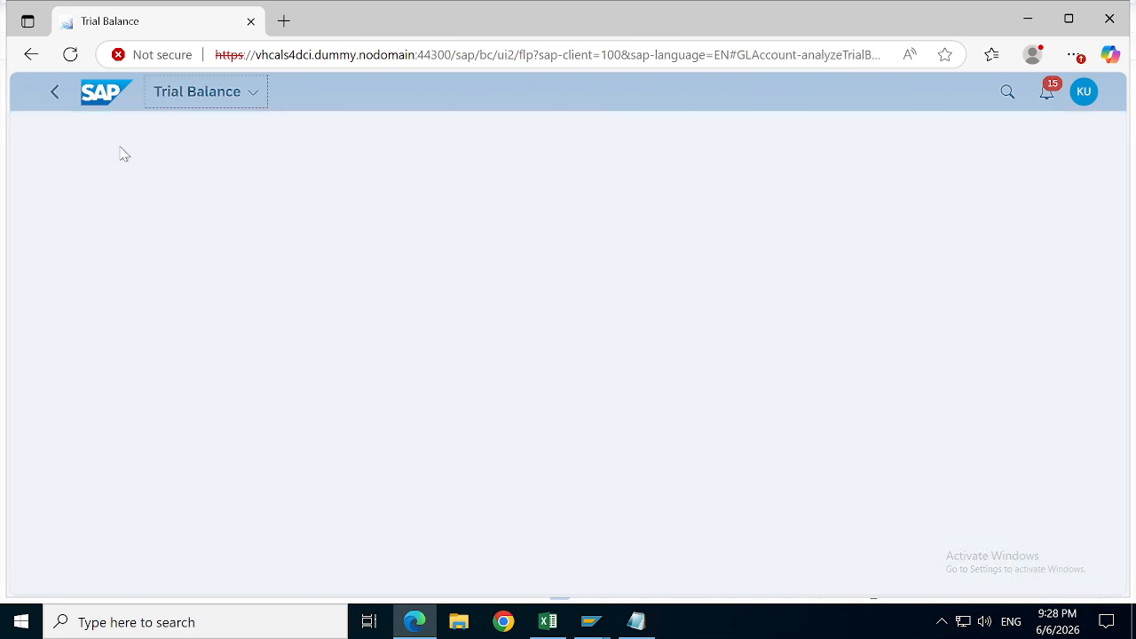
pyautogui.click(102, 92)
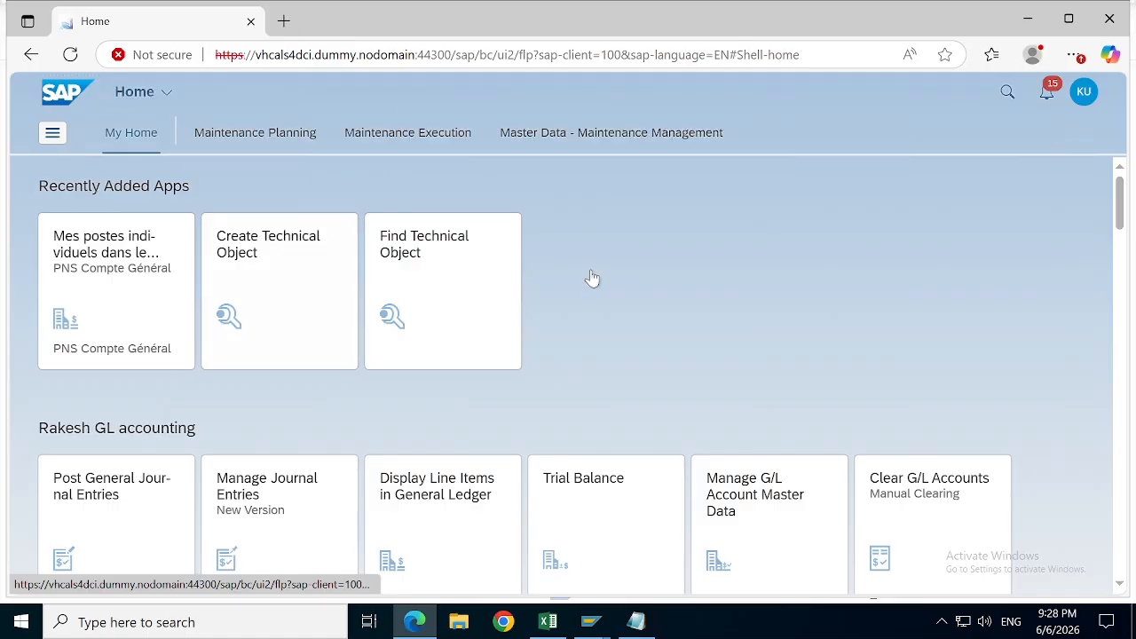
pyautogui.click(52, 135)
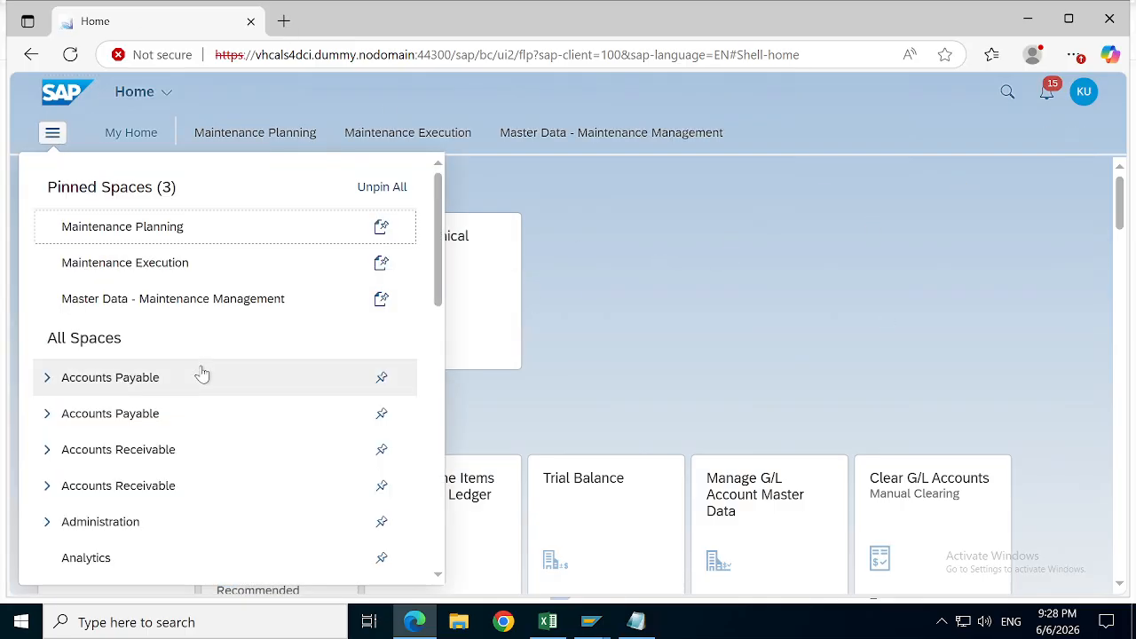
pyautogui.click(742, 343)
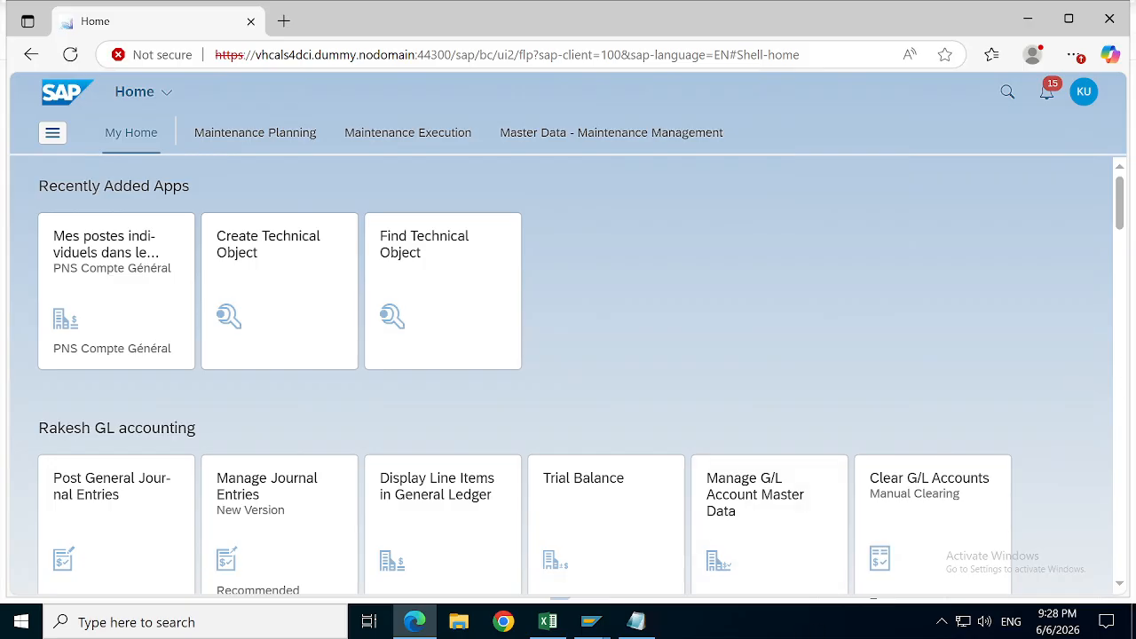
# Step: Switch to the SAP GUI session showing SAP Easy Access and start transaction IH06
pyautogui.moveTo(599, 622)
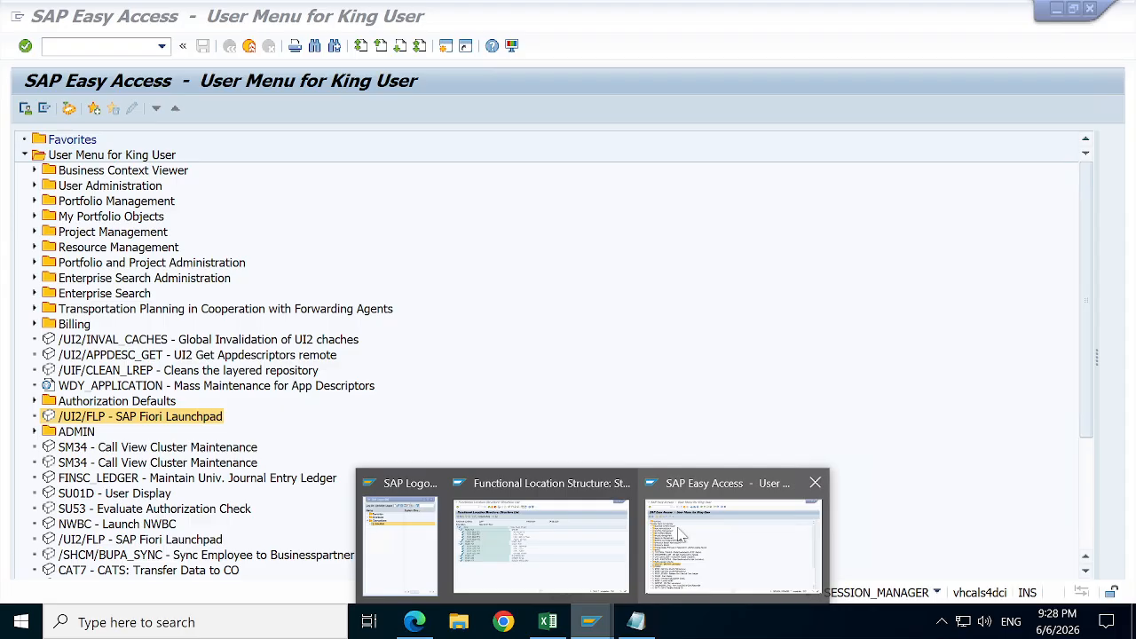
pyautogui.moveTo(528, 564)
pyautogui.click(708, 552)
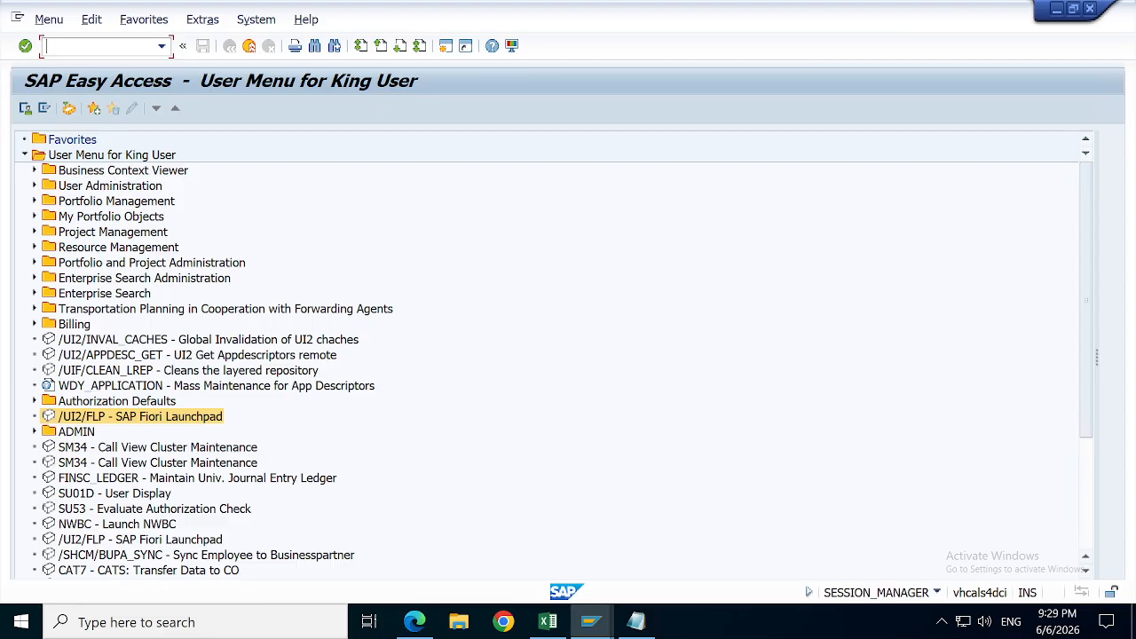
pyautogui.write('H')
pyautogui.press('BackSpace')
pyautogui.press('BackSpace')
pyautogui.write('IH')
pyautogui.press('Return')
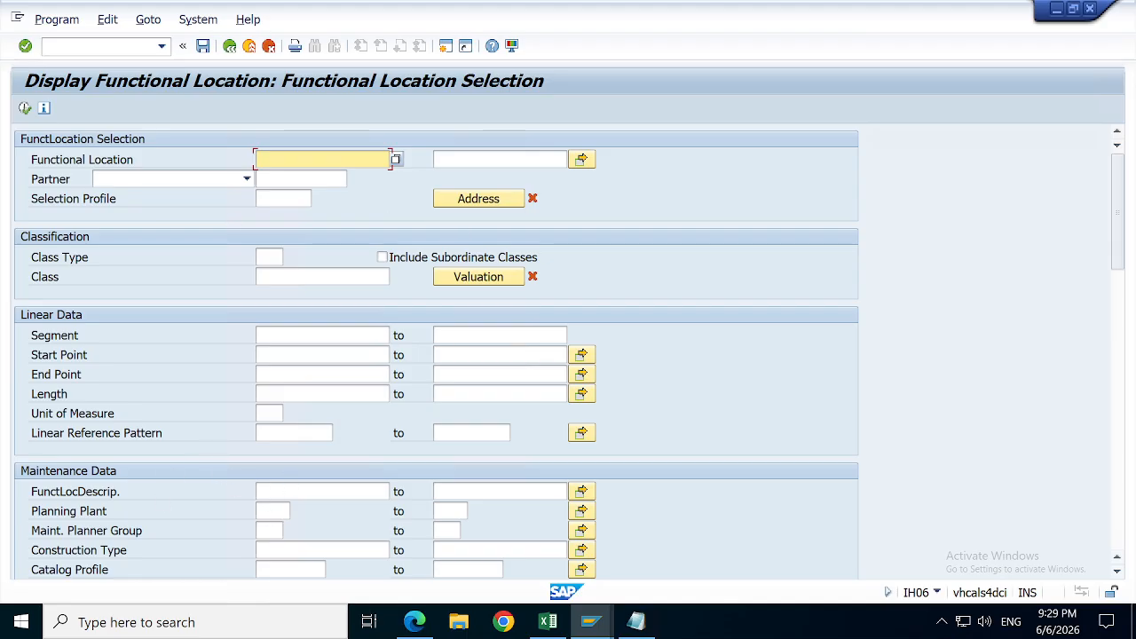
# Step: List the functional locations for planning plant SLRM
pyautogui.click(262, 511)
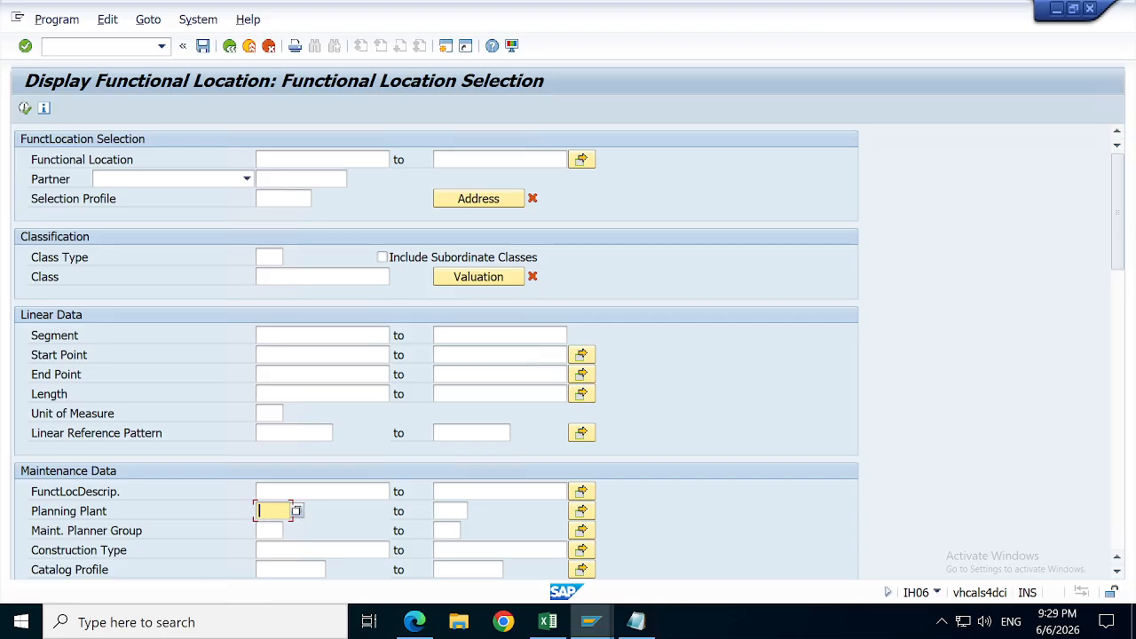
pyautogui.write('SLRM')
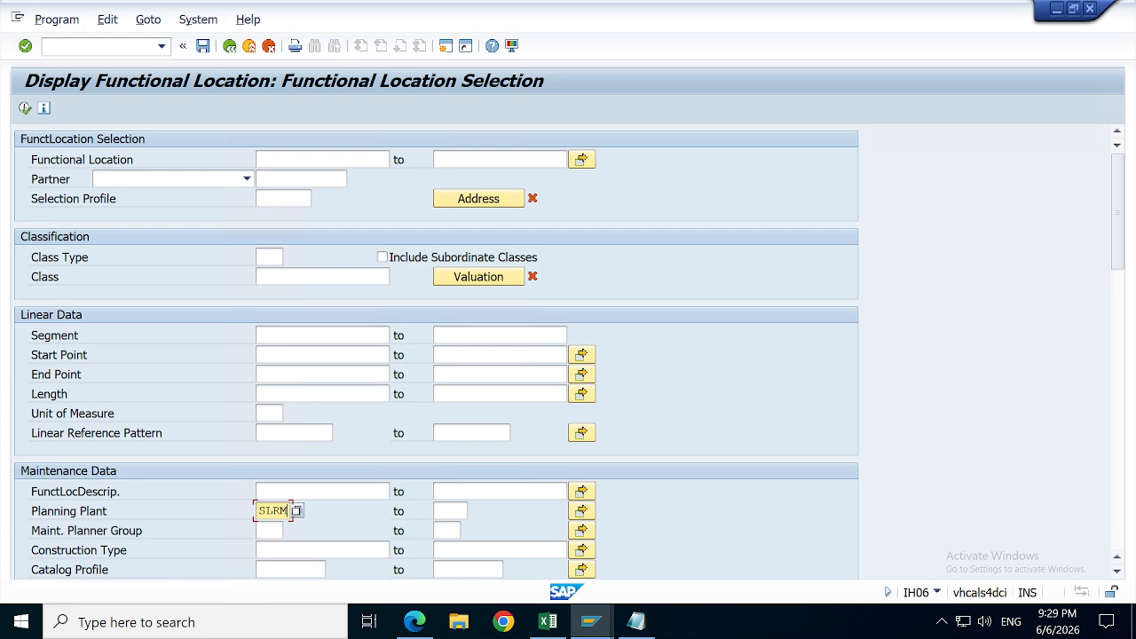
pyautogui.click(25, 107)
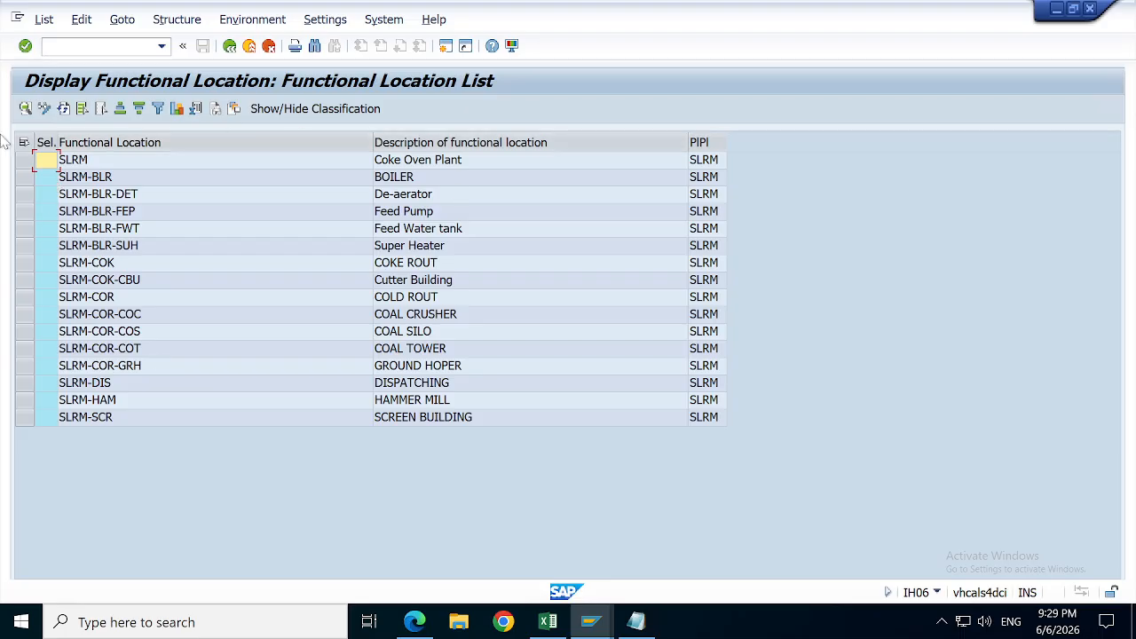
# Step: Fit all column widths of the functional location list to their contents and clear the selection
pyautogui.click(24, 142)
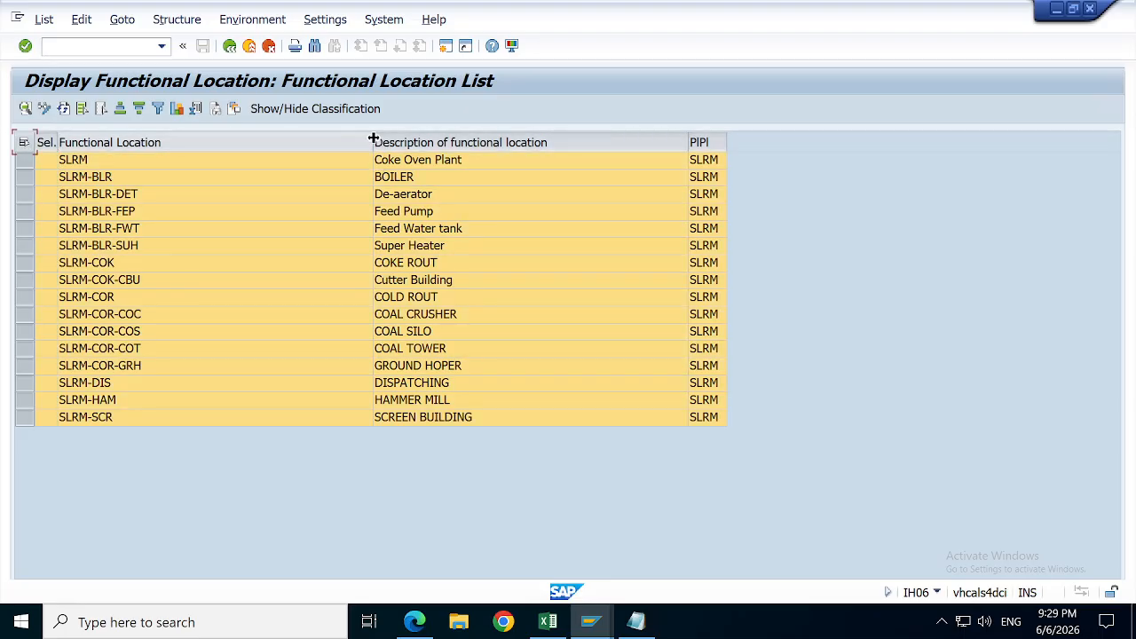
pyautogui.doubleClick(373, 142)
pyautogui.click(192, 215)
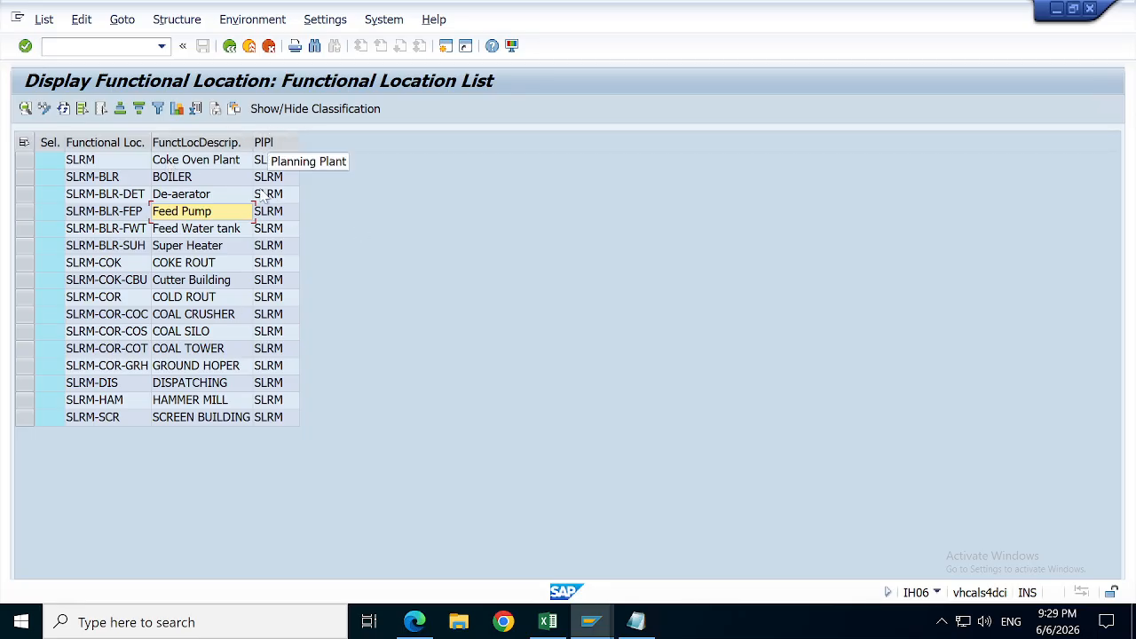
# Step: Open the list's layout settings and add FunctLocCategory, Maintenance Plant, Plant Section and ABC Indicator to the displayed columns
pyautogui.click(235, 108)
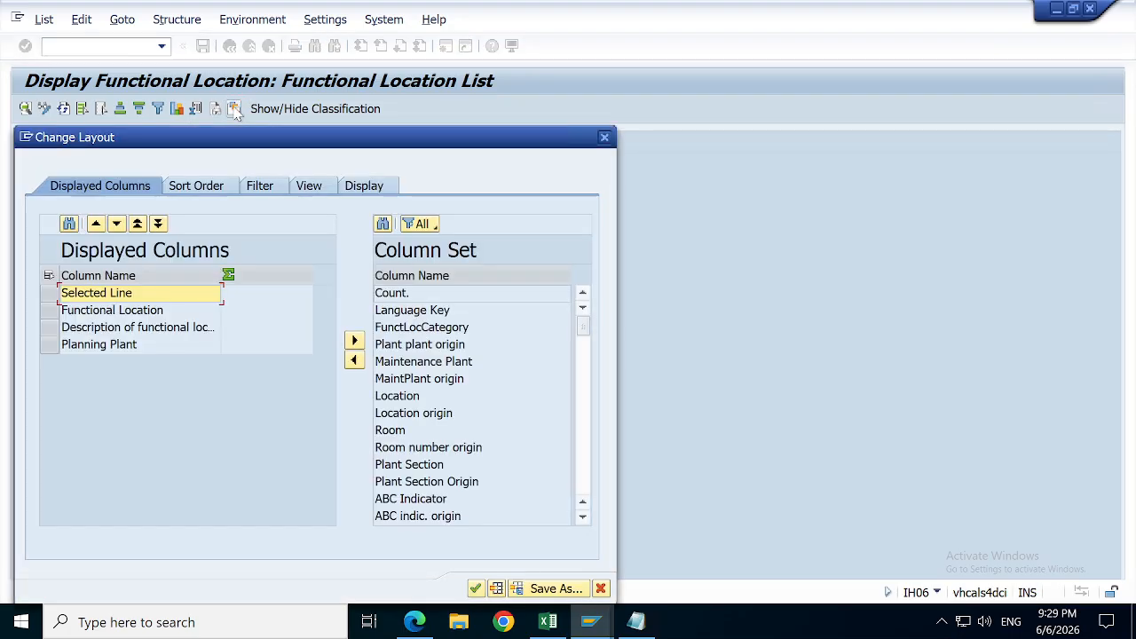
pyautogui.doubleClick(417, 327)
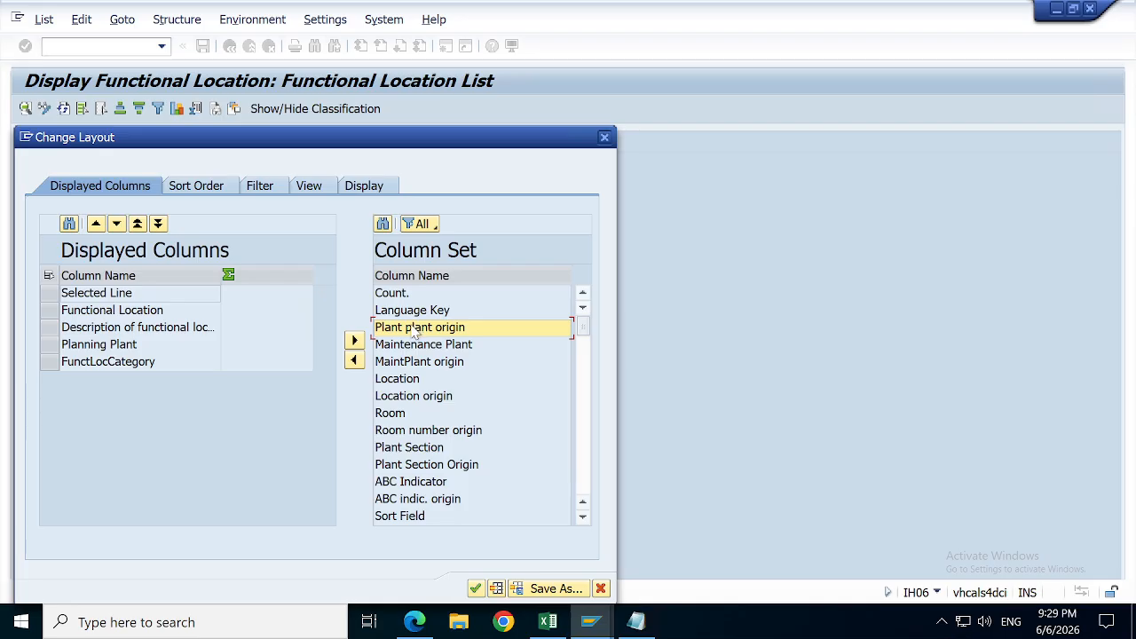
pyautogui.doubleClick(437, 344)
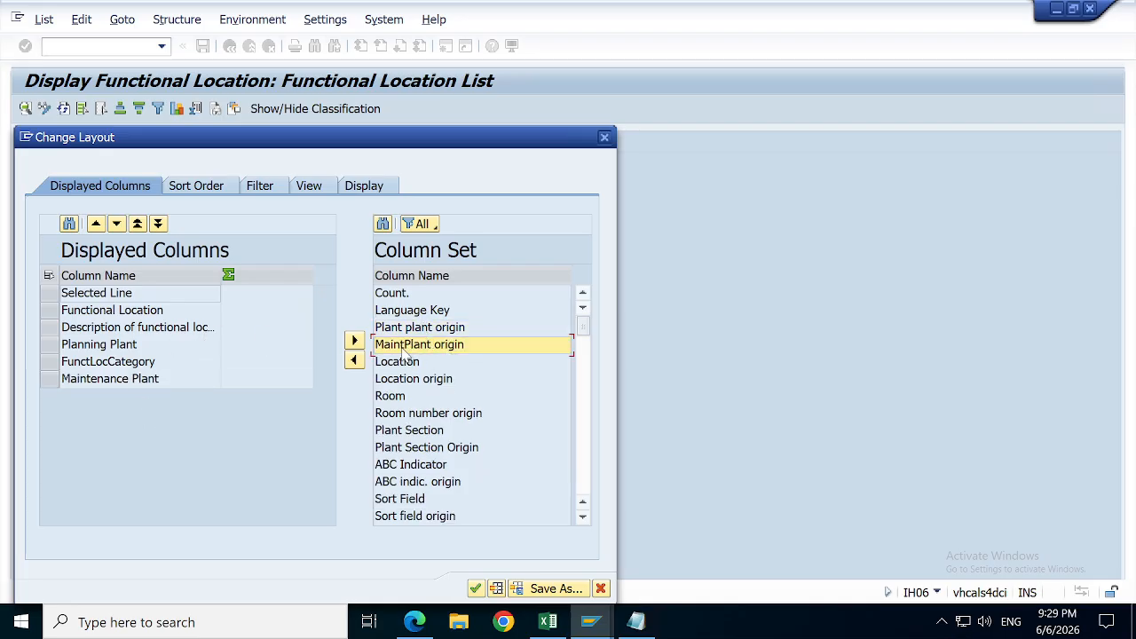
pyautogui.click(410, 362)
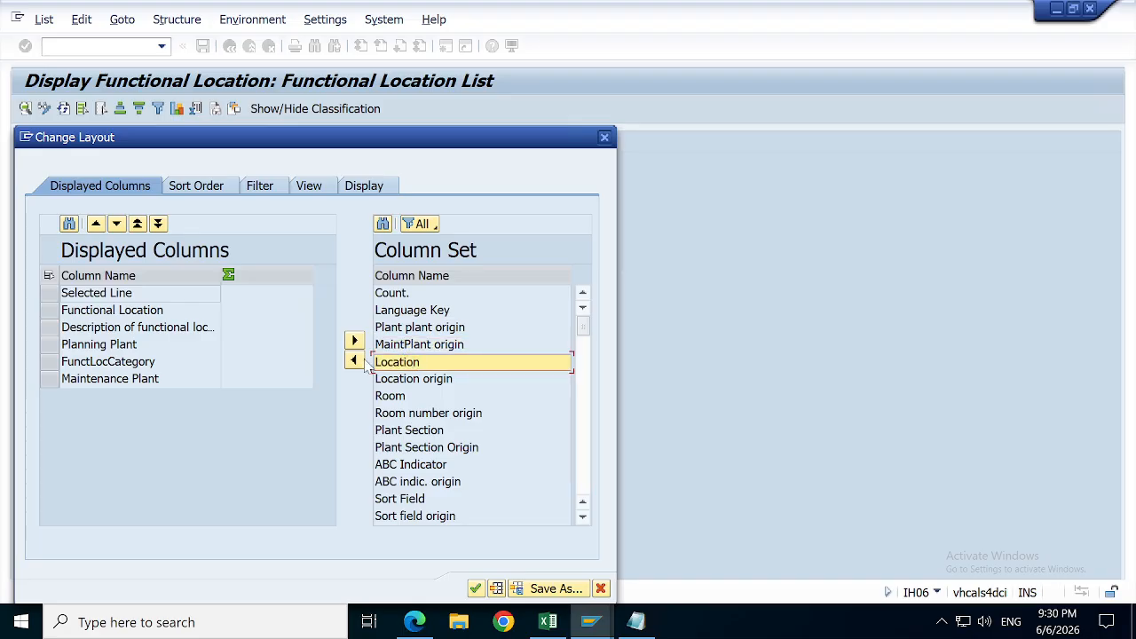
pyautogui.click(401, 433)
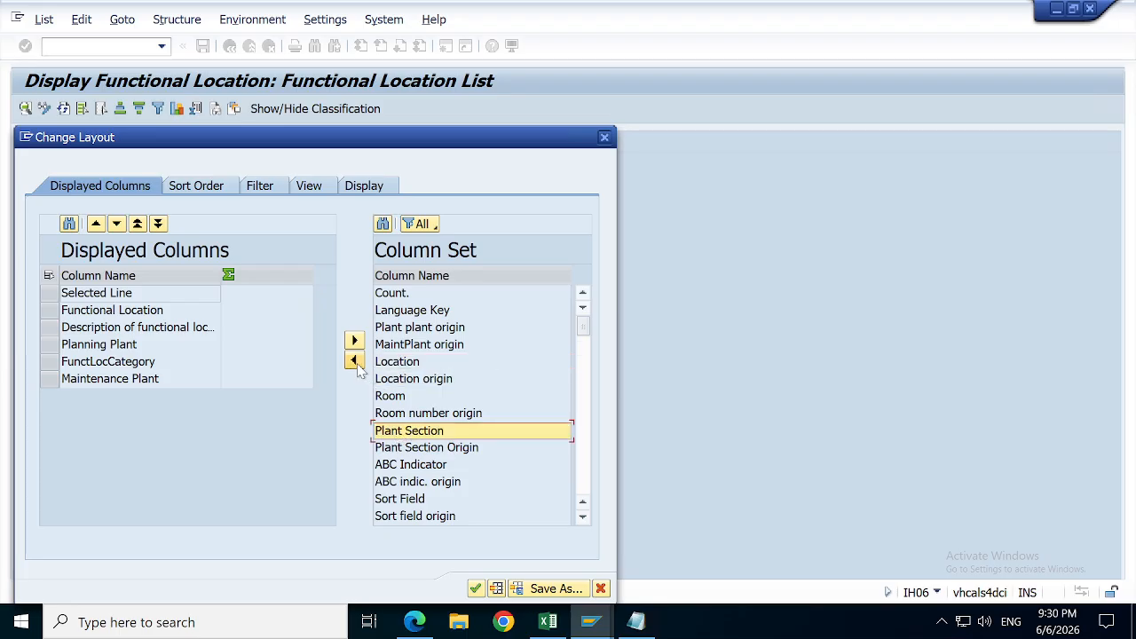
pyautogui.click(356, 365)
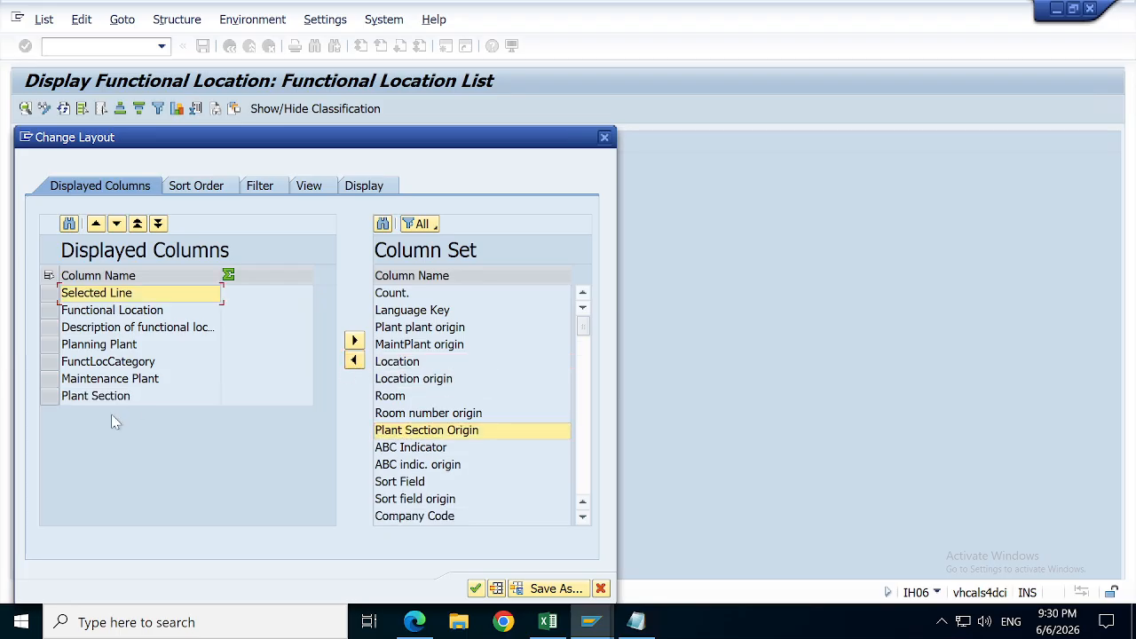
pyautogui.click(414, 446)
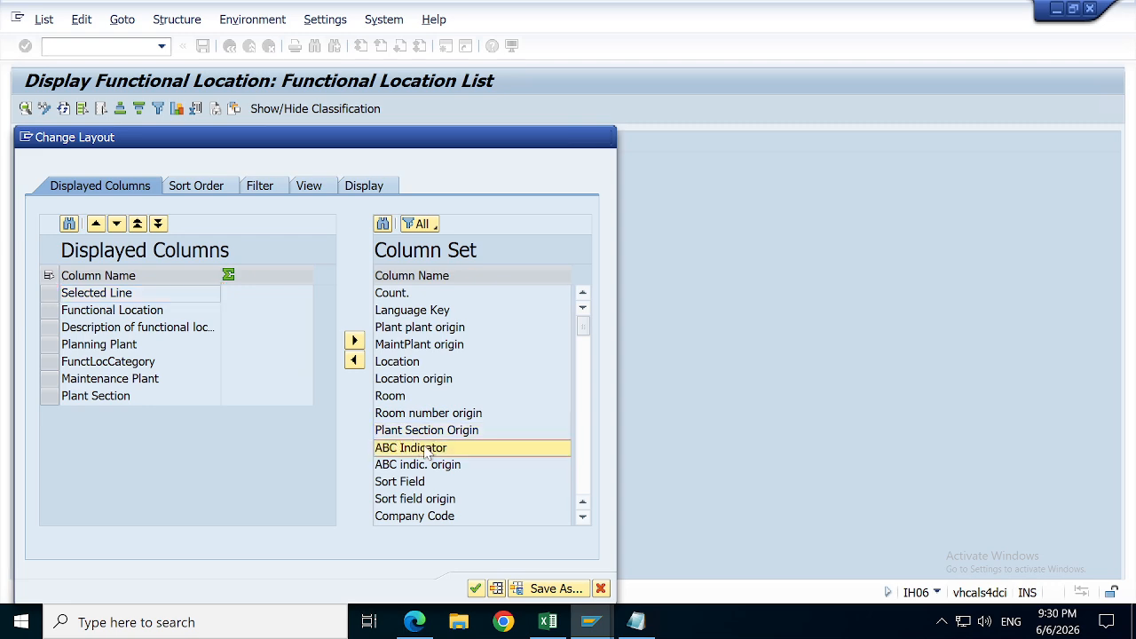
pyautogui.click(354, 360)
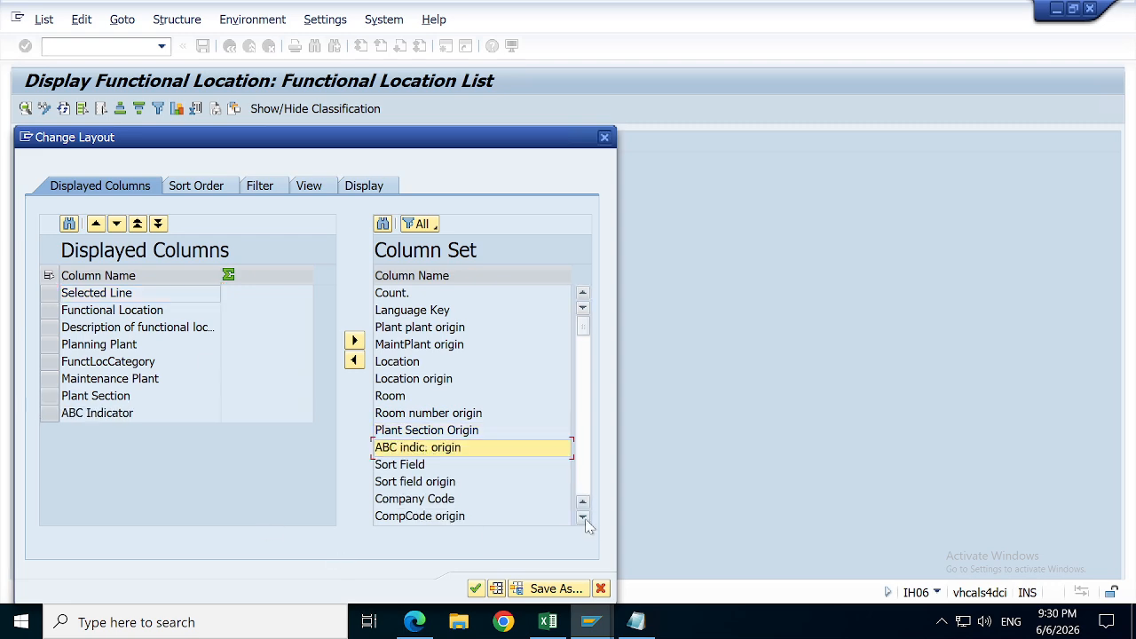
# Step: Add Cost Center, Installation allowed and Superior functional location to the displayed columns
pyautogui.scroll(-4, 584, 520)
pyautogui.scroll(-10, 584, 522)
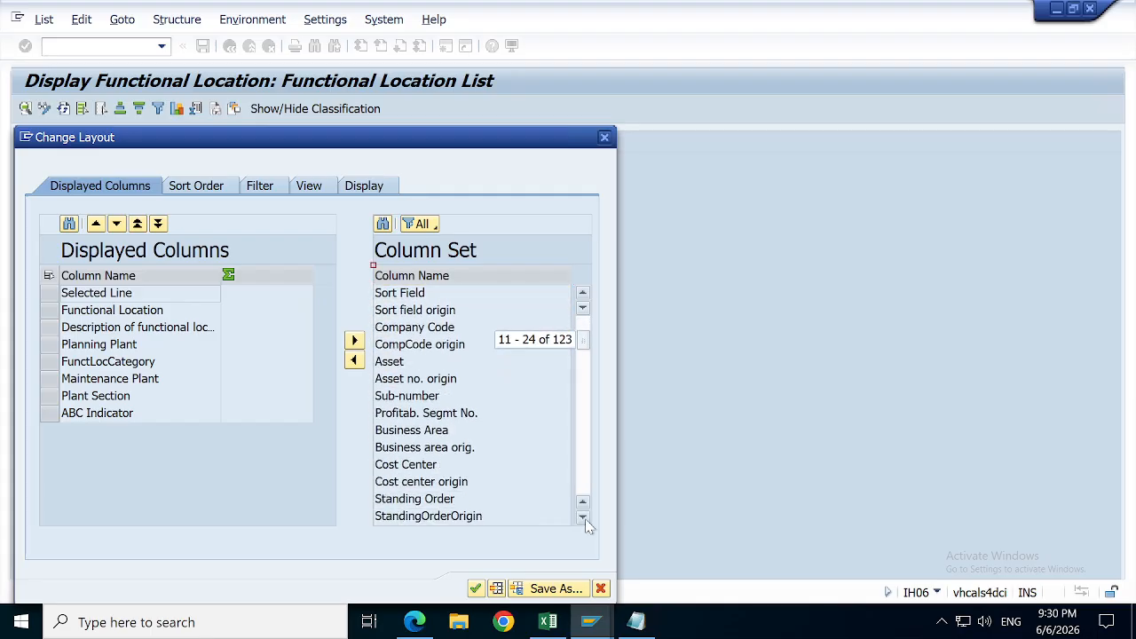
pyautogui.doubleClick(422, 395)
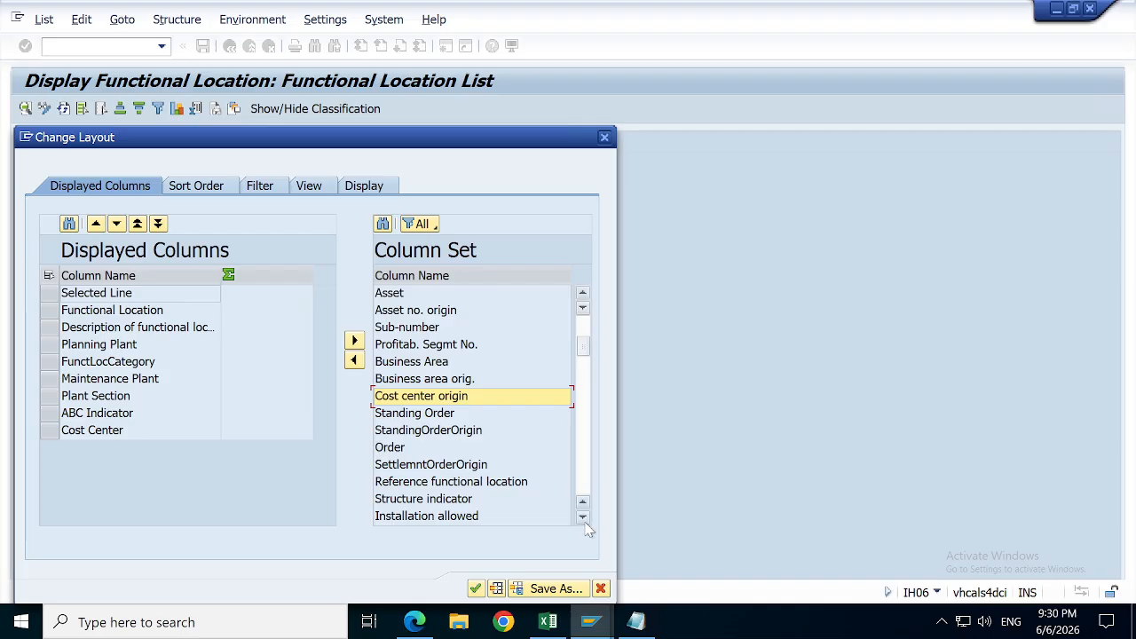
pyautogui.scroll(-3, 585, 524)
pyautogui.scroll(-3, 585, 524)
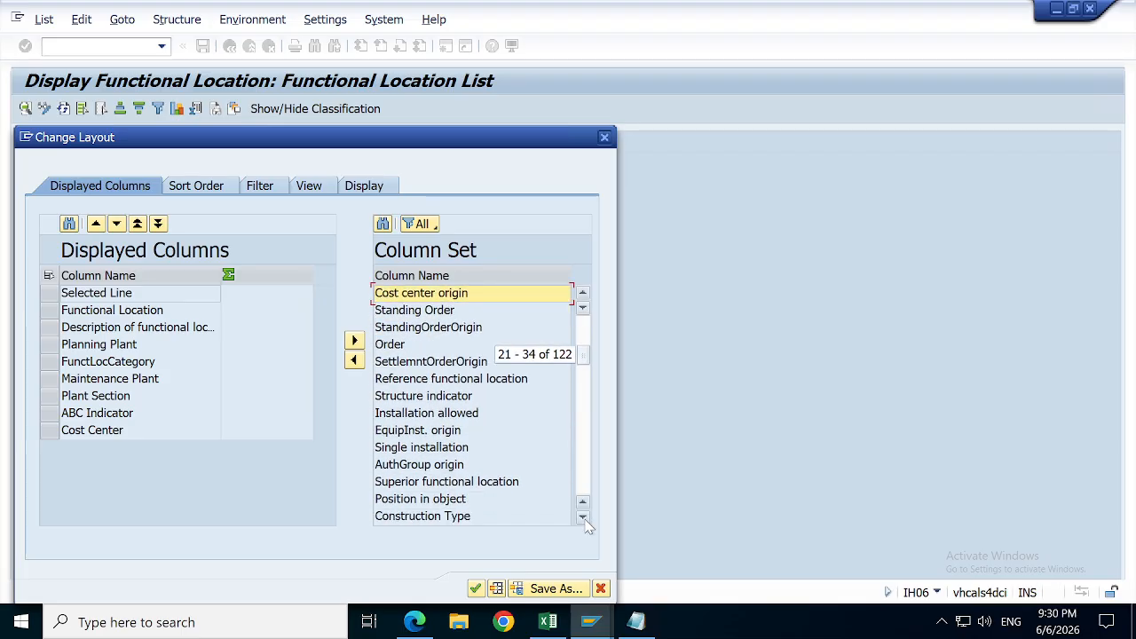
pyautogui.doubleClick(448, 414)
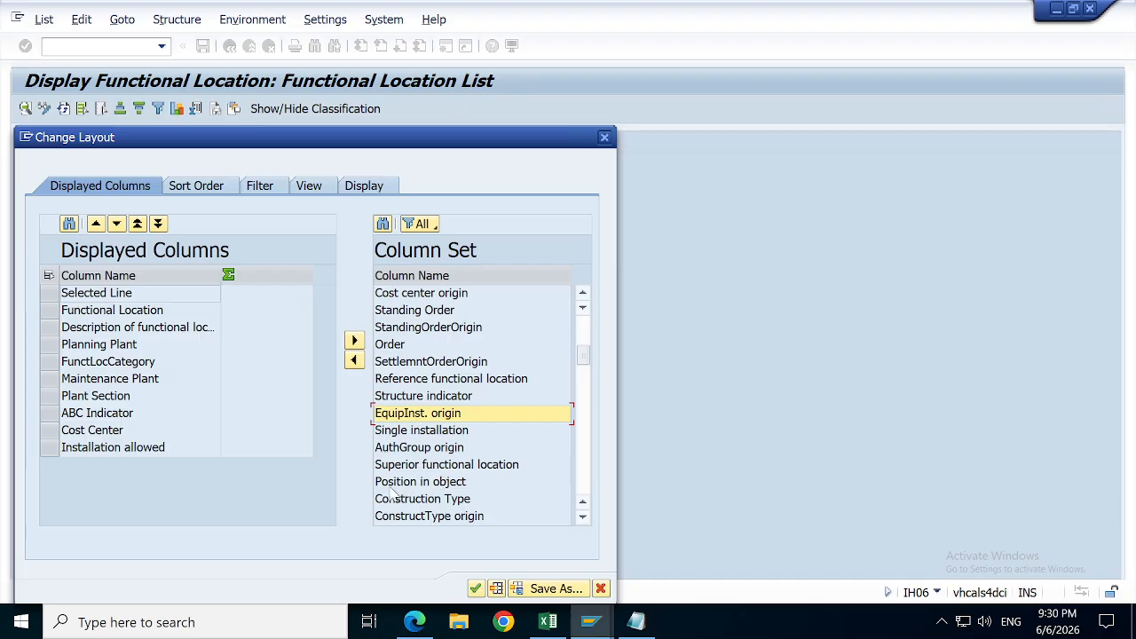
pyautogui.click(460, 466)
pyautogui.doubleClick(460, 469)
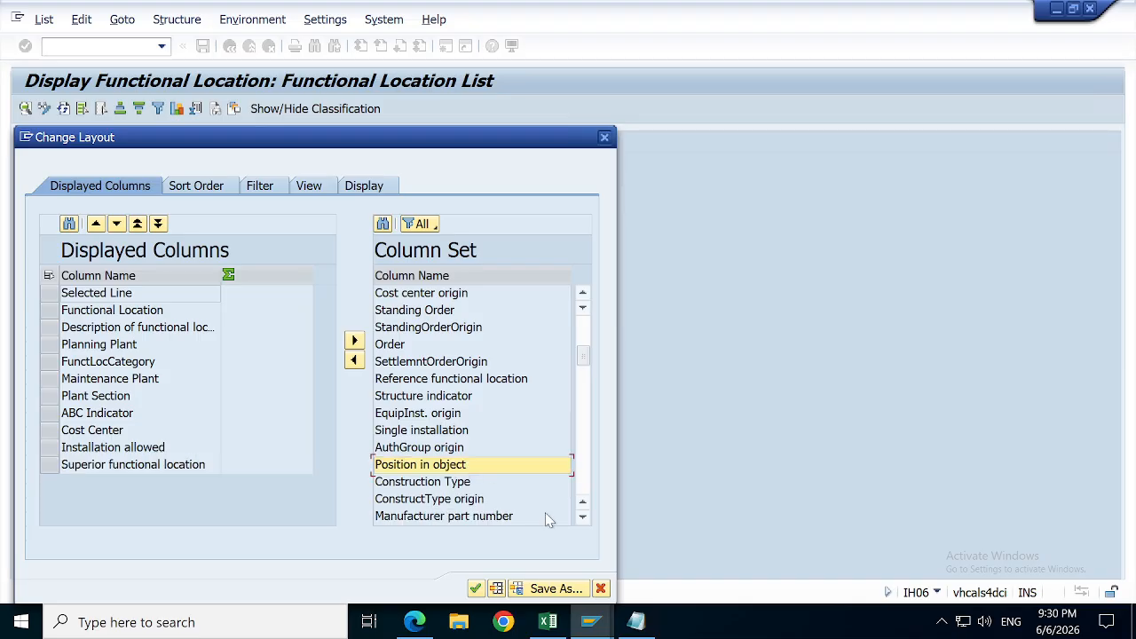
# Step: Add Created On, Created By, Maint. Planner Group and Controlling Area to the displayed columns
pyautogui.click(583, 517)
pyautogui.click(583, 519)
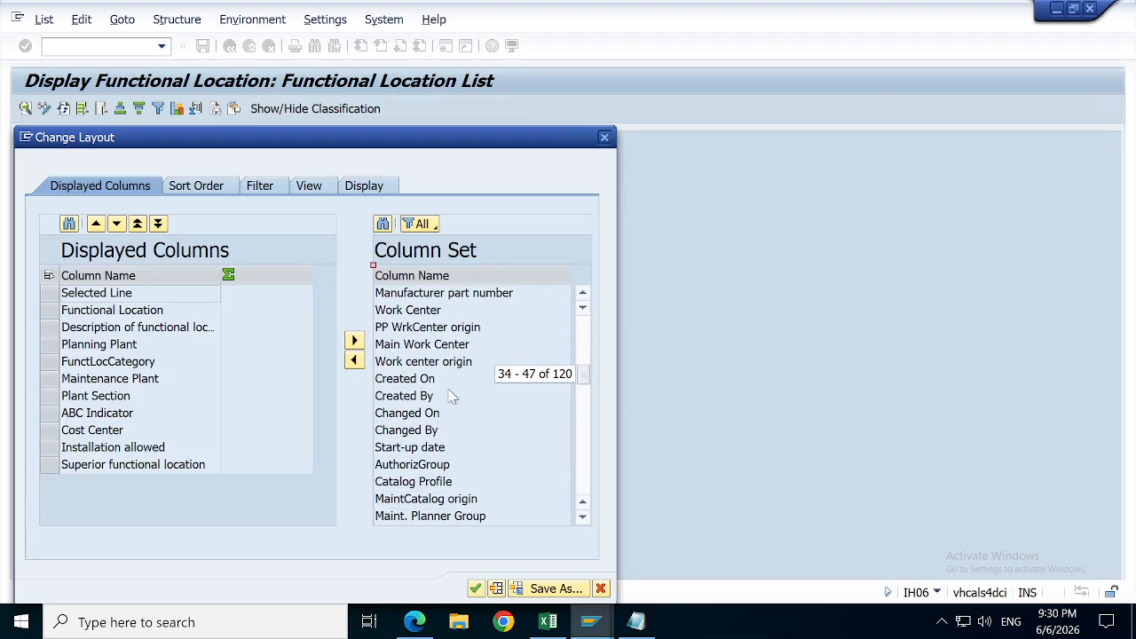
pyautogui.doubleClick(424, 381)
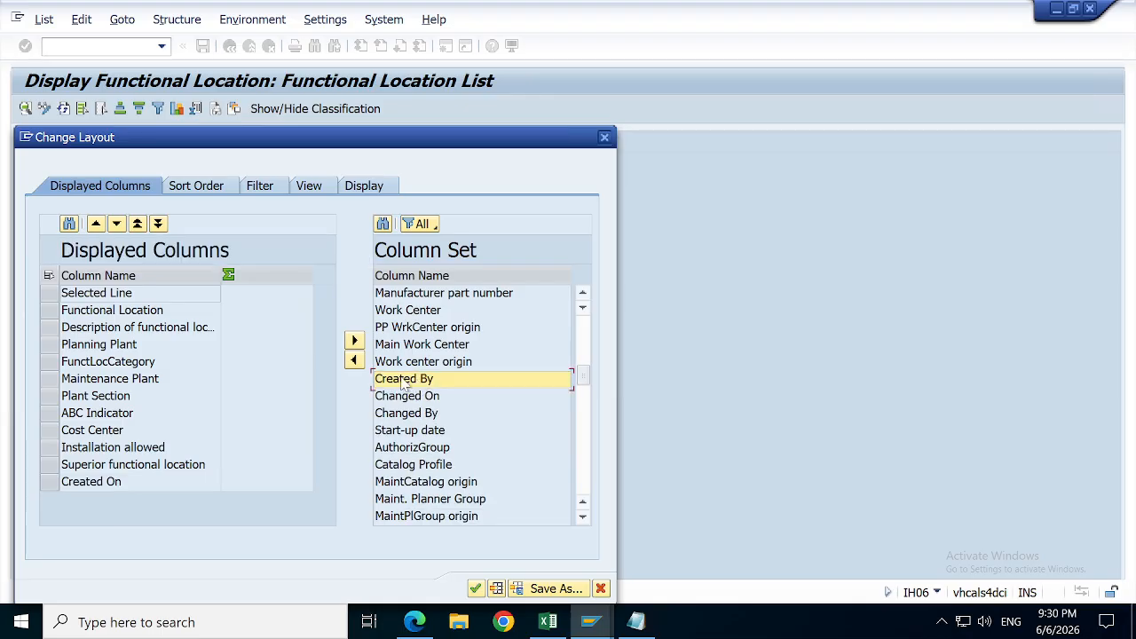
pyautogui.doubleClick(404, 384)
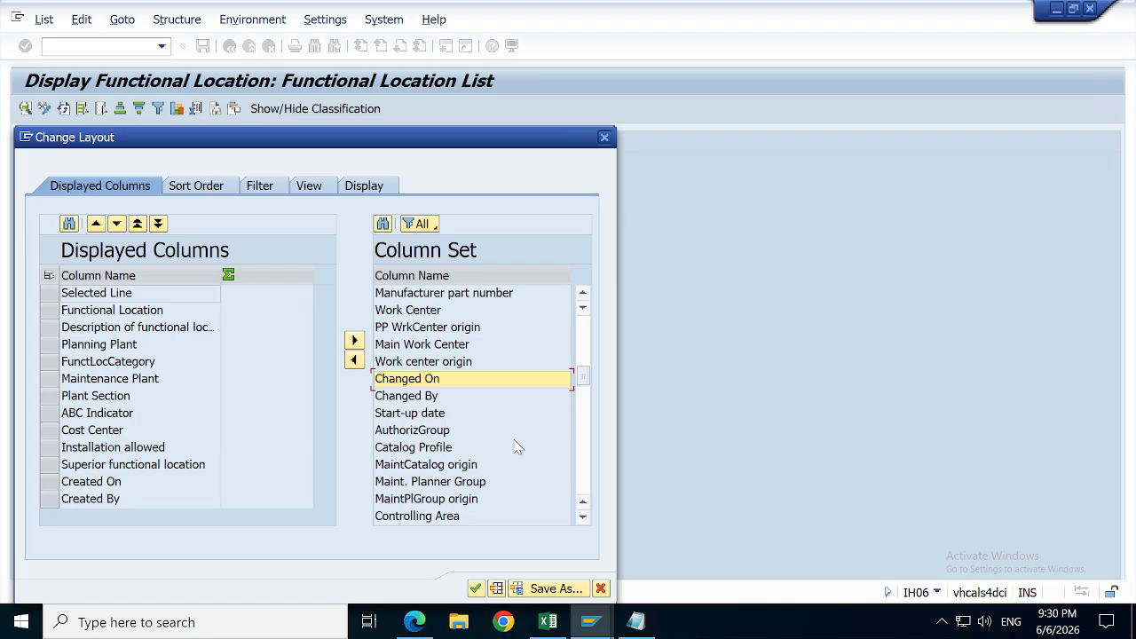
pyautogui.click(583, 517)
pyautogui.click(583, 517)
pyautogui.click(583, 517)
pyautogui.click(583, 517)
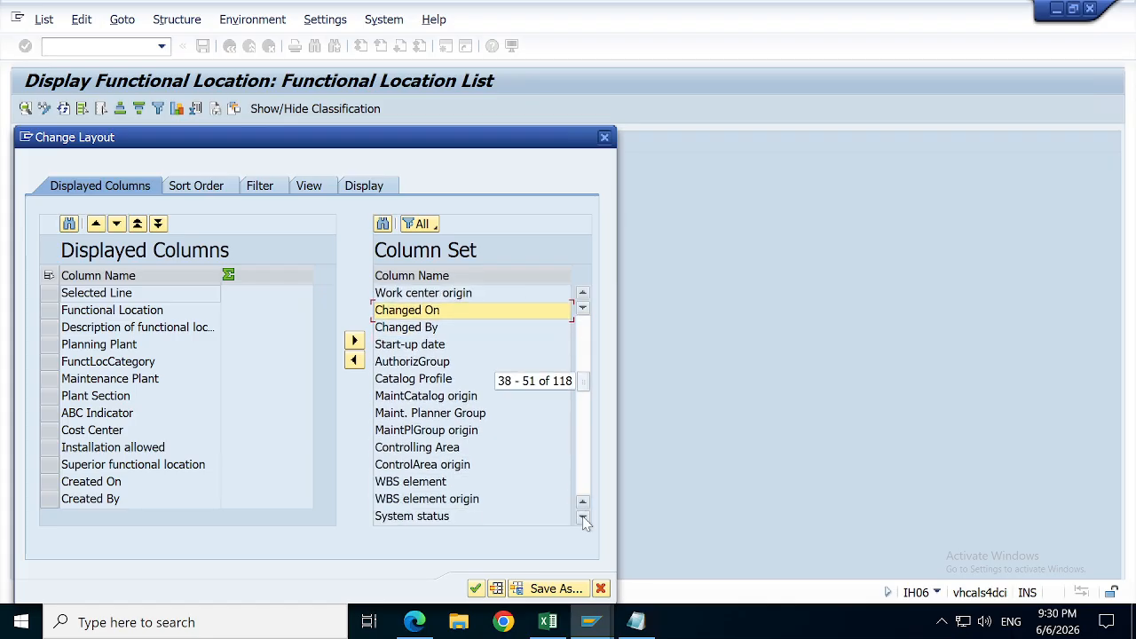
pyautogui.doubleClick(422, 413)
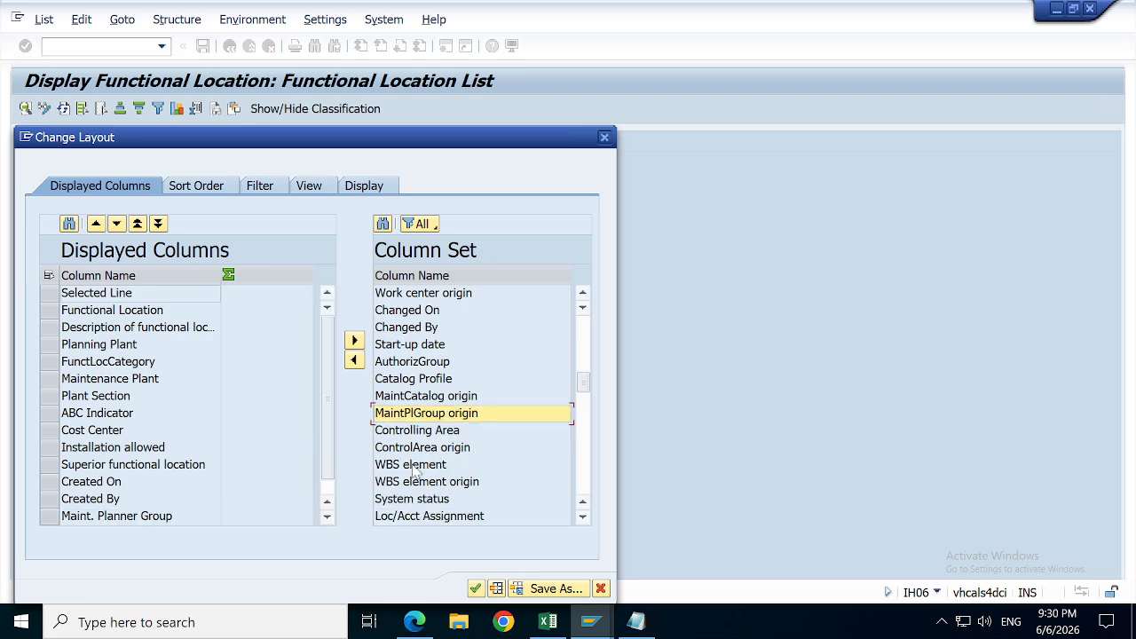
pyautogui.doubleClick(427, 431)
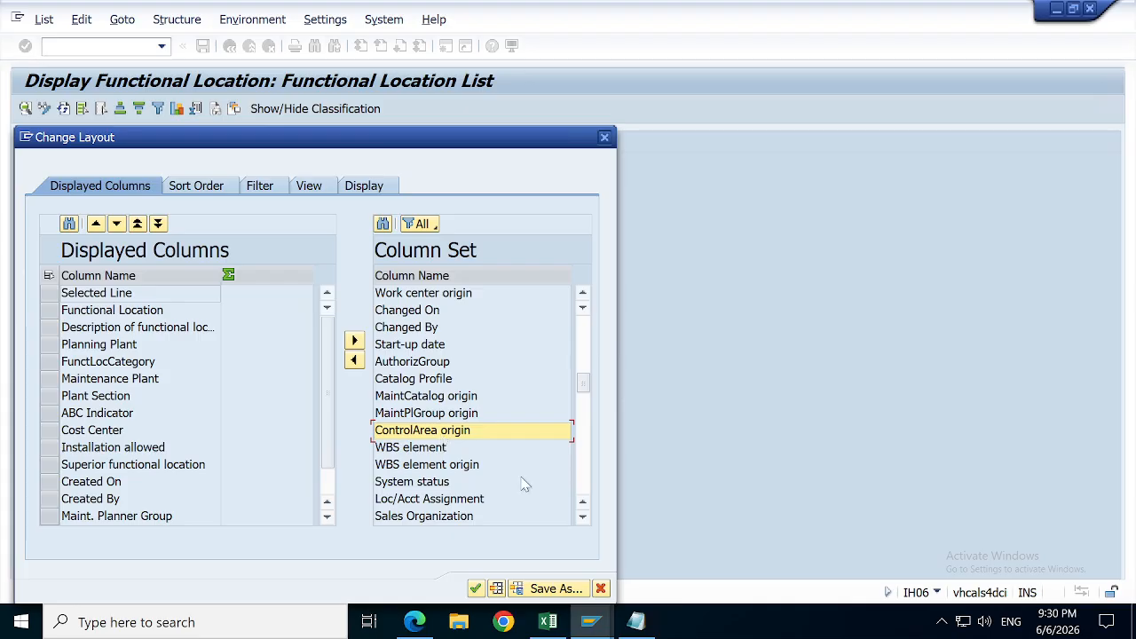
# Step: Look through the rest of the column set for further fields that could be displayed
pyautogui.click(583, 517)
pyautogui.moveTo(583, 517); pyautogui.dragTo(583, 517)
pyautogui.click(583, 517)
pyautogui.click(583, 518)
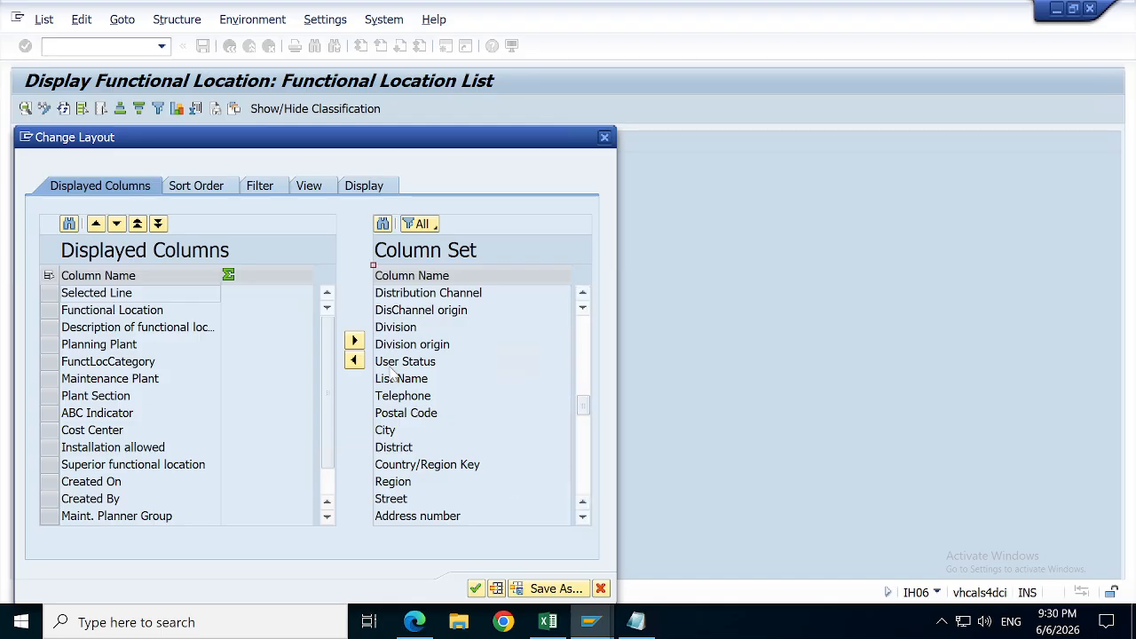
pyautogui.click(583, 518)
pyautogui.click(583, 518)
pyautogui.click(583, 517)
pyautogui.click(583, 518)
pyautogui.click(583, 518)
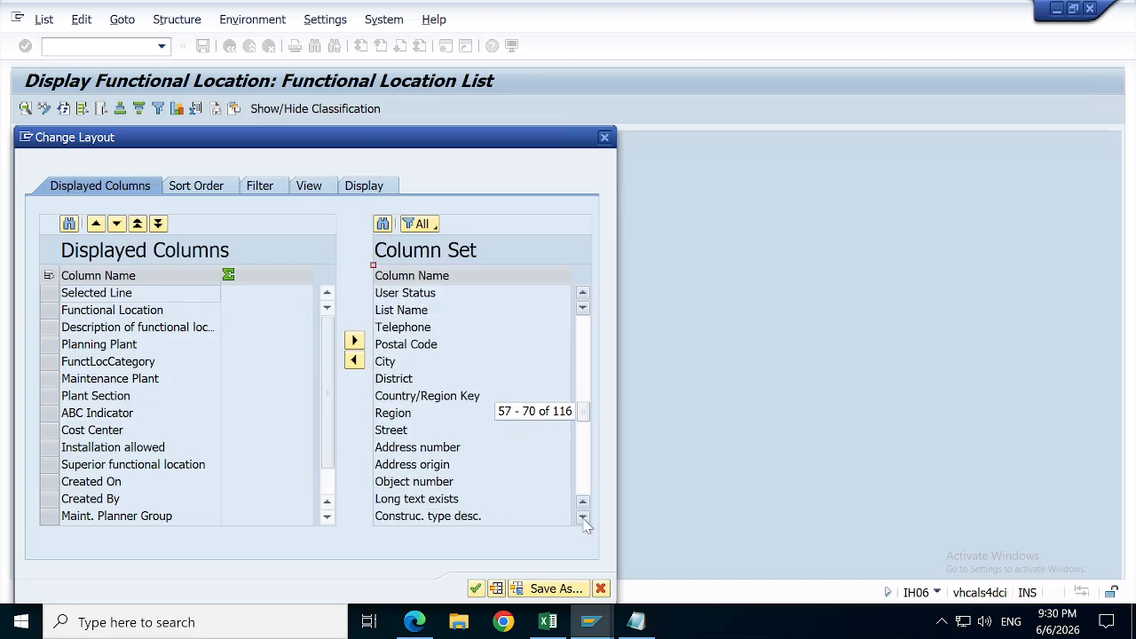
pyautogui.click(584, 520)
pyautogui.click(585, 522)
pyautogui.click(586, 524)
pyautogui.click(583, 518)
pyautogui.click(583, 518)
pyautogui.click(583, 519)
pyautogui.click(583, 518)
pyautogui.click(583, 519)
pyautogui.click(583, 518)
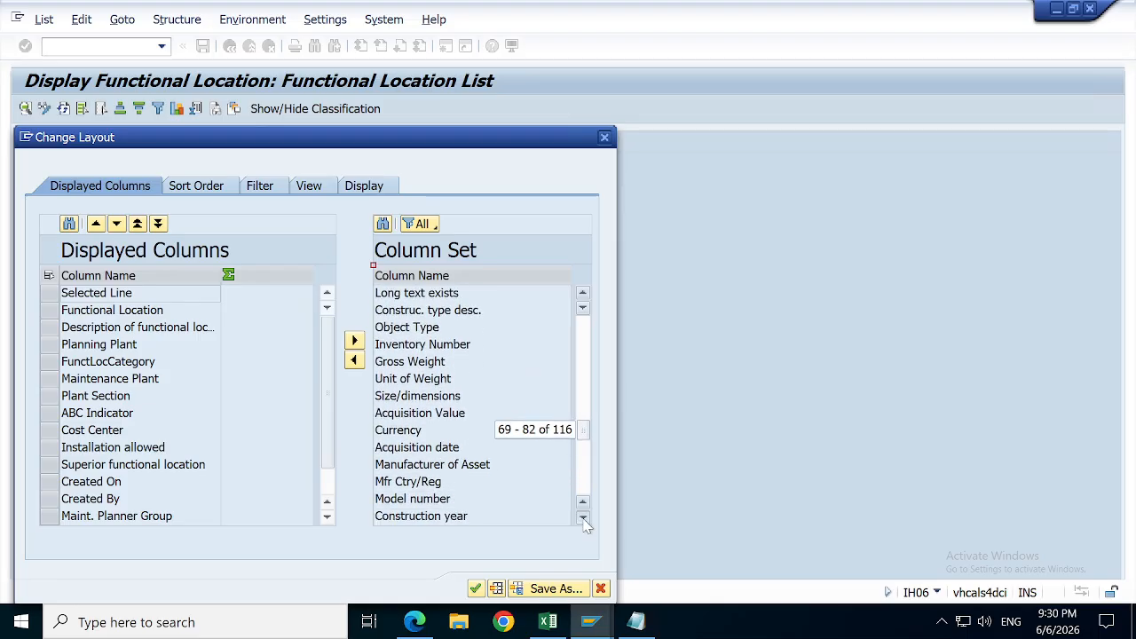
pyautogui.click(583, 518)
pyautogui.click(583, 518)
pyautogui.click(583, 518)
pyautogui.click(583, 518)
pyautogui.click(583, 518)
pyautogui.click(583, 518)
pyautogui.click(583, 519)
pyautogui.click(583, 518)
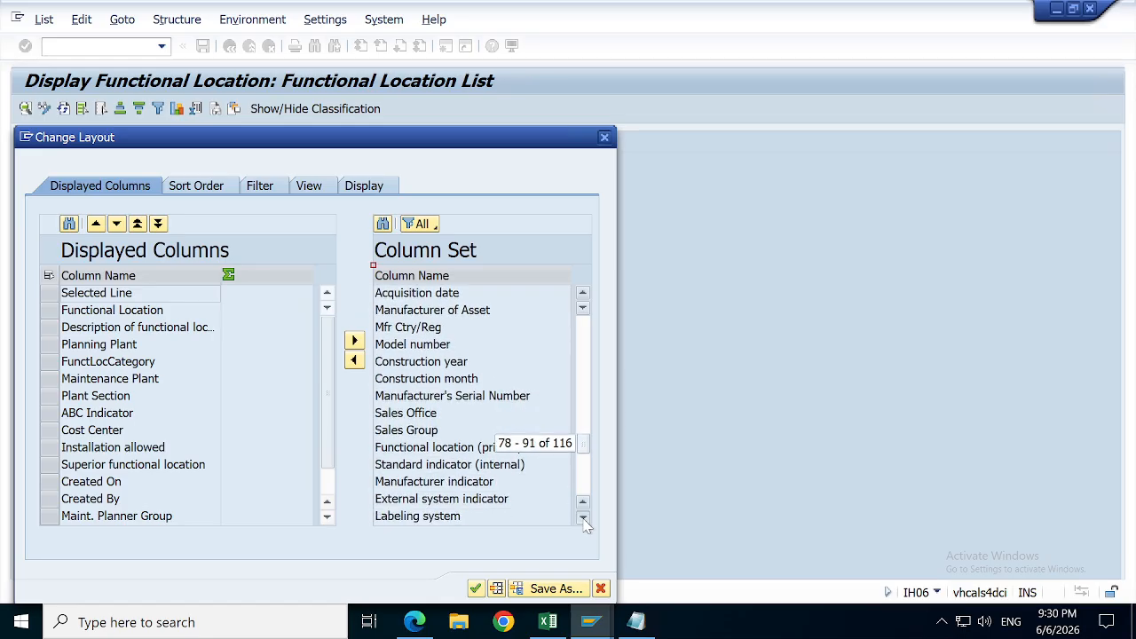
pyautogui.click(583, 518)
pyautogui.click(583, 519)
pyautogui.click(583, 518)
pyautogui.click(583, 518)
pyautogui.click(583, 519)
pyautogui.click(583, 518)
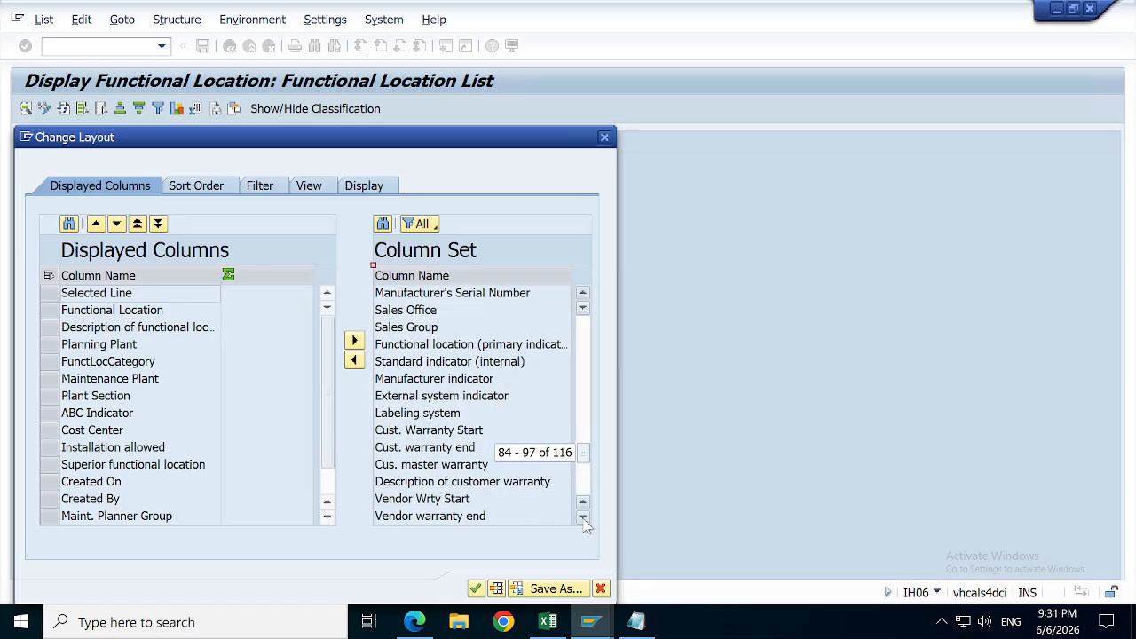
pyautogui.click(583, 518)
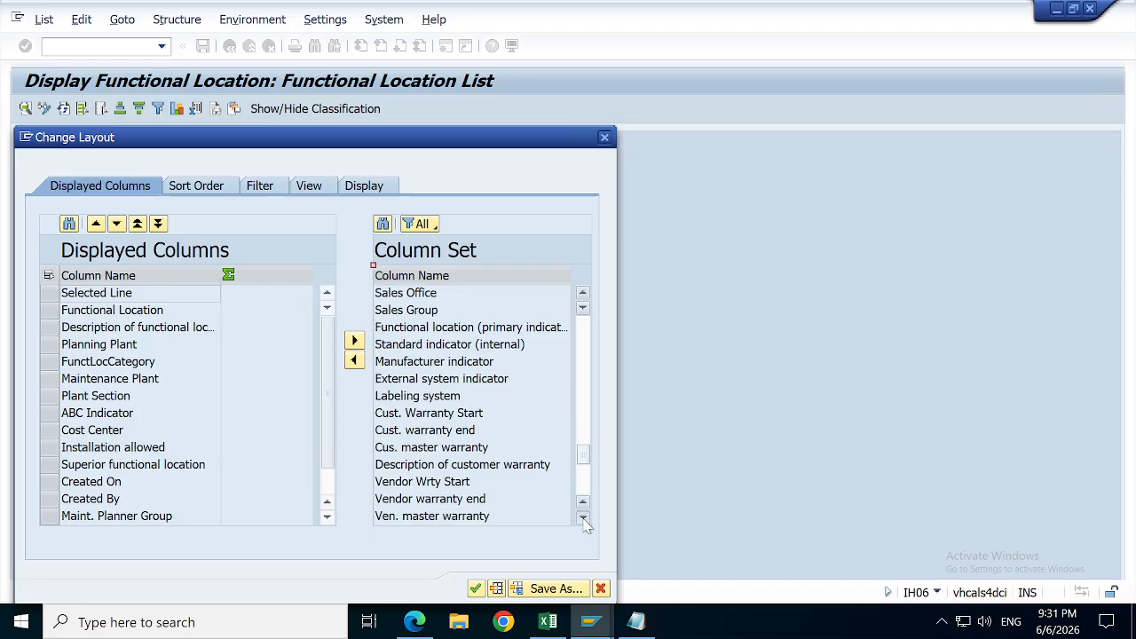
pyautogui.click(583, 518)
pyautogui.click(583, 518)
pyautogui.click(583, 518)
pyautogui.click(583, 518)
pyautogui.click(583, 519)
pyautogui.click(583, 519)
pyautogui.click(583, 518)
pyautogui.click(583, 518)
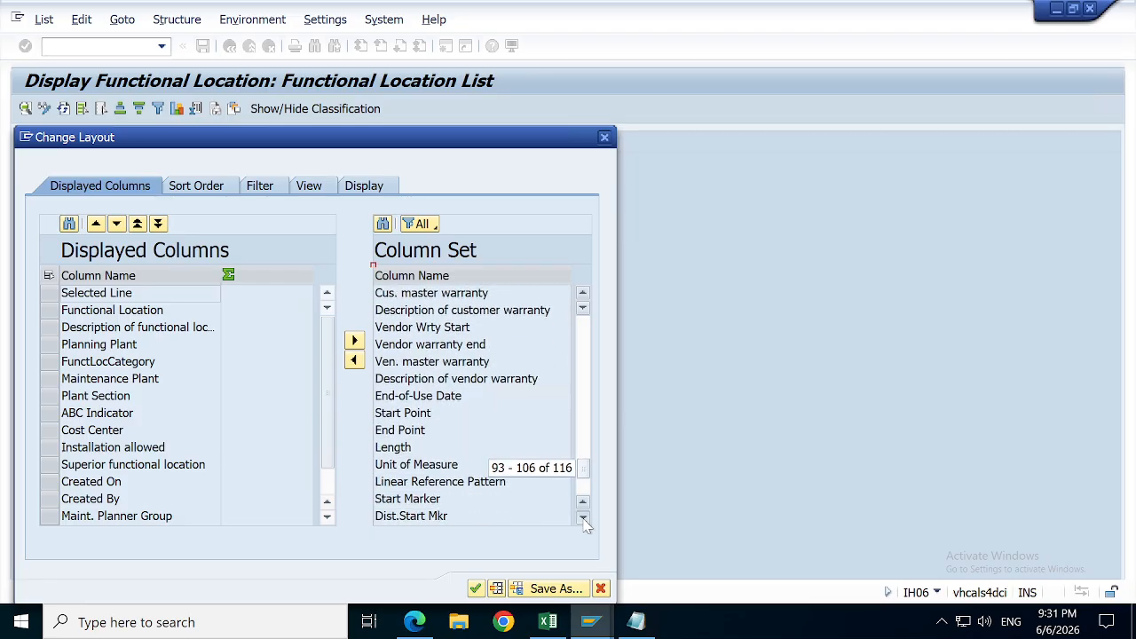
pyautogui.click(583, 518)
pyautogui.click(583, 519)
pyautogui.click(583, 518)
pyautogui.click(583, 518)
pyautogui.click(583, 518)
pyautogui.click(583, 518)
pyautogui.click(583, 519)
pyautogui.click(583, 519)
pyautogui.click(583, 518)
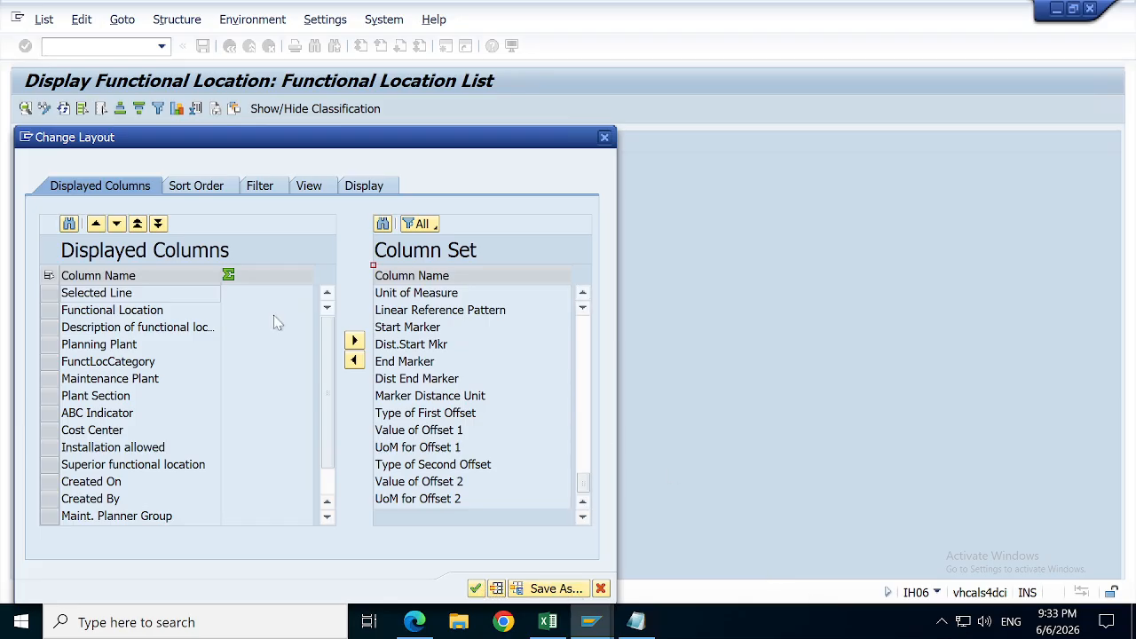
# Step: Apply the changed layout to the functional location list and fit its column widths to the contents
pyautogui.click(477, 588)
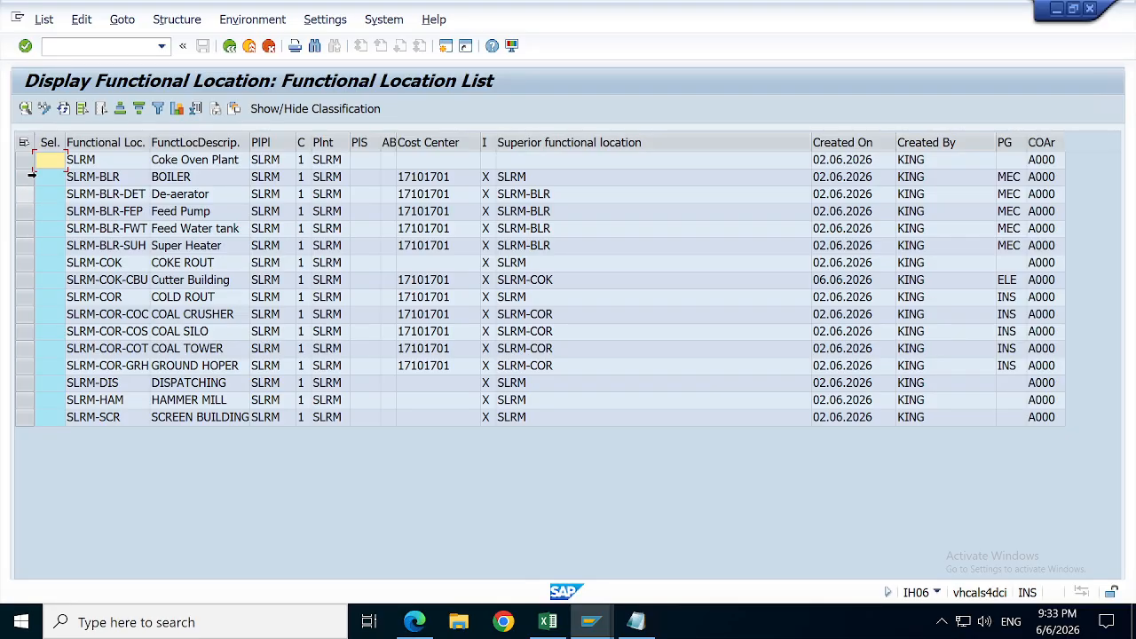
pyautogui.click(24, 143)
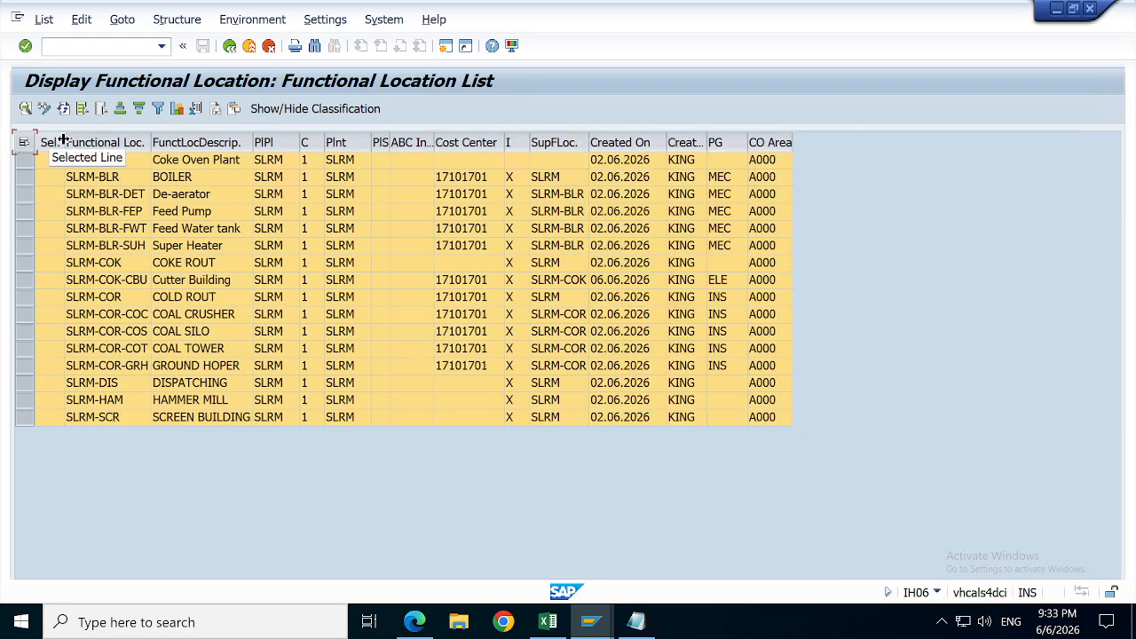
pyautogui.click(209, 265)
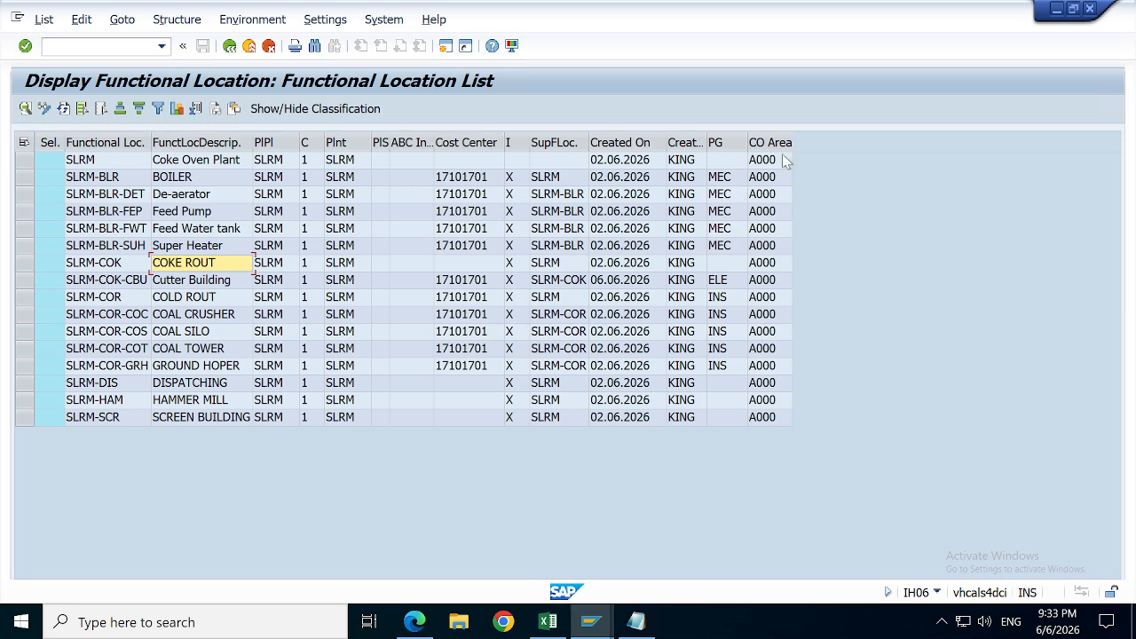
# Step: Export the functional location list to Excel as SLRM FLCOS in the Documents folder and allow the file to be created and opened
pyautogui.click(195, 108)
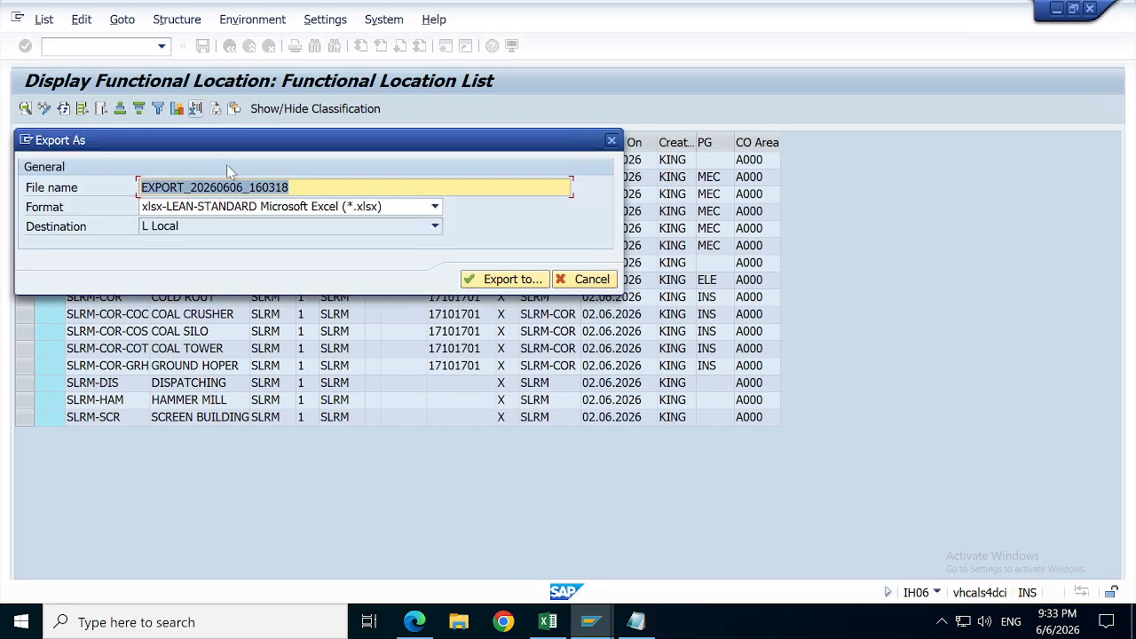
pyautogui.click(508, 281)
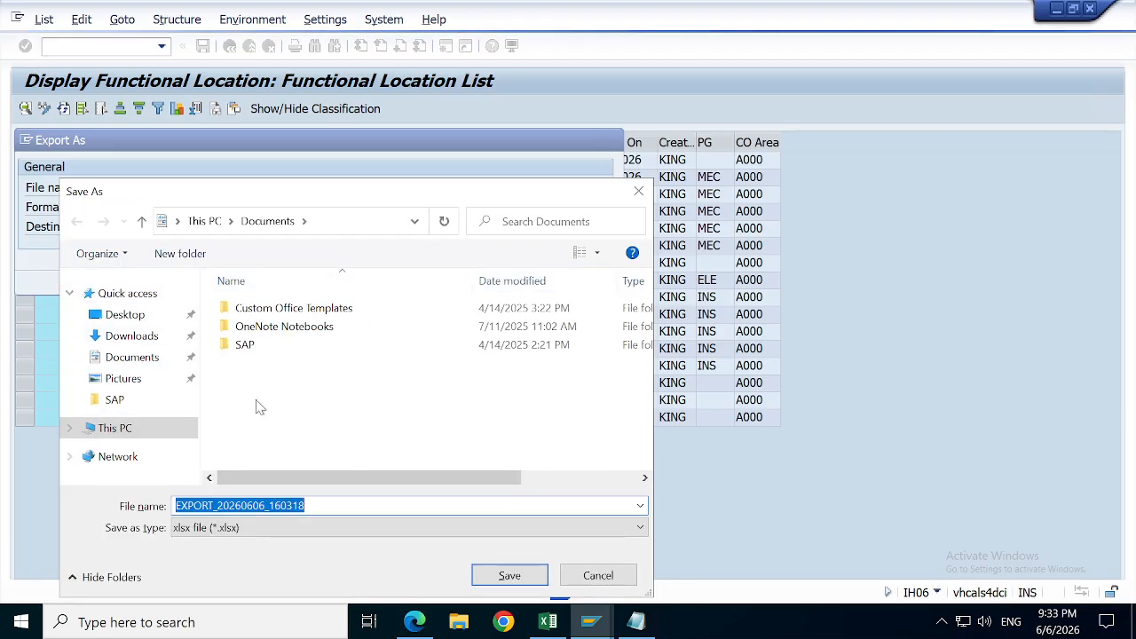
pyautogui.write('SLRM')
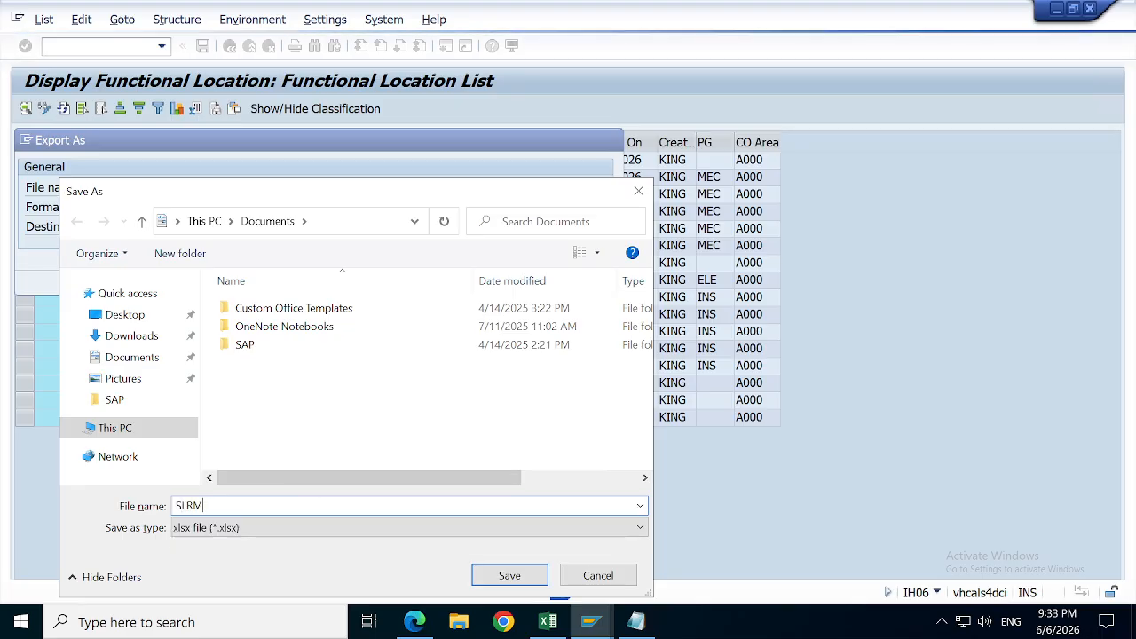
pyautogui.write(' FLCOS')
pyautogui.press('Return')
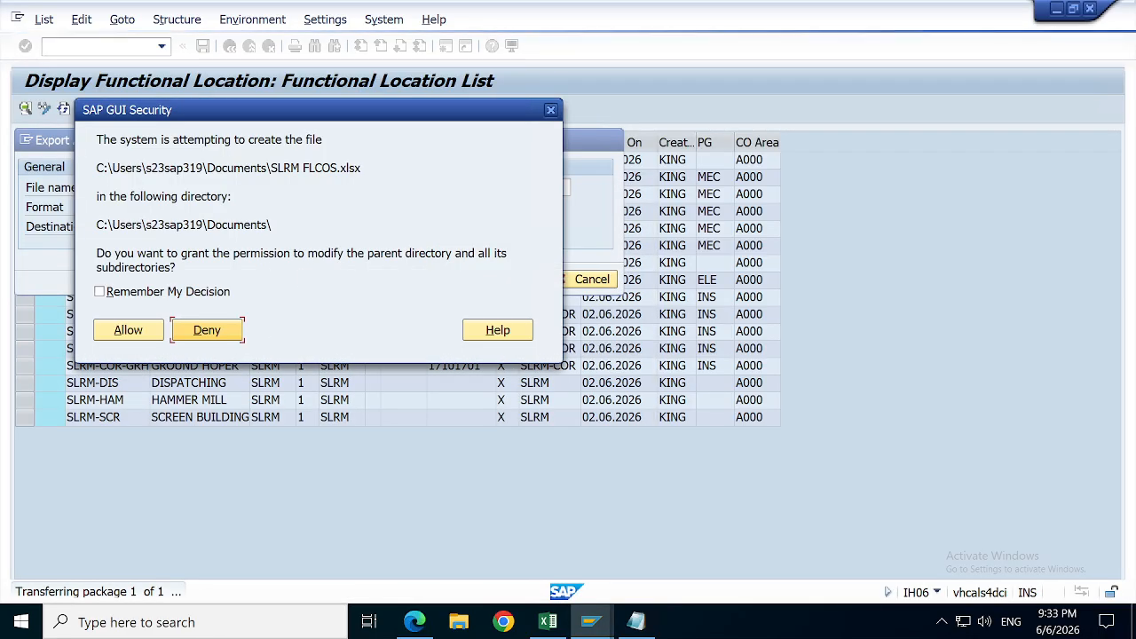
pyautogui.click(122, 330)
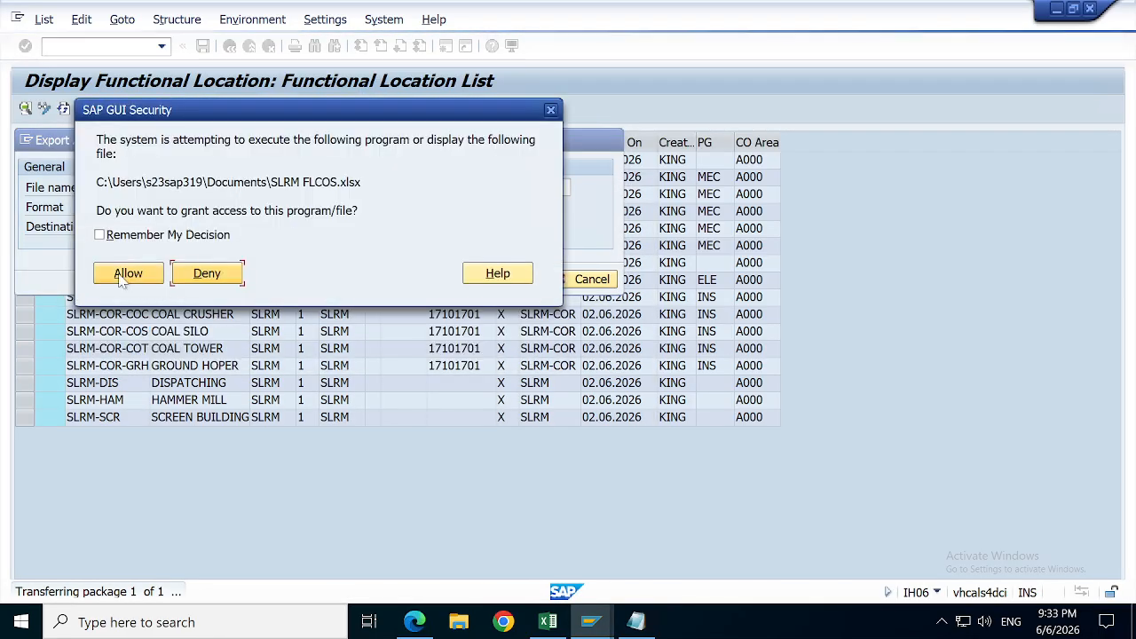
pyautogui.click(125, 275)
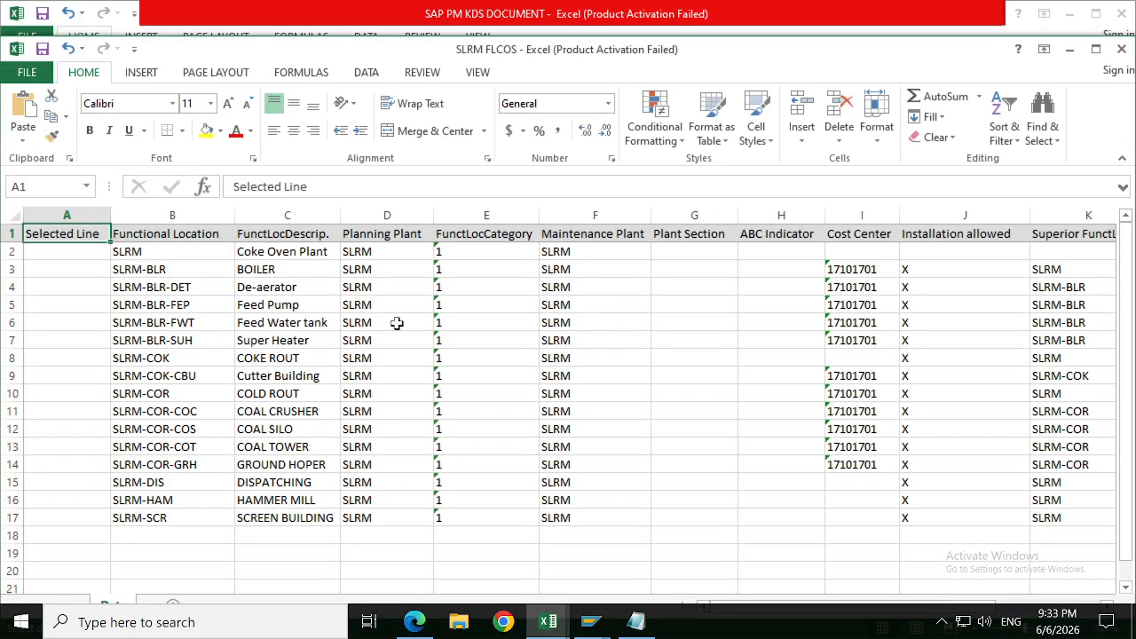
# Step: Review the exported SLRM FLCOS workbook, close it, and return to the functional location list in SAP GUI
pyautogui.click(297, 448)
pyautogui.click(169, 479)
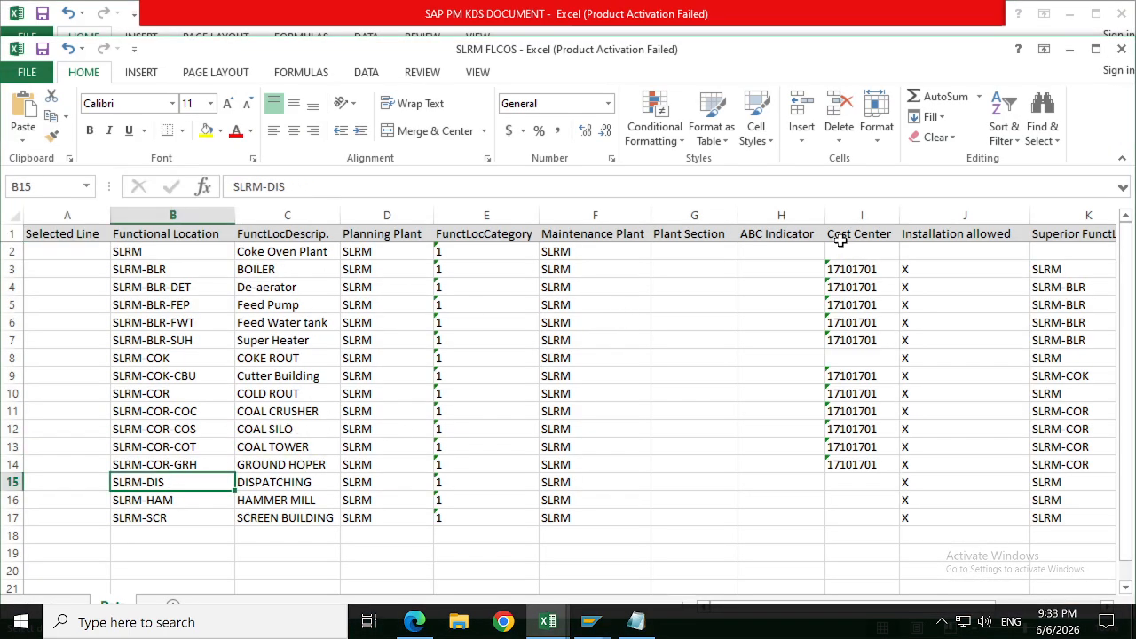
pyautogui.click(1122, 50)
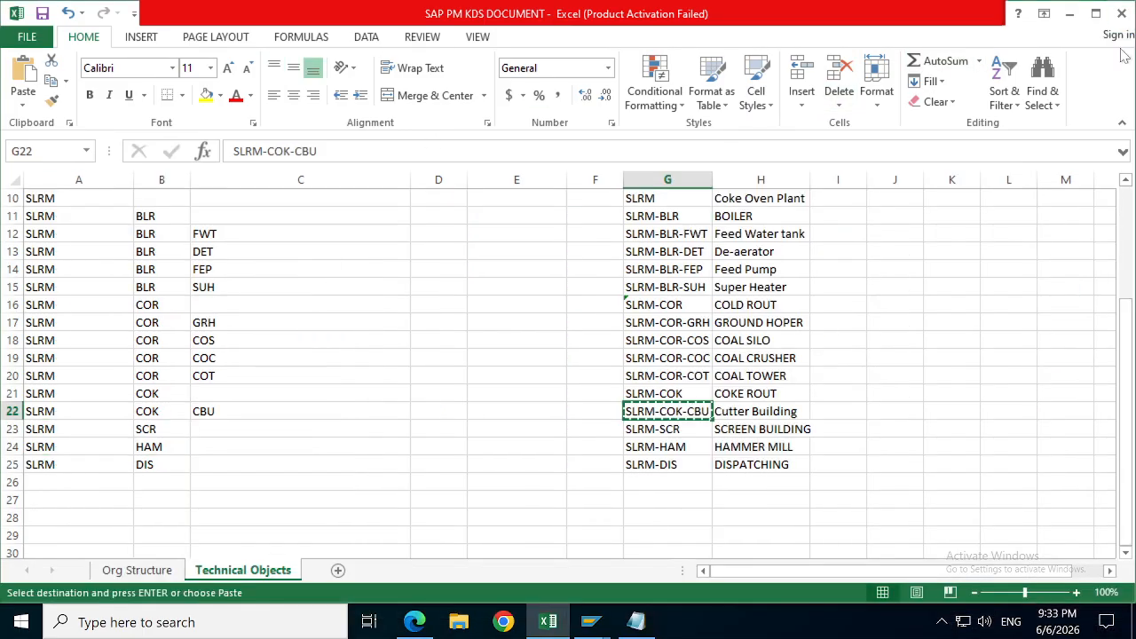
pyautogui.click(1069, 15)
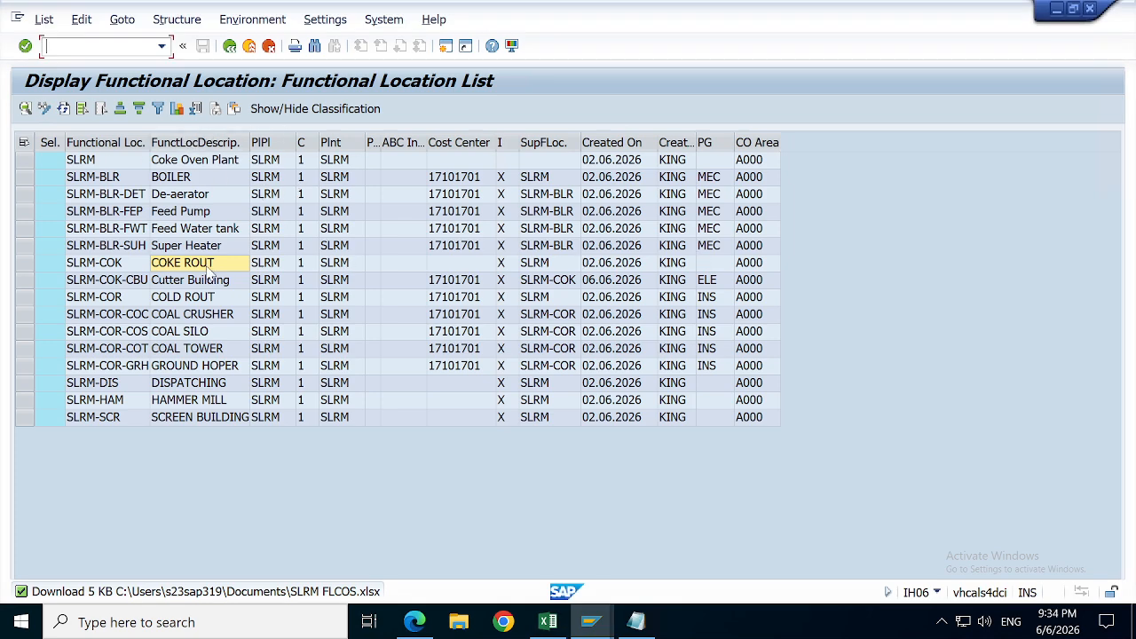
# Step: Save the current list layout as SLRM_FLOCS with the name SLRM FLOCS, as a user-specific default layout
pyautogui.click(176, 215)
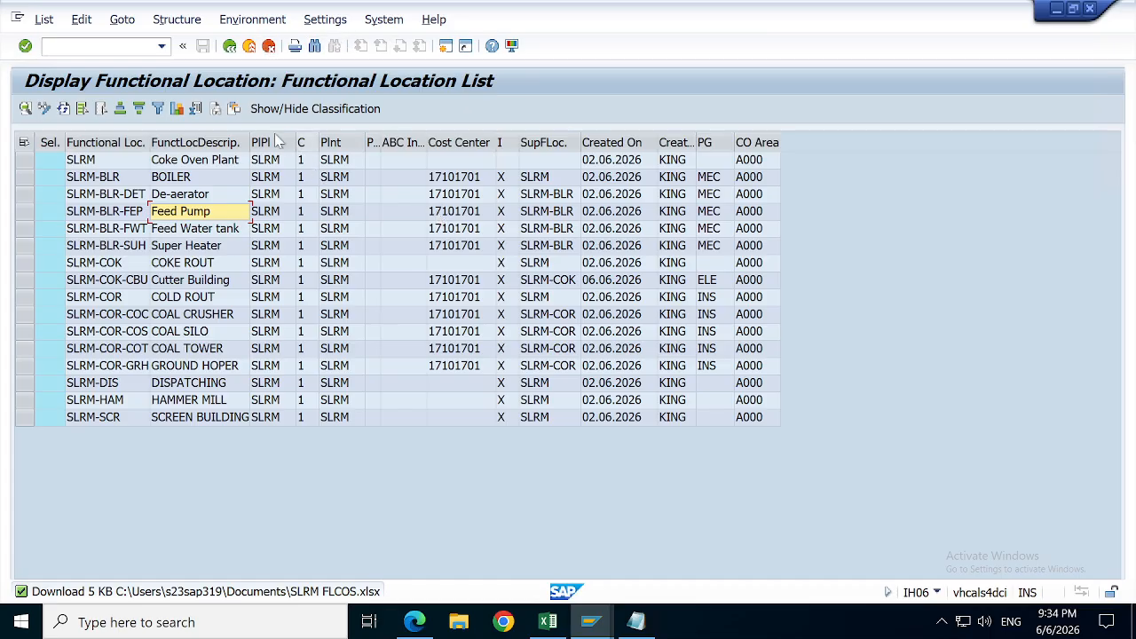
pyautogui.click(326, 21)
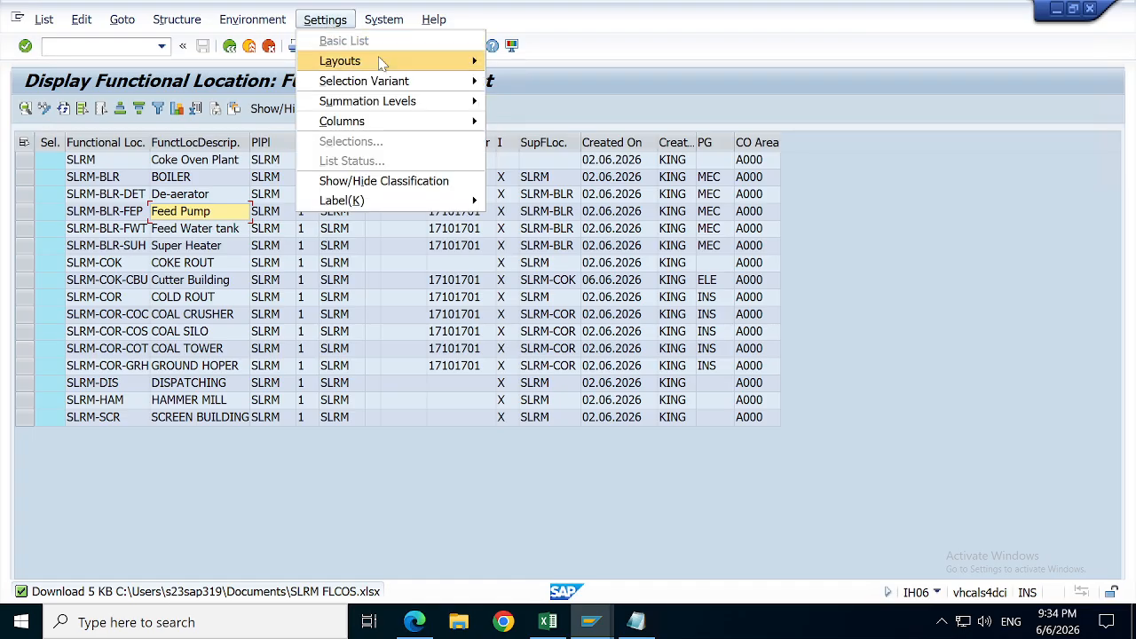
pyautogui.moveTo(385, 60)
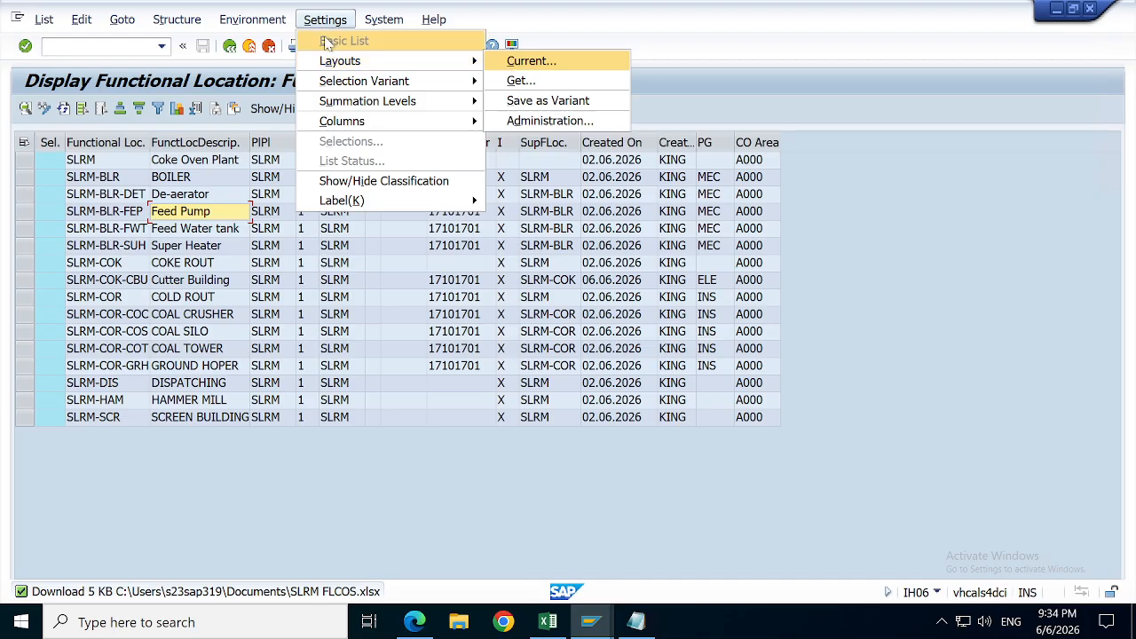
pyautogui.click(551, 102)
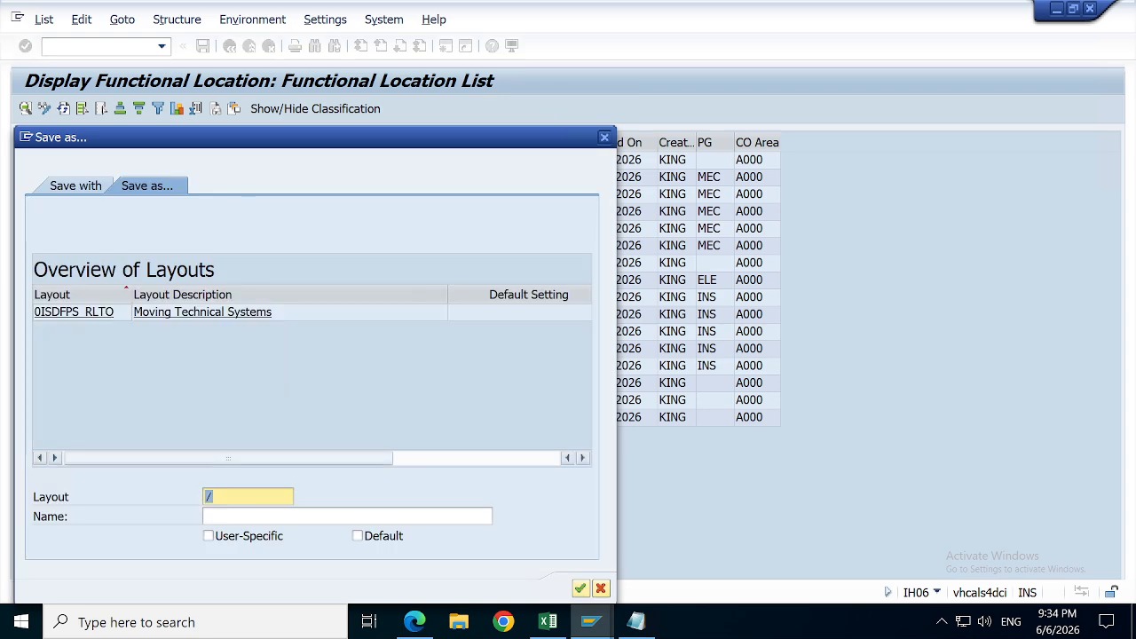
pyautogui.write('/')
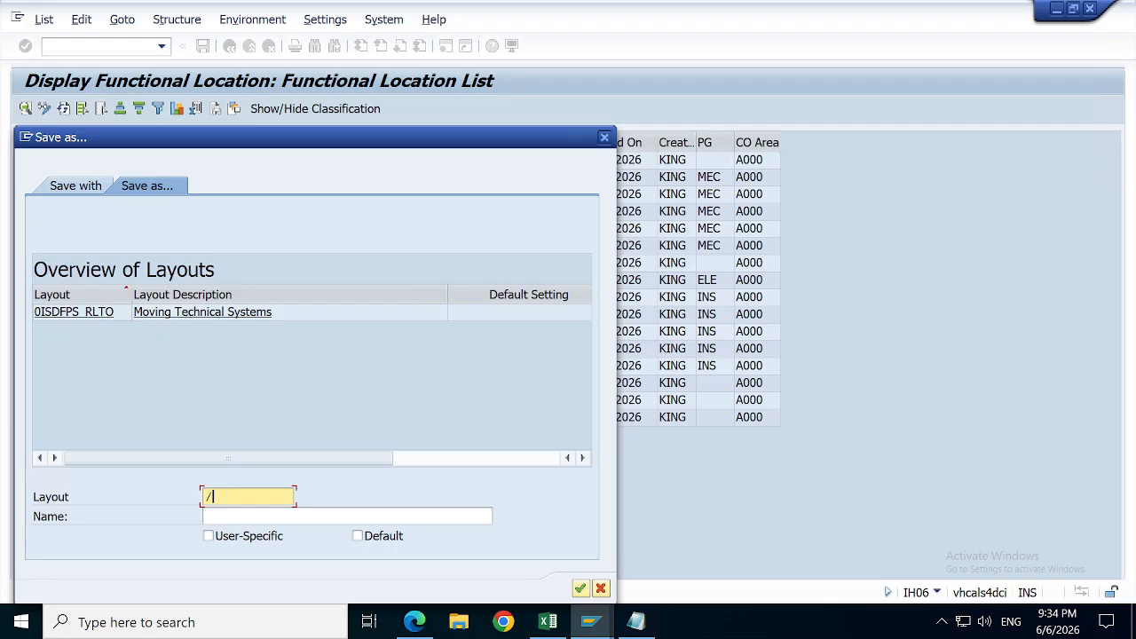
pyautogui.press('BackSpace')
pyautogui.write('SLRM_FLOCS')
pyautogui.press('Tab')
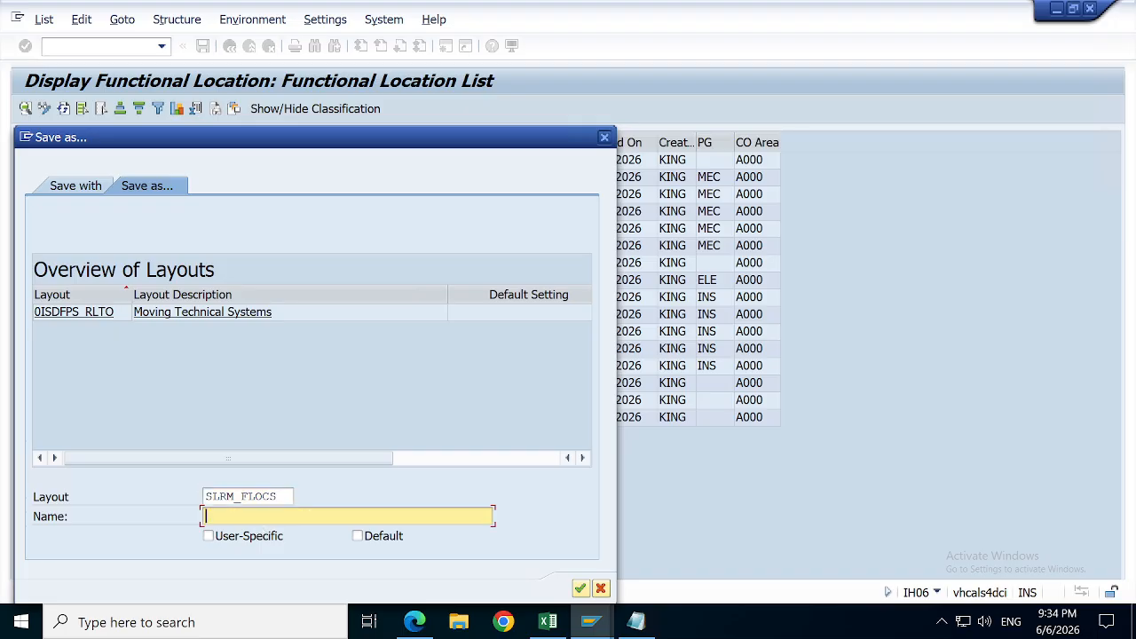
pyautogui.write('SLRM FLOCS')
pyautogui.click(209, 536)
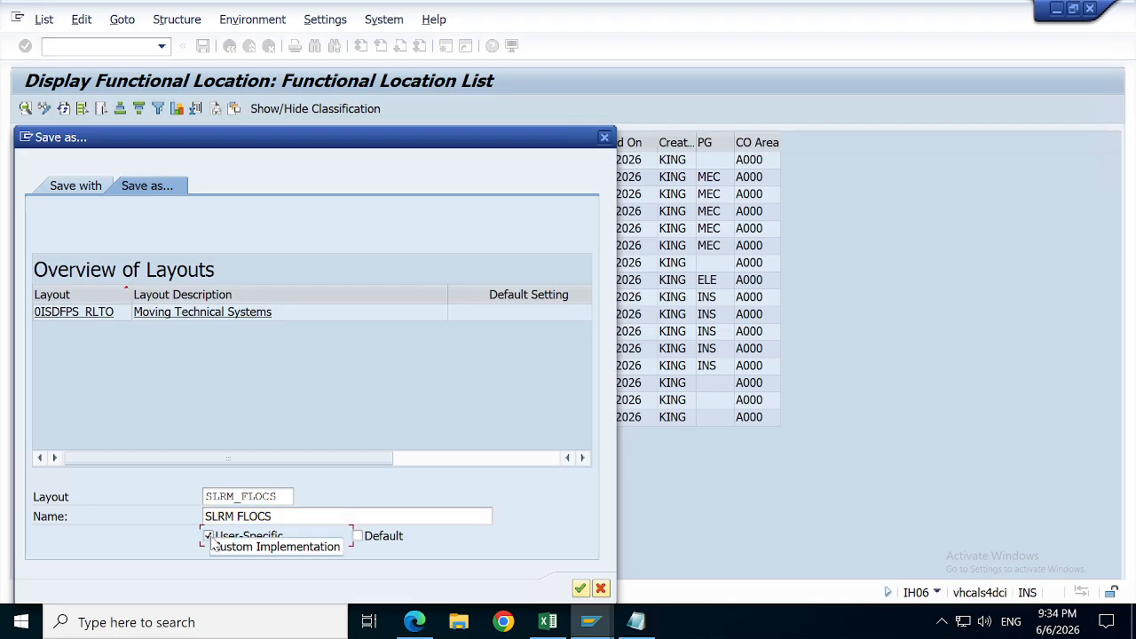
pyautogui.click(357, 537)
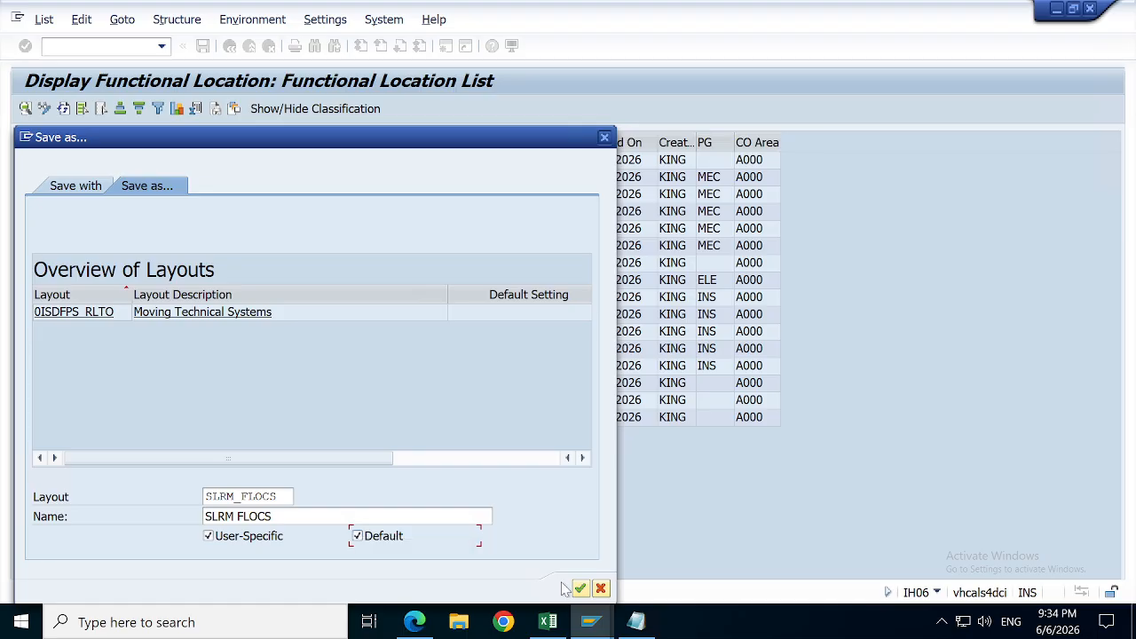
pyautogui.click(581, 591)
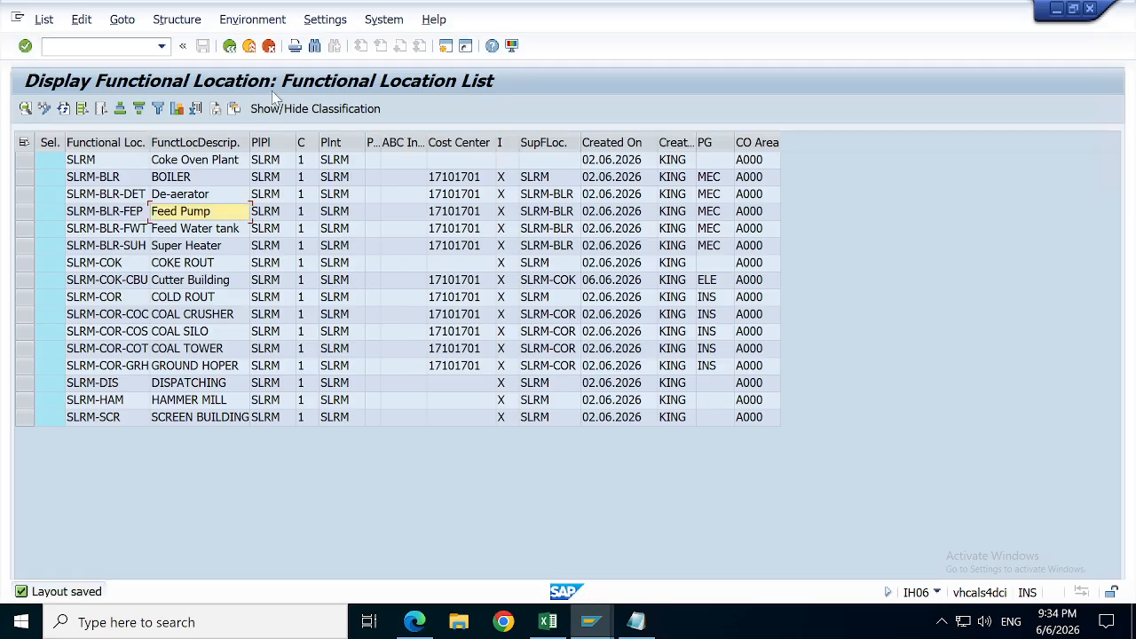
# Step: Rerun the functional location selection for planning plant SLRM to check the default layout, and return to the selection screen
pyautogui.click(230, 47)
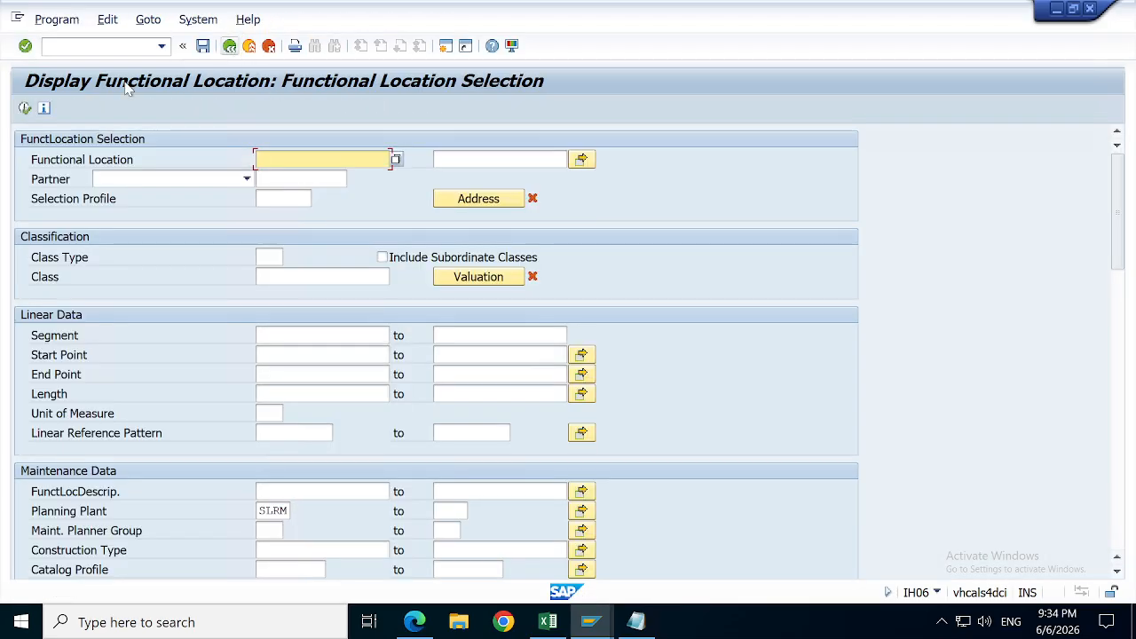
pyautogui.click(25, 109)
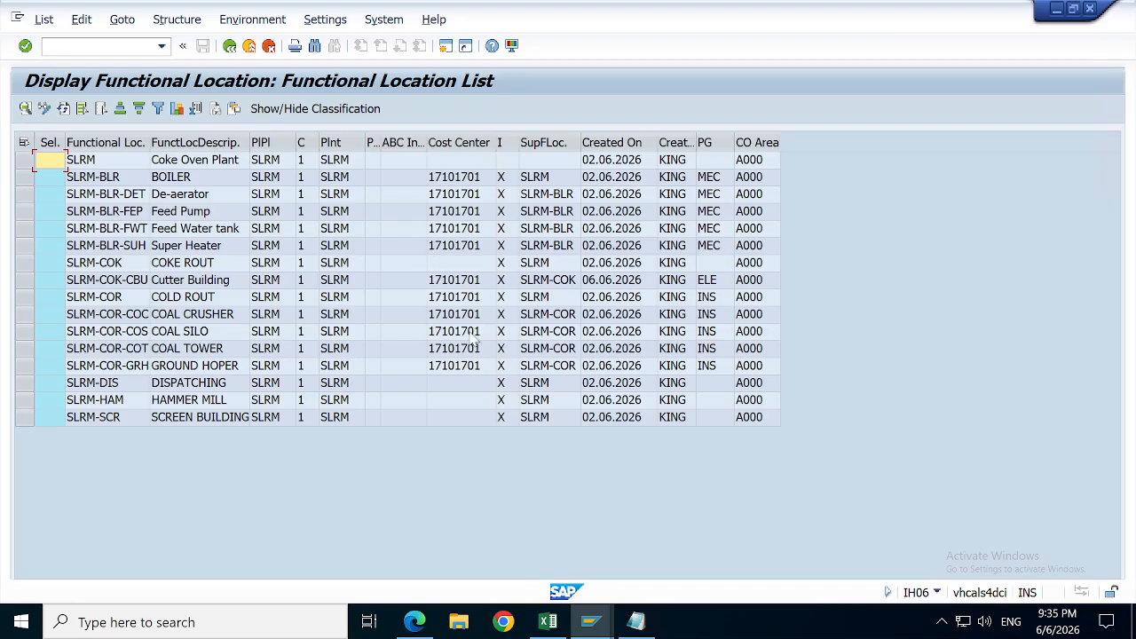
pyautogui.click(229, 45)
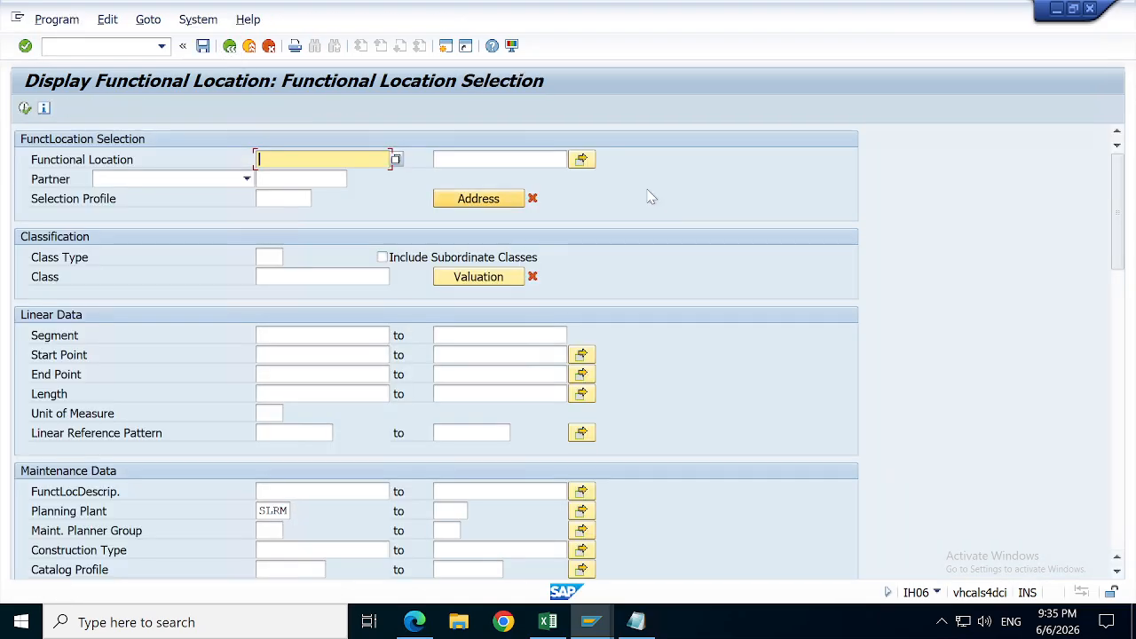
# Step: Check the Layout field and its available layouts on the selection screen, and leave the transaction
pyautogui.moveTo(1120, 226); pyautogui.dragTo(1120, 537)
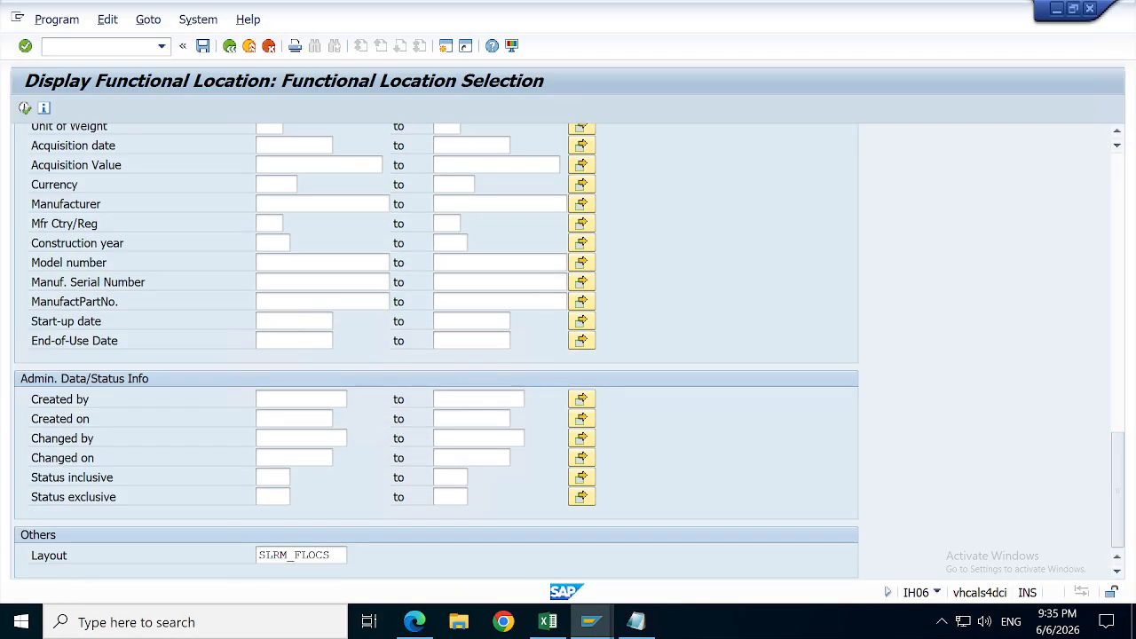
pyautogui.click(326, 555)
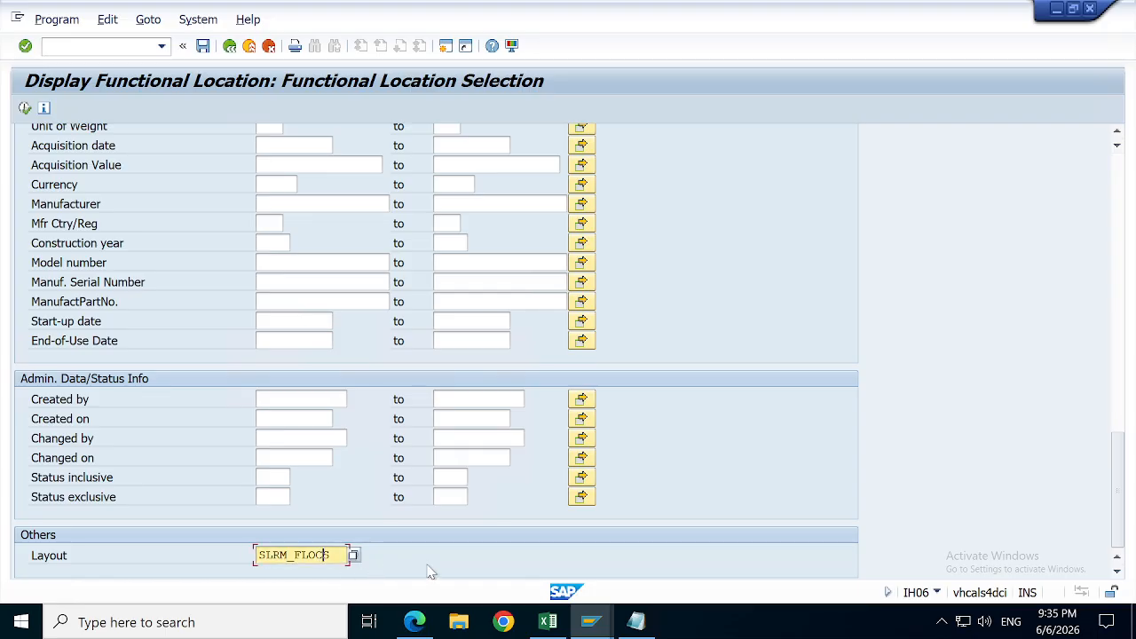
pyautogui.click(301, 555)
pyautogui.click(353, 554)
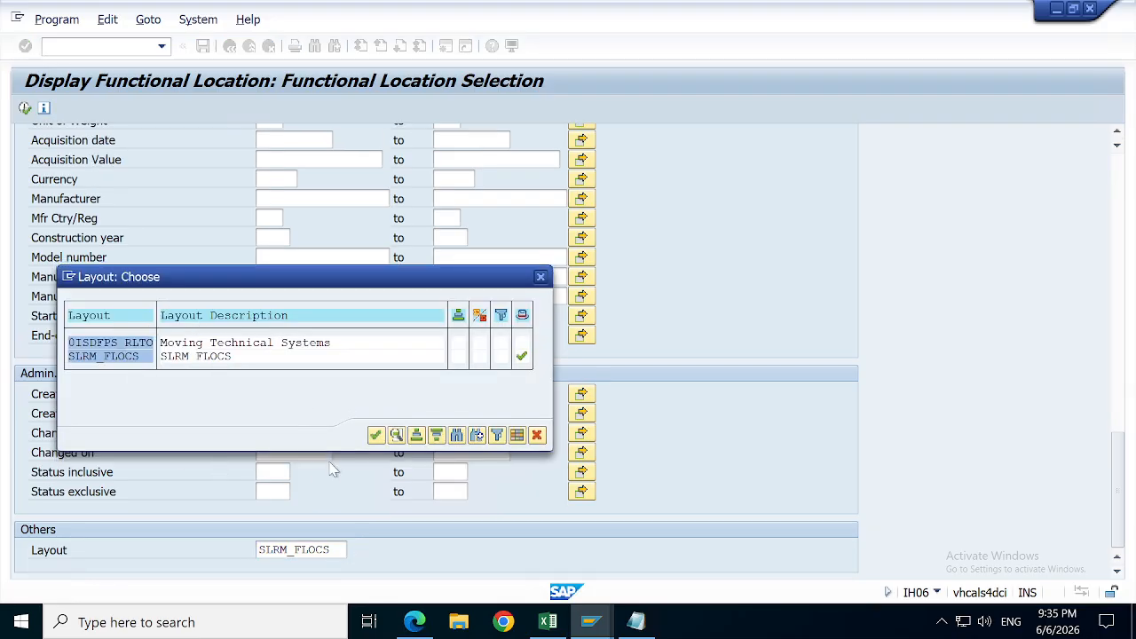
pyautogui.click(537, 435)
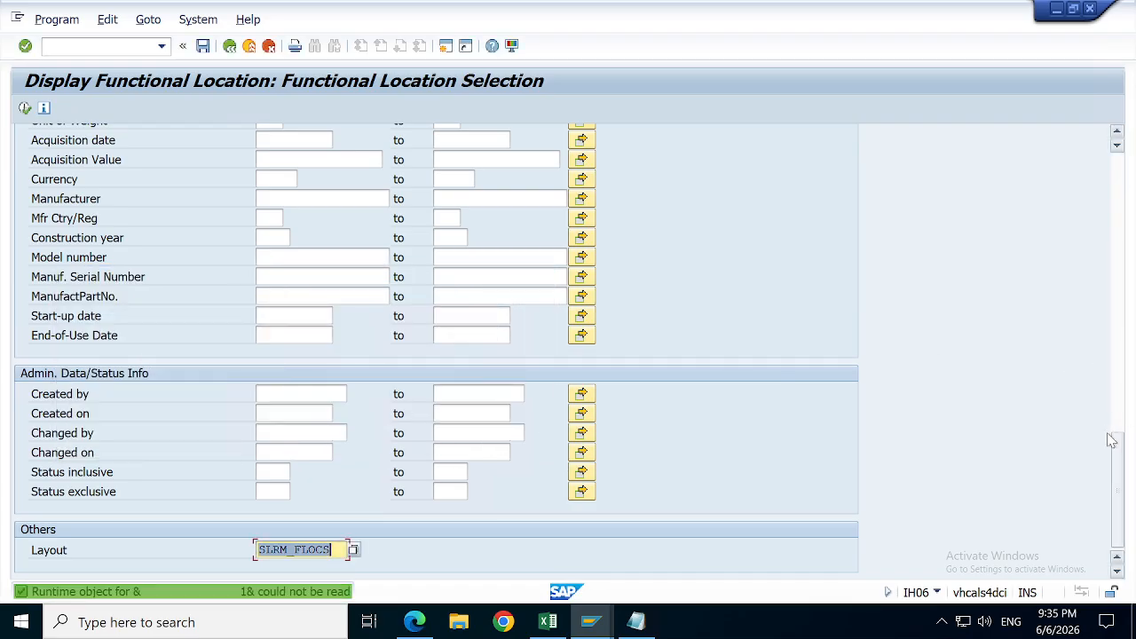
pyautogui.moveTo(1118, 465); pyautogui.dragTo(1065, 148)
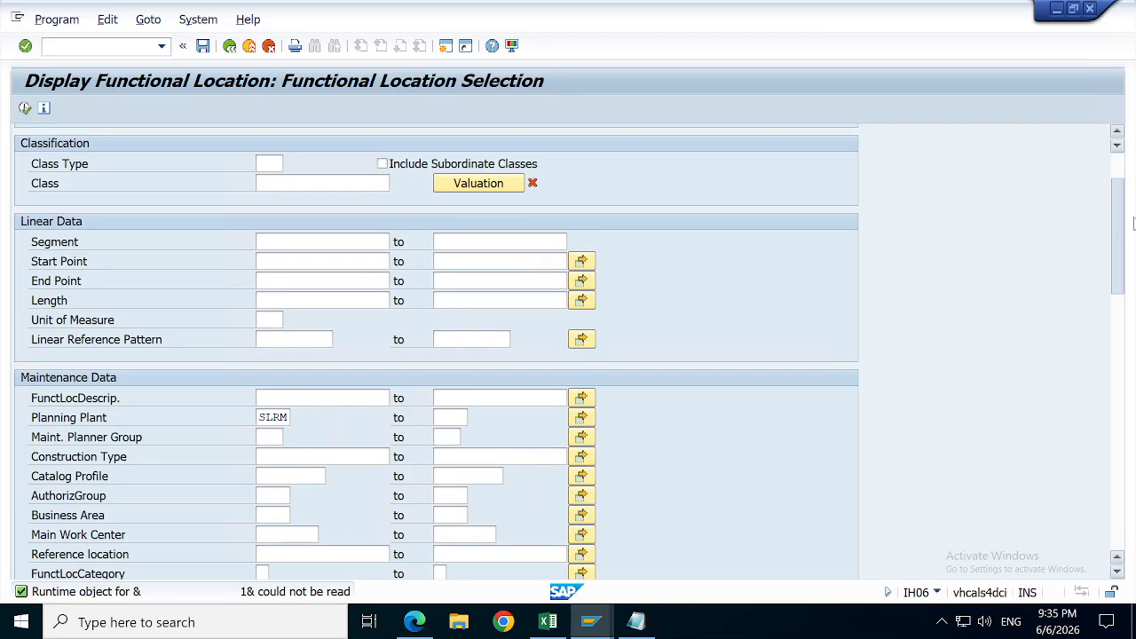
pyautogui.click(229, 45)
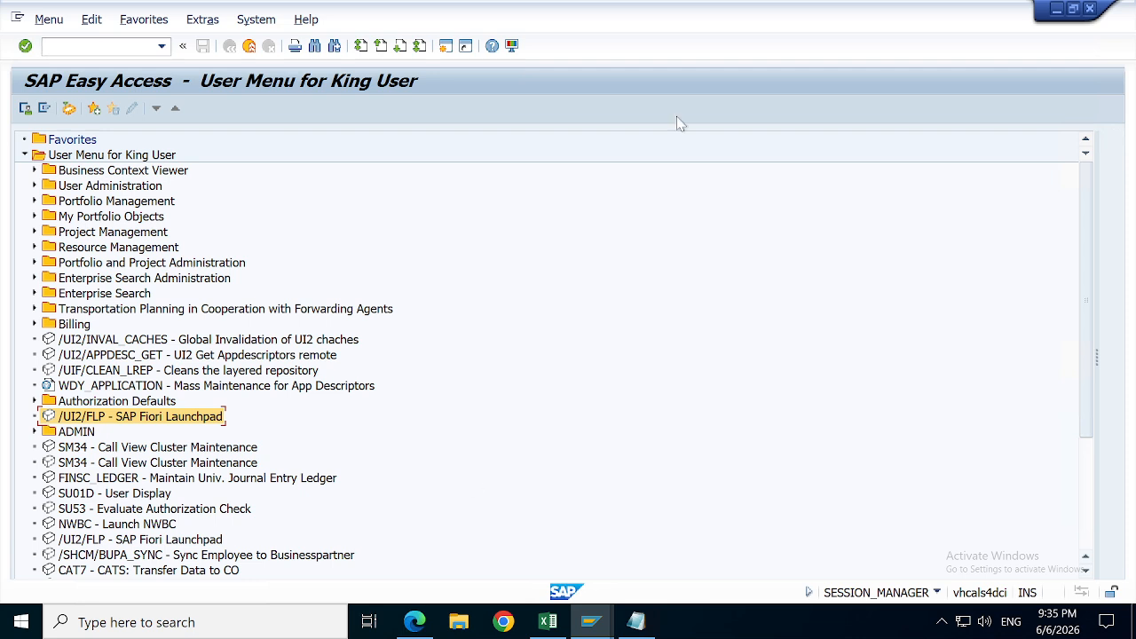
# Step: Switch from the remote session to the SAP PM Master data presentation in PowerPoint
pyautogui.moveTo(767, 7)
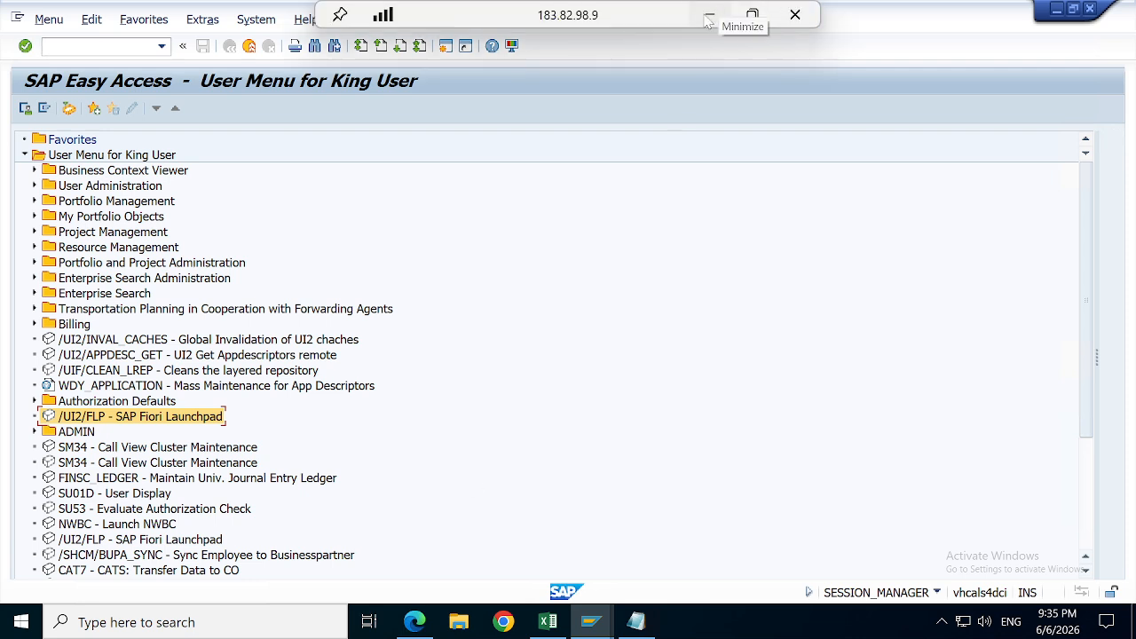
pyautogui.click(726, 11)
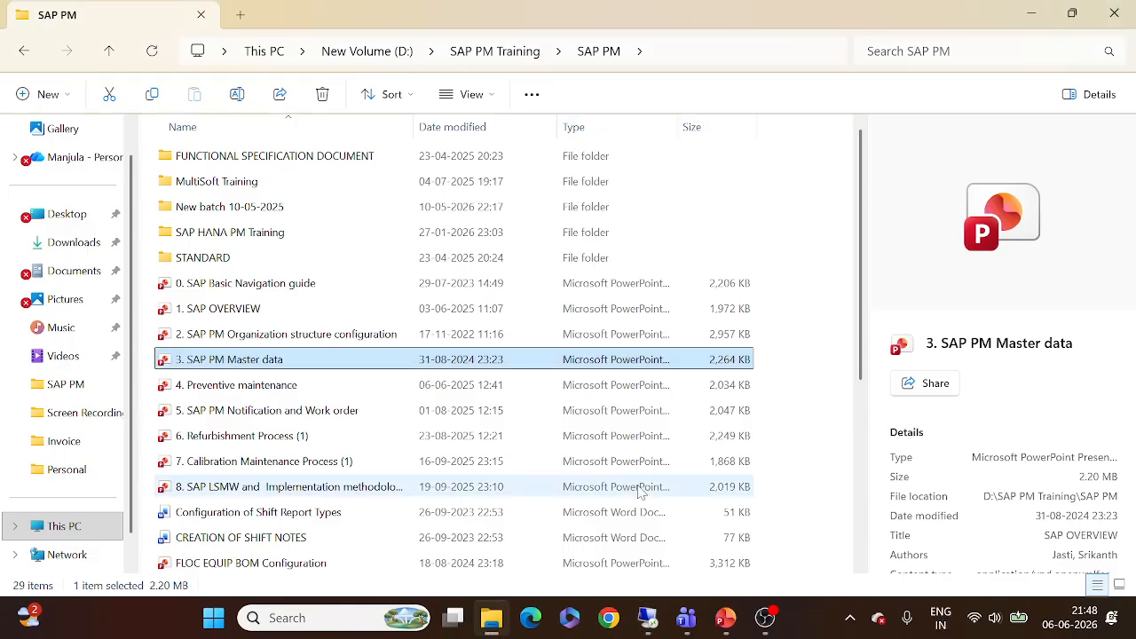
pyautogui.click(724, 621)
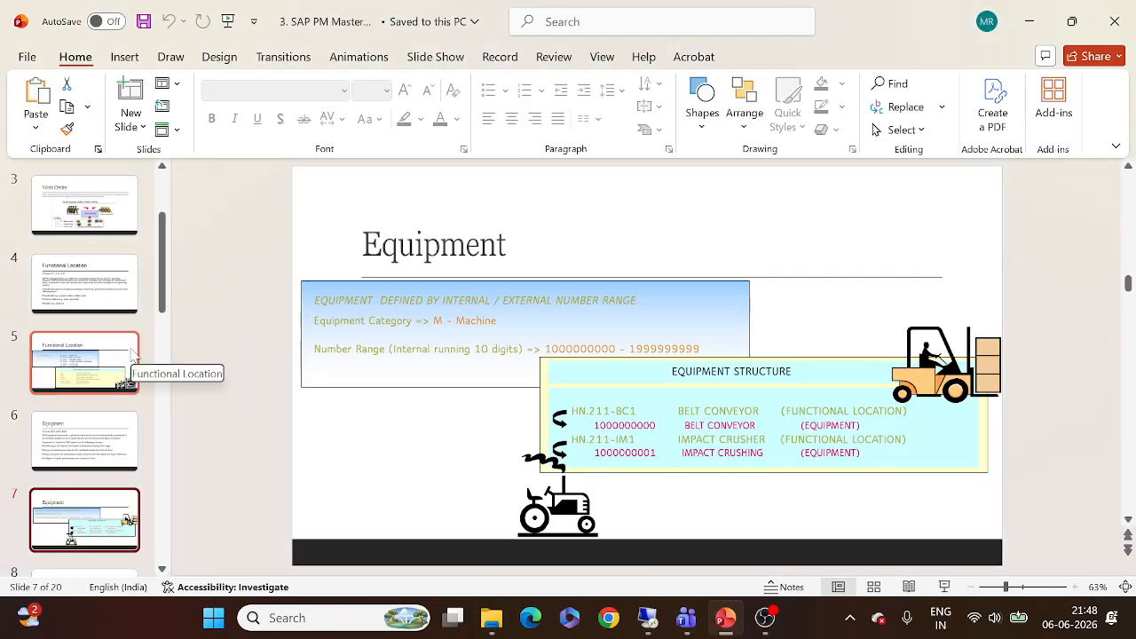
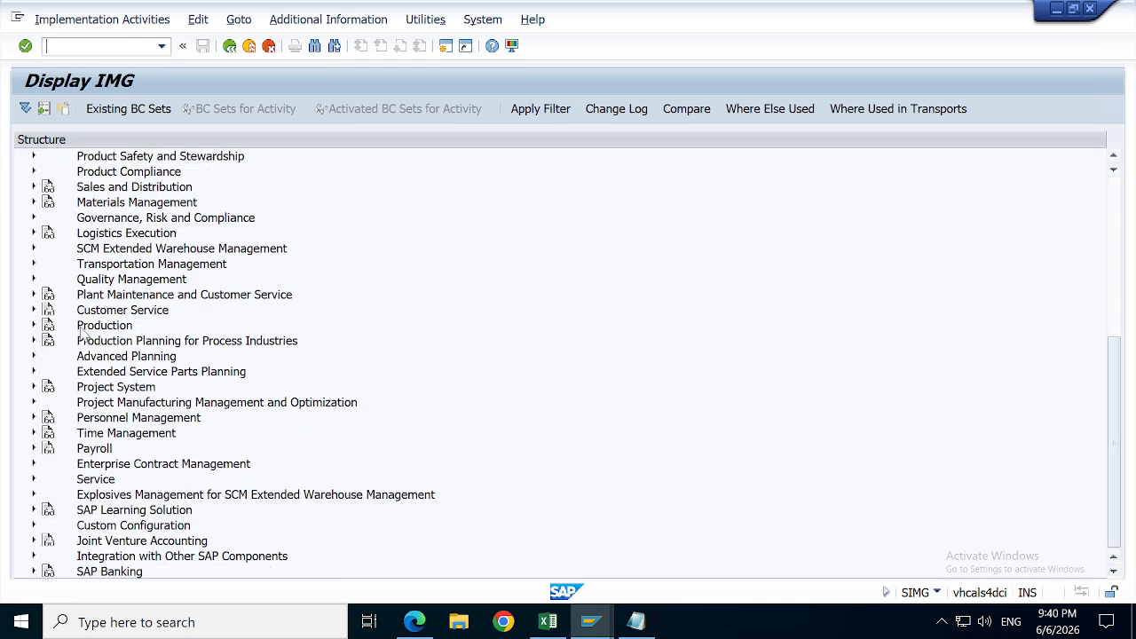
# Step: In the IMG, expand Plant Maintenance and Customer Service, its master data and Technical Objects, looking briefly into Basic Settings
pyautogui.click(32, 296)
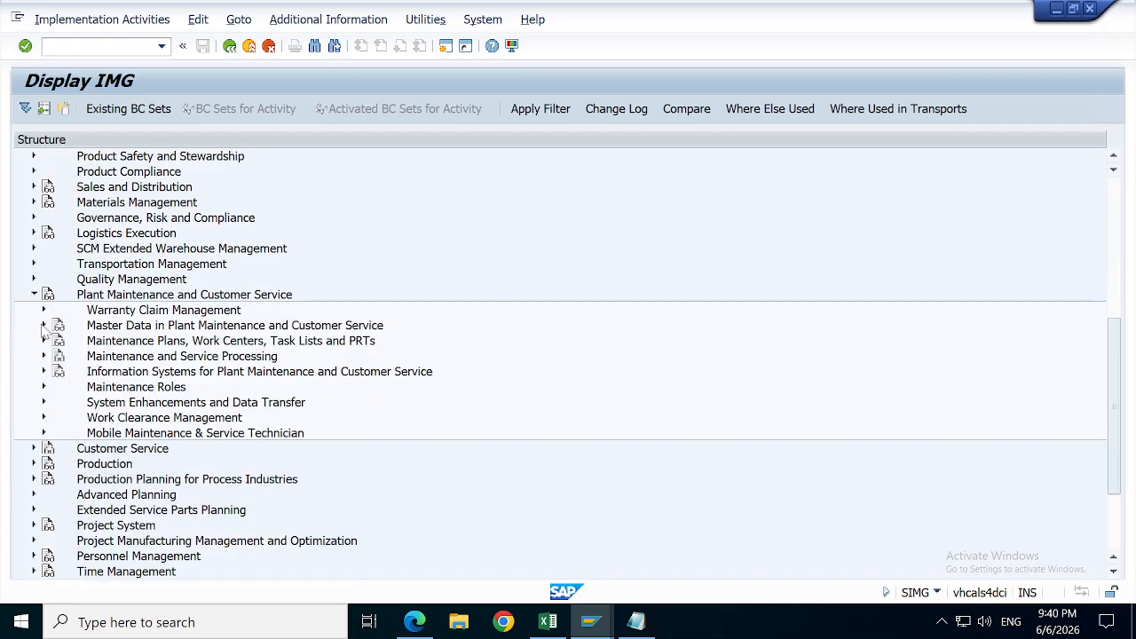
pyautogui.click(43, 324)
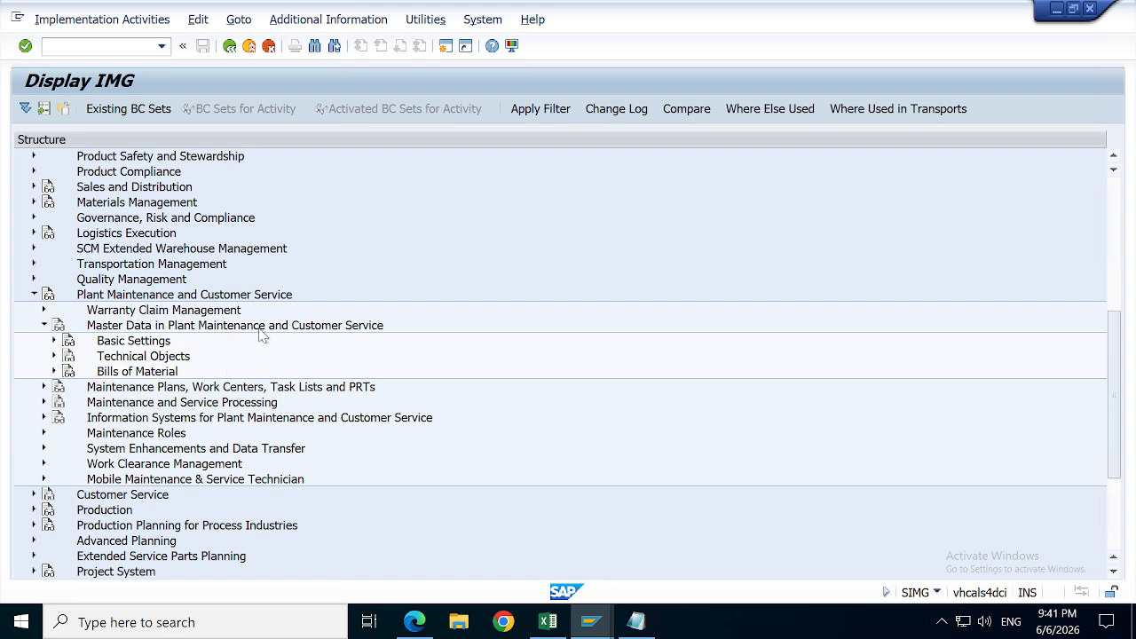
pyautogui.click(54, 340)
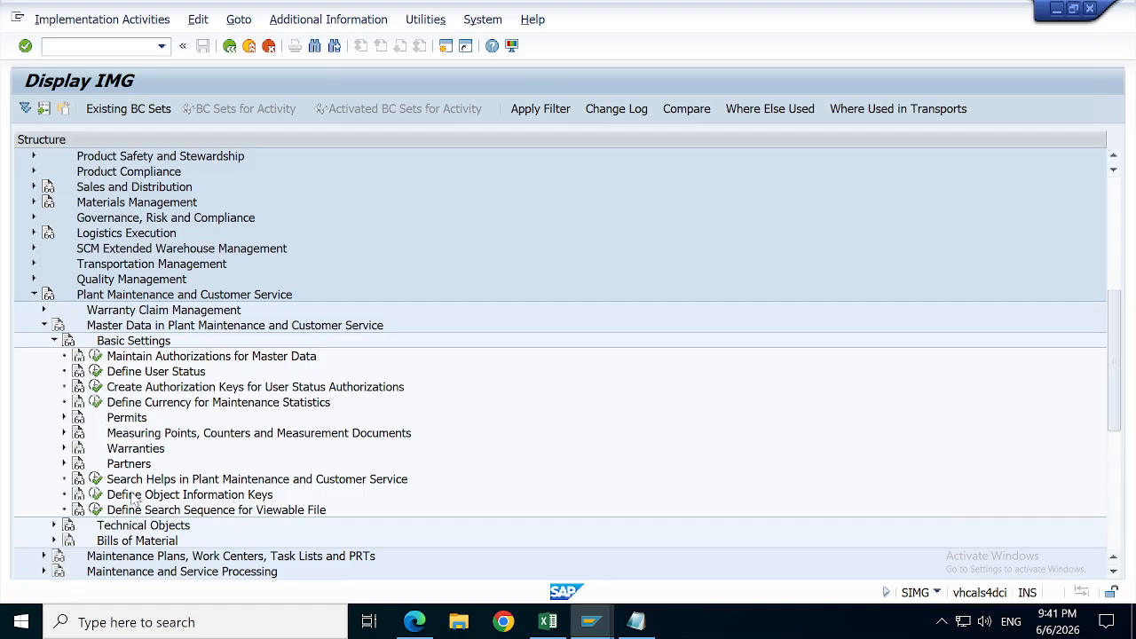
pyautogui.click(54, 342)
pyautogui.click(53, 356)
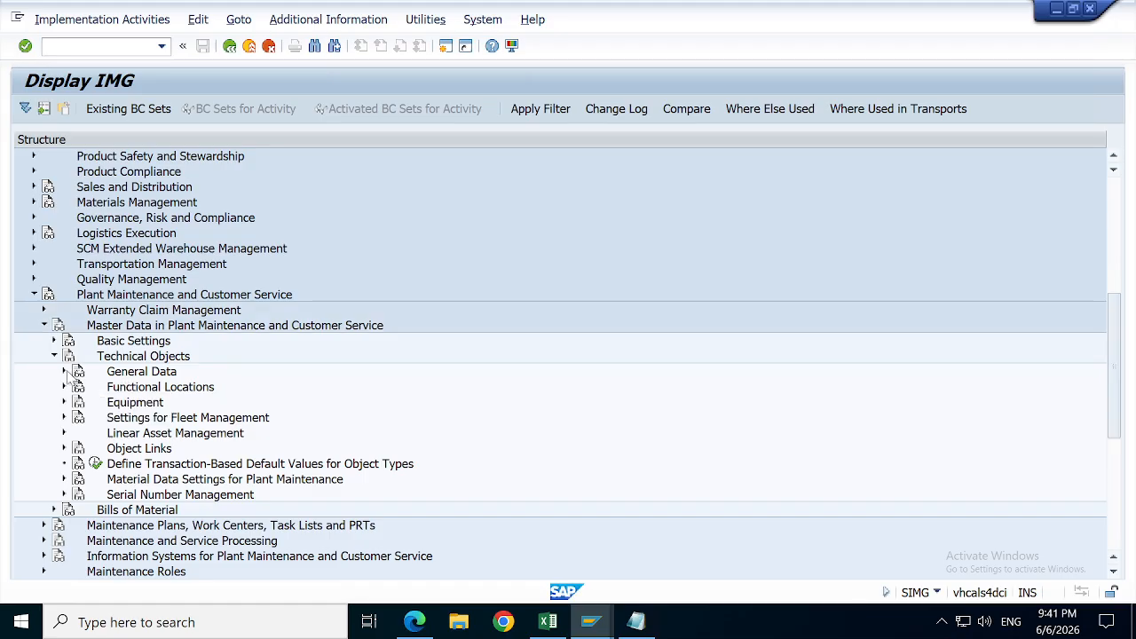
# Step: Under General Data, open Set View Profiles for Technical Objects and start new view profile entries
pyautogui.click(64, 370)
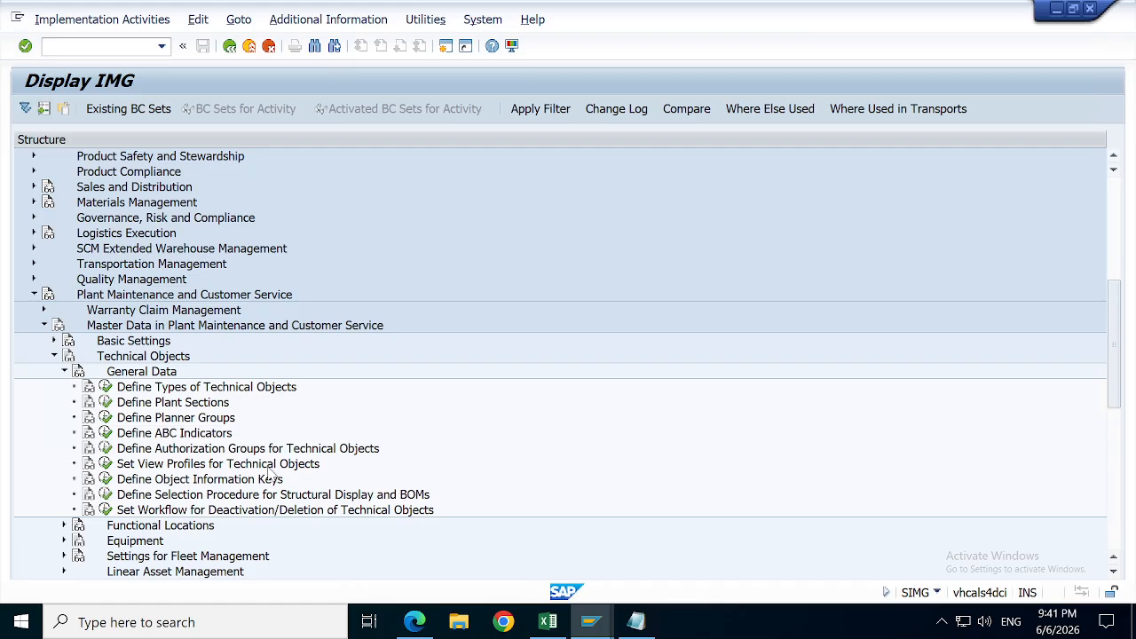
pyautogui.click(105, 465)
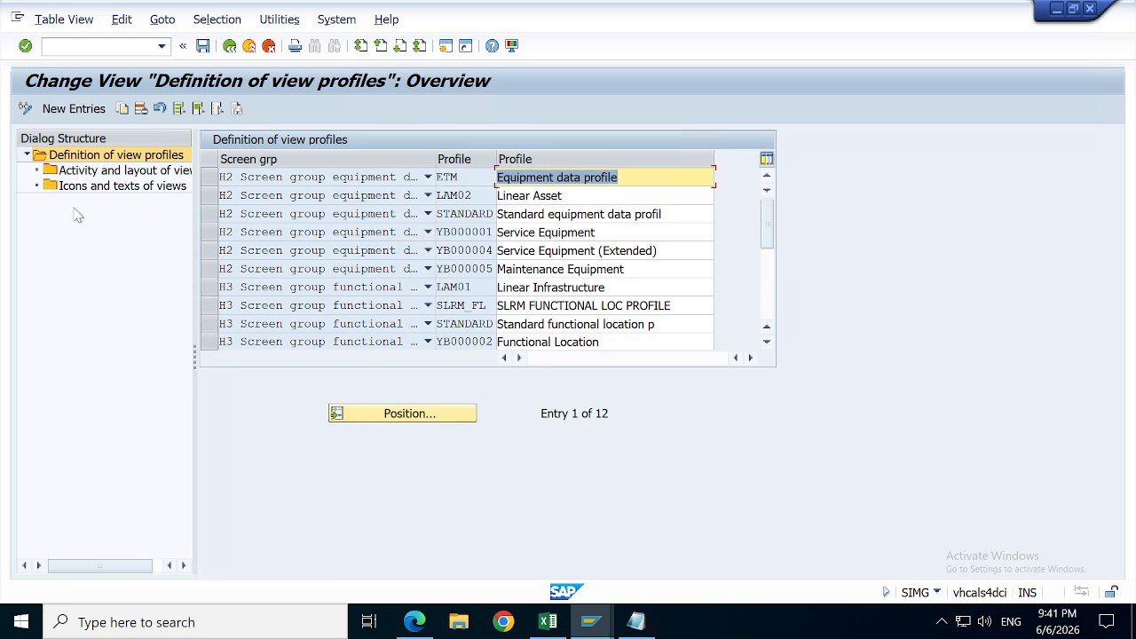
pyautogui.click(65, 115)
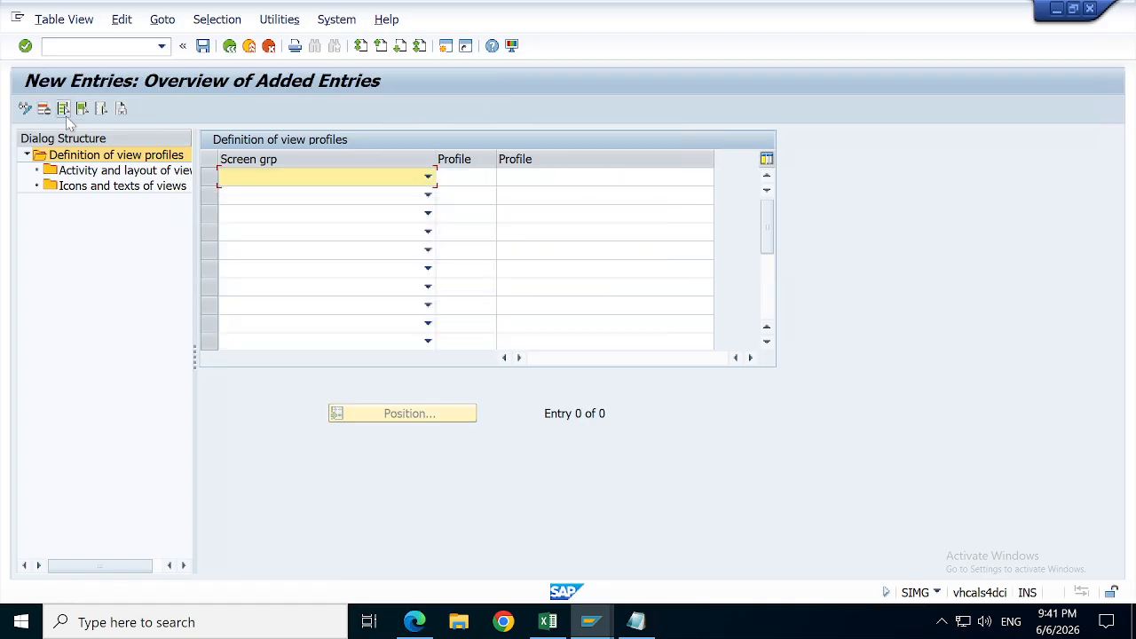
# Step: Define view profile SLRM_EQ for screen group H2 equipment data, described as SLRM EQUIPMENT VIEW PROFILE
pyautogui.click(427, 178)
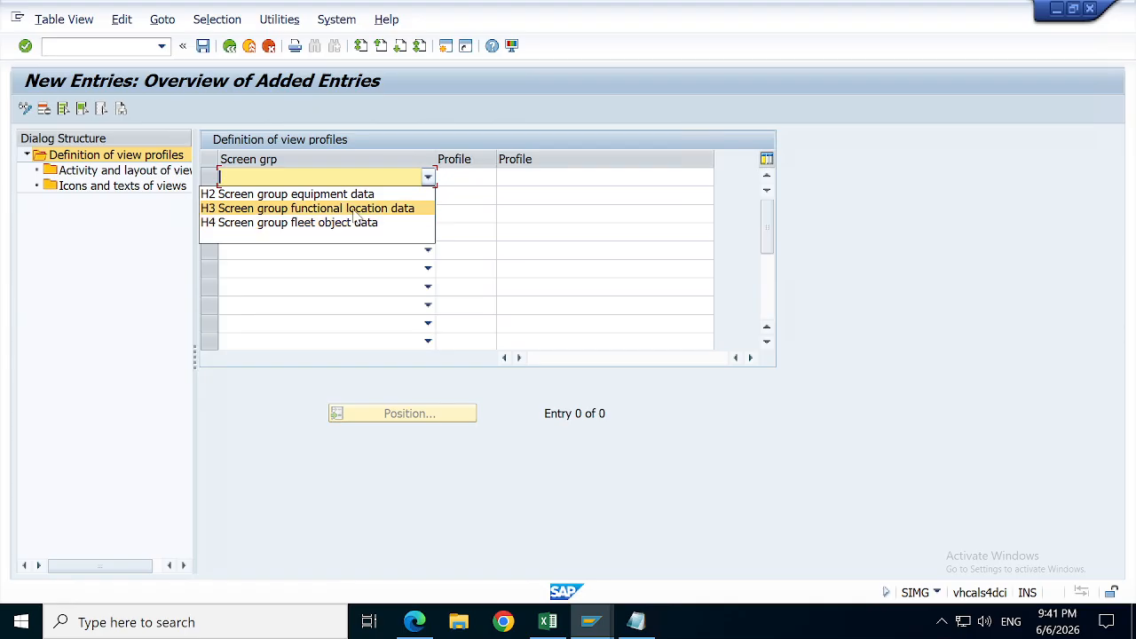
pyautogui.click(309, 194)
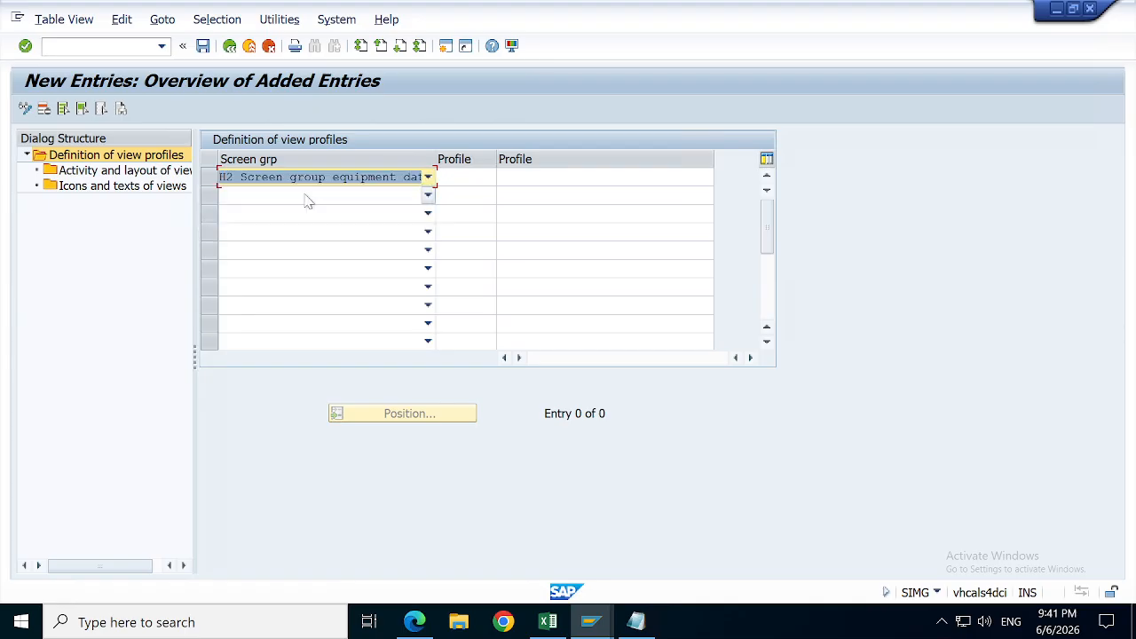
pyautogui.press('Tab')
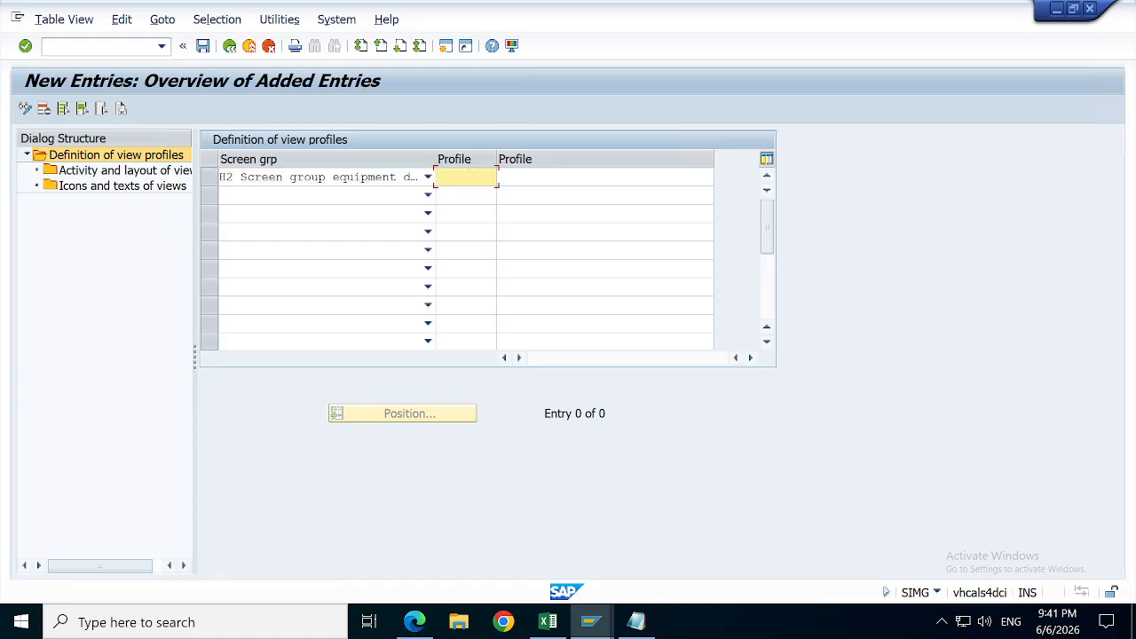
pyautogui.write('SLRM_EQ')
pyautogui.press('Tab')
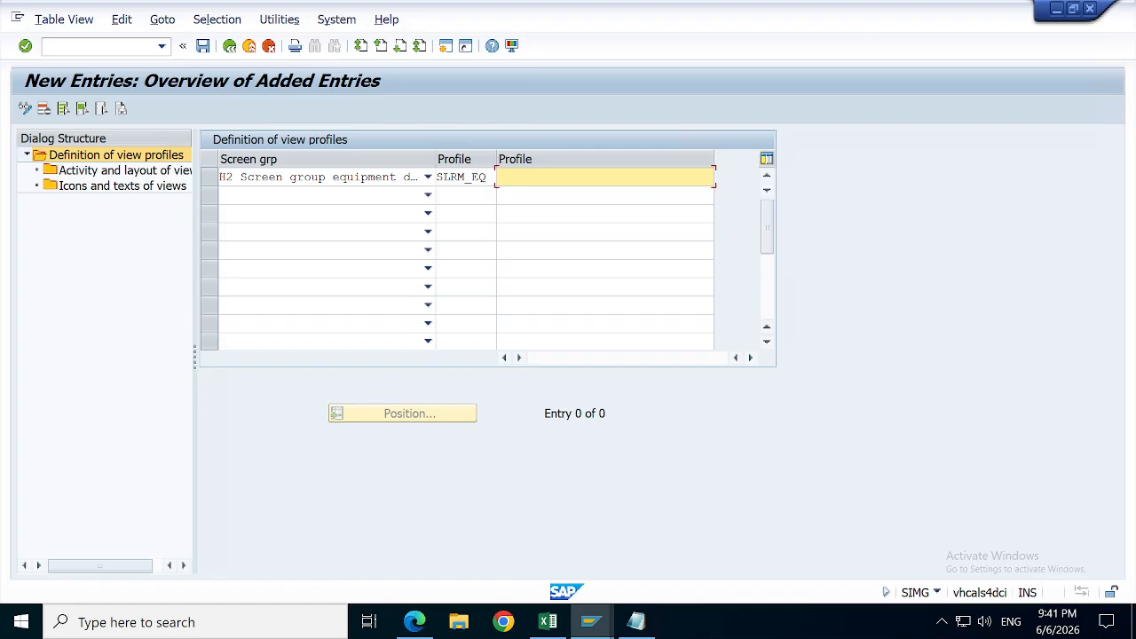
pyautogui.write('SLRM_EQ')
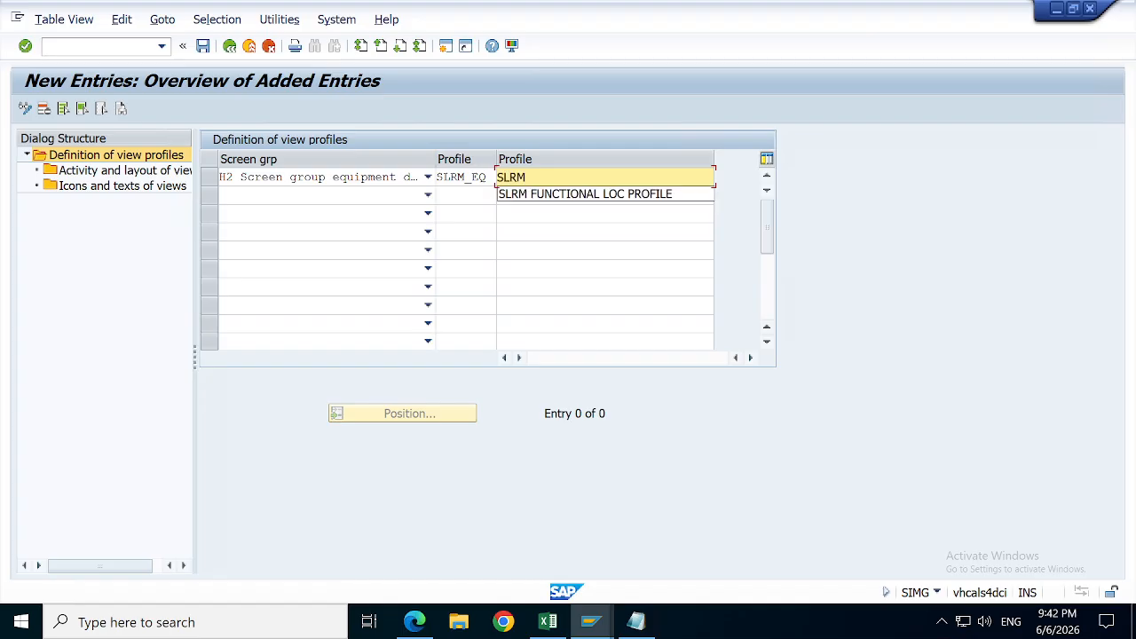
pyautogui.write('UIPME')
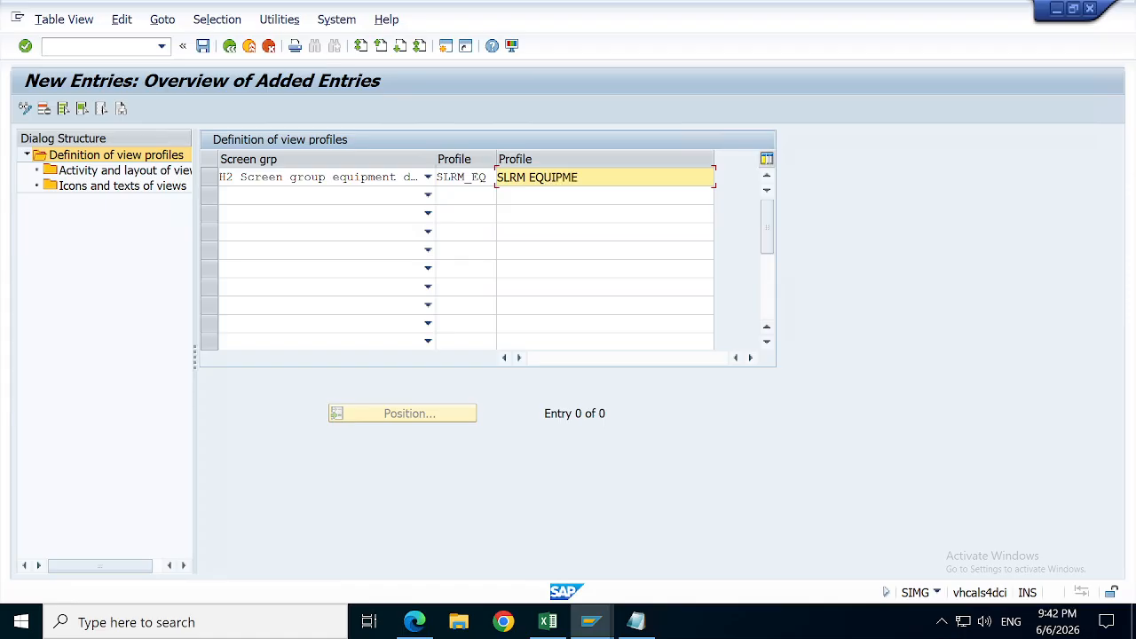
pyautogui.write('NT VIEW PROFILE')
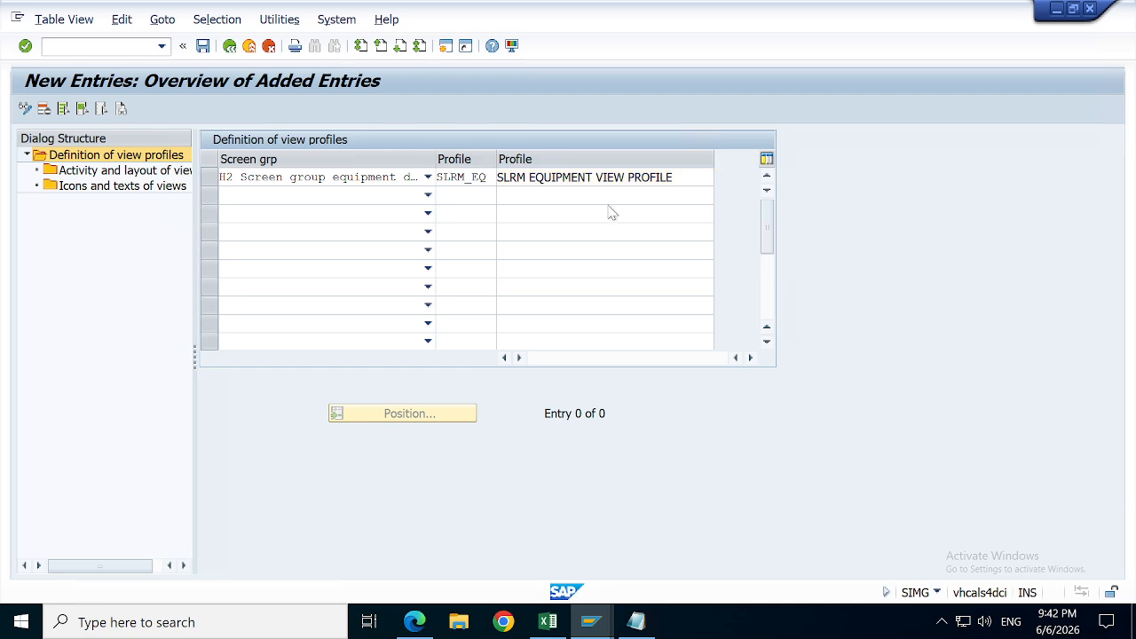
pyautogui.press('Return')
# Step: Open the activity and layout of views for the SLRM_EQ profile and start new entries
pyautogui.click(211, 178)
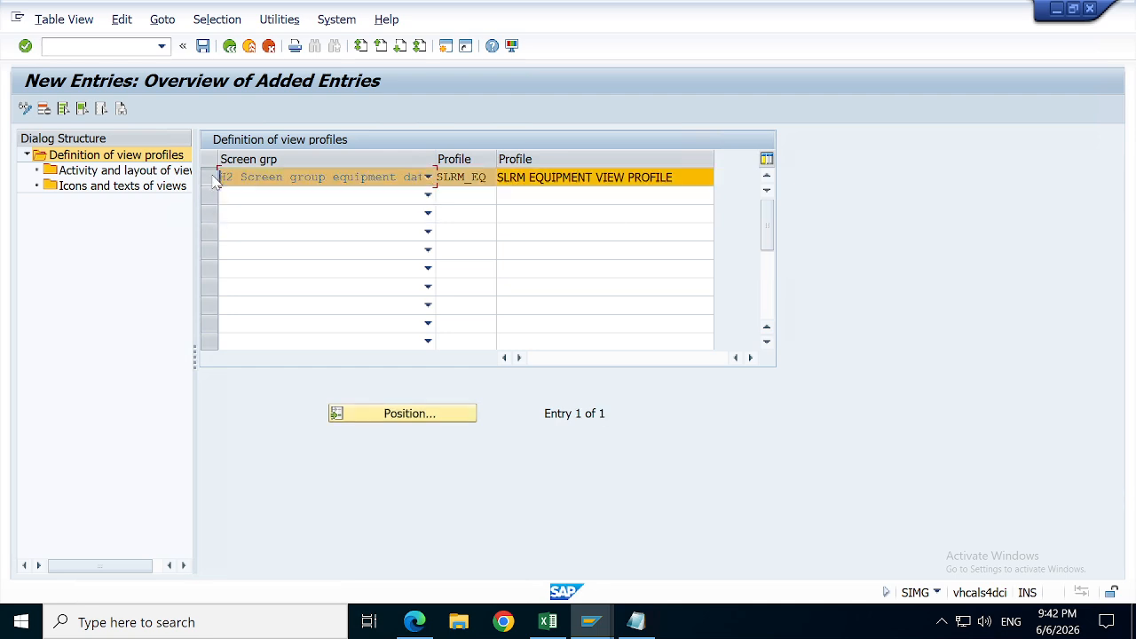
pyautogui.doubleClick(115, 174)
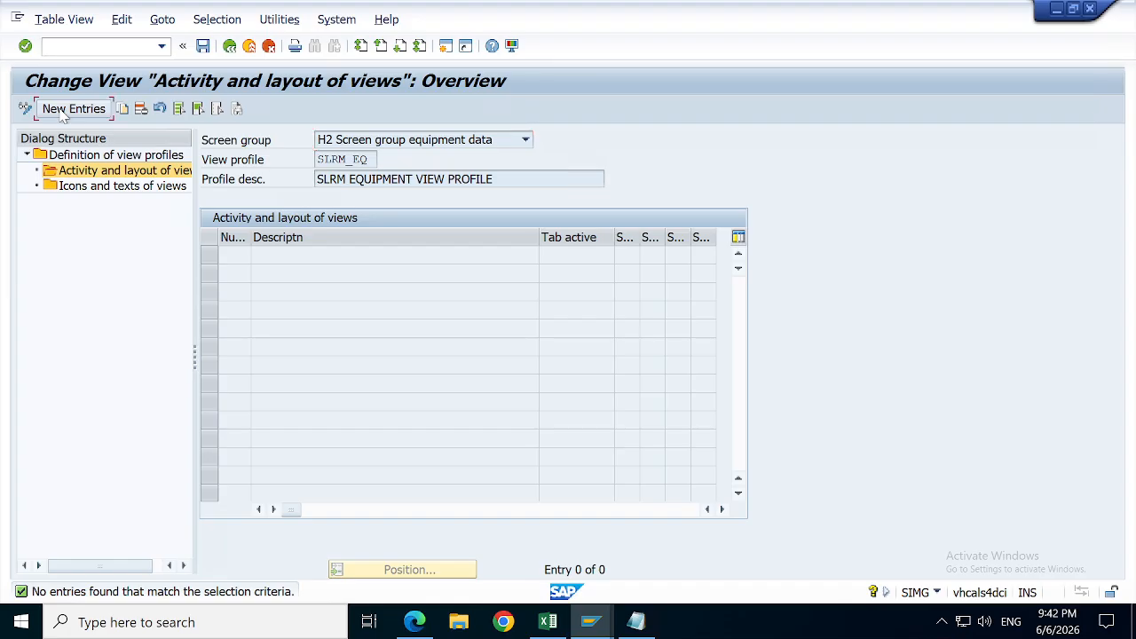
pyautogui.click(62, 108)
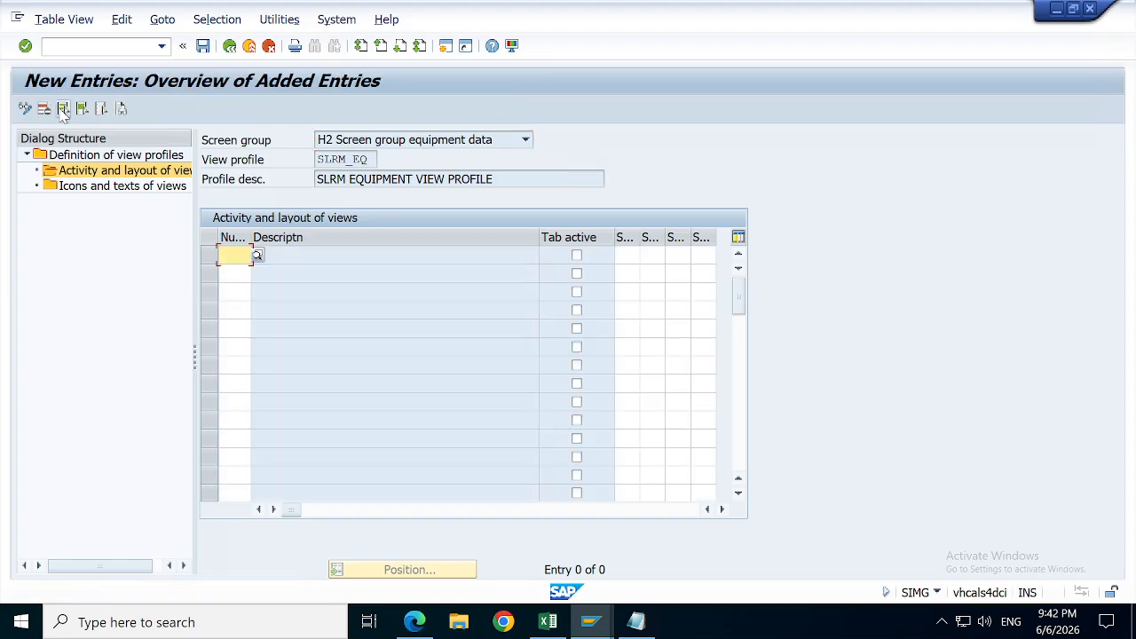
# Step: Add the views 0010 General, 0020 Location, 0030 Organization and 0050 Structure to the SLRM_EQ profile
pyautogui.click(257, 257)
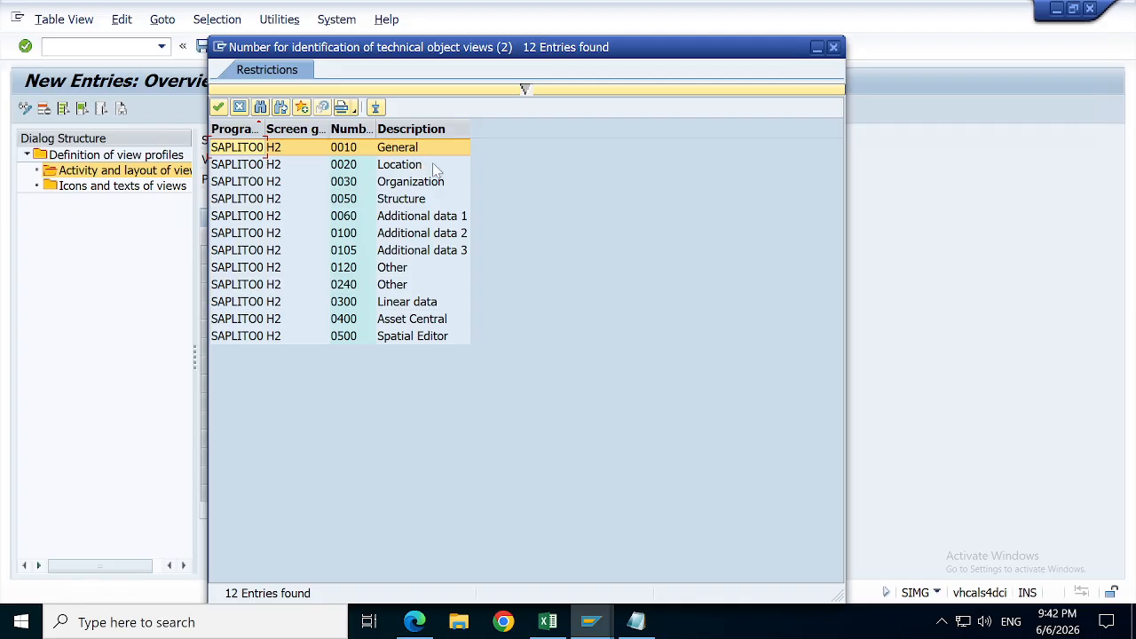
pyautogui.doubleClick(398, 149)
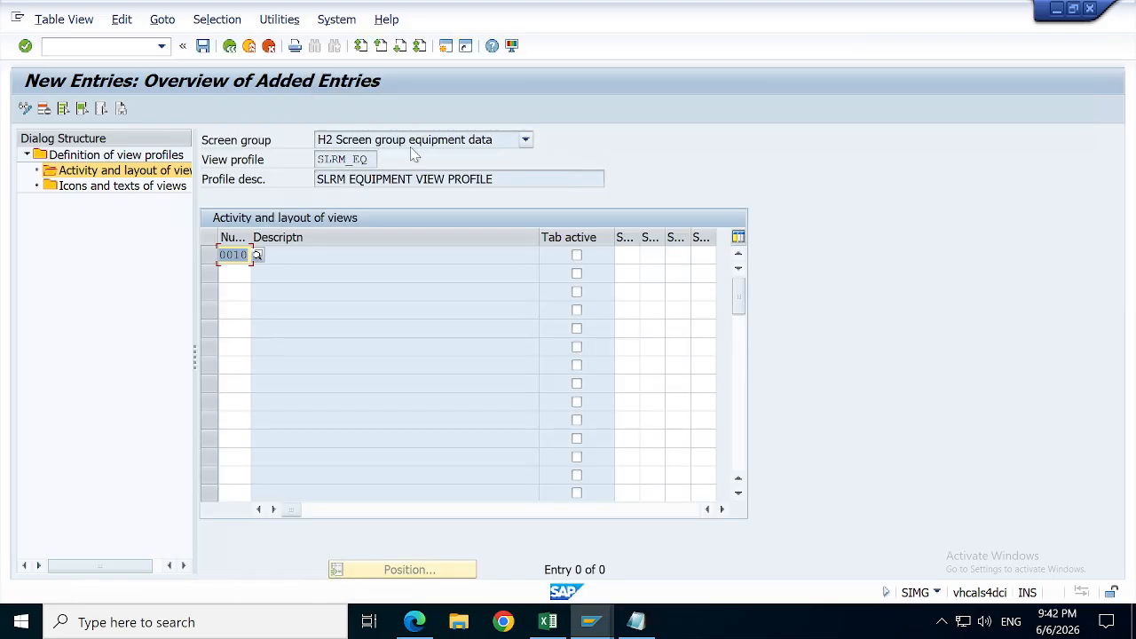
pyautogui.click(254, 274)
pyautogui.click(257, 276)
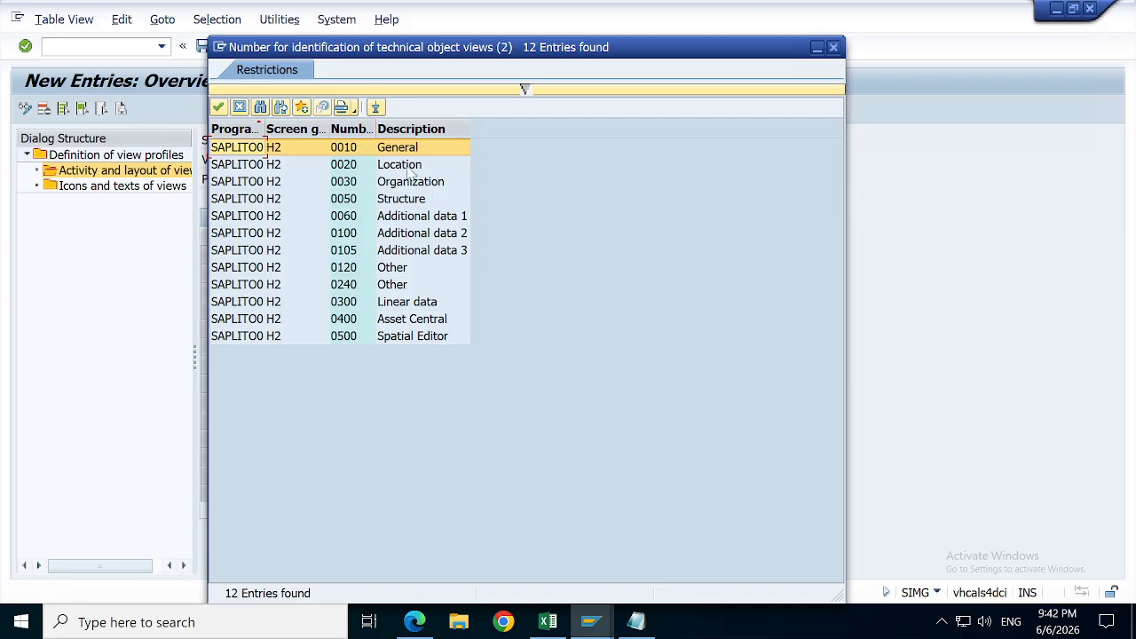
pyautogui.doubleClick(407, 168)
pyautogui.click(256, 293)
pyautogui.click(256, 293)
pyautogui.doubleClick(409, 181)
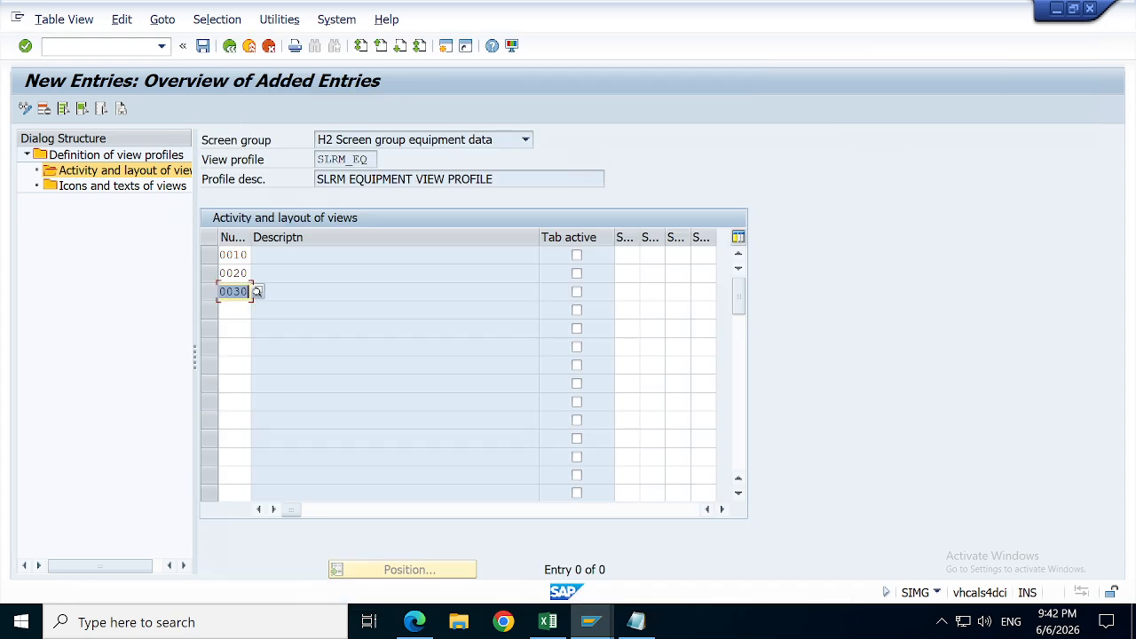
pyautogui.click(256, 310)
pyautogui.click(258, 311)
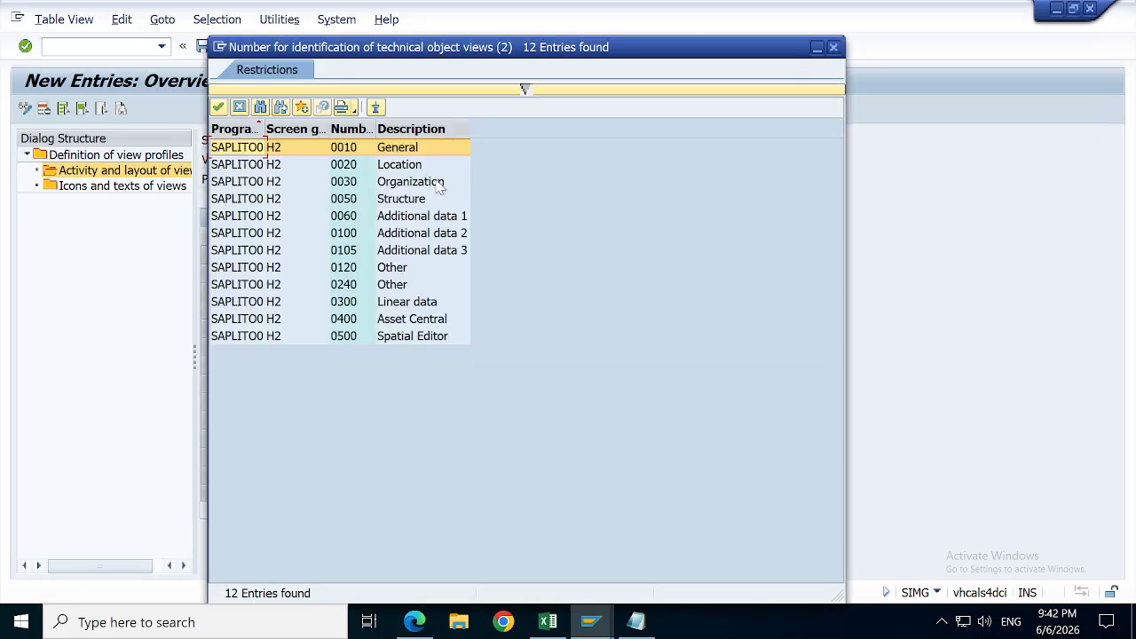
pyautogui.doubleClick(404, 200)
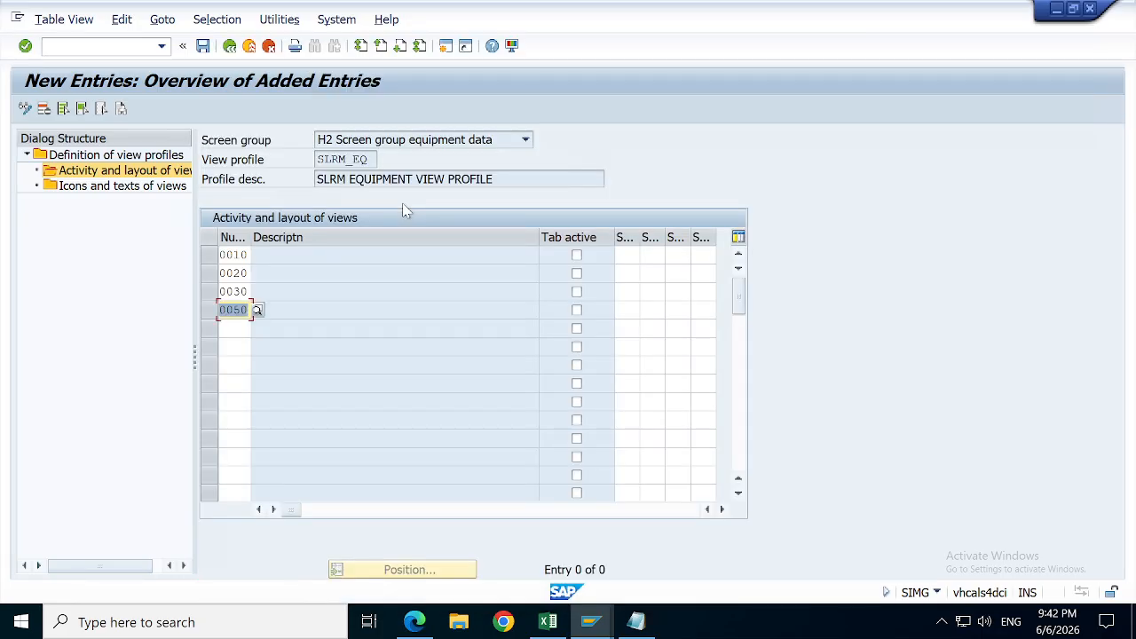
# Step: Mark the tabs of views 0010, 0020, 0030 and 0050 as active
pyautogui.click(577, 255)
pyautogui.click(576, 274)
pyautogui.click(577, 292)
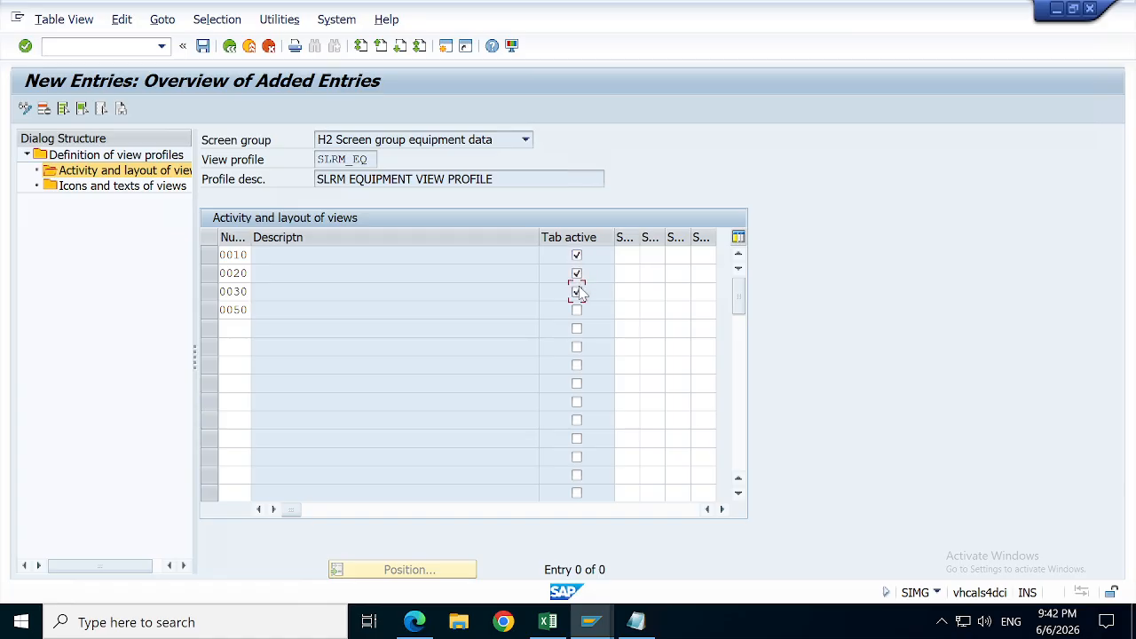
# Step: Assign subscreens 005 General data, 010 Reference data and 015 Manufacturer data to view 0010
pyautogui.click(632, 256)
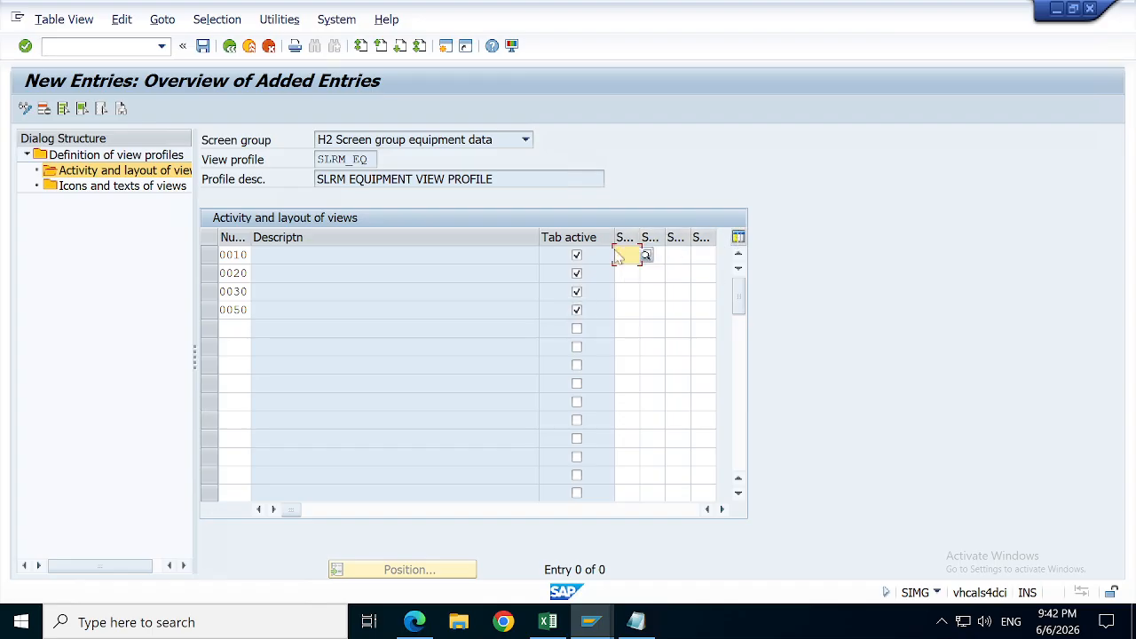
pyautogui.click(646, 257)
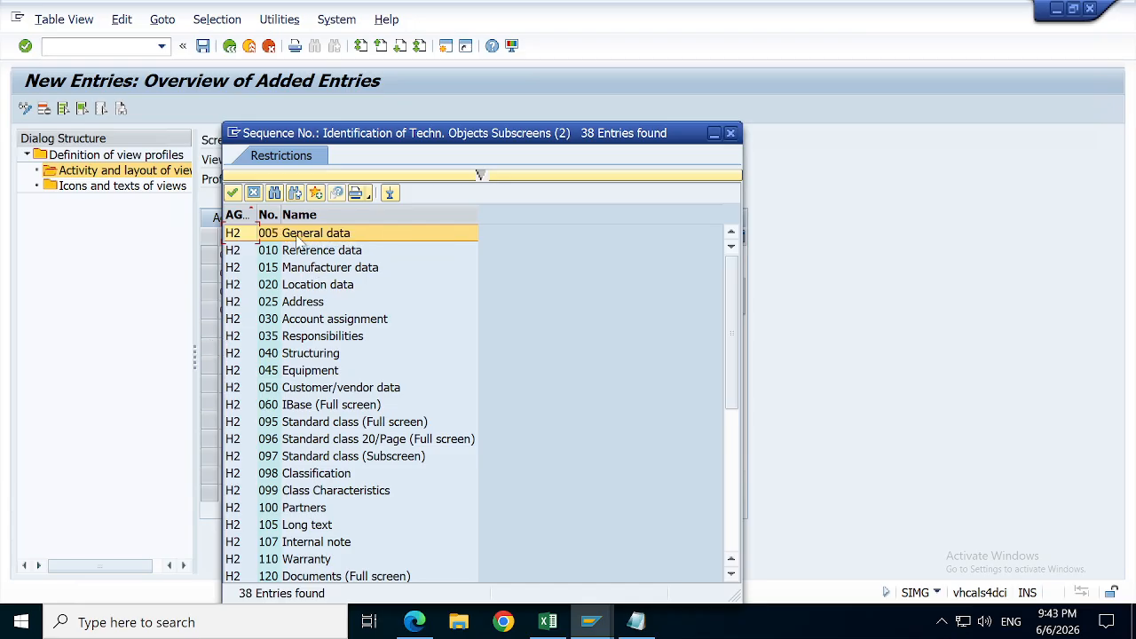
pyautogui.doubleClick(299, 234)
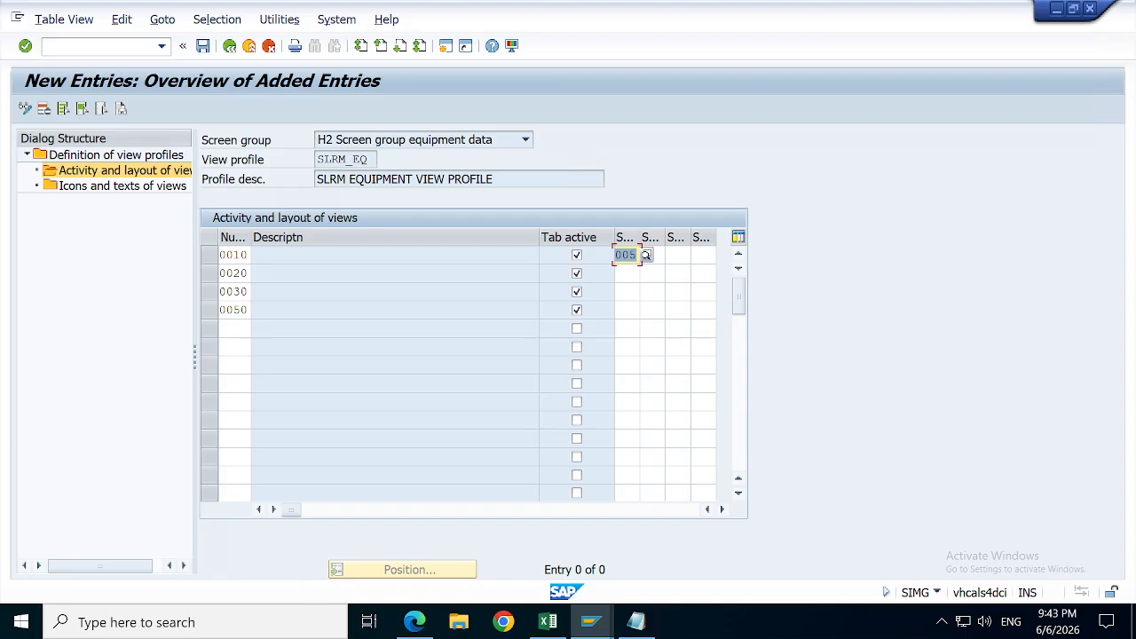
pyautogui.click(652, 255)
pyautogui.click(671, 255)
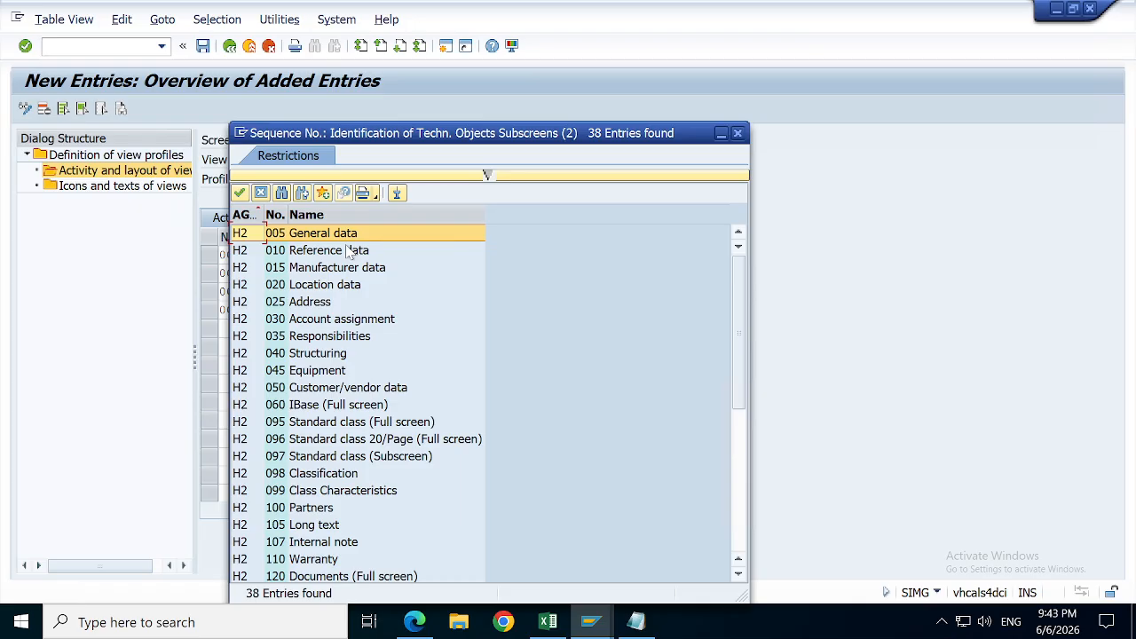
pyautogui.doubleClick(350, 251)
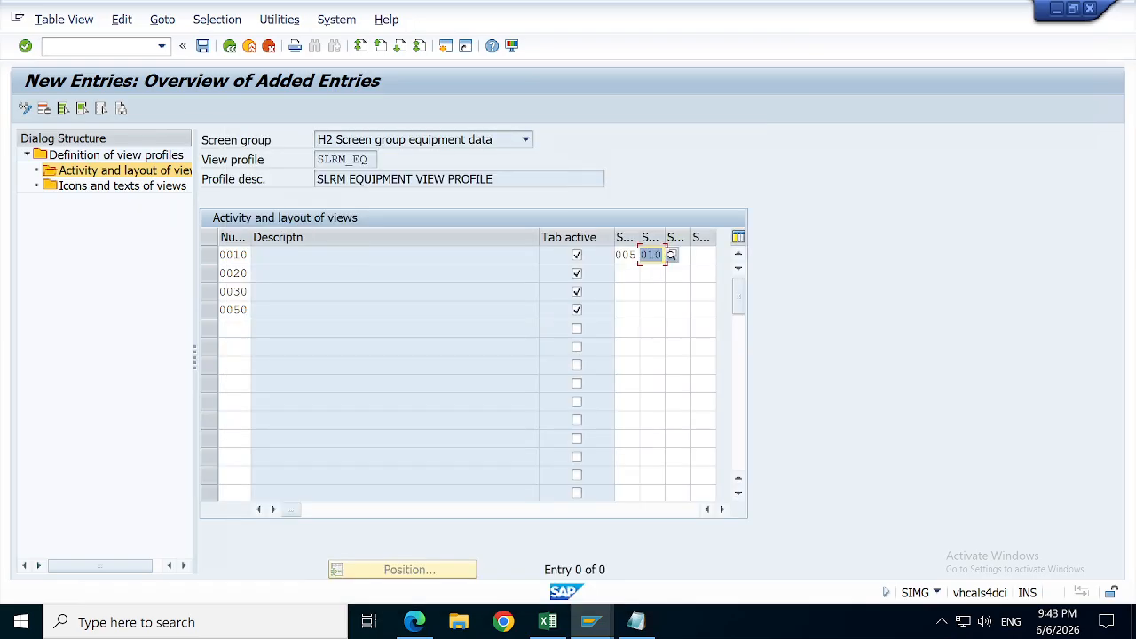
pyautogui.click(679, 254)
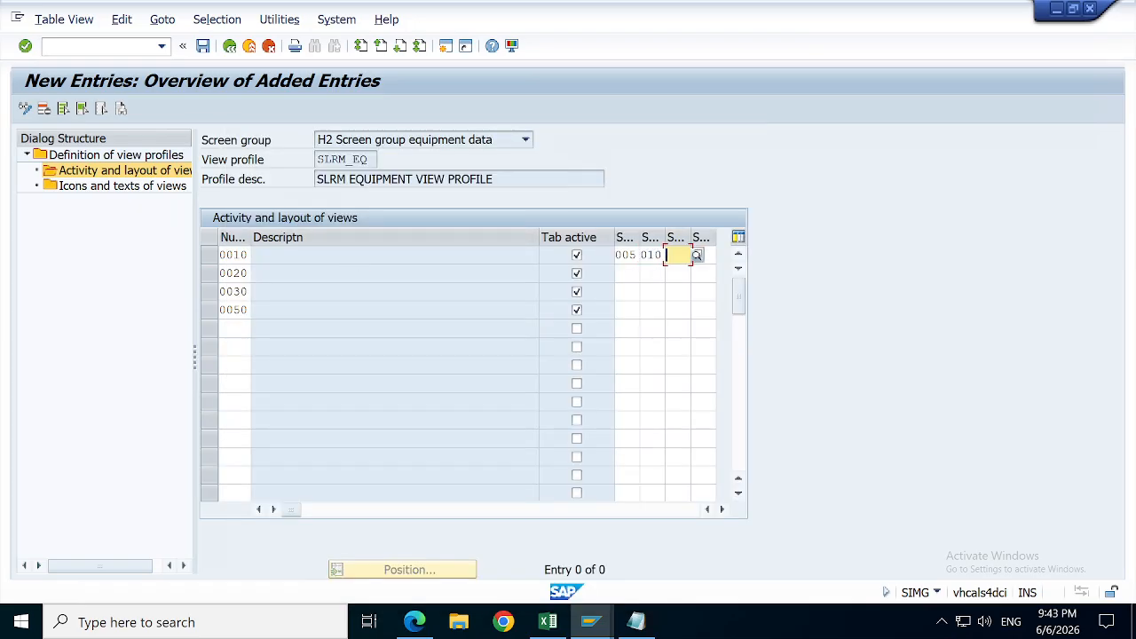
pyautogui.click(697, 255)
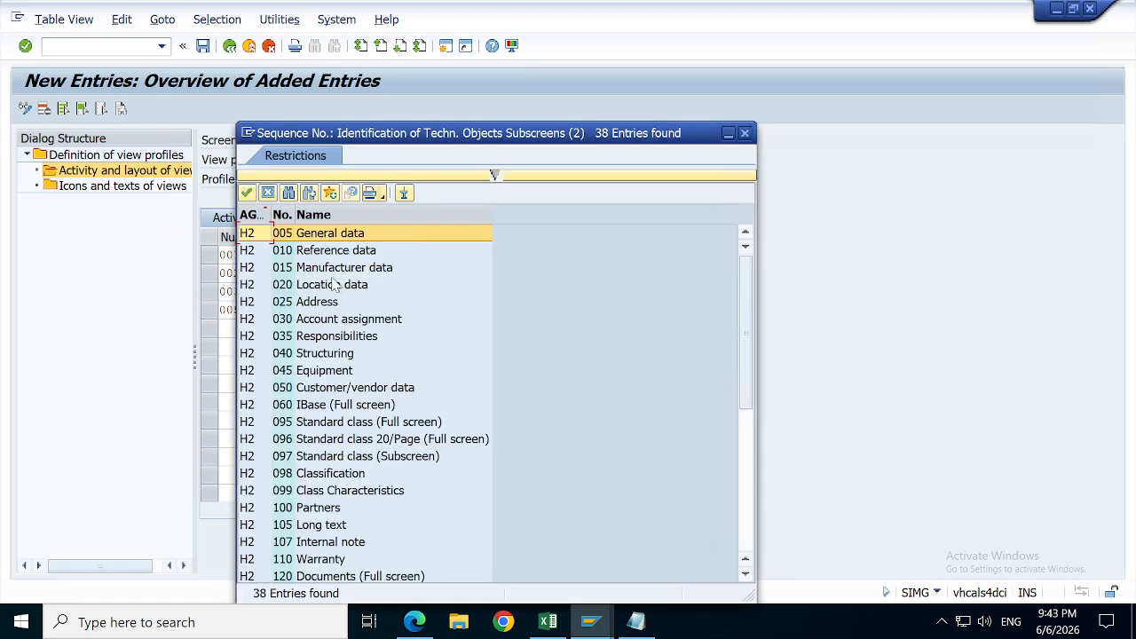
pyautogui.doubleClick(373, 269)
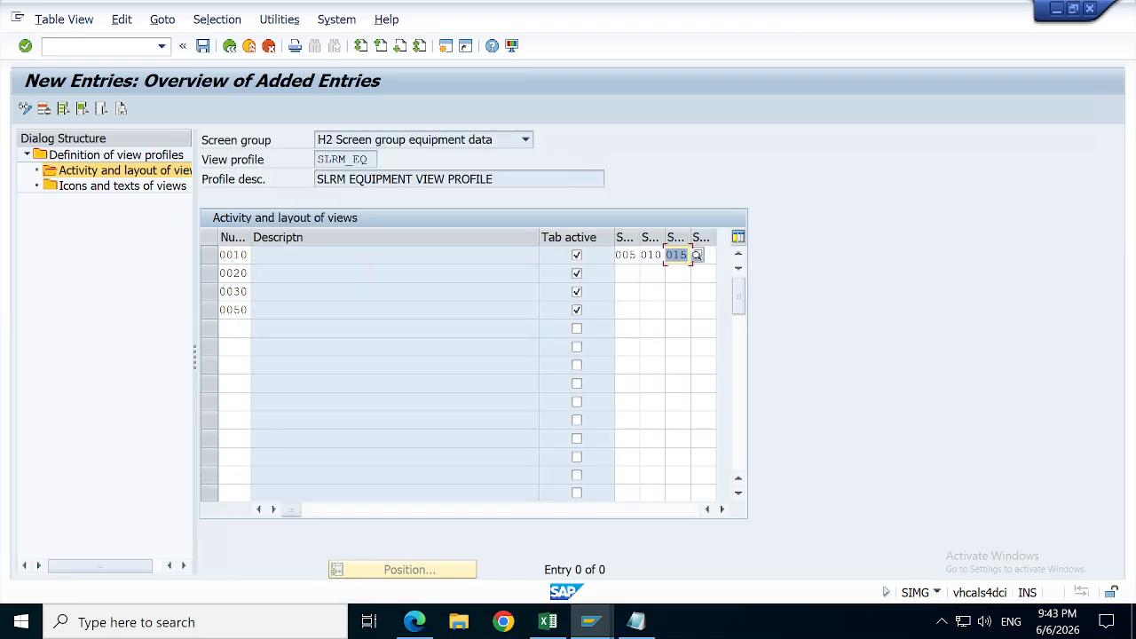
# Step: Assign subscreens 020 Location data and 025 Address to view 0020
pyautogui.click(632, 273)
pyautogui.click(646, 274)
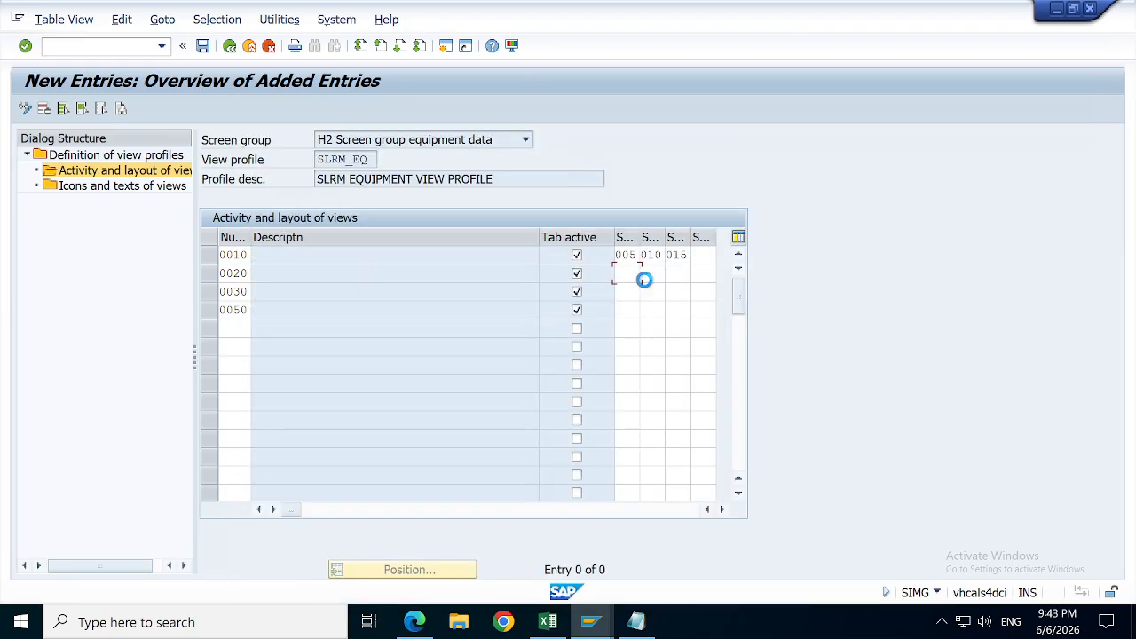
pyautogui.doubleClick(296, 286)
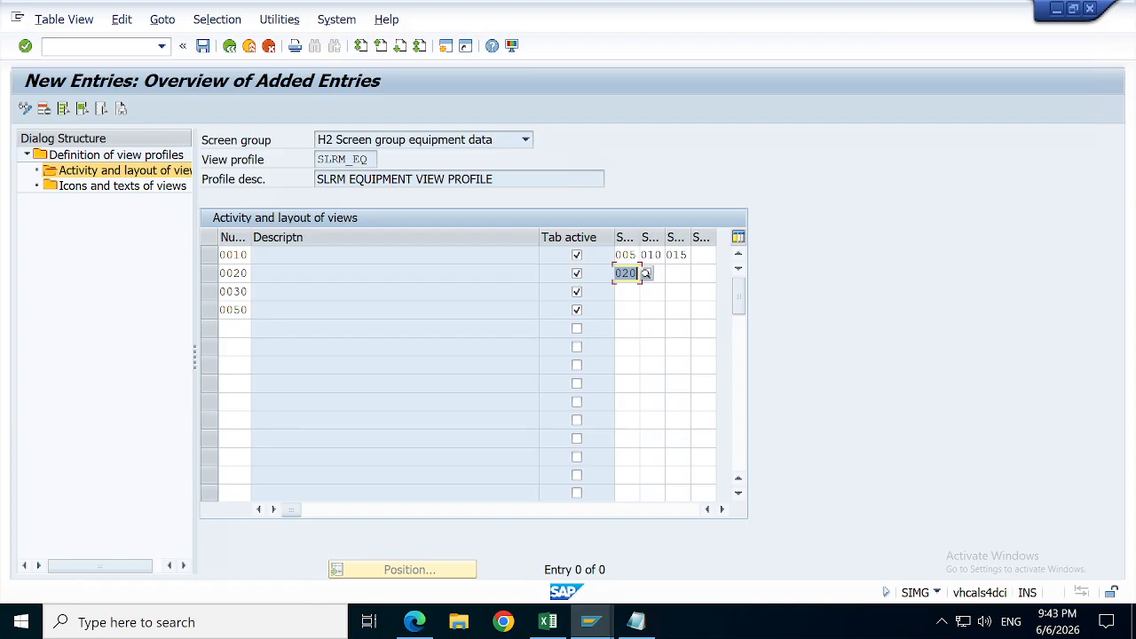
pyautogui.click(646, 275)
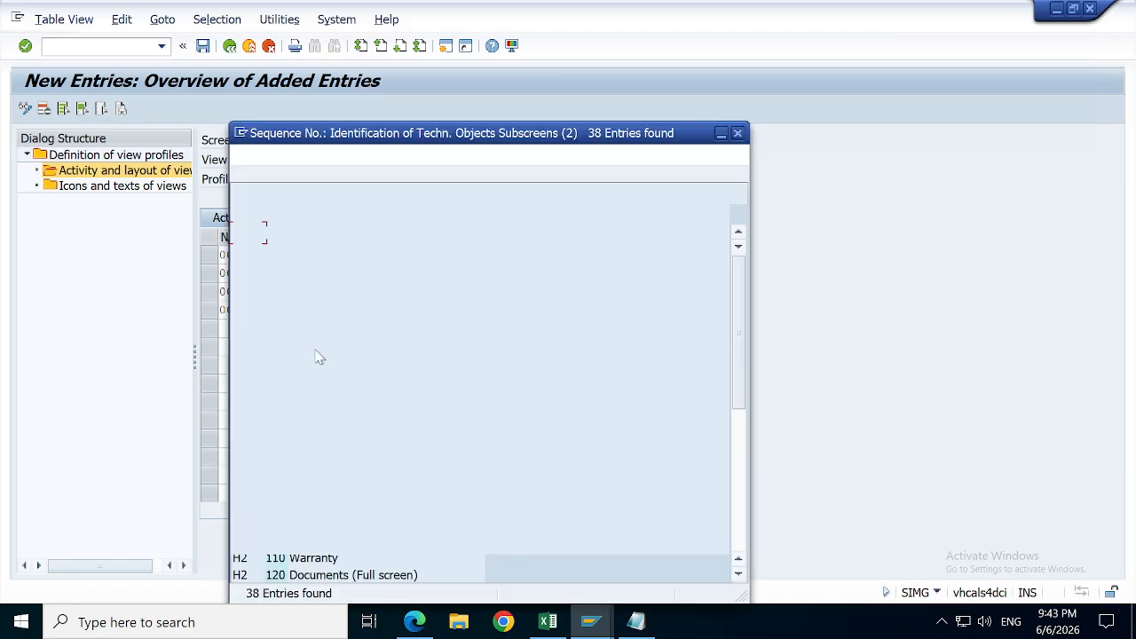
pyautogui.doubleClick(302, 303)
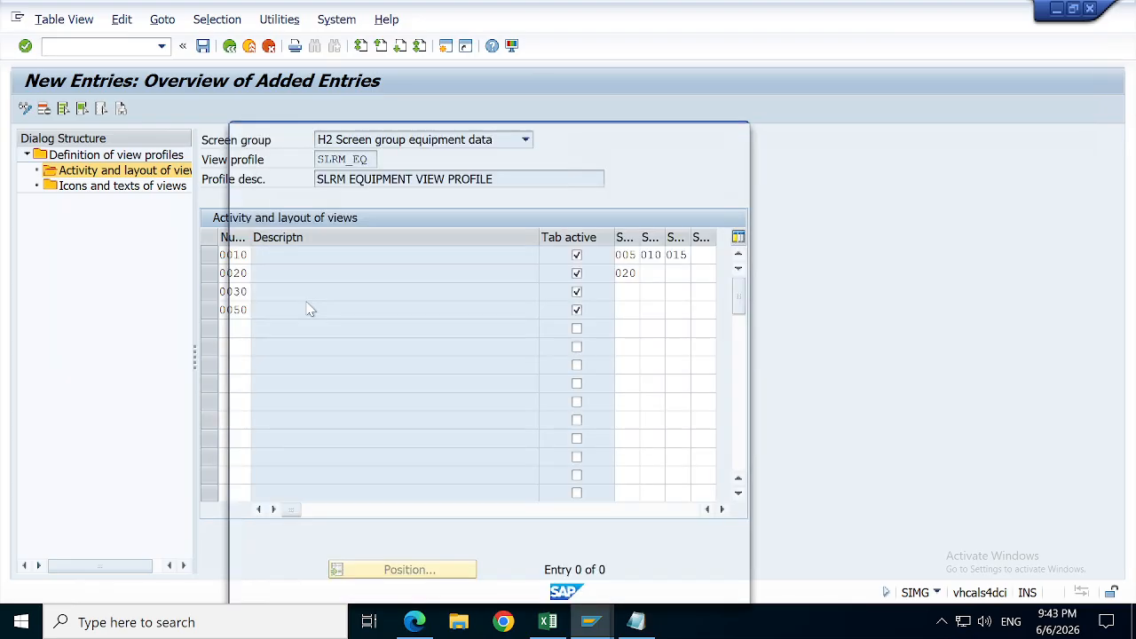
# Step: Assign subscreens 030 Account assignment and 035 Responsibilities to view 0030
pyautogui.click(627, 292)
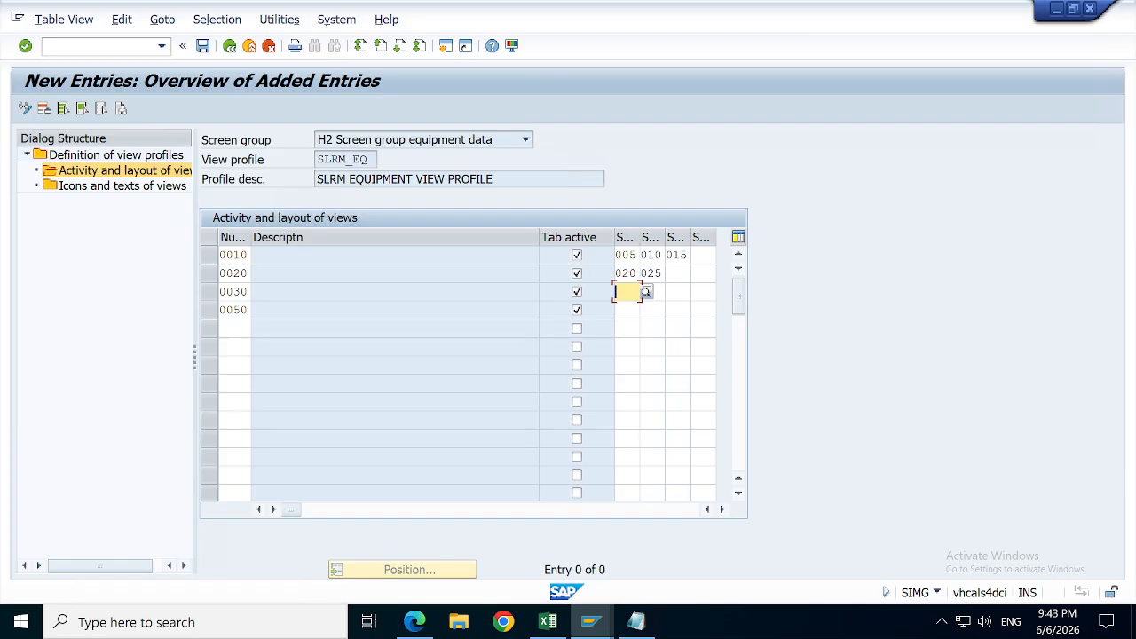
pyautogui.click(646, 292)
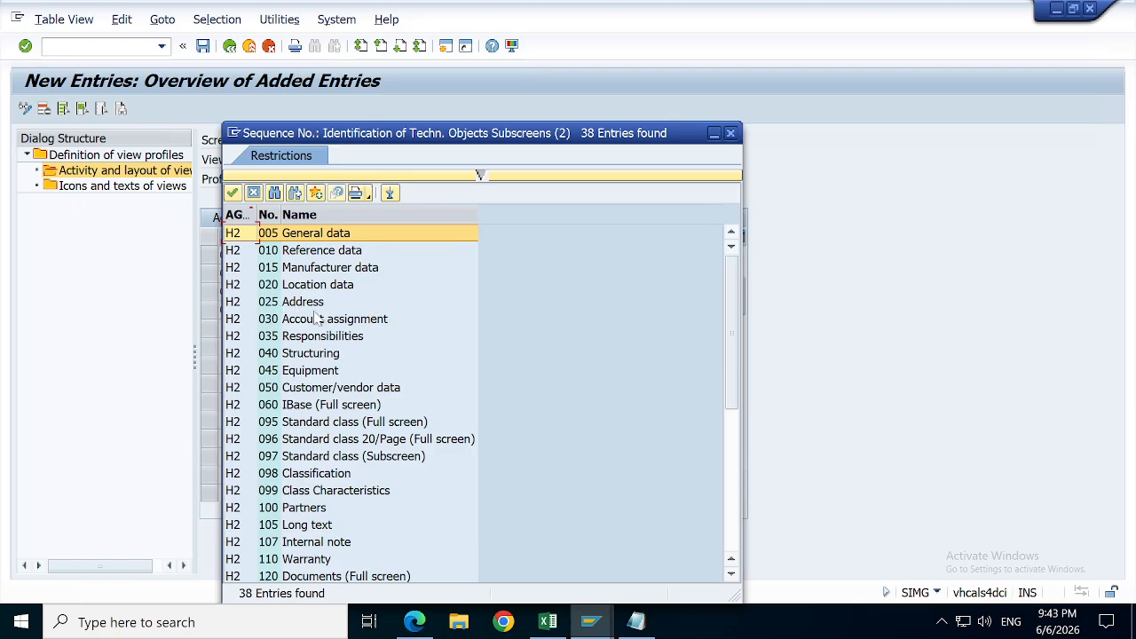
pyautogui.doubleClick(330, 320)
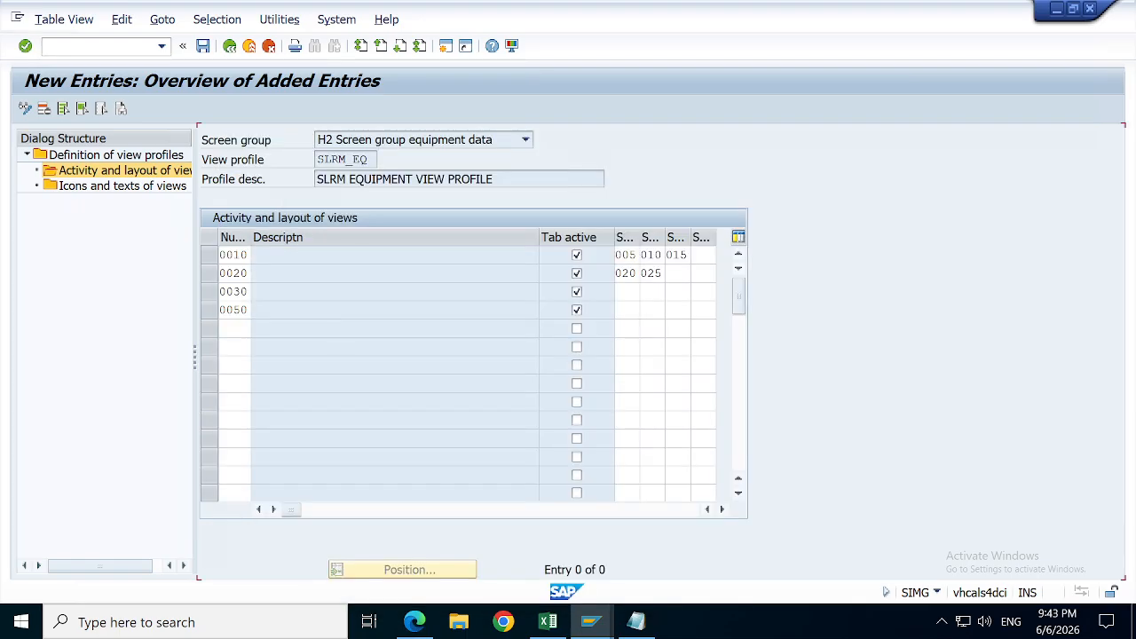
pyautogui.click(651, 292)
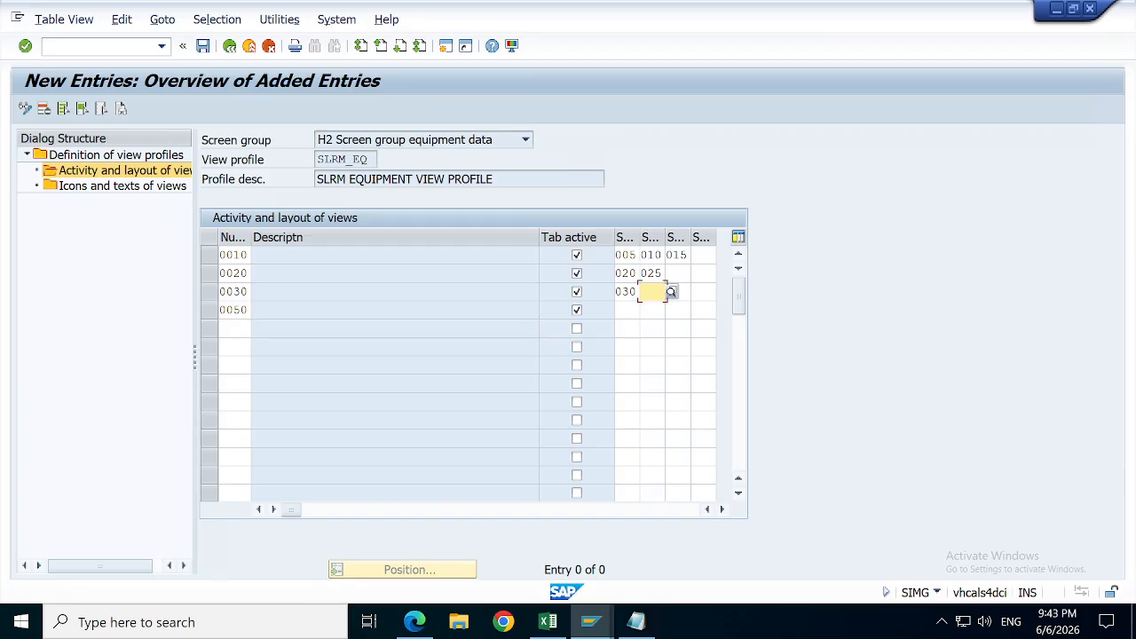
pyautogui.click(670, 292)
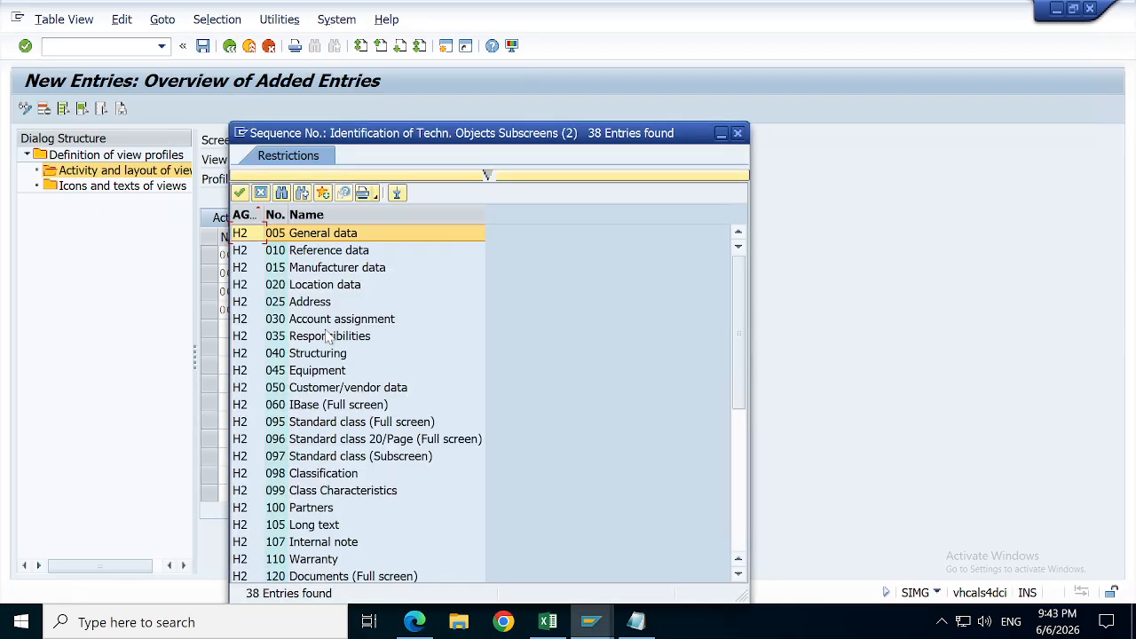
pyautogui.click(327, 337)
pyautogui.doubleClick(328, 337)
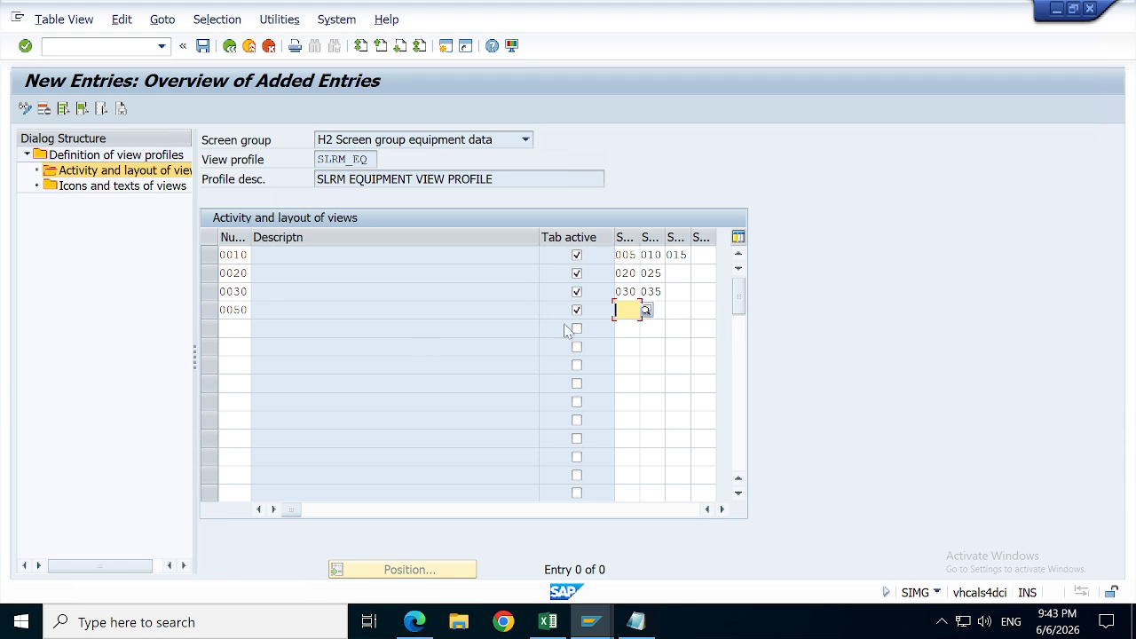
# Step: Assign subscreens 040 Structuring and 045 Equipment to view 0050
pyautogui.click(645, 309)
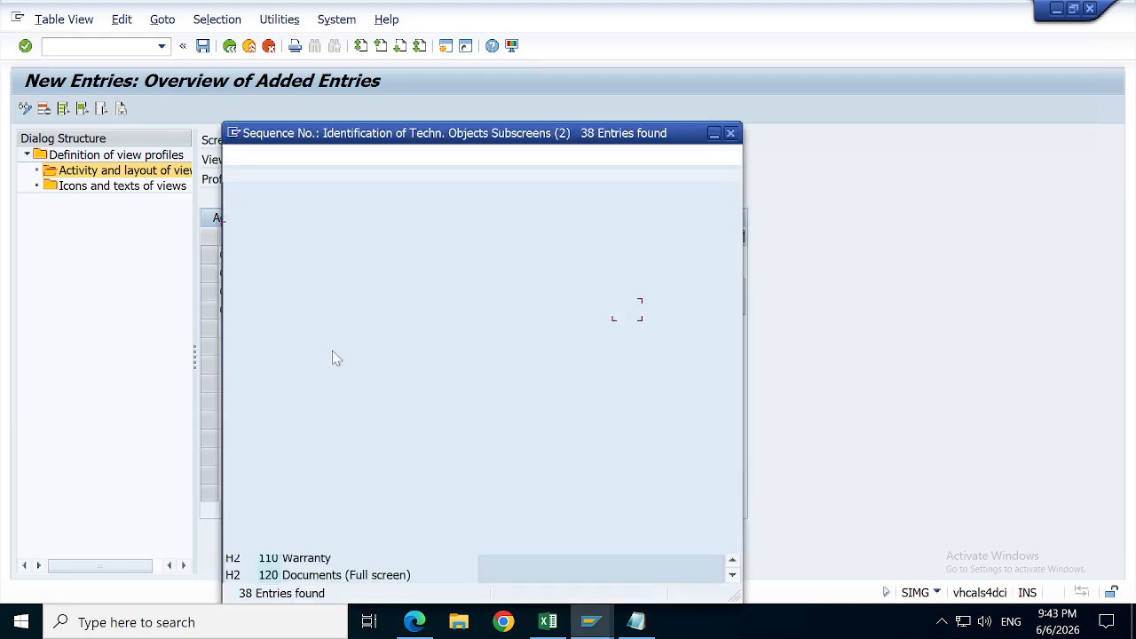
pyautogui.doubleClick(306, 353)
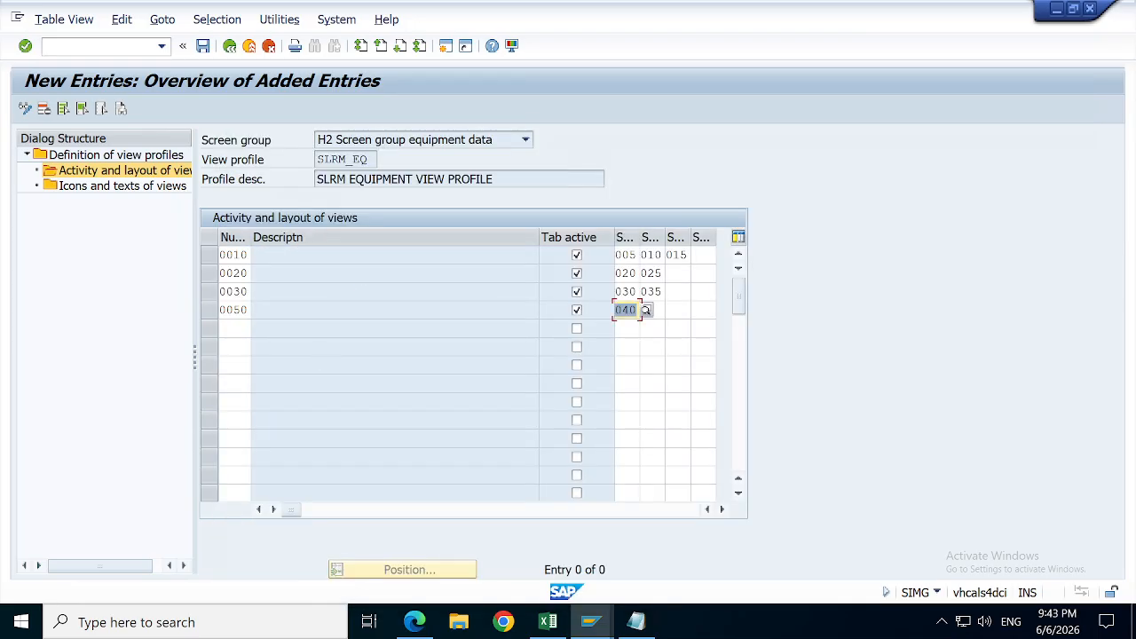
pyautogui.click(652, 309)
pyautogui.click(672, 310)
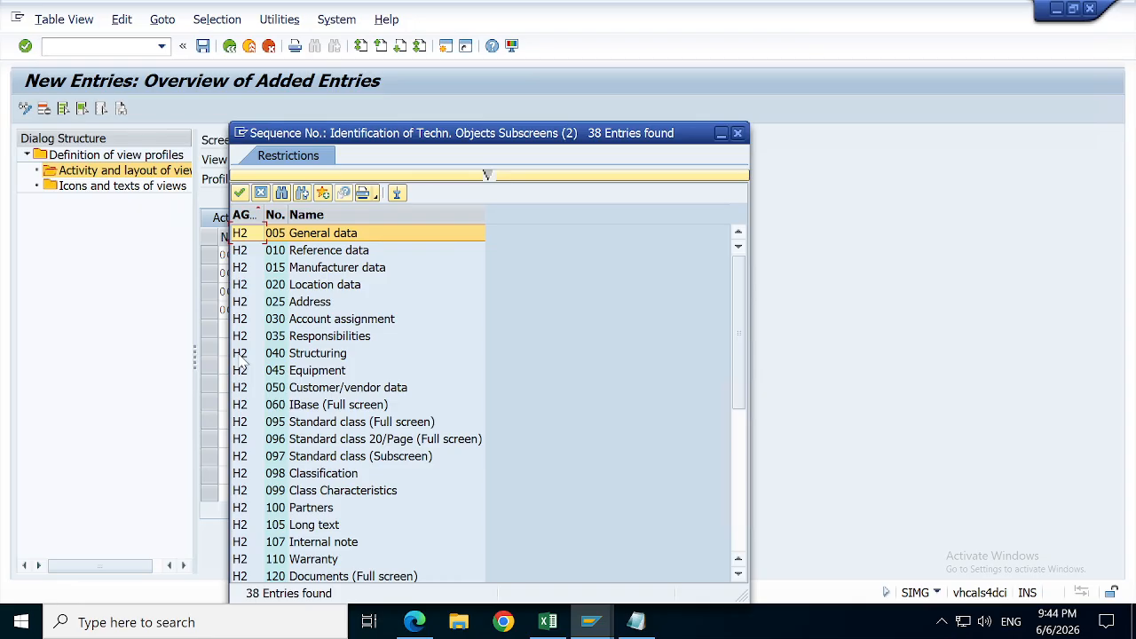
pyautogui.doubleClick(330, 371)
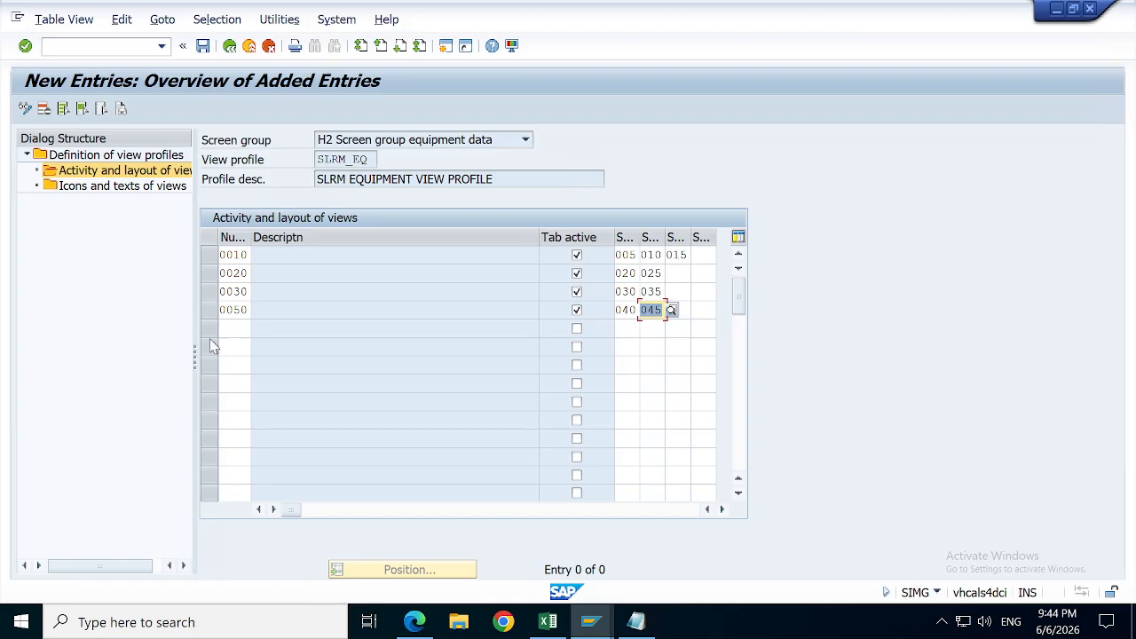
pyautogui.click(233, 328)
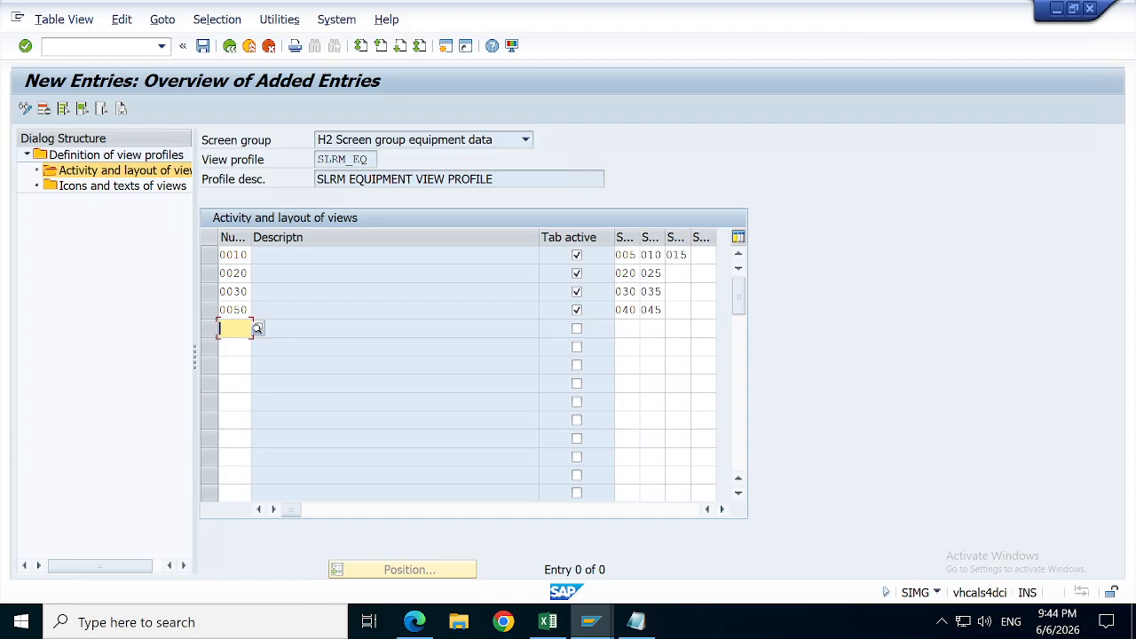
# Step: Save the view profile to the customizing request SLRM COKE OVEN IMPLEMENTATION PROJECT, found by searching for SLRM
pyautogui.click(204, 47)
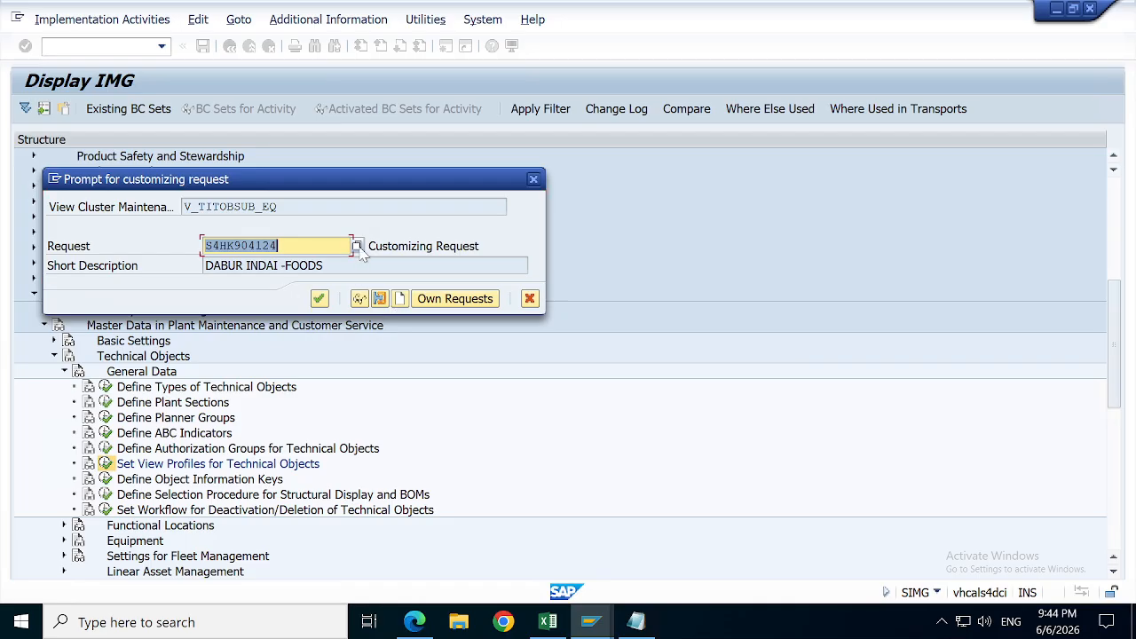
pyautogui.click(358, 248)
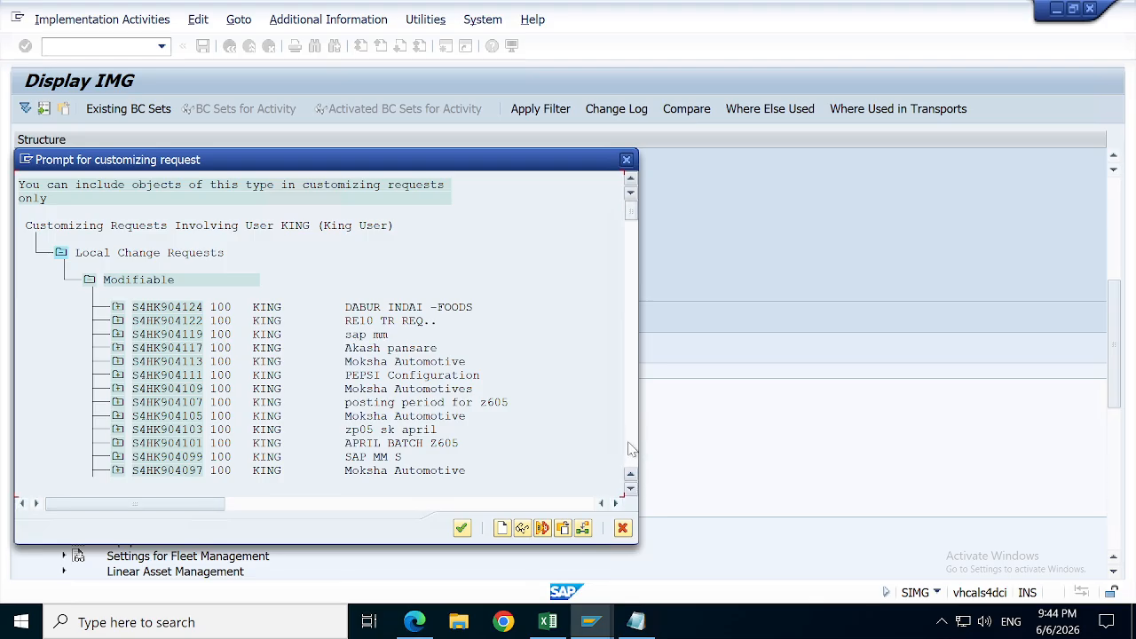
pyautogui.click(360, 390)
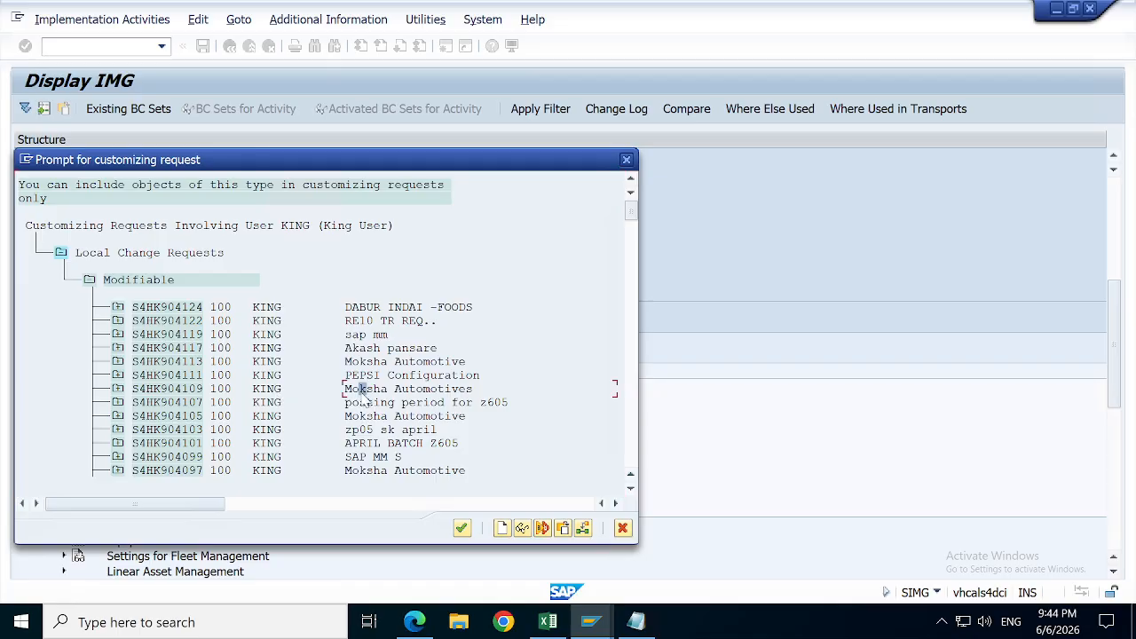
pyautogui.hotkey('ctrl', 'f')
pyautogui.write('SLRM')
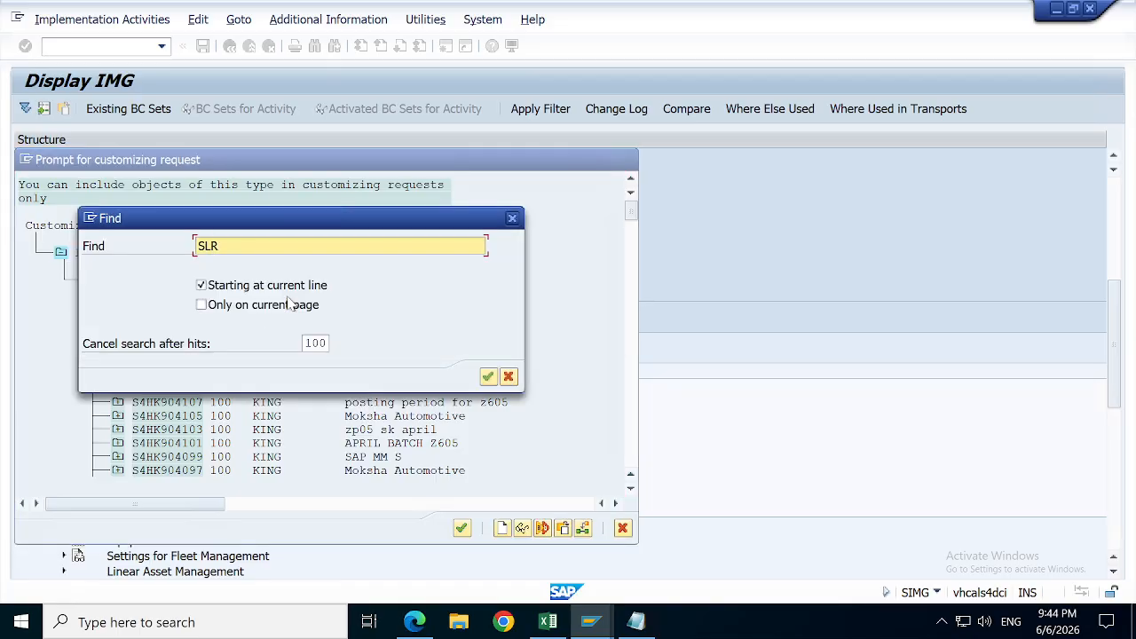
pyautogui.press('Return')
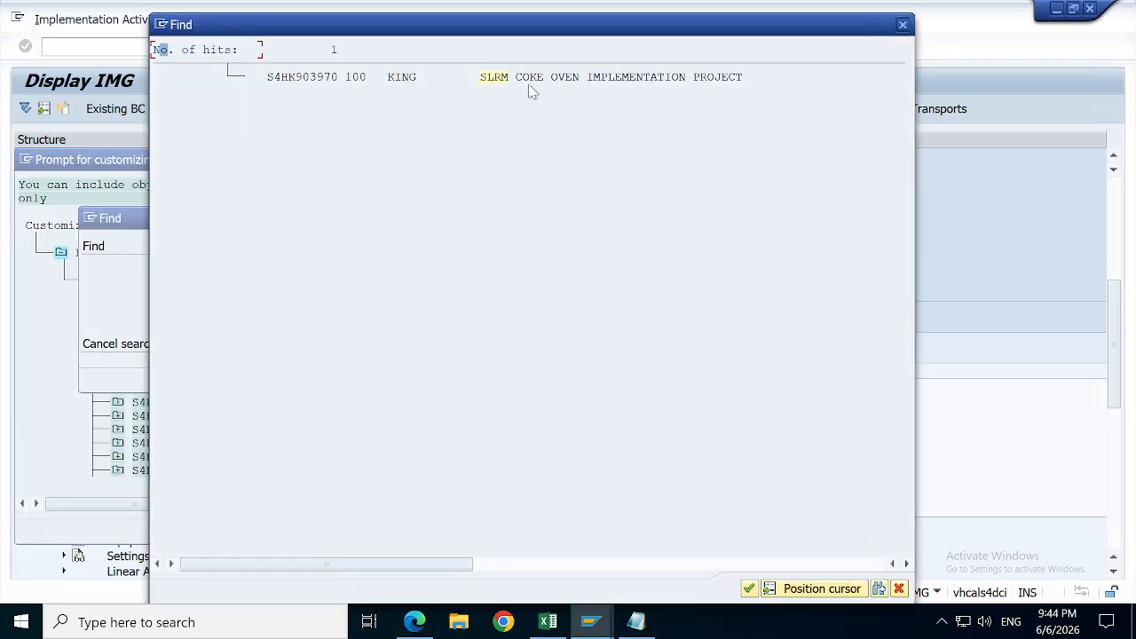
pyautogui.doubleClick(556, 78)
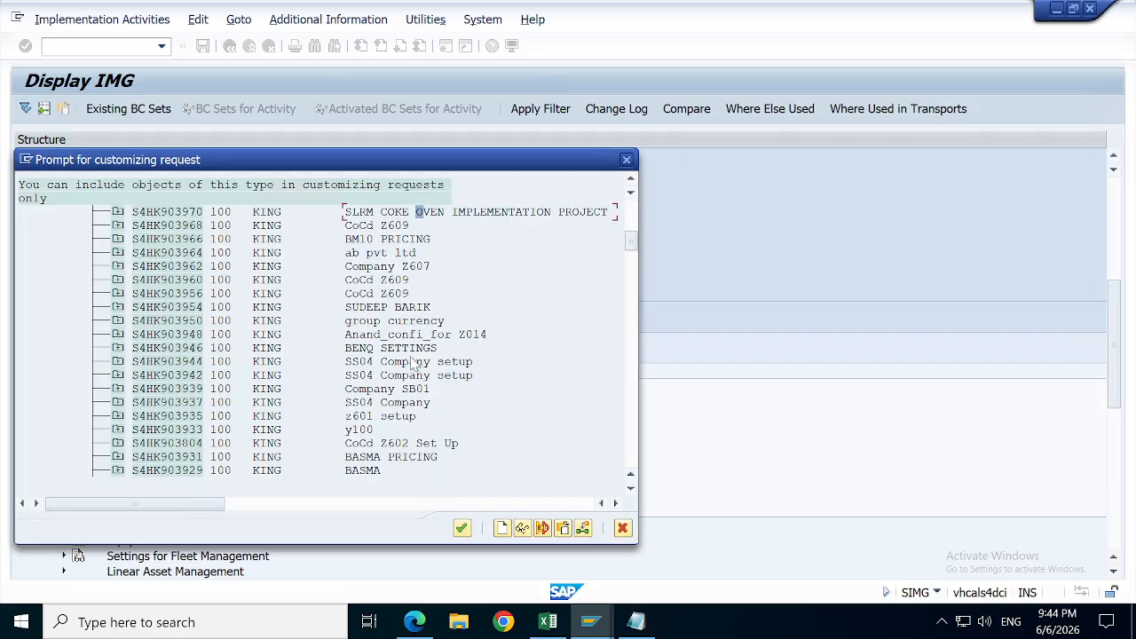
pyautogui.doubleClick(157, 212)
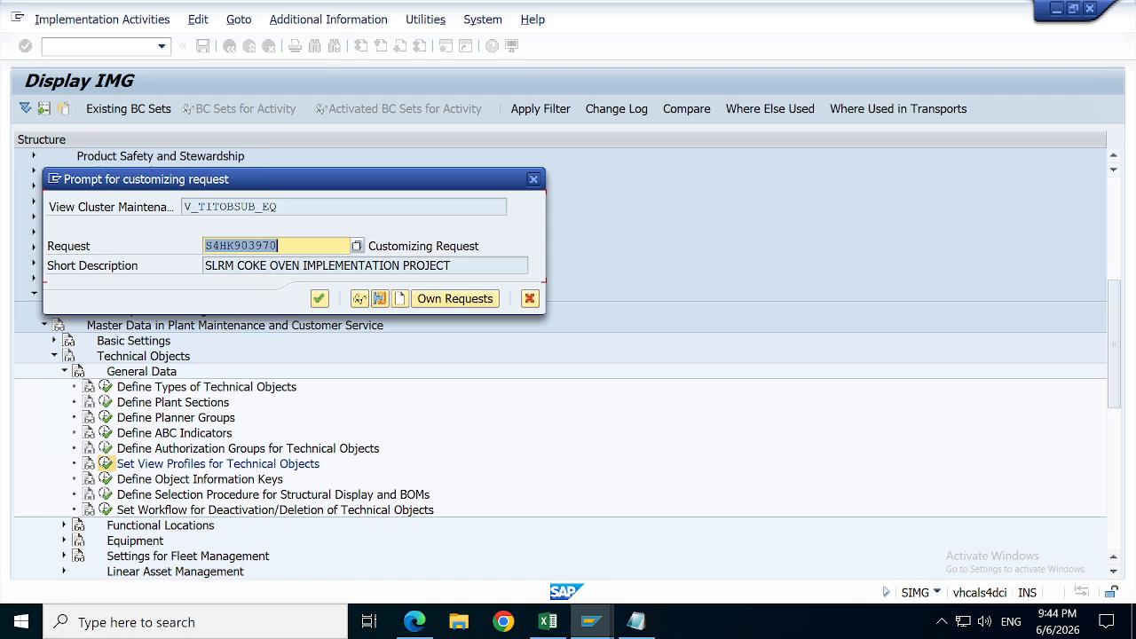
pyautogui.click(320, 299)
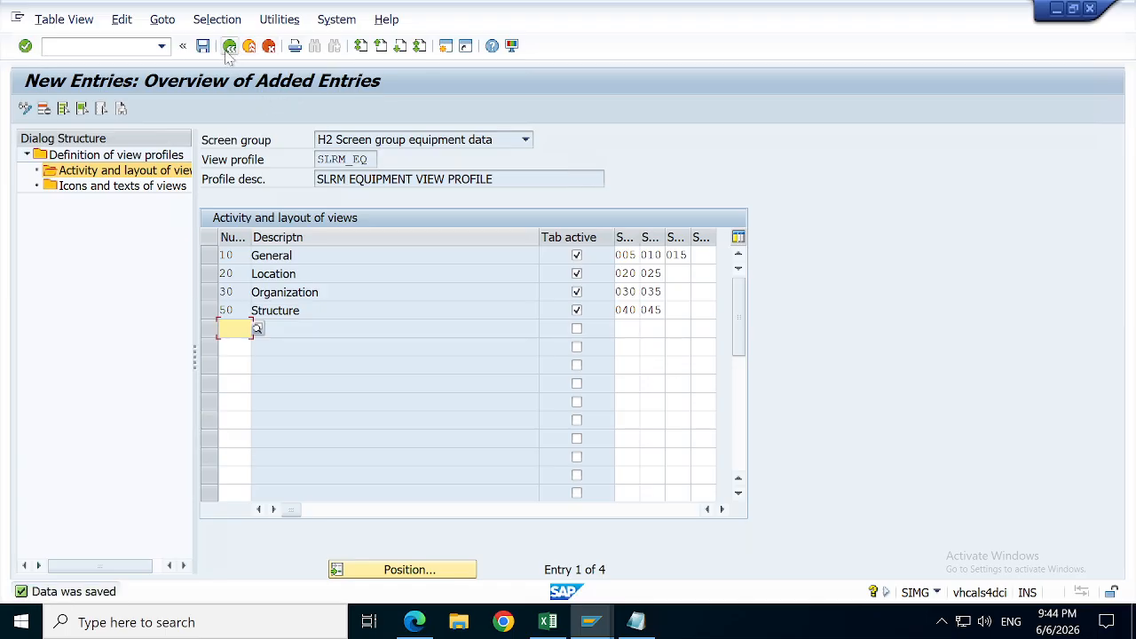
# Step: Return to the IMG structure and open the activity Define Types of Technical Objects
pyautogui.click(228, 46)
pyautogui.click(228, 51)
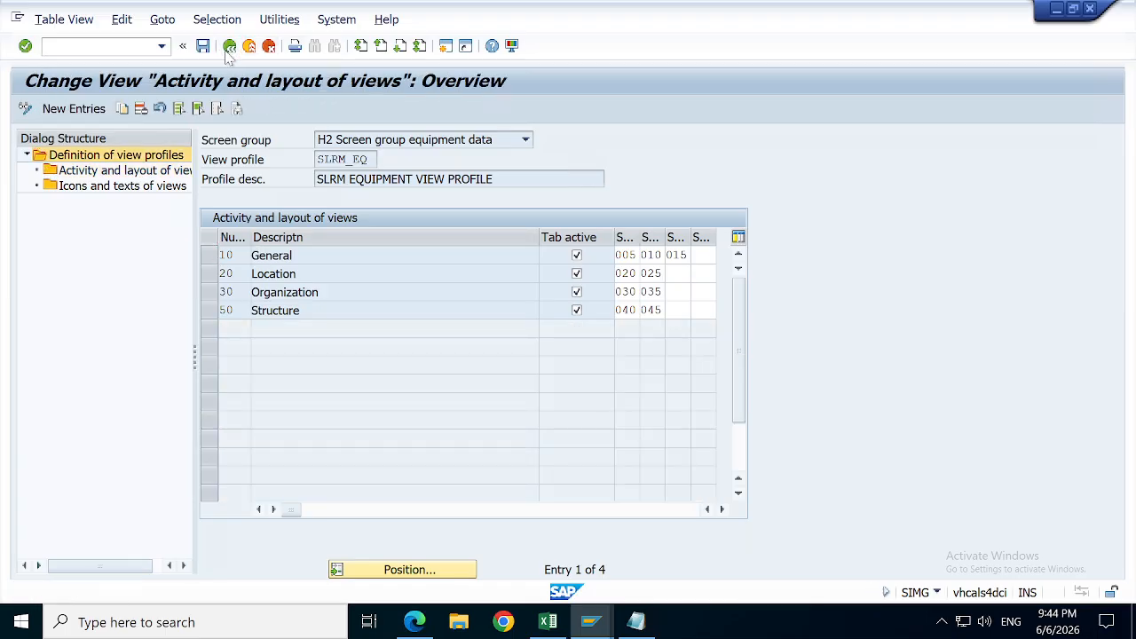
pyautogui.click(229, 49)
pyautogui.click(229, 47)
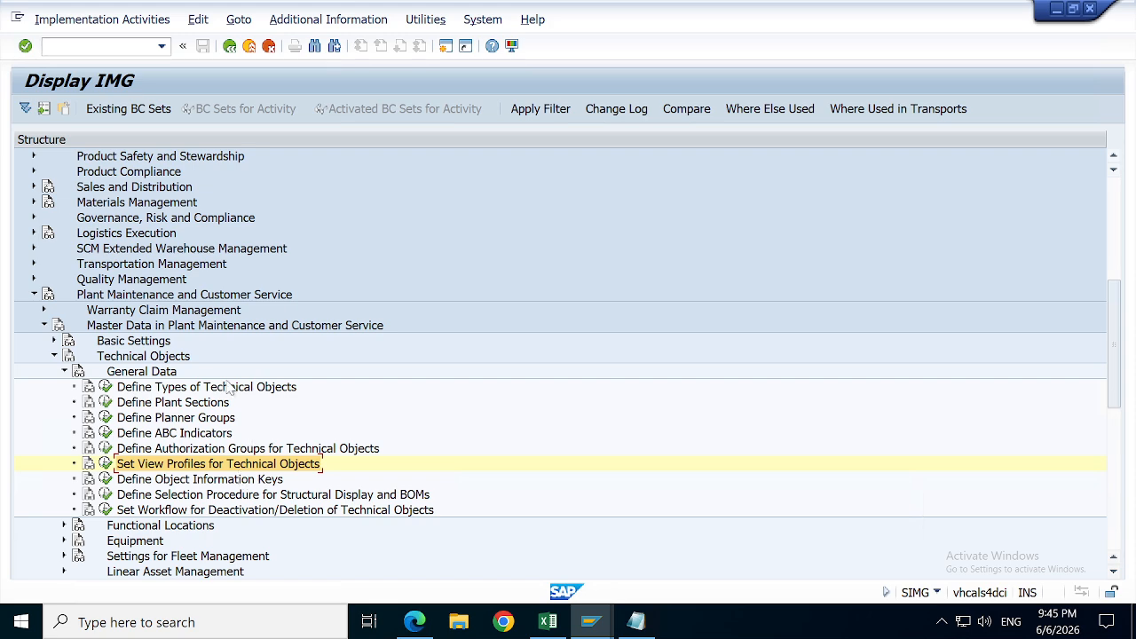
pyautogui.click(182, 390)
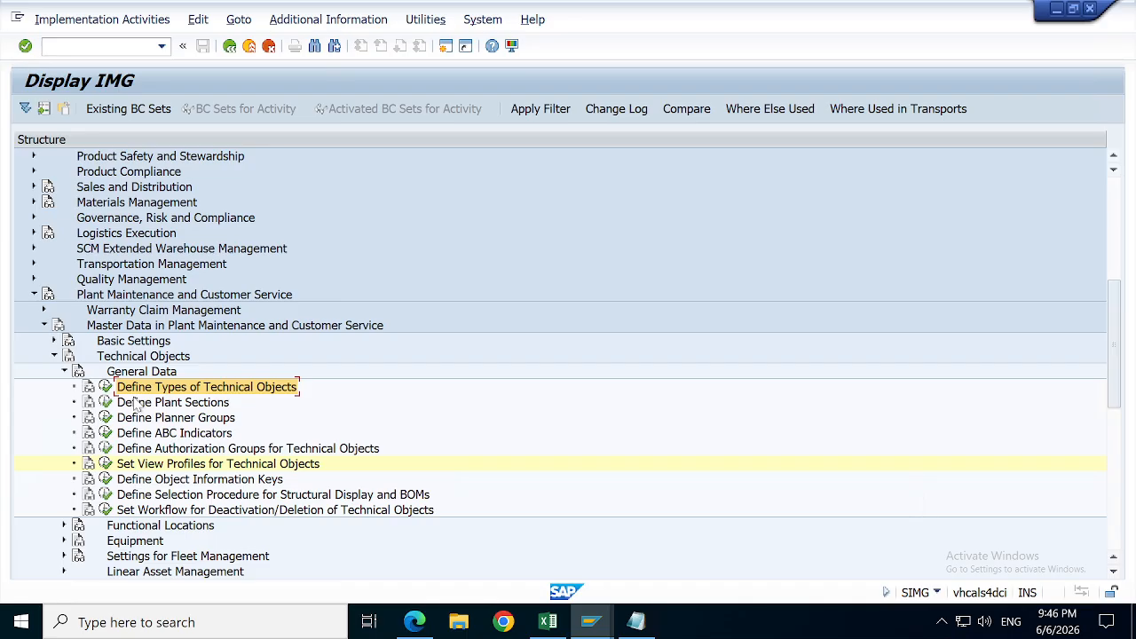
pyautogui.click(106, 387)
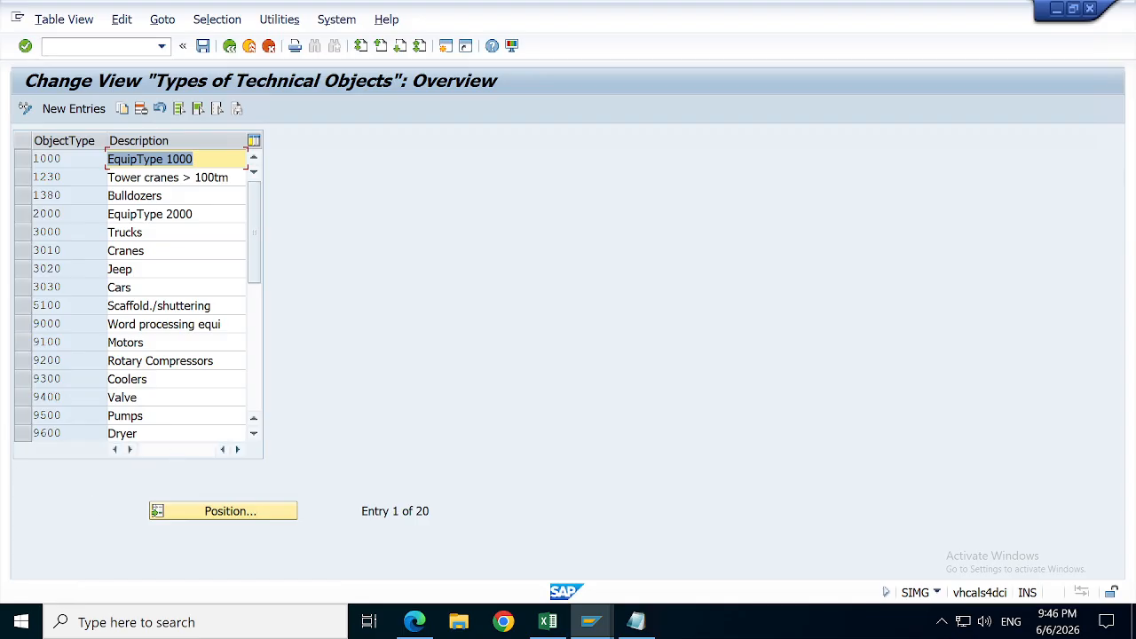
# Step: Look through the existing object types and their descriptions from beginning to end
pyautogui.click(151, 416)
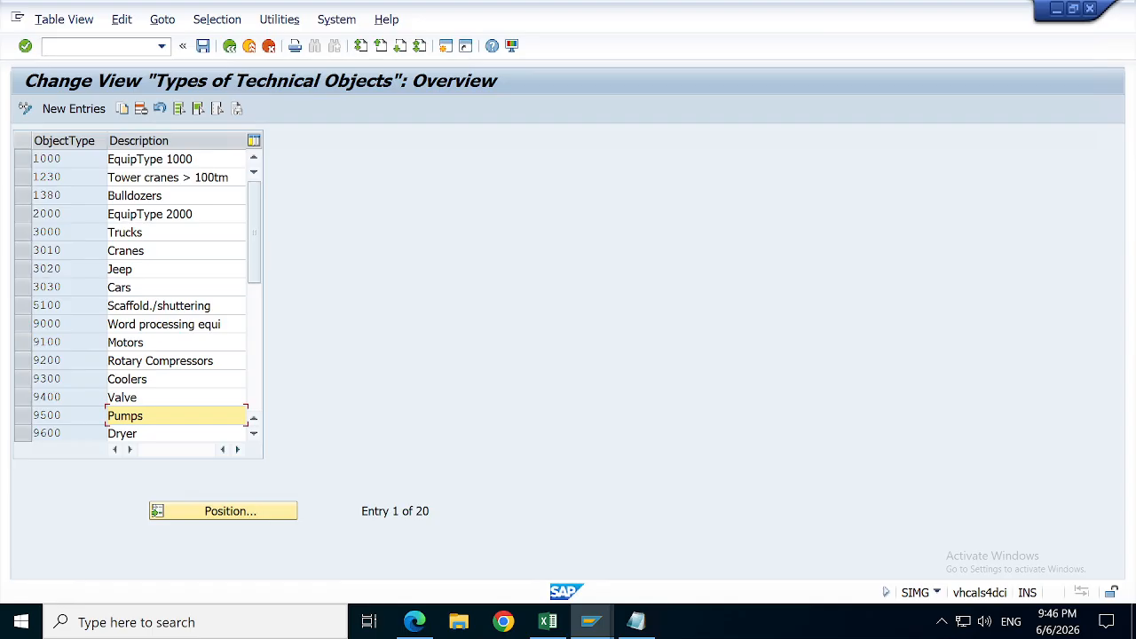
pyautogui.click(256, 360)
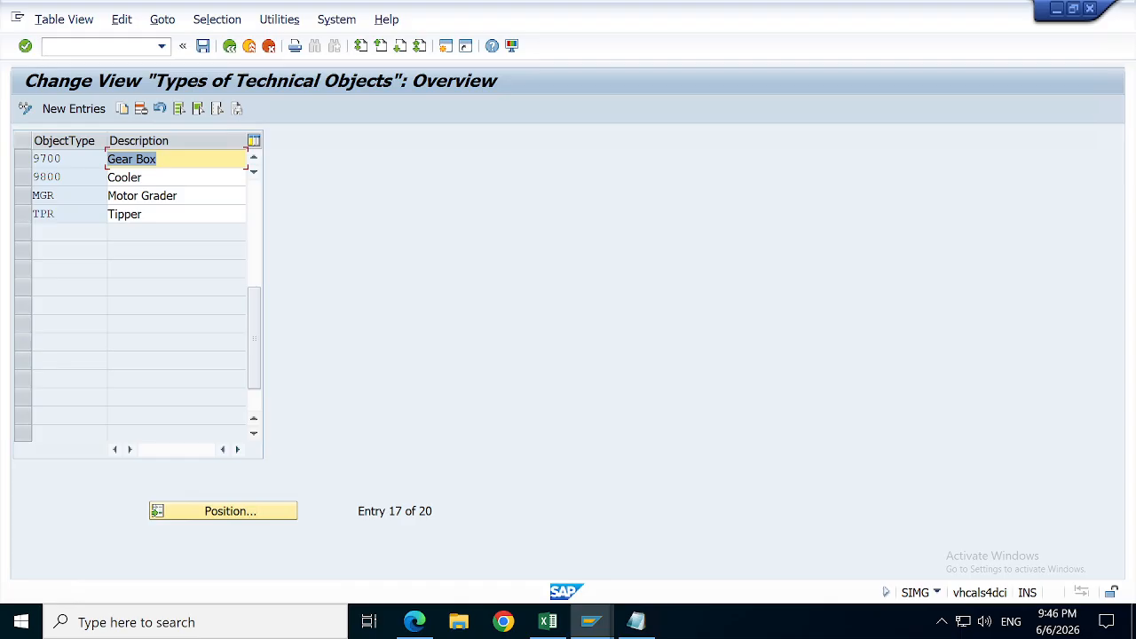
pyautogui.click(257, 201)
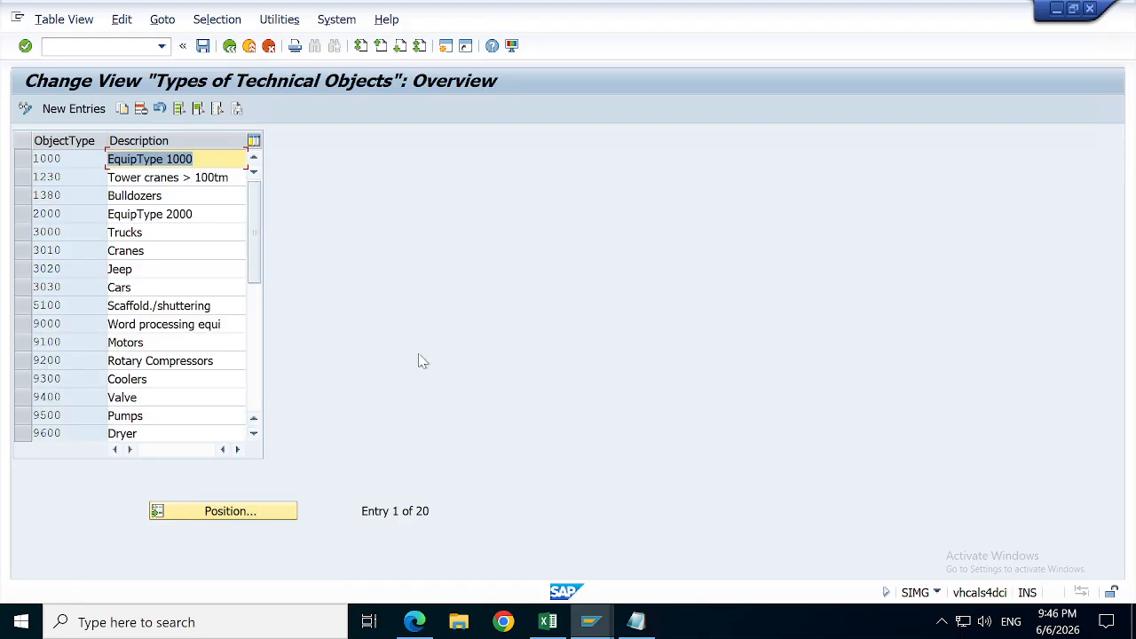
# Step: Switch to the SAP PM KDS DOCUMENT workbook in Excel and add a new sheet named Object types
pyautogui.click(550, 622)
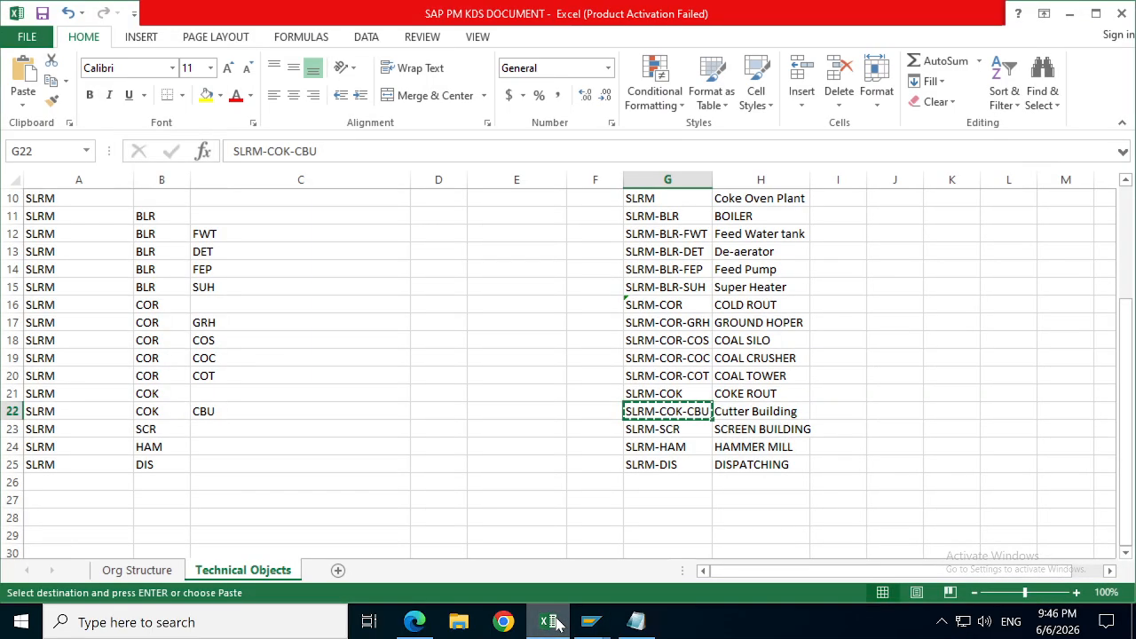
pyautogui.click(339, 574)
pyautogui.doubleClick(330, 570)
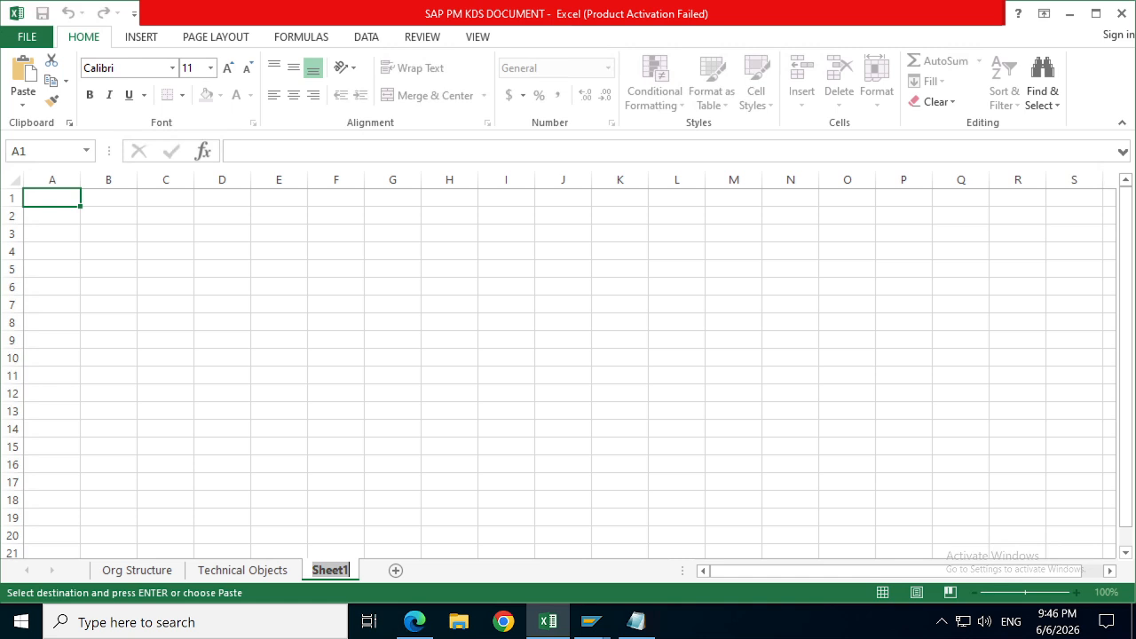
pyautogui.write('Obje')
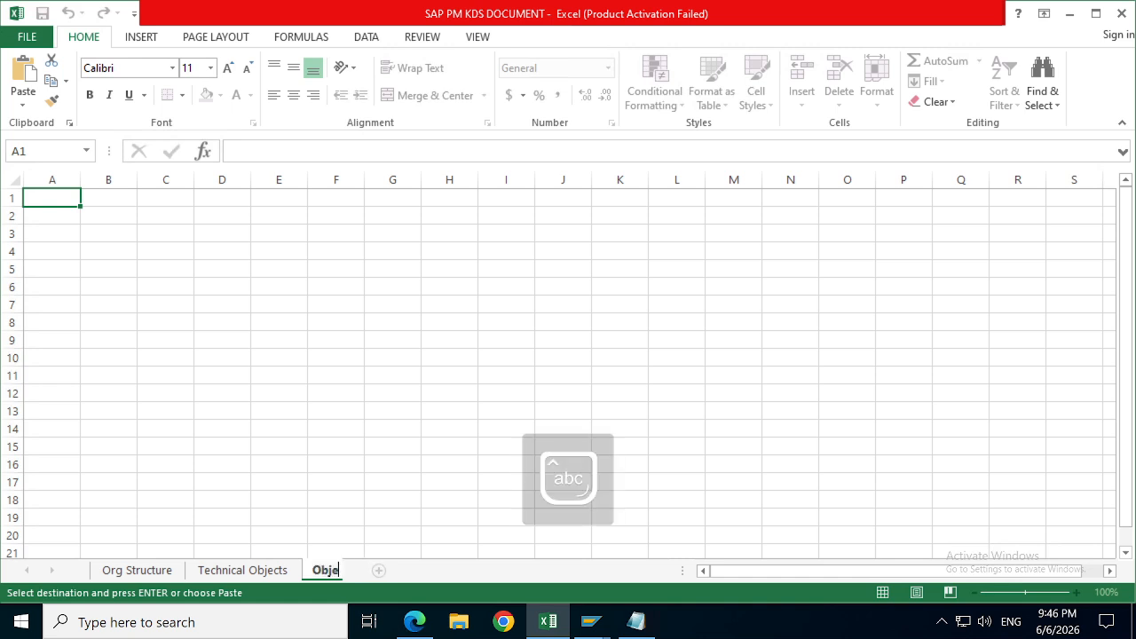
pyautogui.write('ct types')
pyautogui.press('Return')
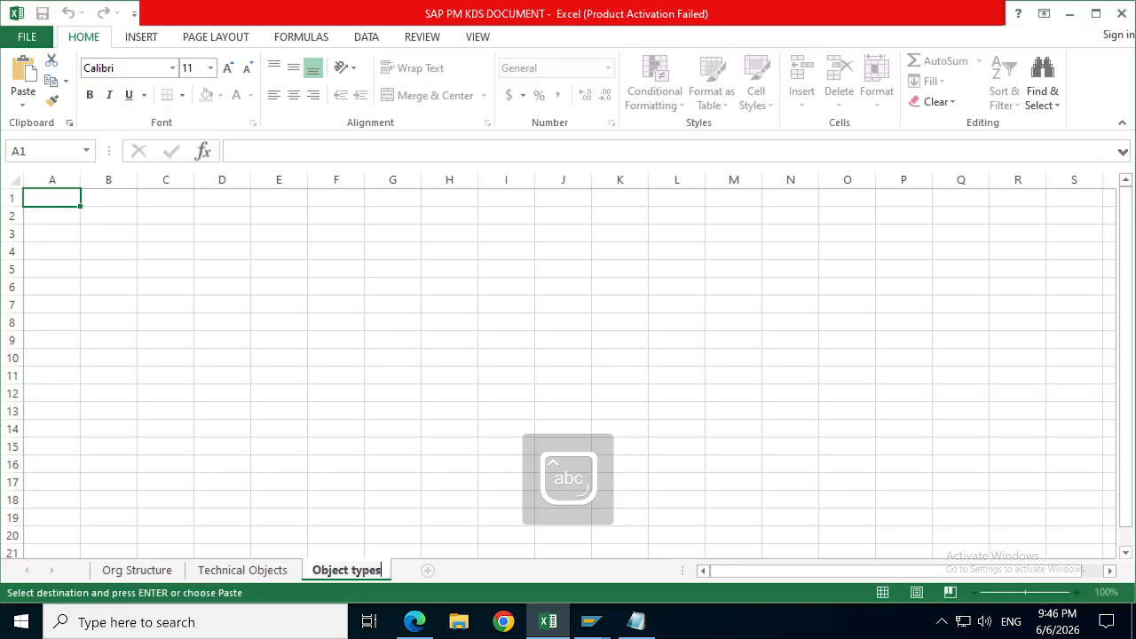
# Step: Enter the heading Object types in cell A1 and fit column A to its text
pyautogui.click(51, 206)
pyautogui.write('Object ty')
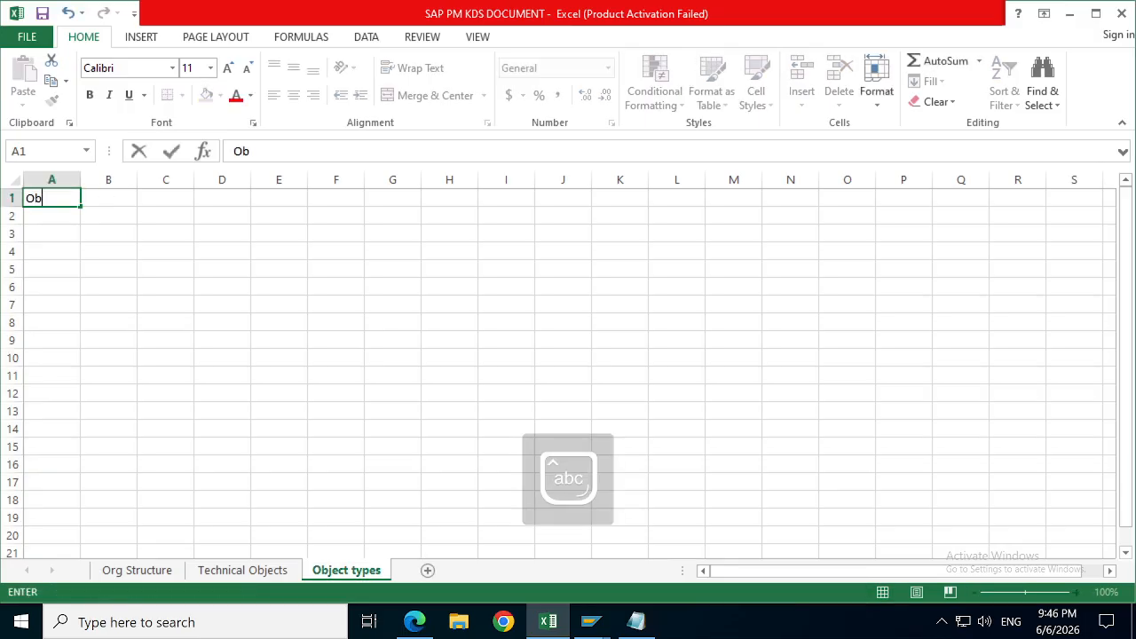
pyautogui.write('pes')
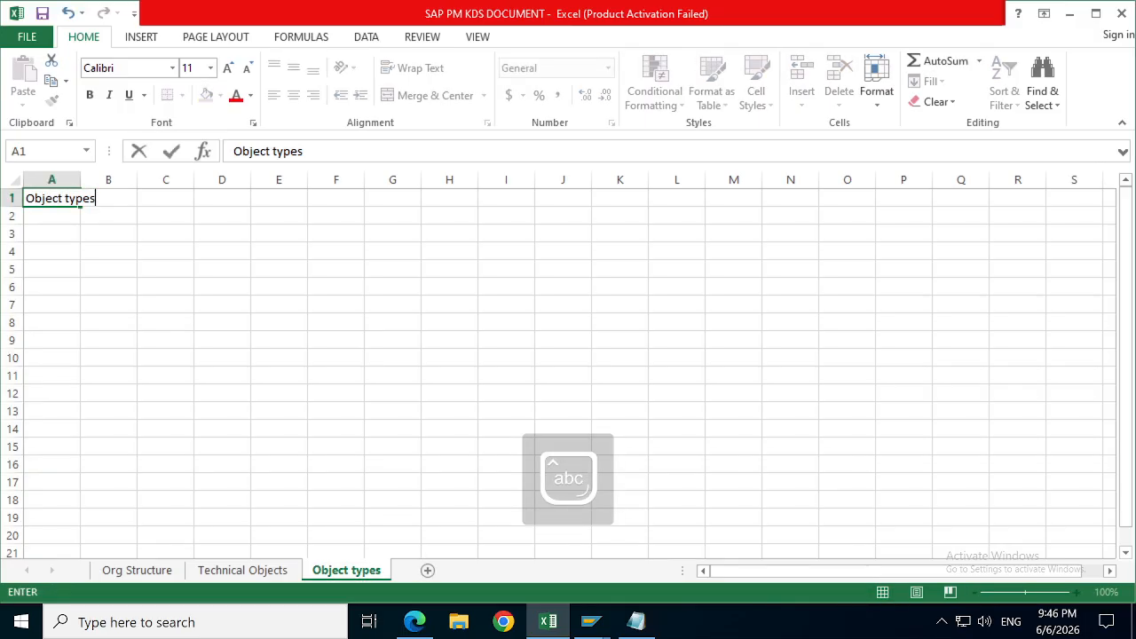
pyautogui.press('Return')
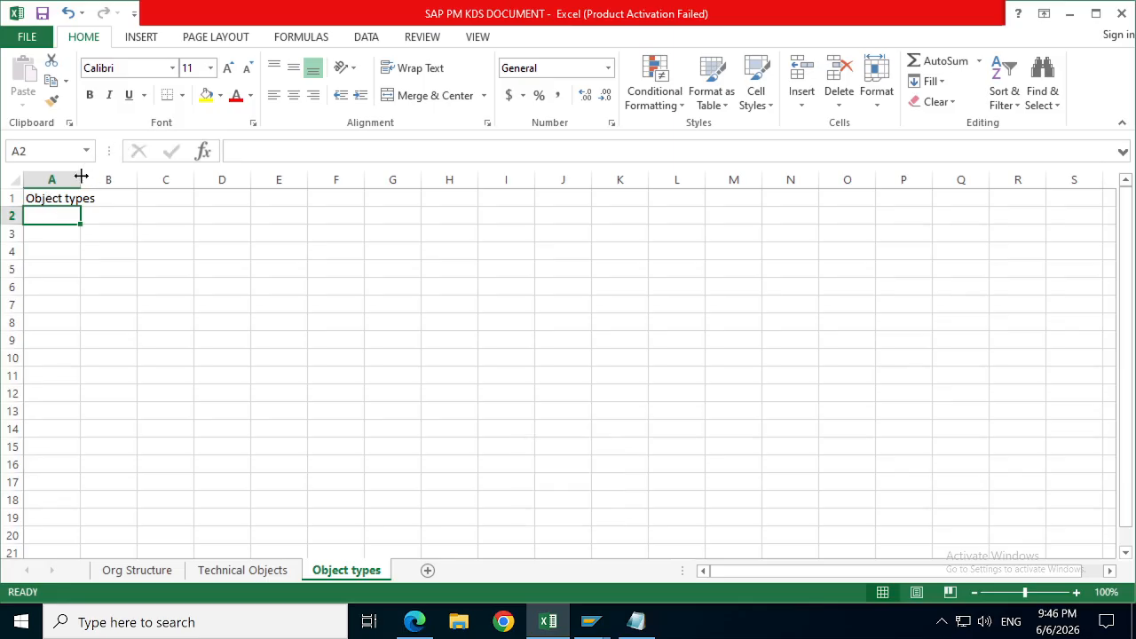
pyautogui.doubleClick(80, 179)
# Step: Check the BOILER entry on the Technical Objects sheet and return to the Object types sheet
pyautogui.click(253, 570)
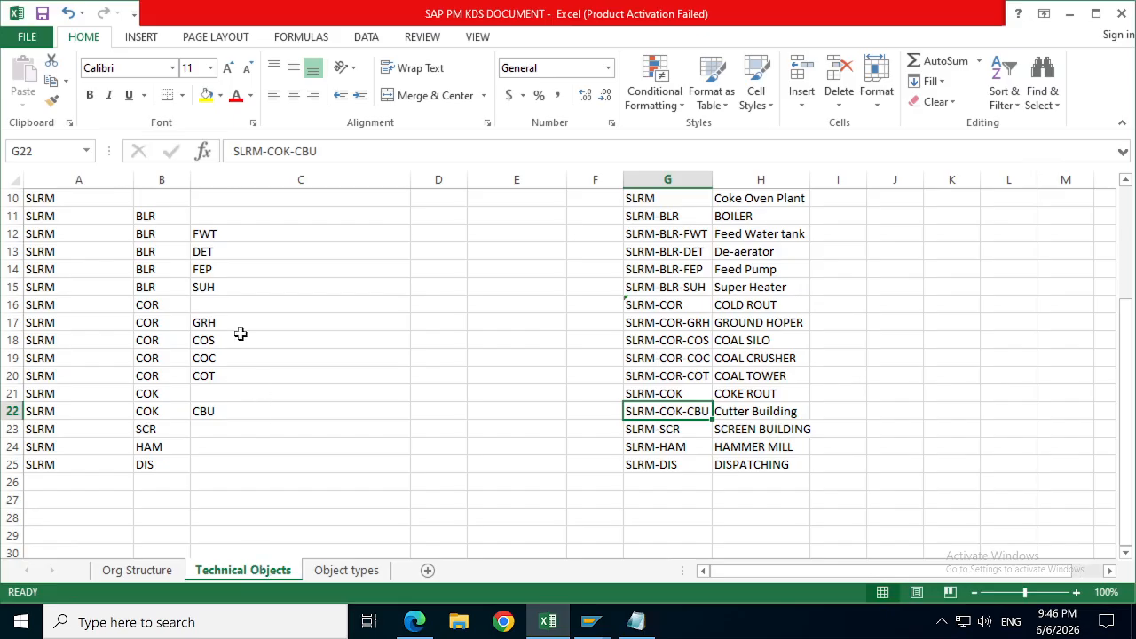
pyautogui.click(690, 213)
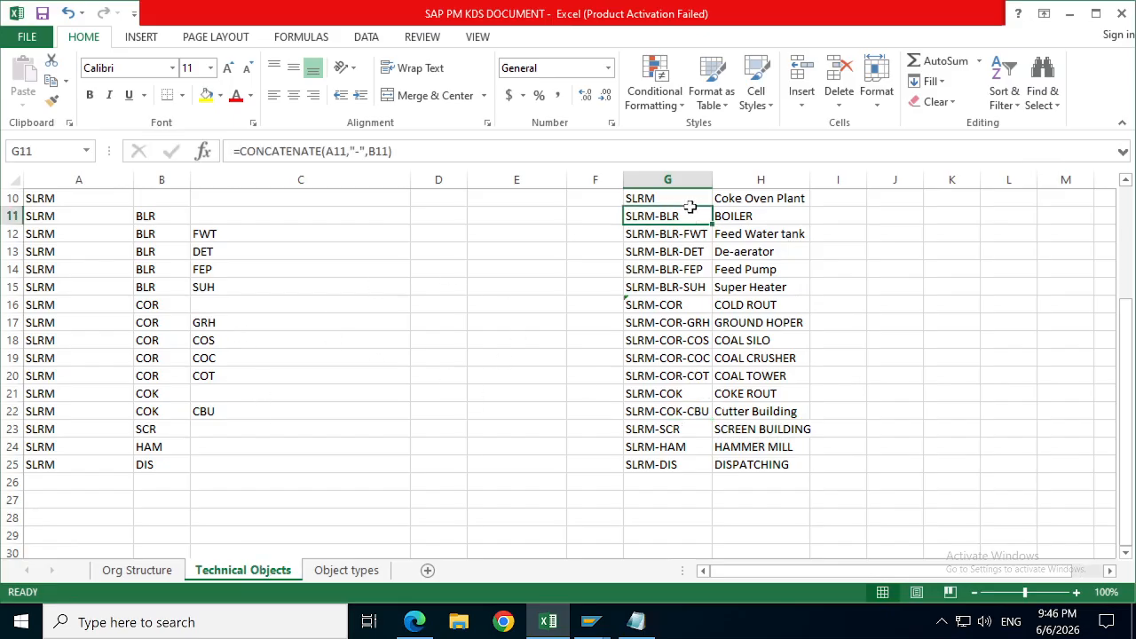
pyautogui.click(745, 216)
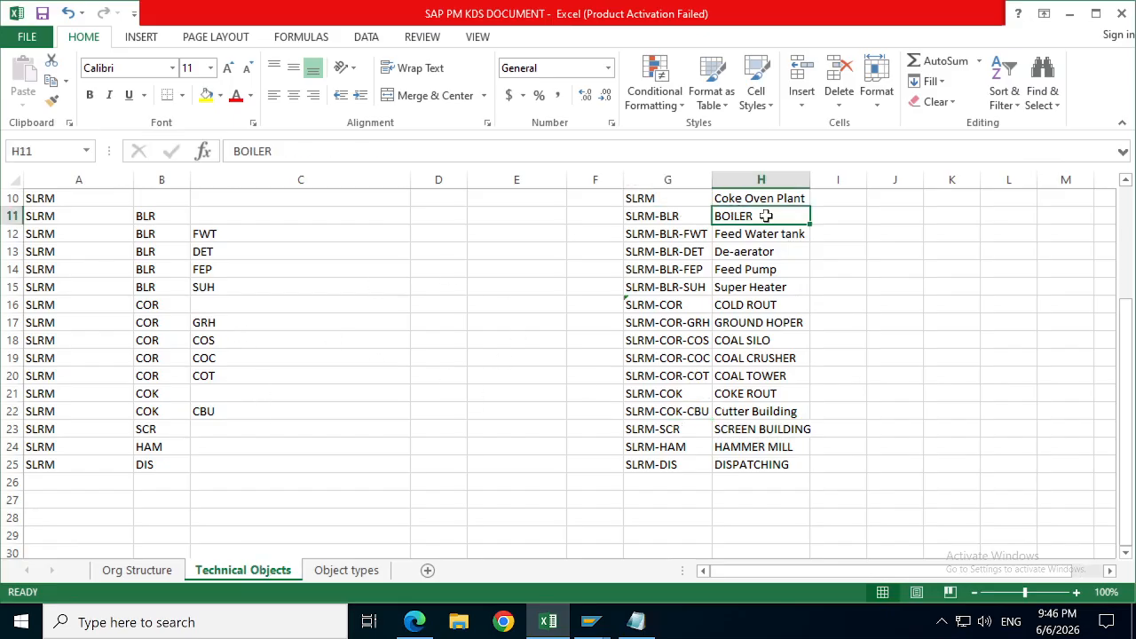
pyautogui.click(366, 570)
pyautogui.press('capslock')
pyautogui.write('BOILER')
pyautogui.press('BackSpace')
pyautogui.press('BackSpace')
pyautogui.press('BackSpace')
pyautogui.press('BackSpace')
pyautogui.press('BackSpace')
pyautogui.press('BackSpace')
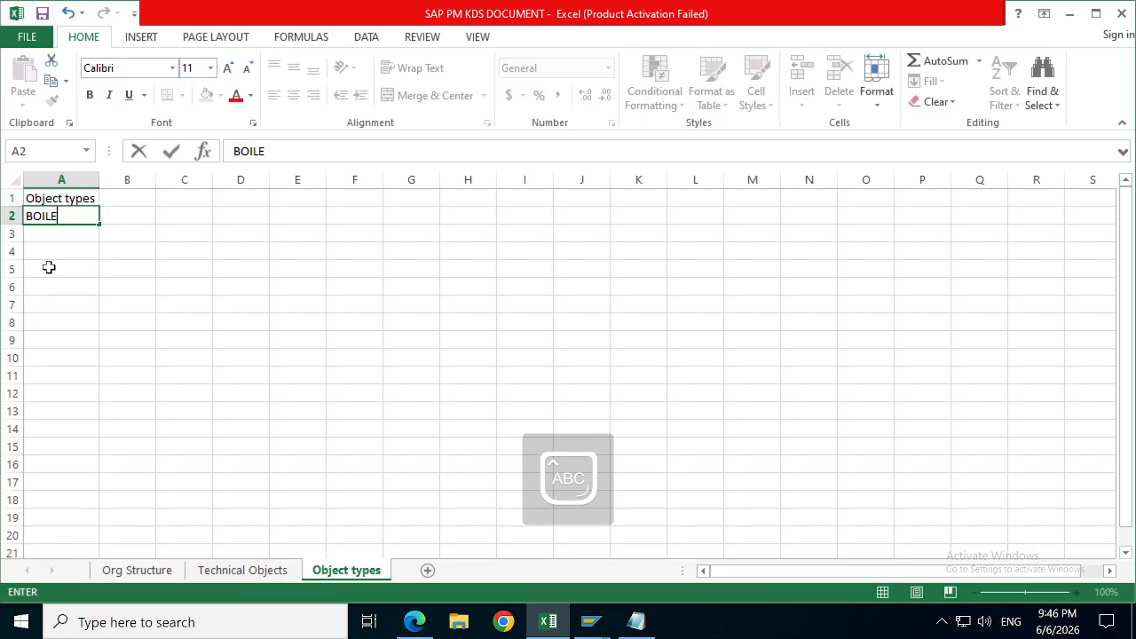
# Step: Enter the object type code SLRM001 in cell A2 with the description BOILER in B2
pyautogui.write('SLRM001')
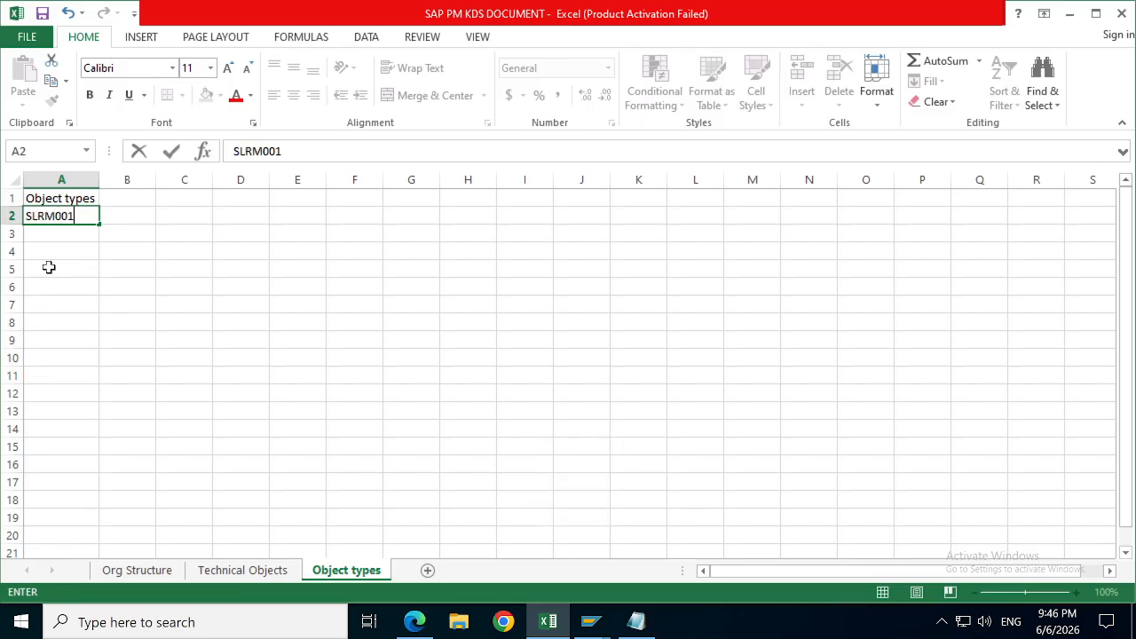
pyautogui.press('Tab')
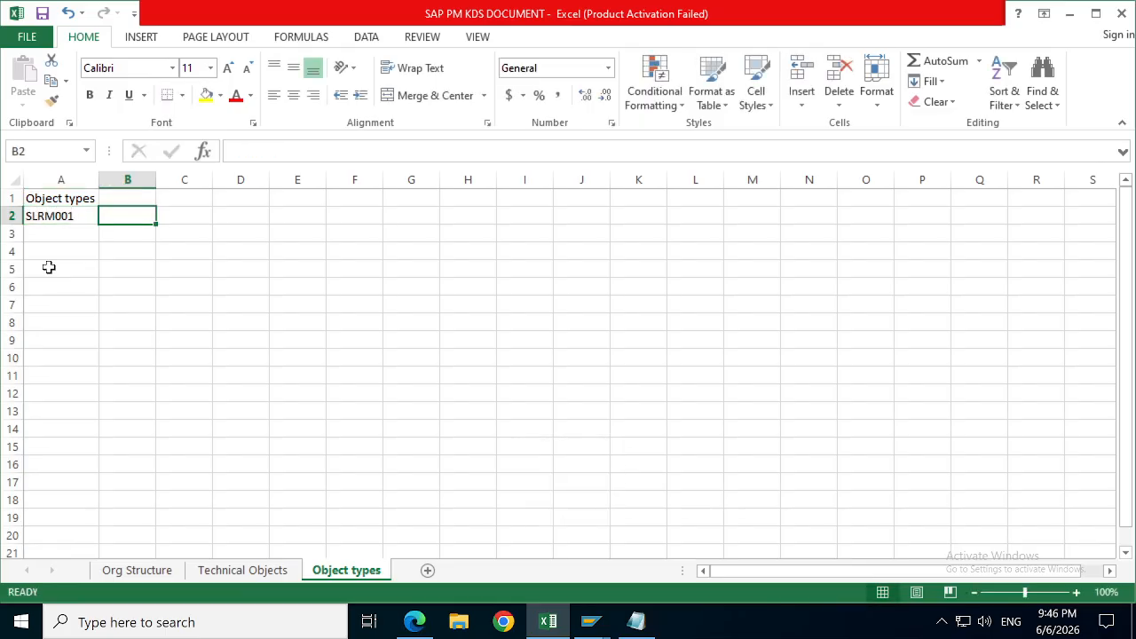
pyautogui.write('BOILER')
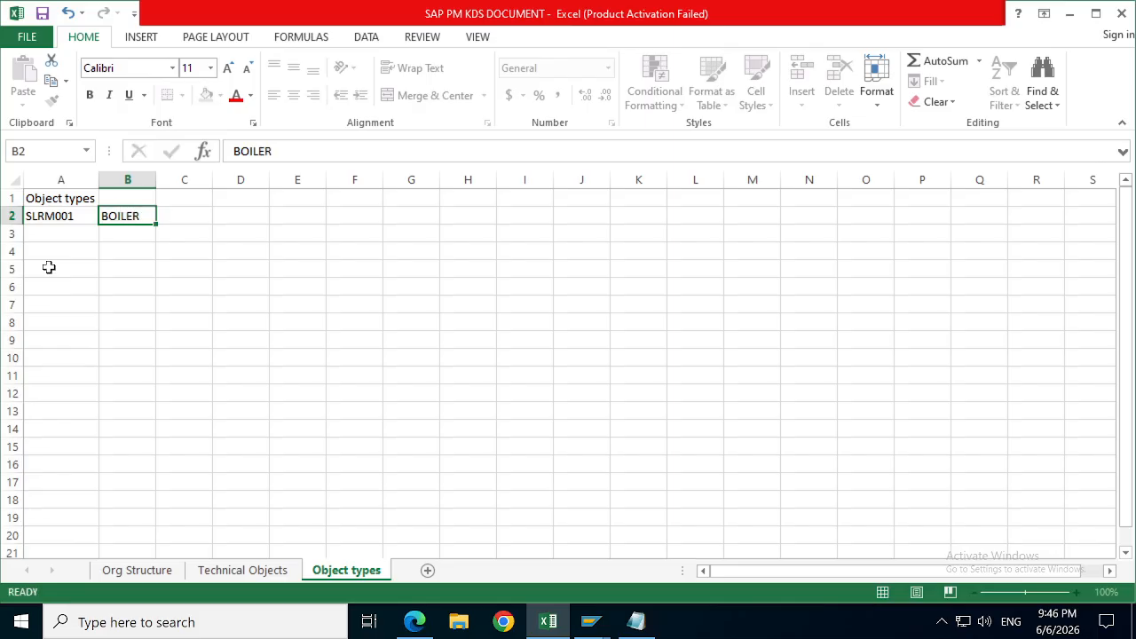
pyautogui.press('Return')
# Step: Change the code in cell A2 to SLRM0001 and fill the series down to SLRM0006 in A7
pyautogui.click(71, 214)
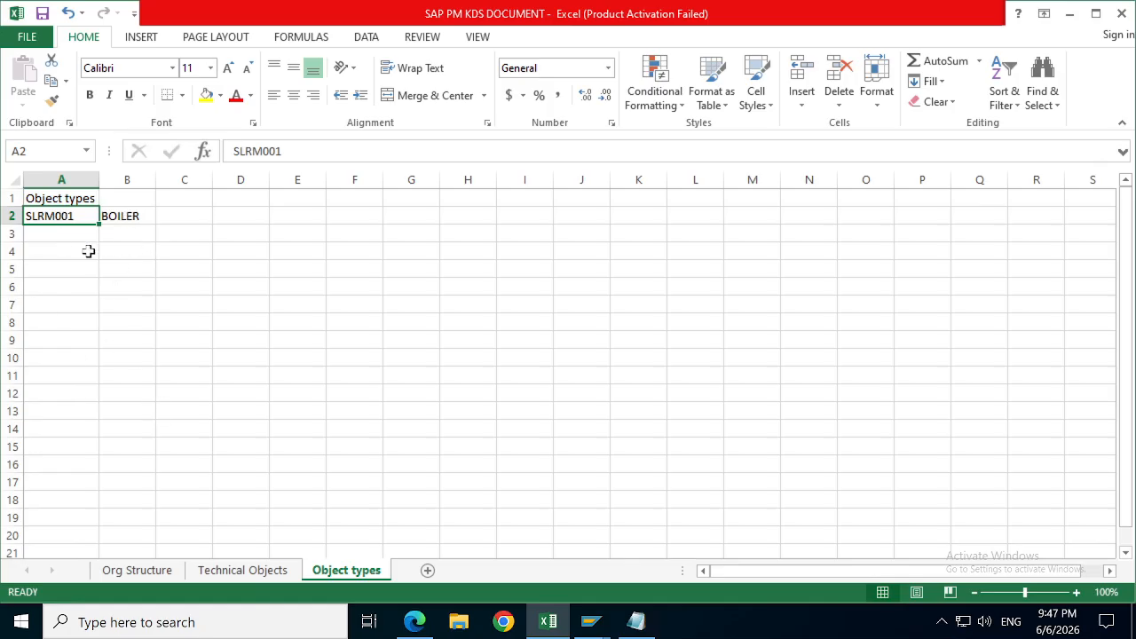
pyautogui.doubleClick(67, 215)
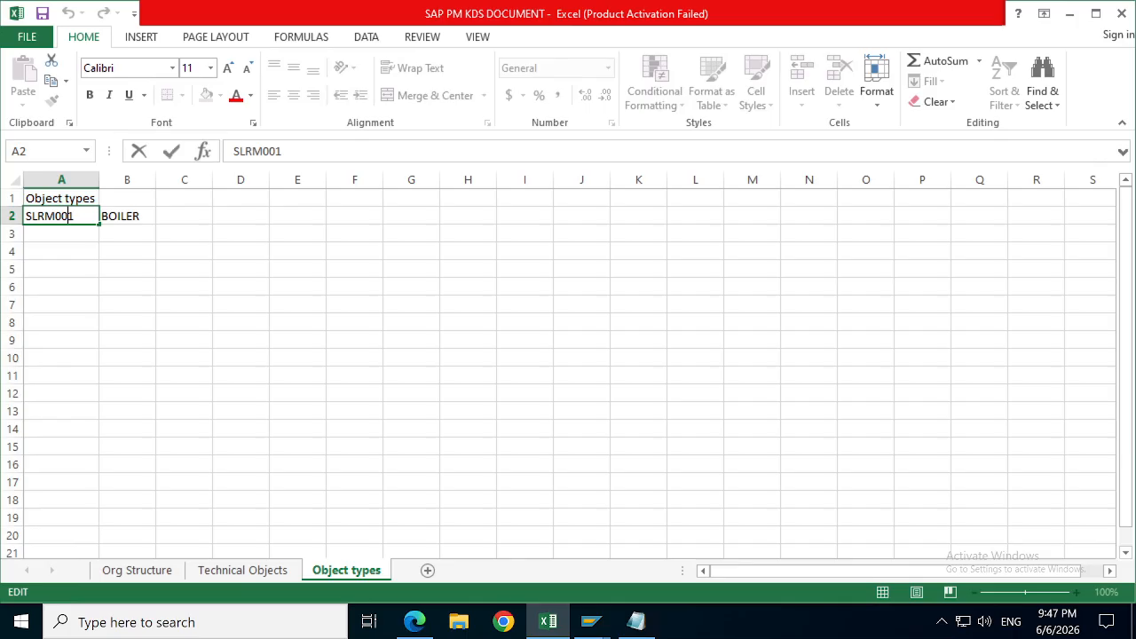
pyautogui.click(152, 221)
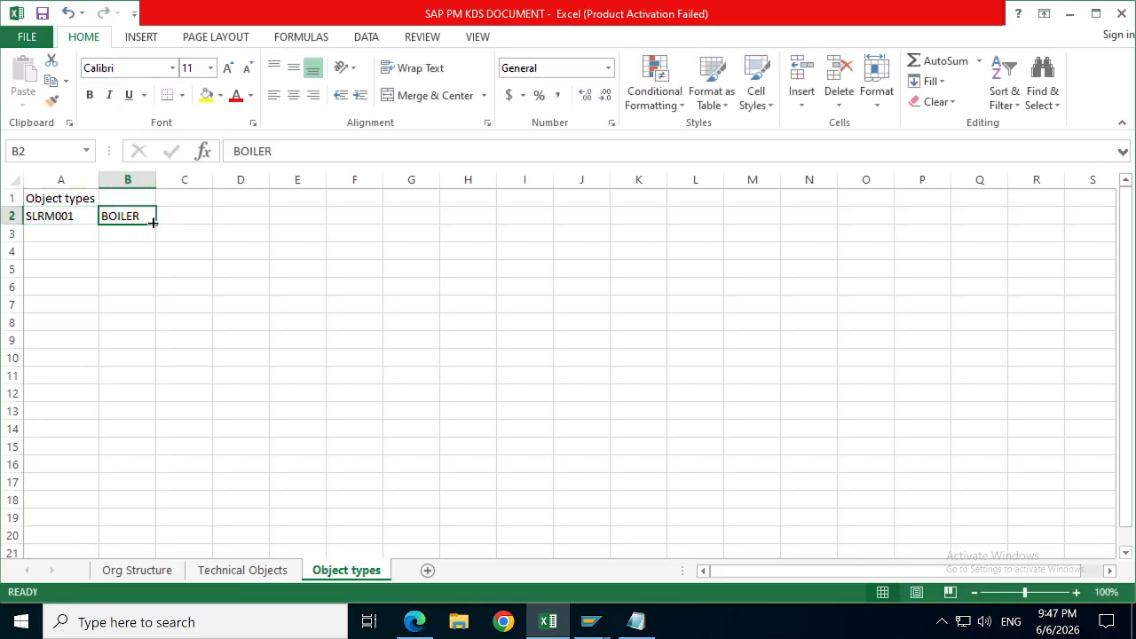
pyautogui.doubleClick(62, 216)
pyautogui.write('0')
pyautogui.click(74, 238)
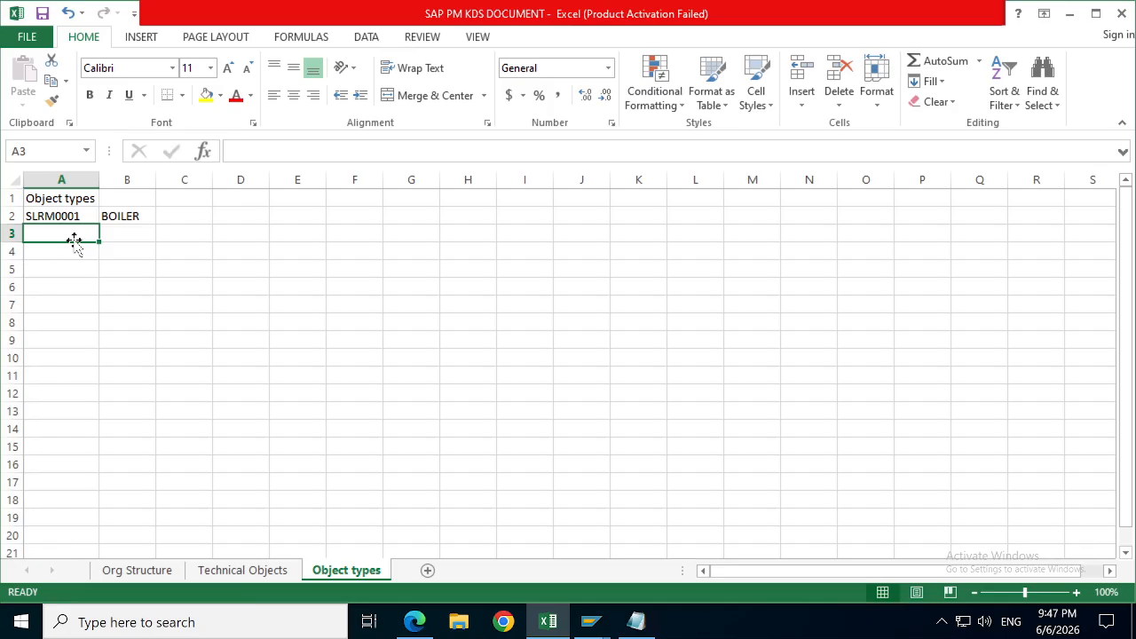
pyautogui.click(86, 217)
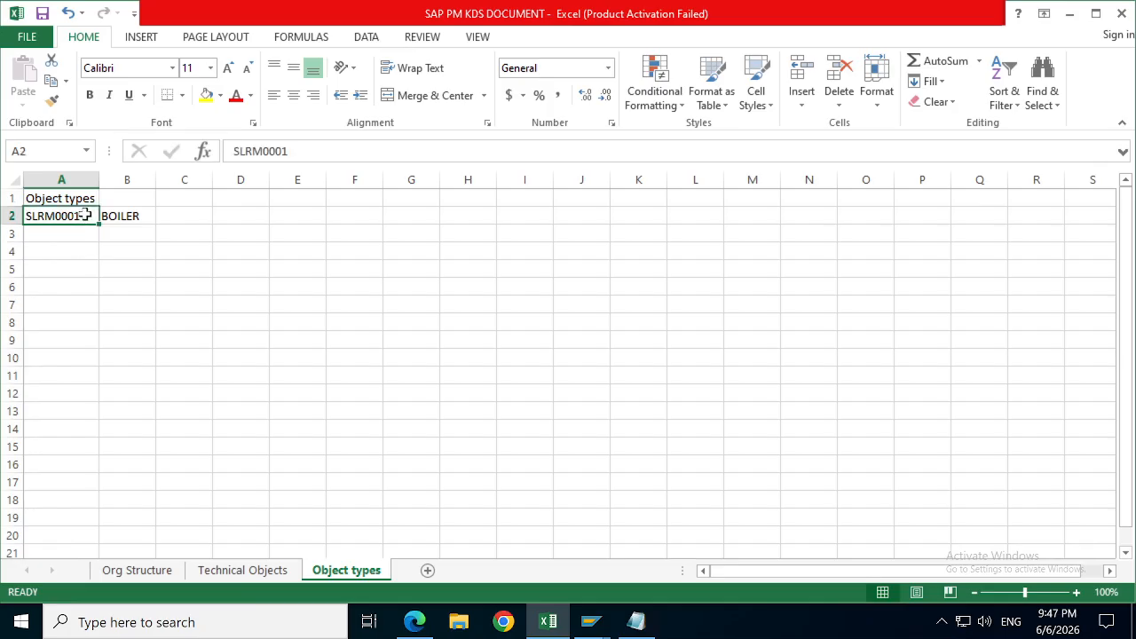
pyautogui.moveTo(101, 224); pyautogui.dragTo(103, 306)
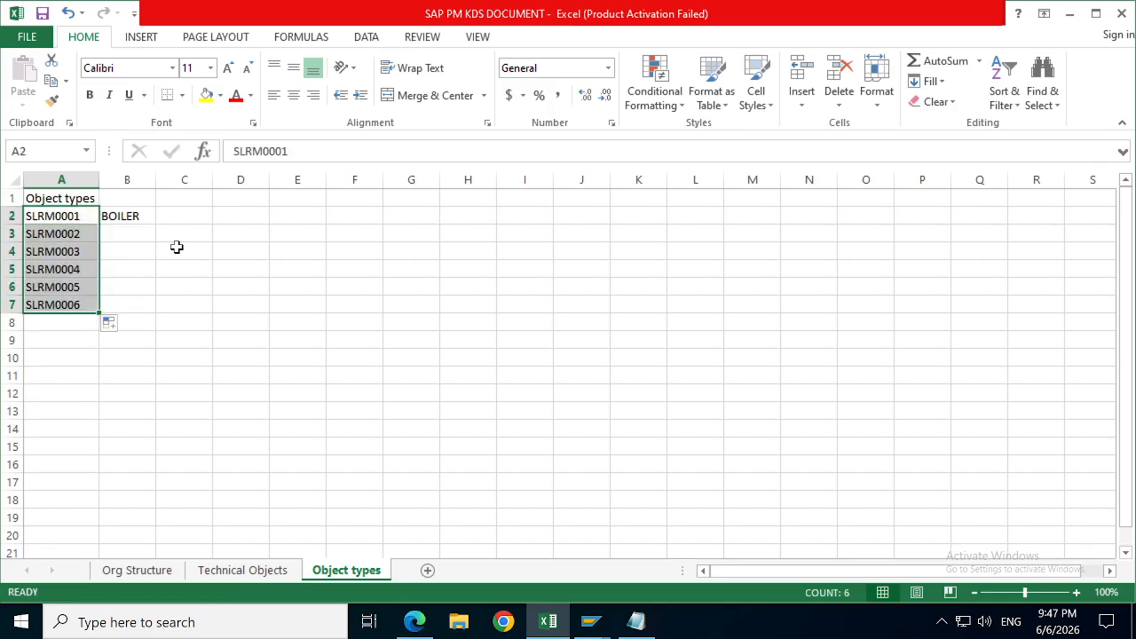
# Step: Enter the descriptions PUMP, MOTOR, VALVE, TANKS and PIPES in cells B3 to B7
pyautogui.click(133, 233)
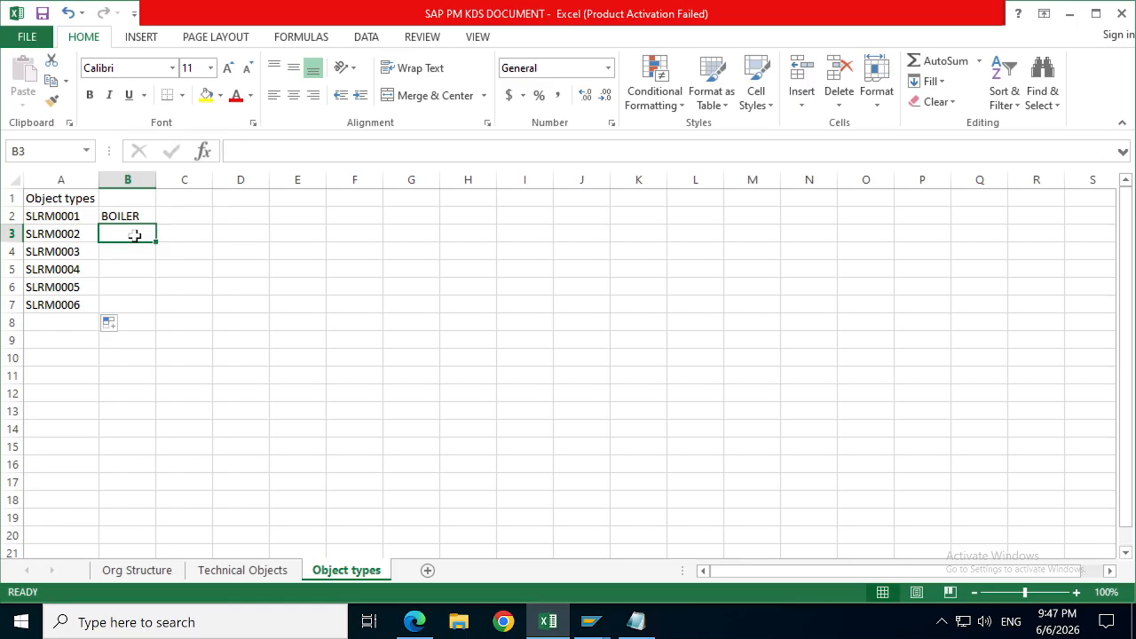
pyautogui.write('PUMP')
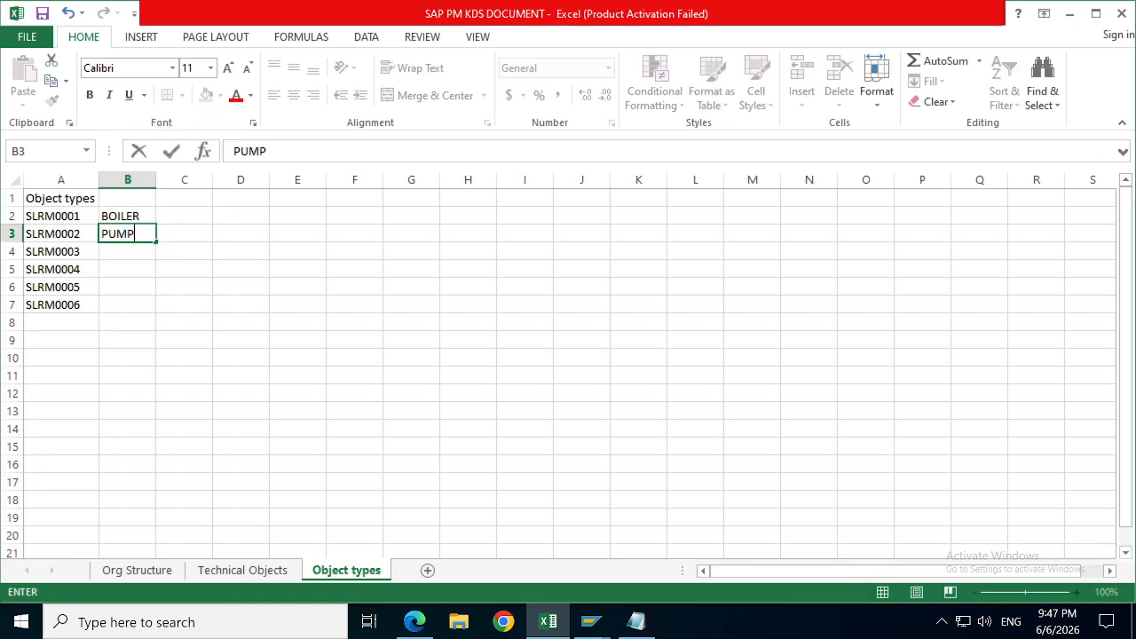
pyautogui.press('Return')
pyautogui.write('M')
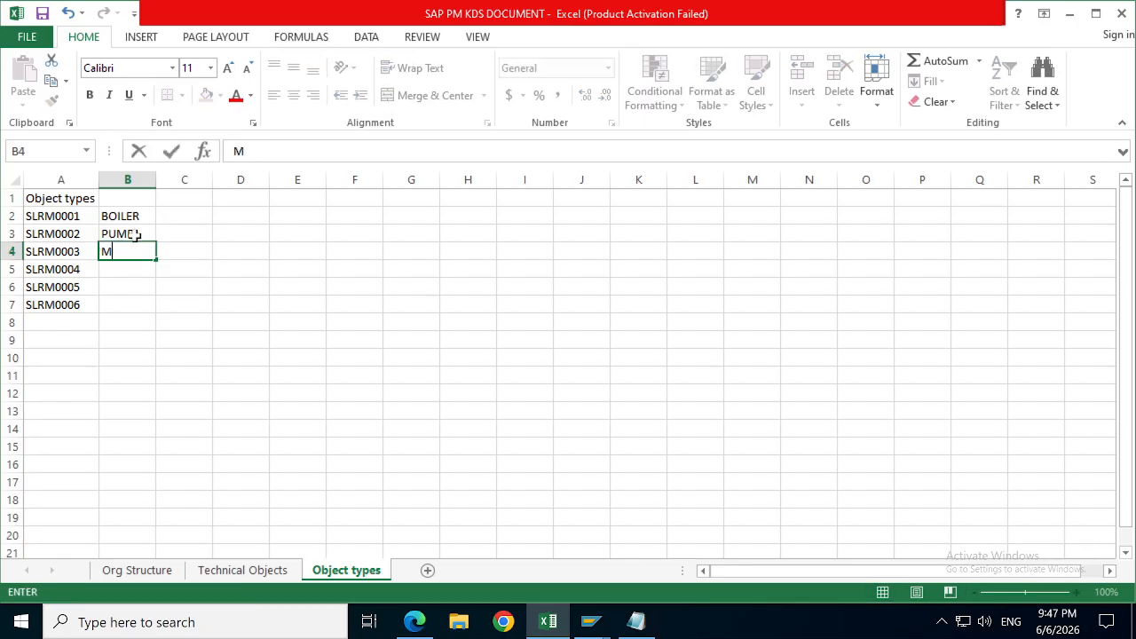
pyautogui.write('OTOR')
pyautogui.press('Return')
pyautogui.write('VALVE')
pyautogui.press('Return')
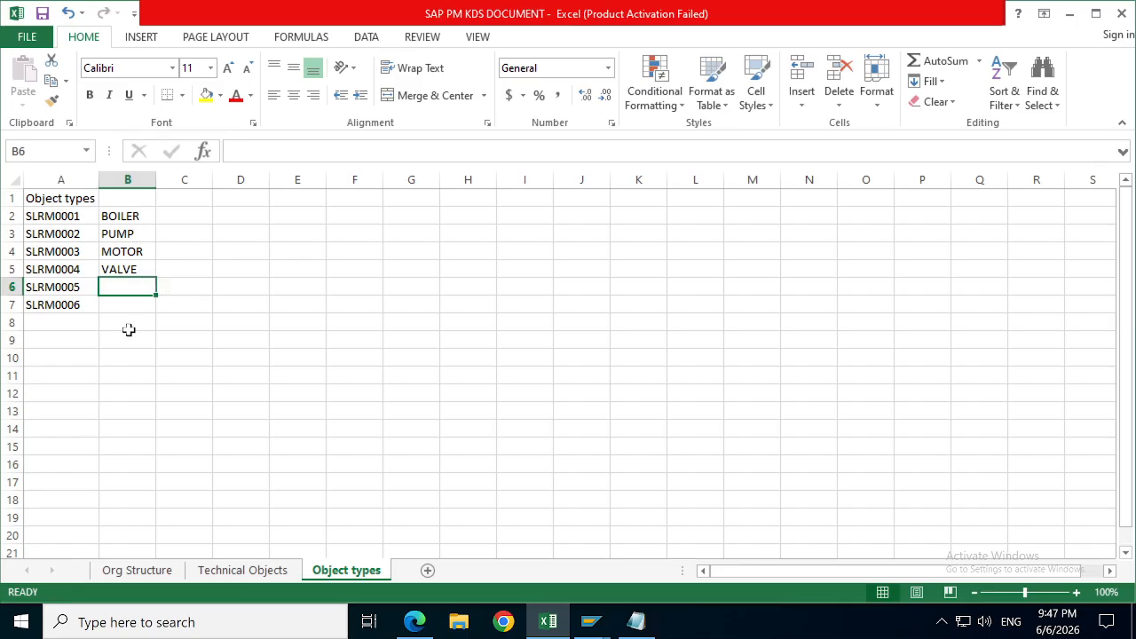
pyautogui.write('TANKS')
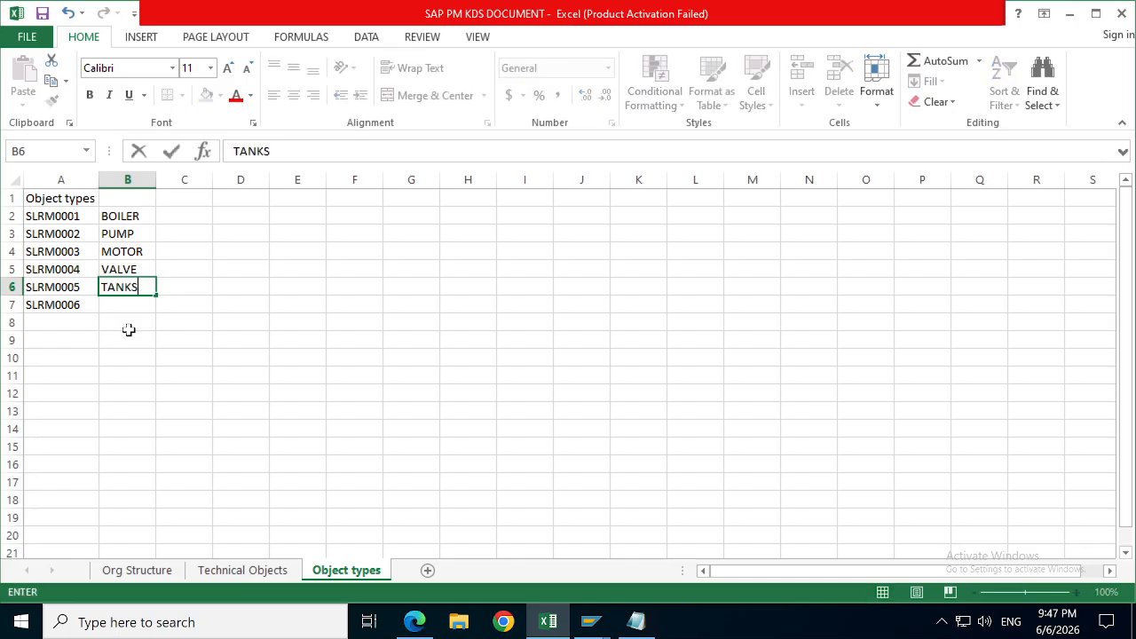
pyautogui.press('Return')
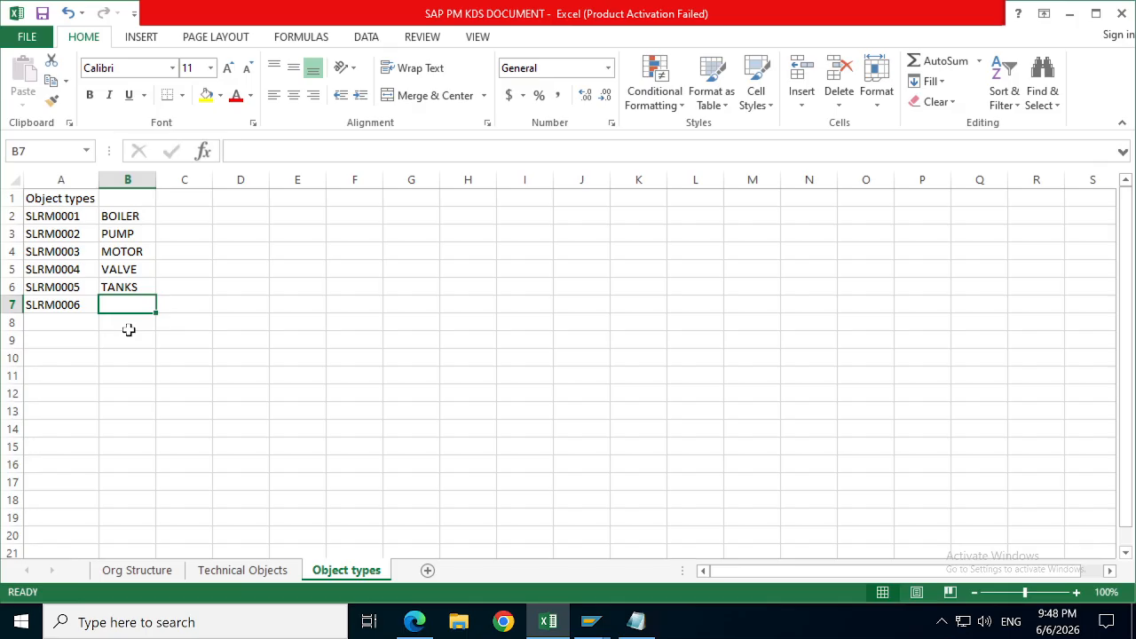
pyautogui.write('PIPE')
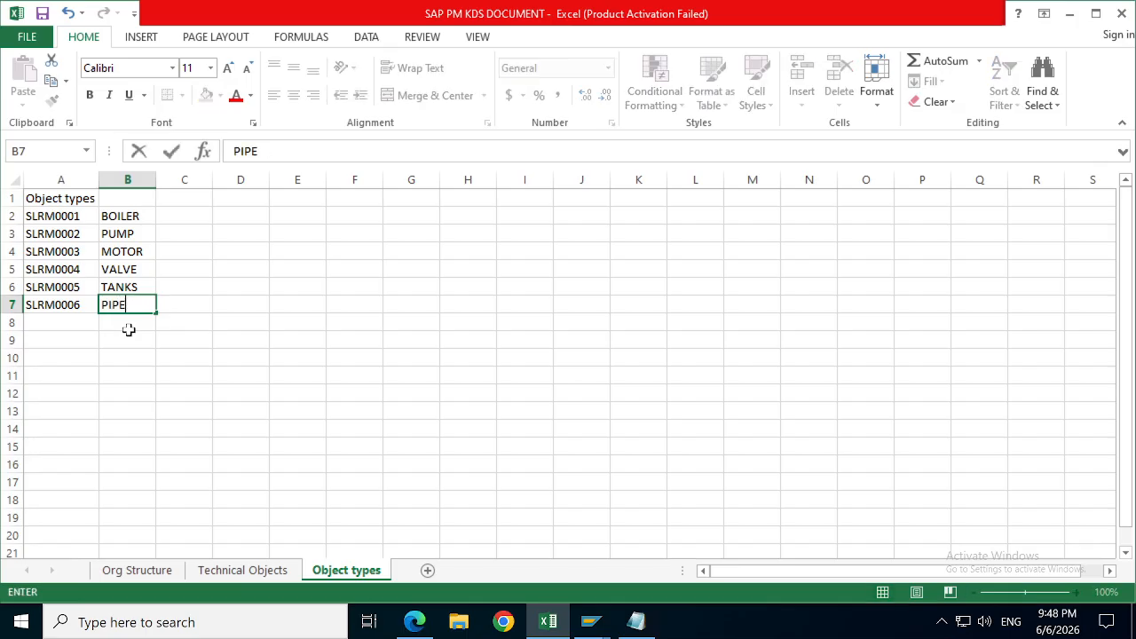
pyautogui.write('S')
pyautogui.press('Return')
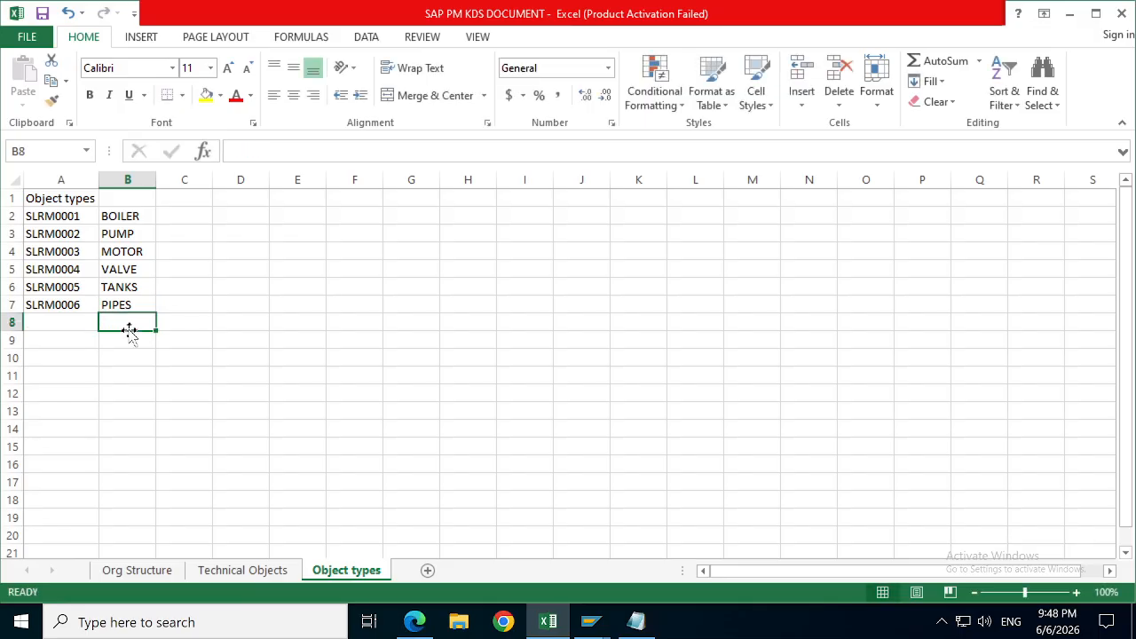
pyautogui.press('Left')
pyautogui.press('Up')
pyautogui.moveTo(50, 216); pyautogui.dragTo(89, 306)
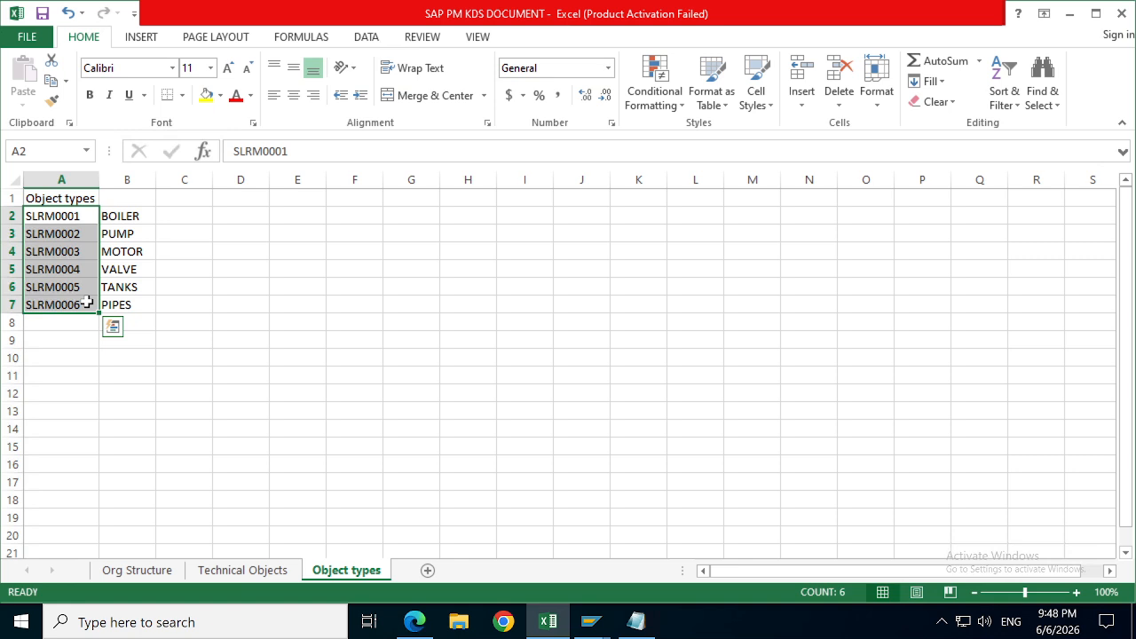
pyautogui.click(144, 272)
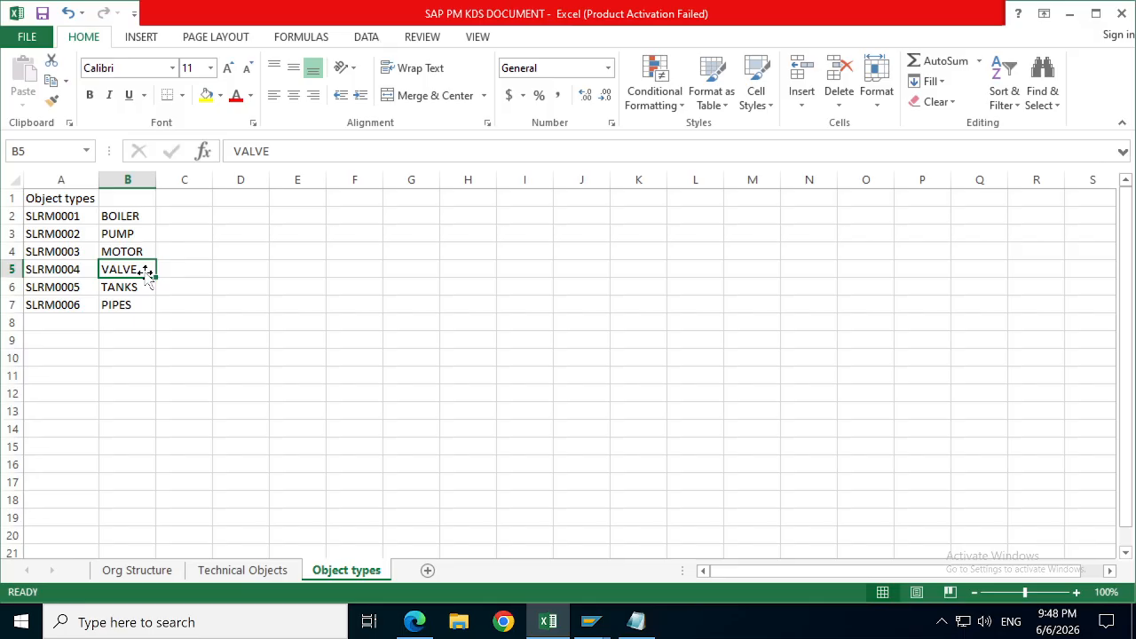
pyautogui.click(137, 227)
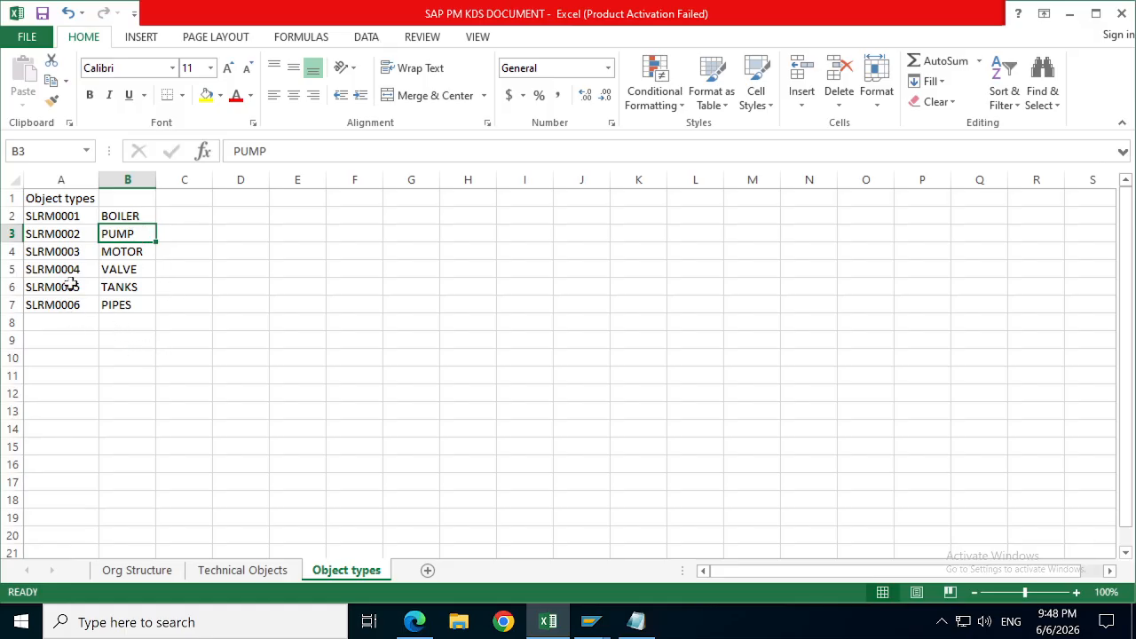
# Step: Extend the object type code series in column A down to SLRM0009 in cell A10
pyautogui.moveTo(71, 284); pyautogui.dragTo(97, 365)
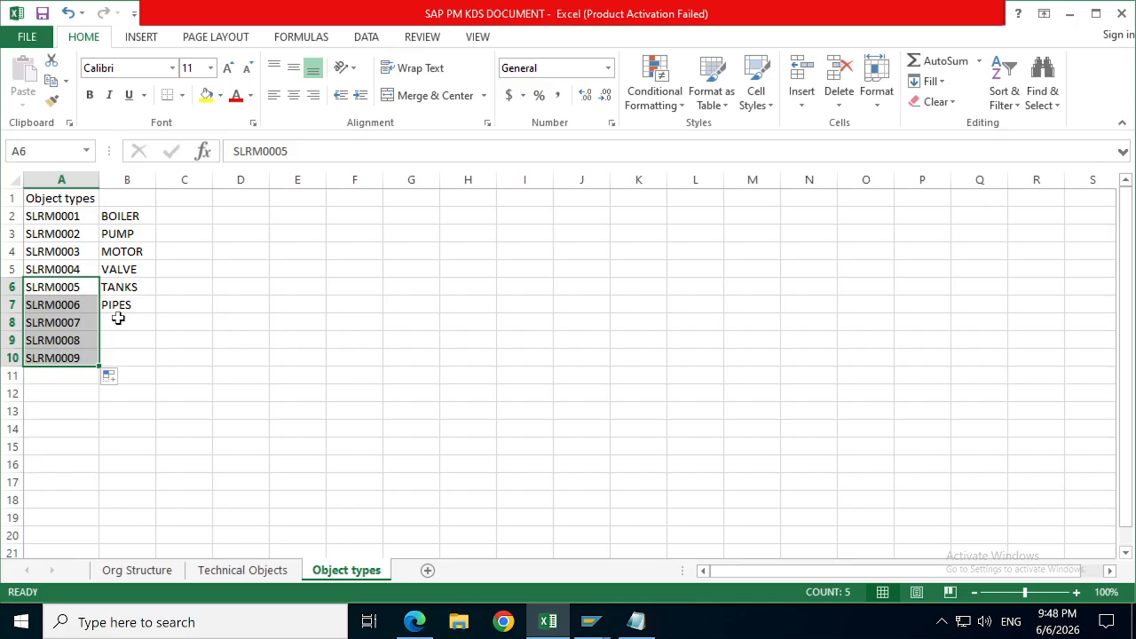
pyautogui.click(118, 318)
pyautogui.write('C_')
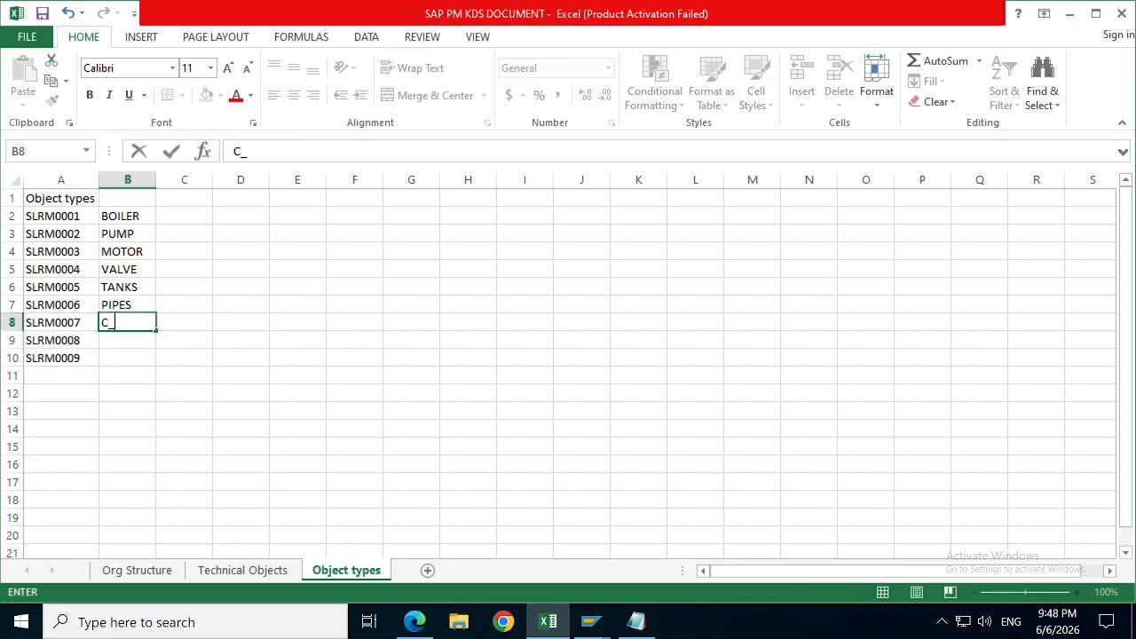
pyautogui.write('PUMP')
pyautogui.press('Return')
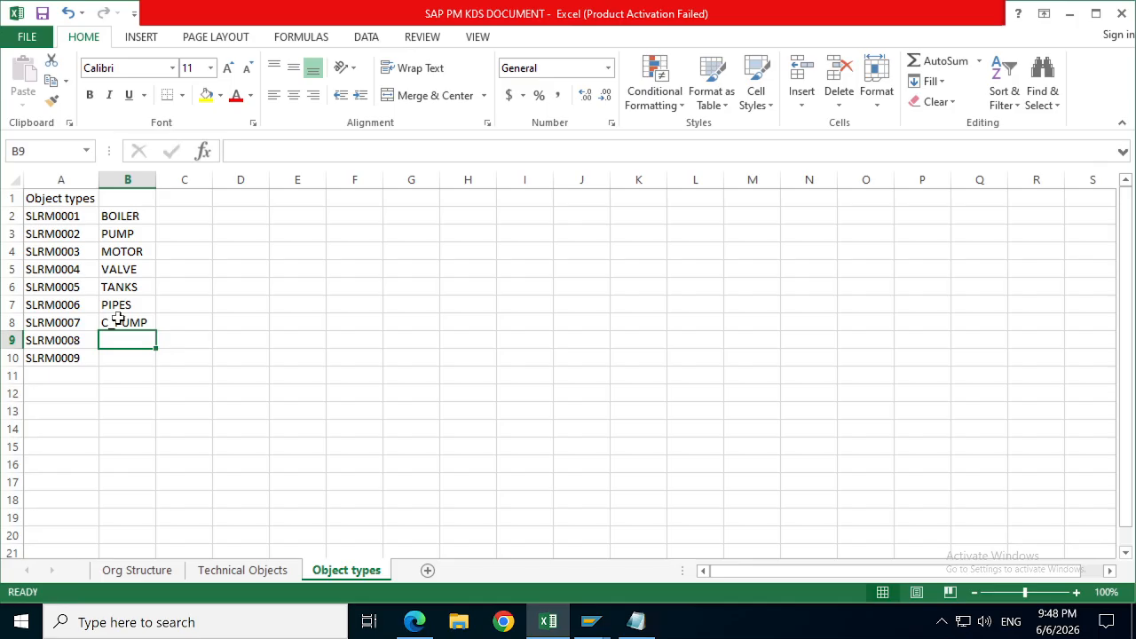
# Step: Enter the descriptions CENT PUMP, PNEU PUMP and HYD PUMP in cells B8 to B10, widening column B to fit
pyautogui.click(118, 318)
pyautogui.write('CENTR')
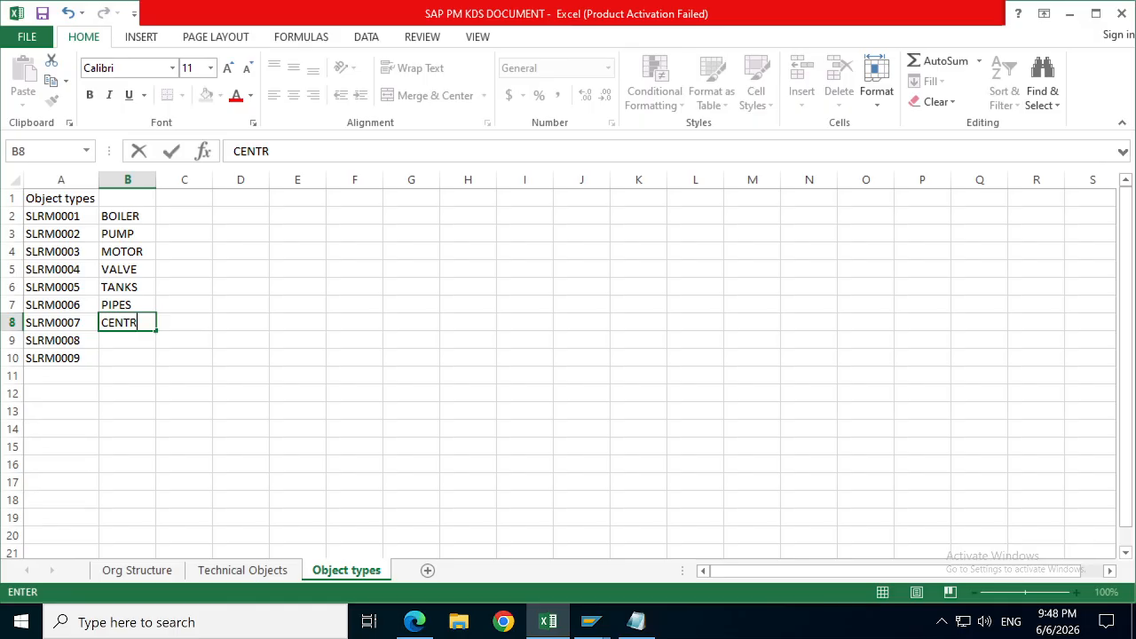
pyautogui.press('BackSpace')
pyautogui.write('PUMP')
pyautogui.press('Return')
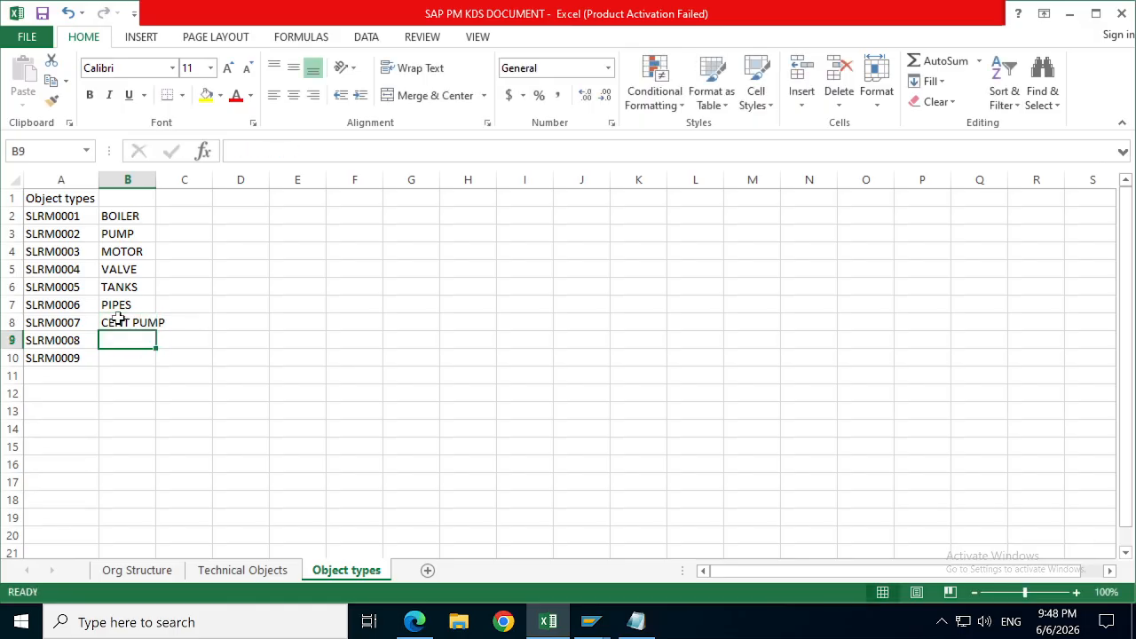
pyautogui.write('PNEU')
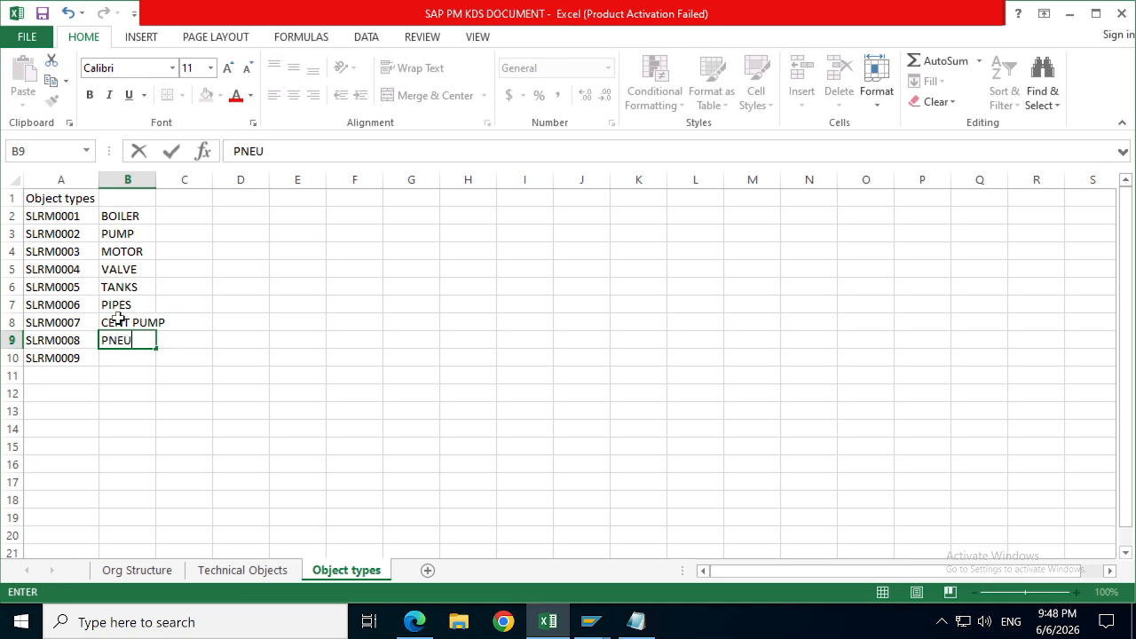
pyautogui.write(' PUMP')
pyautogui.press('Return')
pyautogui.moveTo(156, 180); pyautogui.dragTo(171, 181)
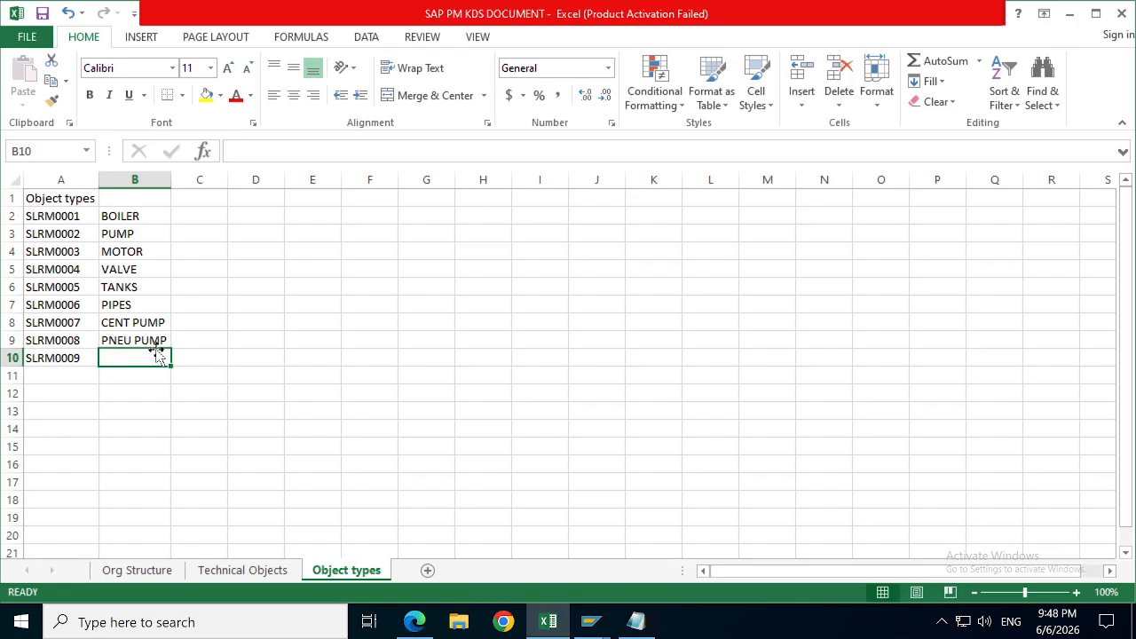
pyautogui.write('HYD PUMP')
pyautogui.press('Return')
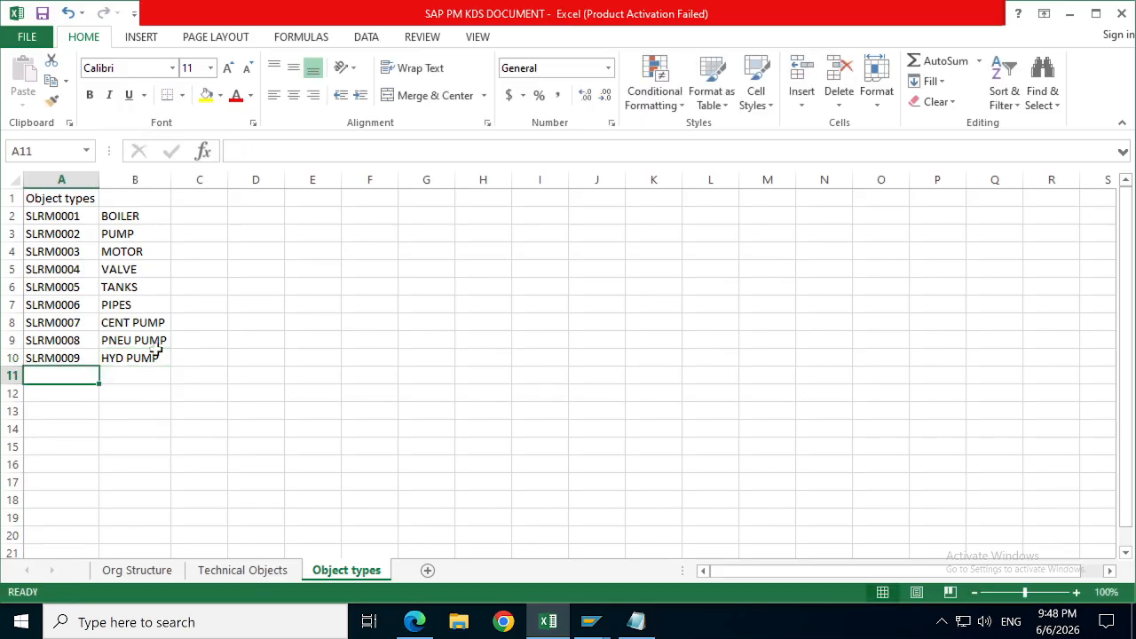
# Step: Copy the object type codes and descriptions in cells A2 to B10
pyautogui.press('Up')
pyautogui.click(132, 272)
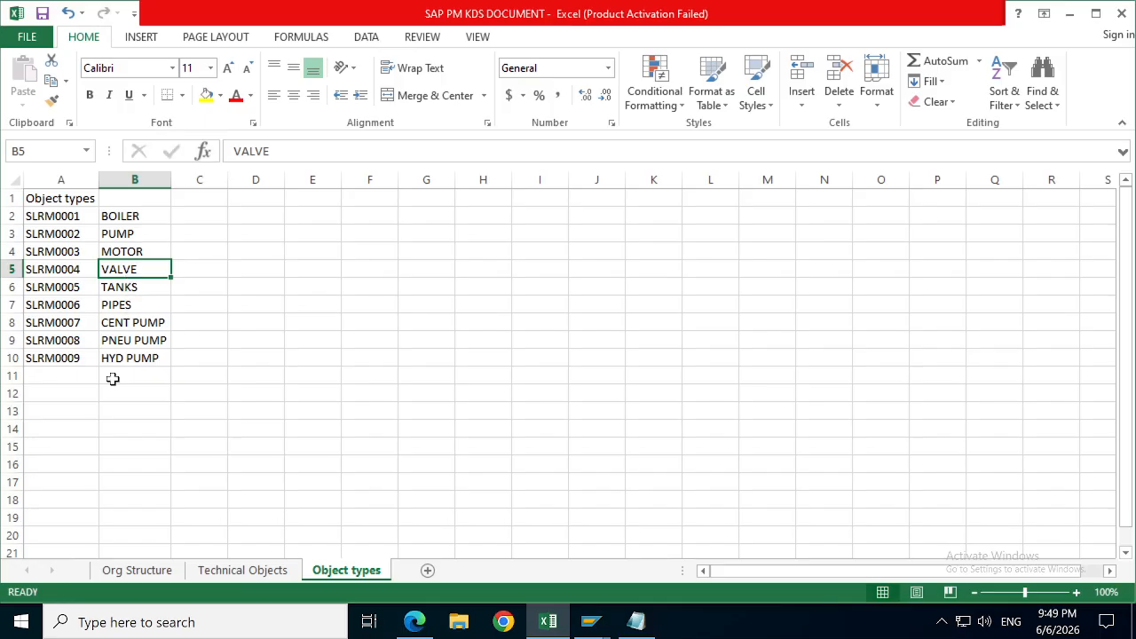
pyautogui.moveTo(67, 218); pyautogui.dragTo(134, 358)
pyautogui.hotkey('ctrl', 'c')
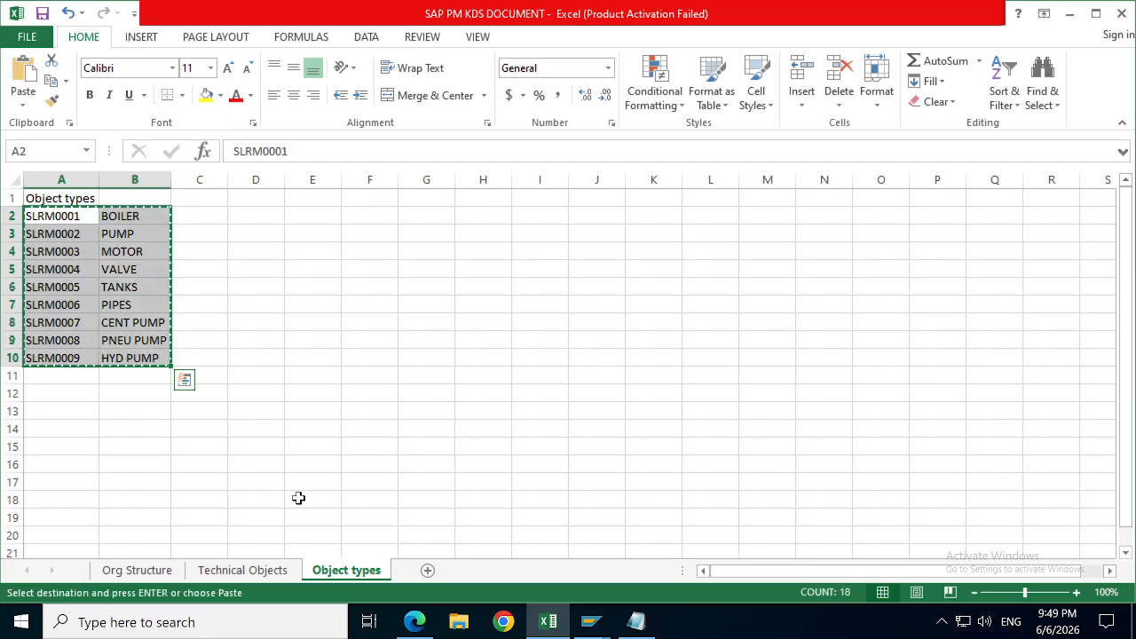
# Step: Switch to the SAP Types of Technical Objects view and paste the copied object types SLRM0001 to SLRM0009 as new entries
pyautogui.moveTo(608, 628)
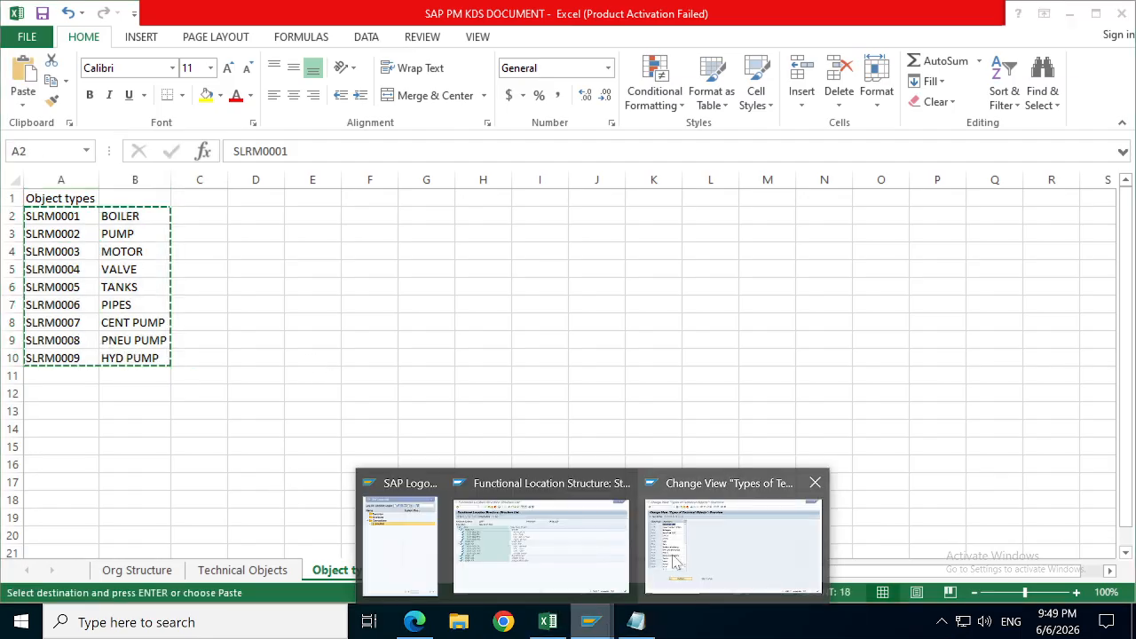
pyautogui.click(672, 561)
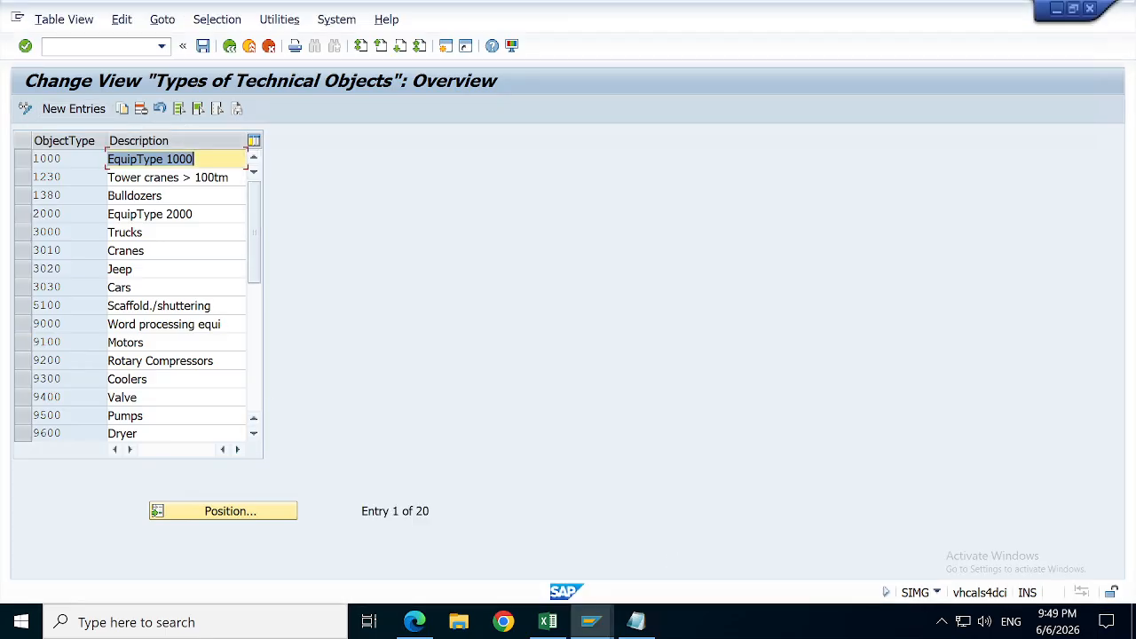
pyautogui.click(224, 362)
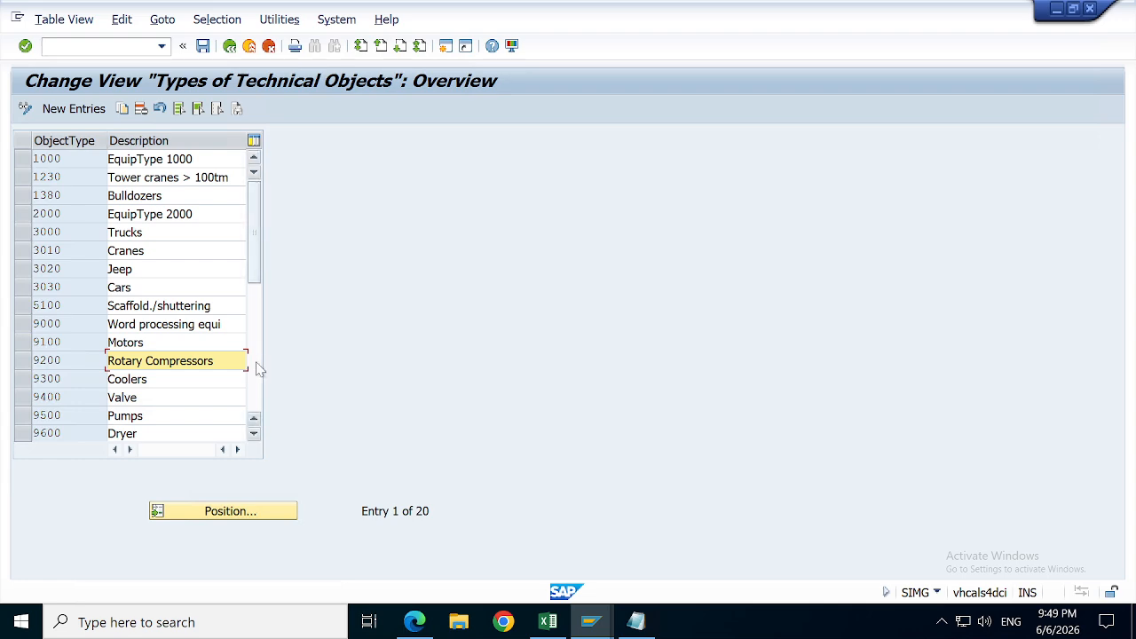
pyautogui.click(78, 110)
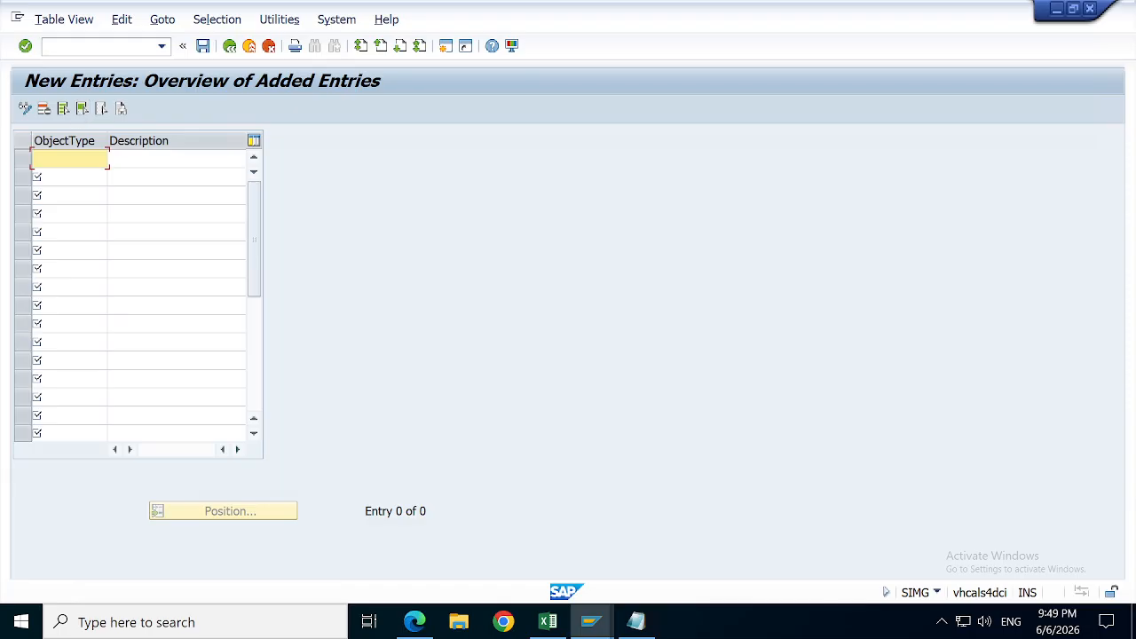
pyautogui.hotkey('ctrl', 'v')
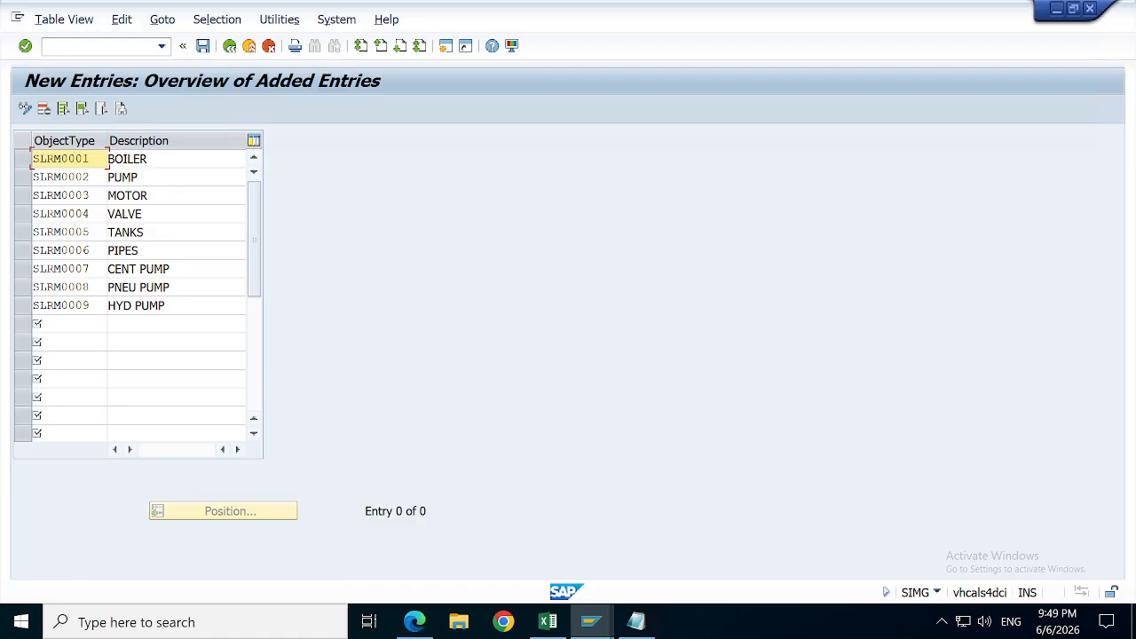
pyautogui.press('Return')
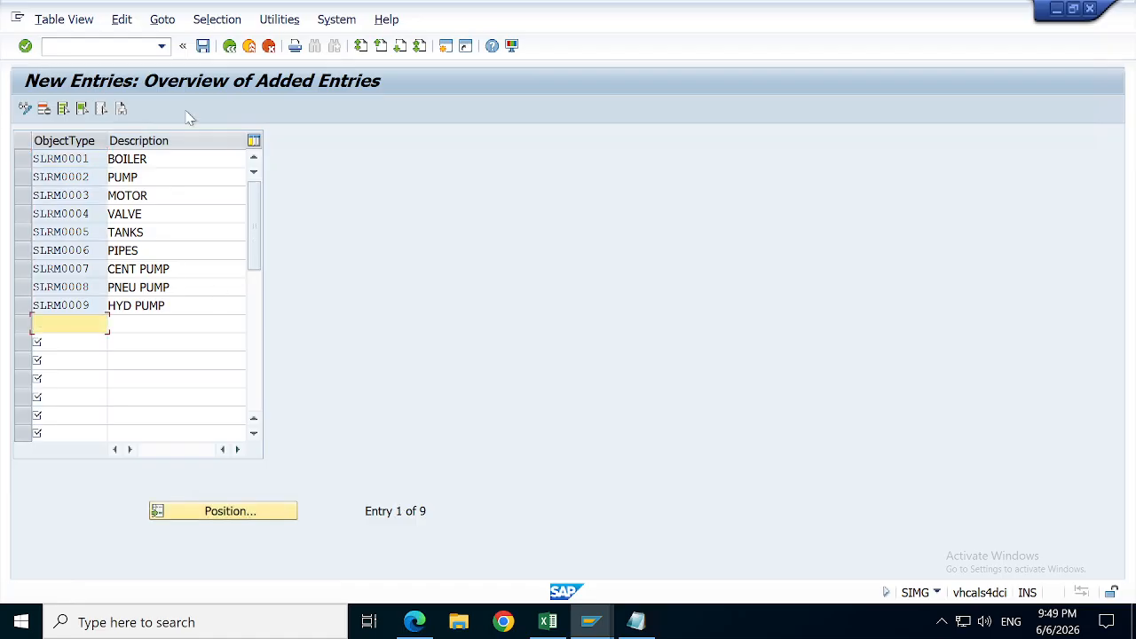
# Step: Save the new object types to the SLRM COKE OVEN IMPLEMENTATION PROJECT customizing request and return to the IMG structure
pyautogui.click(203, 47)
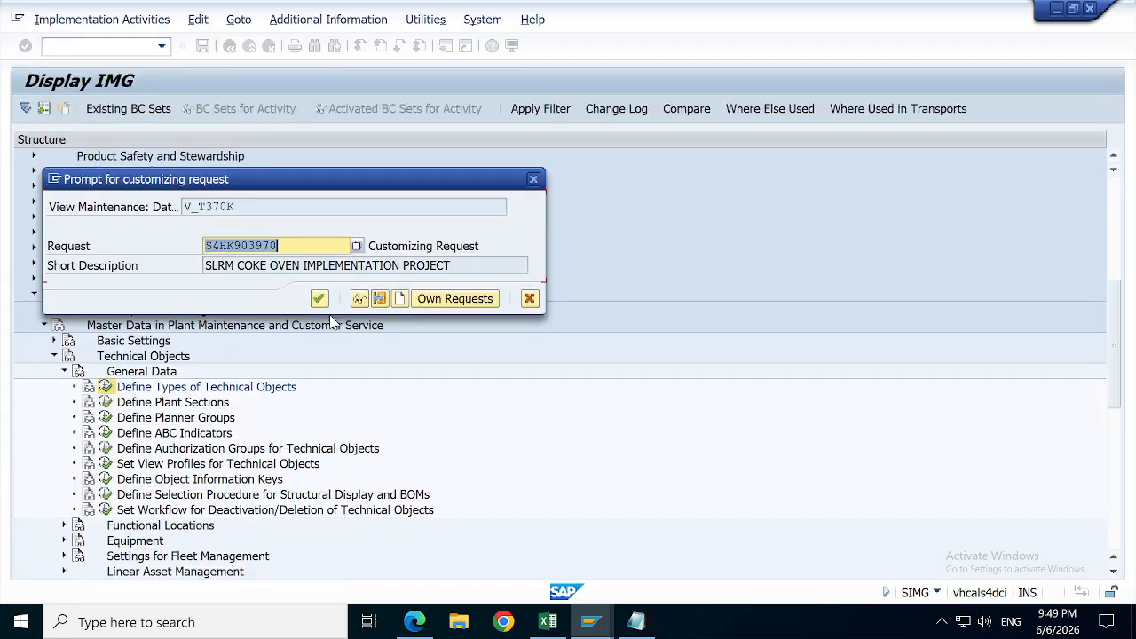
pyautogui.click(320, 299)
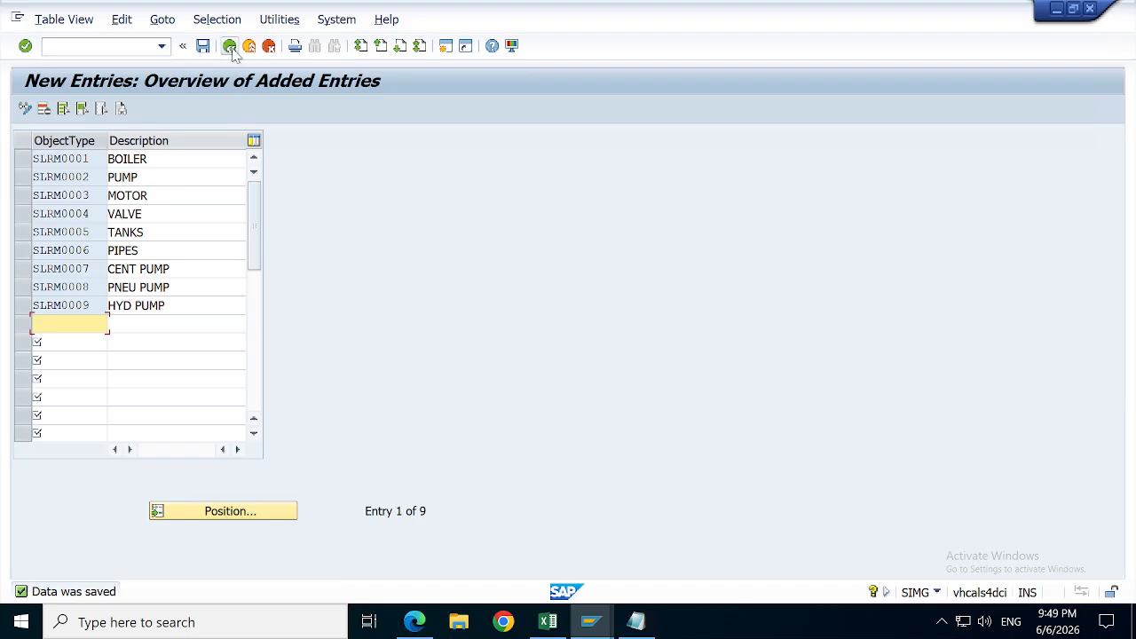
pyautogui.click(230, 46)
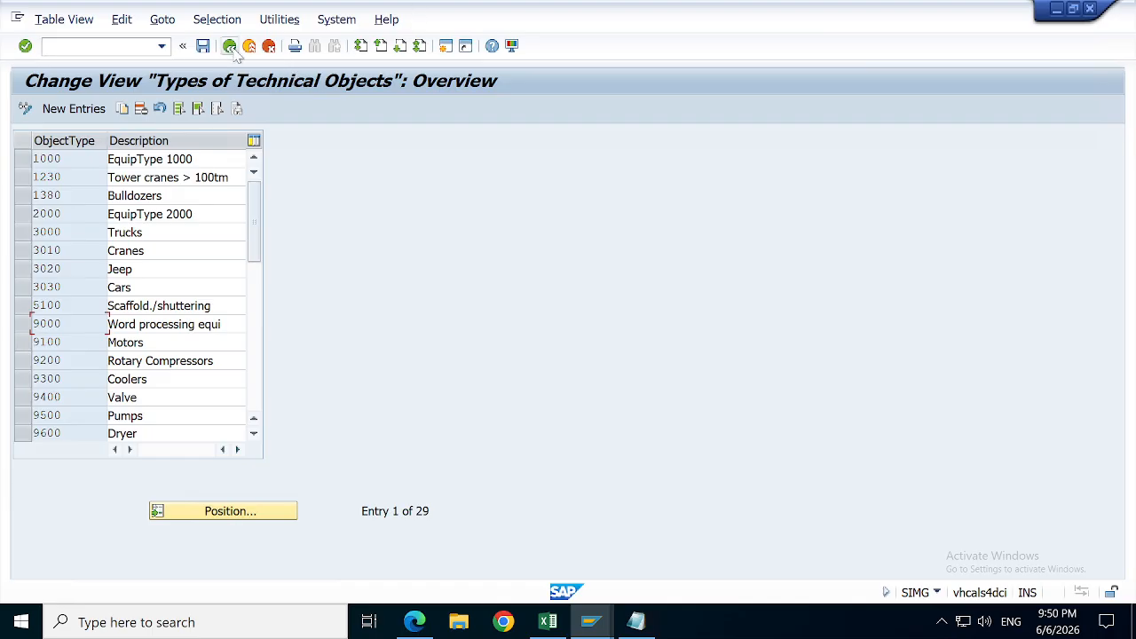
pyautogui.click(230, 46)
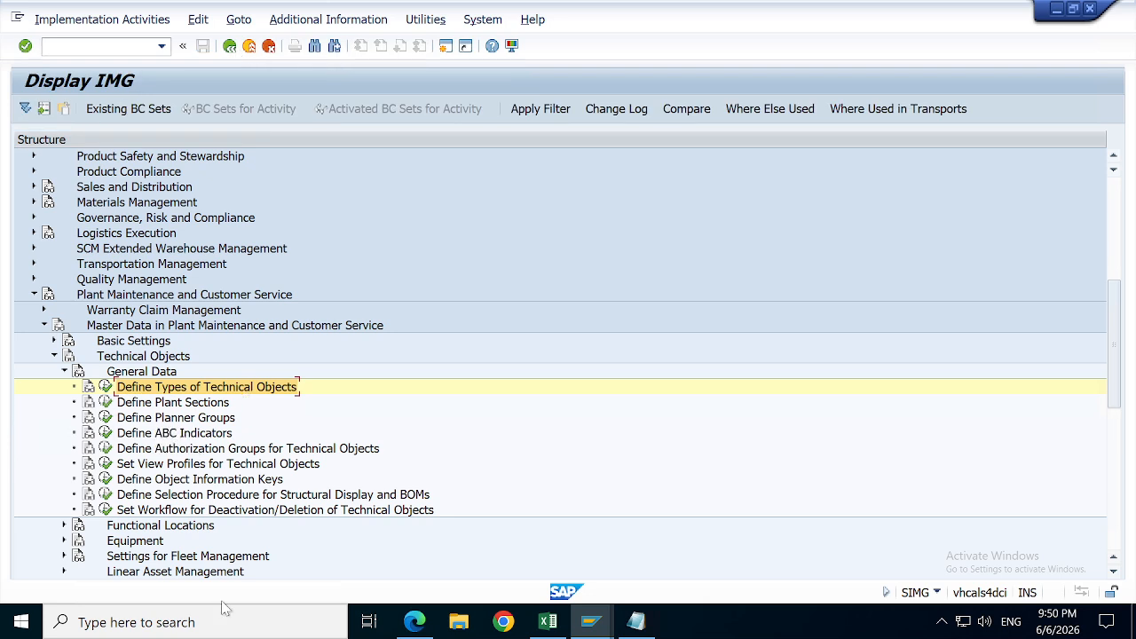
pyautogui.click(548, 621)
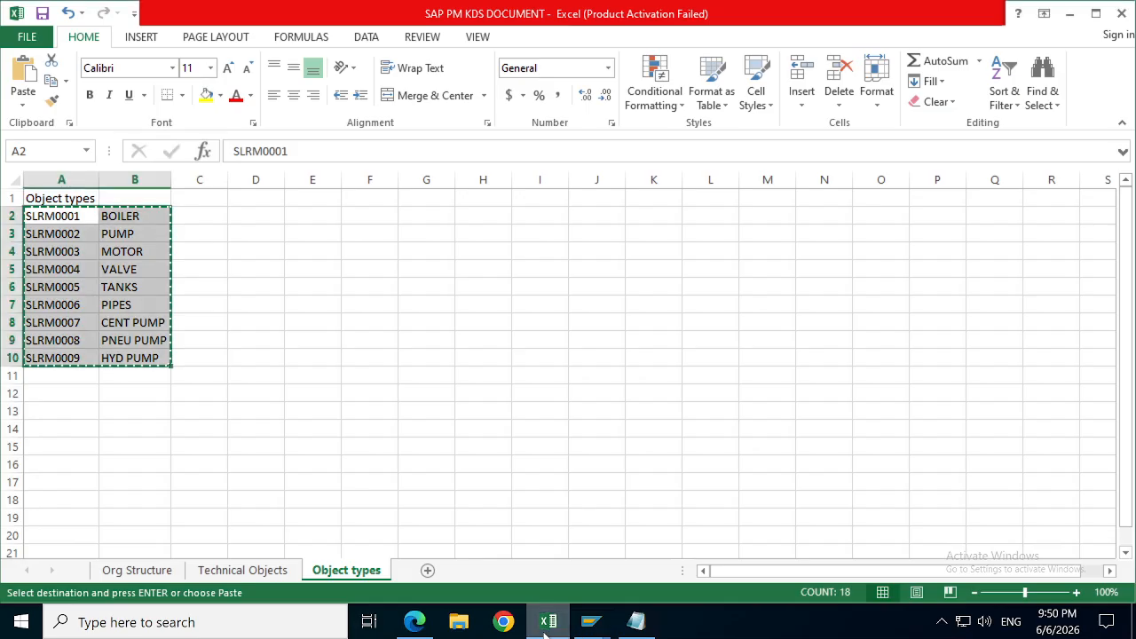
pyautogui.click(395, 429)
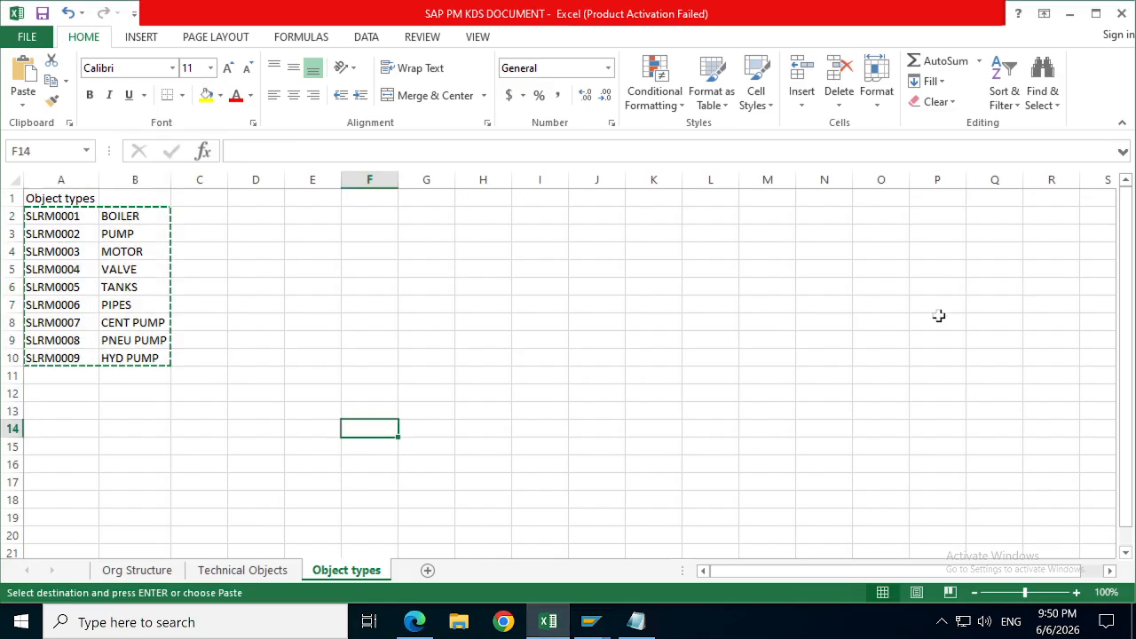
pyautogui.click(1072, 13)
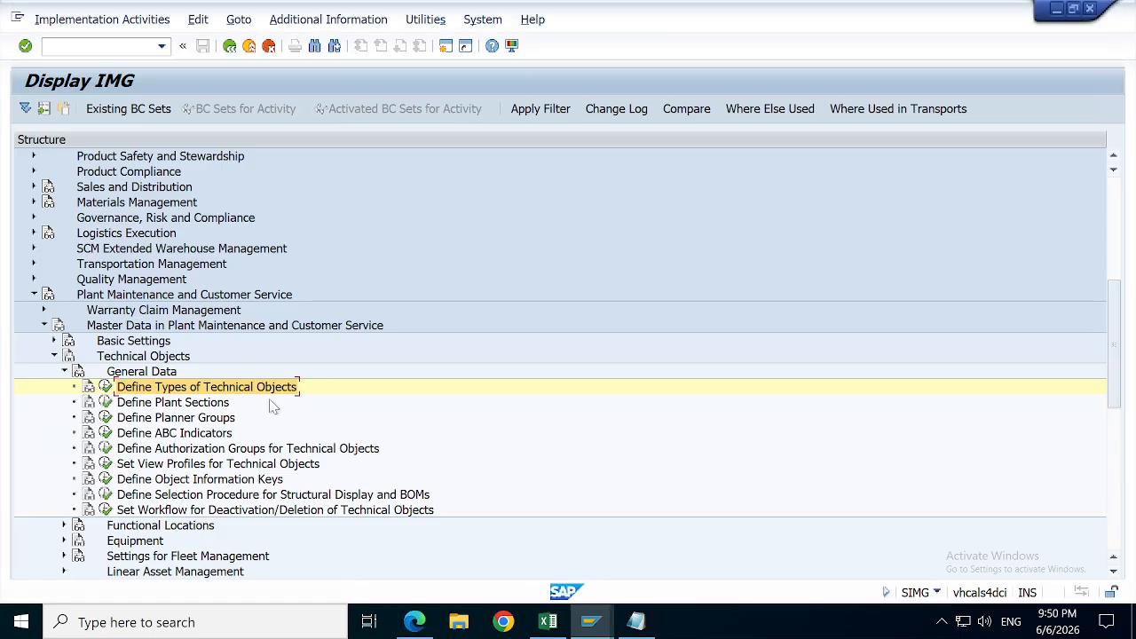
# Step: Collapse General Data and open the Maintain Equipment Category activity under Technical Objects > Equipment > Equipment Categories
pyautogui.click(64, 372)
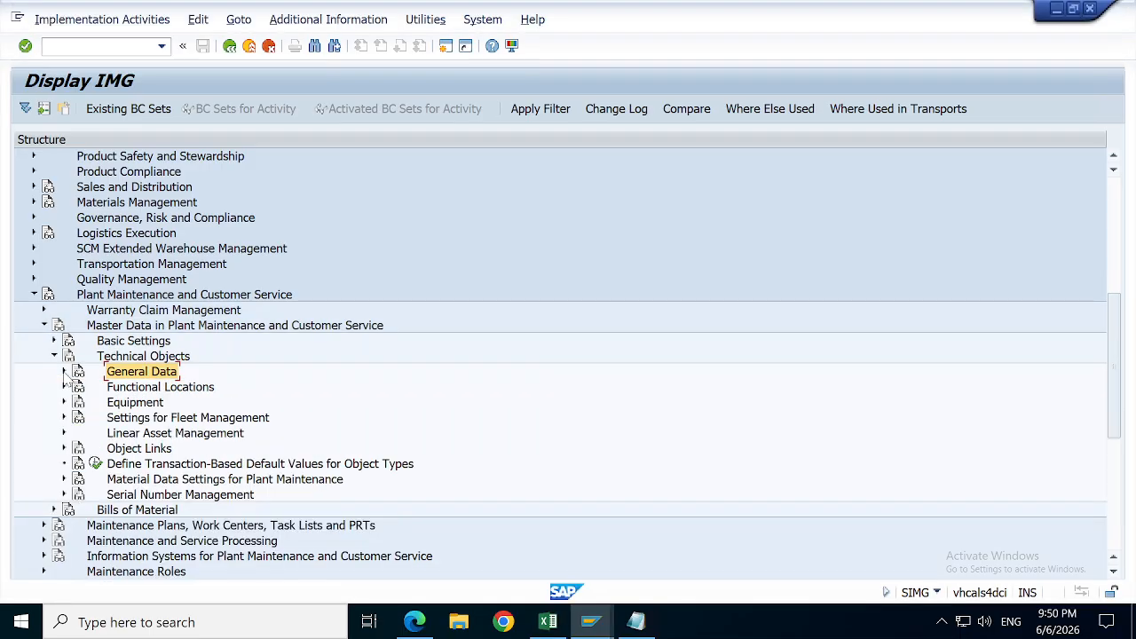
pyautogui.click(64, 402)
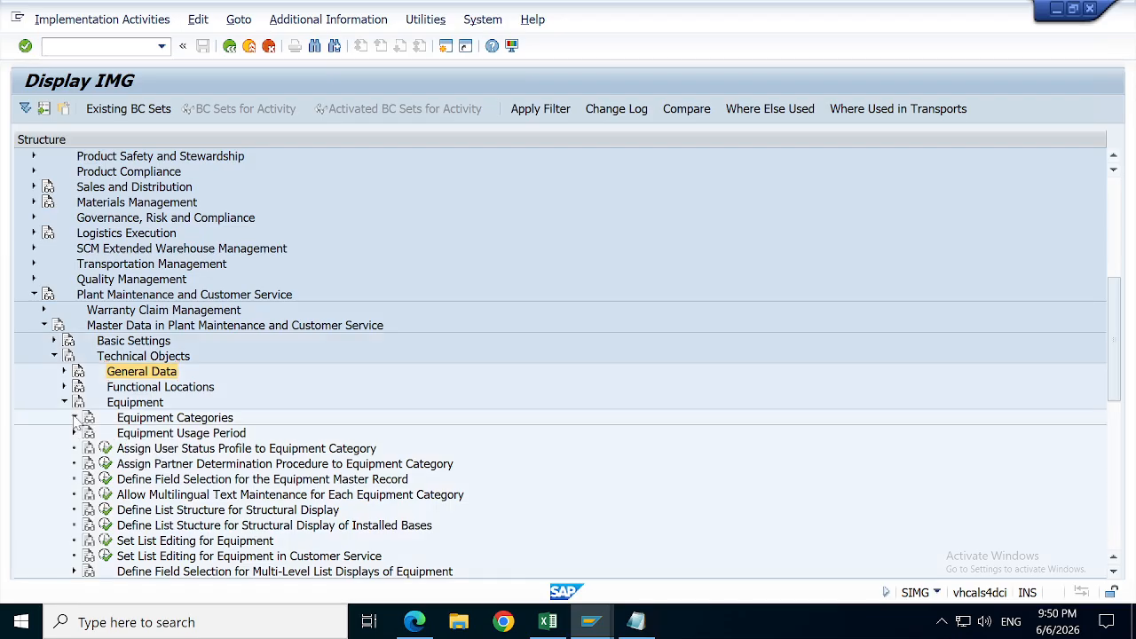
pyautogui.click(74, 417)
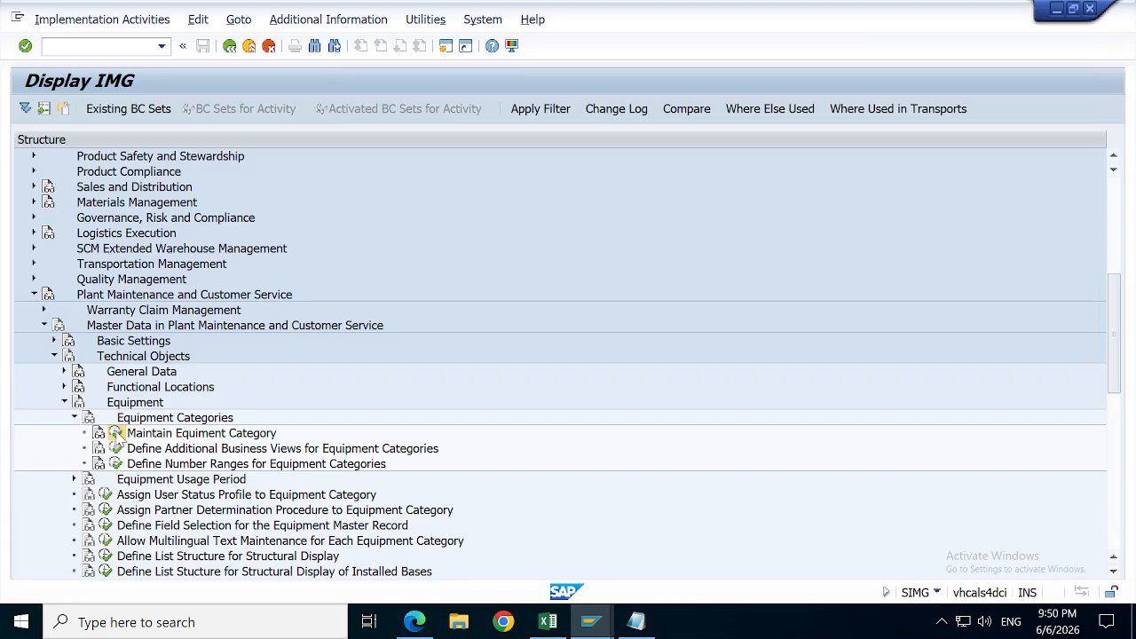
pyautogui.click(116, 434)
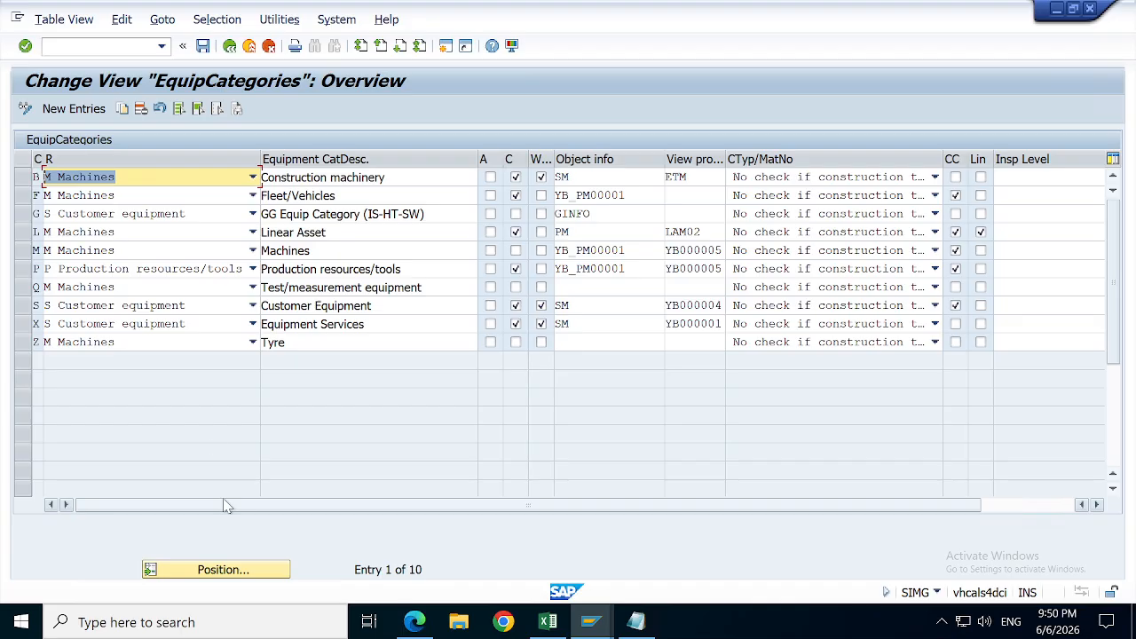
pyautogui.click(23, 251)
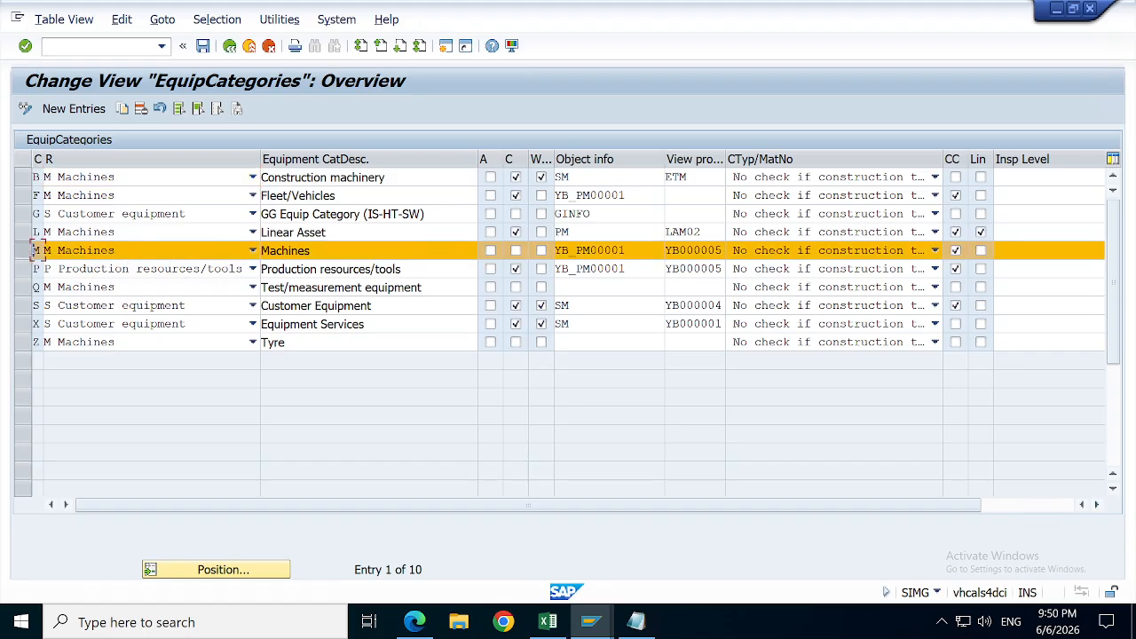
pyautogui.click(313, 251)
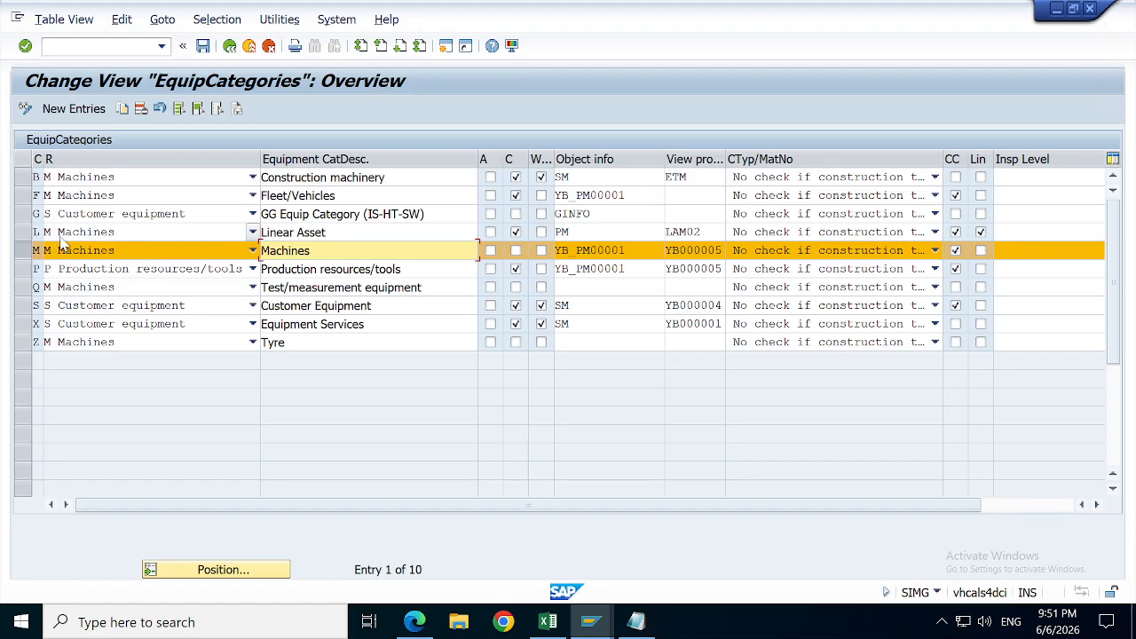
pyautogui.click(24, 253)
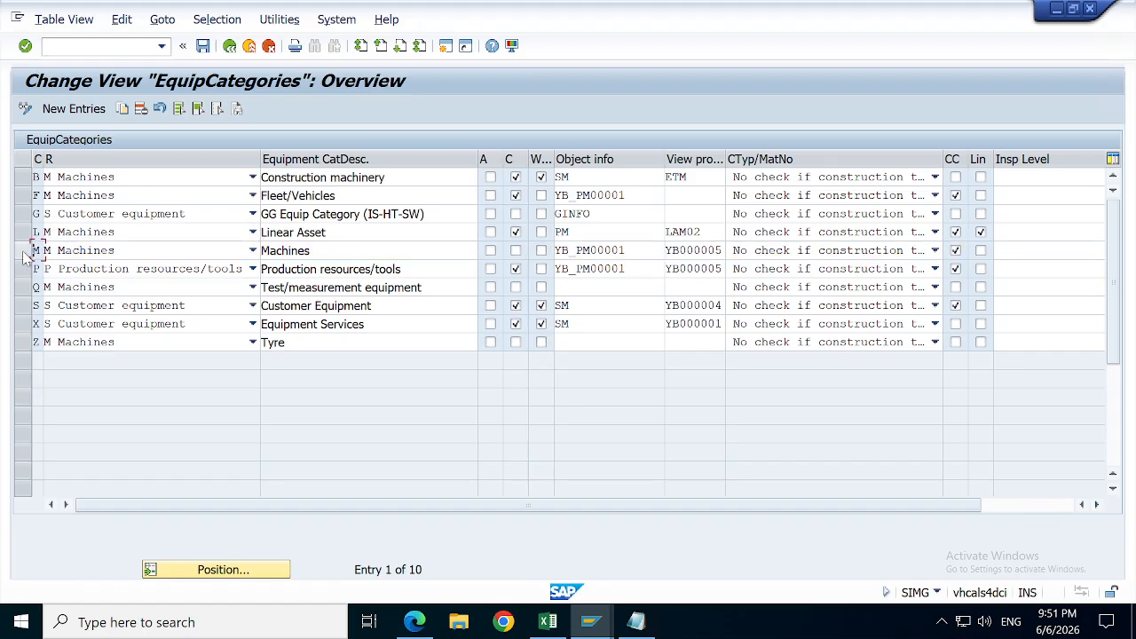
# Step: Add a new equipment category 1 with reference category M Machines, description SLRM EQUIPMENT and the C option enabled
pyautogui.click(66, 108)
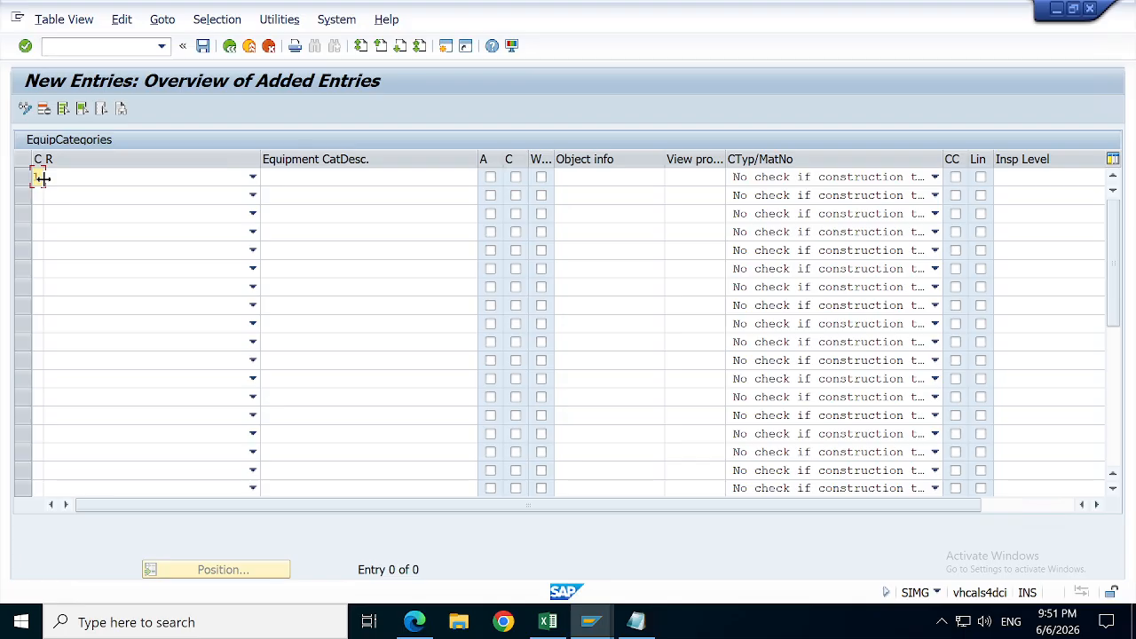
pyautogui.click(253, 177)
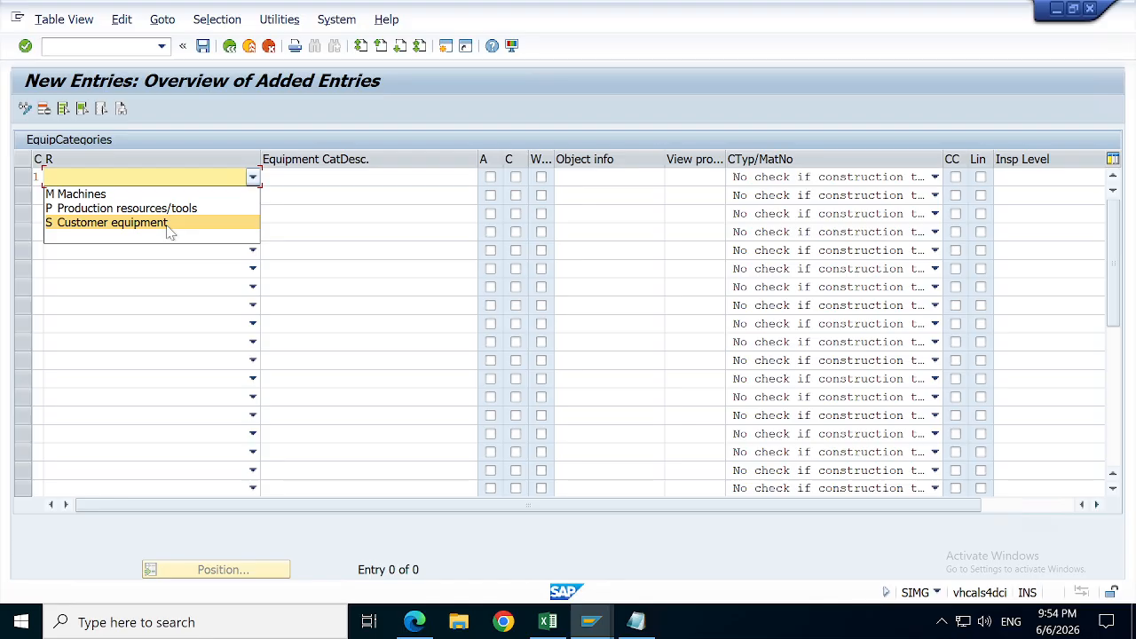
pyautogui.click(75, 197)
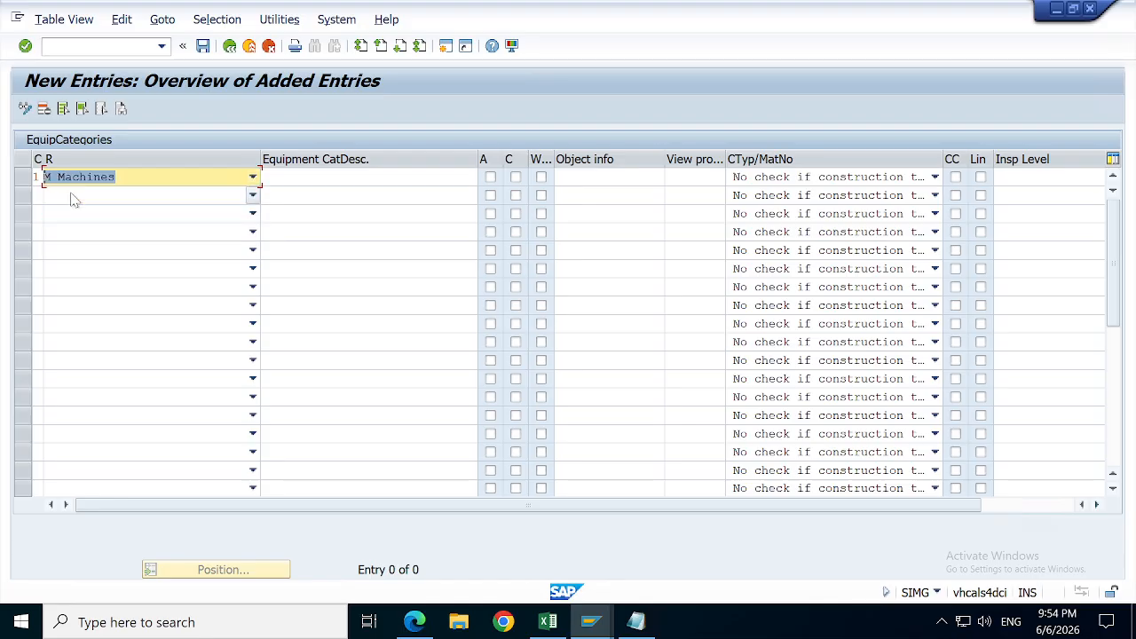
pyautogui.press('Tab')
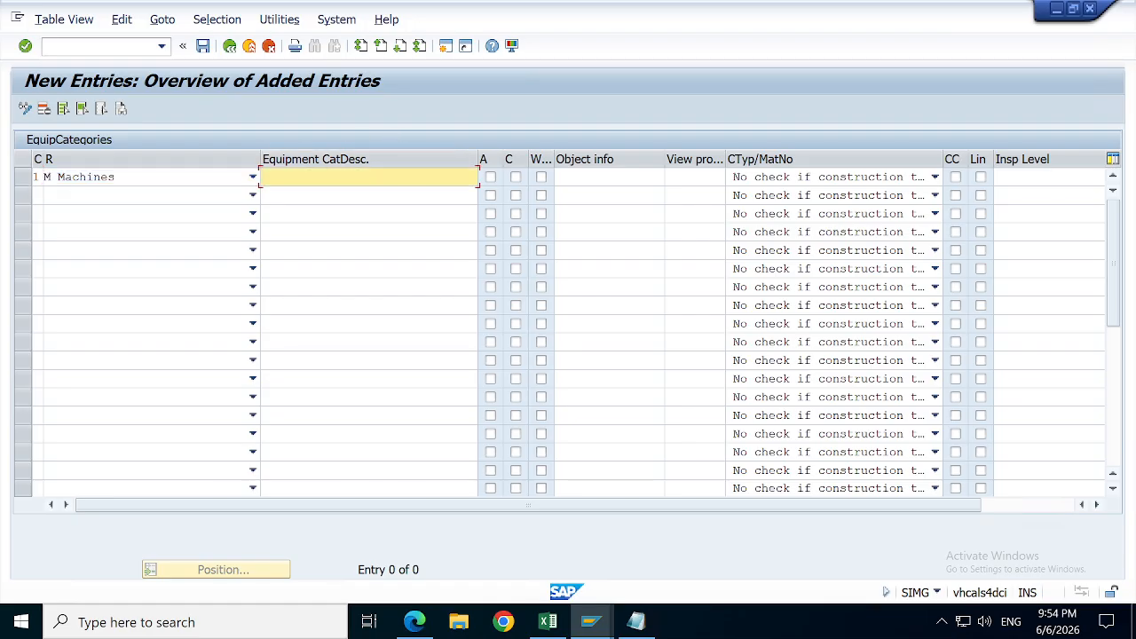
pyautogui.write('SLRM EQUIPMENT')
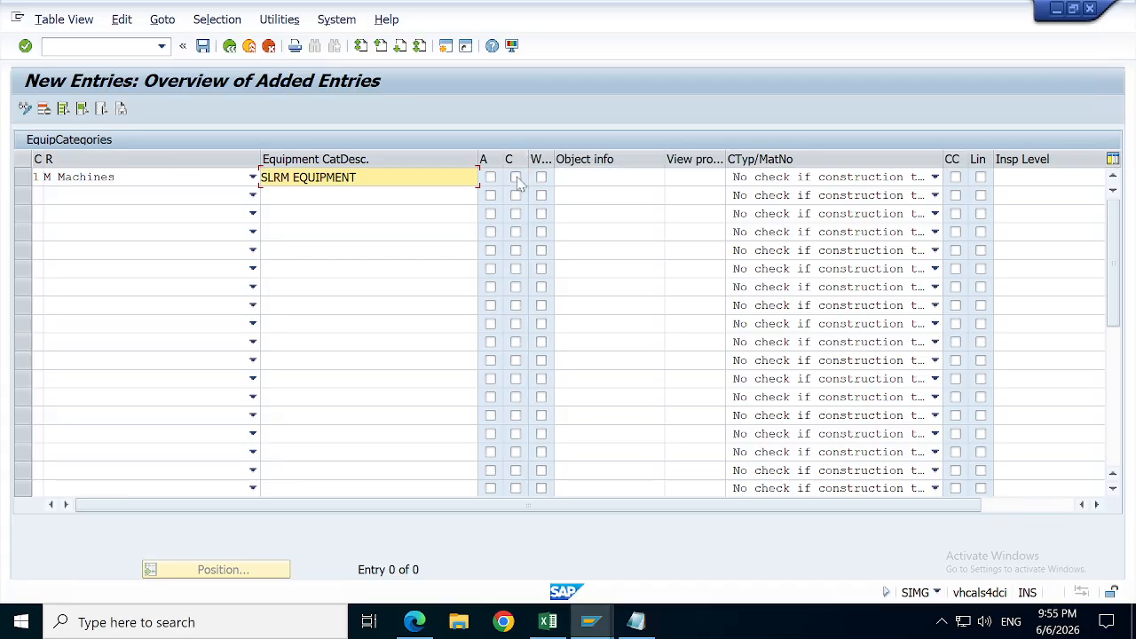
pyautogui.click(516, 178)
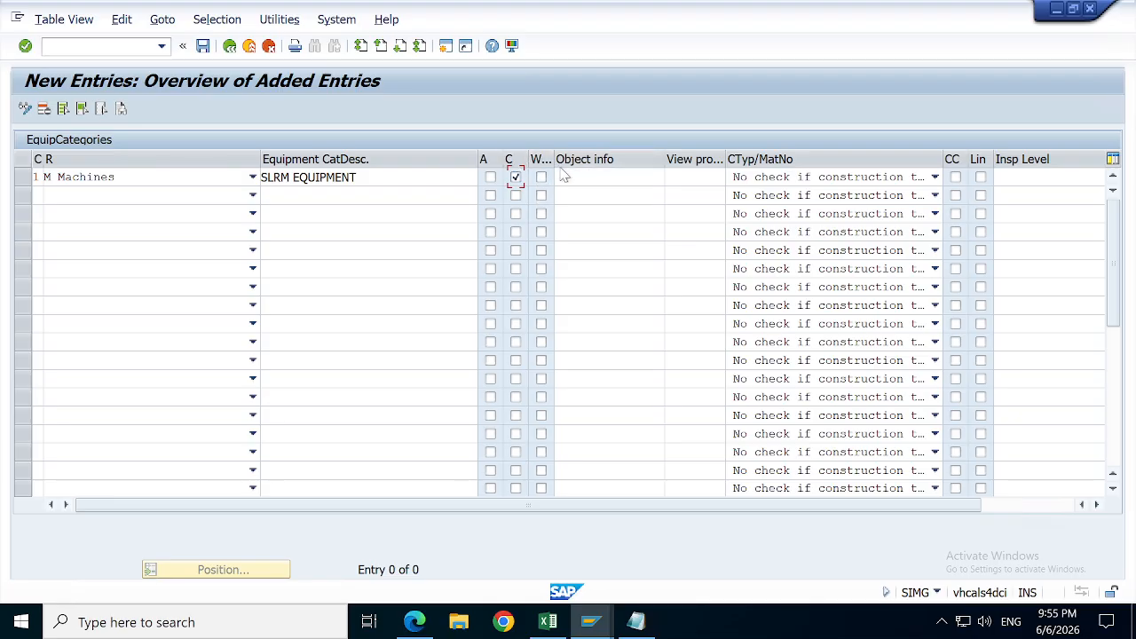
# Step: Assign object info SLRM and view profile SLRM_EQ to the SLRM EQUIPMENT category
pyautogui.click(596, 178)
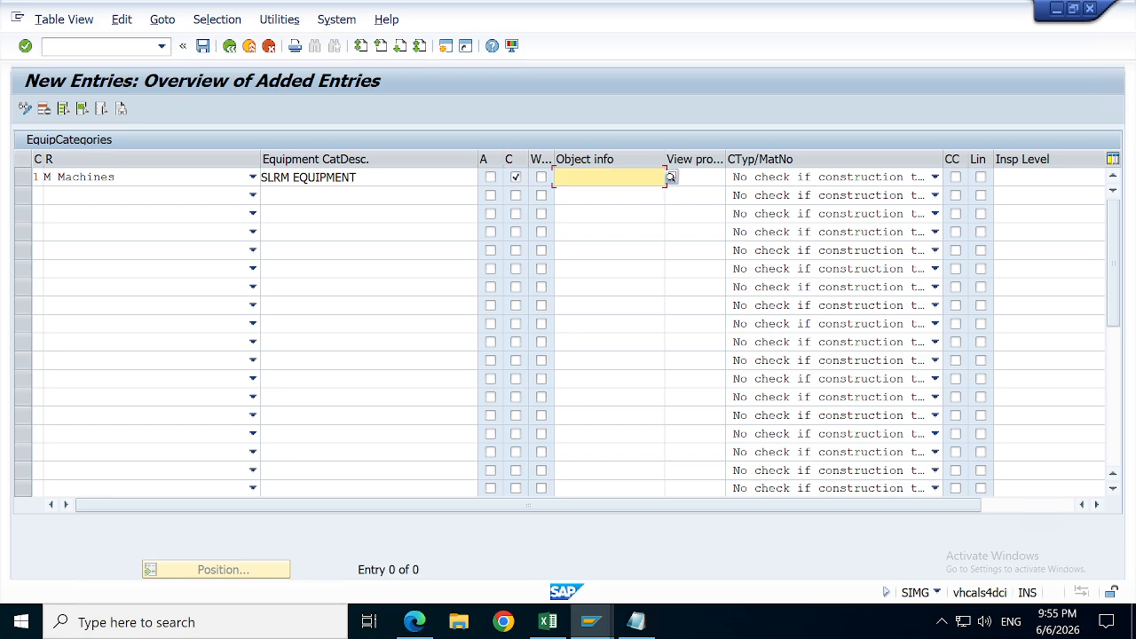
pyautogui.click(670, 177)
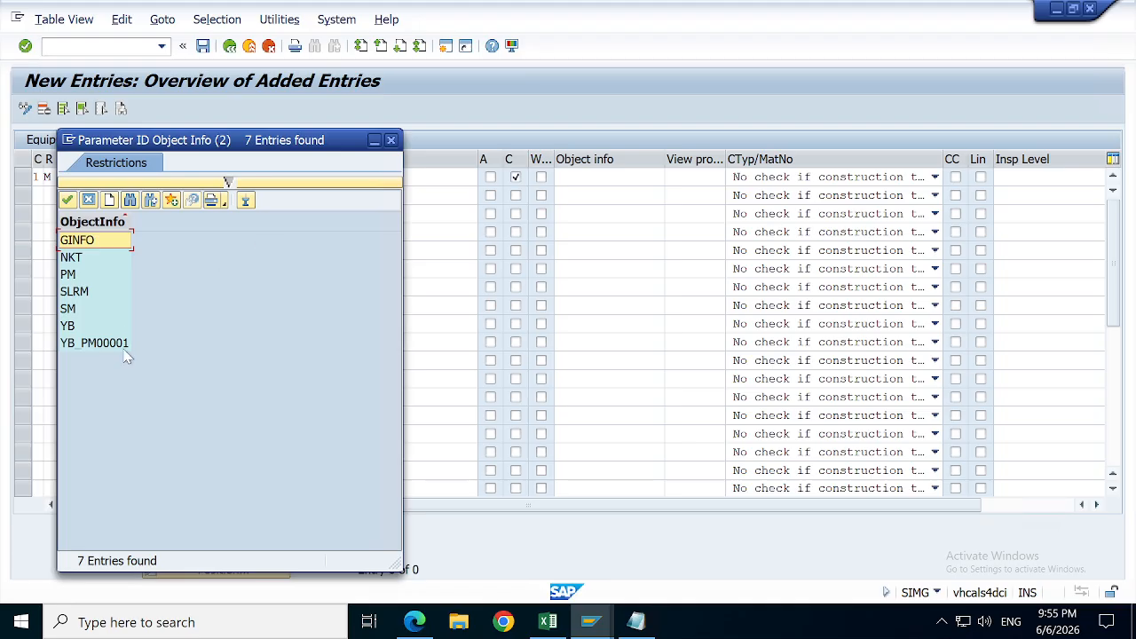
pyautogui.click(76, 296)
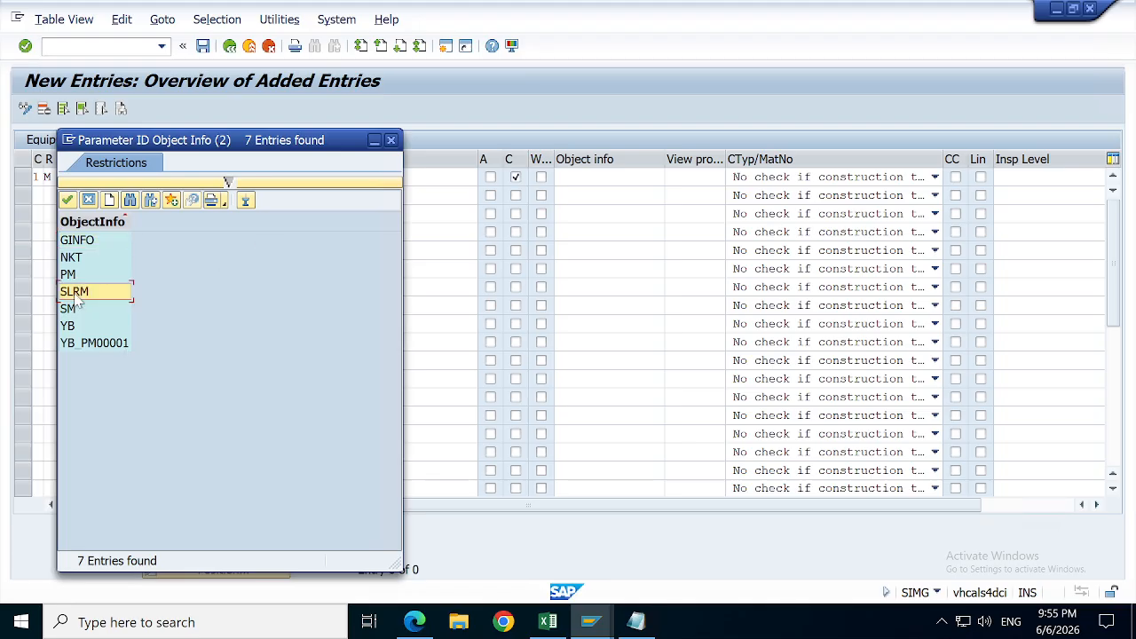
pyautogui.doubleClick(76, 297)
pyautogui.click(690, 177)
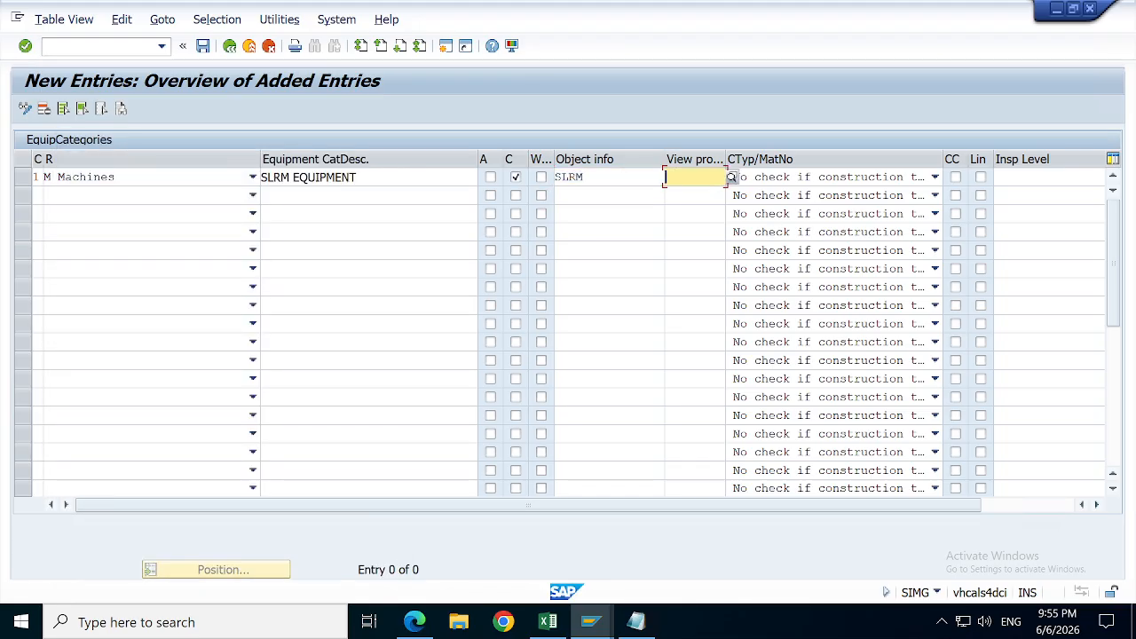
pyautogui.click(734, 179)
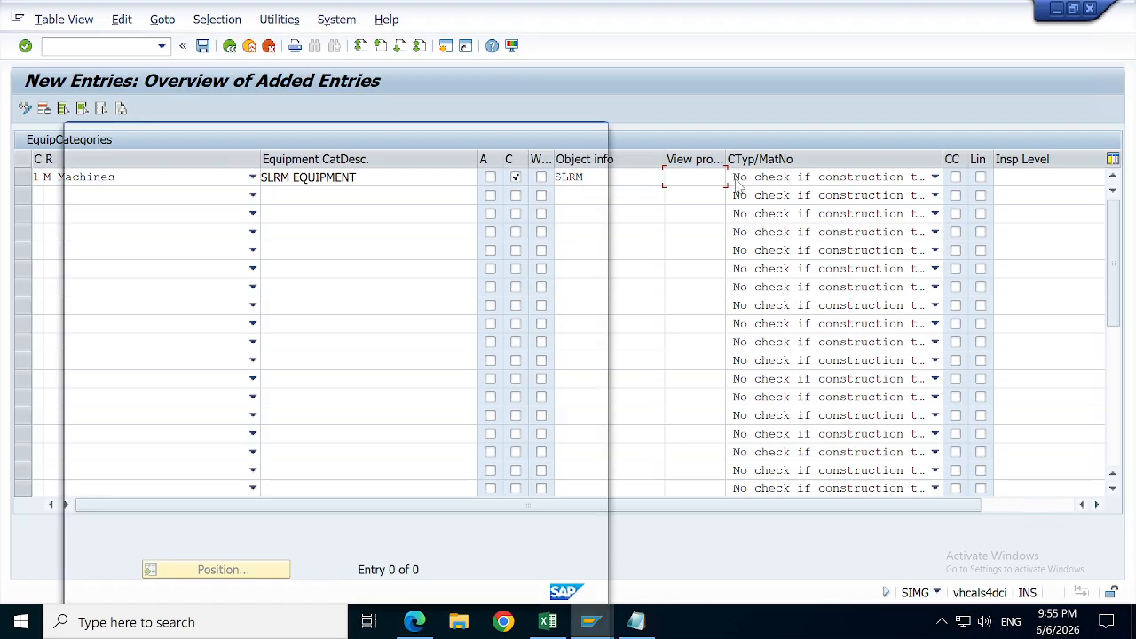
pyautogui.click(124, 270)
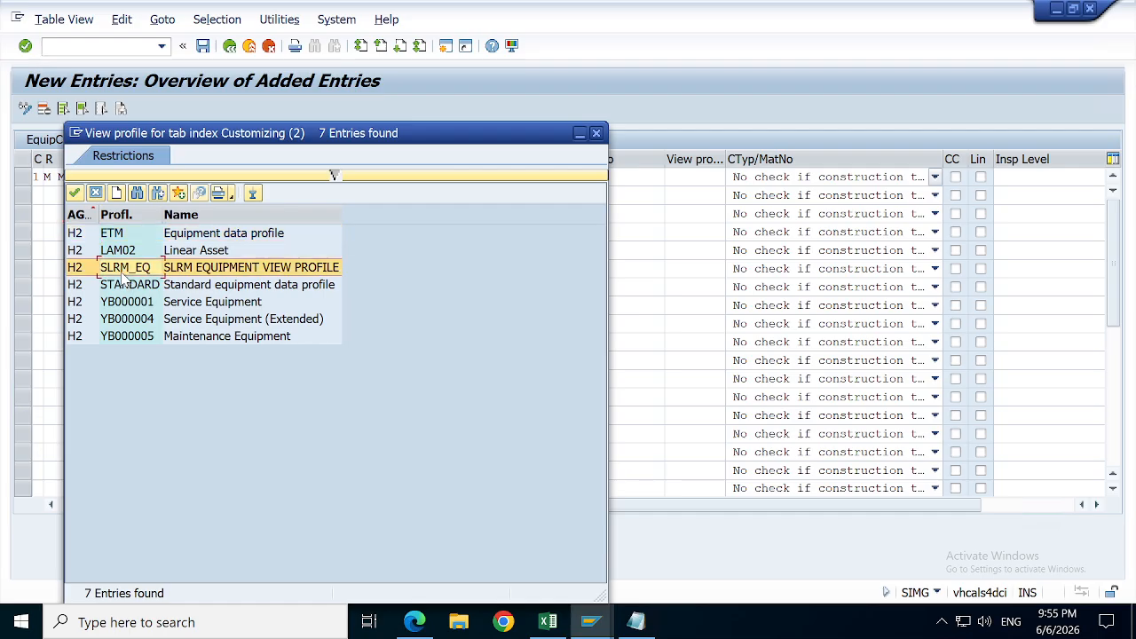
pyautogui.doubleClick(126, 273)
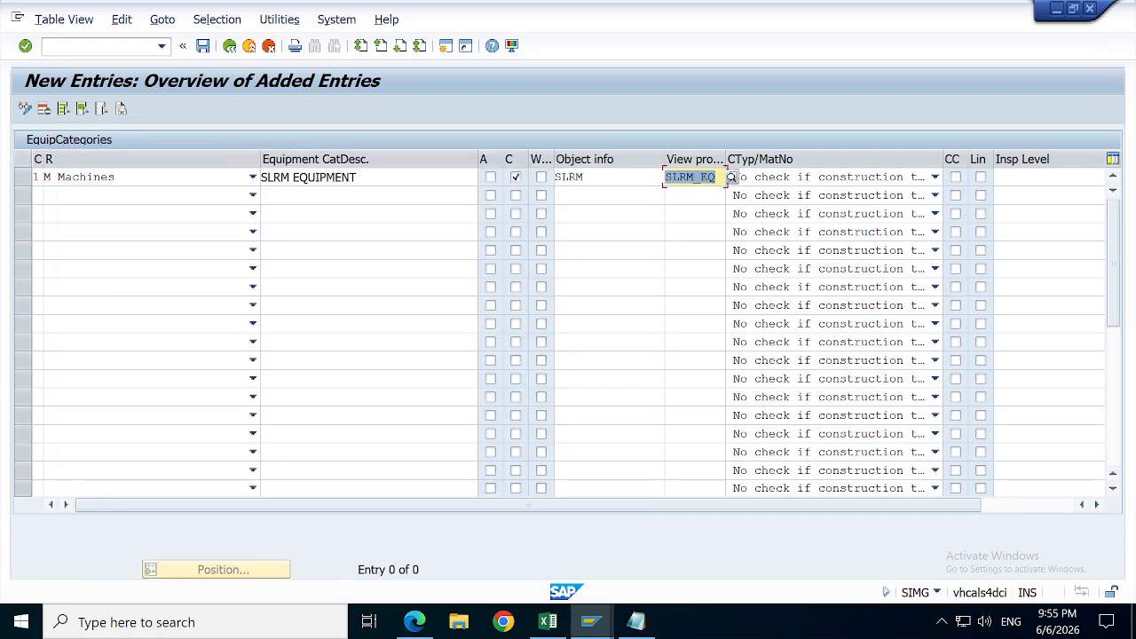
# Step: Save the SLRM EQUIPMENT category to the SLRM COKE OVEN IMPLEMENTATION PROJECT customizing request and return to the equipment categories overview
pyautogui.press('Return')
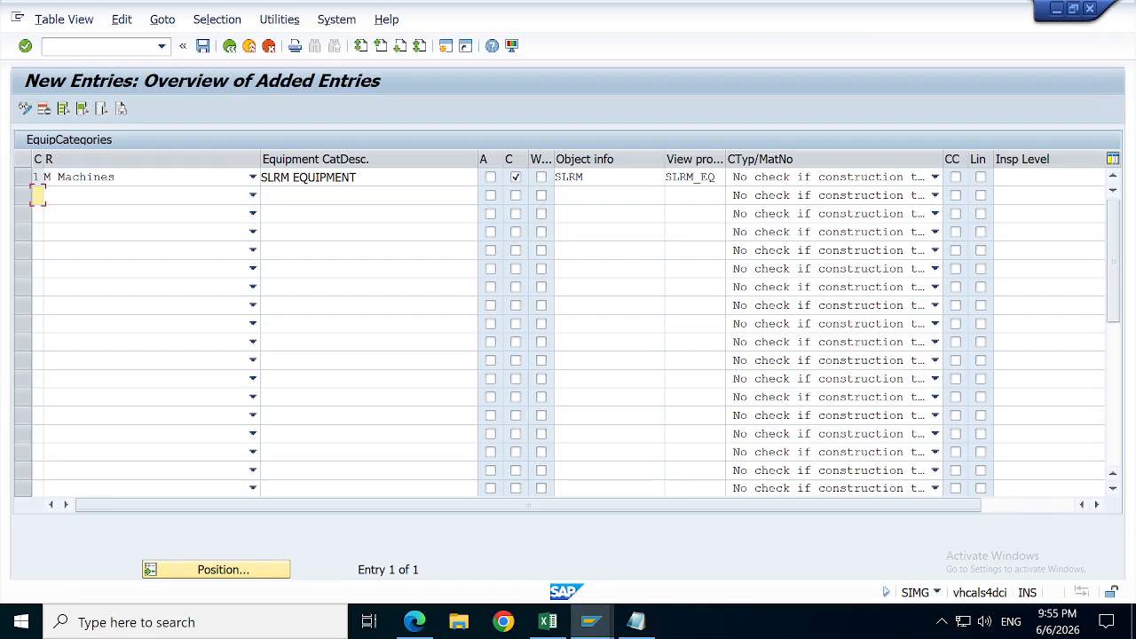
pyautogui.click(202, 46)
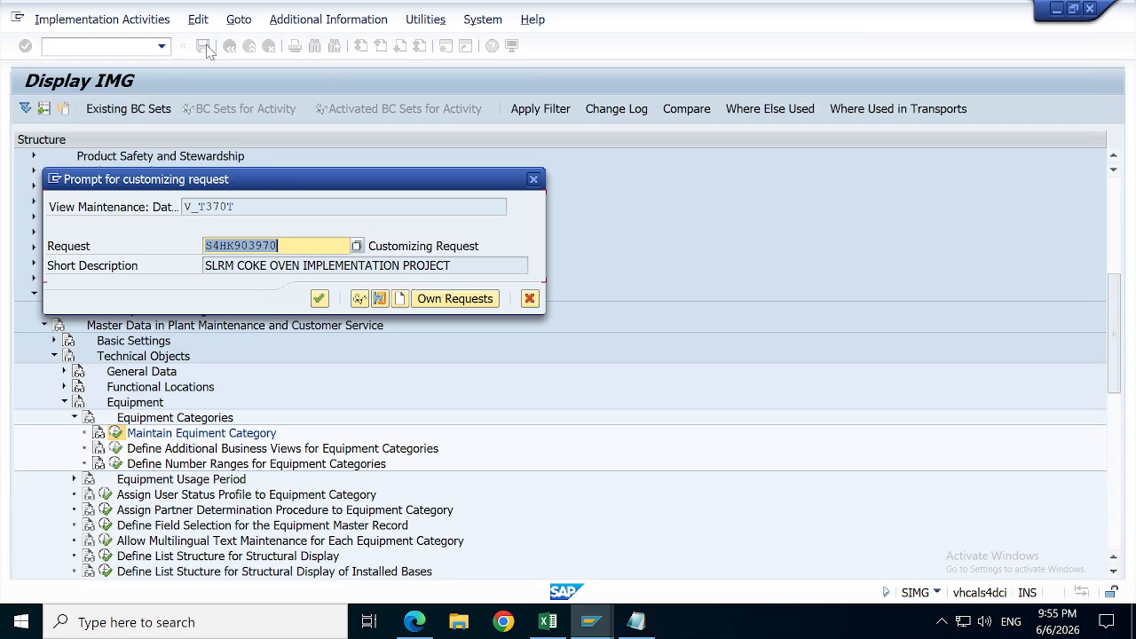
pyautogui.click(319, 299)
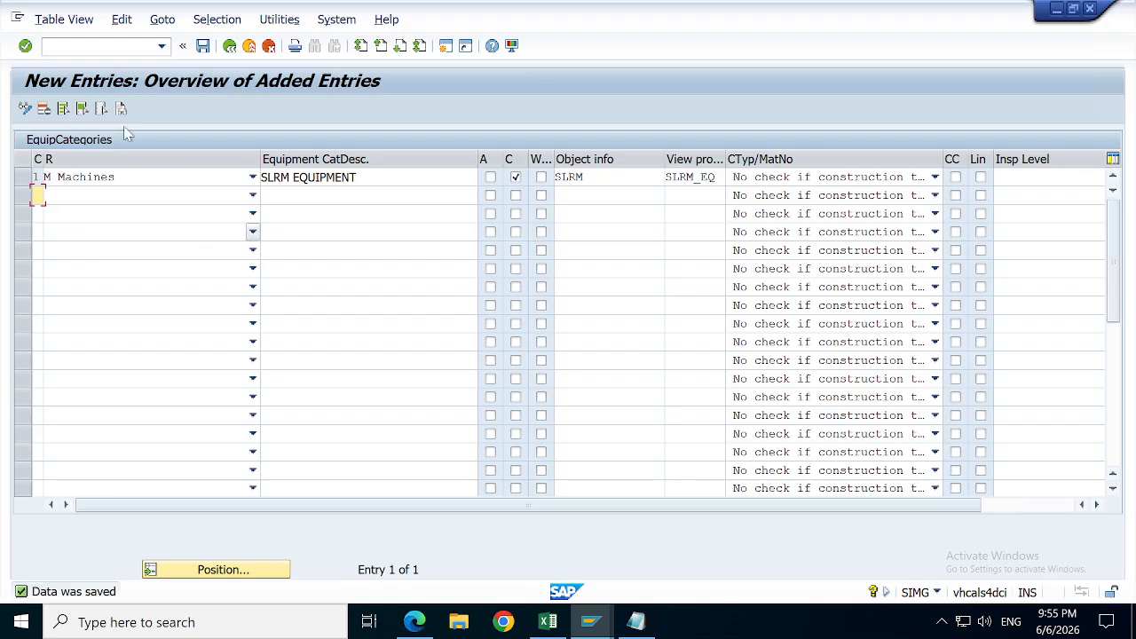
pyautogui.click(228, 46)
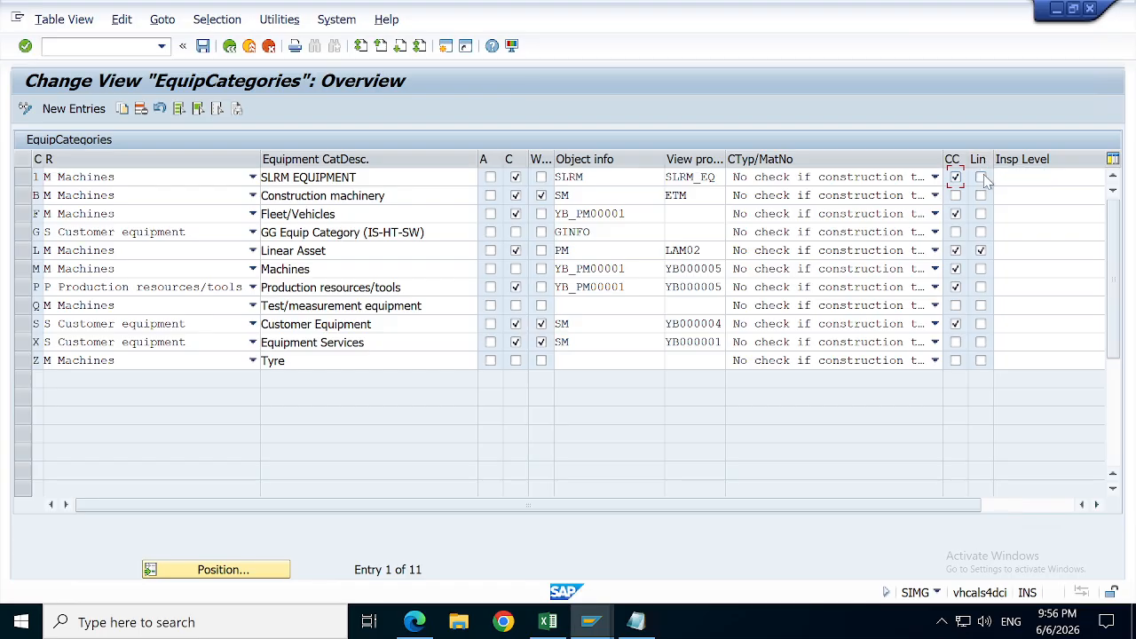
# Step: Save the SLRM EQUIPMENT category with the CC option enabled and return to the IMG structure
pyautogui.click(1097, 504)
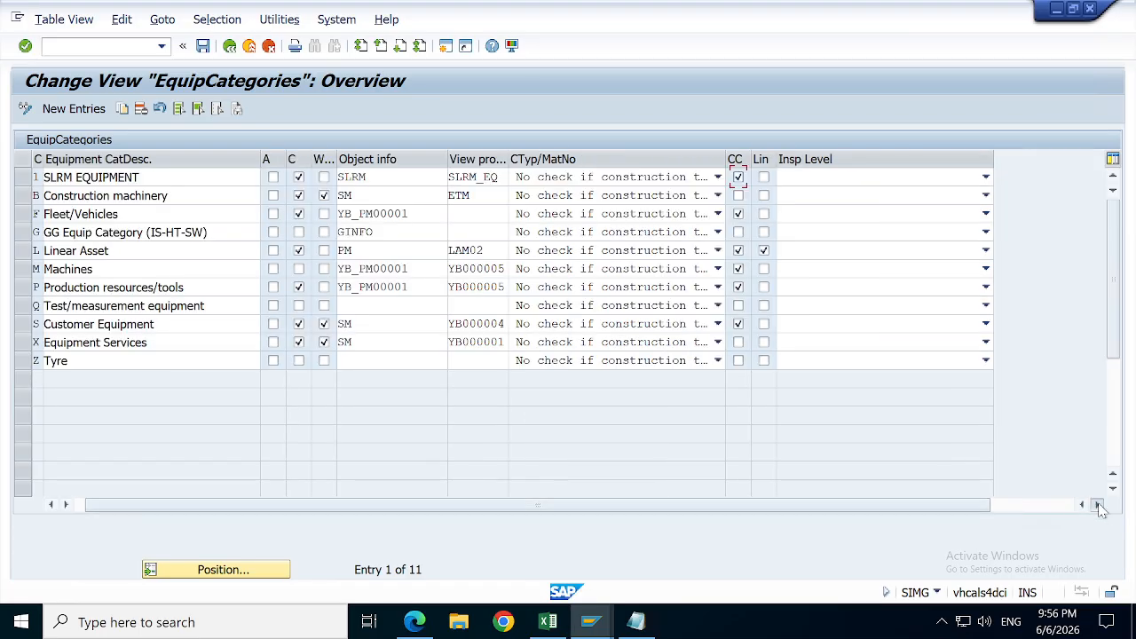
pyautogui.click(1096, 504)
pyautogui.click(1097, 504)
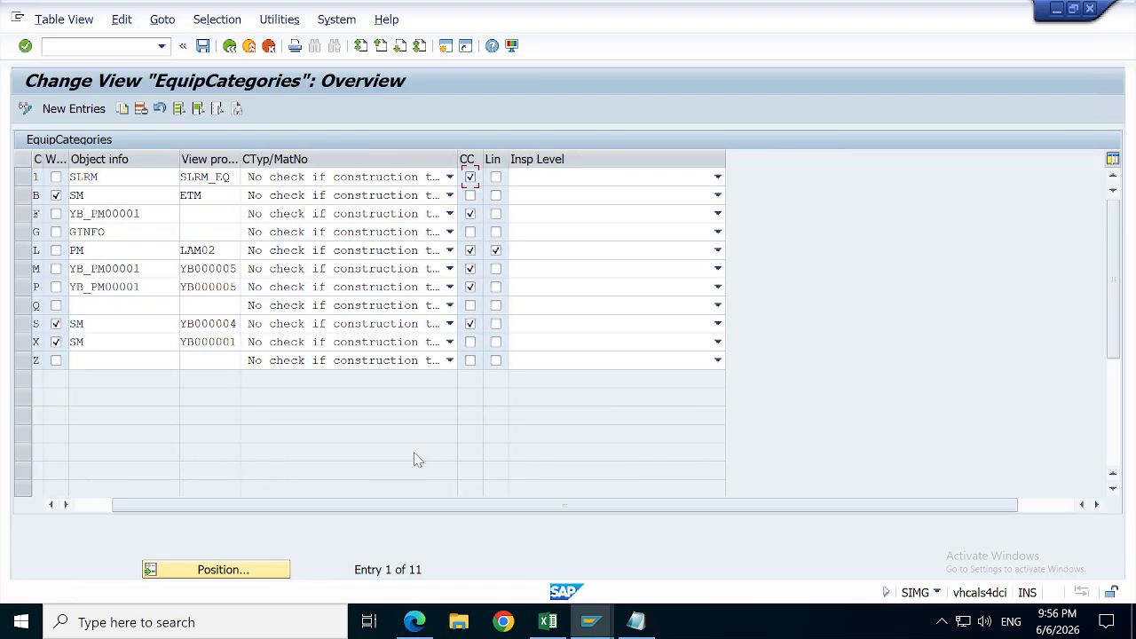
pyautogui.click(81, 509)
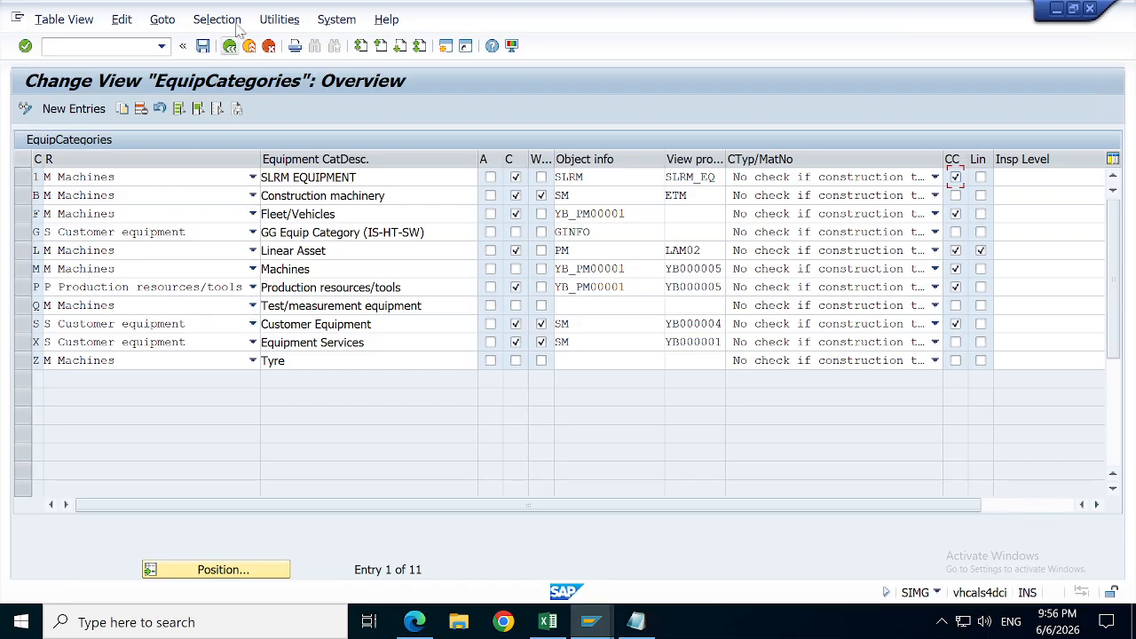
pyautogui.click(203, 46)
pyautogui.click(230, 46)
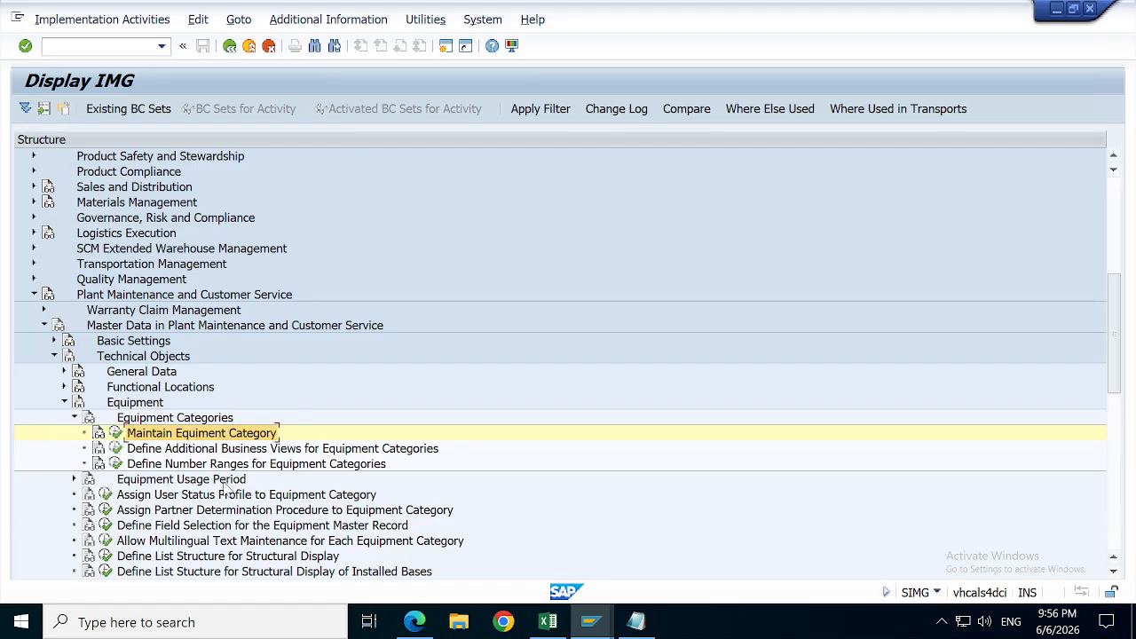
# Step: Examine the Production Res/Tools choices in Define Additional Business Views for Equipment Categories and return to the IMG structure
pyautogui.click(186, 455)
pyautogui.press('Down')
pyautogui.press('Down')
pyautogui.press('Down')
pyautogui.press('Down')
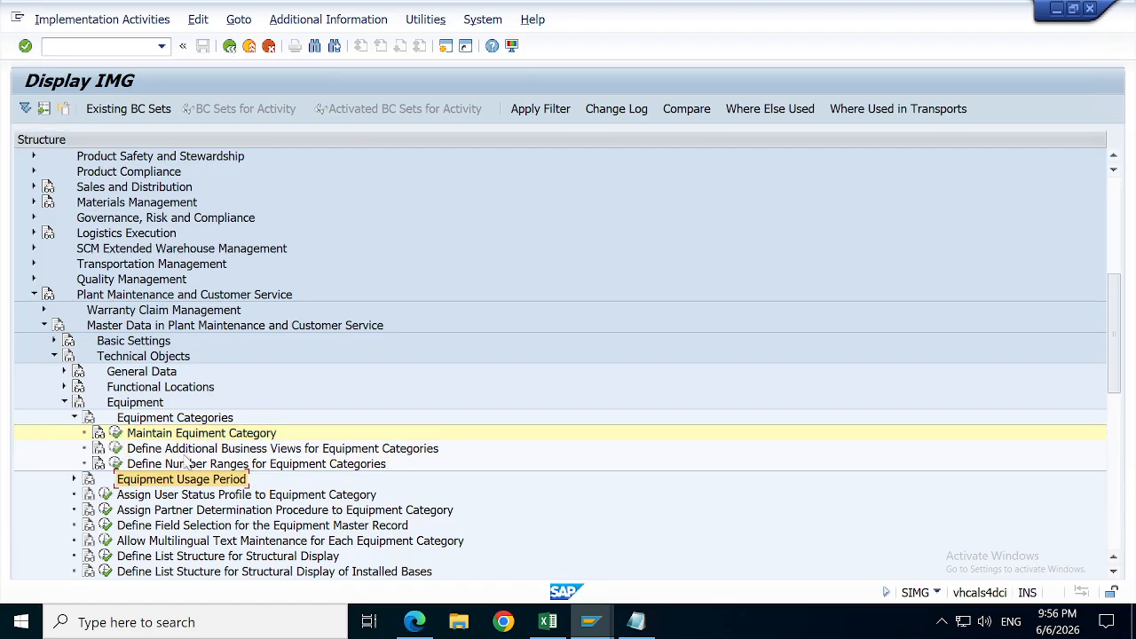
pyautogui.click(162, 452)
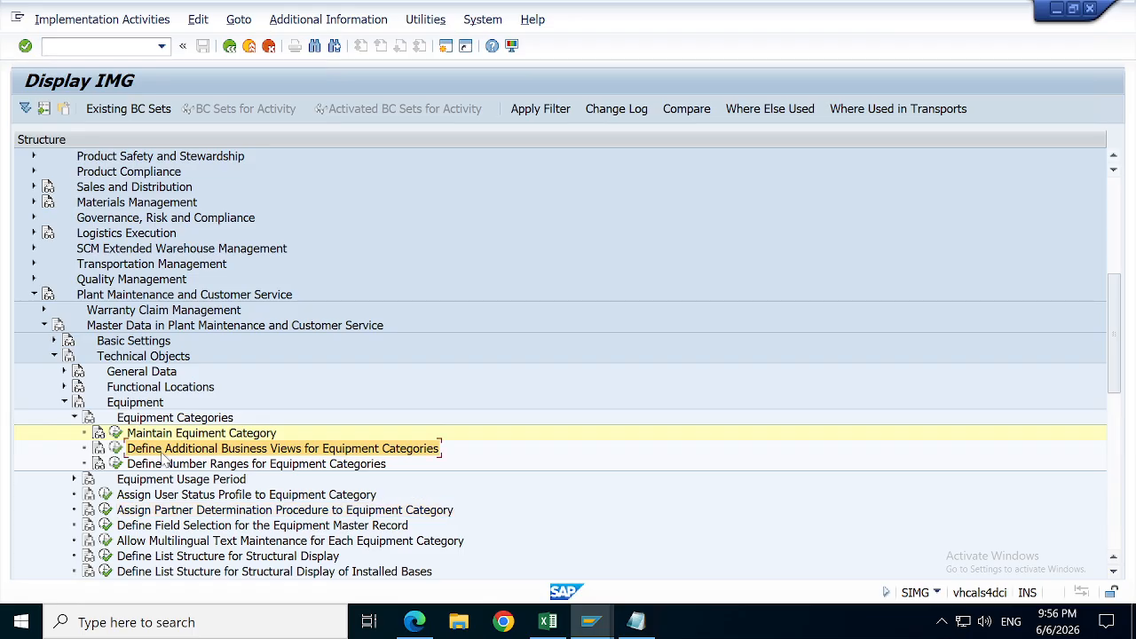
pyautogui.click(116, 448)
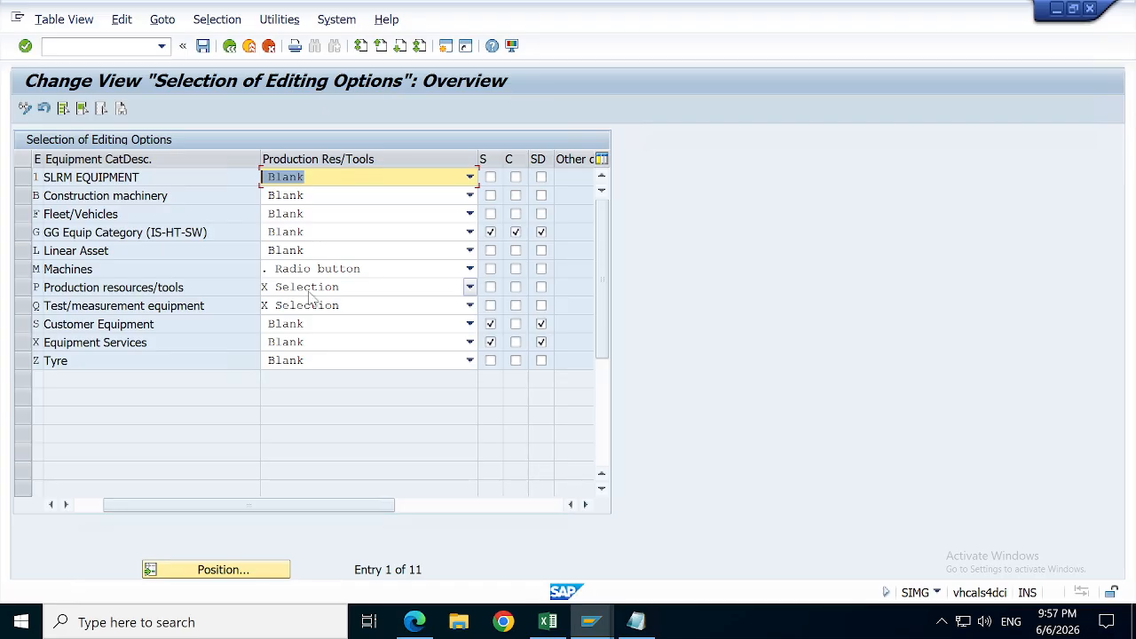
pyautogui.click(335, 293)
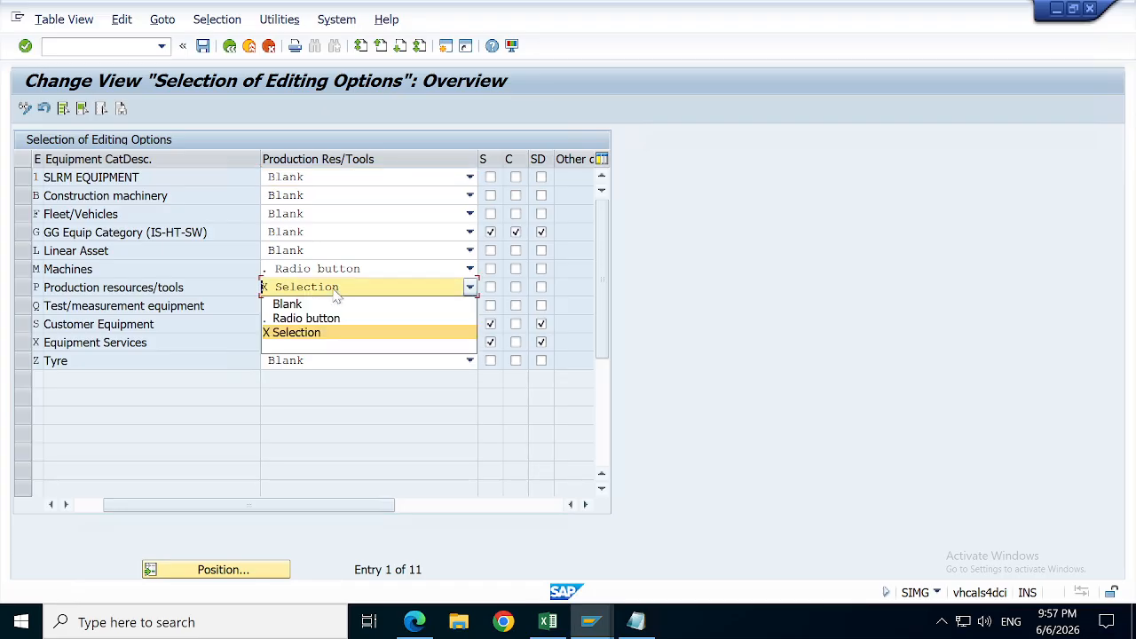
pyautogui.click(316, 336)
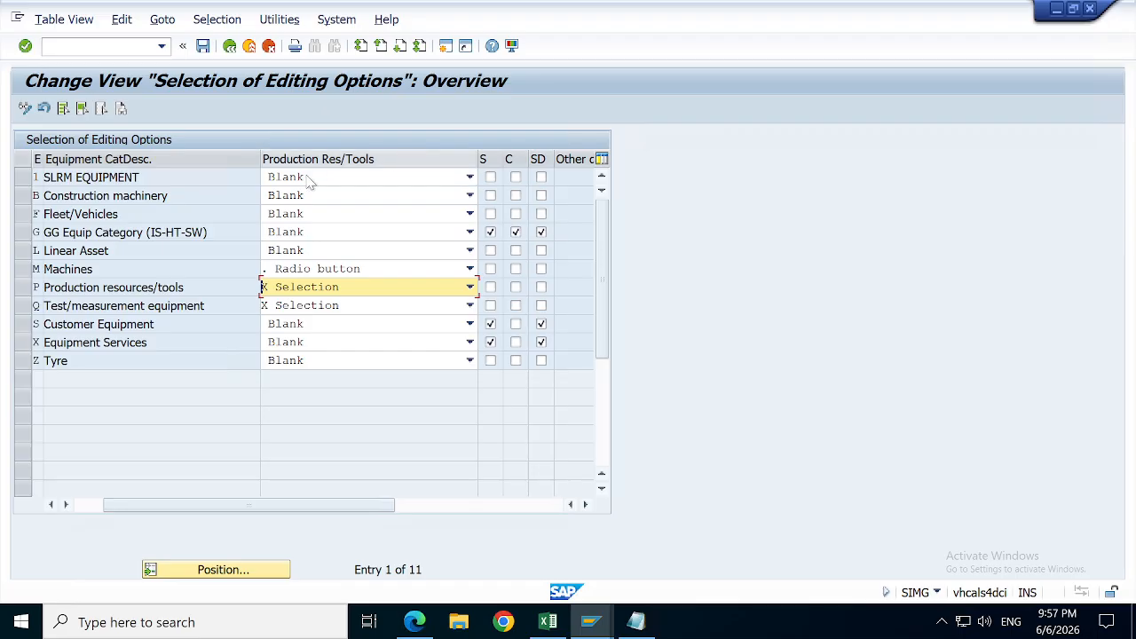
pyautogui.click(229, 45)
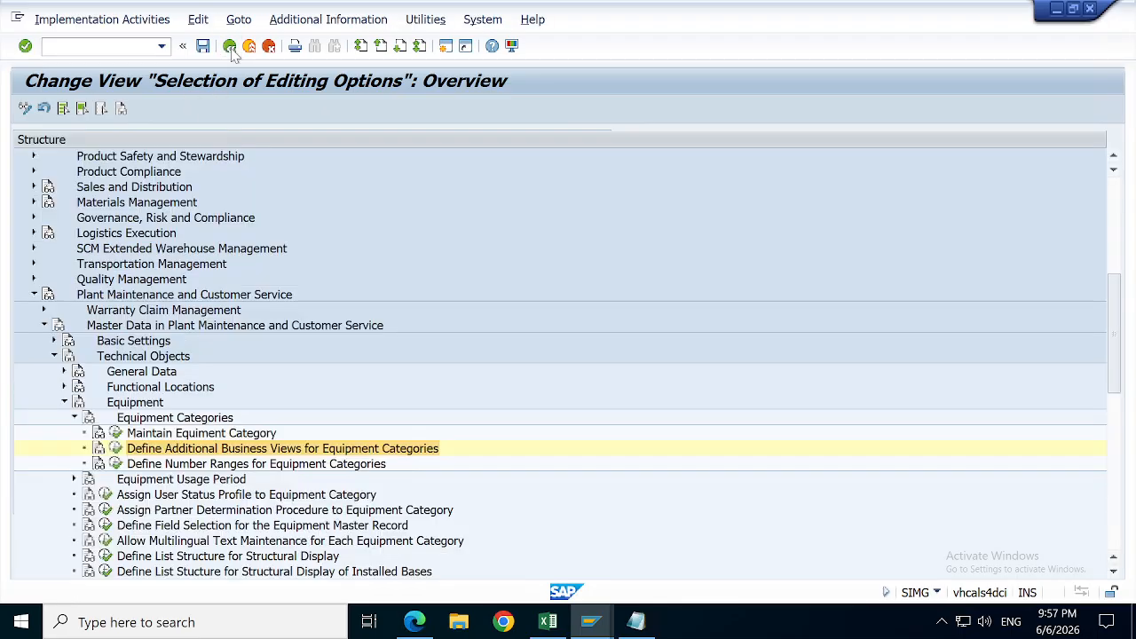
# Step: Open the group overview in Define Number Ranges for Equipment Categories and copy the standard PM range's From number 10000000
pyautogui.click(236, 464)
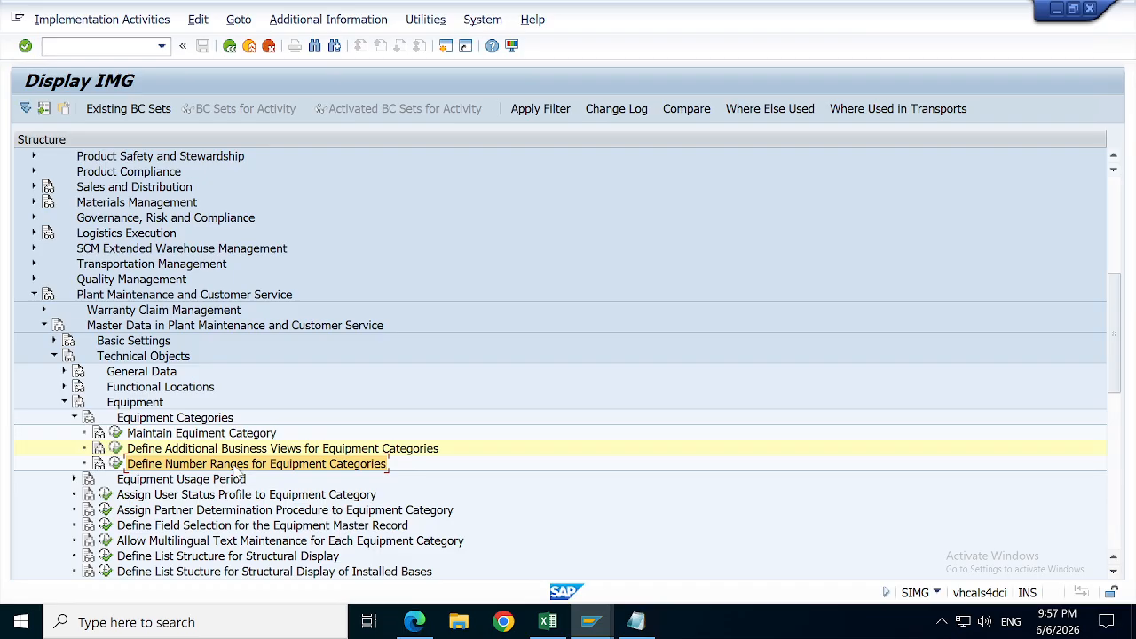
pyautogui.click(115, 464)
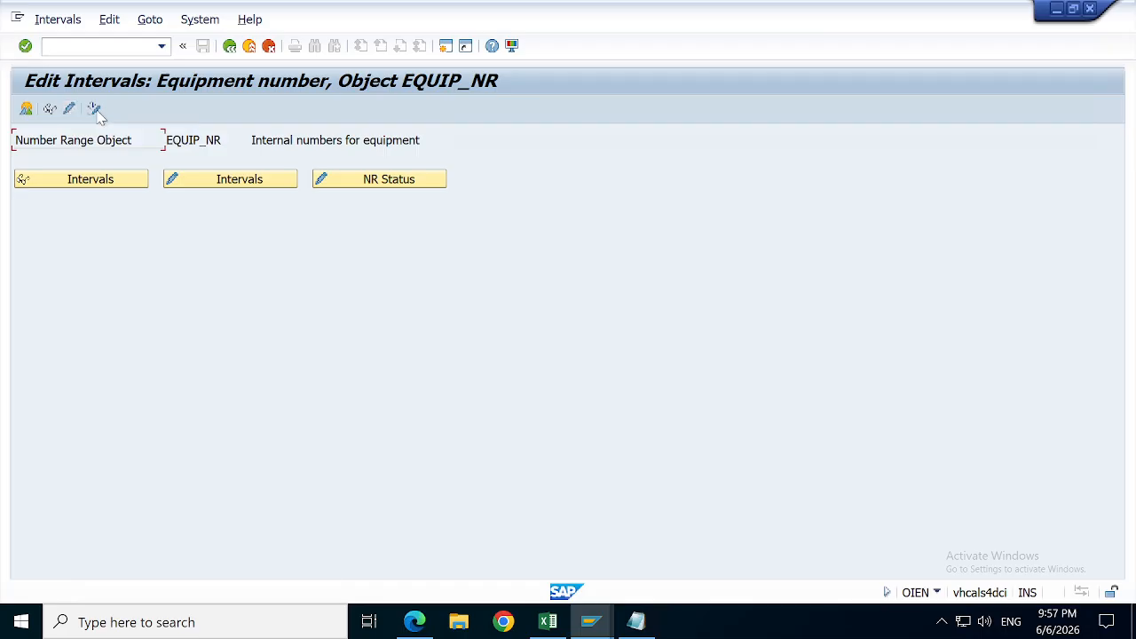
pyautogui.click(25, 110)
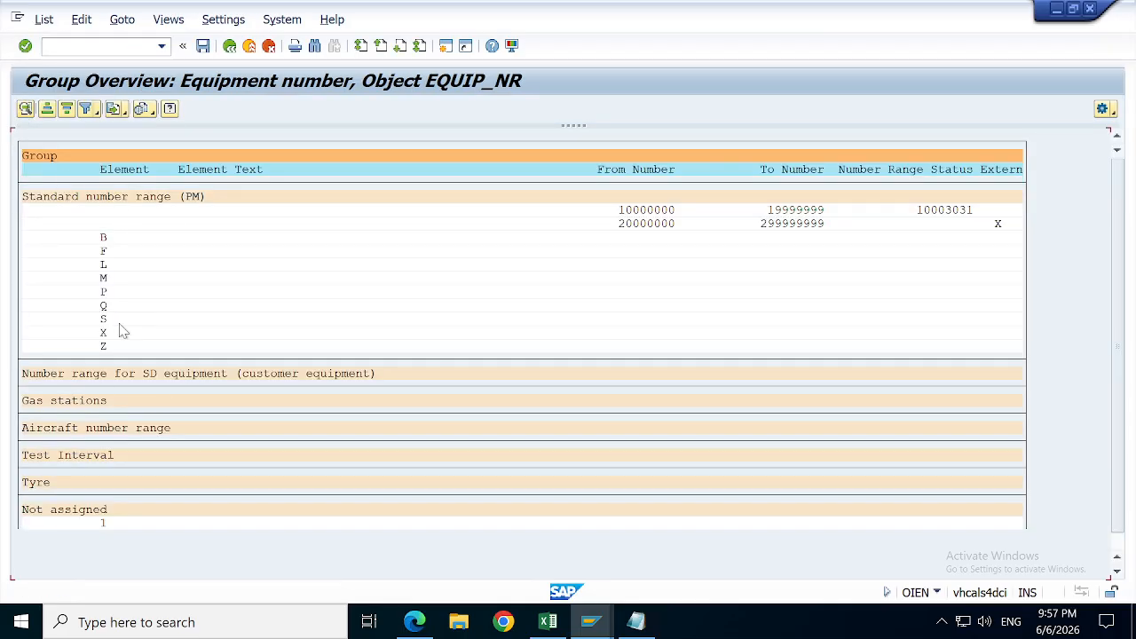
pyautogui.click(103, 523)
pyautogui.click(622, 211)
pyautogui.hotkey('ctrl', 'y')
pyautogui.moveTo(619, 210); pyautogui.dragTo(676, 209)
pyautogui.hotkey('ctrl', 'c')
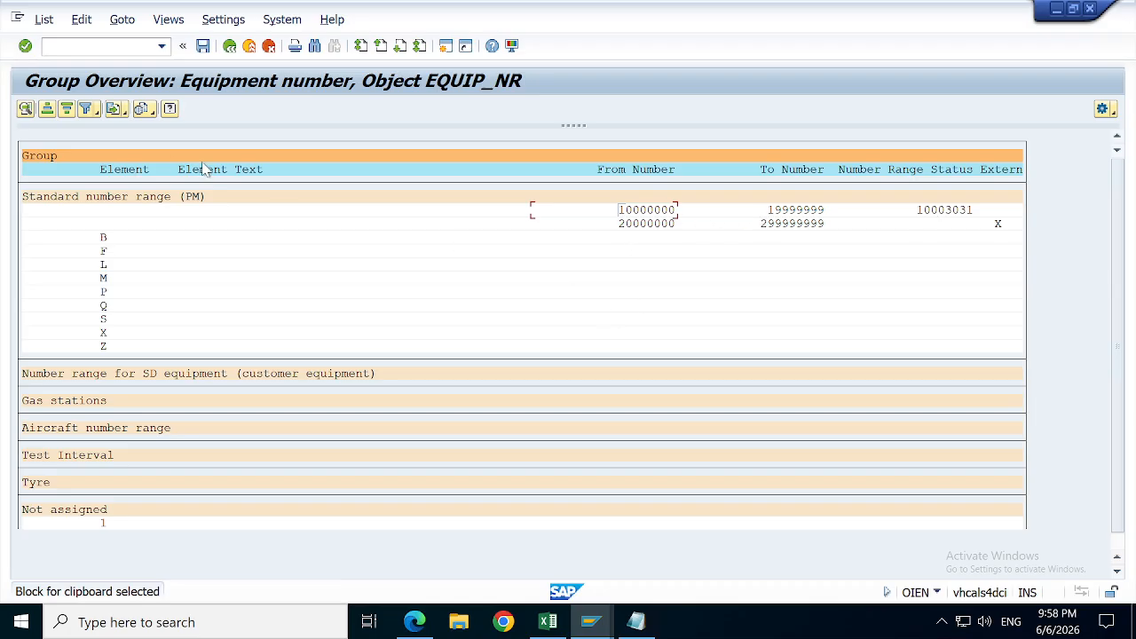
# Step: Start a new number range group for object EQUIP_NR with the group text SLRM EQUIPMENT CATEGORY
pyautogui.click(229, 46)
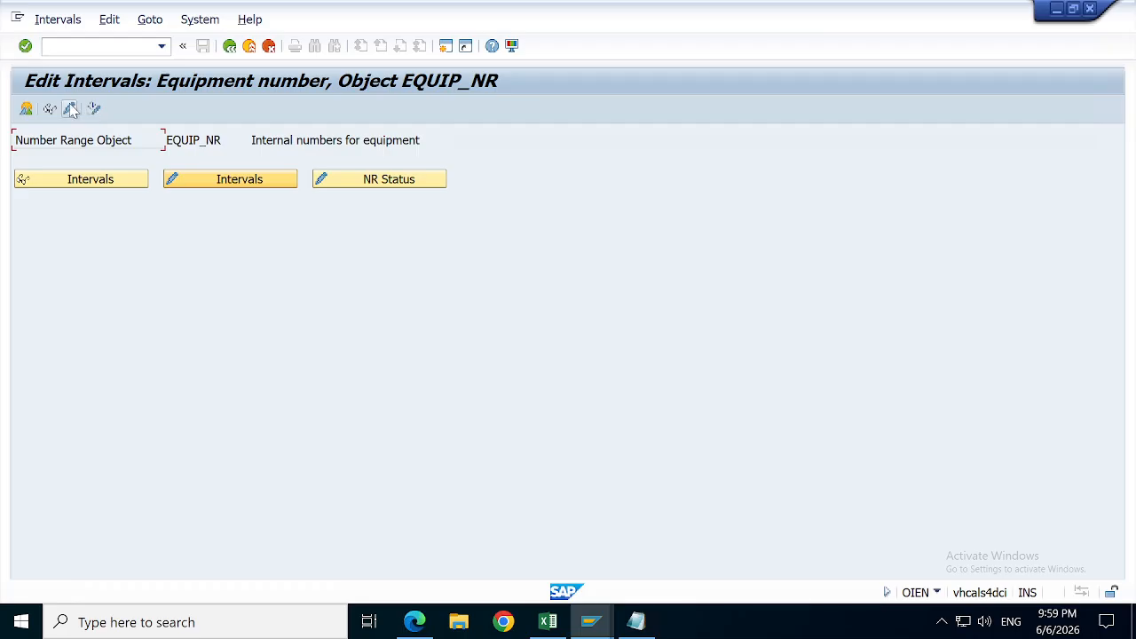
pyautogui.click(71, 108)
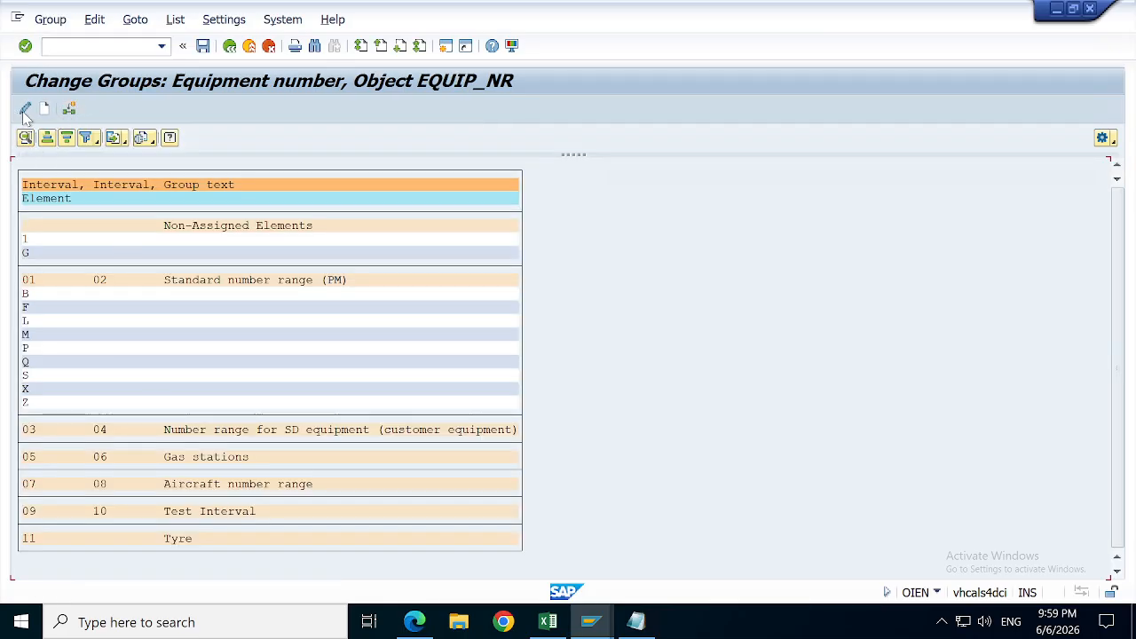
pyautogui.click(45, 108)
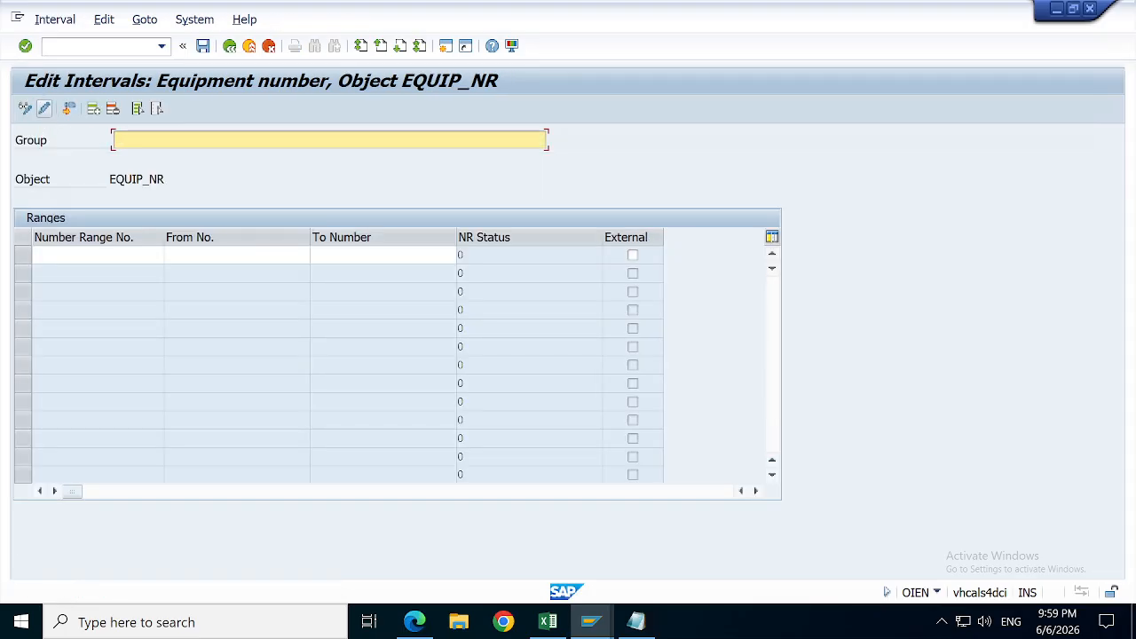
pyautogui.write('SLRM EQUI')
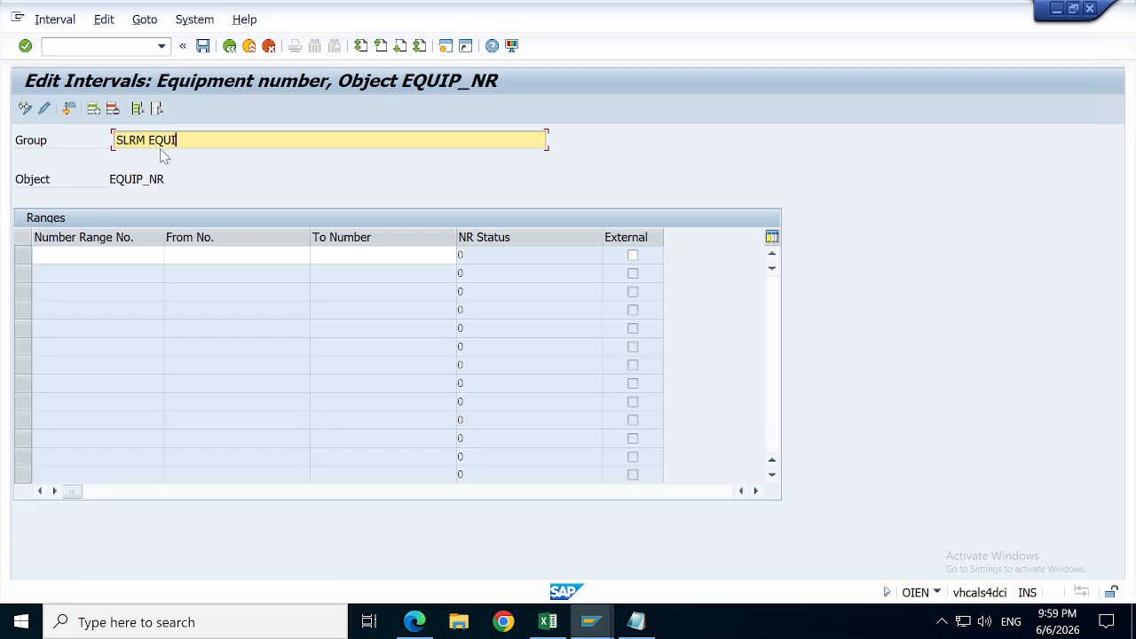
pyautogui.write('PMENT CATEGORY')
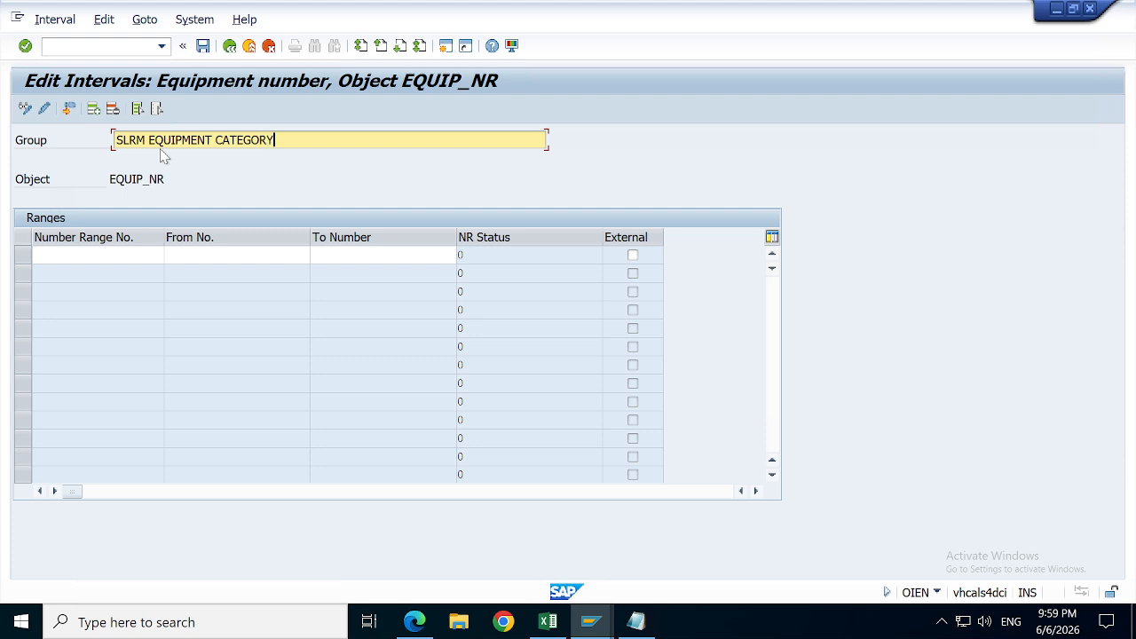
# Step: Clear the new interval's range number and set its From No. to 30000000
pyautogui.click(88, 259)
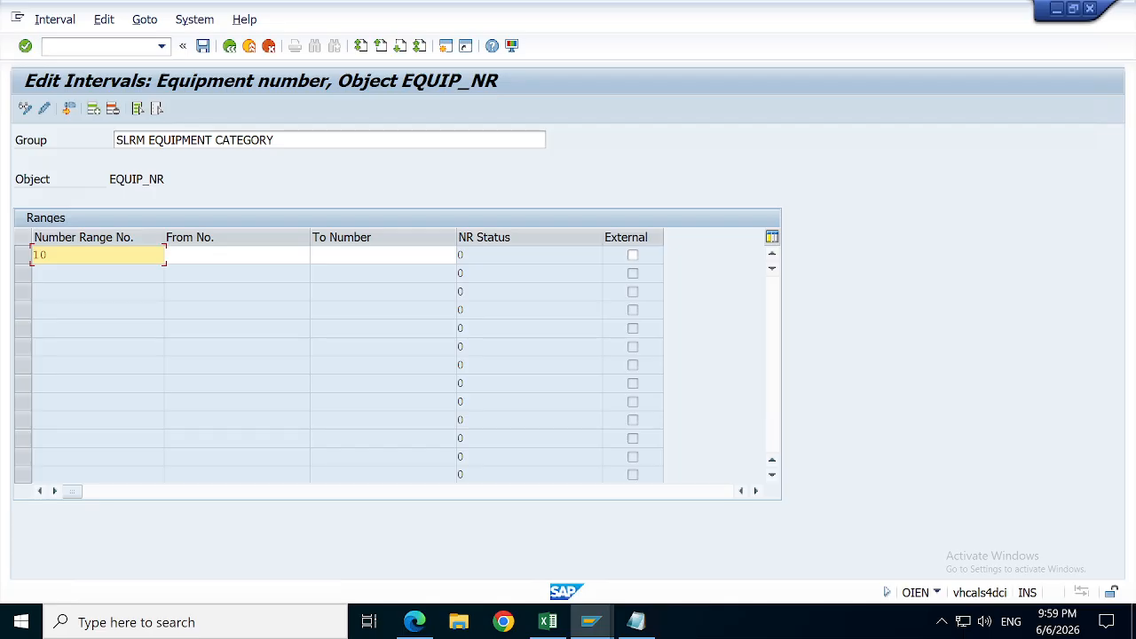
pyautogui.press('BackSpace')
pyautogui.press('BackSpace')
pyautogui.press('Tab')
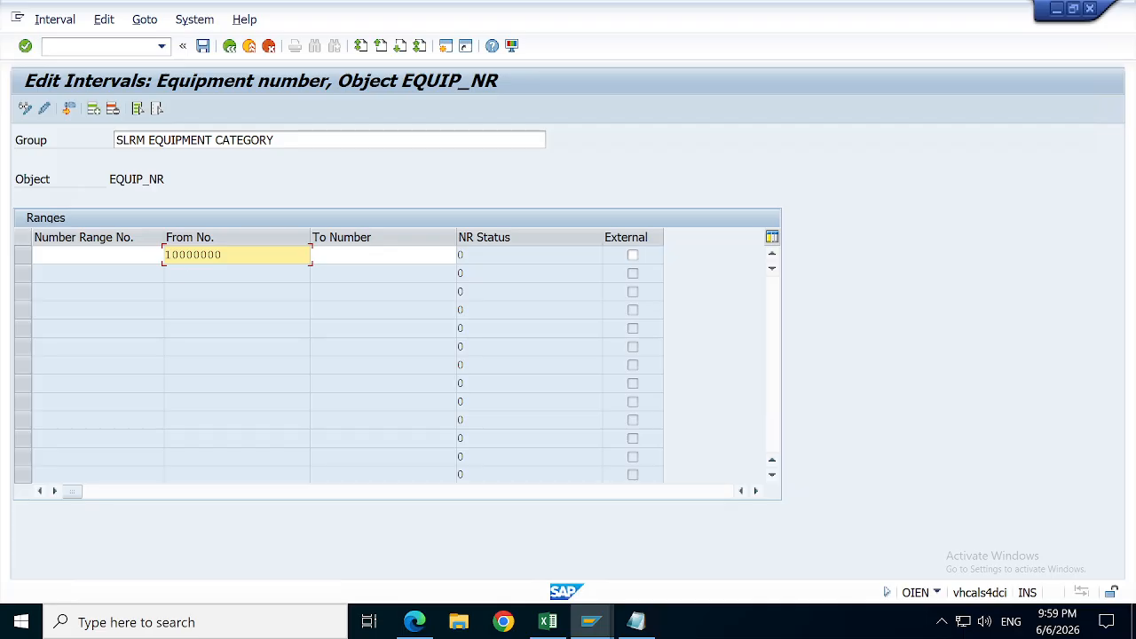
pyautogui.write('3')
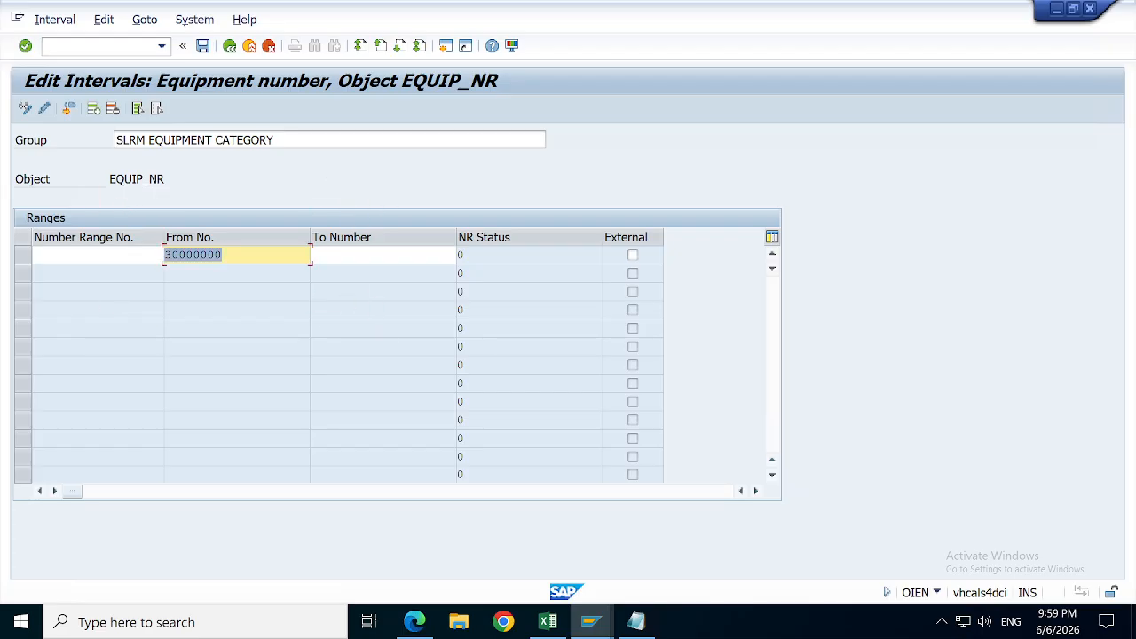
# Step: Set the new interval's To Number to 39999999
pyautogui.click(382, 254)
pyautogui.hotkey('ctrl', 'v')
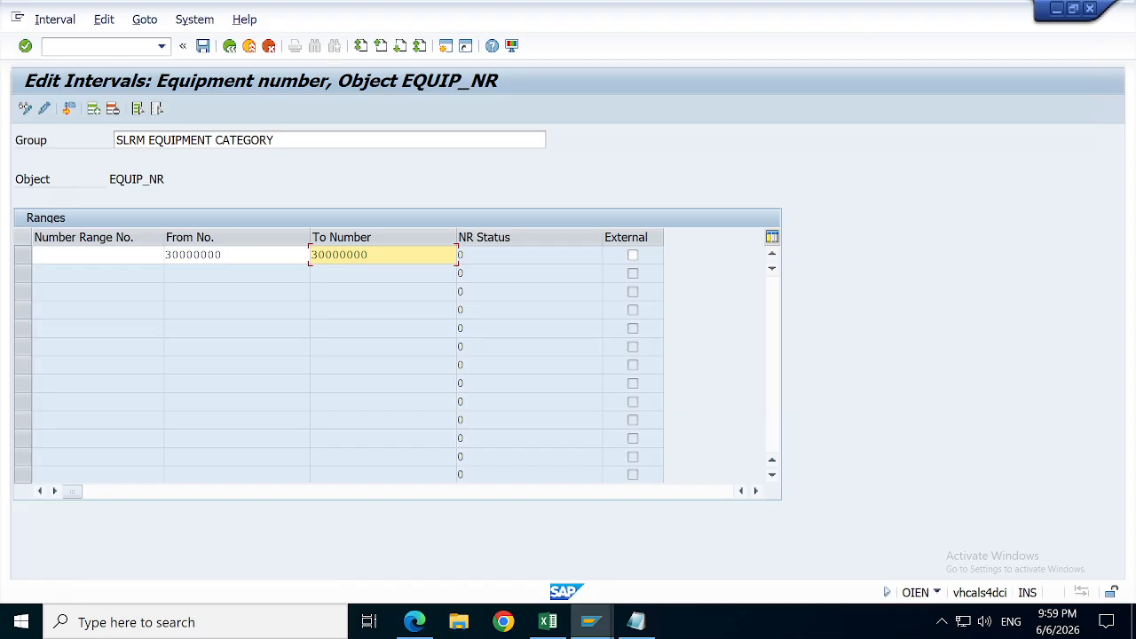
pyautogui.press('BackSpace')
pyautogui.press('BackSpace')
pyautogui.press('BackSpace')
pyautogui.press('BackSpace')
pyautogui.press('BackSpace')
pyautogui.press('BackSpace')
pyautogui.press('BackSpace')
pyautogui.write('99')
# Step: Leave External disabled for the new interval and assign it number range 03
pyautogui.click(633, 256)
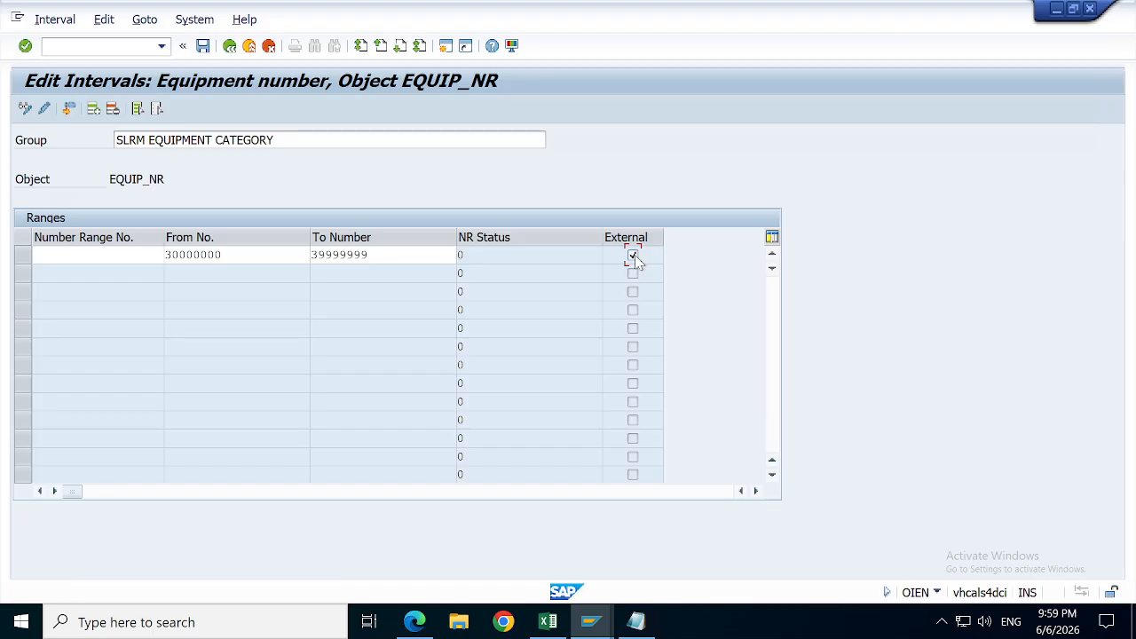
pyautogui.click(633, 255)
pyautogui.press('Tab')
pyautogui.write('03')
pyautogui.press('Return')
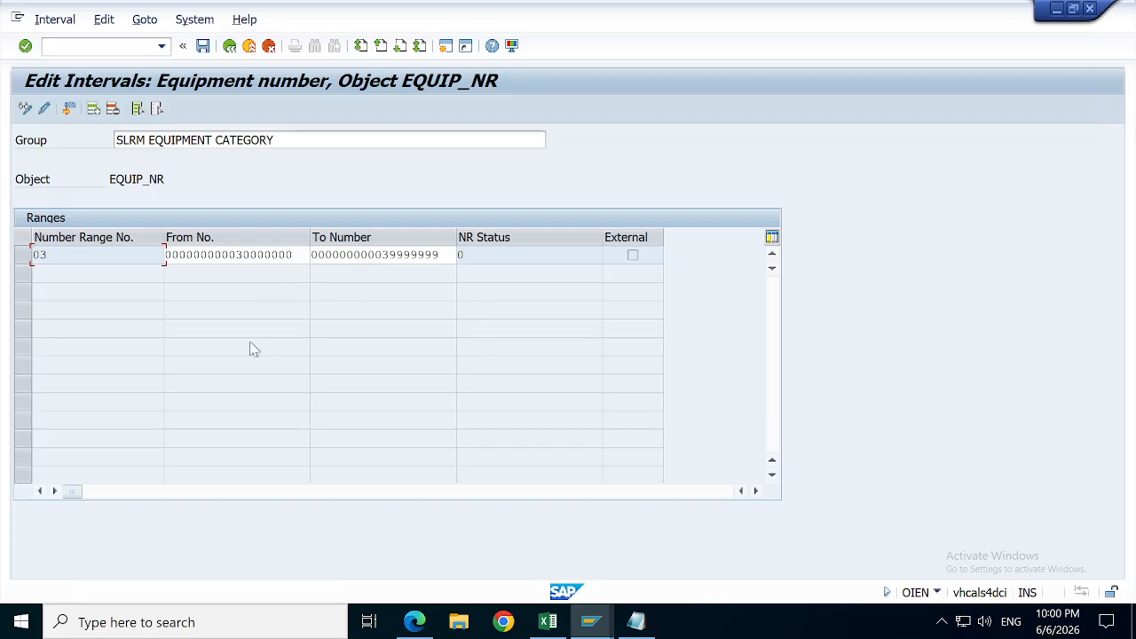
# Step: Try to save the SLRM EQUIPMENT CATEGORY group and leave interval editing, accepting the offer to save changes
pyautogui.click(203, 47)
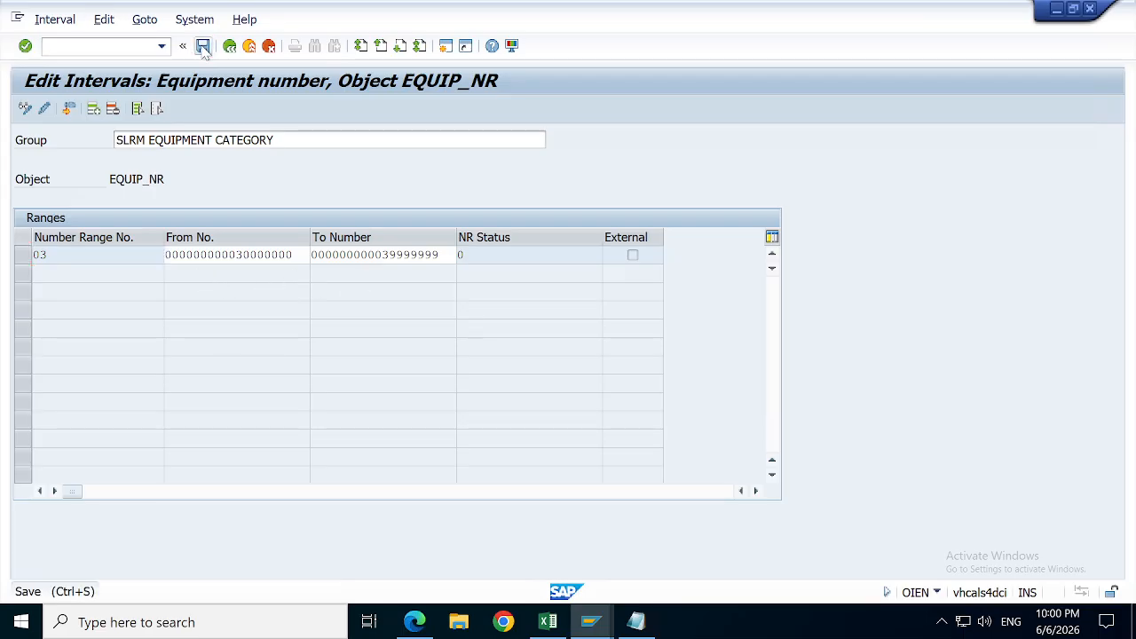
pyautogui.click(229, 47)
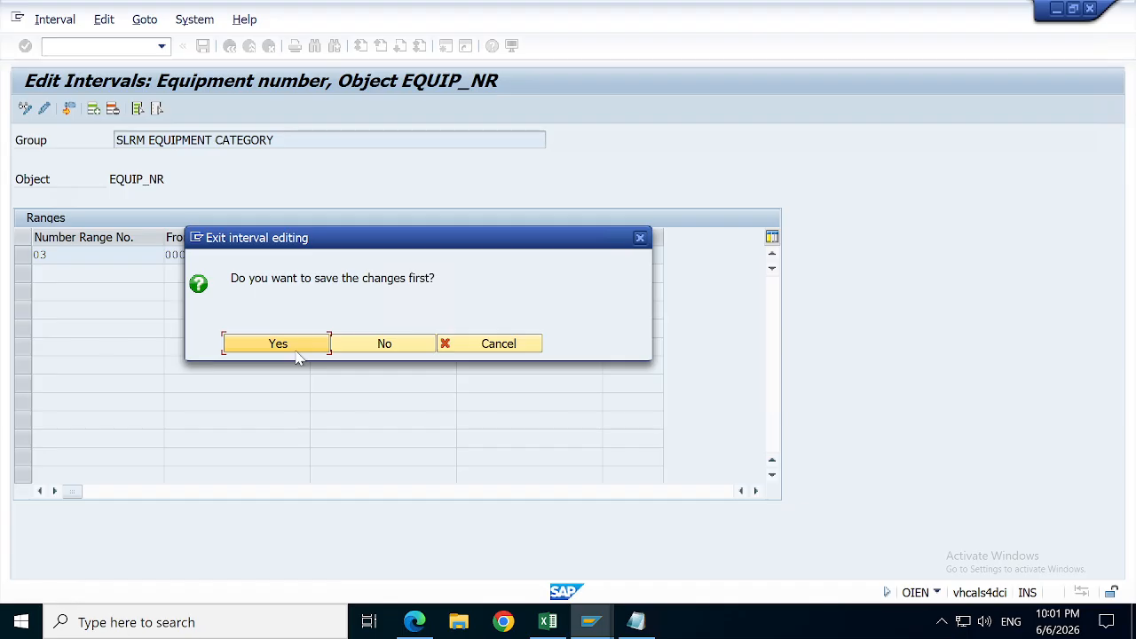
pyautogui.click(277, 343)
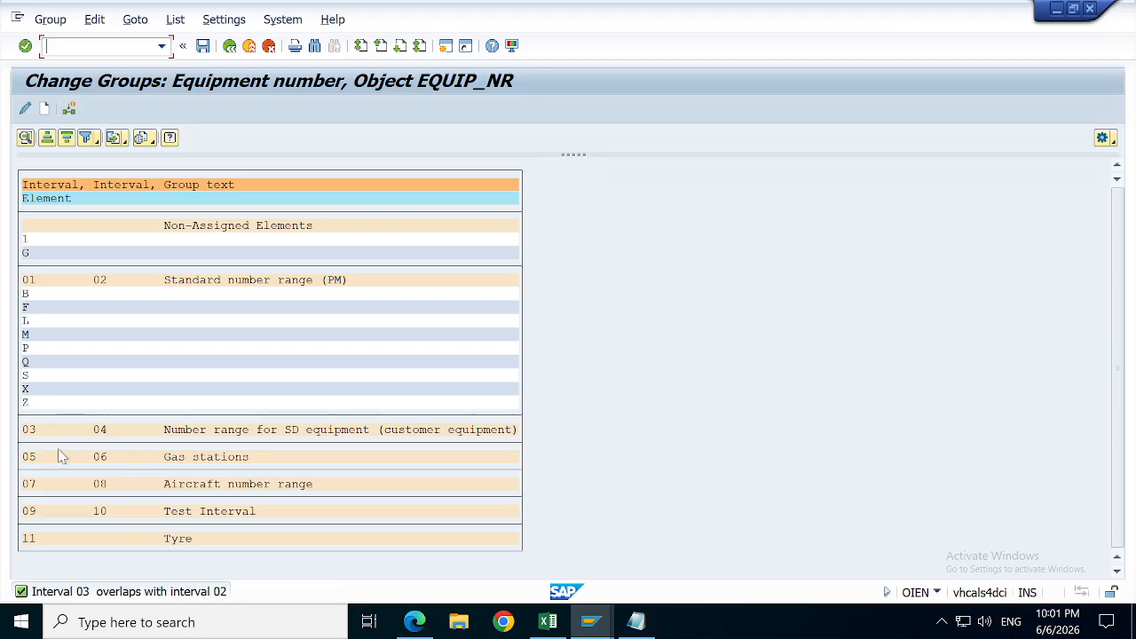
# Step: Assign unassigned equipment category 1 to the Number range for SD equipment (customer equipment) group and try to save
pyautogui.click(24, 239)
pyautogui.click(70, 109)
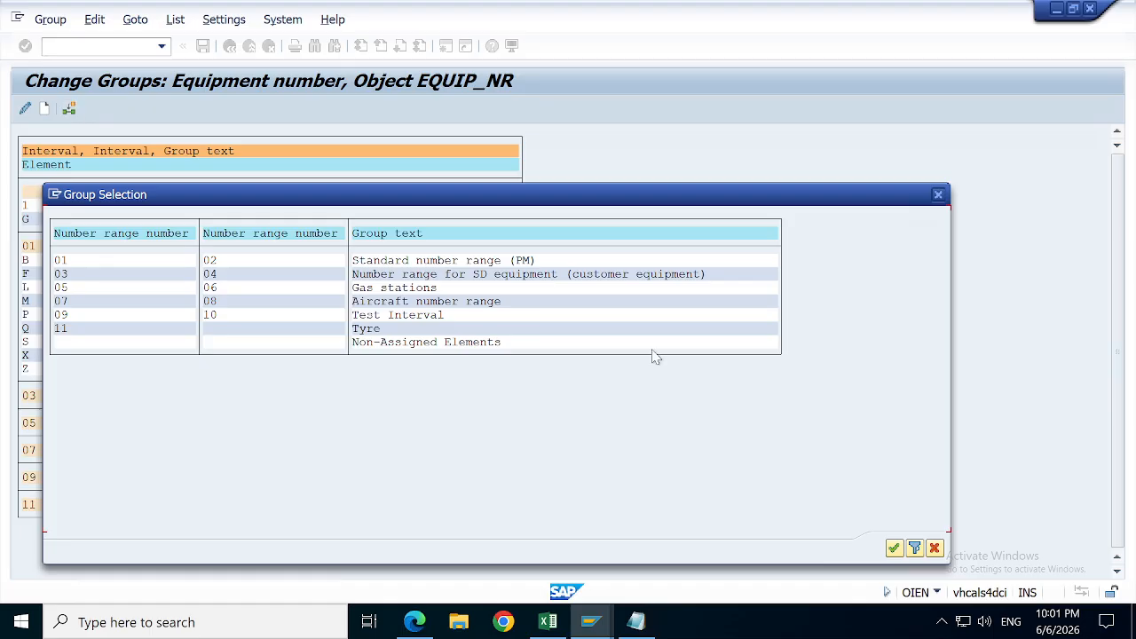
pyautogui.click(62, 275)
pyautogui.doubleClick(59, 273)
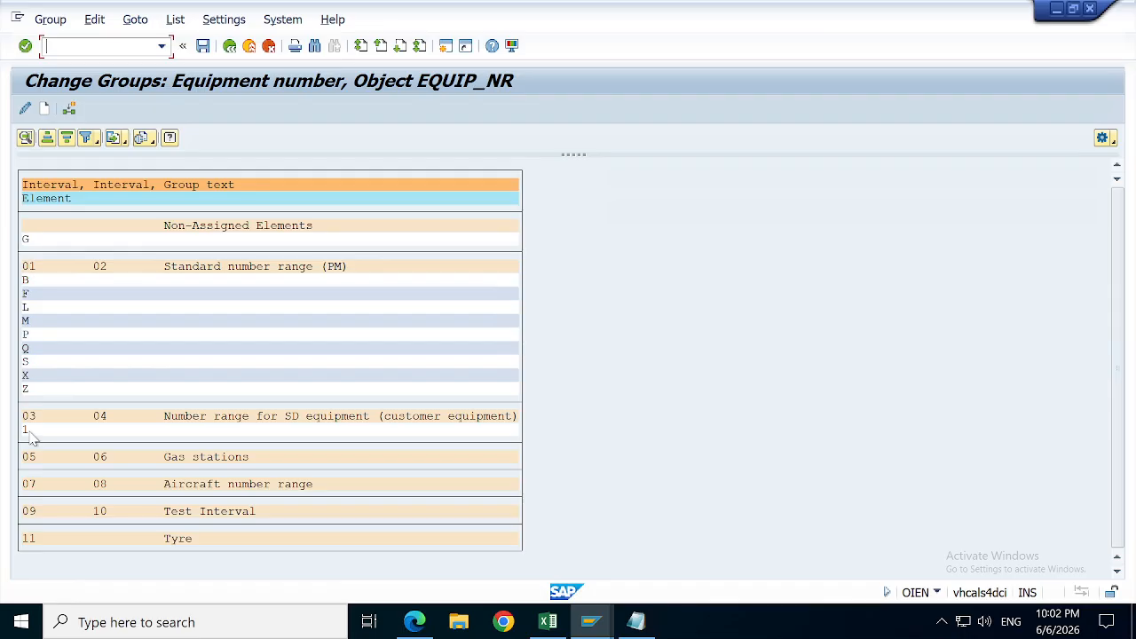
pyautogui.click(203, 47)
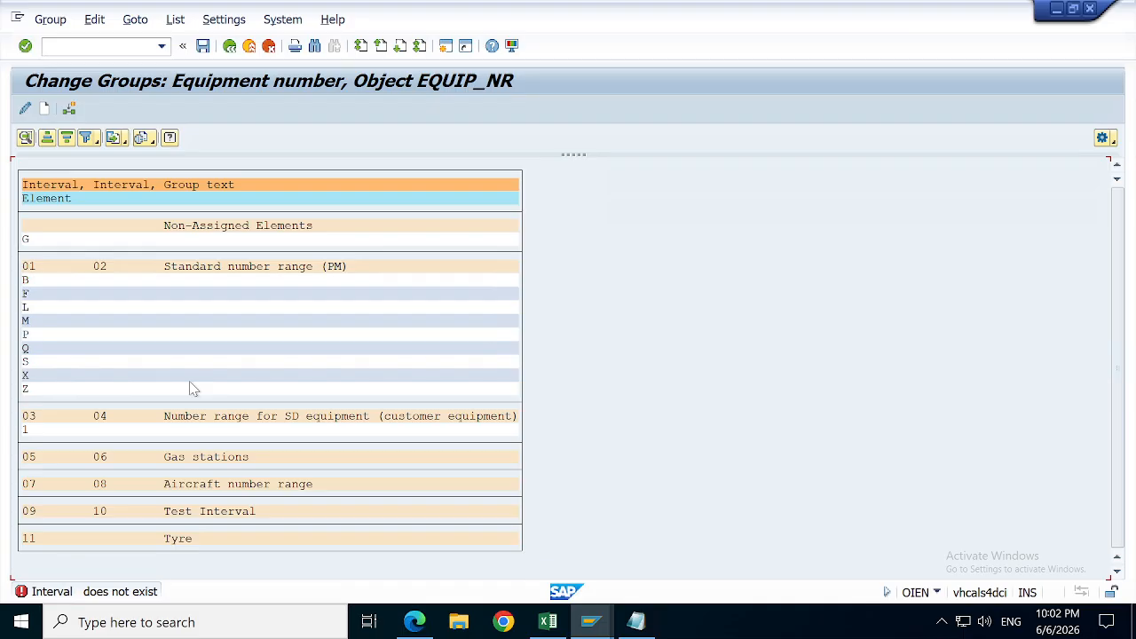
# Step: Leave editing of the EQUIP_NR equipment number groups, accepting the offer to save the changes first
pyautogui.doubleClick(225, 417)
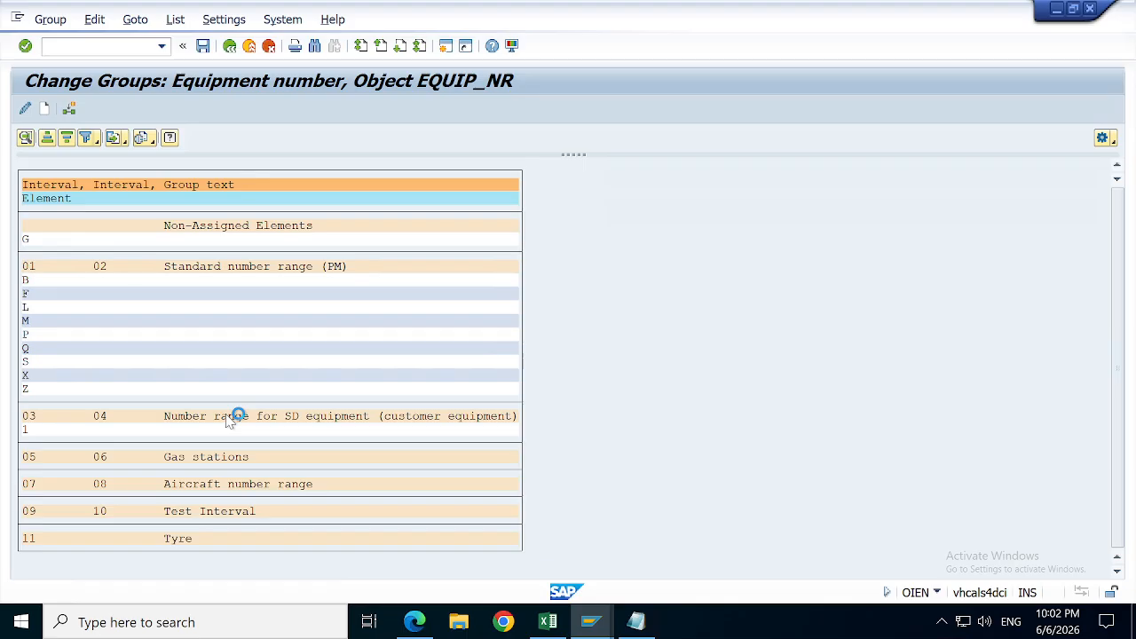
pyautogui.click(302, 315)
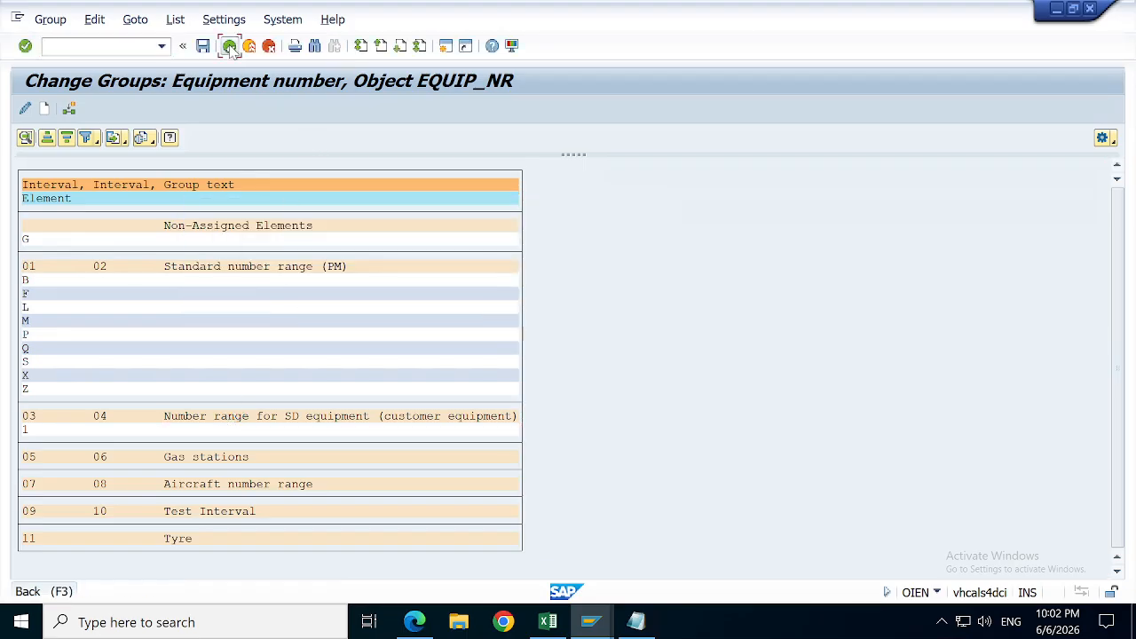
pyautogui.click(230, 50)
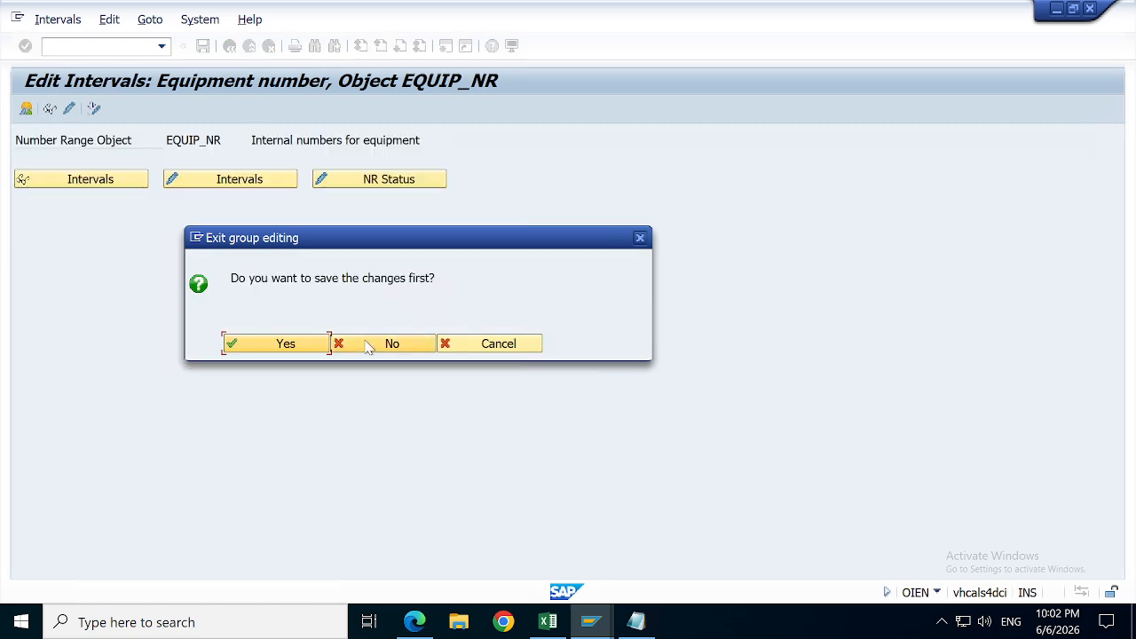
pyautogui.click(305, 345)
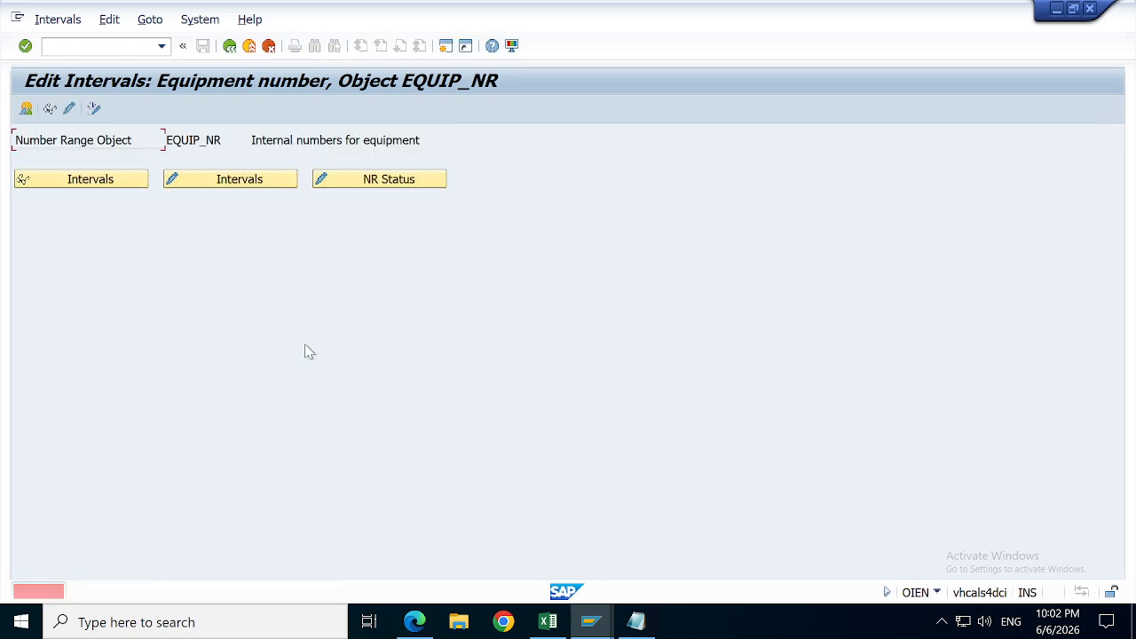
# Step: Display the EQUIP_NR number range intervals and go back to the IMG structure
pyautogui.click(98, 180)
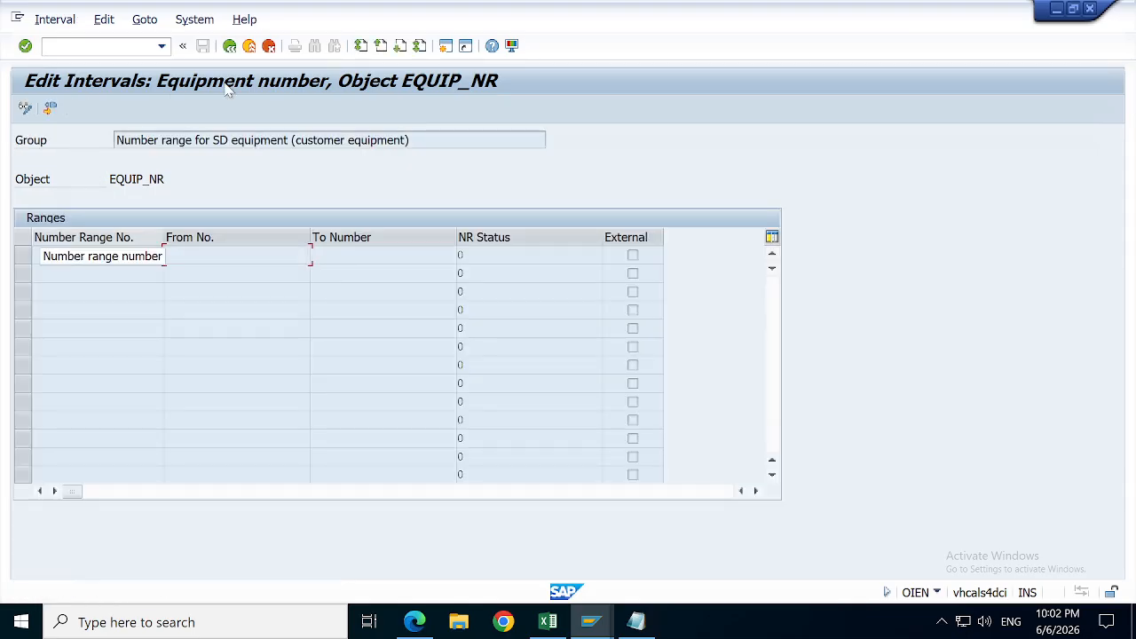
pyautogui.click(229, 45)
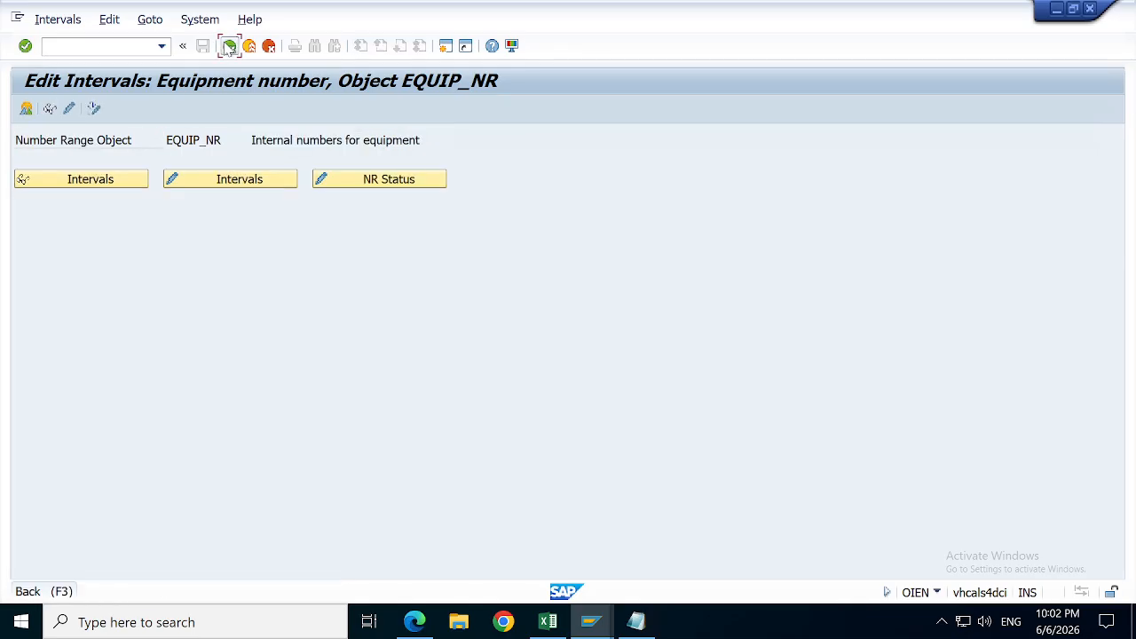
pyautogui.click(229, 45)
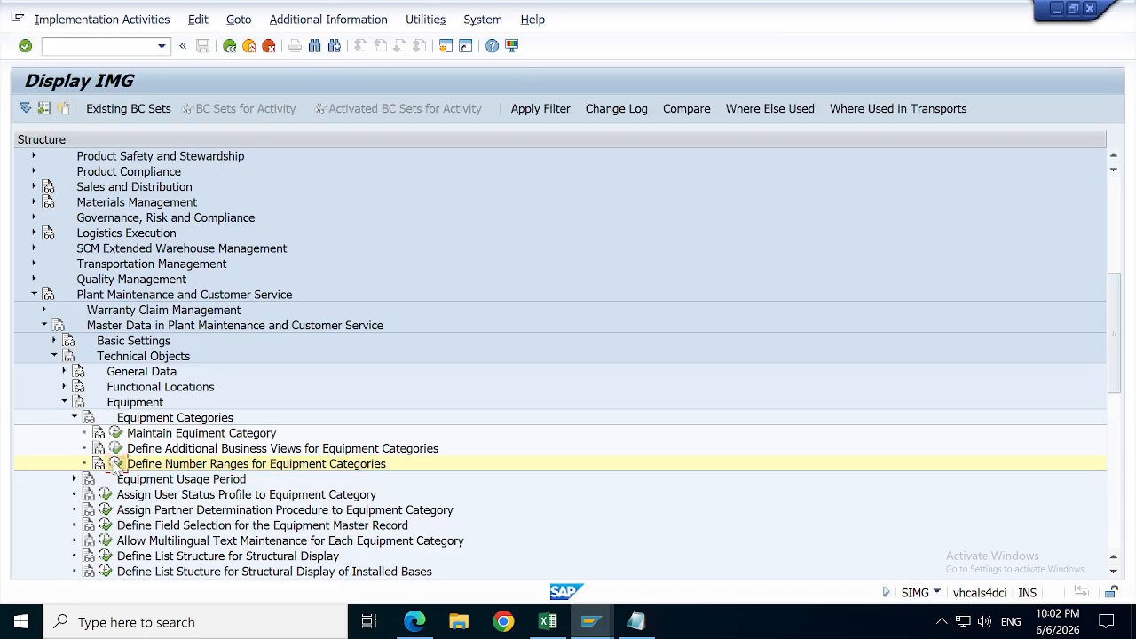
# Step: Reopen Define Number Ranges for Equipment Categories and check the equipment number group overview
pyautogui.click(117, 463)
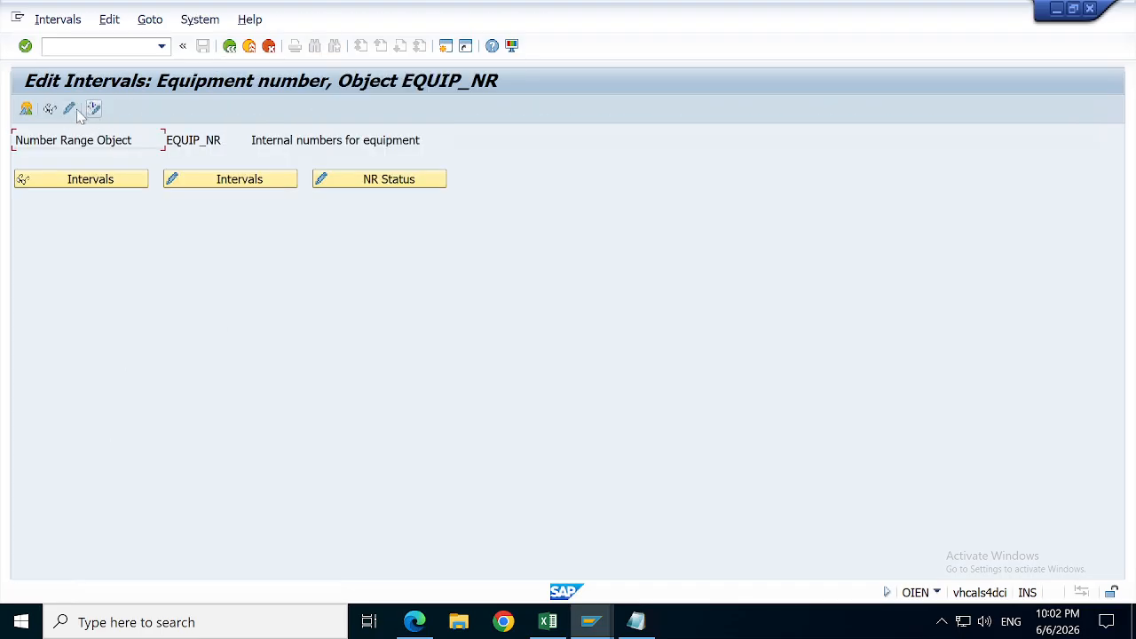
pyautogui.click(26, 109)
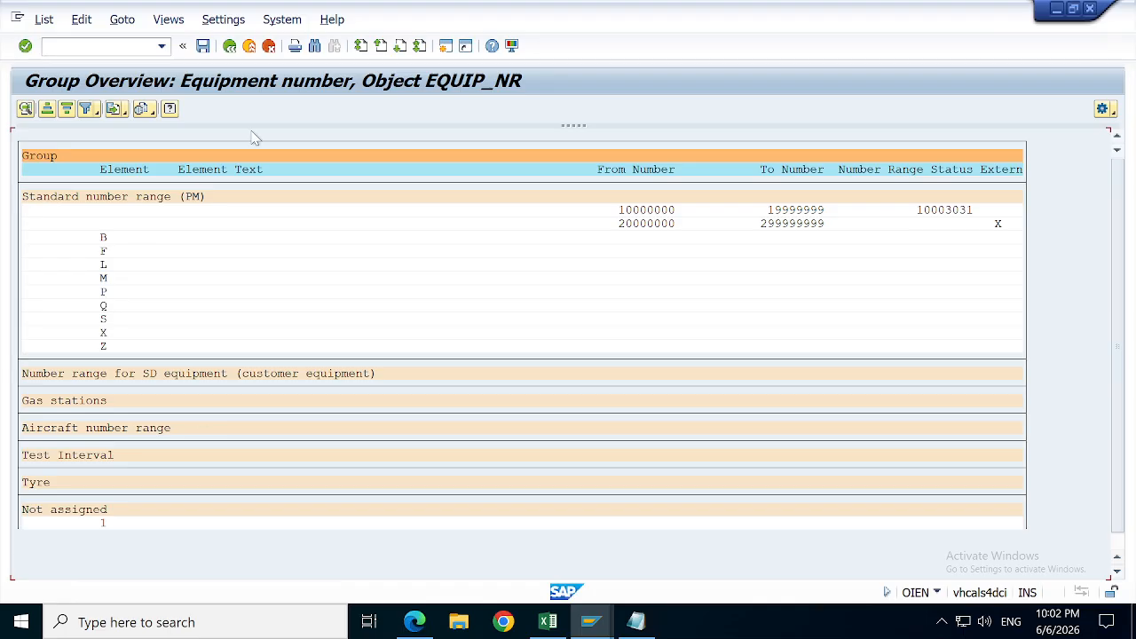
pyautogui.click(229, 47)
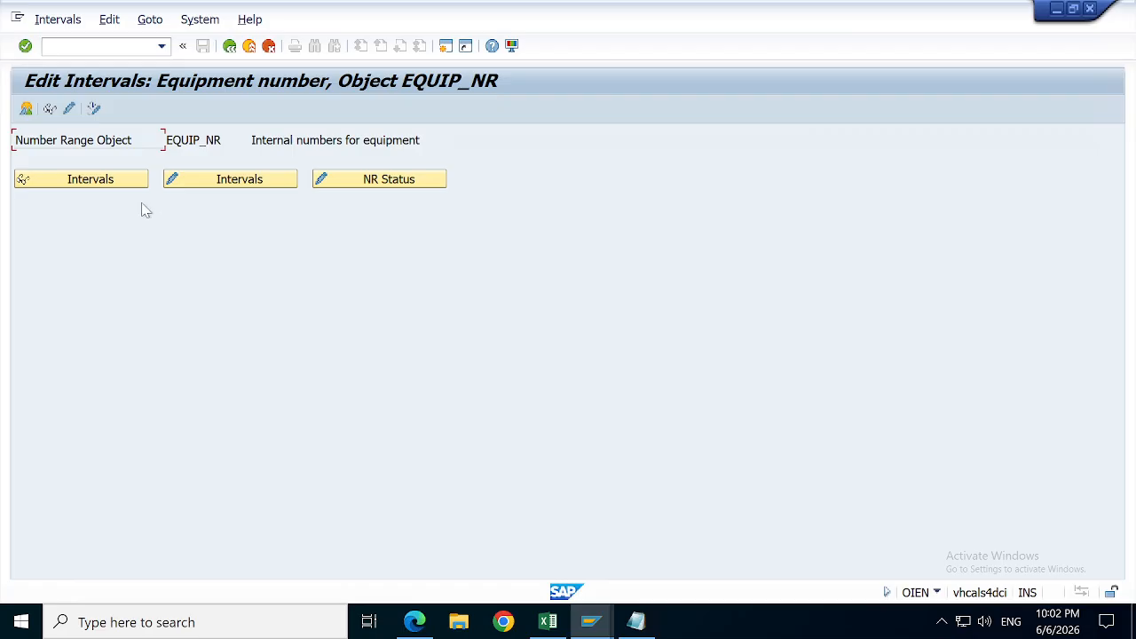
pyautogui.click(72, 109)
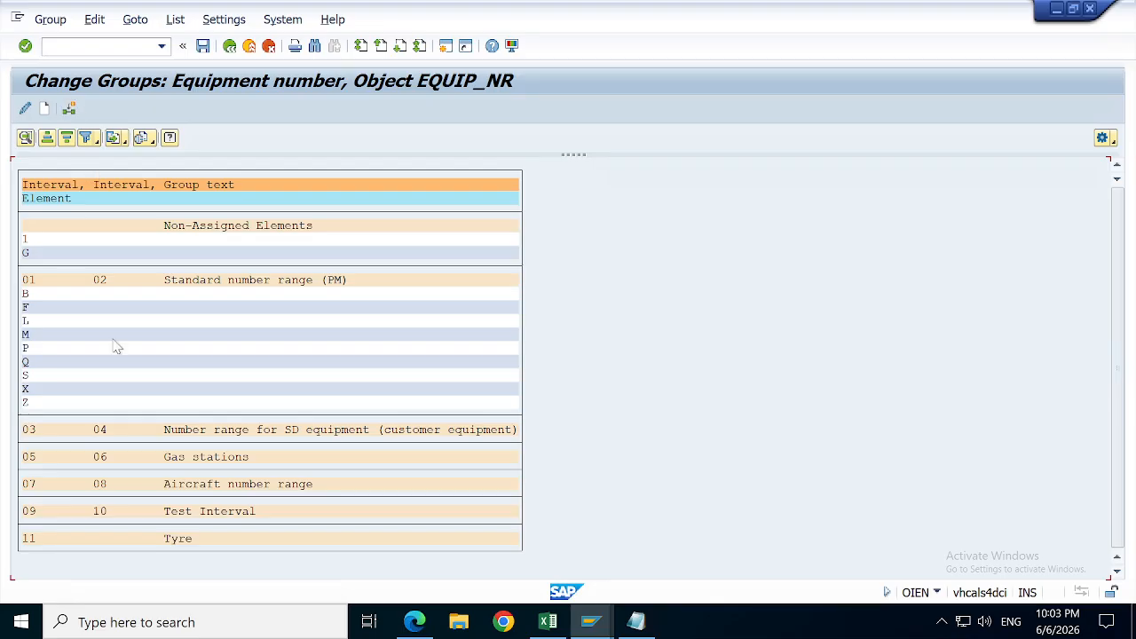
pyautogui.click(45, 108)
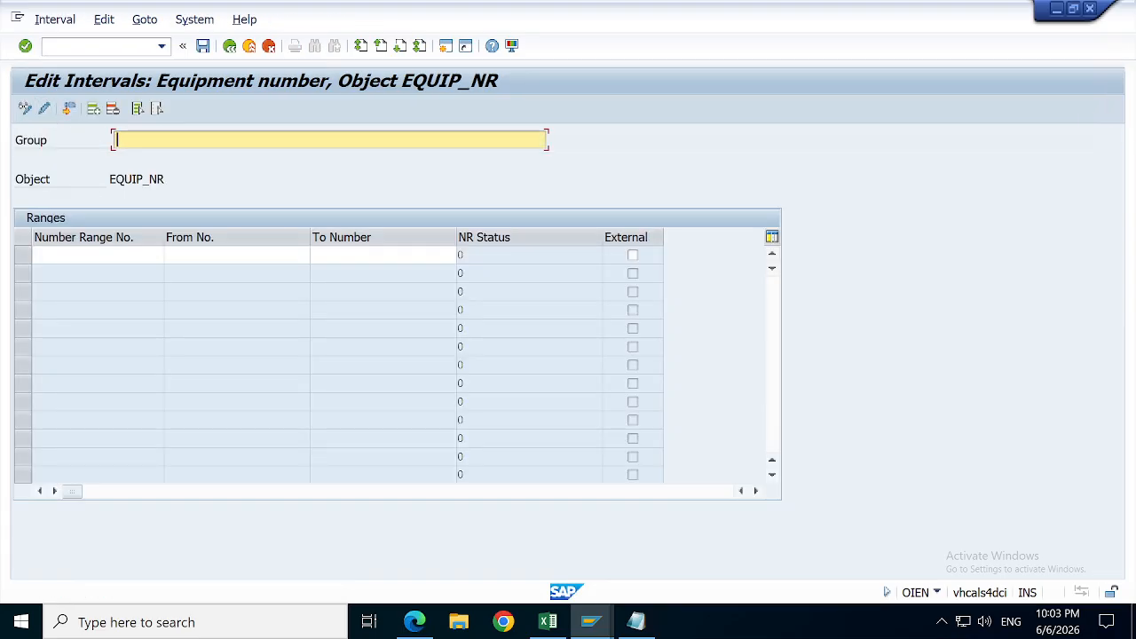
pyautogui.write('SLRM')
pyautogui.press('BackSpace')
pyautogui.press('BackSpace')
pyautogui.press('BackSpace')
pyautogui.press('BackSpace')
pyautogui.click(268, 45)
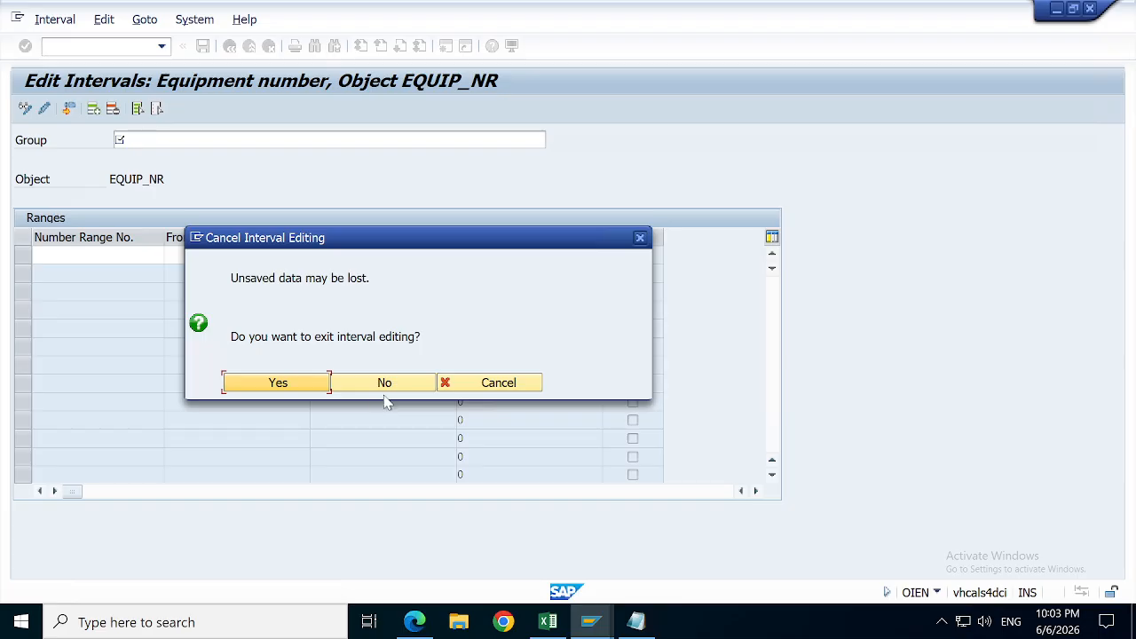
pyautogui.click(277, 383)
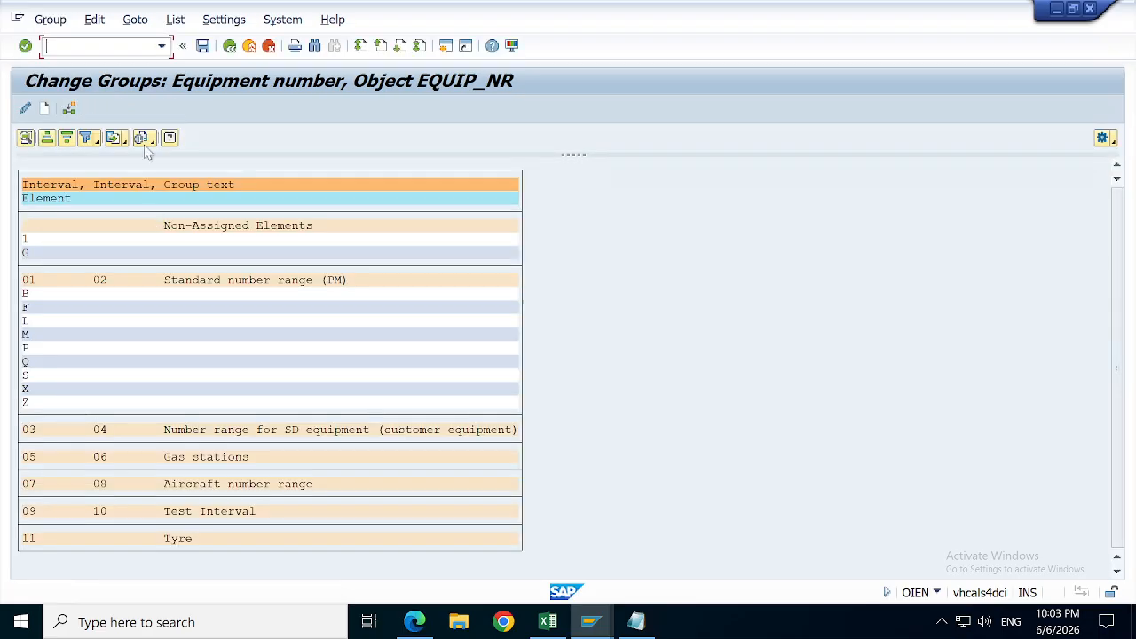
pyautogui.click(229, 45)
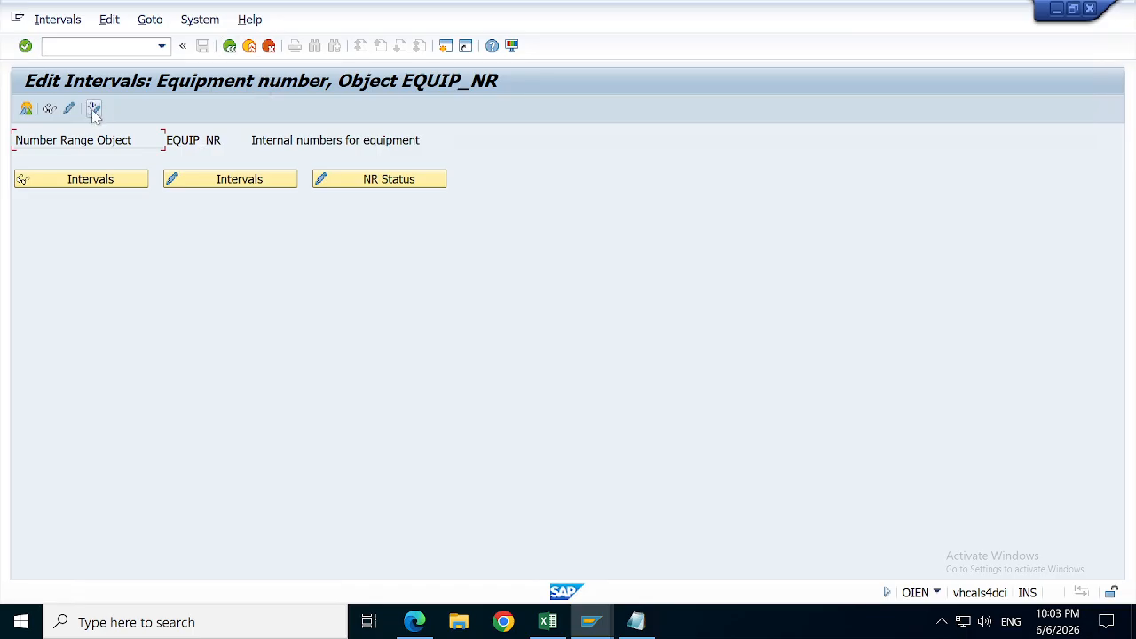
# Step: Review the EQUIP_NR group maintenance and display the equipment number groups in display mode
pyautogui.click(70, 108)
pyautogui.click(230, 48)
pyautogui.click(50, 108)
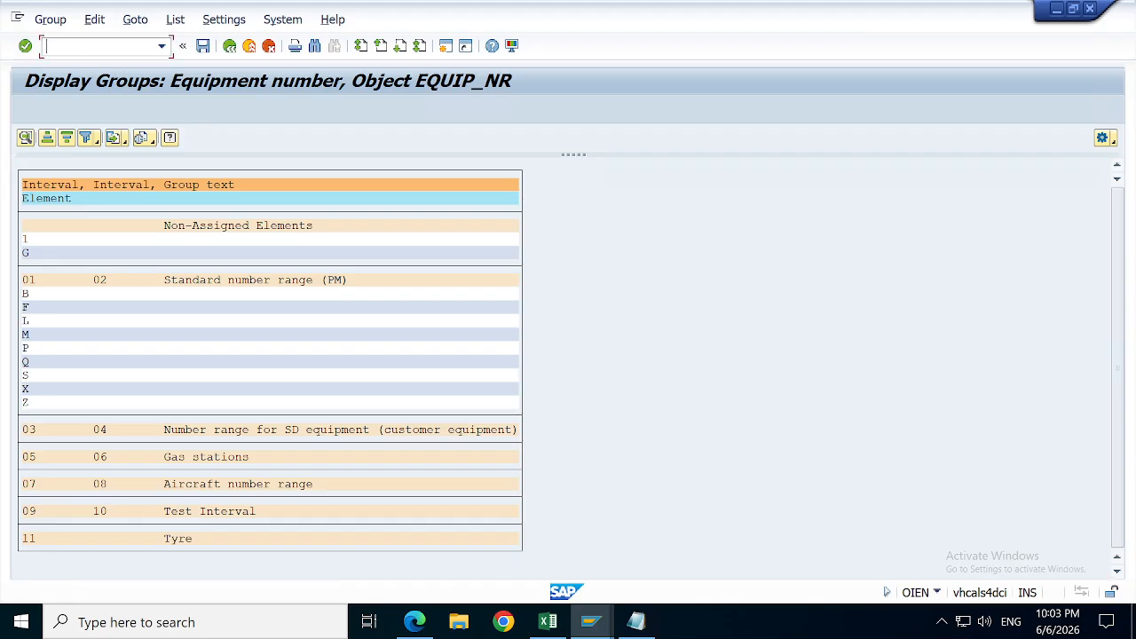
# Step: Try to call transaction IL02 in a new session from the equipment number group display
pyautogui.write('/IL02')
pyautogui.press('BackSpace')
pyautogui.press('BackSpace')
pyautogui.press('BackSpace')
pyautogui.press('BackSpace')
pyautogui.write('OIL02')
pyautogui.press('Return')
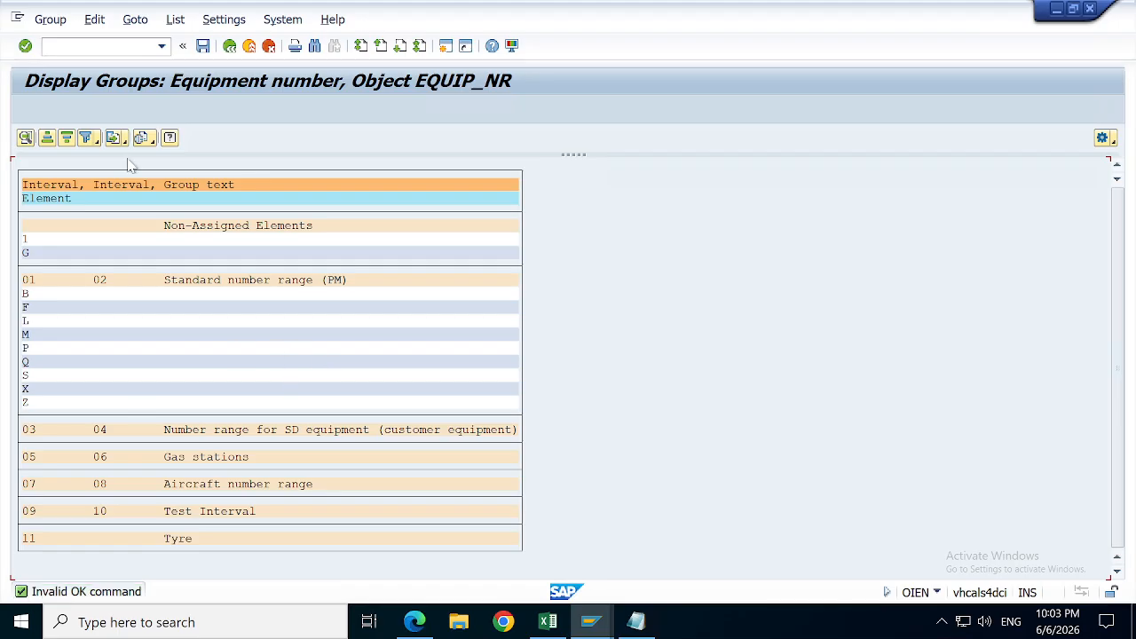
# Step: Start transaction IL02 in a new session and open functional location SLRM for change
pyautogui.click(71, 47)
pyautogui.write('/OIL02')
pyautogui.press('Return')
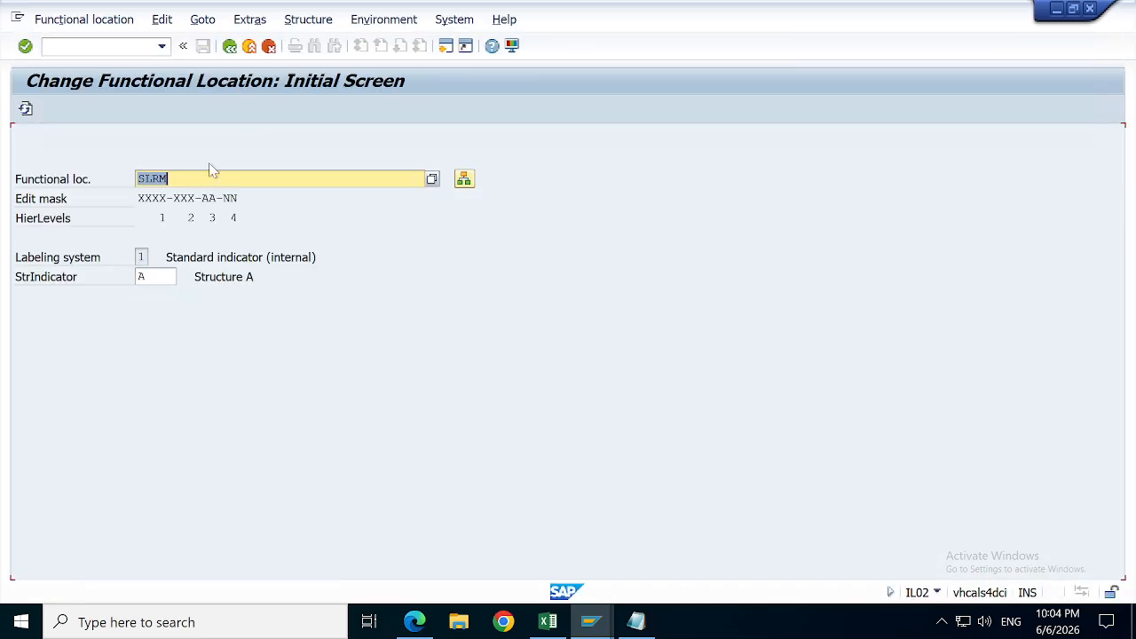
pyautogui.press('Return')
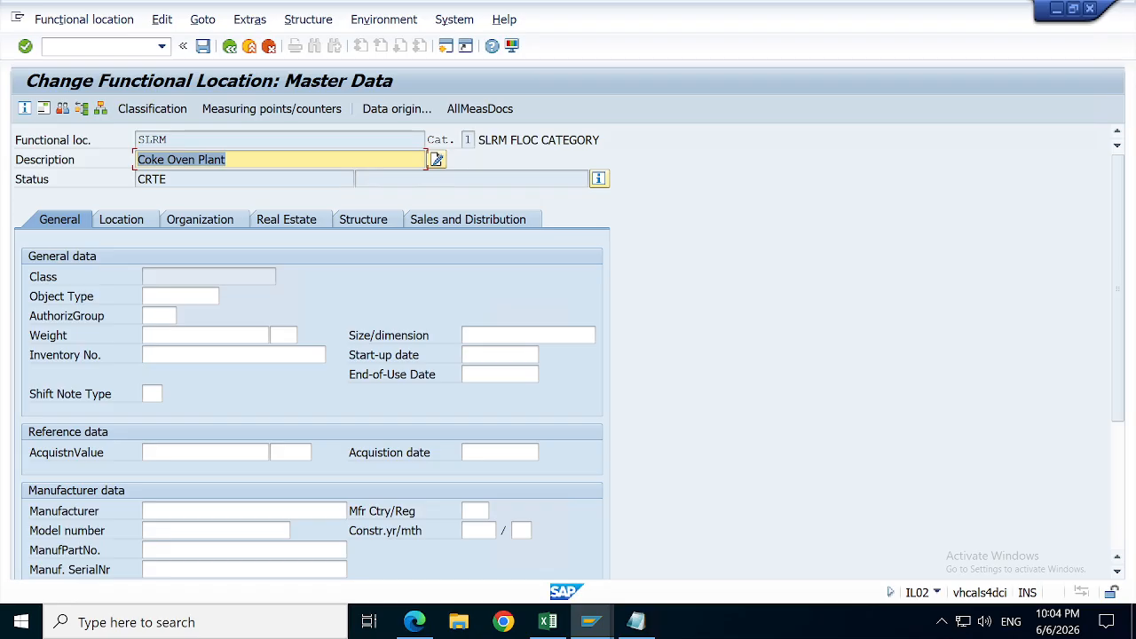
pyautogui.click(168, 140)
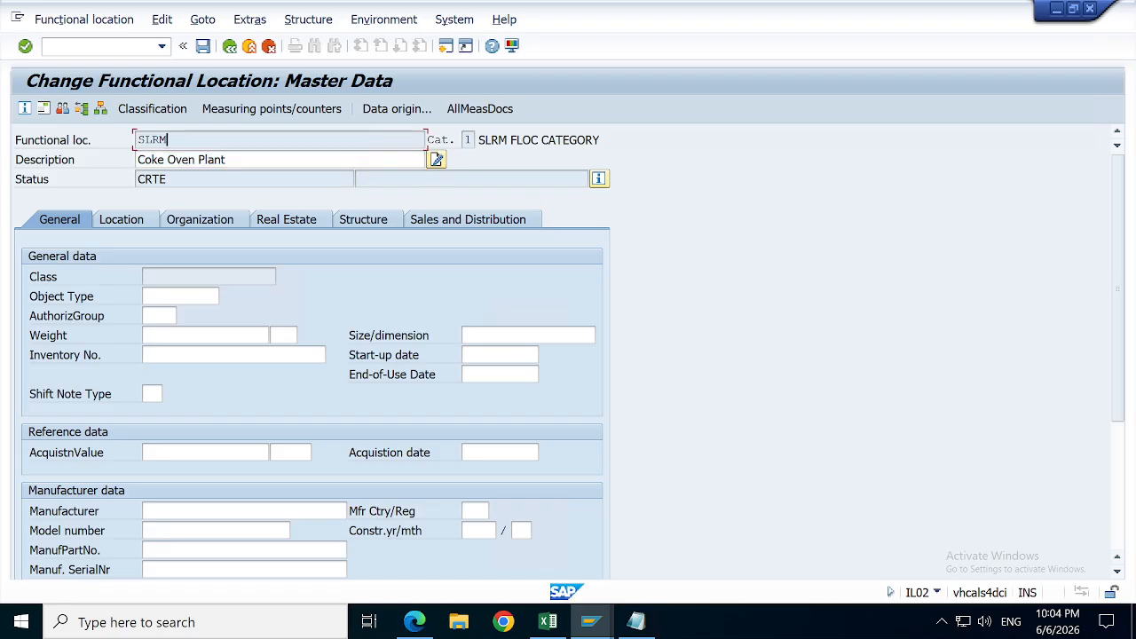
# Step: Start a second IL02 session and try to open the same functional location SLRM for change
pyautogui.click(100, 46)
pyautogui.write('/OIL02')
pyautogui.press('Return')
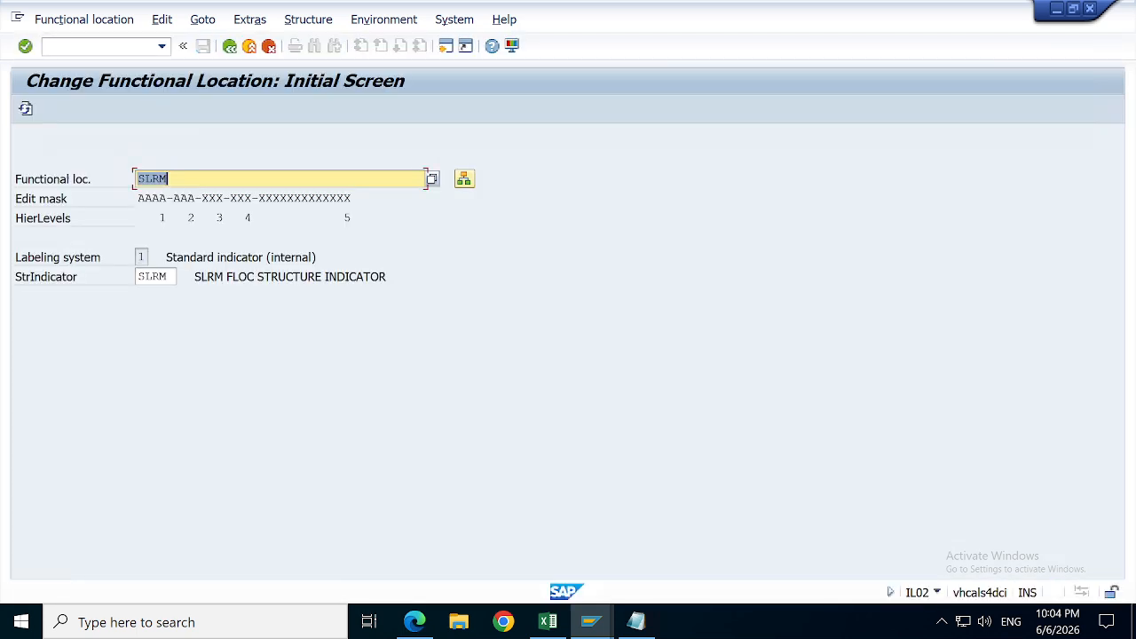
pyautogui.press('Return')
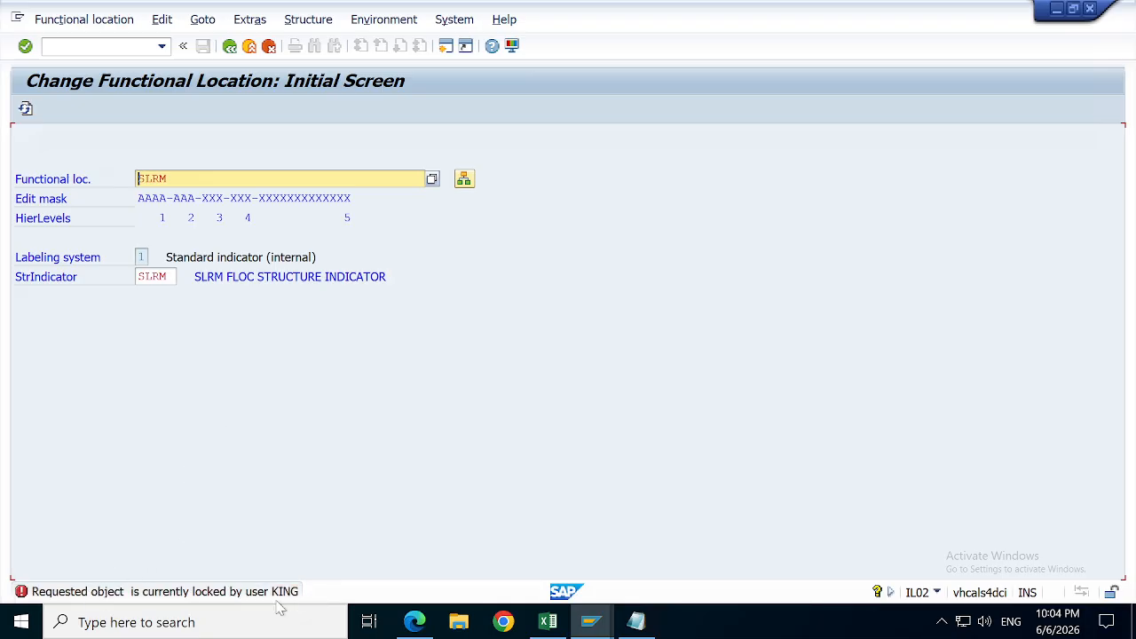
# Step: Switch between the two IL02 sessions to compare the open SLRM master data with the second session's status
pyautogui.click(602, 619)
pyautogui.click(745, 545)
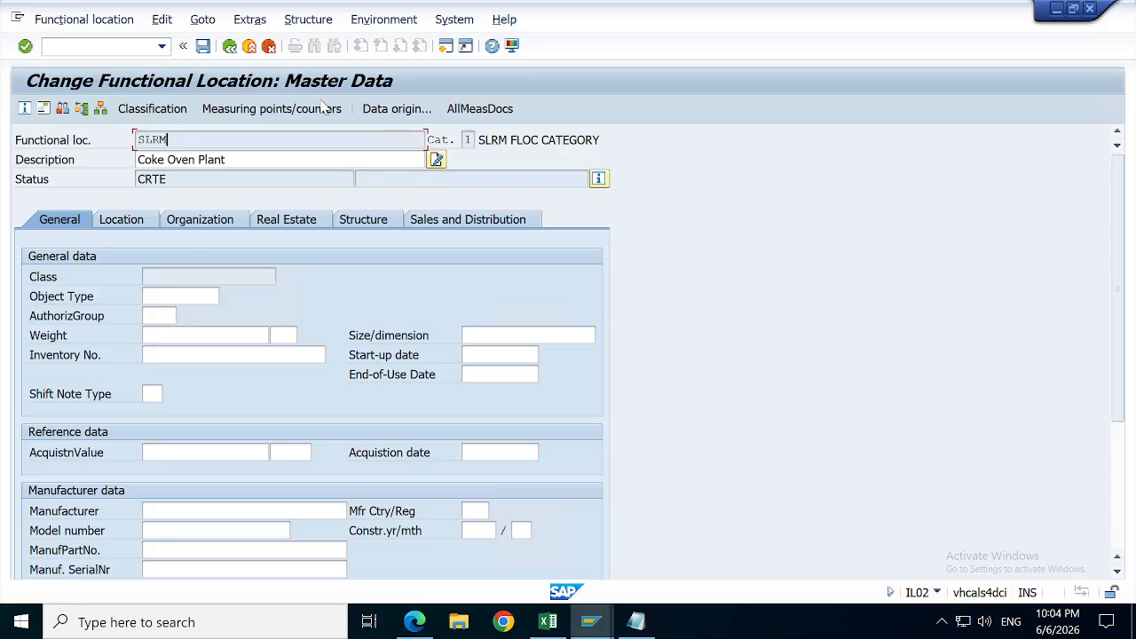
pyautogui.click(591, 621)
pyautogui.click(930, 520)
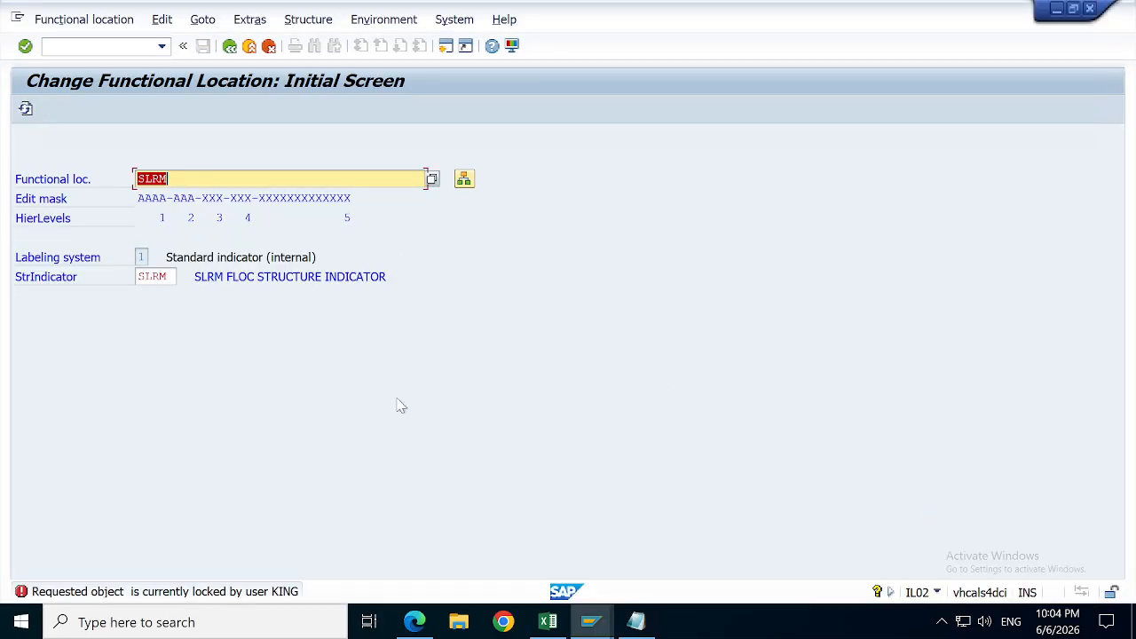
pyautogui.click(603, 618)
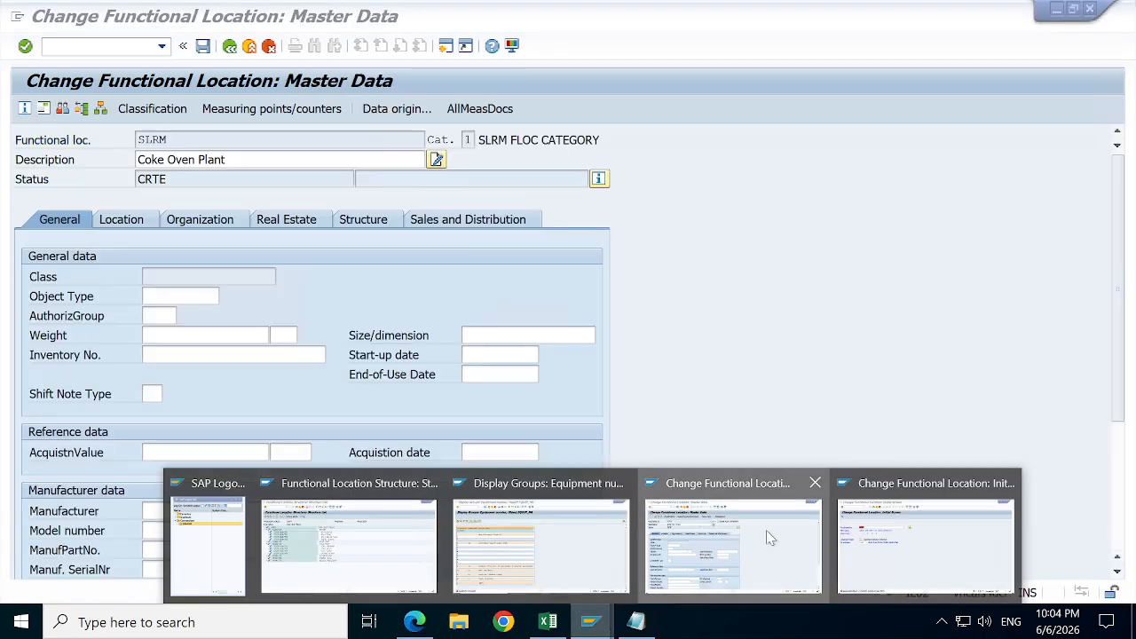
pyautogui.click(766, 529)
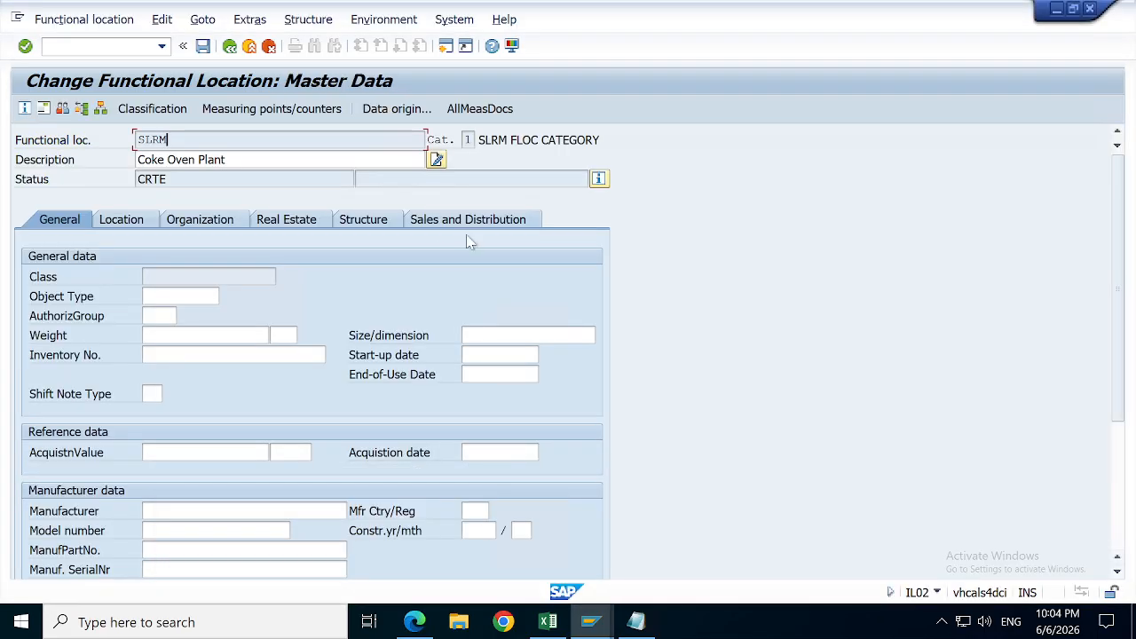
pyautogui.click(604, 619)
pyautogui.click(870, 586)
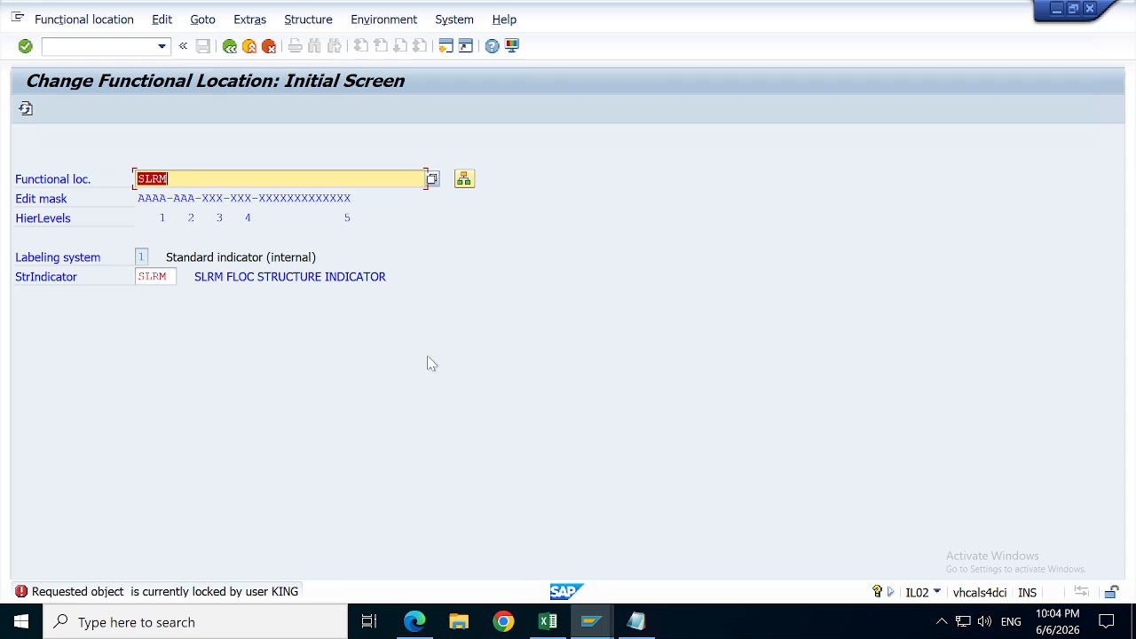
# Step: Return to the session holding the SLRM master data and exit the record back to the initial screen
pyautogui.click(597, 626)
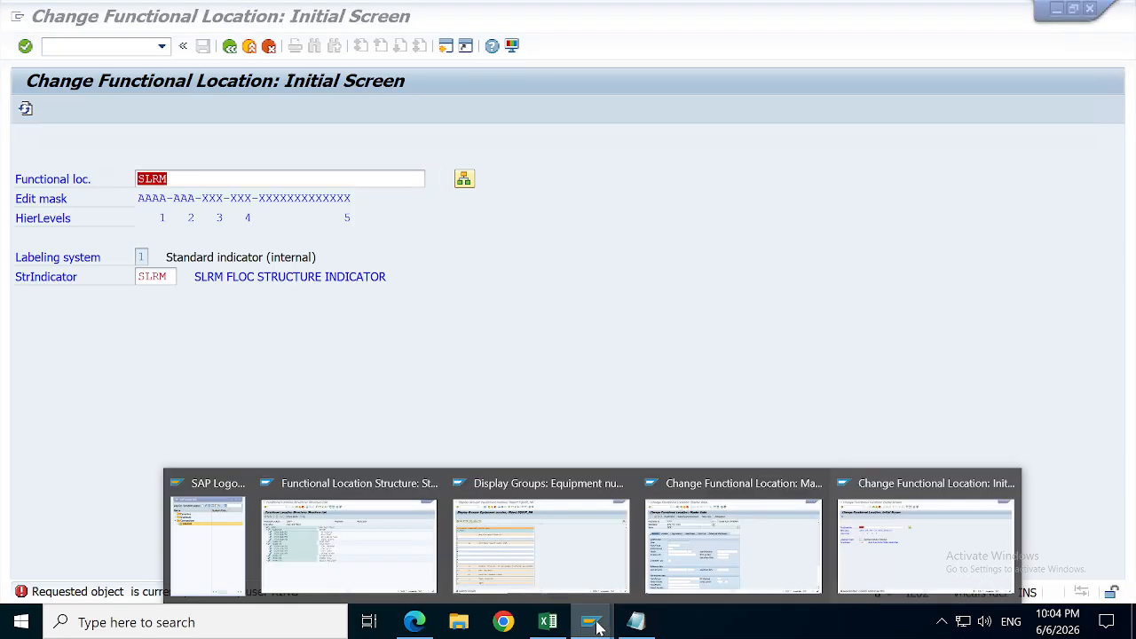
pyautogui.moveTo(533, 547)
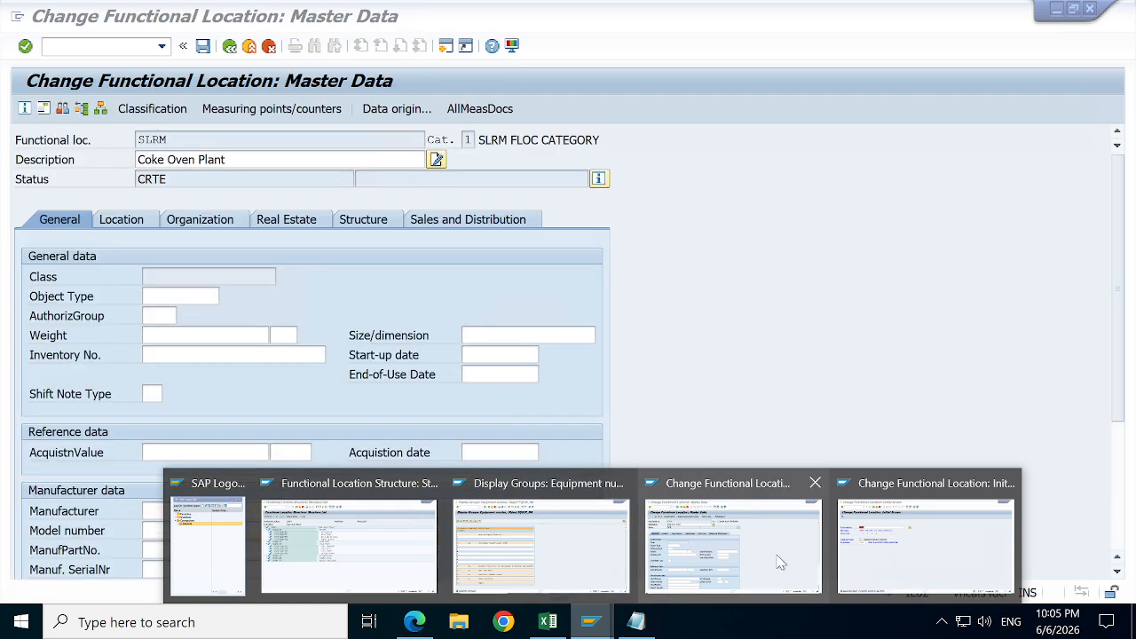
pyautogui.click(778, 561)
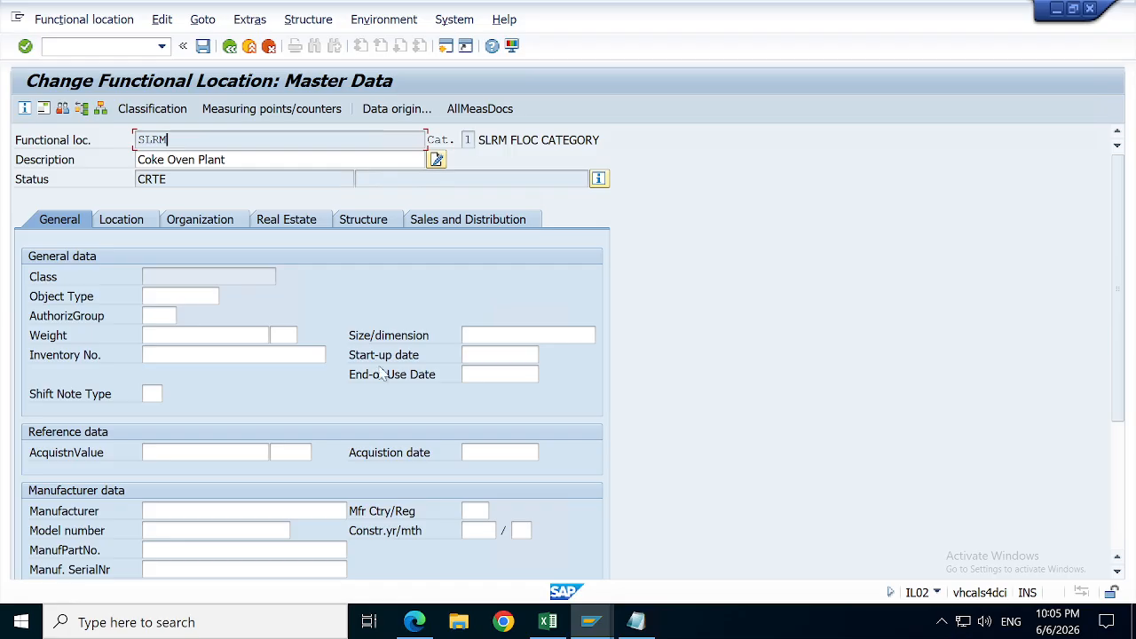
pyautogui.click(229, 45)
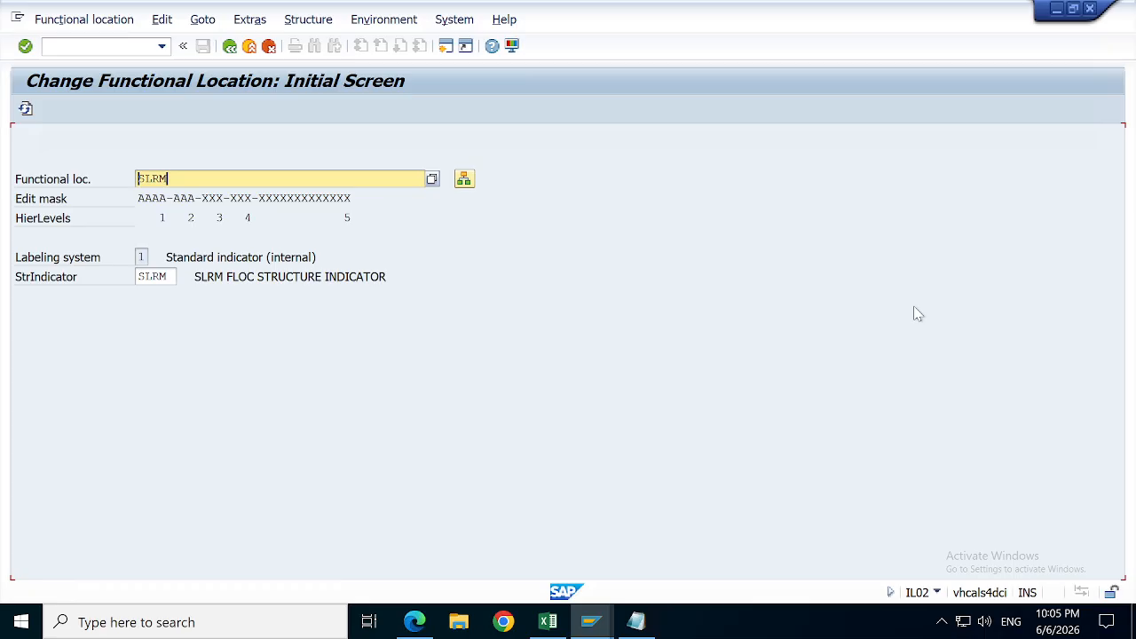
# Step: Switch back to the equipment number groups session and open the EQUIP_NR groups for change
pyautogui.click(595, 621)
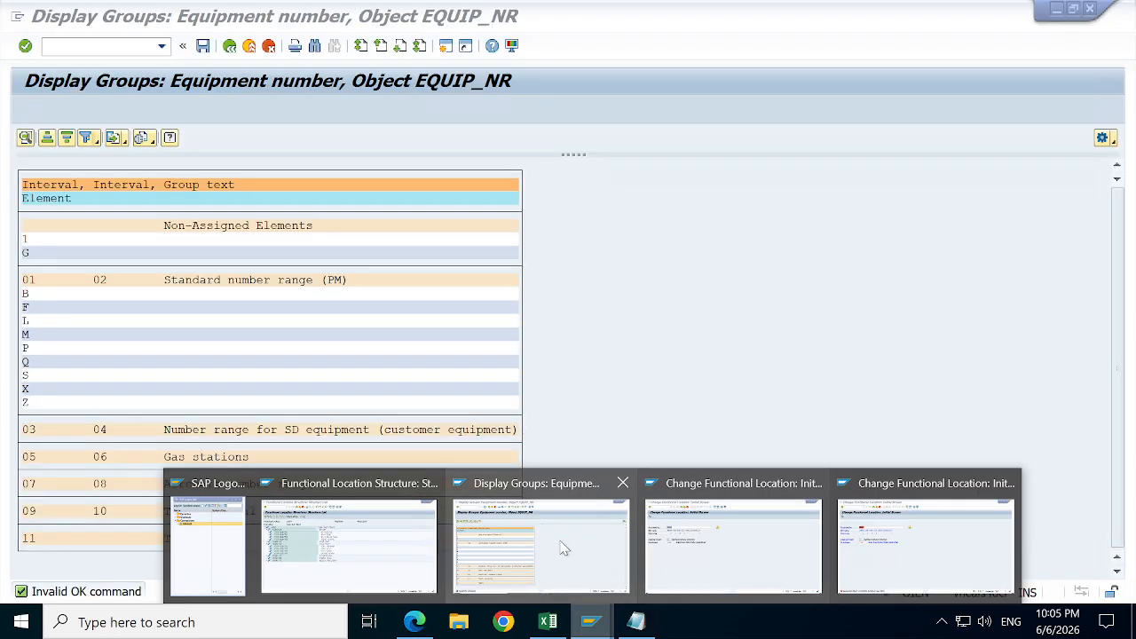
pyautogui.click(562, 547)
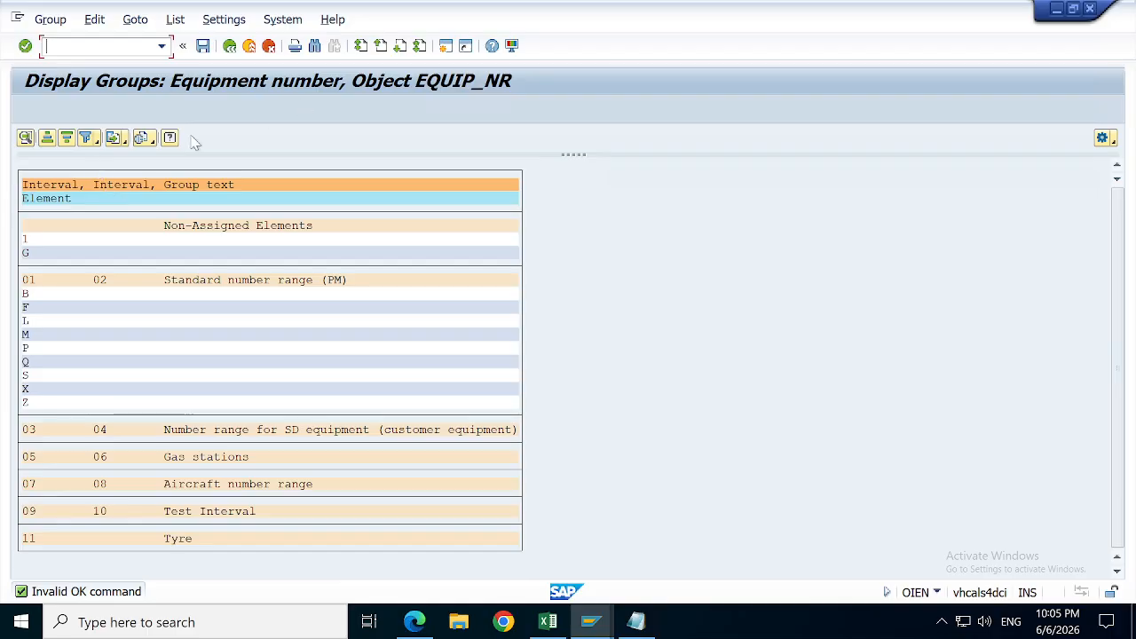
pyautogui.click(229, 46)
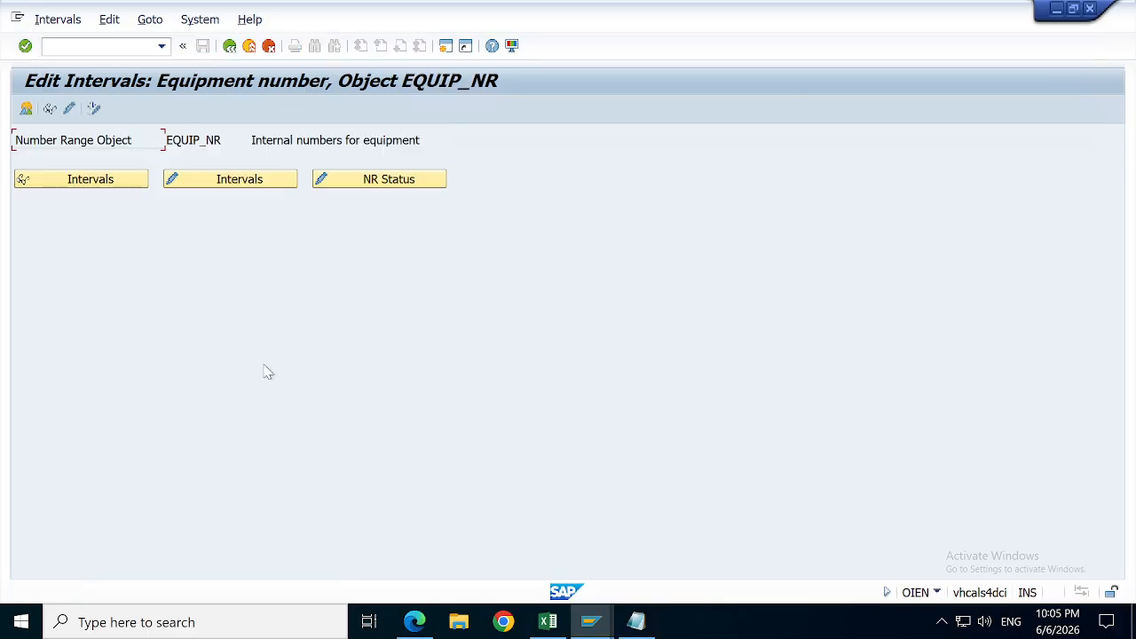
pyautogui.click(68, 110)
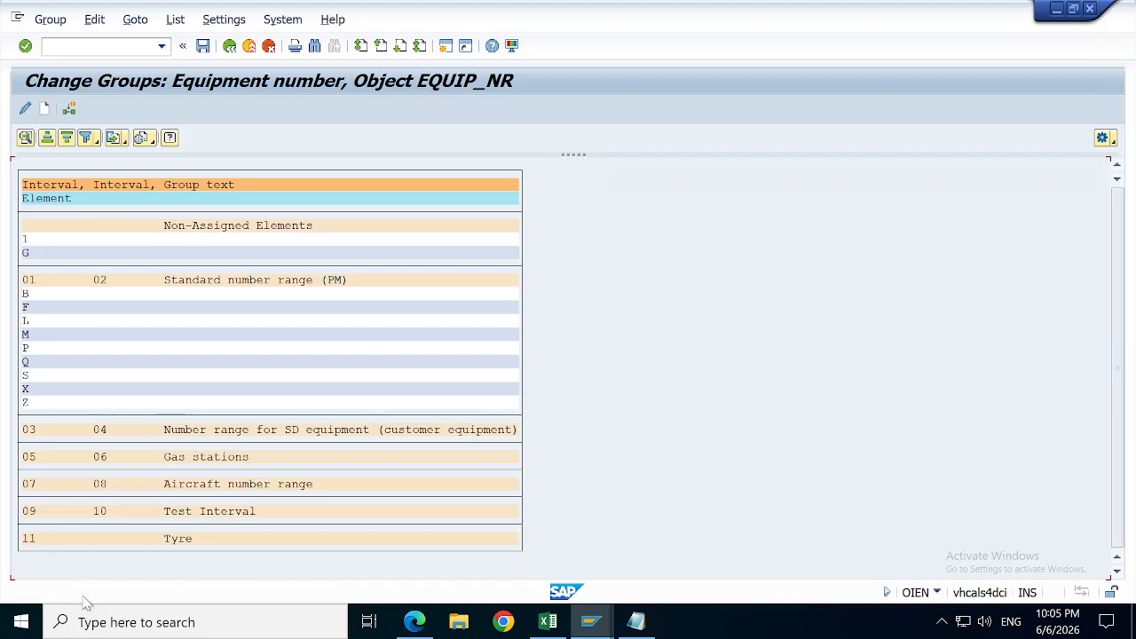
# Step: Try to create the group SLRM EQUIPMENT NU RANGE with an internal interval from 30000000 to 39999999 and save it
pyautogui.click(44, 110)
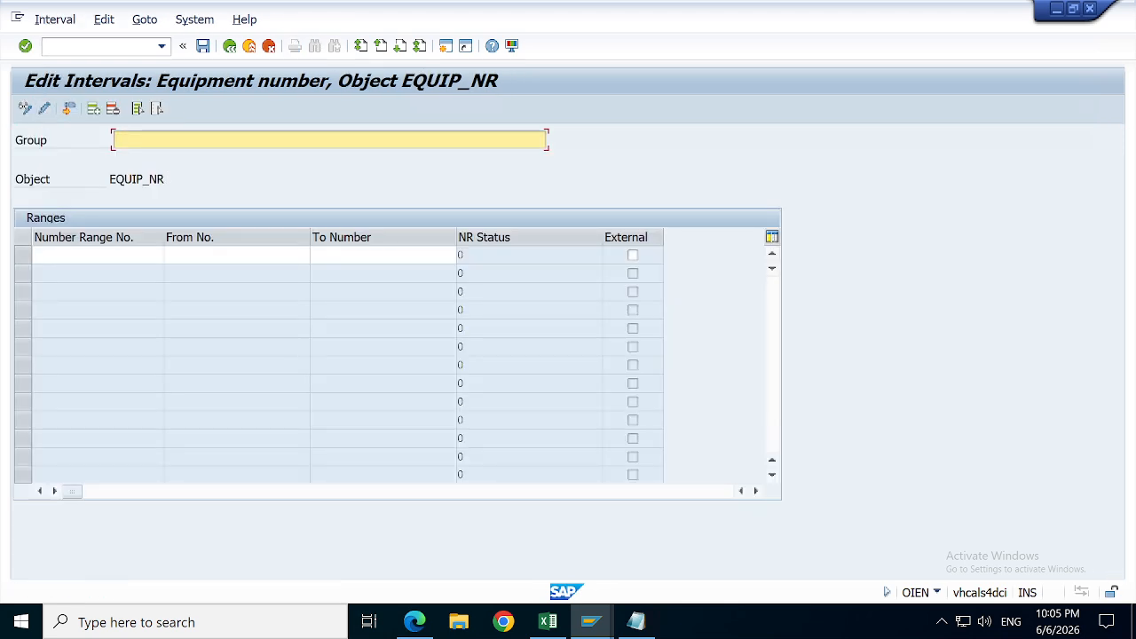
pyautogui.write('SLRM ')
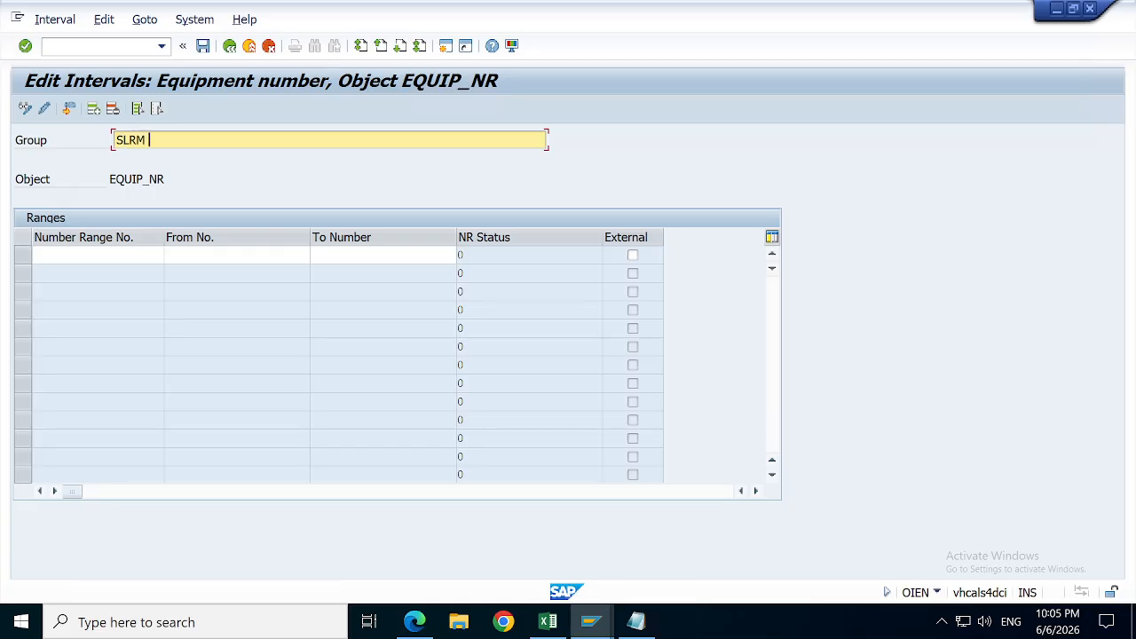
pyautogui.write('EQUIPMENT NU RANGE')
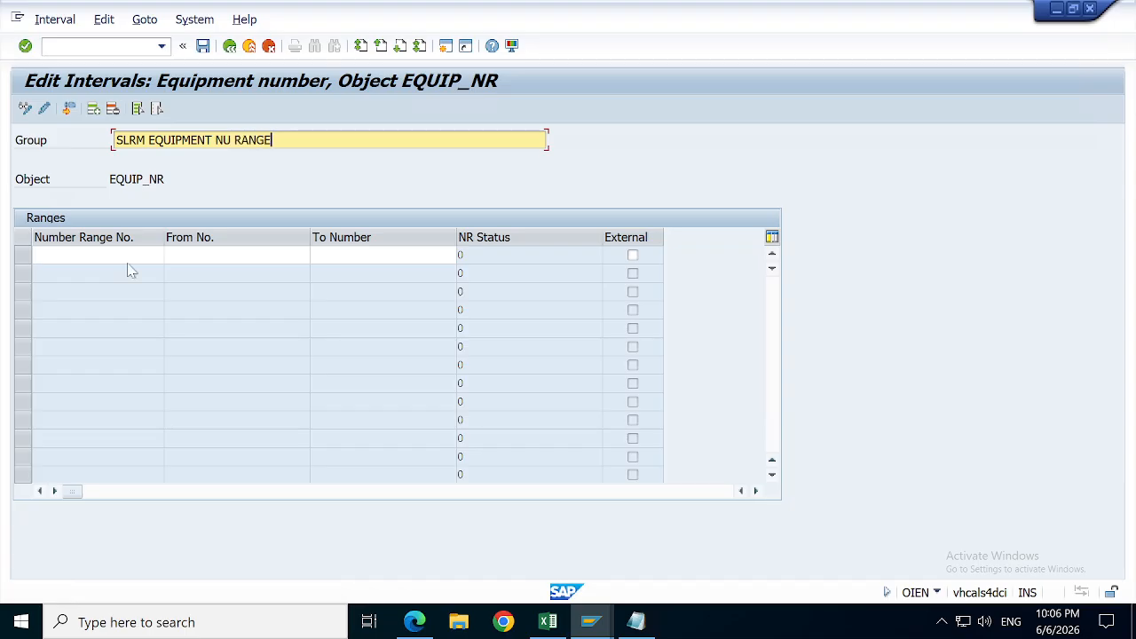
pyautogui.click(204, 254)
pyautogui.click(195, 272)
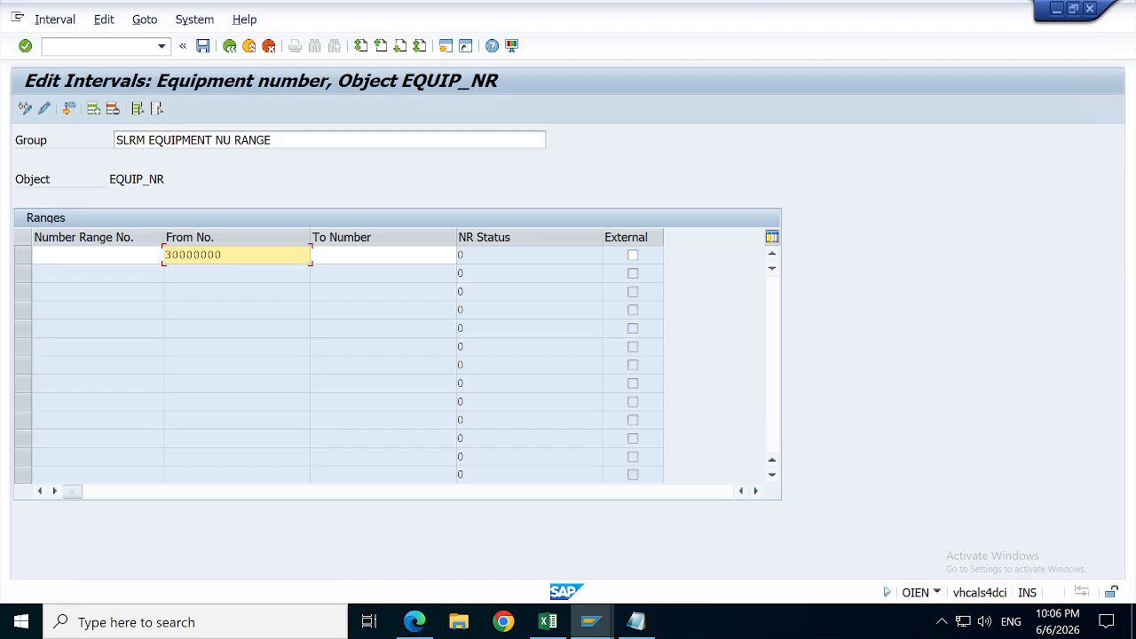
pyautogui.click(382, 255)
pyautogui.click(341, 271)
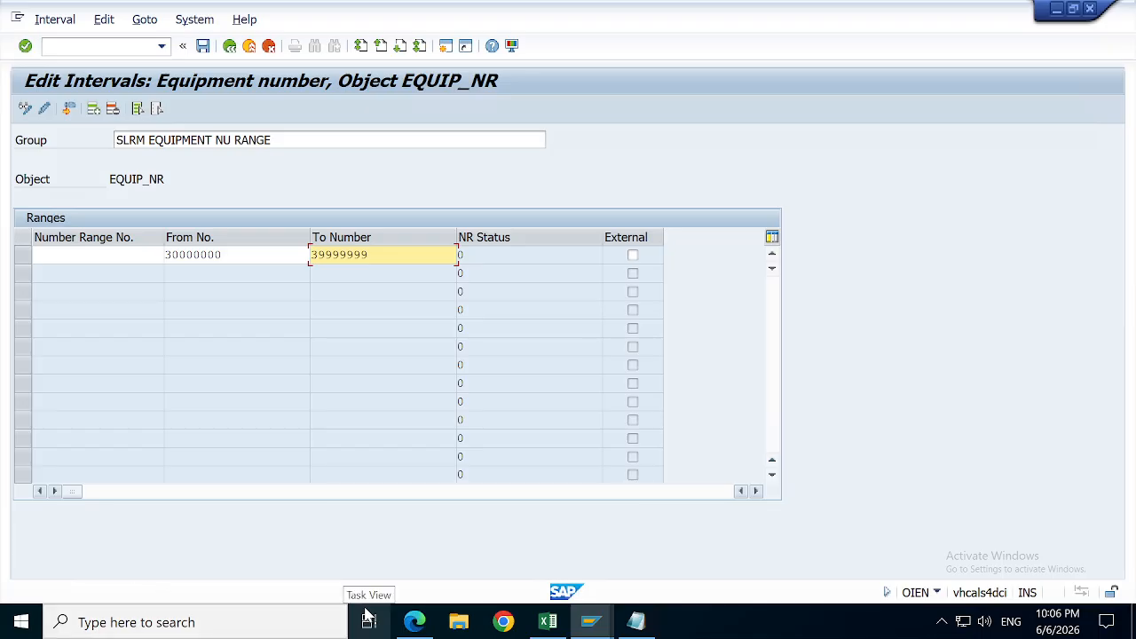
pyautogui.press('Return')
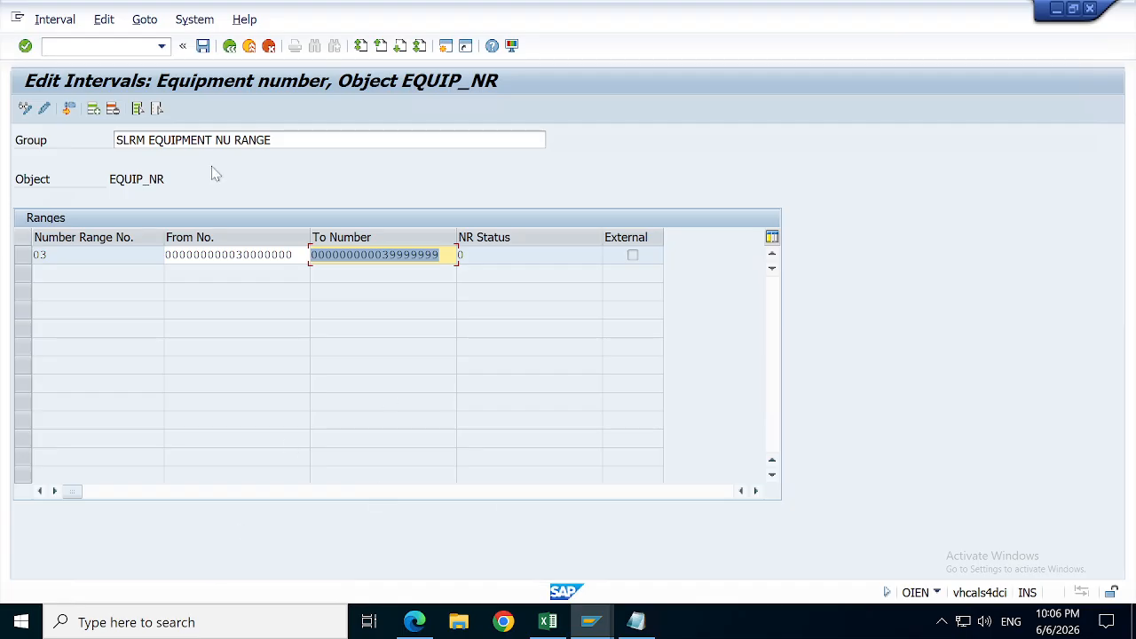
pyautogui.click(204, 49)
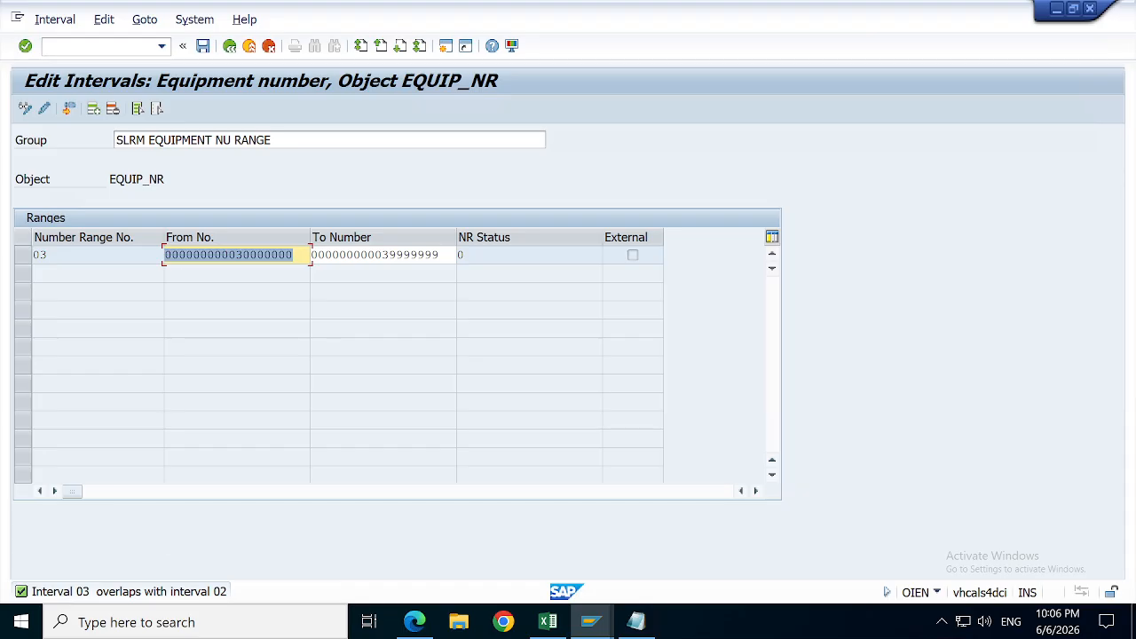
# Step: Change the new group's interval to 50000000 through 59999999 and try to save it again
pyautogui.click(241, 256)
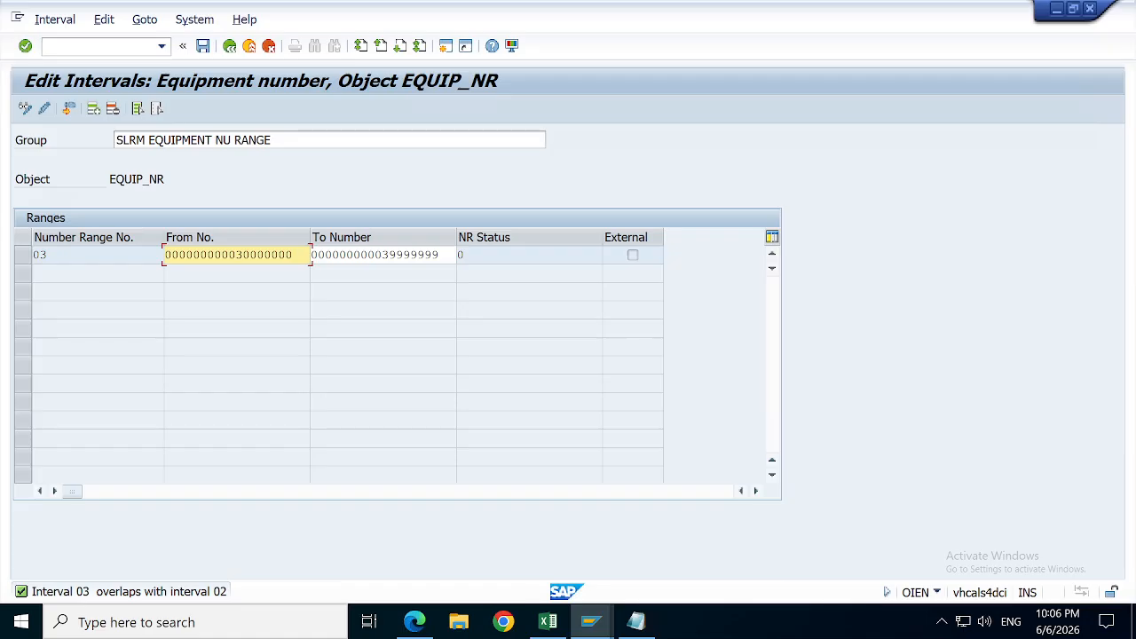
pyautogui.press('BackSpace')
pyautogui.write('1')
pyautogui.press('BackSpace')
pyautogui.write('5')
pyautogui.click(375, 255)
pyautogui.press('BackSpace')
pyautogui.write('5')
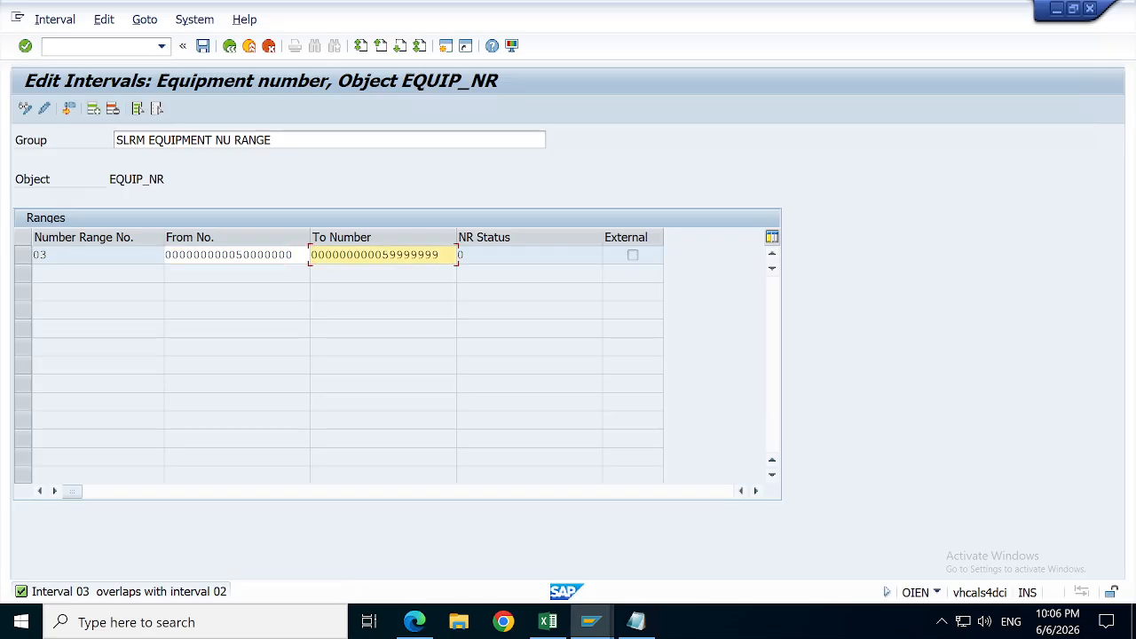
pyautogui.click(203, 46)
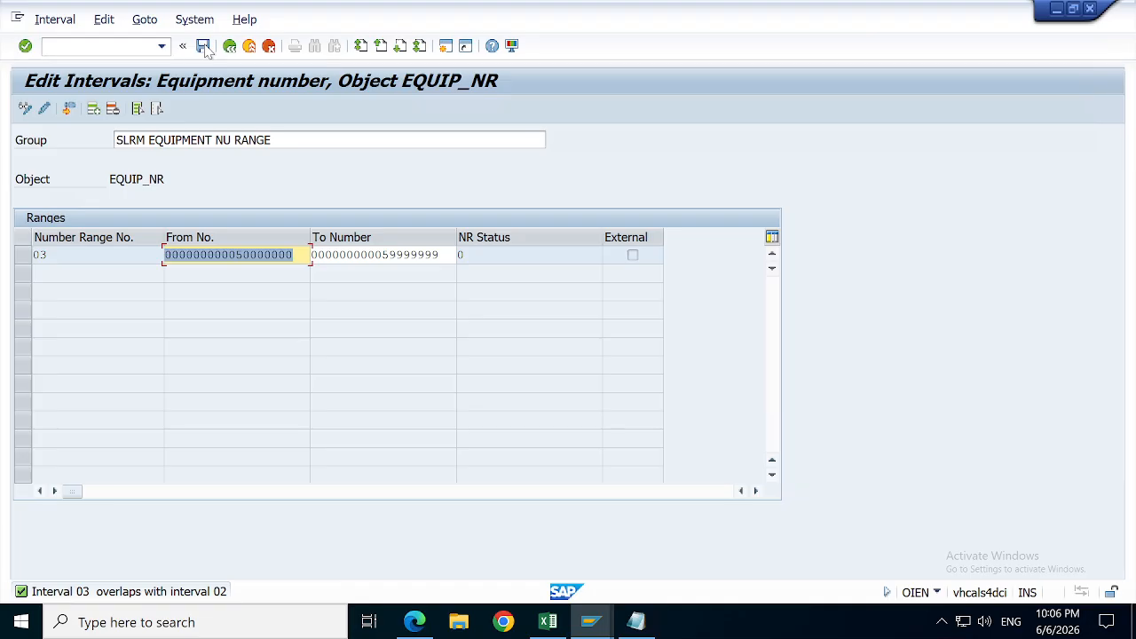
# Step: Discard the unsaved SLRM group interval and return to the EQUIP_NR group overview
pyautogui.click(228, 254)
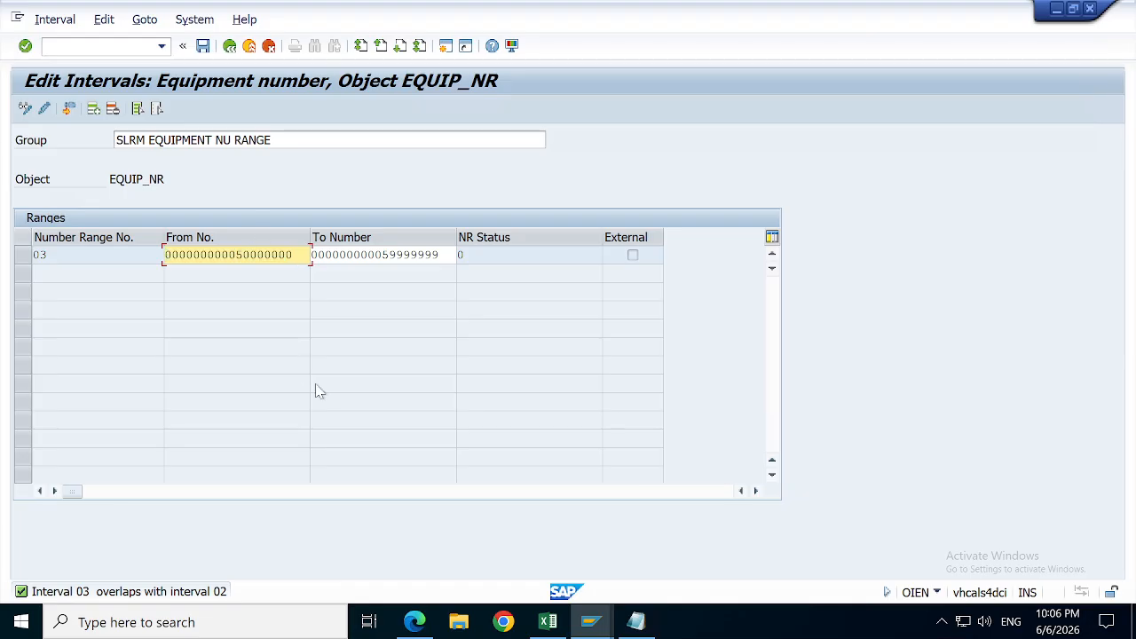
pyautogui.click(270, 46)
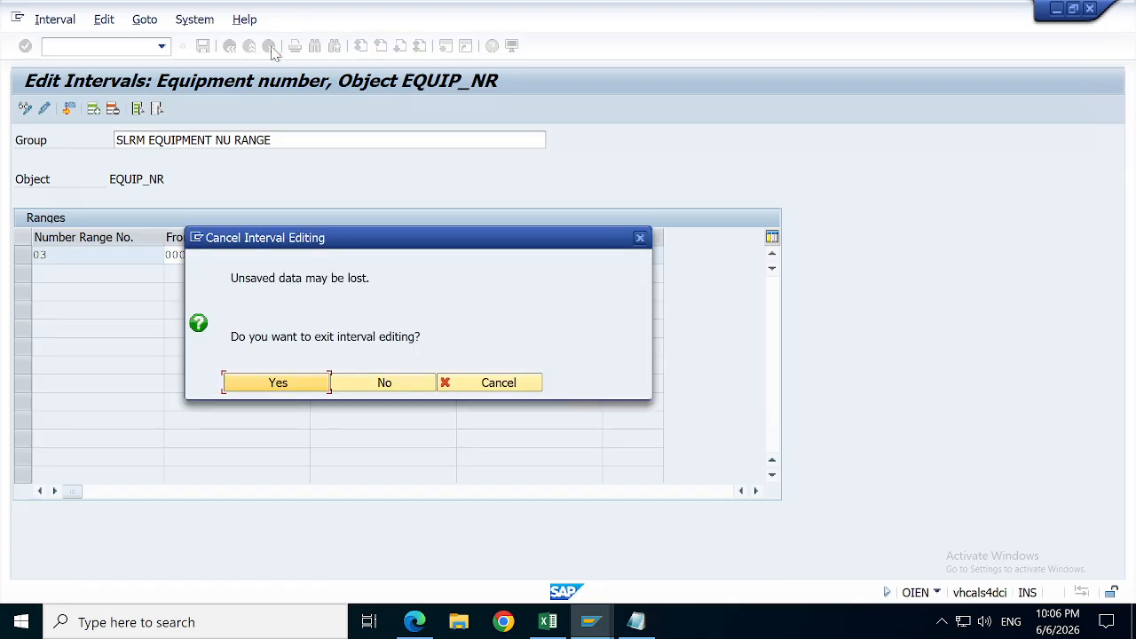
pyautogui.click(284, 384)
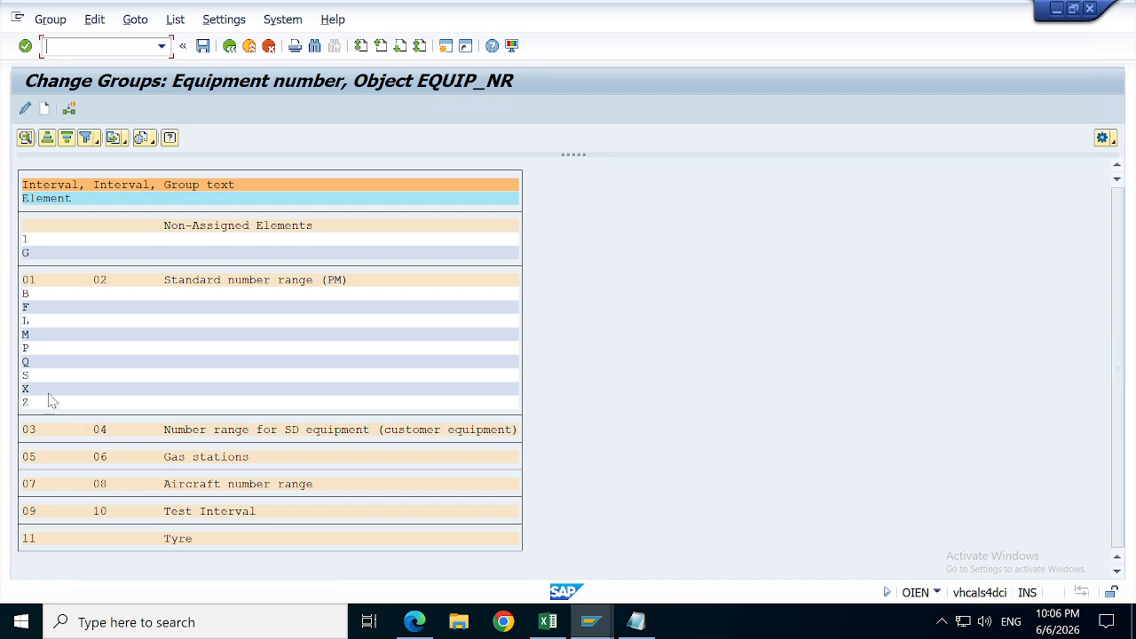
pyautogui.click(47, 111)
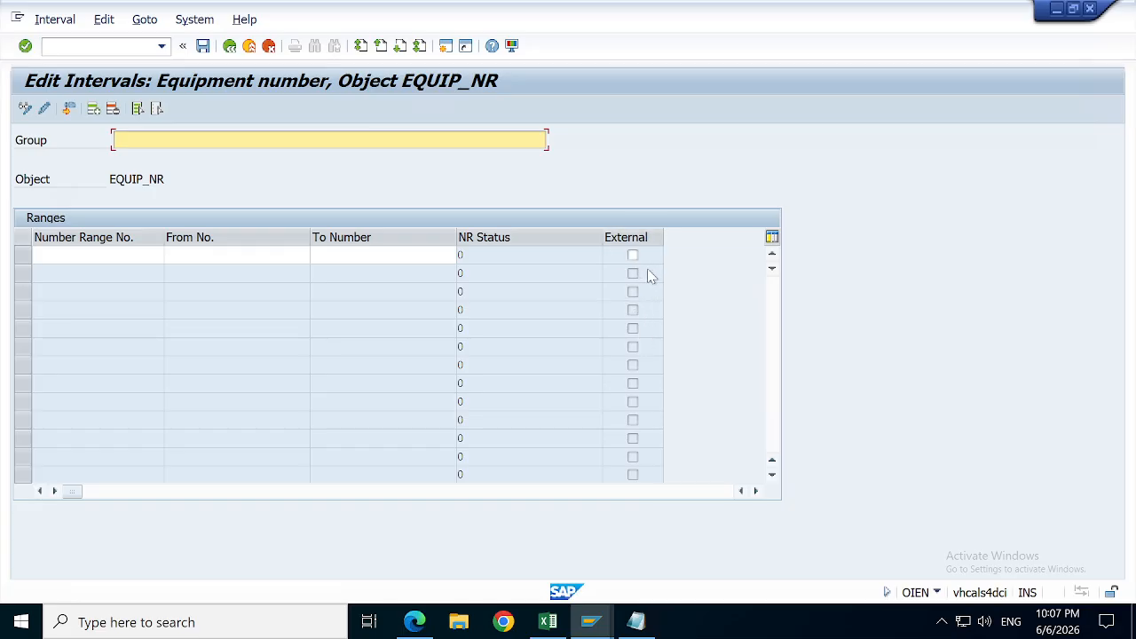
pyautogui.click(230, 48)
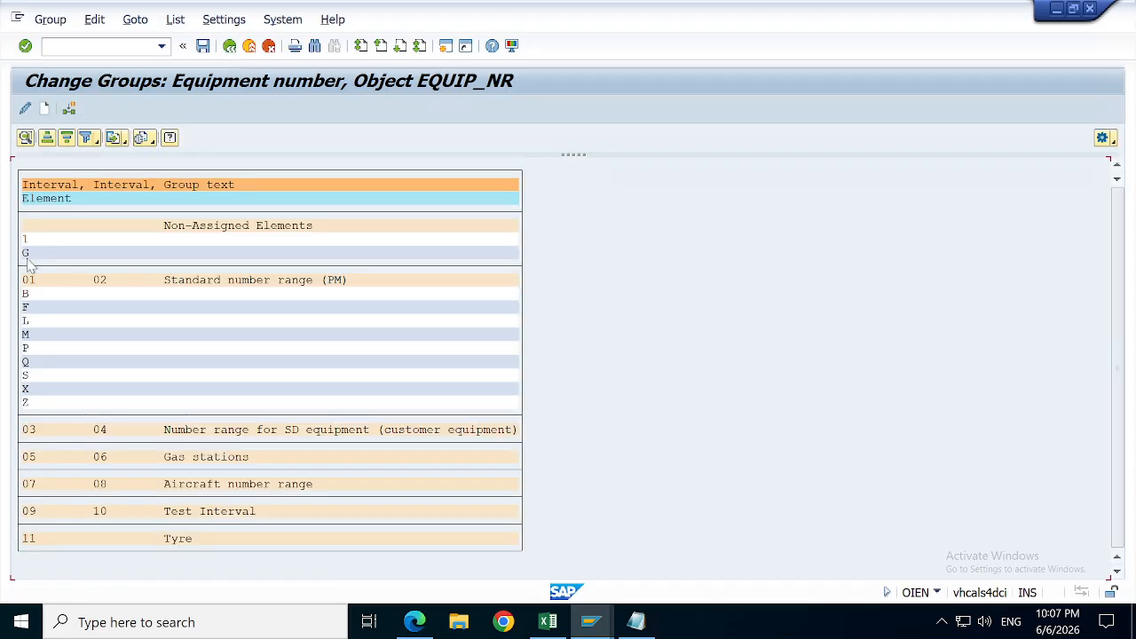
# Step: Examine the intervals of the Standard number range (PM) group, then return to the group overview
pyautogui.click(26, 239)
pyautogui.click(197, 294)
pyautogui.click(197, 279)
pyautogui.doubleClick(220, 284)
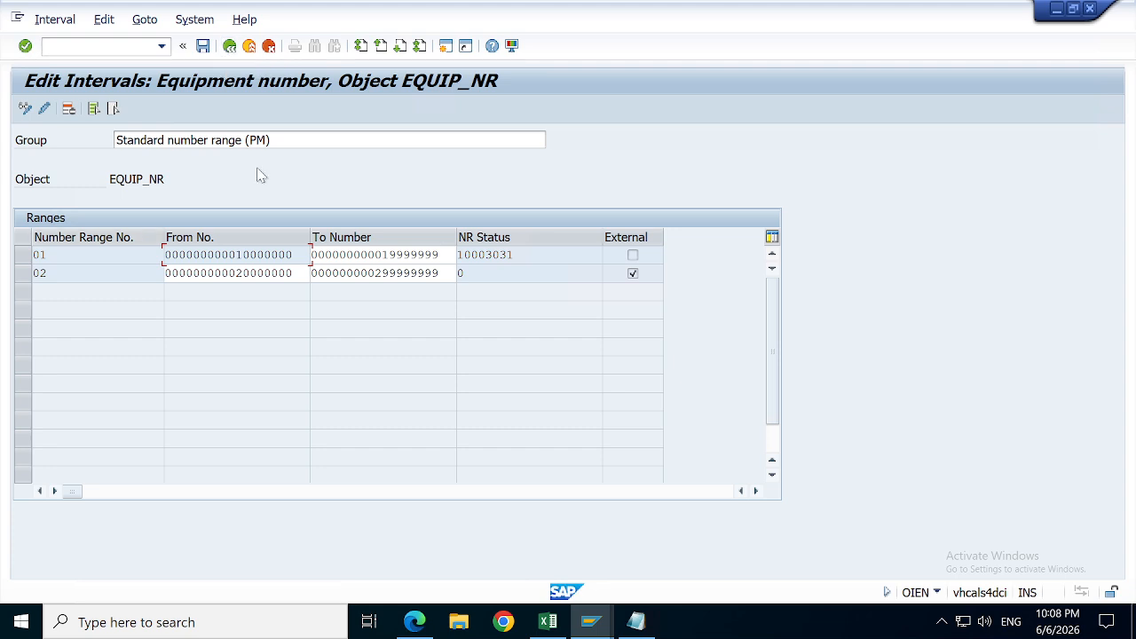
pyautogui.click(230, 46)
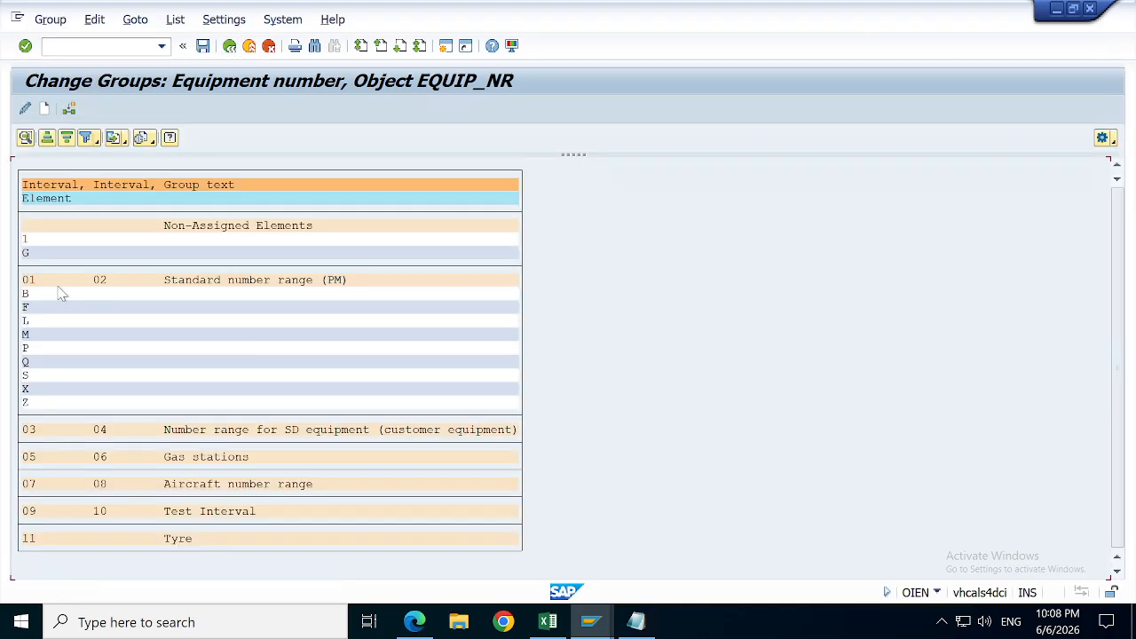
# Step: Assign unassigned element 1 to the Standard number range (PM) group, save the assignment and reopen the group's intervals
pyautogui.click(25, 239)
pyautogui.click(69, 108)
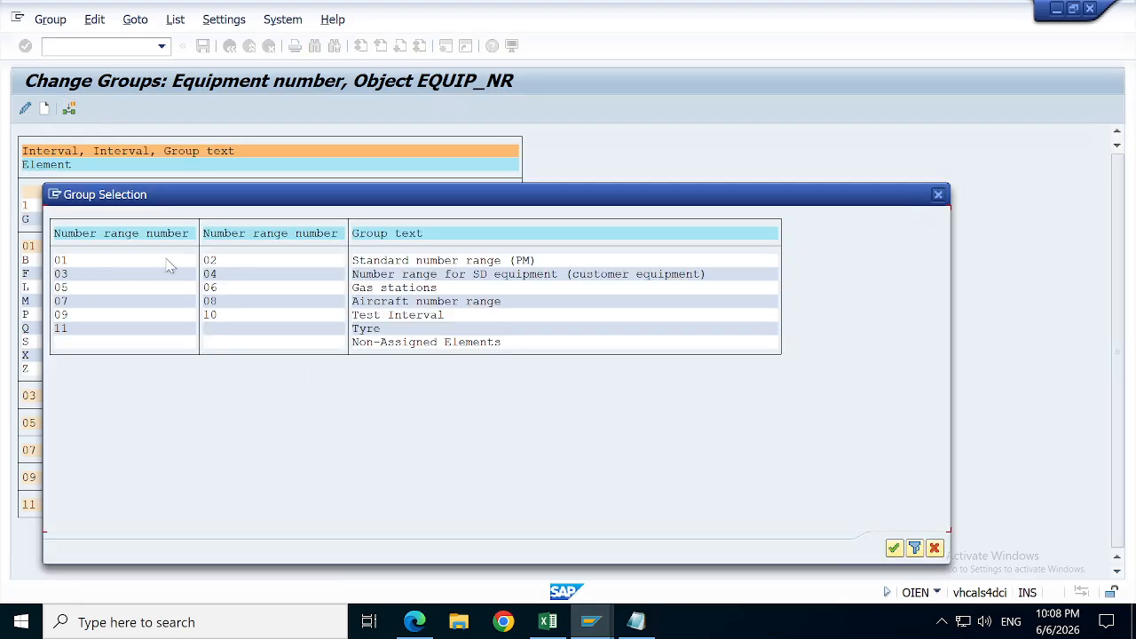
pyautogui.click(394, 261)
pyautogui.click(360, 261)
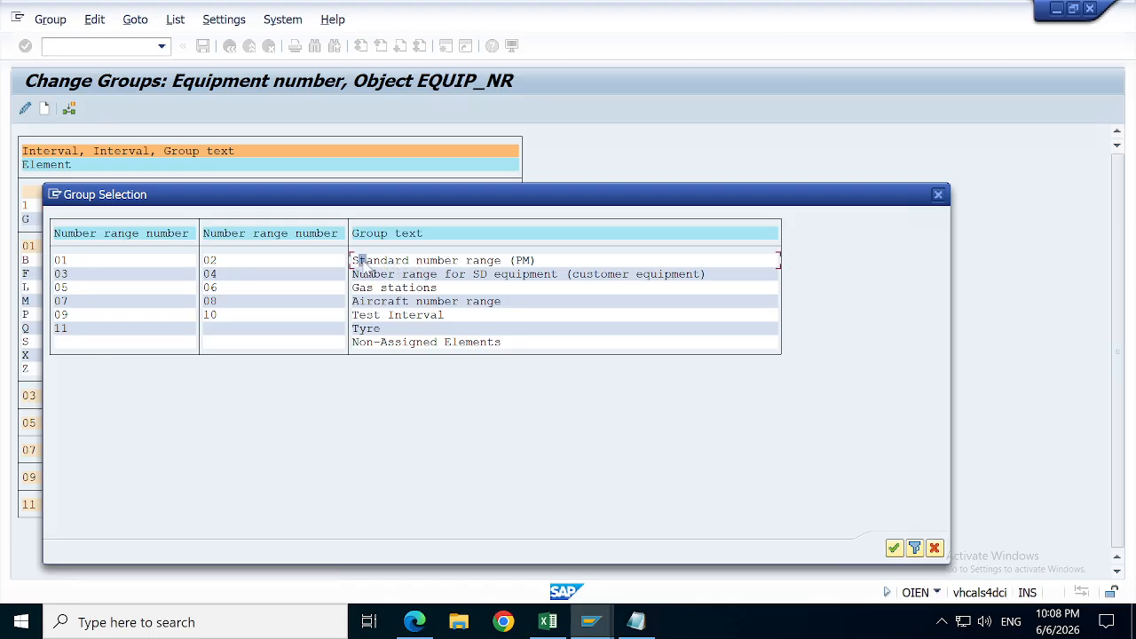
pyautogui.click(895, 549)
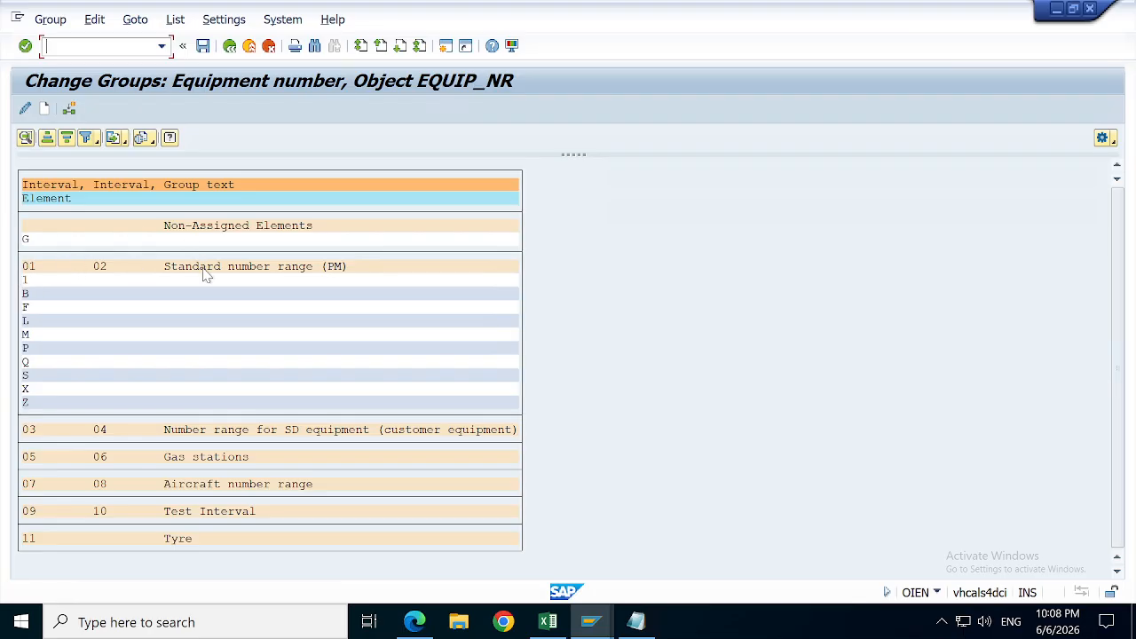
pyautogui.press('F3')
pyautogui.click(288, 315)
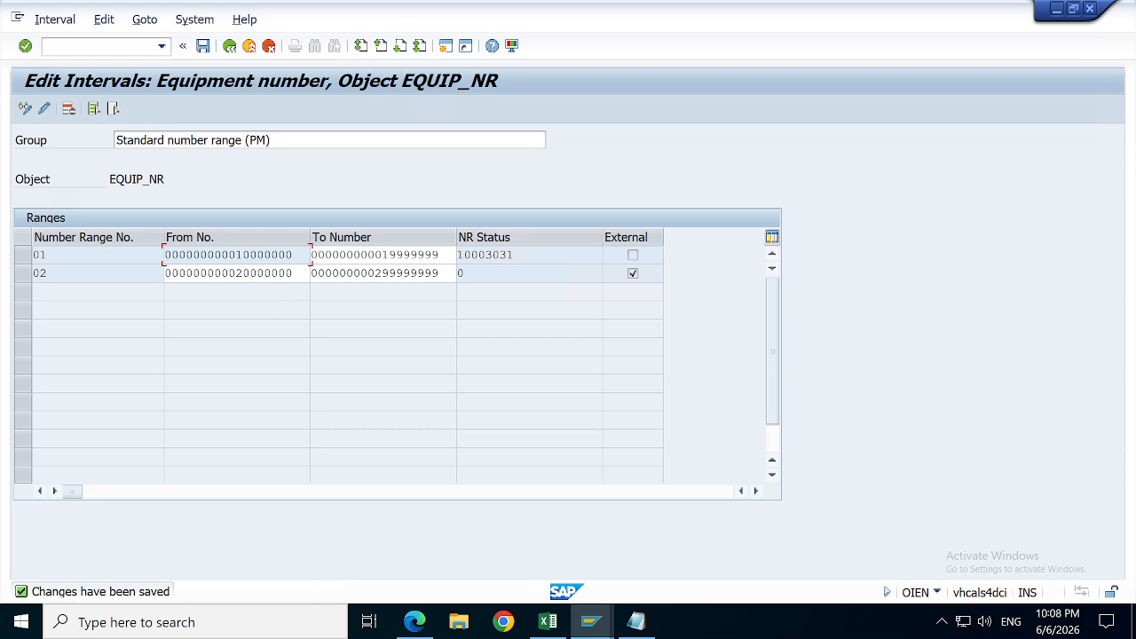
# Step: Leave the equipment number range maintenance and return to the IMG activity structure
pyautogui.click(633, 272)
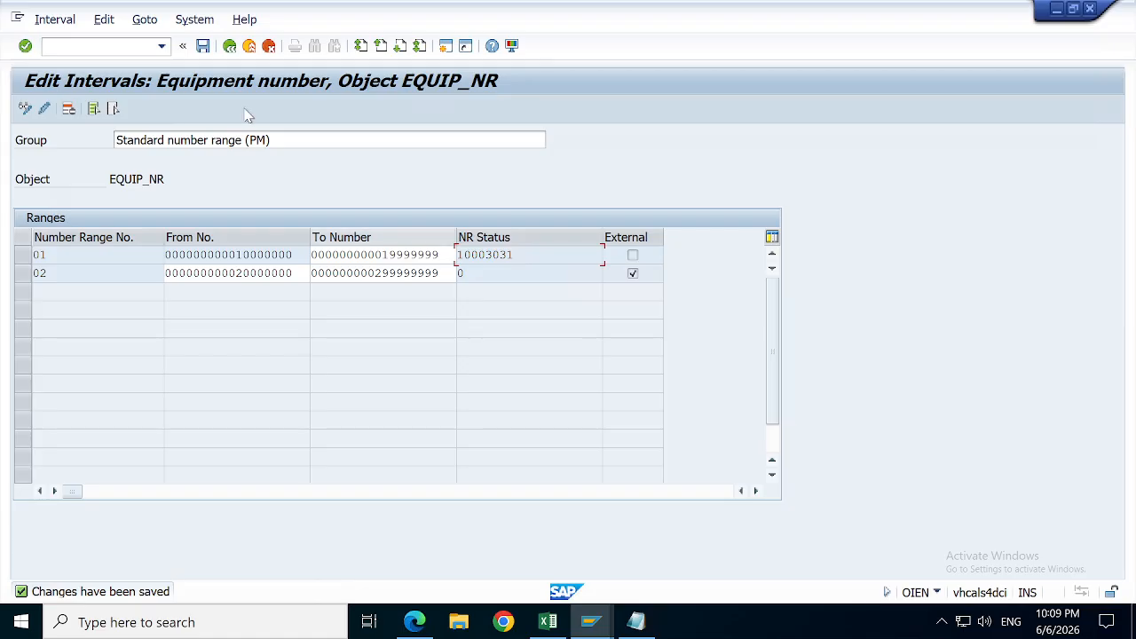
pyautogui.click(229, 46)
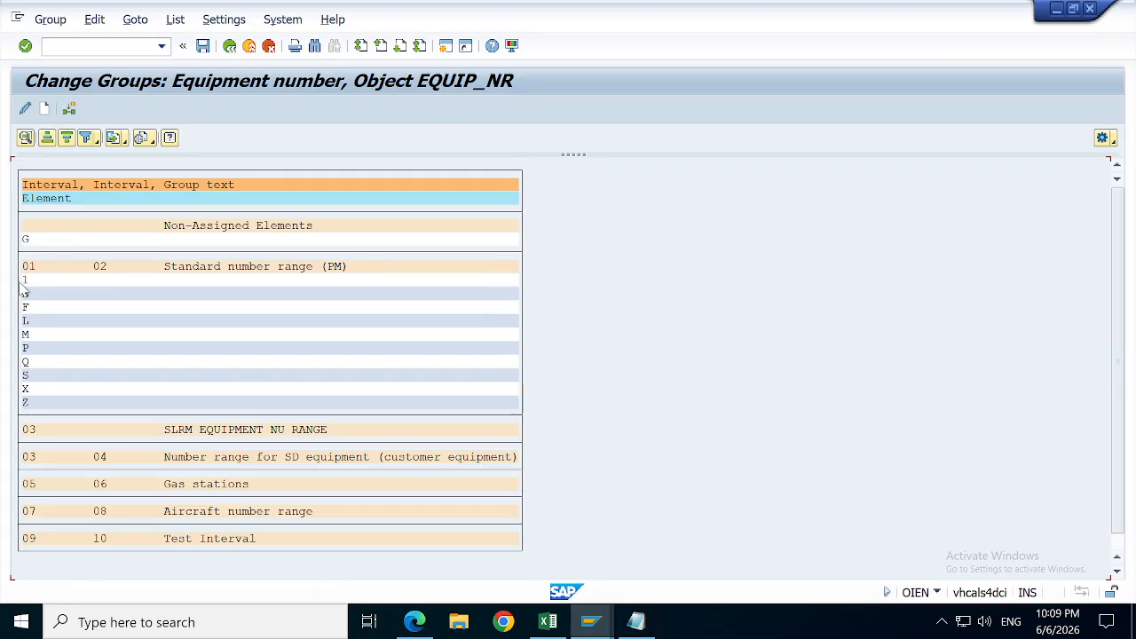
pyautogui.click(229, 47)
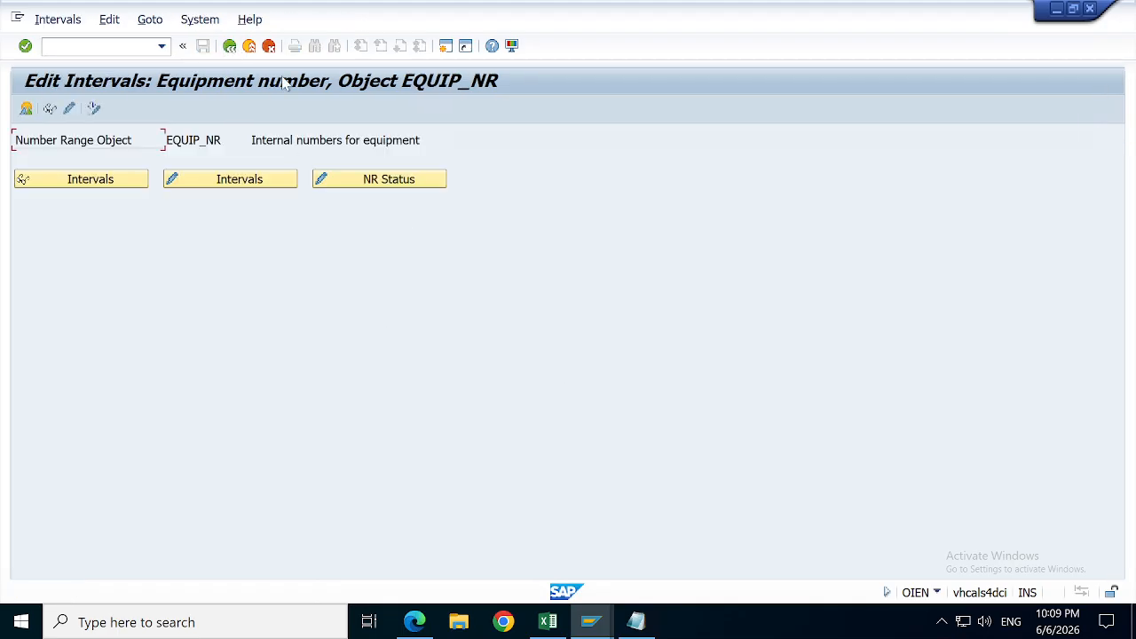
pyautogui.click(229, 47)
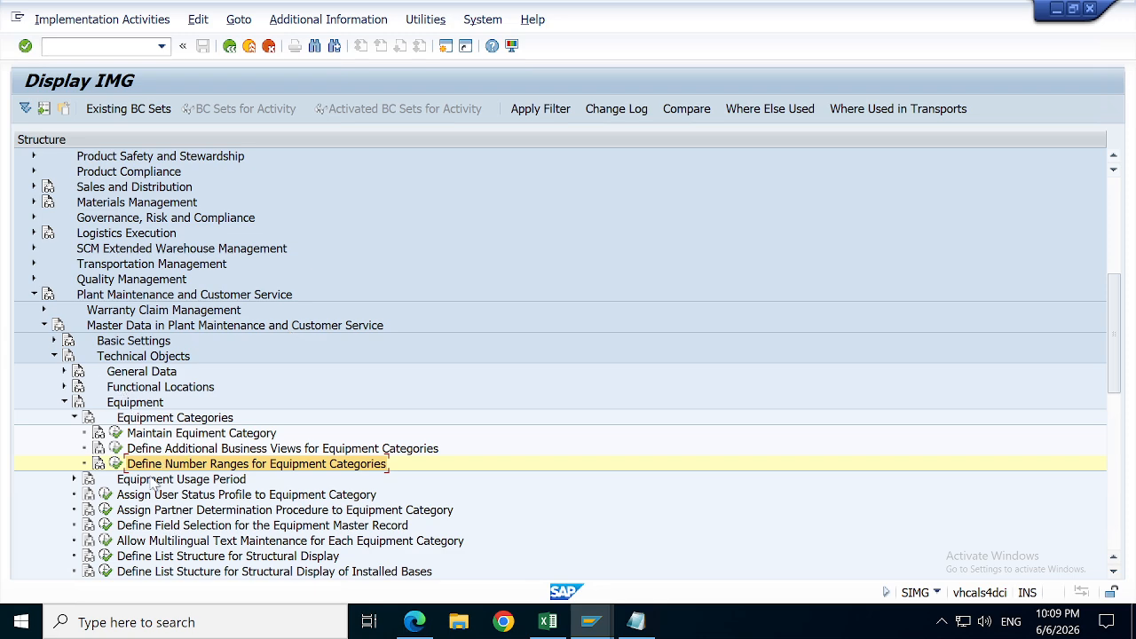
# Step: Expand the Equipment Usage Period node and open the Define Installation at Functional Location activity
pyautogui.click(75, 479)
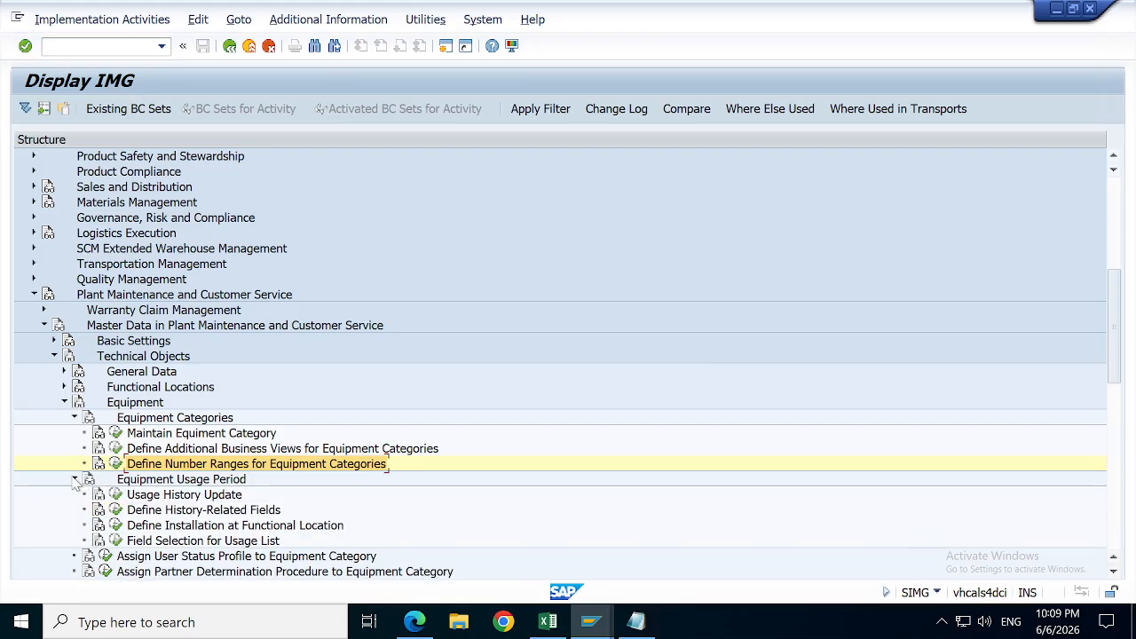
pyautogui.press('Down')
pyautogui.press('Down')
pyautogui.press('Down')
pyautogui.press('Down')
pyautogui.press('Down')
pyautogui.press('Down')
pyautogui.press('Down')
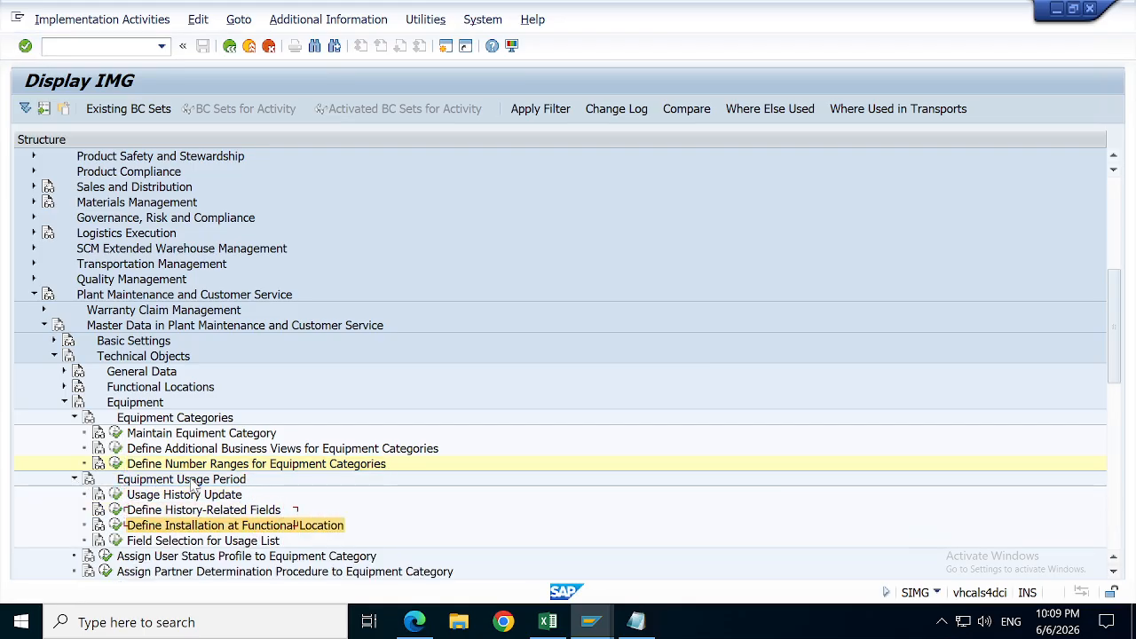
pyautogui.press('Down')
pyautogui.press('Down')
pyautogui.press('Down')
pyautogui.press('Down')
pyautogui.press('Down')
pyautogui.press('Down')
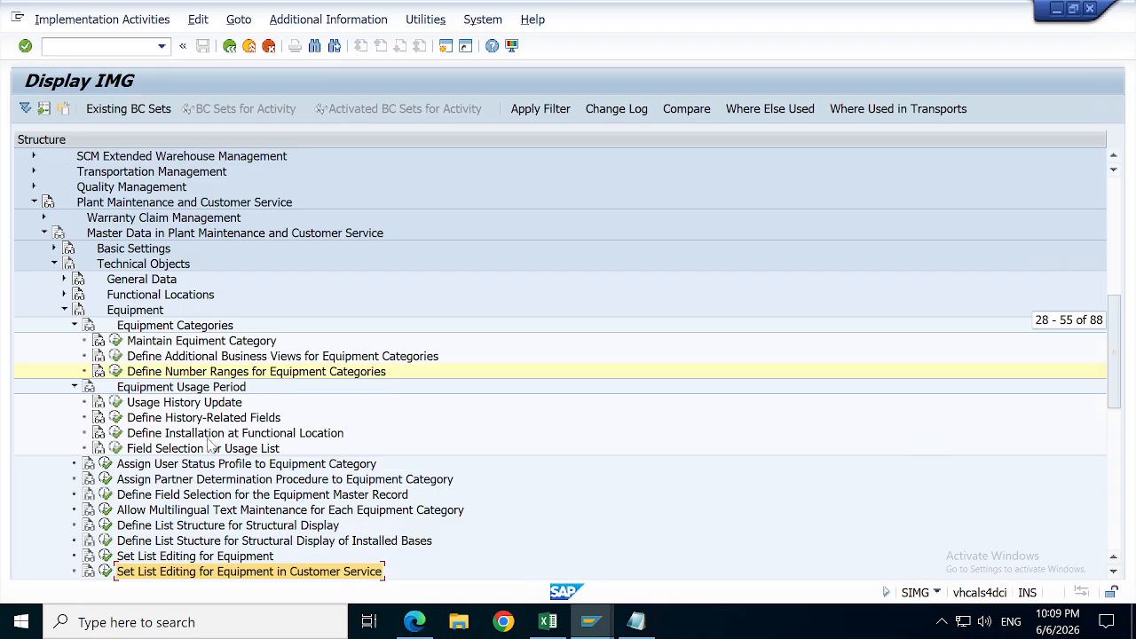
pyautogui.click(213, 388)
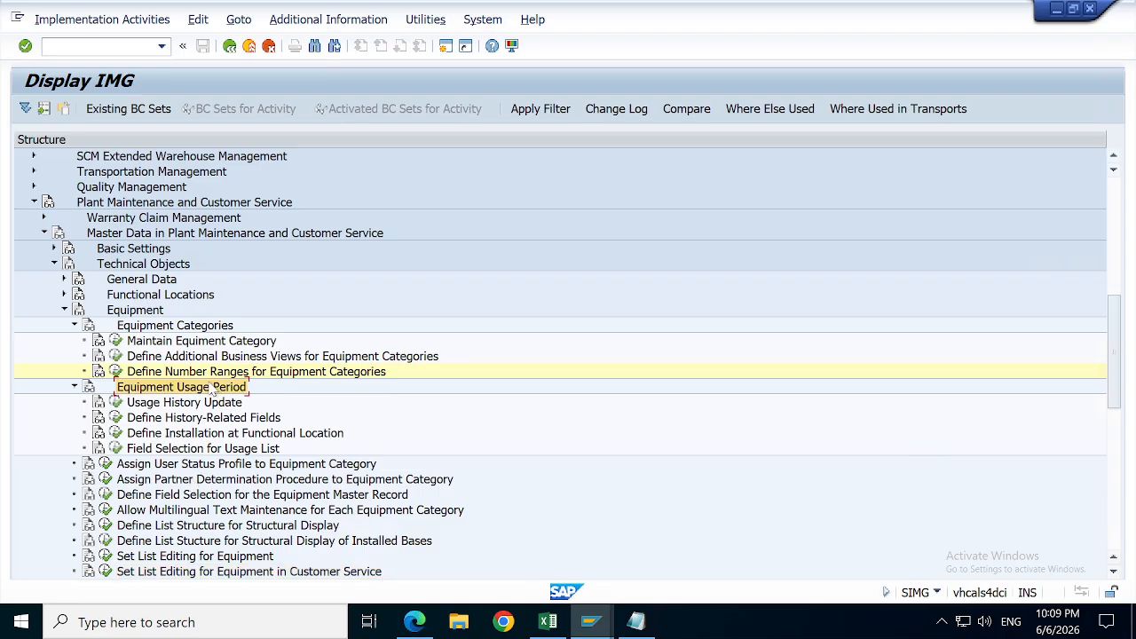
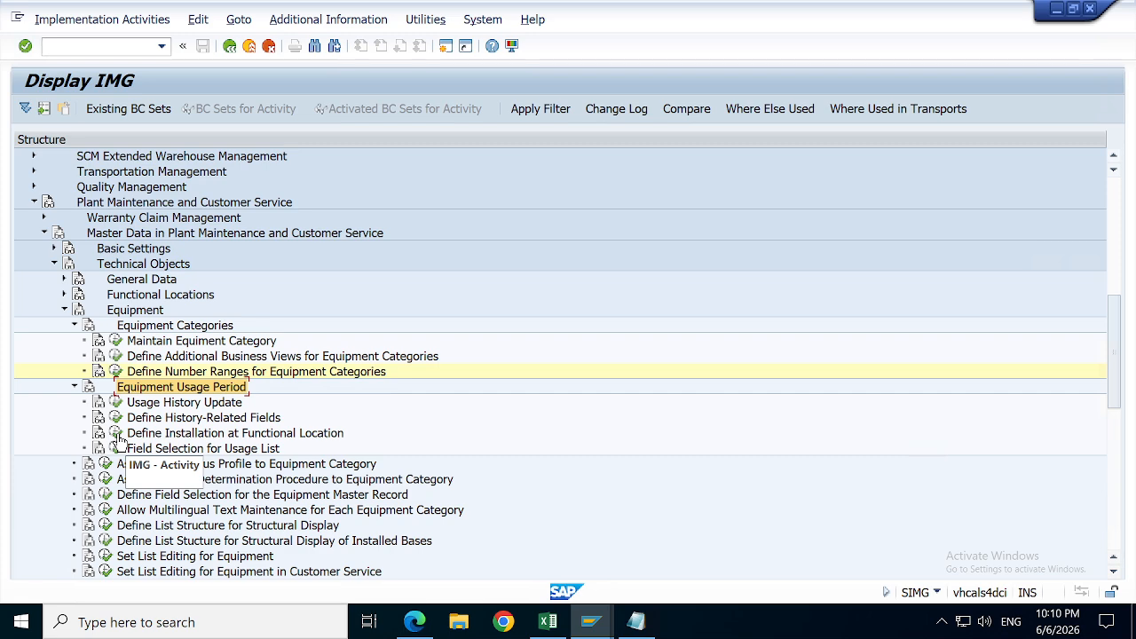
pyautogui.click(116, 434)
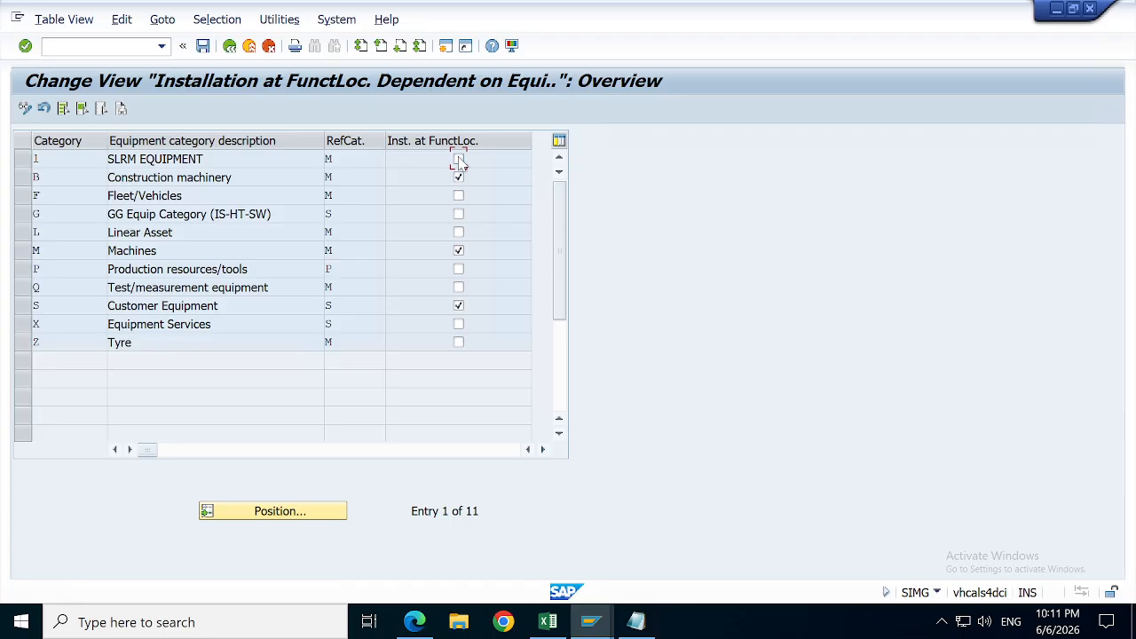
# Step: Allow installation at functional locations for the SLRM EQUIPMENT category, saving it in the SLRM COKE OVEN IMPLEMENTATION PROJECT request
pyautogui.click(155, 160)
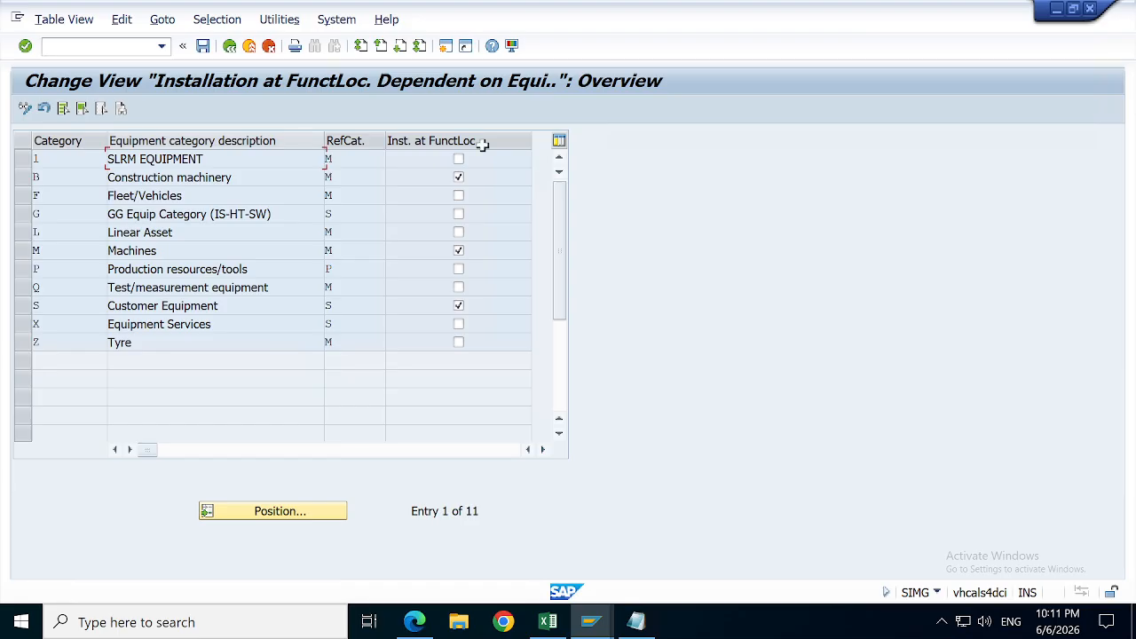
pyautogui.click(458, 160)
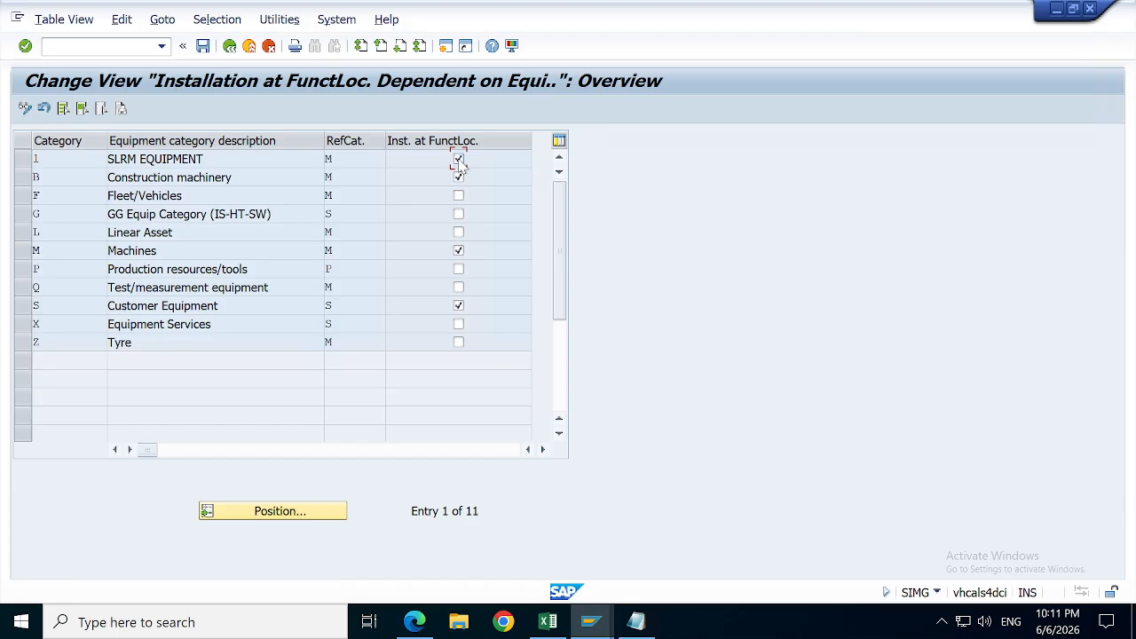
pyautogui.click(203, 46)
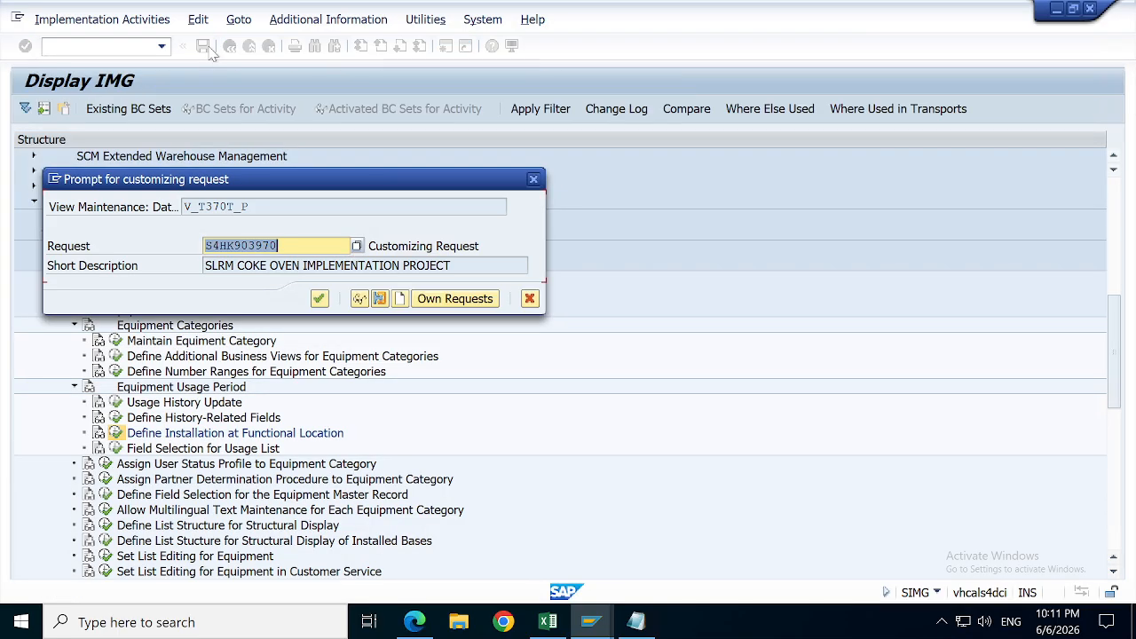
pyautogui.click(319, 299)
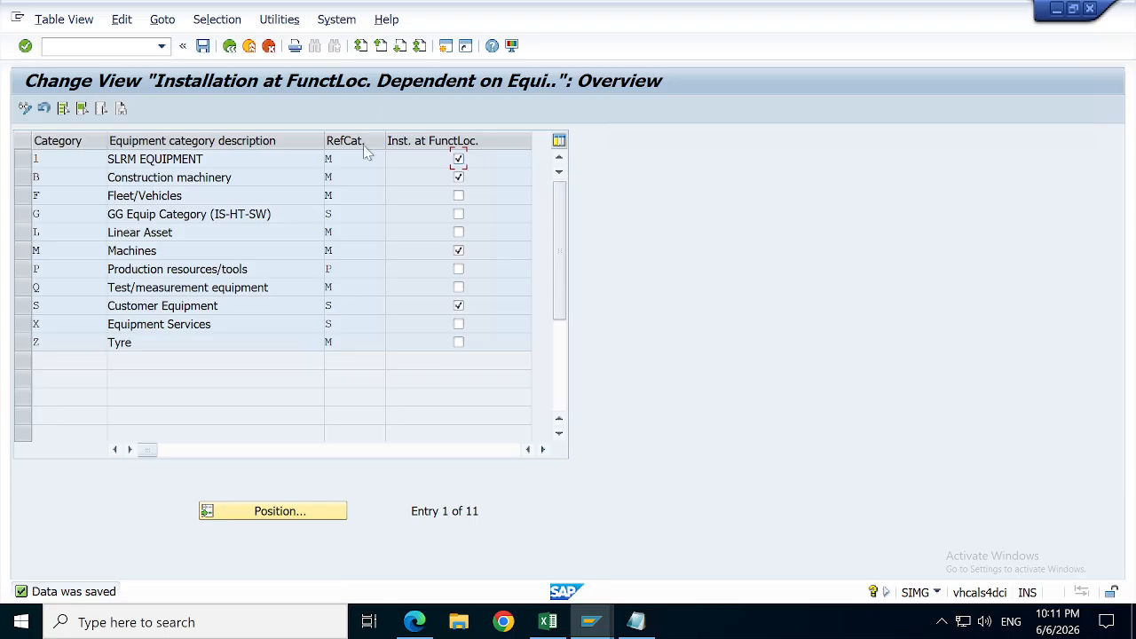
pyautogui.click(204, 160)
pyautogui.click(229, 45)
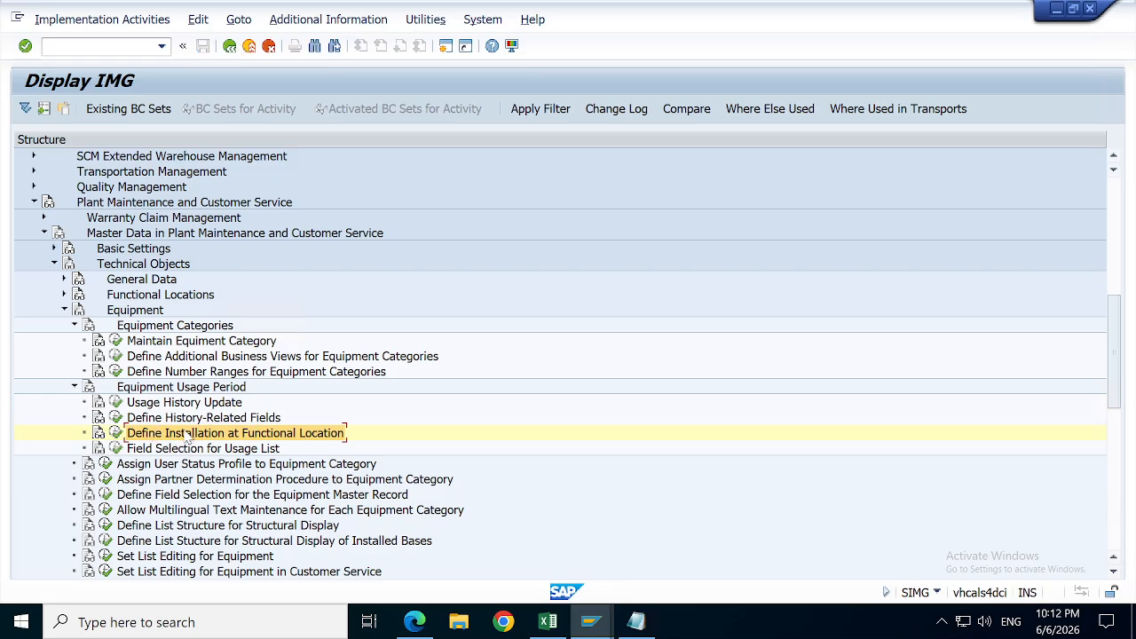
# Step: Activate time segments in Usage History Update for the SLRM EQUIPMENT category and save them in the same customizing request
pyautogui.click(117, 404)
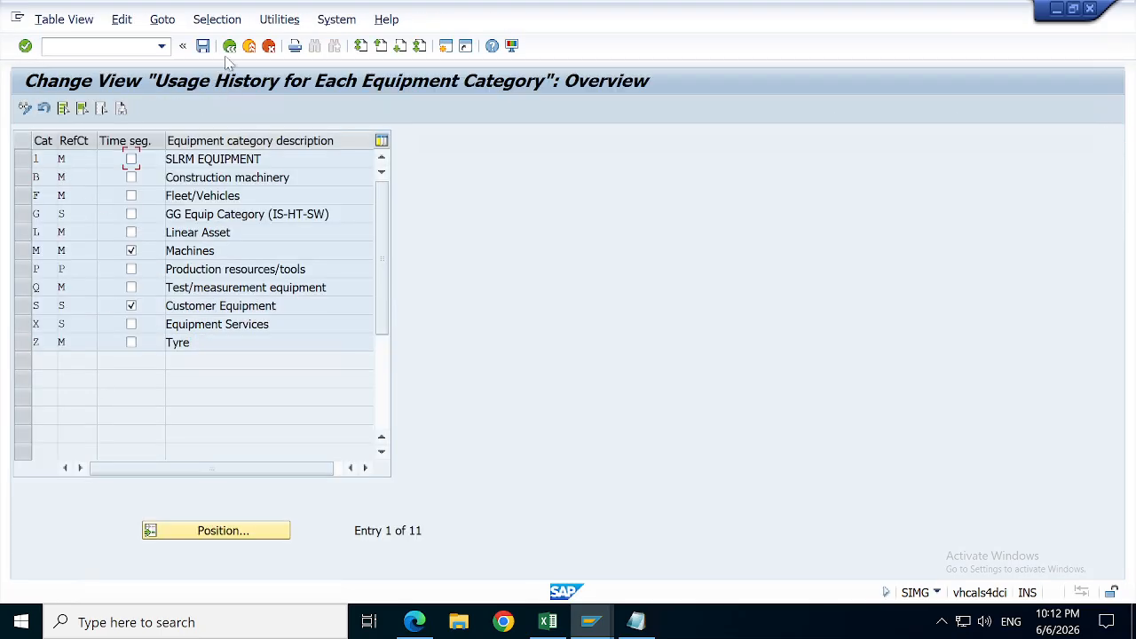
pyautogui.click(131, 161)
pyautogui.click(229, 47)
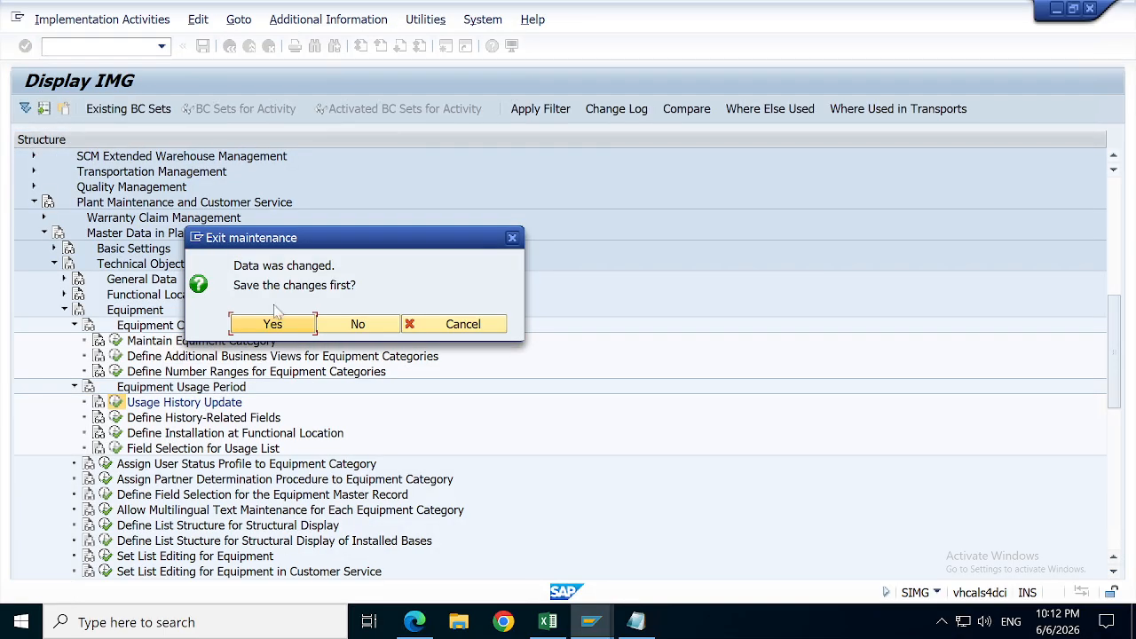
pyautogui.click(282, 328)
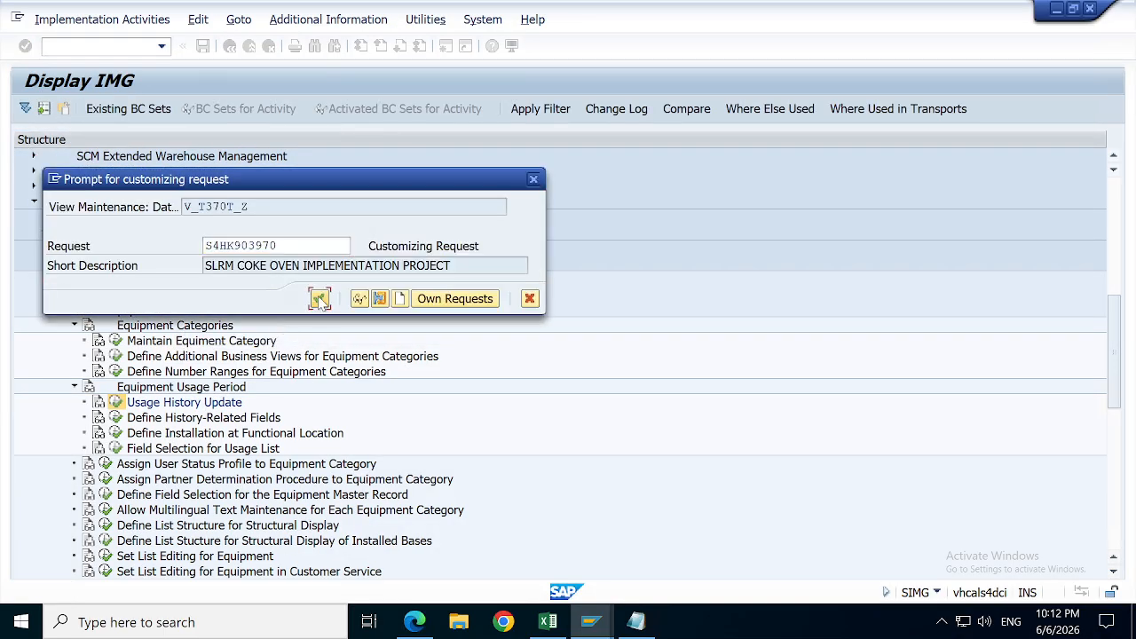
pyautogui.click(319, 298)
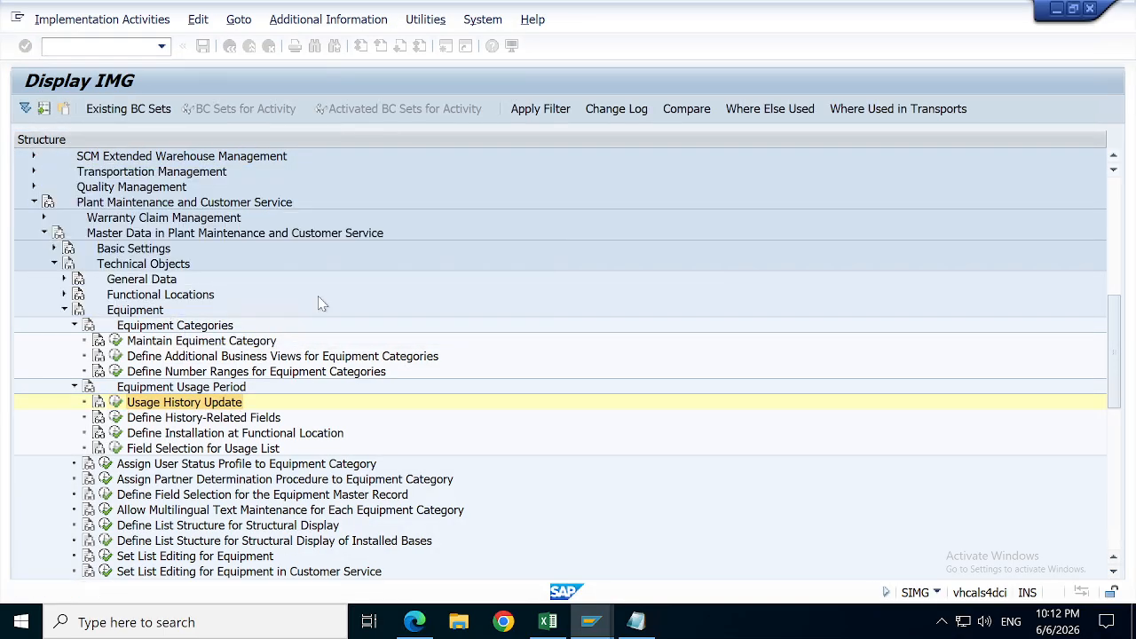
# Step: Examine which fields are flagged for usage history under Define History-Related Fields, then return to the IMG structure
pyautogui.click(115, 417)
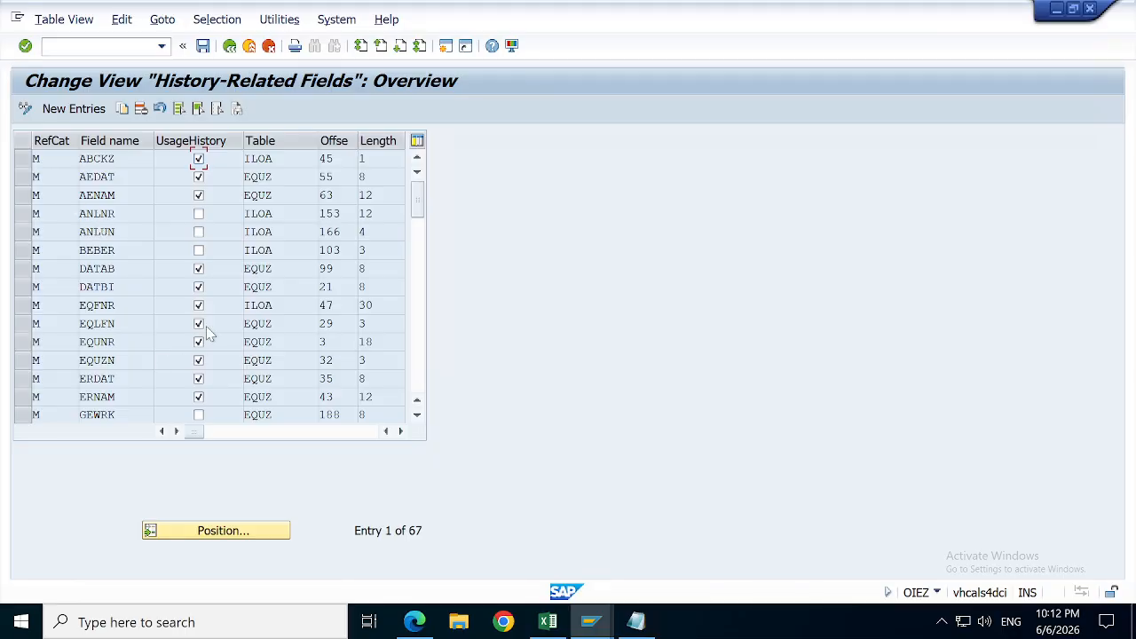
pyautogui.click(85, 195)
pyautogui.click(416, 368)
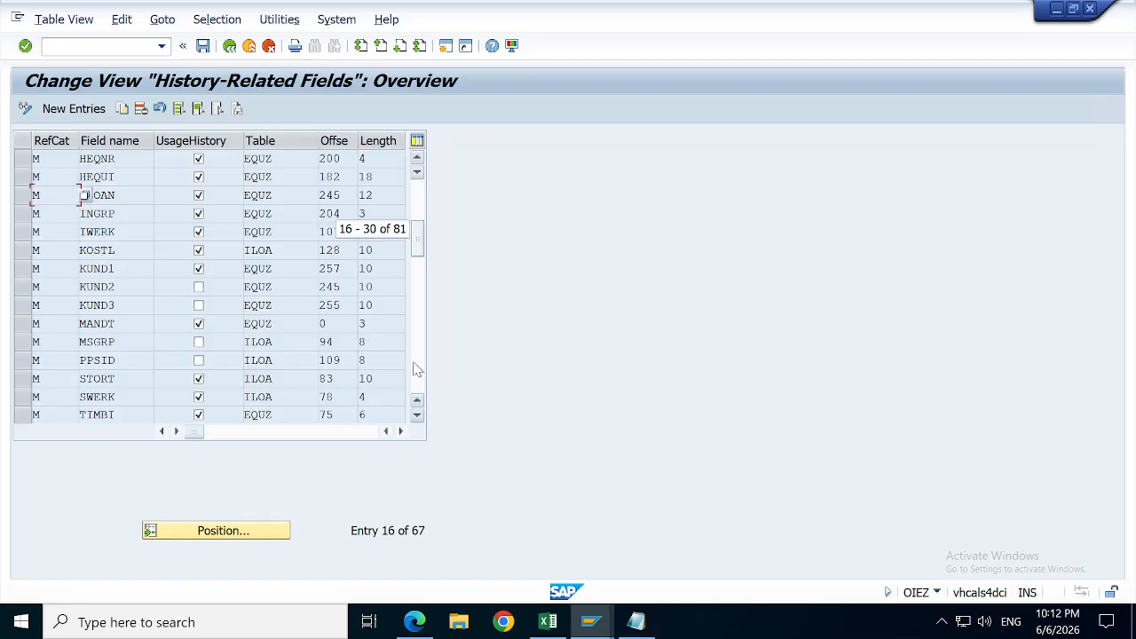
pyautogui.click(416, 368)
pyautogui.click(416, 369)
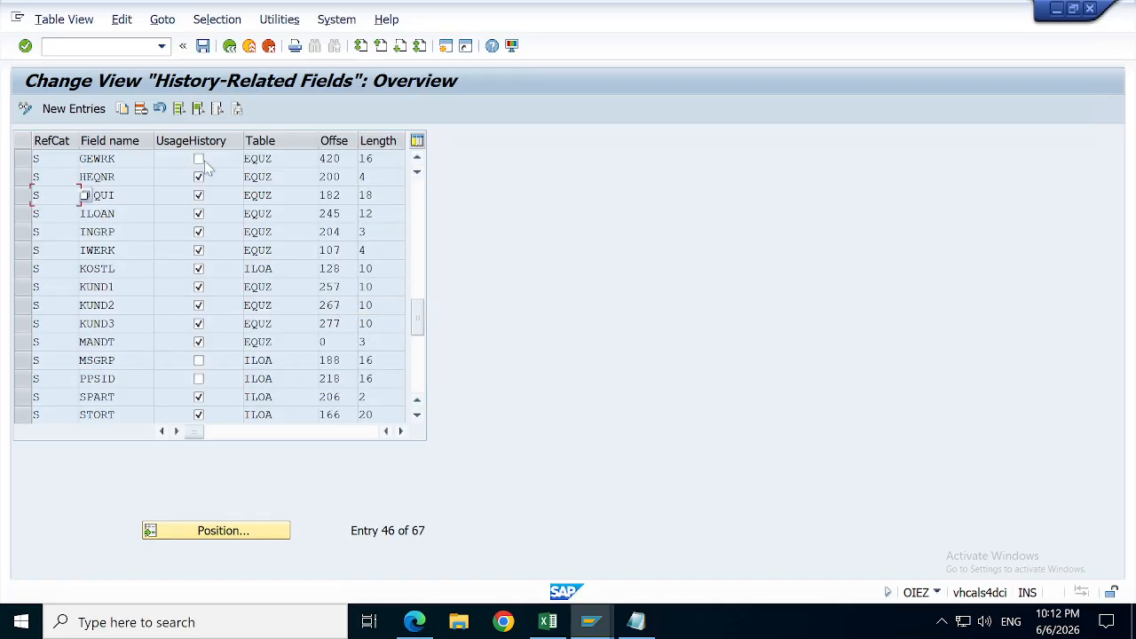
pyautogui.click(228, 46)
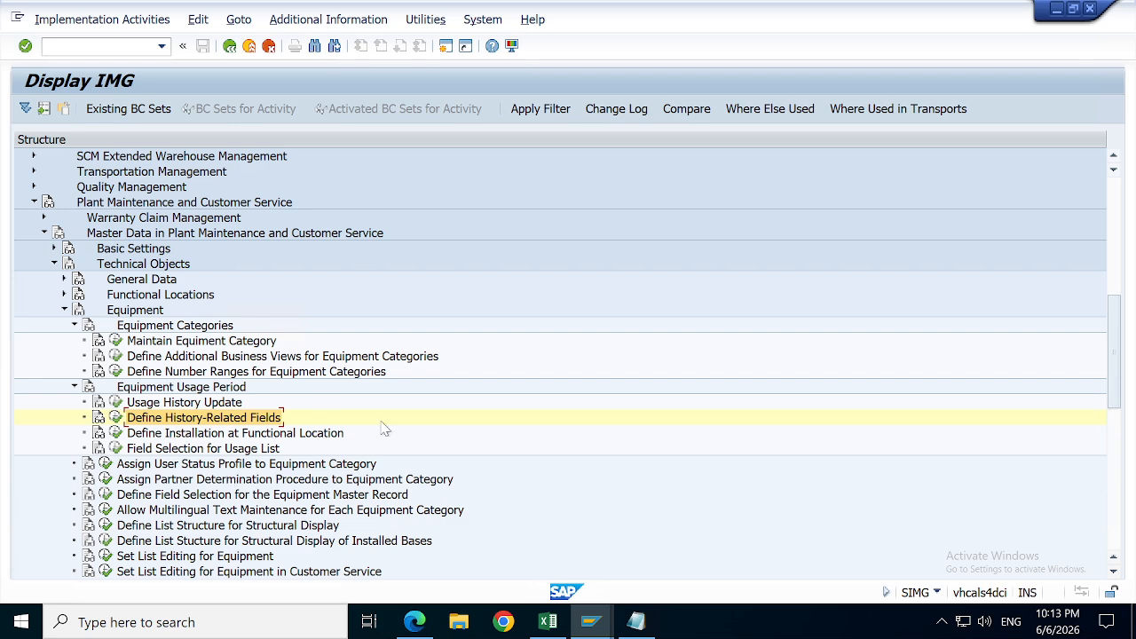
# Step: Switch to the SAP PM KDS DOCUMENT workbook in Excel and review the functional location hierarchy on the Technical Objects sheet
pyautogui.click(548, 621)
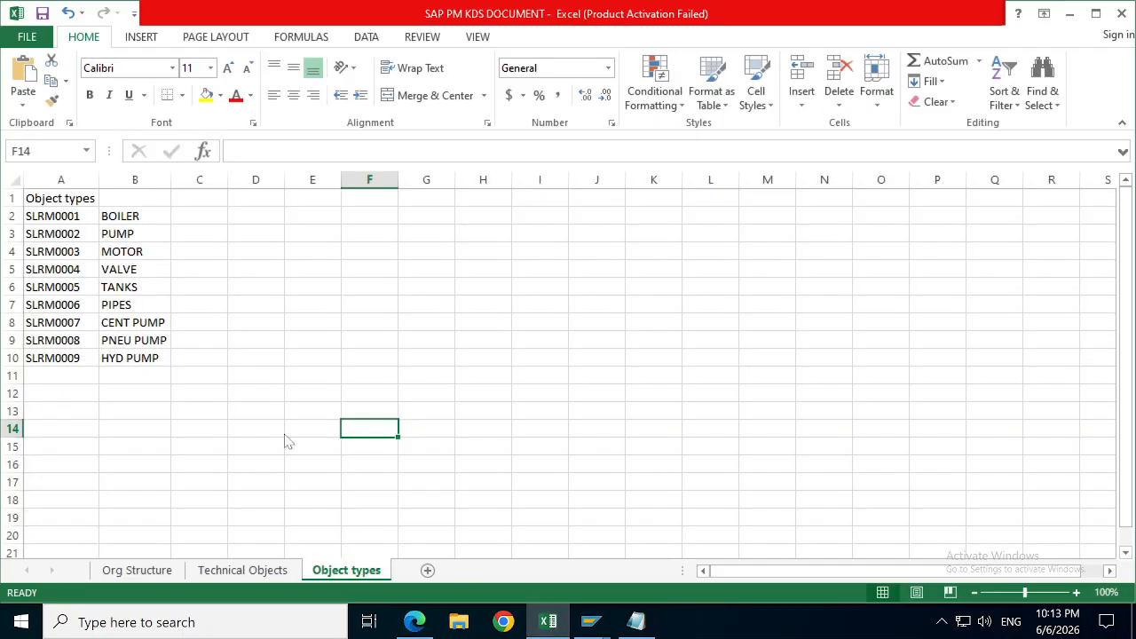
pyautogui.click(242, 570)
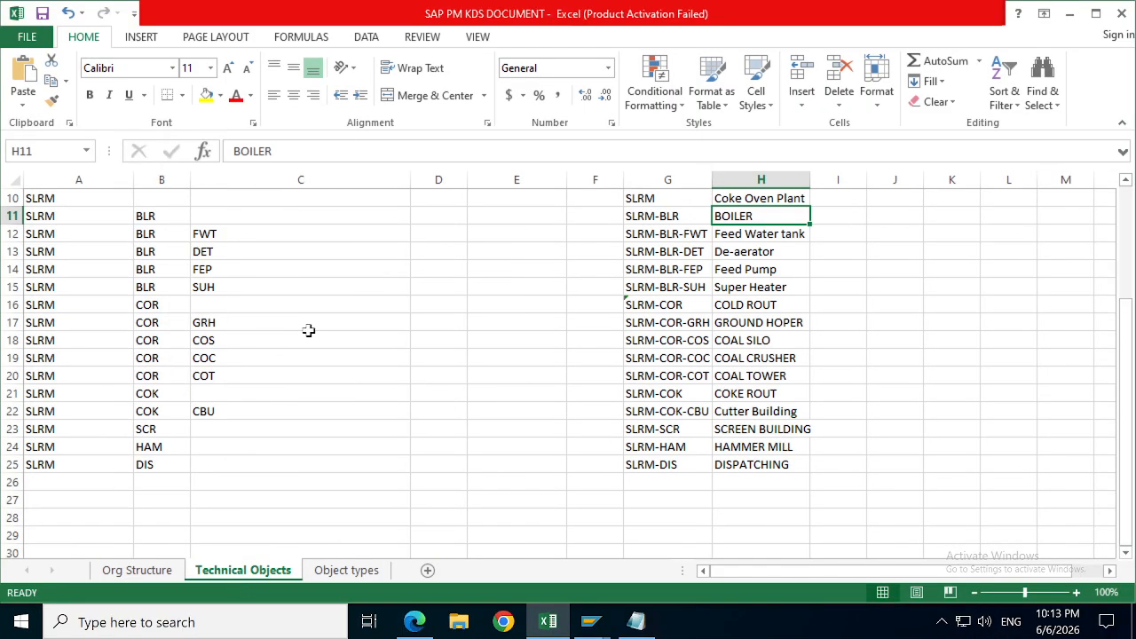
pyautogui.click(205, 266)
pyautogui.press('Up')
pyautogui.press('Up')
pyautogui.press('Up')
pyautogui.press('Up')
pyautogui.press('Up')
pyautogui.press('Up')
pyautogui.press('Up')
pyautogui.press('Up')
pyautogui.press('Up')
pyautogui.press('Up')
pyautogui.press('Up')
pyautogui.press('Up')
pyautogui.press('Up')
pyautogui.press('Down')
pyautogui.press('Down')
pyautogui.press('Down')
pyautogui.press('Down')
pyautogui.press('Down')
pyautogui.press('Down')
pyautogui.press('Down')
pyautogui.press('Down')
pyautogui.press('Down')
pyautogui.press('Down')
pyautogui.press('Down')
pyautogui.press('Down')
pyautogui.press('Down')
pyautogui.press('Down')
pyautogui.press('Down')
pyautogui.press('Down')
pyautogui.press('Down')
pyautogui.press('Down')
pyautogui.press('Down')
pyautogui.press('Down')
pyautogui.press('Down')
pyautogui.press('Down')
pyautogui.press('Down')
pyautogui.press('Down')
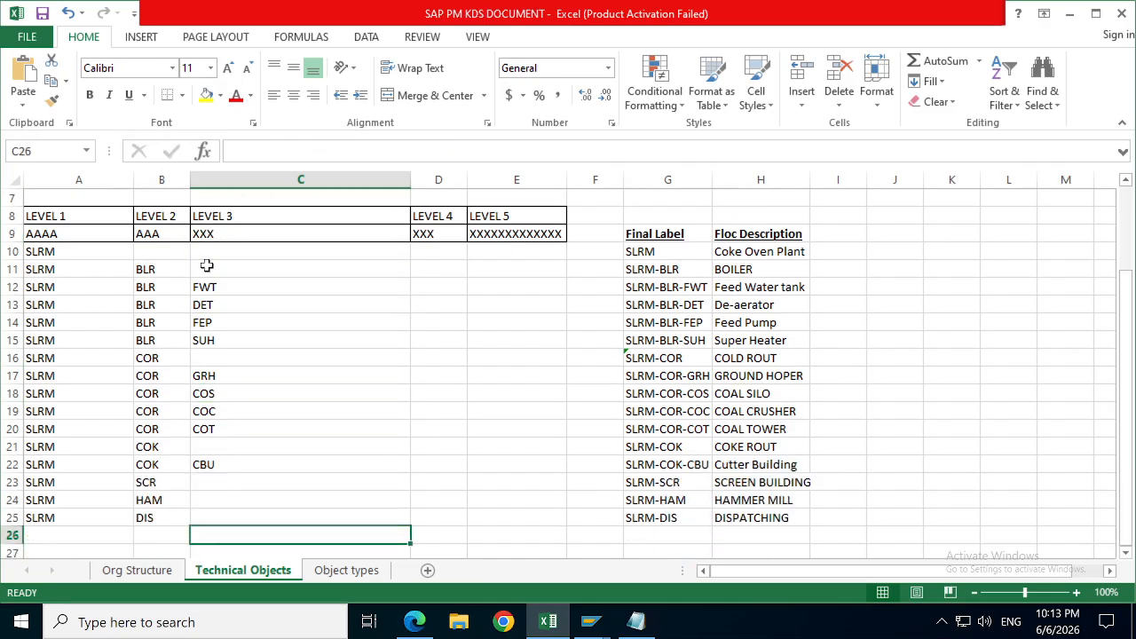
pyautogui.click(793, 287)
pyautogui.click(694, 303)
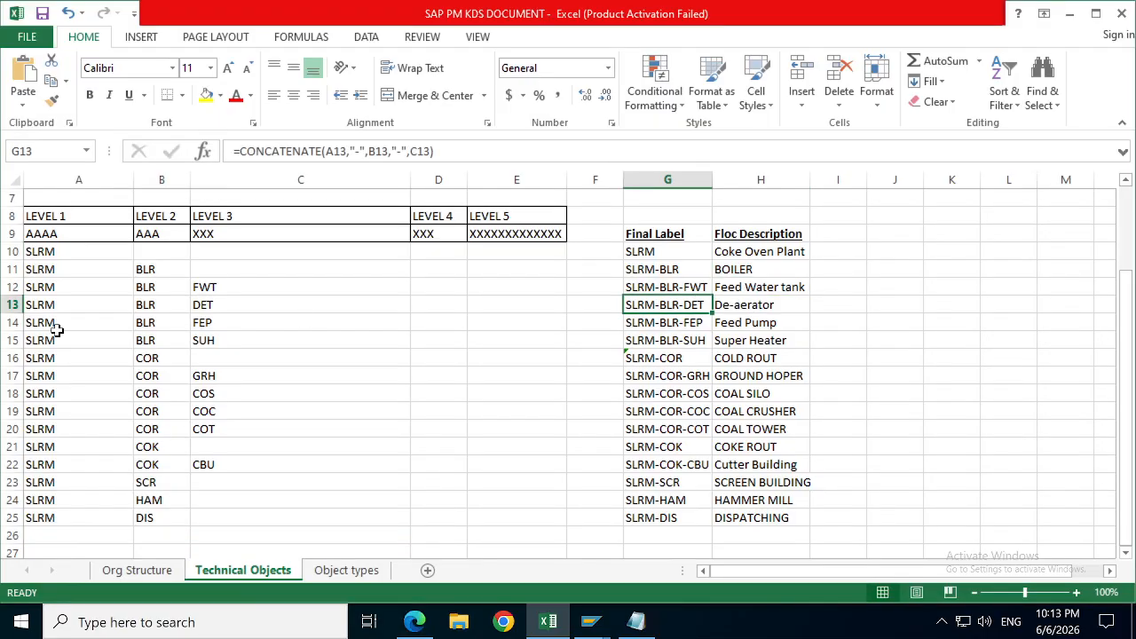
pyautogui.click(6, 321)
pyautogui.rightClick(6, 321)
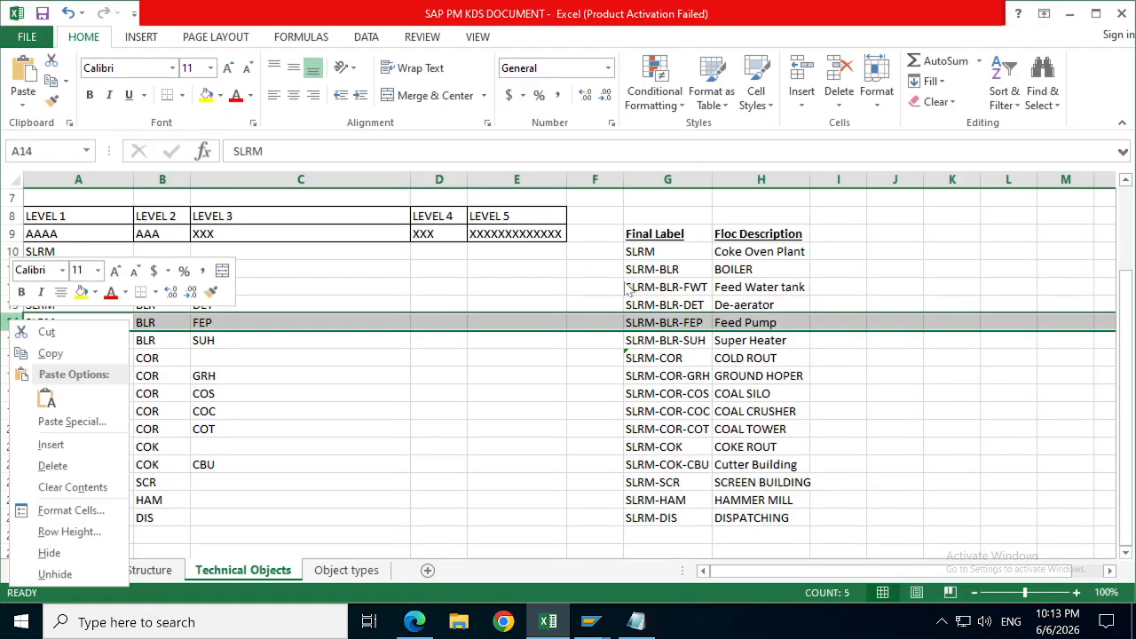
pyautogui.click(670, 302)
pyautogui.click(667, 302)
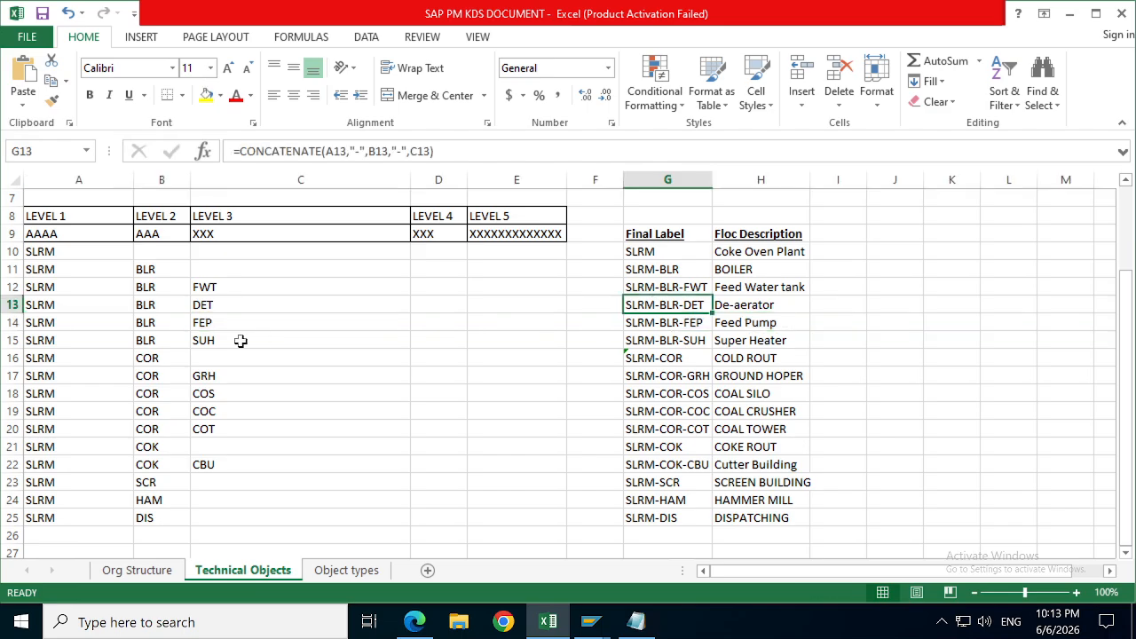
# Step: Insert an empty row between the Feed Water tank and De-aerator functional locations
pyautogui.click(12, 303)
pyautogui.rightClick(12, 304)
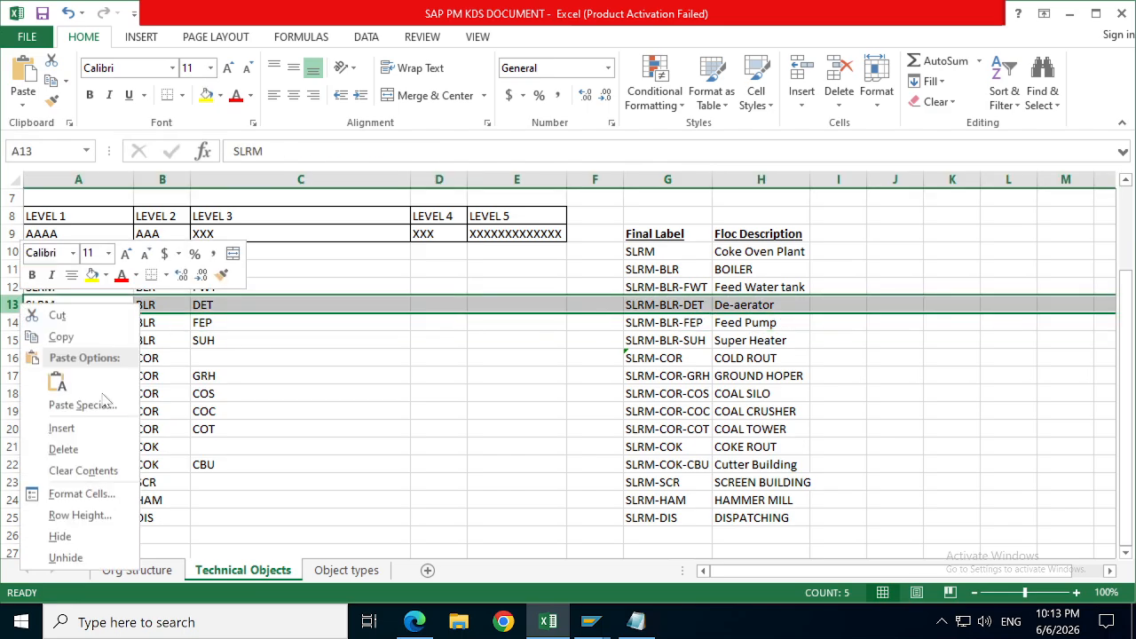
pyautogui.click(62, 428)
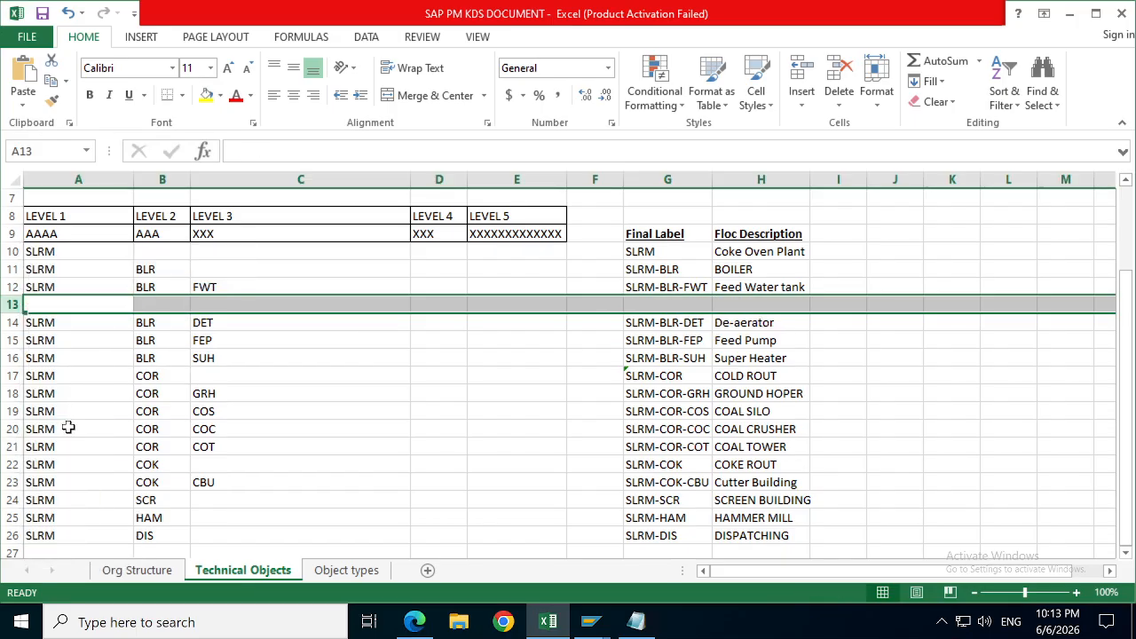
pyautogui.click(669, 303)
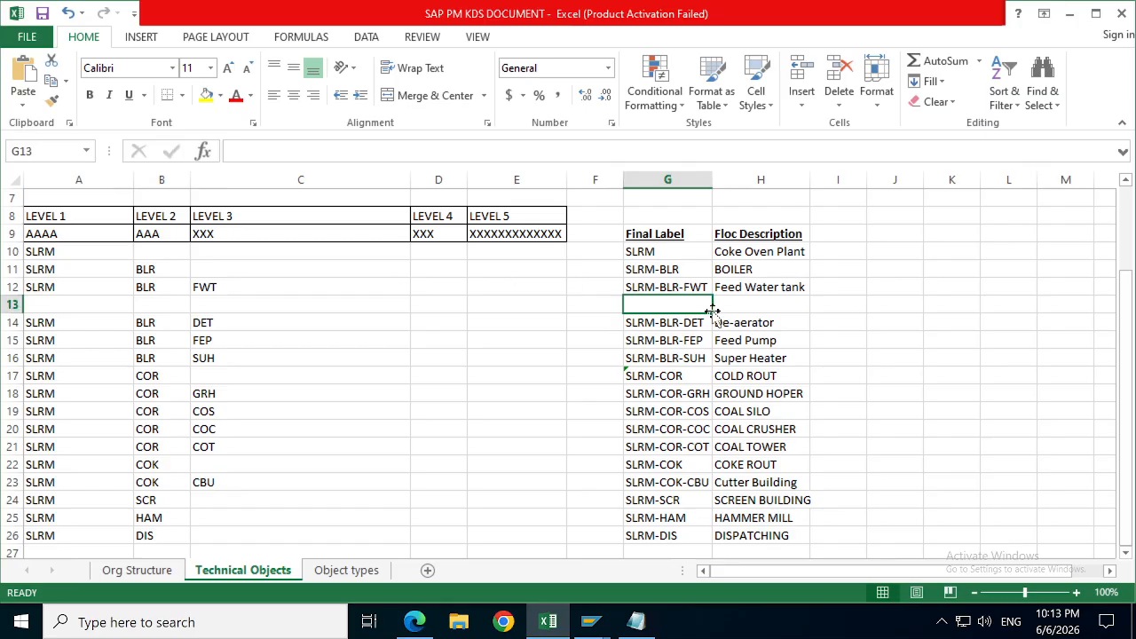
# Step: Add the headers Equipment and Equipment Description in I9 and J9, and fit column J to its text
pyautogui.click(879, 233)
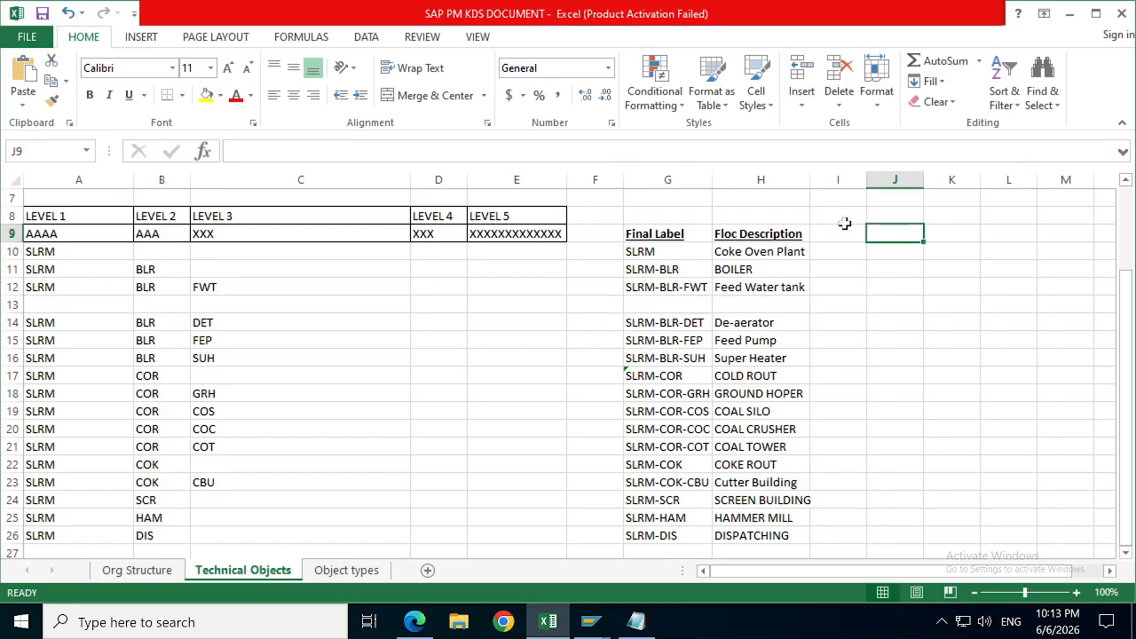
pyautogui.click(841, 229)
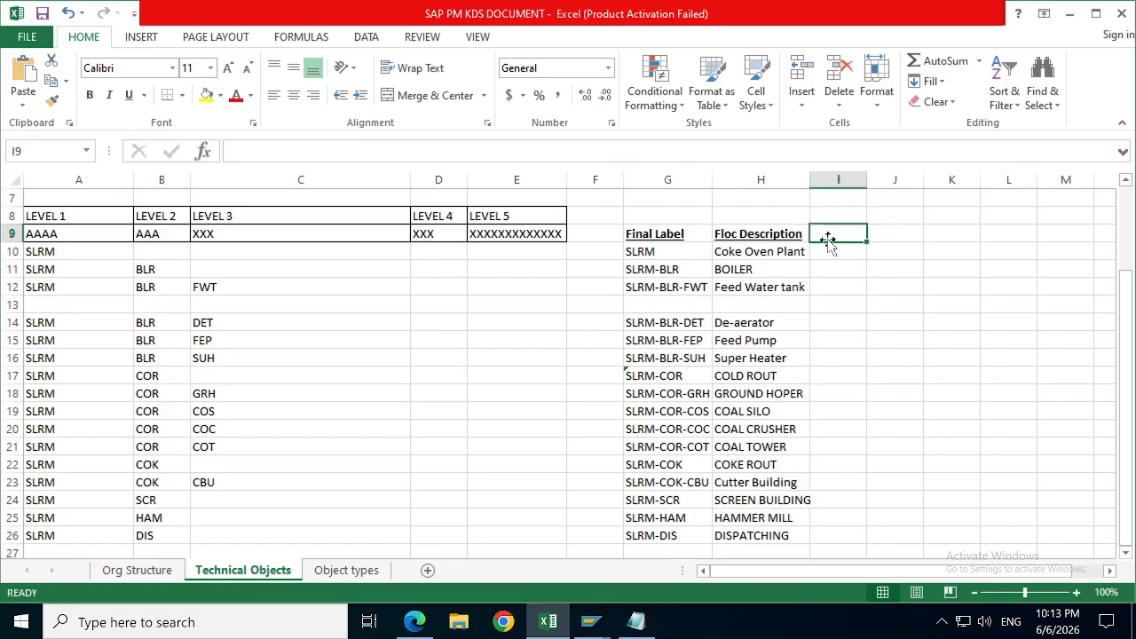
pyautogui.write('Equipment')
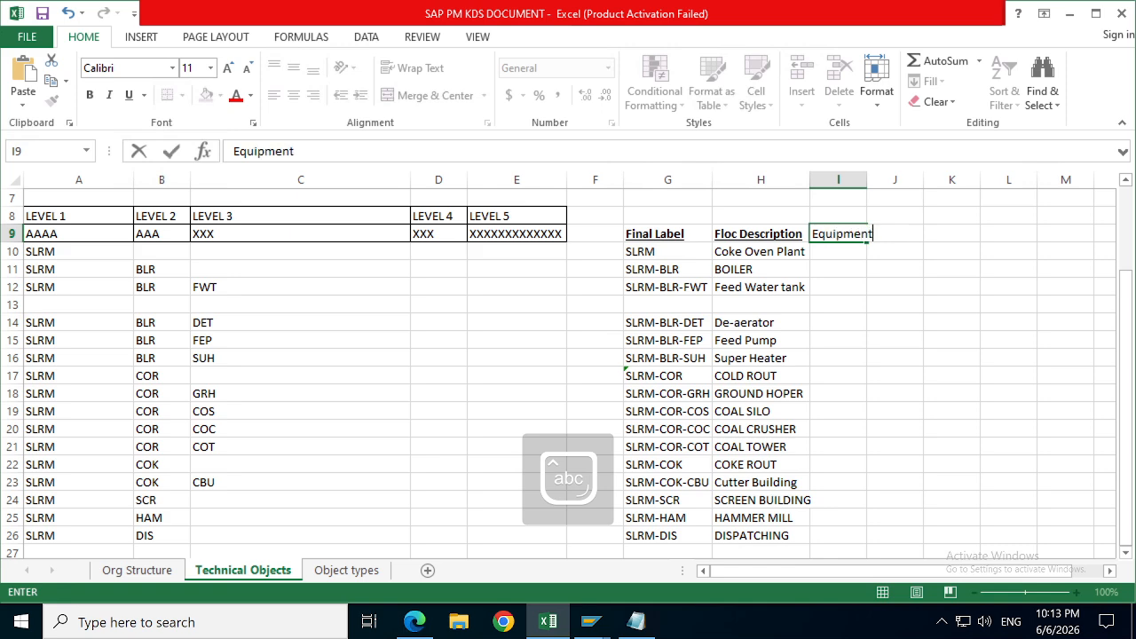
pyautogui.press('Tab')
pyautogui.write('Equipmen')
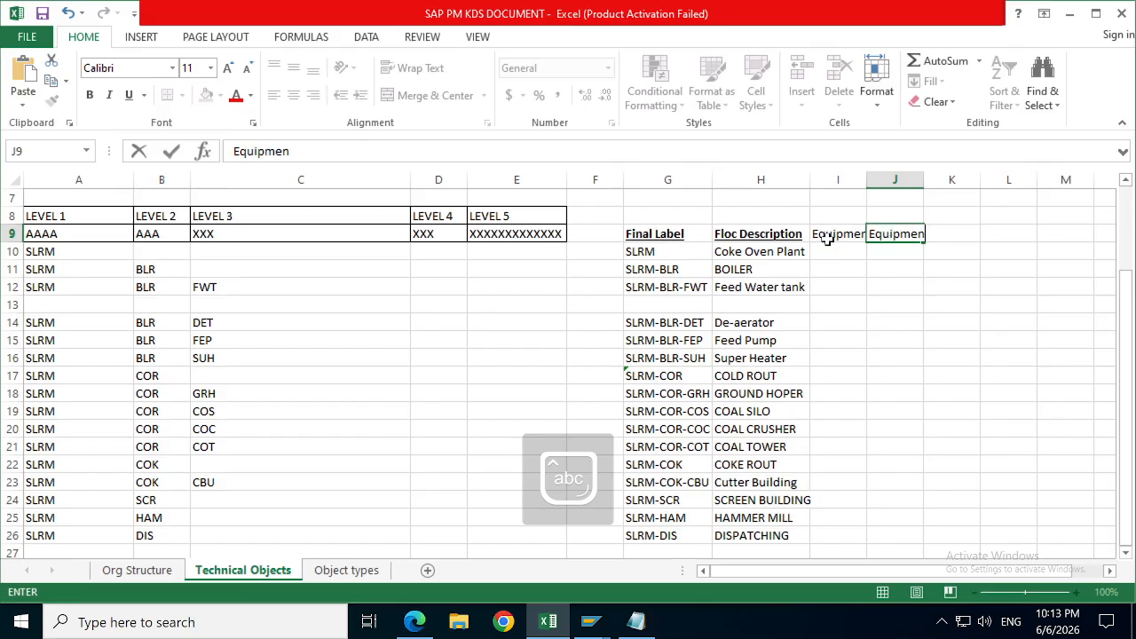
pyautogui.write('t Description')
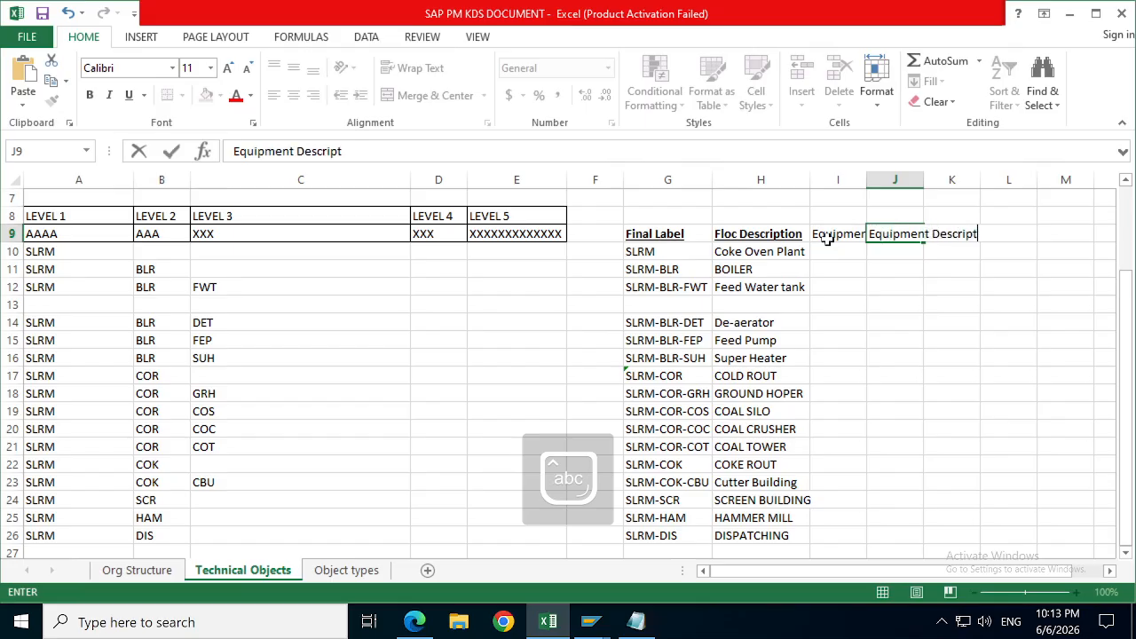
pyautogui.click(976, 302)
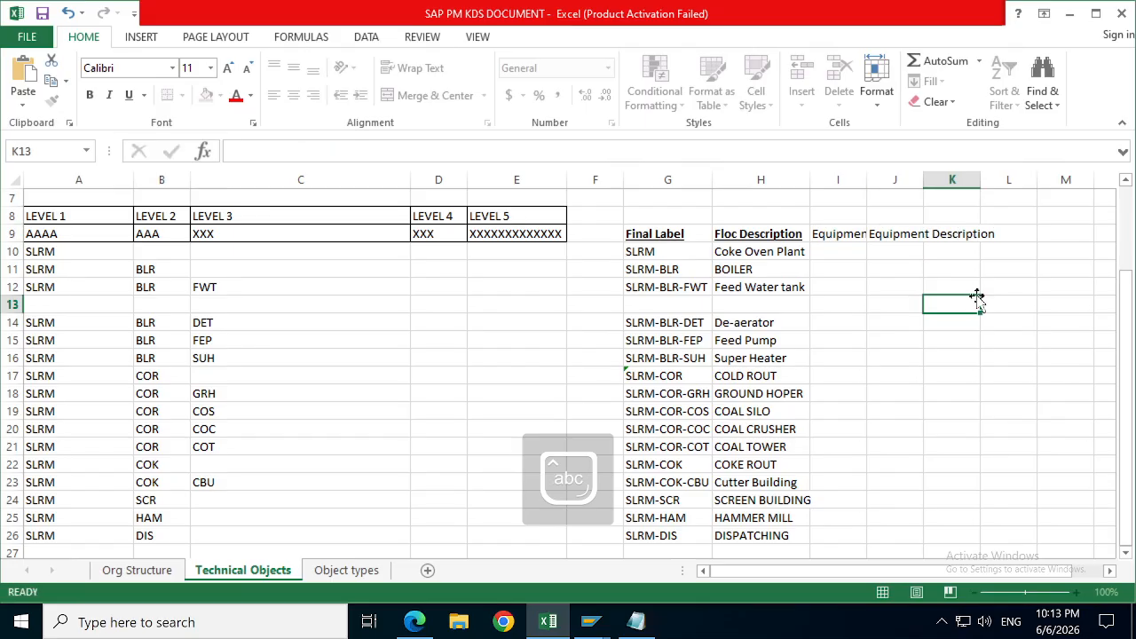
pyautogui.doubleClick(923, 180)
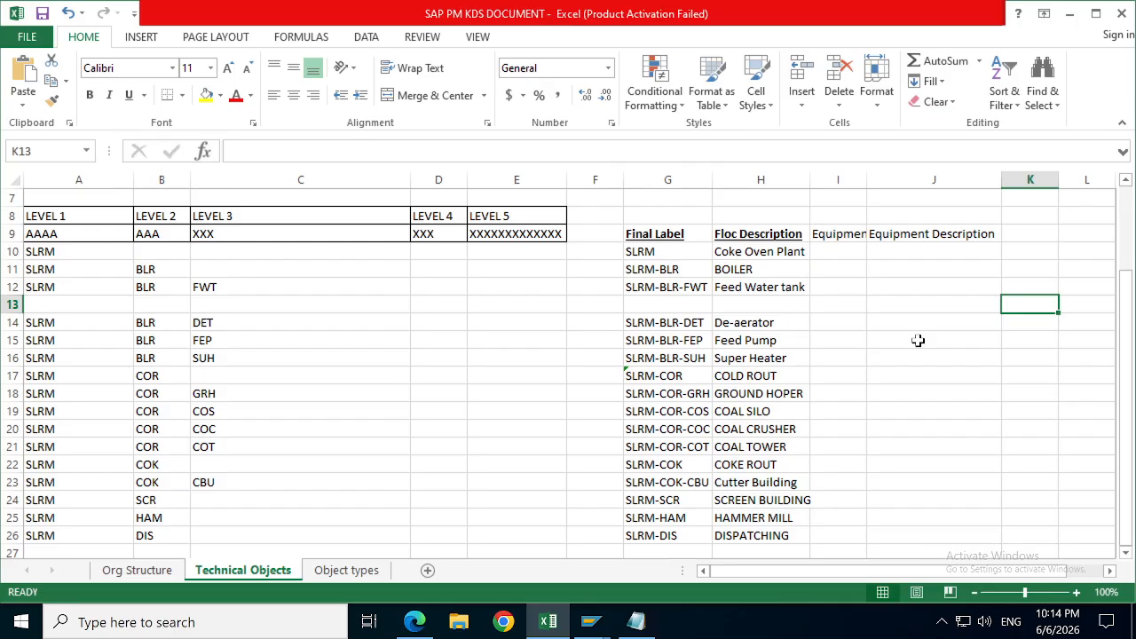
# Step: Insert two more empty rows above De-aerator, beneath the Feed Water tank functional location
pyautogui.click(806, 306)
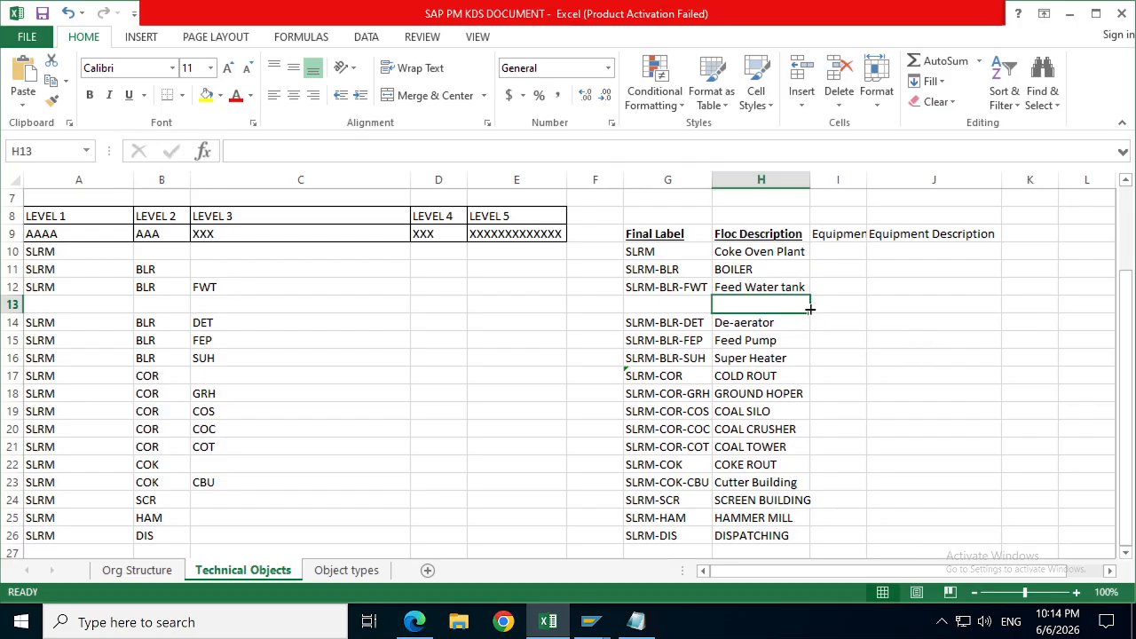
pyautogui.moveTo(12, 304); pyautogui.dragTo(14, 323)
pyautogui.rightClick(15, 324)
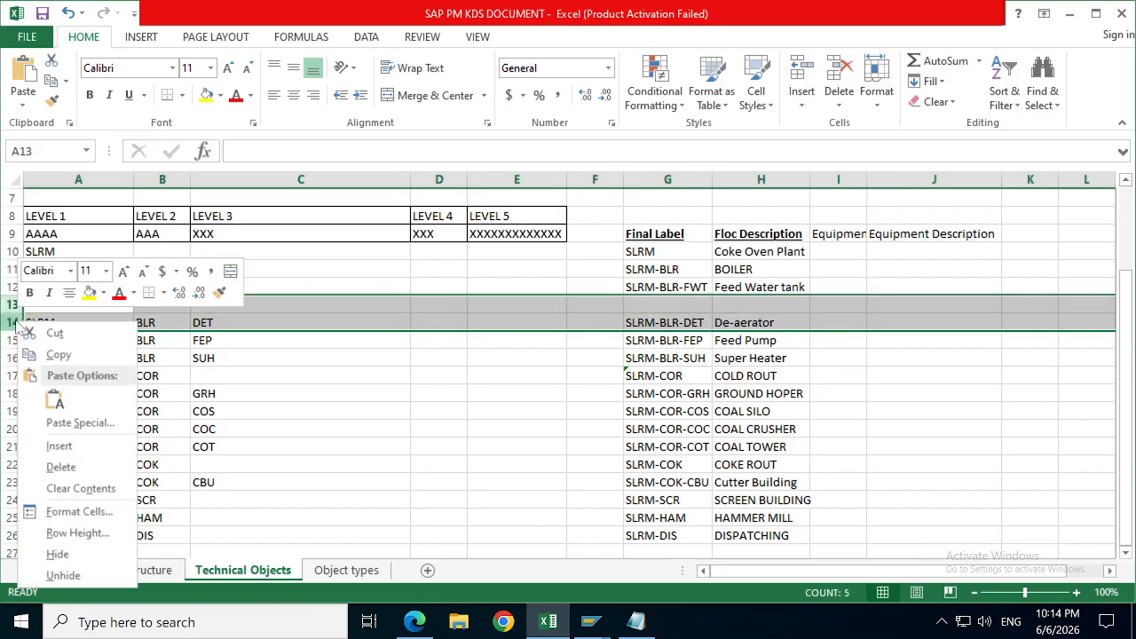
pyautogui.click(59, 445)
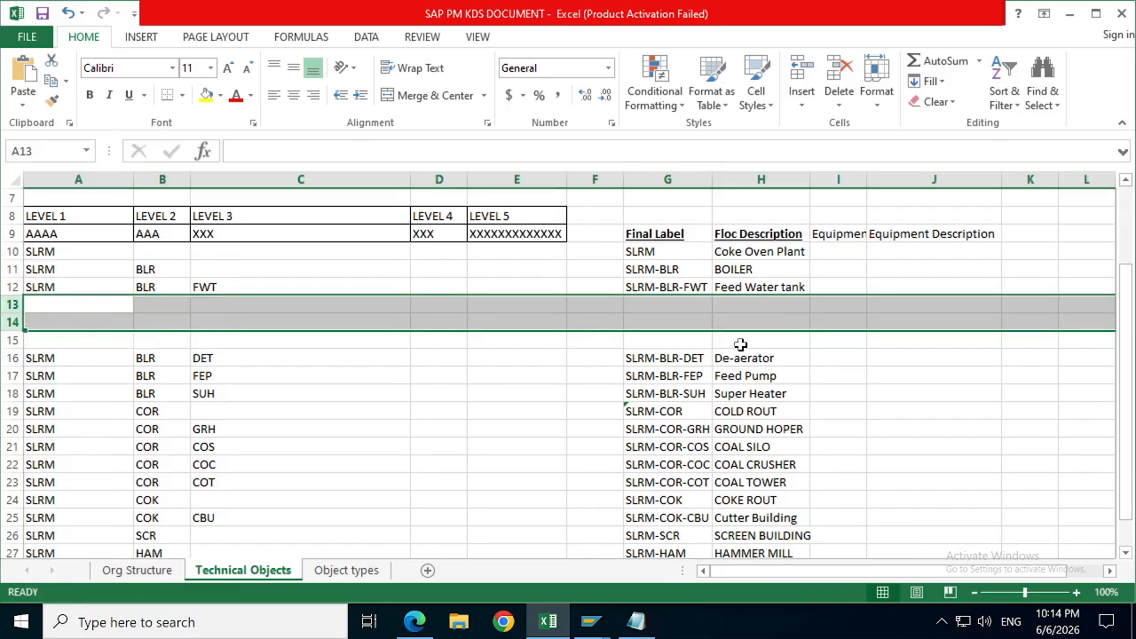
pyautogui.click(834, 305)
pyautogui.click(884, 304)
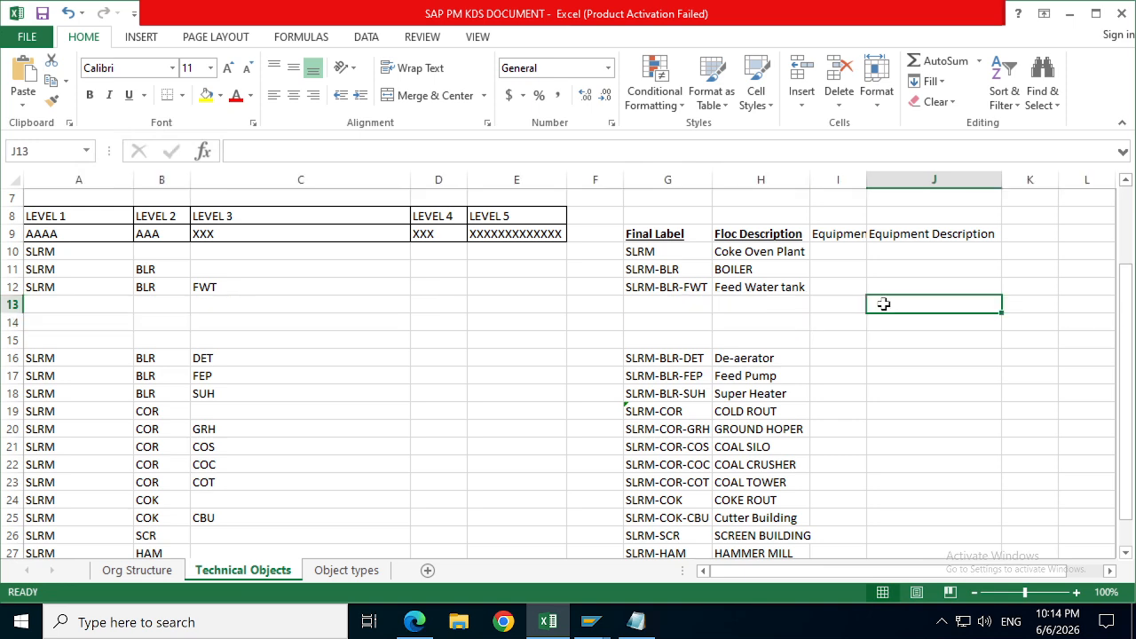
# Step: Change the header in I9 to Equipment no and fit column I to its text
pyautogui.click(818, 302)
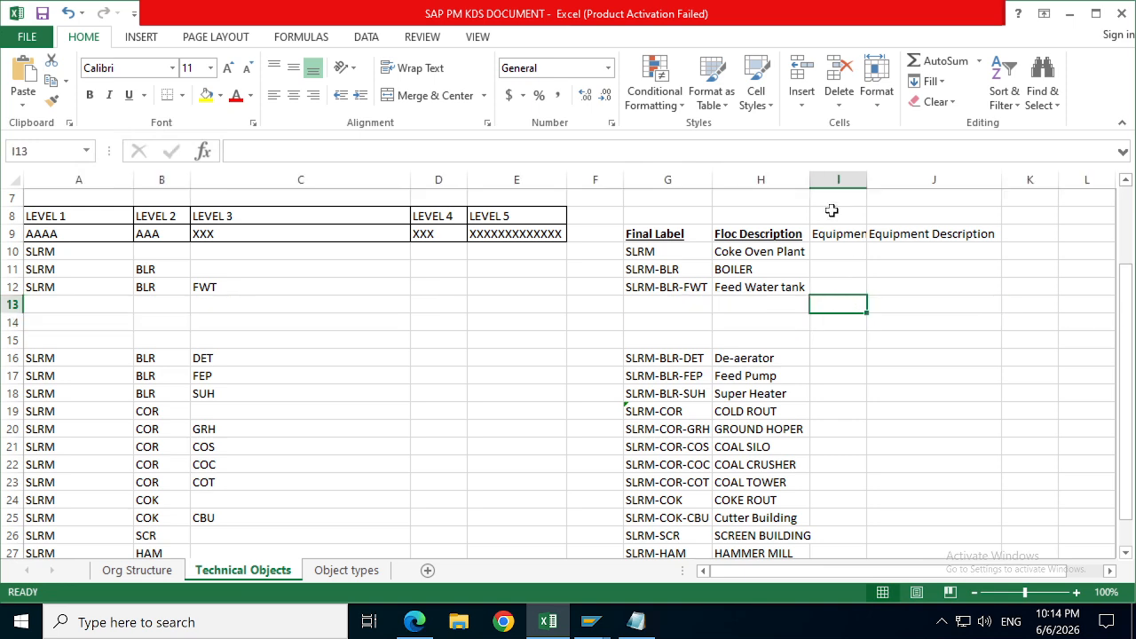
pyautogui.doubleClick(866, 180)
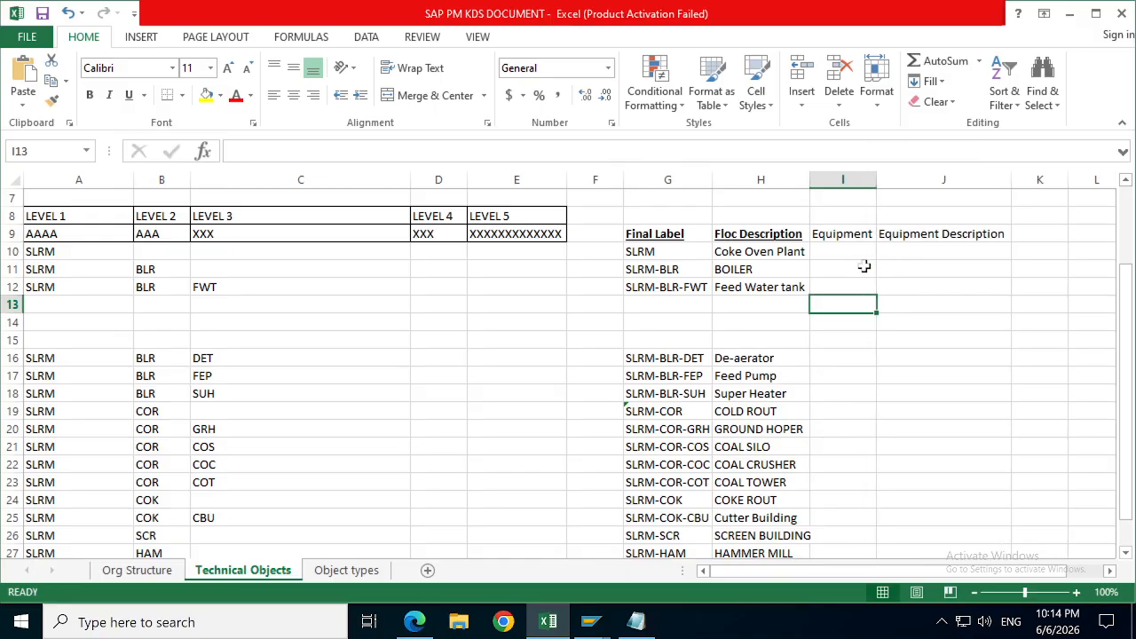
pyautogui.click(854, 237)
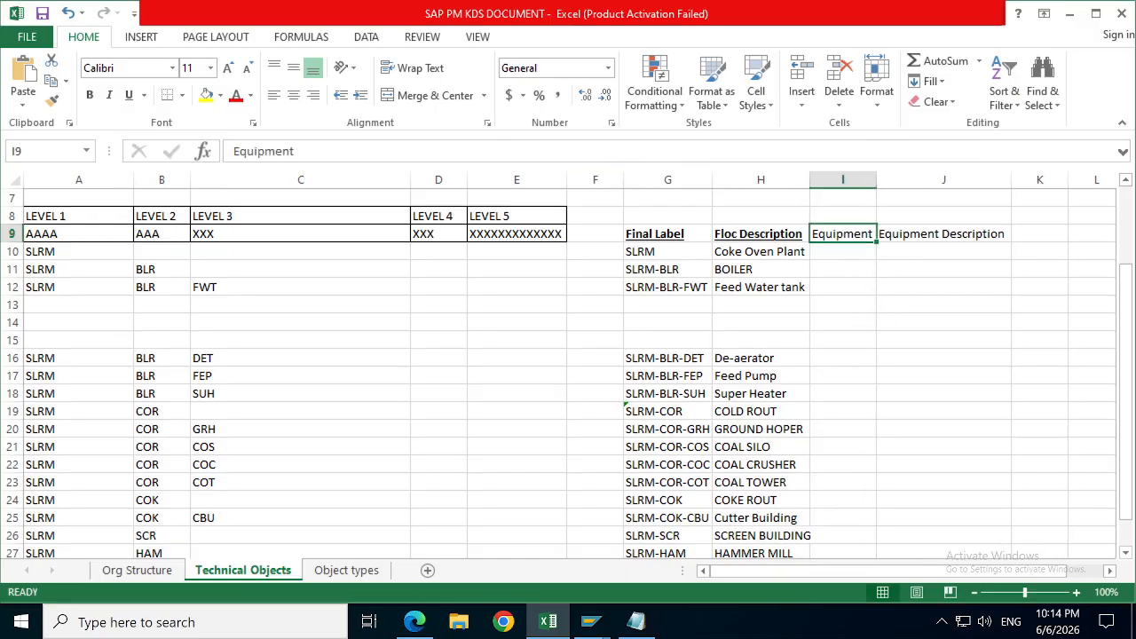
pyautogui.press('F2')
pyautogui.write('no')
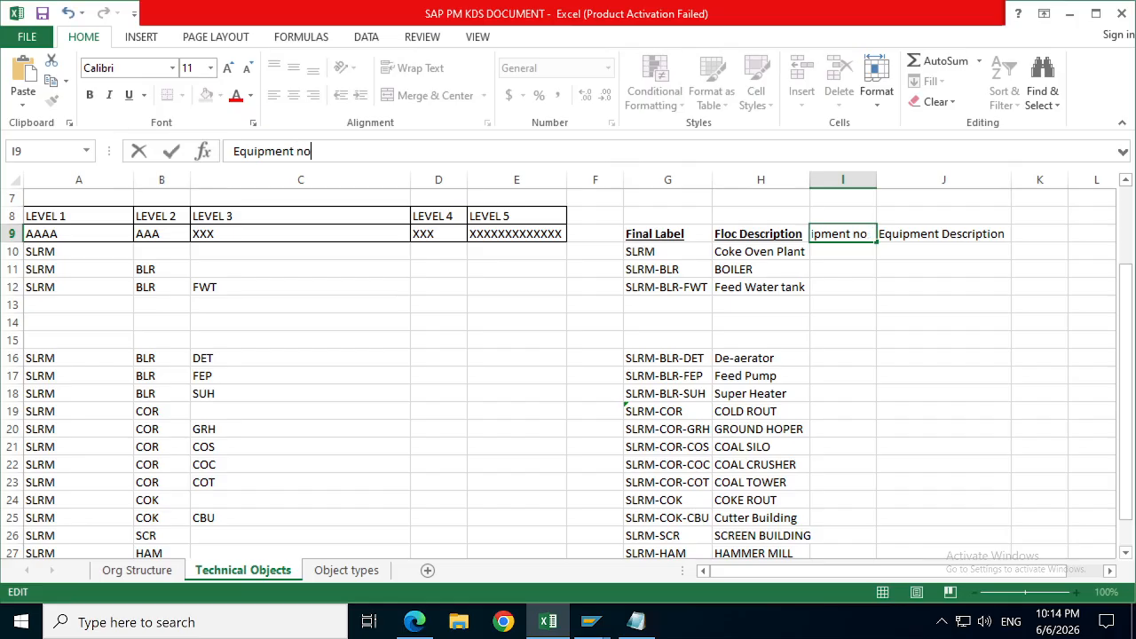
pyautogui.click(928, 302)
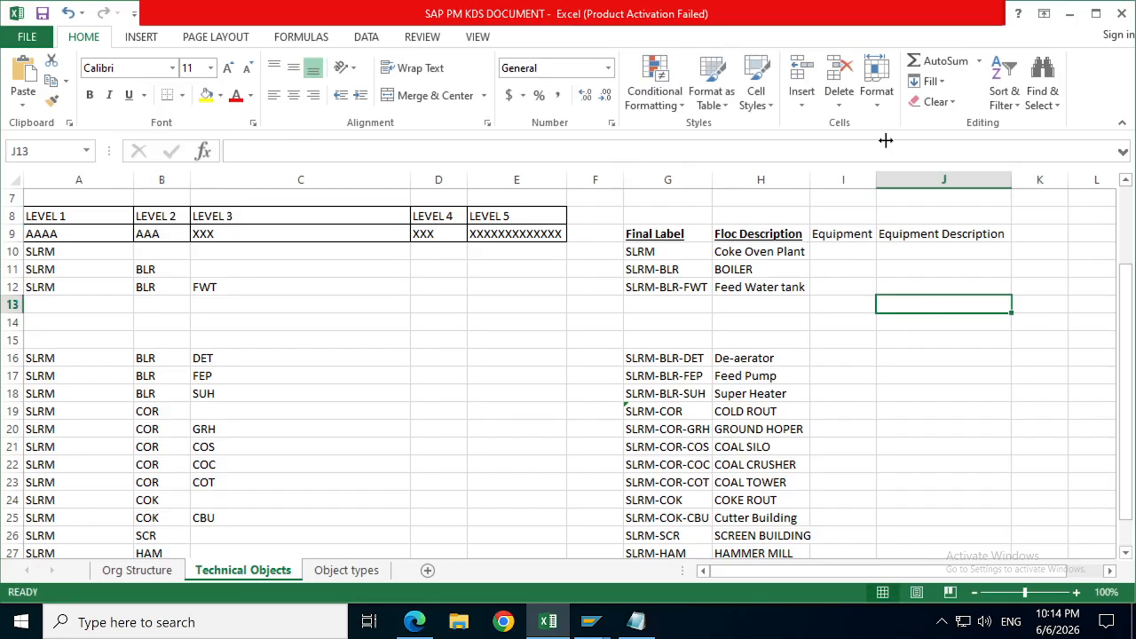
pyautogui.doubleClick(876, 178)
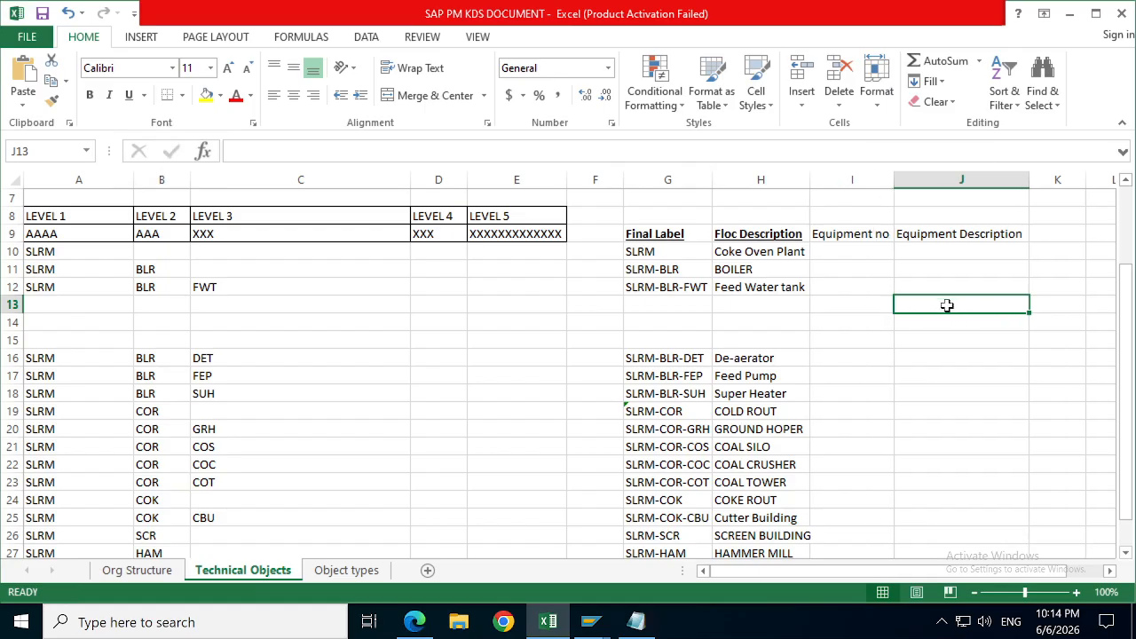
# Step: List Inspection door, Saftey Valve and Drain valve as equipment descriptions in J13 to J15, under Feed Water tank
pyautogui.press('capslock')
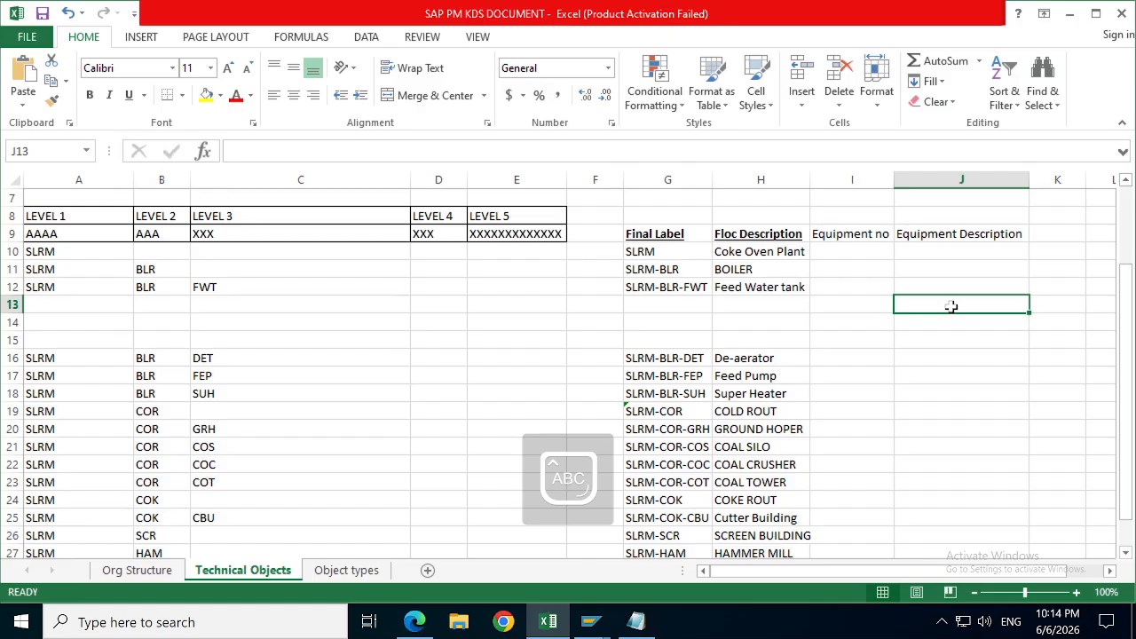
pyautogui.press('capslock')
pyautogui.write('Inspection door')
pyautogui.press('Return')
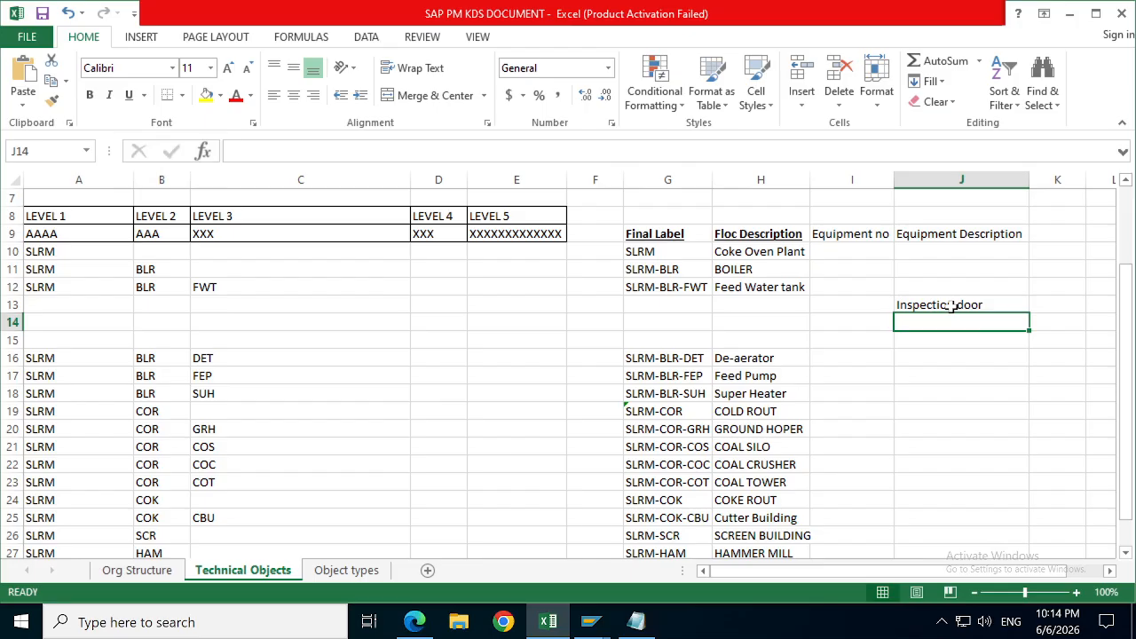
pyautogui.write('Saftey Valve')
pyautogui.press('Return')
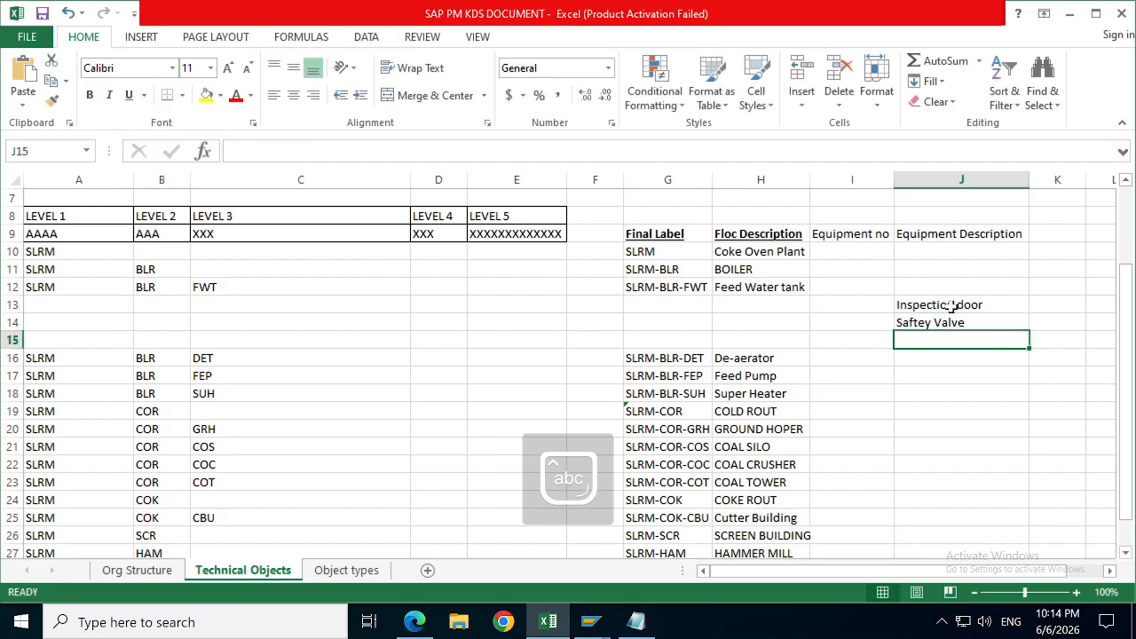
pyautogui.write('D')
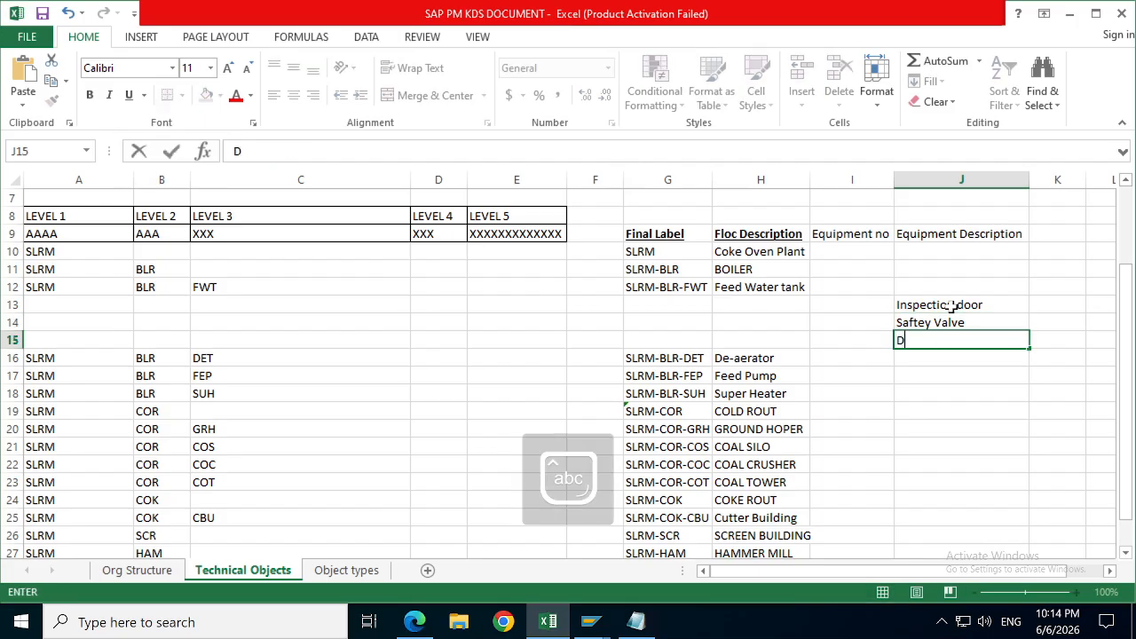
pyautogui.write('rain valve')
pyautogui.press('Return')
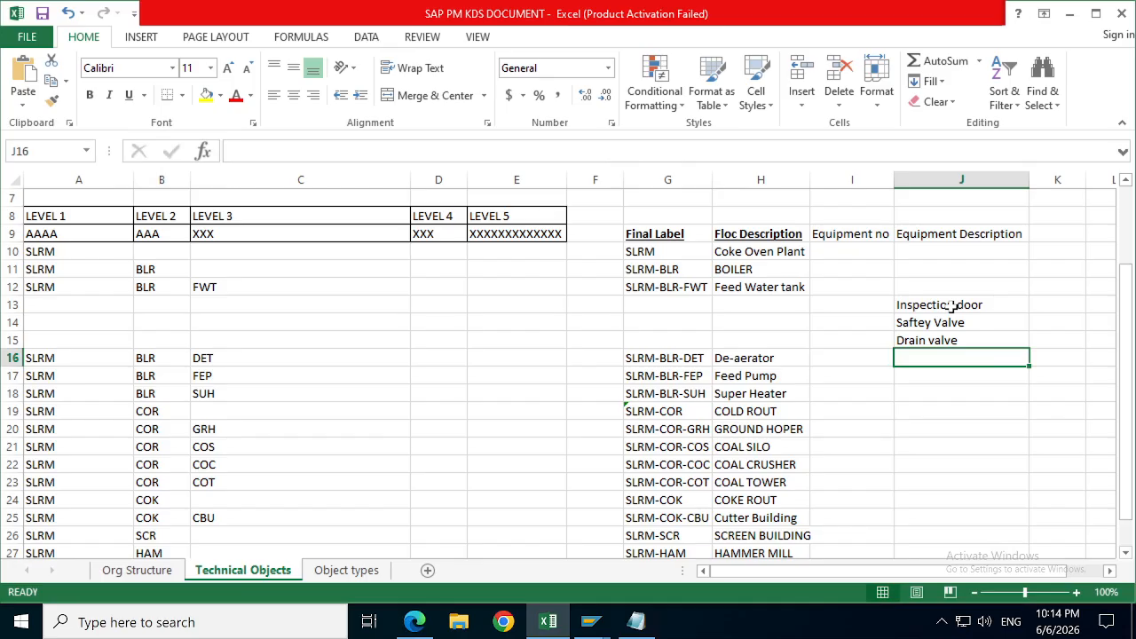
# Step: Insert three empty rows between the De-aerator and Feed Pump functional locations
pyautogui.click(760, 373)
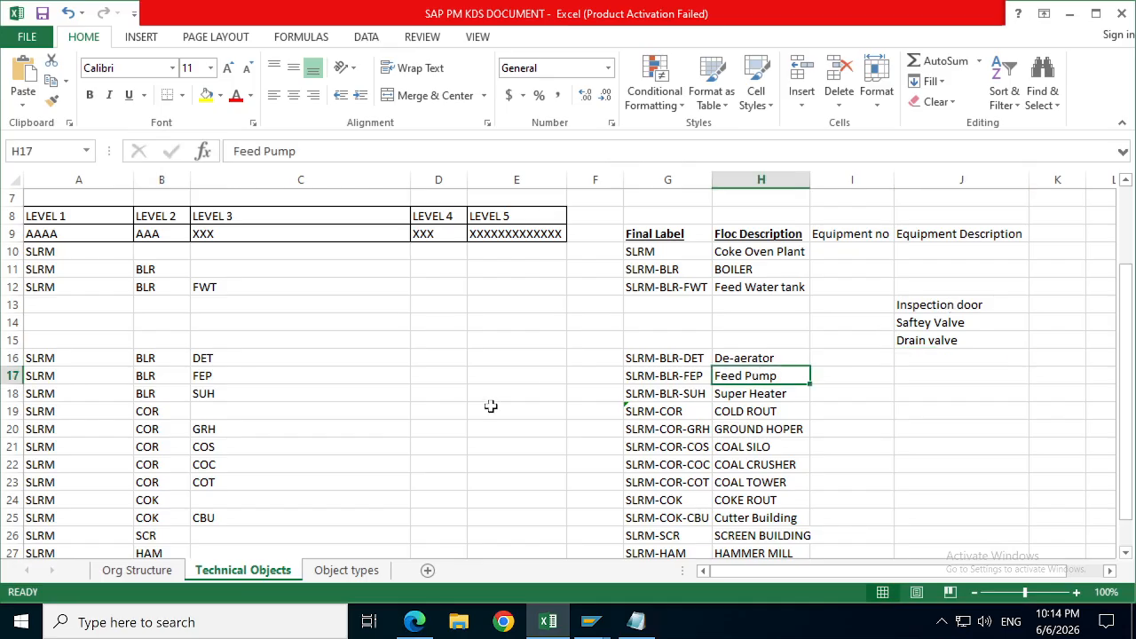
pyautogui.moveTo(16, 376); pyautogui.dragTo(25, 411)
pyautogui.rightClick(27, 411)
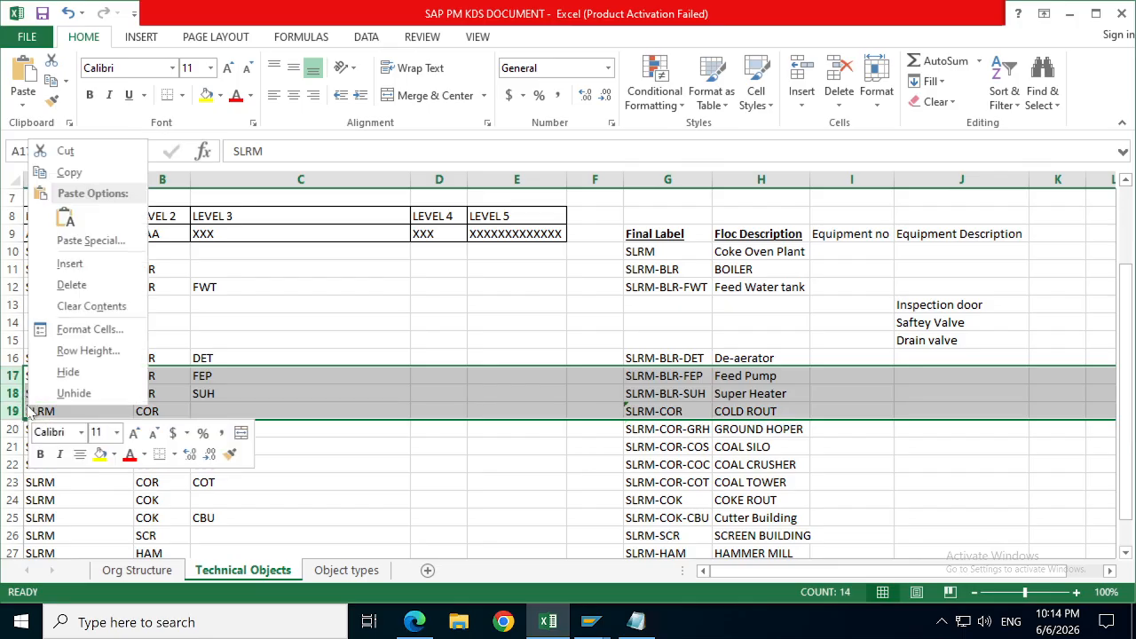
pyautogui.click(78, 263)
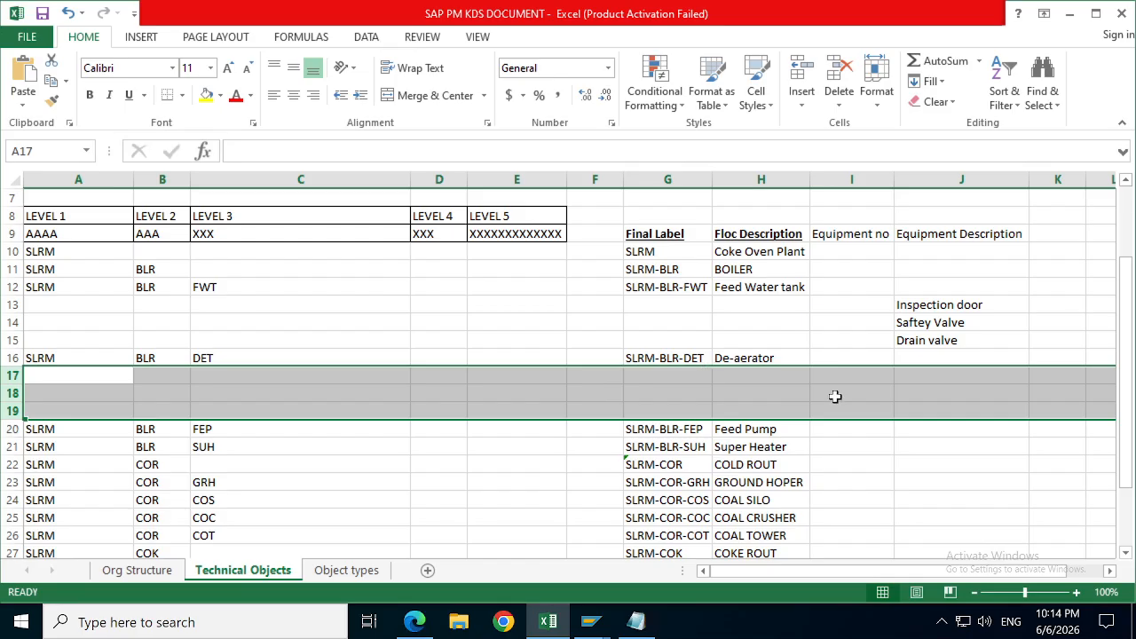
pyautogui.click(834, 396)
# Step: Copy the De-aerator functional location description into the equipment description cell J17
pyautogui.click(875, 370)
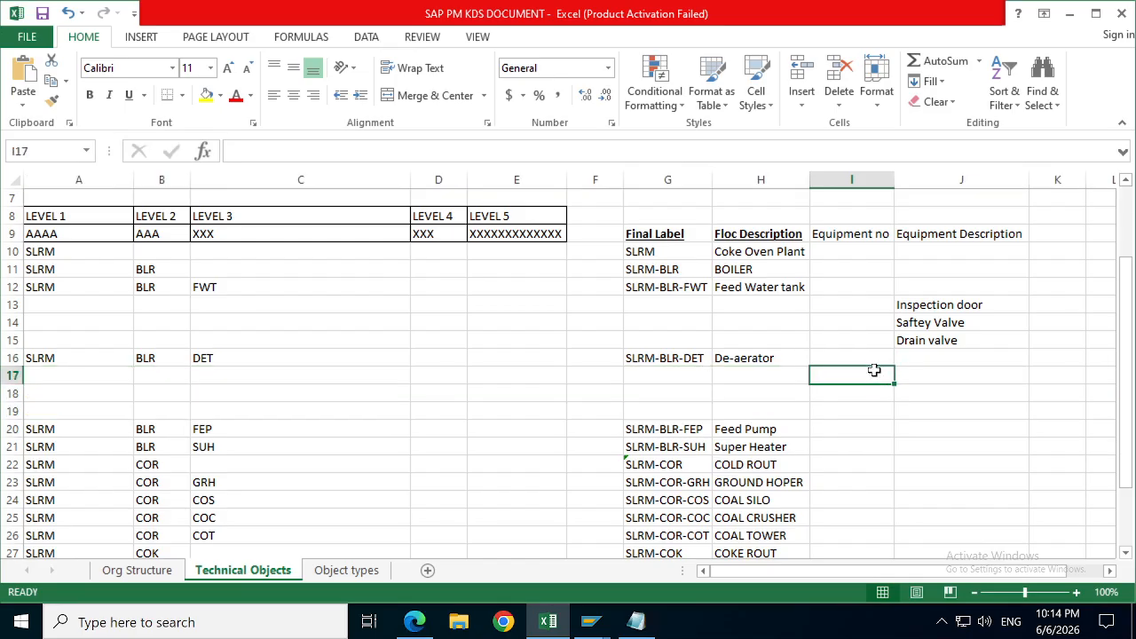
pyautogui.press('Right')
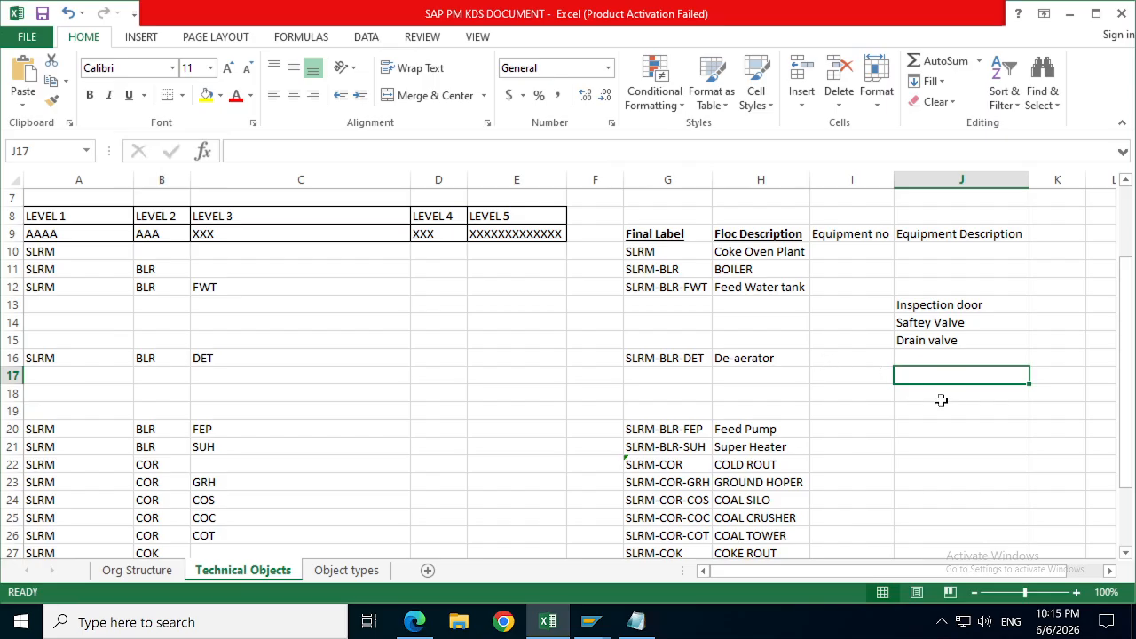
pyautogui.click(785, 358)
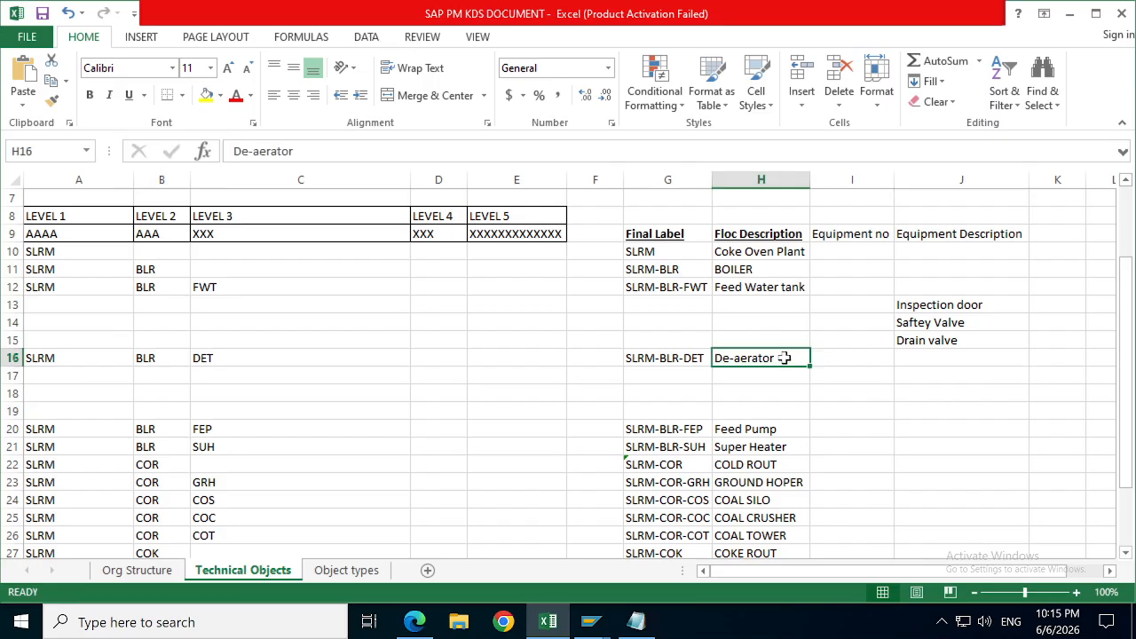
pyautogui.hotkey('ctrl', 'c')
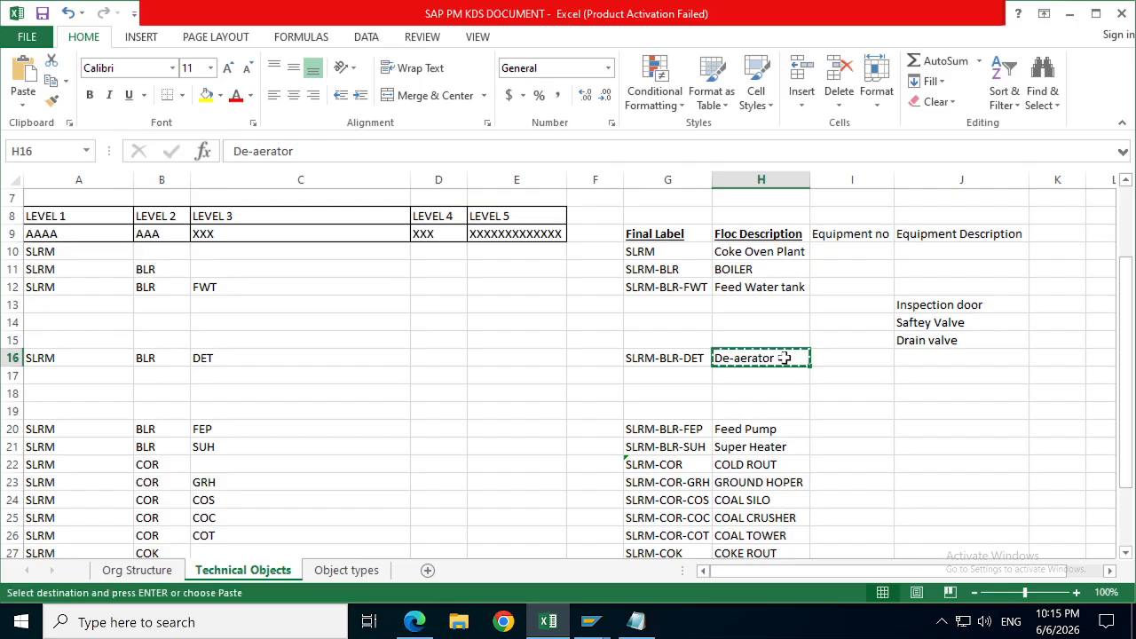
pyautogui.click(948, 375)
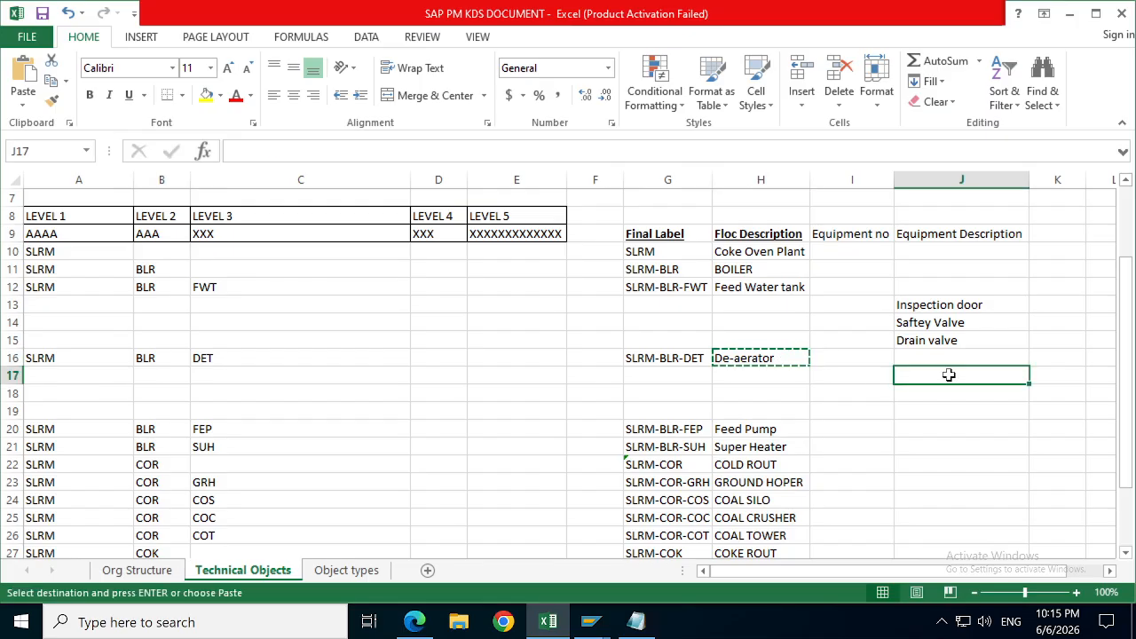
pyautogui.hotkey('ctrl', 'v')
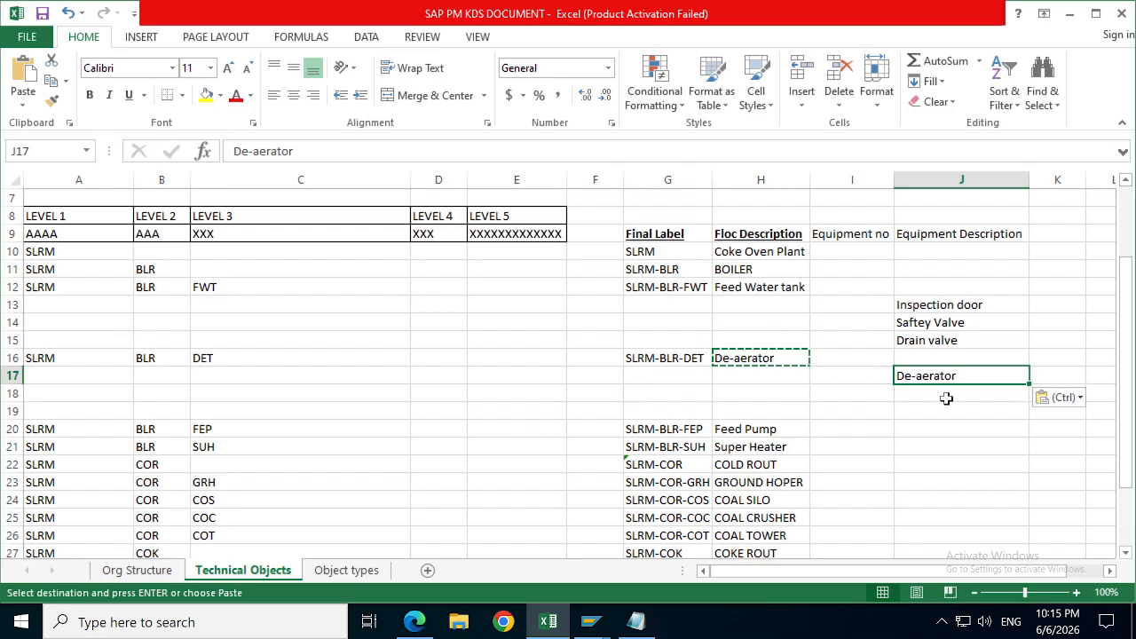
# Step: Duplicate the De-aerator equipment description from J17 into J18
pyautogui.click(928, 395)
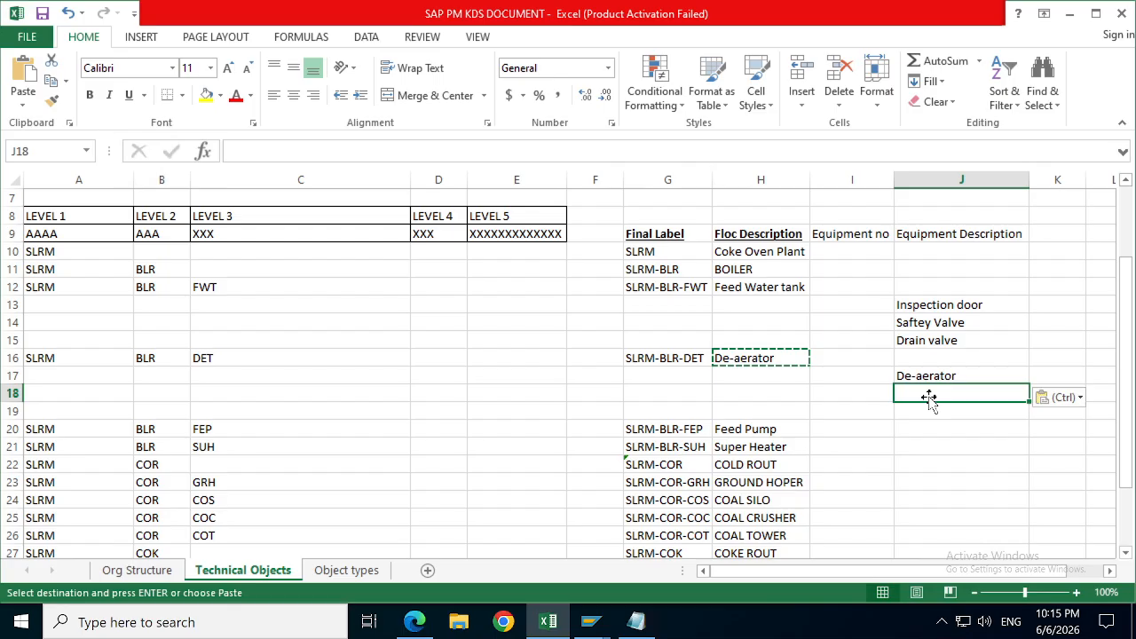
pyautogui.press('capslock')
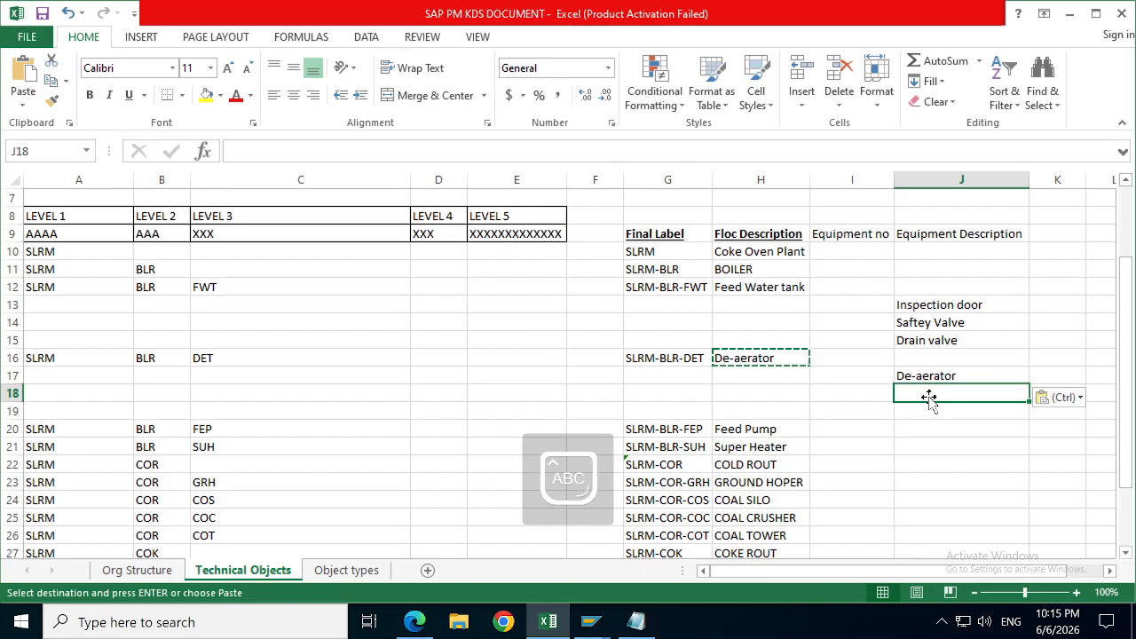
pyautogui.press('Up')
pyautogui.hotkey('ctrl', 'c')
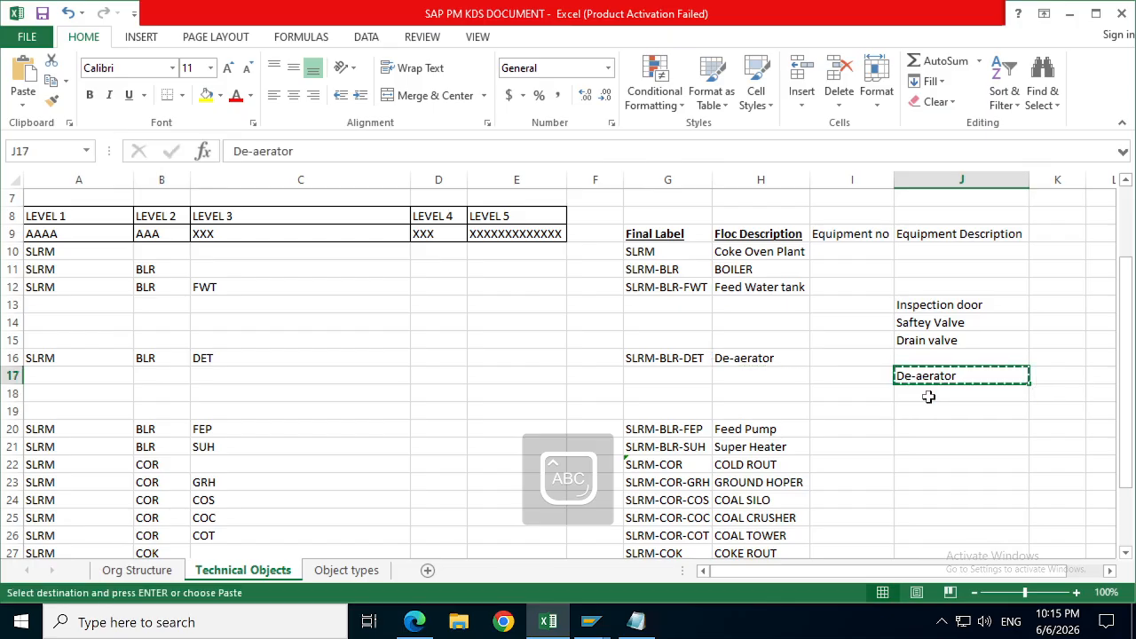
pyautogui.press('Down')
pyautogui.hotkey('ctrl', 'v')
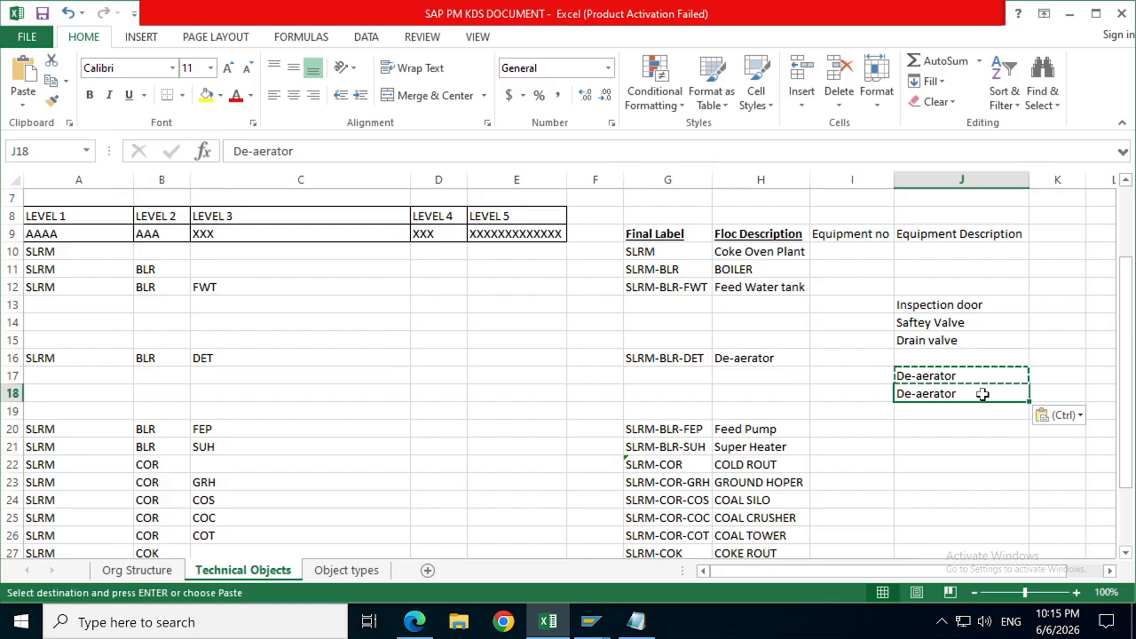
# Step: Extend the equipment description in J18 to De-aerator Pressure Gauge and widen column J to fit it
pyautogui.press('F2')
pyautogui.write('P')
pyautogui.press('capslock')
pyautogui.write('re')
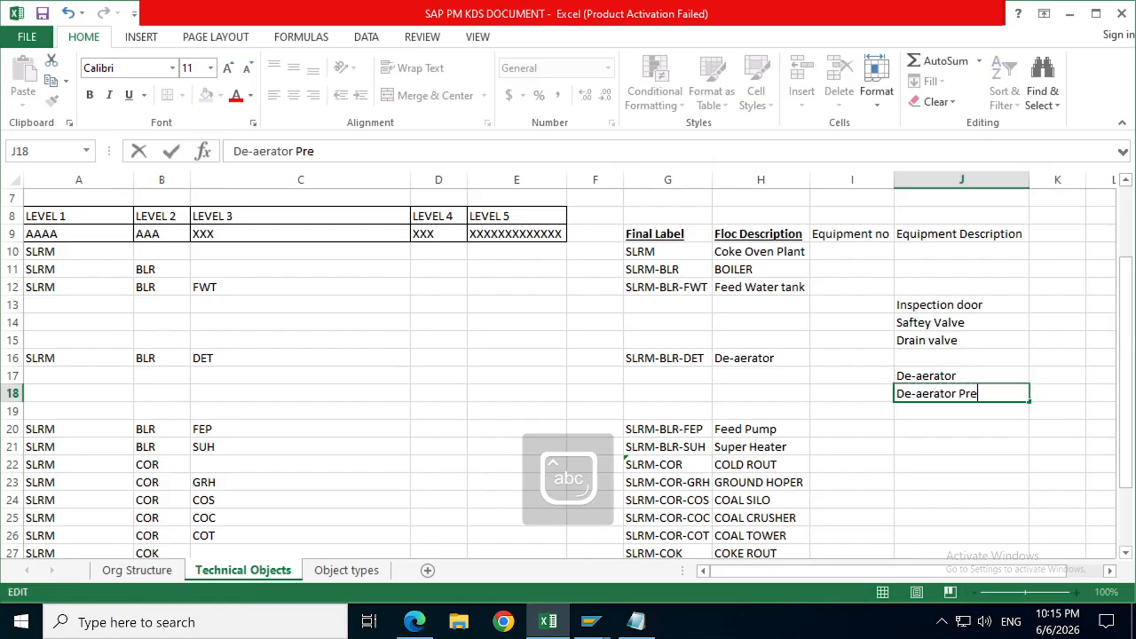
pyautogui.write('ssure Gauge')
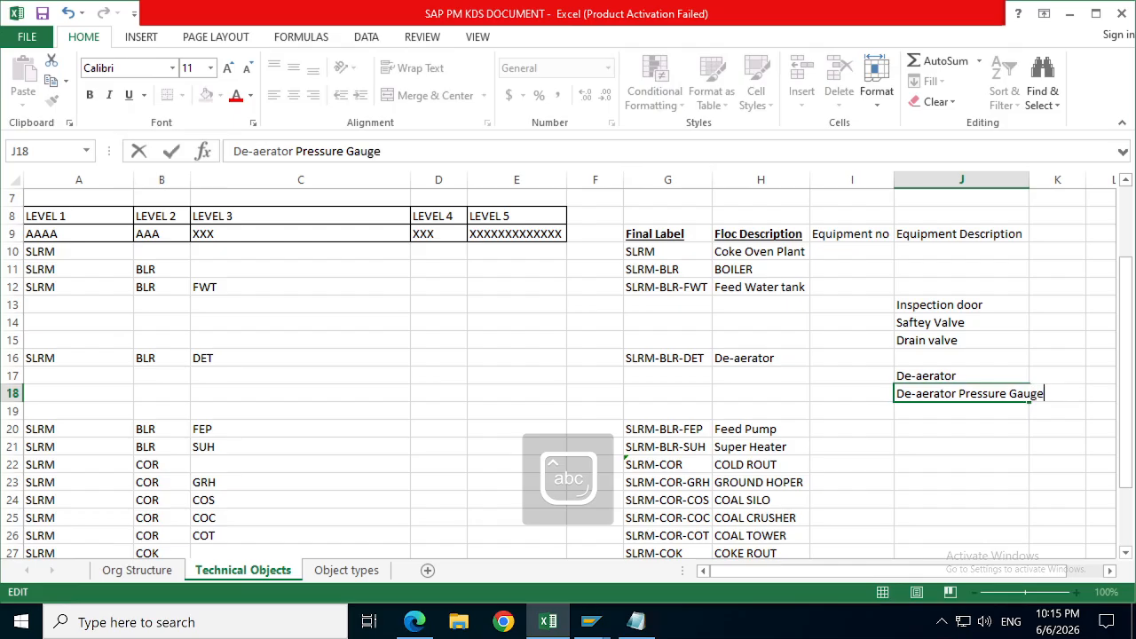
pyautogui.click(963, 425)
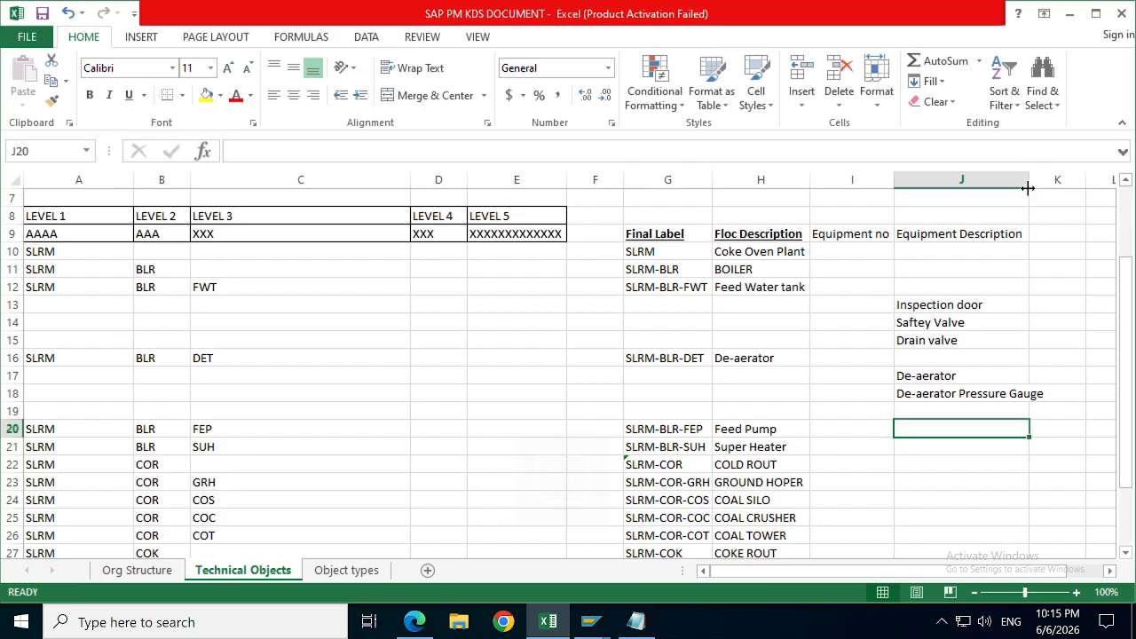
pyautogui.moveTo(1027, 180); pyautogui.dragTo(1051, 180)
pyautogui.click(916, 410)
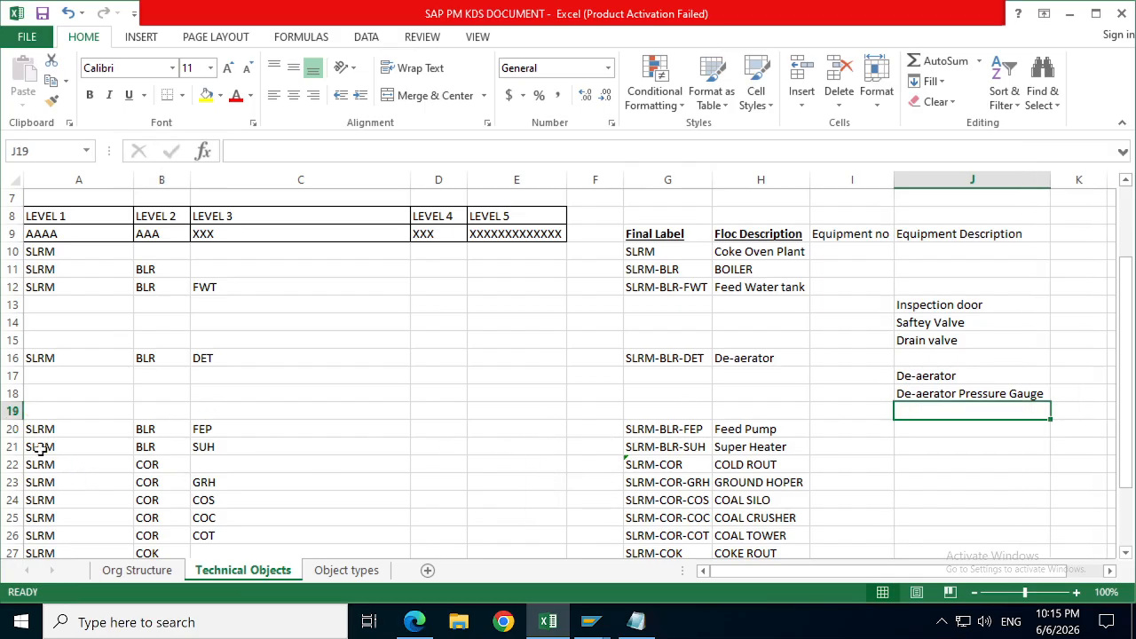
# Step: Insert two empty rows between the Feed Pump and Super Heater functional locations
pyautogui.moveTo(12, 446); pyautogui.dragTo(14, 465)
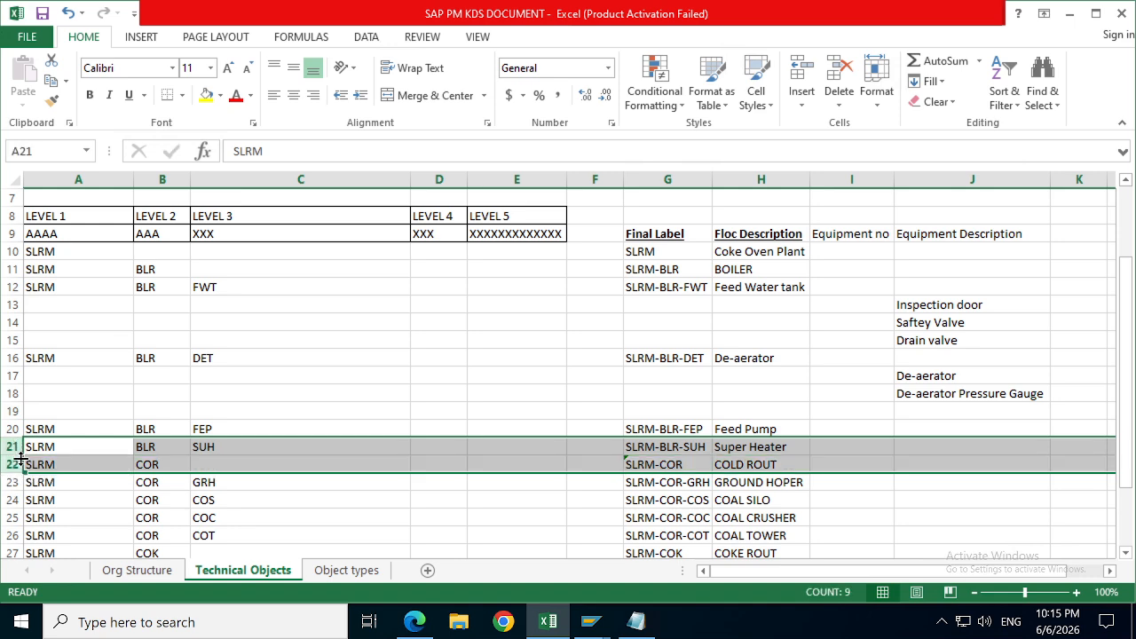
pyautogui.rightClick(16, 465)
pyautogui.click(64, 318)
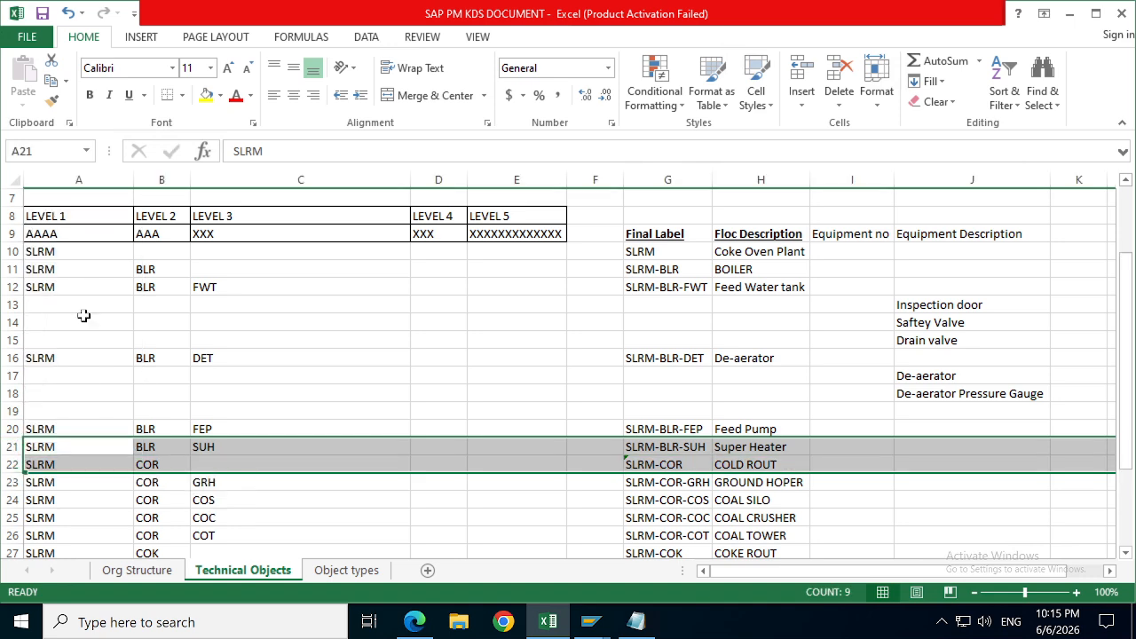
# Step: Enter Feed Pump 1A as the equipment description in J21, under the Feed Pump functional location
pyautogui.click(948, 451)
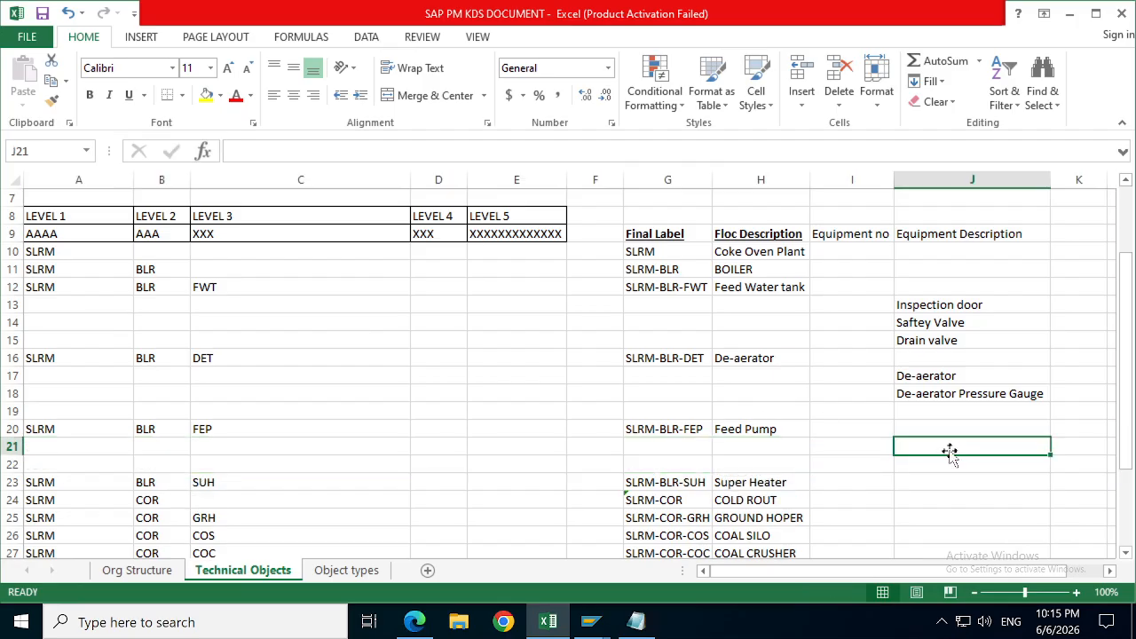
pyautogui.write('Feed Pum')
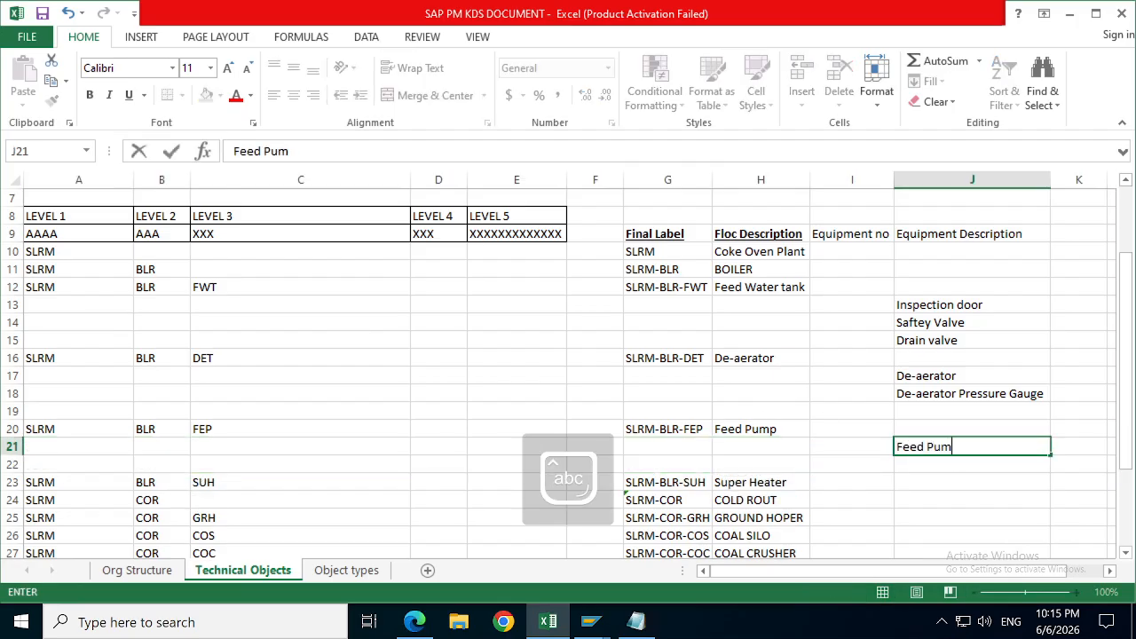
pyautogui.write('p 1')
pyautogui.press('capslock')
pyautogui.write('A')
pyautogui.press('Return')
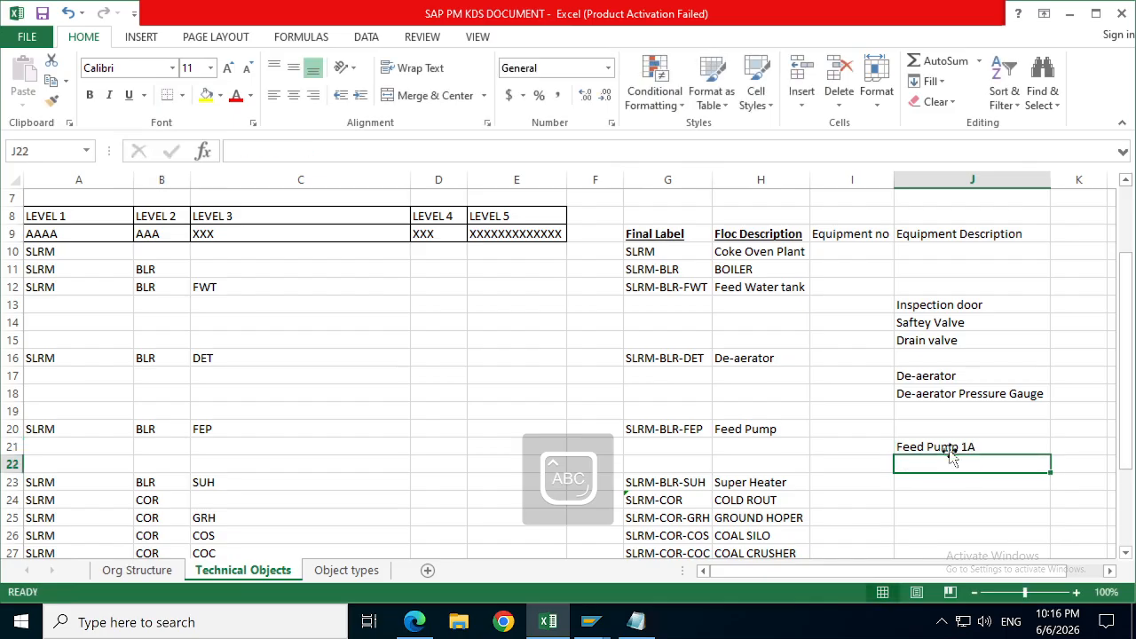
# Step: Enter Feed Pump 1B as the equipment description in J22
pyautogui.write('FE')
pyautogui.press('capslock')
pyautogui.write('eed')
pyautogui.press('BackSpace')
pyautogui.press('BackSpace')
pyautogui.press('BackSpace')
pyautogui.press('BackSpace')
pyautogui.write('eed Pum')
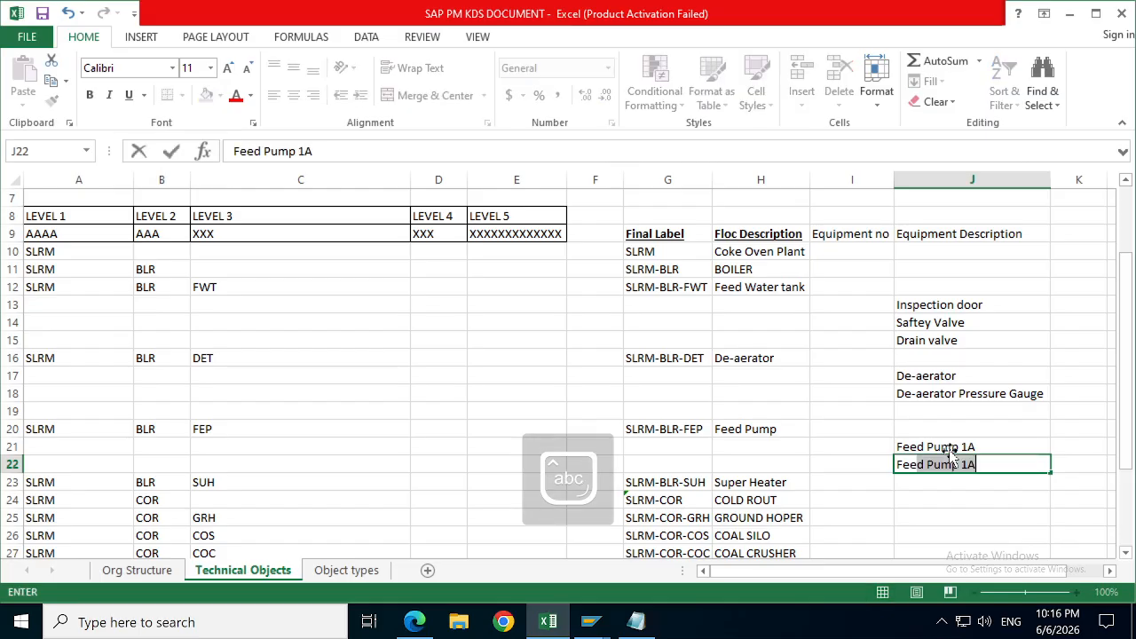
pyautogui.write('p')
pyautogui.press('capslock')
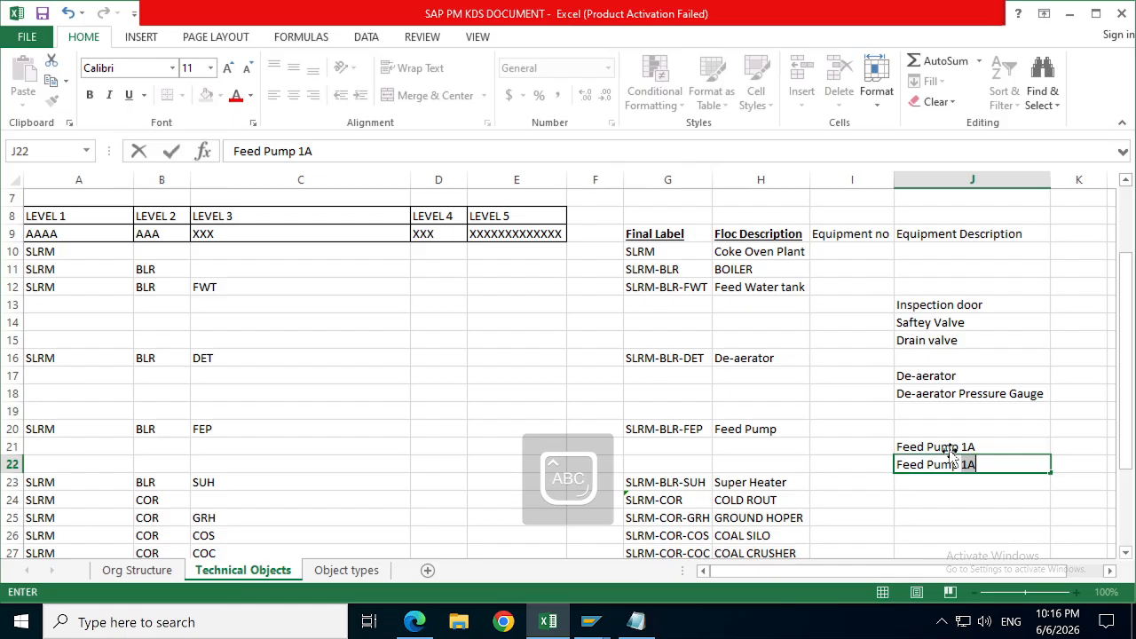
pyautogui.write('1B')
pyautogui.press('Return')
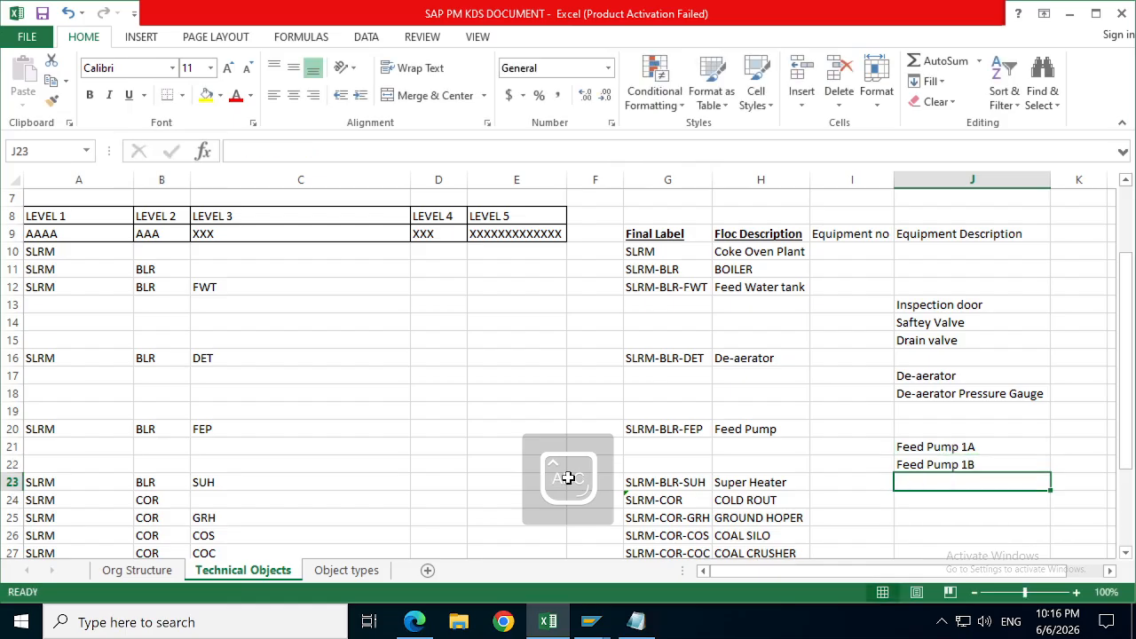
# Step: Insert two more empty rows above the Super Heater functional location
pyautogui.moveTo(13, 482); pyautogui.dragTo(17, 498)
pyautogui.rightClick(18, 499)
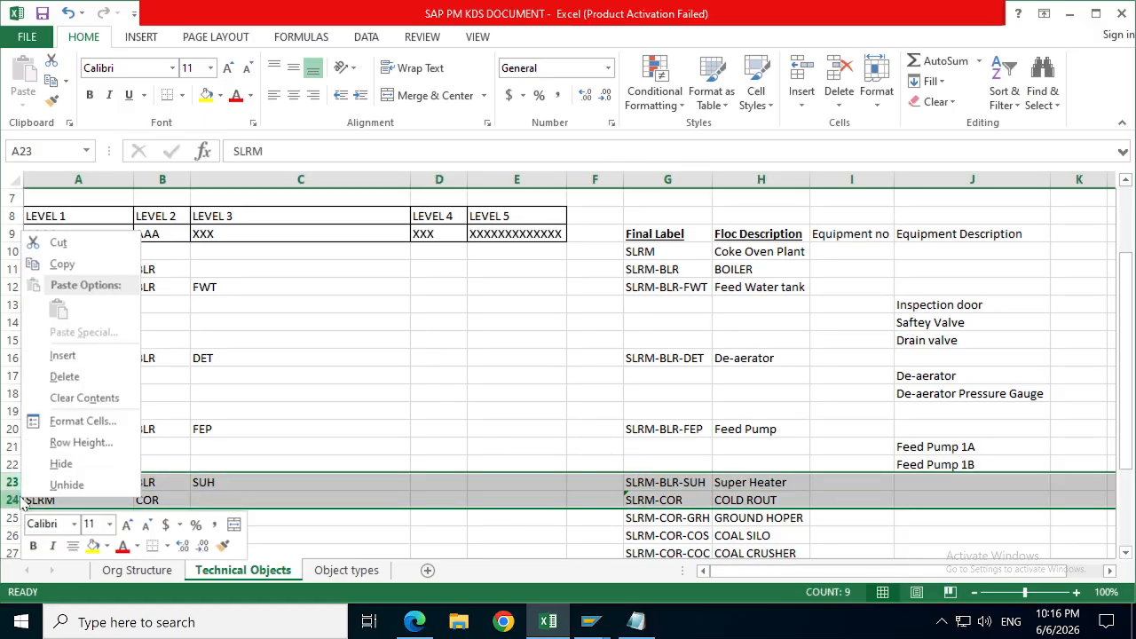
pyautogui.click(62, 355)
pyautogui.click(943, 482)
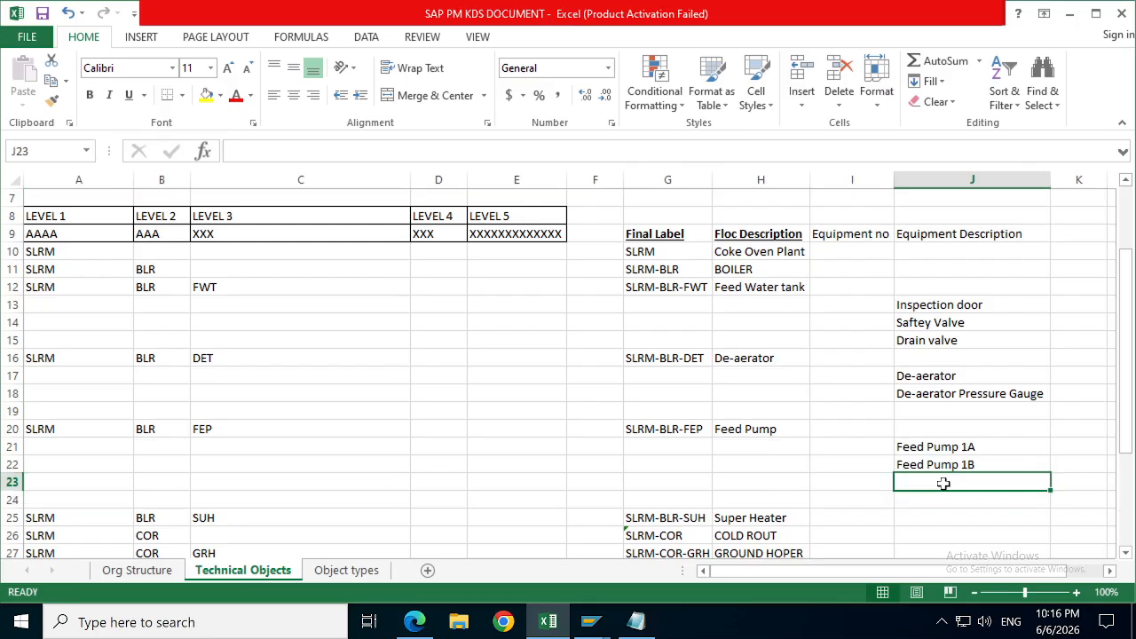
# Step: Duplicate the Feed Pump 1A and Feed Pump 1B descriptions into J23 and J24
pyautogui.moveTo(965, 448); pyautogui.dragTo(967, 464)
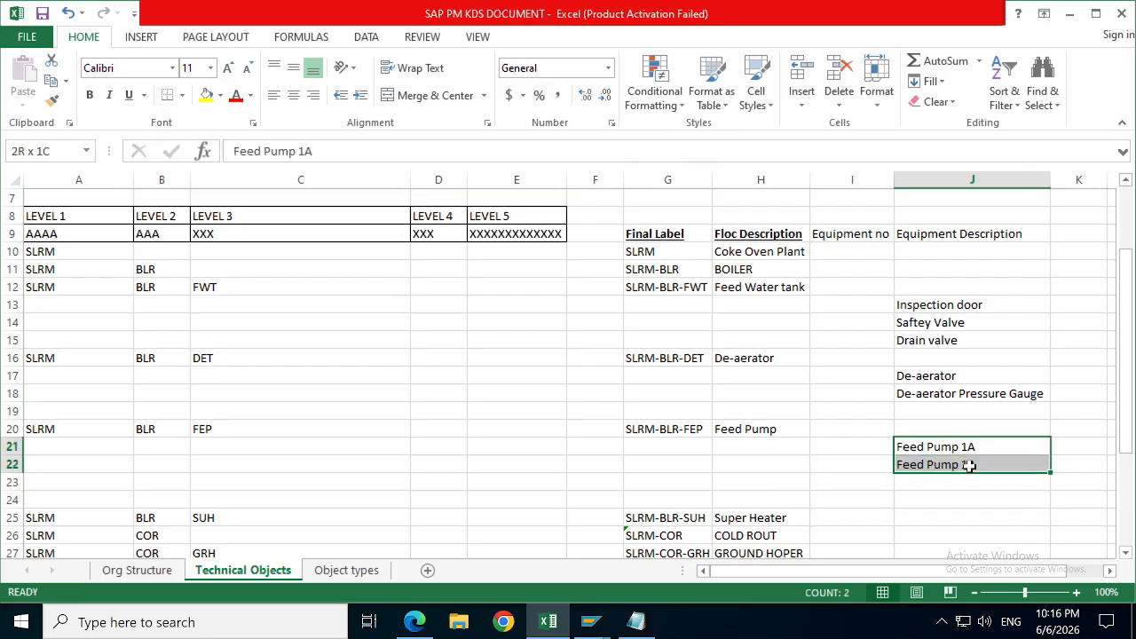
pyautogui.hotkey('ctrl', 'c')
pyautogui.click(929, 480)
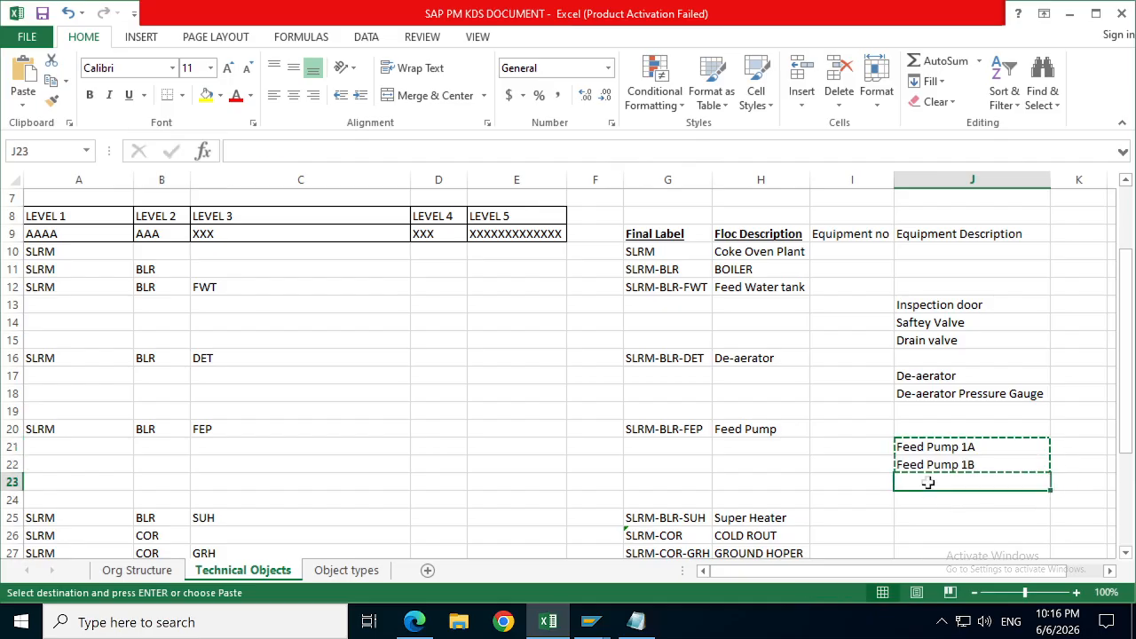
pyautogui.hotkey('ctrl', 'v')
pyautogui.click(1010, 483)
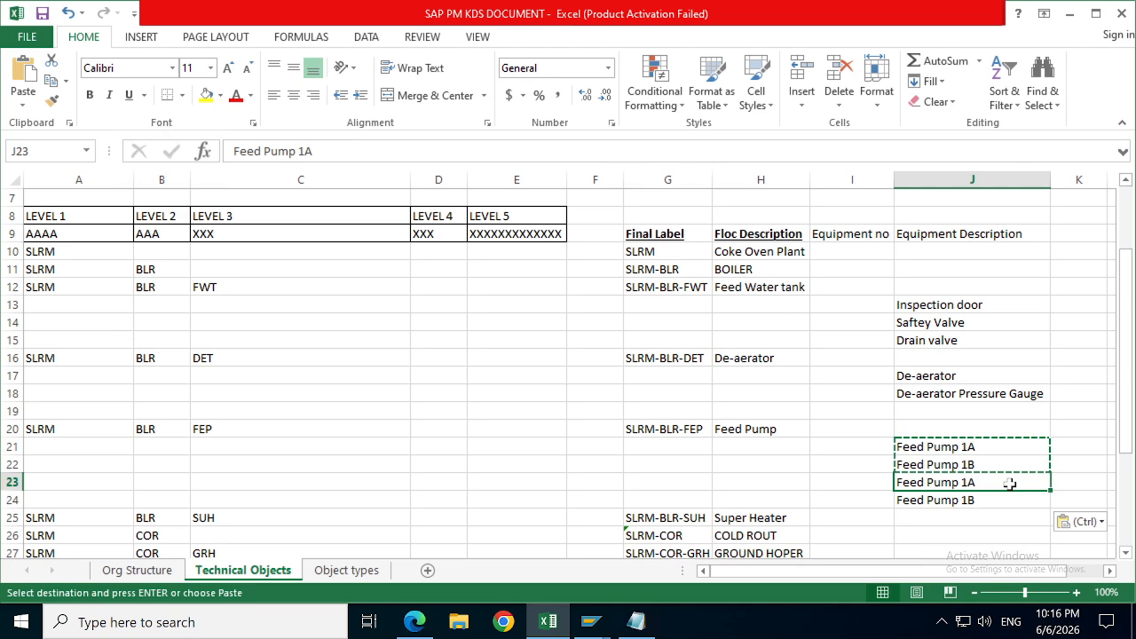
# Step: Append Motor to the duplicated descriptions, making J23 Feed Pump 1A Motor and J24 Feed Pump 1B Motor
pyautogui.press('Escape')
pyautogui.press('F2')
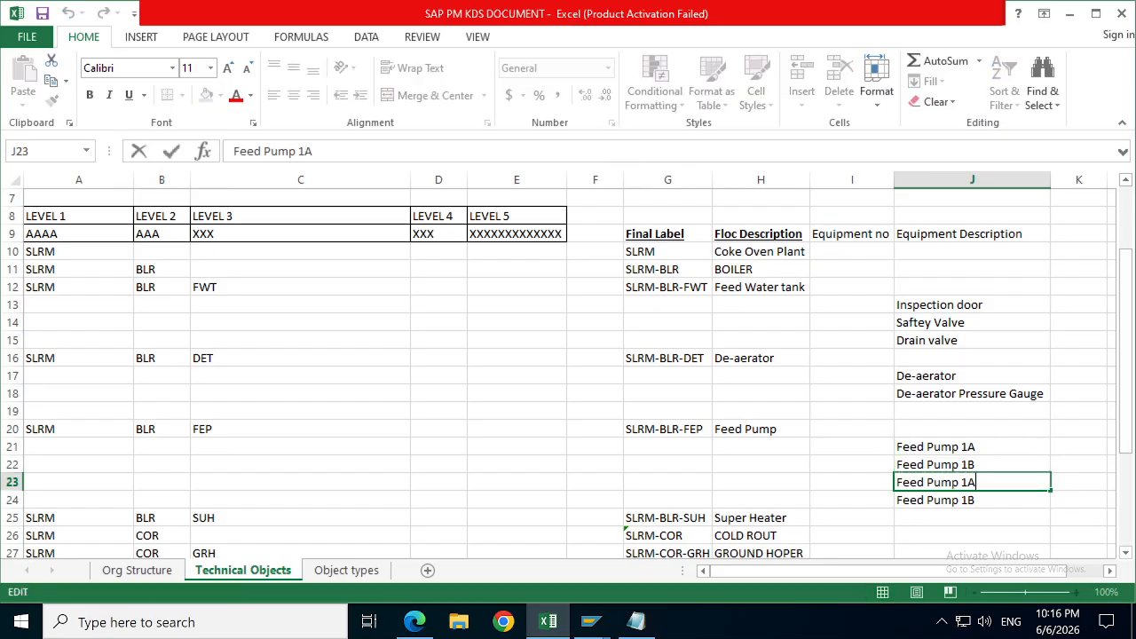
pyautogui.write('Motor')
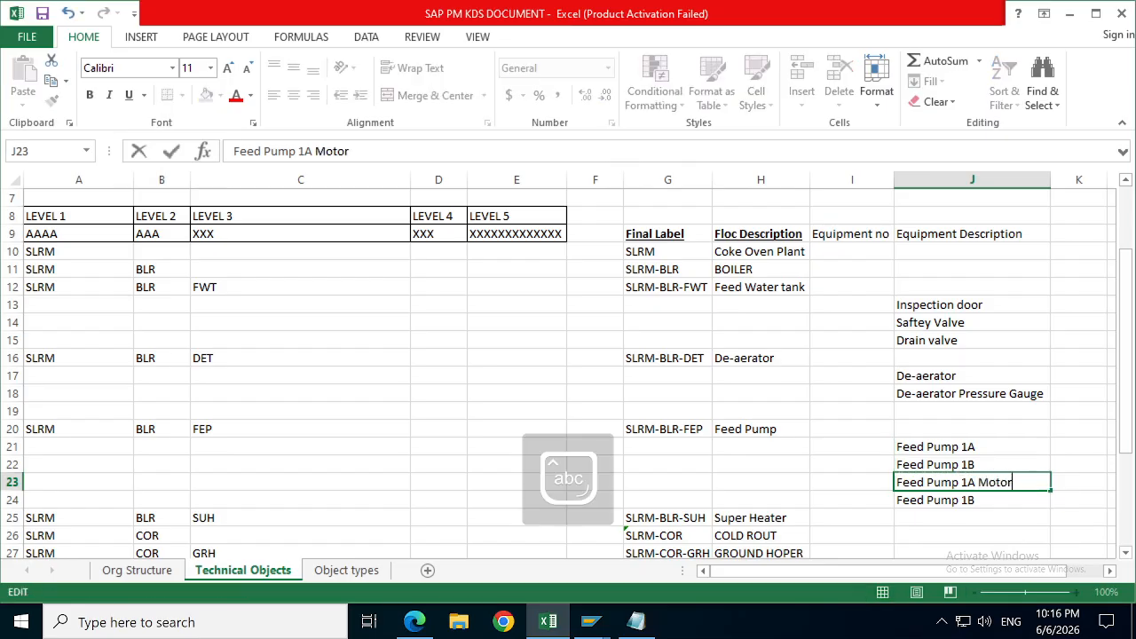
pyautogui.click(997, 499)
pyautogui.press('F2')
pyautogui.write('Motor')
pyautogui.click(917, 531)
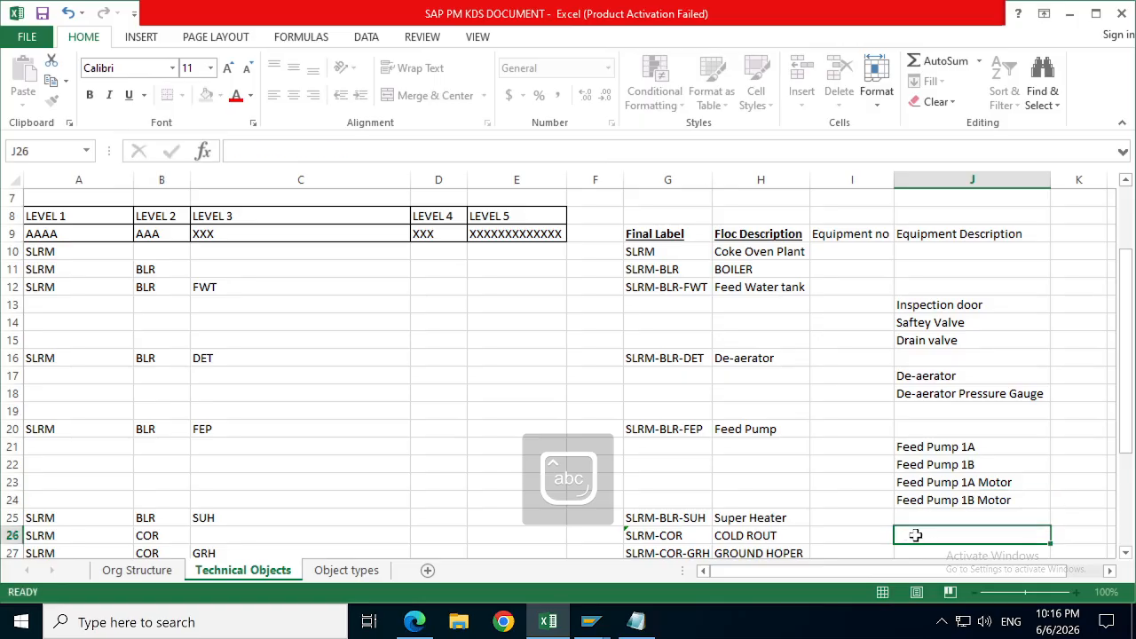
# Step: Review the functional locations down to the Cutter Building and the equipment descriptions listed beside them
pyautogui.click(849, 512)
pyautogui.press('Down')
pyautogui.press('Down')
pyautogui.press('Down')
pyautogui.press('Down')
pyautogui.press('Down')
pyautogui.press('Down')
pyautogui.press('Down')
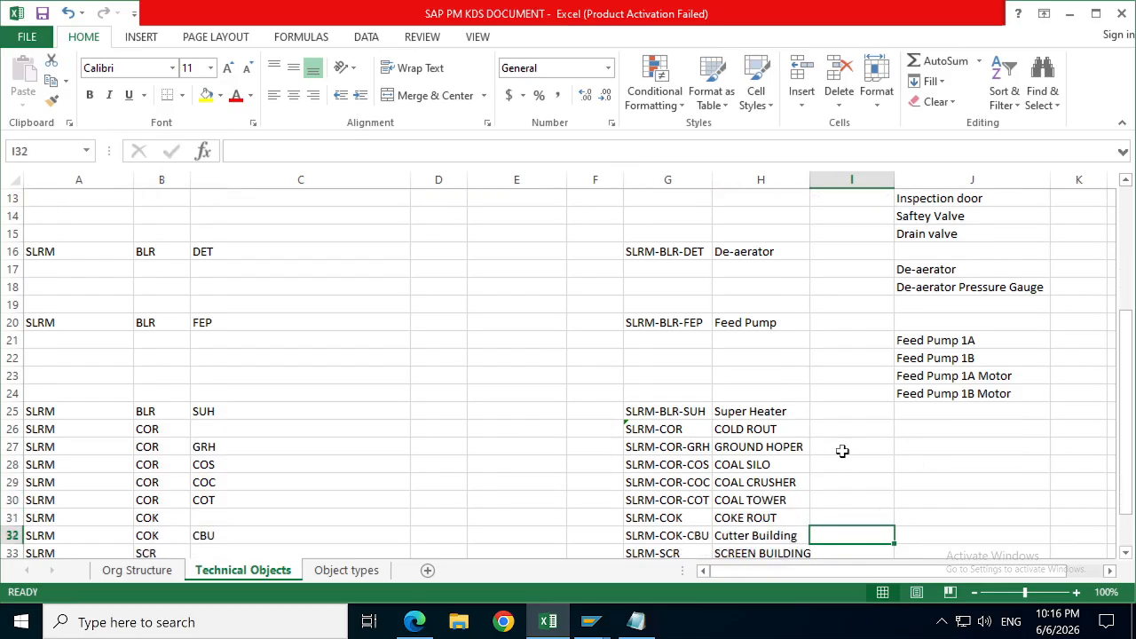
pyautogui.click(850, 341)
pyautogui.press('Up')
pyautogui.press('Up')
pyautogui.press('Up')
pyautogui.press('Up')
pyautogui.press('Up')
pyautogui.press('Up')
pyautogui.press('Up')
pyautogui.press('Up')
pyautogui.press('Up')
pyautogui.press('Up')
pyautogui.press('Up')
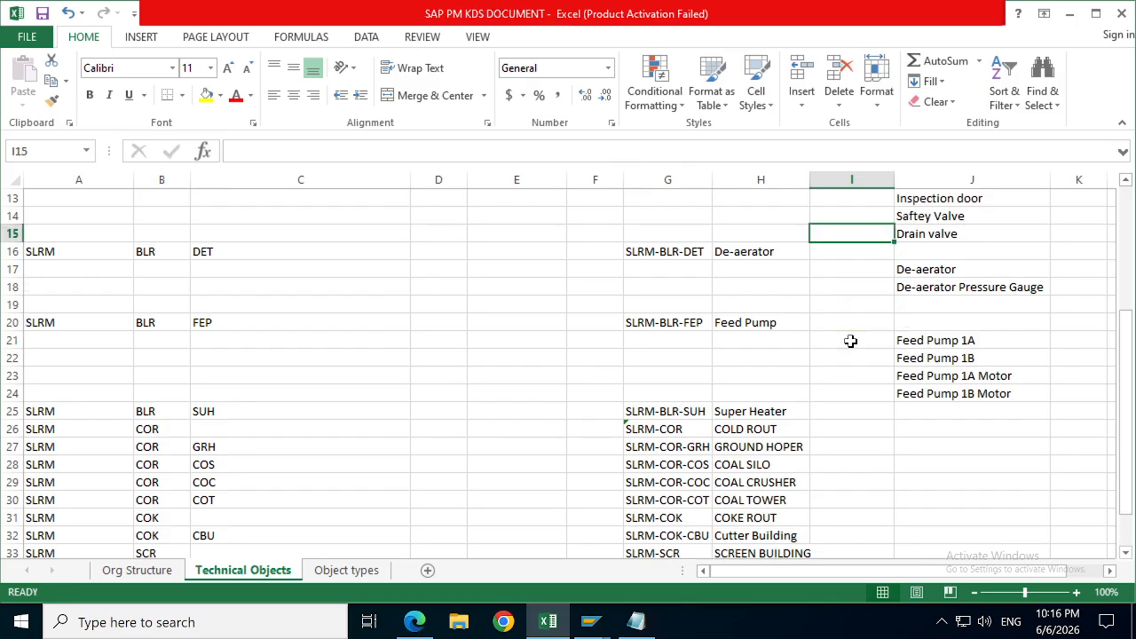
# Step: Copy the Inspection door equipment description from J13
pyautogui.press('Down')
pyautogui.press('Down')
pyautogui.press('Down')
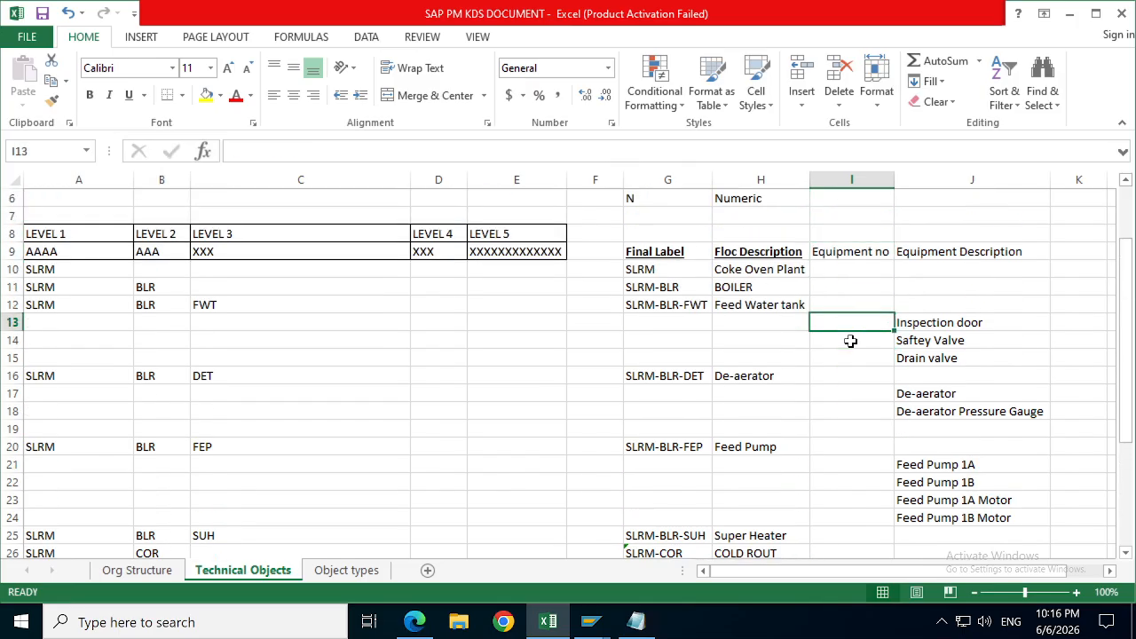
pyautogui.press('Right')
pyautogui.hotkey('ctrl', 'c')
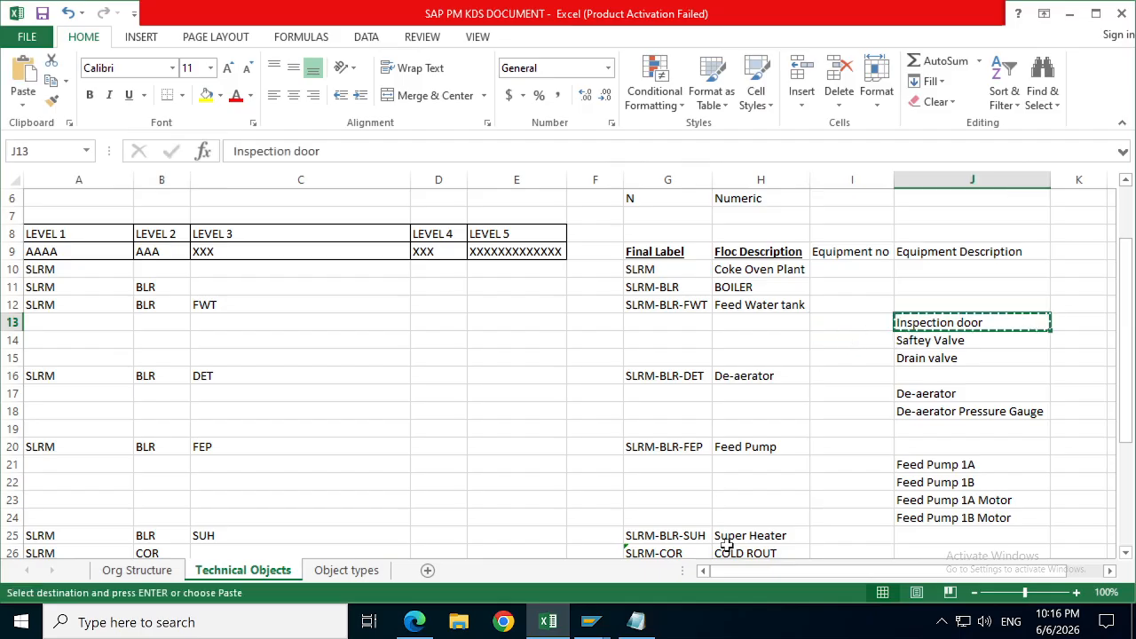
# Step: Switch to SAP's Change Functional Location session and go back to the SAP Easy Access screen
pyautogui.moveTo(603, 629)
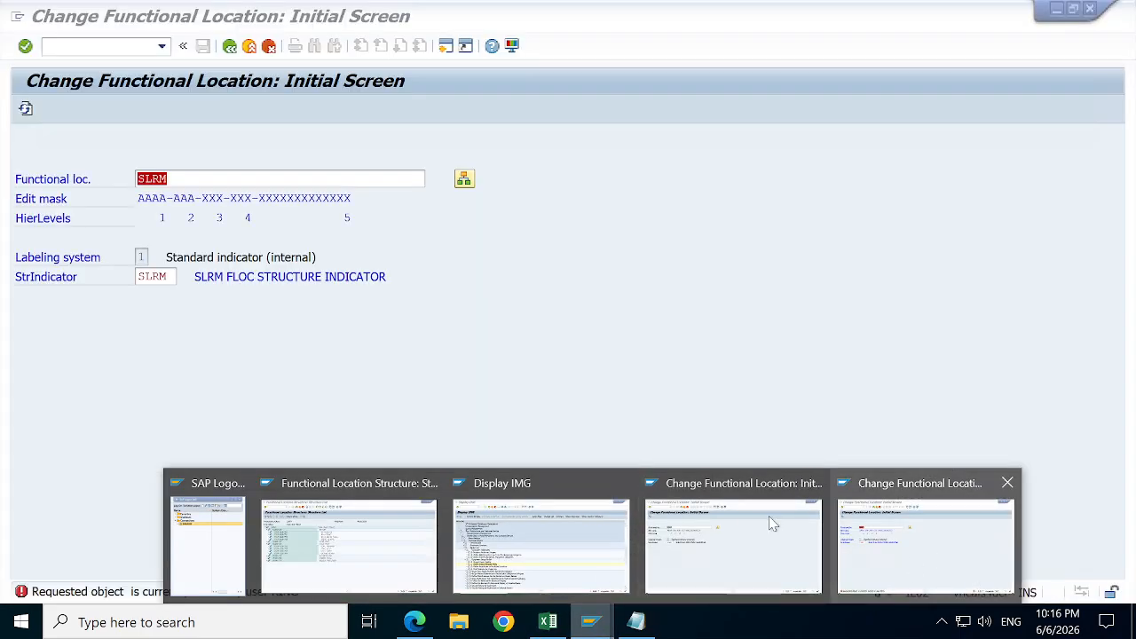
pyautogui.moveTo(516, 561)
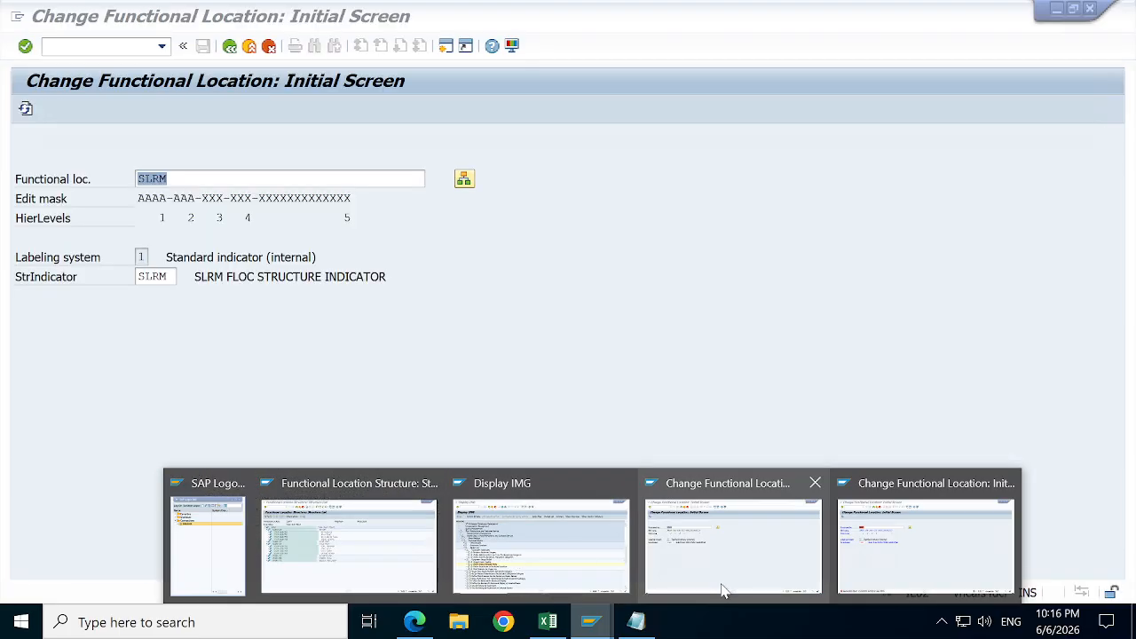
pyautogui.click(722, 591)
pyautogui.click(232, 47)
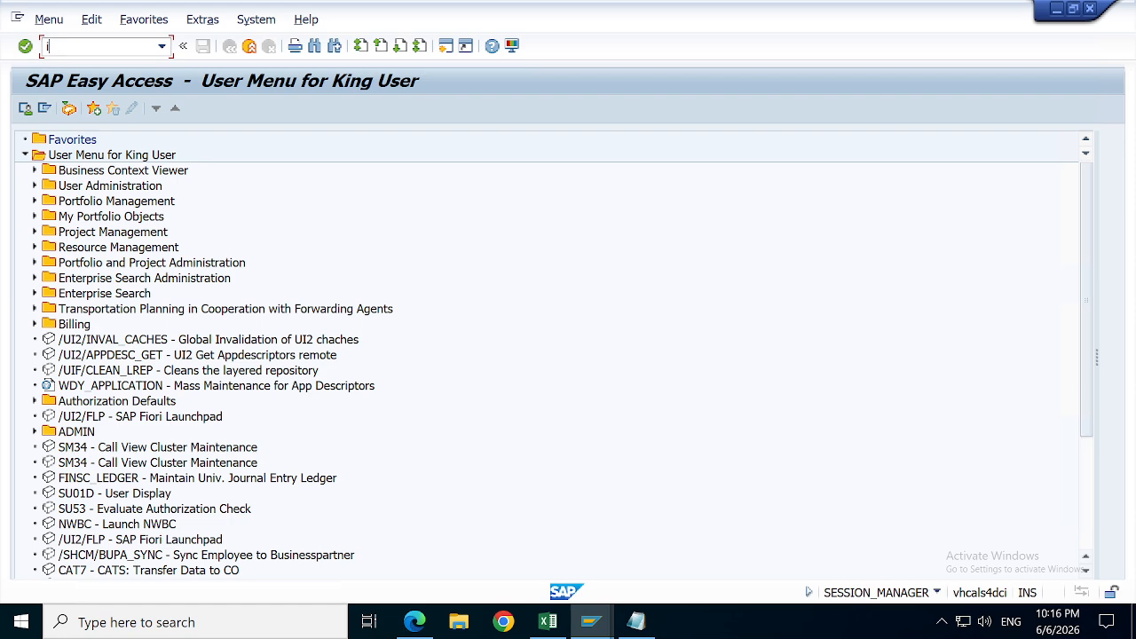
# Step: Display the SAP Menu and expand Logistics, Plant Maintenance, Management of Technical Objects and Equipment to see the equipment transactions
pyautogui.click(44, 107)
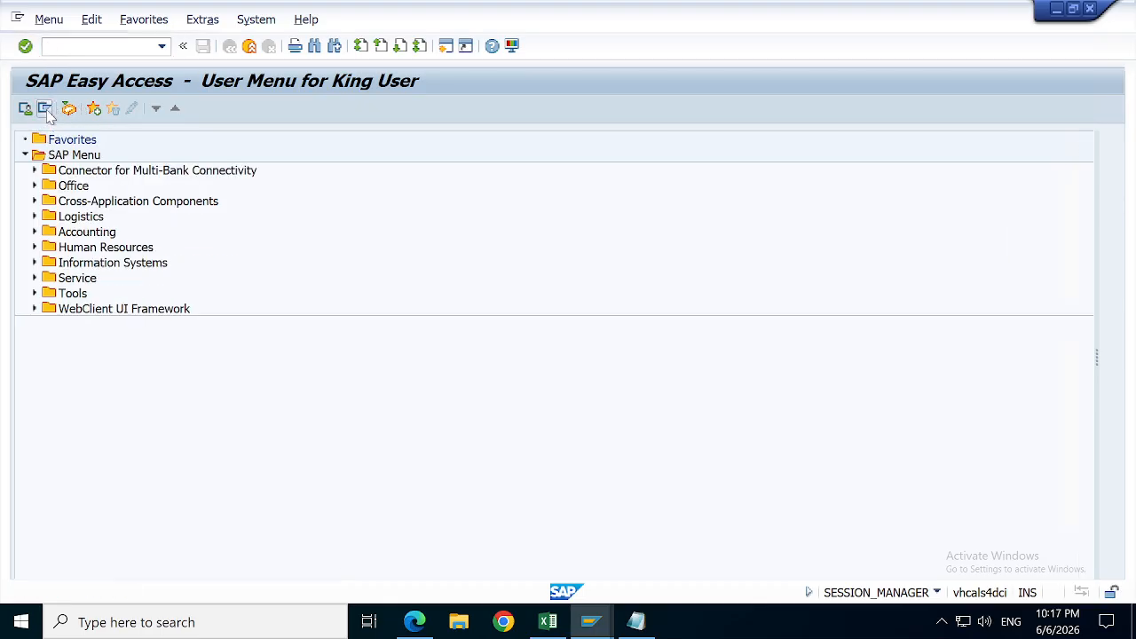
pyautogui.click(34, 217)
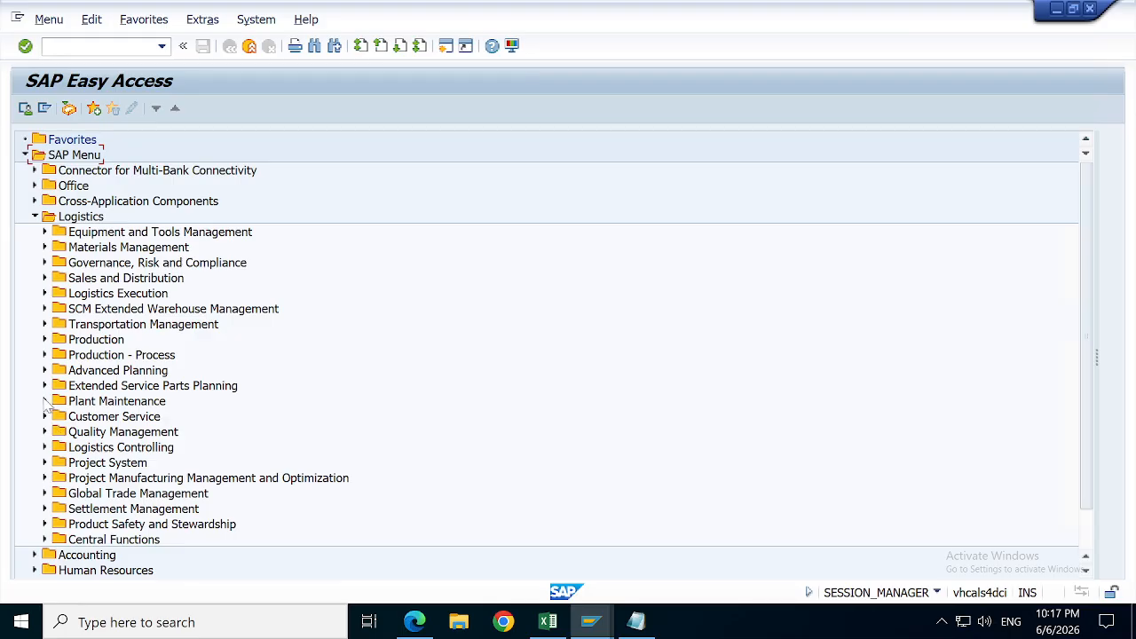
pyautogui.click(44, 401)
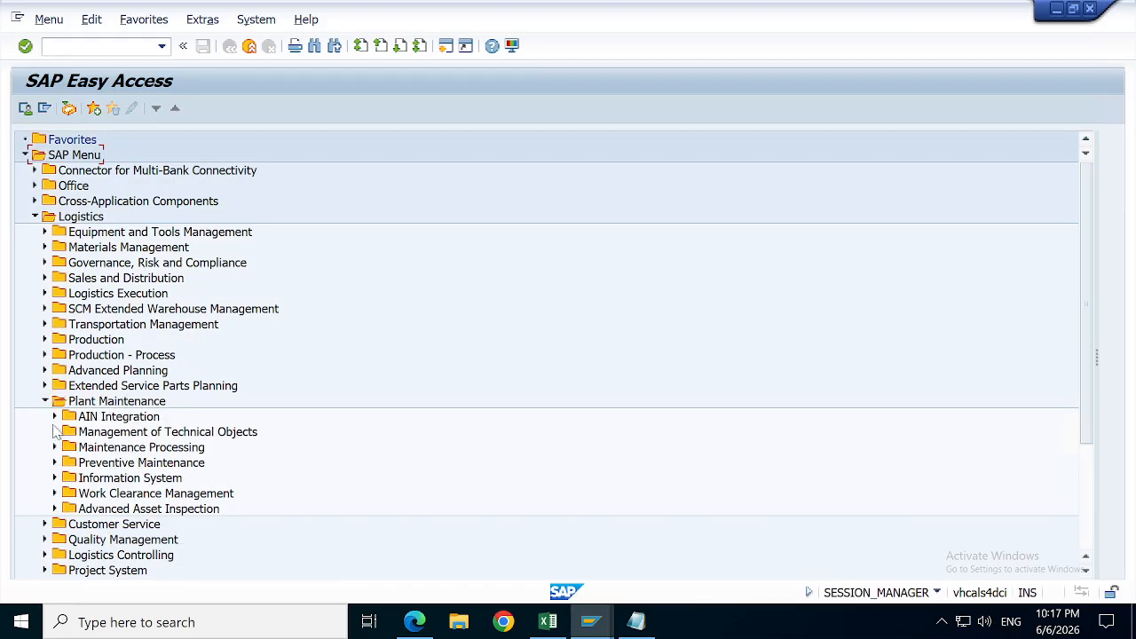
pyautogui.click(54, 431)
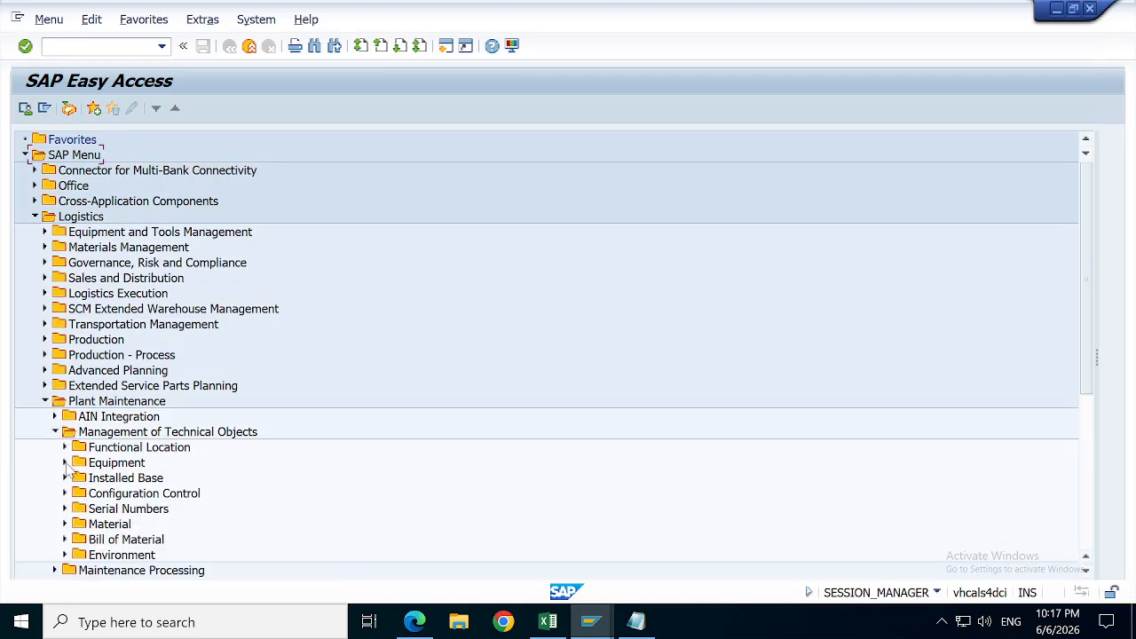
pyautogui.click(66, 462)
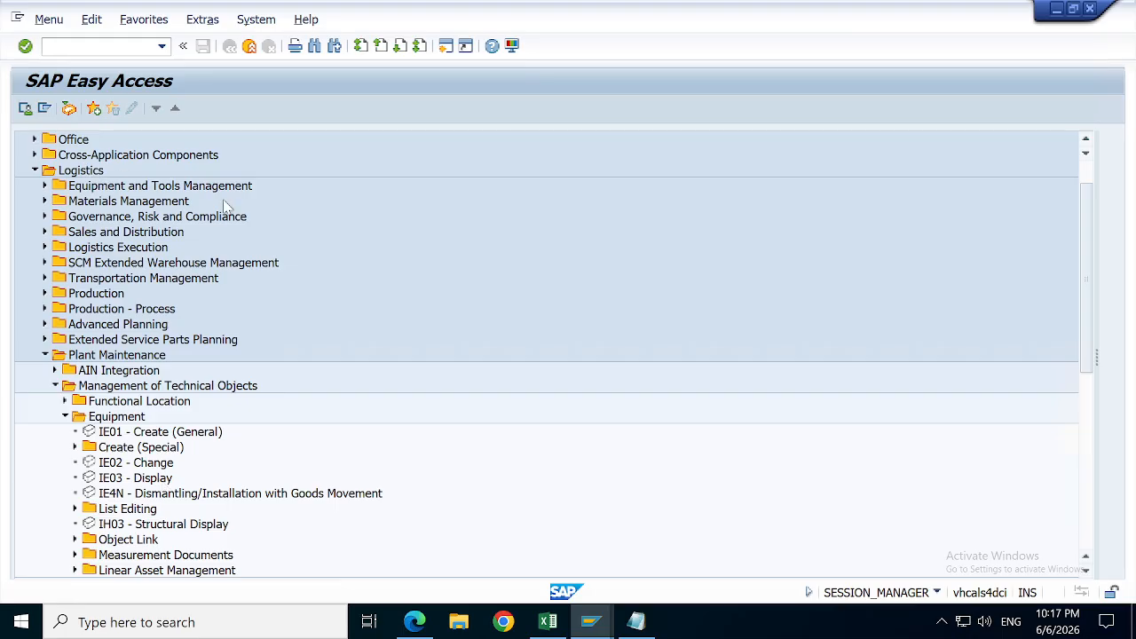
pyautogui.scroll(1, 1091, 172)
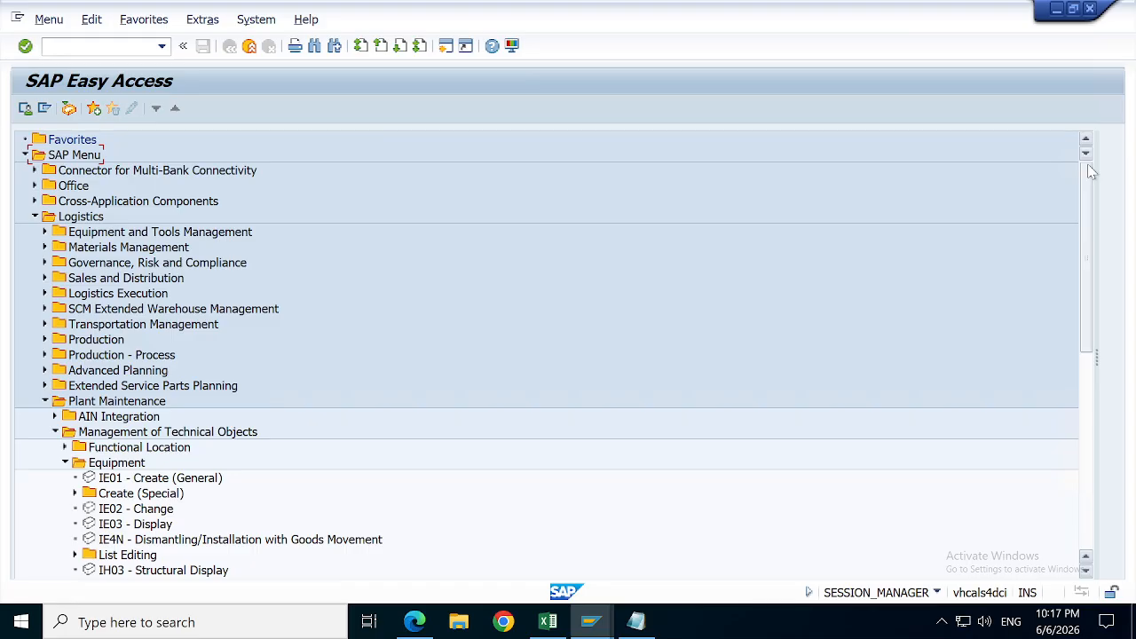
# Step: Add the transaction IE01 to the Favorites list
pyautogui.click(71, 142)
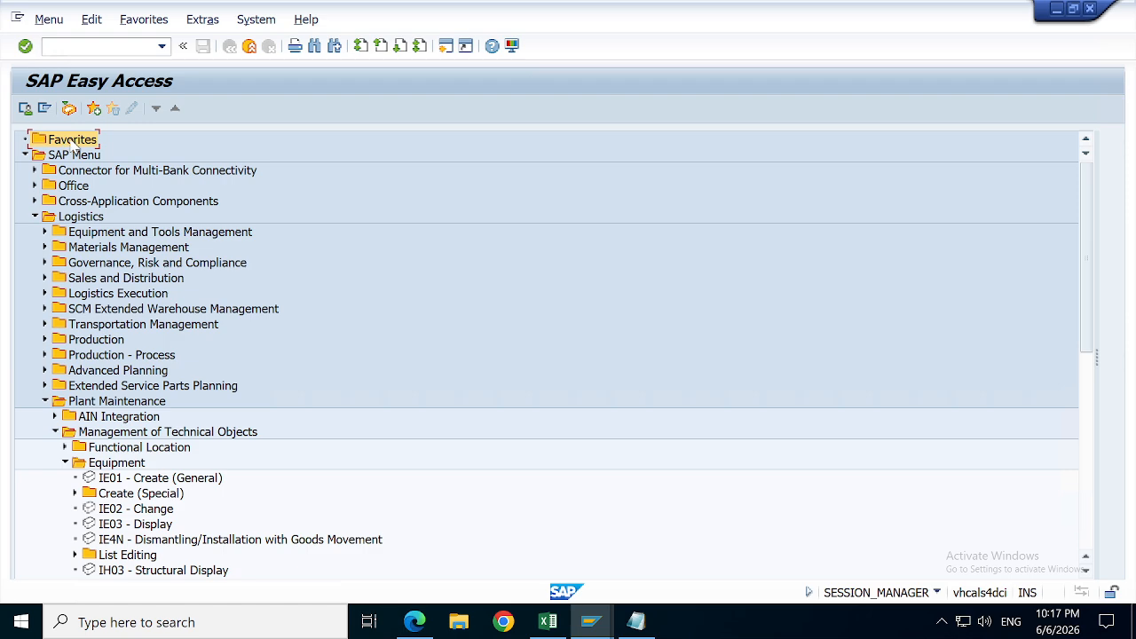
pyautogui.rightClick(75, 146)
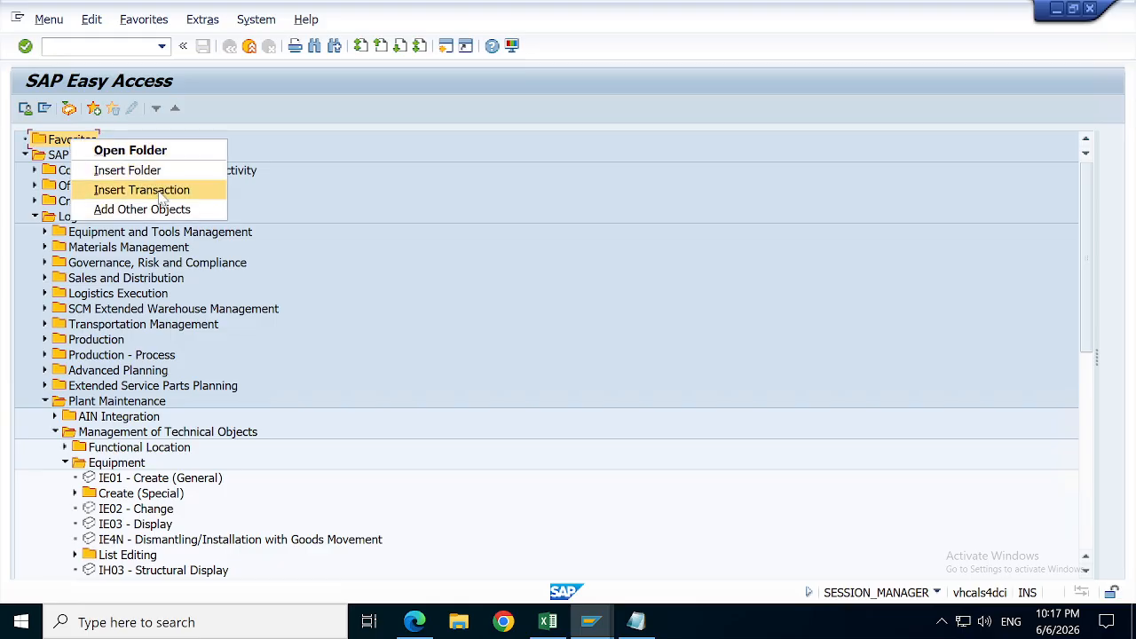
pyautogui.click(148, 29)
pyautogui.click(148, 27)
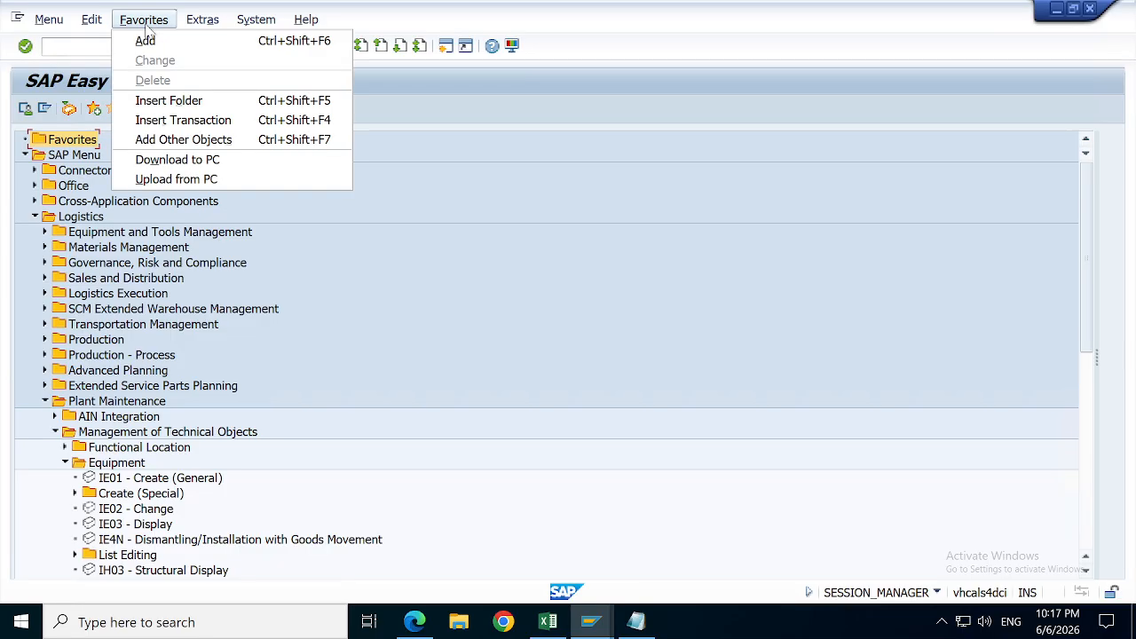
pyautogui.click(213, 122)
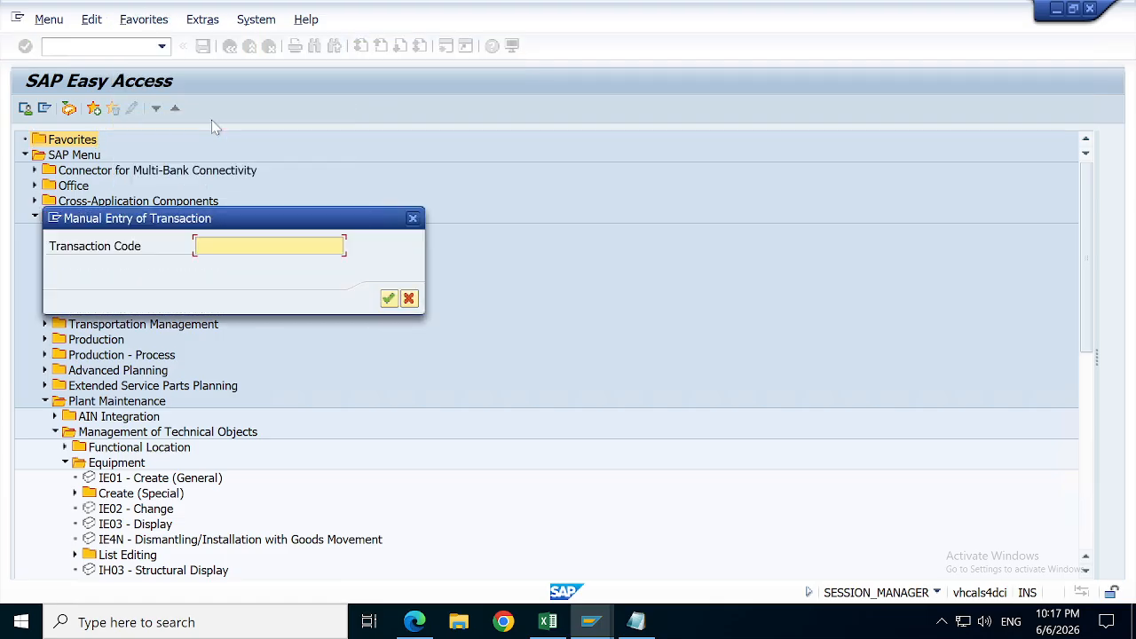
pyautogui.write('ie01')
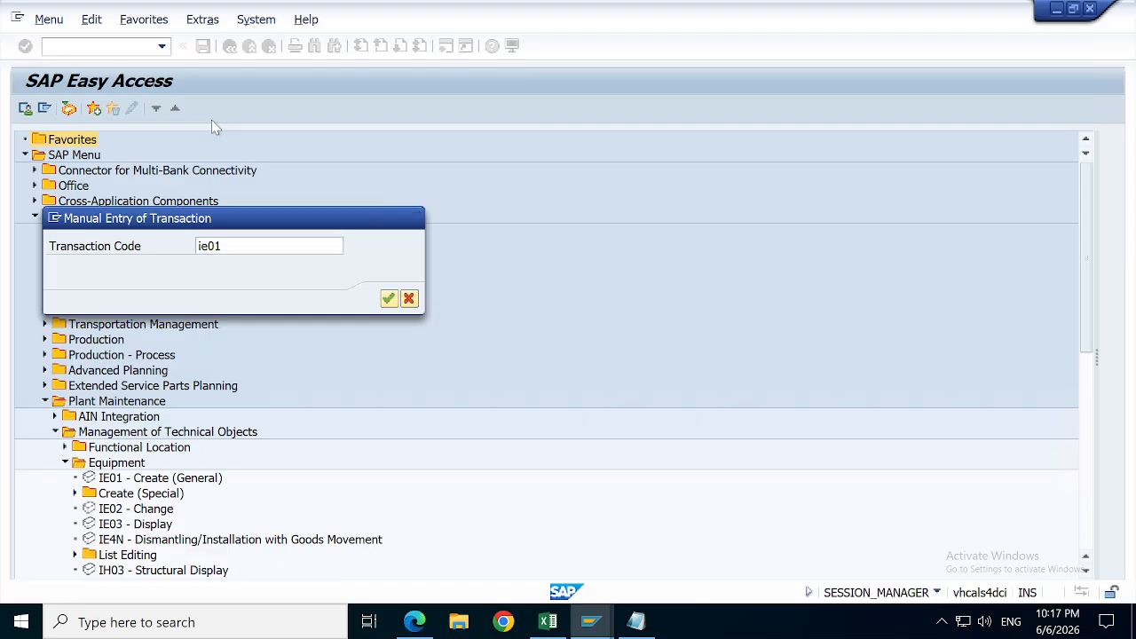
pyautogui.press('Return')
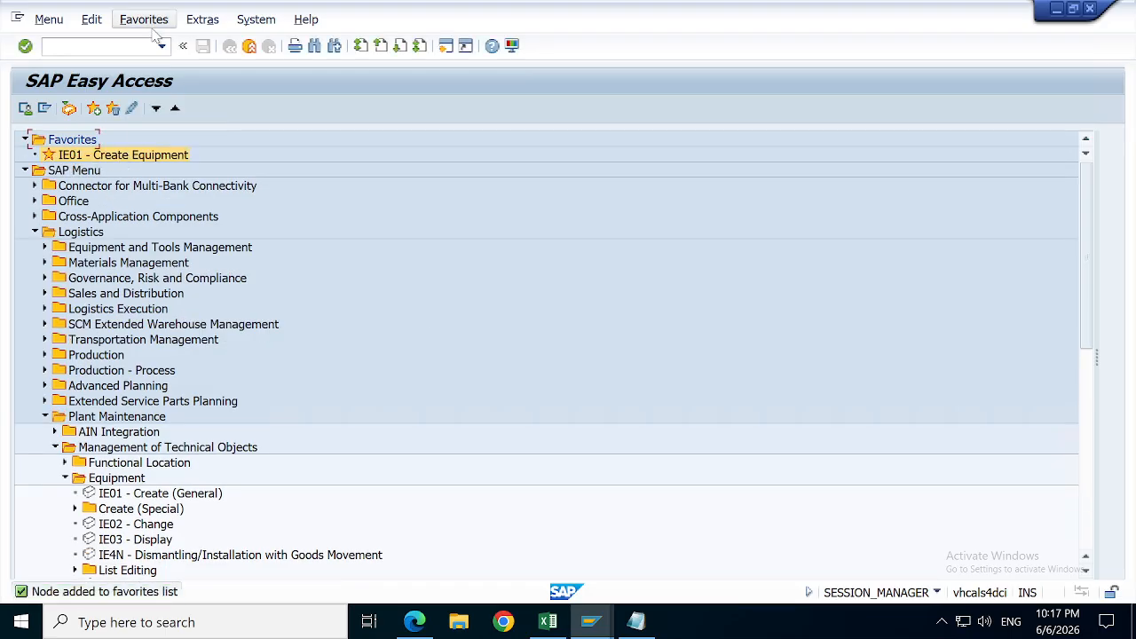
# Step: Insert the transaction IE02 into the Favorites list below IE01
pyautogui.click(145, 19)
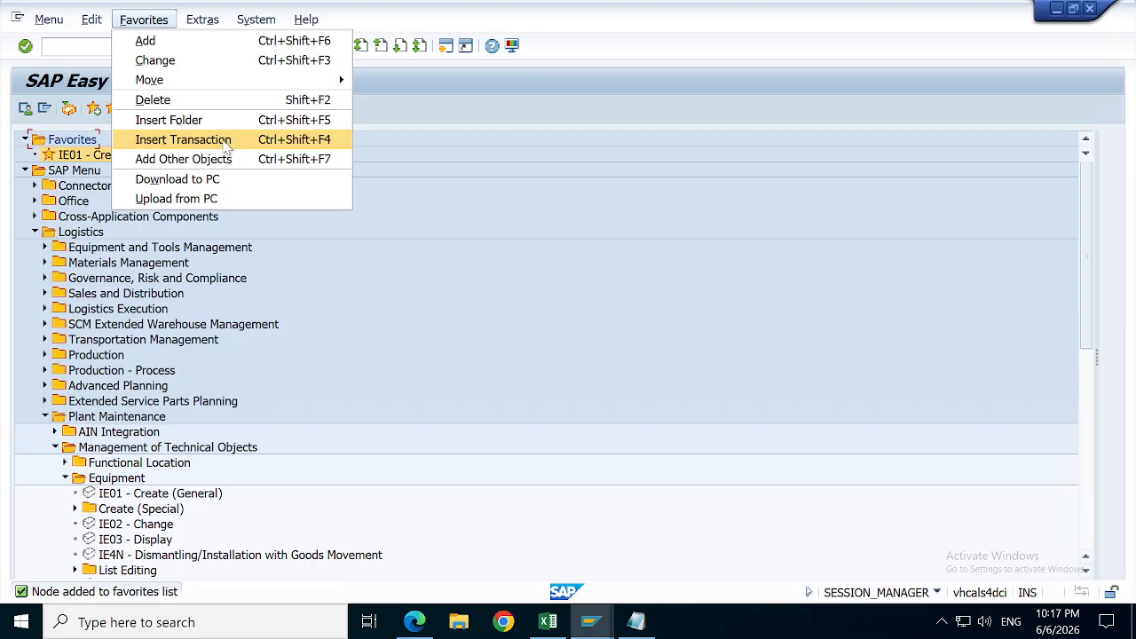
pyautogui.click(224, 140)
pyautogui.write('ie02')
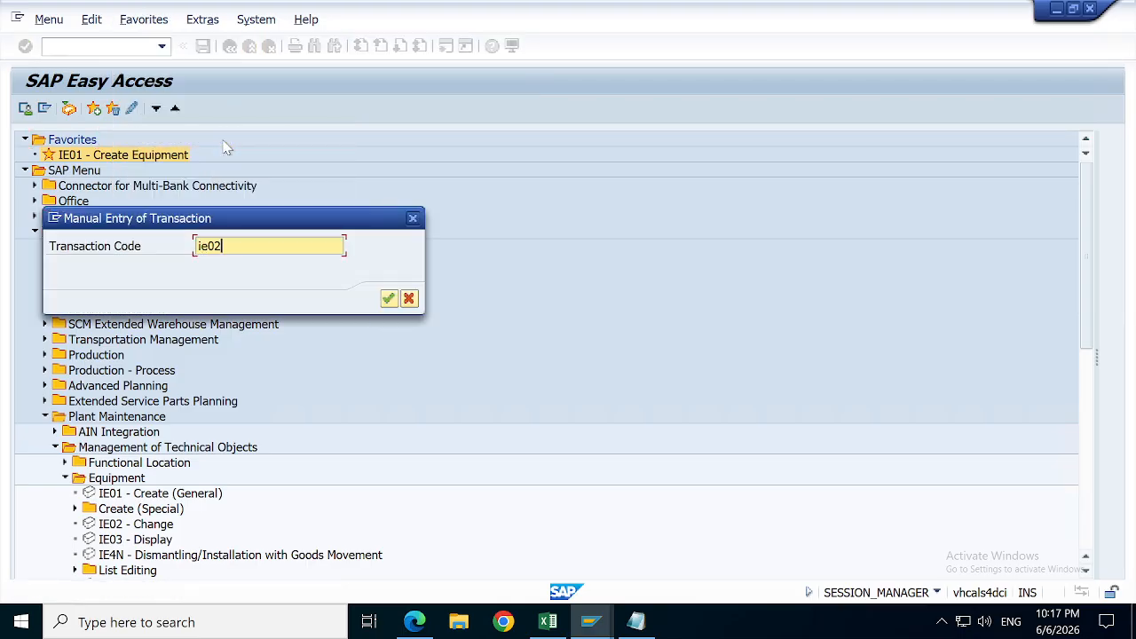
pyautogui.press('Return')
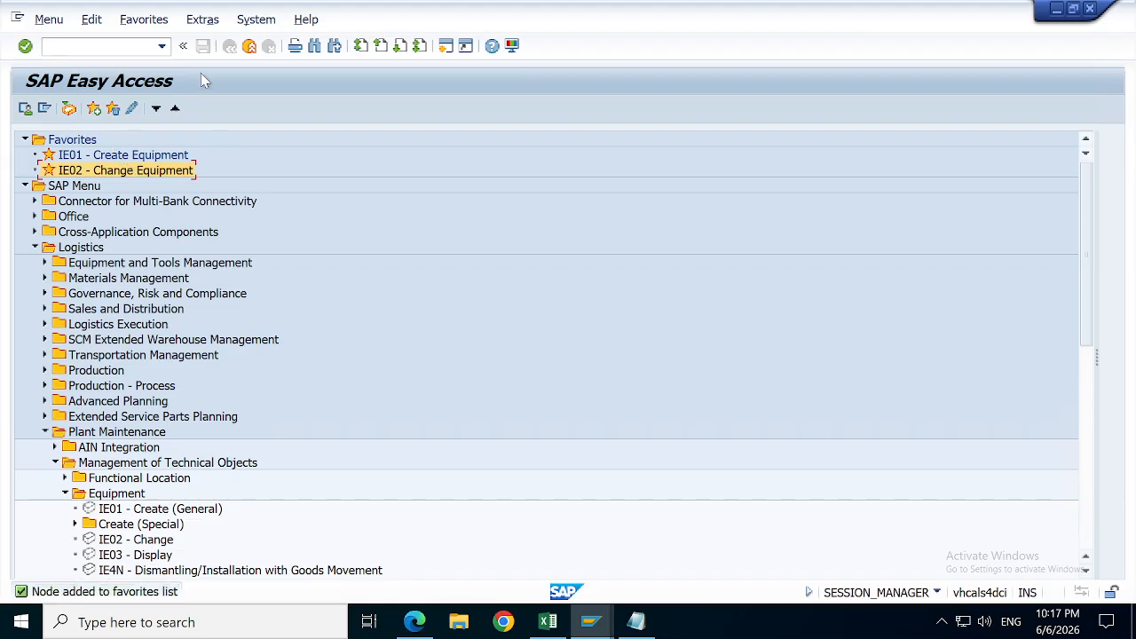
# Step: Create a folder named "Equiment T codes" in the Favorites list
pyautogui.click(145, 20)
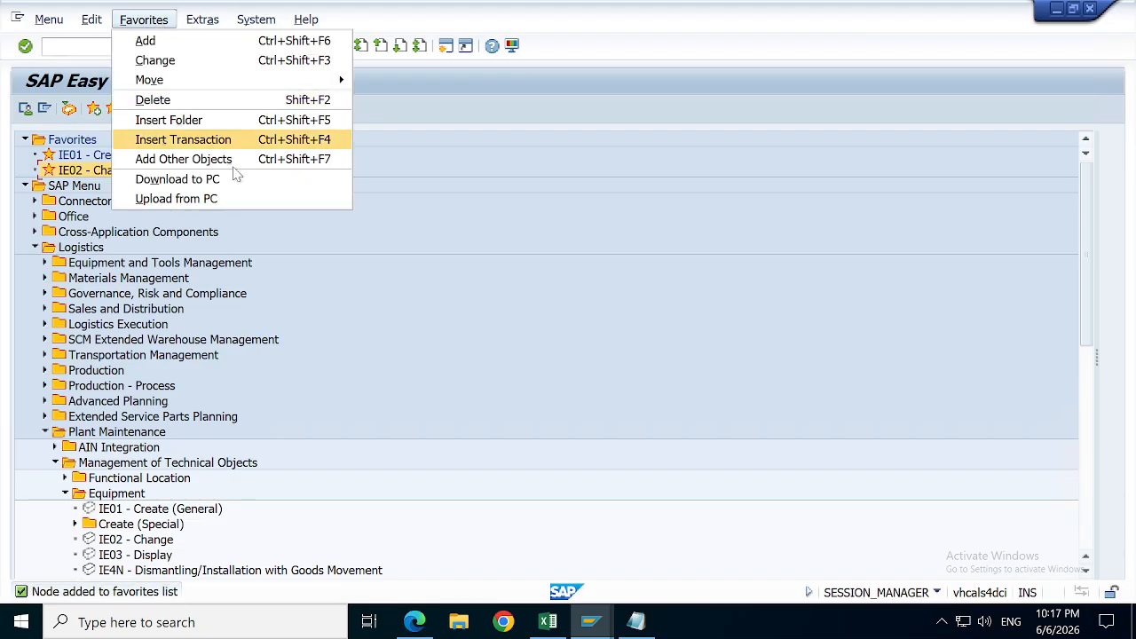
pyautogui.click(187, 120)
pyautogui.write('E')
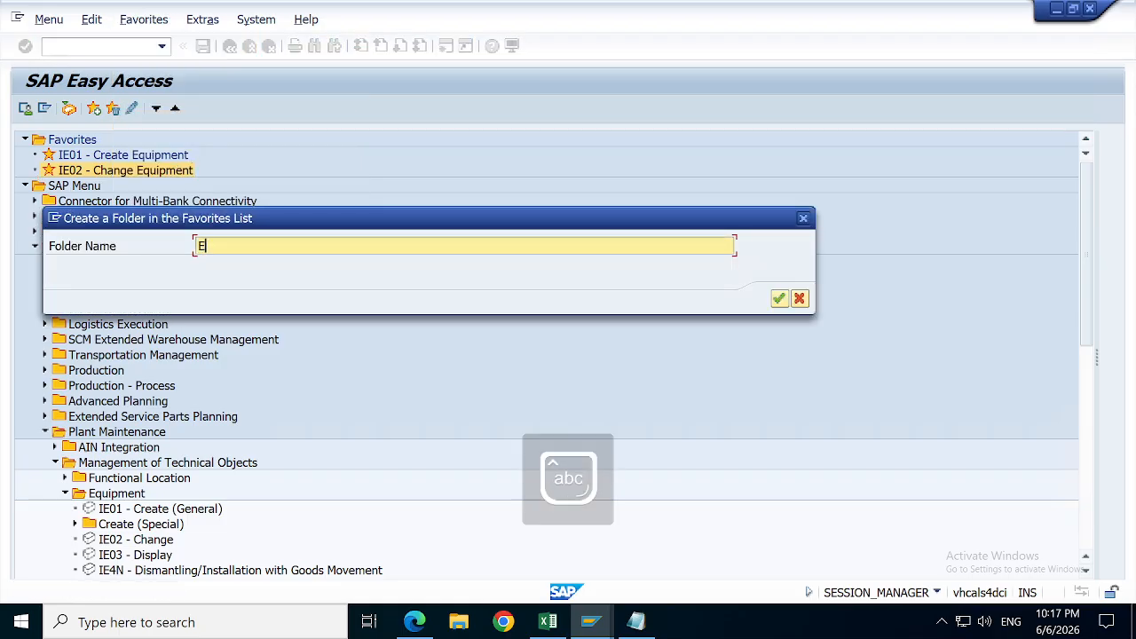
pyautogui.write('quiment')
pyautogui.press('capslock')
pyautogui.write('T')
pyautogui.press('BackSpace')
pyautogui.press('capslock')
pyautogui.write('T codes')
pyautogui.press('Return')
# Step: Move the IE01 and IE02 favorites into the Equiment T codes folder and expand it
pyautogui.click(115, 162)
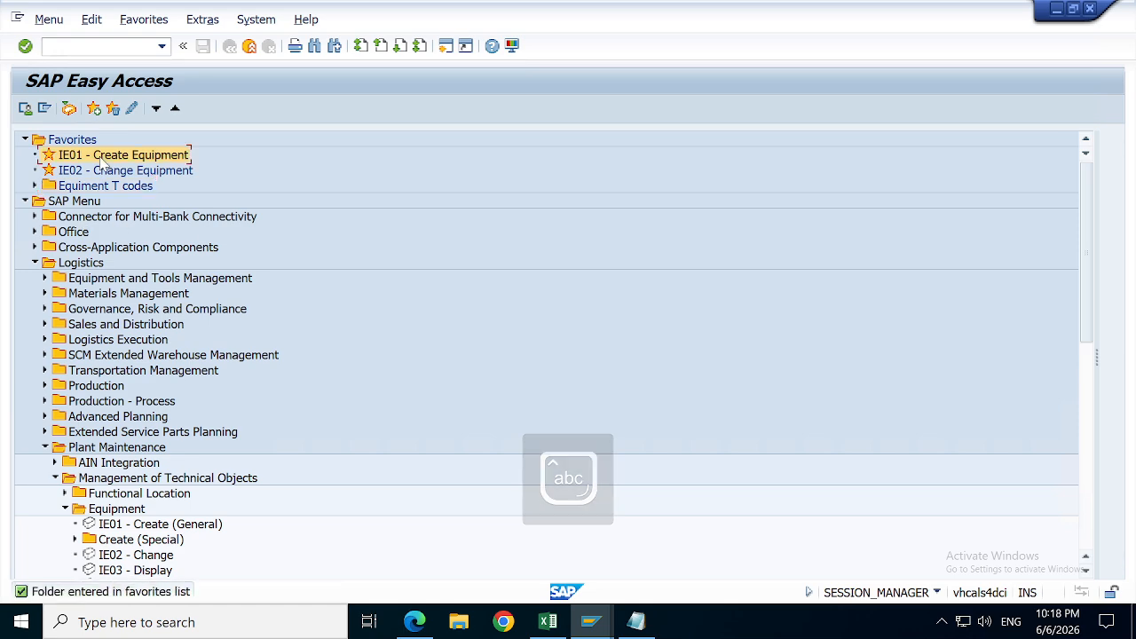
pyautogui.moveTo(116, 189)
pyautogui.mouseDown()
pyautogui.moveTo(96, 160)
pyautogui.moveTo(113, 178)
pyautogui.mouseUp()
pyautogui.click(112, 155)
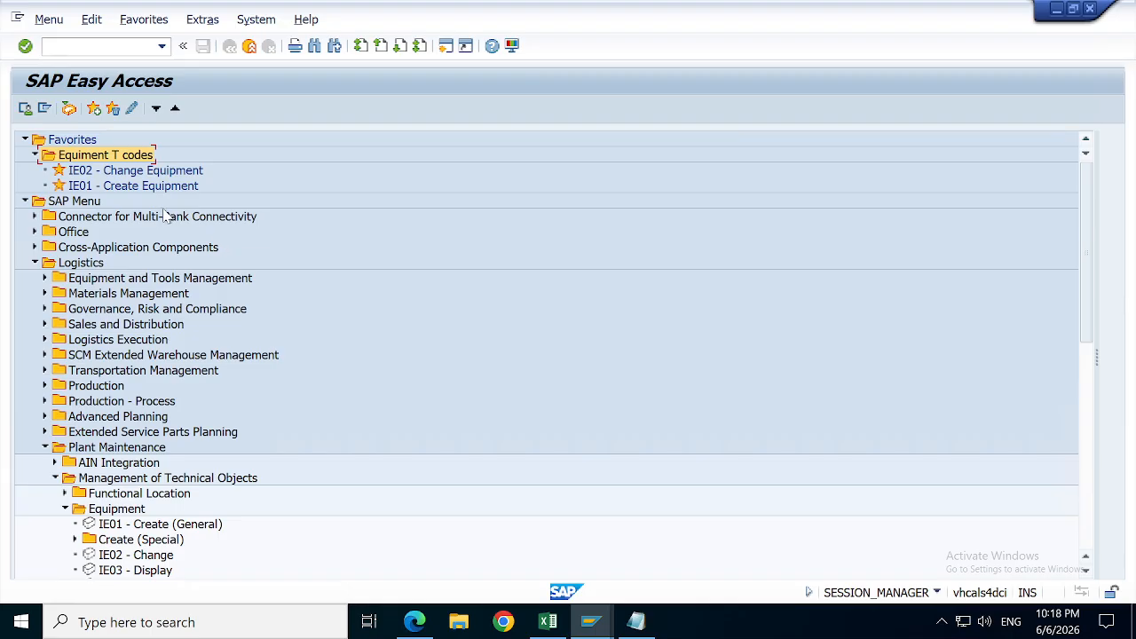
# Step: Open transaction IE01 and continue to the general data with equipment category 1 (SLRM EQUIPMENT)
pyautogui.click(133, 186)
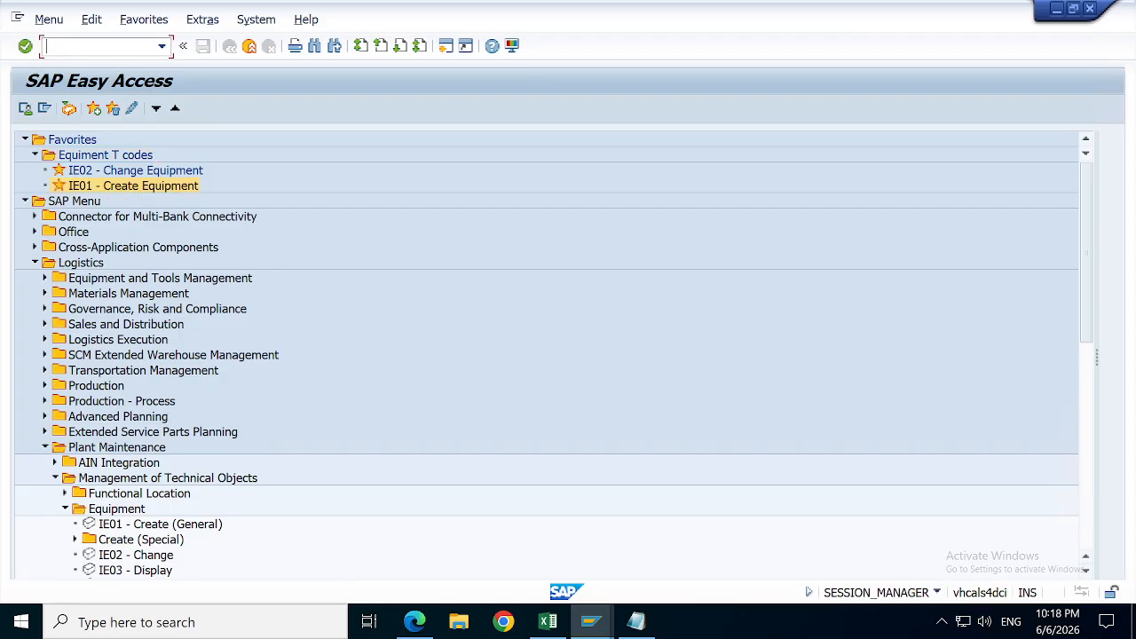
pyautogui.write('ie01')
pyautogui.press('Return')
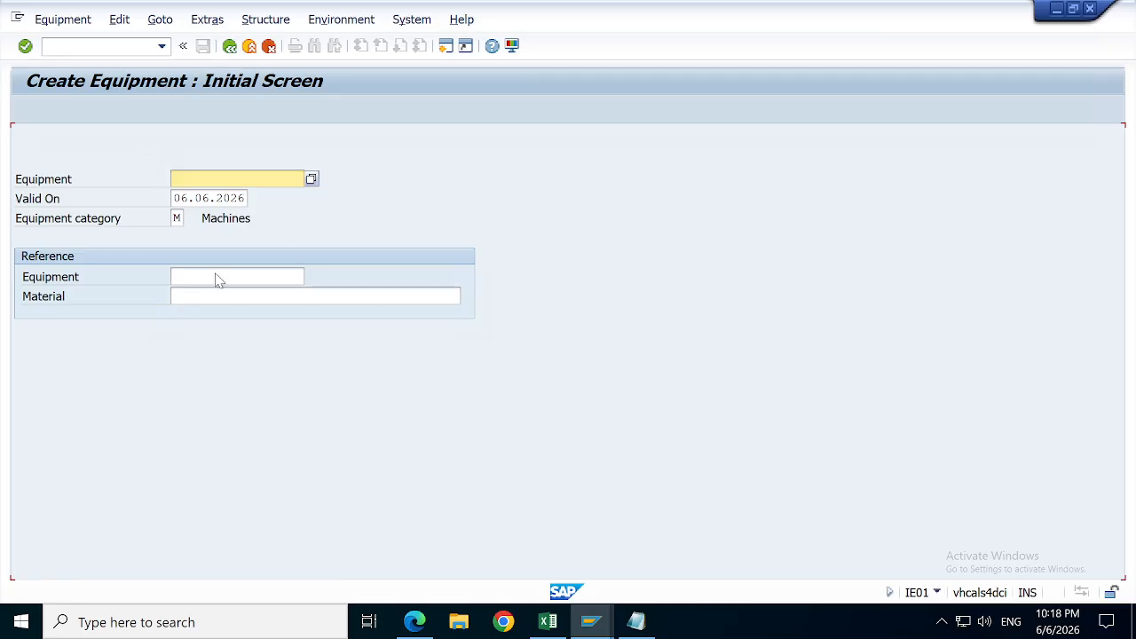
pyautogui.click(181, 219)
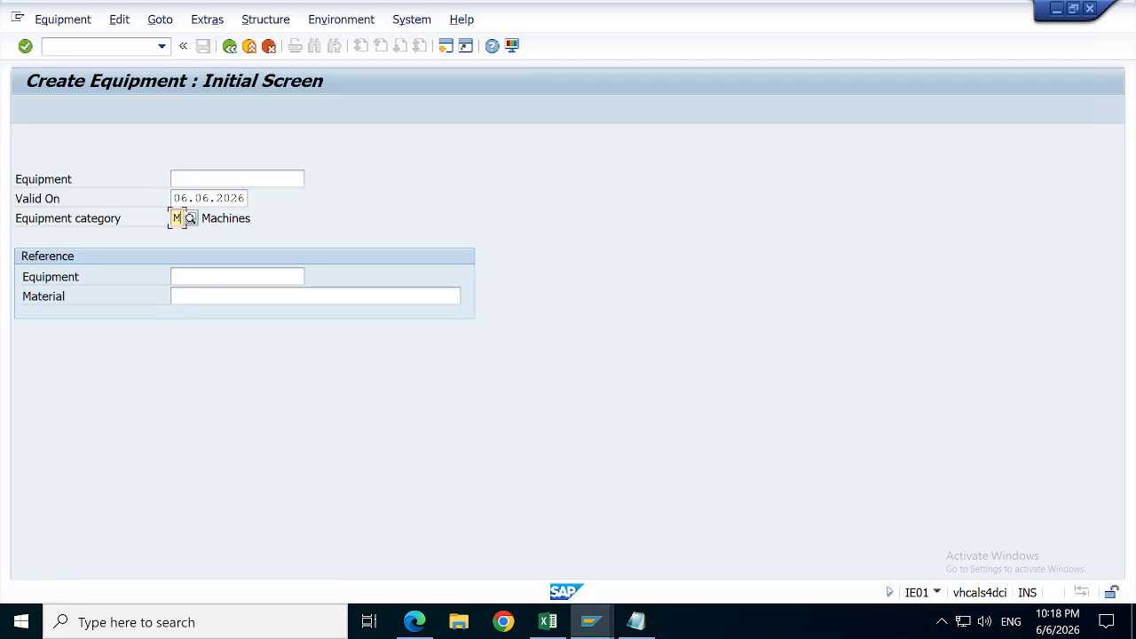
pyautogui.click(191, 220)
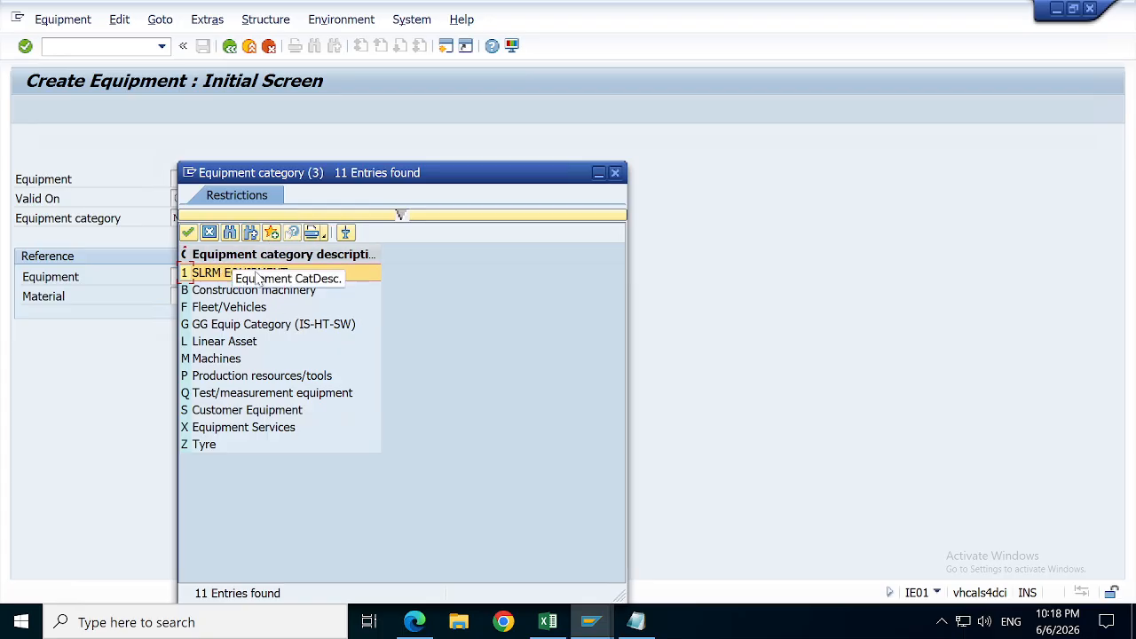
pyautogui.doubleClick(250, 274)
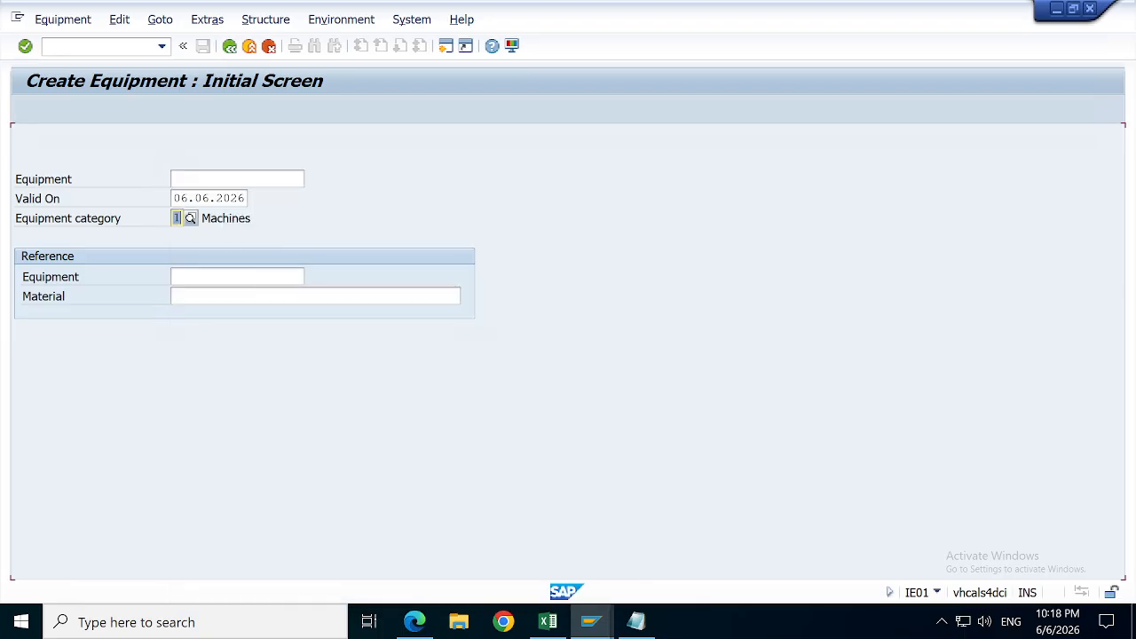
pyautogui.press('Return')
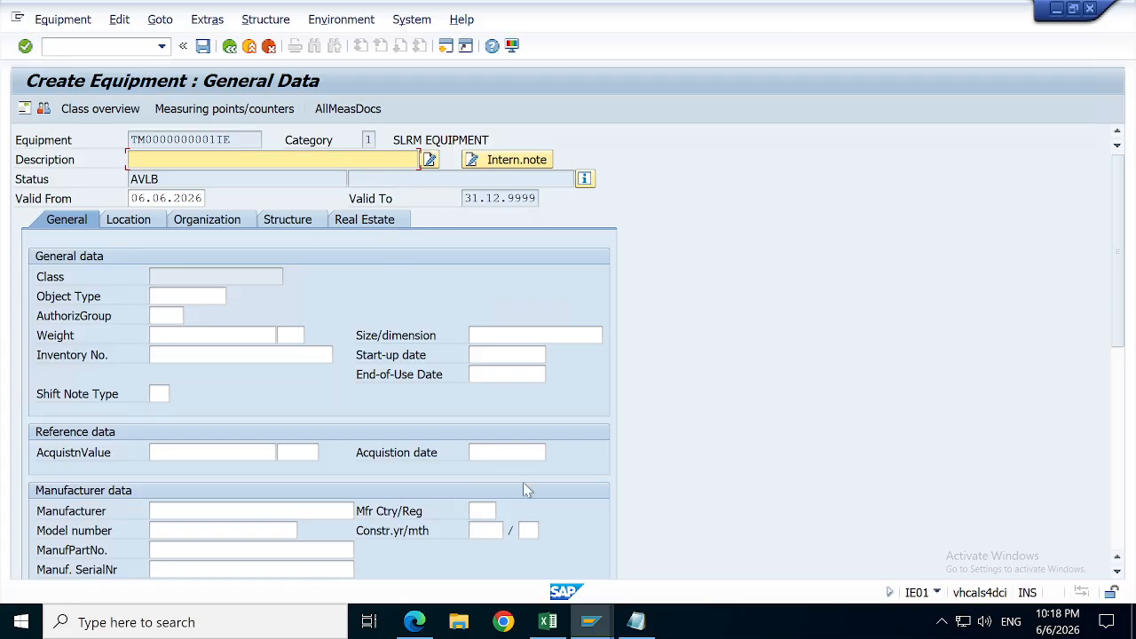
pyautogui.click(160, 178)
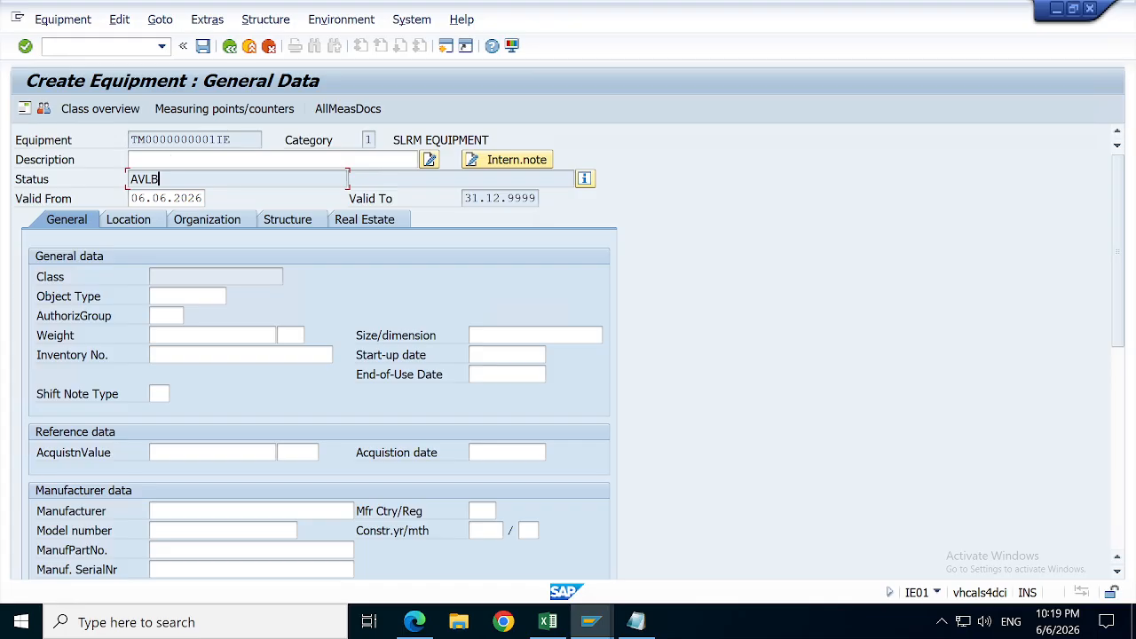
pyautogui.click(171, 159)
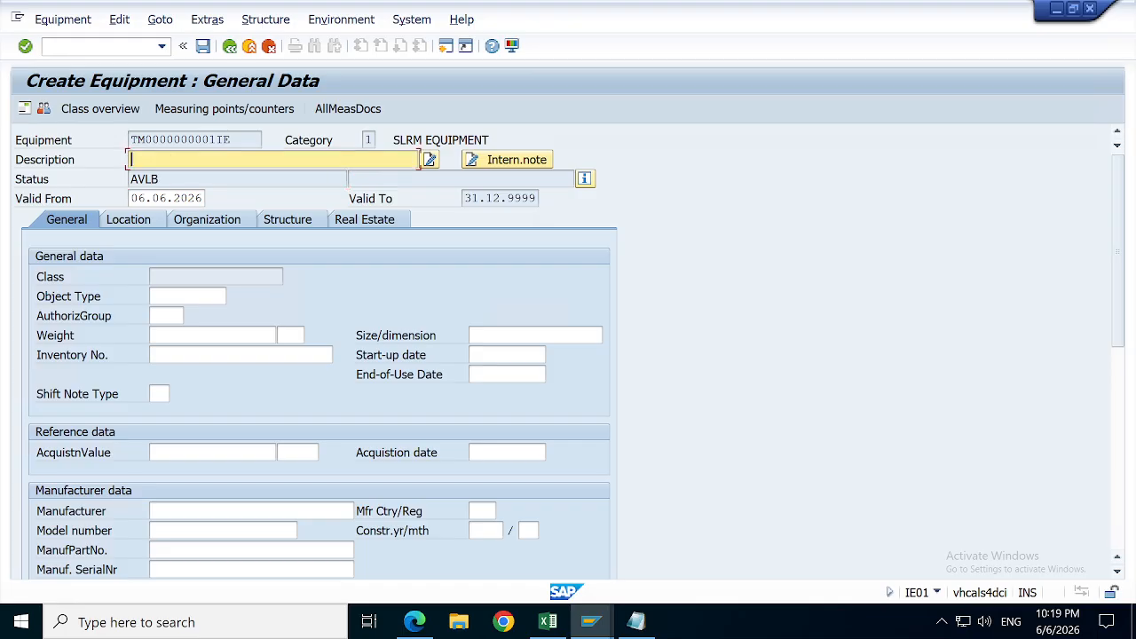
pyautogui.click(224, 139)
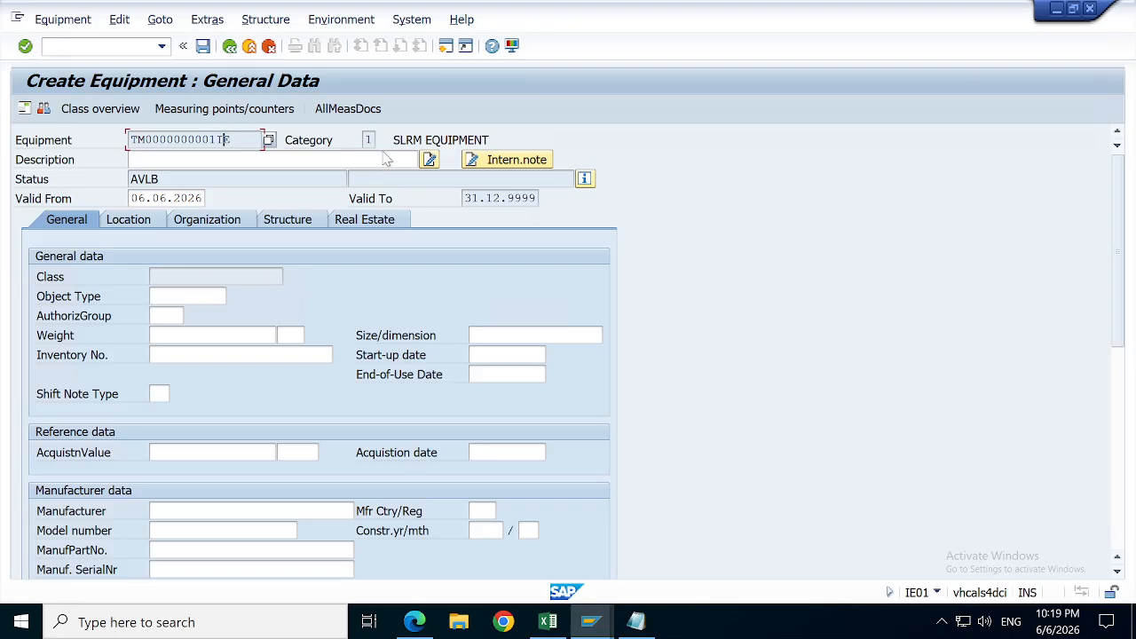
pyautogui.press('Tab')
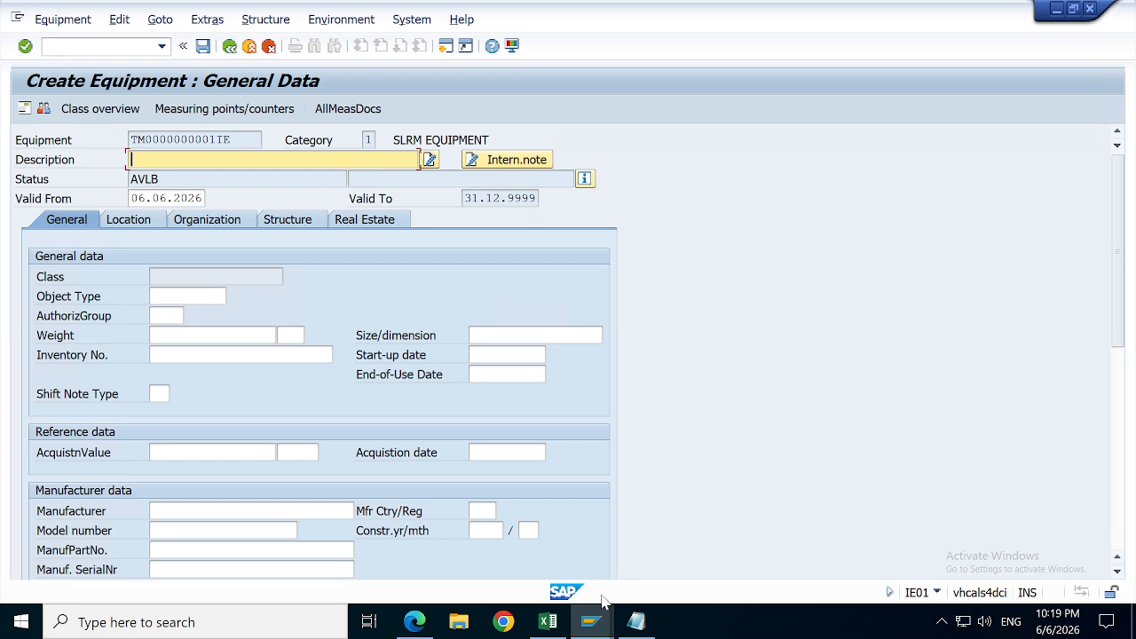
# Step: Switch to the Excel workbook and prefix the Inspection door, Saftey Valve and Drain valve descriptions in J13 to J15 with "FWT"
pyautogui.click(547, 622)
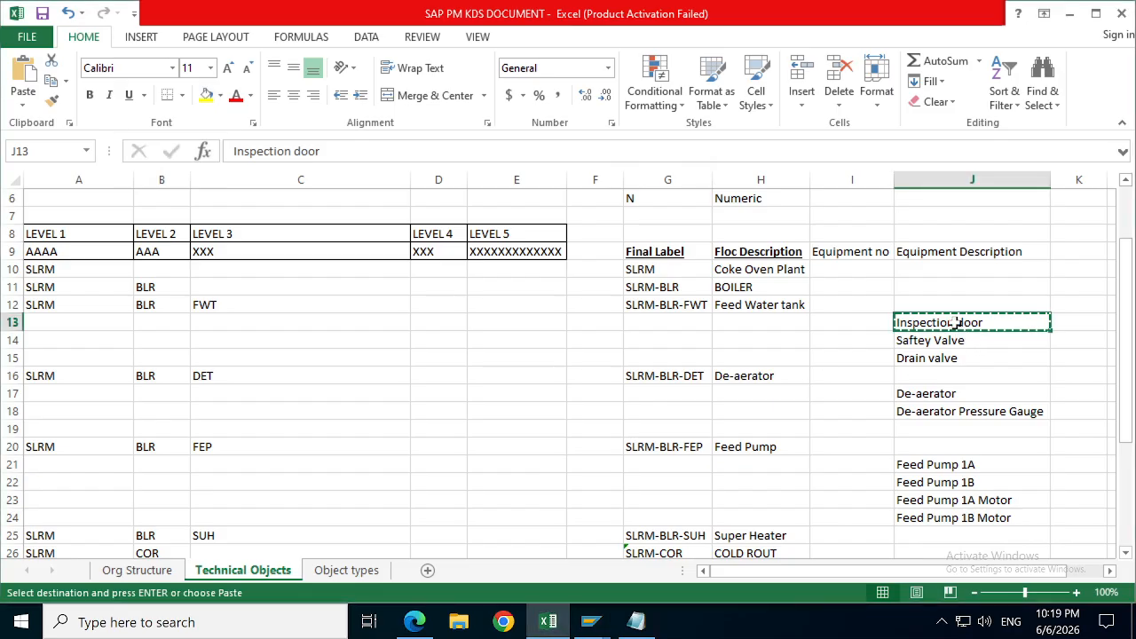
pyautogui.doubleClick(898, 323)
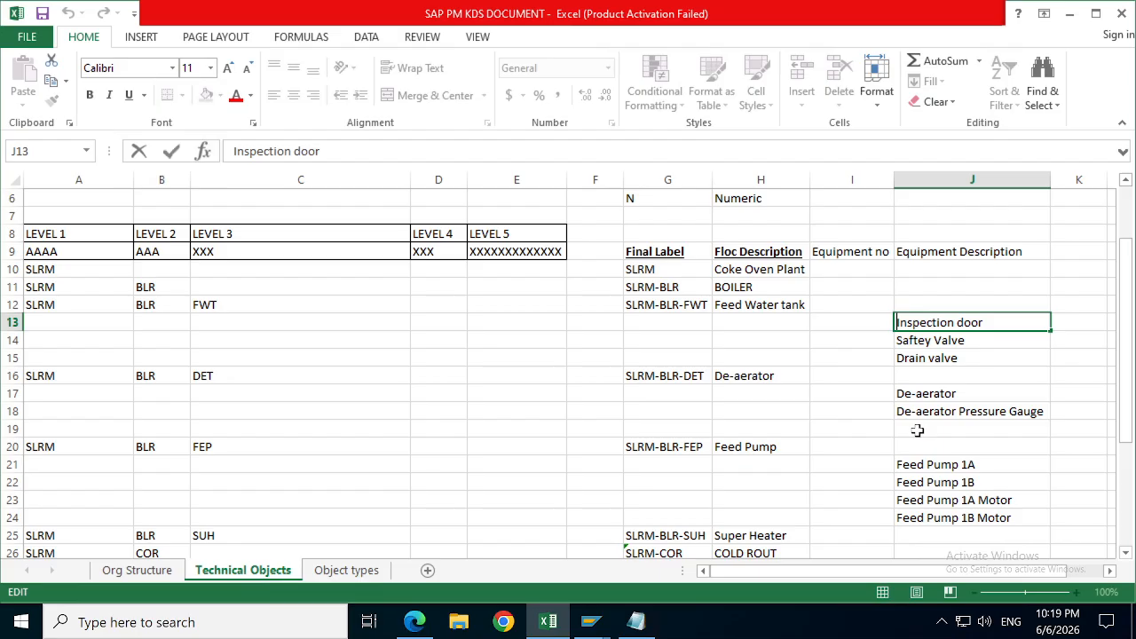
pyautogui.press('capslock')
pyautogui.write('FWT')
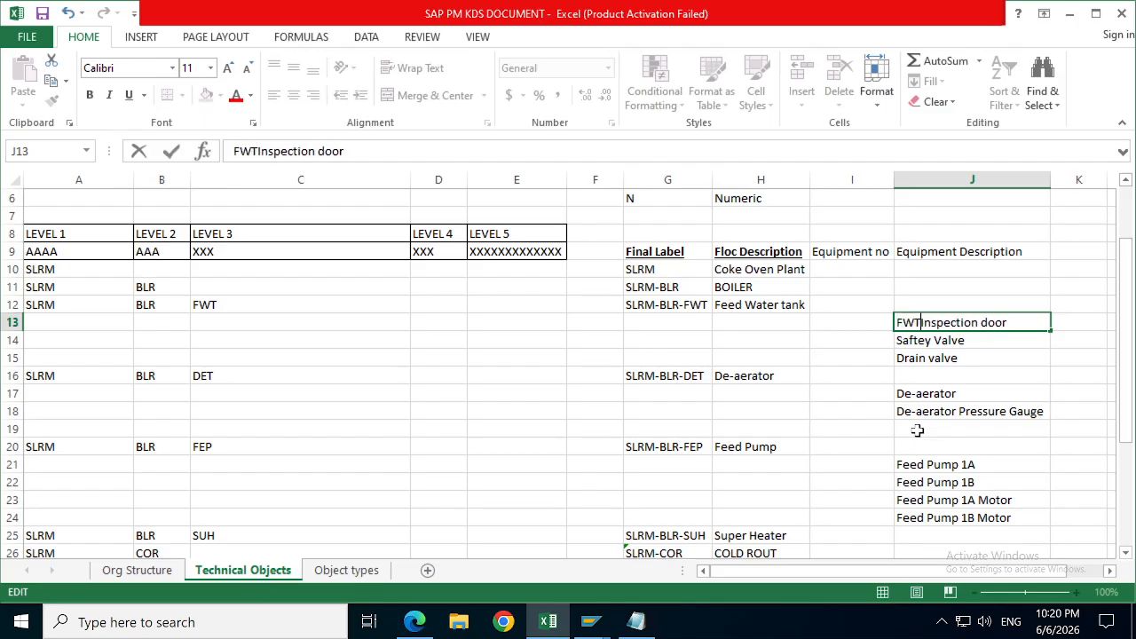
pyautogui.click(914, 340)
pyautogui.doubleClick(914, 340)
pyautogui.click(896, 340)
pyautogui.write('FWT')
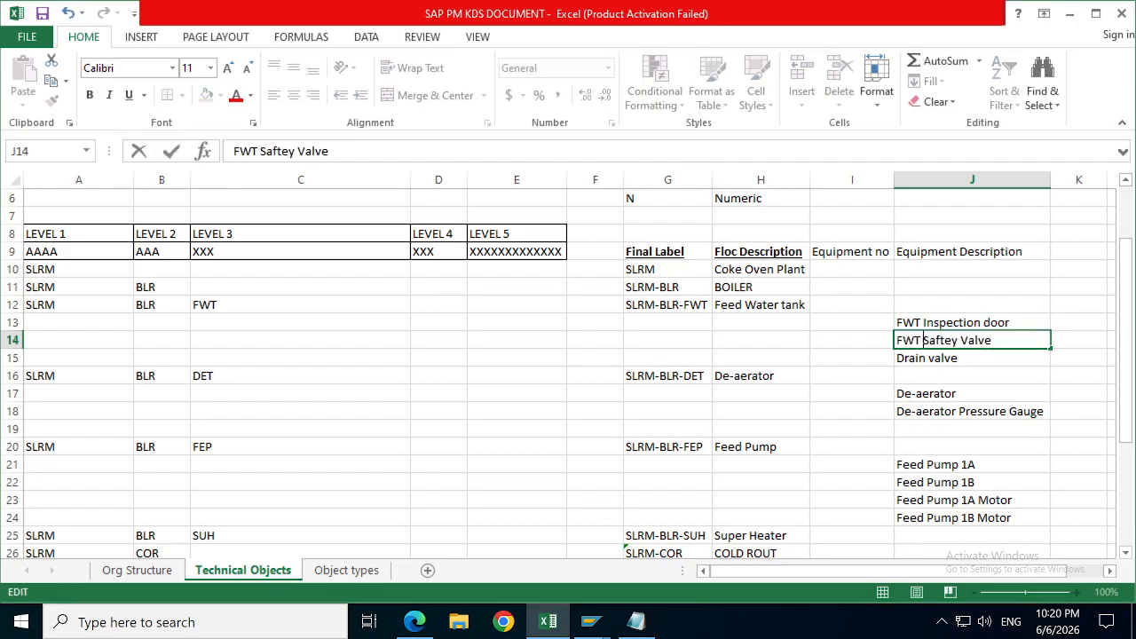
pyautogui.click(898, 356)
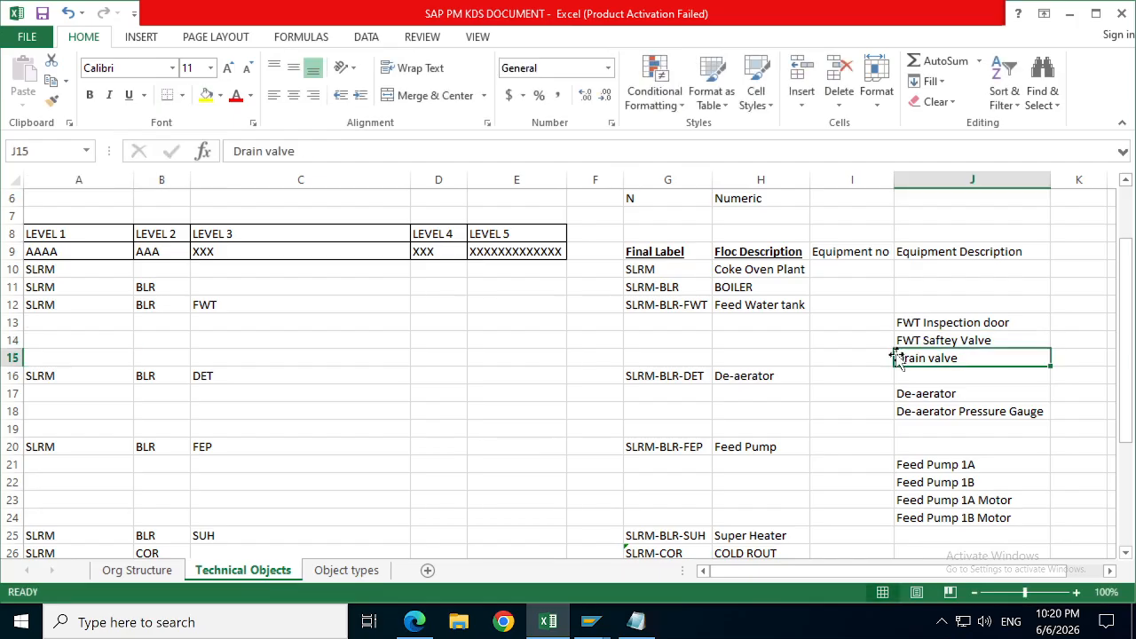
pyautogui.doubleClick(898, 357)
pyautogui.write('FWT')
pyautogui.click(1004, 411)
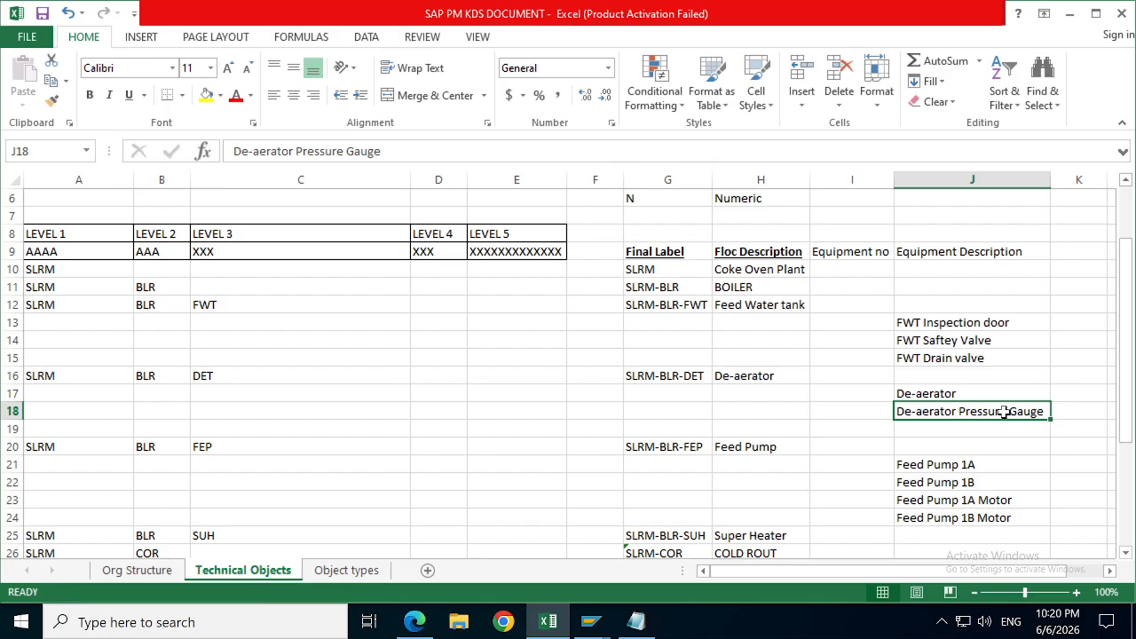
# Step: Copy the FWT Inspection door description from J13 into the Description field of SAP's Create Equipment session
pyautogui.click(970, 343)
pyautogui.click(969, 360)
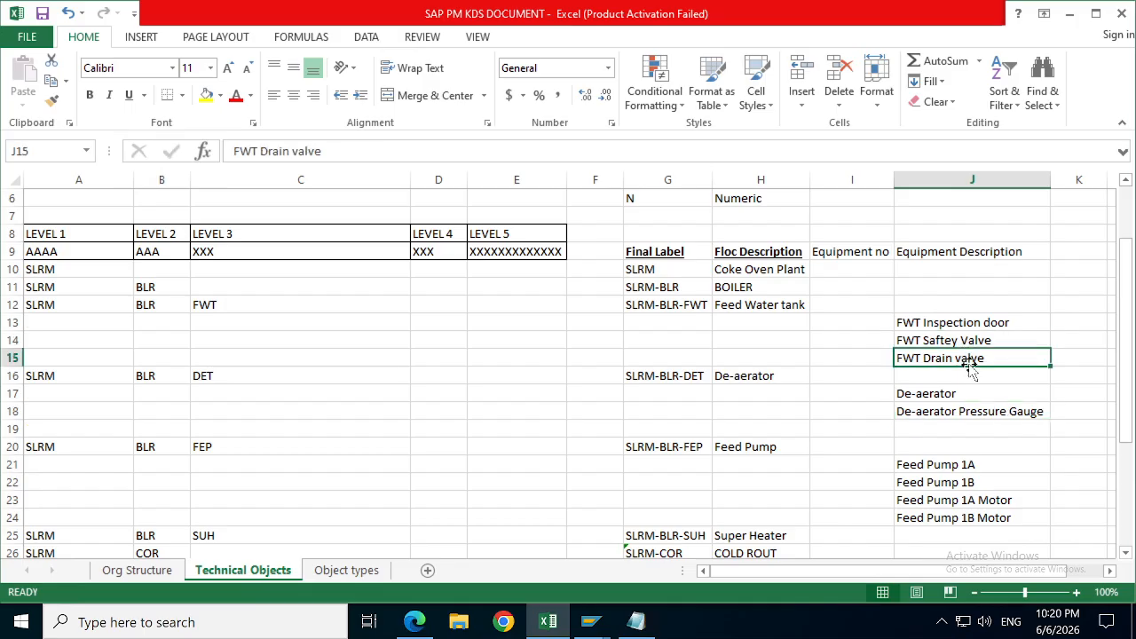
pyautogui.click(942, 325)
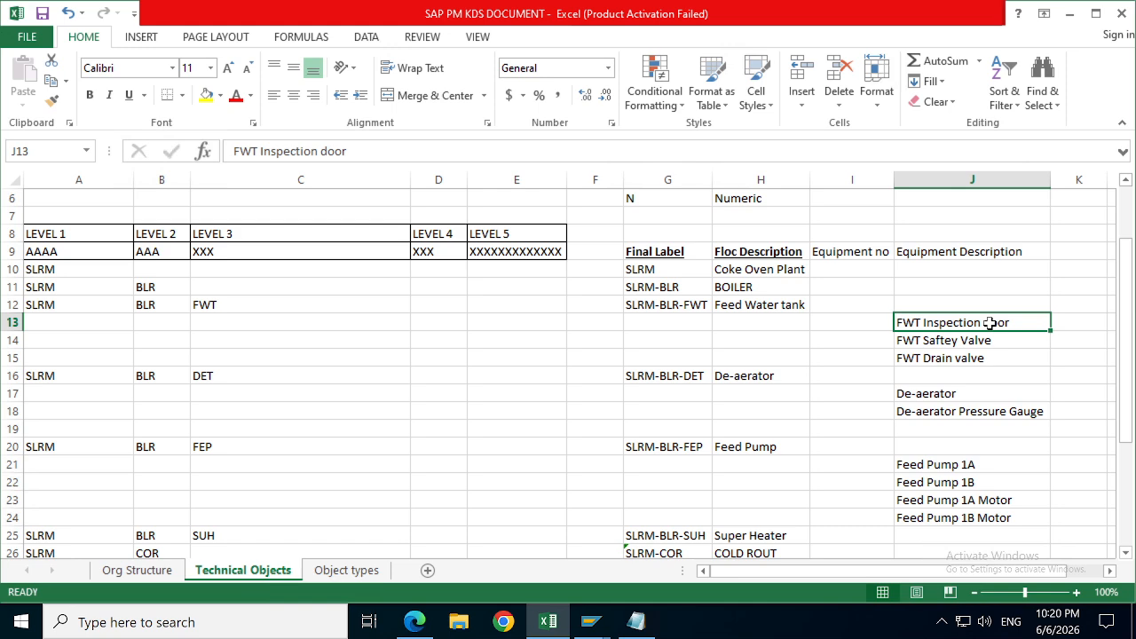
pyautogui.hotkey('ctrl', 'c')
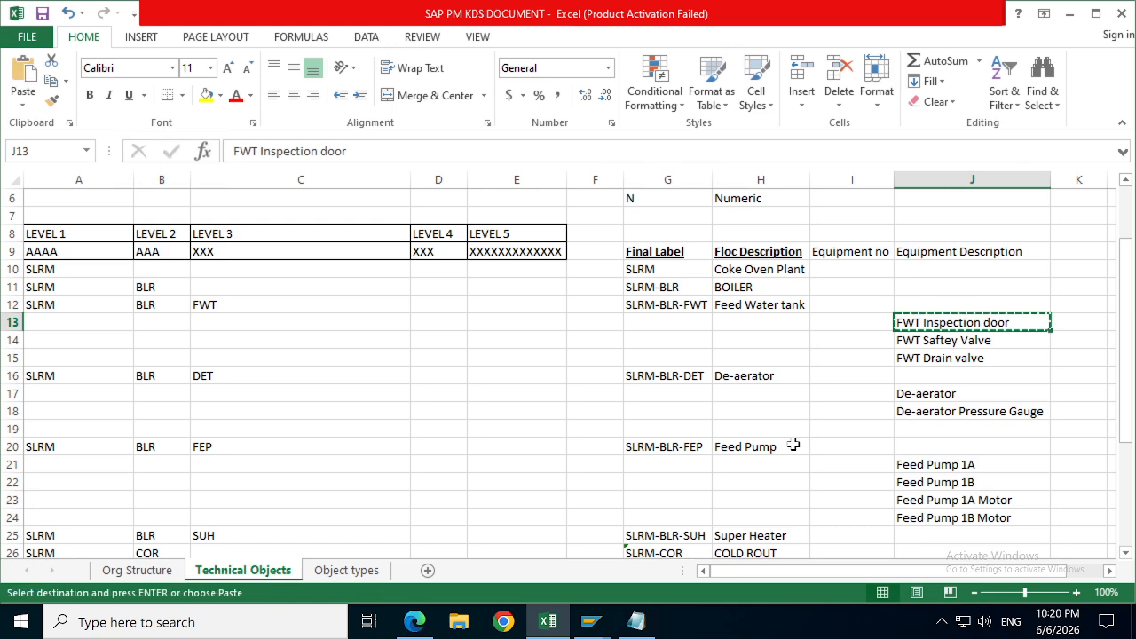
pyautogui.click(591, 621)
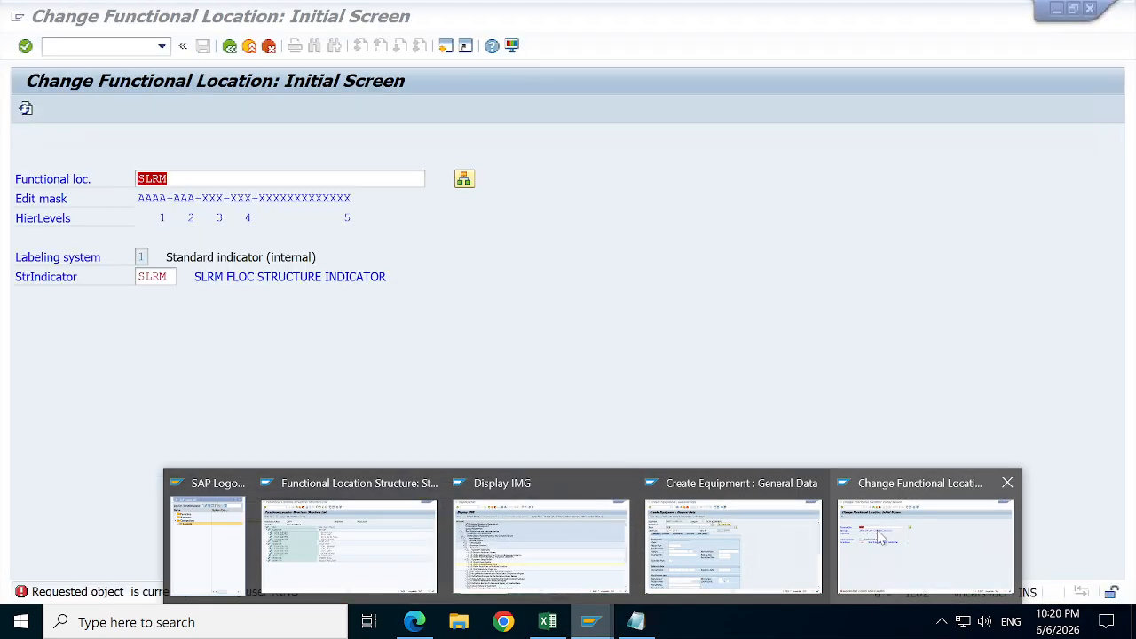
pyautogui.click(694, 533)
pyautogui.hotkey('ctrl', 'v')
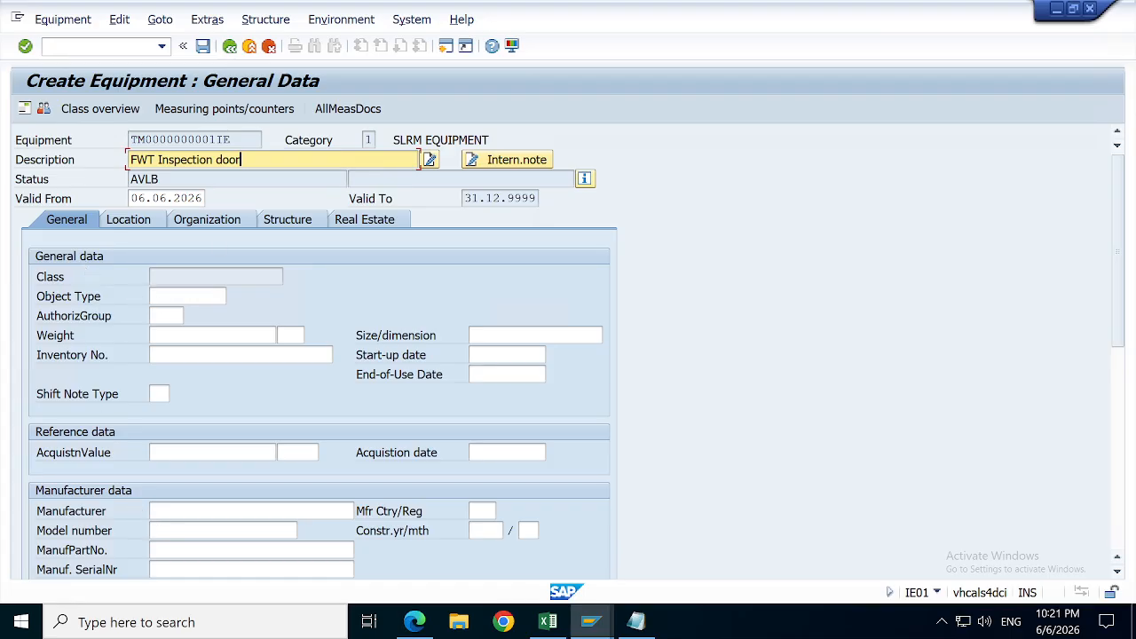
pyautogui.click(219, 531)
pyautogui.click(218, 512)
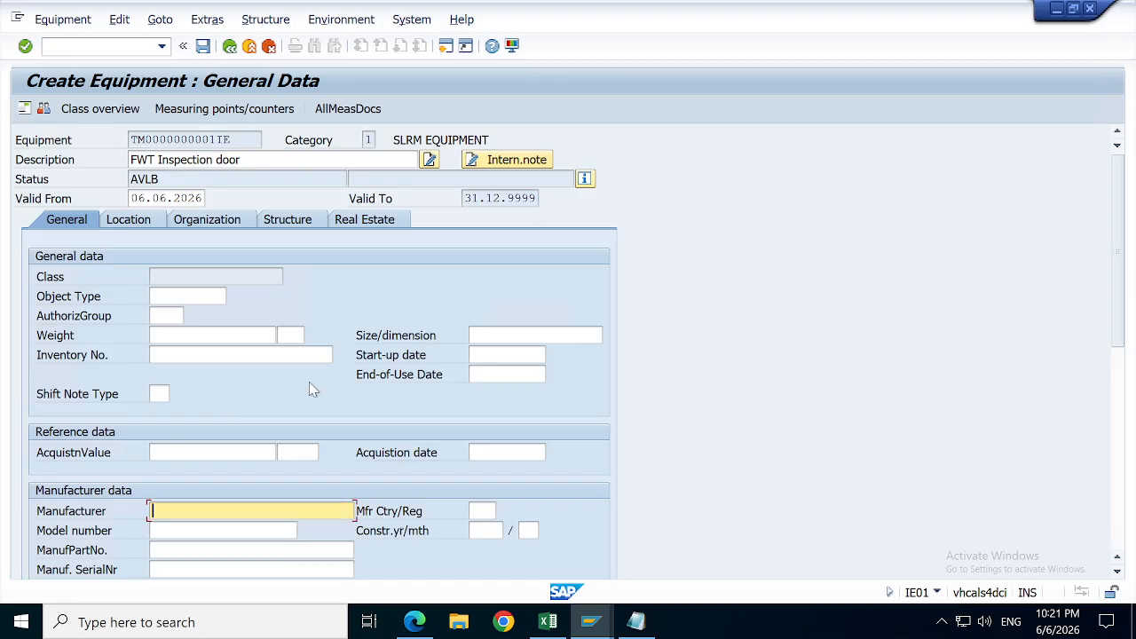
# Step: Set the equipment's start-up date to 06.06.2026 from the calendar
pyautogui.click(545, 354)
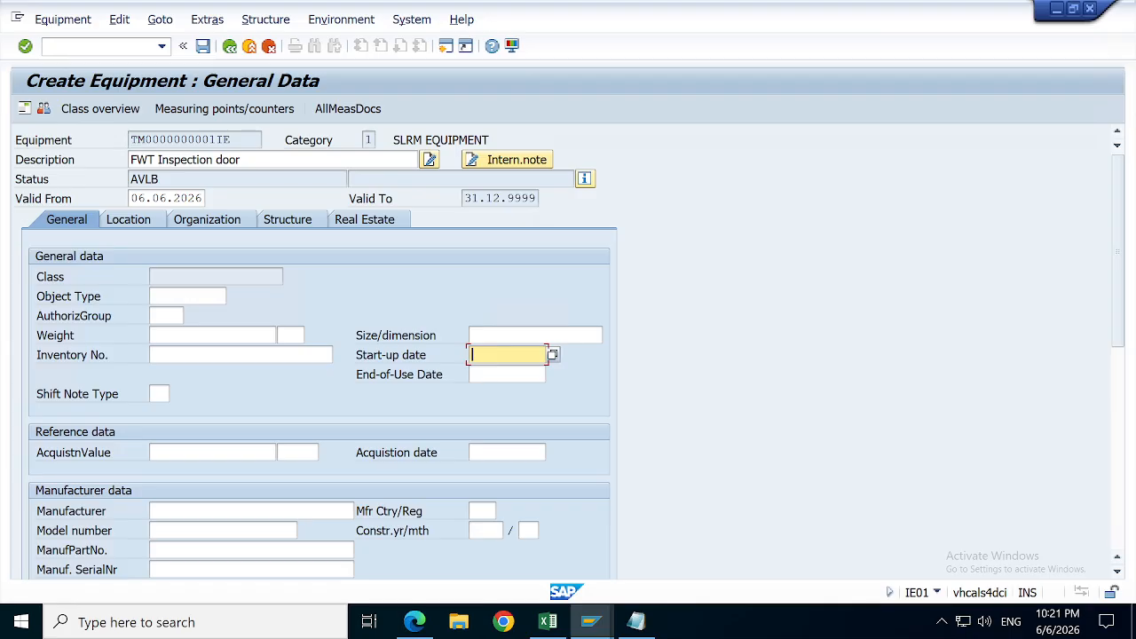
pyautogui.click(552, 355)
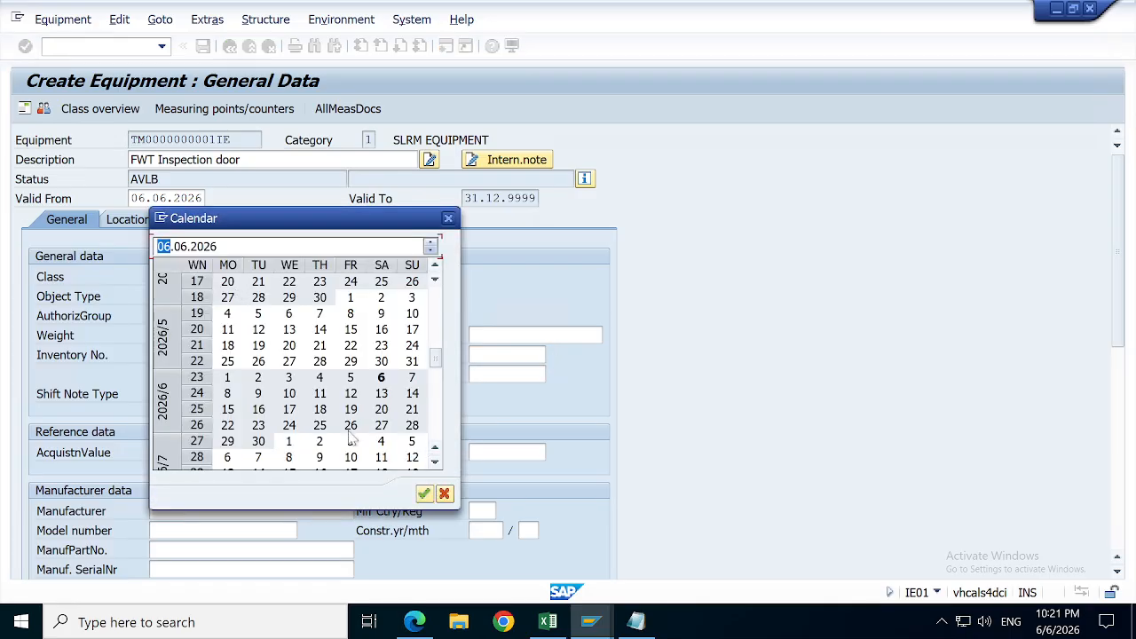
pyautogui.click(424, 493)
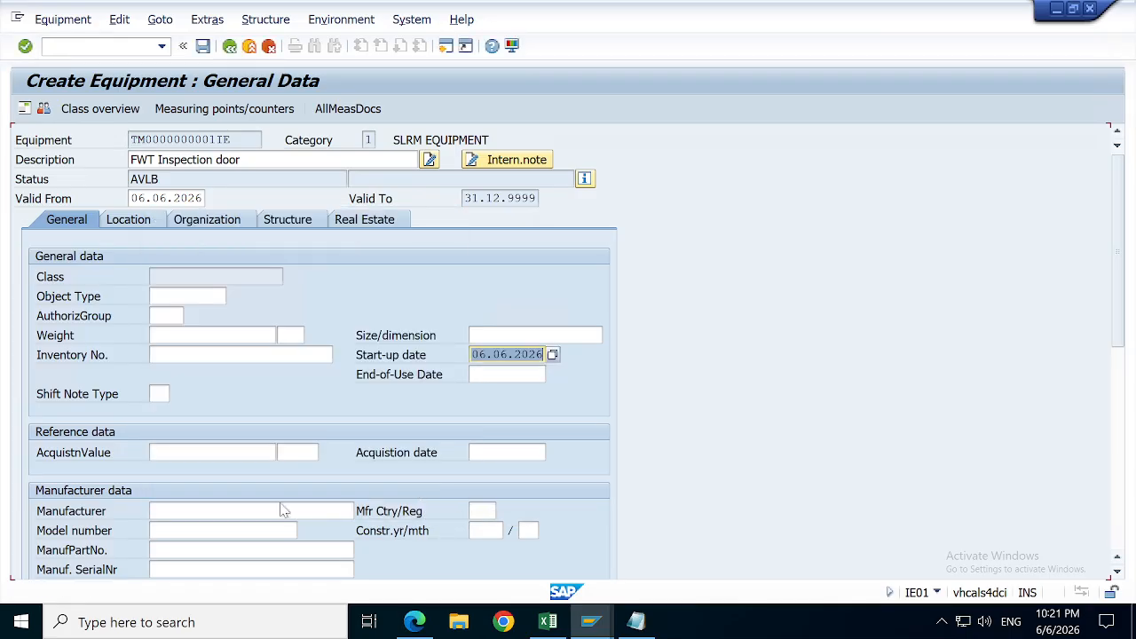
# Step: Enter XYZ as the manufacturer and 123 as the model number in the manufacturer data
pyautogui.click(251, 511)
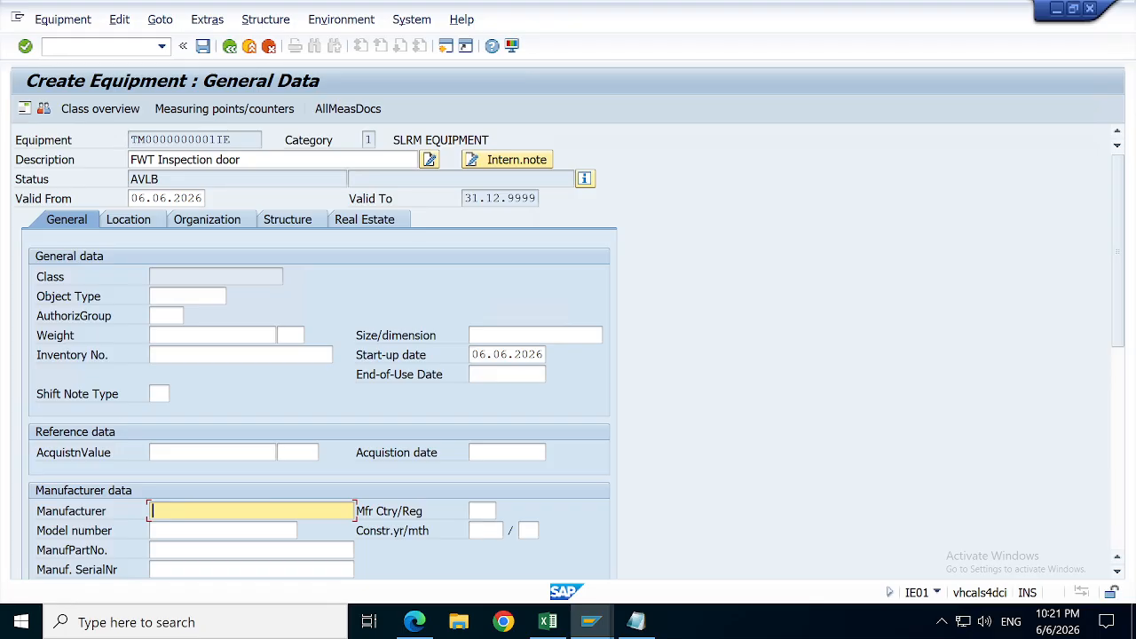
pyautogui.write('XYZ')
pyautogui.click(223, 531)
pyautogui.write('123')
pyautogui.press('Down')
pyautogui.press('Down')
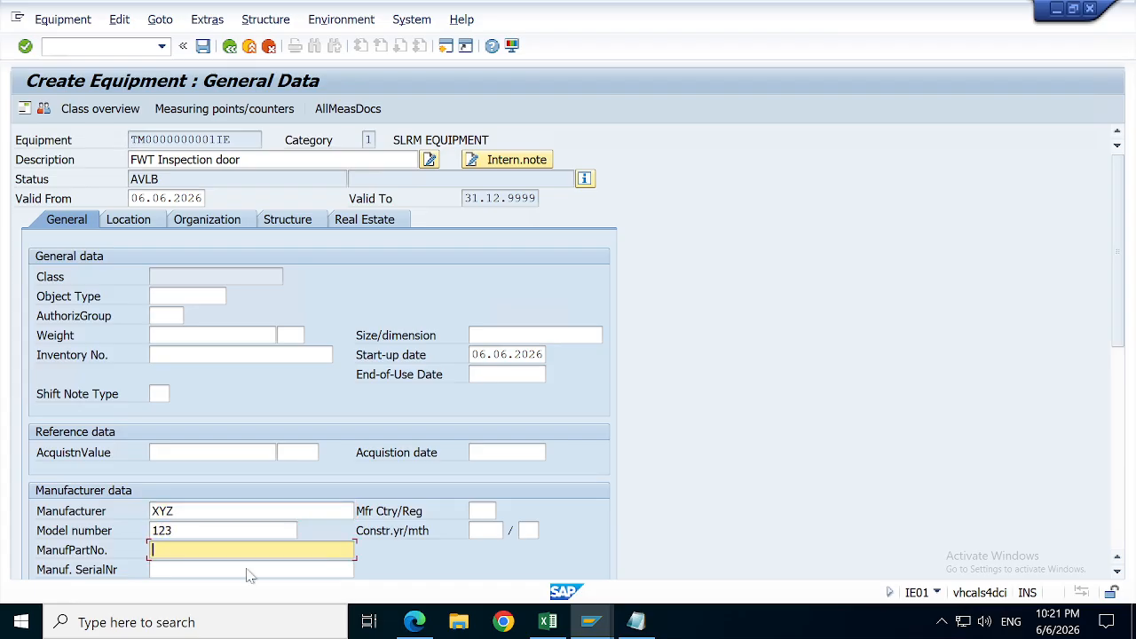
pyautogui.click(486, 531)
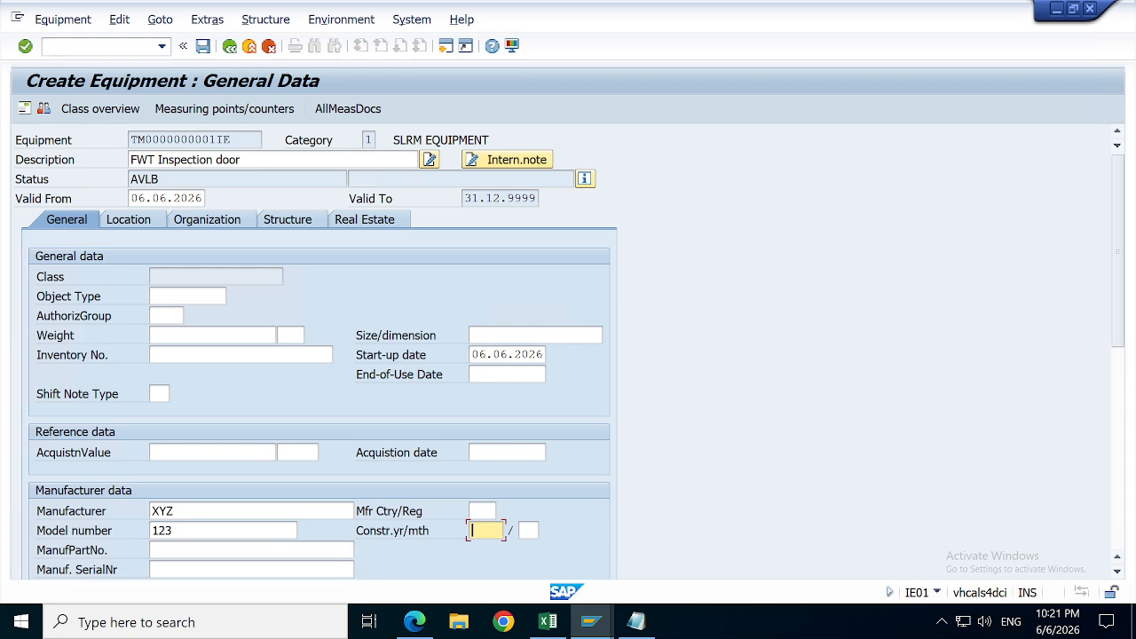
pyautogui.click(482, 511)
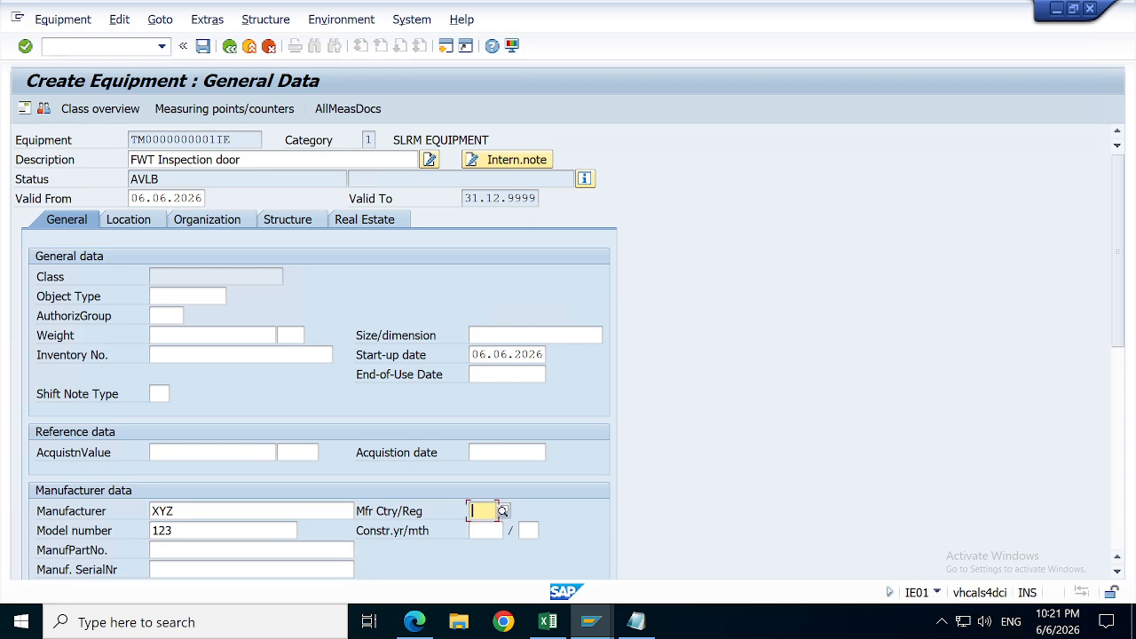
pyautogui.click(486, 531)
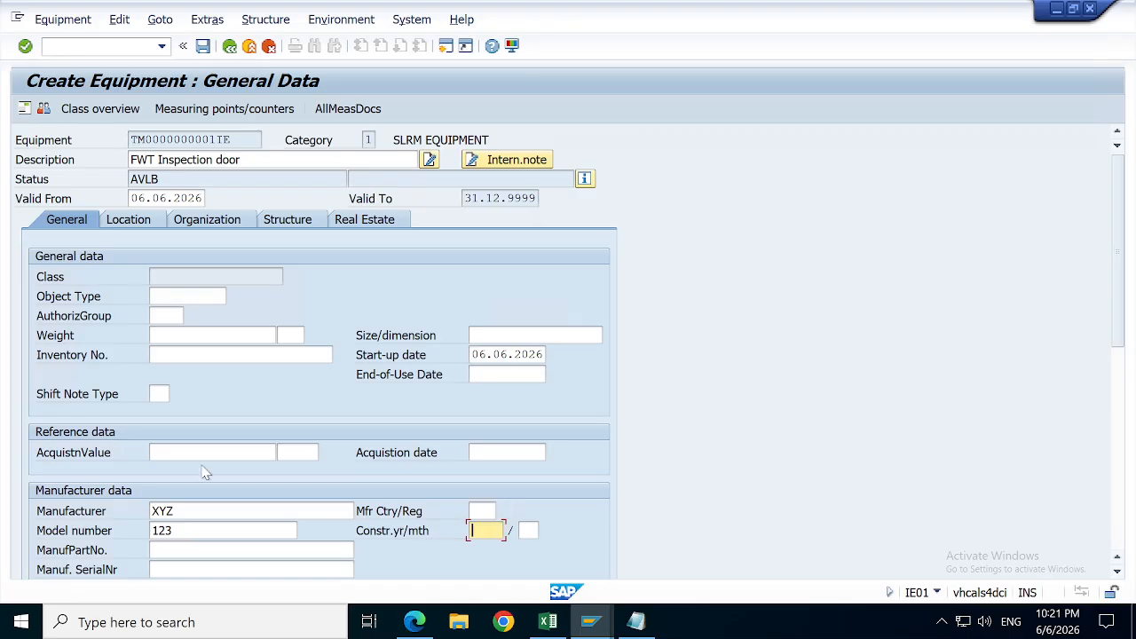
pyautogui.click(227, 452)
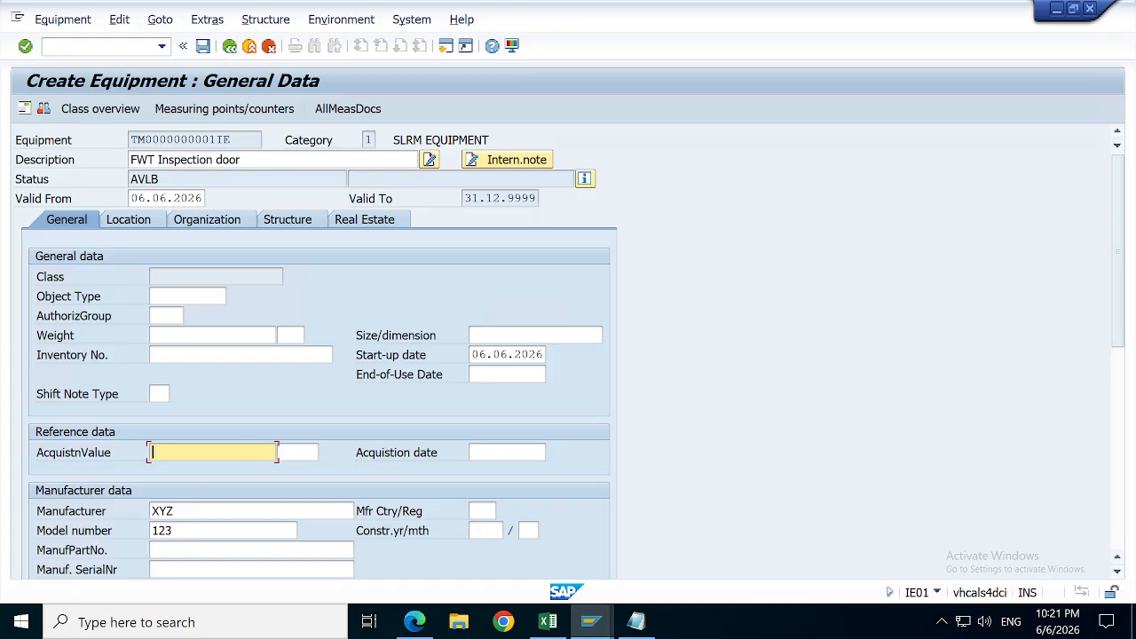
pyautogui.click(506, 452)
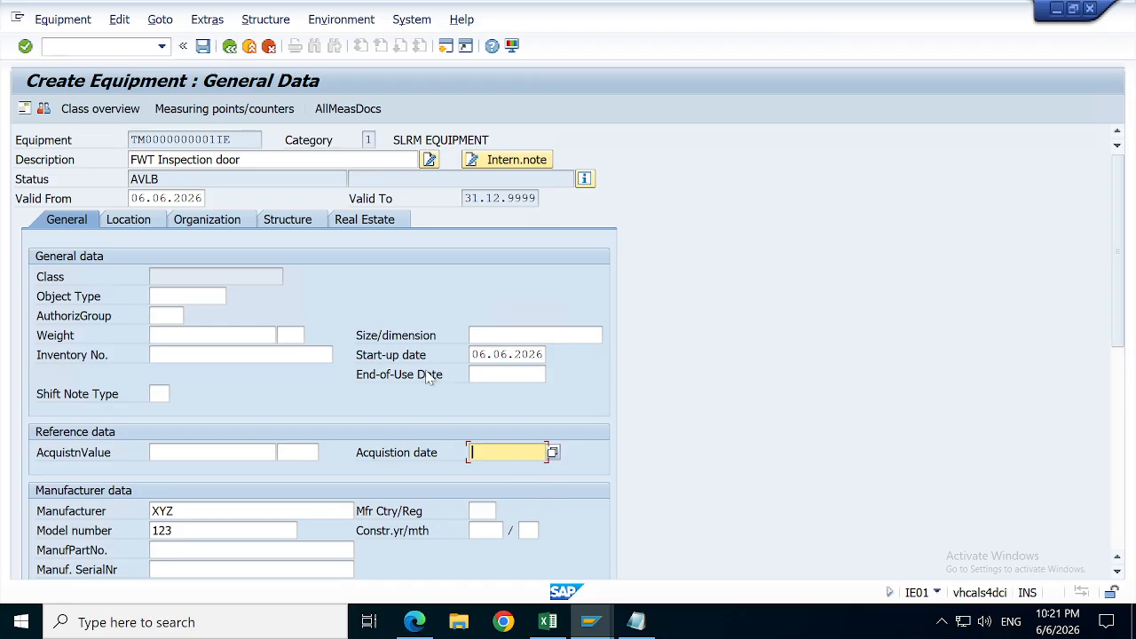
# Step: Assign maintenance plant SLRM (Coke Oven Plant) in the equipment's location data
pyautogui.click(129, 224)
pyautogui.click(153, 276)
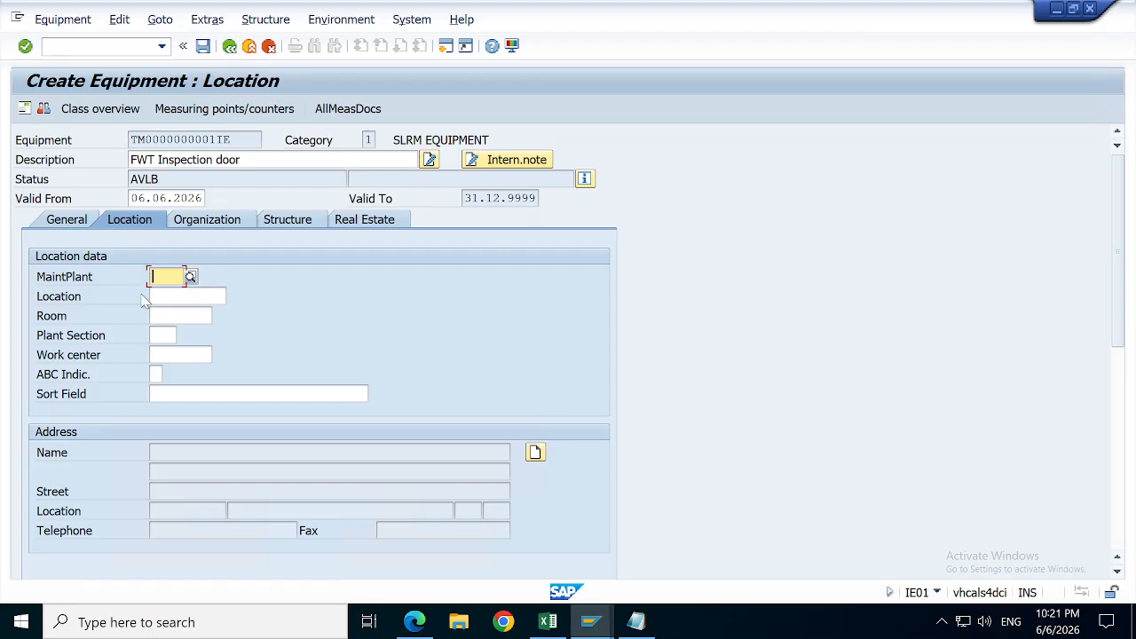
pyautogui.write('SLRM')
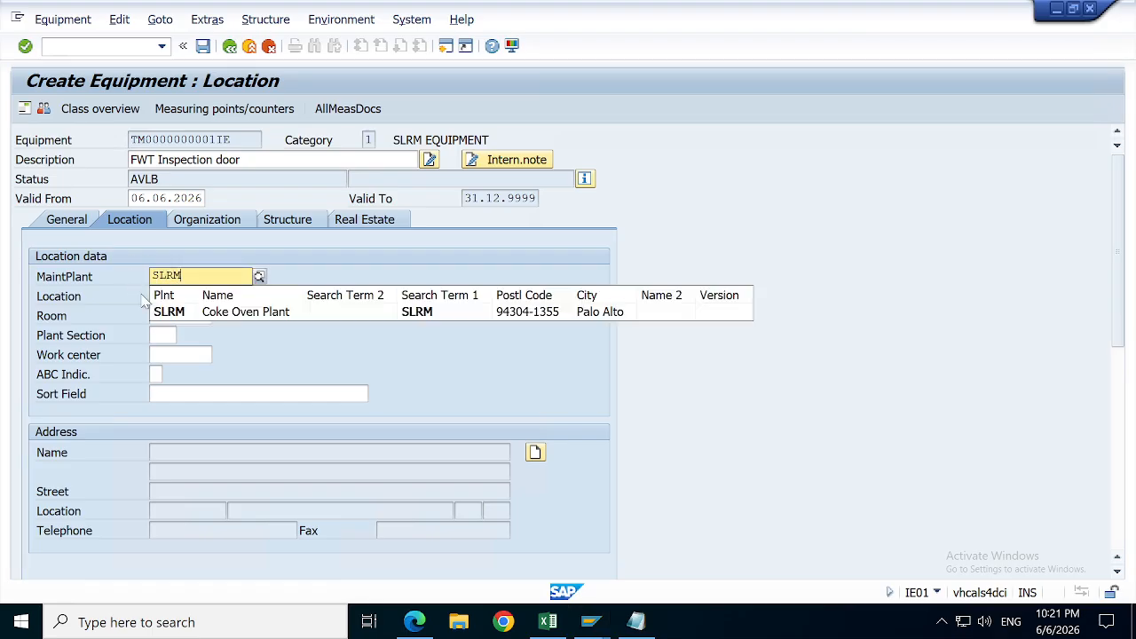
pyautogui.click(235, 312)
pyautogui.press('Return')
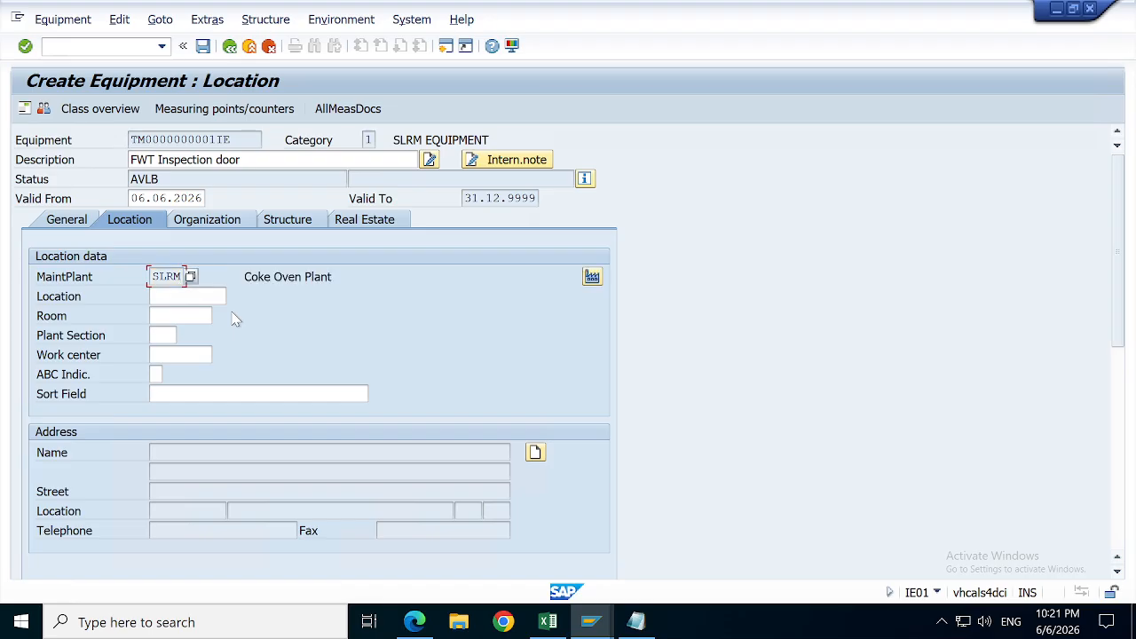
# Step: Check the organization data and open the installation location change from the equipment's structure data
pyautogui.click(224, 229)
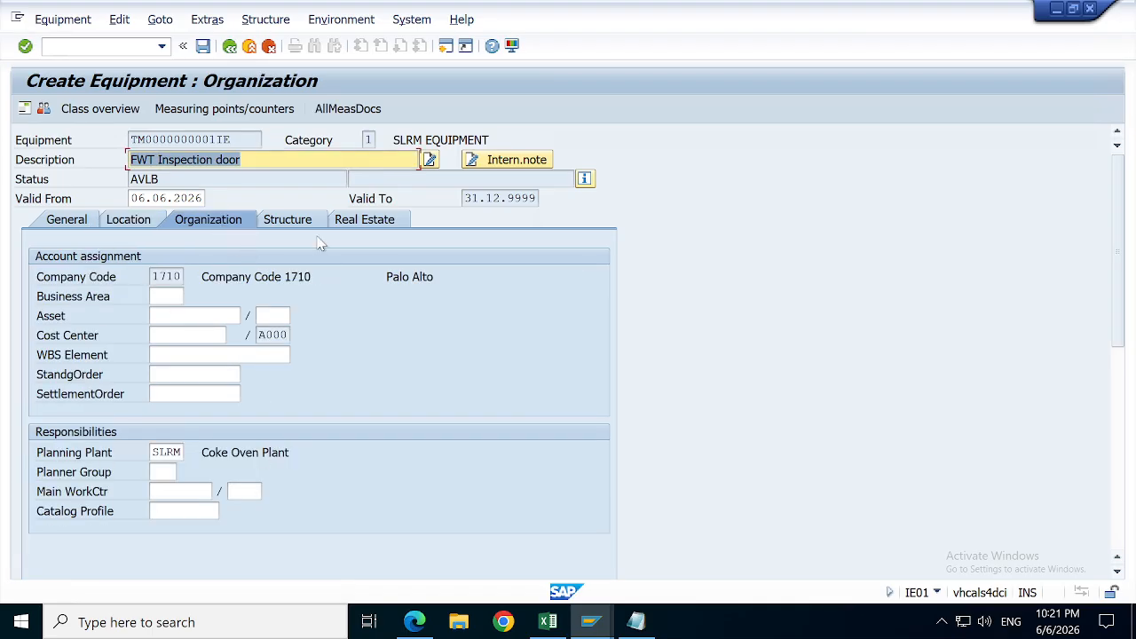
pyautogui.click(299, 224)
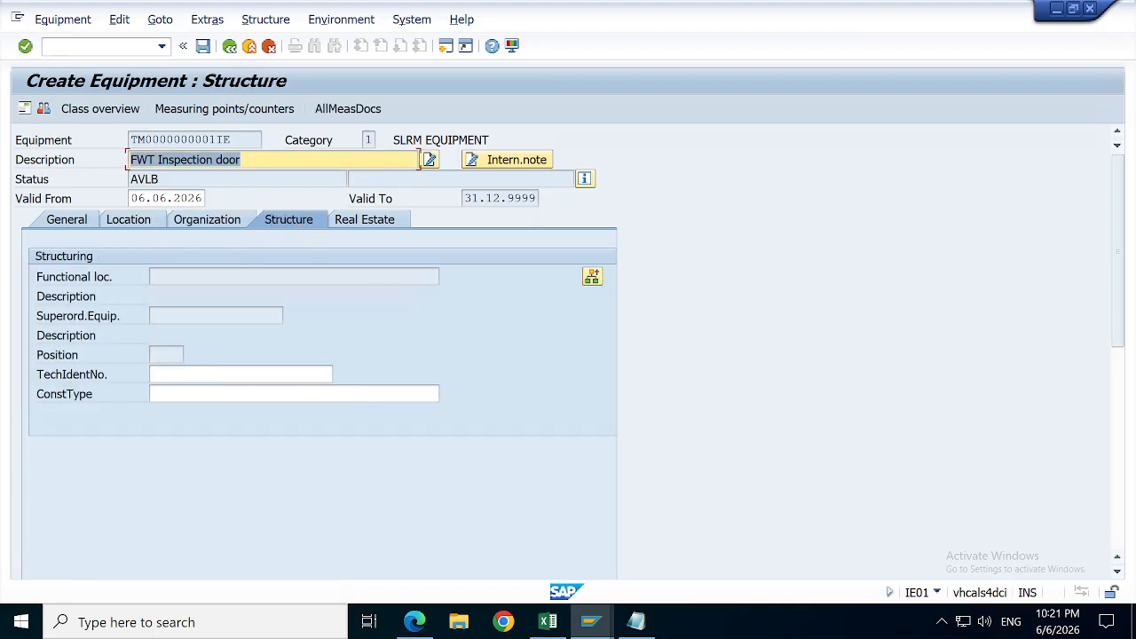
pyautogui.click(294, 277)
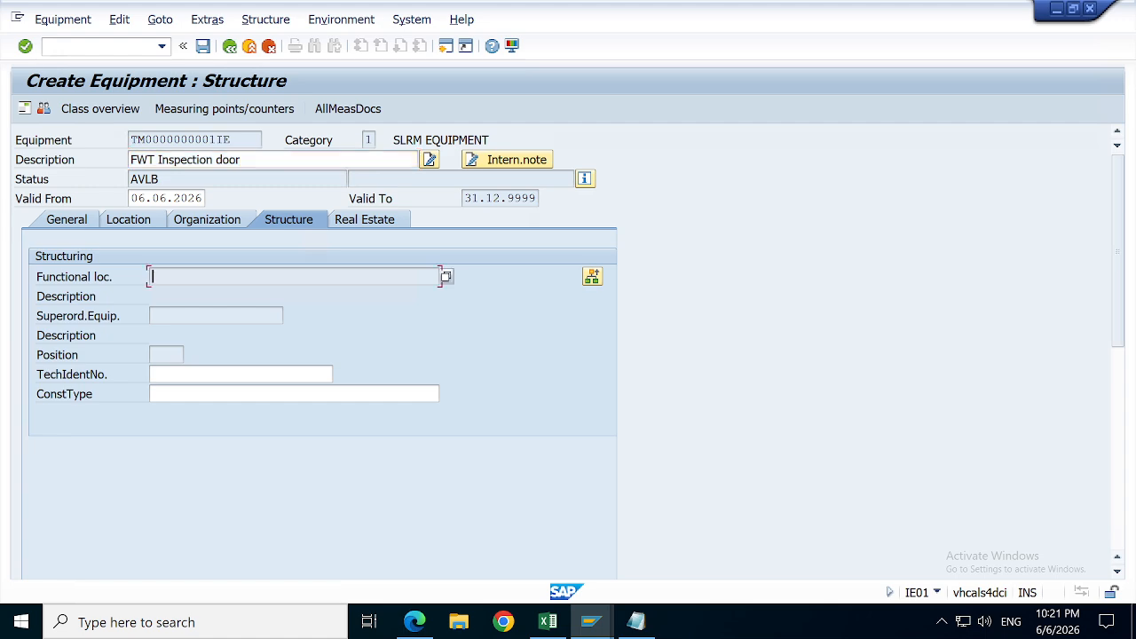
pyautogui.click(592, 278)
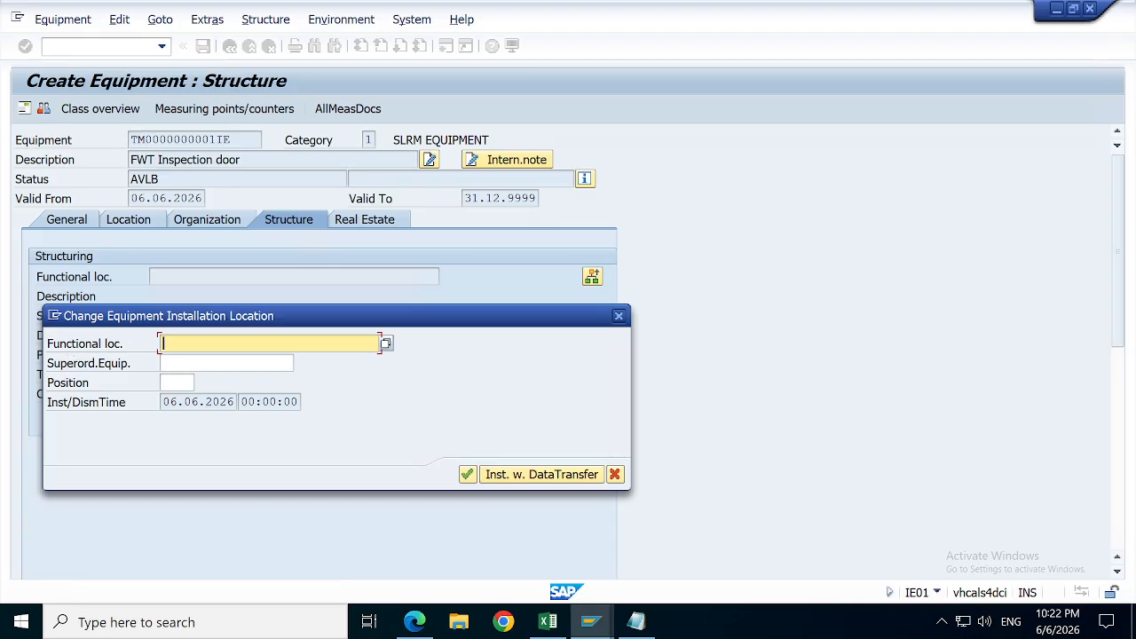
pyautogui.click(590, 621)
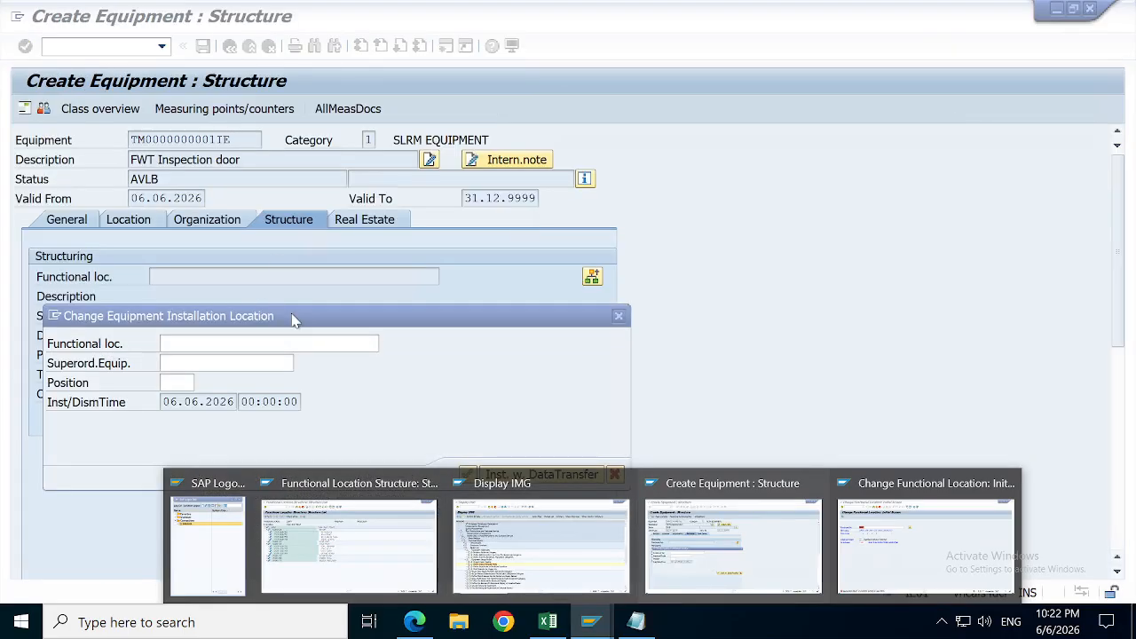
pyautogui.click(292, 319)
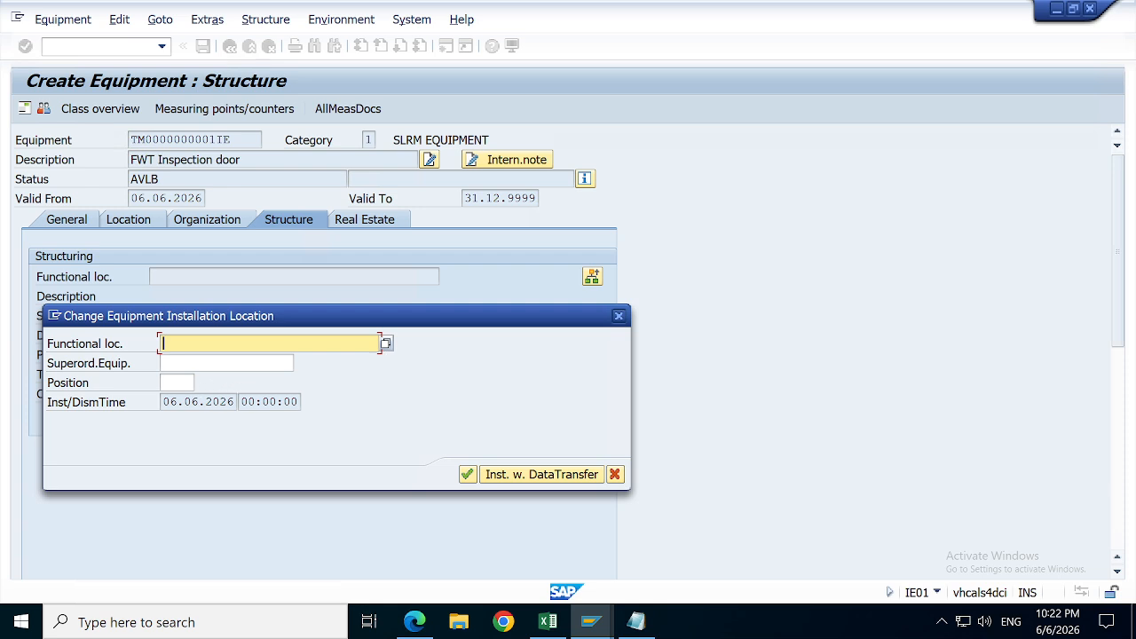
pyautogui.click(228, 363)
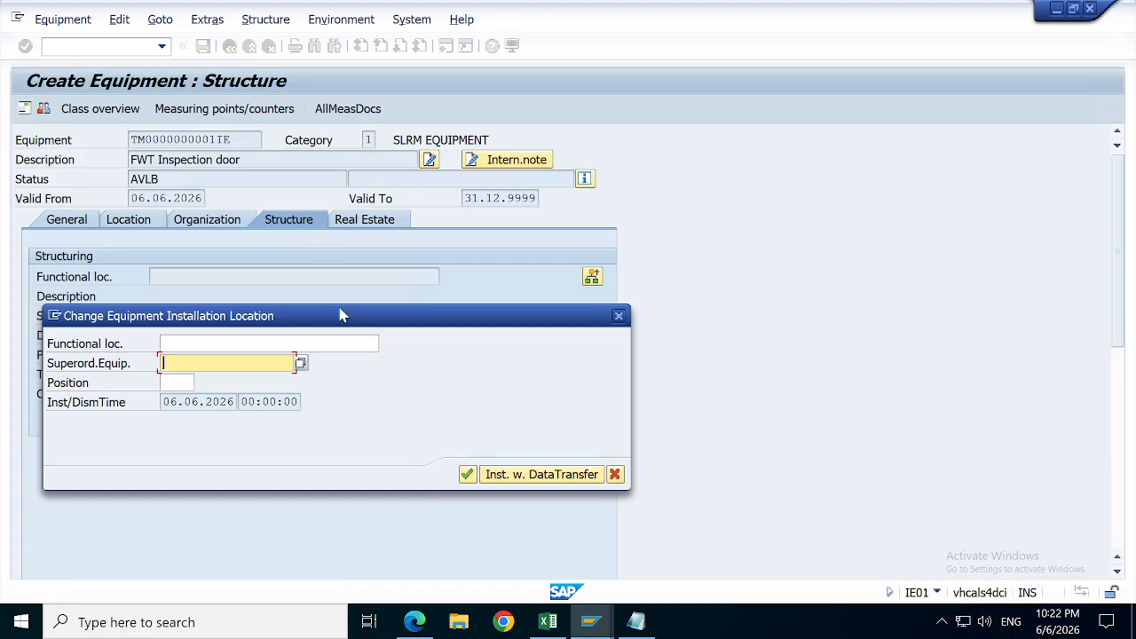
pyautogui.click(177, 344)
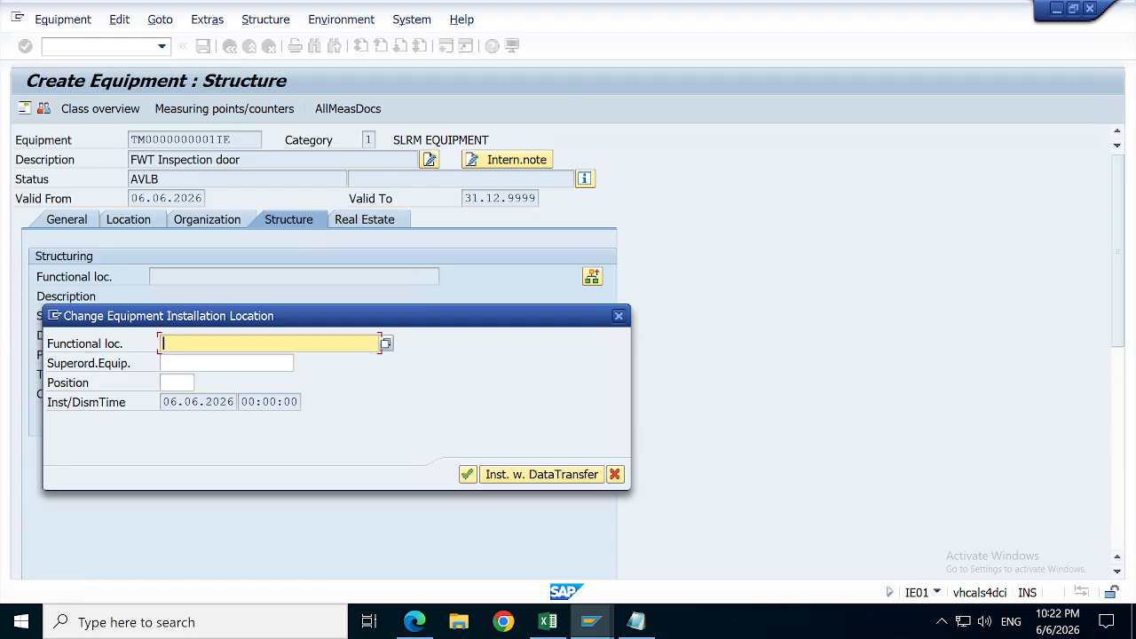
# Step: Copy the Feed Water tank label from G12 of the Excel workbook and return to SAP's Create Equipment session
pyautogui.click(547, 621)
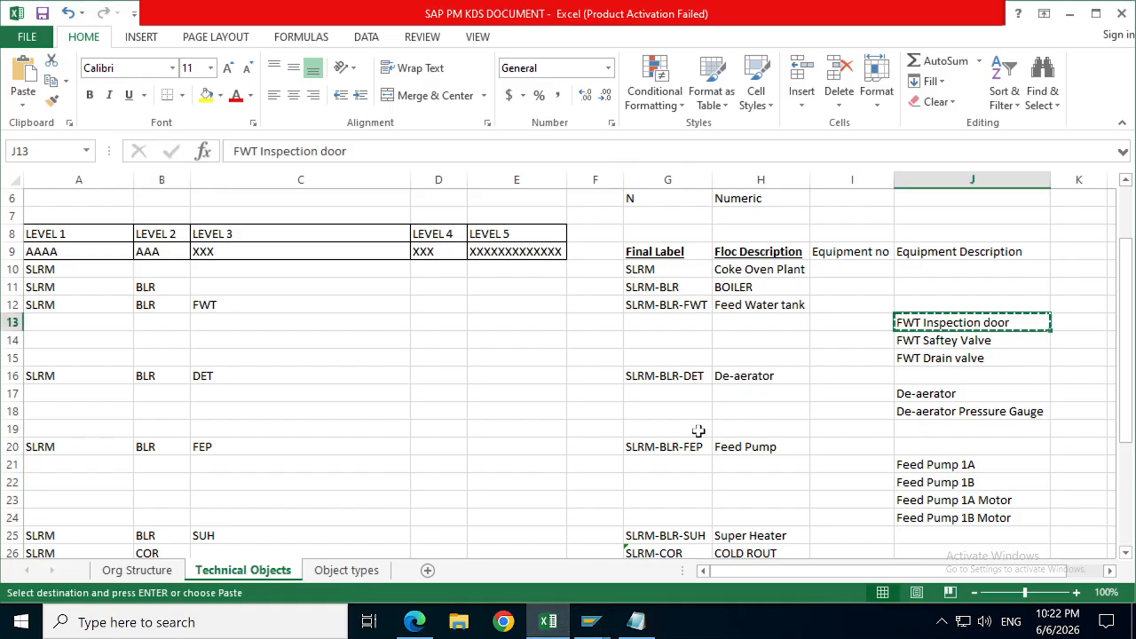
pyautogui.click(641, 306)
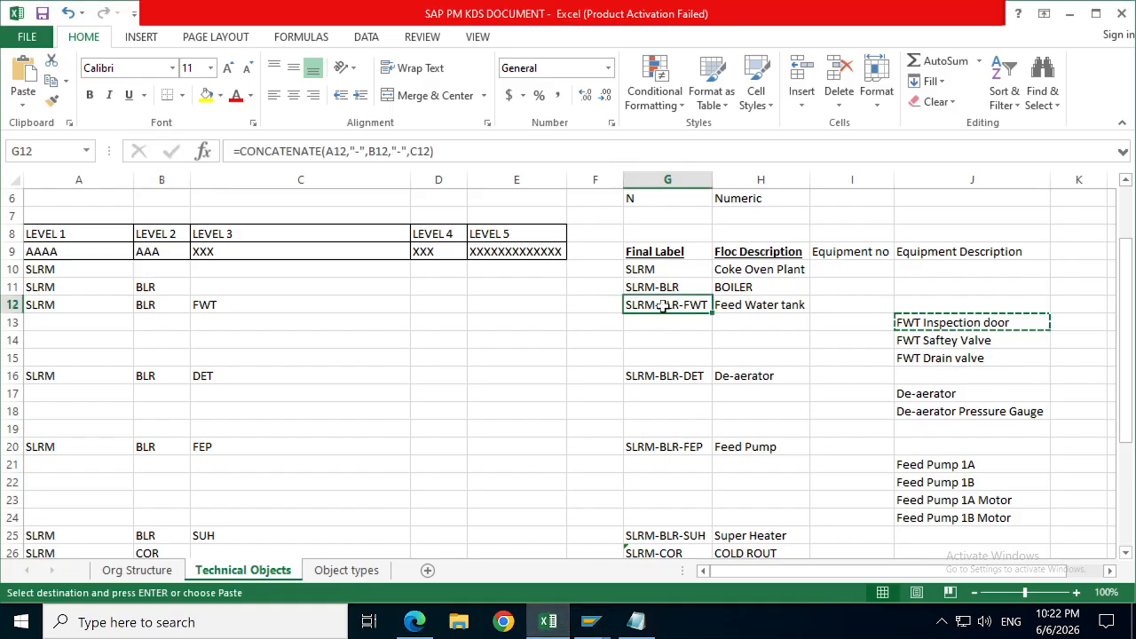
pyautogui.hotkey('ctrl', 'c')
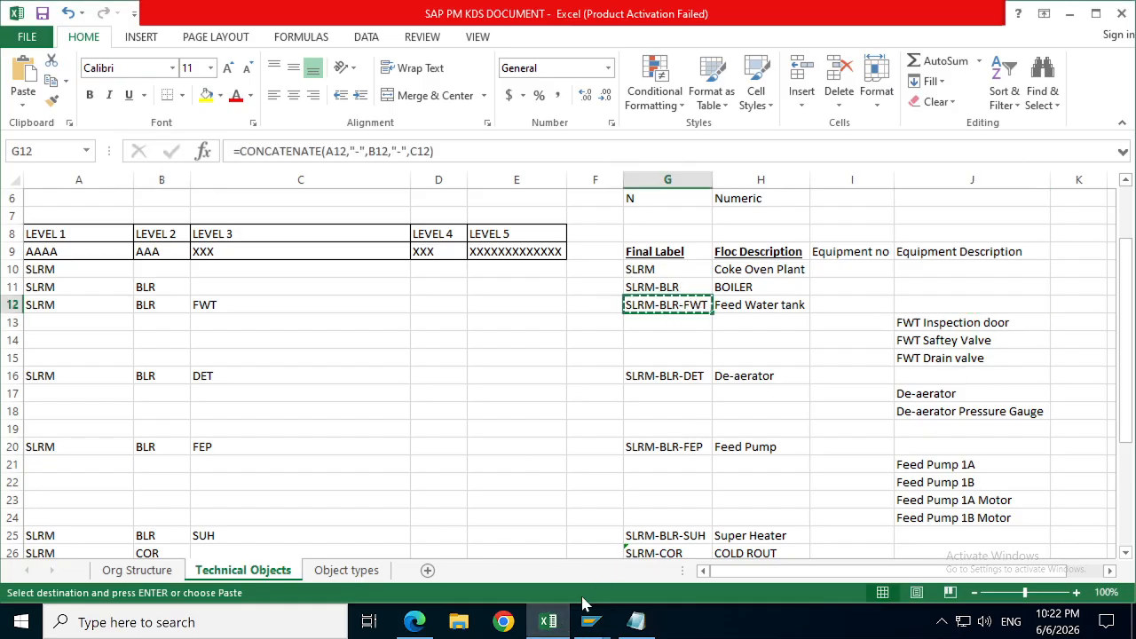
pyautogui.moveTo(591, 621)
pyautogui.moveTo(568, 542)
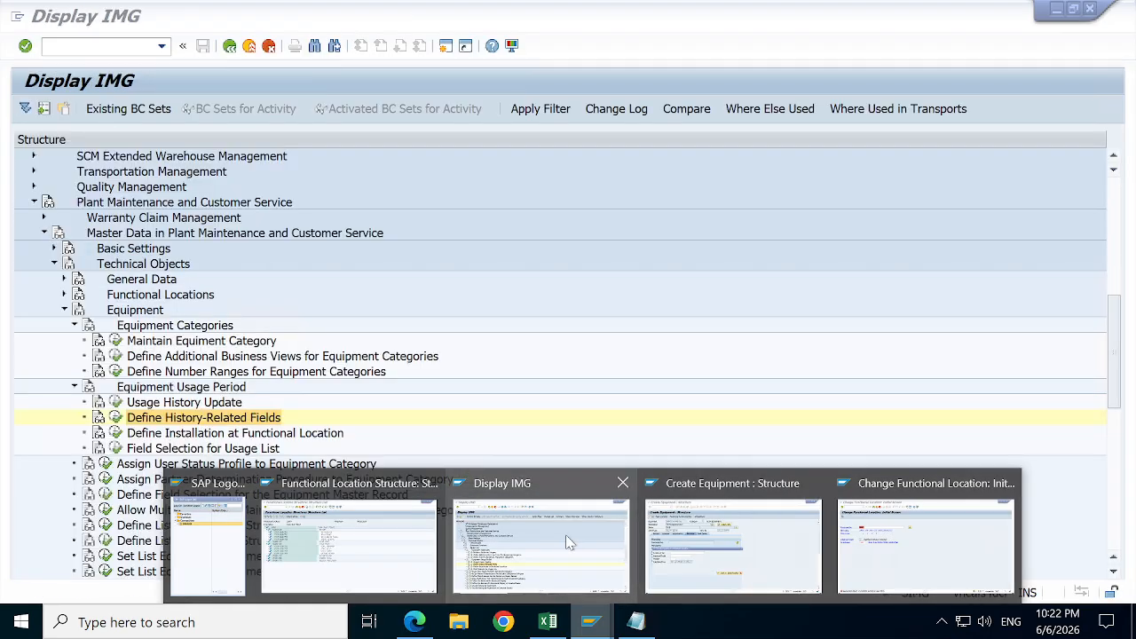
pyautogui.click(733, 543)
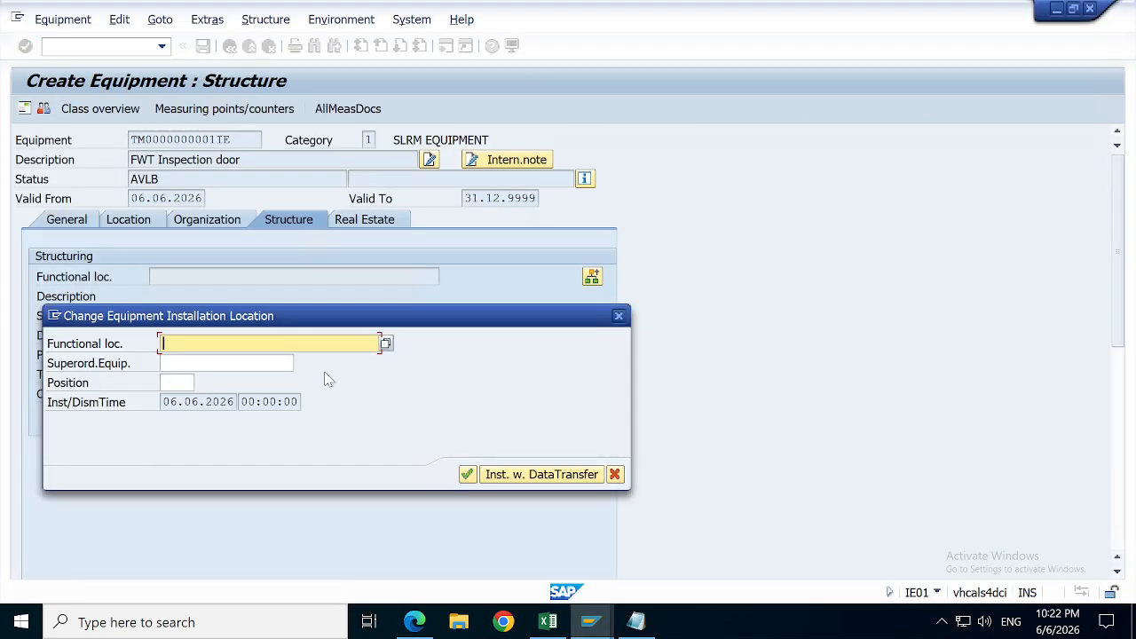
# Step: Install the equipment at functional location SLRM-BLR-FWT (Feed Water tank), picked from the fully expanded SLRM structure list
pyautogui.click(385, 345)
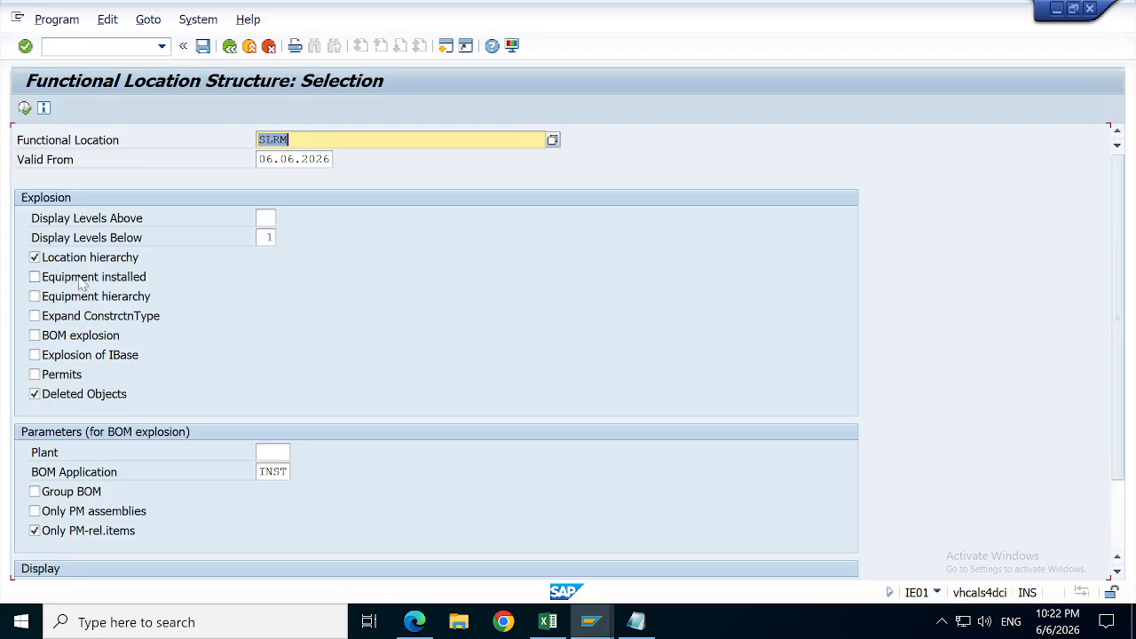
pyautogui.click(25, 107)
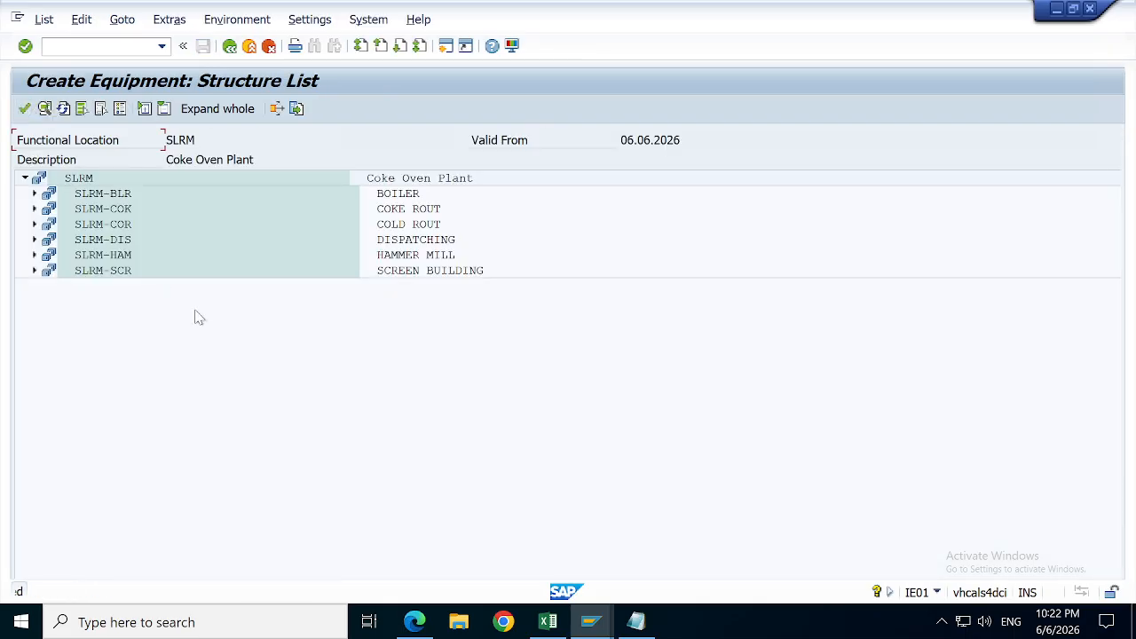
pyautogui.click(246, 109)
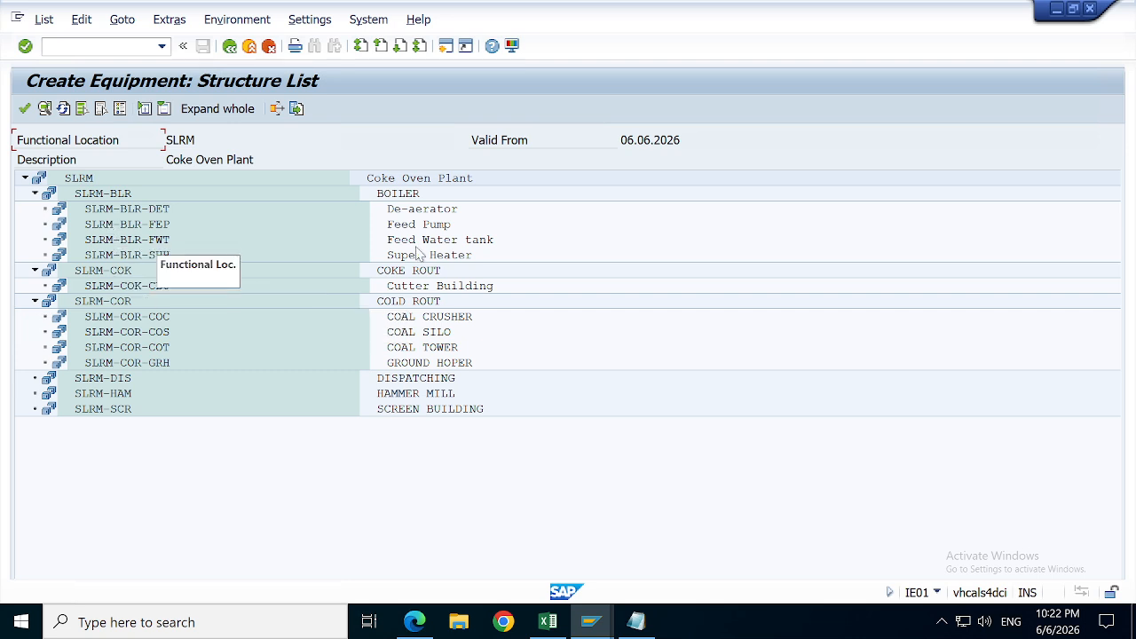
pyautogui.click(479, 242)
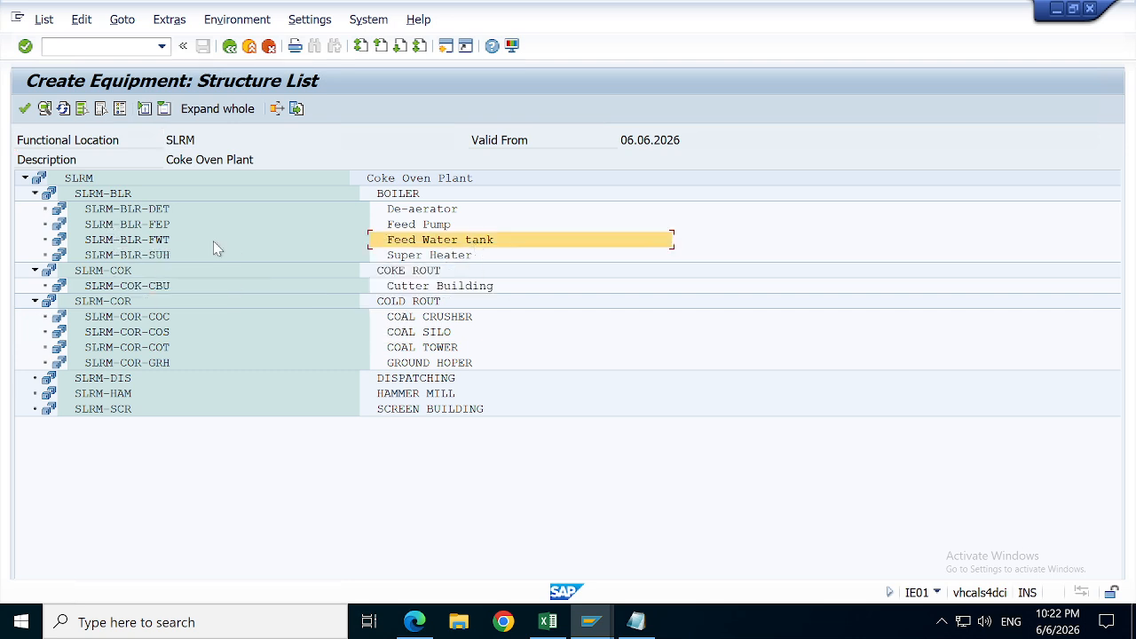
pyautogui.doubleClick(120, 241)
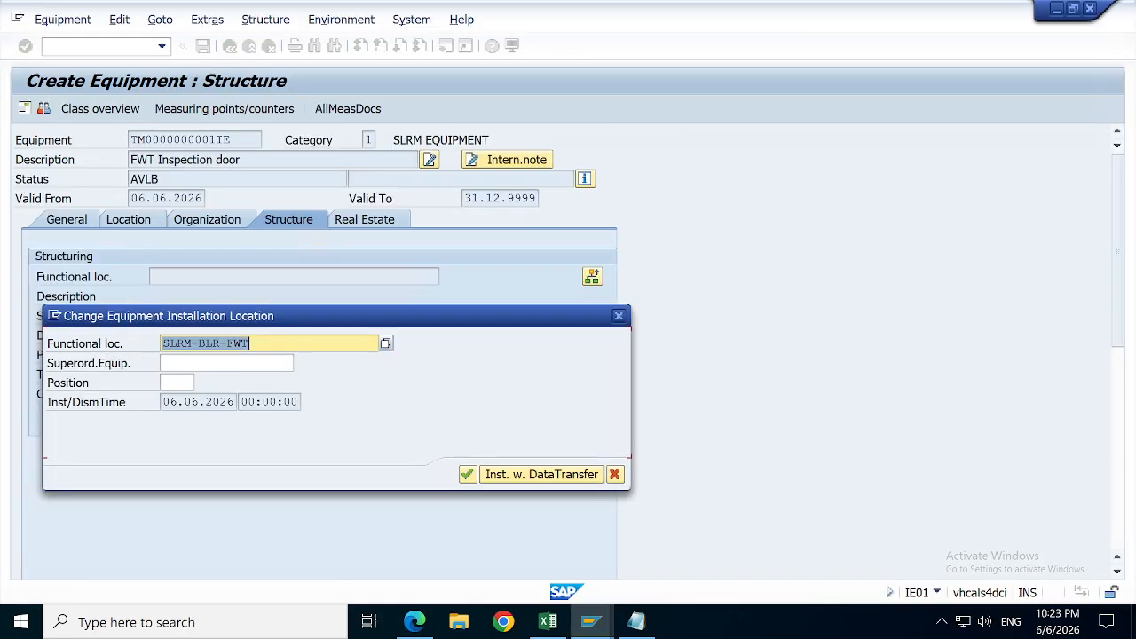
pyautogui.click(467, 476)
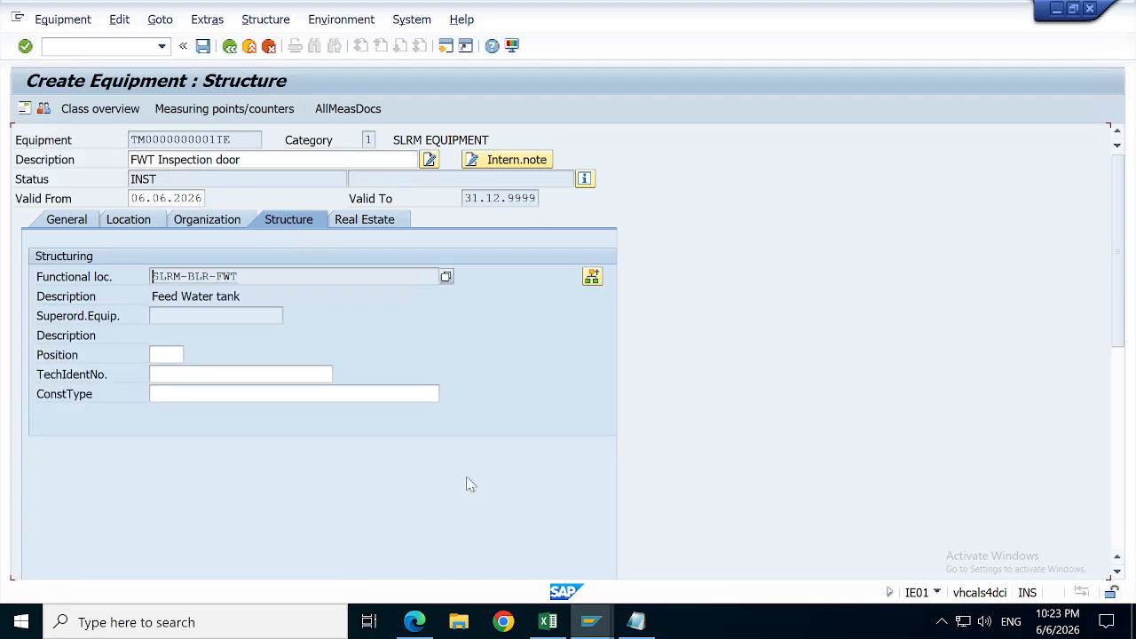
# Step: Review the equipment's account assignment and responsibilities against its functional location in the structure data
pyautogui.click(210, 220)
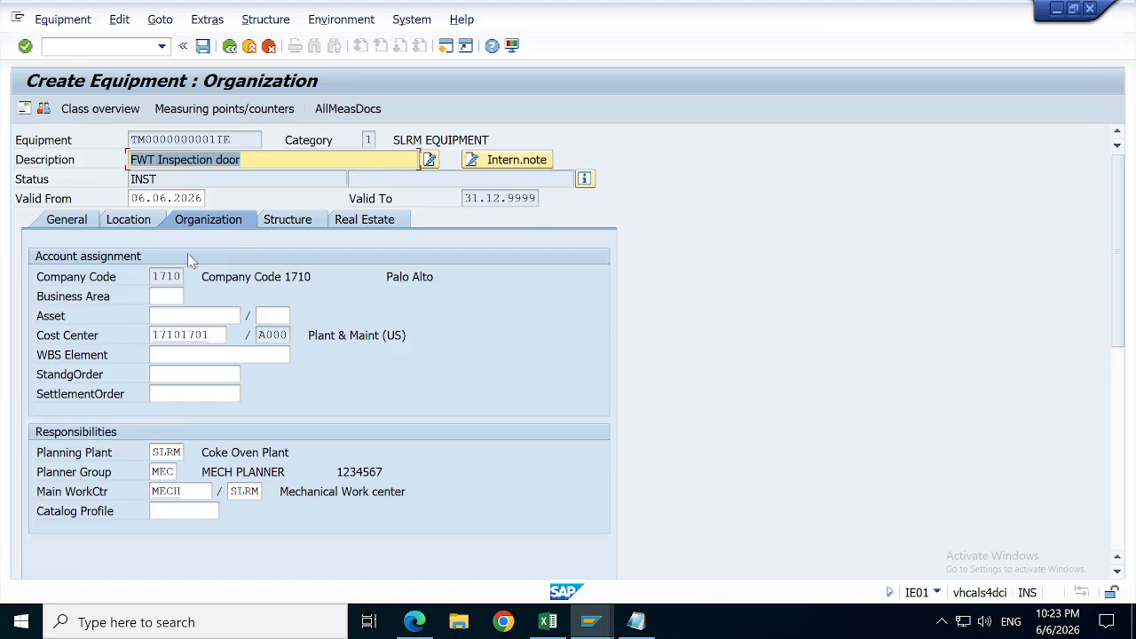
pyautogui.click(310, 225)
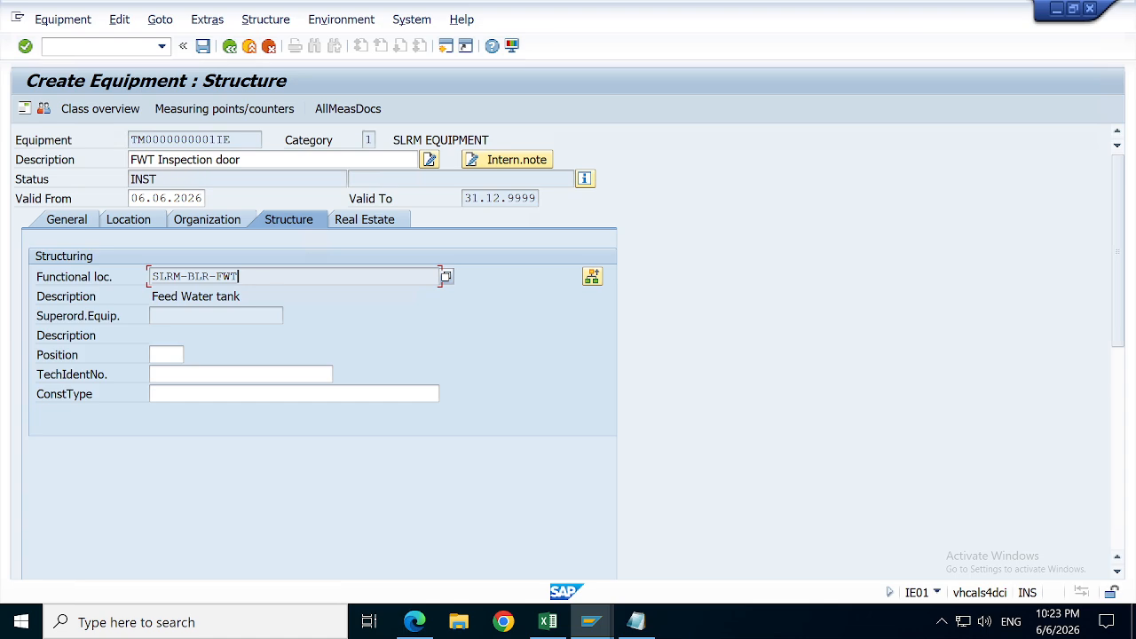
pyautogui.click(225, 227)
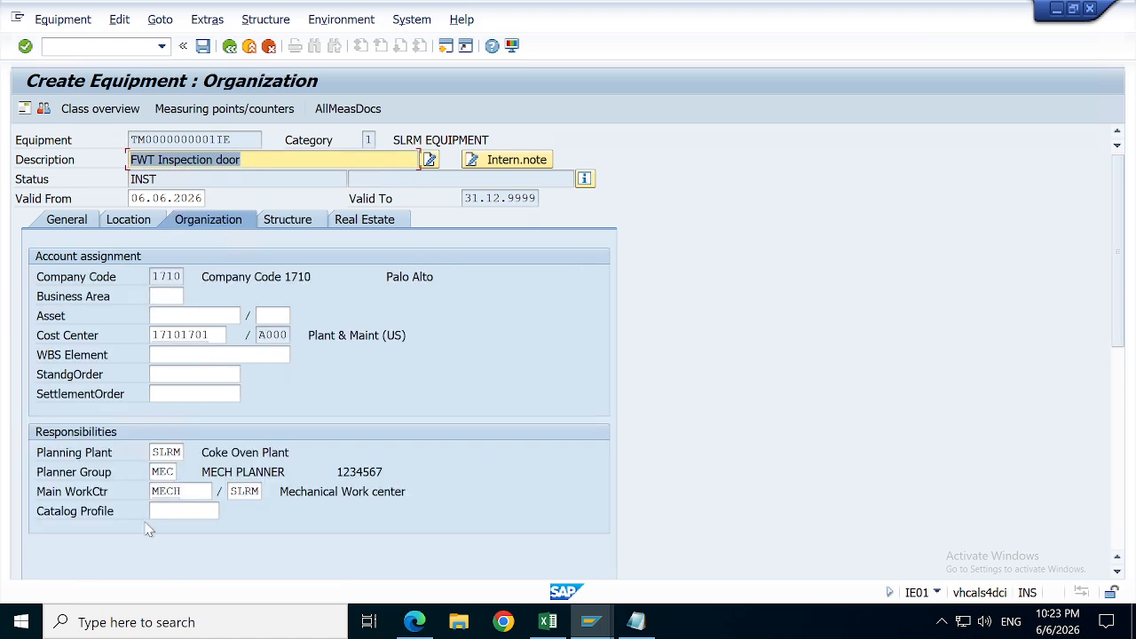
# Step: Recheck the FWT Inspection door's location and general data and save the equipment
pyautogui.click(129, 221)
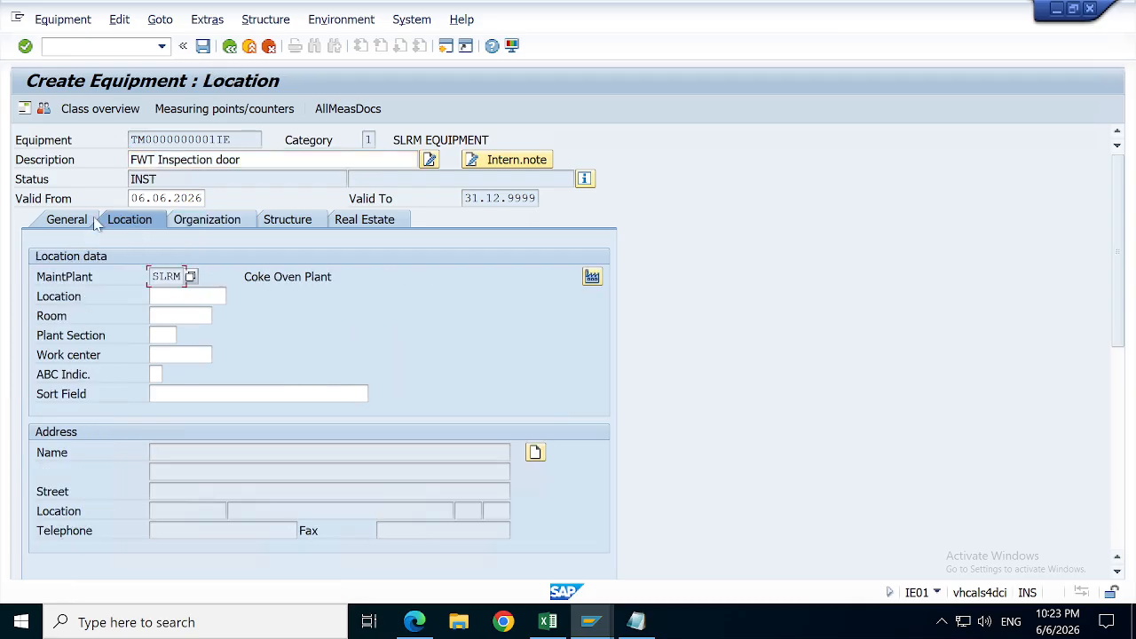
pyautogui.click(62, 219)
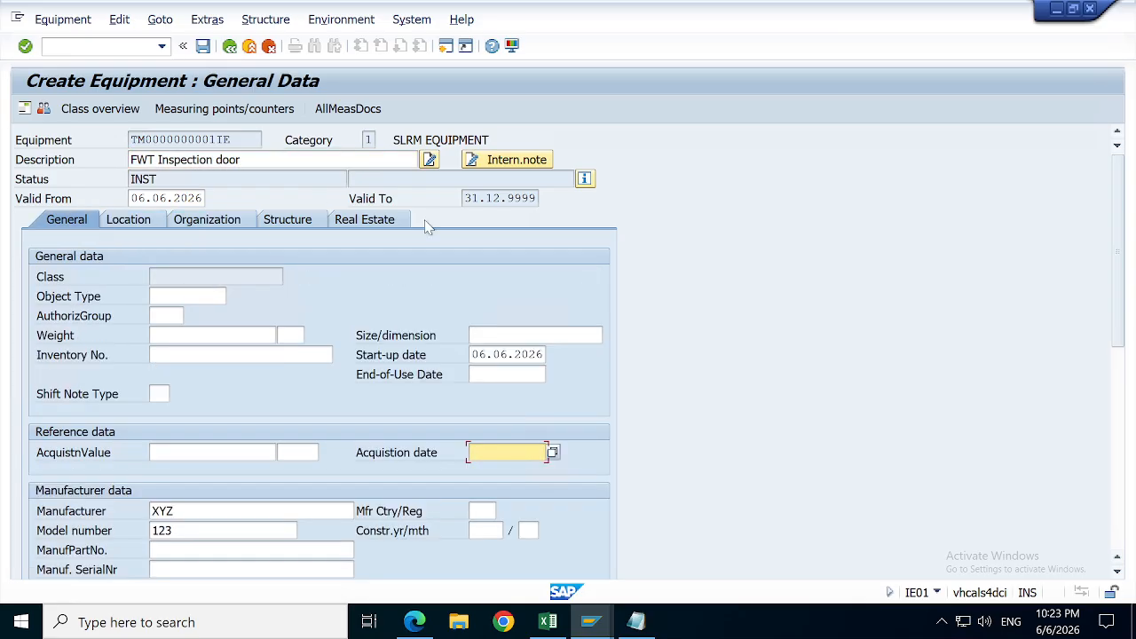
pyautogui.click(203, 47)
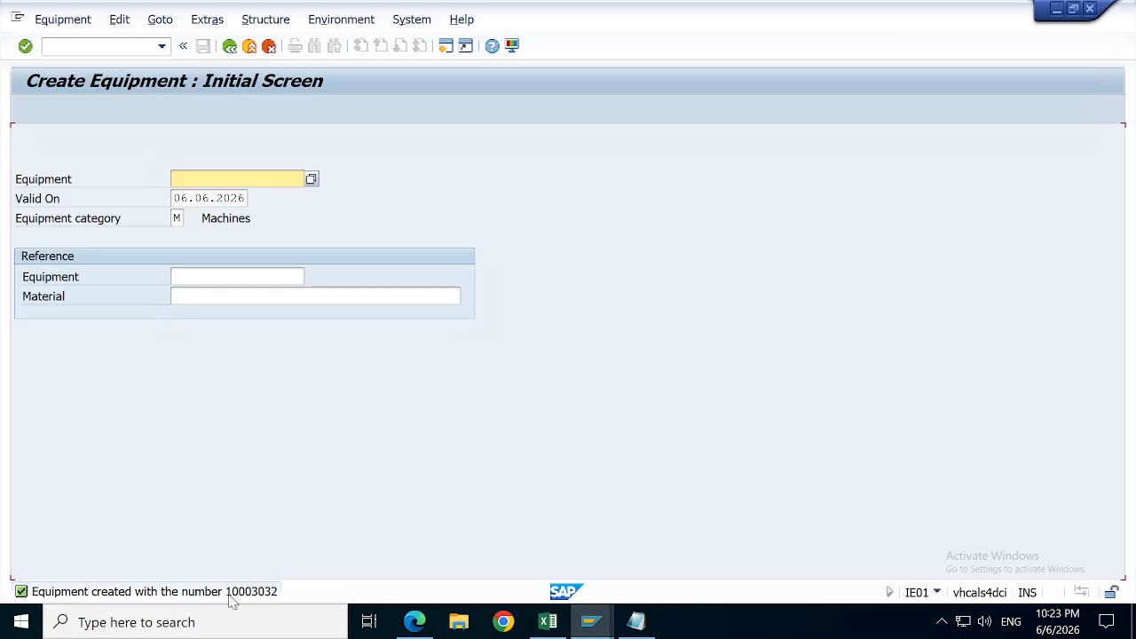
# Step: Copy the created equipment's number from the message details into Excel cell I13, beside FWT Inspection door
pyautogui.click(269, 594)
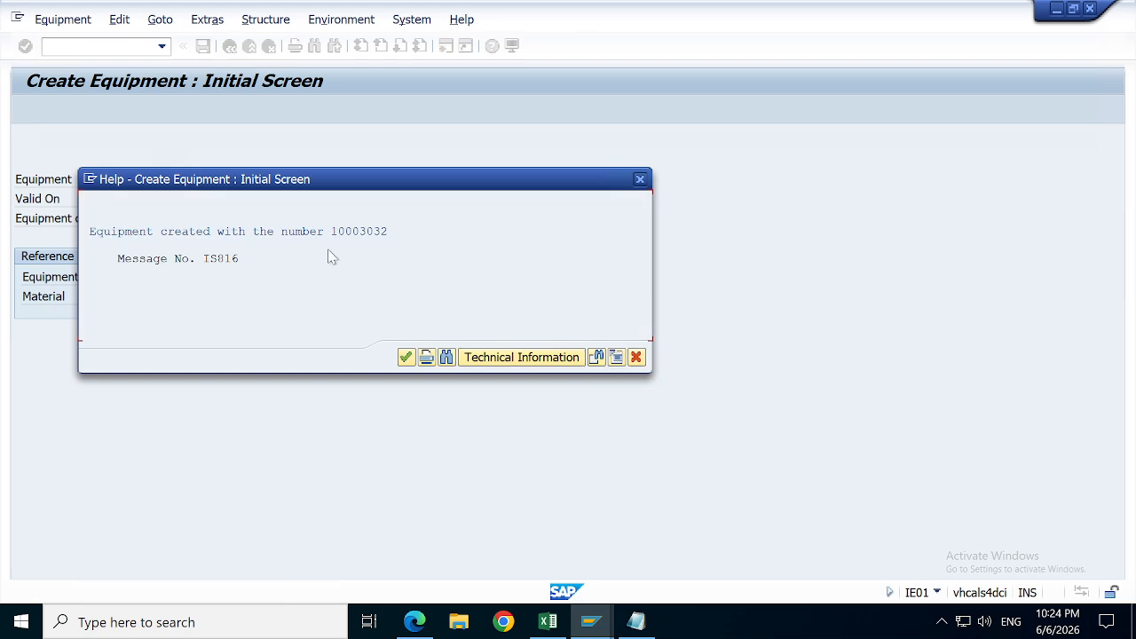
pyautogui.moveTo(330, 231); pyautogui.dragTo(401, 240)
pyautogui.hotkey('ctrl', 'c')
pyautogui.click(552, 622)
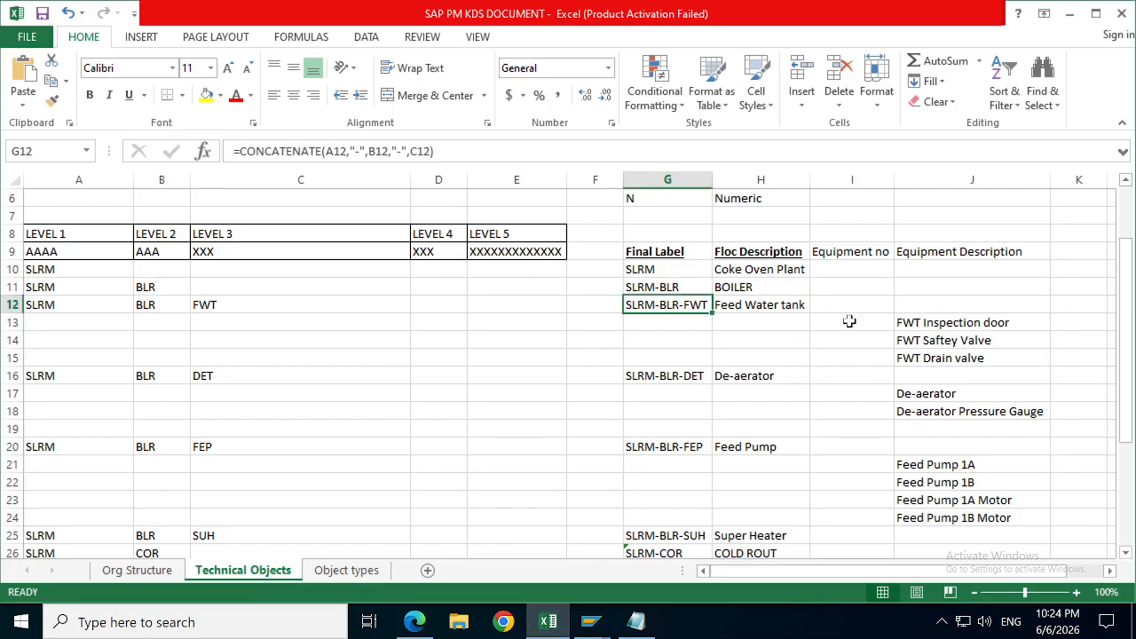
pyautogui.click(849, 322)
pyautogui.hotkey('ctrl', 'v')
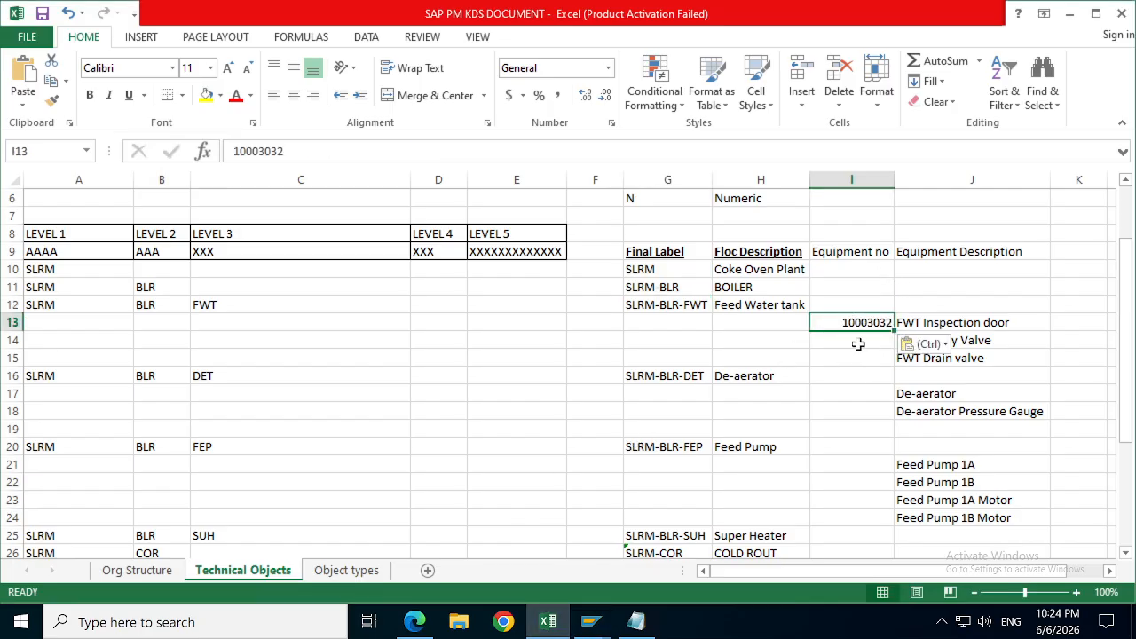
# Step: Copy the FWT Saftey Valve description from J14 of the workbook and return to SAP's Create Equipment session
pyautogui.click(973, 346)
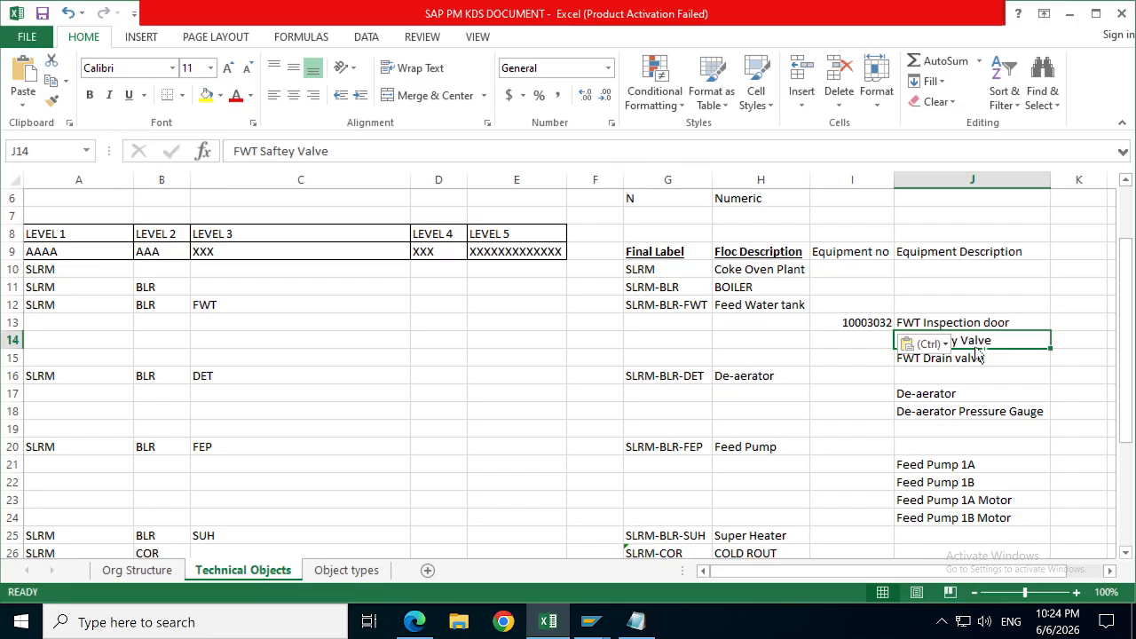
pyautogui.hotkey('ctrl', 'c')
pyautogui.click(592, 623)
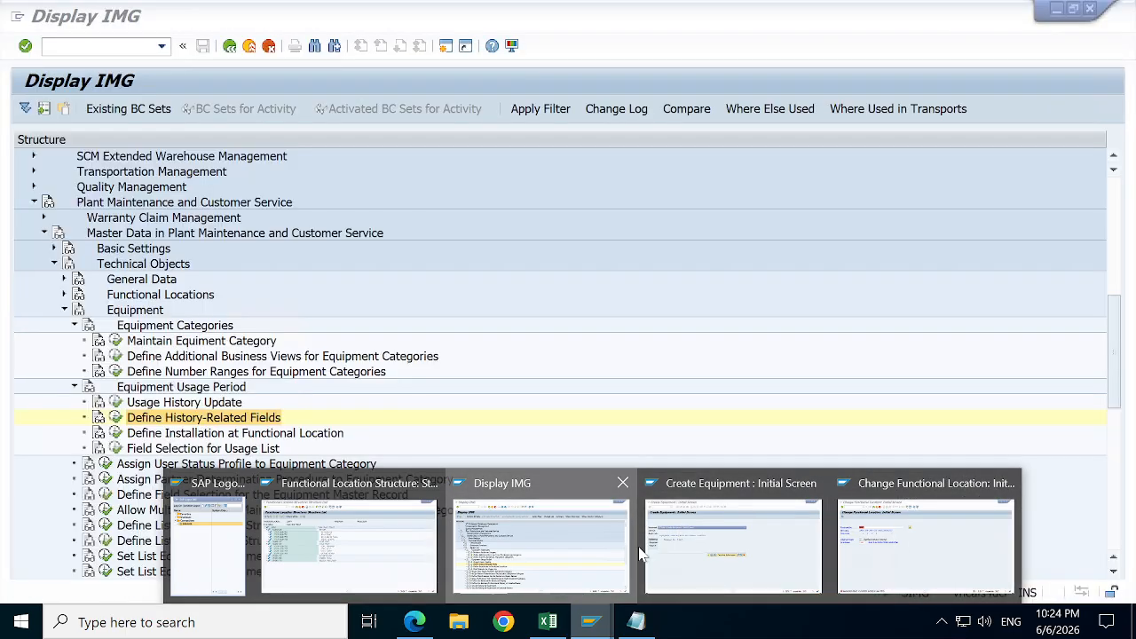
pyautogui.click(621, 559)
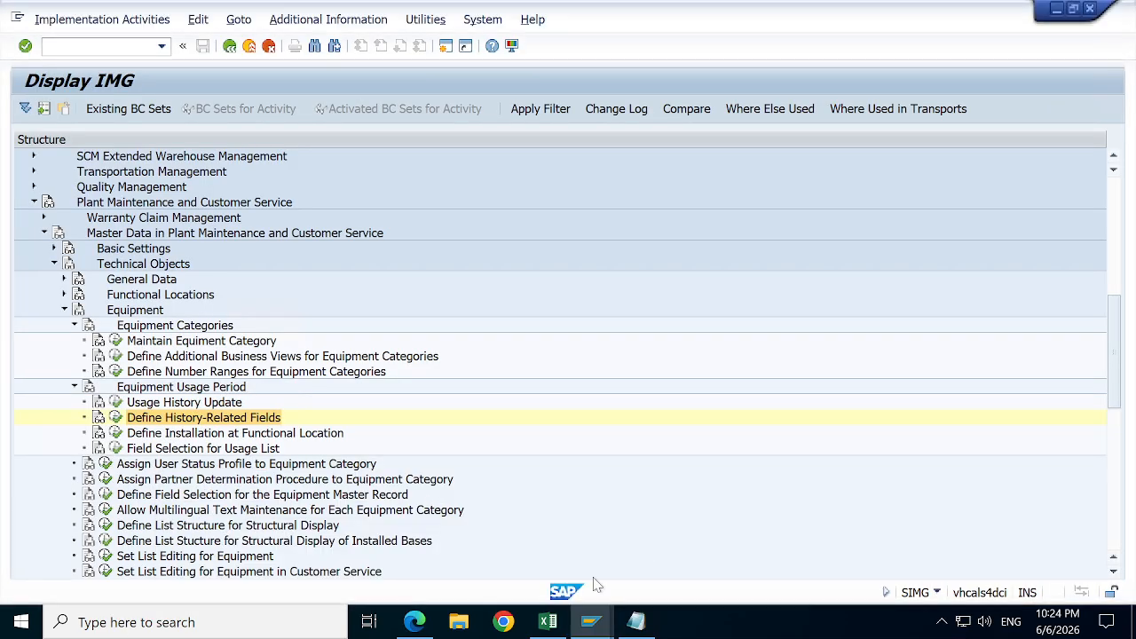
pyautogui.moveTo(590, 621)
pyautogui.click(702, 551)
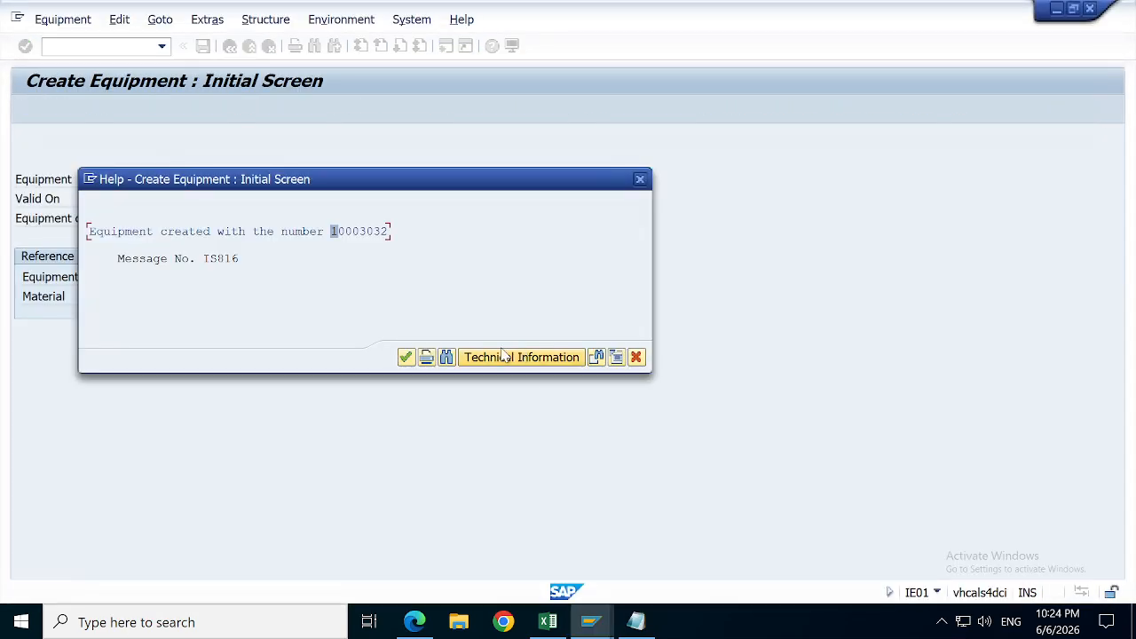
# Step: Close the message details and set the equipment category of the next equipment to 1
pyautogui.click(406, 357)
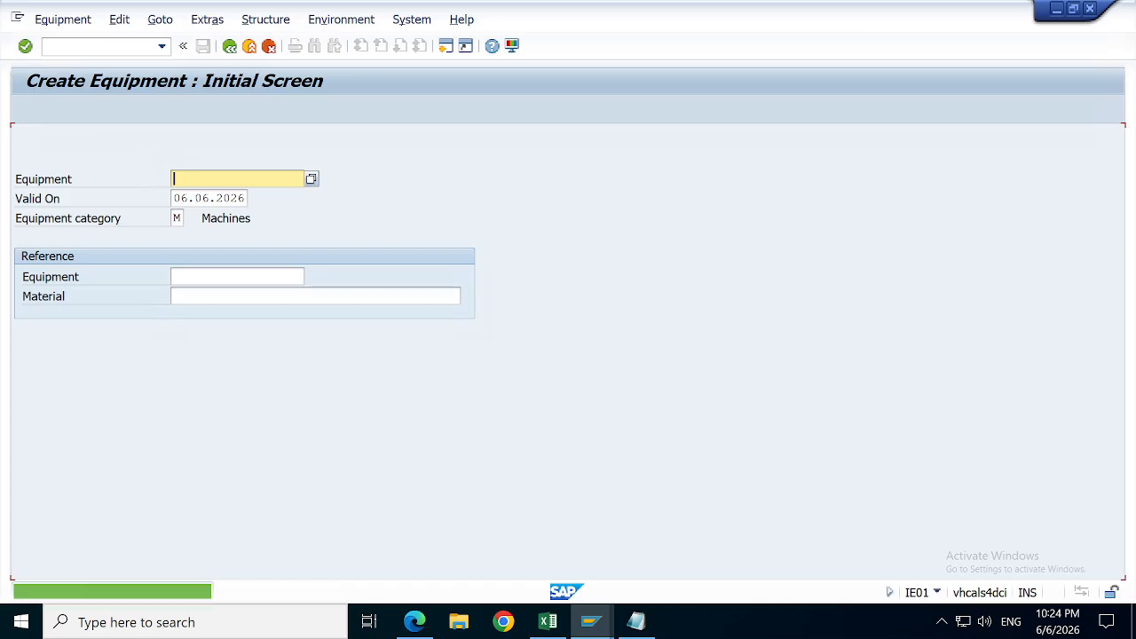
pyautogui.click(177, 218)
pyautogui.write('1')
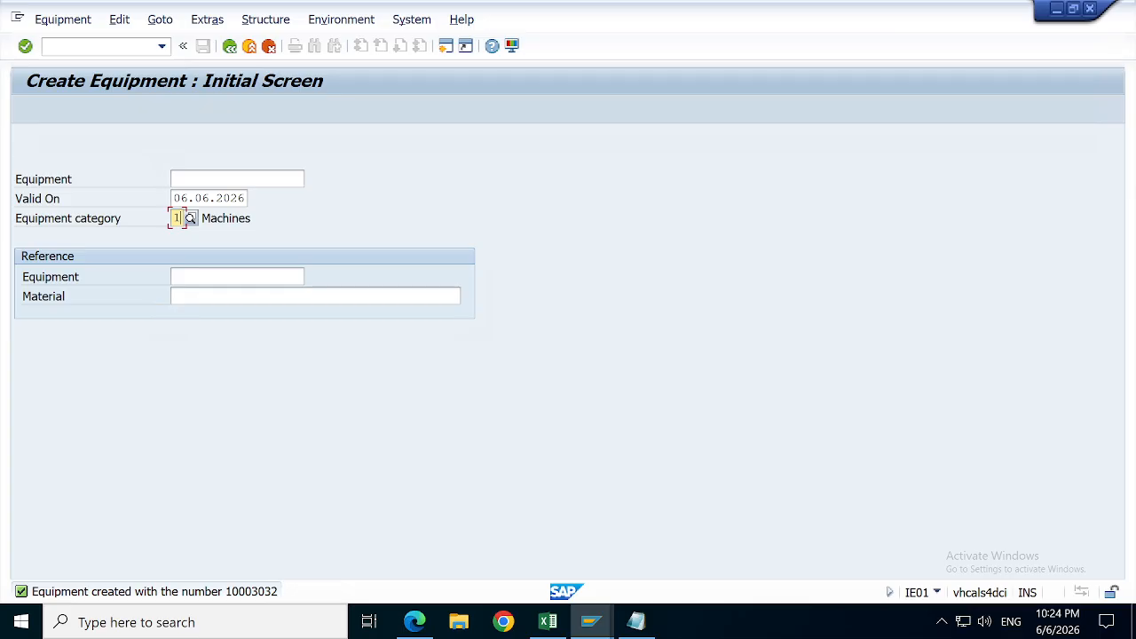
pyautogui.click(199, 277)
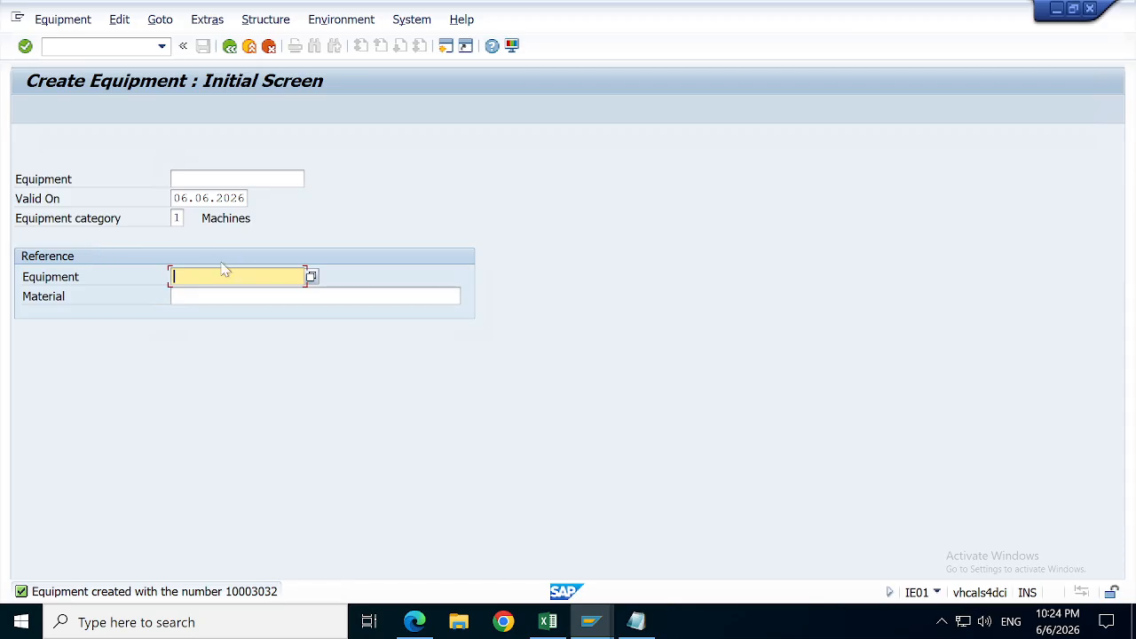
pyautogui.hotkey('ctrl', 'v')
pyautogui.hotkey('ctrl', 'a')
pyautogui.press('BackSpace')
pyautogui.hotkey('shift', 'Tab')
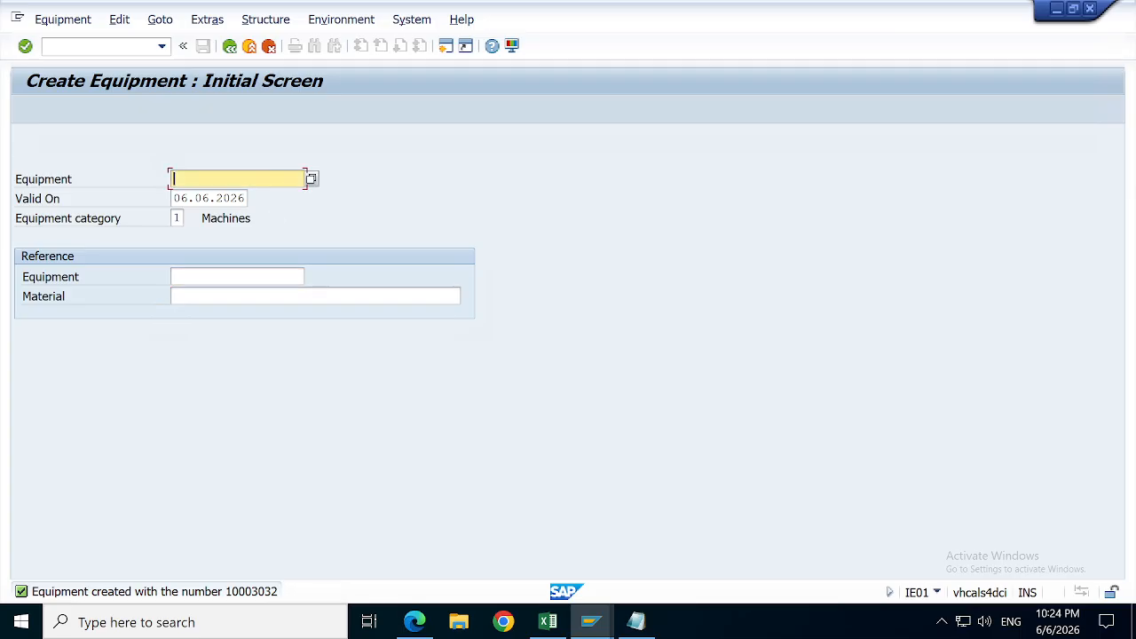
pyautogui.press('Tab')
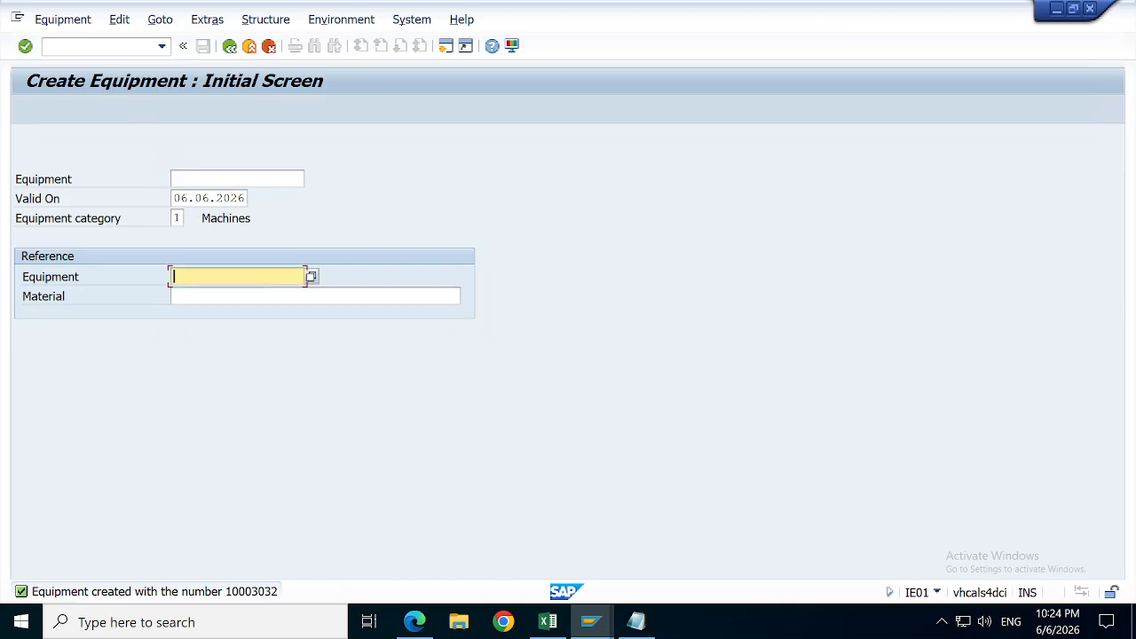
pyautogui.hotkey('shift', 'Tab')
# Step: Open the new equipment's general data and enter the copied description FWT Saftey Valve
pyautogui.press('Return')
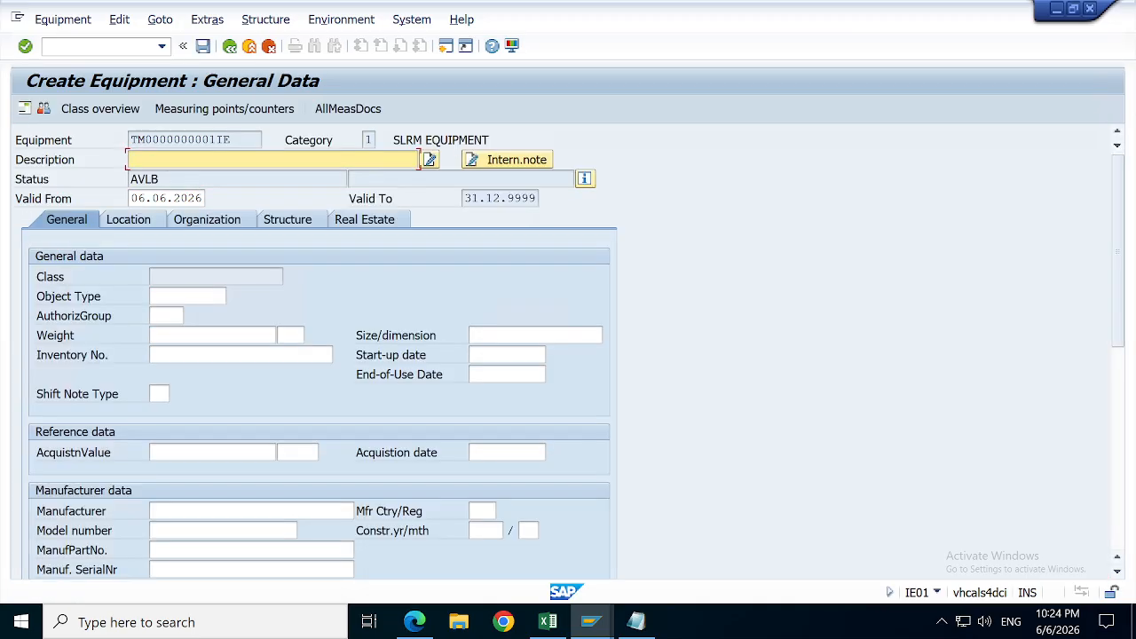
pyautogui.click(548, 621)
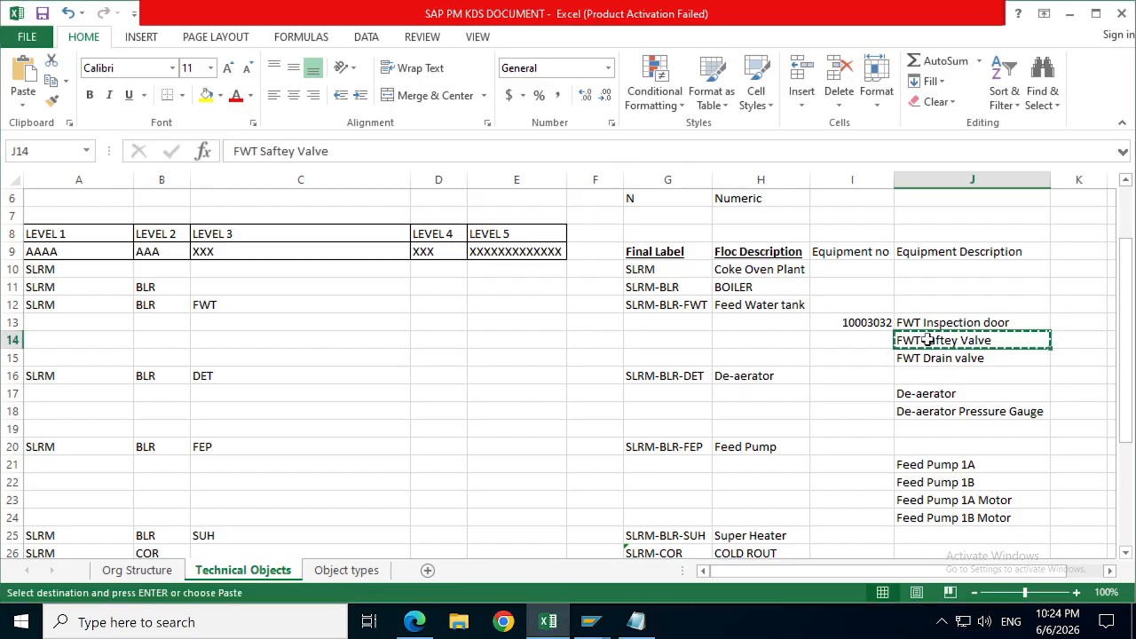
pyautogui.click(591, 621)
pyautogui.click(692, 551)
pyautogui.hotkey('ctrl', 'v')
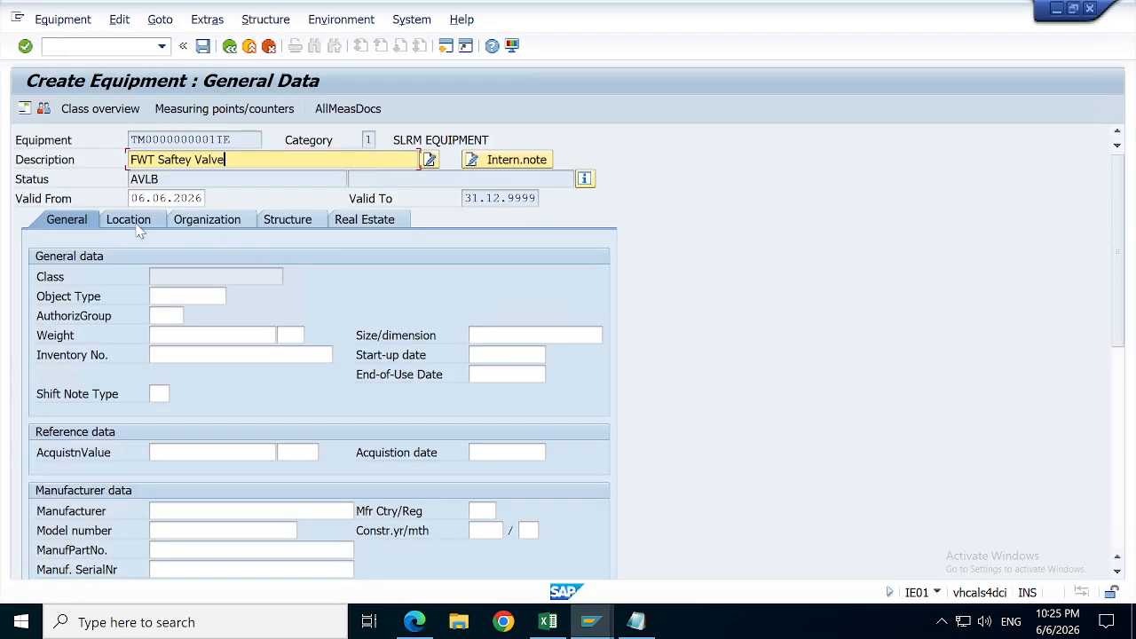
# Step: Set the equipment's object type to SLRM0004 (VALVE) from the list of technical object types
pyautogui.click(187, 296)
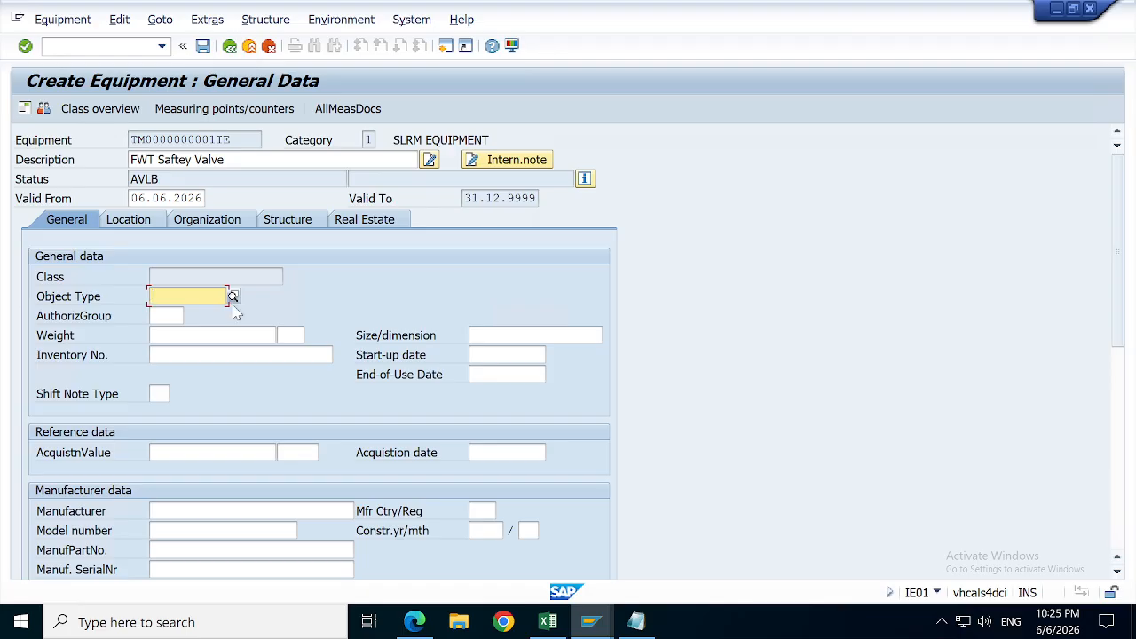
pyautogui.click(232, 297)
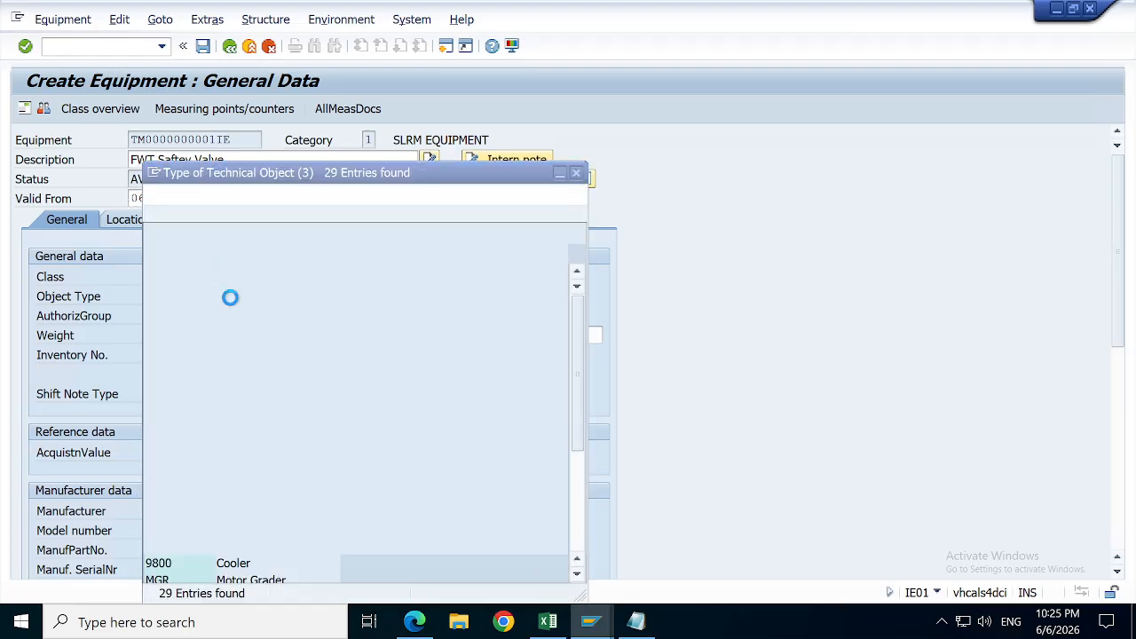
pyautogui.moveTo(575, 309); pyautogui.dragTo(568, 500)
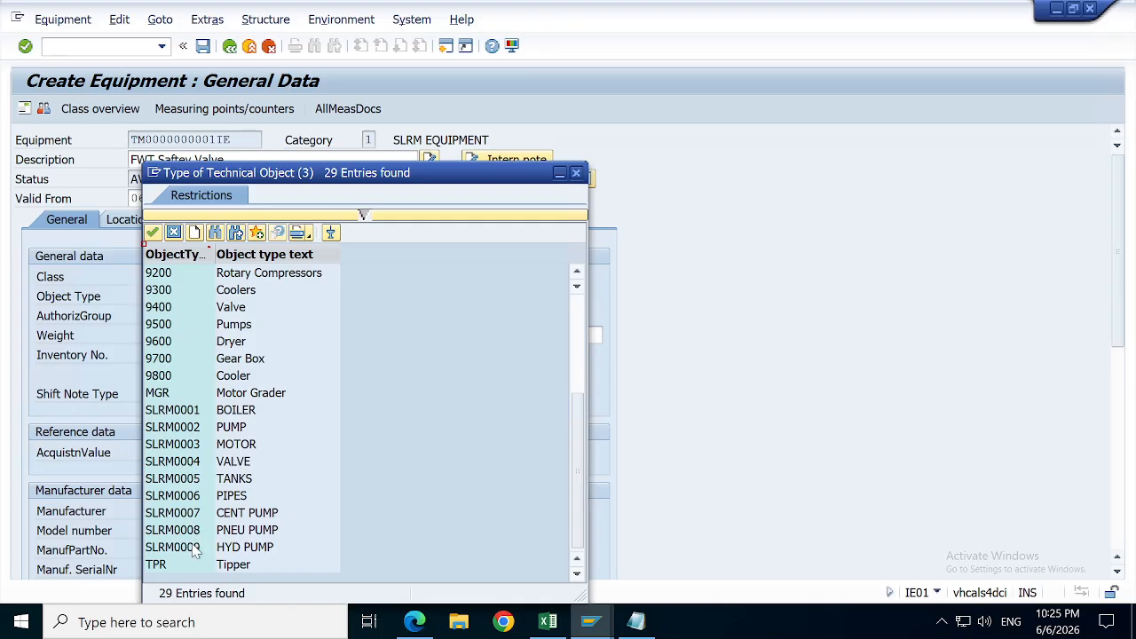
pyautogui.doubleClick(185, 463)
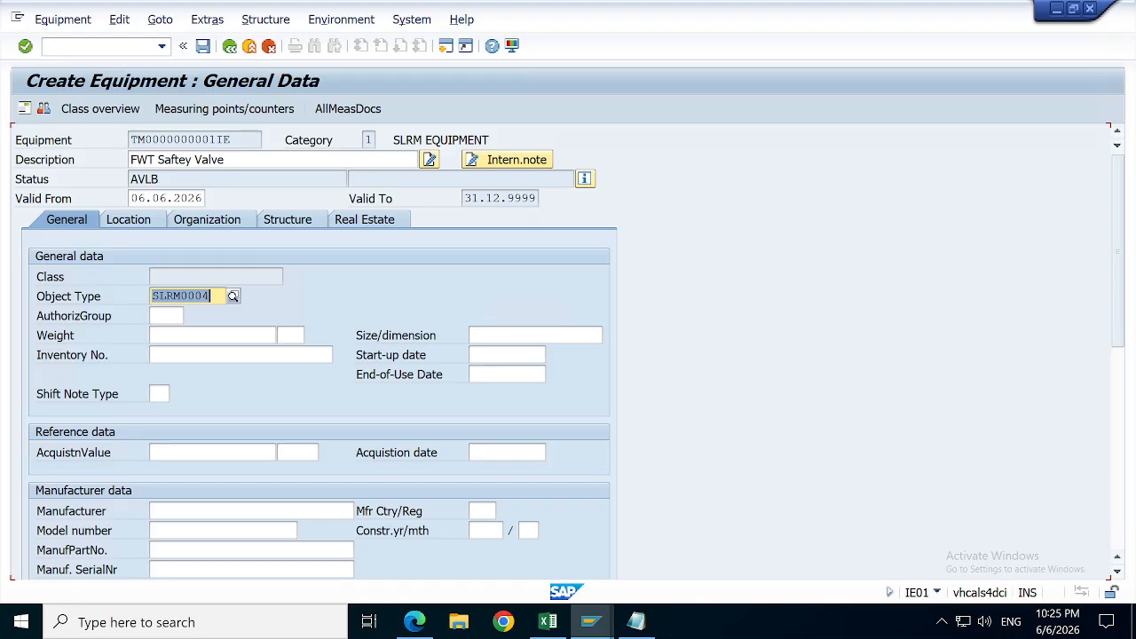
pyautogui.press('Return')
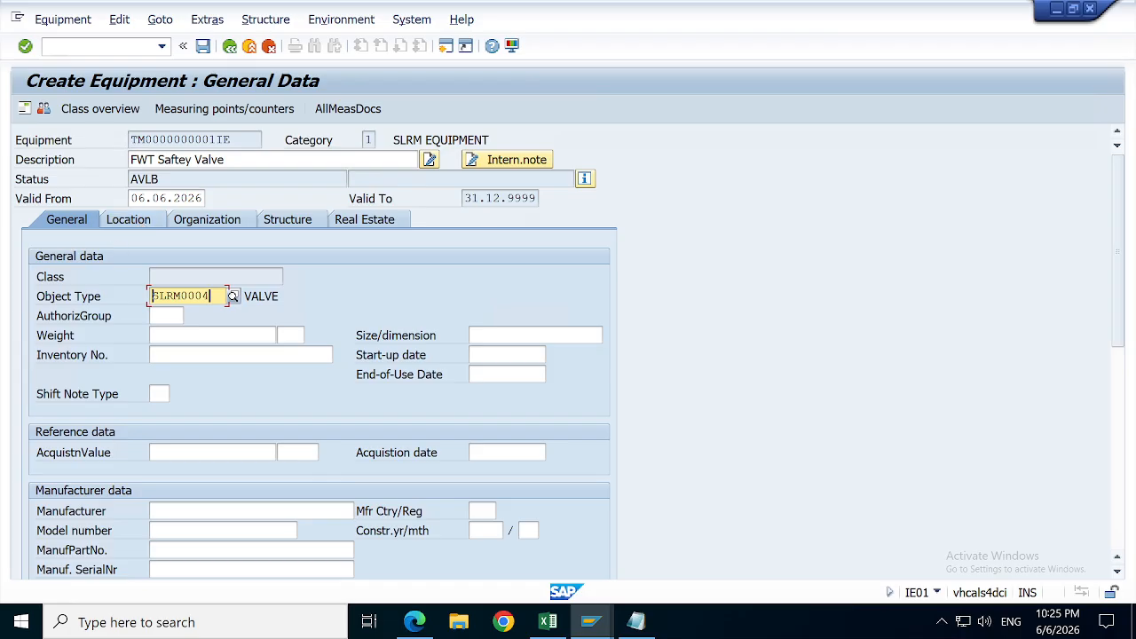
# Step: Fill in the manufacturer data with manufacturer XYZ, model number 123 and manufacturer part number 123
pyautogui.click(156, 511)
pyautogui.write('XYZ')
pyautogui.press('Tab')
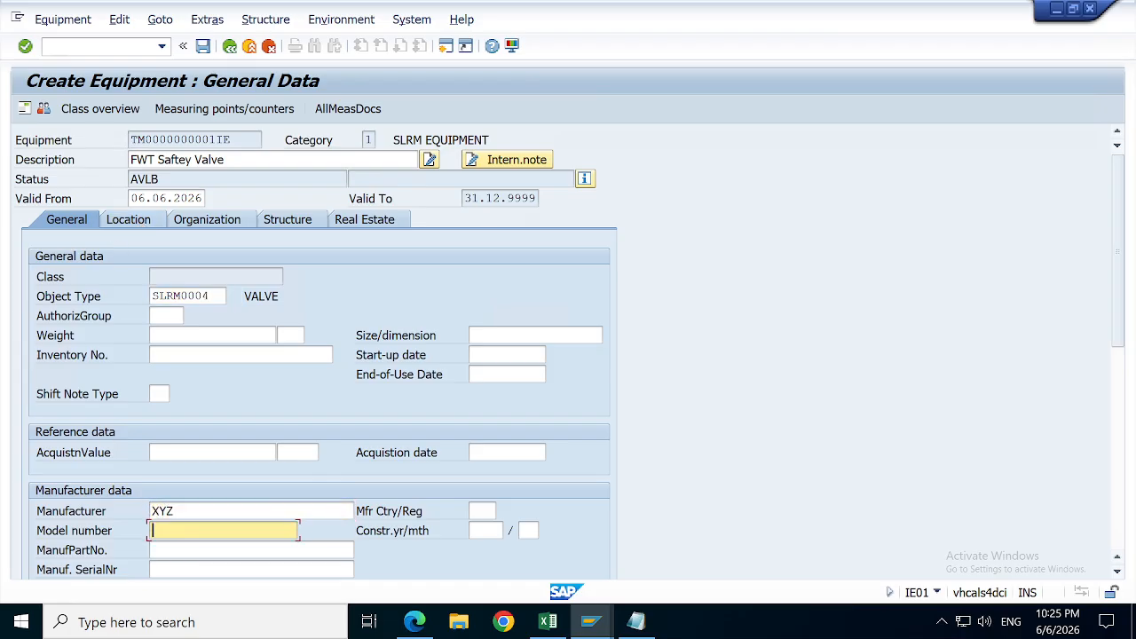
pyautogui.write('123')
pyautogui.press('Tab')
pyautogui.write('123')
pyautogui.press('Tab')
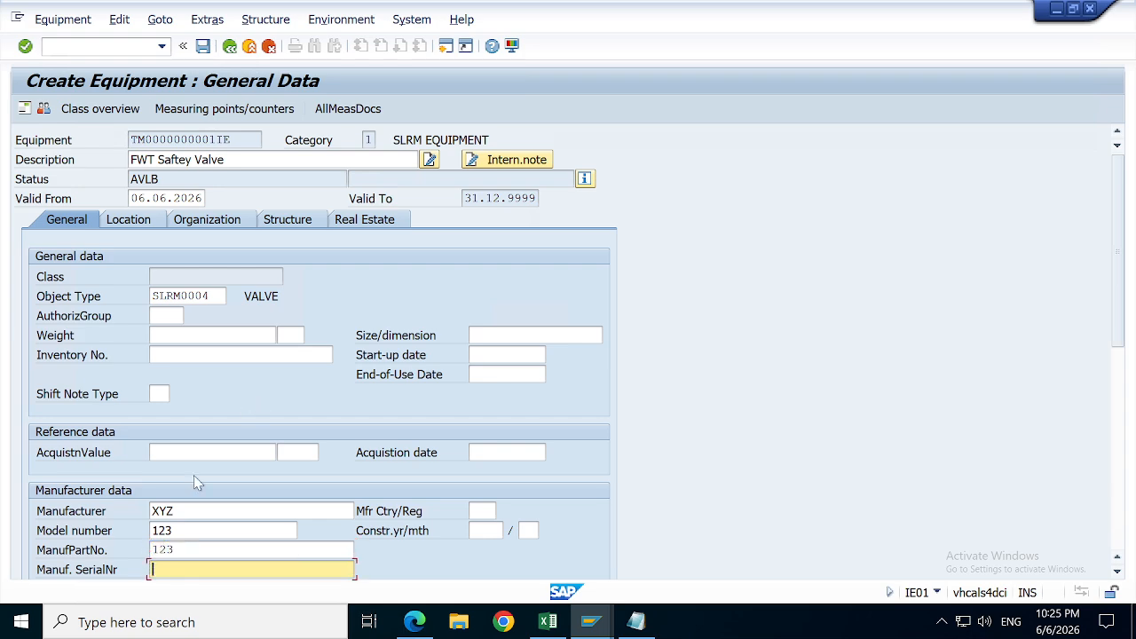
# Step: Set the equipment's start-up date to 06.06.2026 from the calendar
pyautogui.click(473, 373)
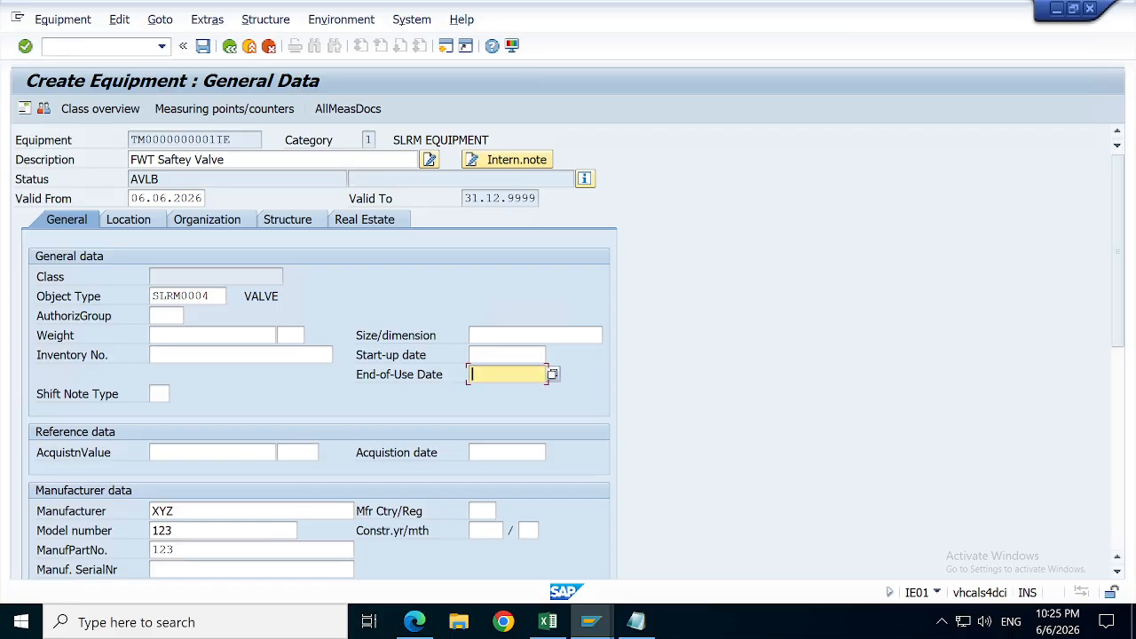
pyautogui.click(497, 355)
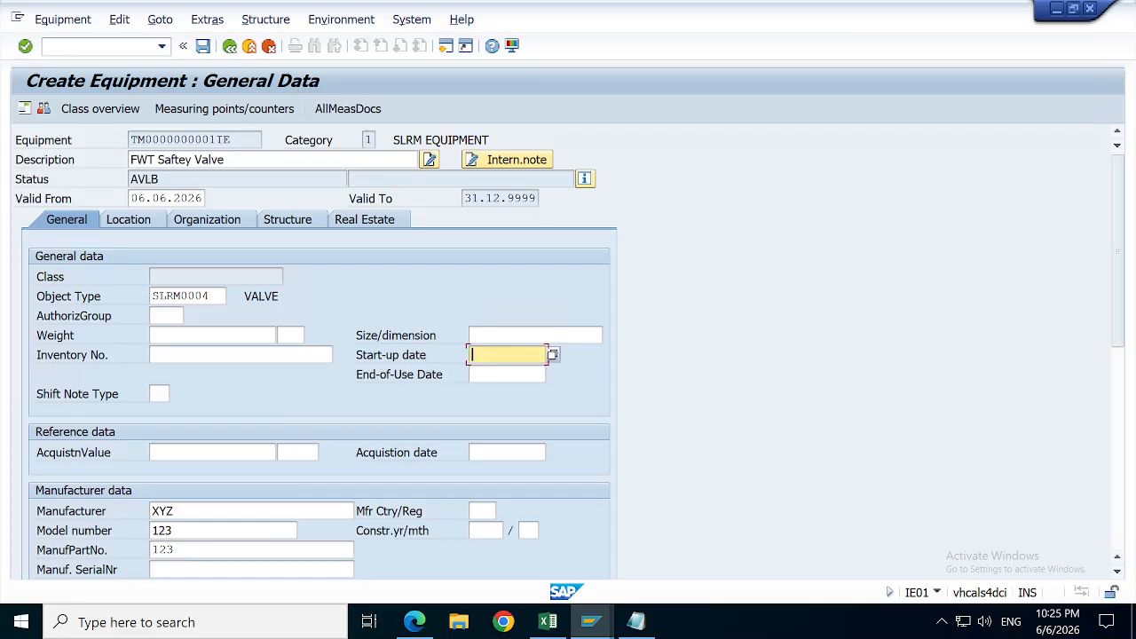
pyautogui.click(552, 355)
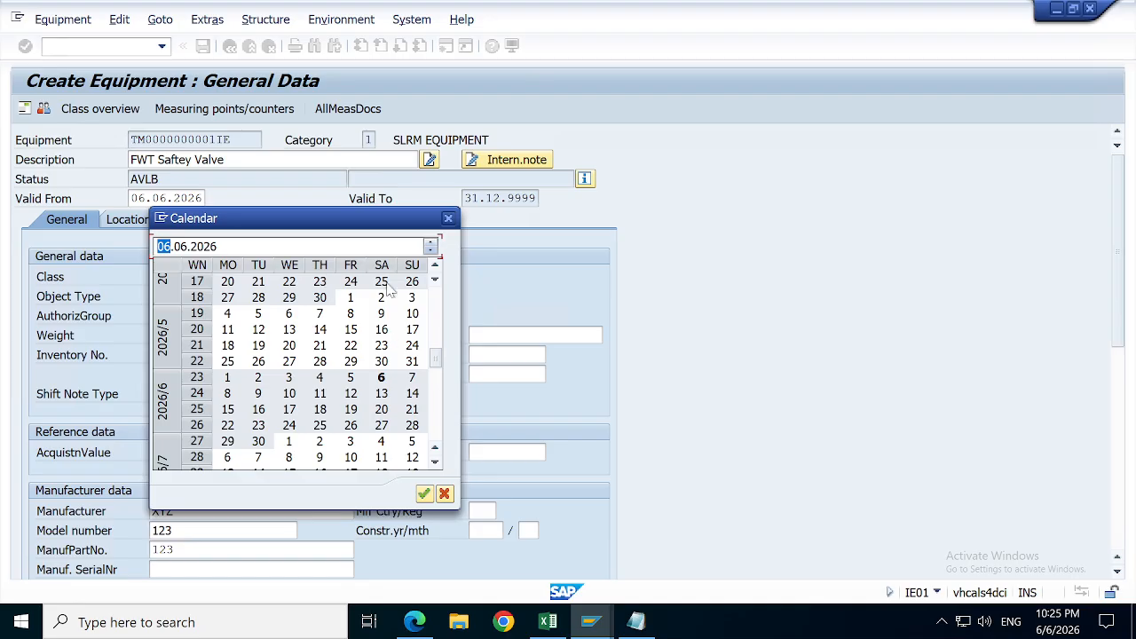
pyautogui.click(424, 494)
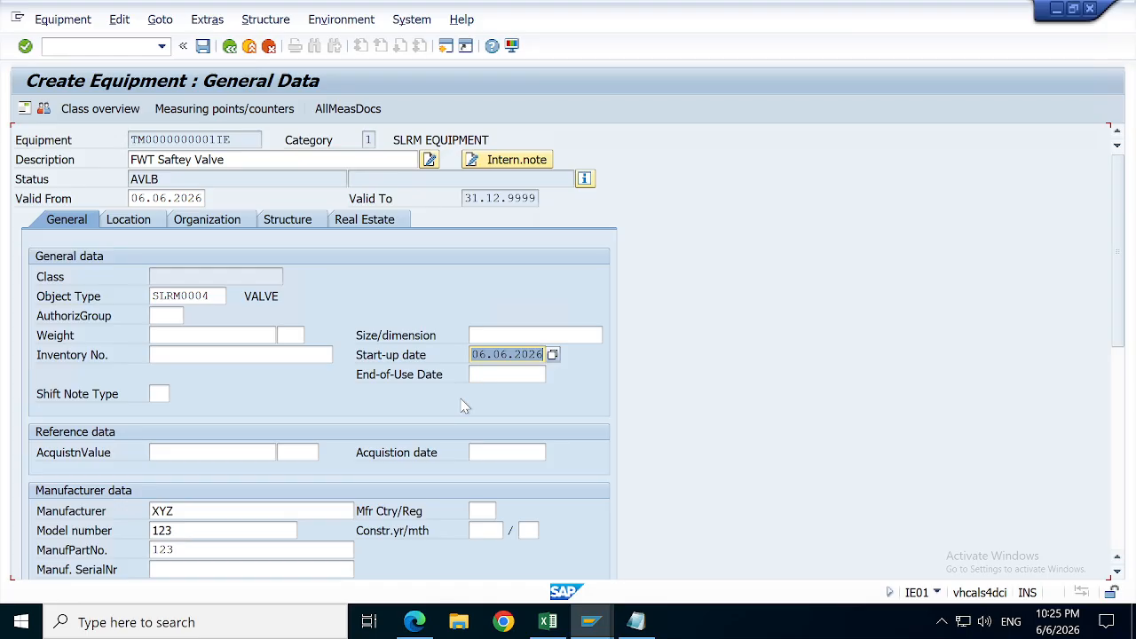
# Step: Assign maintenance plant SLRM in the equipment's location data
pyautogui.click(149, 228)
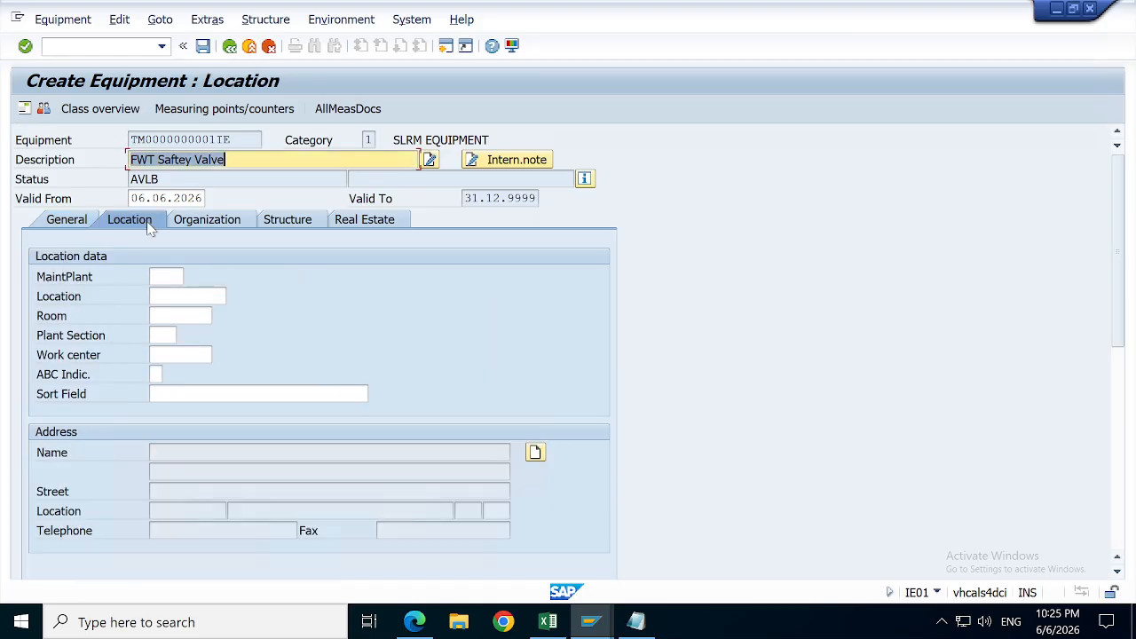
pyautogui.click(156, 277)
pyautogui.write('SLRM')
pyautogui.press('Return')
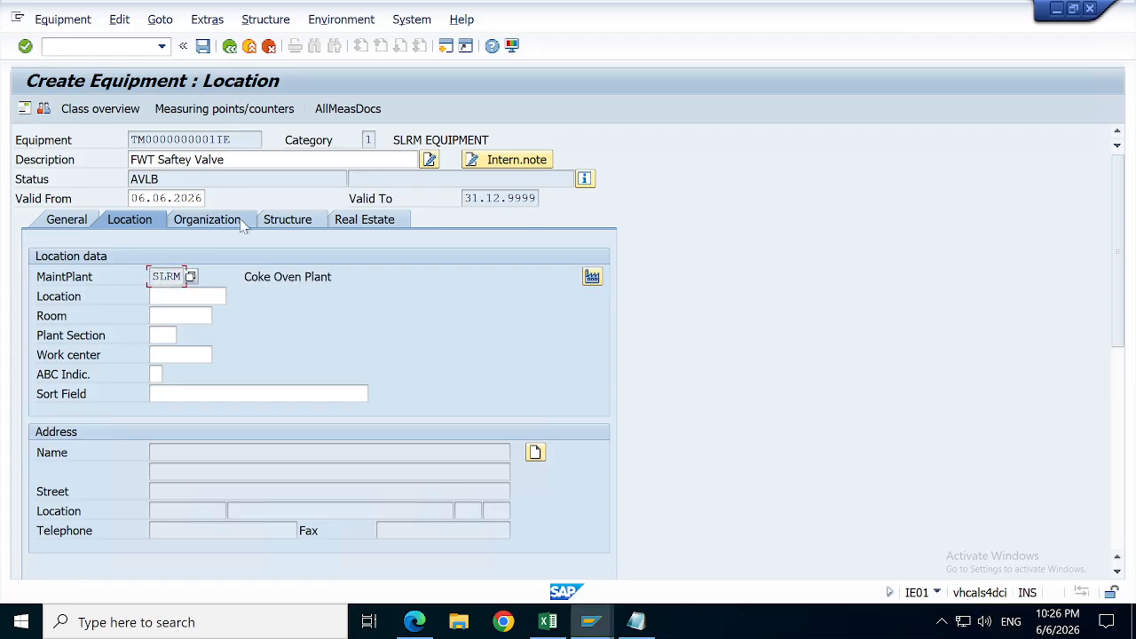
# Step: Install the FWT Saftey Valve at functional location SLRM-BLR-FWT in the structure data and save the equipment
pyautogui.click(206, 219)
pyautogui.click(288, 219)
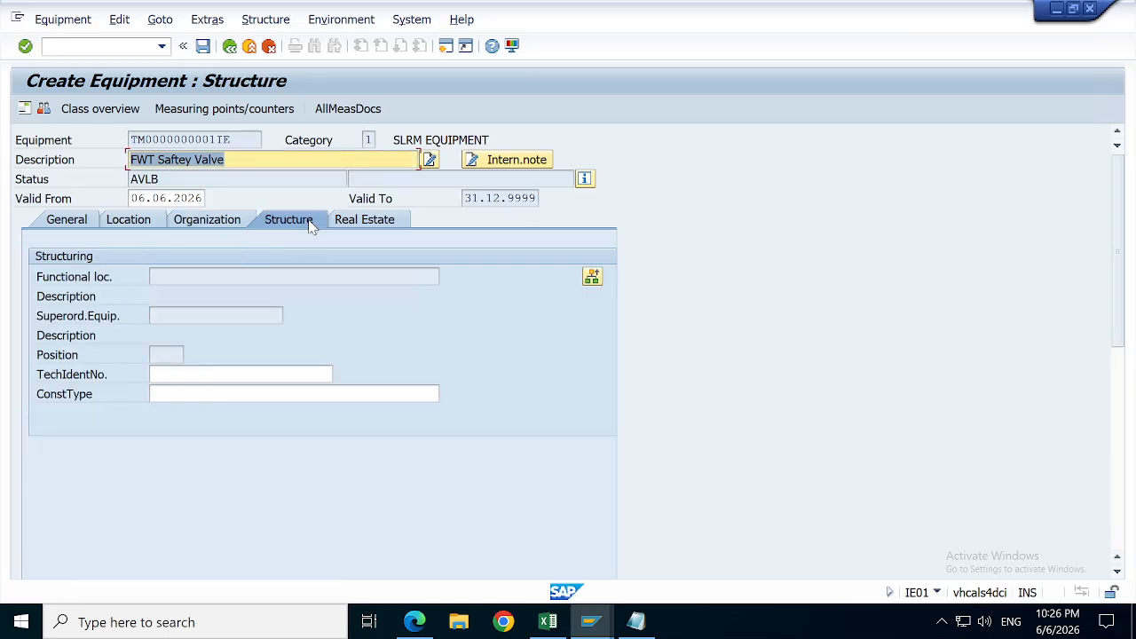
pyautogui.click(592, 277)
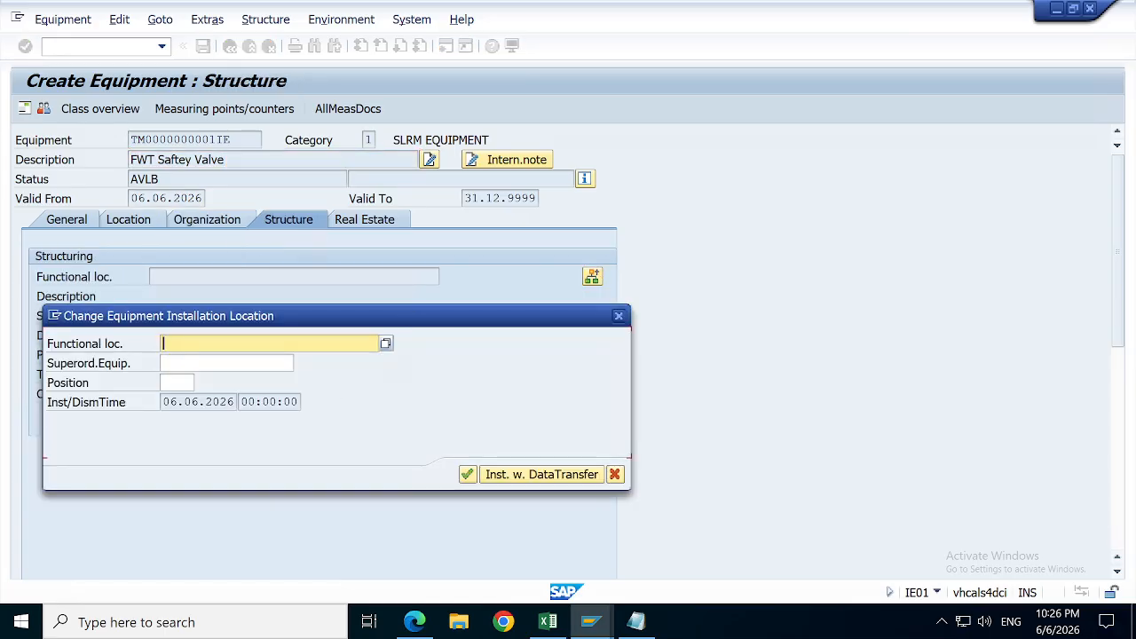
pyautogui.press('BackSpace')
pyautogui.press('Down')
pyautogui.press('Return')
pyautogui.click(462, 472)
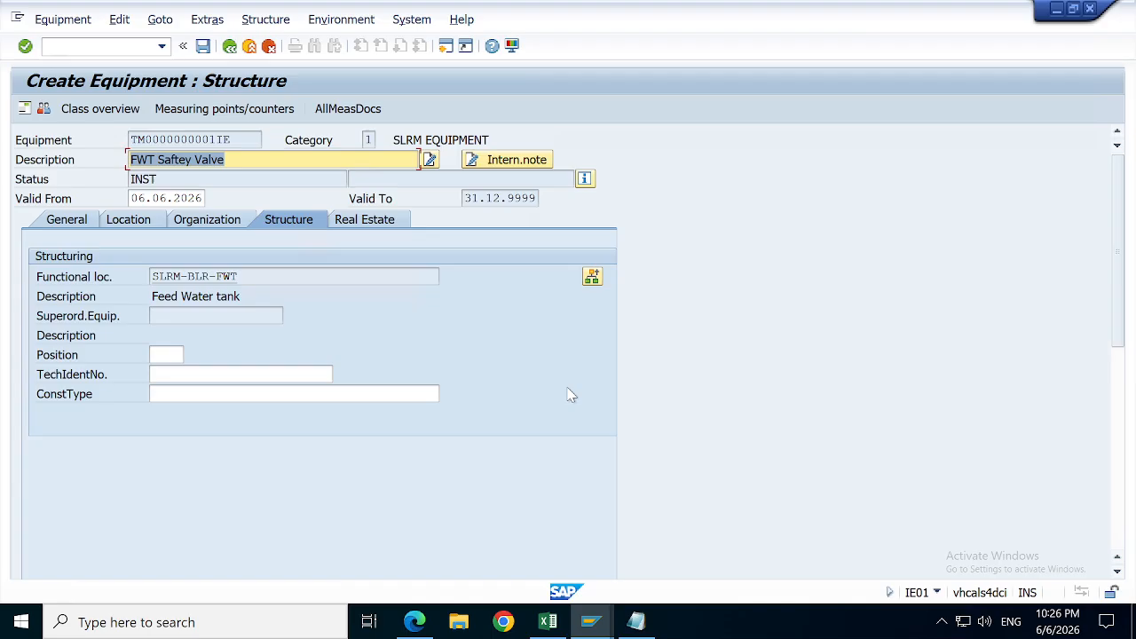
pyautogui.click(203, 46)
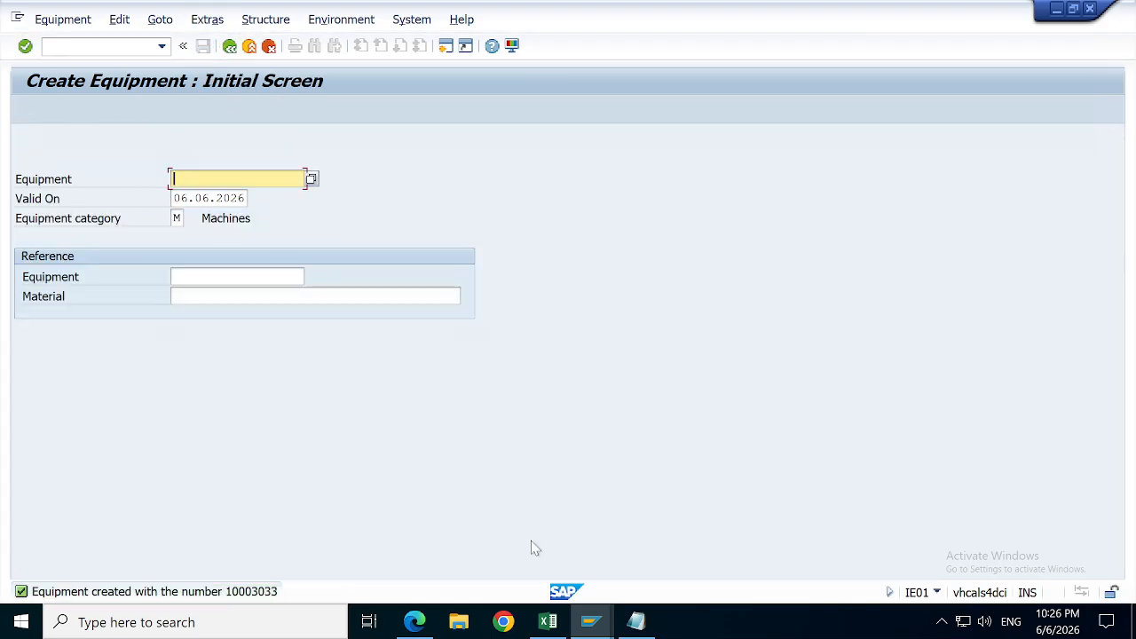
# Step: Copy the new equipment number 10003033 from the creation message into cell I14 of the Excel workbook, beside FWT Saftey Valve
pyautogui.click(260, 591)
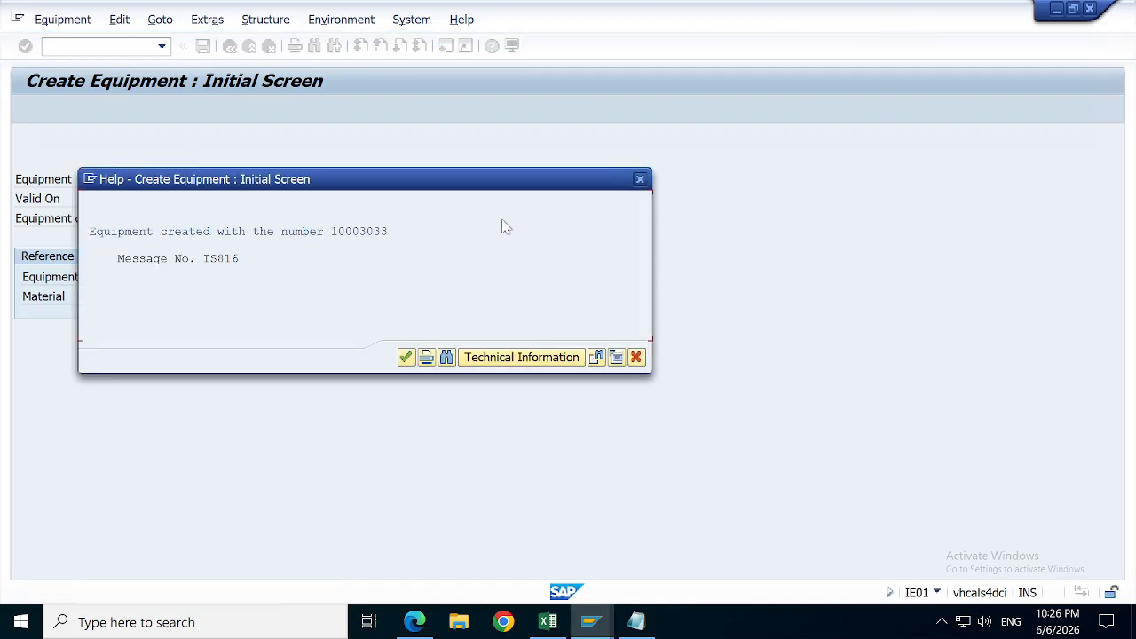
pyautogui.moveTo(331, 230); pyautogui.dragTo(400, 248)
pyautogui.hotkey('ctrl', 'c')
pyautogui.click(547, 622)
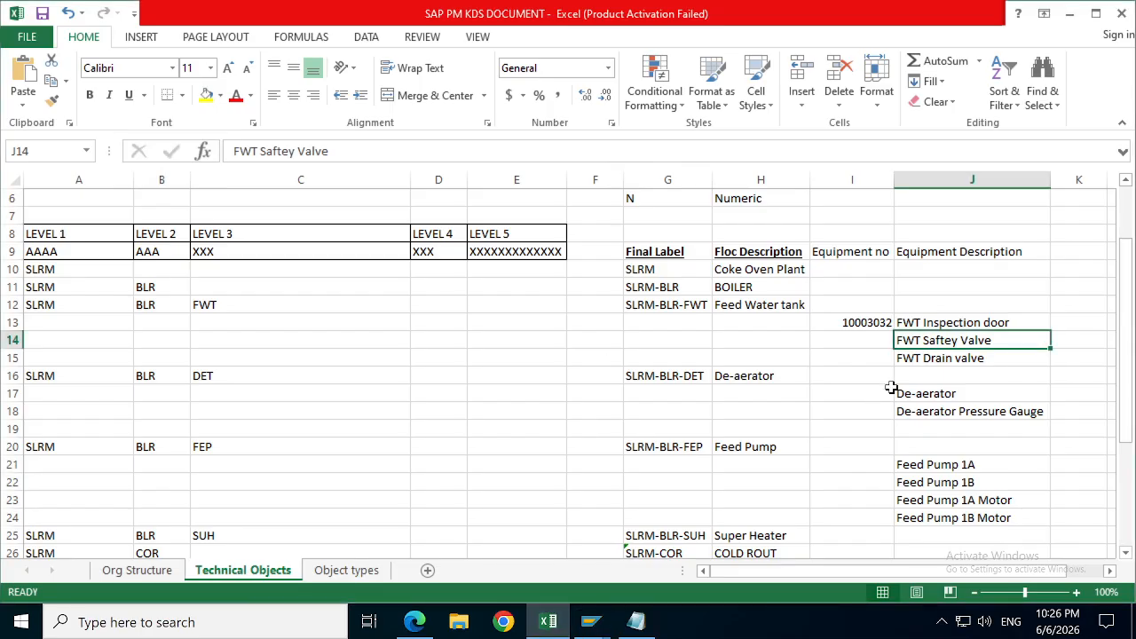
pyautogui.click(865, 342)
pyautogui.hotkey('ctrl', 'v')
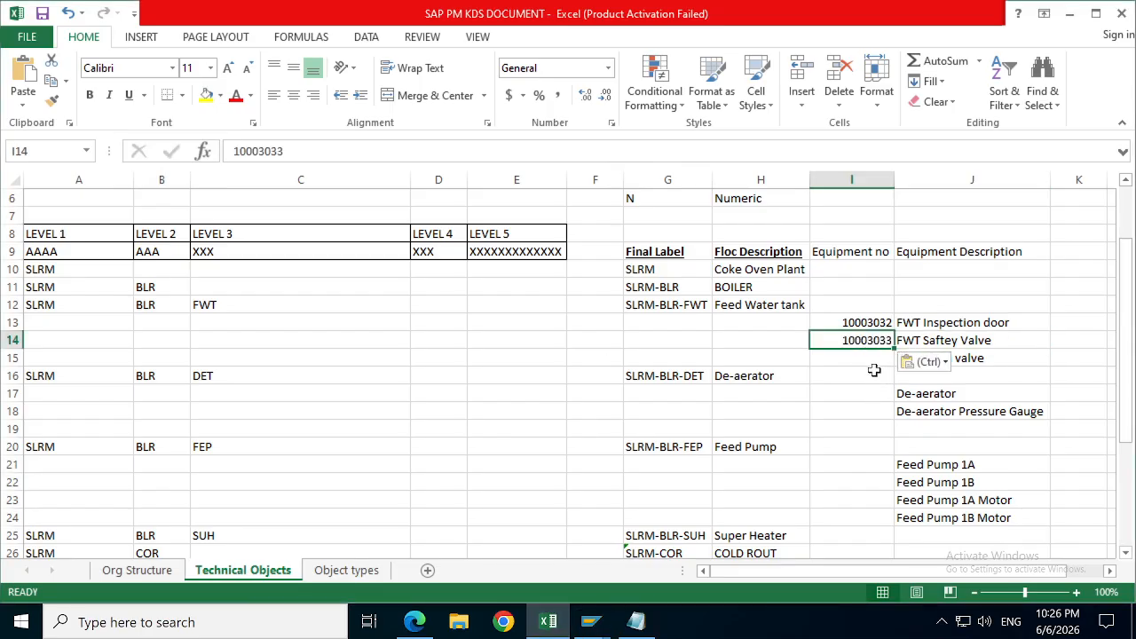
# Step: Copy FWT Drain valve from the workbook and start a new category 1 equipment in SAP with that description
pyautogui.click(863, 359)
pyautogui.click(995, 360)
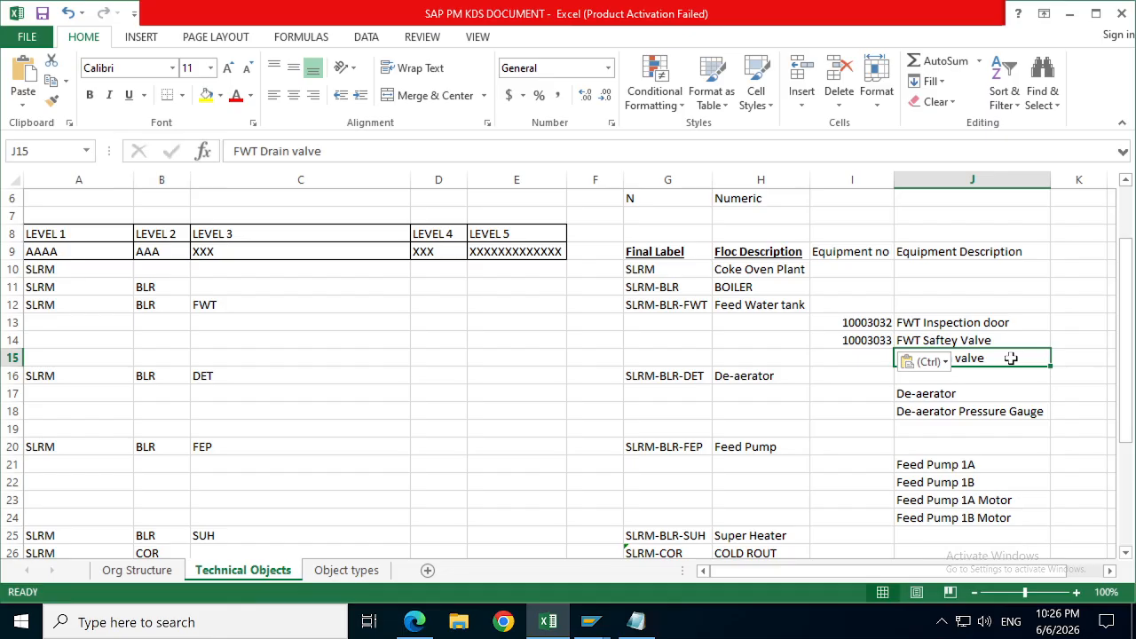
pyautogui.hotkey('ctrl', 'c')
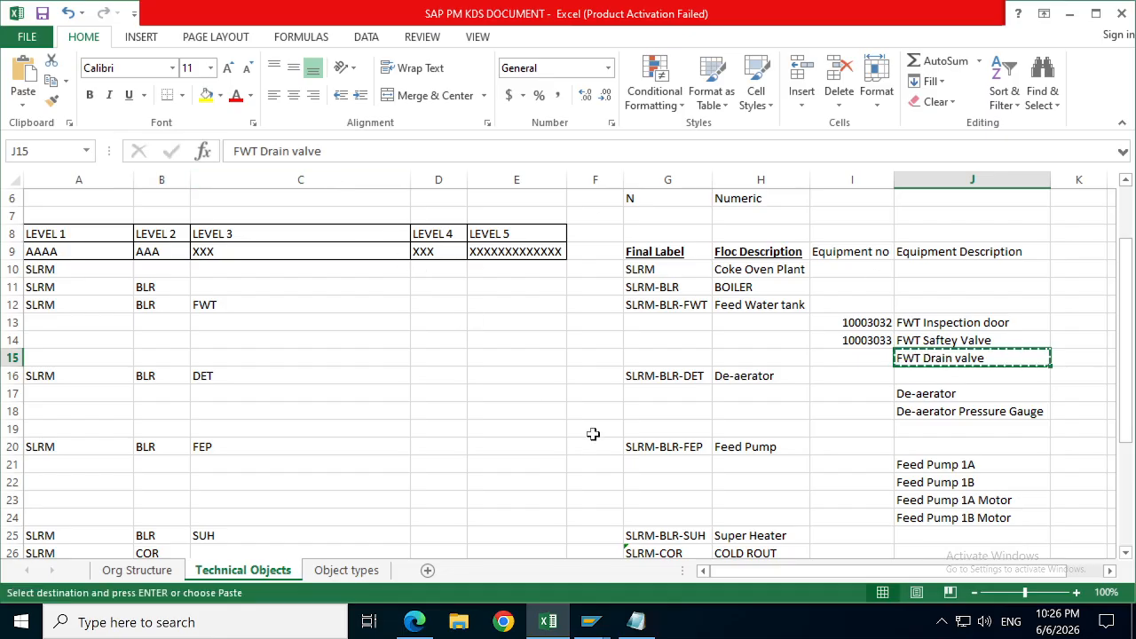
pyautogui.click(597, 628)
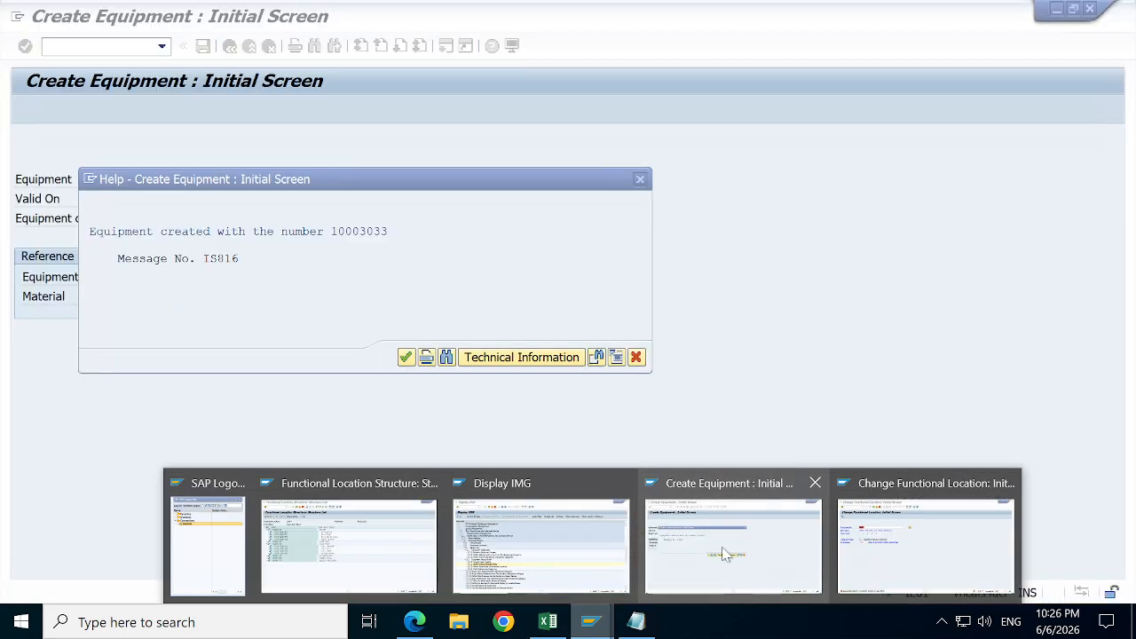
pyautogui.click(727, 550)
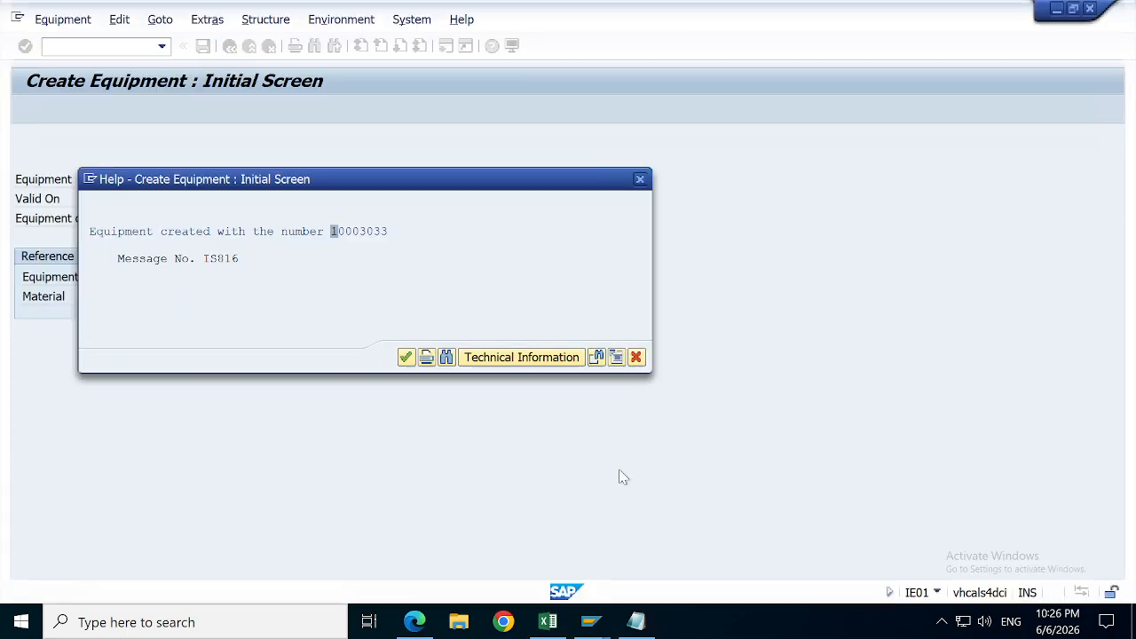
pyautogui.click(405, 356)
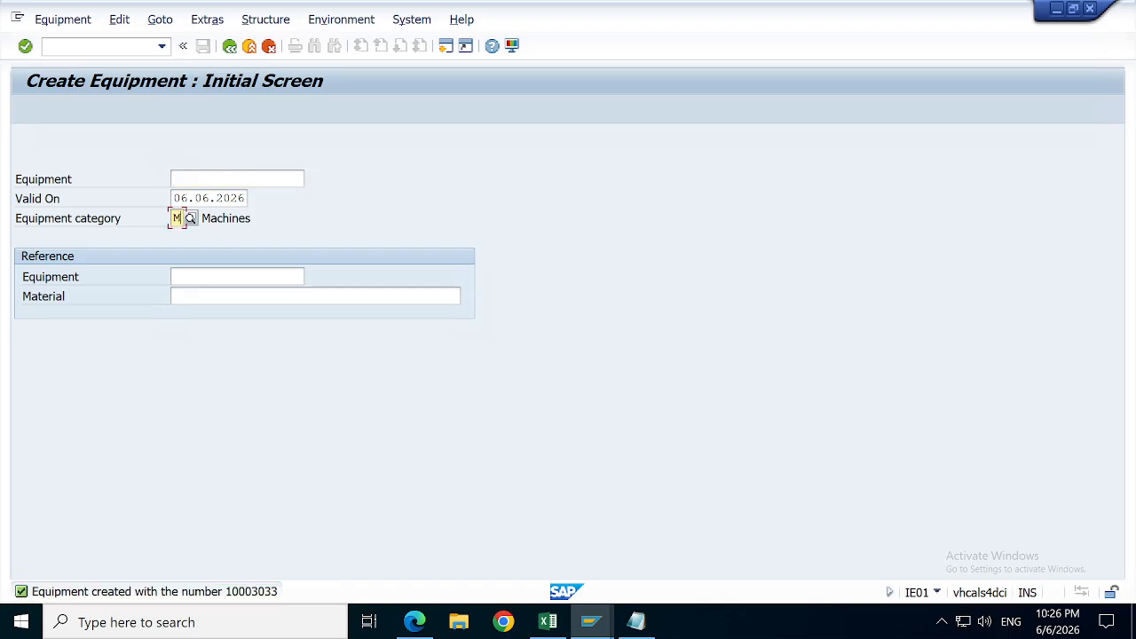
pyautogui.click(236, 178)
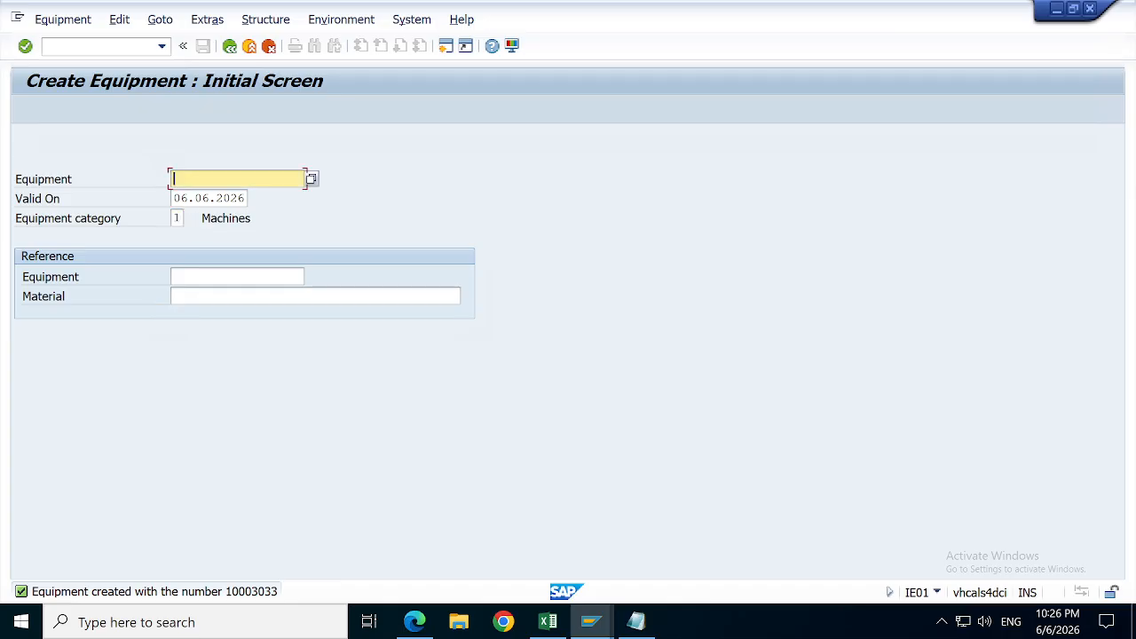
pyautogui.press('Return')
pyautogui.write('FWT Drain valve')
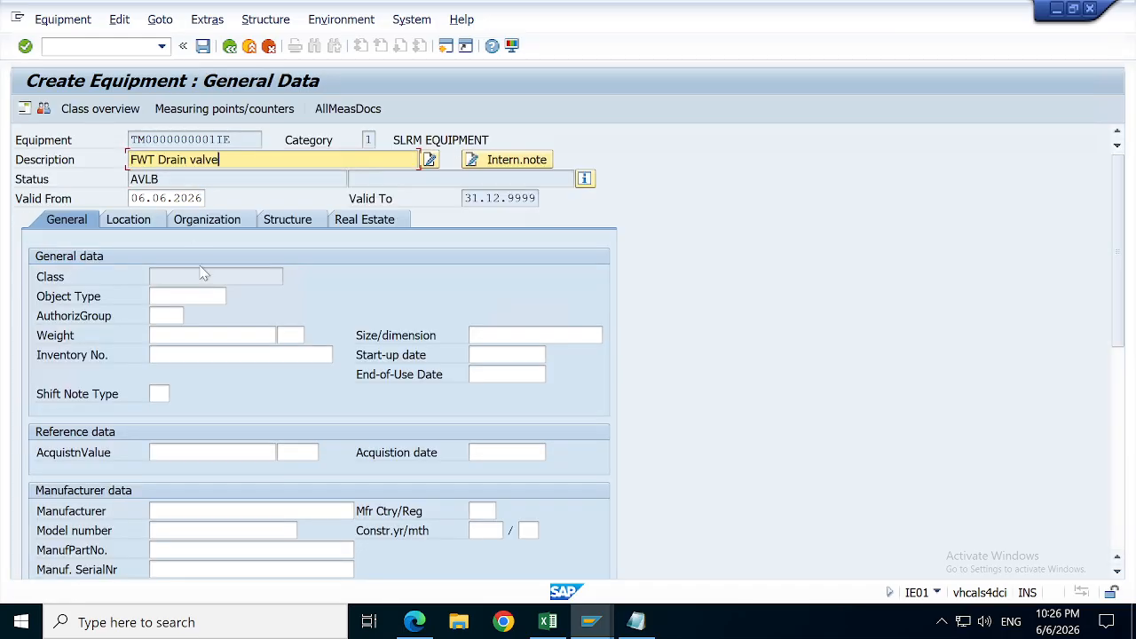
# Step: Set the FWT Drain valve's object type to SLRM0004 in the general data
pyautogui.click(186, 295)
pyautogui.write('SLRM0004')
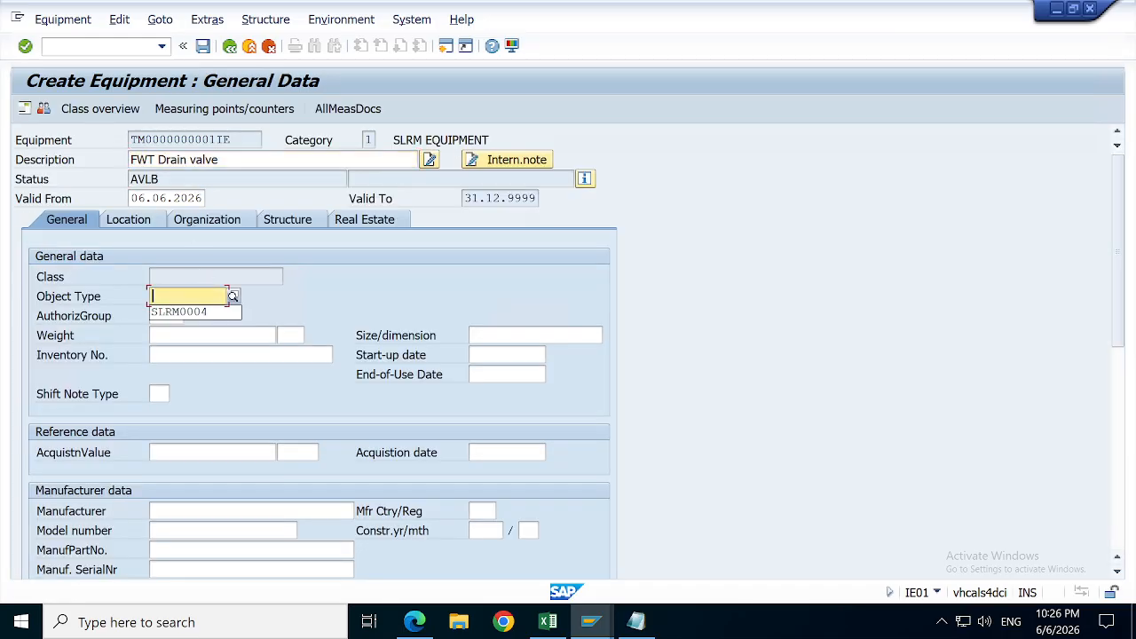
pyautogui.press('Return')
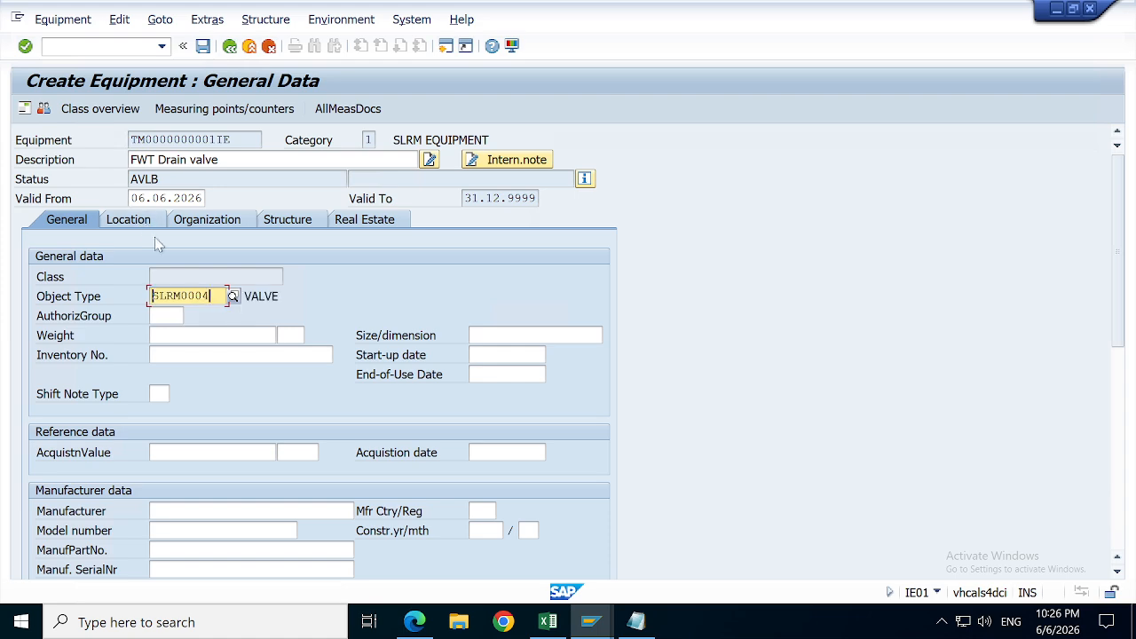
# Step: Assign maintenance plant SLRM in the FWT Drain valve's location data
pyautogui.click(129, 220)
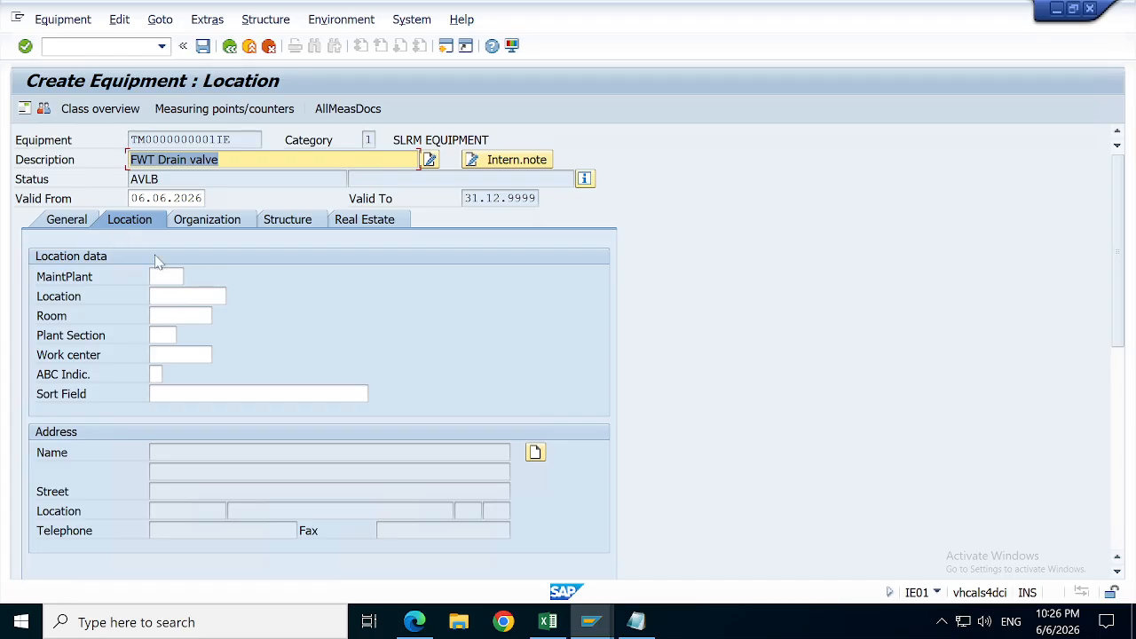
pyautogui.click(173, 276)
pyautogui.press('Down')
pyautogui.press('Return')
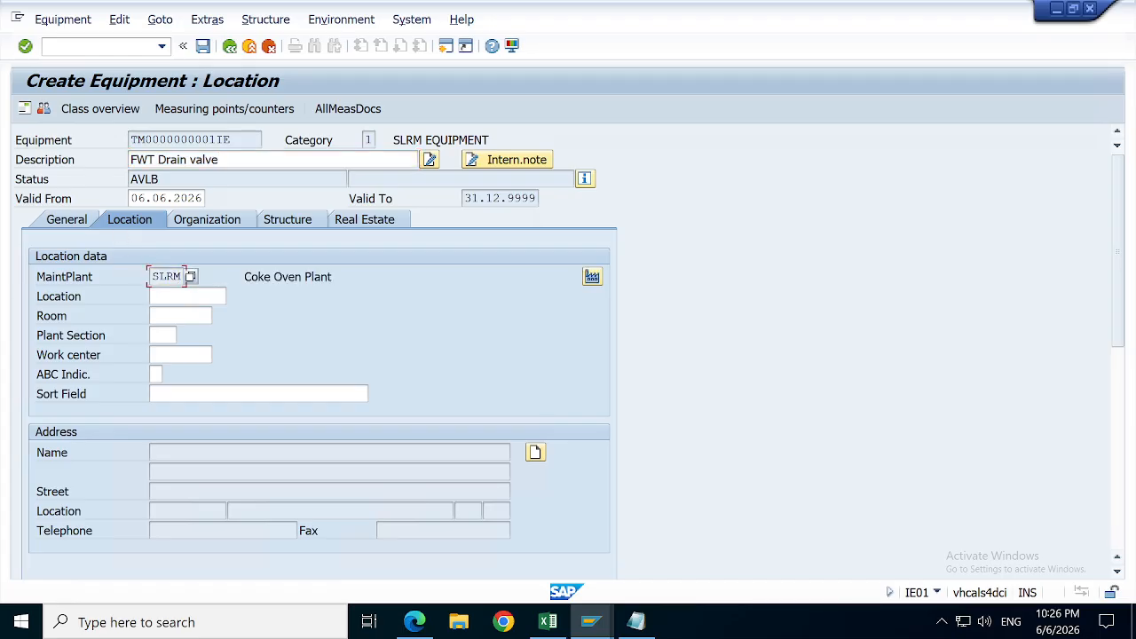
# Step: Install the FWT Drain valve at functional location SLRM-BLR-FWT in the structure data and save the equipment
pyautogui.click(306, 224)
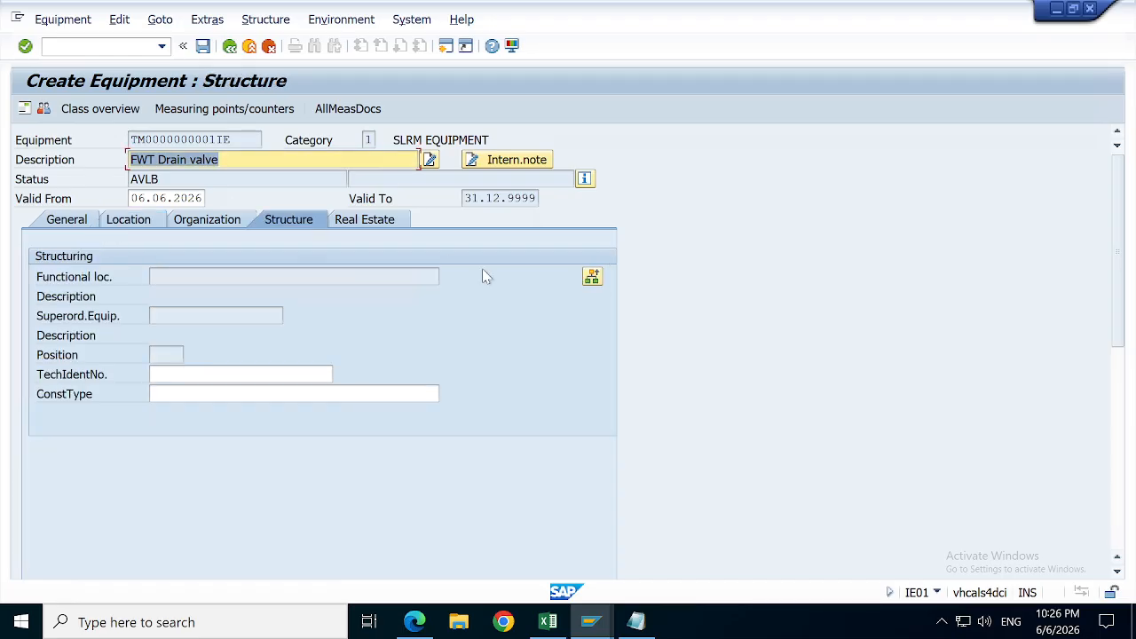
pyautogui.click(592, 279)
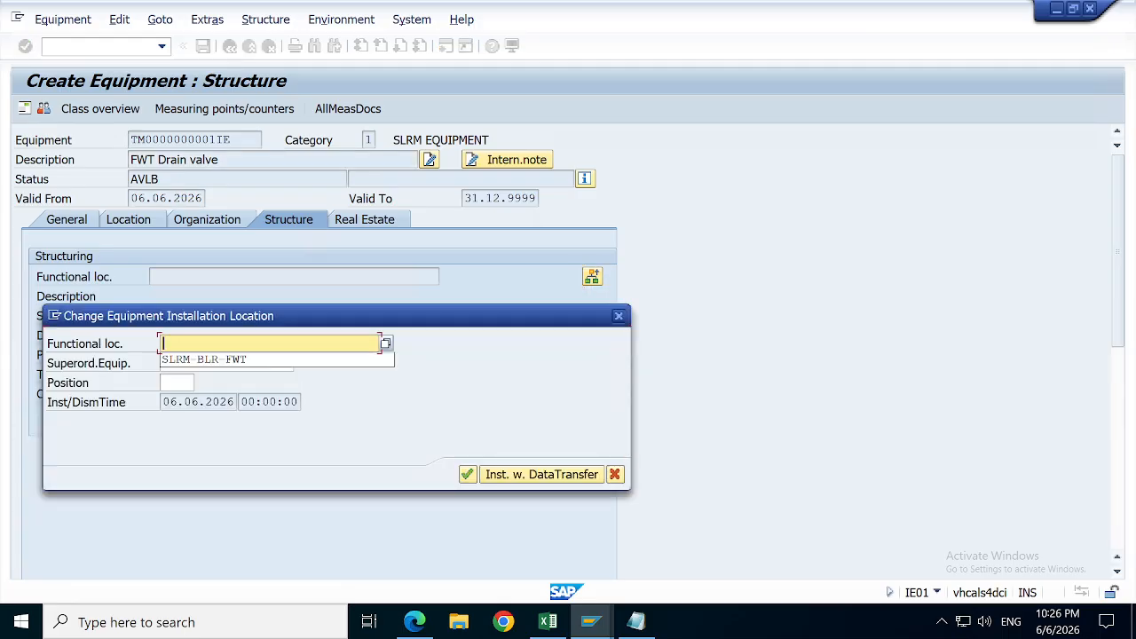
pyautogui.press('Down')
pyautogui.press('Return')
pyautogui.click(231, 474)
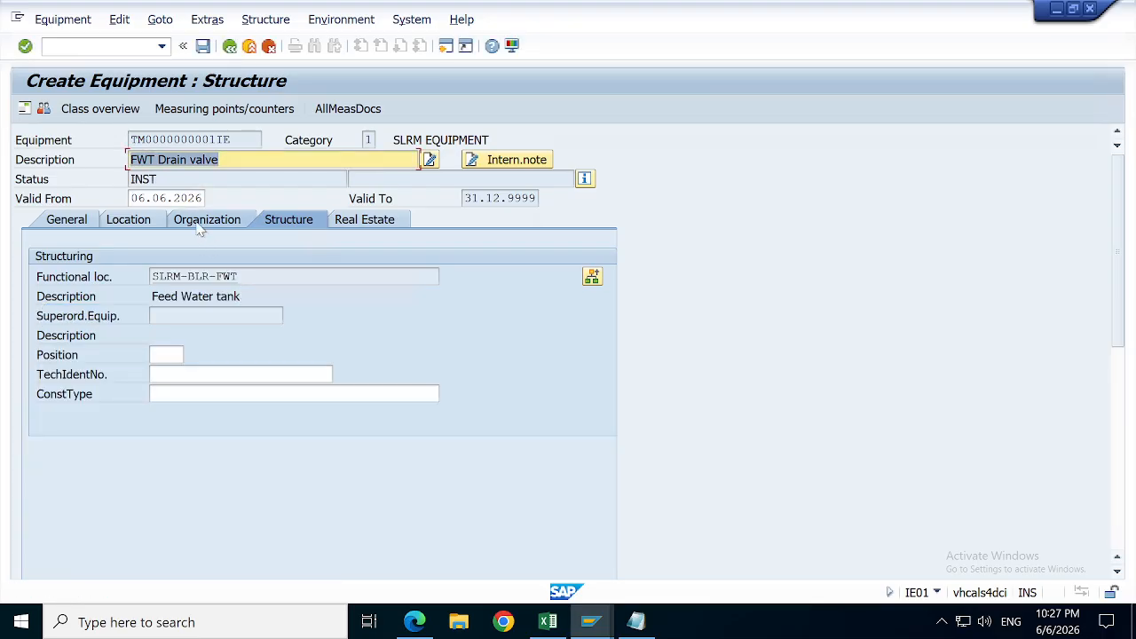
pyautogui.click(204, 220)
pyautogui.click(67, 219)
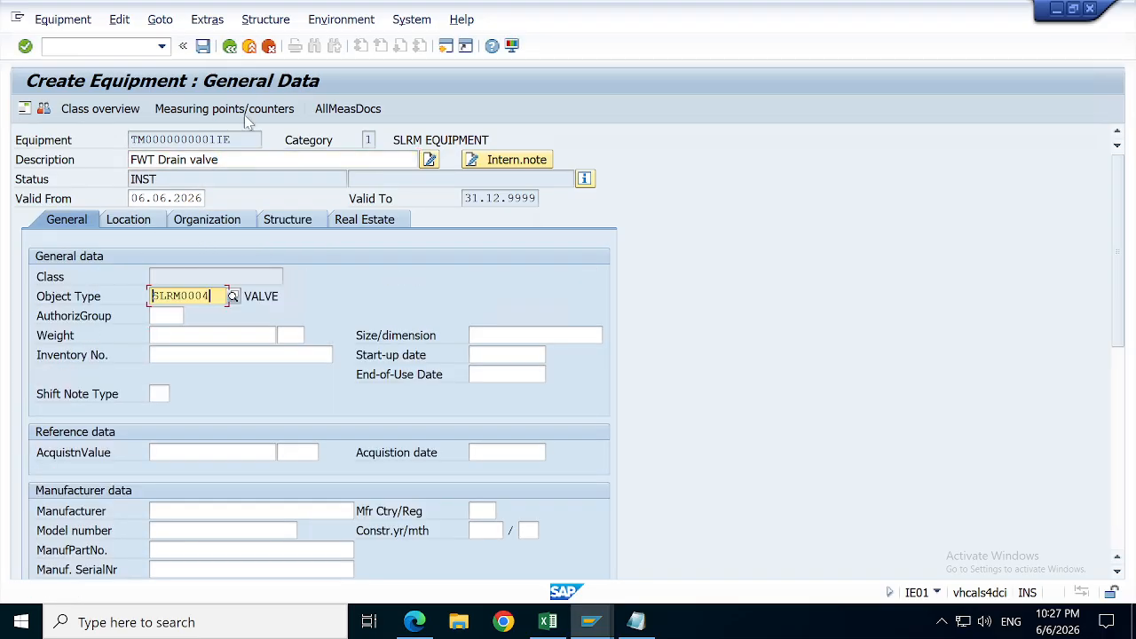
pyautogui.click(203, 46)
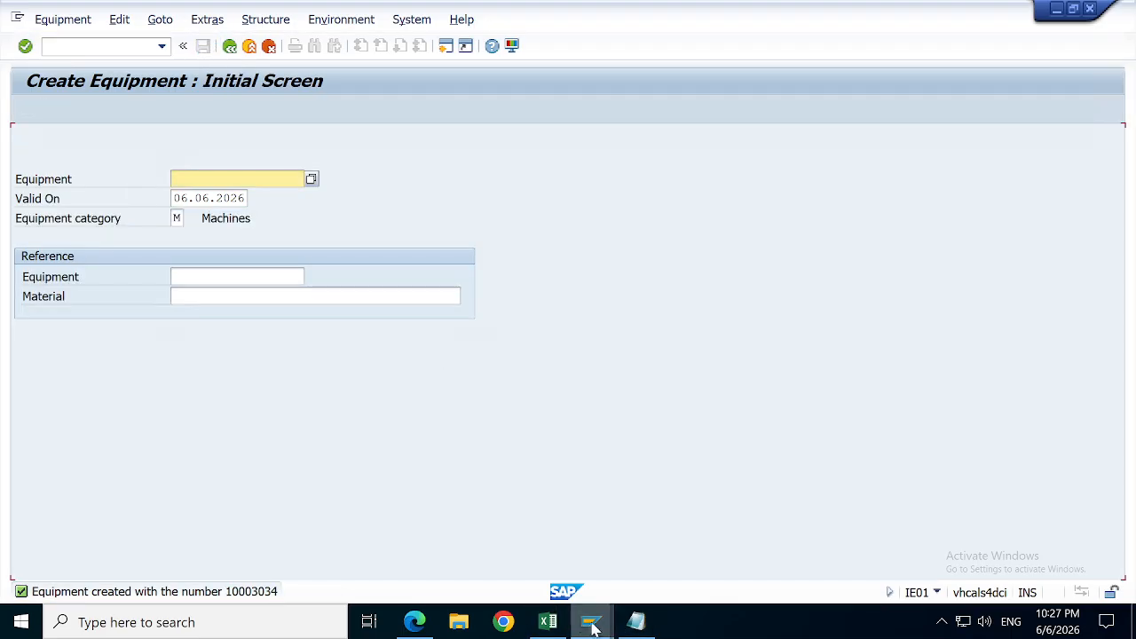
# Step: Enter equipment number 10003034 in cell I15 of the Excel workbook, beside FWT Drain valve
pyautogui.click(550, 622)
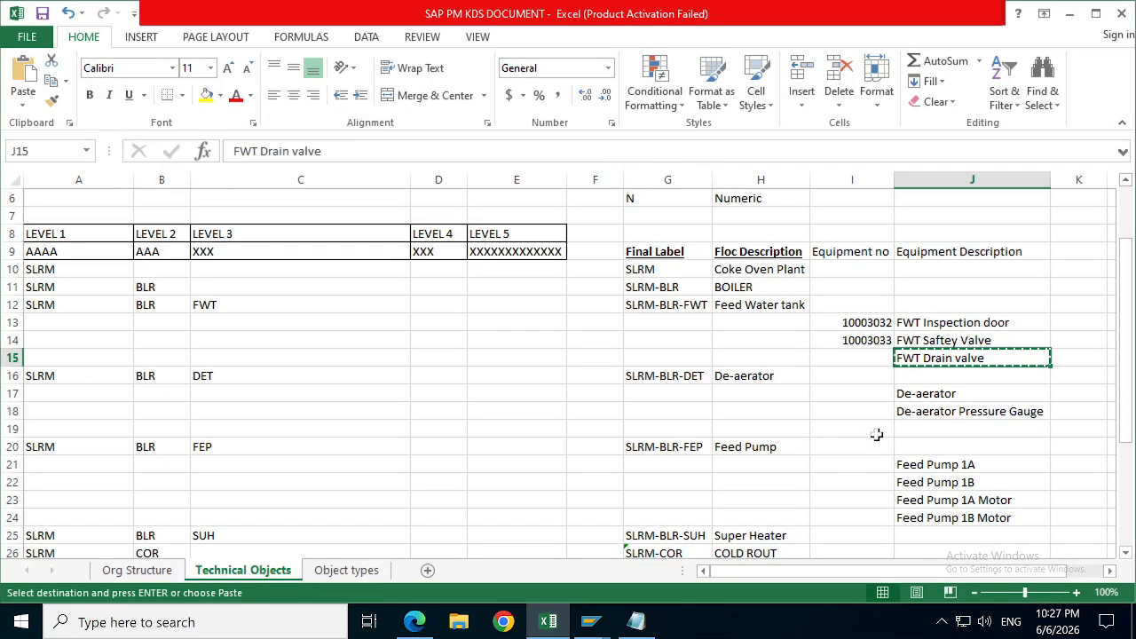
pyautogui.click(867, 341)
pyautogui.hotkey('ctrl', 'c')
pyautogui.press('Down')
pyautogui.hotkey('ctrl', 'v')
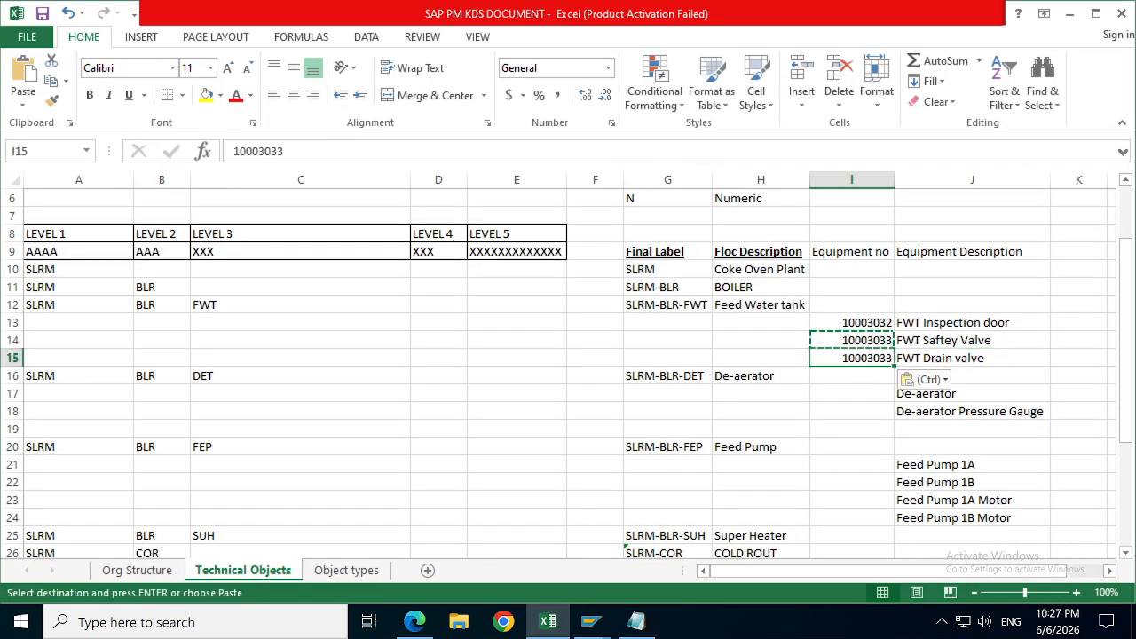
pyautogui.click(286, 151)
pyautogui.press('Return')
pyautogui.press('Down')
pyautogui.press('Down')
pyautogui.press('Up')
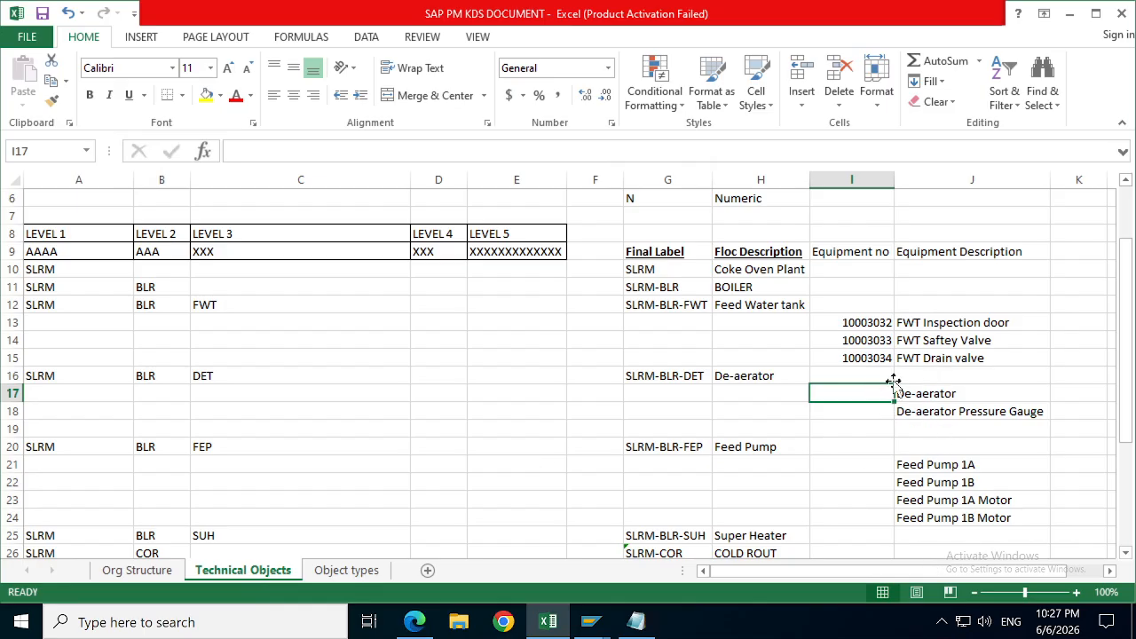
# Step: Copy De-aerator from the workbook and start a new category 1 equipment in SAP with that description
pyautogui.click(926, 393)
pyautogui.hotkey('ctrl', 'c')
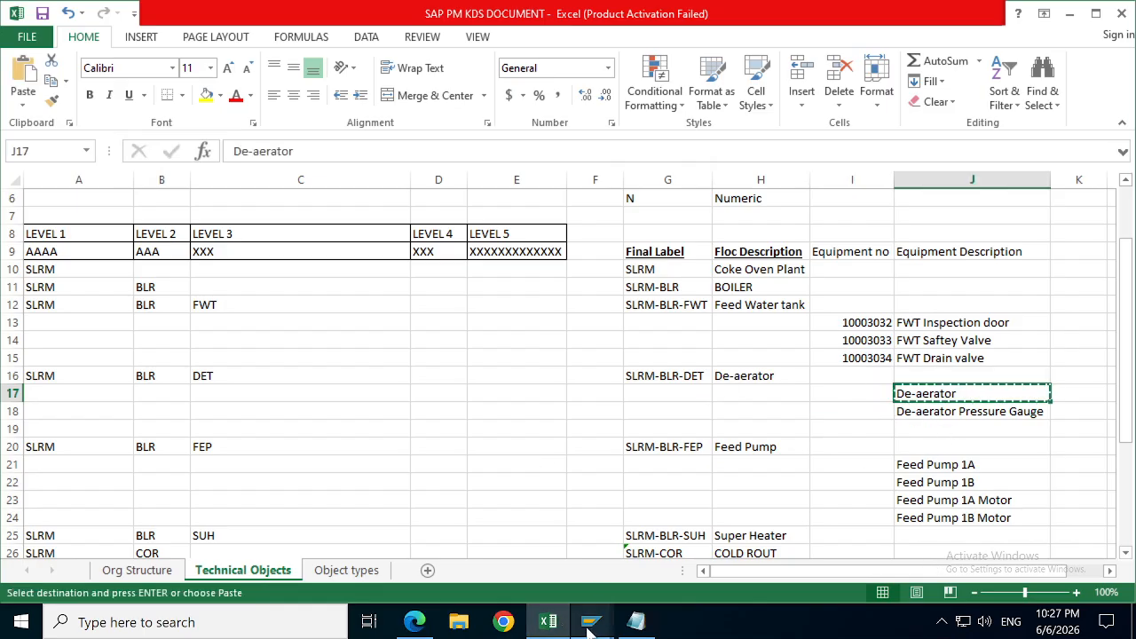
pyautogui.click(590, 624)
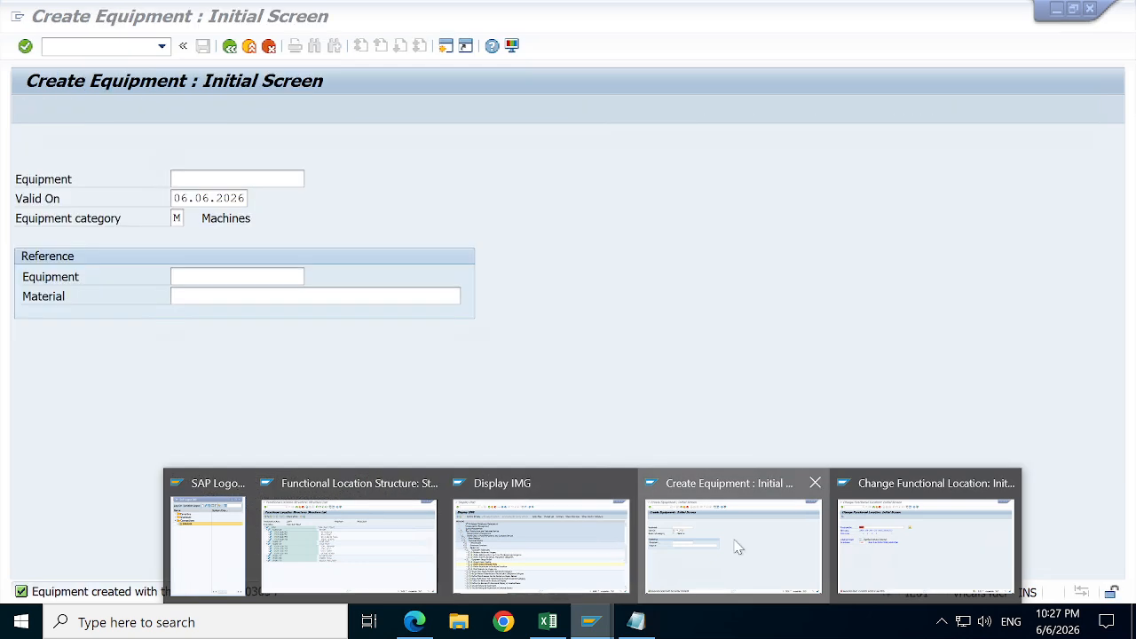
pyautogui.click(735, 540)
pyautogui.press('Return')
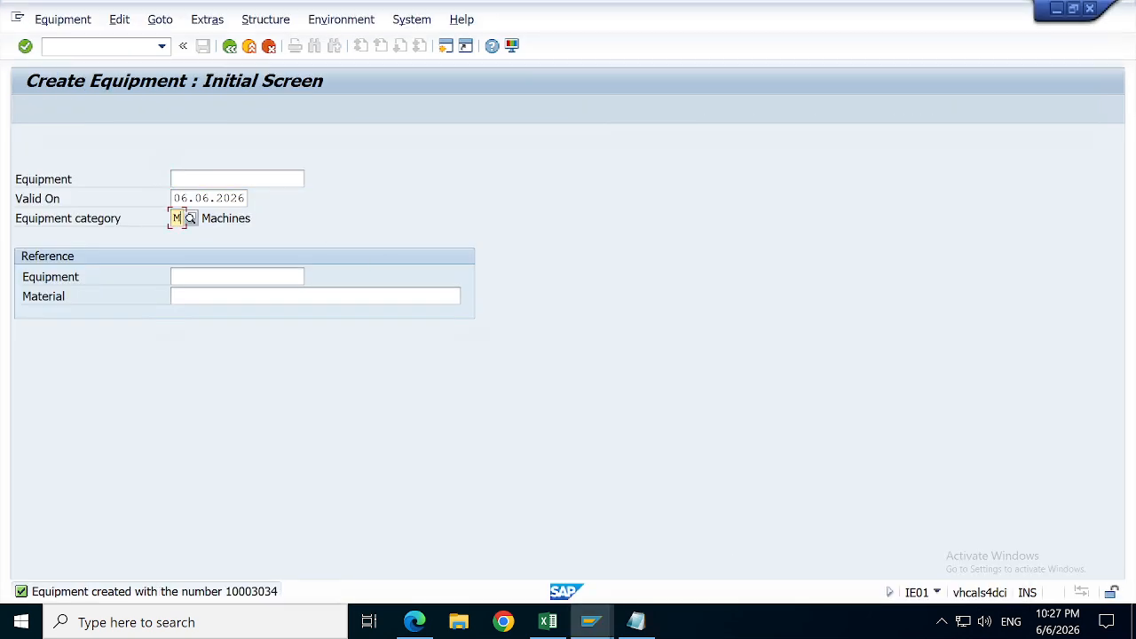
pyautogui.hotkey('ctrl', 'v')
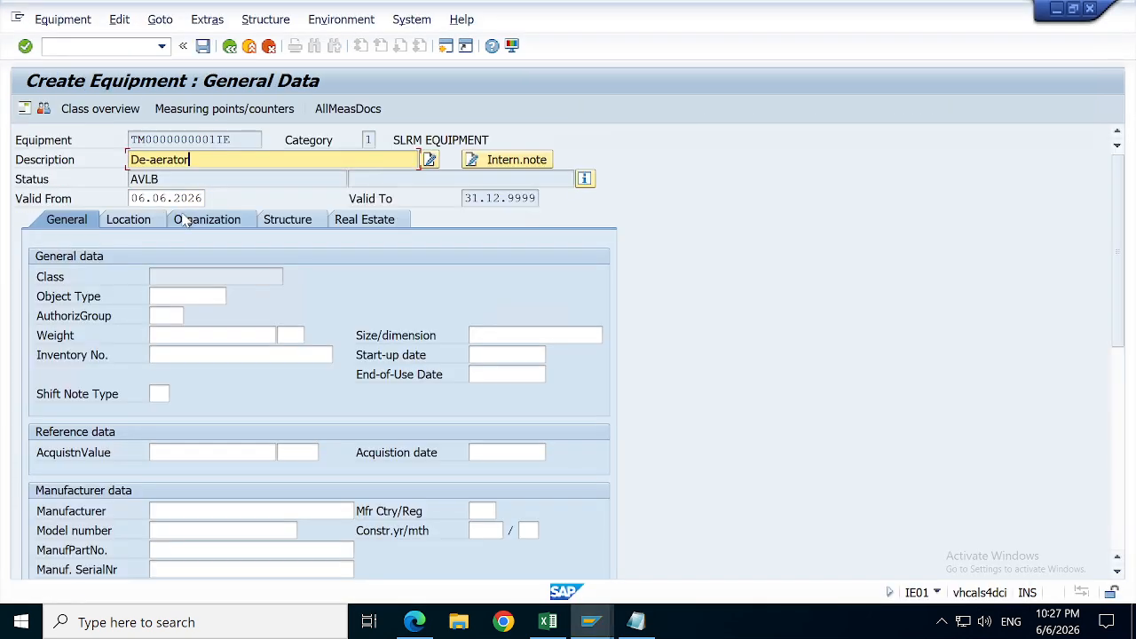
pyautogui.click(170, 294)
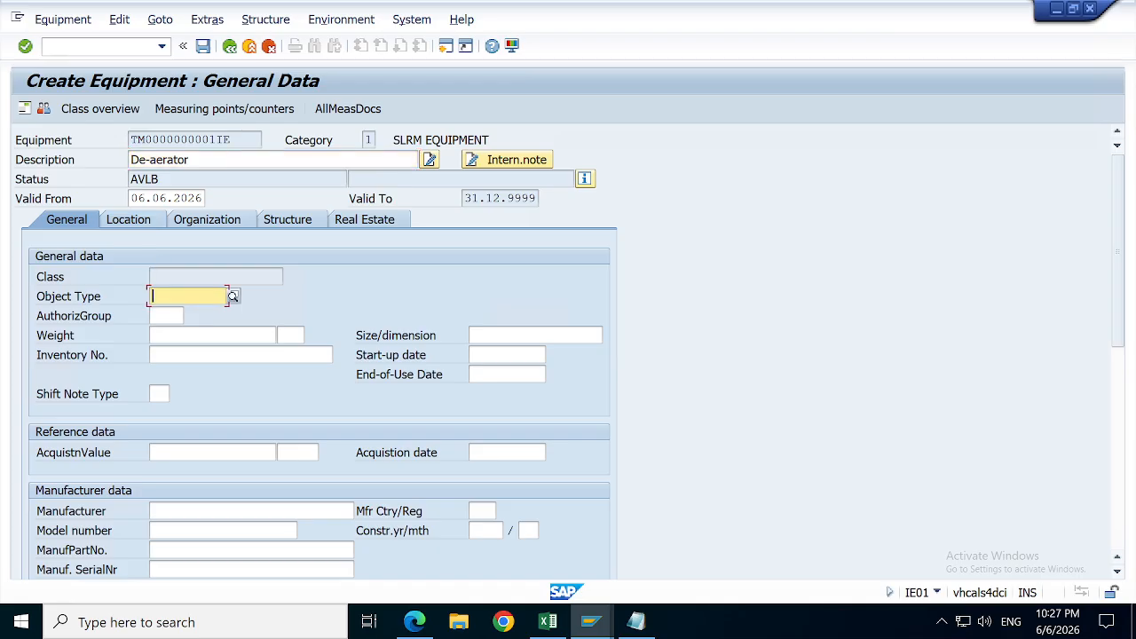
# Step: Assign maintenance plant SLRM in the De-aerator's location data
pyautogui.click(133, 225)
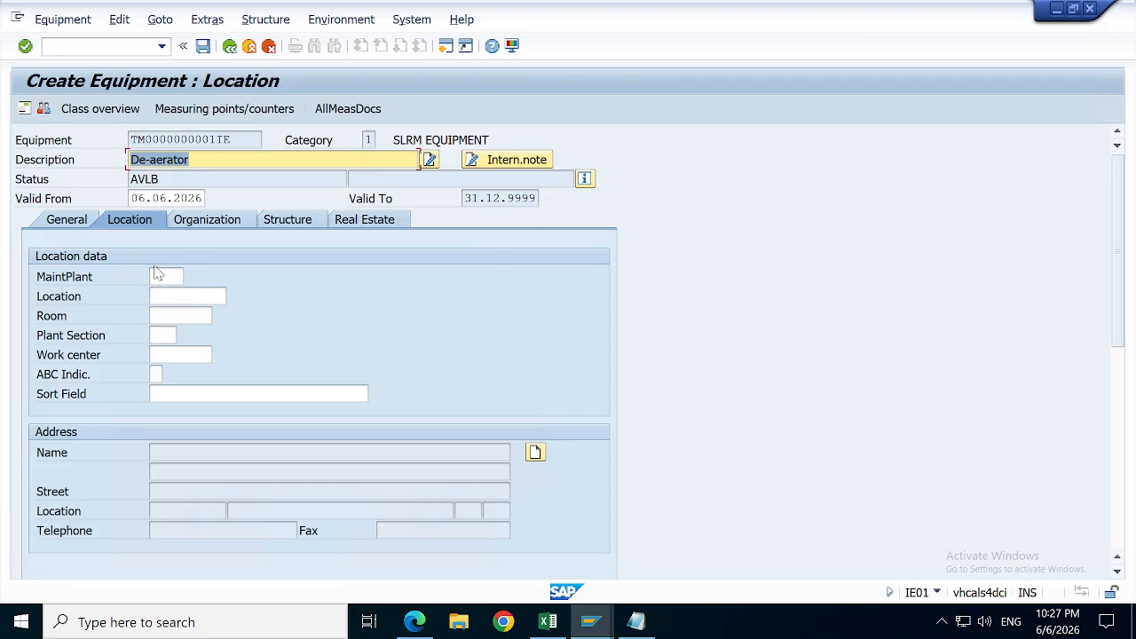
pyautogui.click(167, 277)
pyautogui.press('BackSpace')
pyautogui.press('Down')
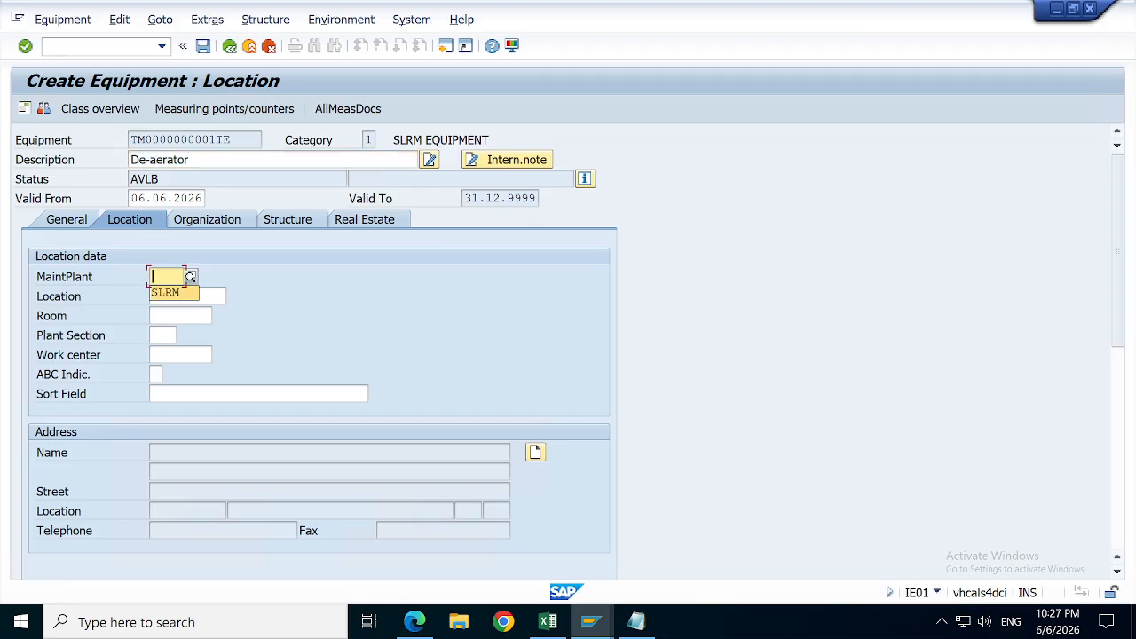
pyautogui.press('Return')
pyautogui.press('Return')
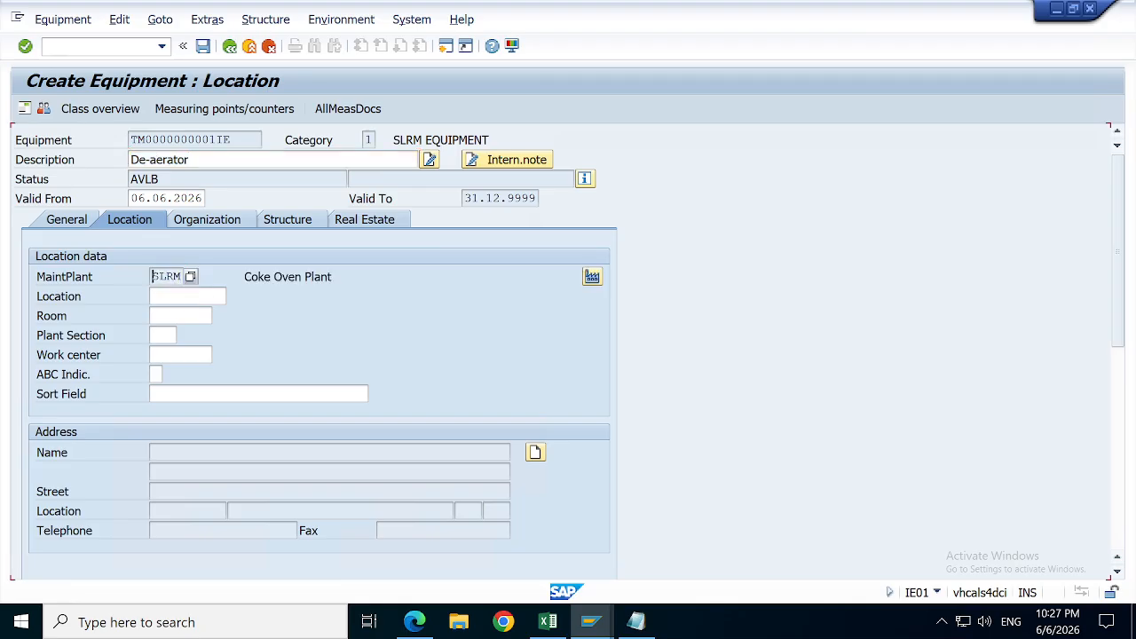
# Step: Install the De-aerator at functional location SLRM-BLR-DET, copied from the Excel workbook, in SAP's structure data and save the equipment
pyautogui.click(284, 222)
pyautogui.click(592, 278)
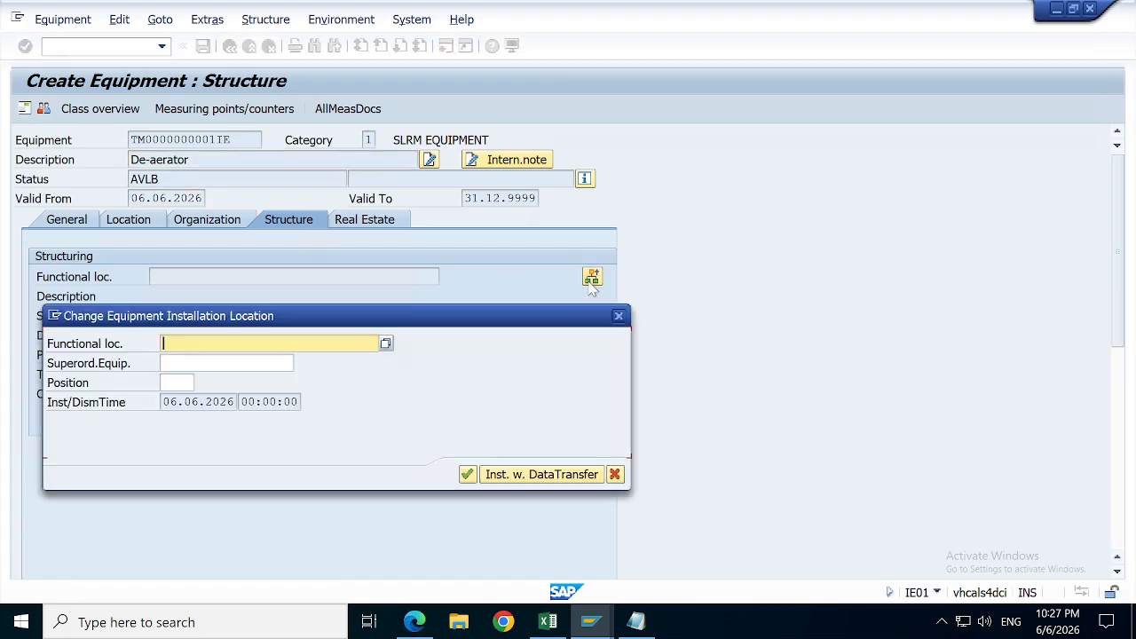
pyautogui.click(547, 622)
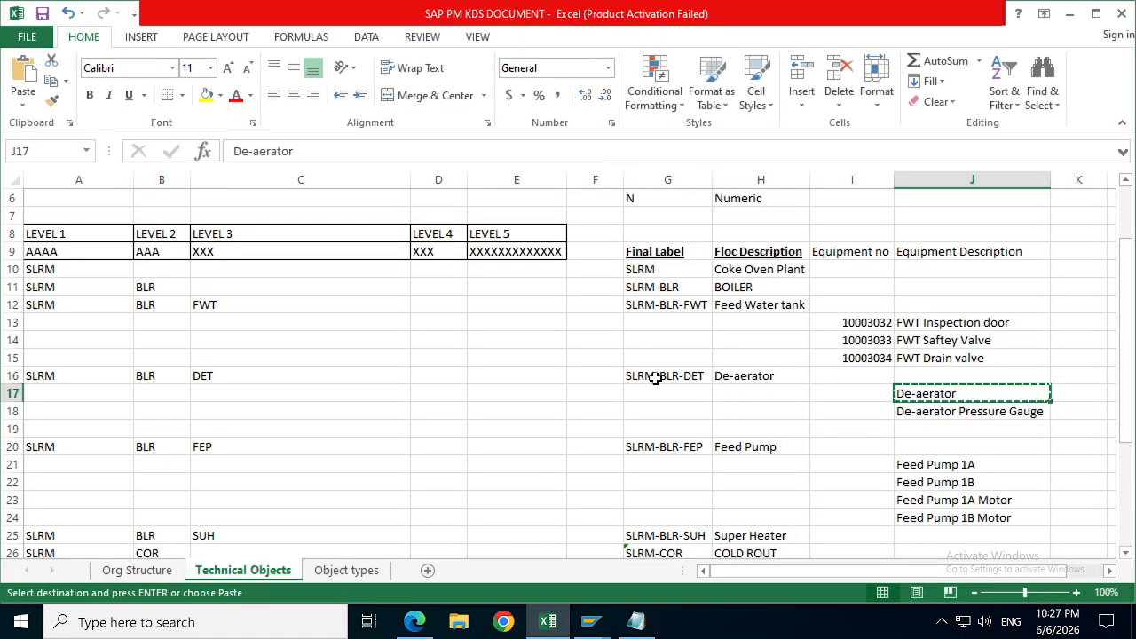
pyautogui.click(664, 378)
pyautogui.hotkey('ctrl', 'c')
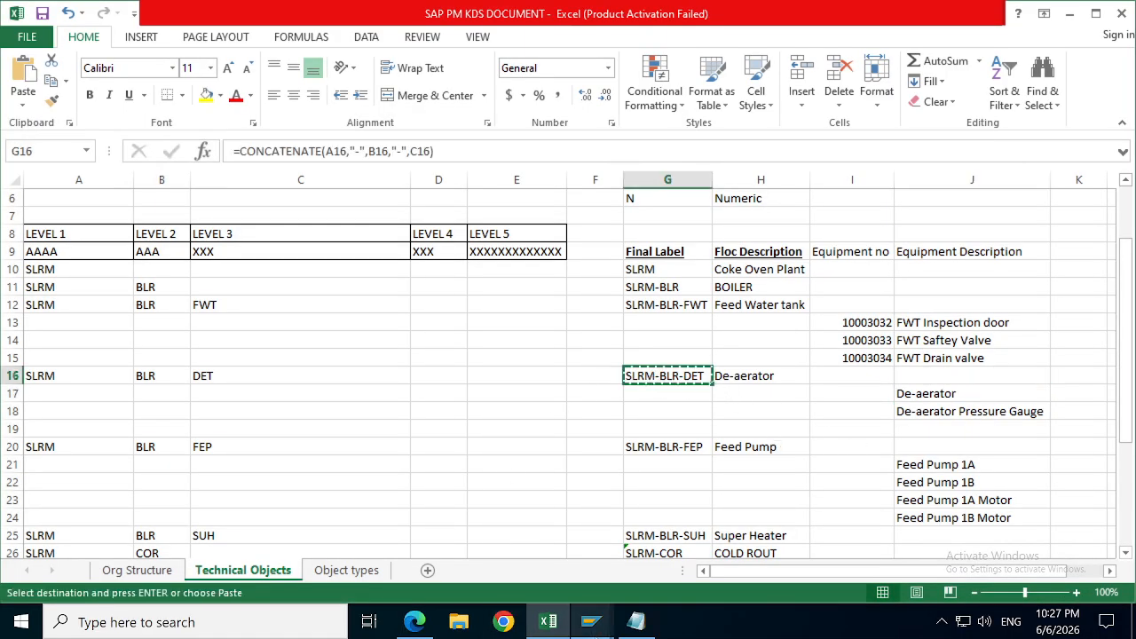
pyautogui.moveTo(589, 617)
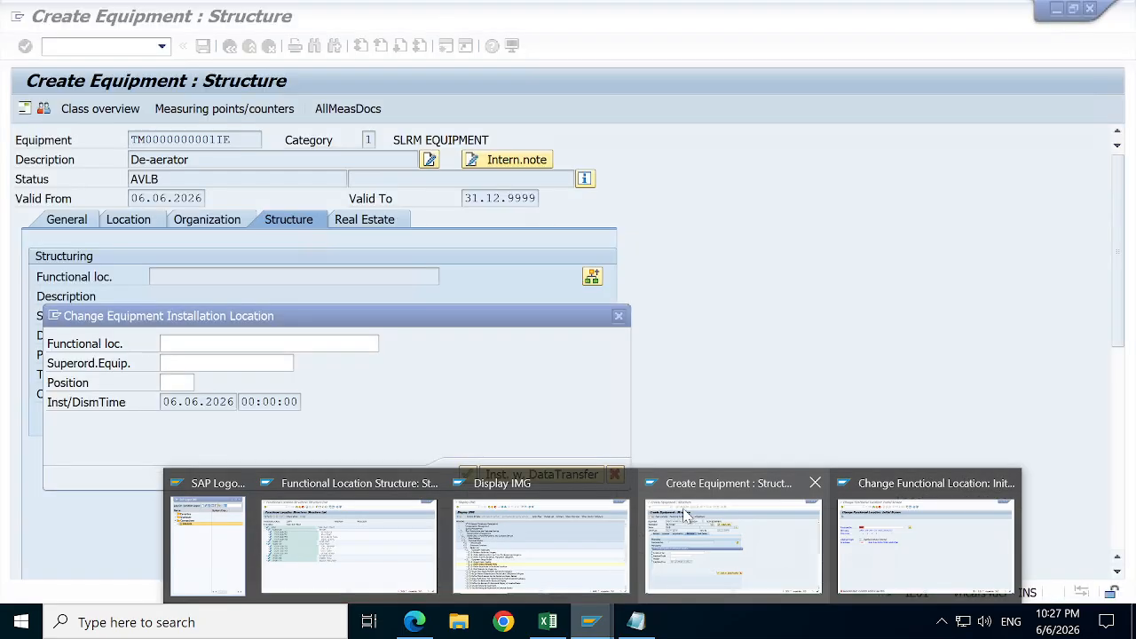
pyautogui.click(686, 515)
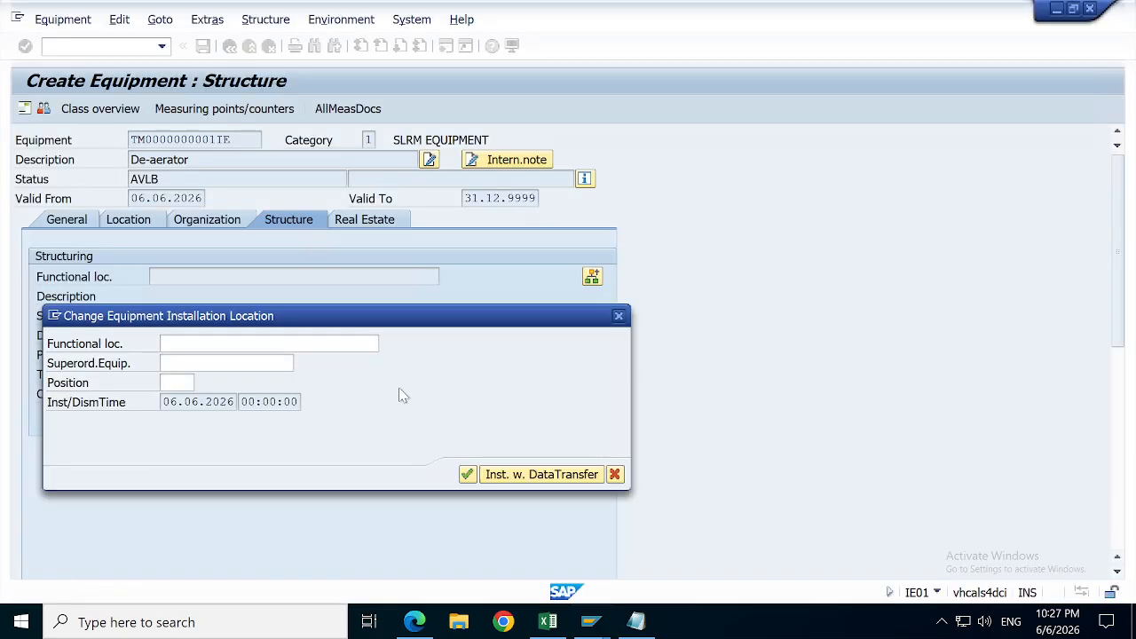
pyautogui.hotkey('ctrl', 'v')
pyautogui.press('Return')
pyautogui.click(232, 474)
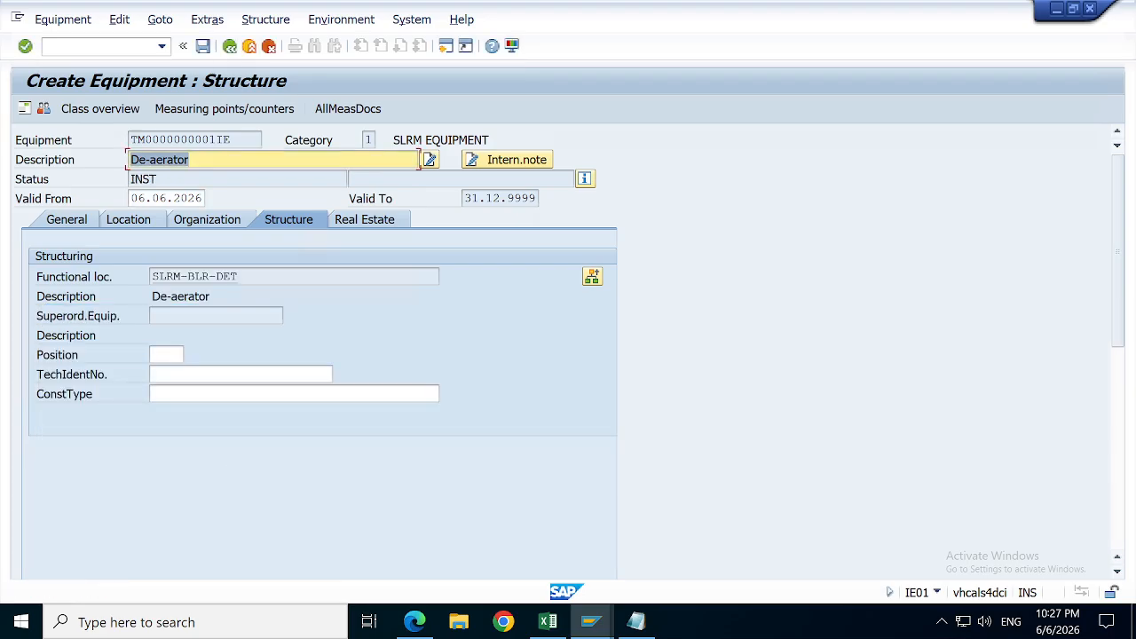
pyautogui.click(204, 46)
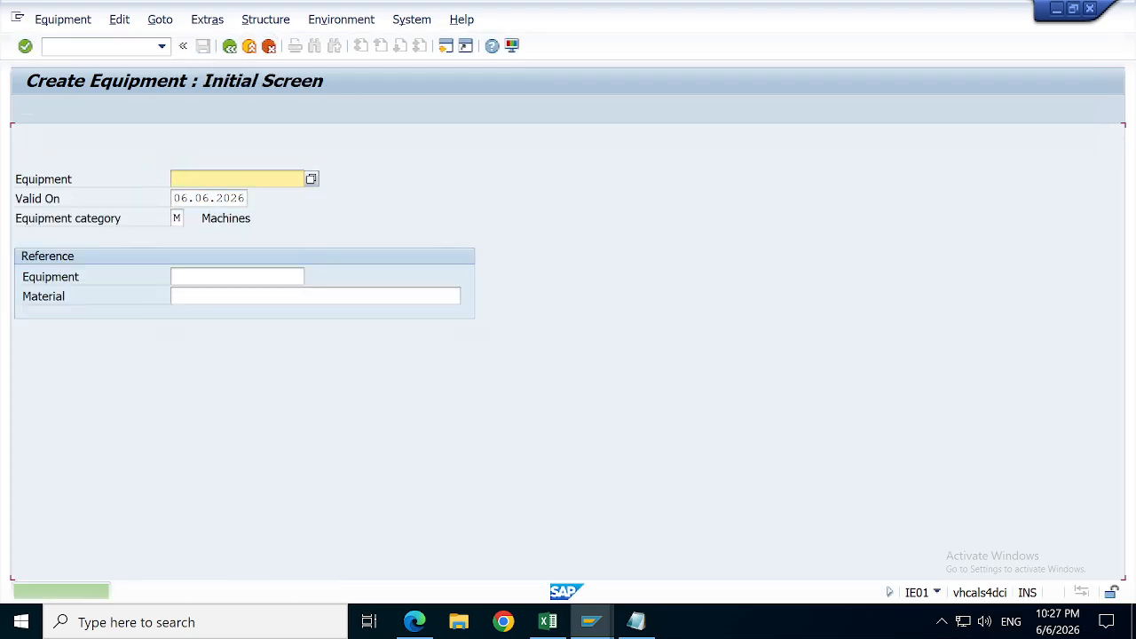
# Step: Copy De-aerator Pressure Gauge from the Excel workbook and start a new category 1 equipment in SAP with that description
pyautogui.click(550, 624)
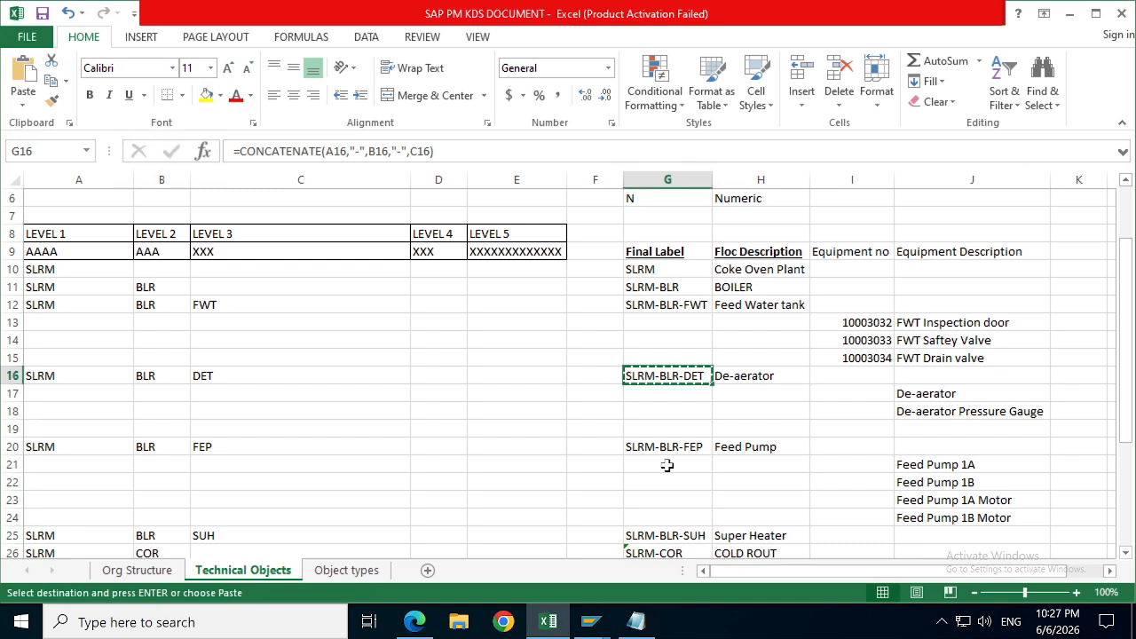
pyautogui.click(992, 425)
pyautogui.click(965, 410)
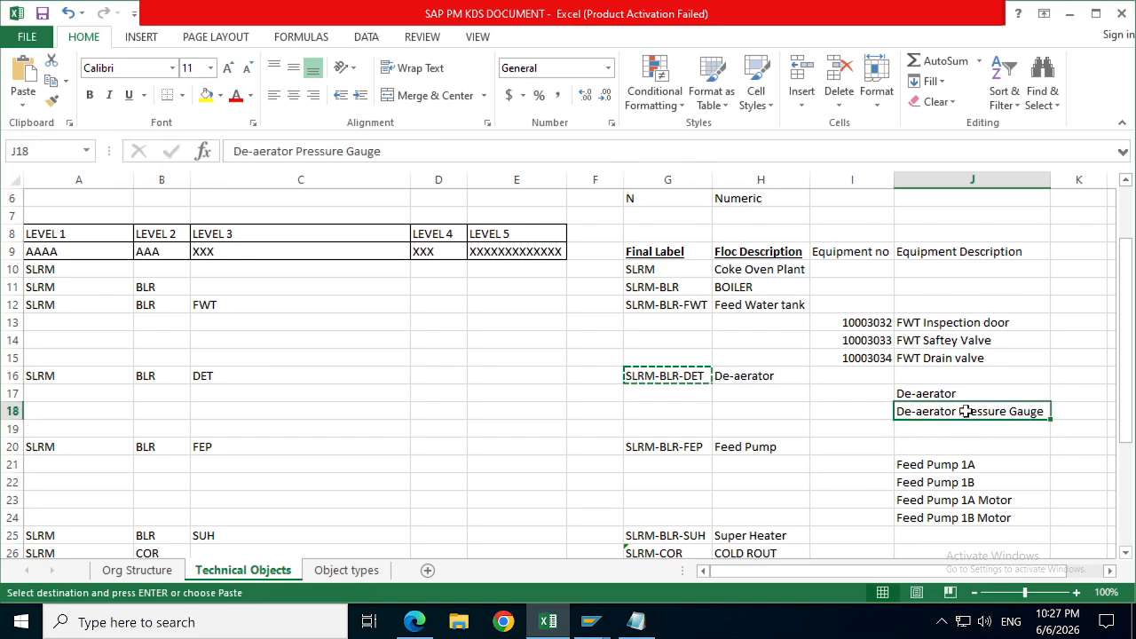
pyautogui.hotkey('ctrl', 'c')
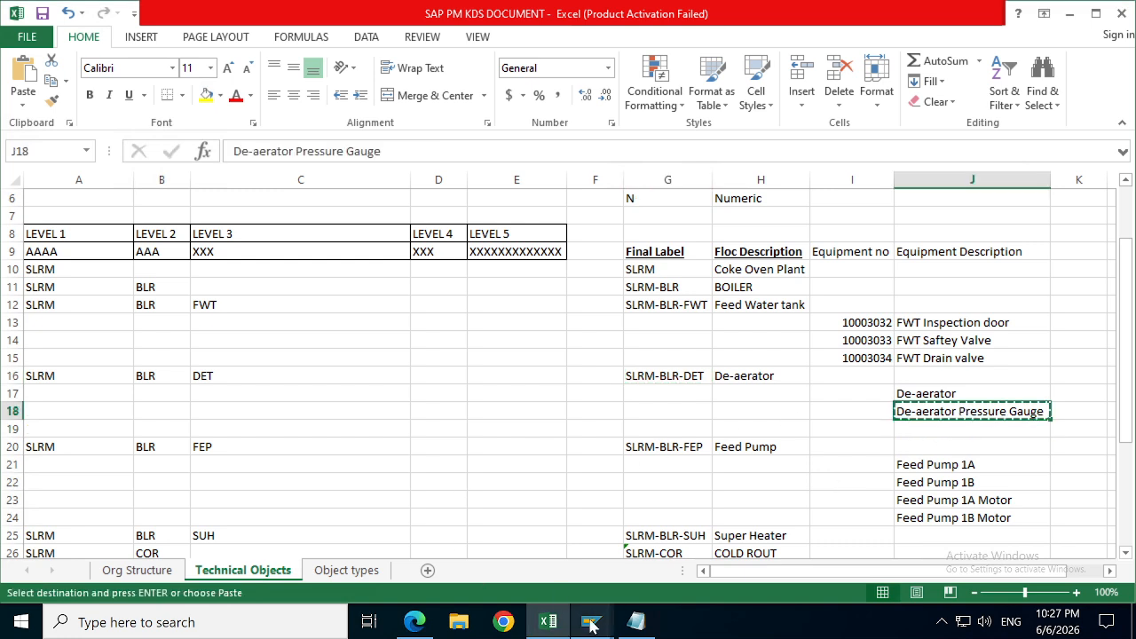
pyautogui.moveTo(591, 622)
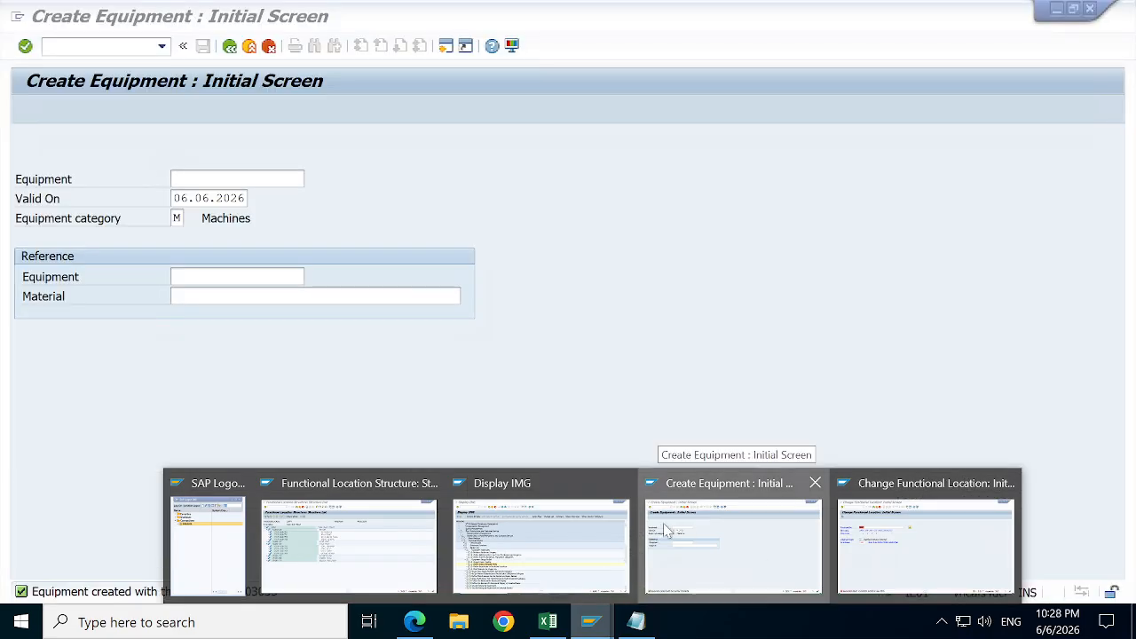
pyautogui.click(817, 561)
pyautogui.click(177, 218)
pyautogui.write('1')
pyautogui.press('Return')
pyautogui.hotkey('ctrl', 'v')
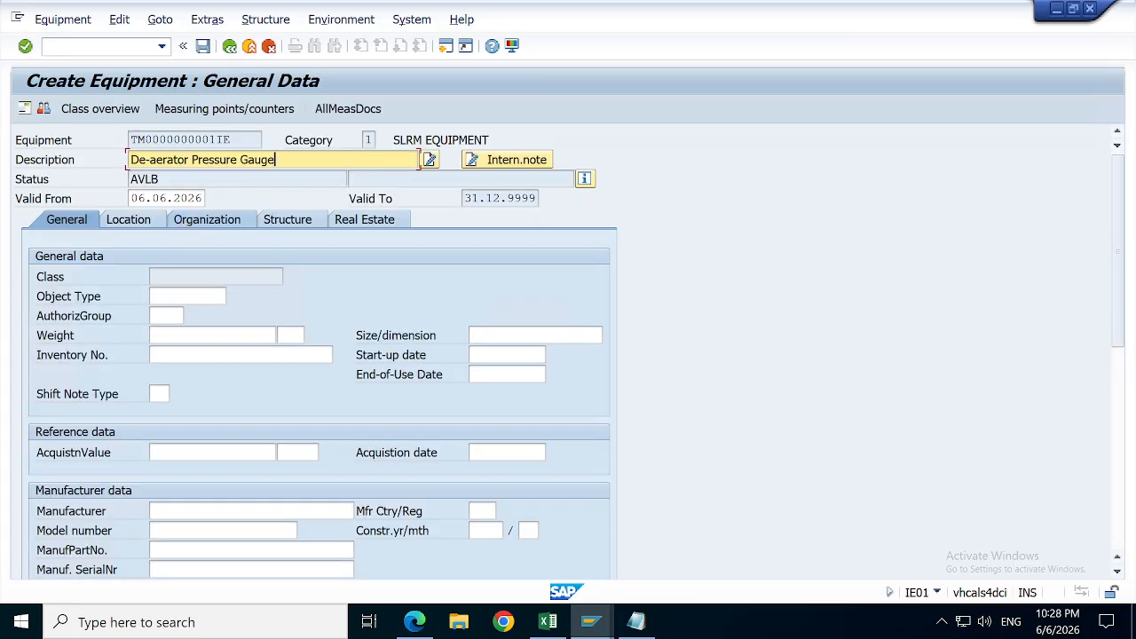
# Step: Assign maintenance plant SLRM in the De-aerator Pressure Gauge's location data
pyautogui.click(144, 223)
pyautogui.click(157, 276)
pyautogui.press('Down')
pyautogui.press('Return')
pyautogui.press('Return')
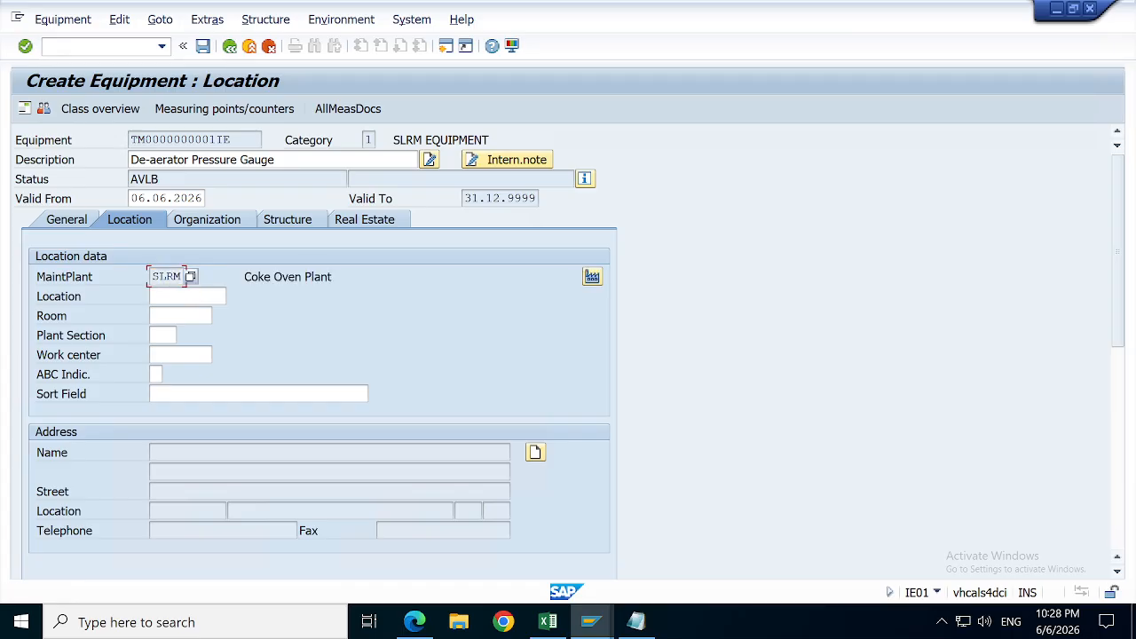
# Step: Install the De-aerator Pressure Gauge at functional location SLRM-BLR-DET in its structure data
pyautogui.click(287, 219)
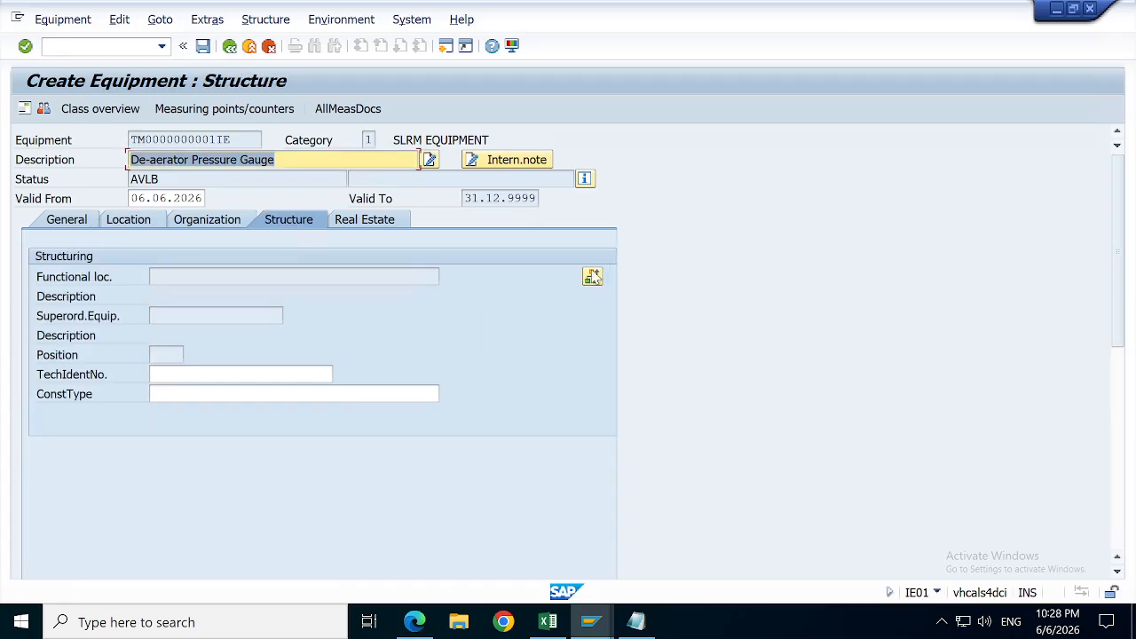
pyautogui.press('Tab')
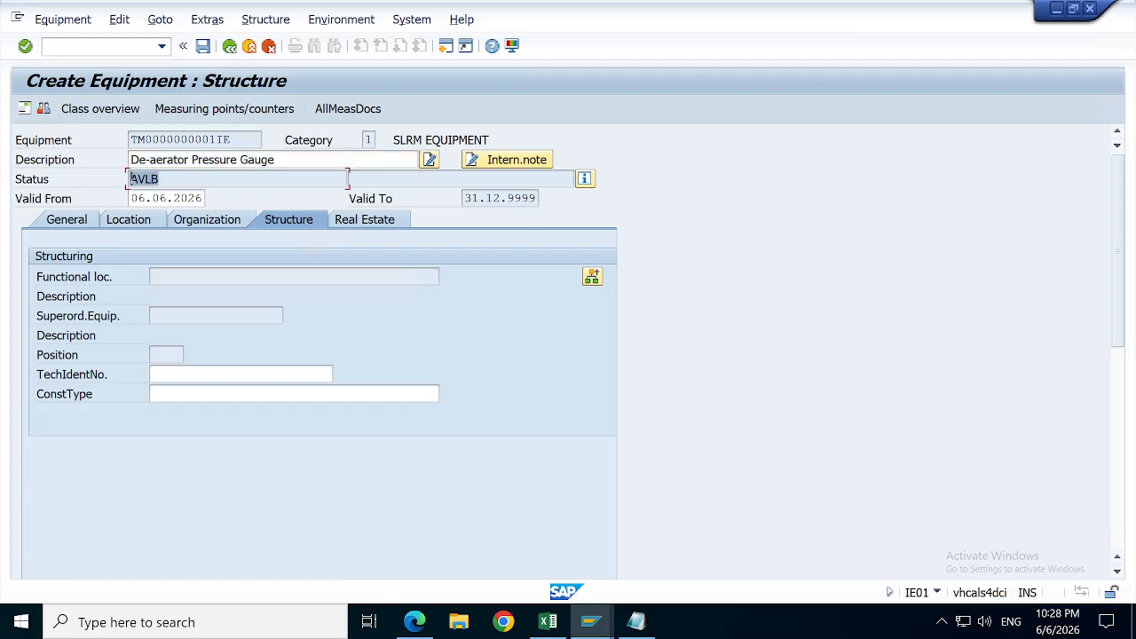
pyautogui.click(592, 277)
pyautogui.press('Down')
pyautogui.press('Down')
pyautogui.press('Return')
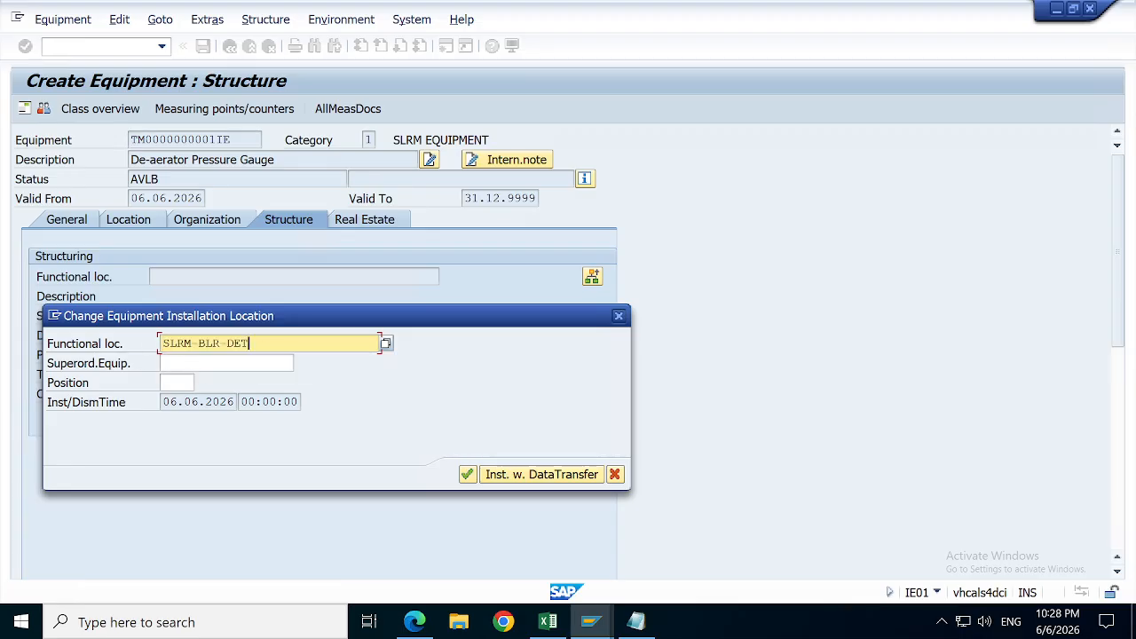
pyautogui.click(467, 475)
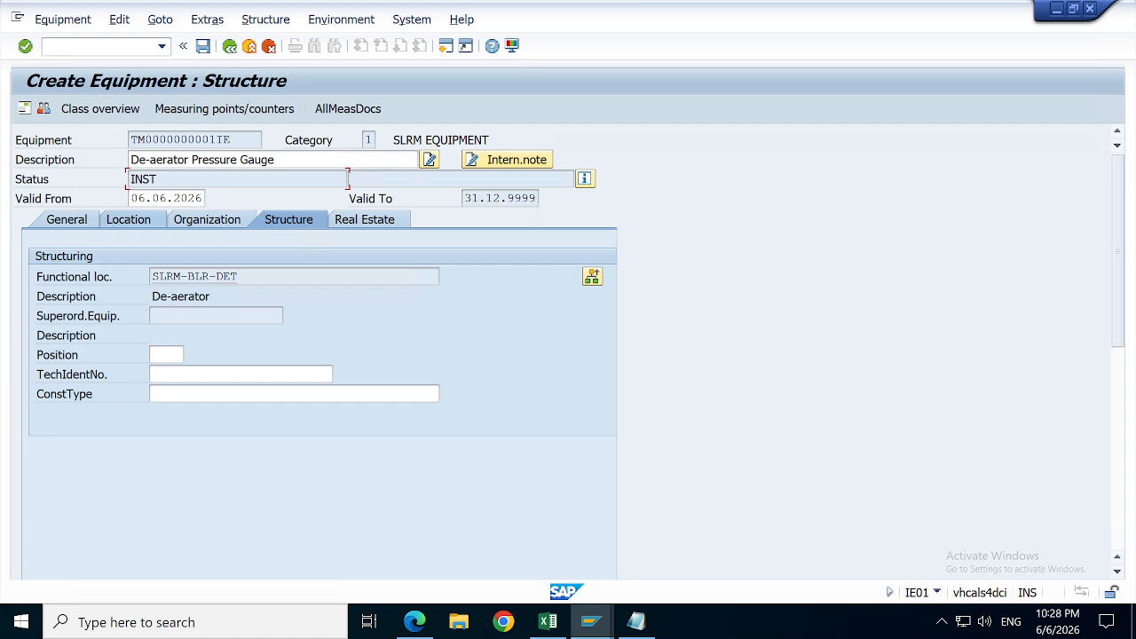
# Step: Check the De-aerator Pressure Gauge's system status, return to the structure data and save the equipment
pyautogui.click(584, 179)
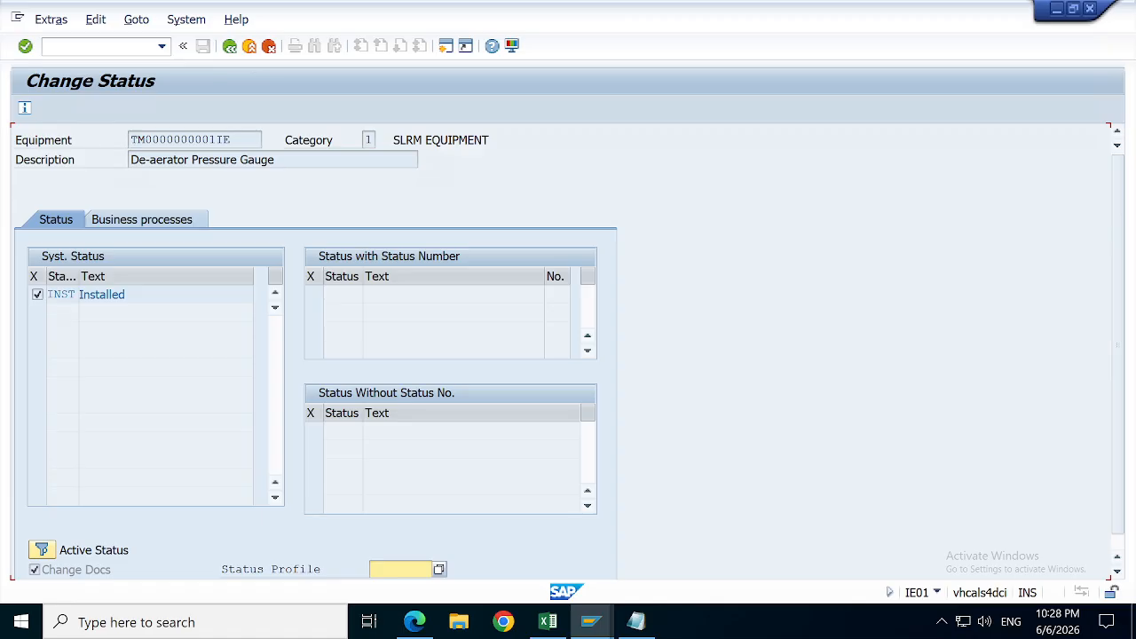
pyautogui.click(229, 45)
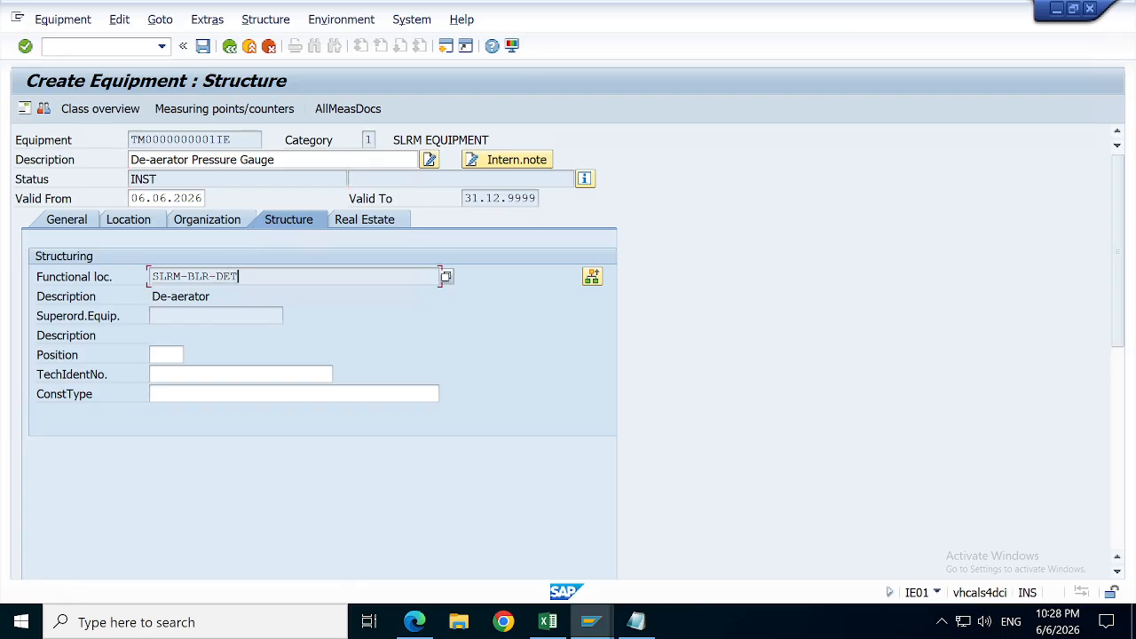
pyautogui.click(204, 48)
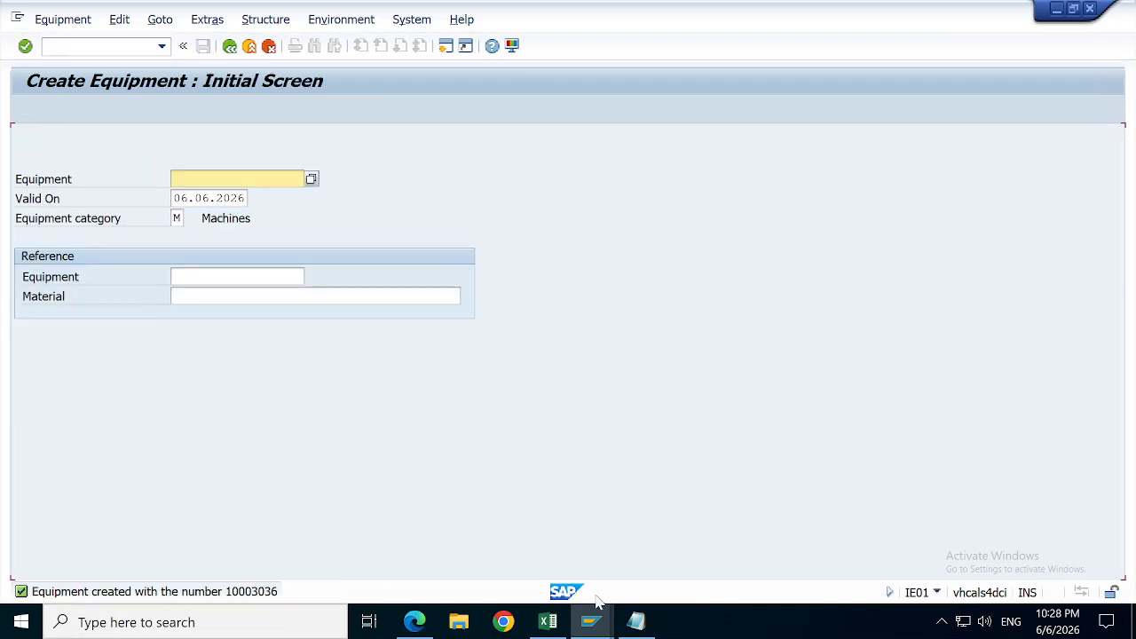
# Step: Enter equipment number 10003035 in cell I17 of the Excel workbook, beside De-aerator
pyautogui.click(547, 621)
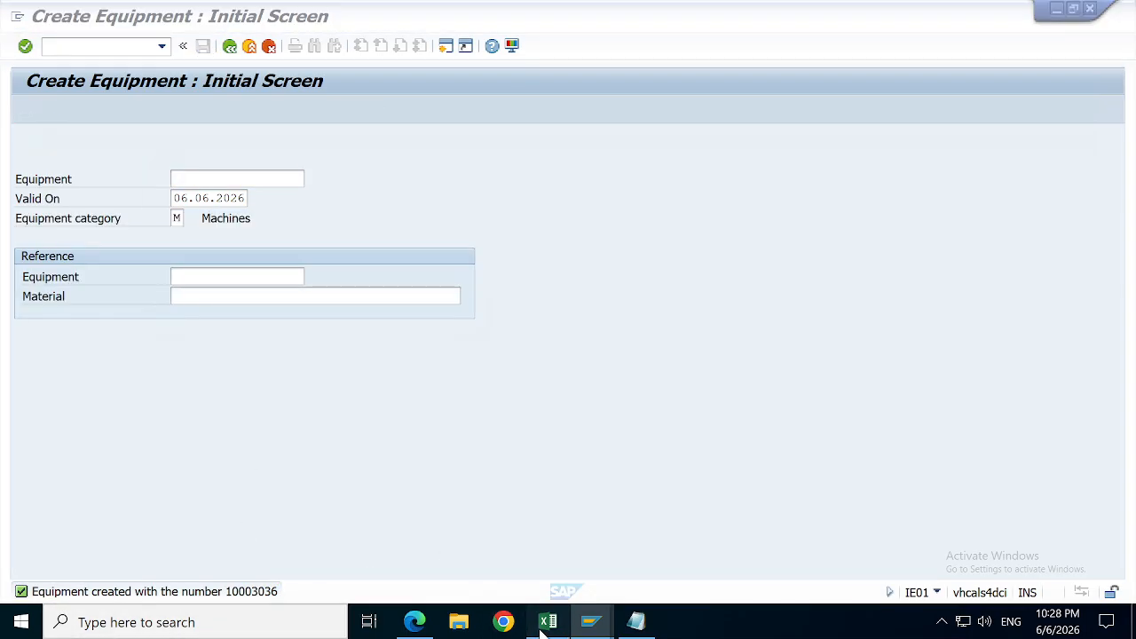
pyautogui.click(859, 359)
pyautogui.hotkey('ctrl', 'c')
pyautogui.click(870, 396)
pyautogui.hotkey('ctrl', 'v')
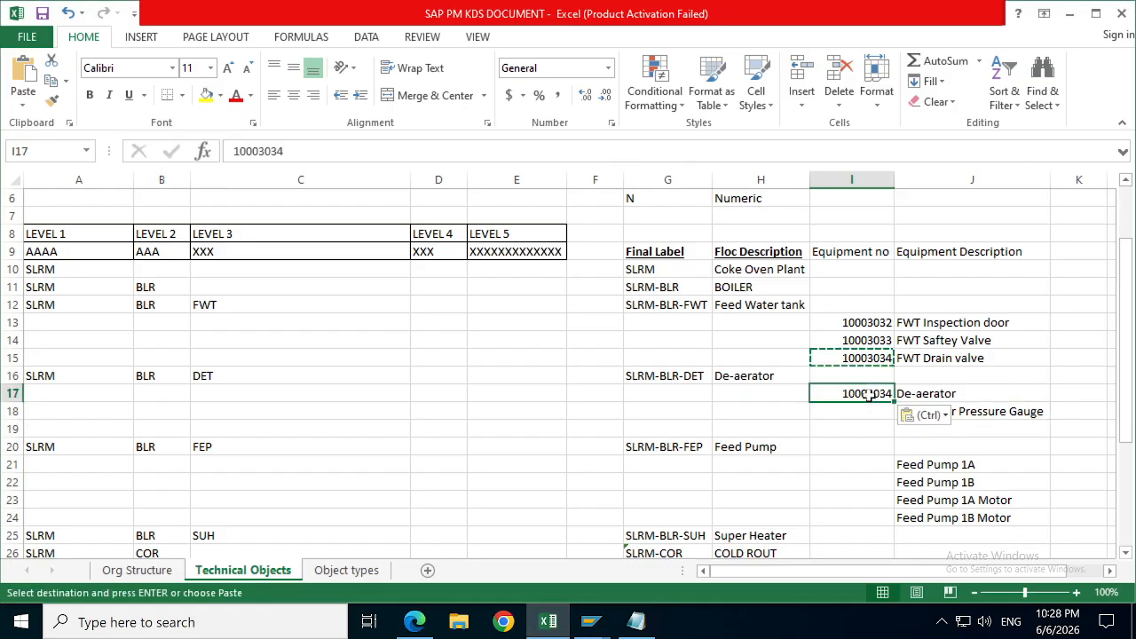
pyautogui.press('Escape')
pyautogui.press('F2')
pyautogui.press('BackSpace')
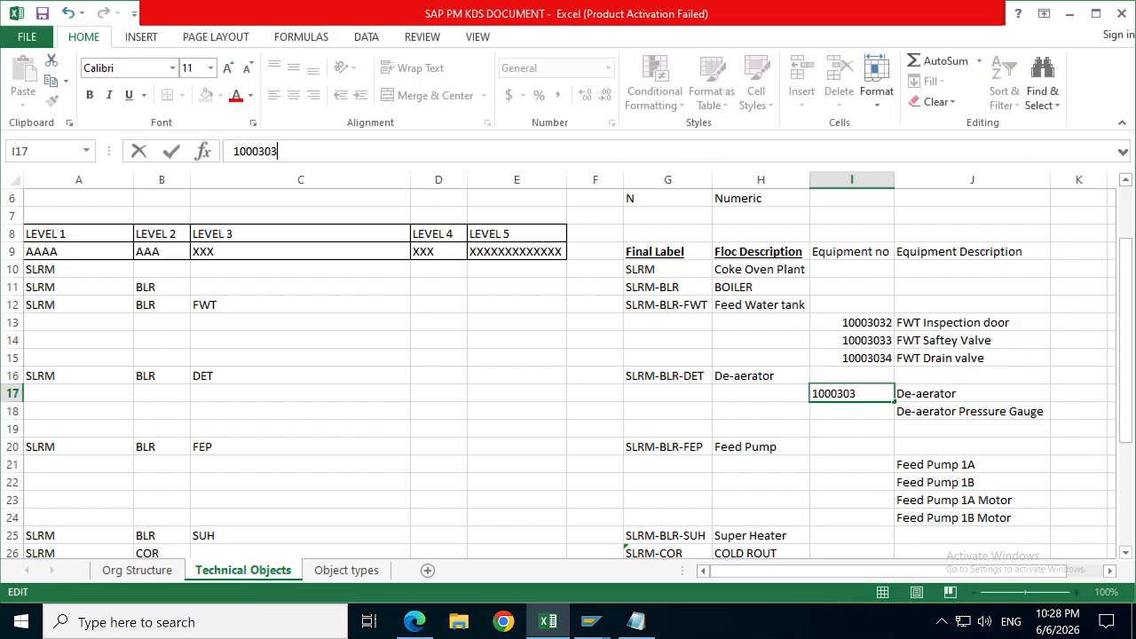
pyautogui.write('5')
pyautogui.press('Return')
pyautogui.press('Up')
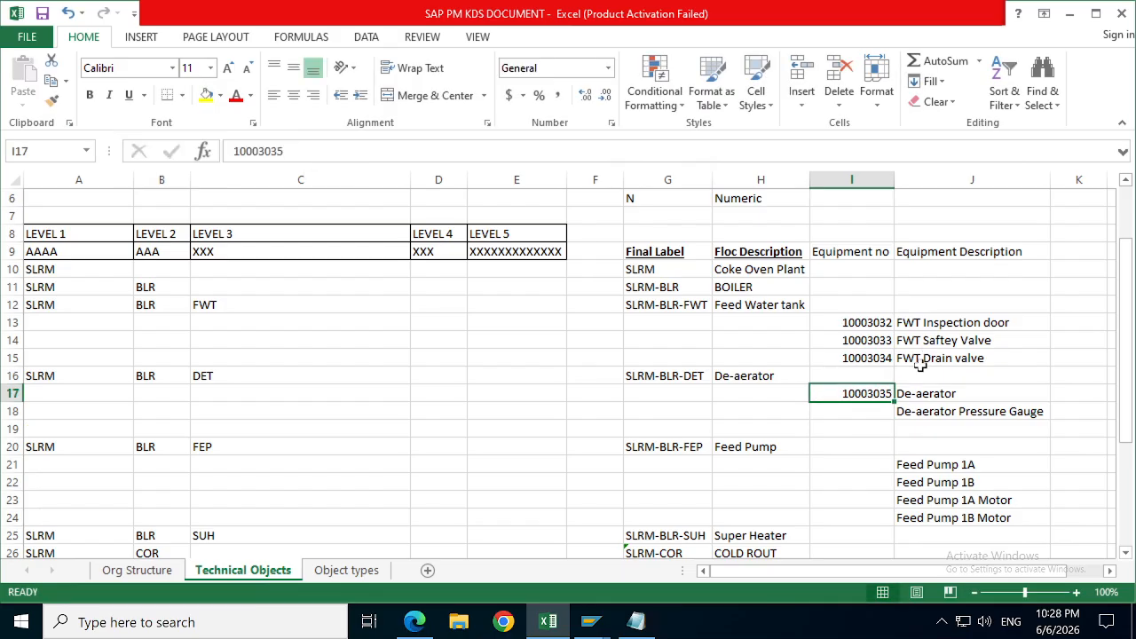
# Step: Fill the equipment number down to cell I18 and change it to 10003036 for De-aerator Pressure Gauge
pyautogui.moveTo(892, 403); pyautogui.dragTo(879, 419)
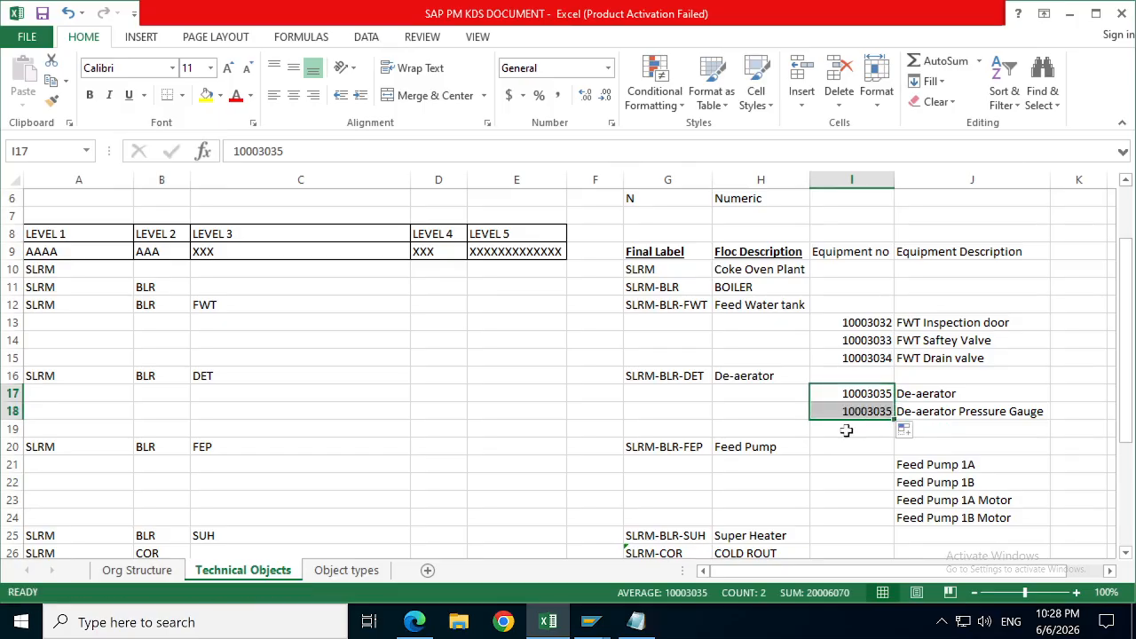
pyautogui.click(872, 411)
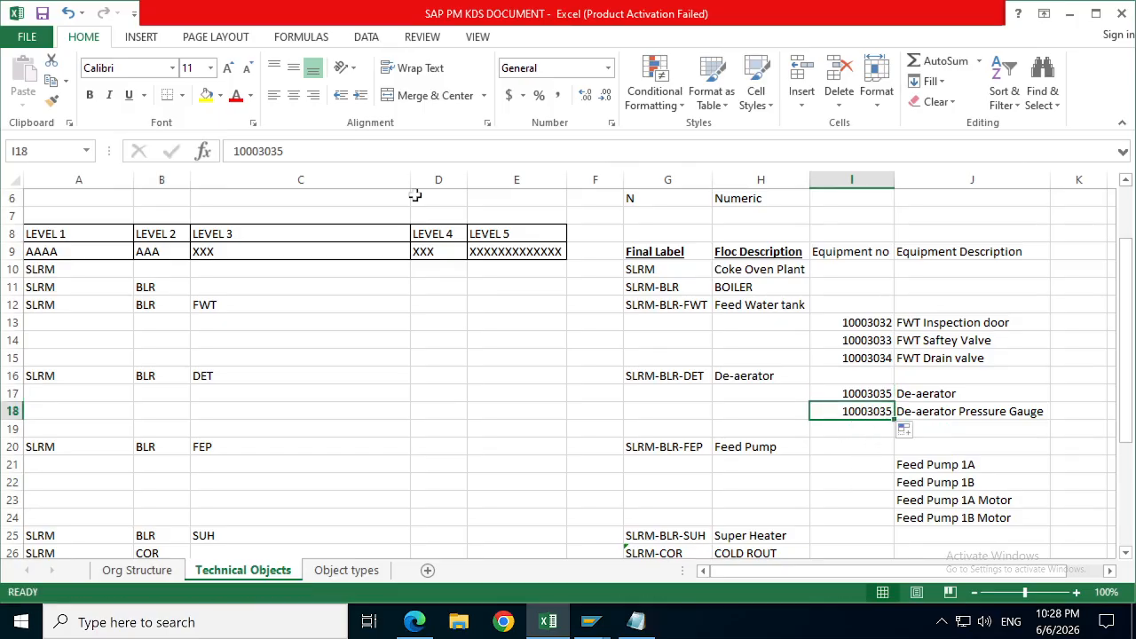
pyautogui.click(313, 147)
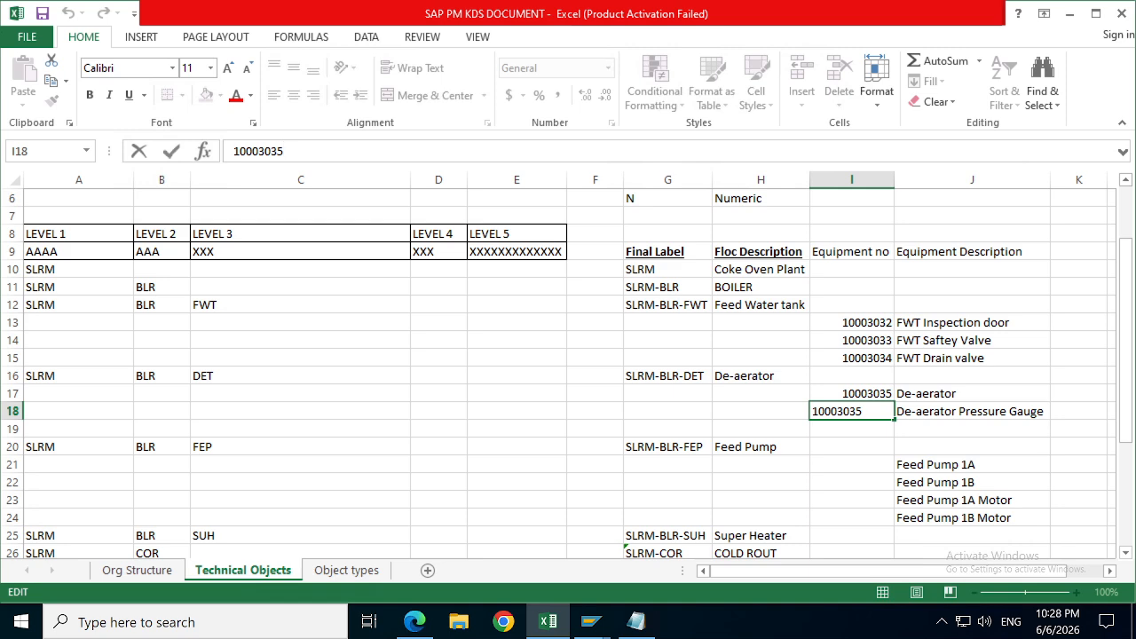
pyautogui.press('BackSpace')
pyautogui.write('6')
pyautogui.press('Return')
# Step: Review the remaining functional locations and the Feed Pump equipment descriptions in the Technical Objects sheet
pyautogui.press('Down')
pyautogui.press('Down')
pyautogui.press('Down')
pyautogui.press('Down')
pyautogui.press('Down')
pyautogui.press('Down')
pyautogui.press('Down')
pyautogui.press('Down')
pyautogui.press('Down')
pyautogui.press('Down')
pyautogui.press('Down')
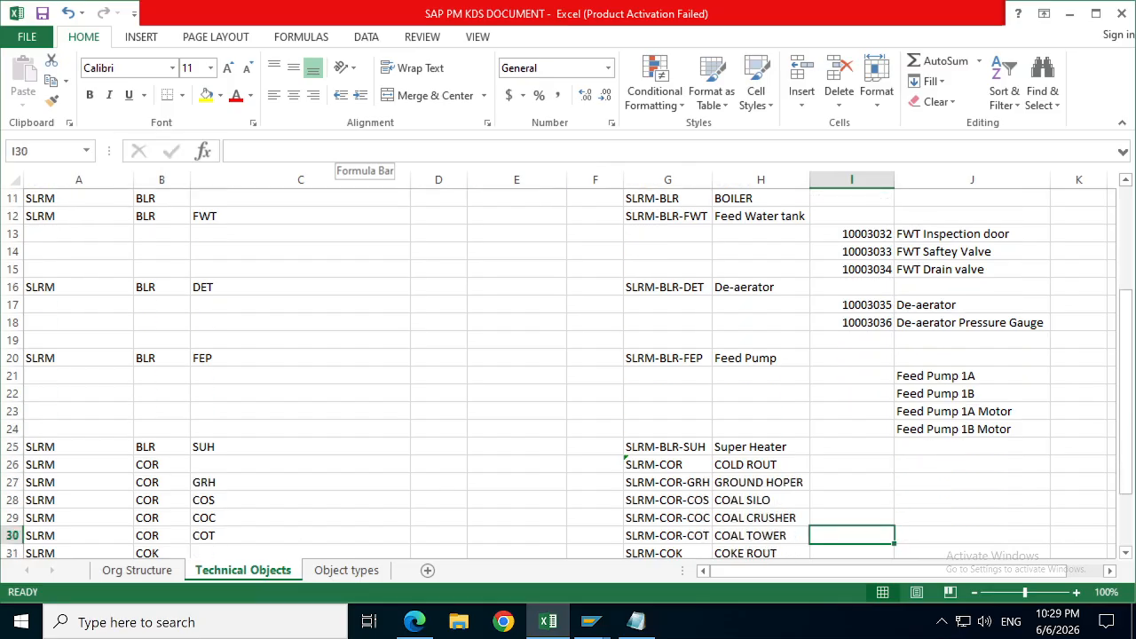
pyautogui.press('Down')
pyautogui.press('Down')
pyautogui.press('Up')
pyautogui.press('Up')
pyautogui.press('Up')
pyautogui.press('Up')
pyautogui.press('Up')
pyautogui.press('Up')
pyautogui.press('Up')
pyautogui.press('Up')
pyautogui.press('Up')
pyautogui.press('Up')
pyautogui.press('Up')
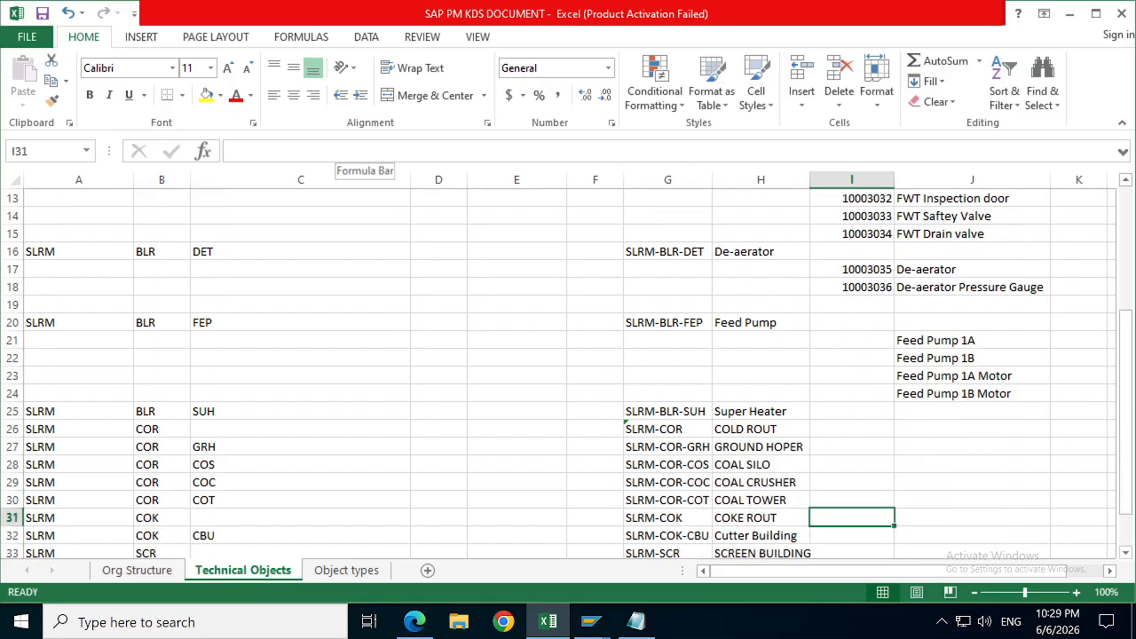
pyautogui.press('Right')
pyautogui.press('Down')
pyautogui.press('Up')
pyautogui.press('Down')
pyautogui.press('Down')
pyautogui.press('Up')
pyautogui.press('Up')
pyautogui.press('Down')
pyautogui.press('Down')
pyautogui.press('Up')
pyautogui.press('Up')
pyautogui.press('Down')
pyautogui.press('Down')
pyautogui.press('Up')
pyautogui.press('Up')
pyautogui.press('Down')
pyautogui.press('Down')
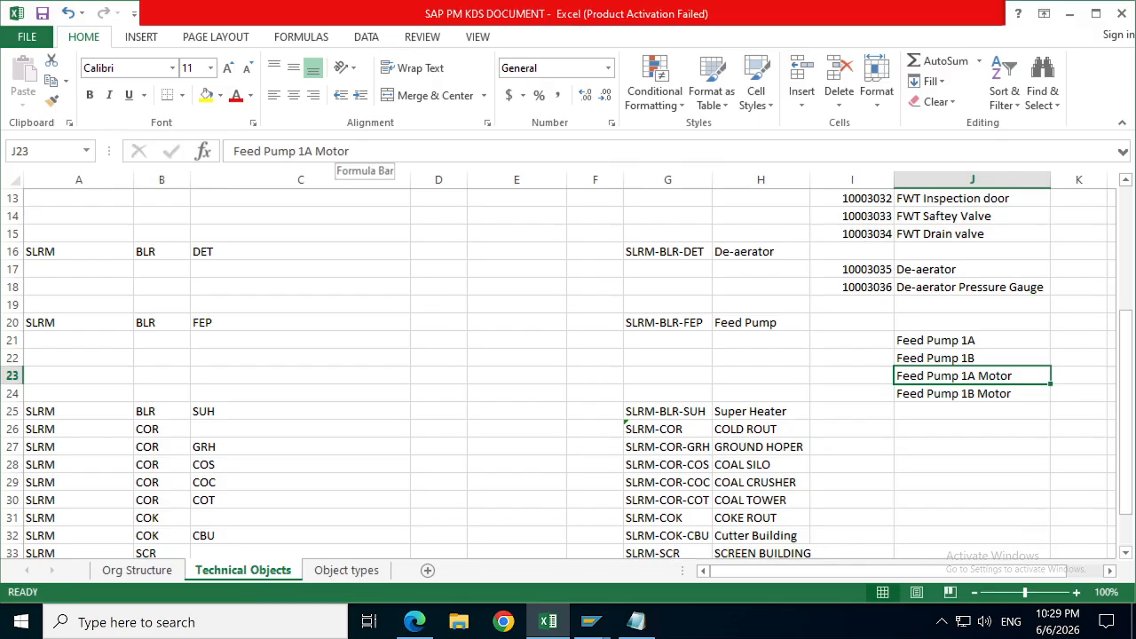
# Step: Copy the Feed Pump 1A description from Excel and start a new SAP equipment record with category 1 and that description
pyautogui.press('Up')
pyautogui.press('Up')
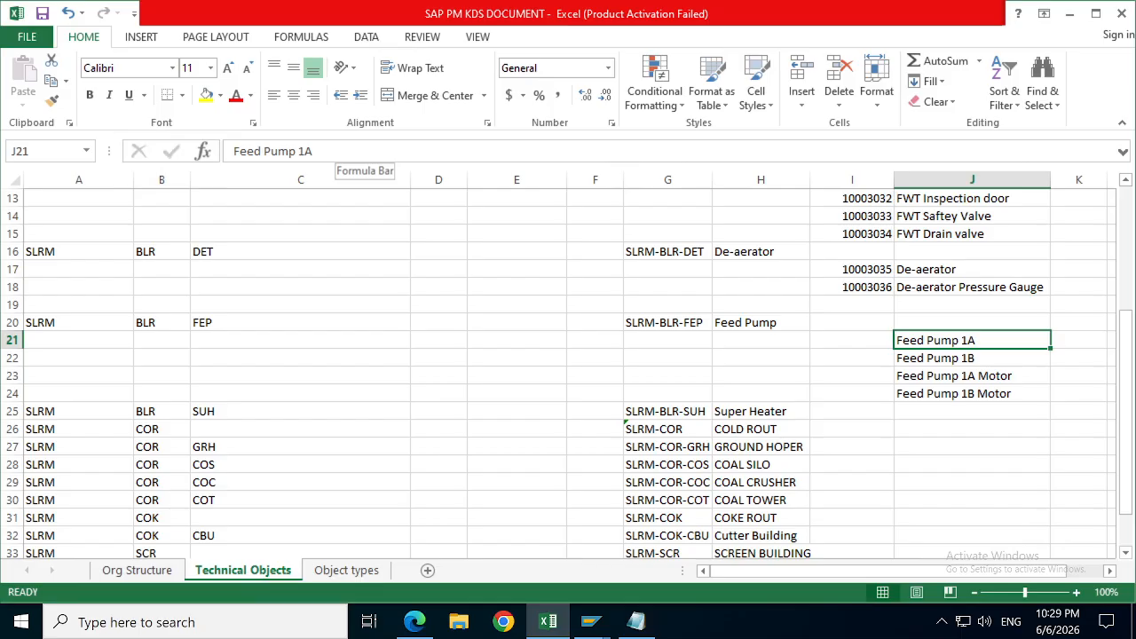
pyautogui.hotkey('ctrl', 'c')
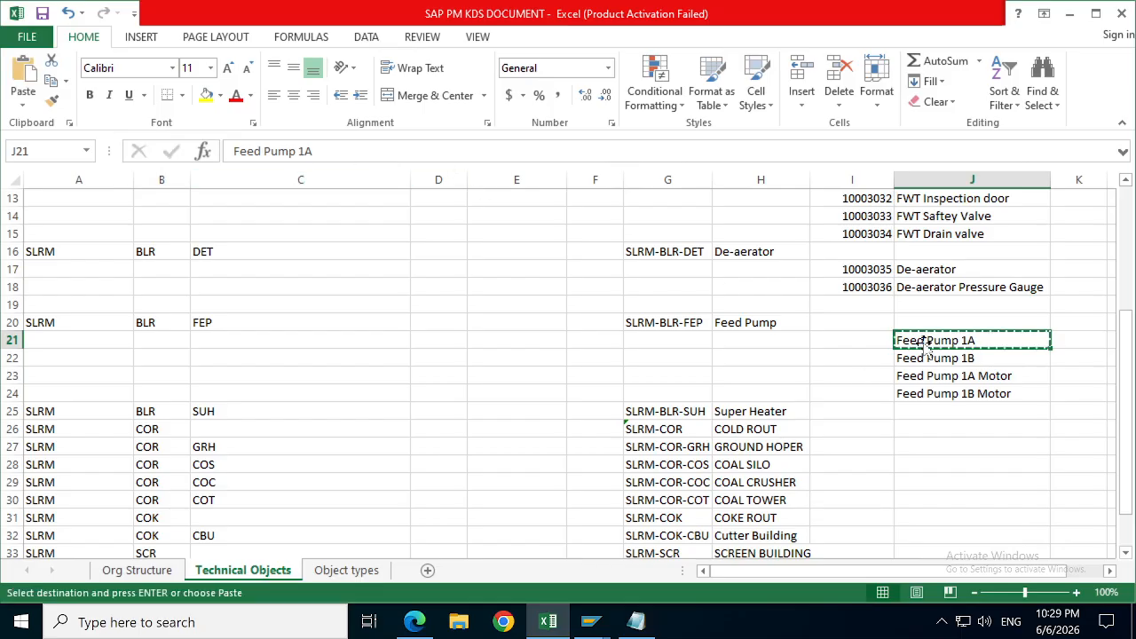
pyautogui.moveTo(608, 630)
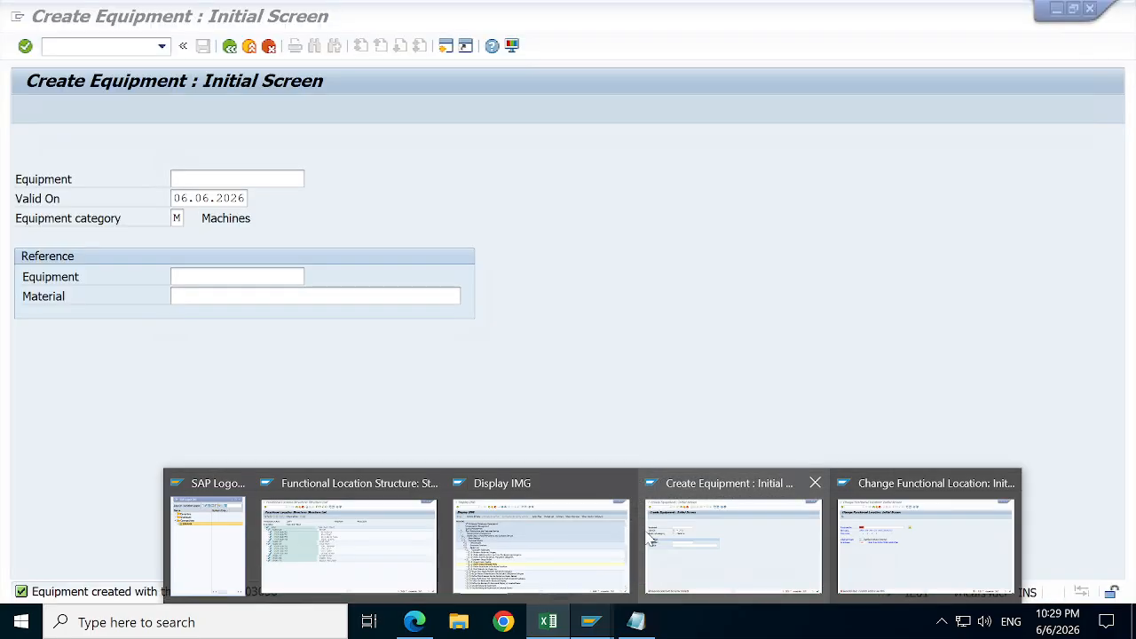
pyautogui.click(728, 562)
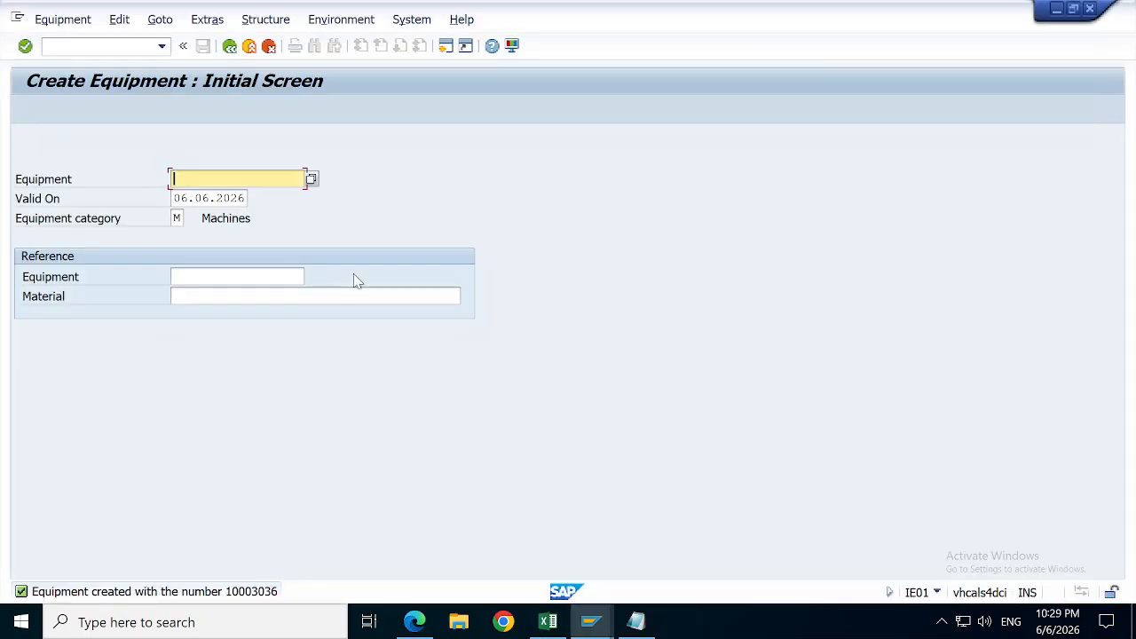
pyautogui.click(180, 219)
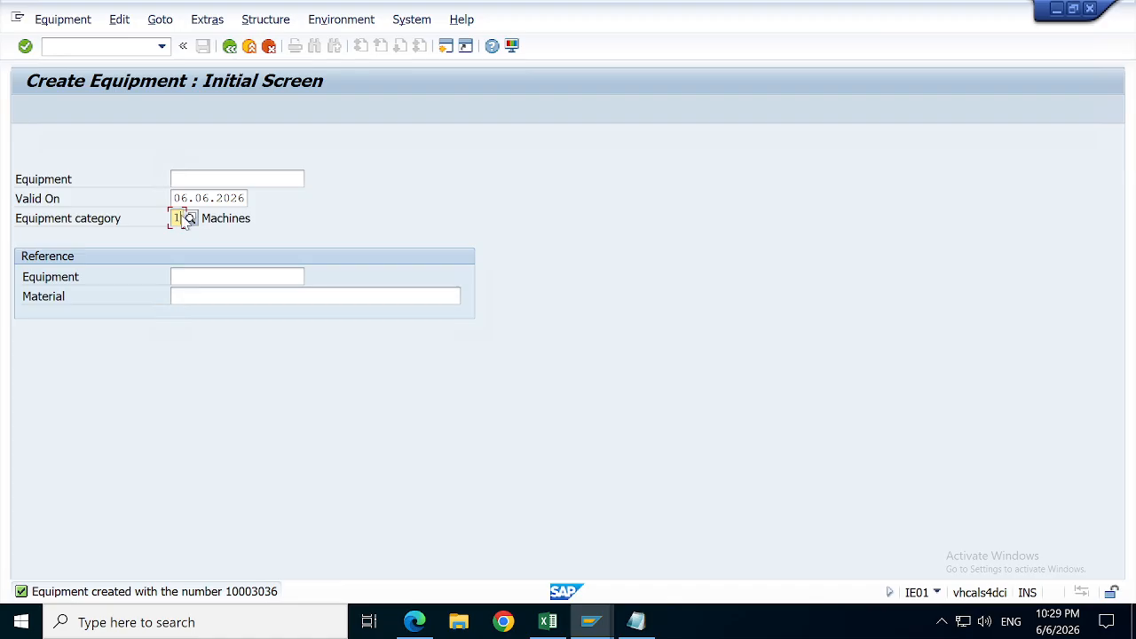
pyautogui.press('Return')
pyautogui.write('Feed Pump 1A')
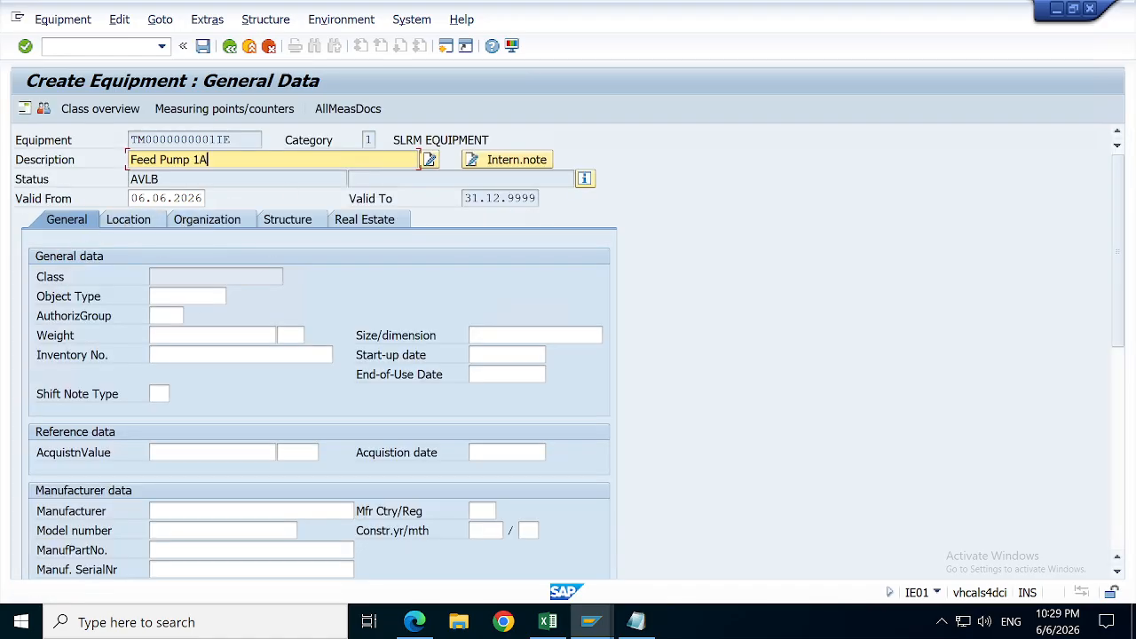
# Step: Assign object type SLRM0002 (PUMP) to Feed Pump 1A from the list of technical object types
pyautogui.click(187, 297)
pyautogui.click(232, 296)
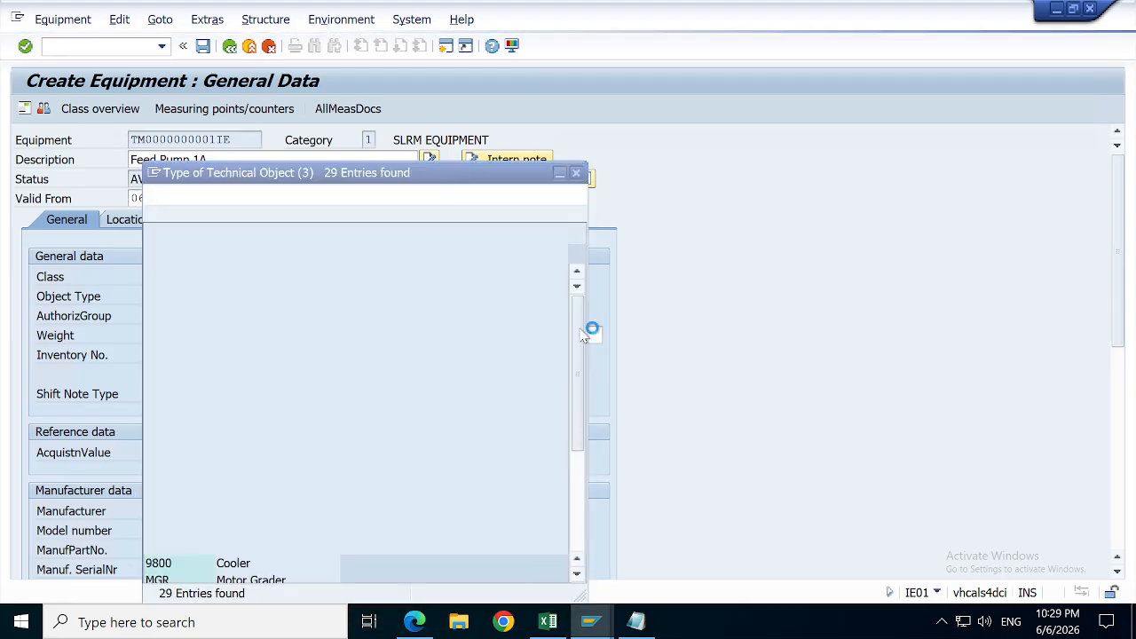
pyautogui.moveTo(577, 351); pyautogui.dragTo(575, 524)
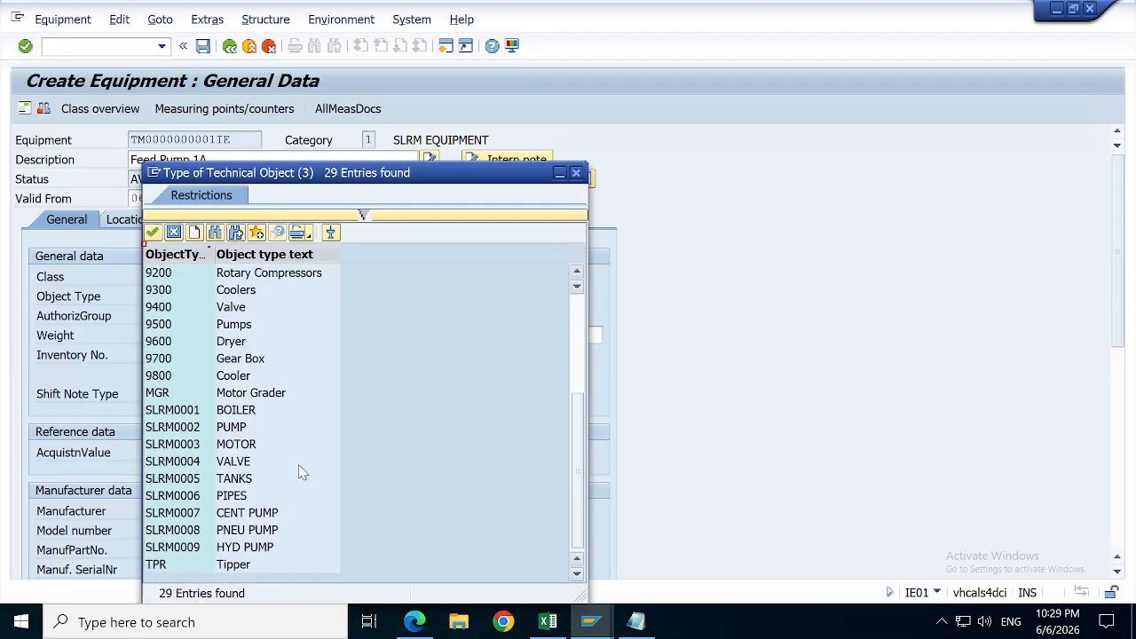
pyautogui.doubleClick(221, 434)
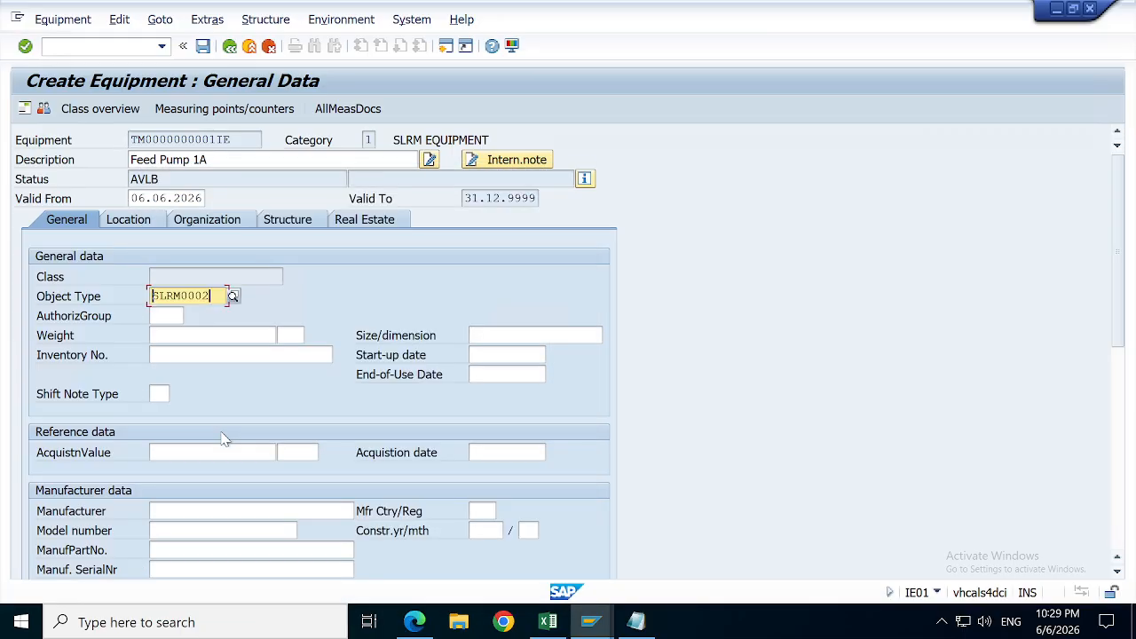
# Step: Set the maintenance plant of Feed Pump 1A to SLRM in the location data
pyautogui.click(129, 220)
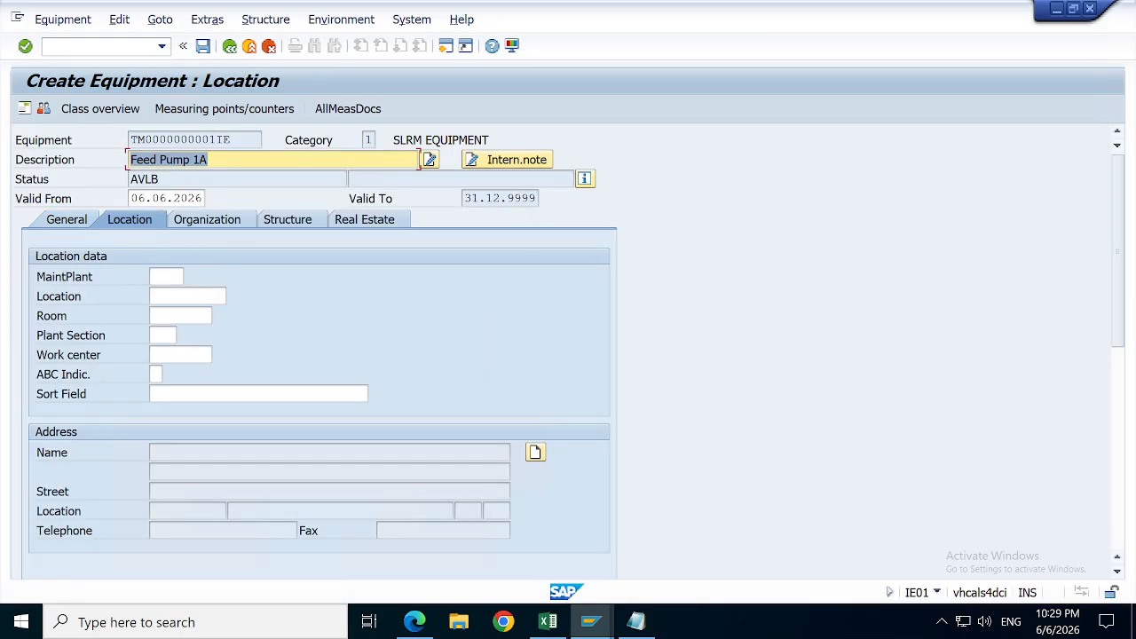
pyautogui.click(173, 276)
pyautogui.write('SLRM')
pyautogui.press('Return')
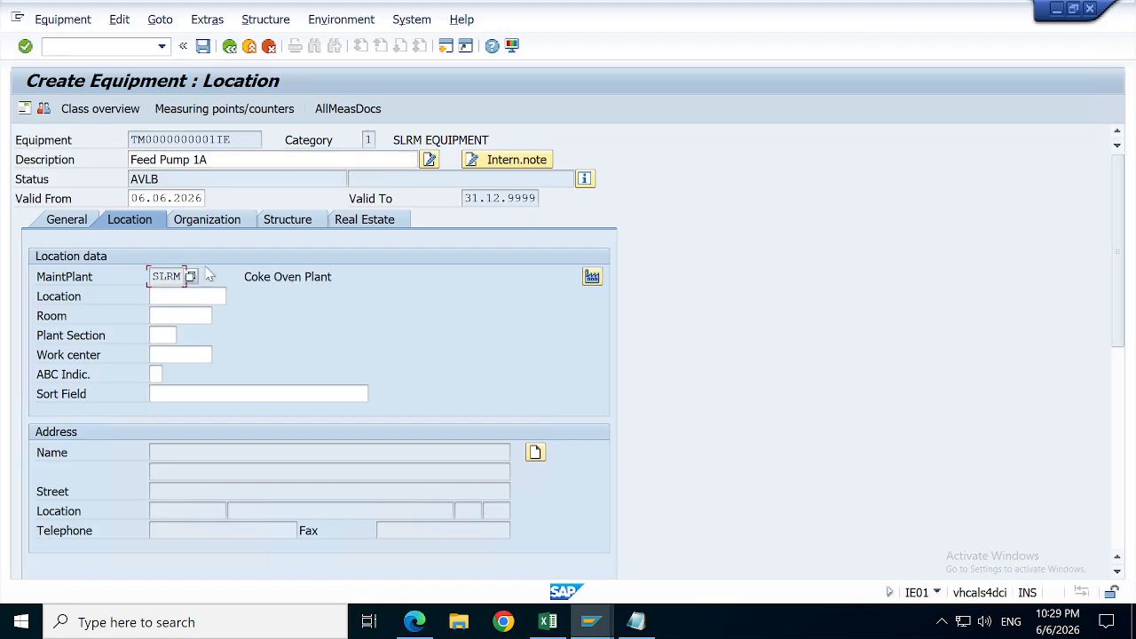
# Step: Install Feed Pump 1A at functional location SLRM-BLR-FEP, copying the code from cell G20 of the Excel workbook
pyautogui.click(306, 226)
pyautogui.click(591, 277)
pyautogui.click(551, 619)
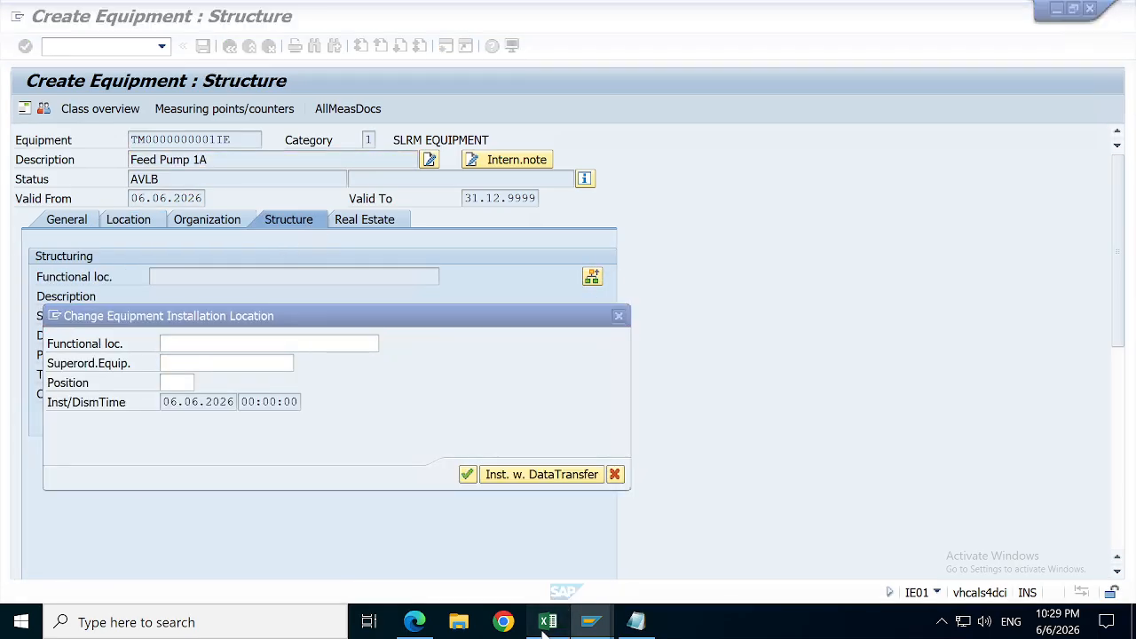
pyautogui.click(677, 326)
pyautogui.hotkey('ctrl', 'c')
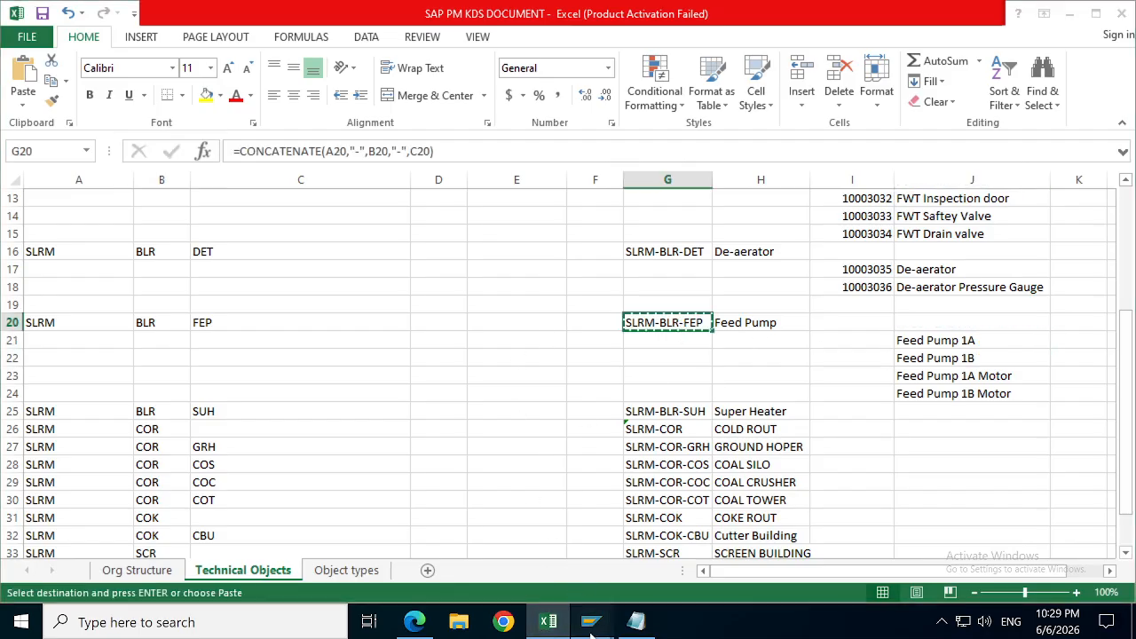
pyautogui.moveTo(592, 621)
pyautogui.click(715, 542)
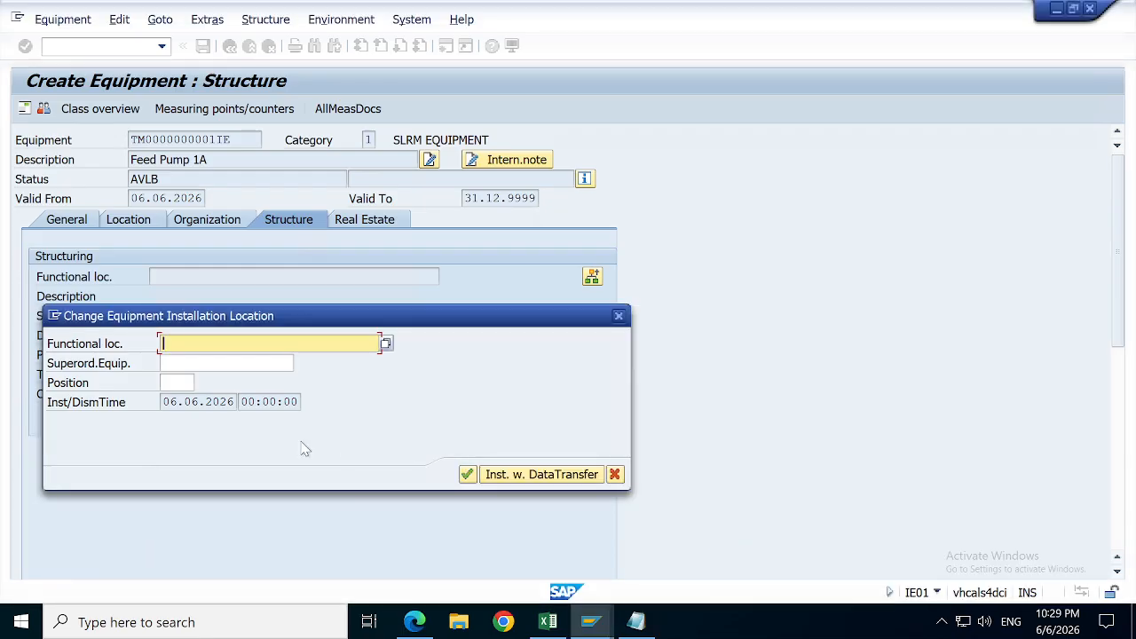
pyautogui.hotkey('ctrl', 'v')
pyautogui.press('Return')
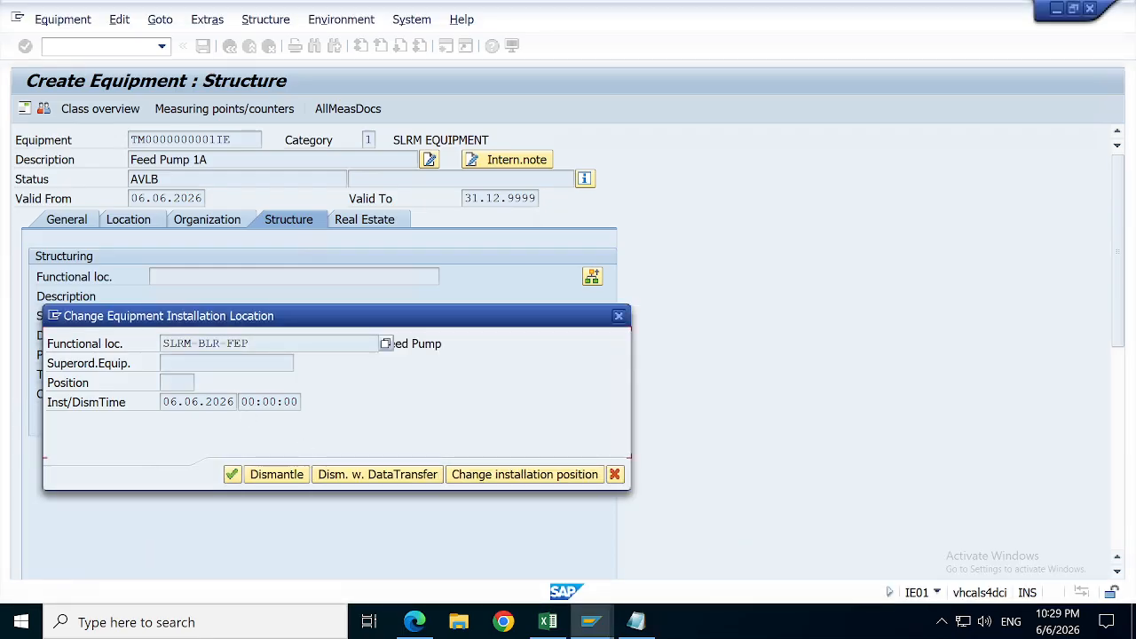
pyautogui.click(232, 474)
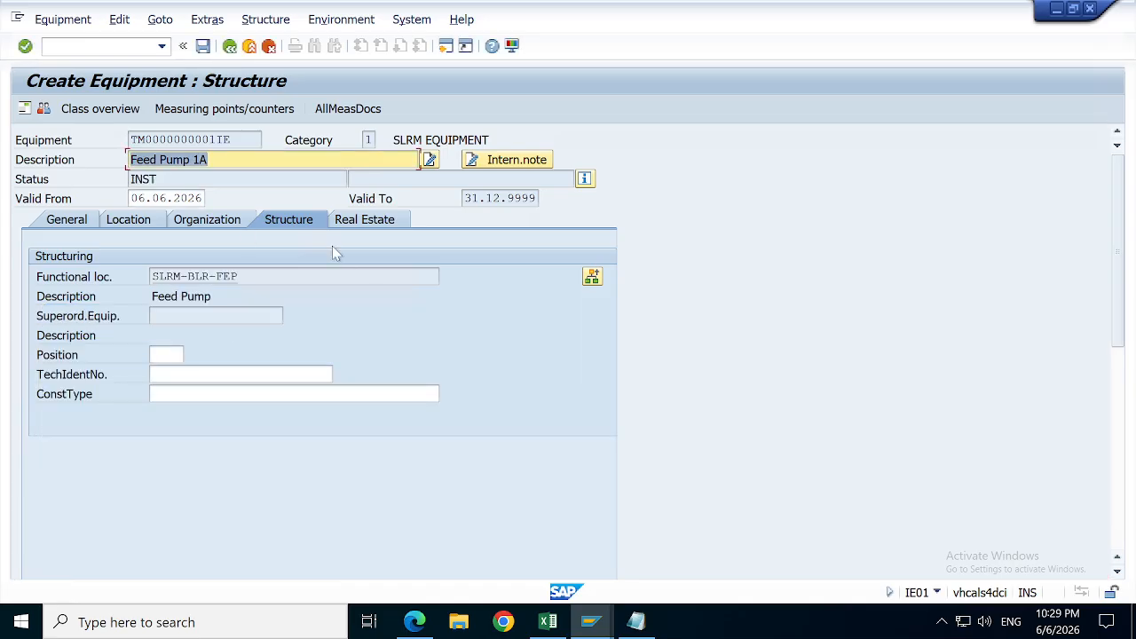
# Step: Check the organization, location and general data of Feed Pump 1A and save the equipment
pyautogui.click(218, 222)
pyautogui.click(141, 221)
pyautogui.click(60, 222)
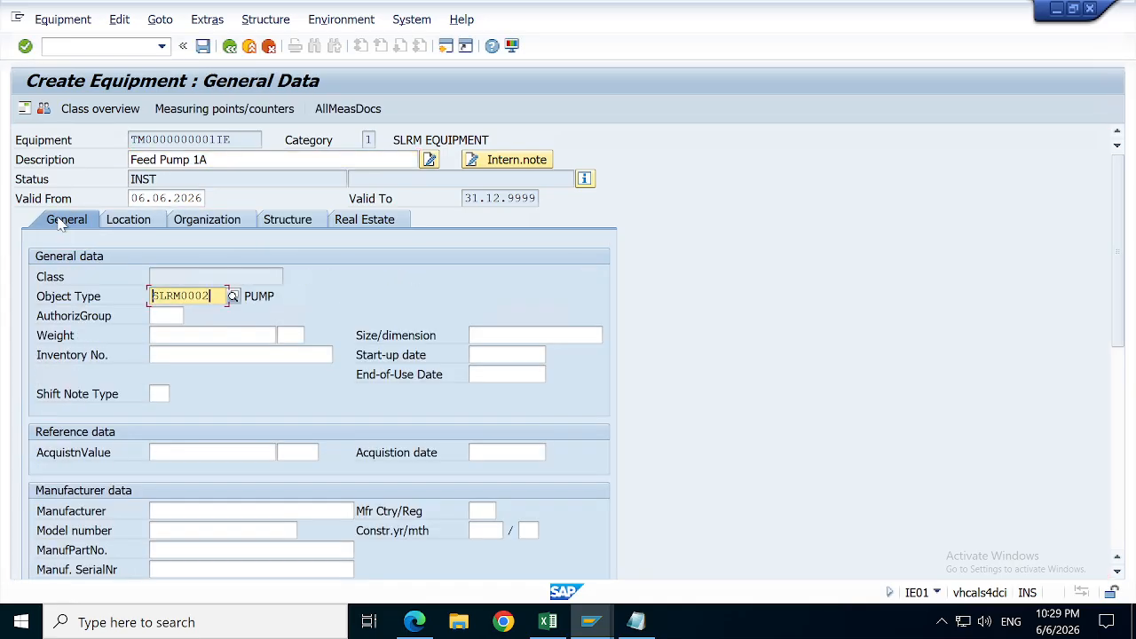
pyautogui.click(202, 46)
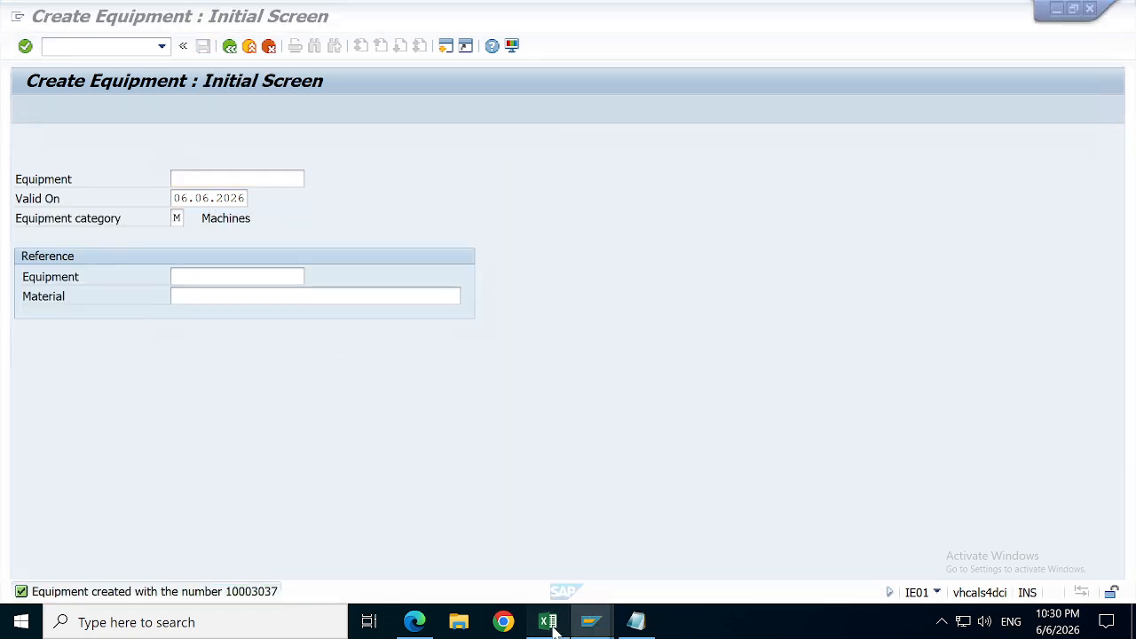
# Step: Copy the Feed Pump 1B description from Excel and start a new SAP equipment record with category 1 and that description
pyautogui.click(548, 622)
pyautogui.click(963, 363)
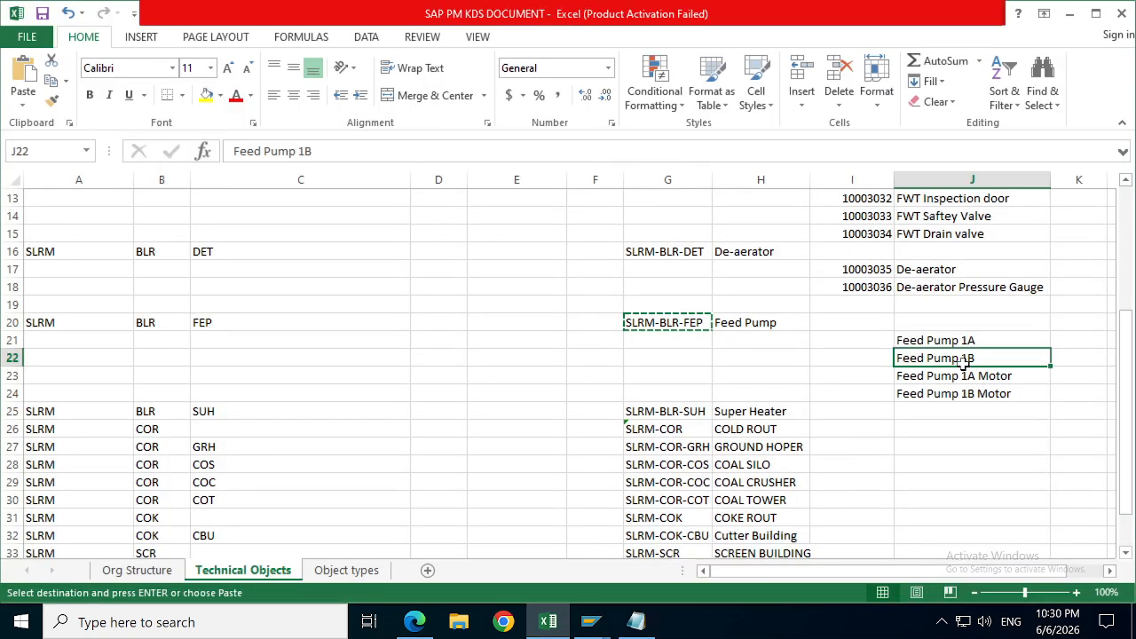
pyautogui.hotkey('ctrl', 'c')
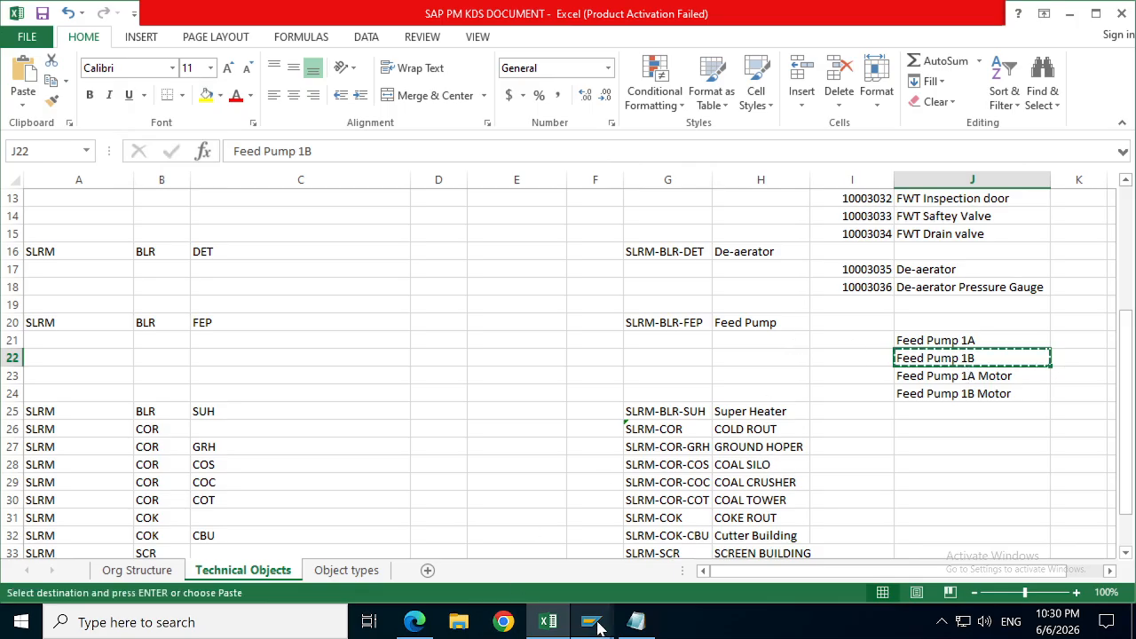
pyautogui.moveTo(591, 621)
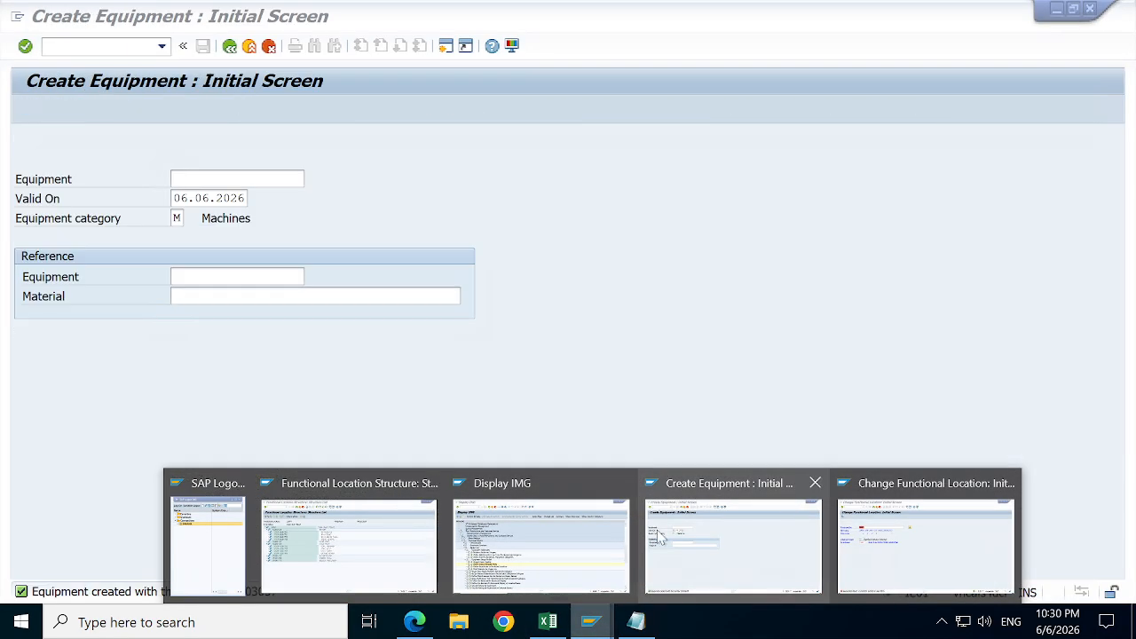
pyautogui.click(661, 537)
pyautogui.click(177, 218)
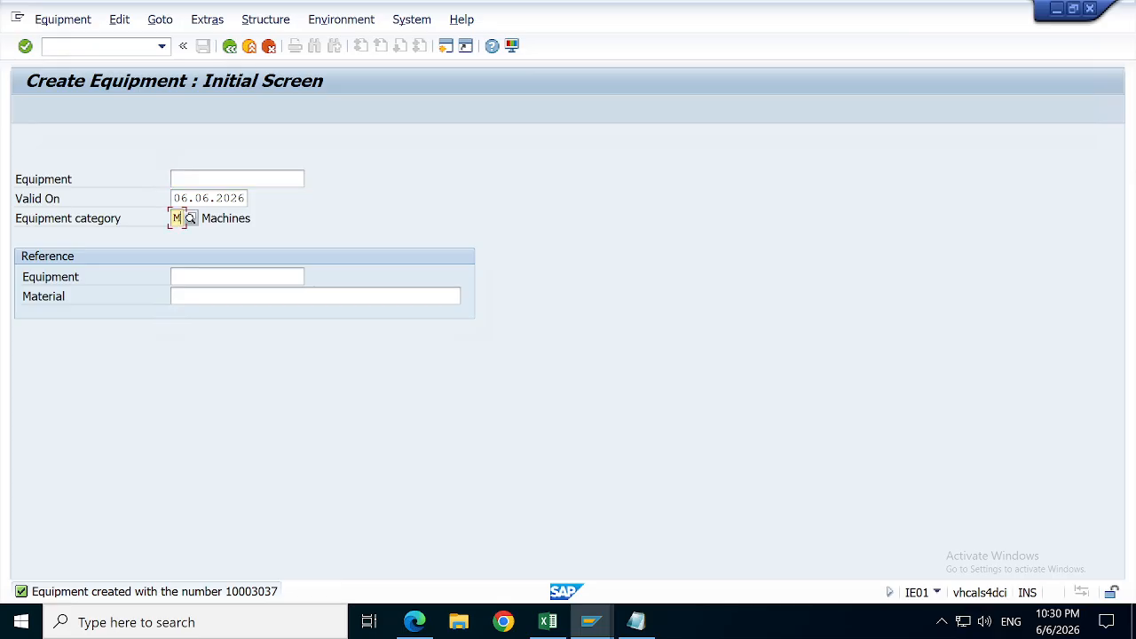
pyautogui.press('Return')
pyautogui.write('Feed Pump 1B')
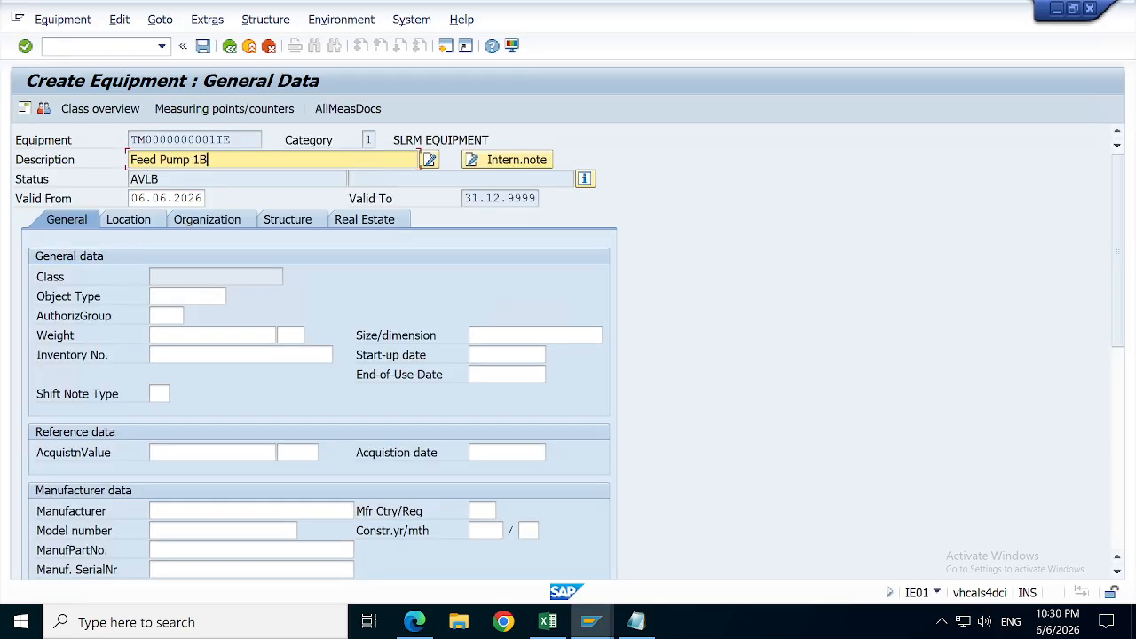
# Step: Assign object type SLRM0002 (PUMP) to Feed Pump 1B
pyautogui.click(196, 295)
pyautogui.press('BackSpace')
pyautogui.press('Down')
pyautogui.press('Return')
pyautogui.press('Return')
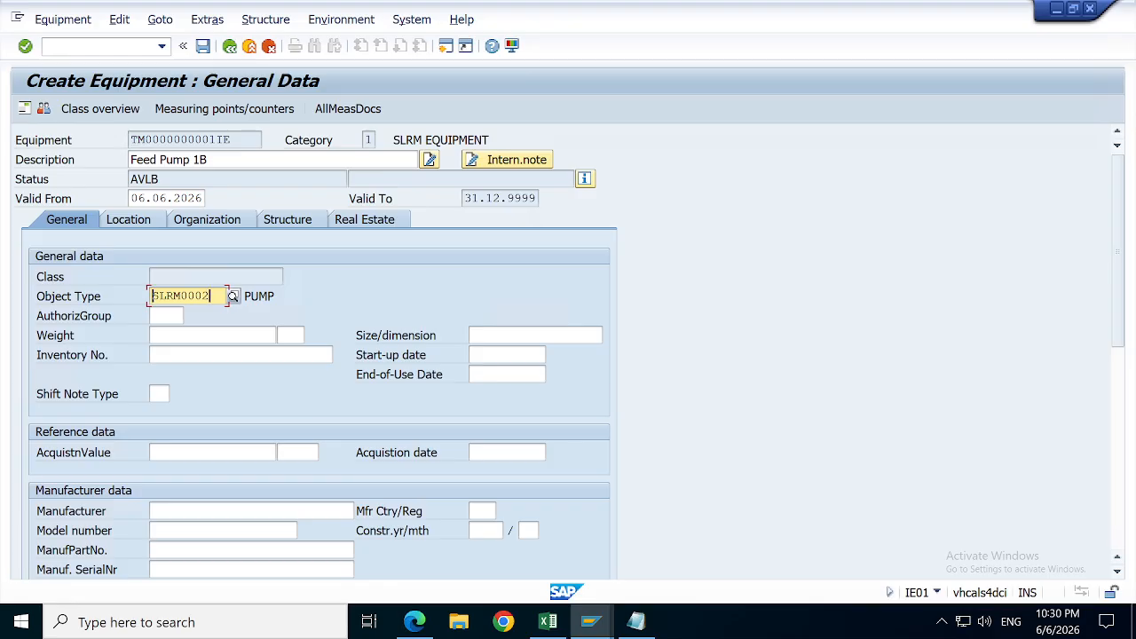
# Step: Set the maintenance plant of Feed Pump 1B to SLRM in the location data
pyautogui.click(129, 220)
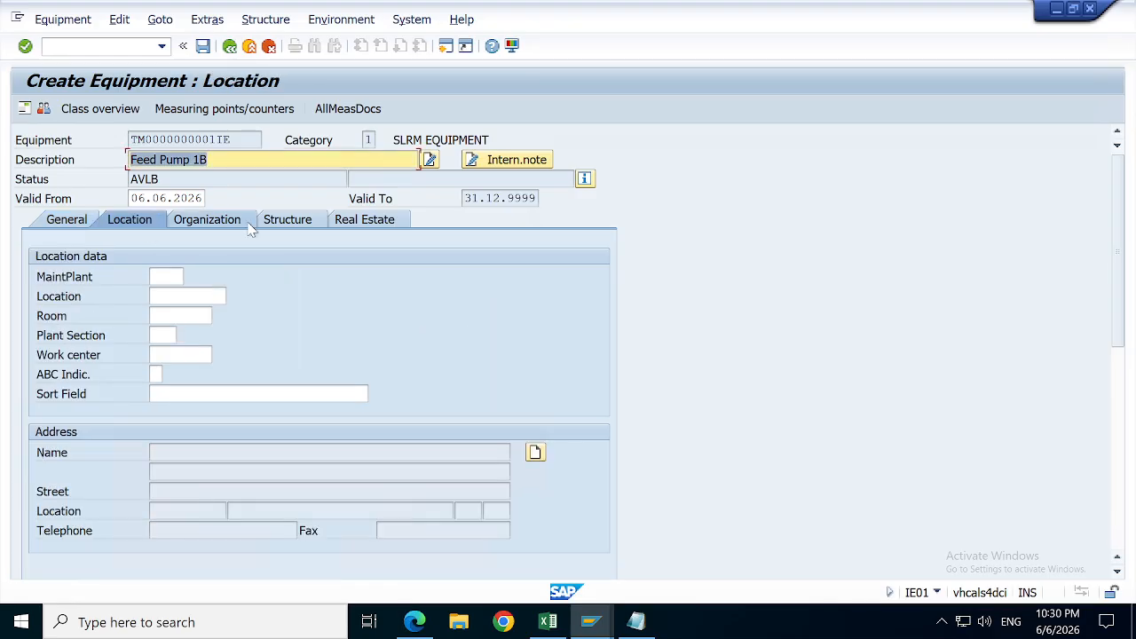
pyautogui.click(169, 275)
pyautogui.press('BackSpace')
pyautogui.press('Down')
pyautogui.press('Return')
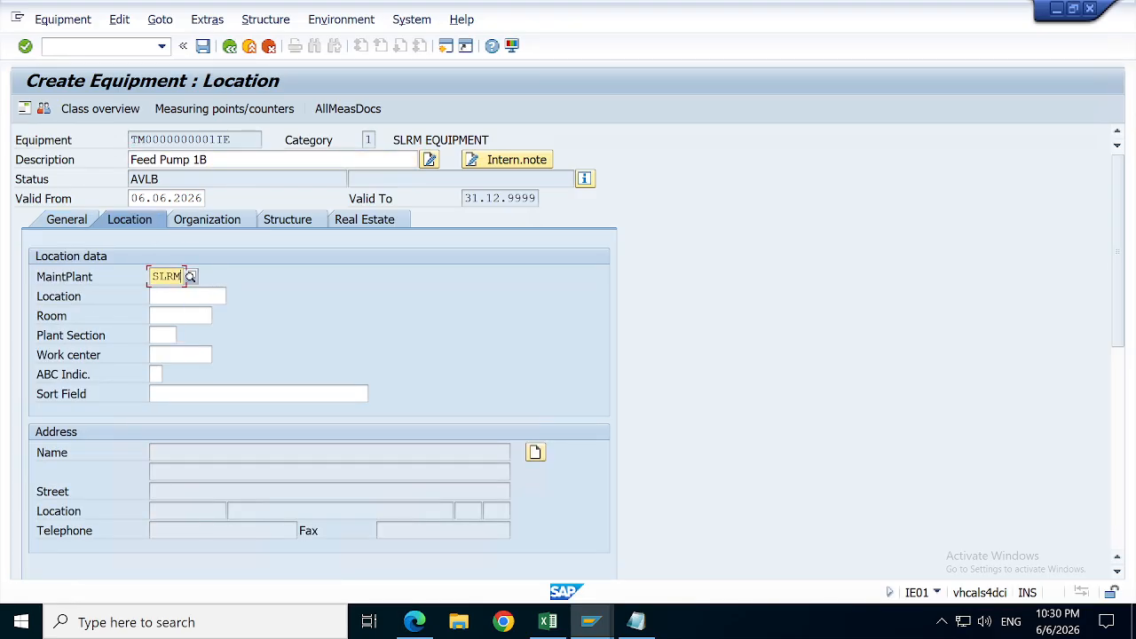
# Step: Install Feed Pump 1B at functional location SLRM-BLR-FEP and save the equipment
pyautogui.click(228, 222)
pyautogui.click(287, 220)
pyautogui.click(586, 279)
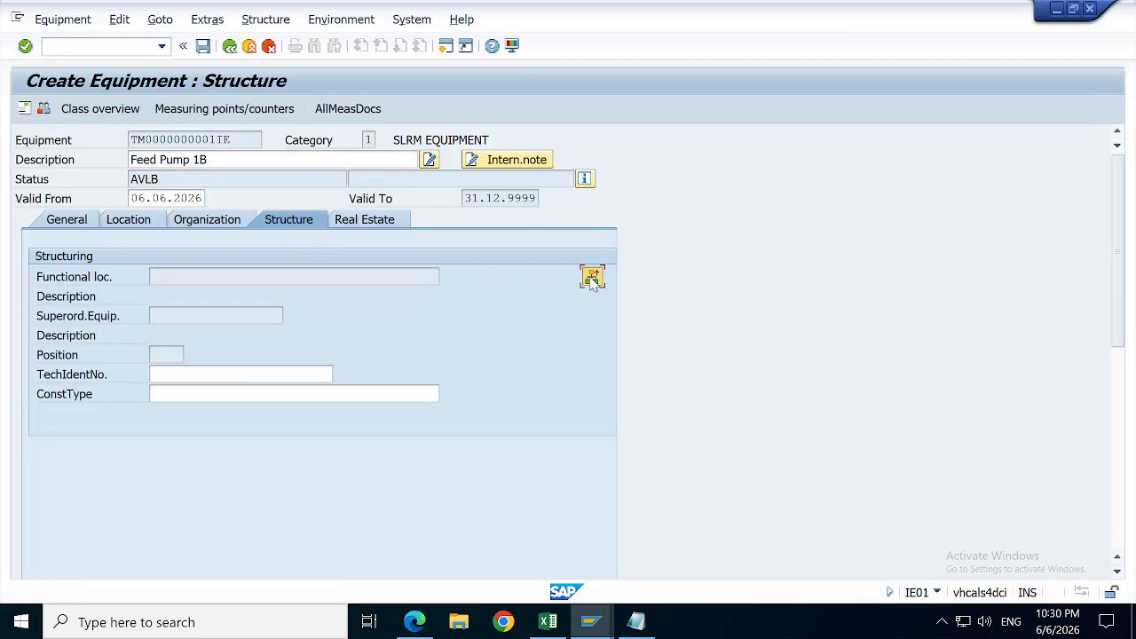
pyautogui.press('BackSpace')
pyautogui.press('Down')
pyautogui.press('Return')
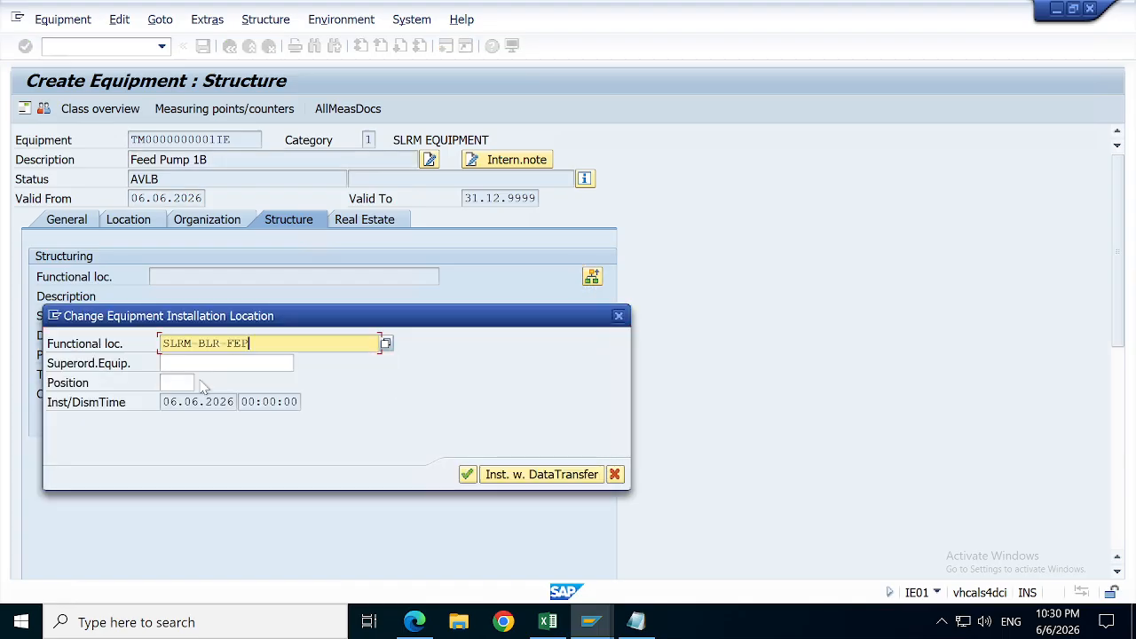
pyautogui.press('Return')
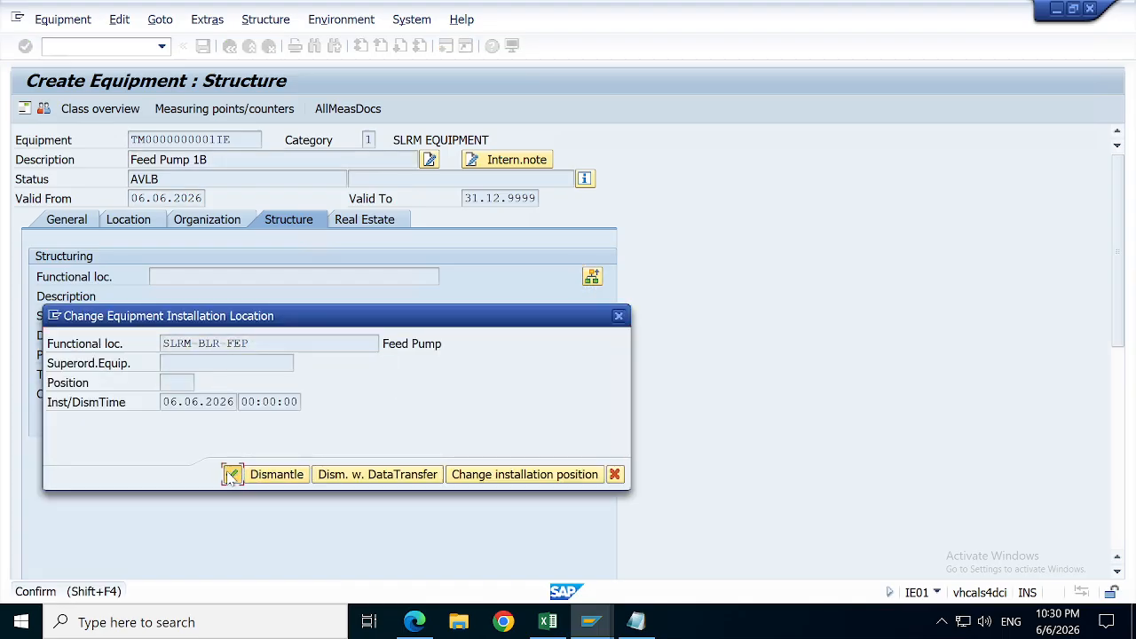
pyautogui.click(232, 474)
pyautogui.click(202, 45)
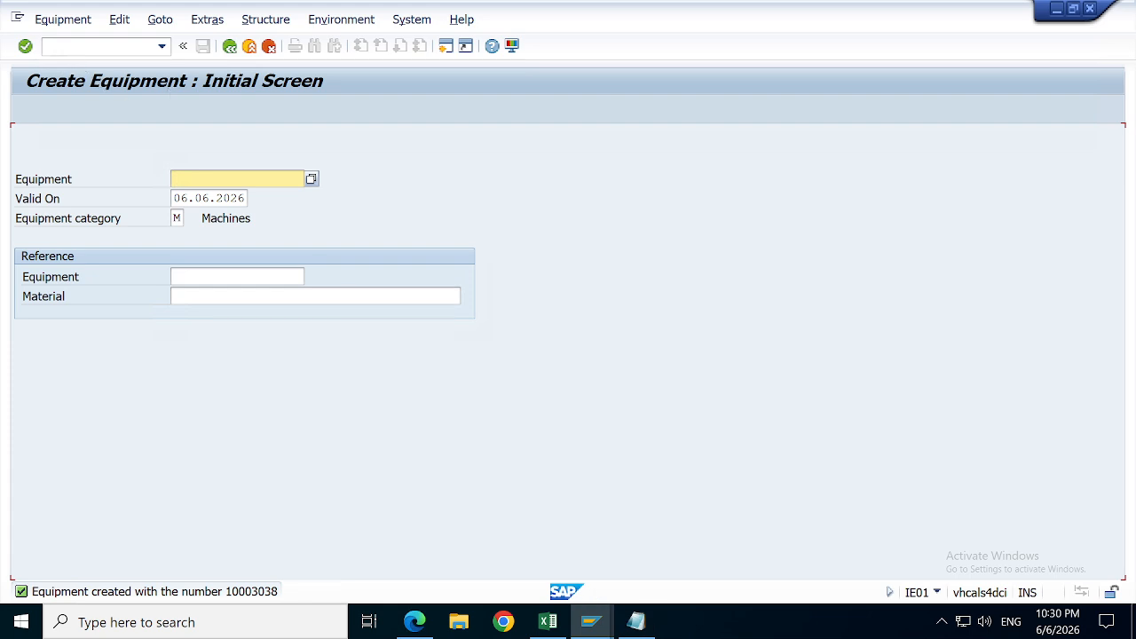
# Step: Switch to the Excel workbook and record equipment number 10003037 beside Feed Pump 1A in cell I21
pyautogui.click(76, 46)
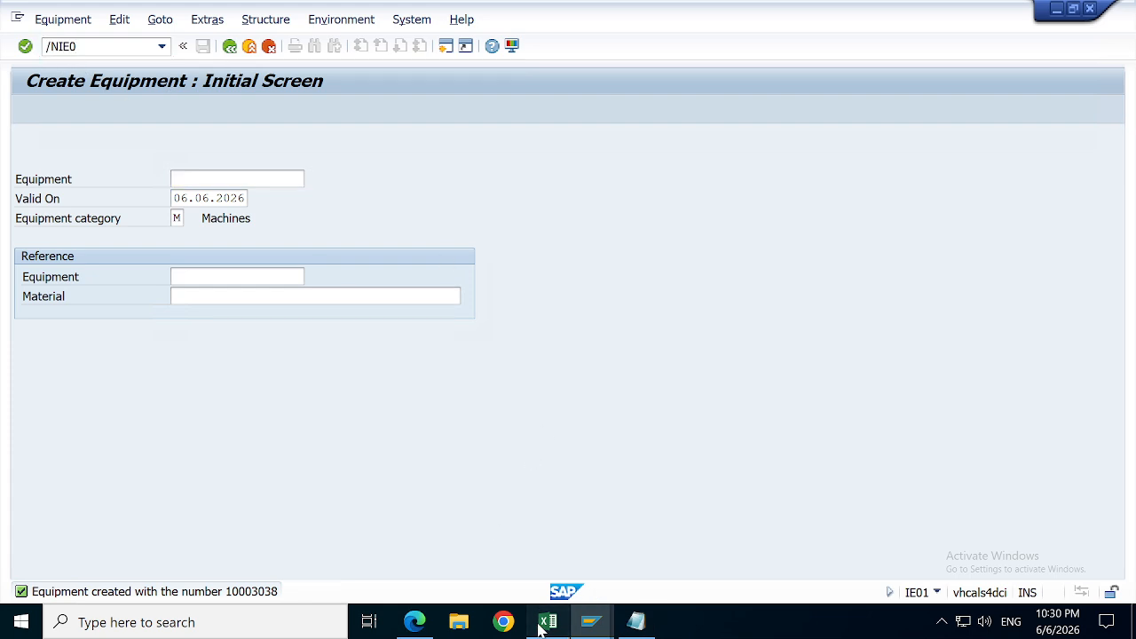
pyautogui.click(547, 622)
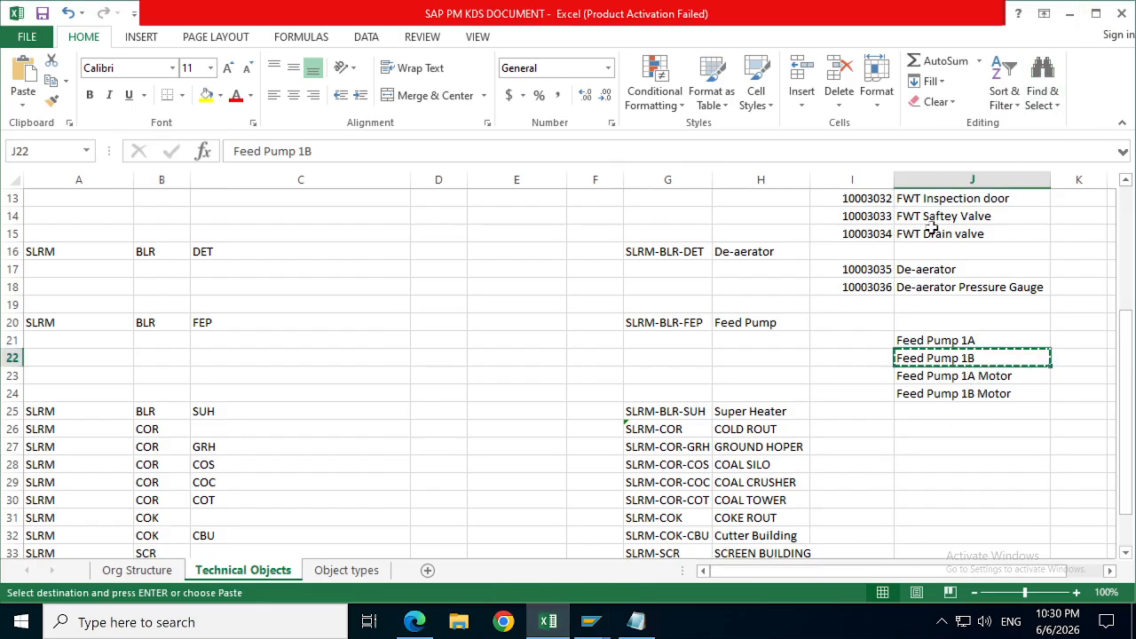
pyautogui.click(865, 288)
pyautogui.hotkey('ctrl', 'c')
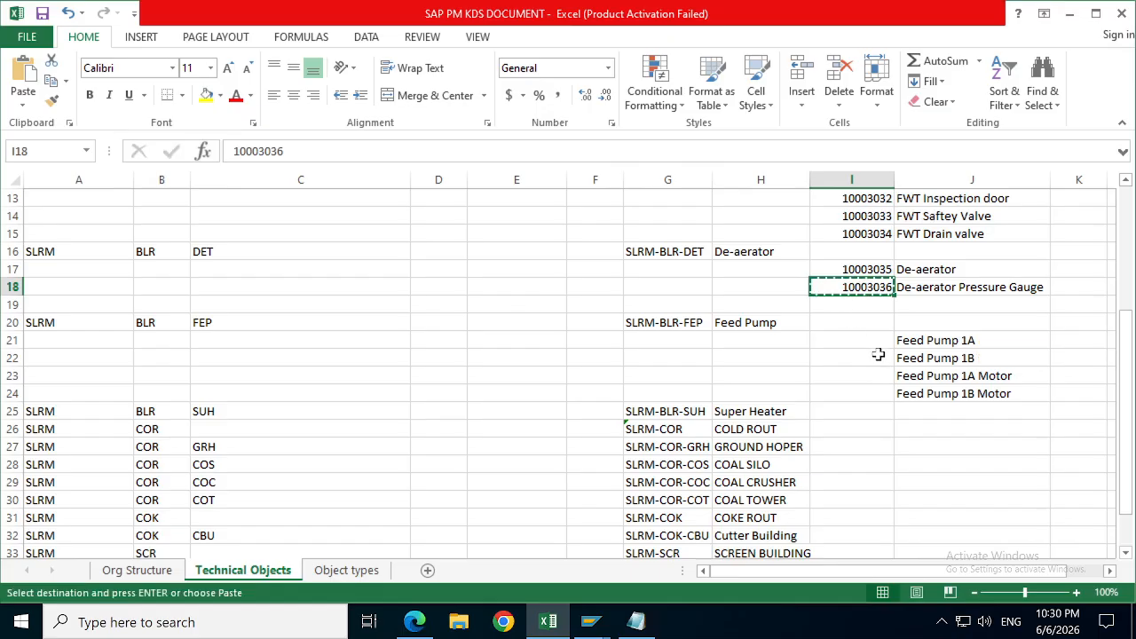
pyautogui.click(861, 337)
pyautogui.hotkey('ctrl', 'v')
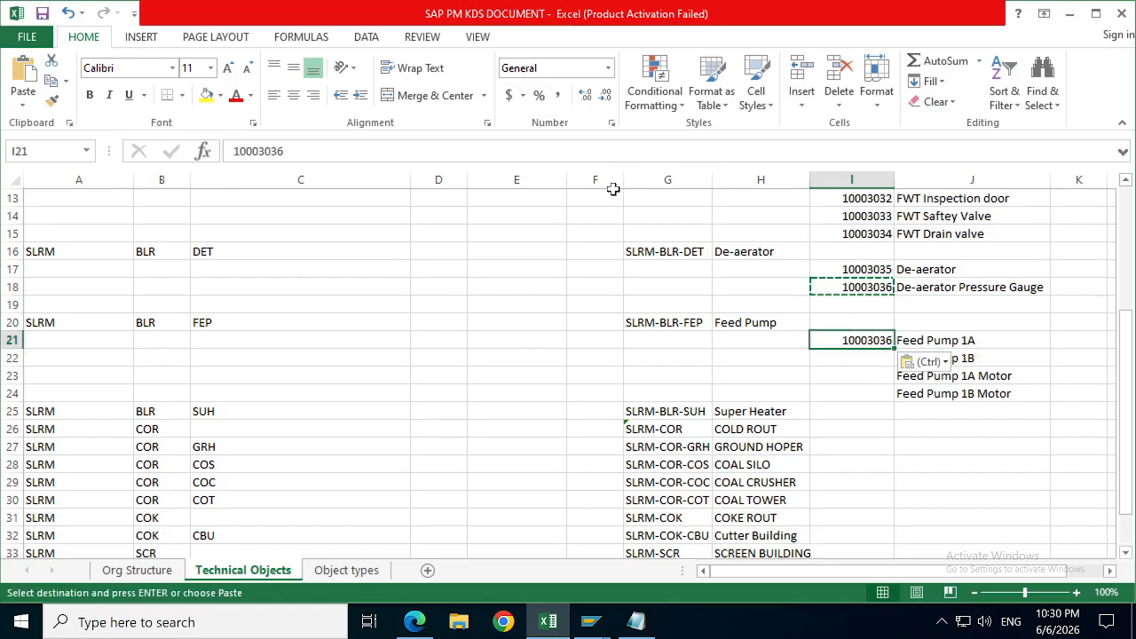
pyautogui.press('F2')
pyautogui.press('BackSpace')
pyautogui.write('7')
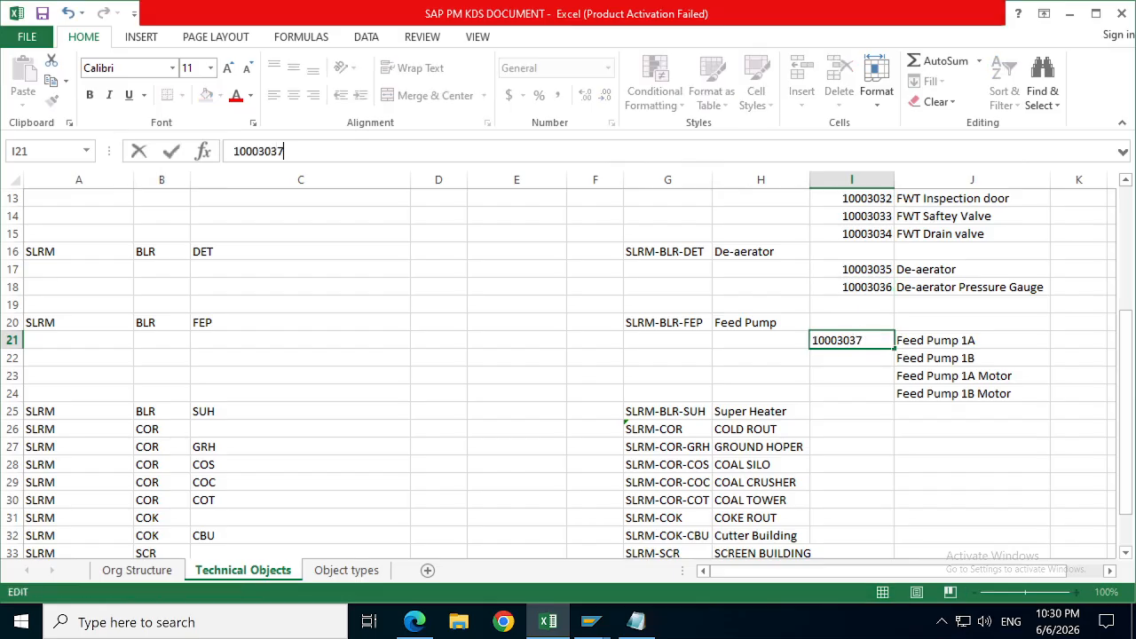
pyautogui.press('Return')
pyautogui.press('Up')
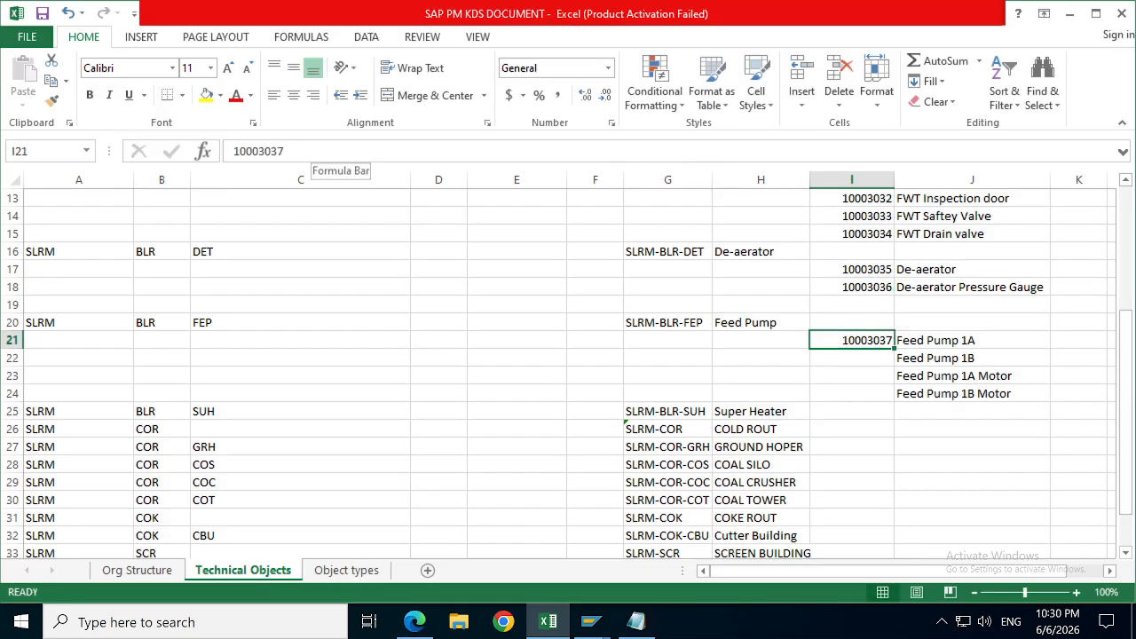
# Step: Record equipment number 10003038 beside Feed Pump 1B in cell I22
pyautogui.hotkey('ctrl', 'c')
pyautogui.press('Down')
pyautogui.hotkey('ctrl', 'v')
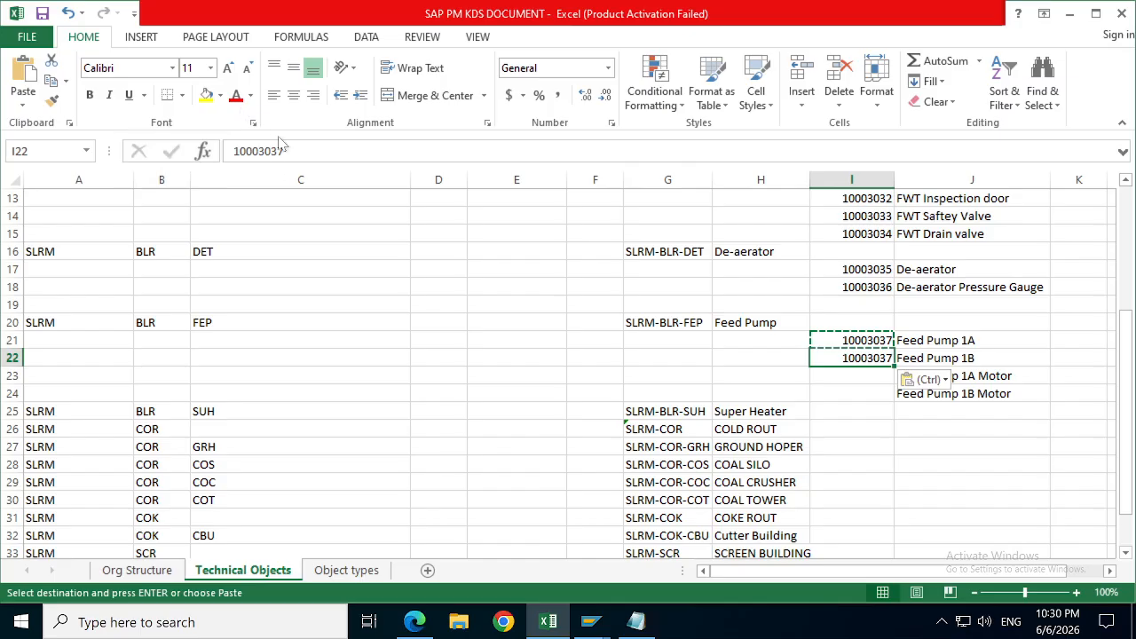
pyautogui.press('F2')
pyautogui.press('BackSpace')
pyautogui.write('8')
pyautogui.press('Return')
pyautogui.press('Up')
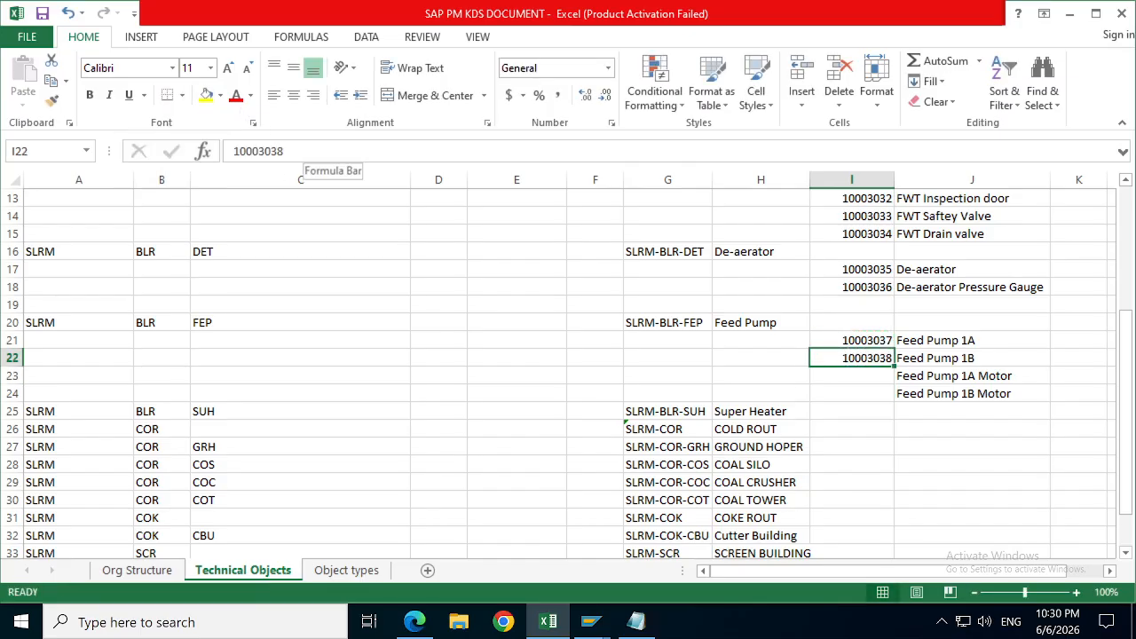
# Step: Return to SAP and open equipment 10003038 for changing with transaction IE02
pyautogui.click(1071, 14)
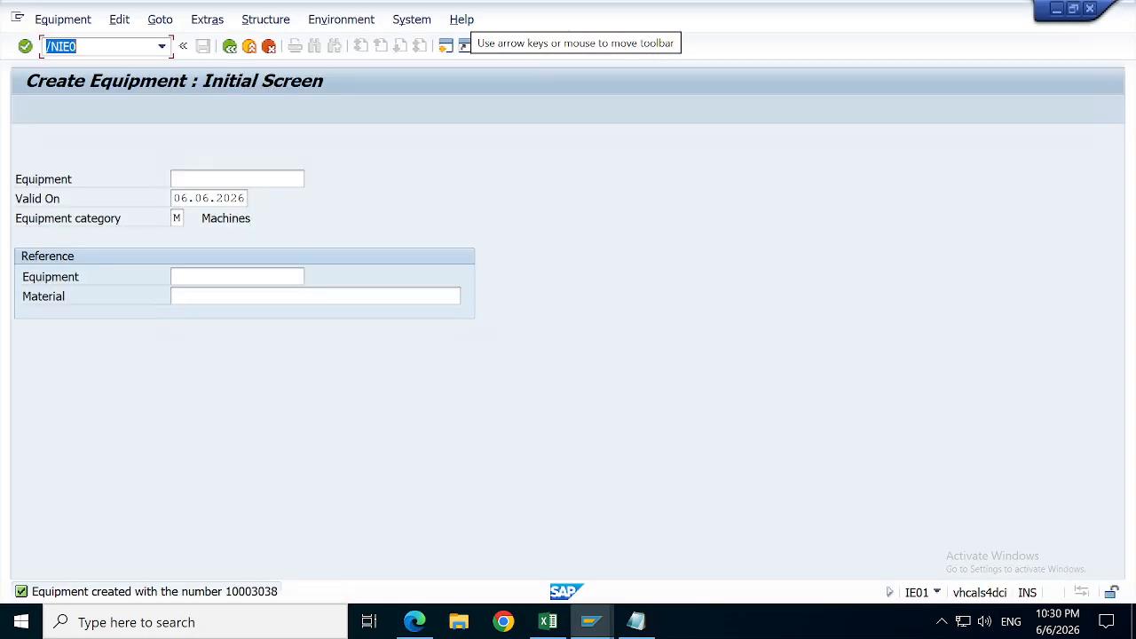
pyautogui.click(78, 47)
pyautogui.press('Return')
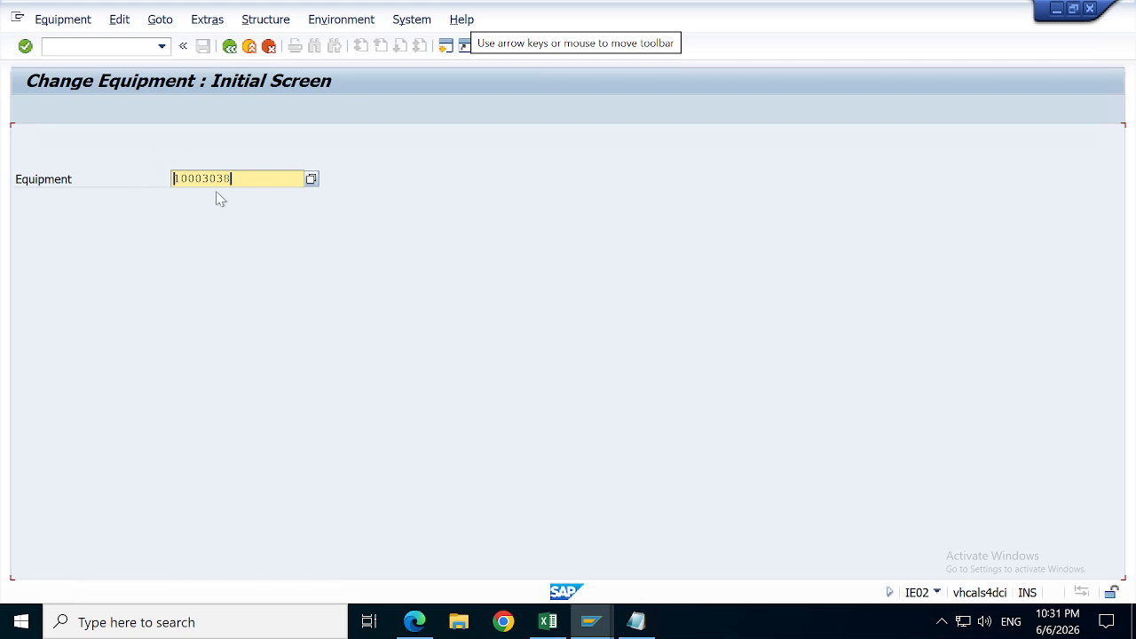
pyautogui.press('Return')
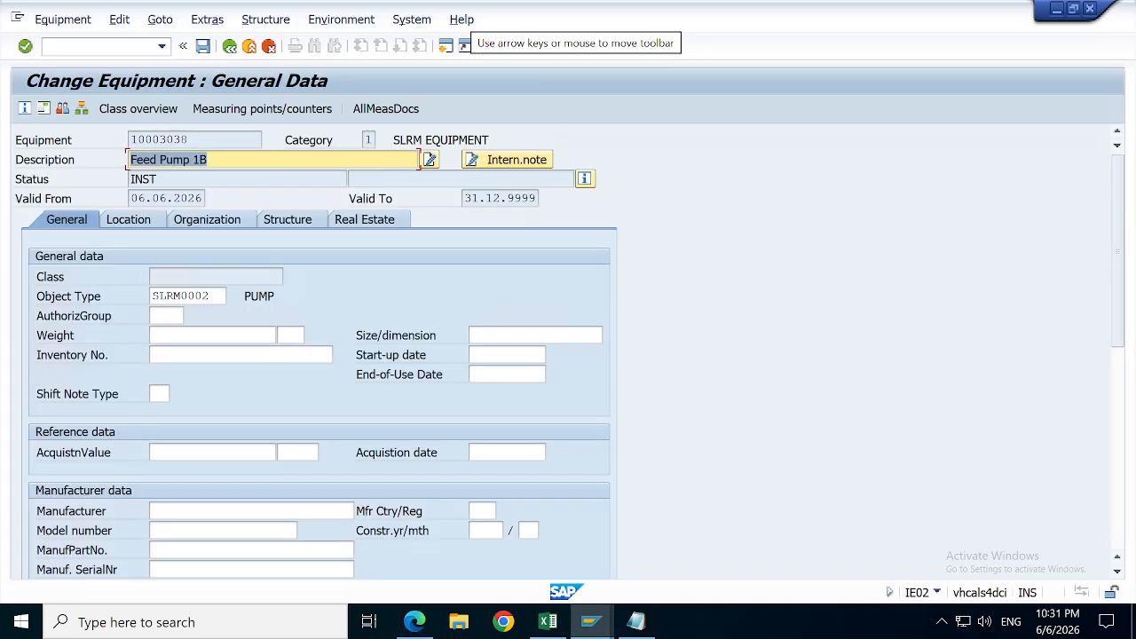
# Step: Enter manufacturer KHB, model number 123 and manufacturer part number 123 for Feed Pump 1B
pyautogui.click(182, 355)
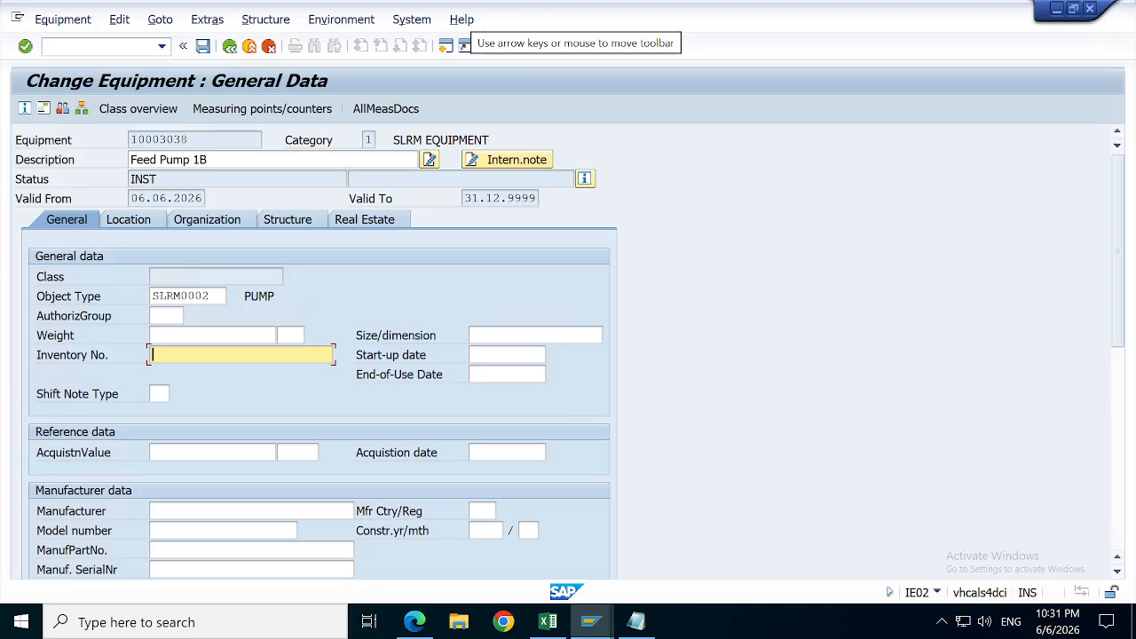
pyautogui.click(152, 316)
pyautogui.click(187, 296)
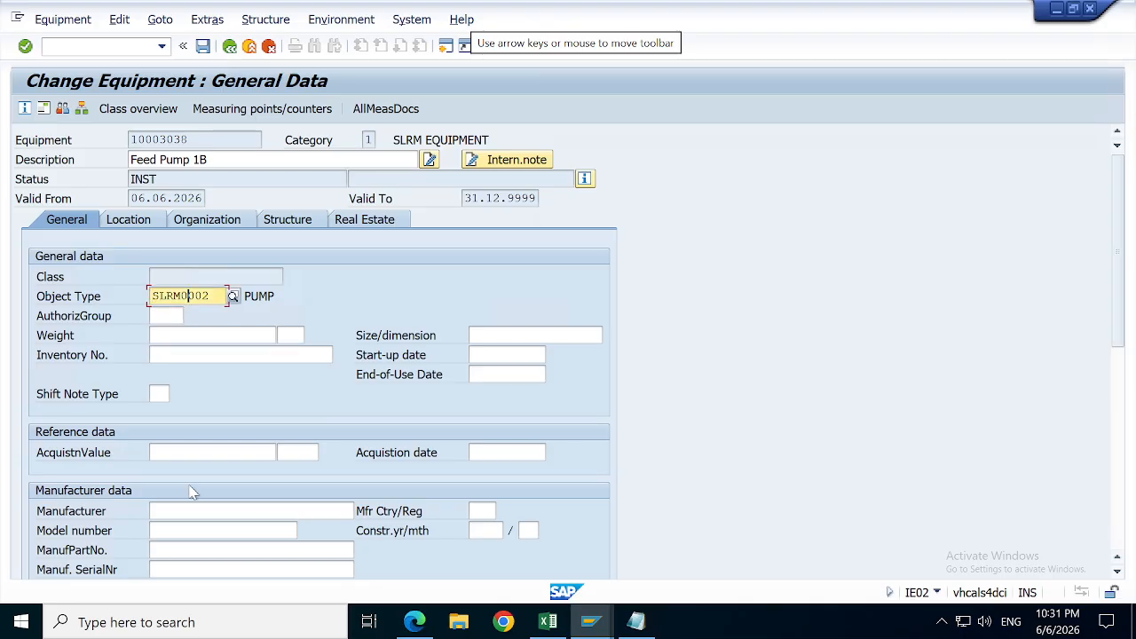
pyautogui.click(204, 511)
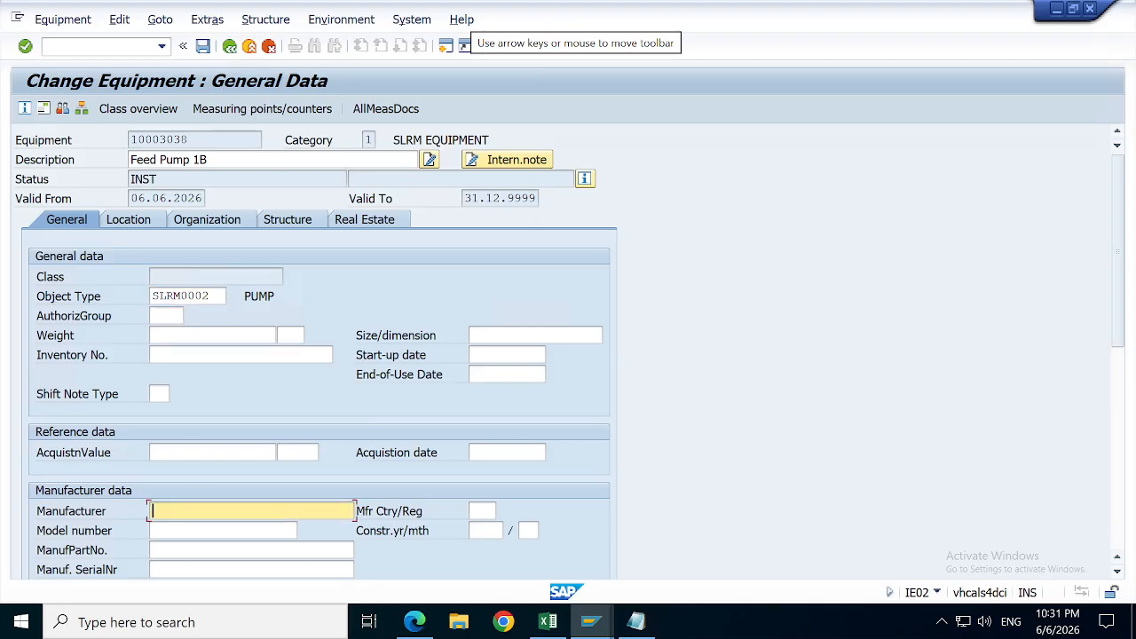
pyautogui.write('12')
pyautogui.press('BackSpace')
pyautogui.press('BackSpace')
pyautogui.press('BackSpace')
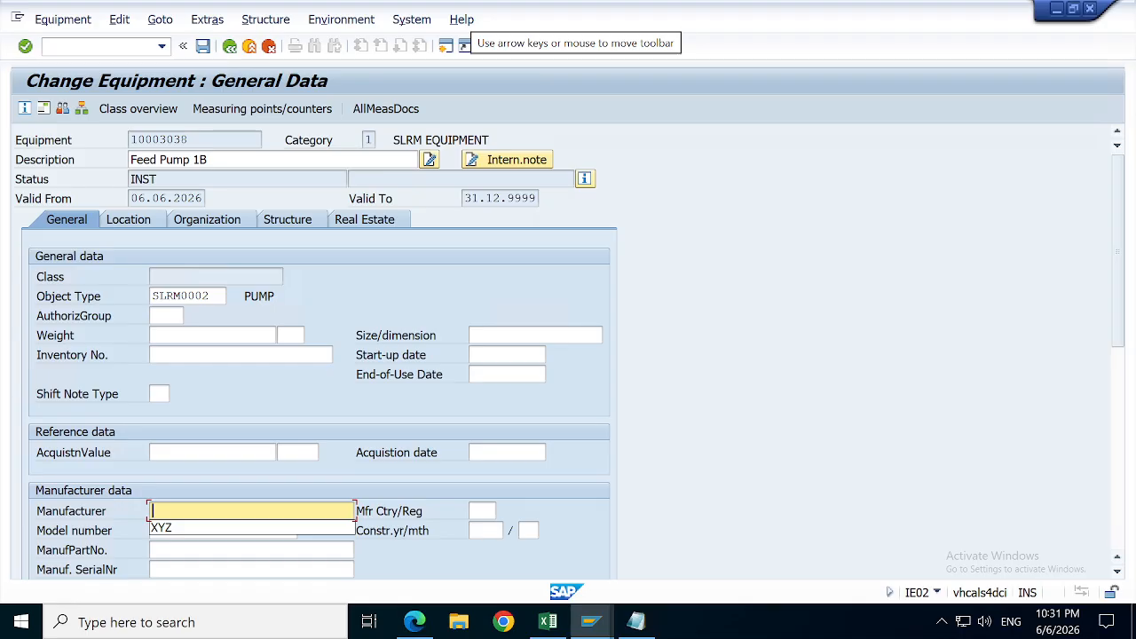
pyautogui.write('KHB')
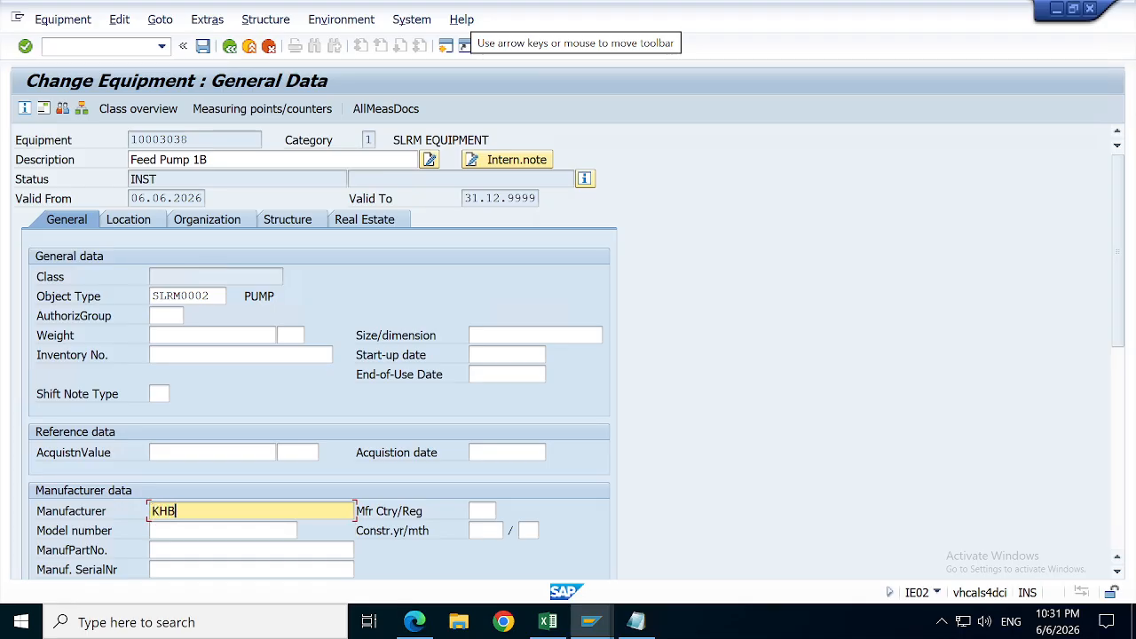
pyautogui.press('Tab')
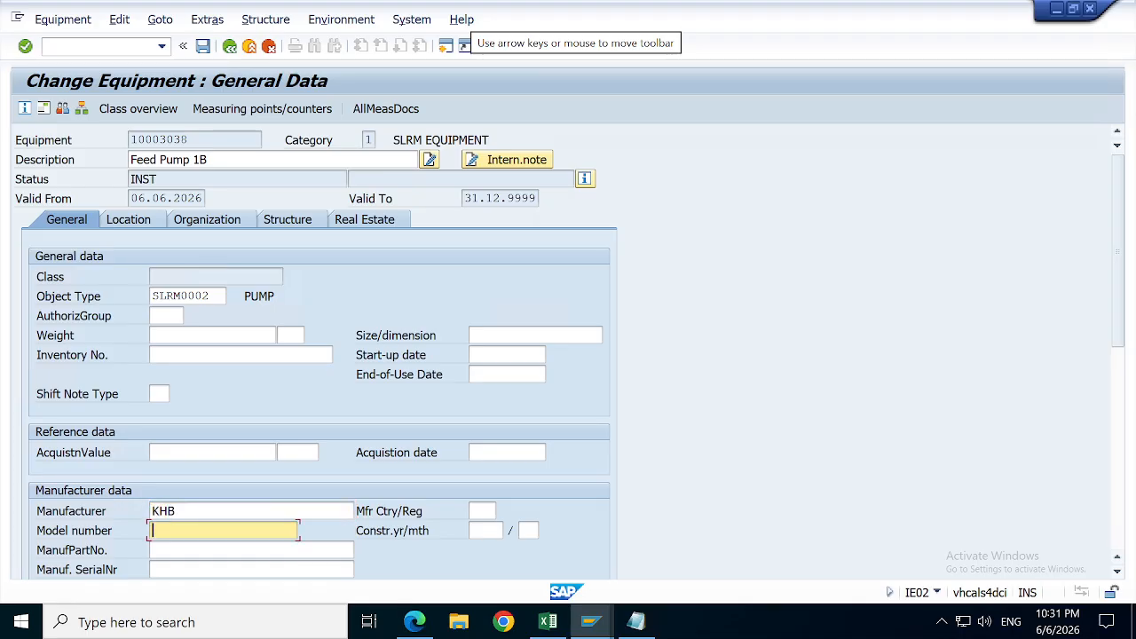
pyautogui.write('123')
pyautogui.press('Tab')
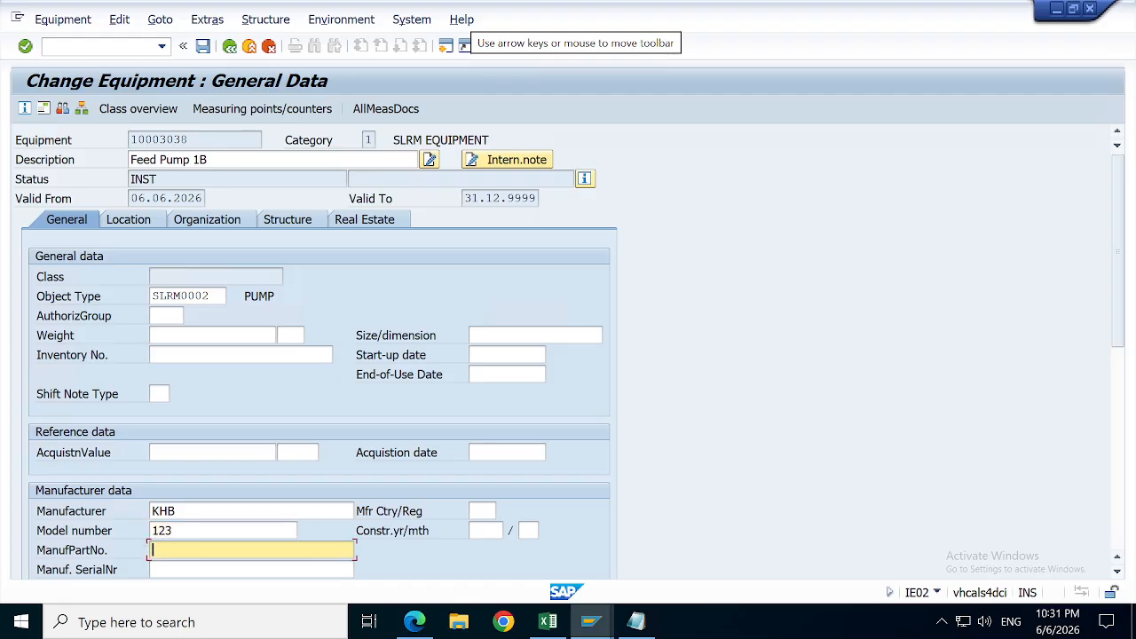
pyautogui.write('123')
pyautogui.press('Tab')
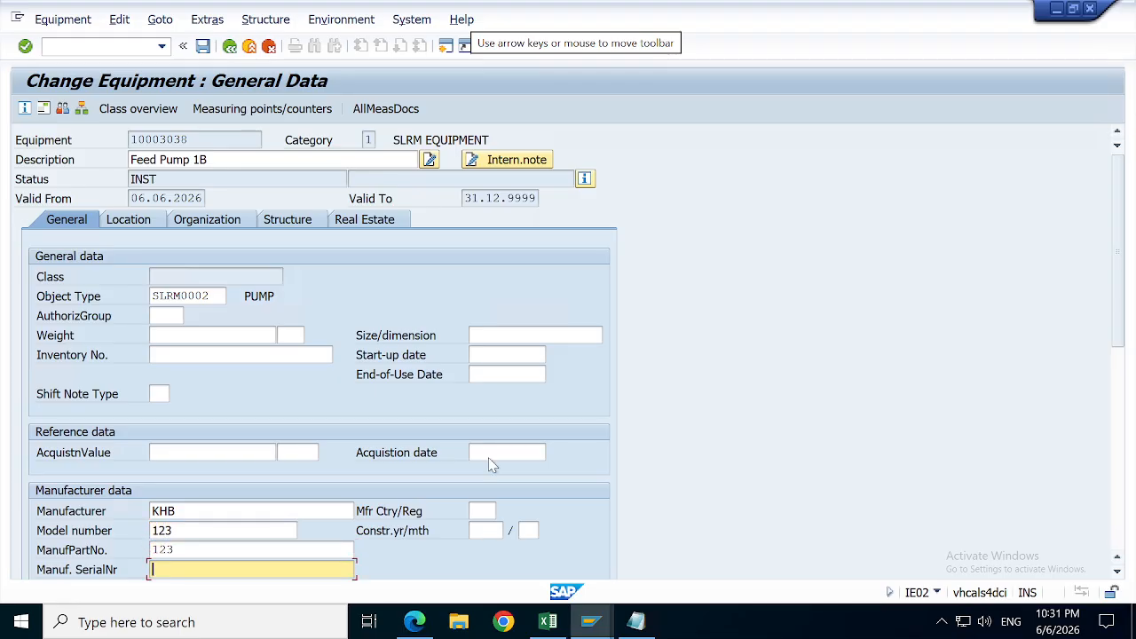
# Step: Set the manufacturer country to US and the construction year and month to 2026/01
pyautogui.press('Tab')
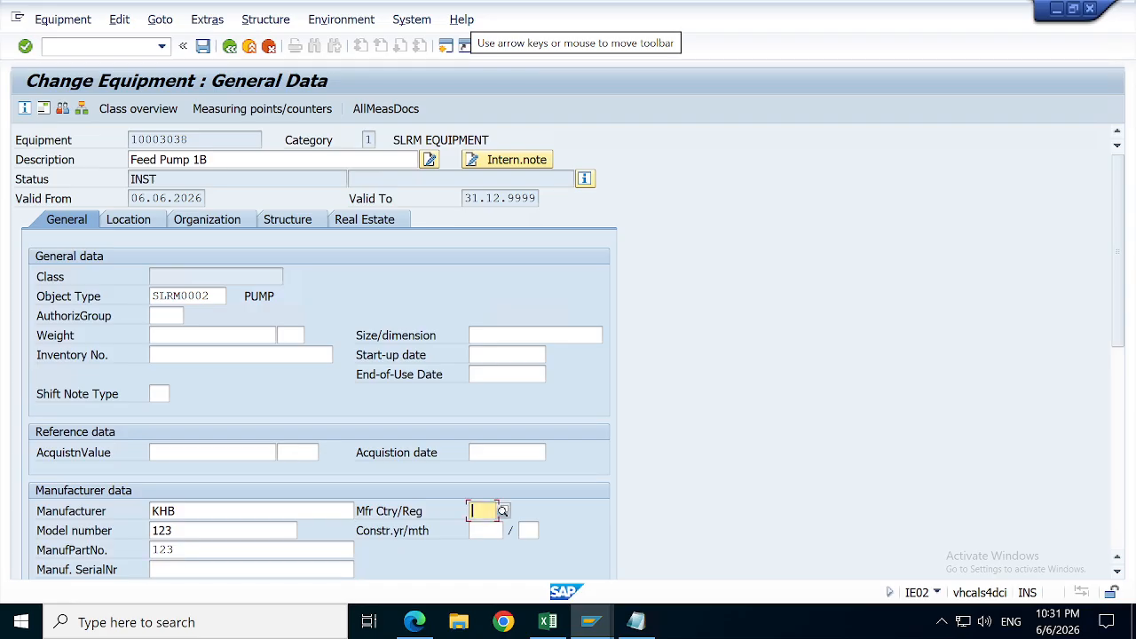
pyautogui.write('US')
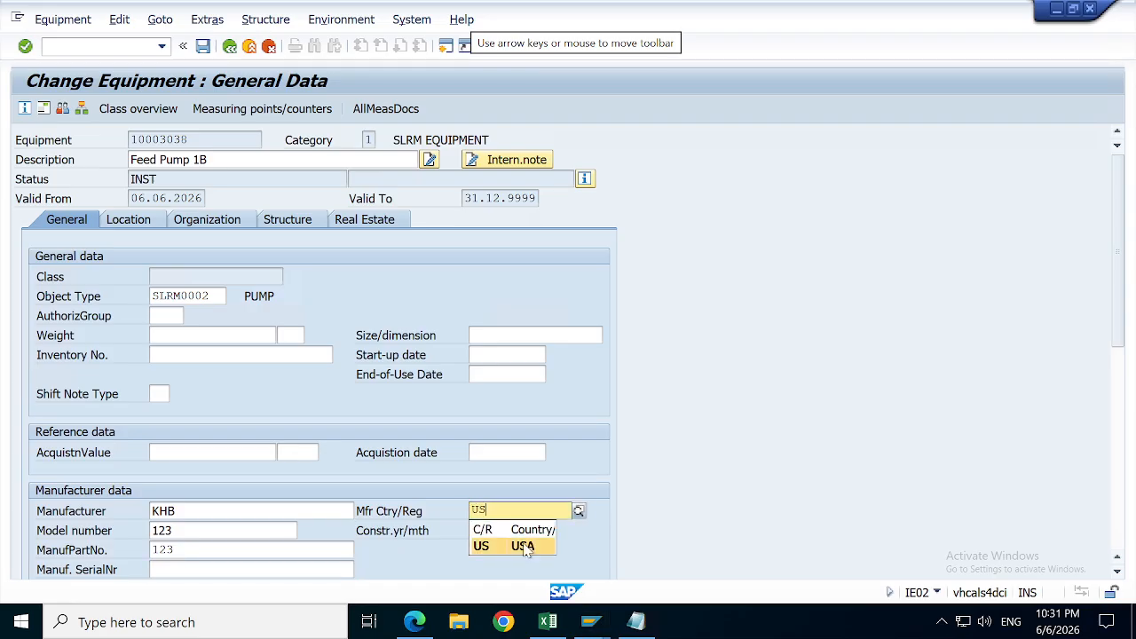
pyautogui.click(526, 548)
pyautogui.press('Tab')
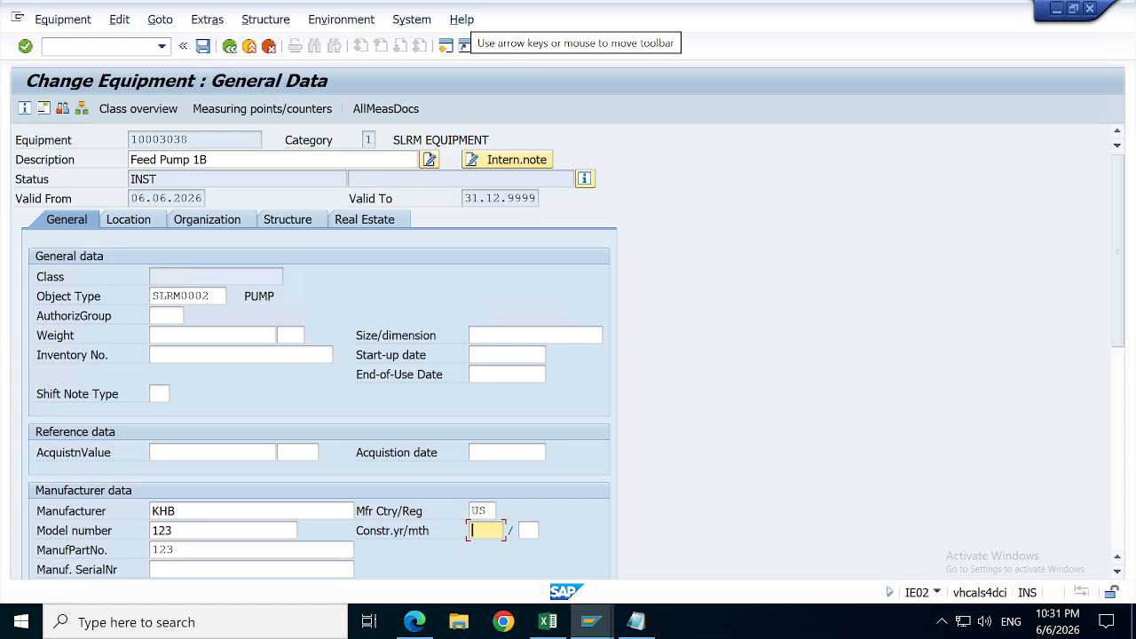
pyautogui.write('6')
pyautogui.press('Tab')
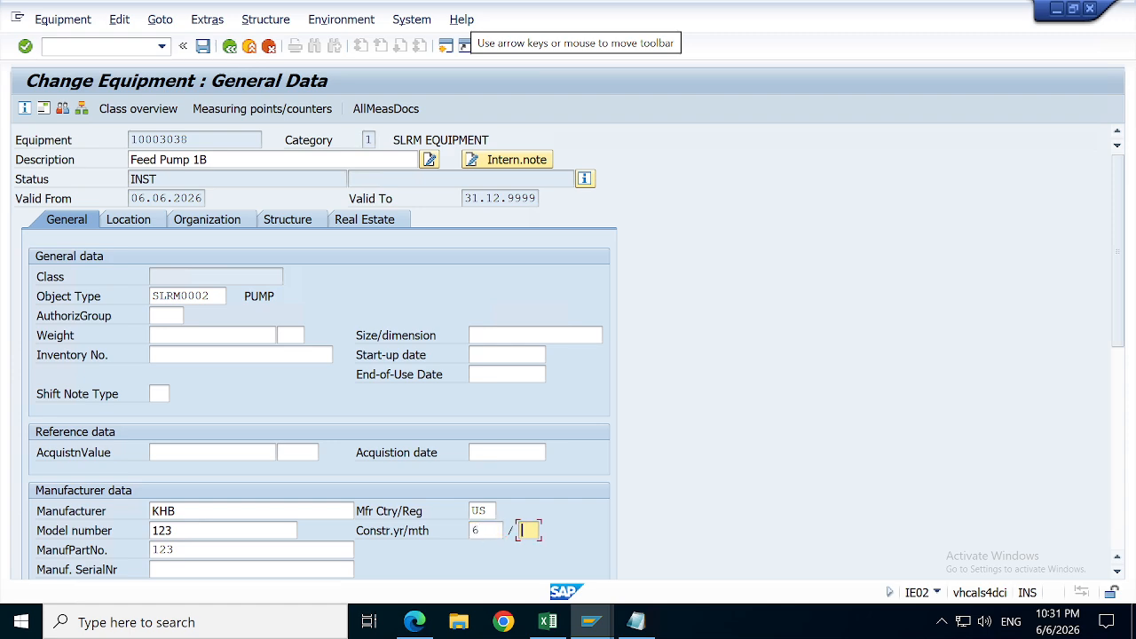
pyautogui.hotkey('shift', 'Tab')
pyautogui.press('BackSpace')
pyautogui.write('202')
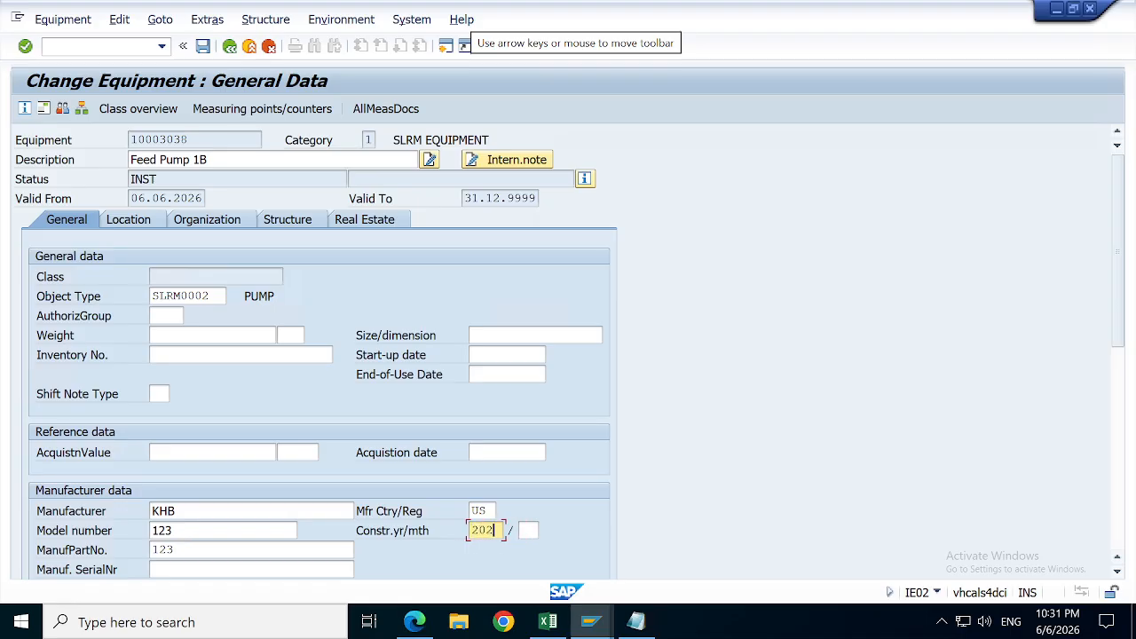
pyautogui.press('Tab')
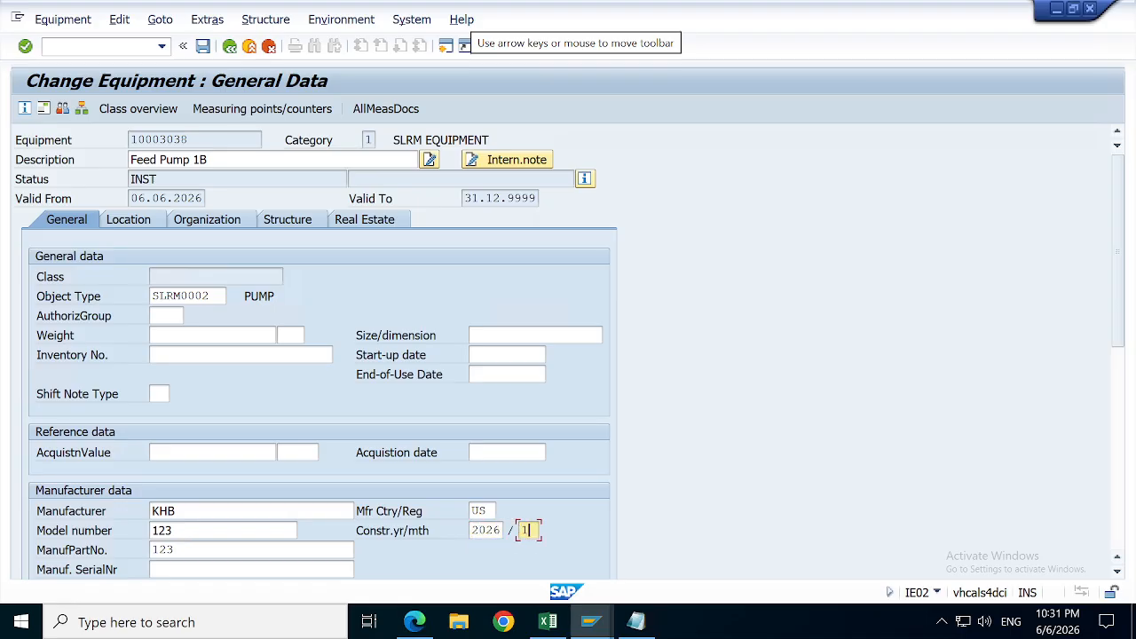
pyautogui.press('Return')
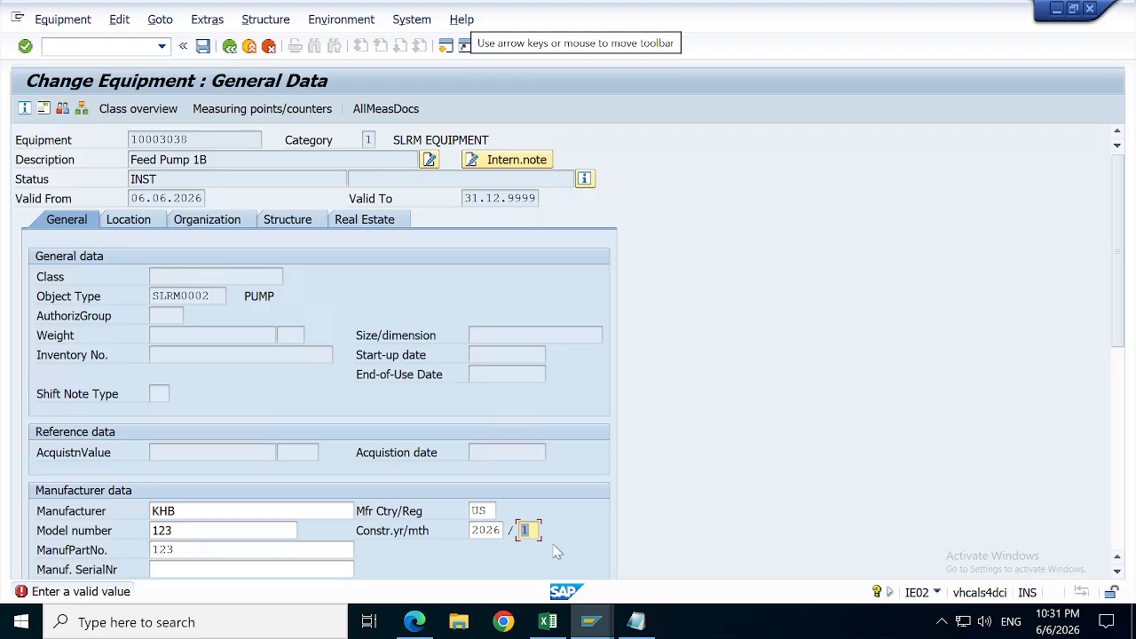
pyautogui.click(525, 530)
pyautogui.press('BackSpace')
pyautogui.write('01')
pyautogui.press('Return')
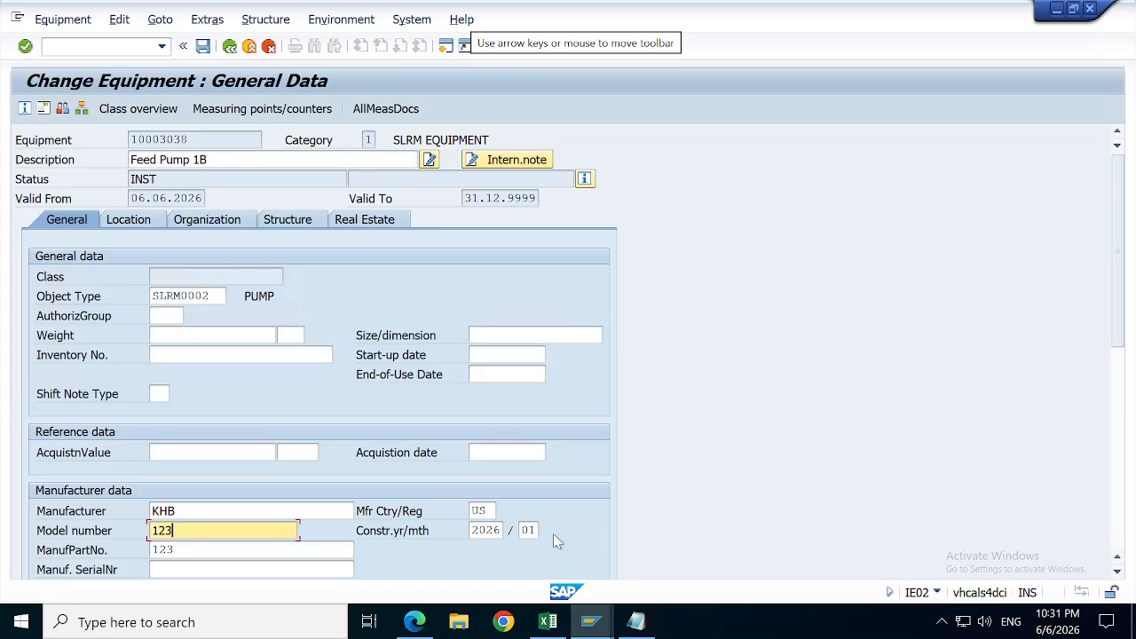
# Step: Set the start-up date of Feed Pump 1B to 06.06.2026
pyautogui.click(533, 355)
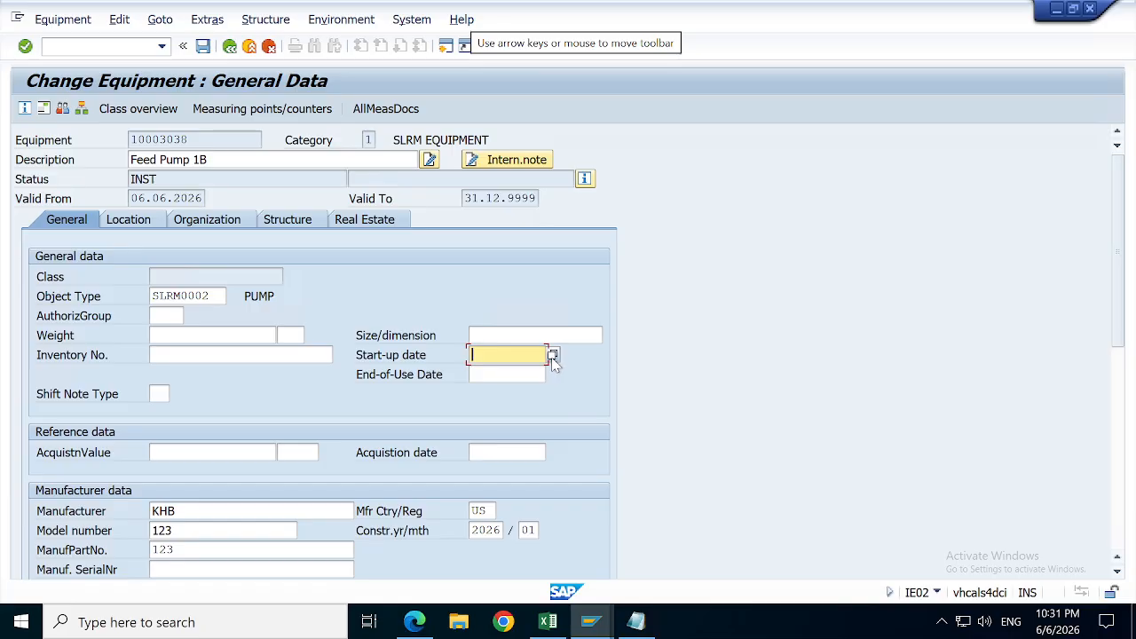
pyautogui.click(551, 355)
pyautogui.click(423, 494)
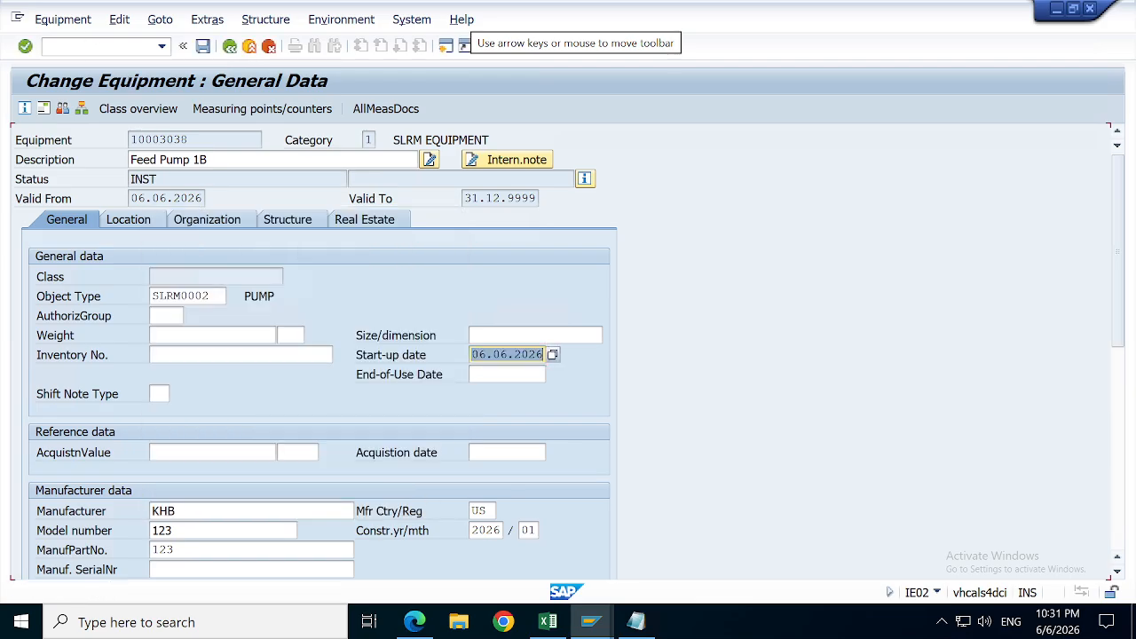
pyautogui.click(62, 18)
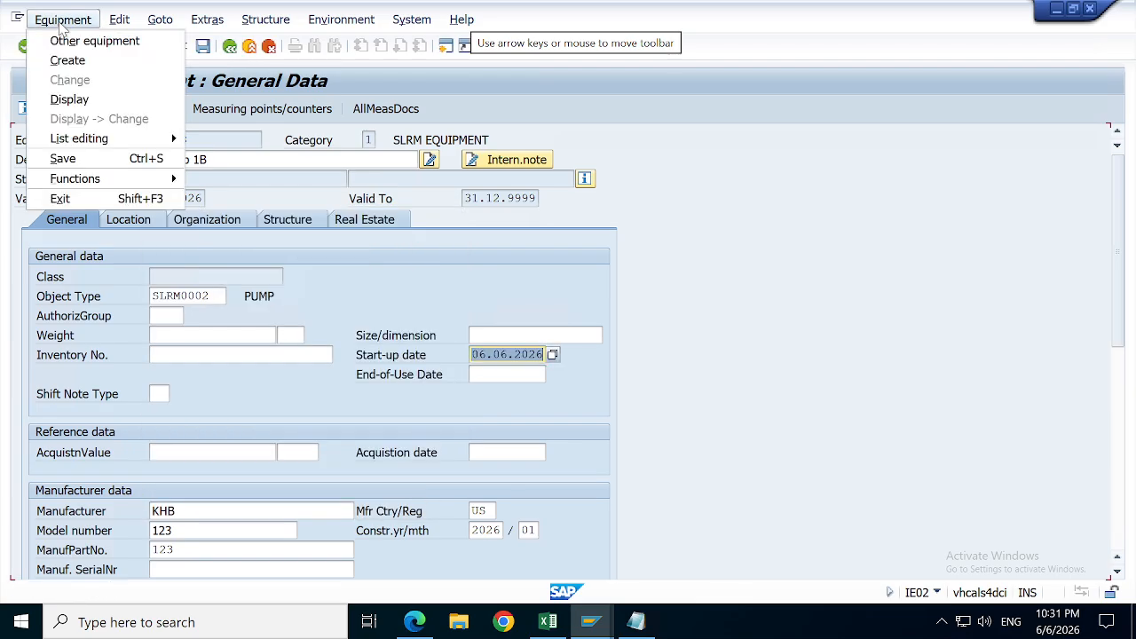
# Step: Deactivate the Feed Pump 1B equipment and set its deletion flag
pyautogui.moveTo(138, 186)
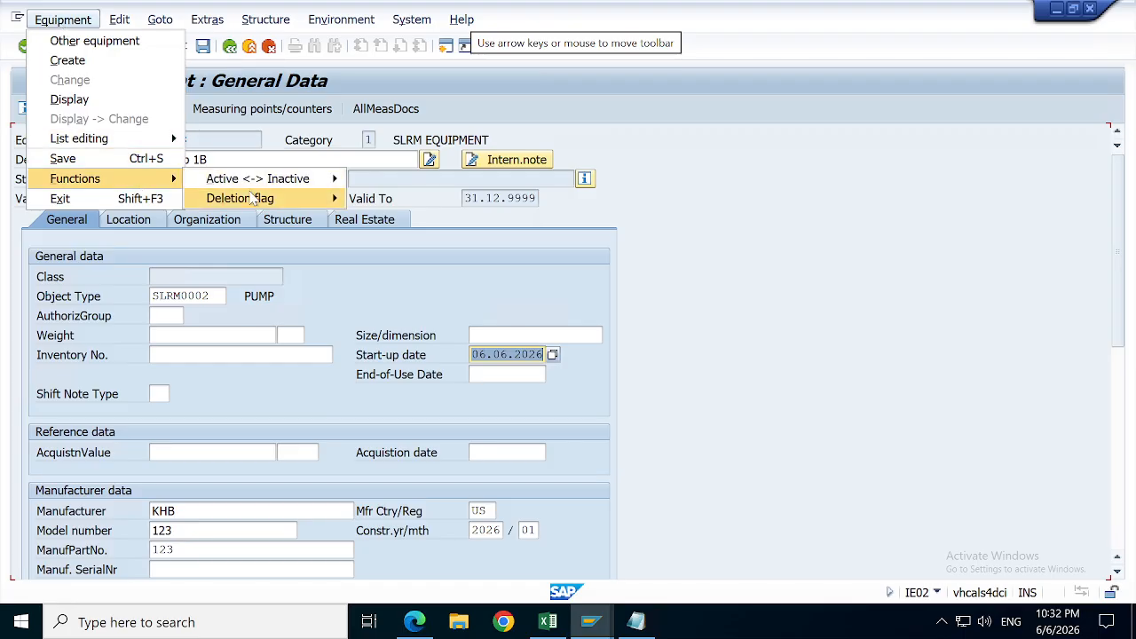
pyautogui.moveTo(293, 184)
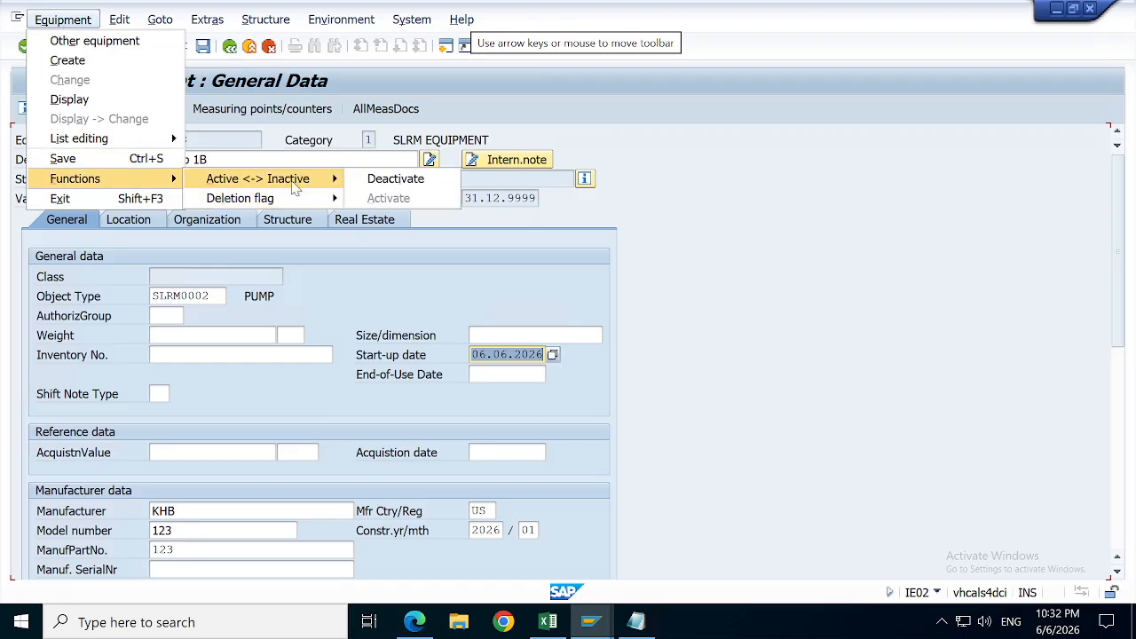
pyautogui.click(373, 182)
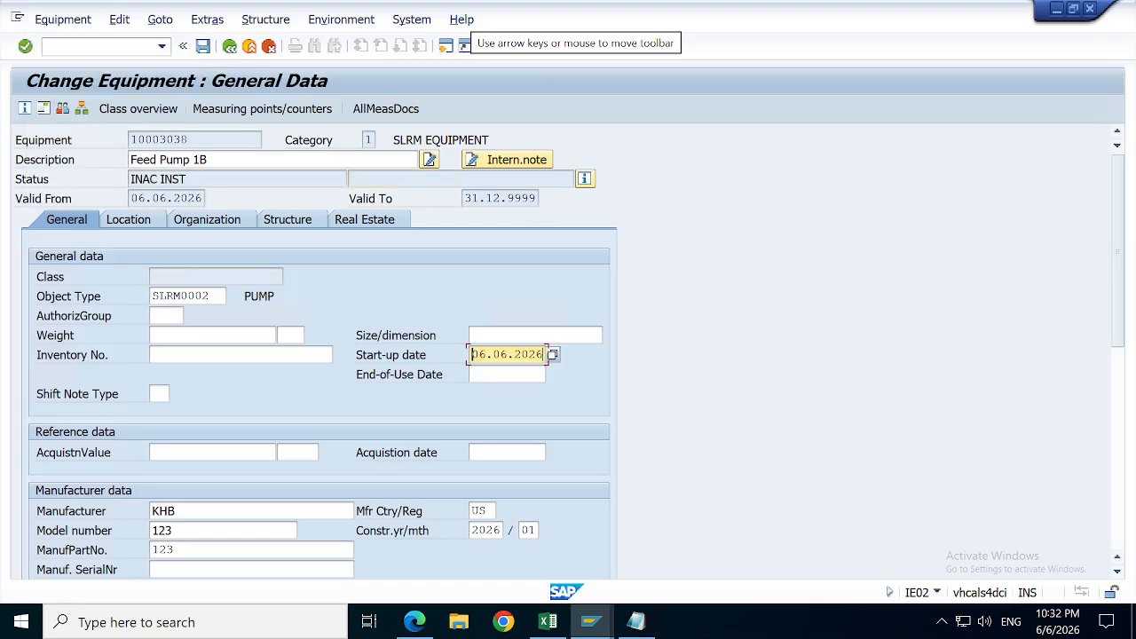
pyautogui.click(64, 19)
pyautogui.moveTo(80, 178)
pyautogui.moveTo(284, 199)
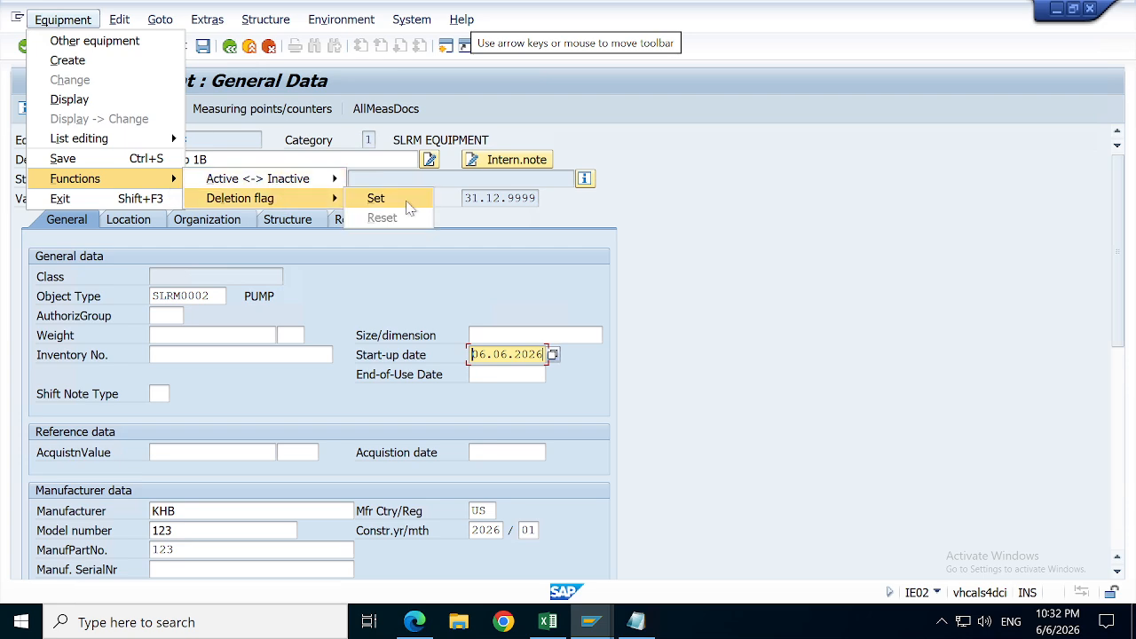
pyautogui.click(375, 197)
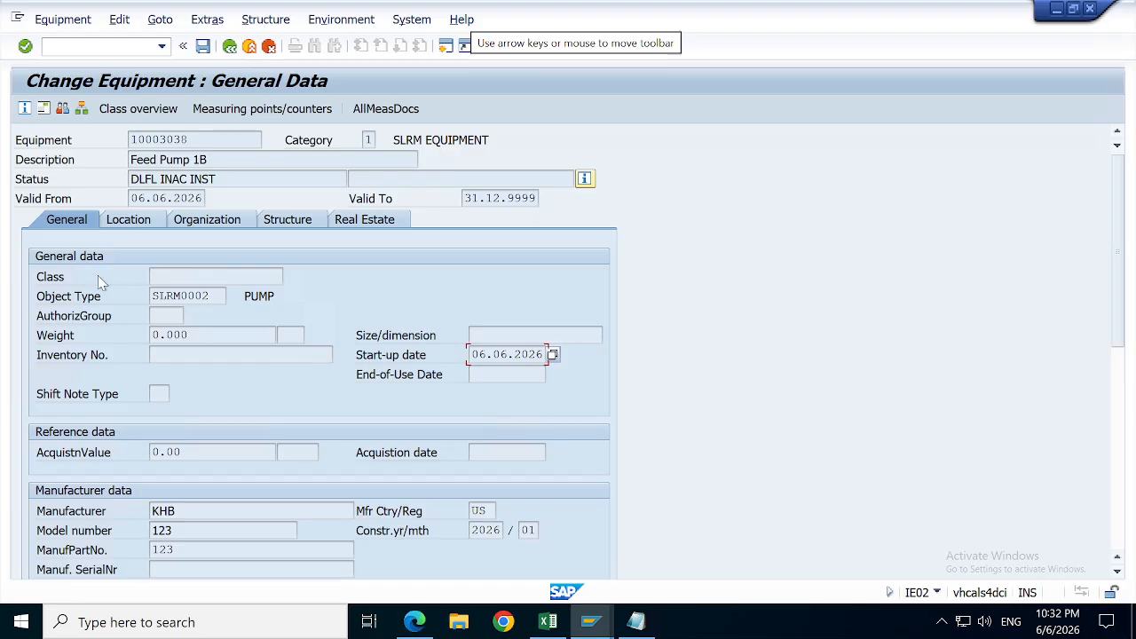
# Step: Review the flagged equipment's location, organization, structure and real estate data, and return to its general data
pyautogui.click(150, 221)
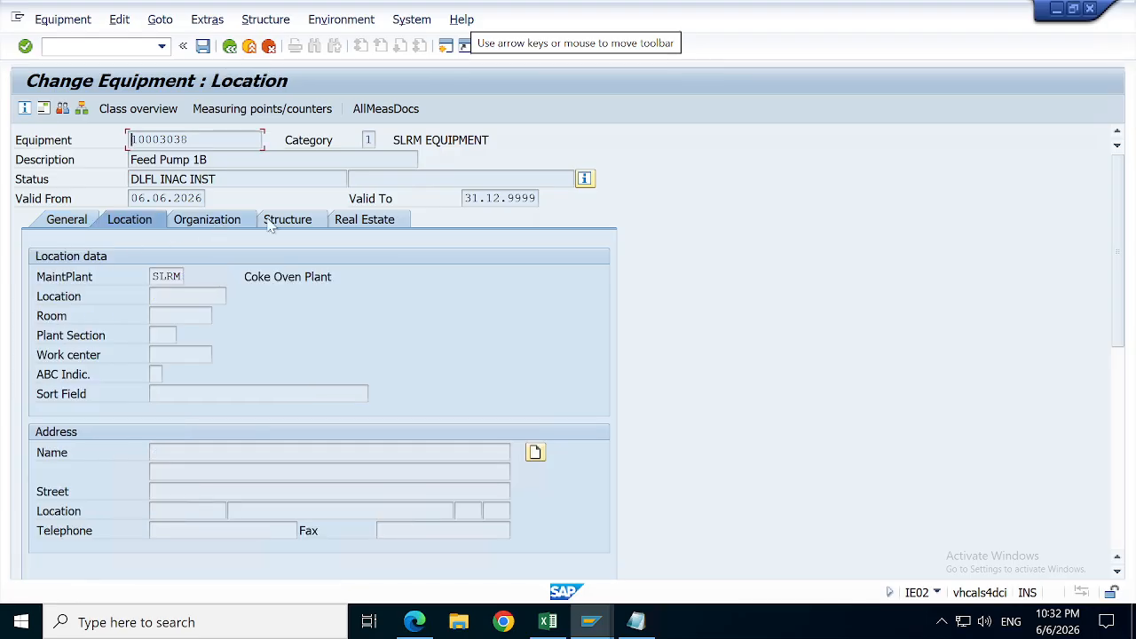
pyautogui.click(217, 223)
pyautogui.click(289, 222)
pyautogui.click(345, 221)
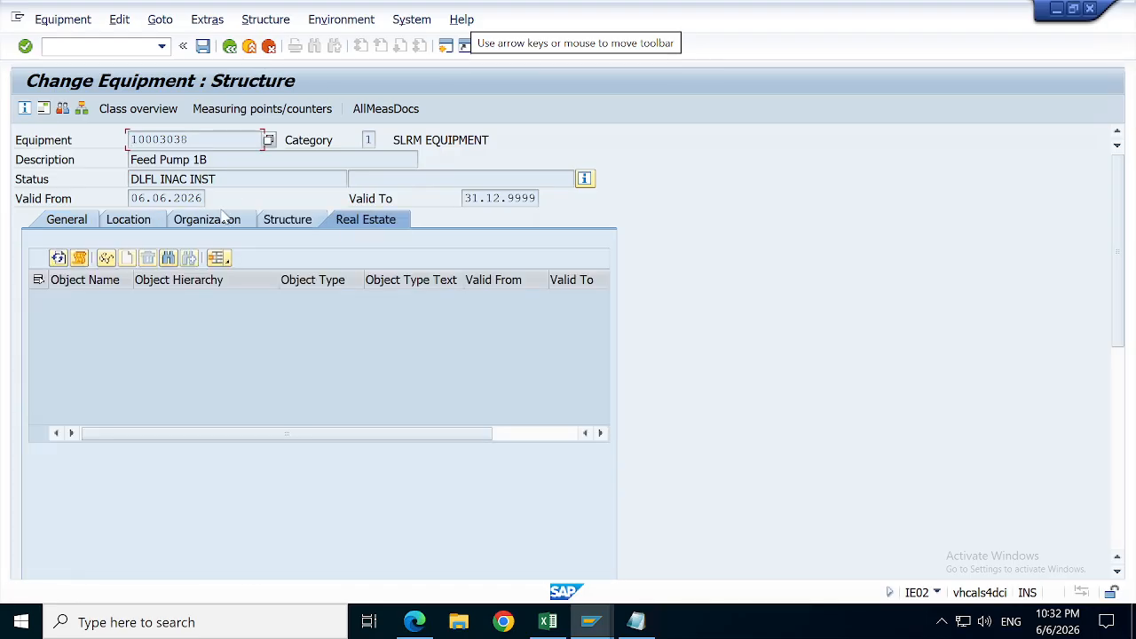
pyautogui.click(124, 221)
pyautogui.click(61, 221)
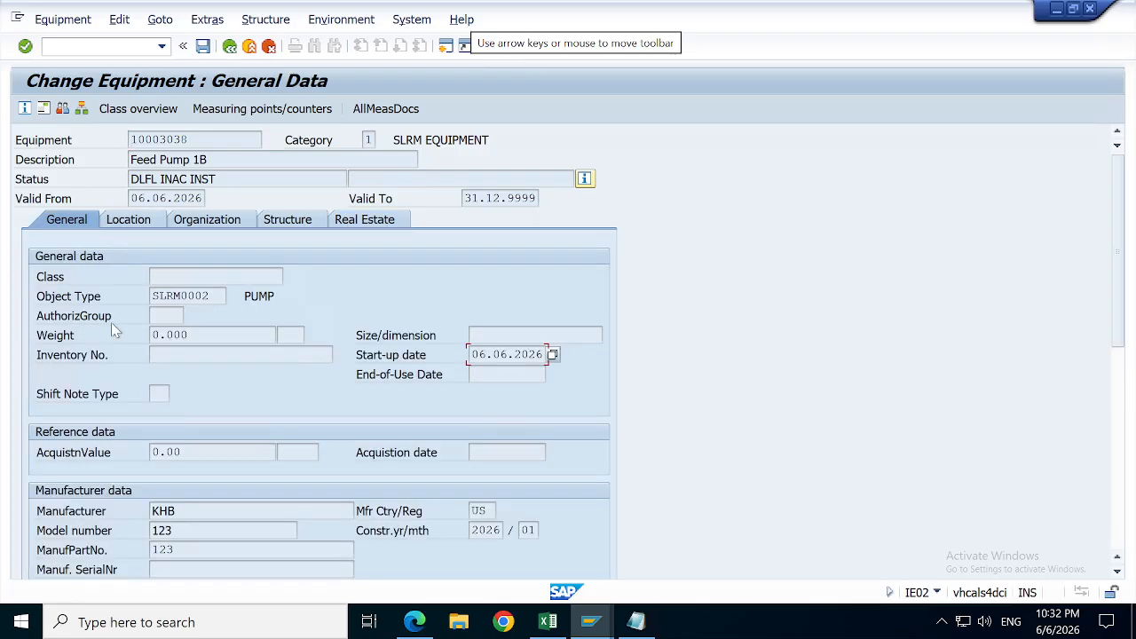
# Step: Reset the deletion flag of the Feed Pump 1B equipment
pyautogui.click(62, 18)
pyautogui.click(119, 18)
pyautogui.click(639, 249)
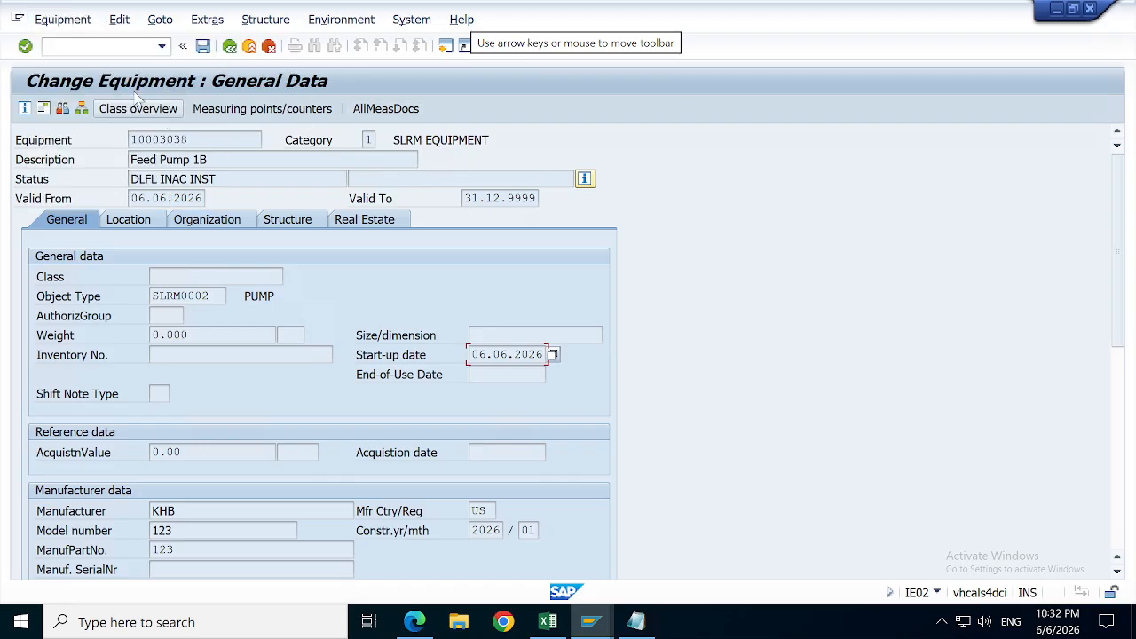
pyautogui.click(62, 18)
pyautogui.moveTo(149, 188)
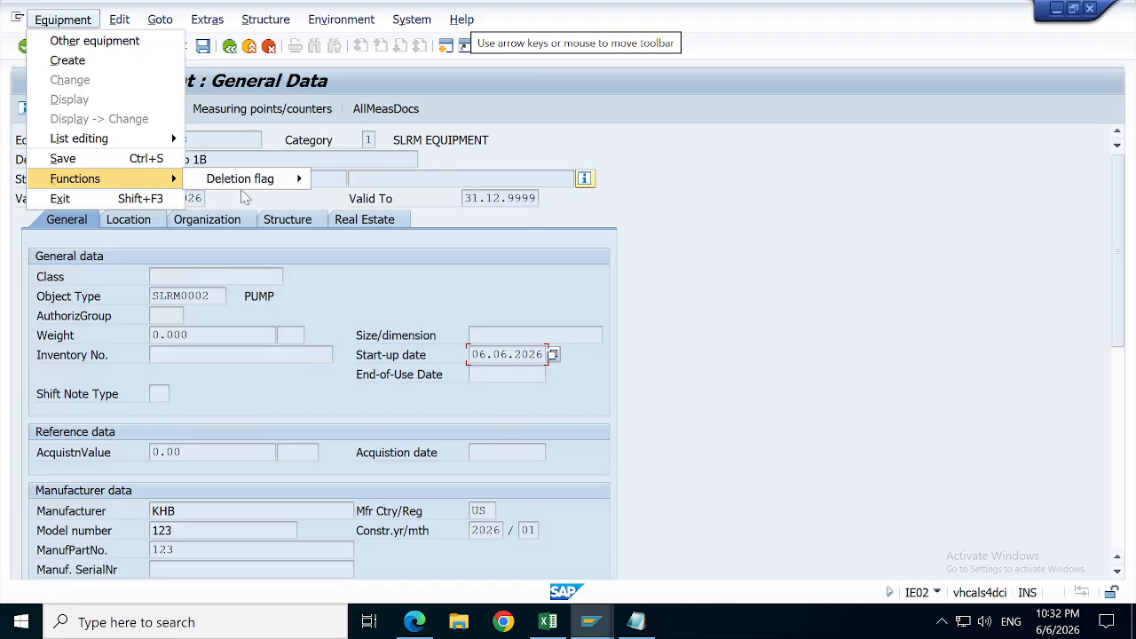
pyautogui.moveTo(257, 187)
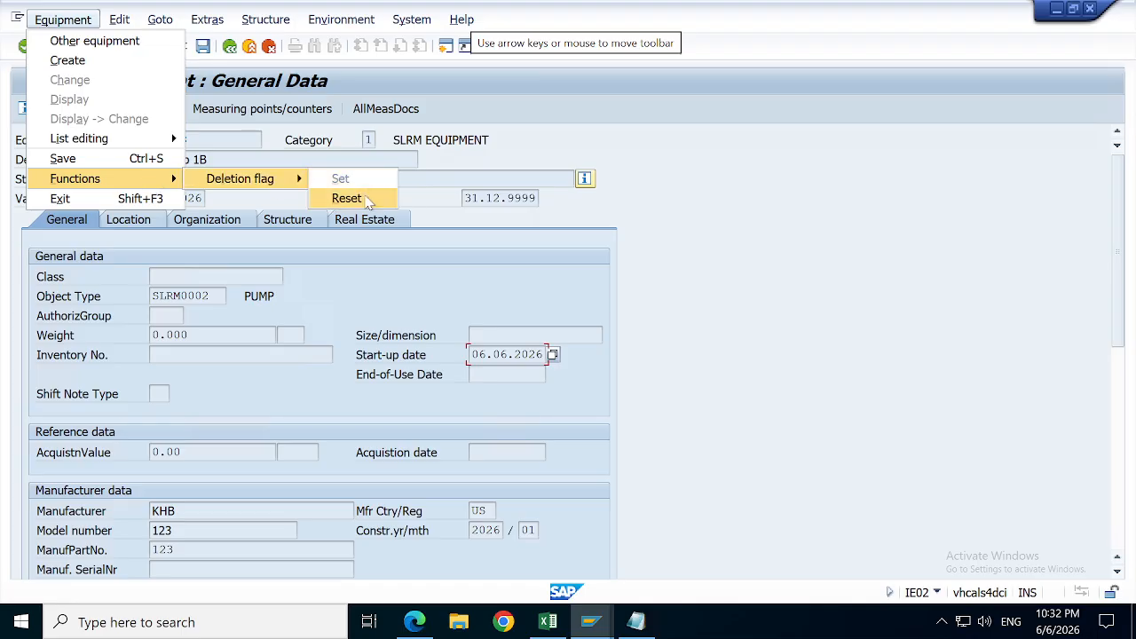
pyautogui.click(370, 195)
# Step: Reactivate the Feed Pump 1B equipment
pyautogui.click(63, 21)
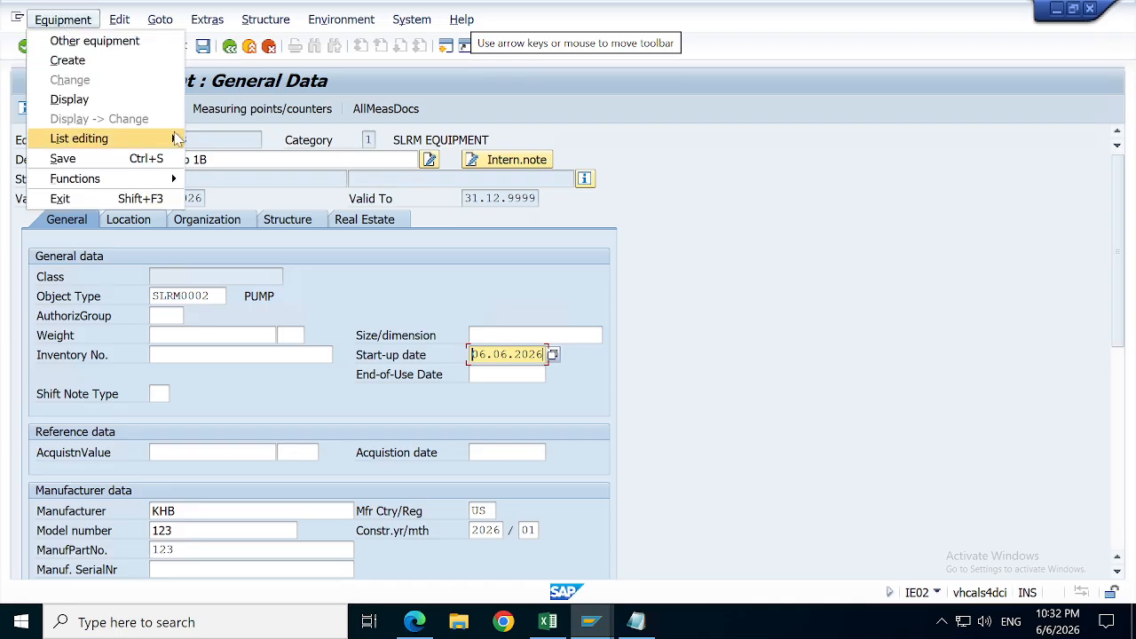
pyautogui.moveTo(151, 179)
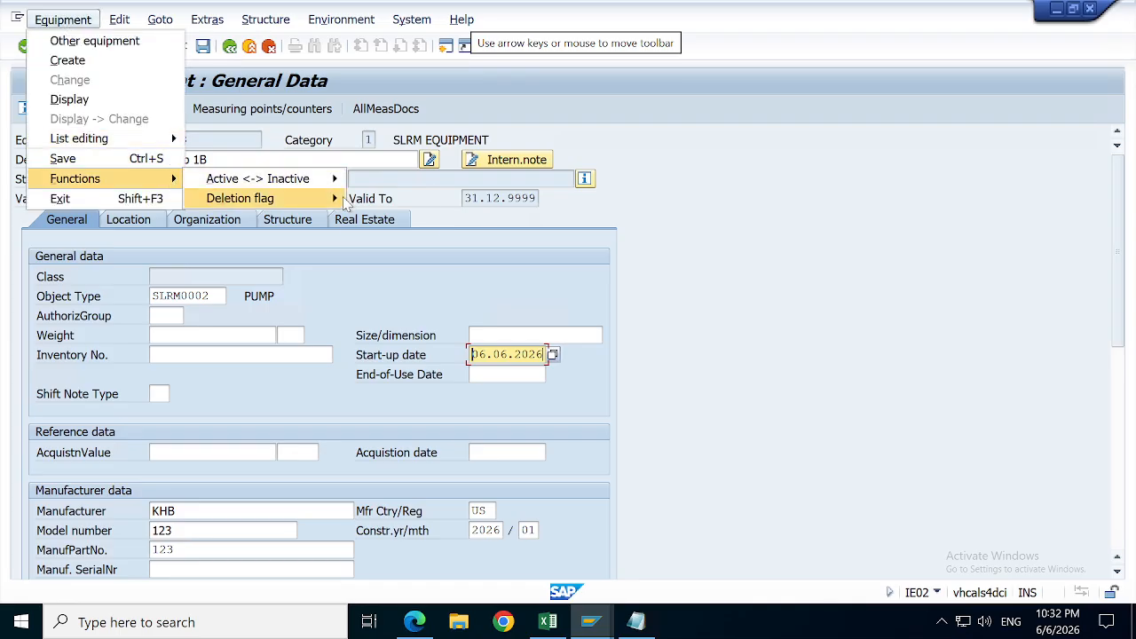
pyautogui.moveTo(333, 181)
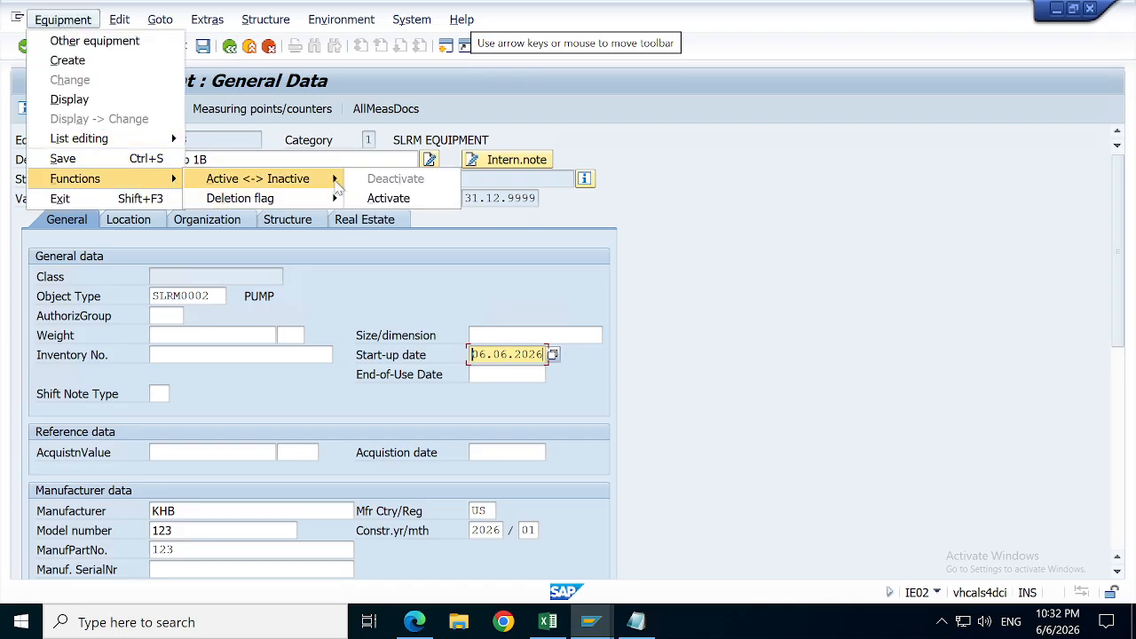
pyautogui.click(388, 198)
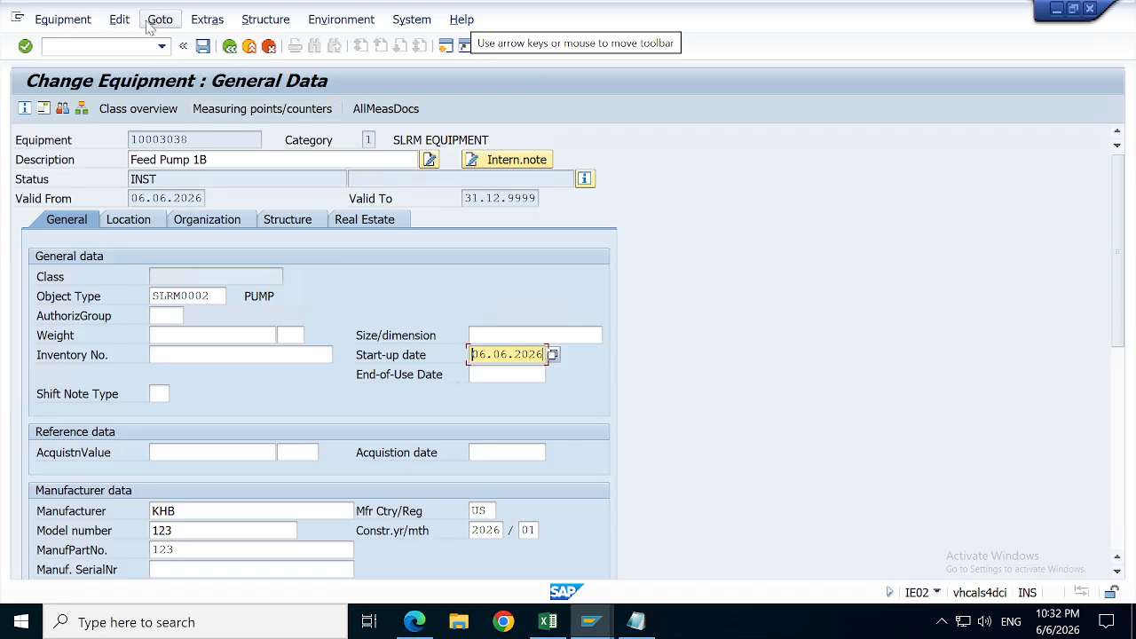
# Step: Examine the multilingual short texts maintained for the equipment and return to its general data
pyautogui.click(62, 20)
pyautogui.moveTo(119, 20)
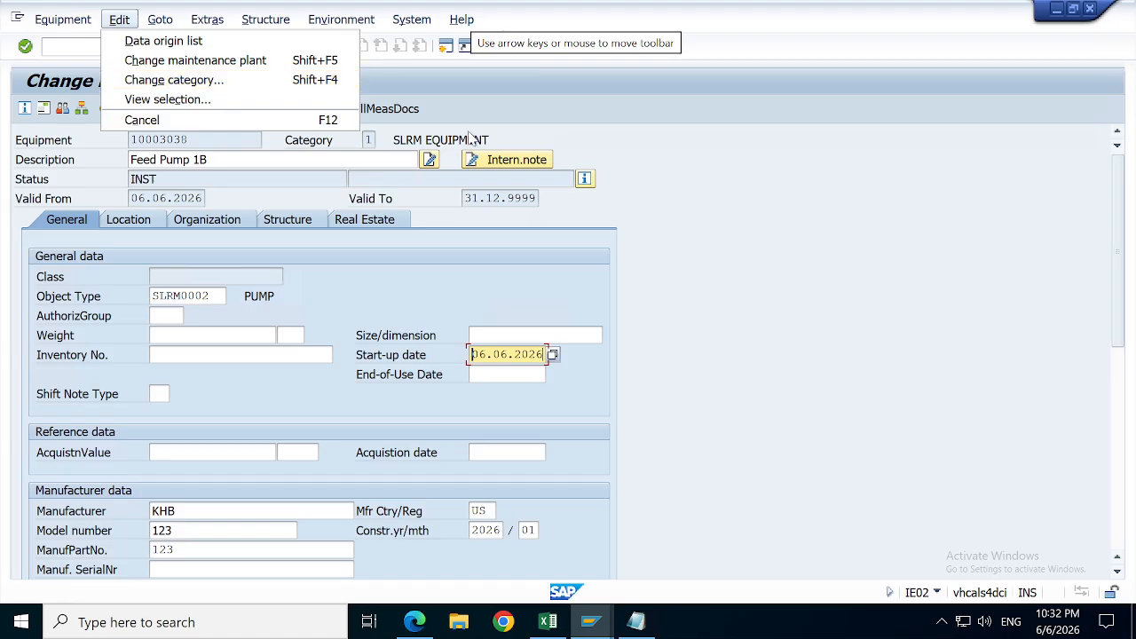
pyautogui.click(159, 20)
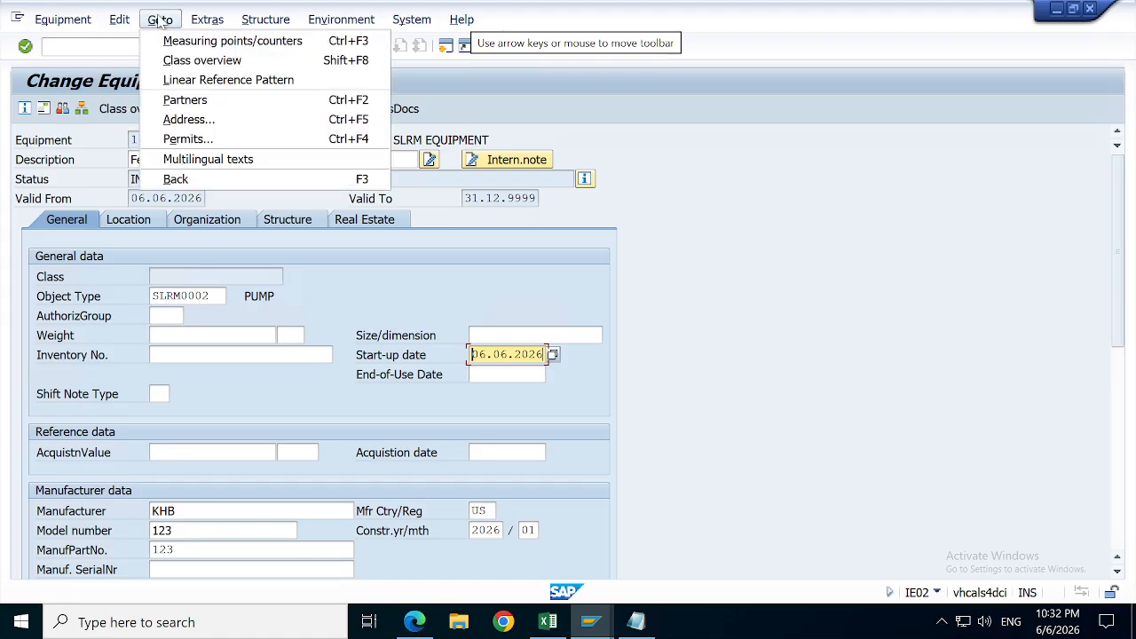
pyautogui.click(223, 161)
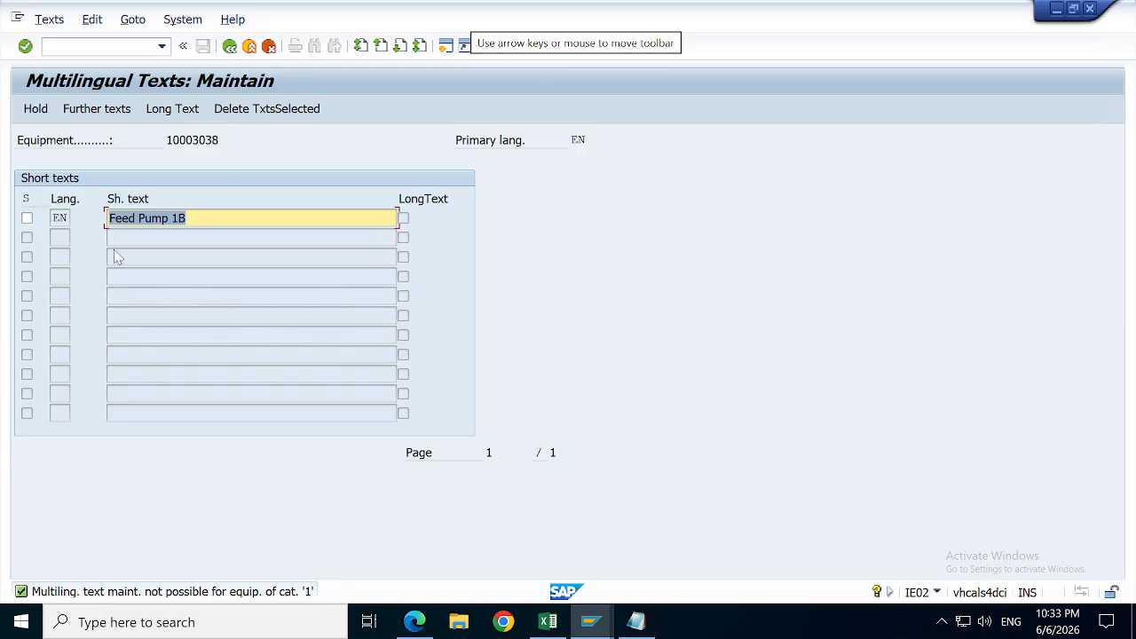
pyautogui.click(231, 47)
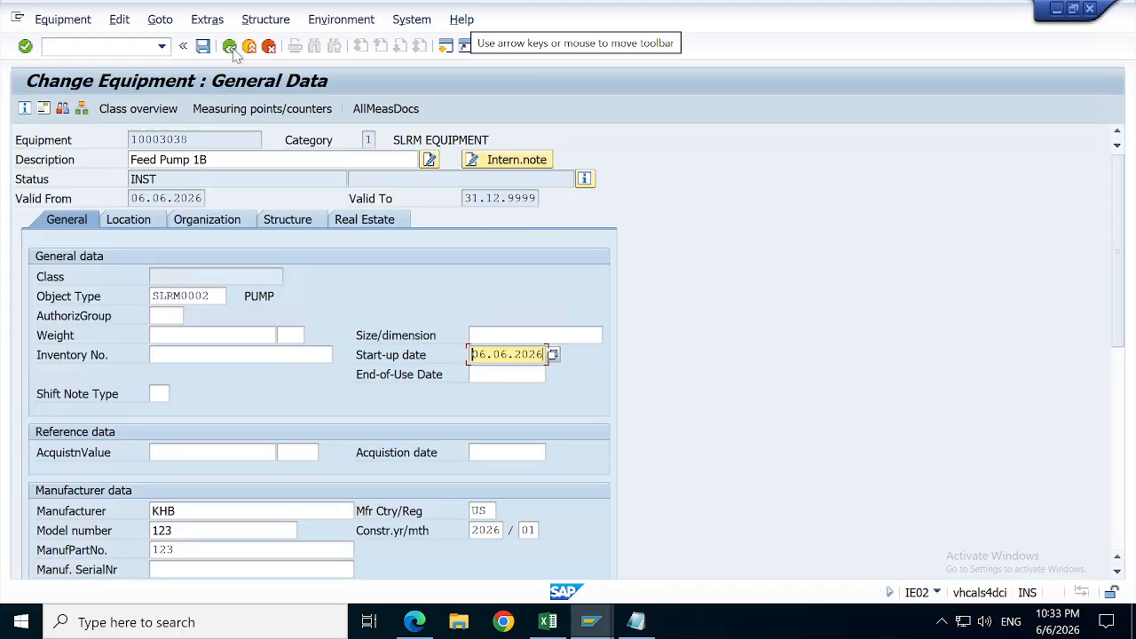
# Step: View the object information for the equipment and close it
pyautogui.click(207, 20)
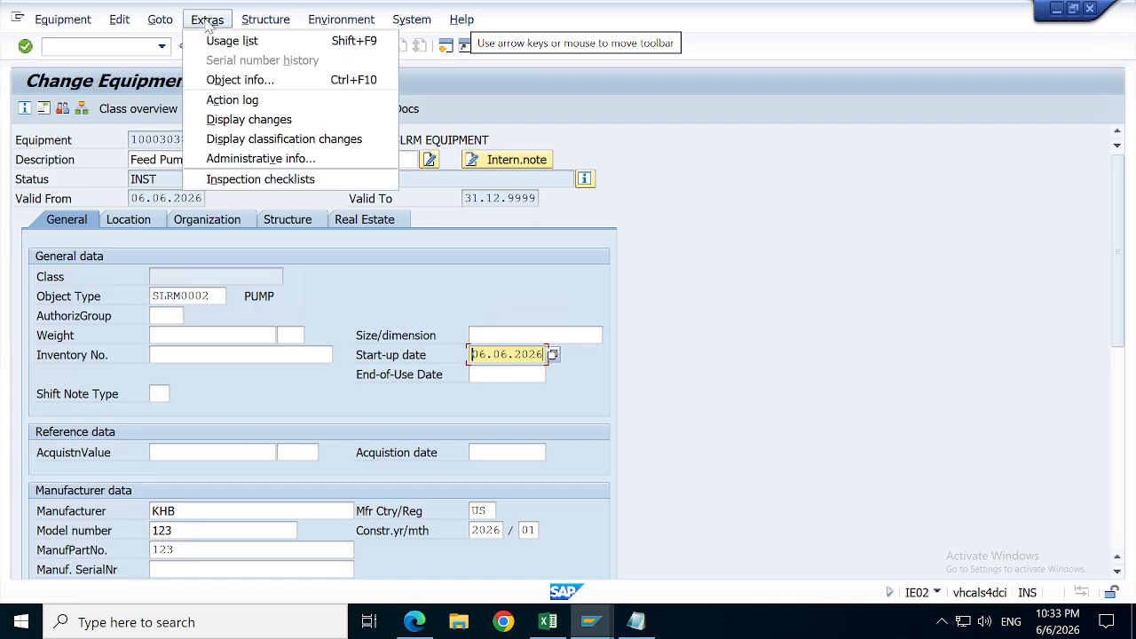
pyautogui.click(255, 82)
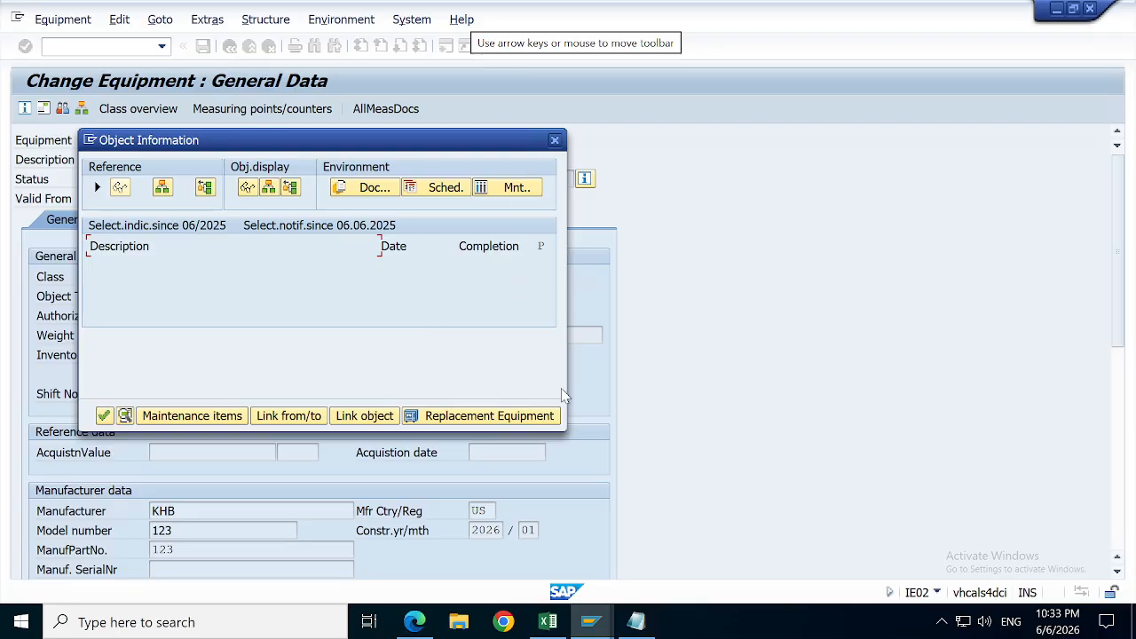
pyautogui.click(555, 140)
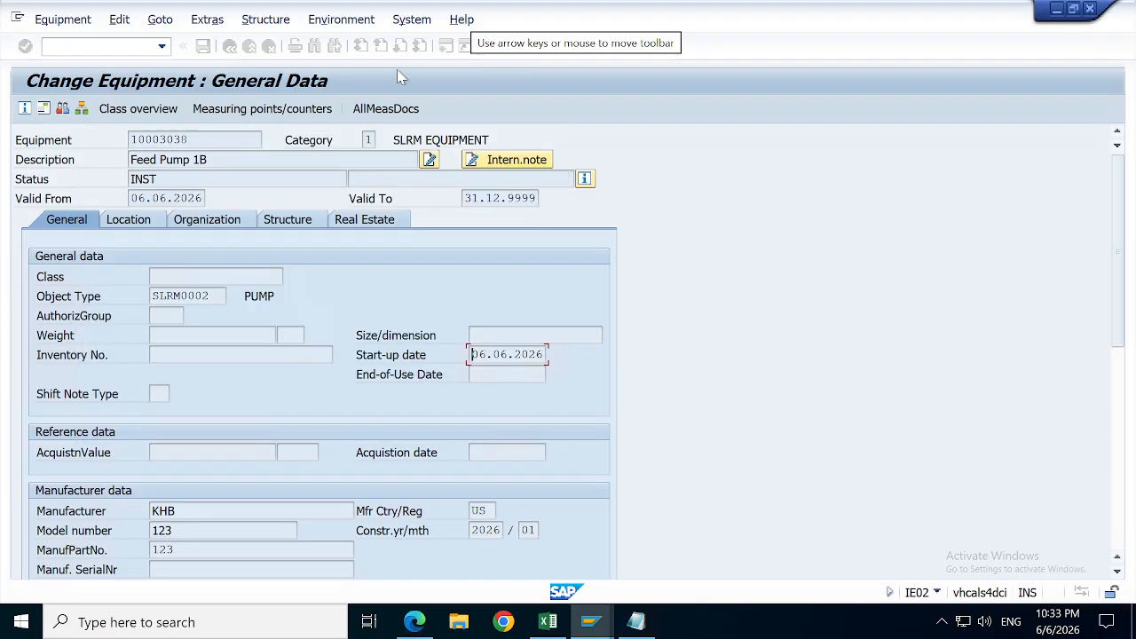
# Step: View the equipment's action log and close it
pyautogui.click(205, 20)
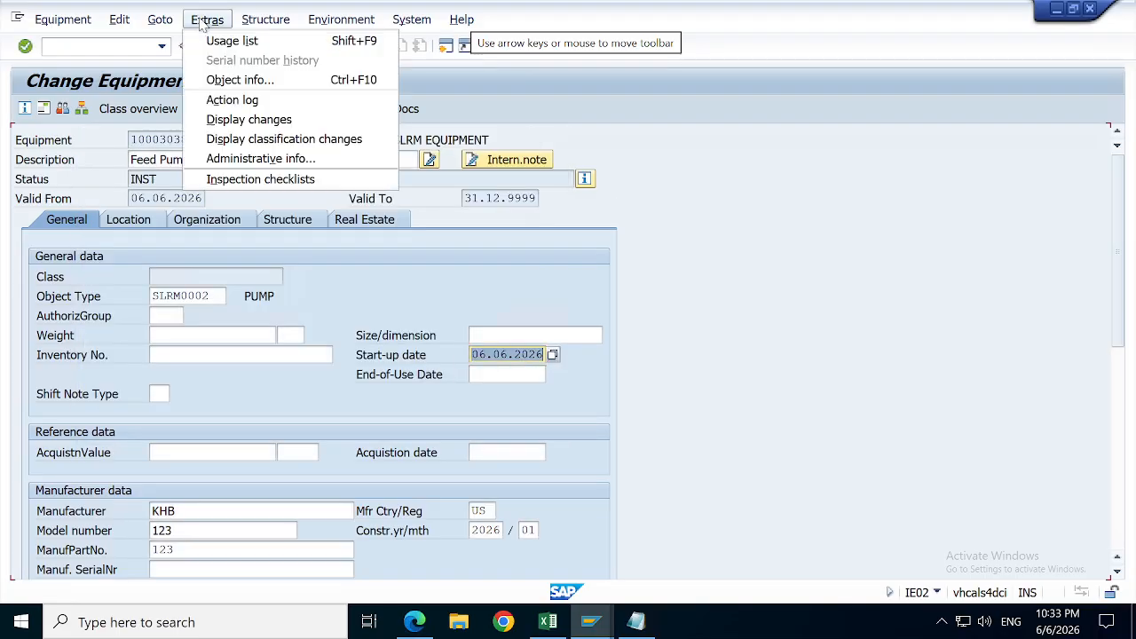
pyautogui.click(253, 103)
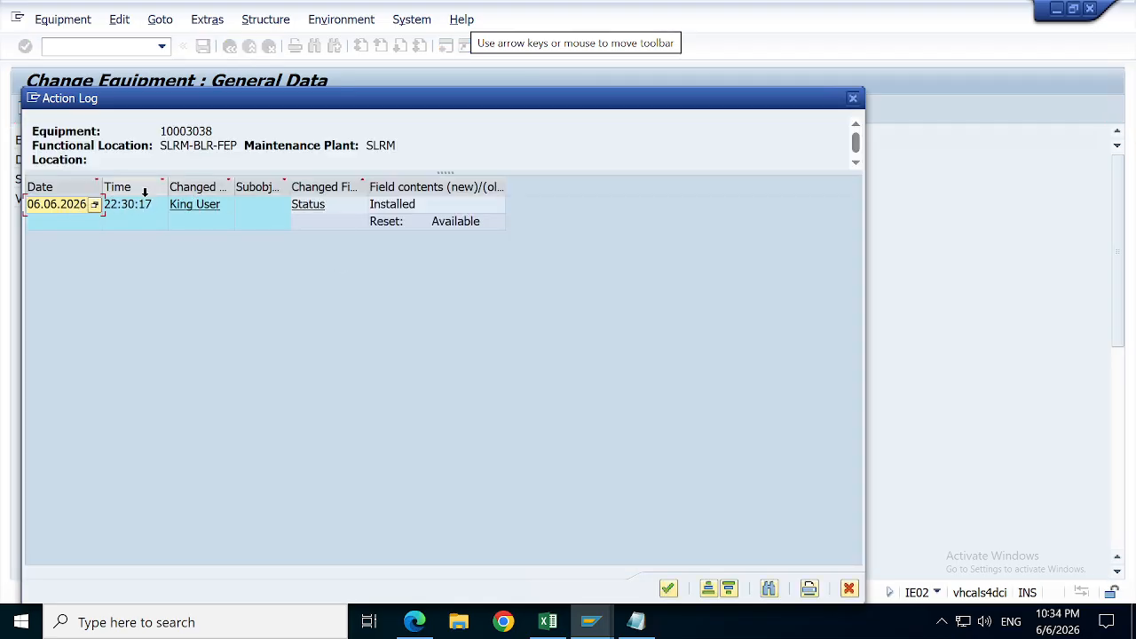
pyautogui.click(852, 100)
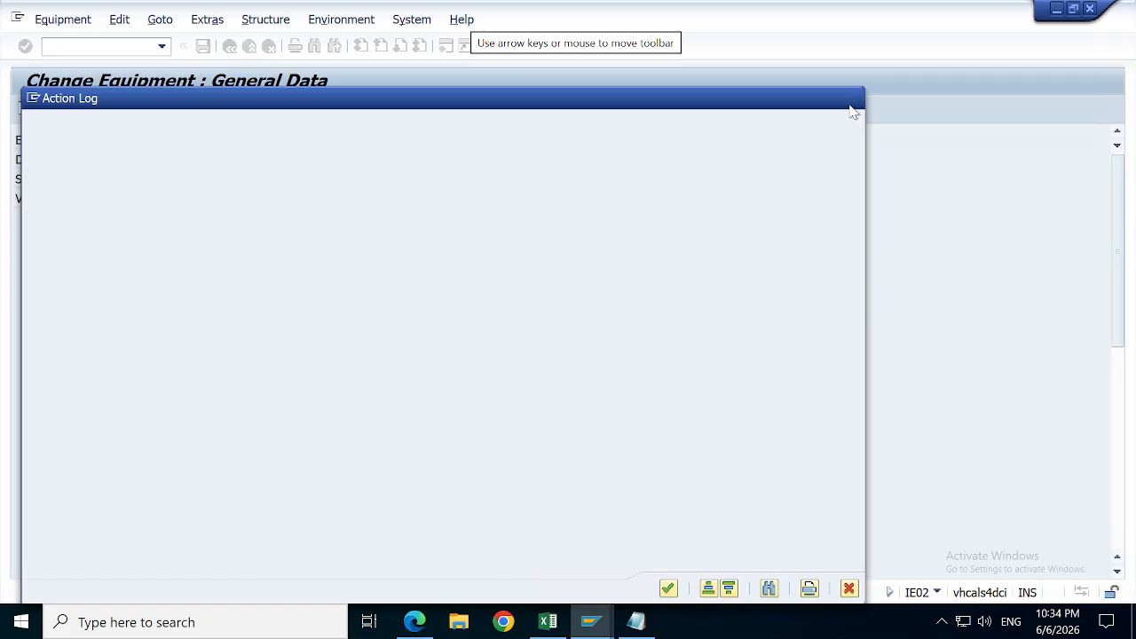
# Step: Display the change documents recorded for the equipment and return to its general data
pyautogui.click(265, 20)
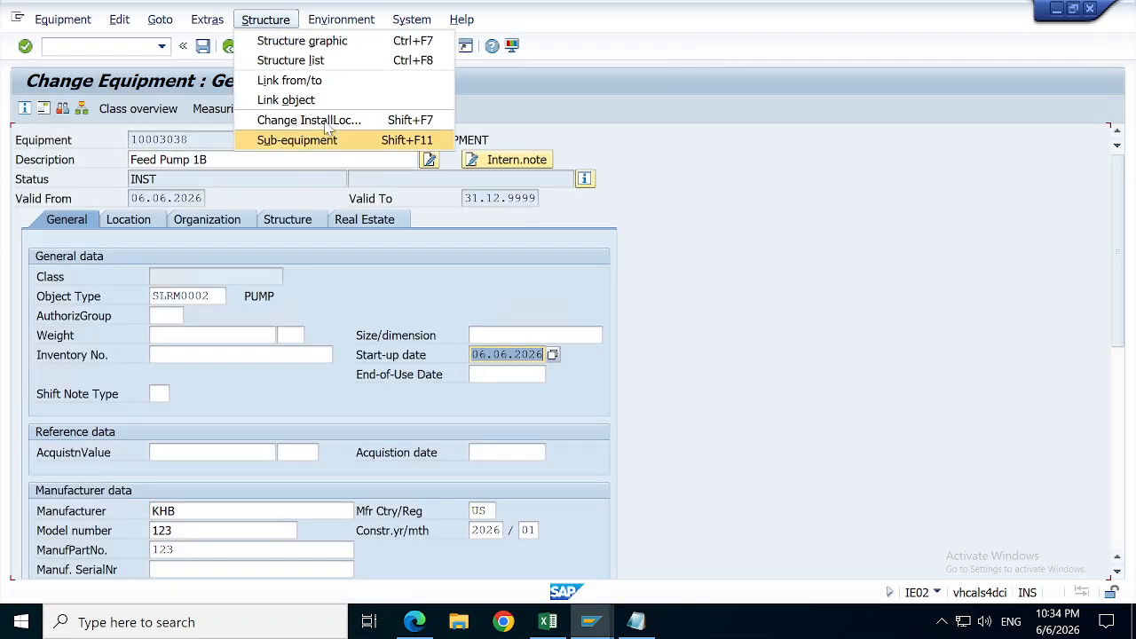
pyautogui.moveTo(213, 21)
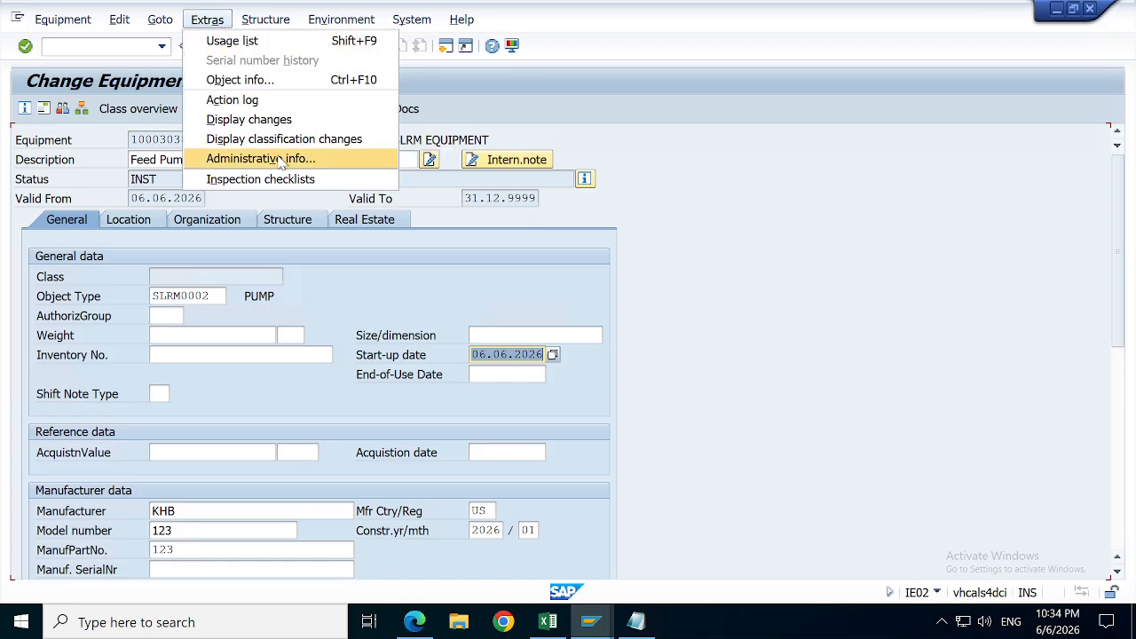
pyautogui.click(266, 120)
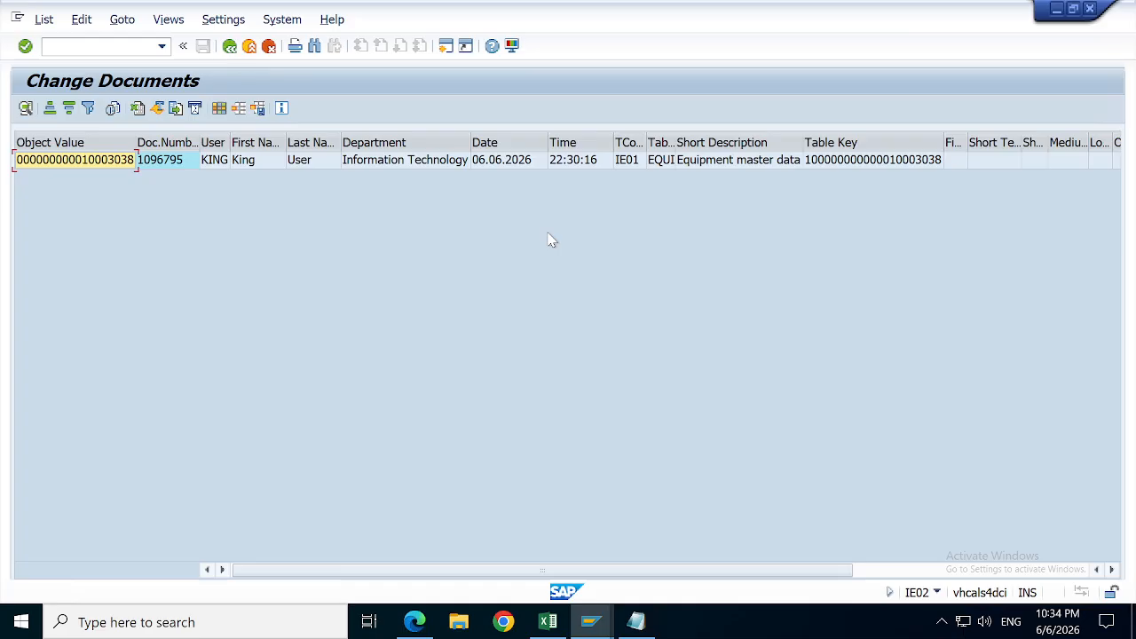
pyautogui.click(229, 46)
# Step: Save the changes to the equipment master record and review the updated action log
pyautogui.click(204, 48)
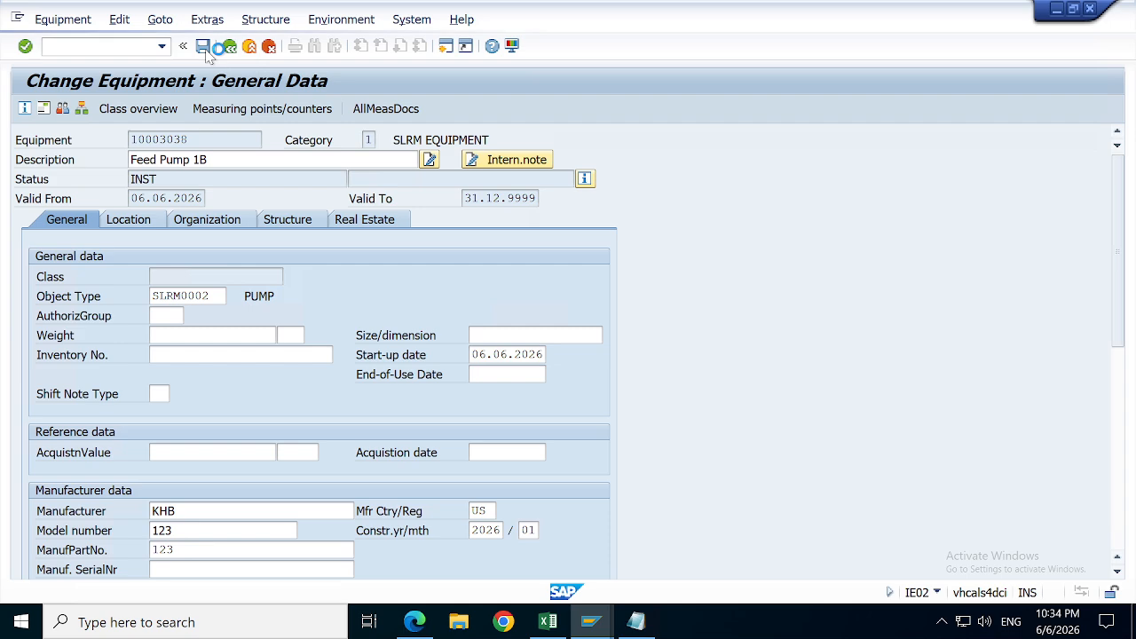
pyautogui.press('Return')
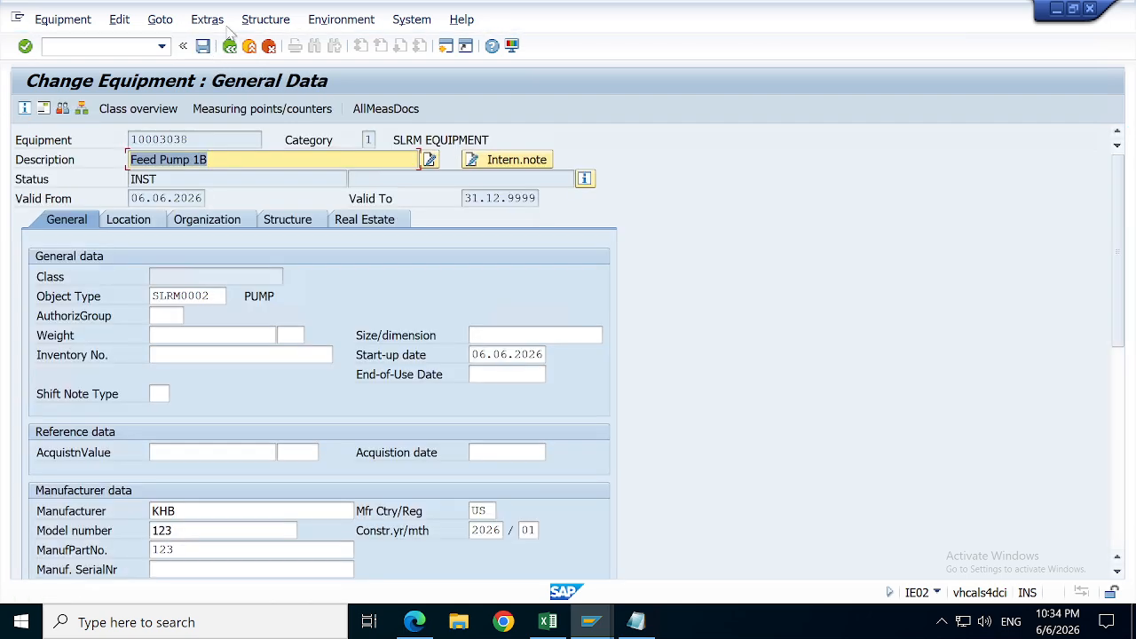
pyautogui.click(209, 19)
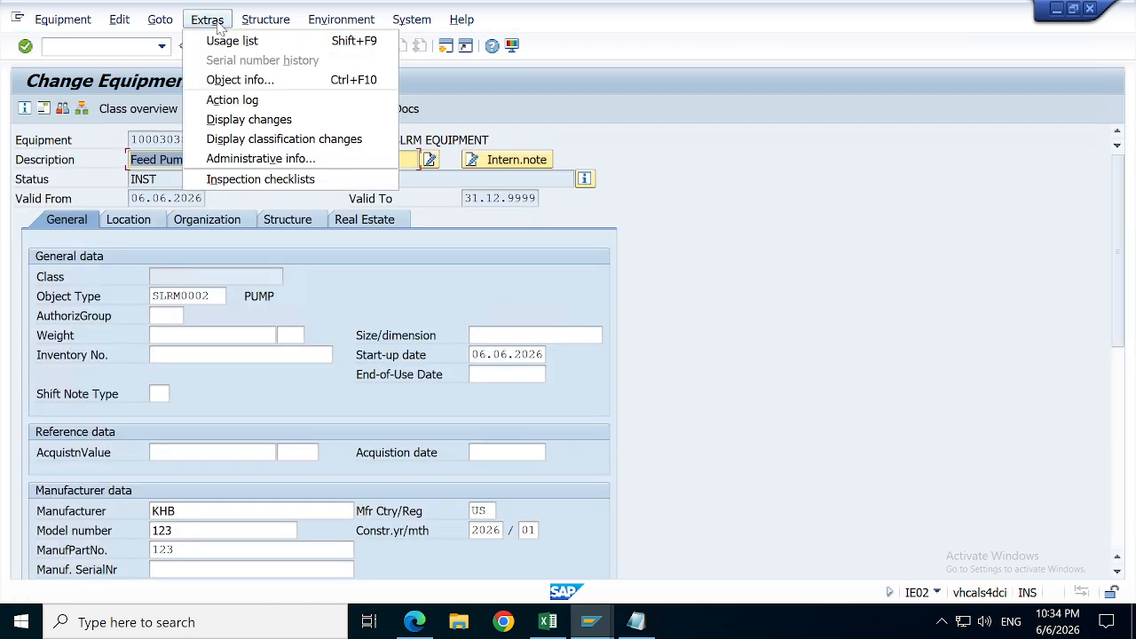
pyautogui.click(252, 104)
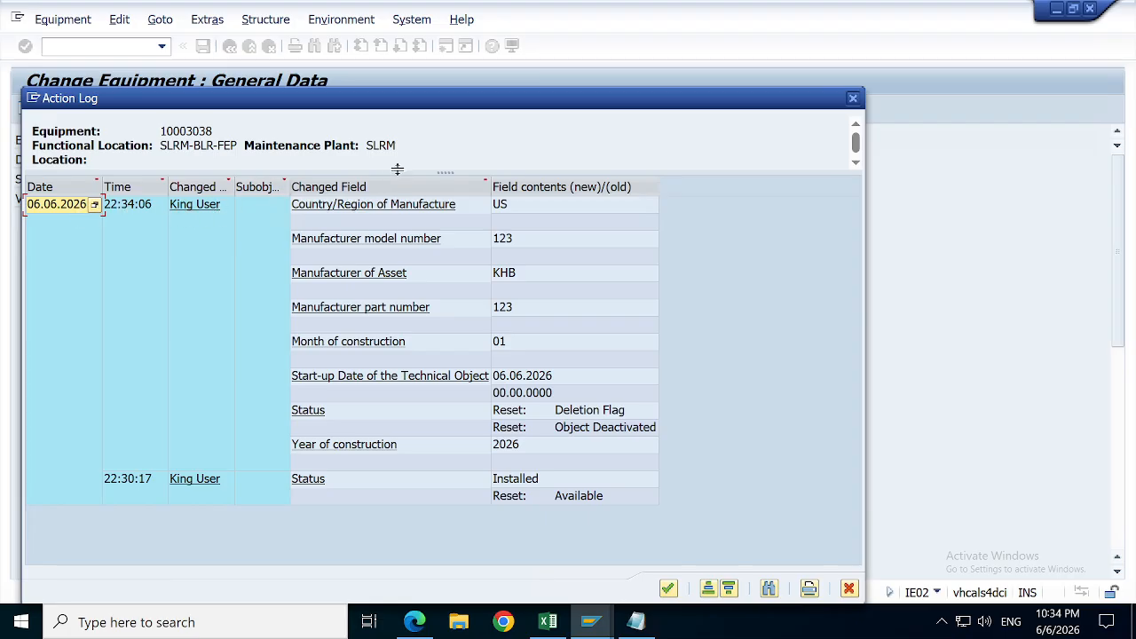
pyautogui.click(848, 589)
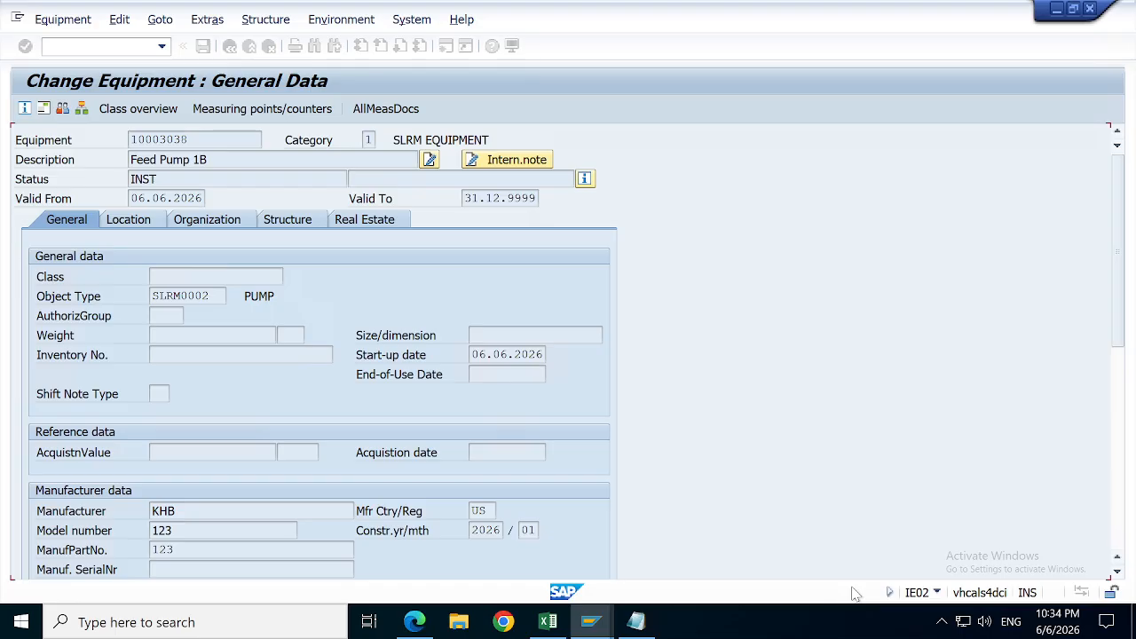
# Step: Display the equipment's change documents and examine the old and new values and the change indicator of each entry
pyautogui.click(266, 21)
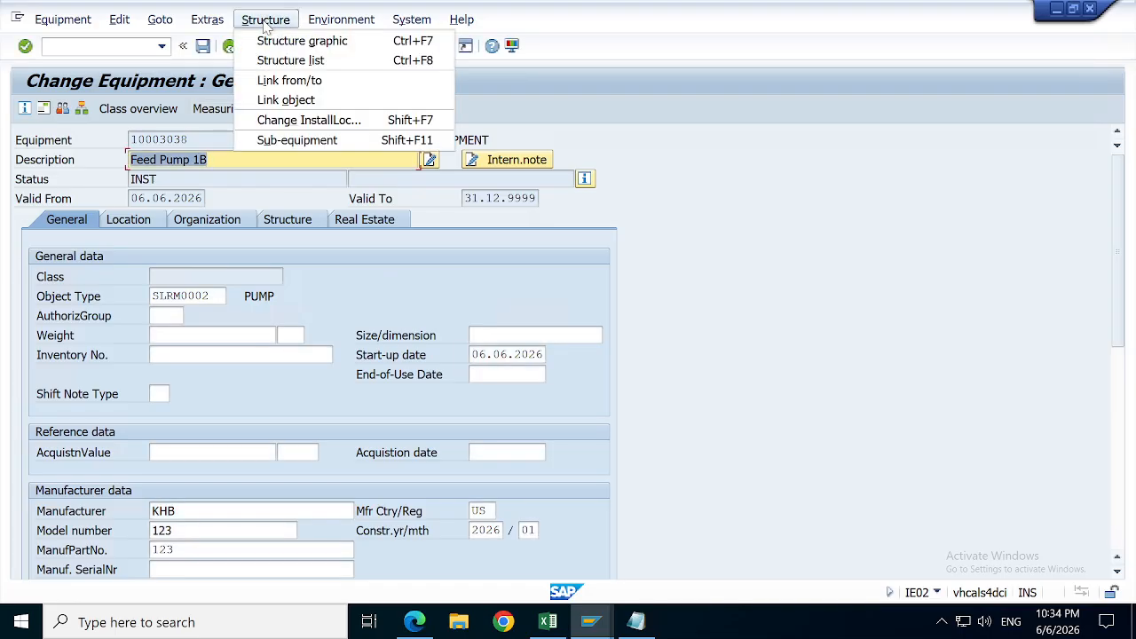
pyautogui.moveTo(220, 19)
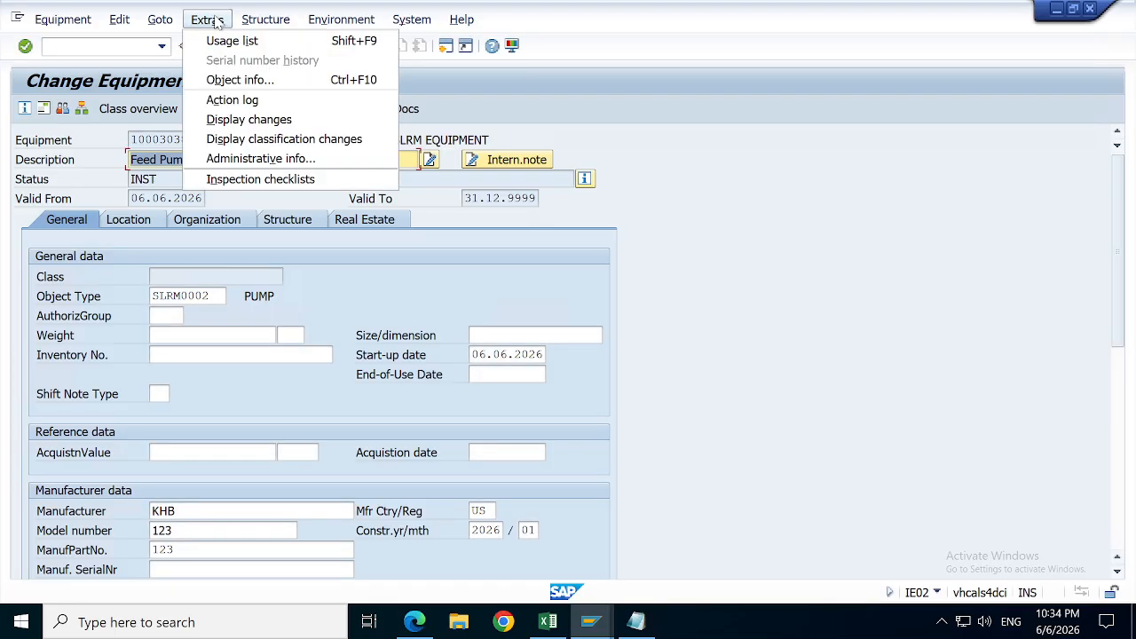
pyautogui.click(265, 124)
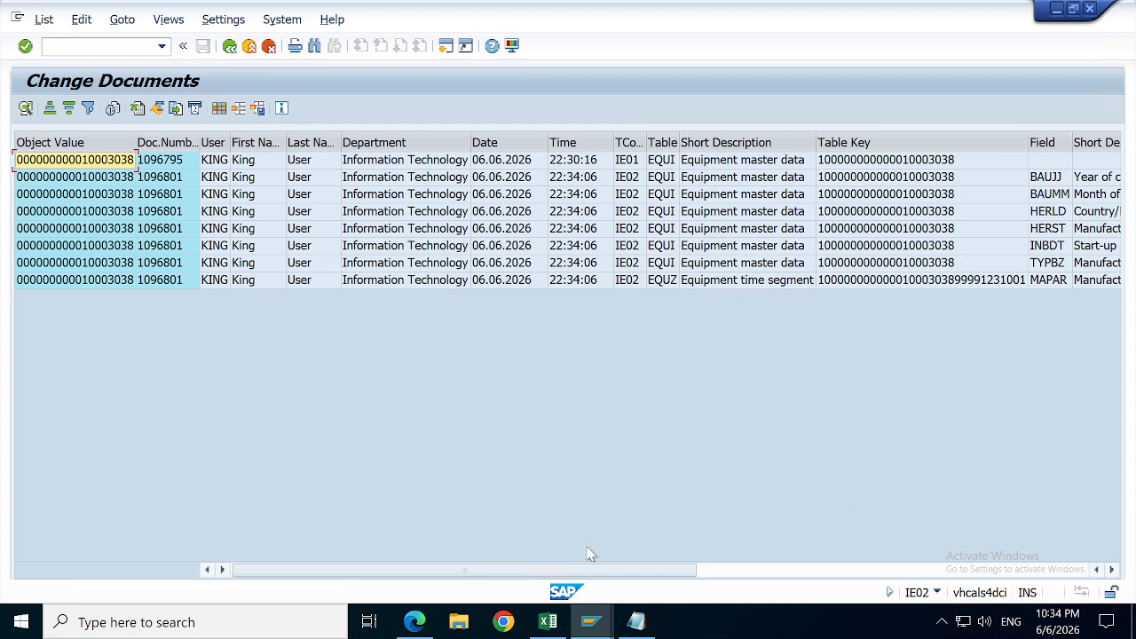
pyautogui.click(714, 570)
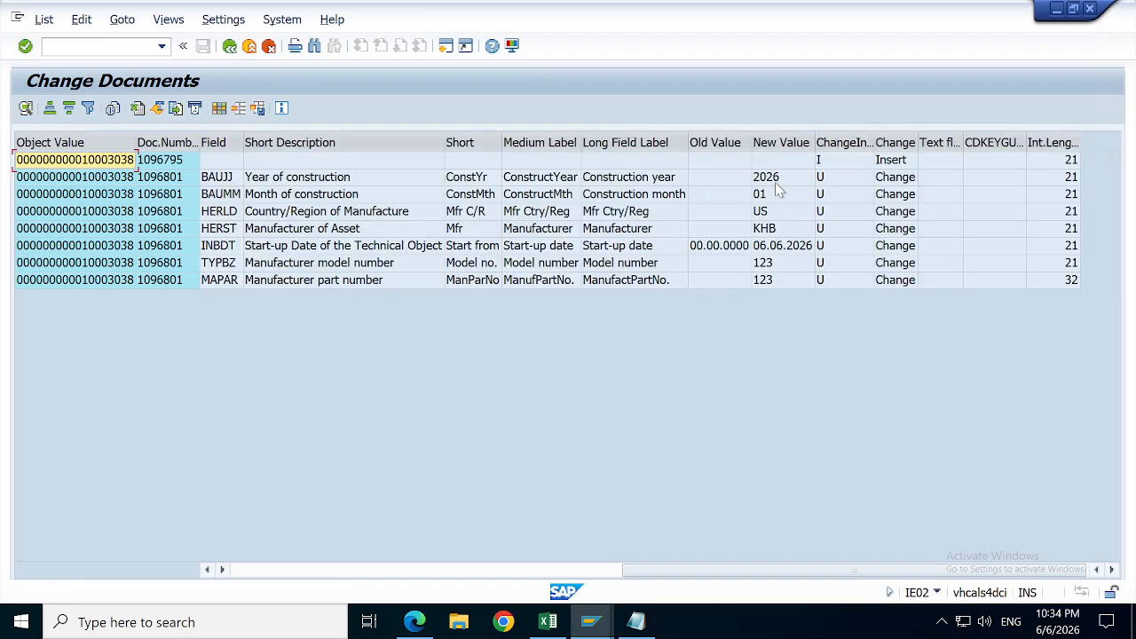
pyautogui.click(823, 163)
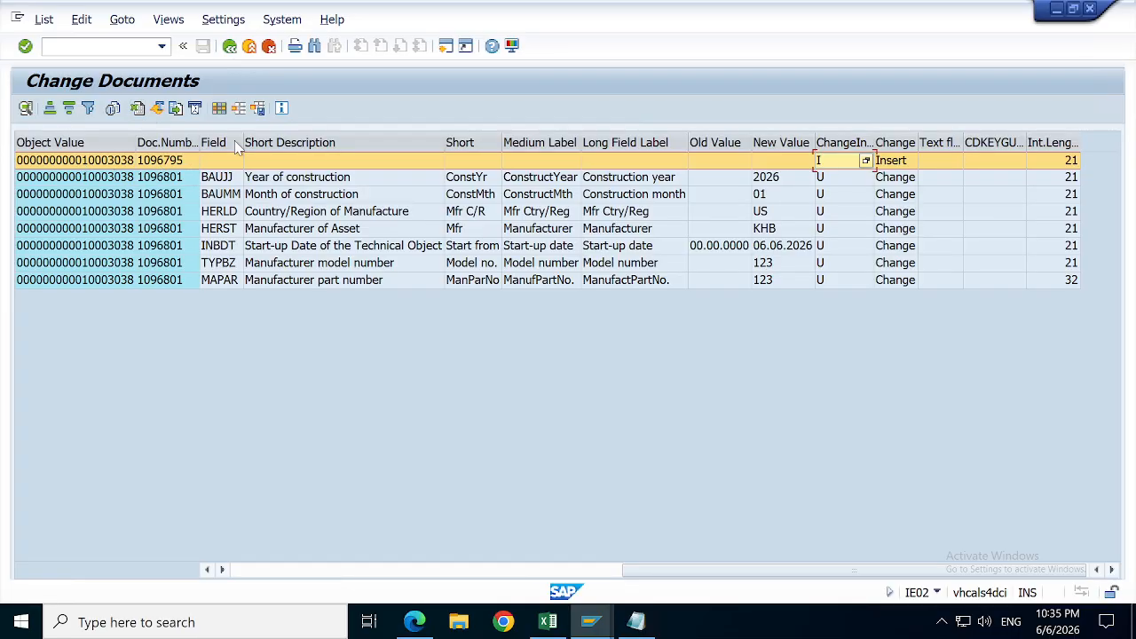
pyautogui.press('Down')
pyautogui.press('Down')
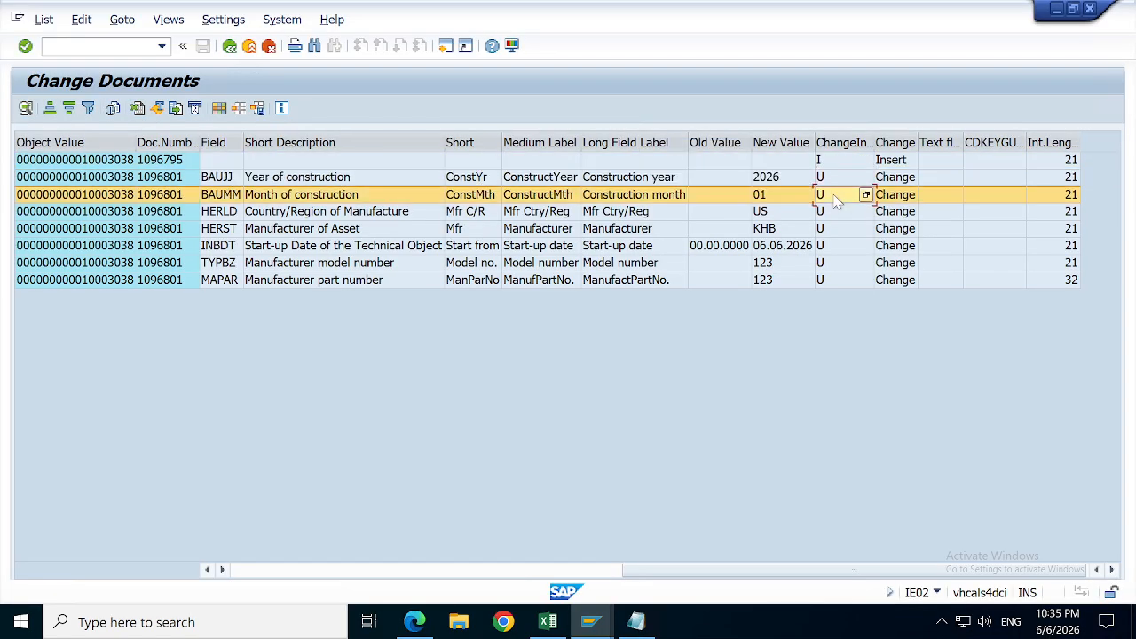
pyautogui.press('Down')
pyautogui.press('Down')
pyautogui.press('Down')
pyautogui.press('Down')
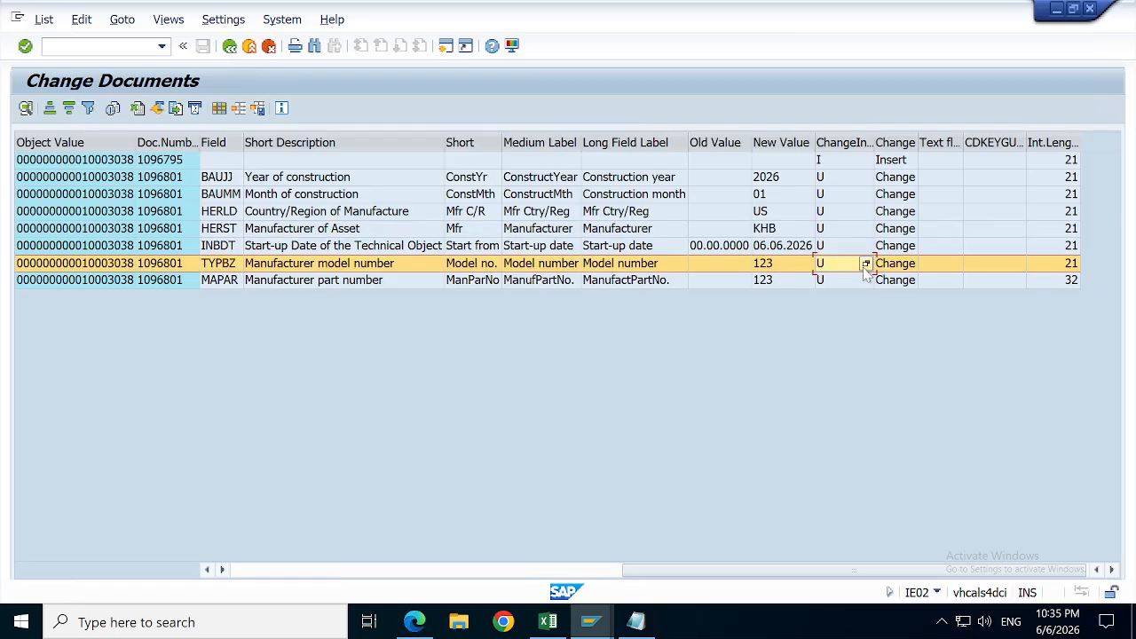
# Step: List the possible change indicator types, close the list and return to the equipment's general data
pyautogui.click(865, 264)
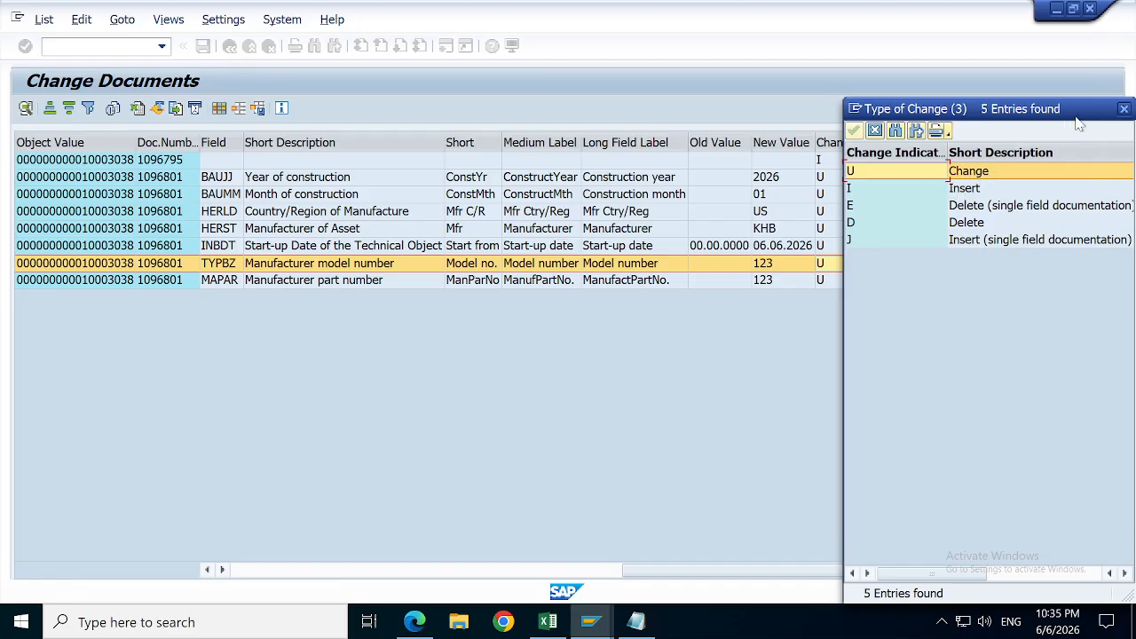
pyautogui.click(1124, 110)
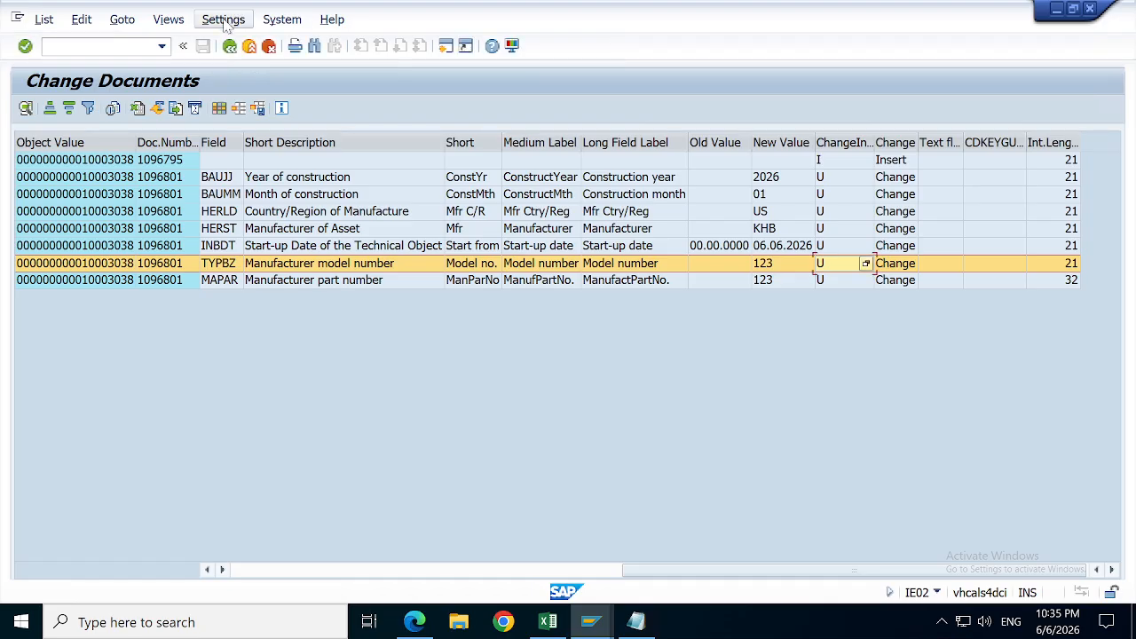
pyautogui.click(230, 47)
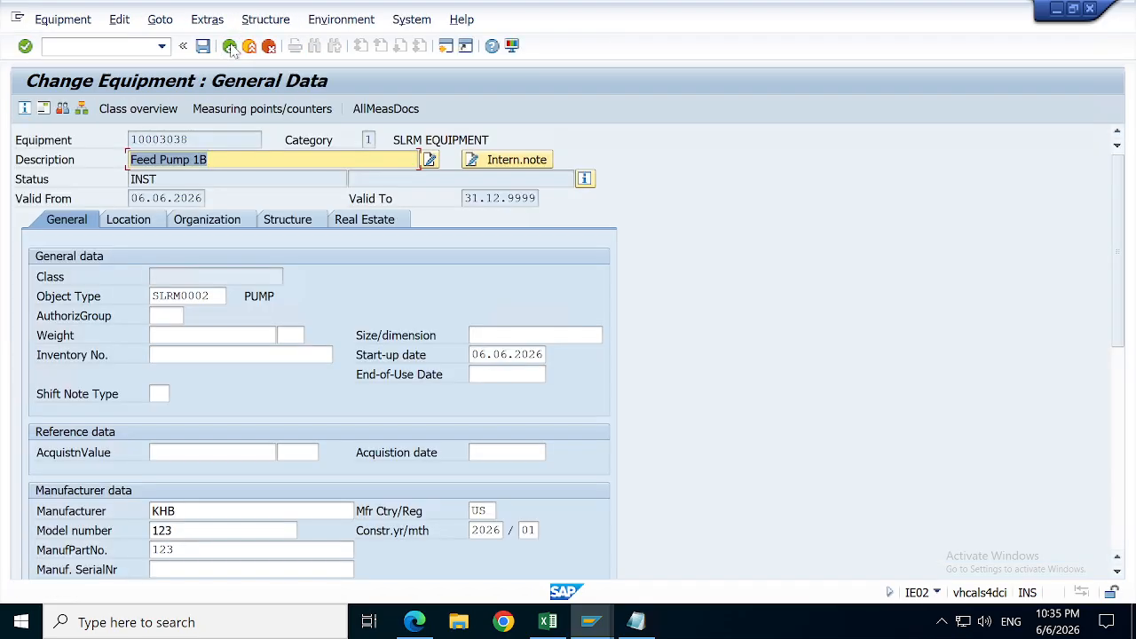
# Step: Dismantle Feed Pump 1B from functional location SLRM-BLR-FEP and accept the dismantling without assigning a new installation location
pyautogui.click(228, 23)
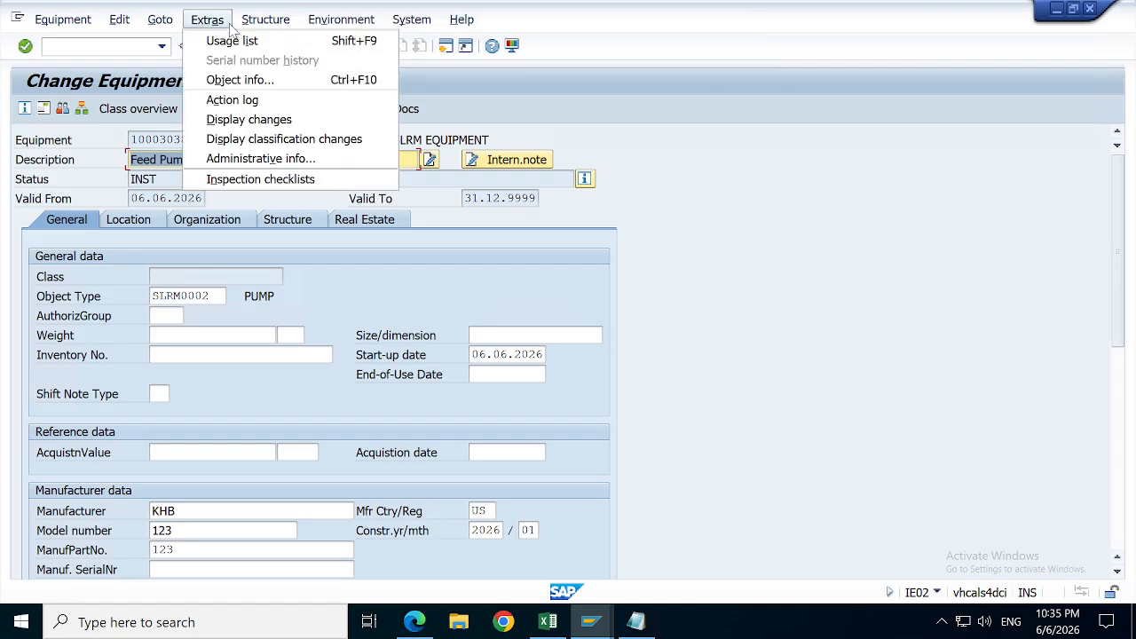
pyautogui.moveTo(287, 27)
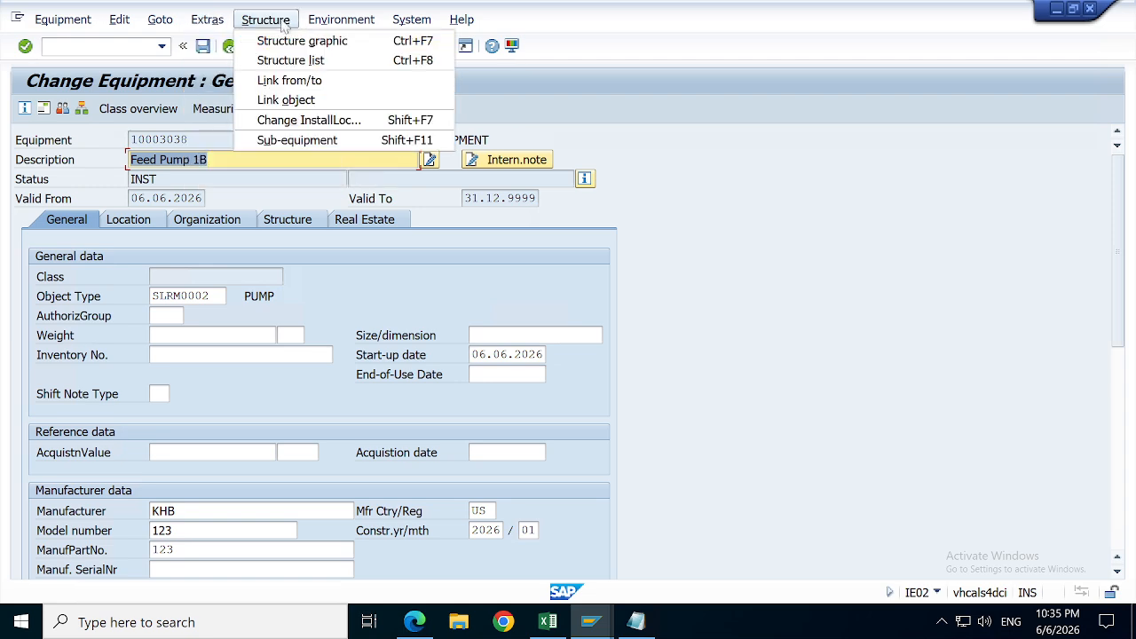
pyautogui.click(333, 120)
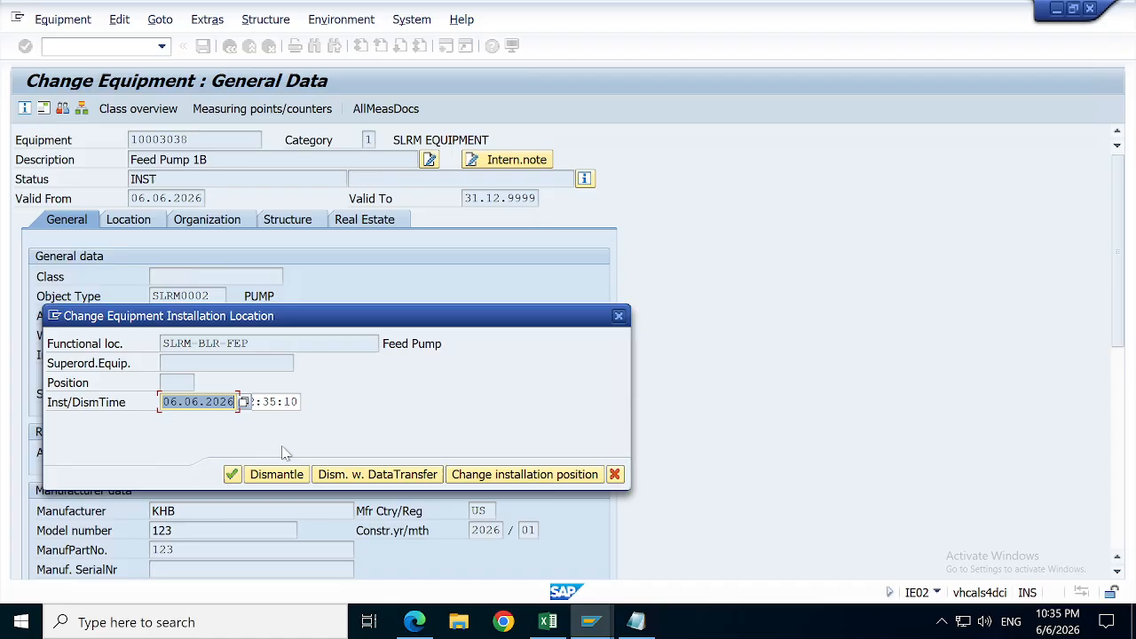
pyautogui.click(276, 474)
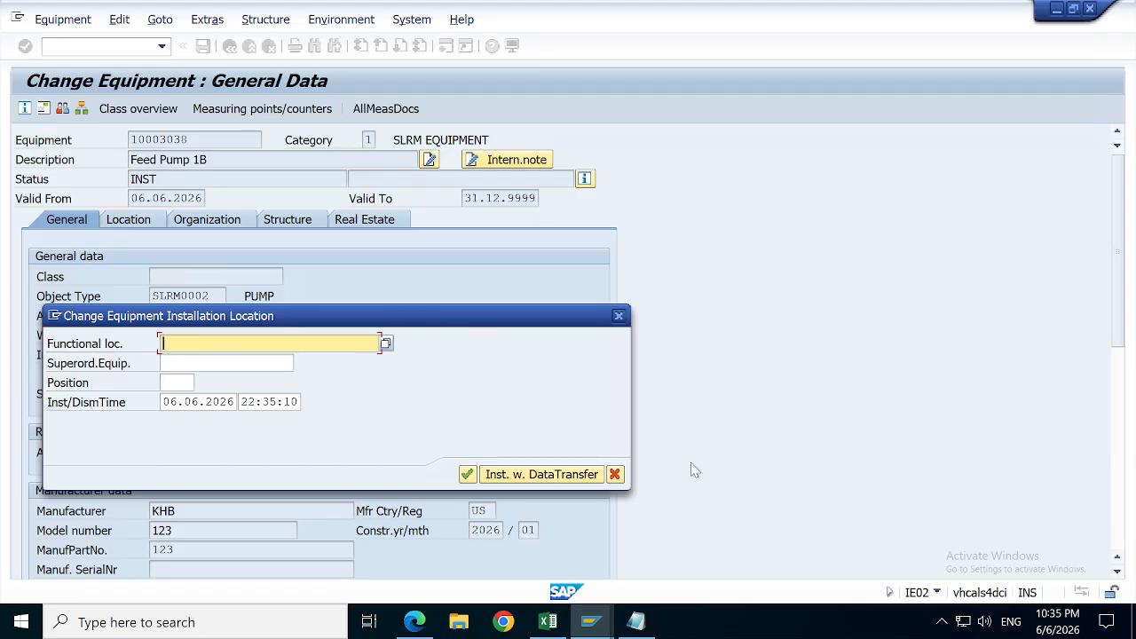
pyautogui.click(614, 474)
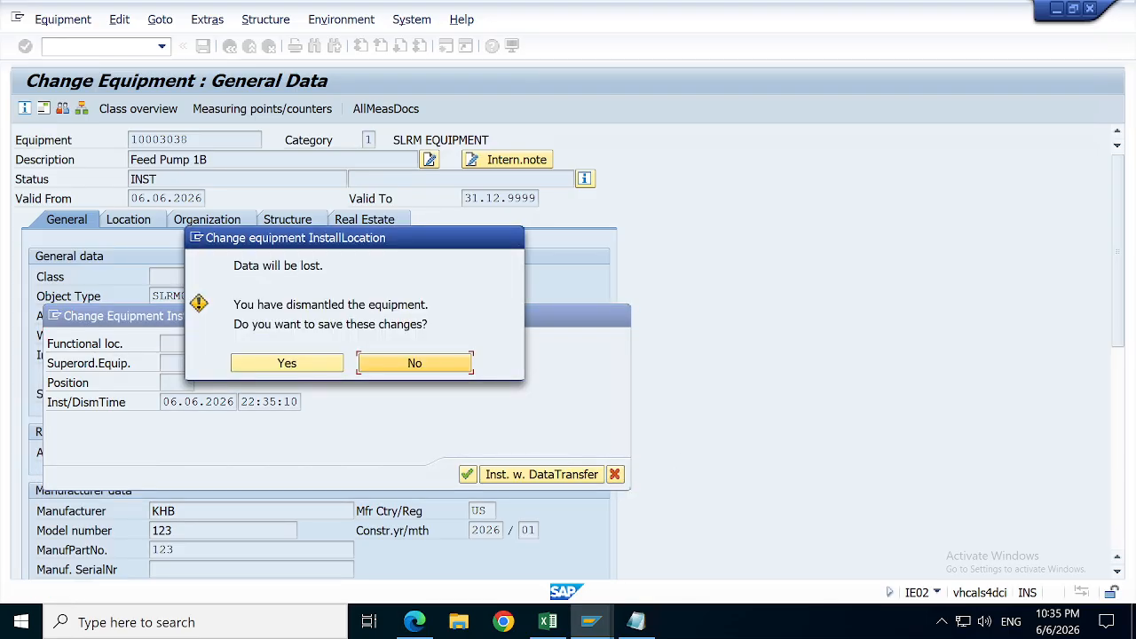
pyautogui.click(286, 363)
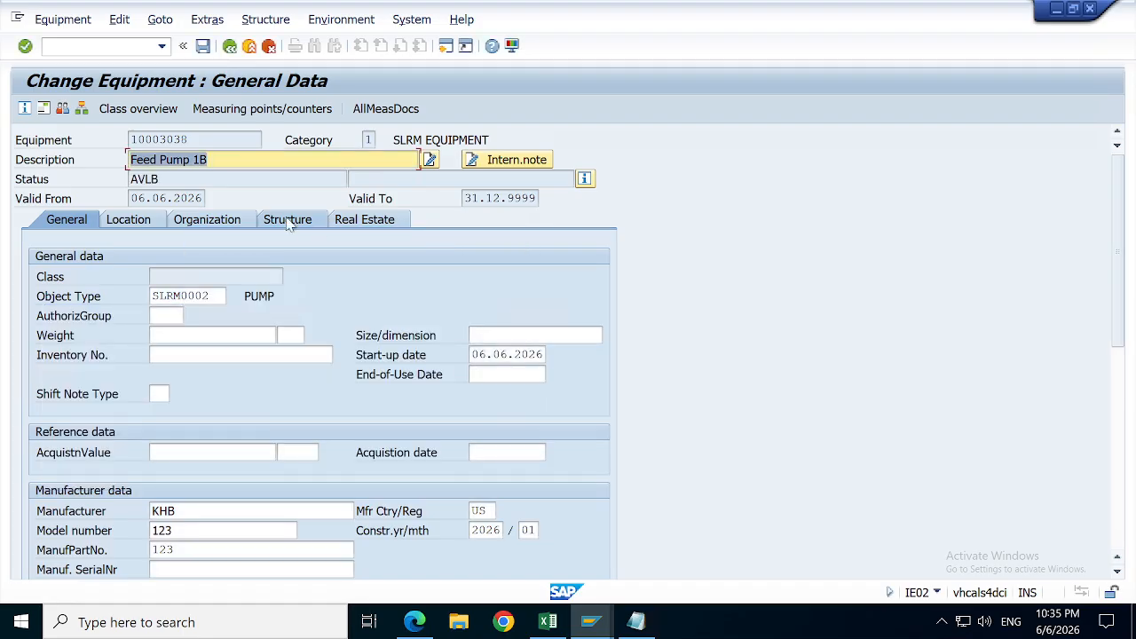
# Step: Check the structure data and its installation location dialog, cancel the dialog, and exit the equipment without saving
pyautogui.click(286, 221)
pyautogui.click(591, 277)
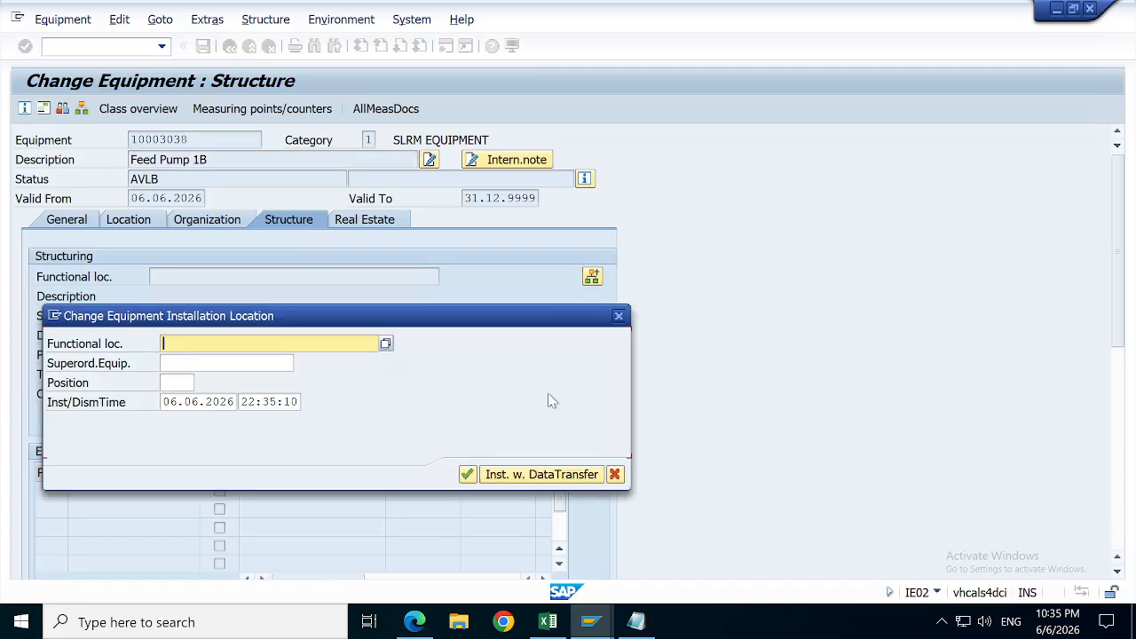
pyautogui.click(614, 474)
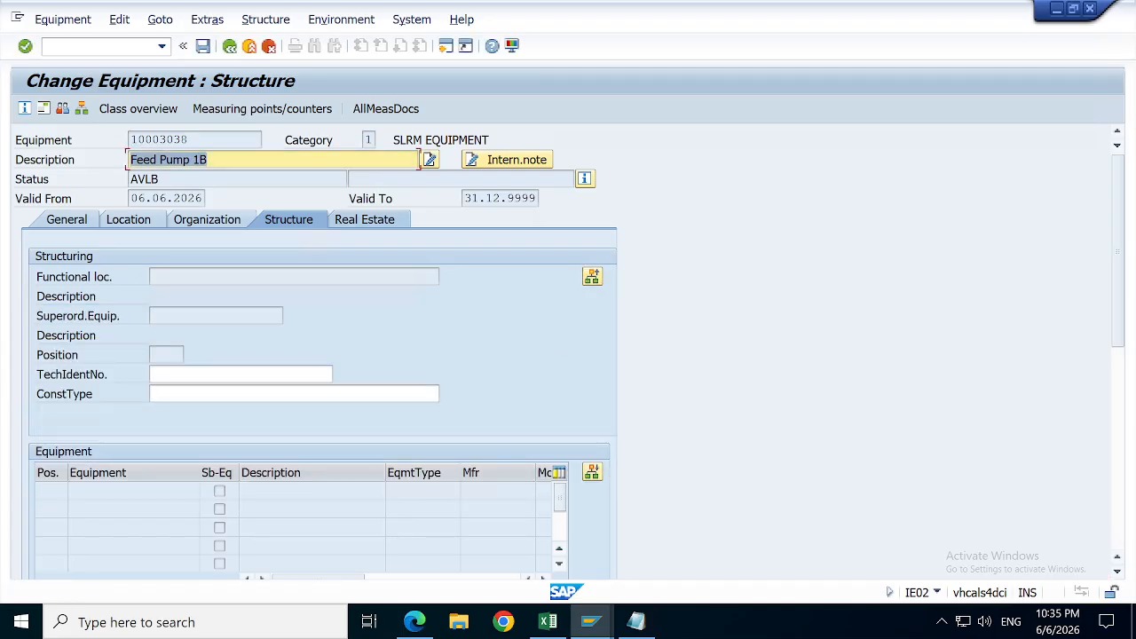
pyautogui.click(268, 47)
pyautogui.click(313, 364)
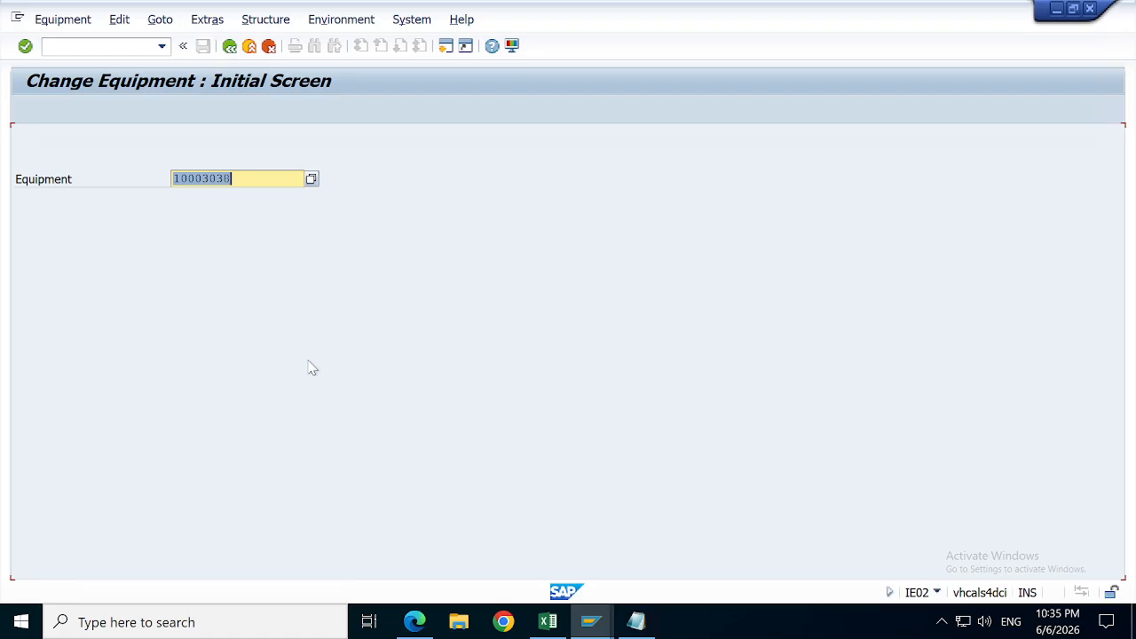
# Step: Open the equipment master record of Feed Pump 1B in display mode
pyautogui.click(61, 25)
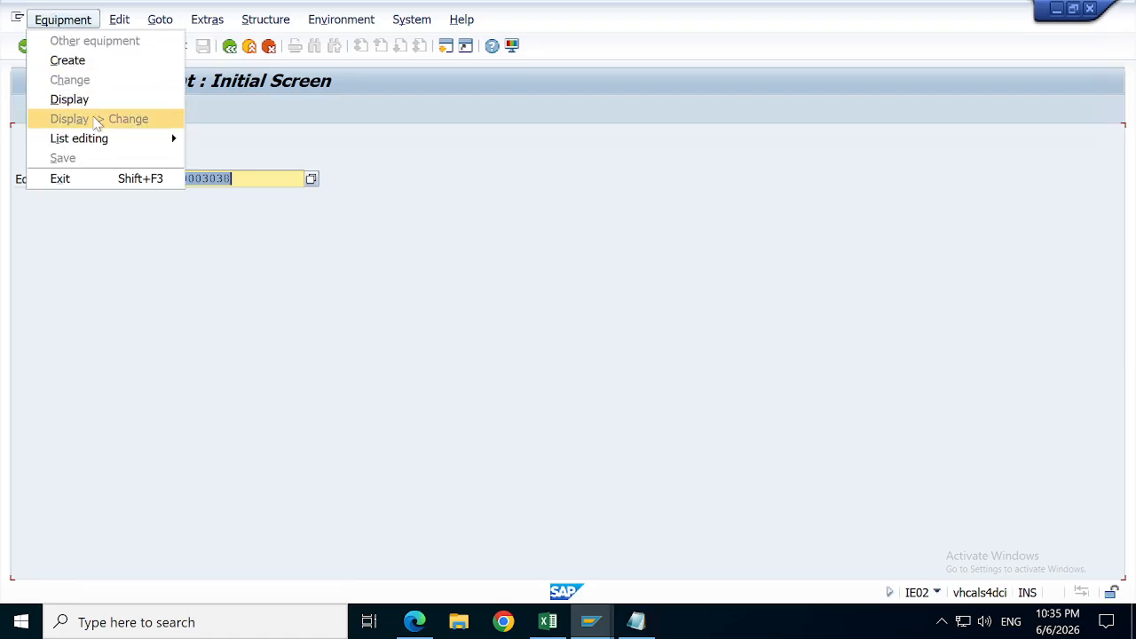
pyautogui.click(69, 101)
pyautogui.press('Return')
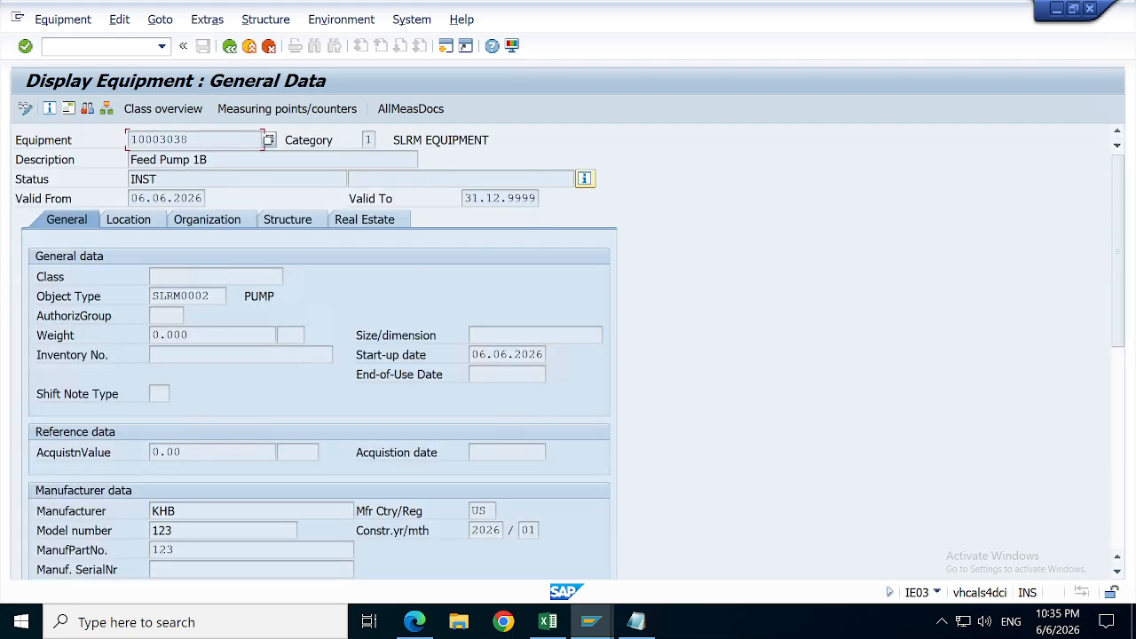
# Step: Start transaction IH01 for functional location structures and switch to the session showing the SLRM structure list
pyautogui.click(88, 46)
pyautogui.press('Return')
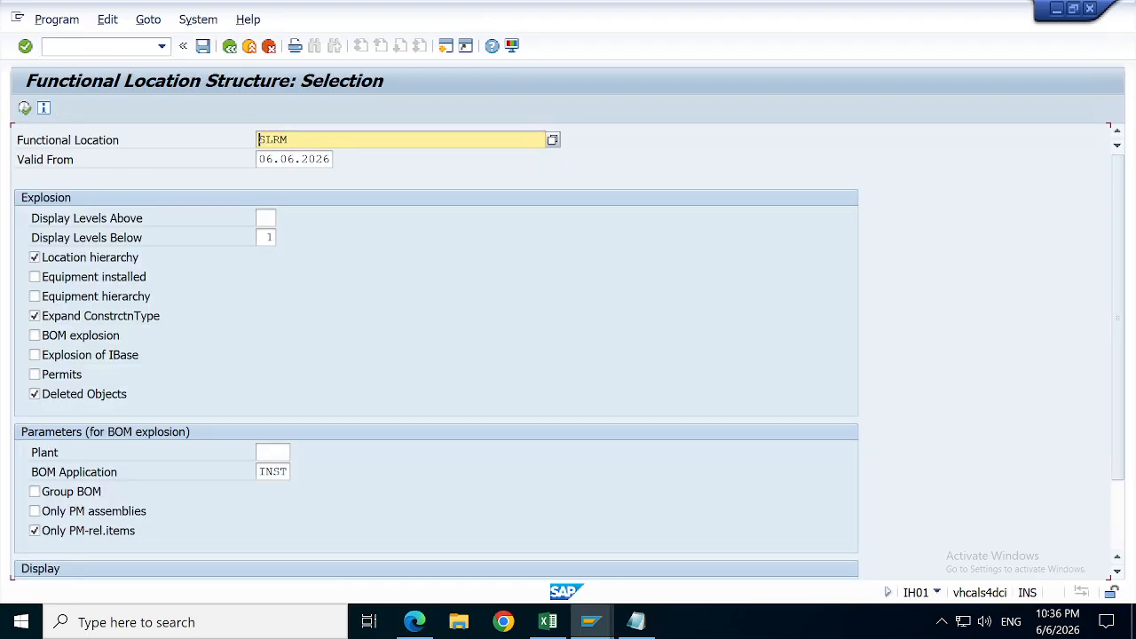
pyautogui.click(590, 621)
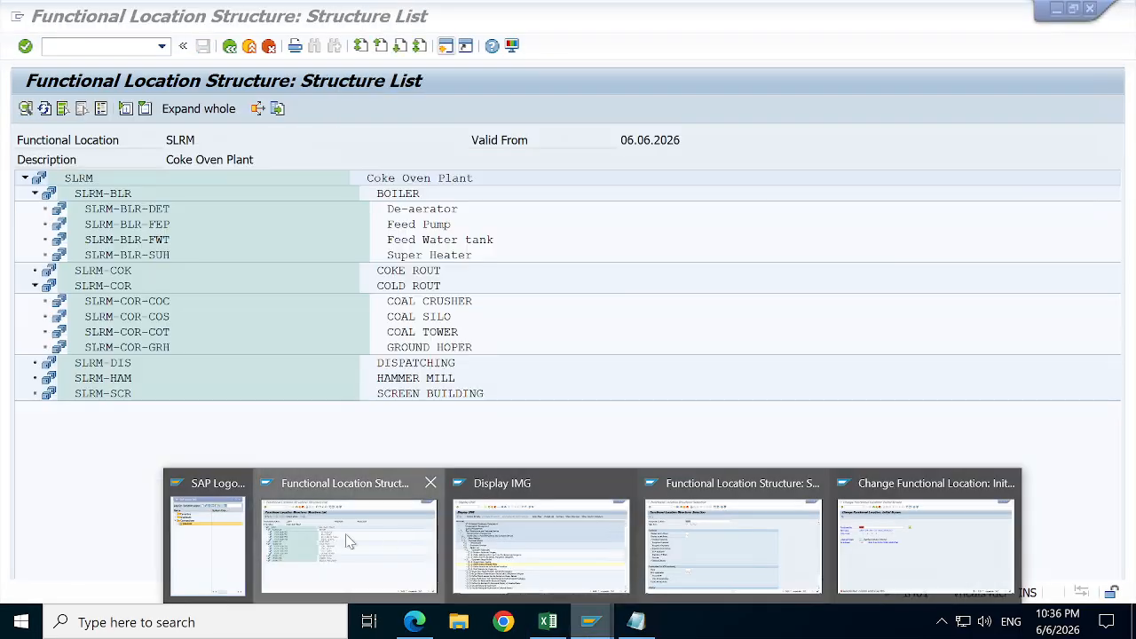
pyautogui.click(349, 541)
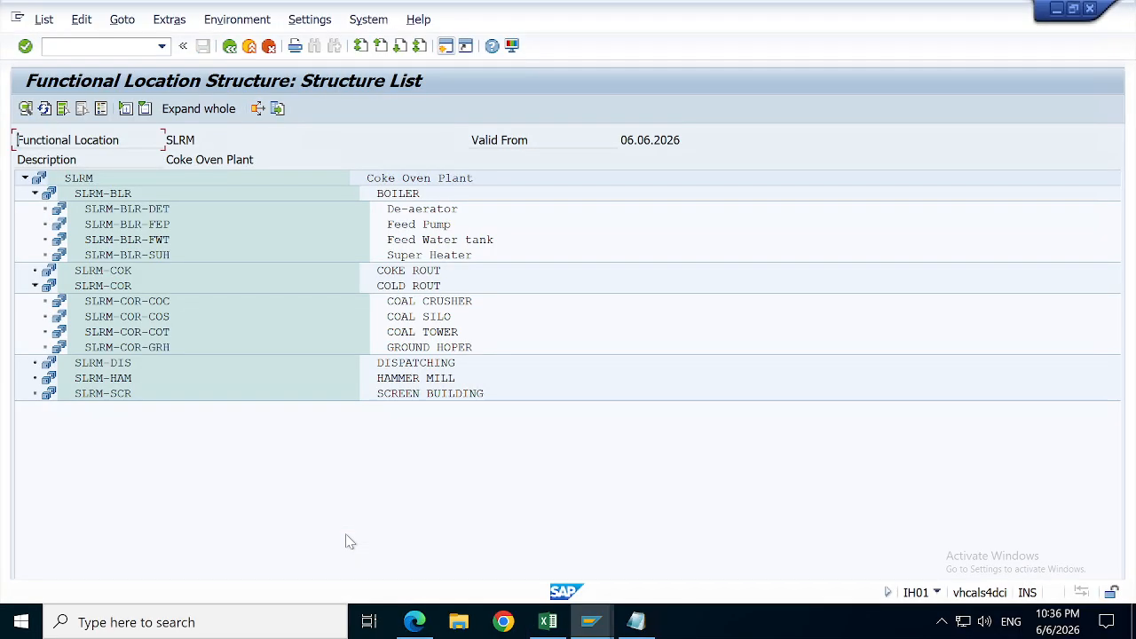
# Step: Rerun the SLRM structure list with Equipment installed and Equipment hierarchy included, and expand the whole structure
pyautogui.click(230, 46)
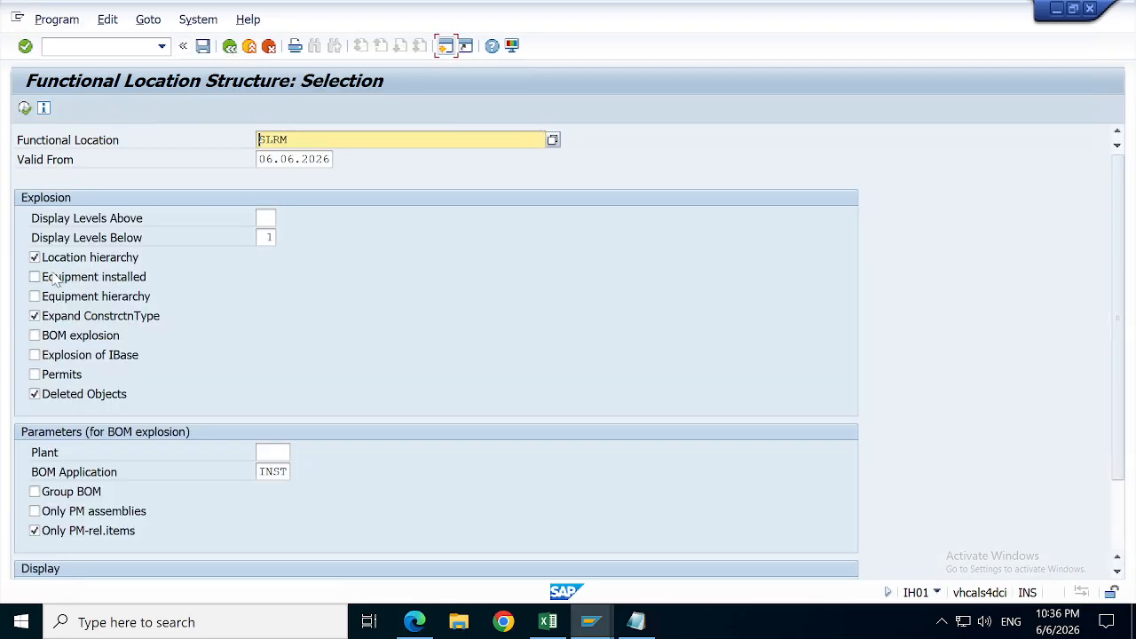
pyautogui.click(75, 279)
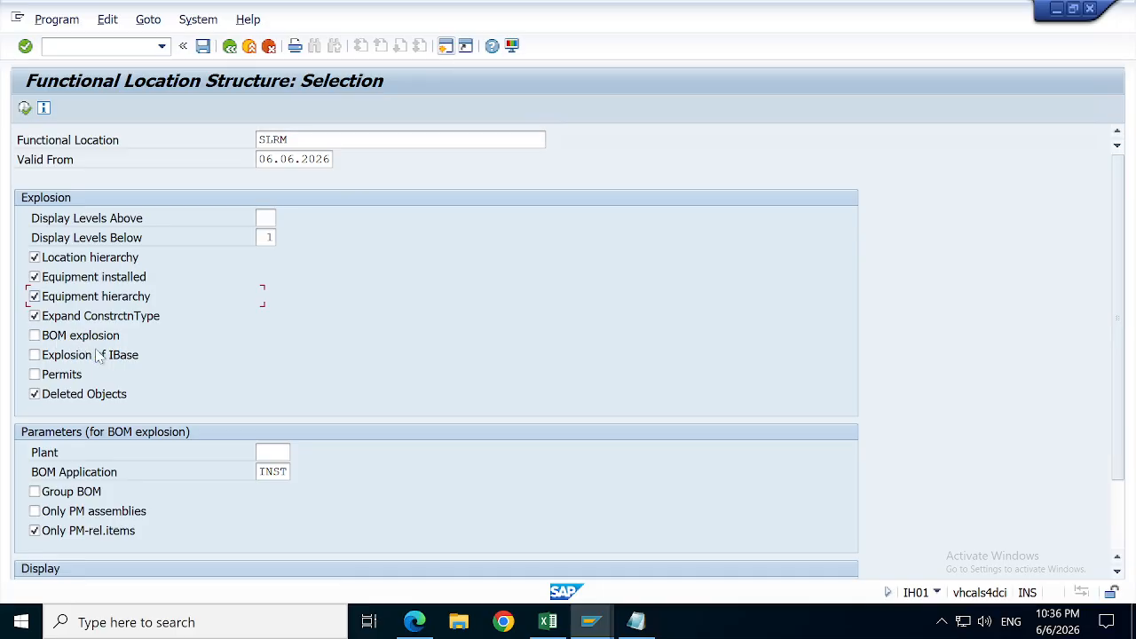
pyautogui.click(25, 108)
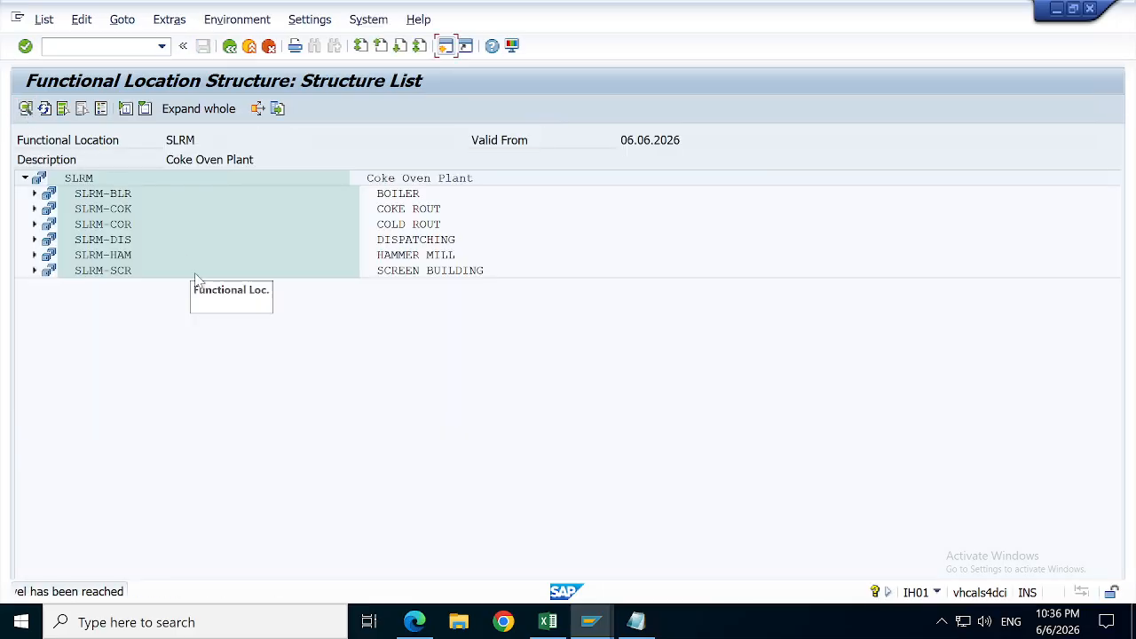
pyautogui.click(209, 108)
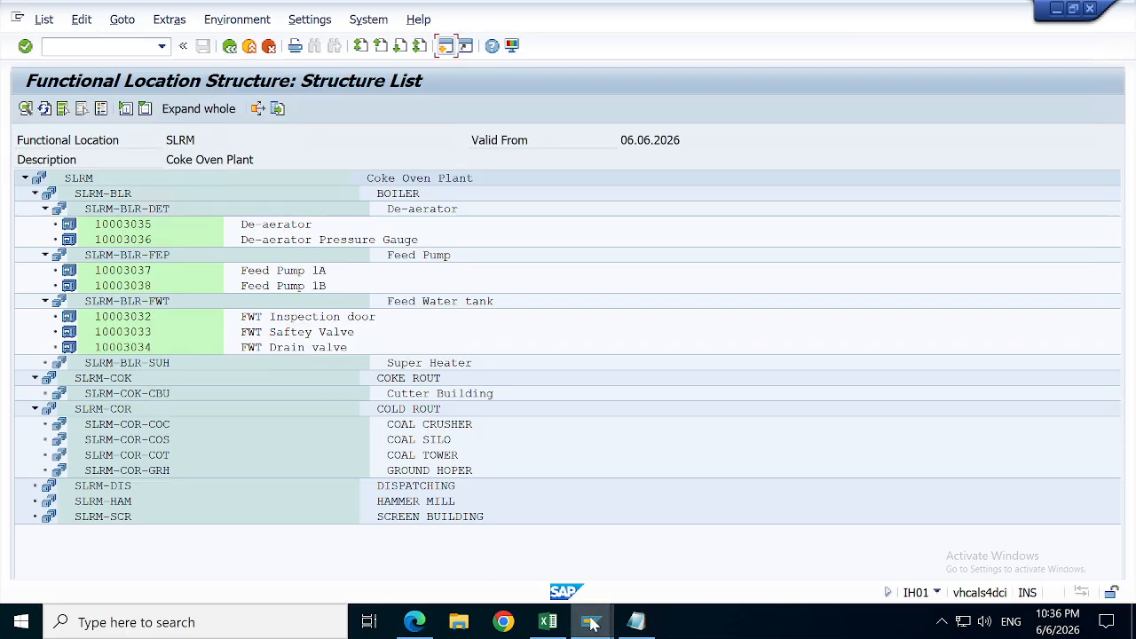
# Step: Switch to the Change Functional Location session and start transaction IH08 there with /NIH08
pyautogui.moveTo(591, 624)
pyautogui.click(855, 555)
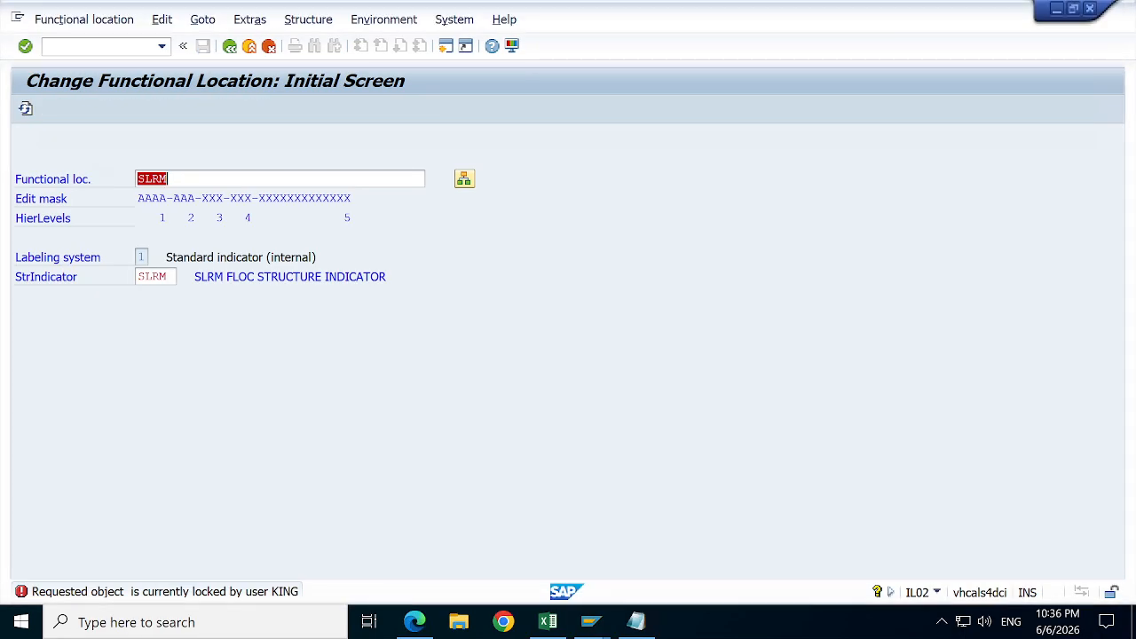
pyautogui.click(98, 46)
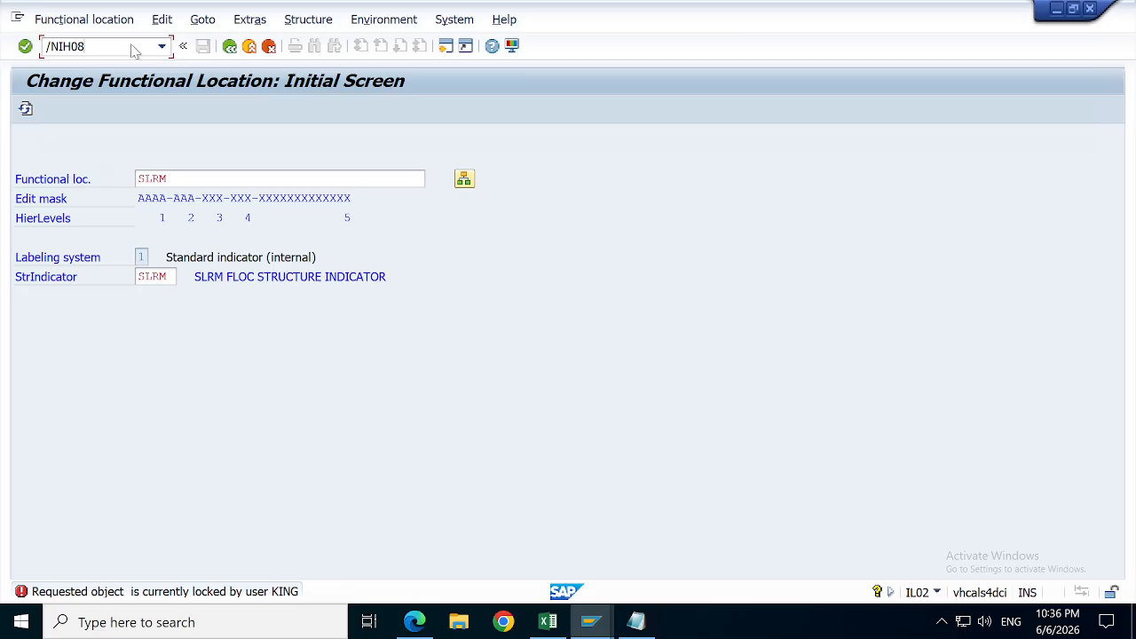
pyautogui.press('Return')
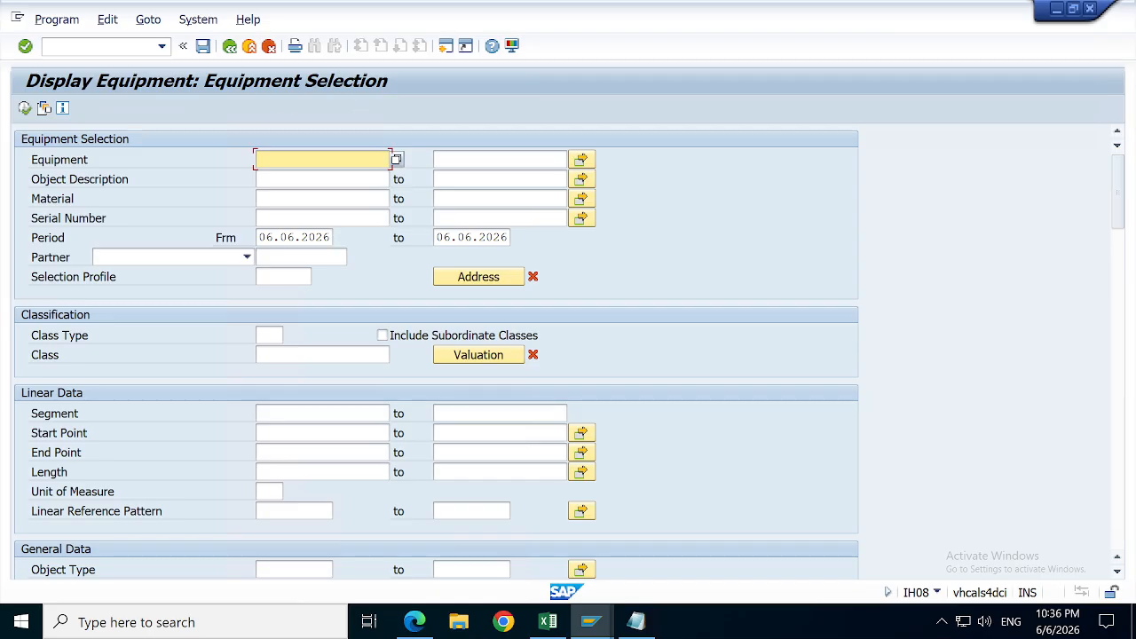
# Step: Run the equipment selection for maintenance plant SLRM and select all equipment in the resulting list
pyautogui.moveTo(1116, 203); pyautogui.dragTo(1118, 387)
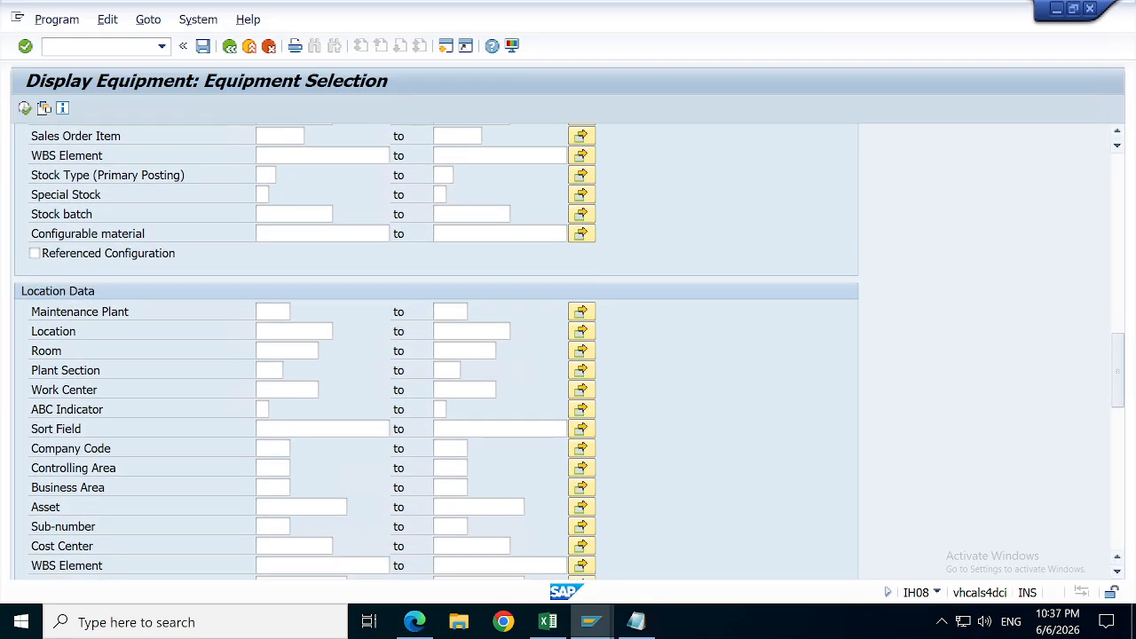
pyautogui.click(273, 311)
pyautogui.write('SI')
pyautogui.write('RM')
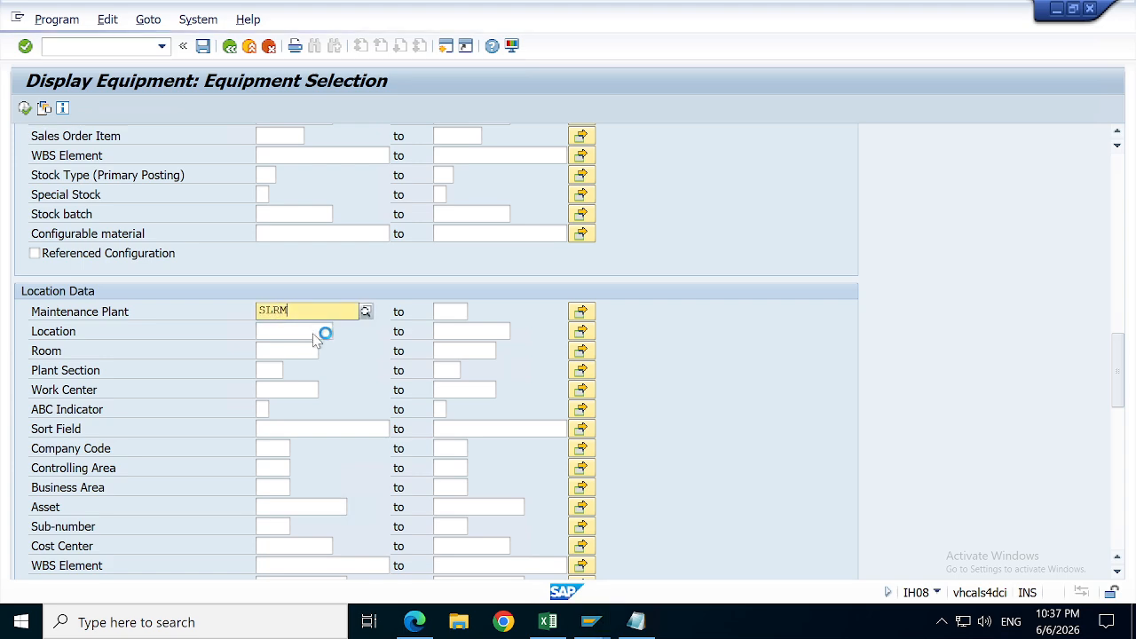
pyautogui.click(338, 347)
pyautogui.click(25, 107)
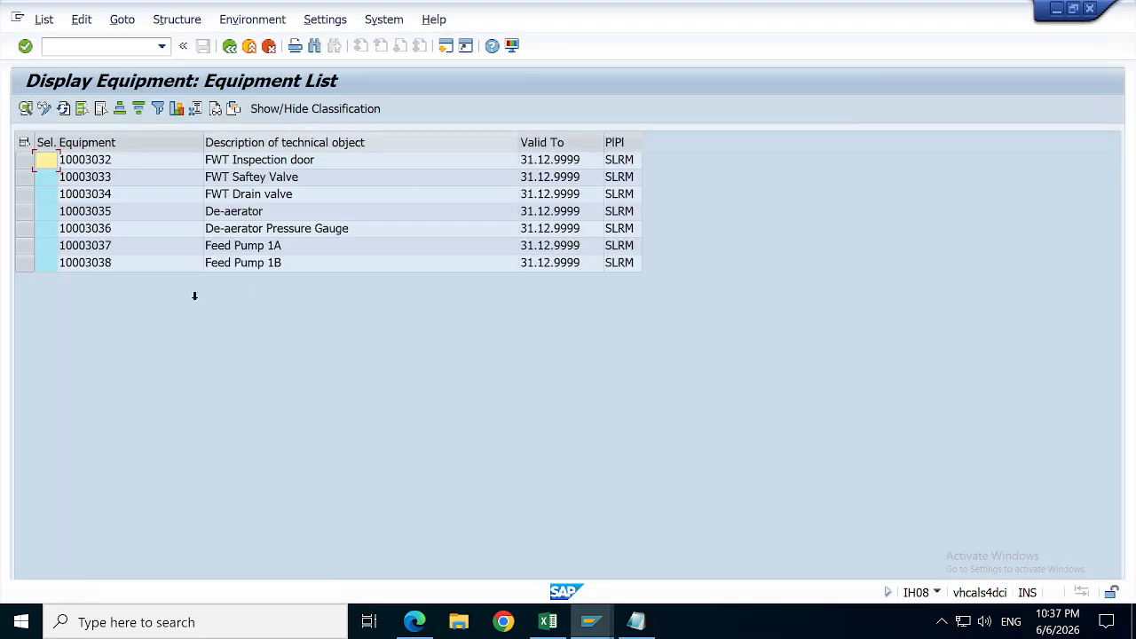
pyautogui.click(24, 142)
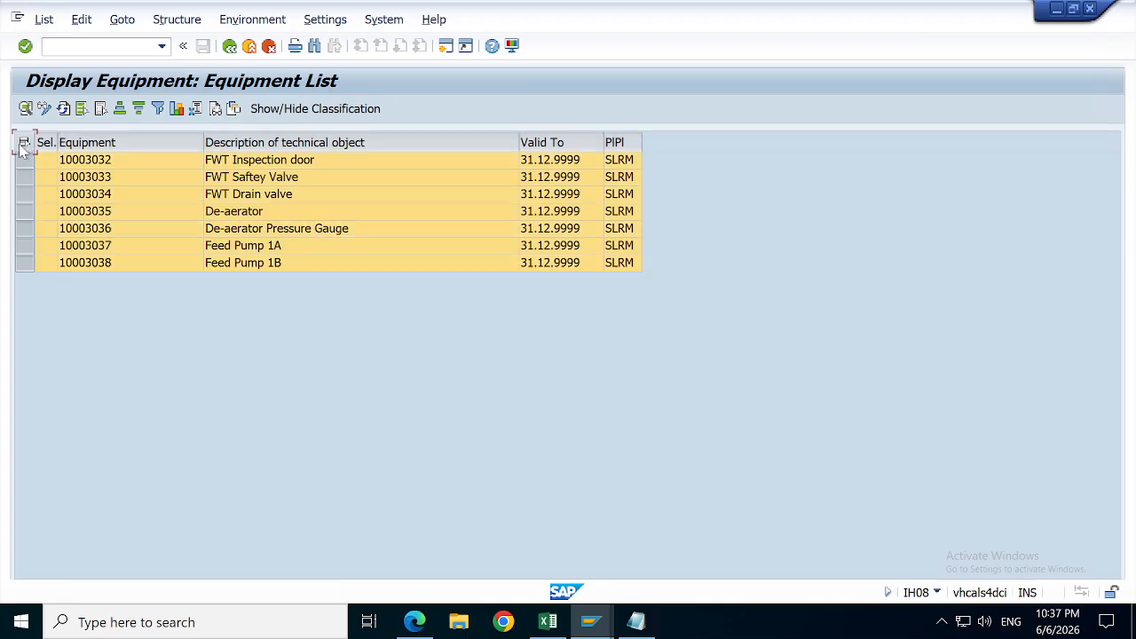
# Step: Fit the equipment list's columns to their contents and sort the available columns by name in the layout settings
pyautogui.doubleClick(204, 142)
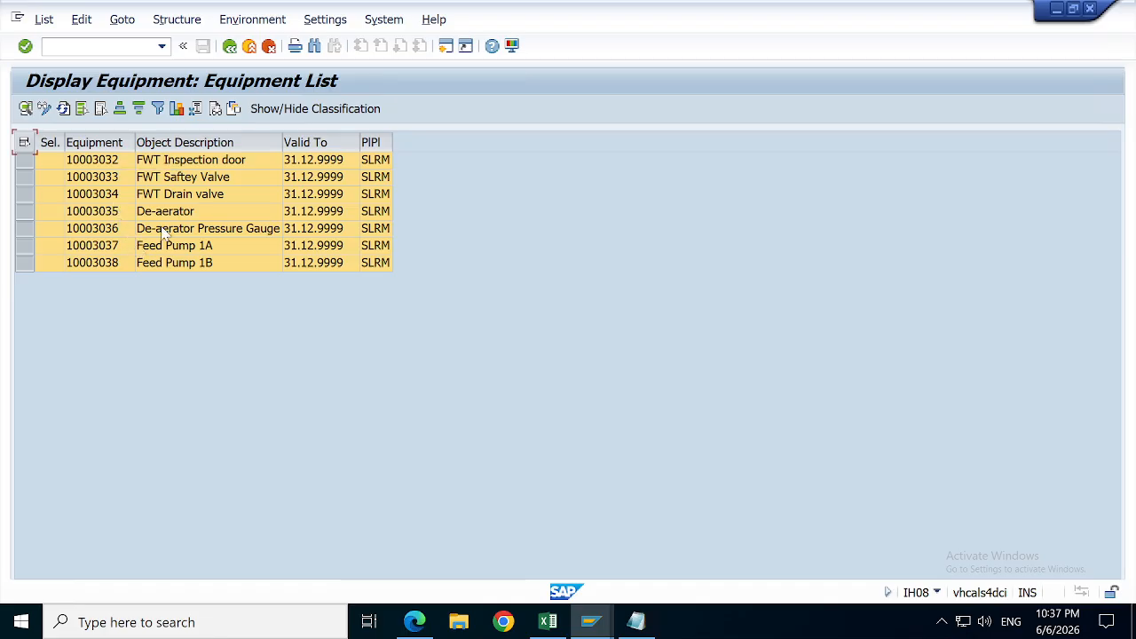
pyautogui.click(233, 228)
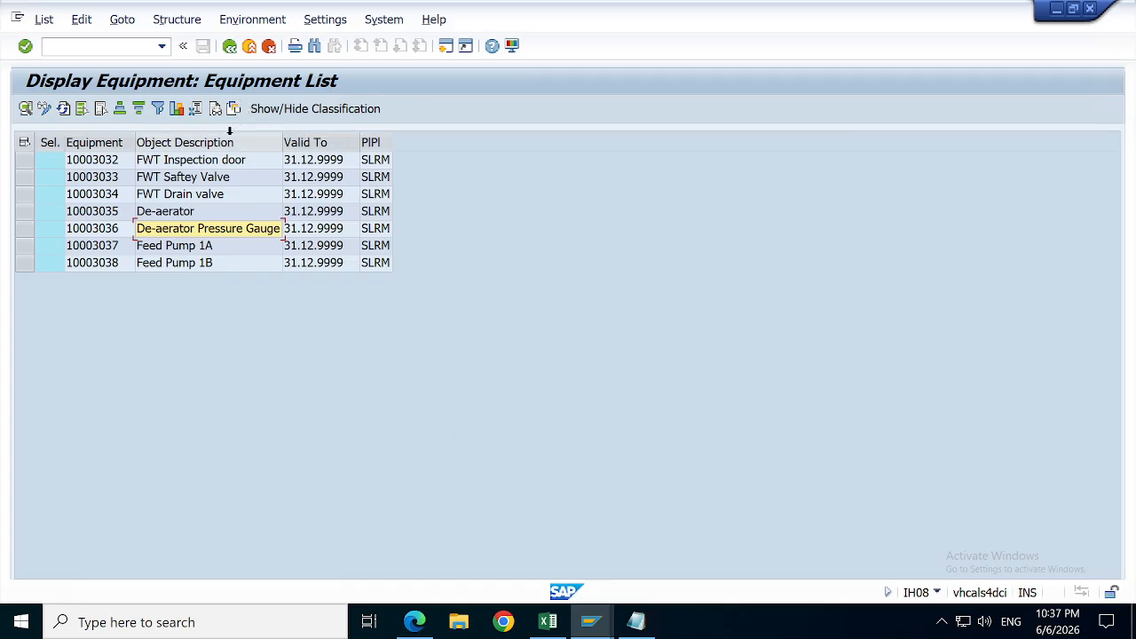
pyautogui.click(233, 108)
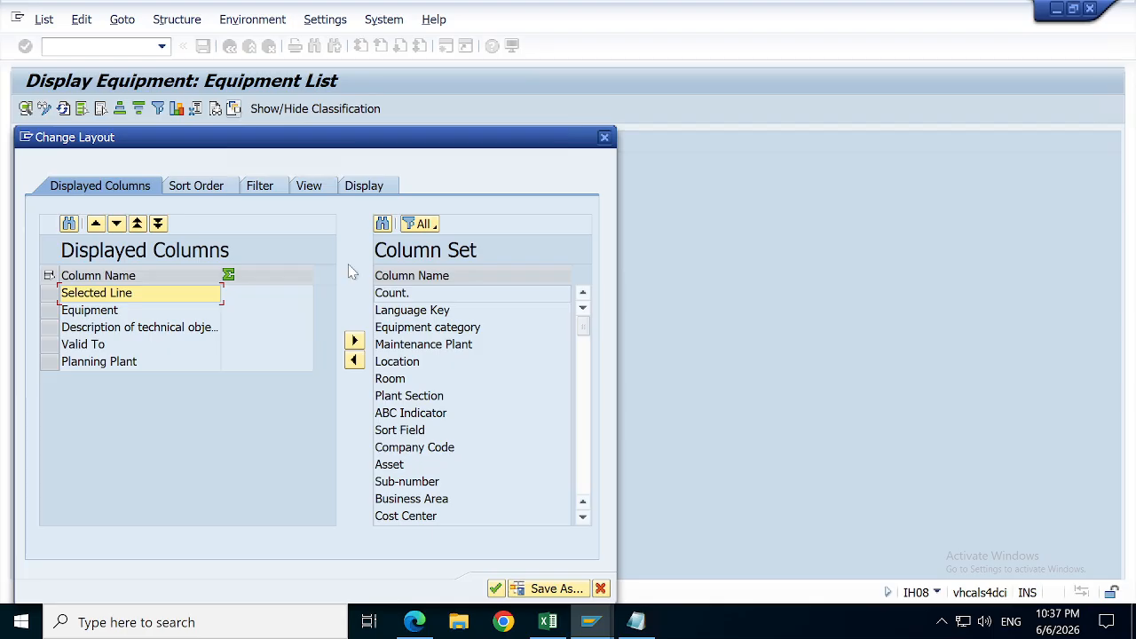
pyautogui.click(448, 276)
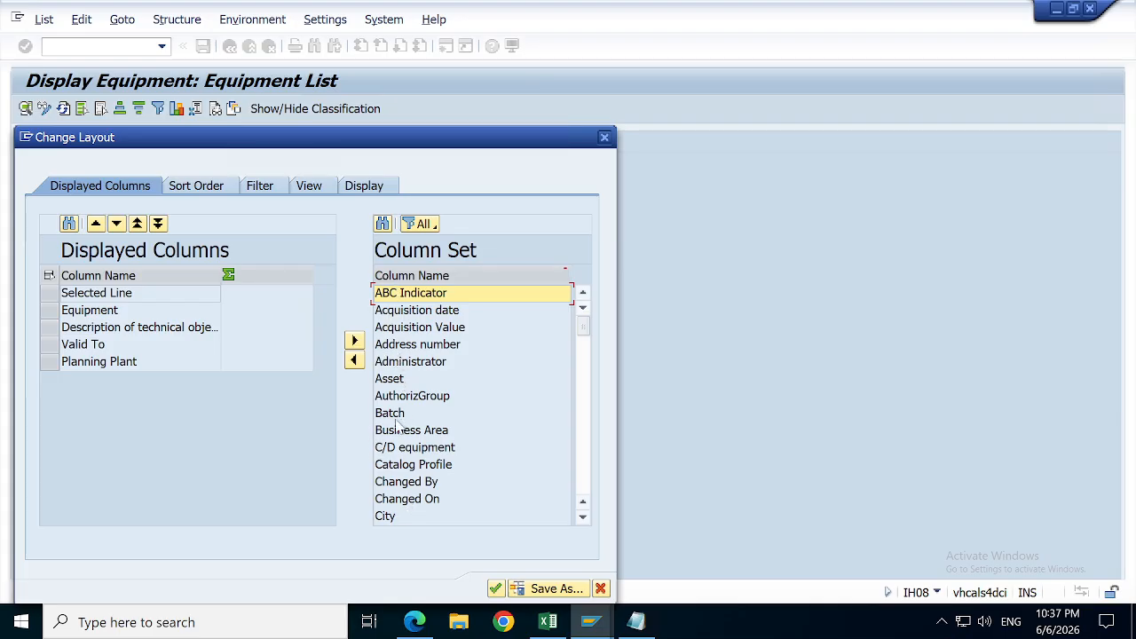
# Step: Add Acquisition date, Company Code, Created By and Created On to the displayed columns of the layout
pyautogui.click(583, 520)
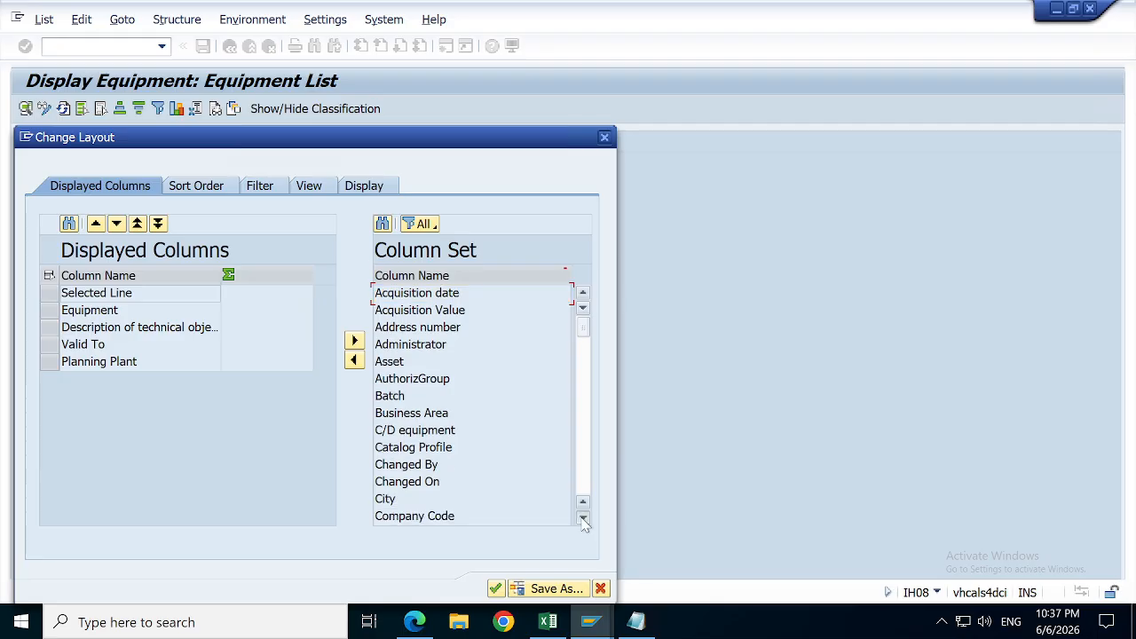
pyautogui.doubleClick(421, 296)
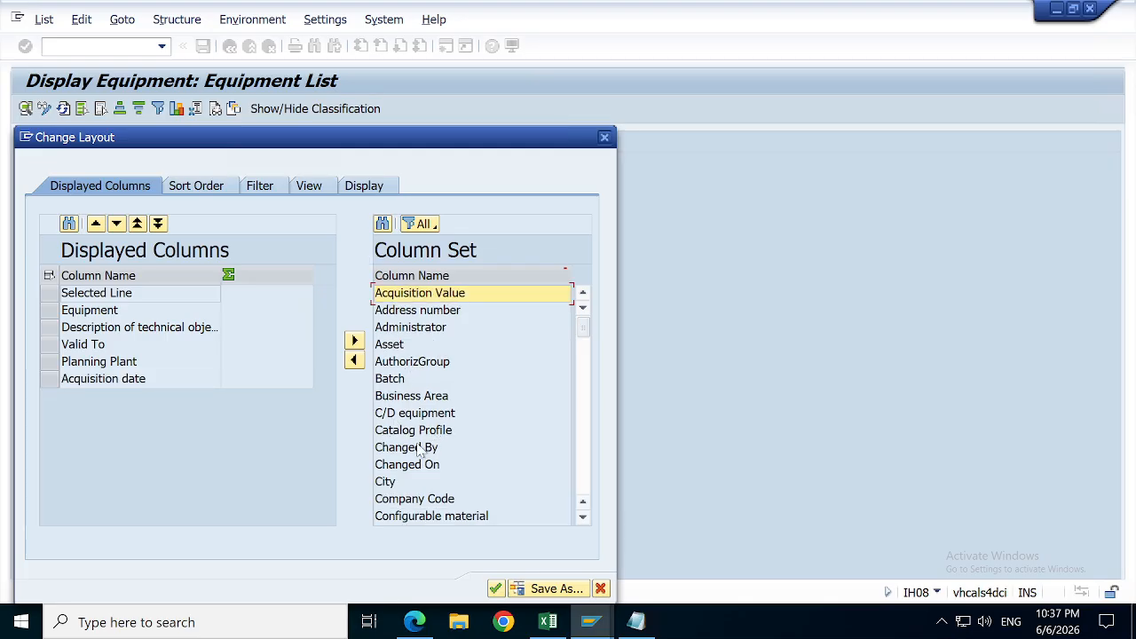
pyautogui.doubleClick(408, 501)
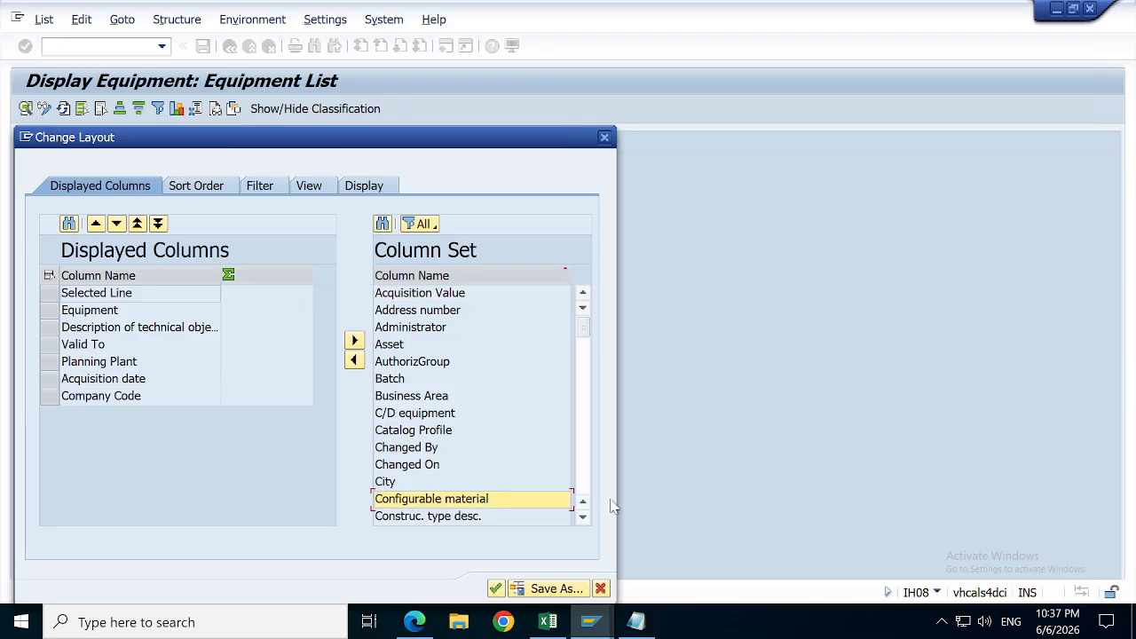
pyautogui.click(583, 519)
pyautogui.scroll(-4, 583, 519)
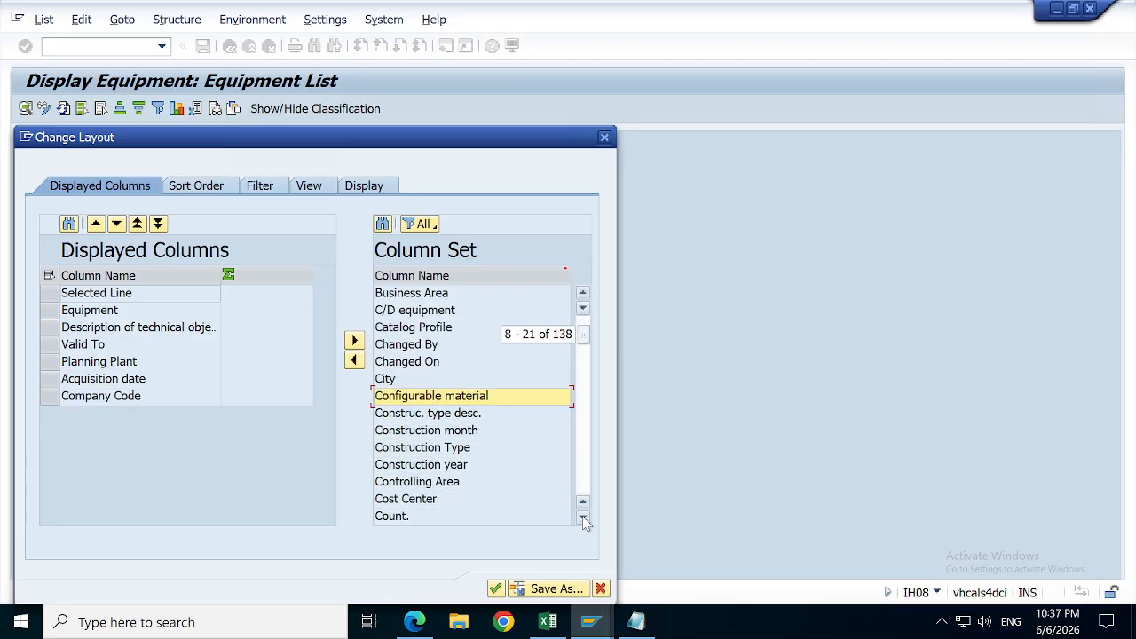
pyautogui.scroll(-7, 583, 520)
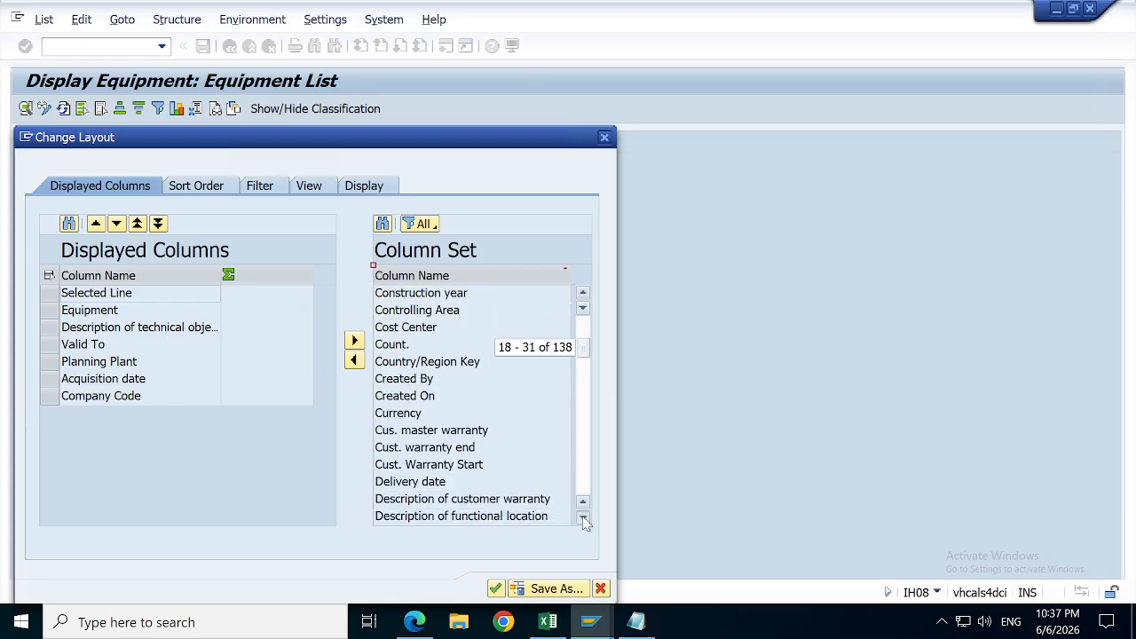
pyautogui.doubleClick(387, 346)
pyautogui.doubleClick(387, 346)
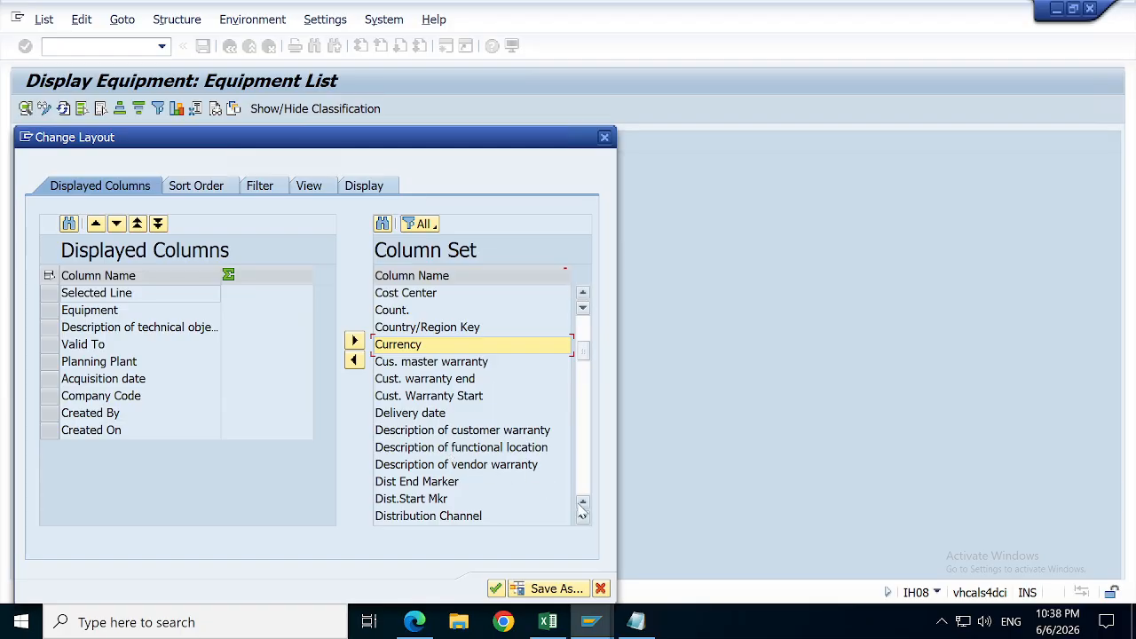
# Step: Add Equipment category, Functional Location, Main Work Center, Maint. Planner Group and Maintenance Plant to the displayed columns
pyautogui.moveTo(582, 519); pyautogui.dragTo(582, 518)
pyautogui.doubleClick(424, 345)
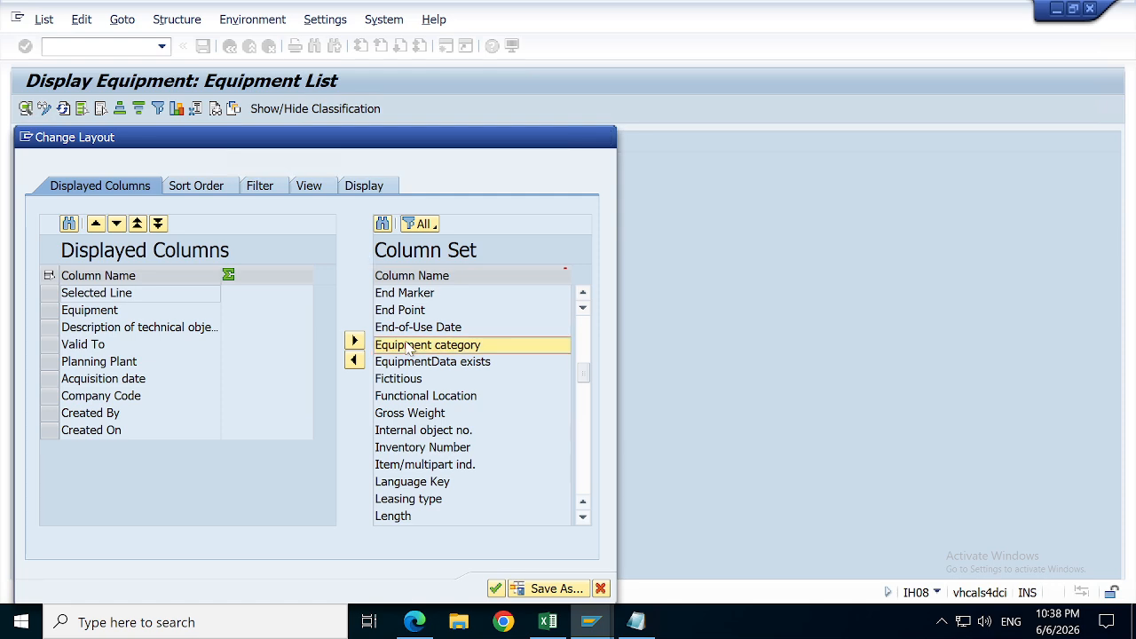
pyautogui.doubleClick(439, 381)
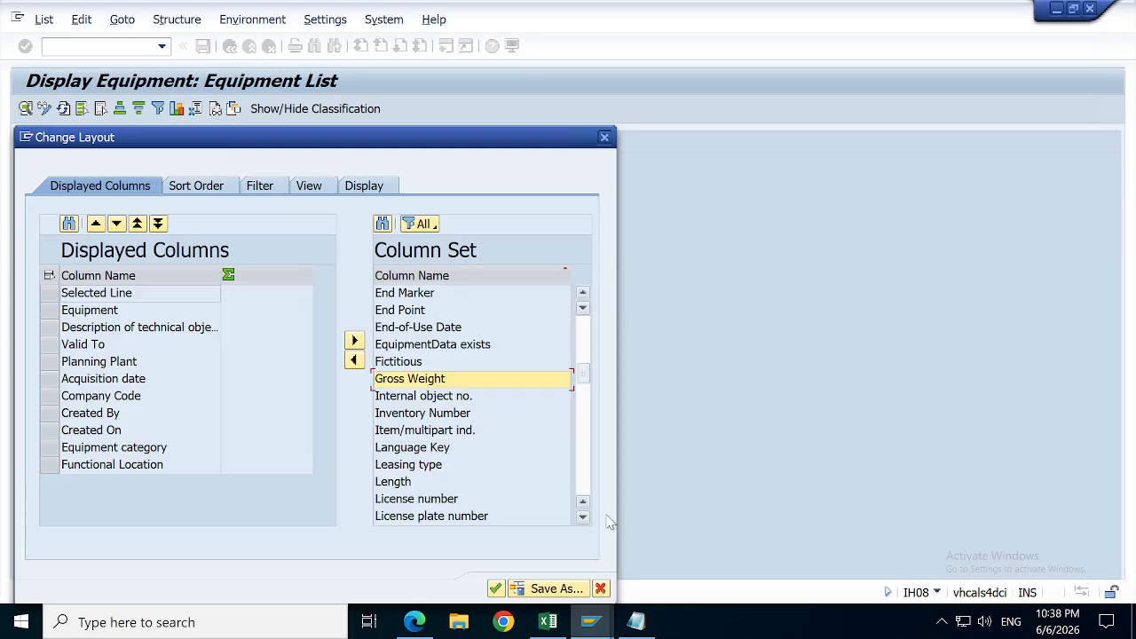
pyautogui.moveTo(583, 519); pyautogui.dragTo(583, 519)
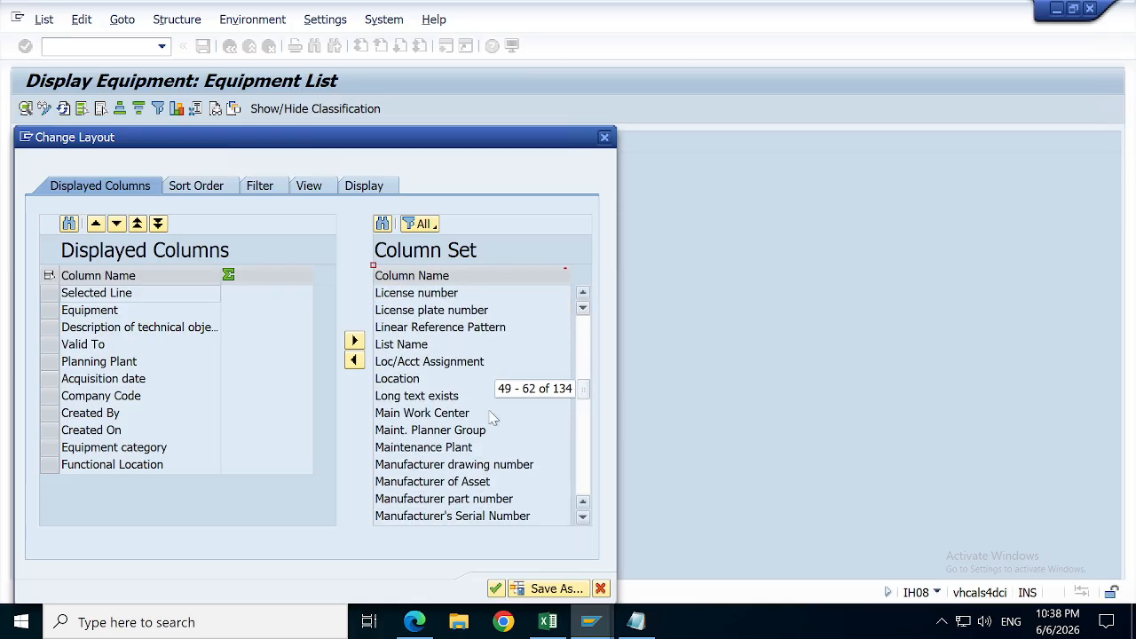
pyautogui.doubleClick(430, 414)
pyautogui.doubleClick(434, 414)
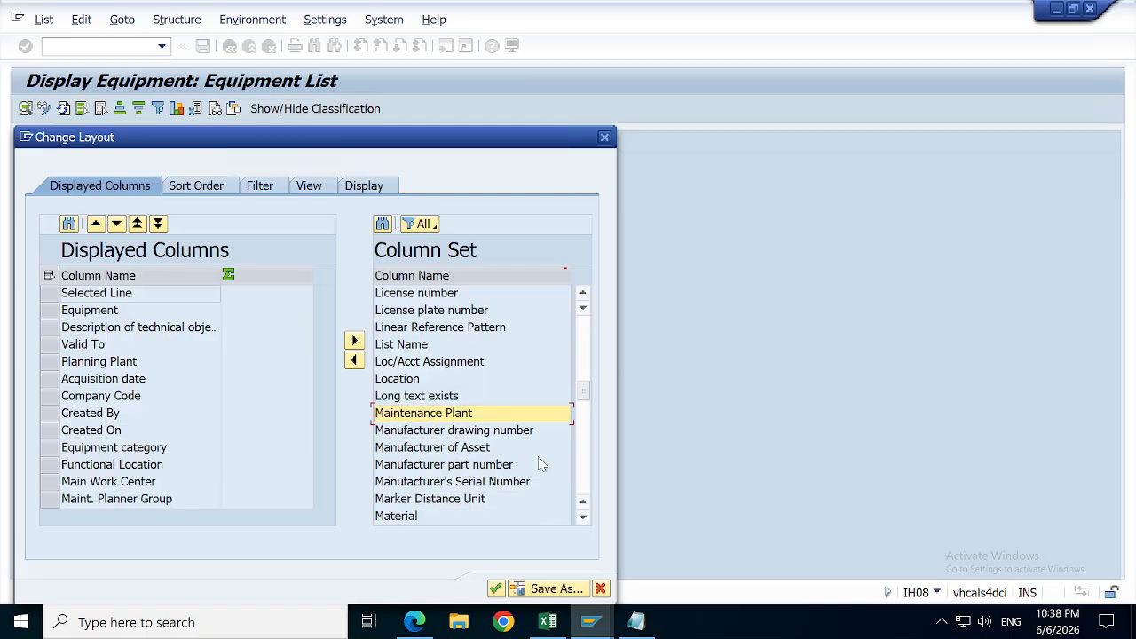
pyautogui.click(429, 413)
pyautogui.doubleClick(428, 414)
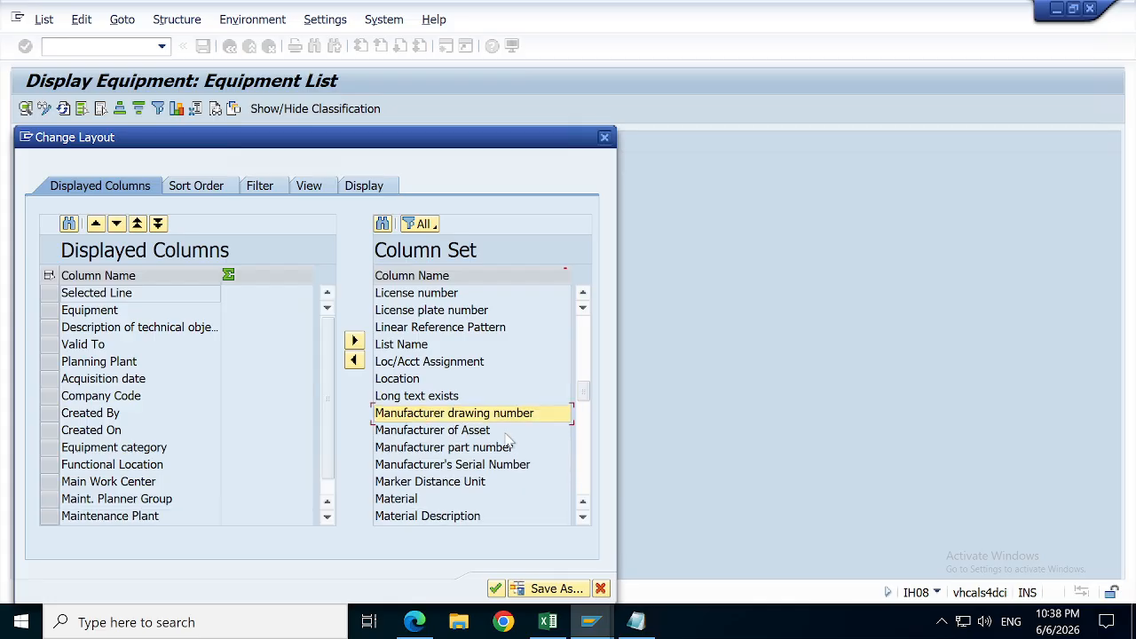
# Step: Add Start-up date and System status to the displayed columns and look through the remaining available columns
pyautogui.click(583, 516)
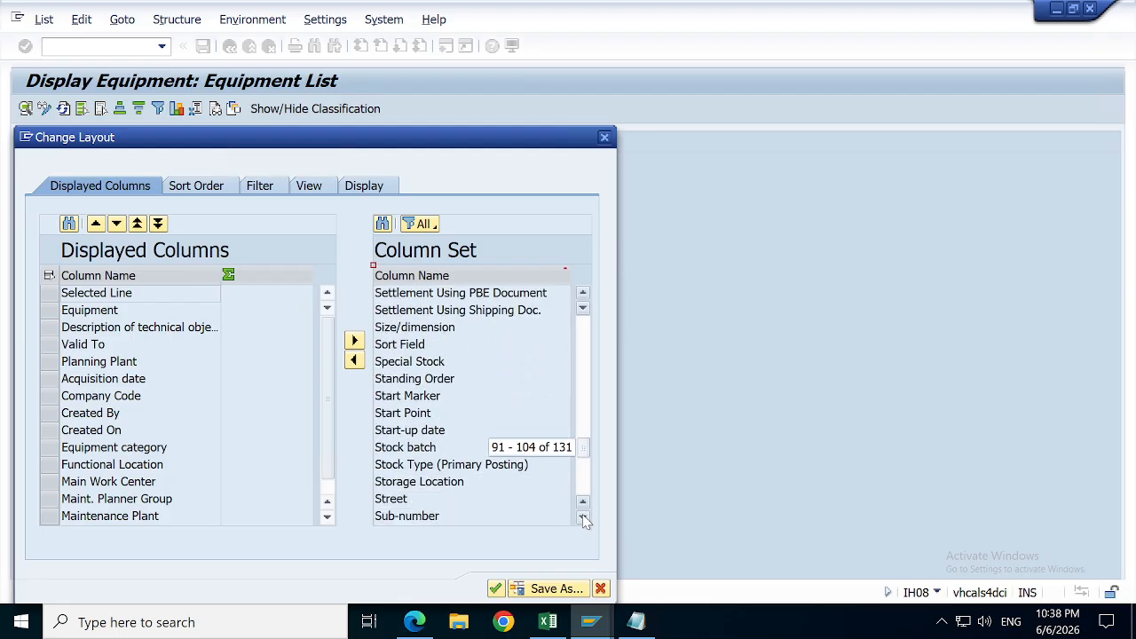
pyautogui.click(397, 397)
pyautogui.doubleClick(397, 397)
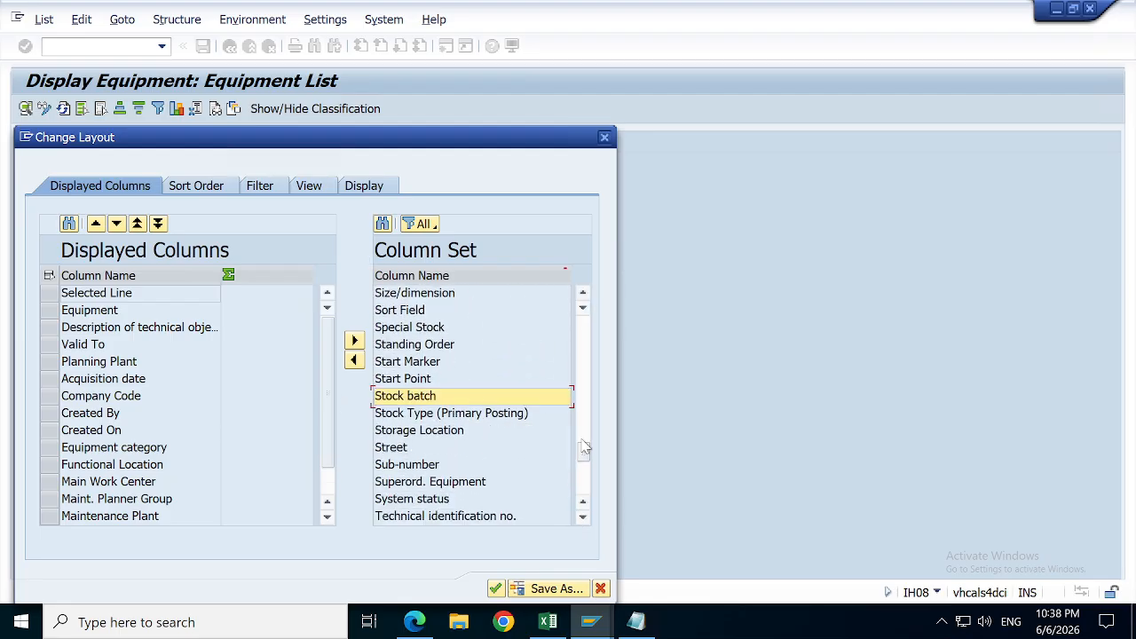
pyautogui.click(583, 517)
pyautogui.scroll(-5, 585, 519)
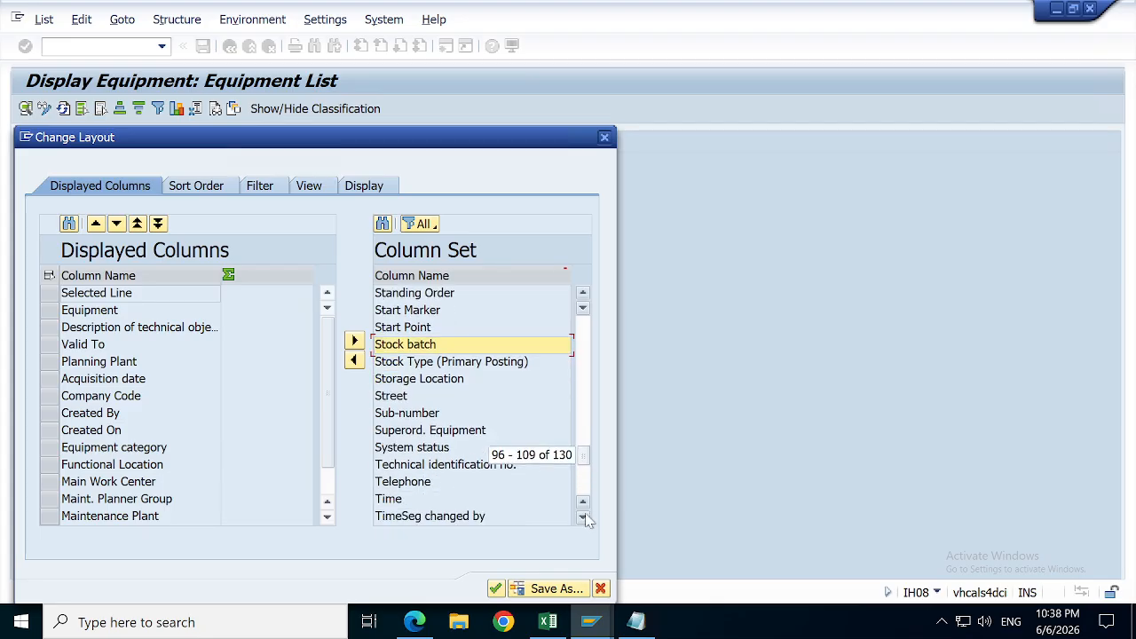
pyautogui.click(417, 397)
pyautogui.doubleClick(417, 396)
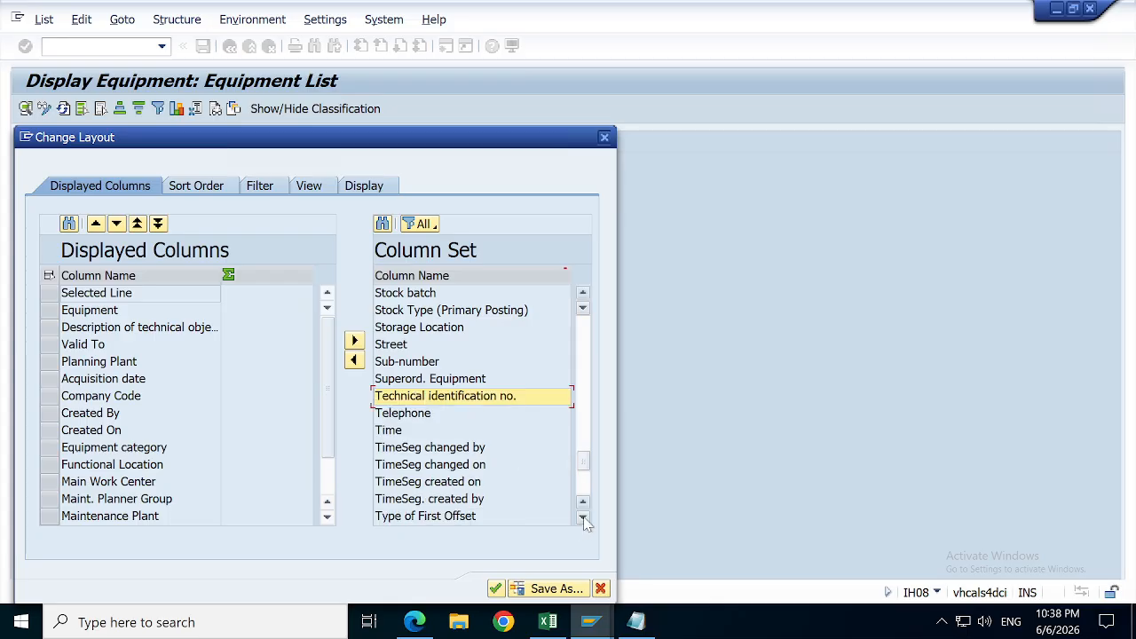
pyautogui.scroll(-3, 586, 524)
pyautogui.scroll(-3, 584, 522)
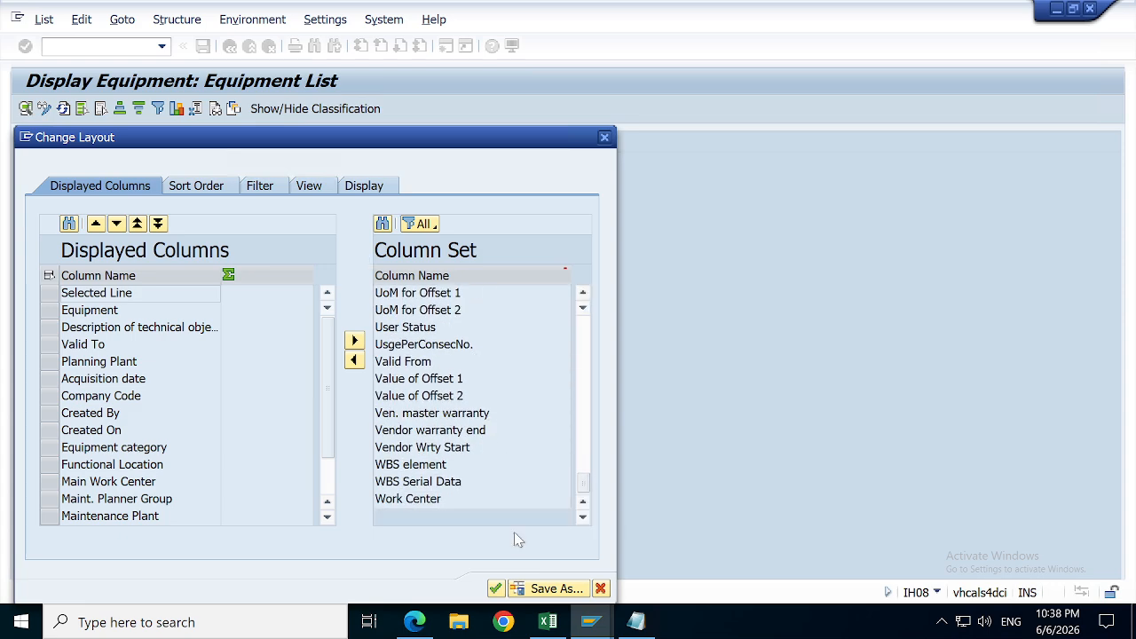
# Step: Save the layout as SLRM EQUIPME with the same name, set as user-specific and default, and apply it to the list
pyautogui.click(545, 590)
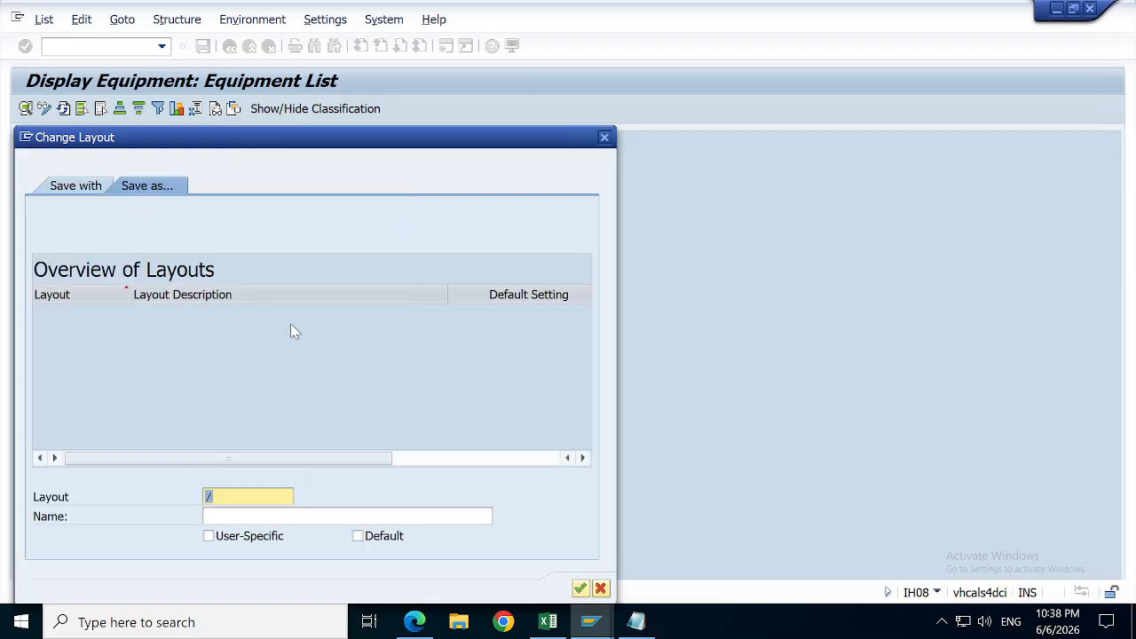
pyautogui.write('/')
pyautogui.press('BackSpace')
pyautogui.write('S')
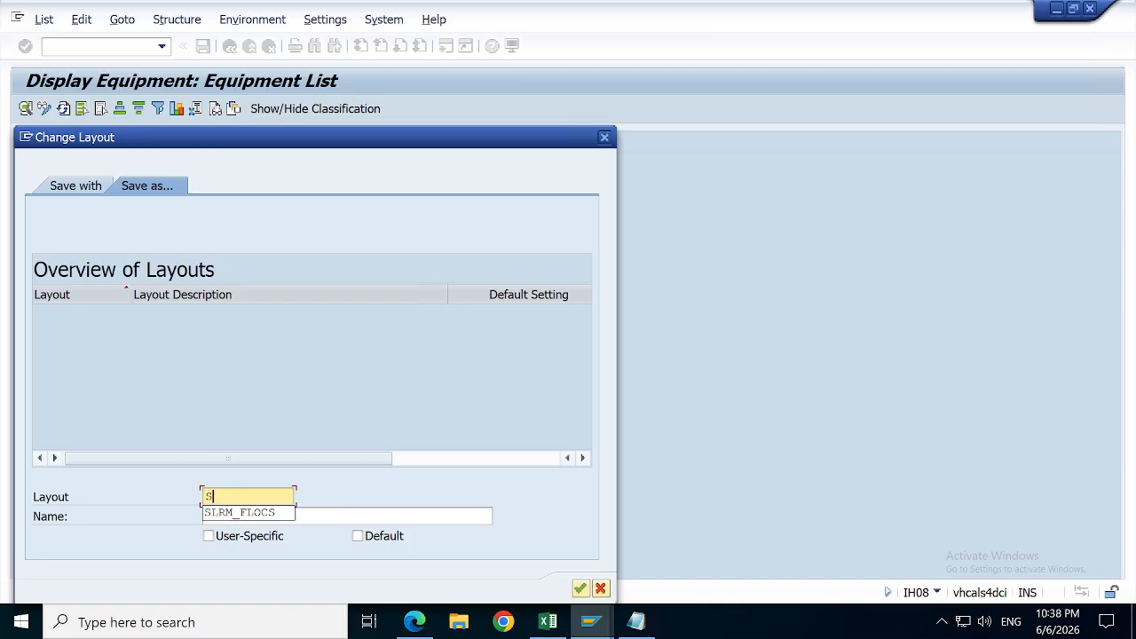
pyautogui.write('LRM_EQUIPME')
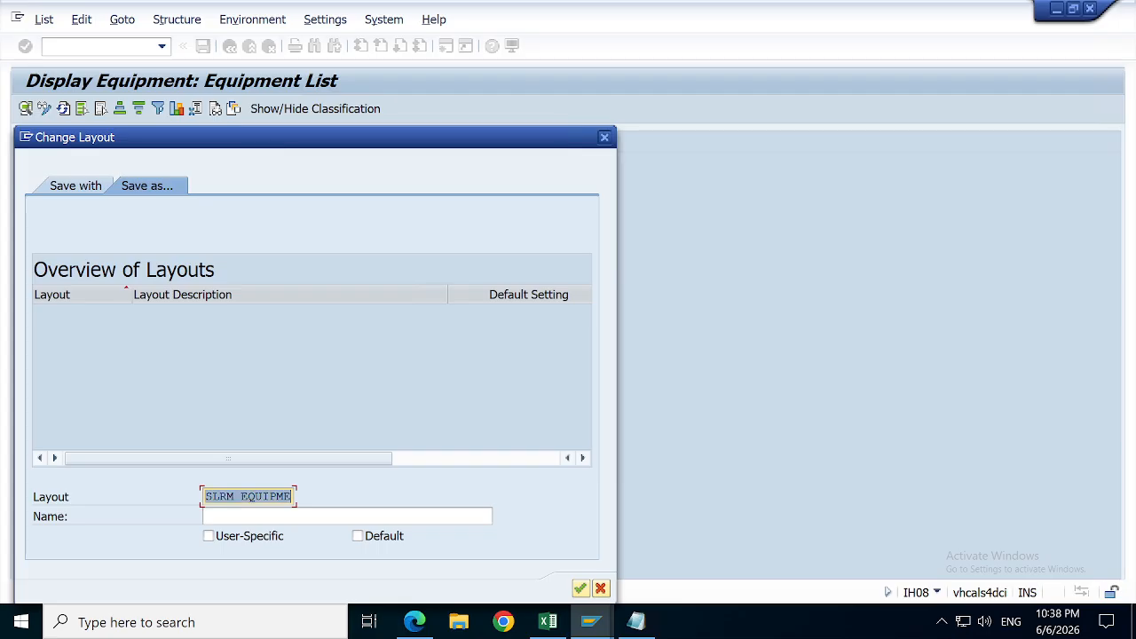
pyautogui.press('Tab')
pyautogui.write('SLRM EQUIPME')
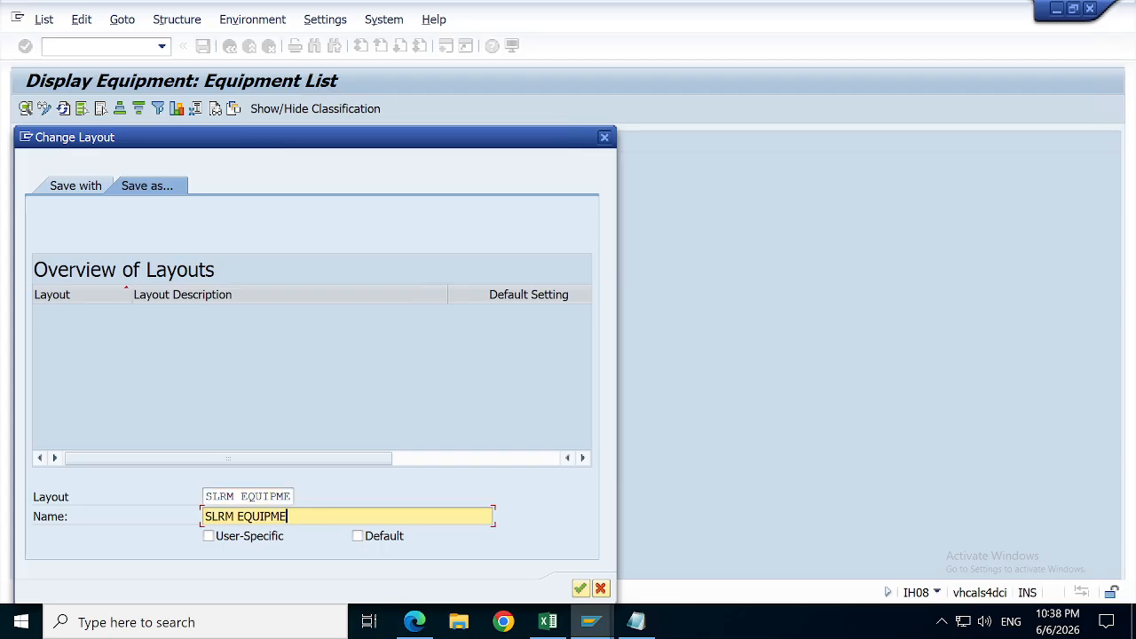
pyautogui.click(213, 538)
pyautogui.click(357, 538)
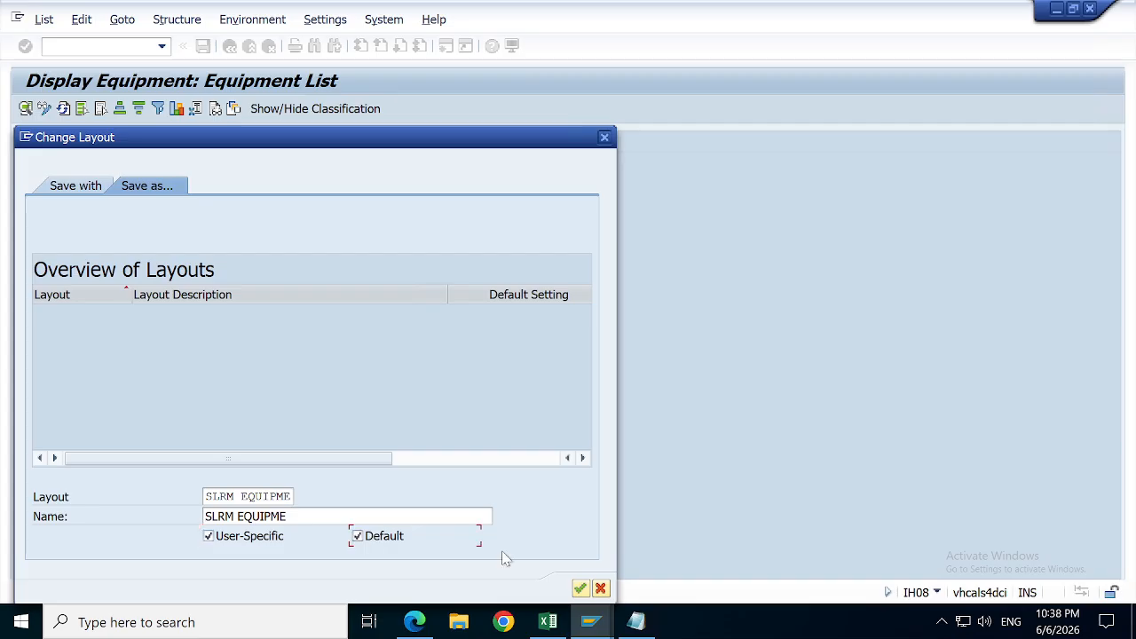
pyautogui.click(581, 590)
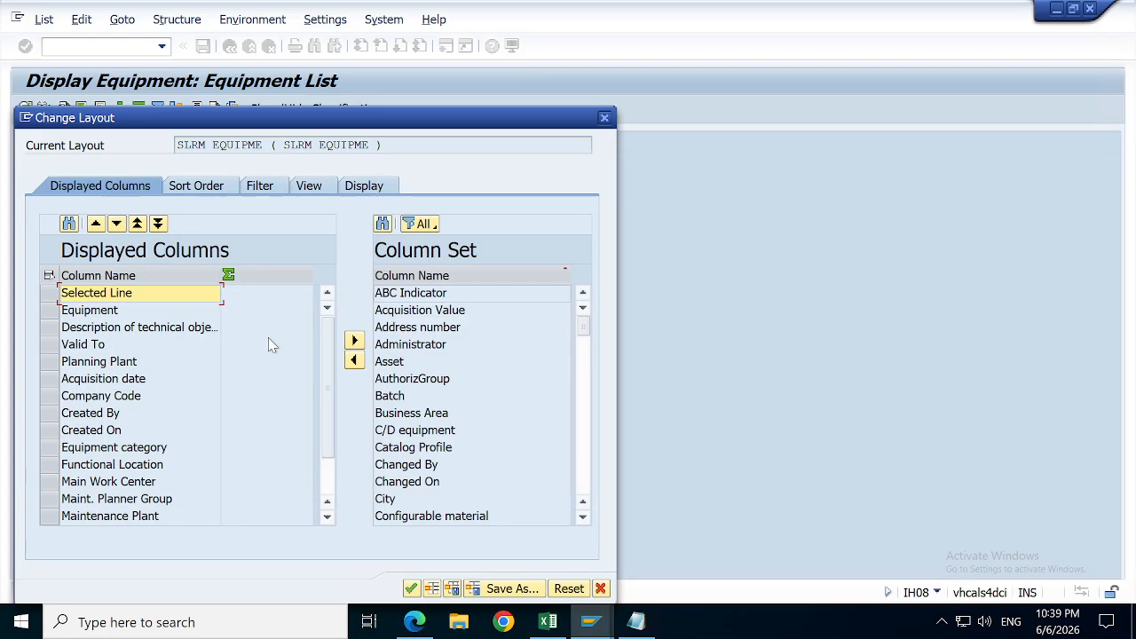
pyautogui.click(411, 588)
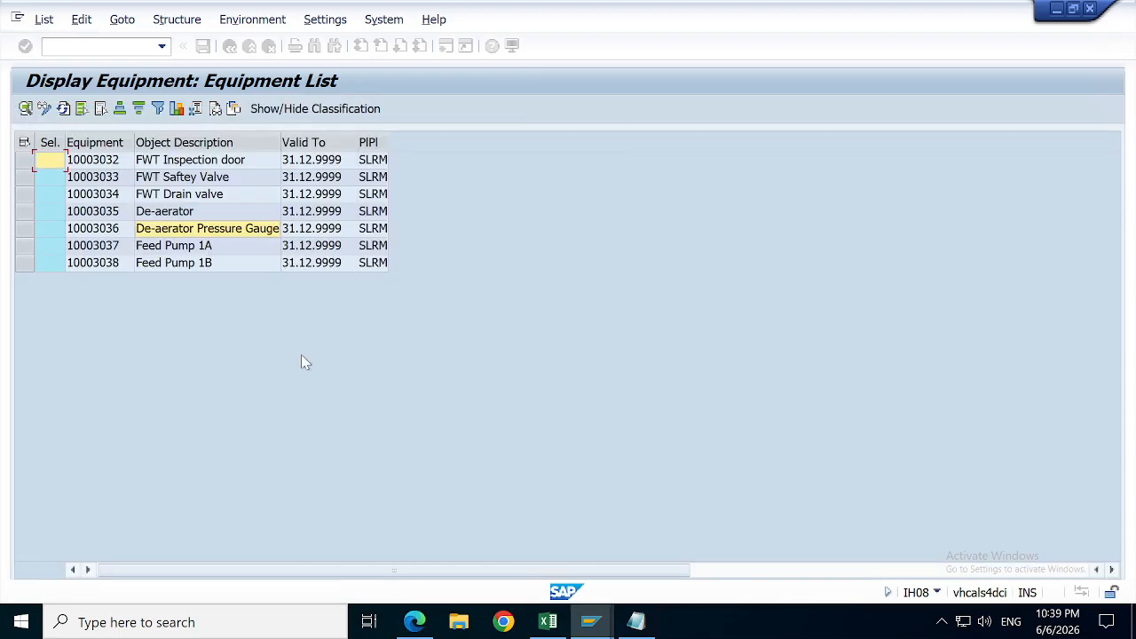
# Step: Fit all columns of the extended equipment list to their contents and clear the row selection
pyautogui.click(24, 142)
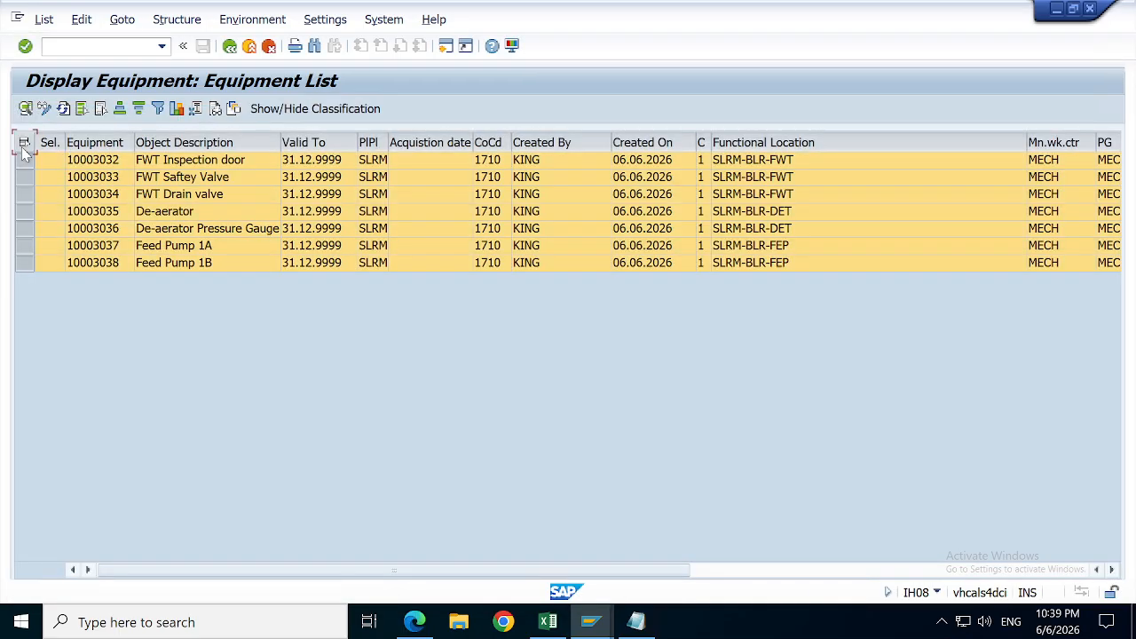
pyautogui.doubleClick(134, 142)
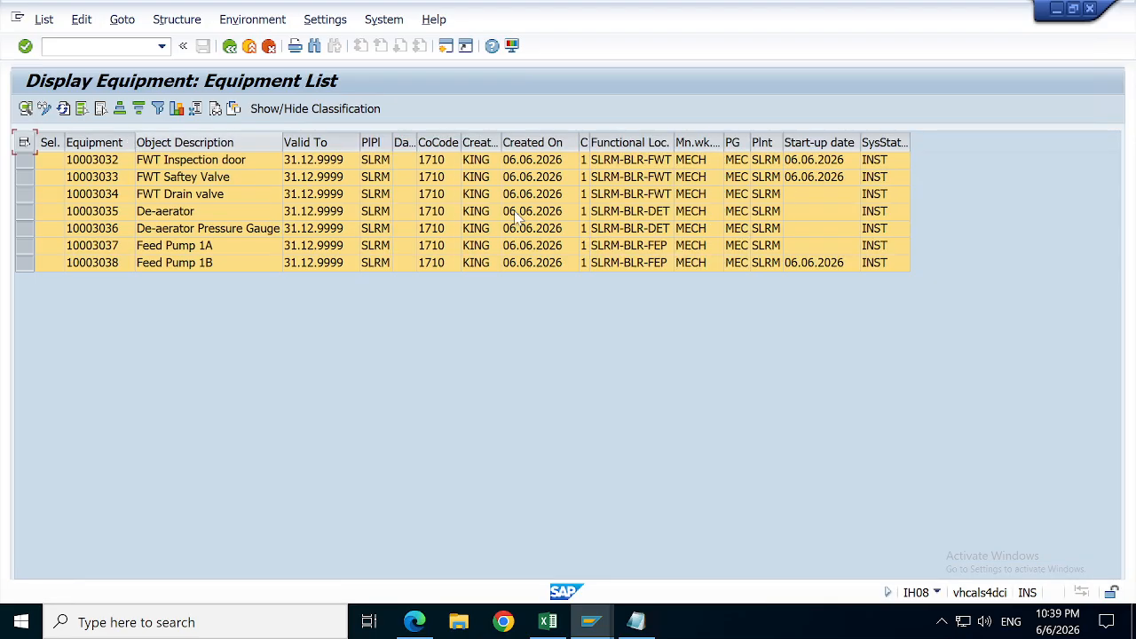
pyautogui.click(386, 229)
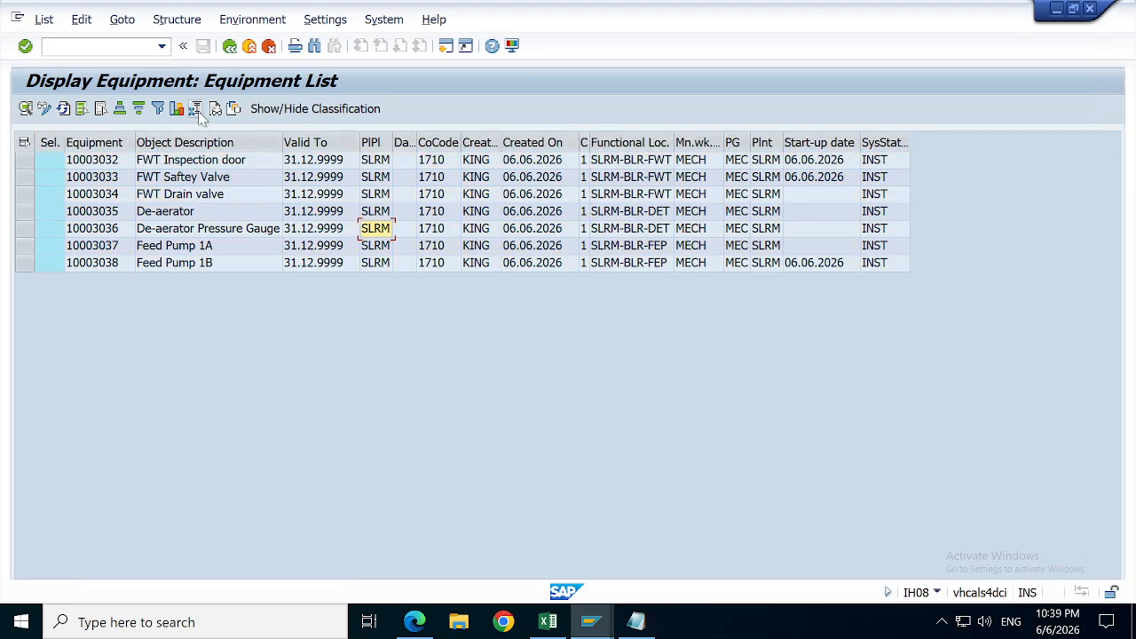
pyautogui.click(96, 177)
pyautogui.click(104, 142)
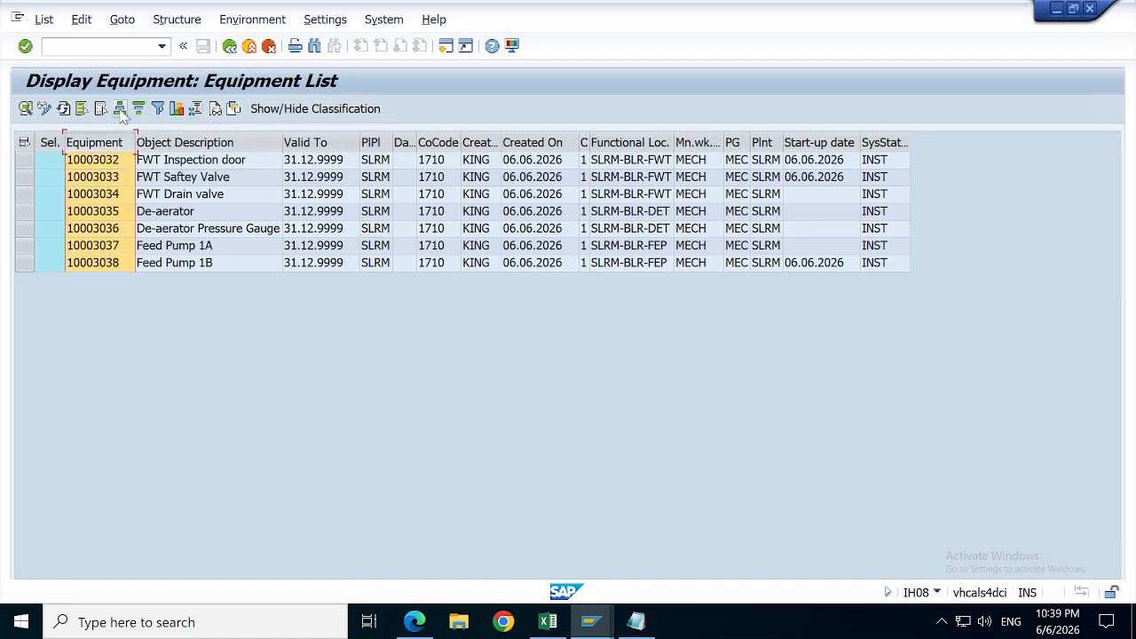
pyautogui.click(189, 212)
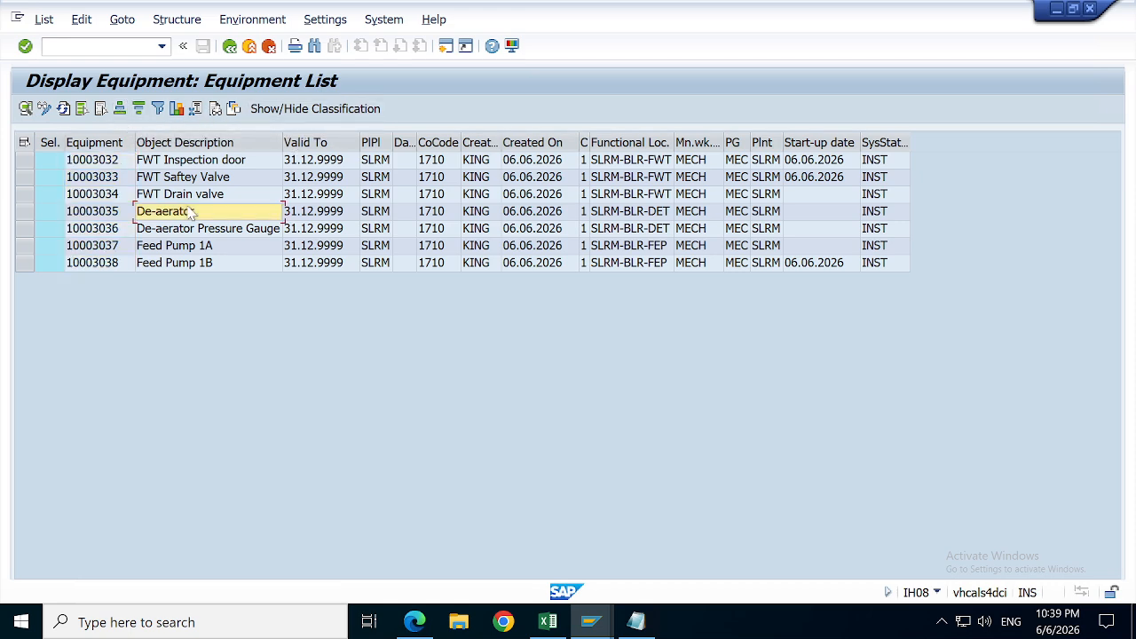
# Step: Refresh the equipment list, switch it to change mode and open the FWT Inspection door equipment 10003032
pyautogui.click(63, 109)
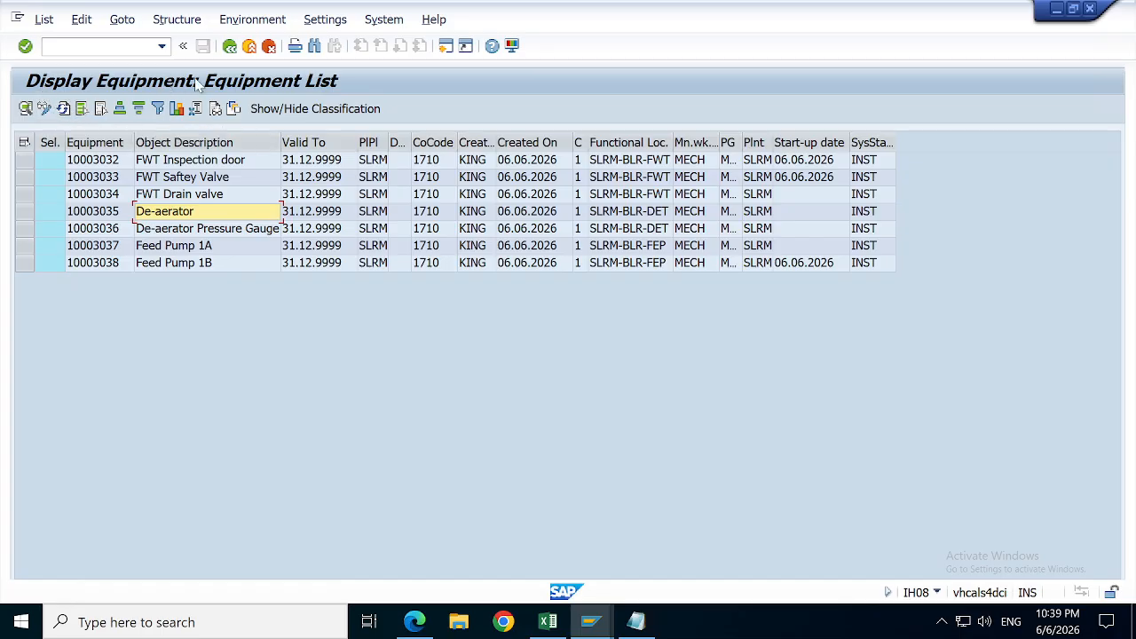
pyautogui.click(43, 109)
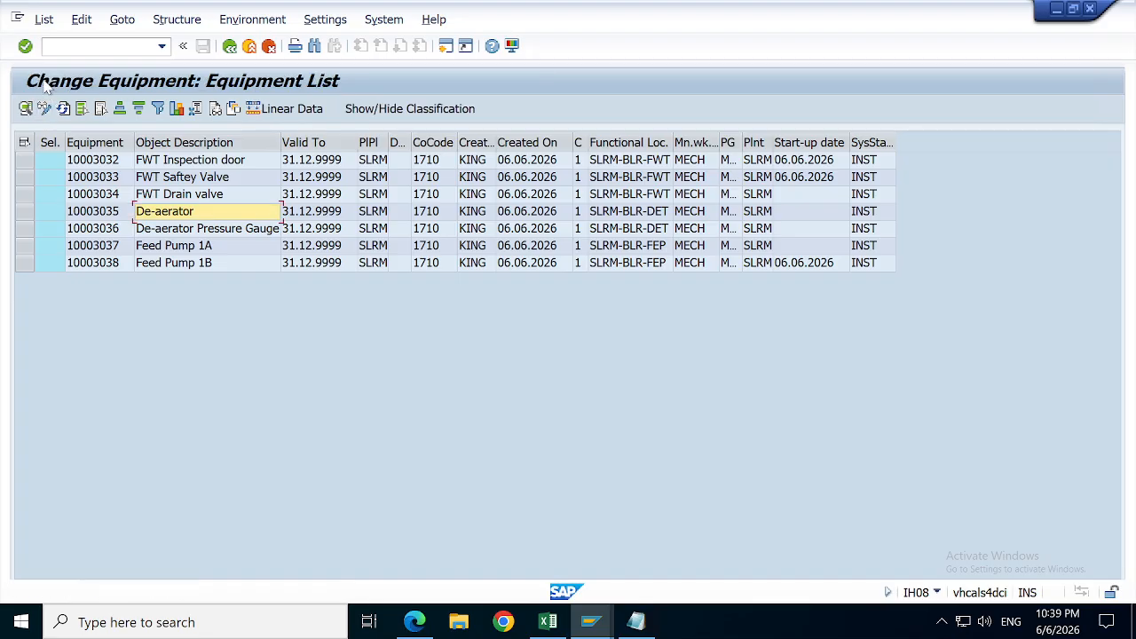
pyautogui.doubleClick(92, 165)
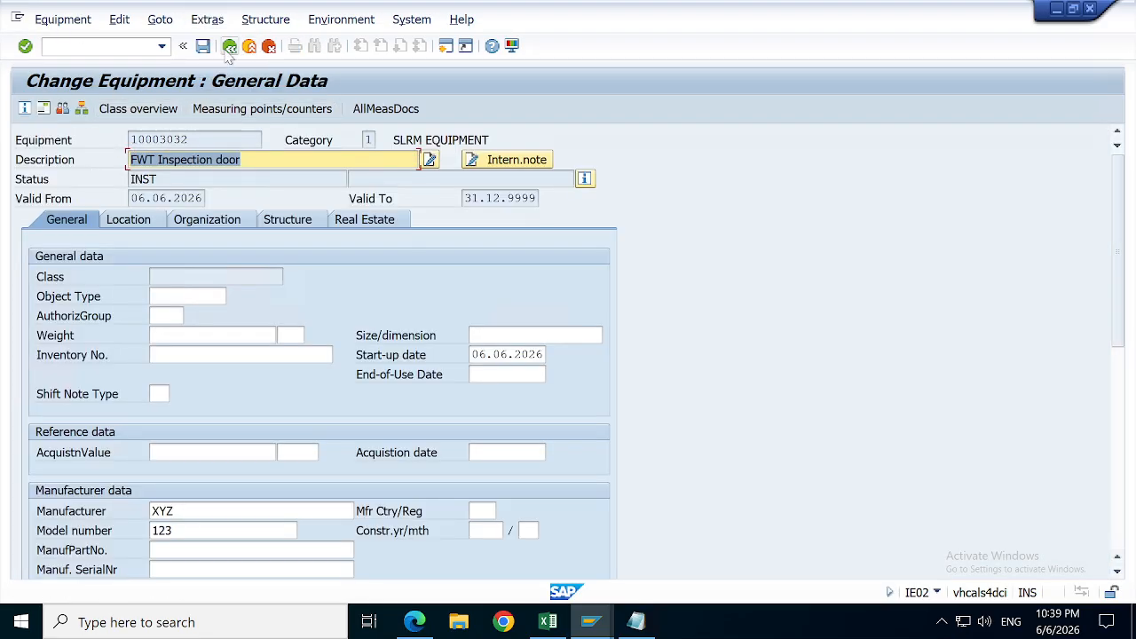
# Step: Return to the equipment list and place the cursor on equipment 10003033, the FWT Saftey Valve
pyautogui.click(229, 47)
pyautogui.click(115, 216)
pyautogui.click(90, 164)
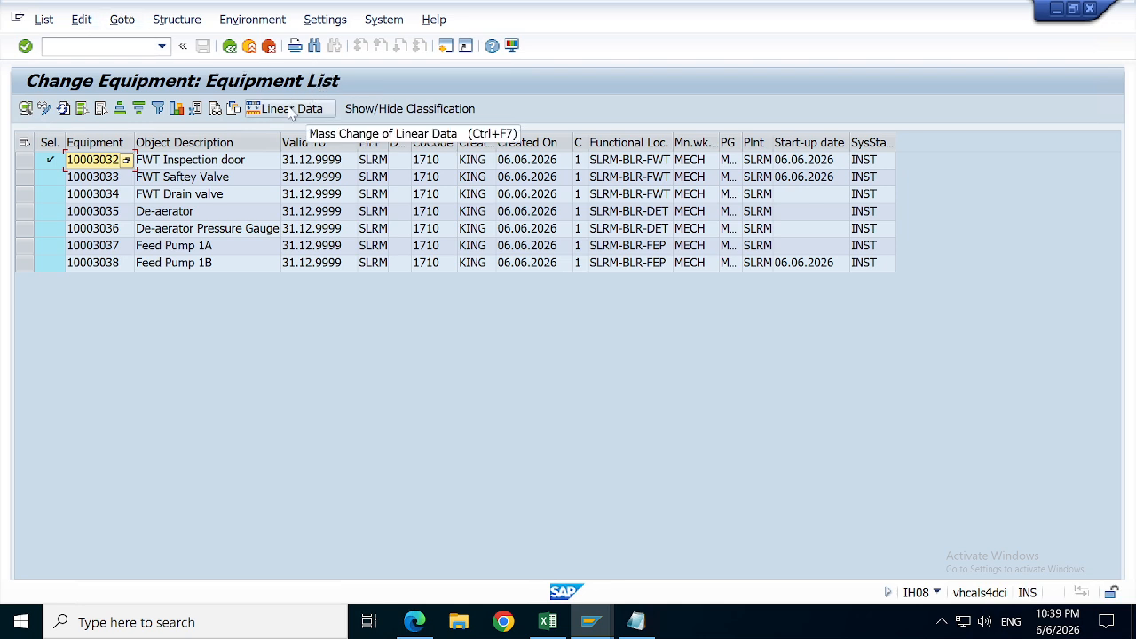
pyautogui.click(93, 177)
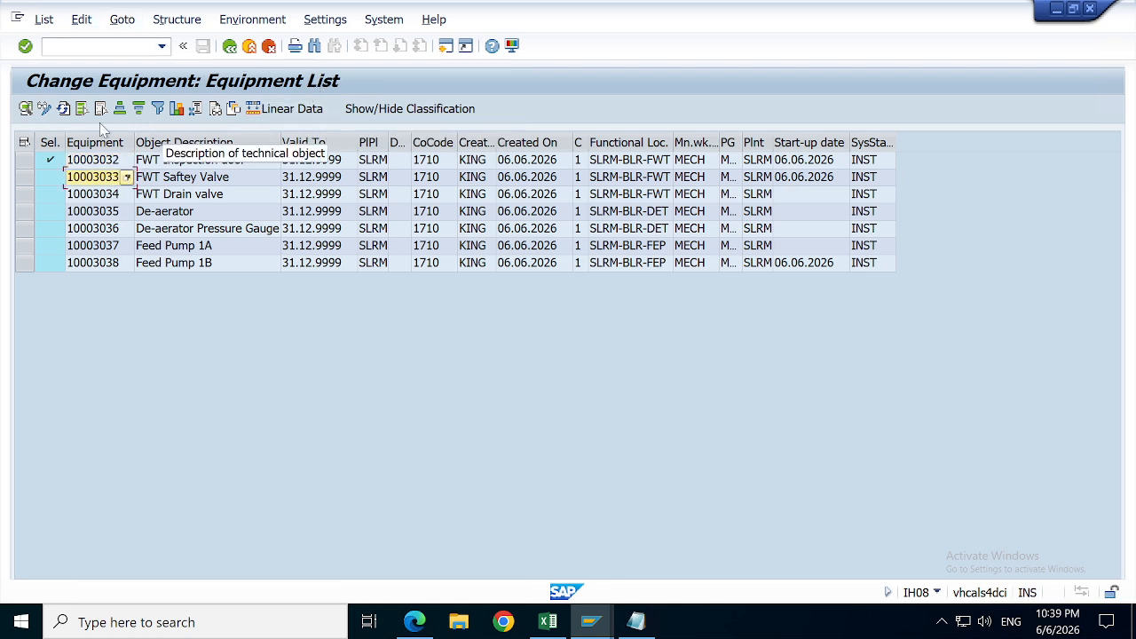
# Step: Try to carry out a mass change with only the cell of equipment 10003033 active and no row selected
pyautogui.click(162, 21)
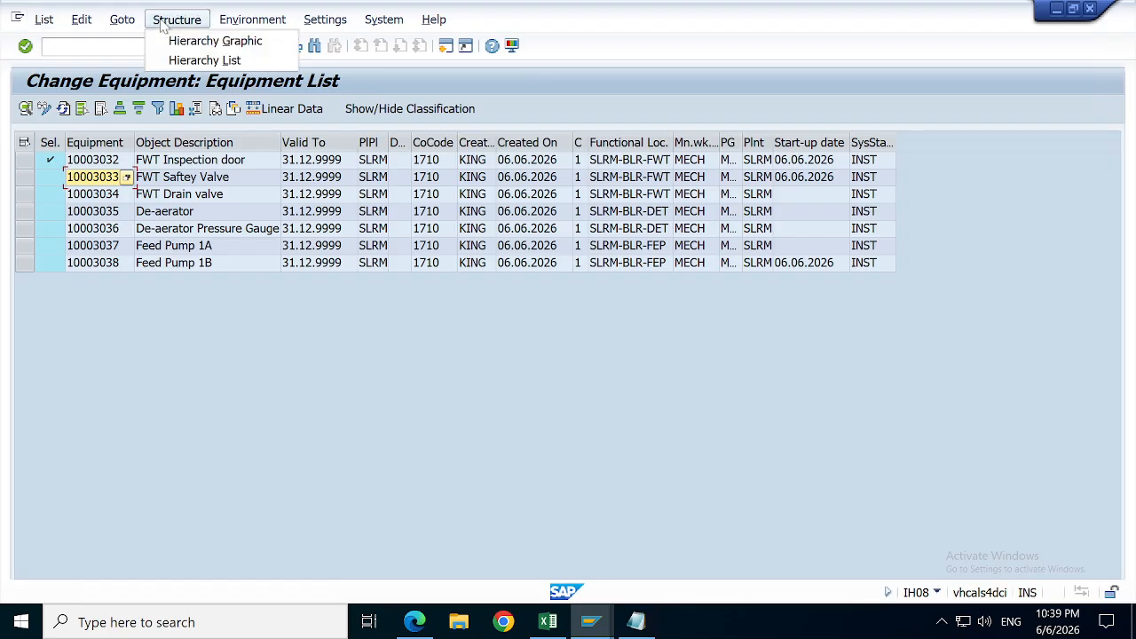
pyautogui.moveTo(104, 26)
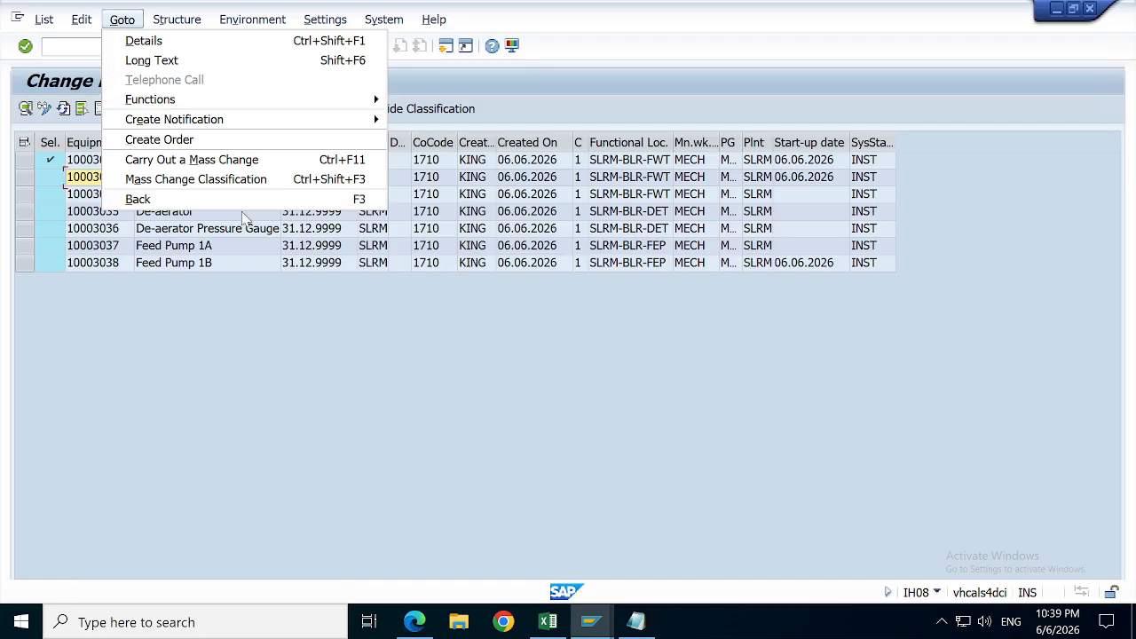
pyautogui.click(215, 165)
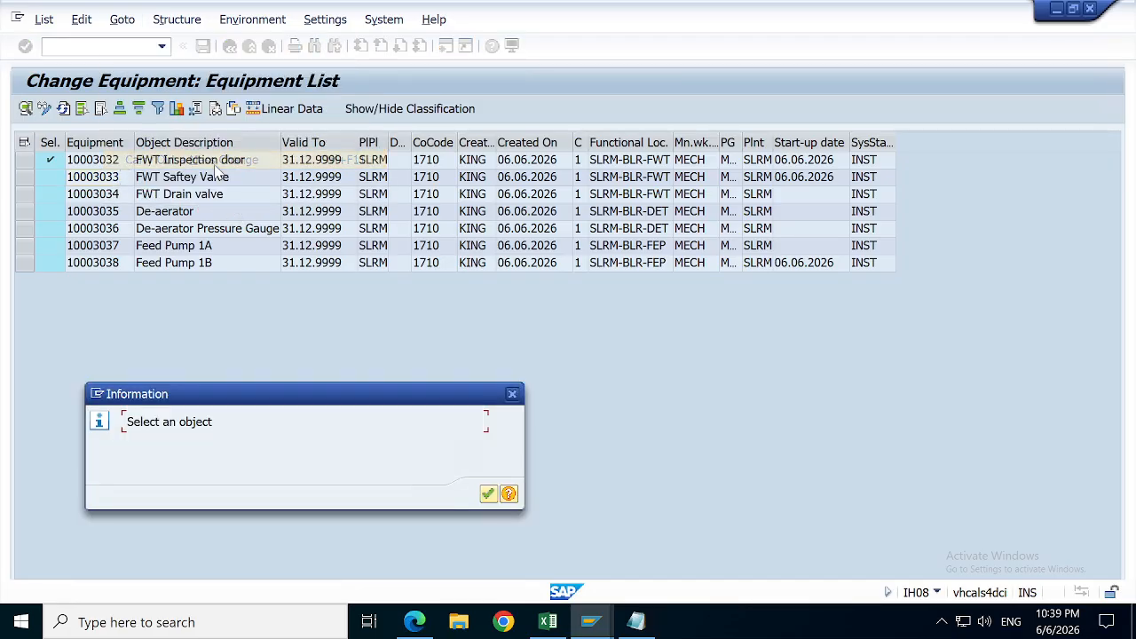
pyautogui.click(488, 494)
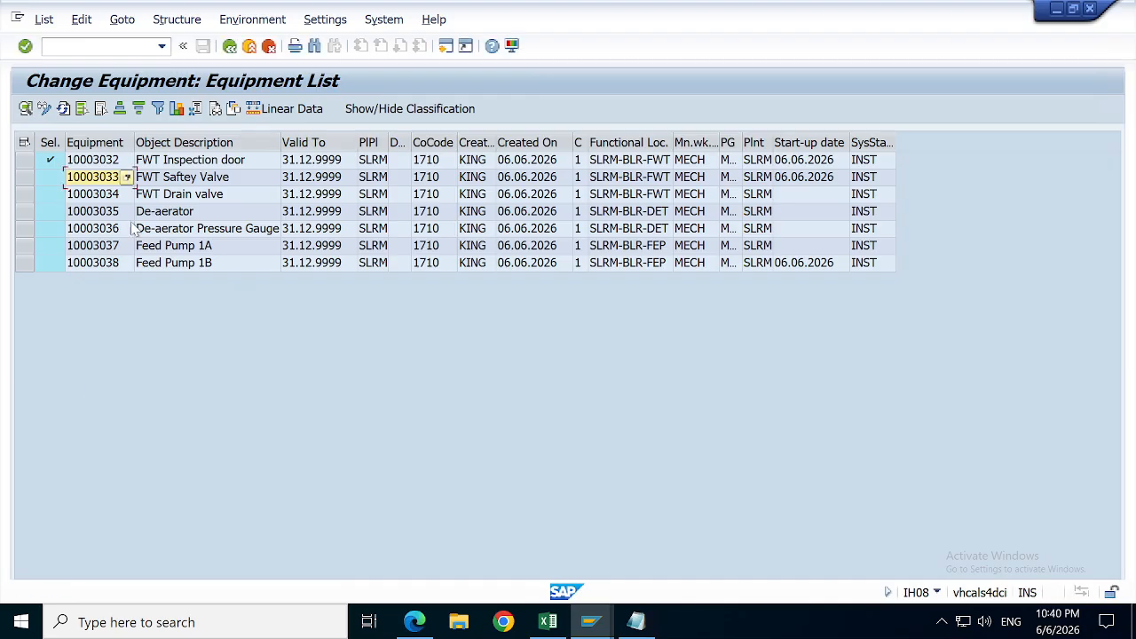
# Step: Select all listed equipment, start a mass change and choose Cost Center as the organization field to maintain
pyautogui.click(24, 143)
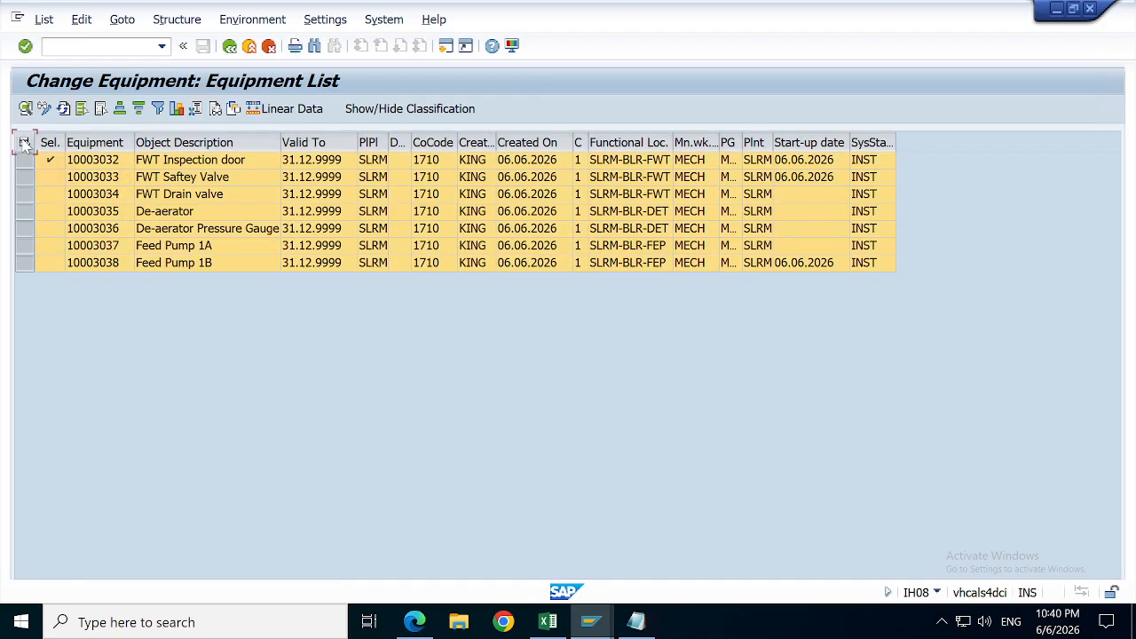
pyautogui.click(173, 21)
pyautogui.moveTo(122, 22)
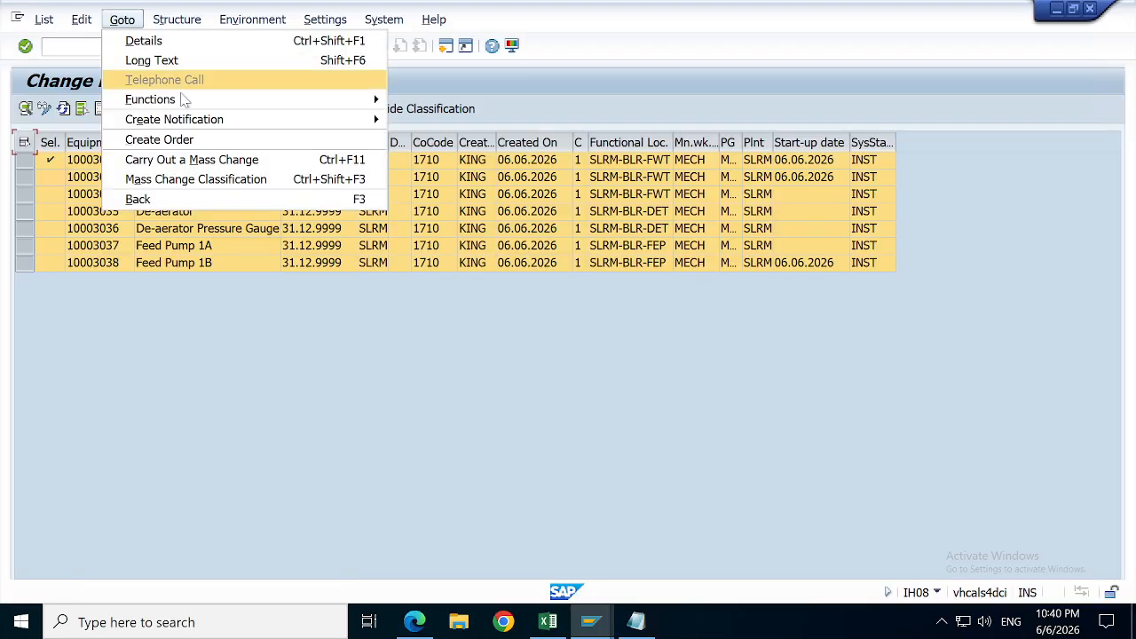
pyautogui.click(184, 161)
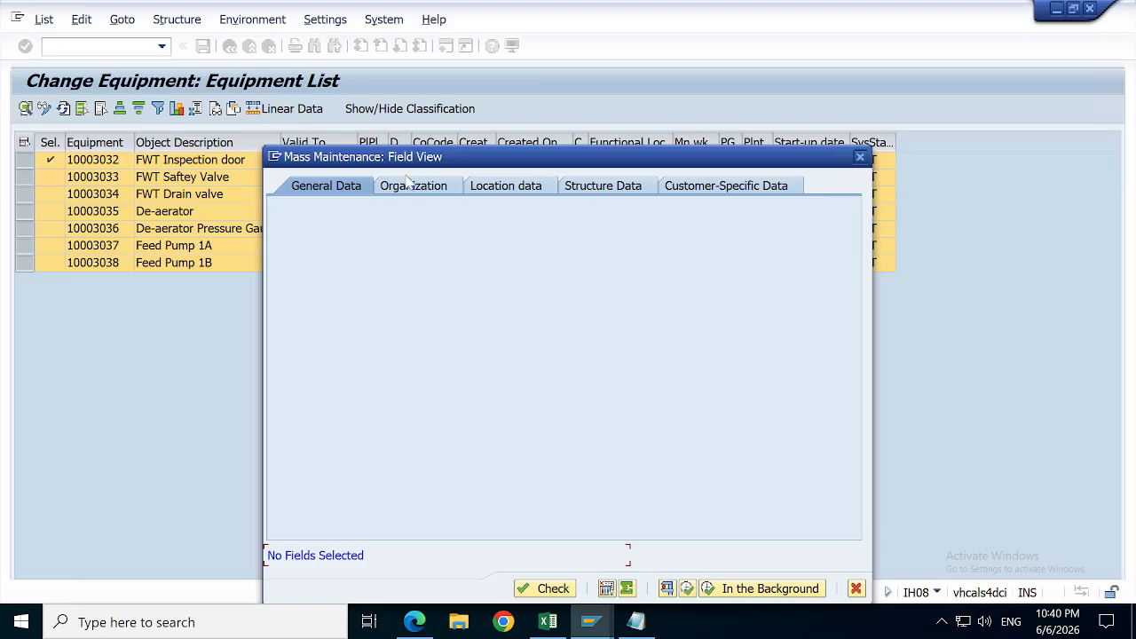
pyautogui.click(431, 186)
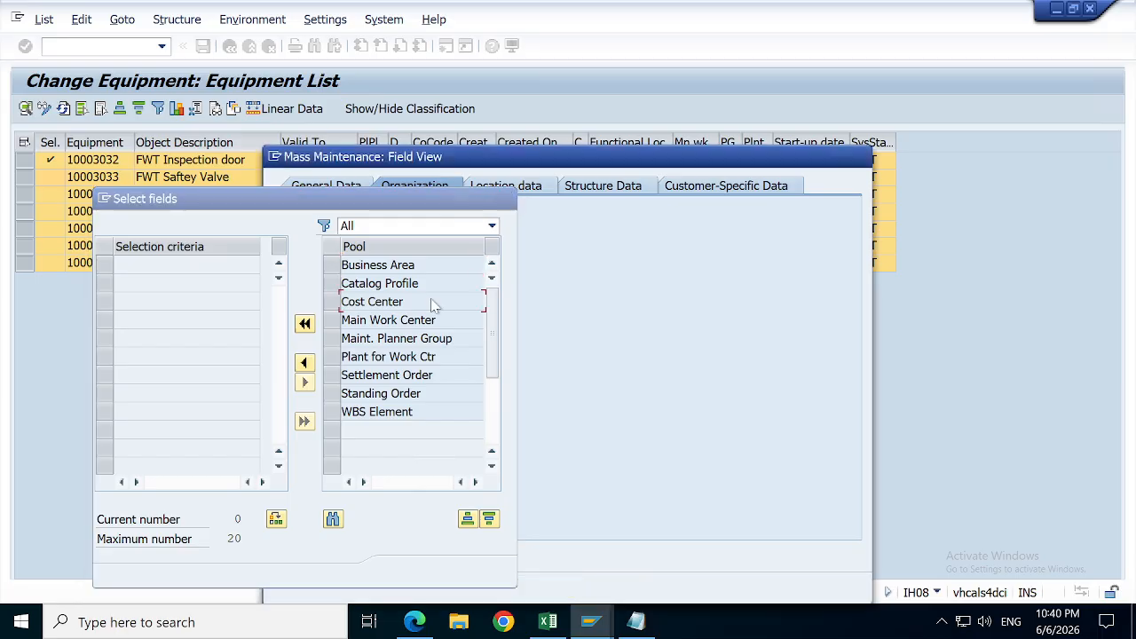
pyautogui.doubleClick(431, 302)
pyautogui.click(401, 572)
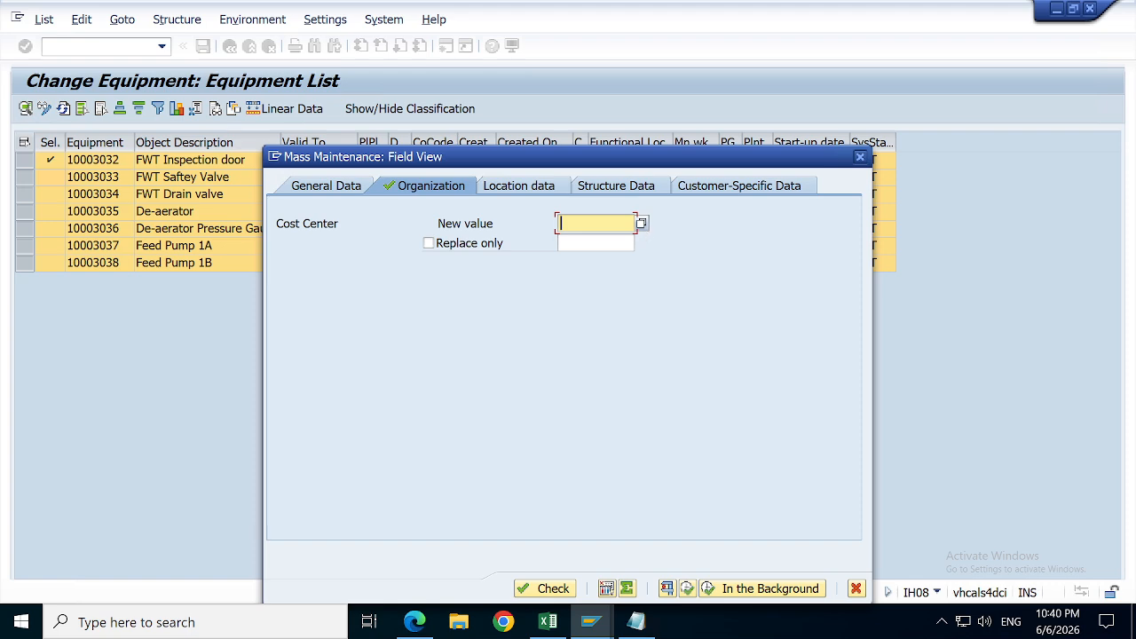
# Step: Look at the New value and Replace only entries for Cost Center and cancel the mass maintenance
pyautogui.click(618, 243)
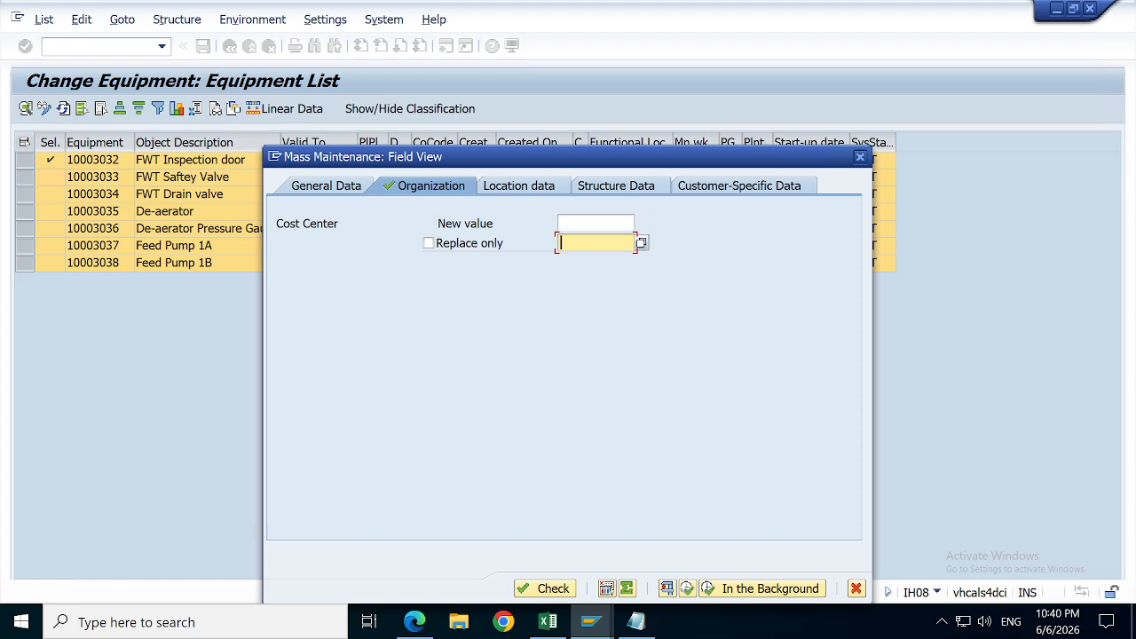
pyautogui.click(606, 223)
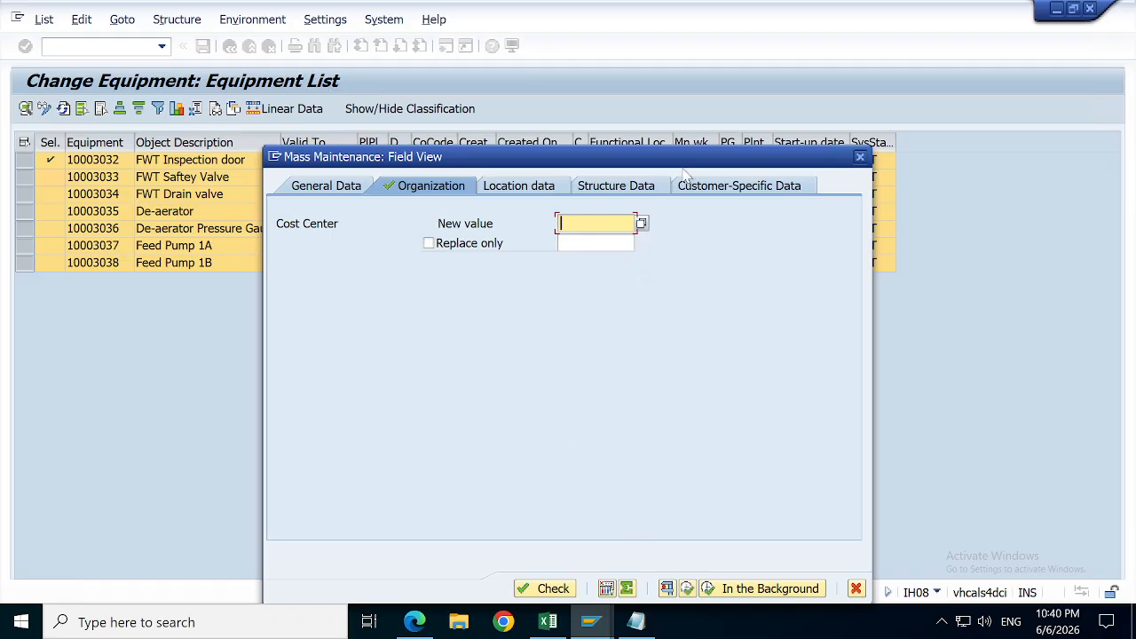
pyautogui.click(857, 589)
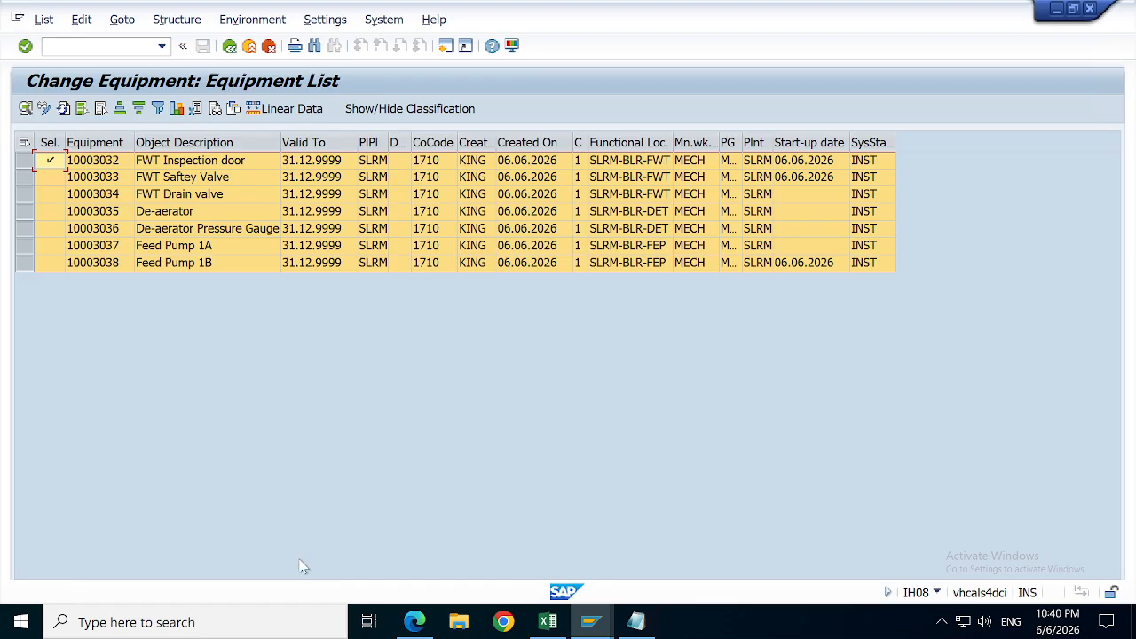
pyautogui.click(218, 229)
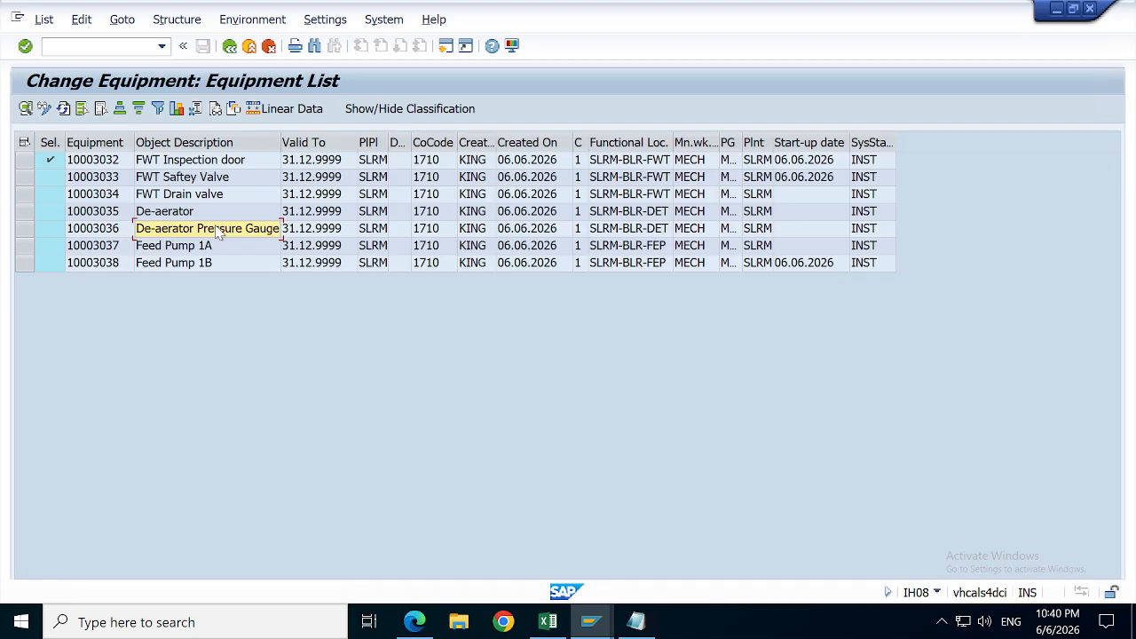
pyautogui.click(176, 19)
pyautogui.moveTo(252, 18)
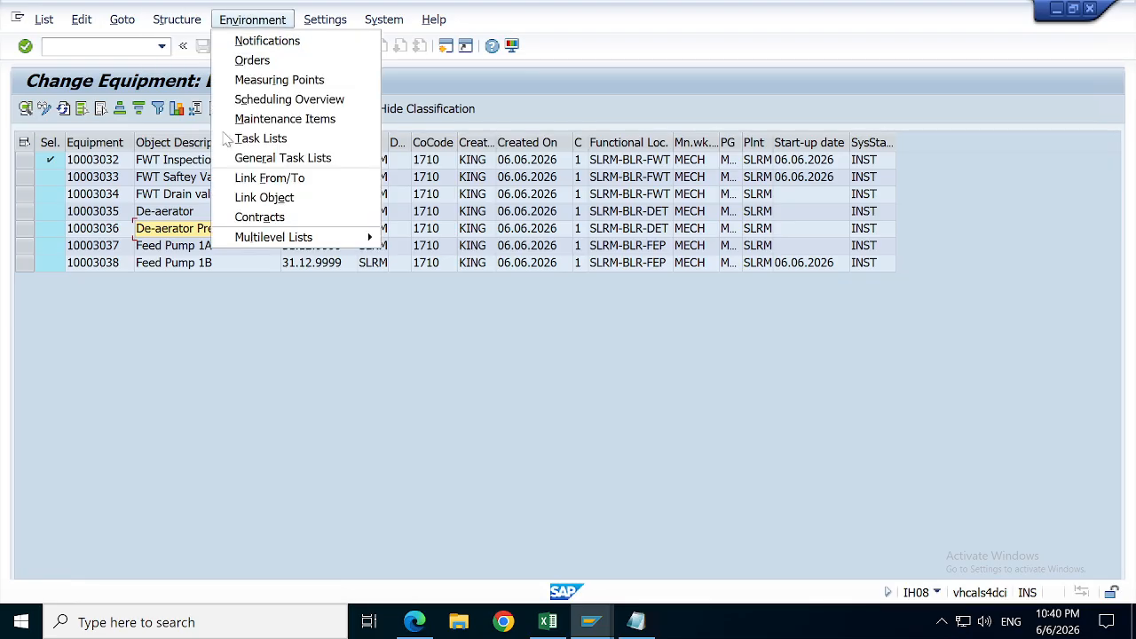
pyautogui.click(531, 274)
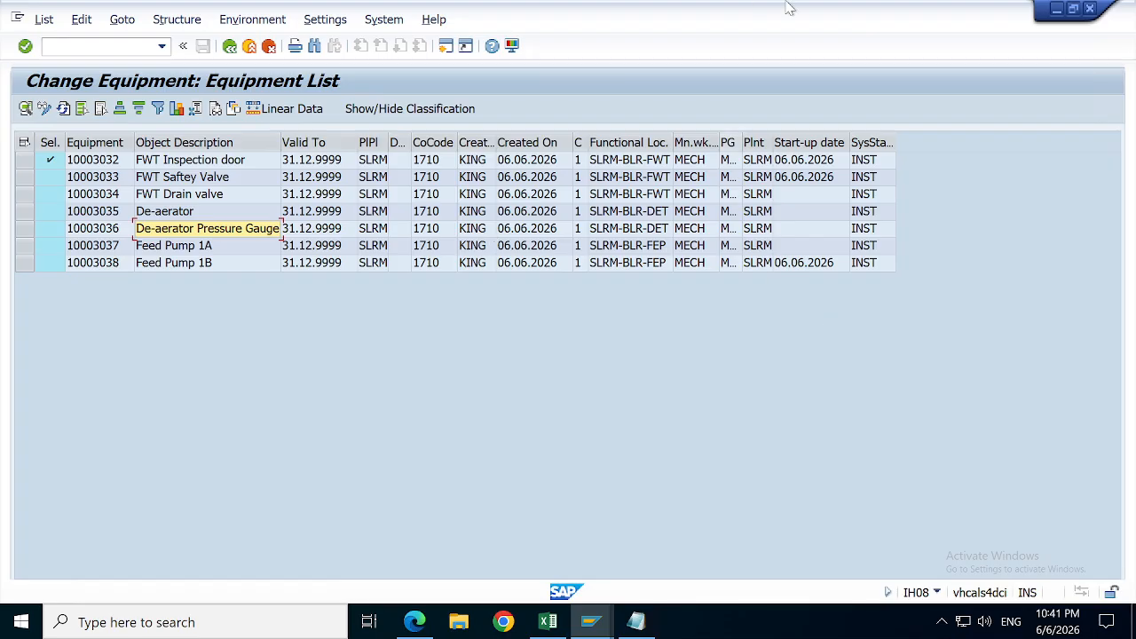
# Step: Leave the remote desktop for the local machine and check the running recording in OBS Studio
pyautogui.moveTo(803, 5)
pyautogui.click(711, 12)
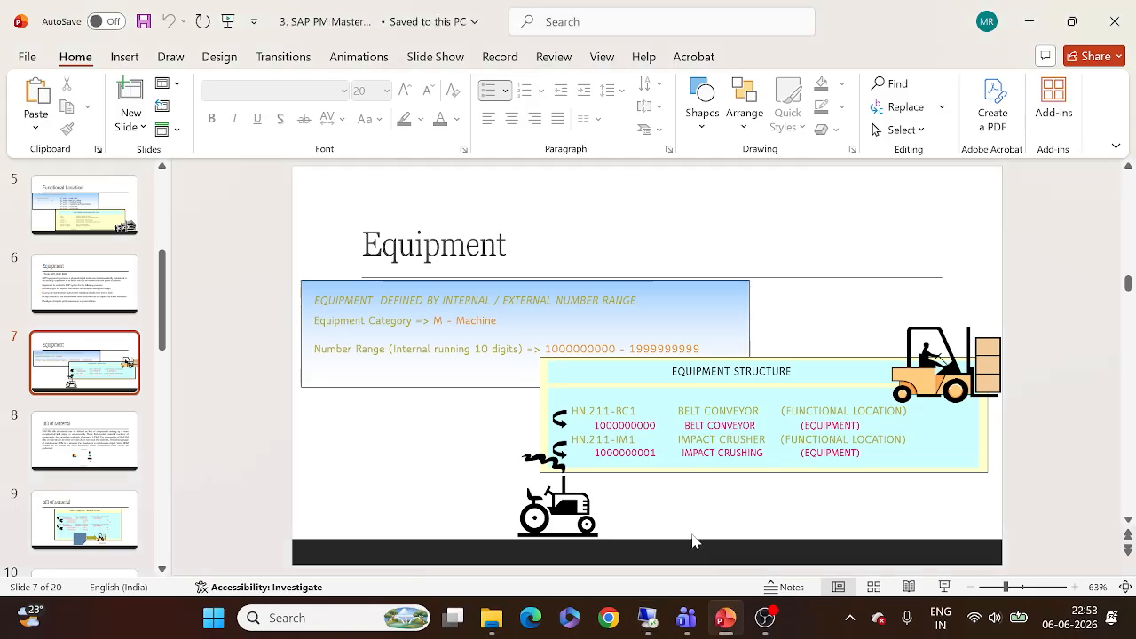
pyautogui.click(770, 628)
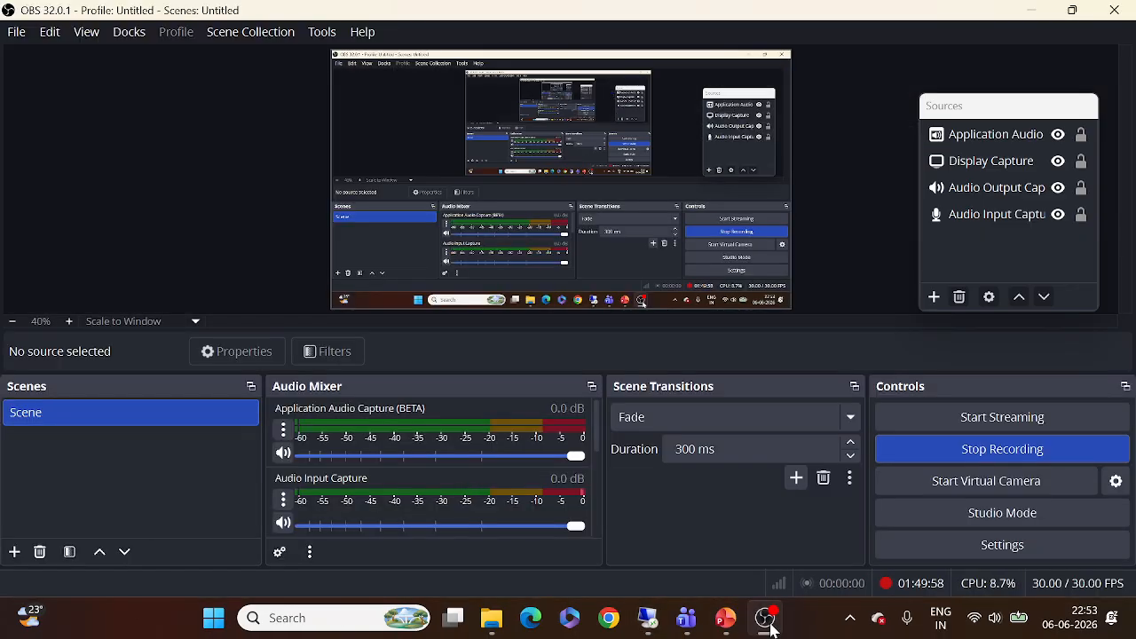
pyautogui.click(769, 627)
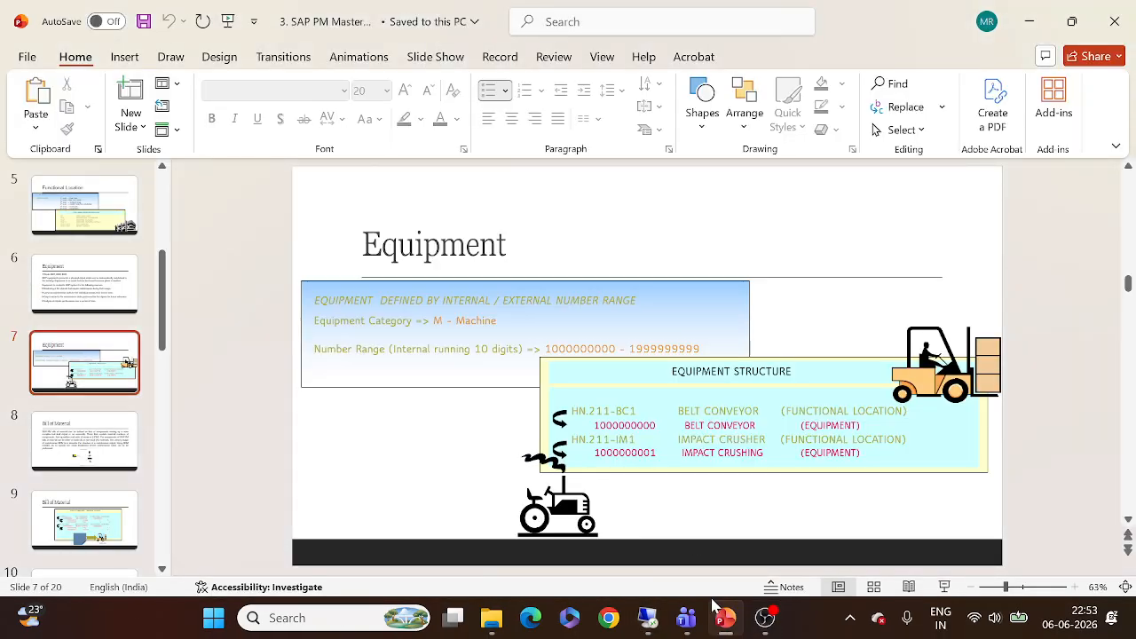
# Step: Check the Microsoft Teams meeting window, minimise it and switch back to the SAP remote desktop
pyautogui.moveTo(688, 625)
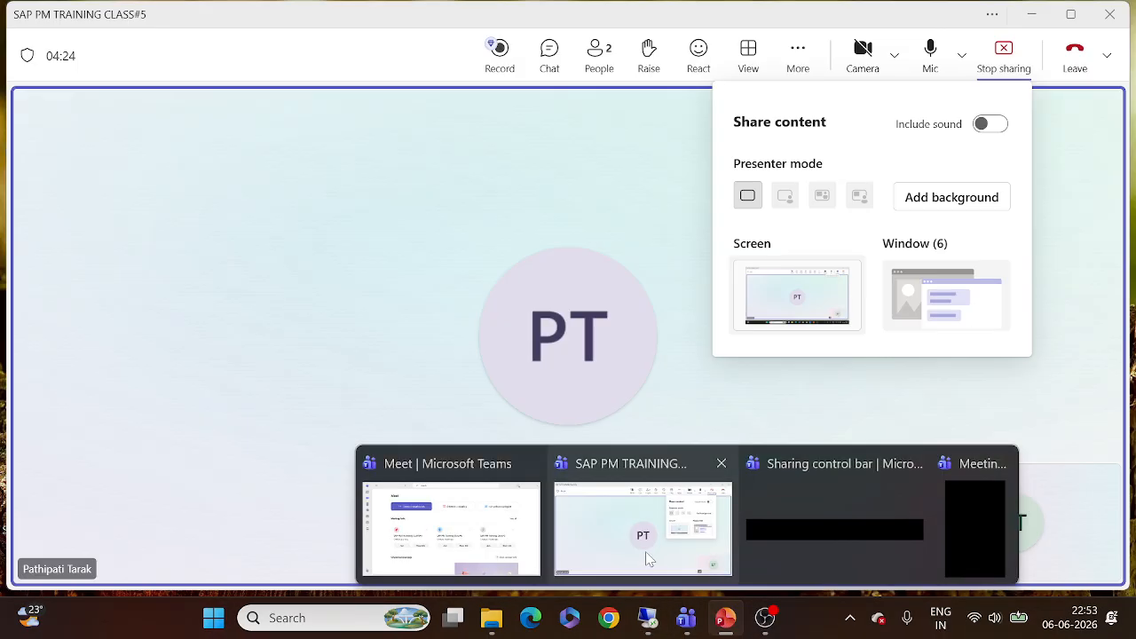
pyautogui.click(649, 559)
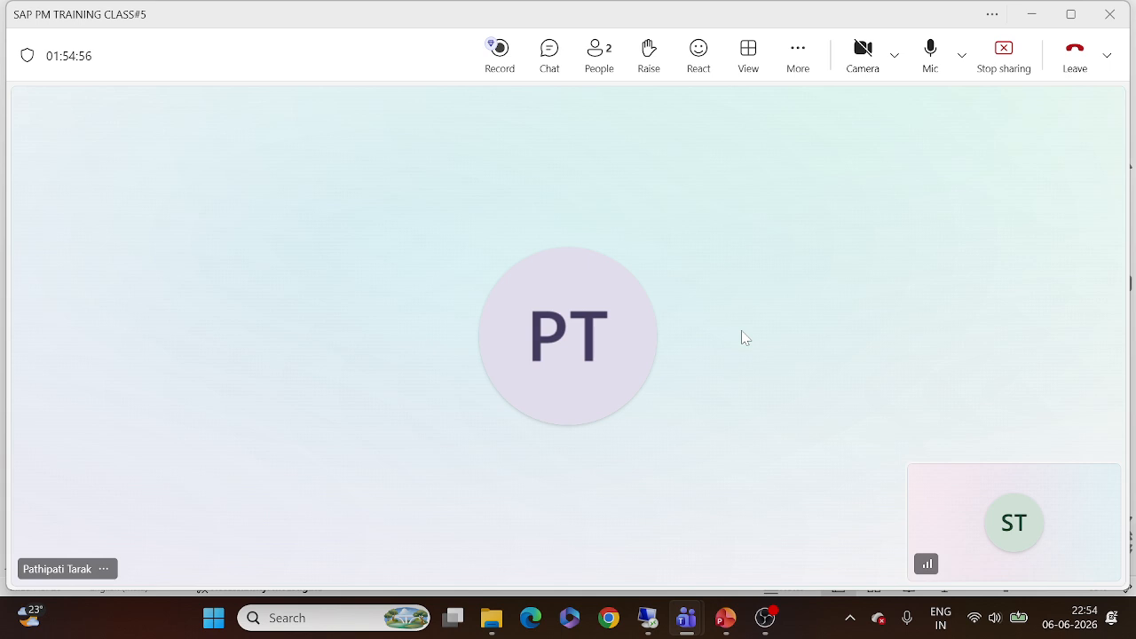
pyautogui.click(1035, 15)
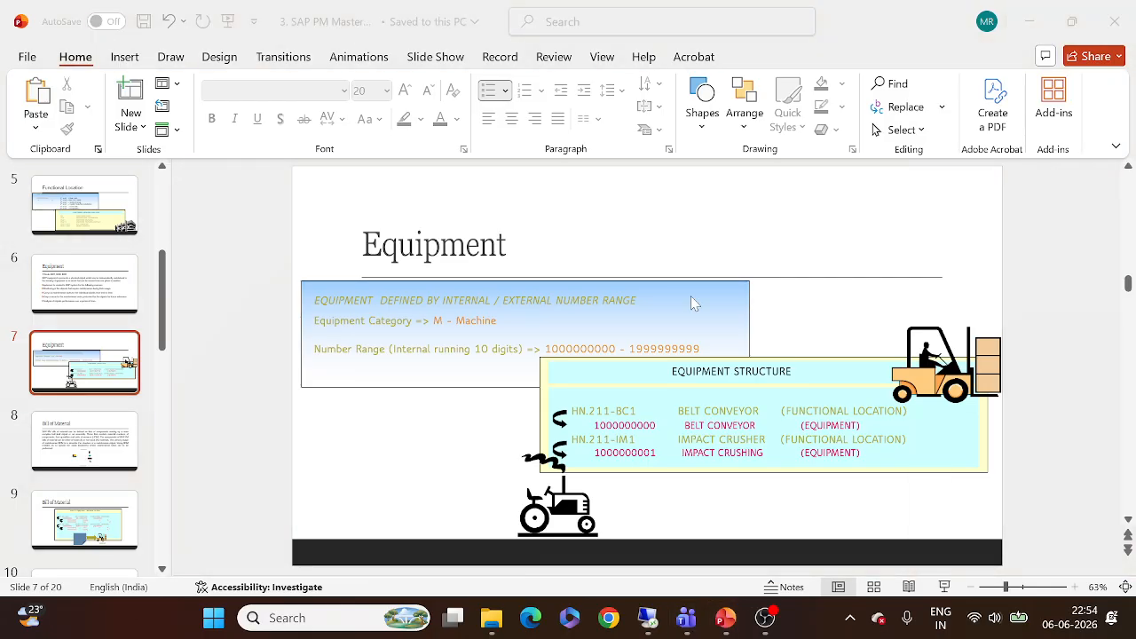
pyautogui.moveTo(731, 627)
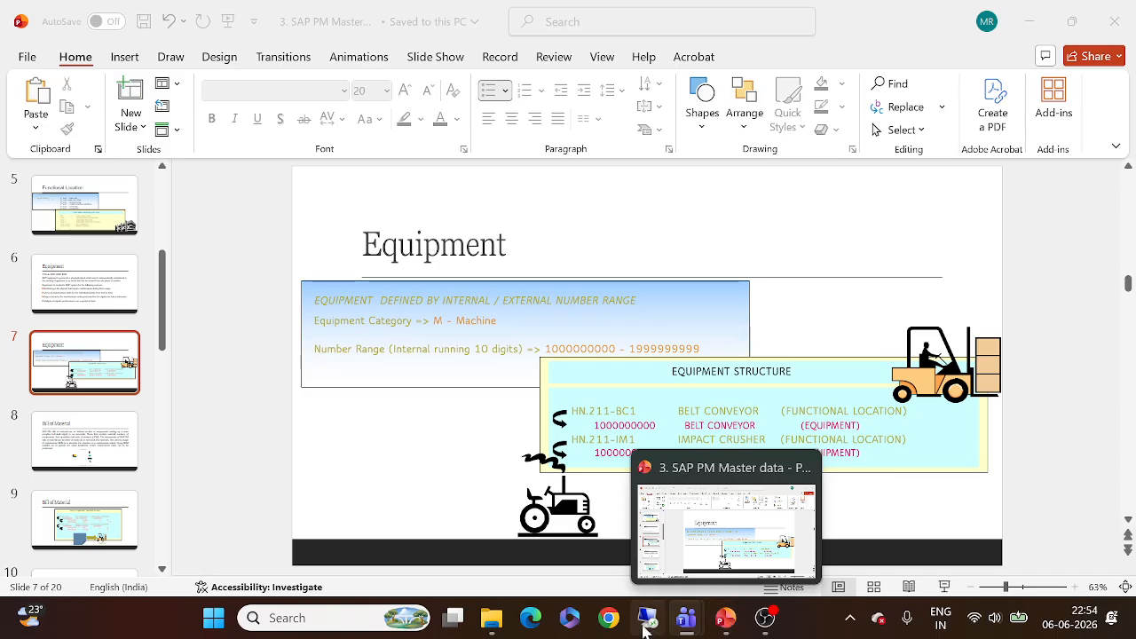
pyautogui.click(672, 536)
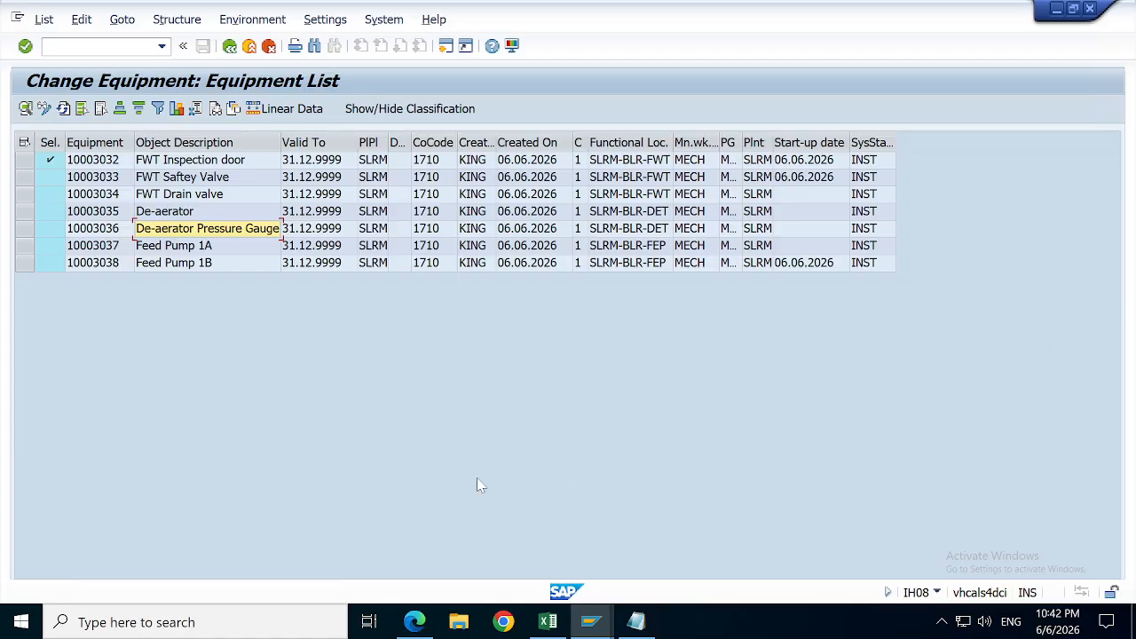
# Step: Open the equipment records from the list in change mode and cancel processing of the remaining selected objects
pyautogui.click(591, 622)
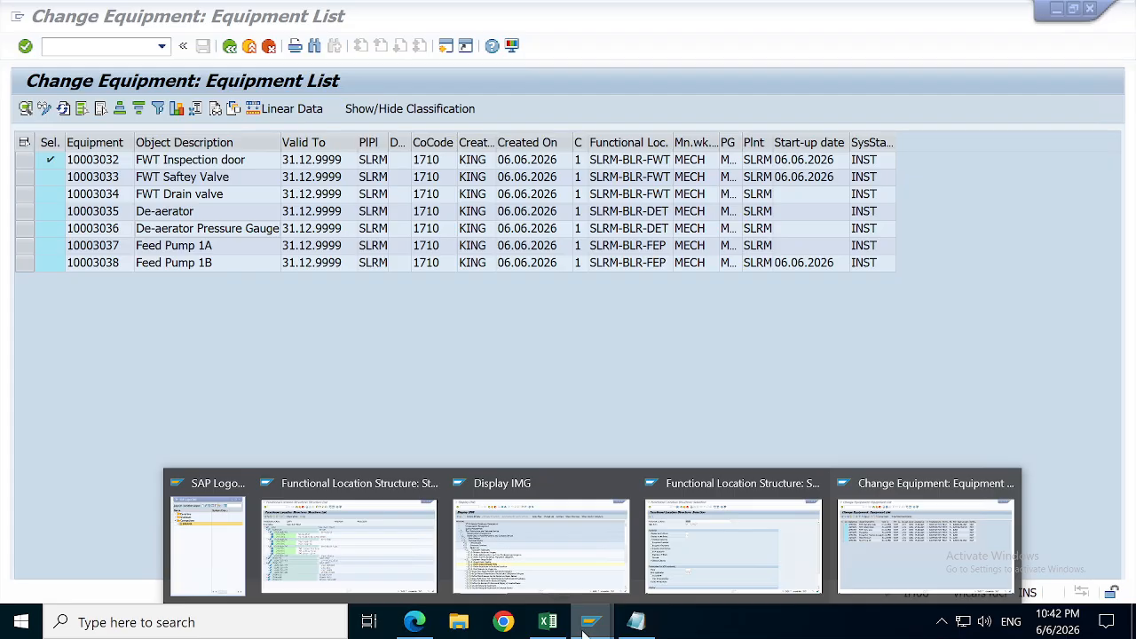
pyautogui.doubleClick(100, 215)
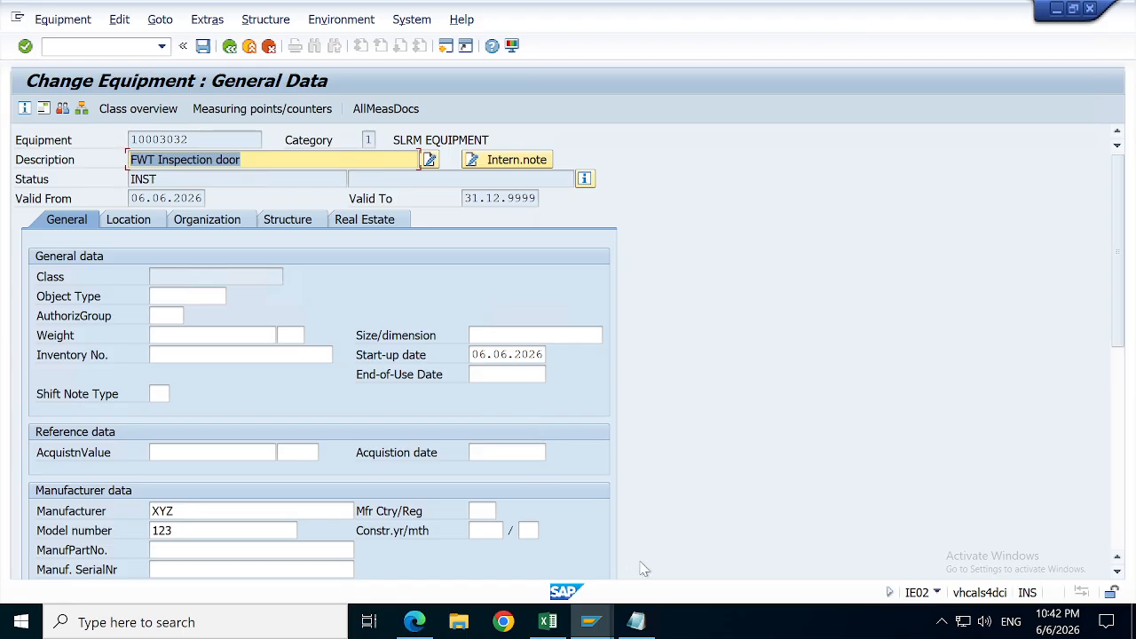
pyautogui.click(229, 46)
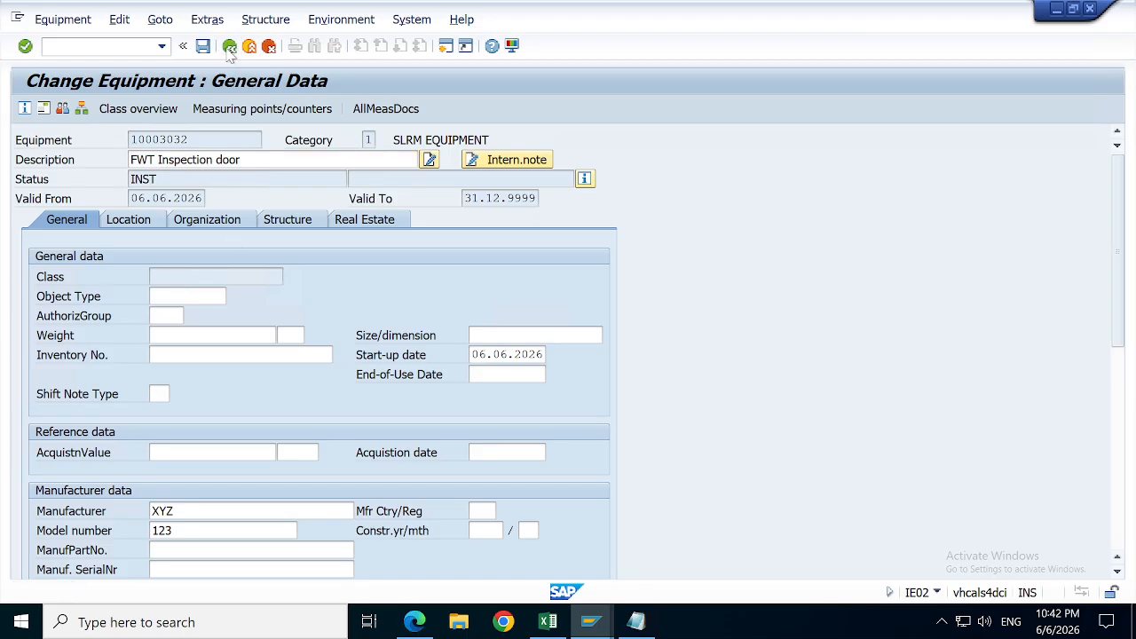
pyautogui.click(268, 46)
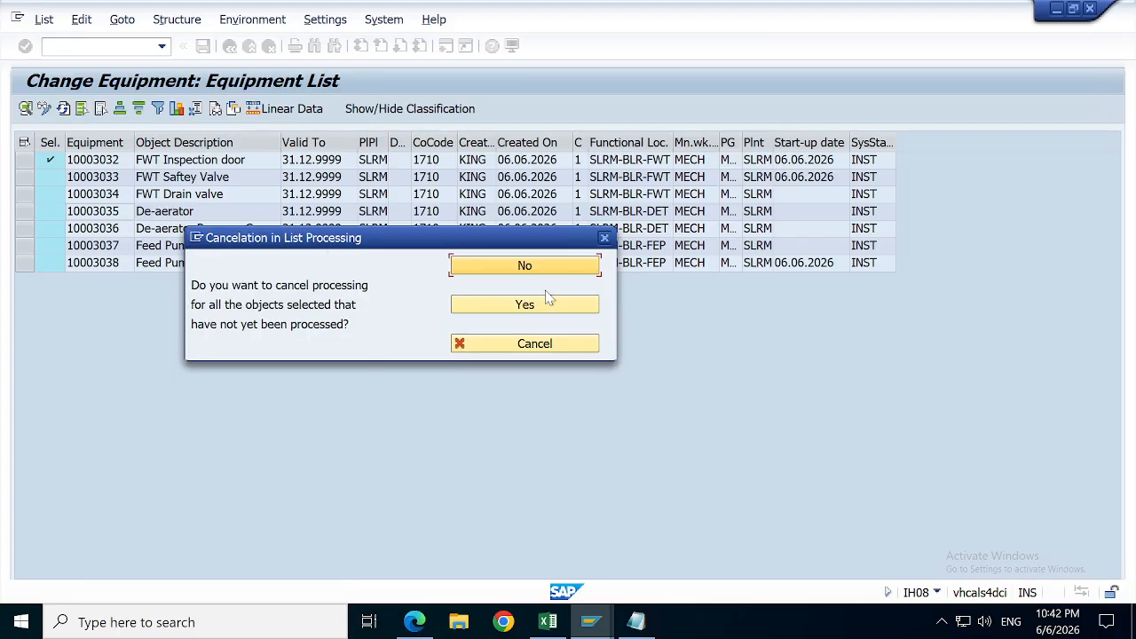
pyautogui.click(546, 305)
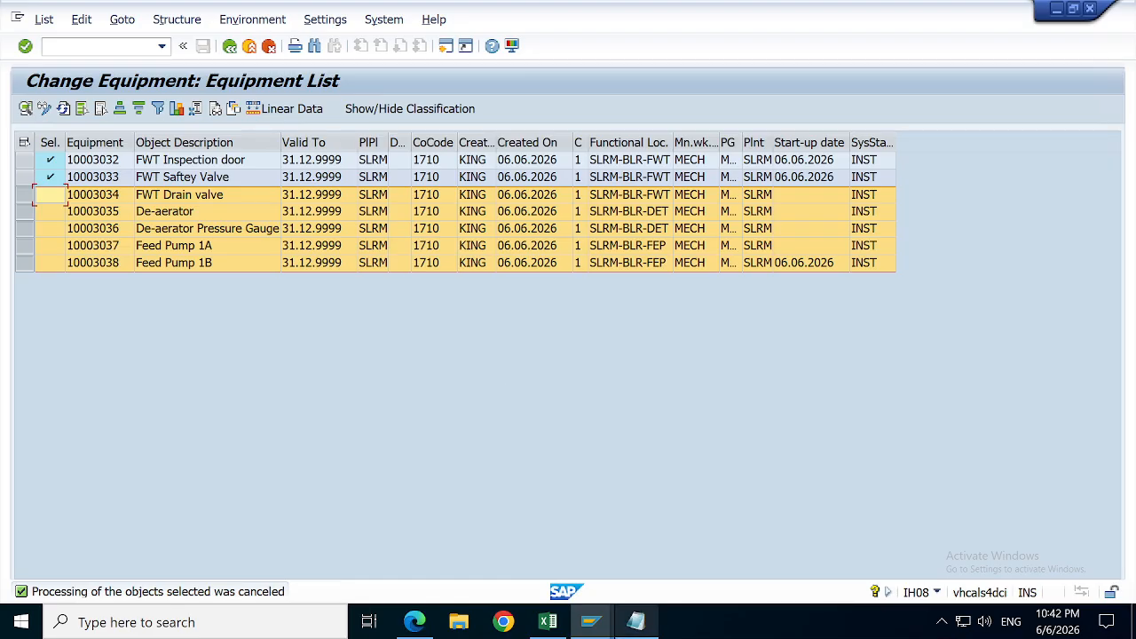
# Step: Switch to the Display IMG session and open Set View Profiles for Technical Objects under Technical Objects, General Data
pyautogui.click(589, 624)
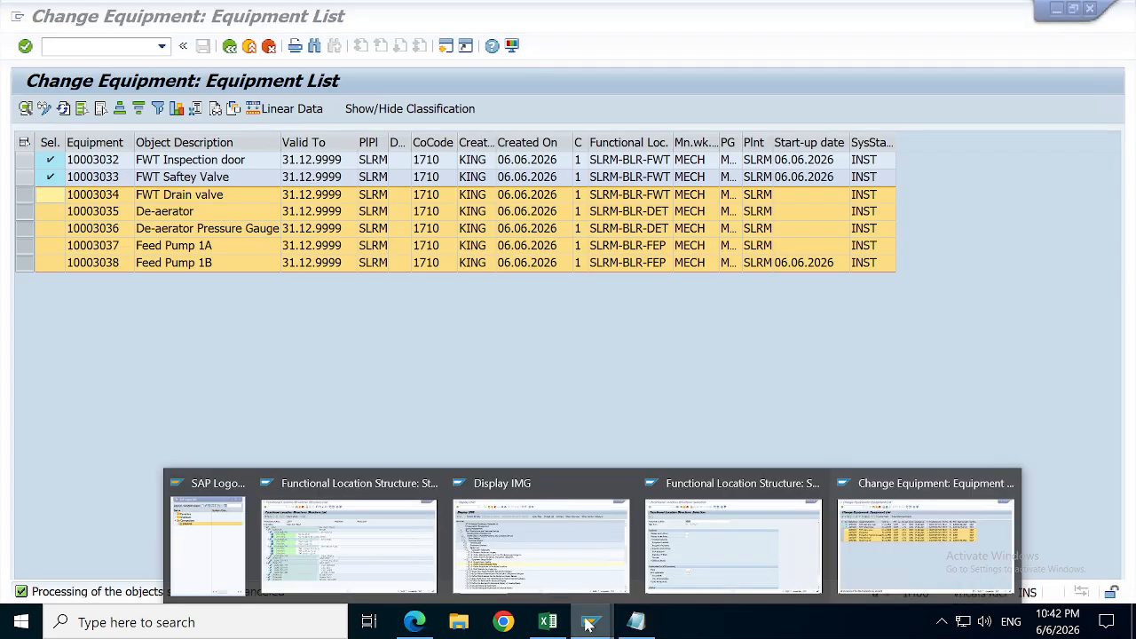
pyautogui.click(520, 484)
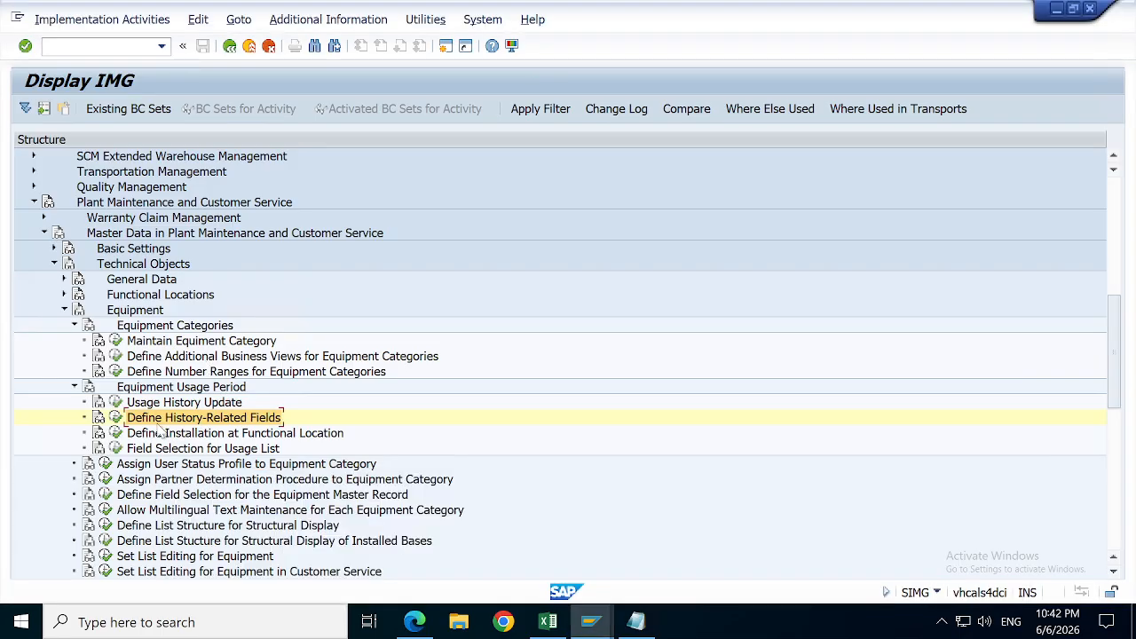
pyautogui.click(64, 311)
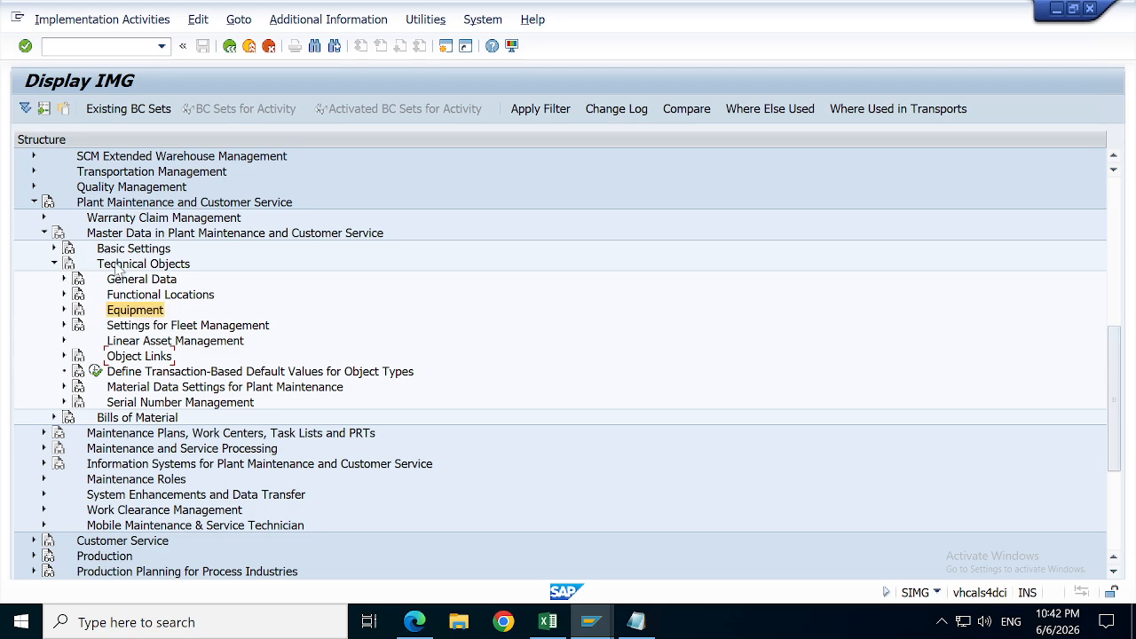
pyautogui.click(63, 280)
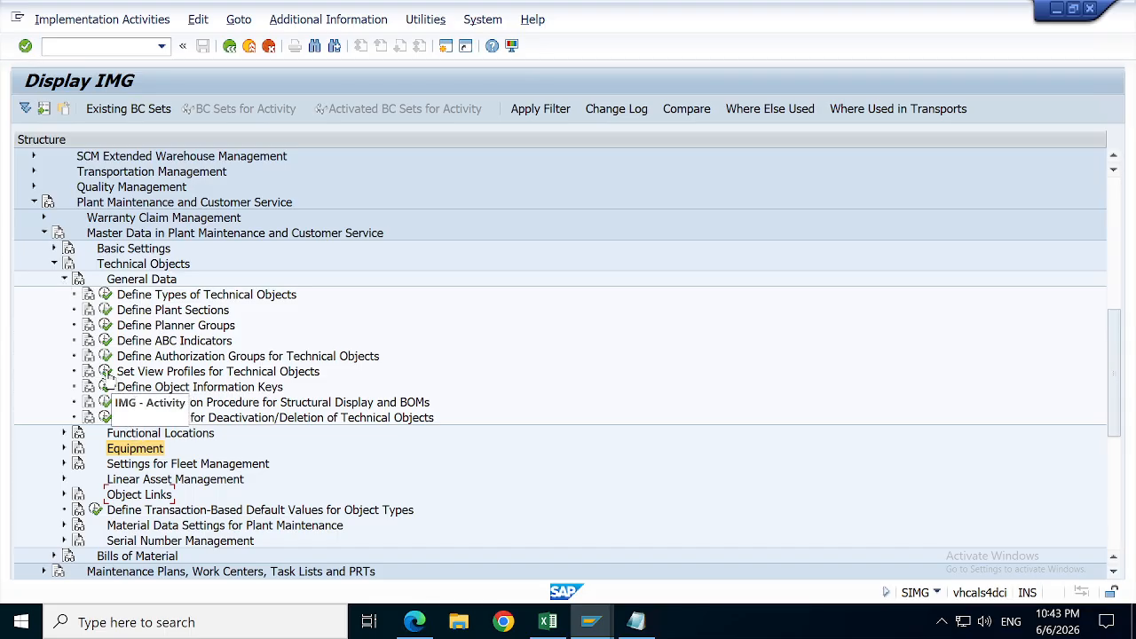
pyautogui.click(106, 372)
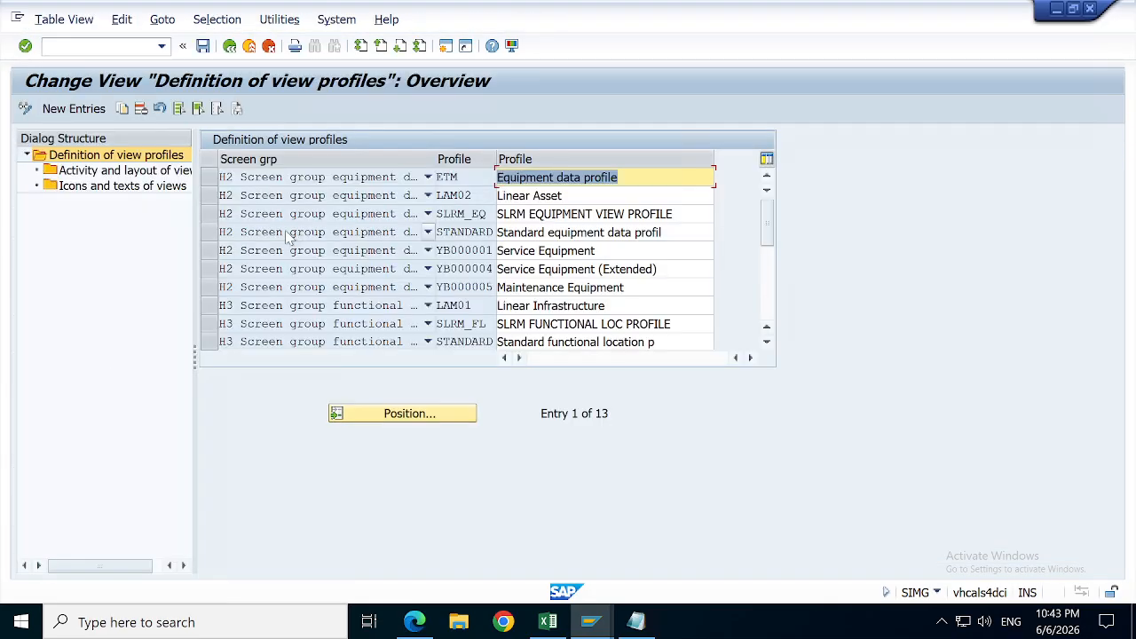
# Step: In Activity and layout of views for profile SLRM_EQ, add a new entry for view 0060 Additional data 1 with its tab active
pyautogui.click(221, 216)
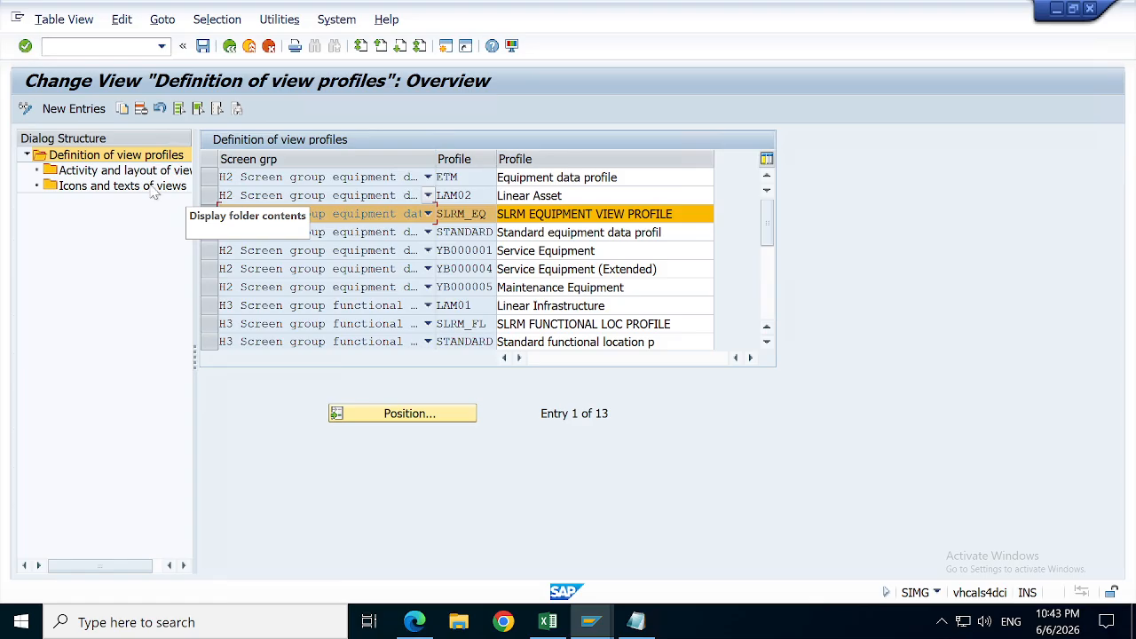
pyautogui.doubleClick(124, 170)
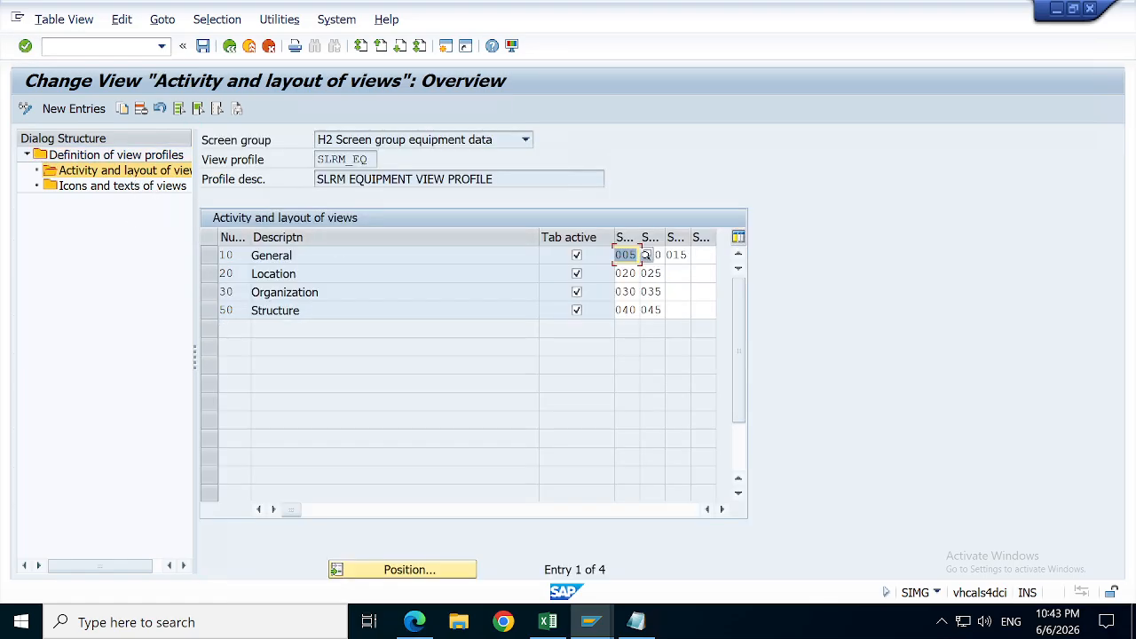
pyautogui.click(74, 108)
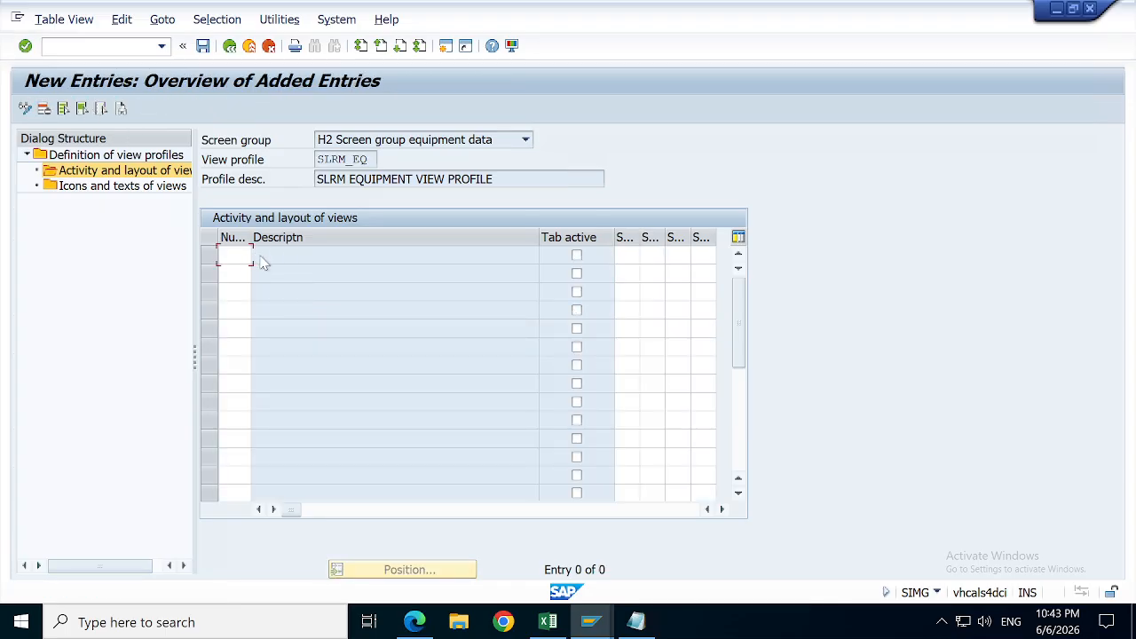
pyautogui.click(257, 255)
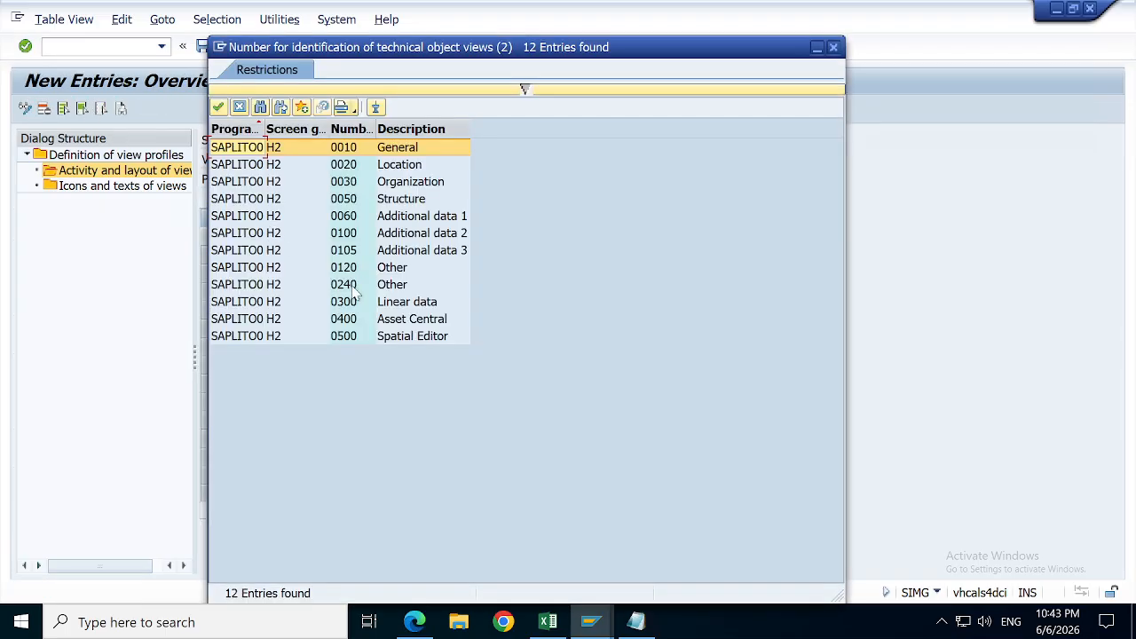
pyautogui.doubleClick(414, 218)
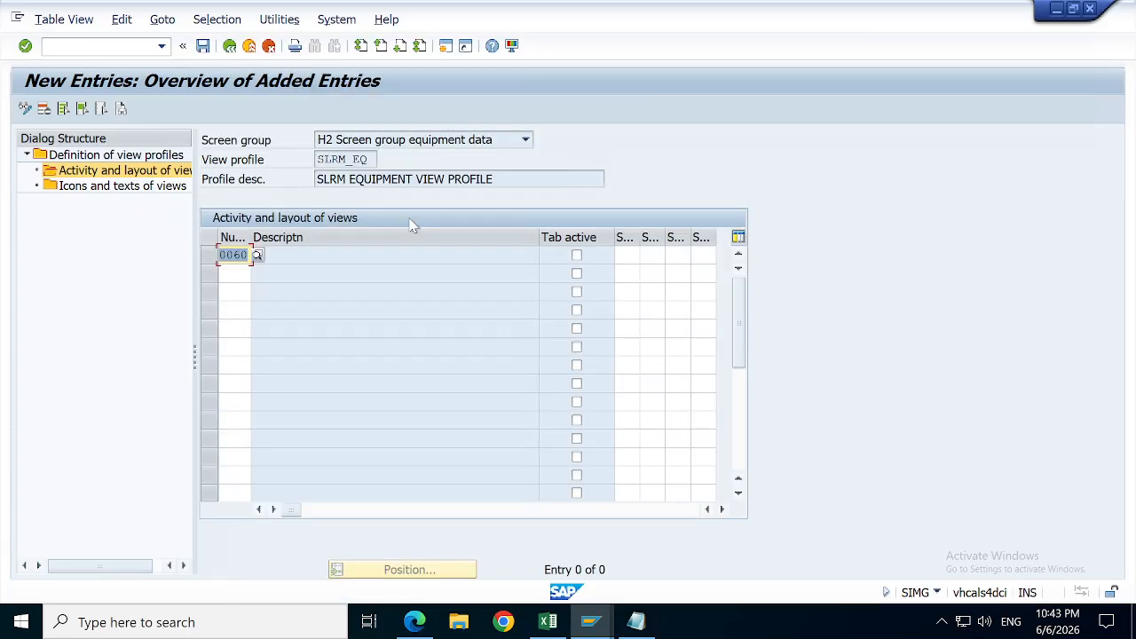
pyautogui.click(577, 256)
# Step: Assign subscreens 105 Long text and 110 Warranty to the Additional data 1 view and save the entry
pyautogui.click(632, 256)
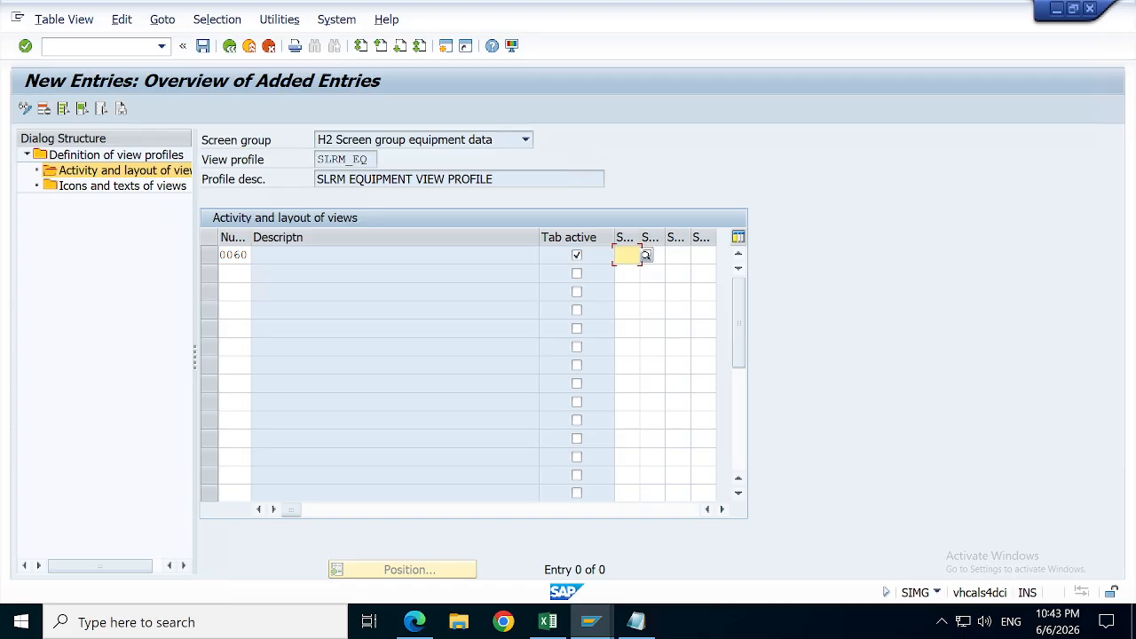
pyautogui.click(646, 256)
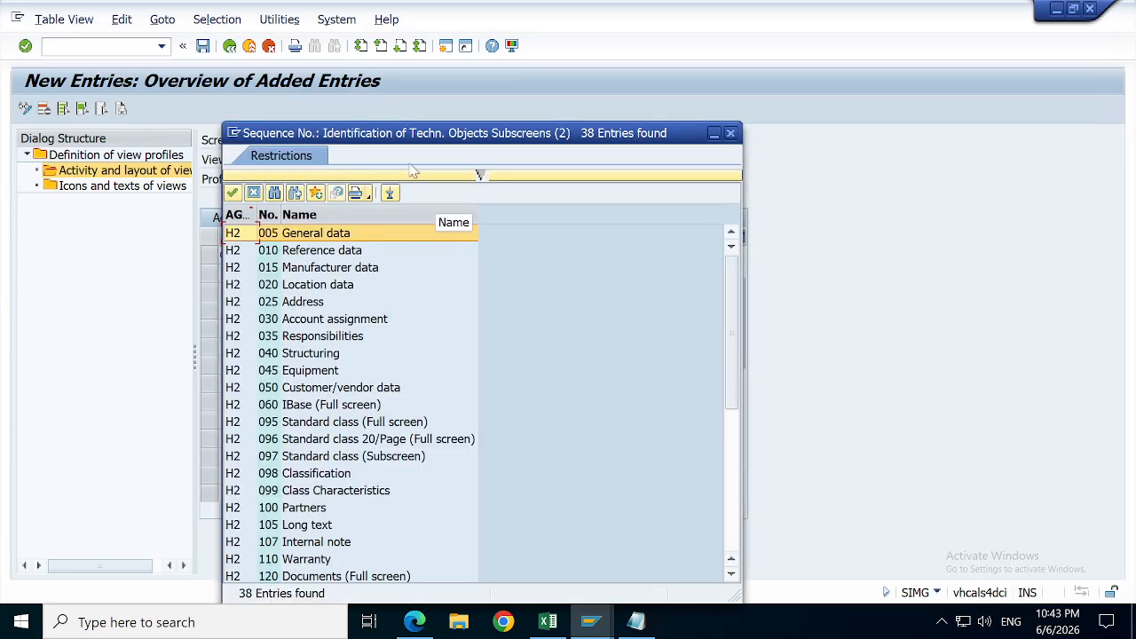
pyautogui.moveTo(600, 133); pyautogui.dragTo(841, 84)
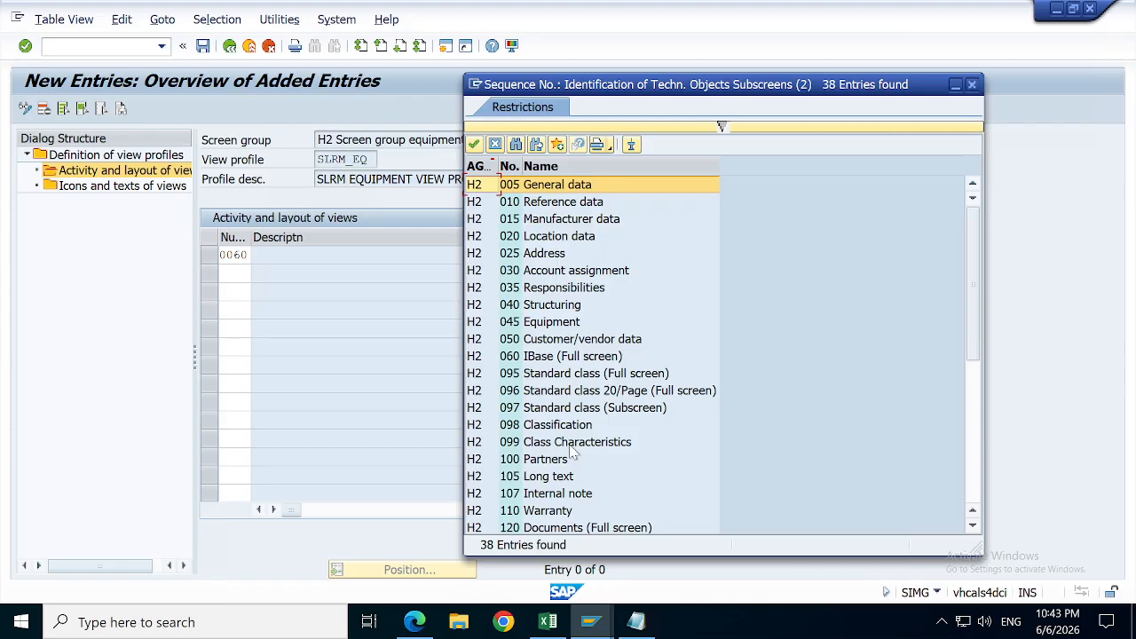
pyautogui.doubleClick(544, 479)
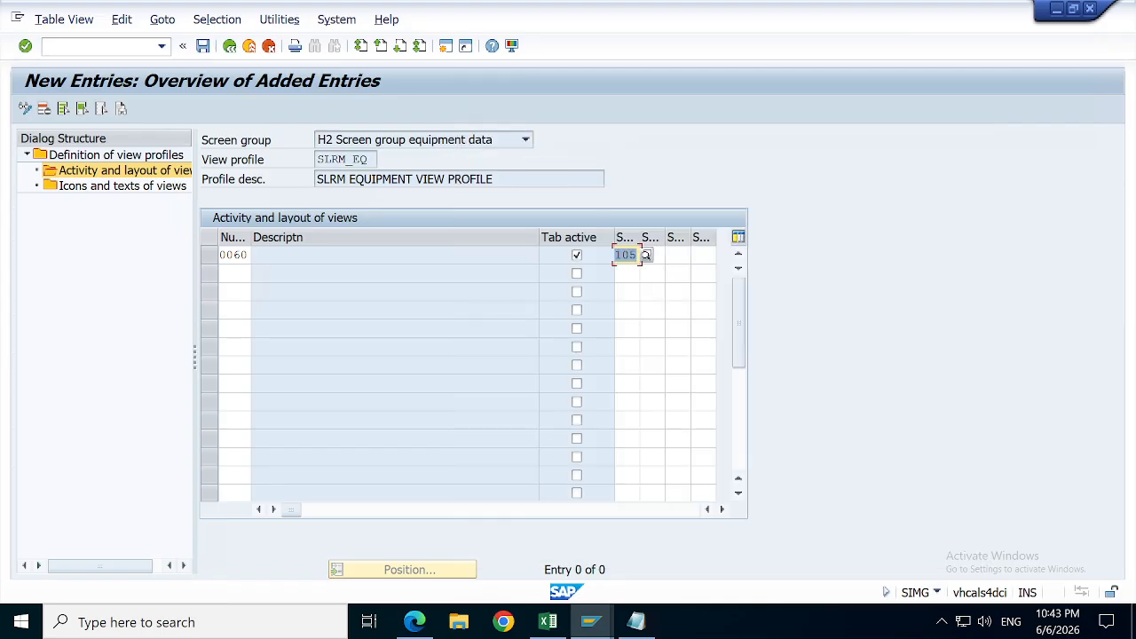
pyautogui.click(658, 255)
pyautogui.click(669, 260)
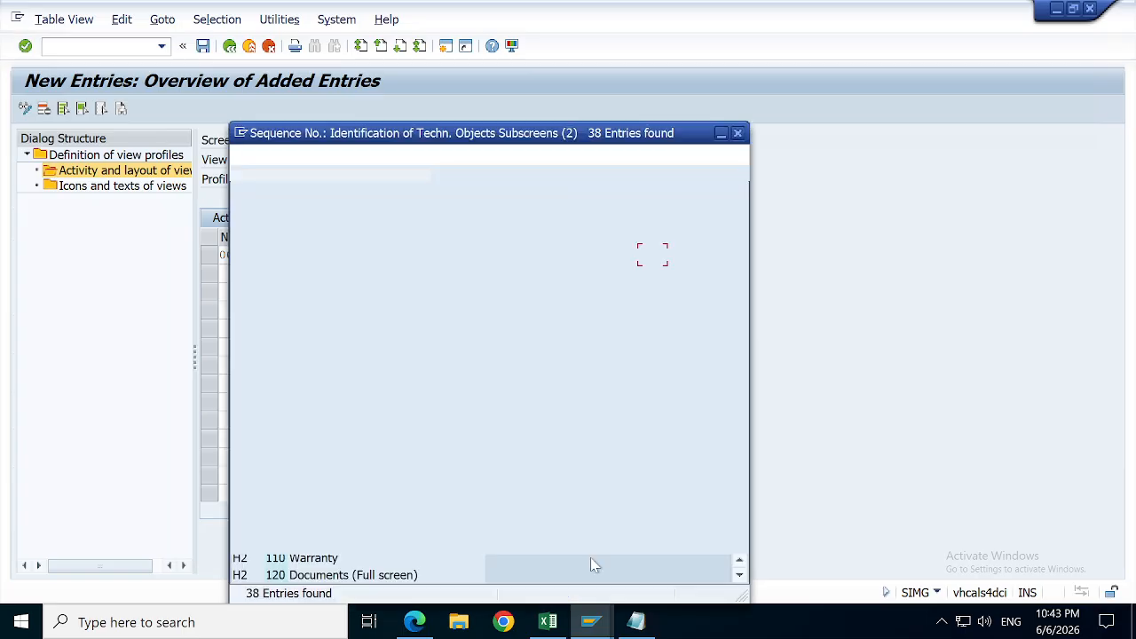
pyautogui.click(325, 560)
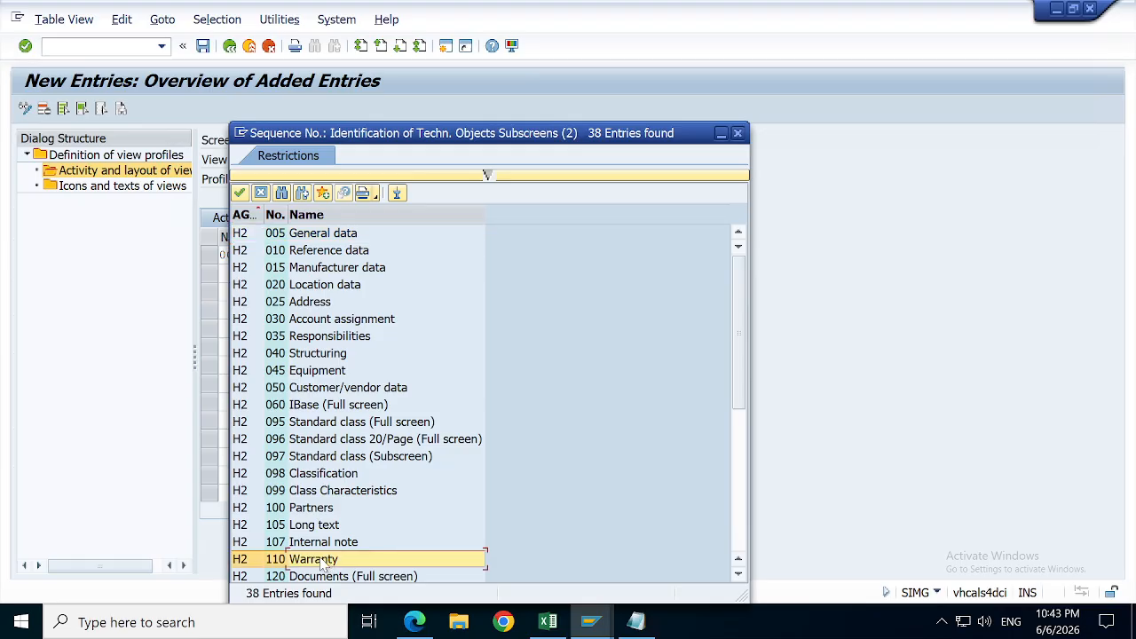
pyautogui.doubleClick(324, 562)
pyautogui.press('Return')
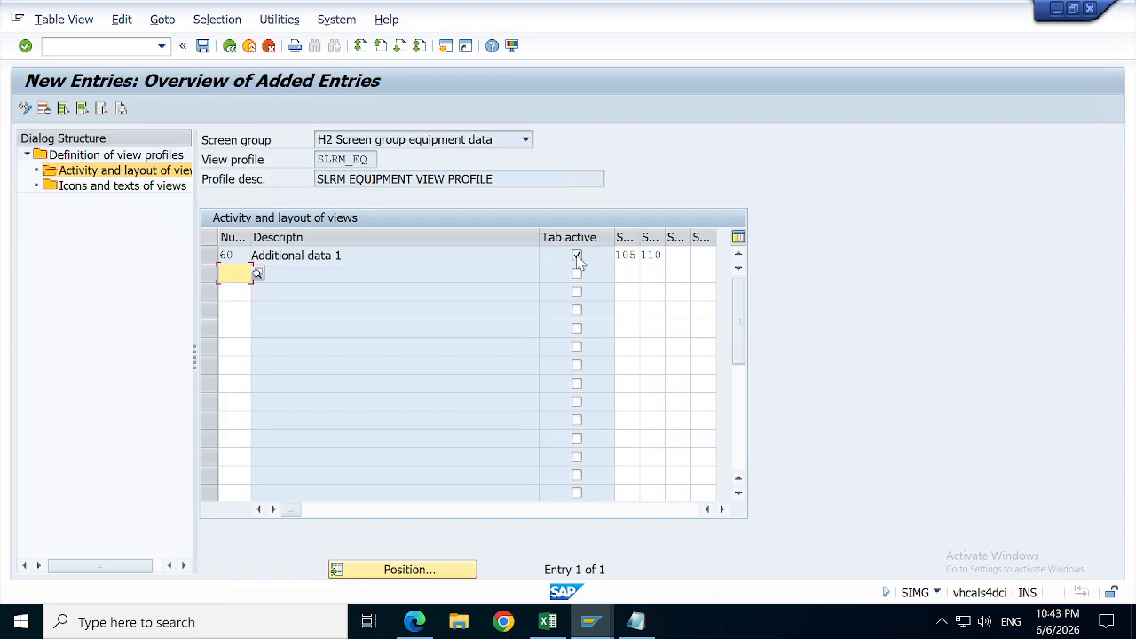
pyautogui.click(202, 45)
pyautogui.click(318, 298)
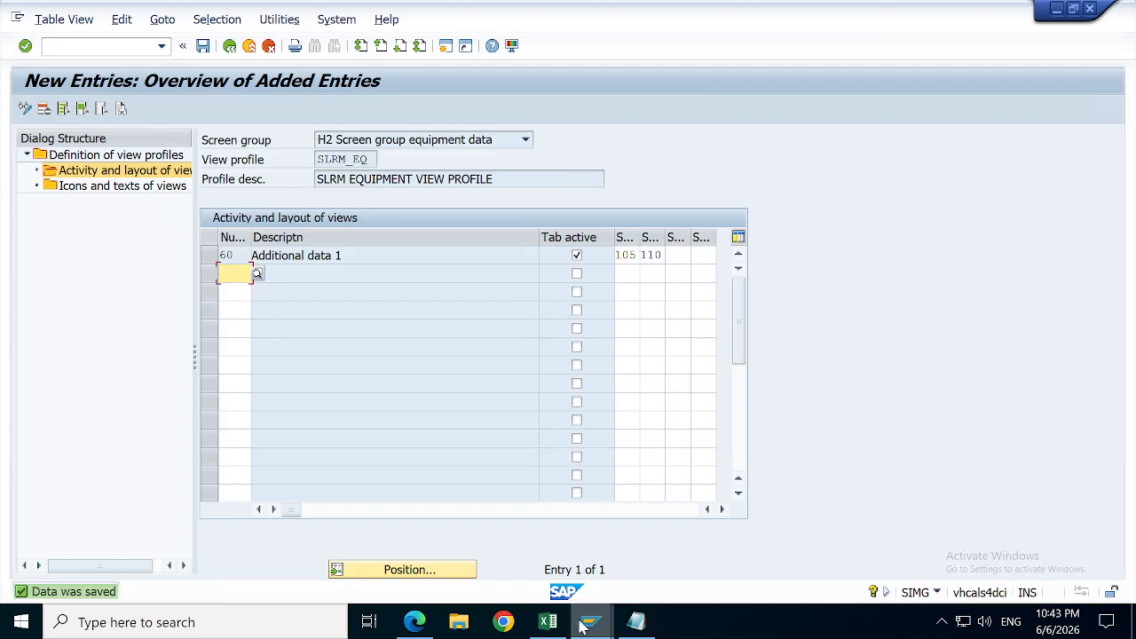
# Step: Switch to the IH08 equipment list session, refresh the list and change it to display mode
pyautogui.click(590, 621)
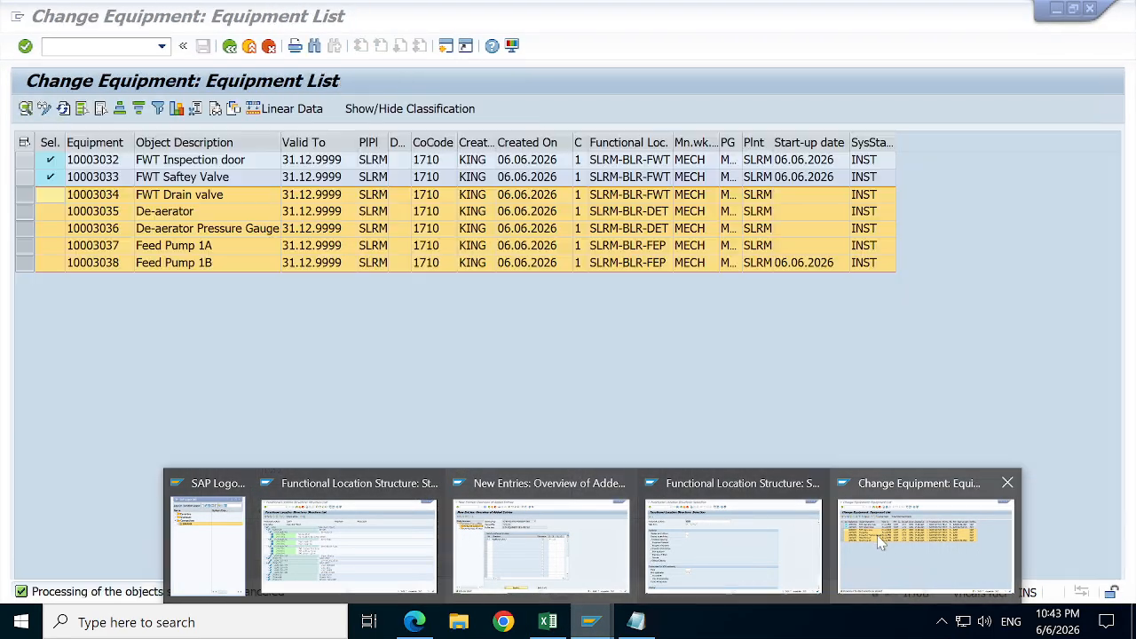
pyautogui.click(878, 538)
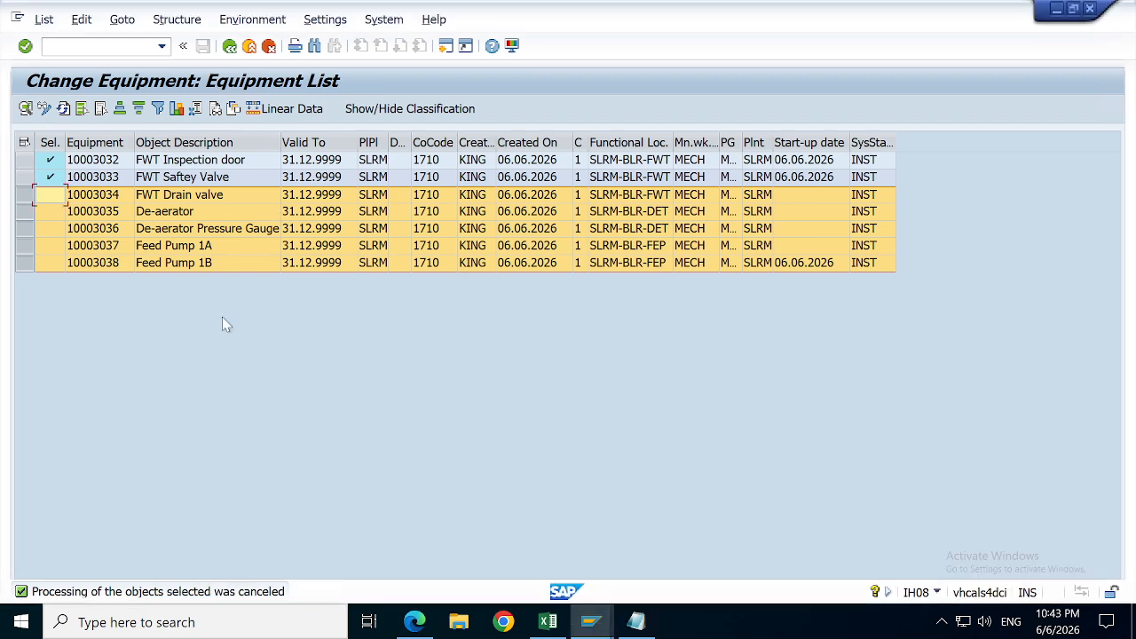
pyautogui.click(63, 109)
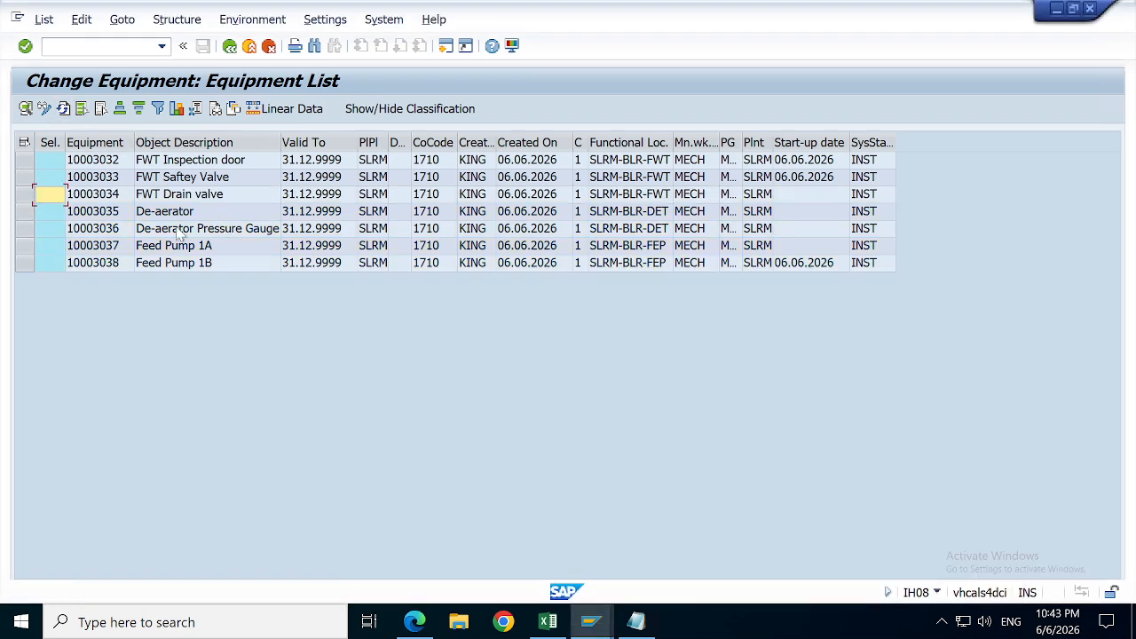
pyautogui.click(44, 109)
# Step: Open equipment 10003032 FWT Inspection door and examine the long text and warranty sections of its Additional data 1 view
pyautogui.doubleClick(98, 164)
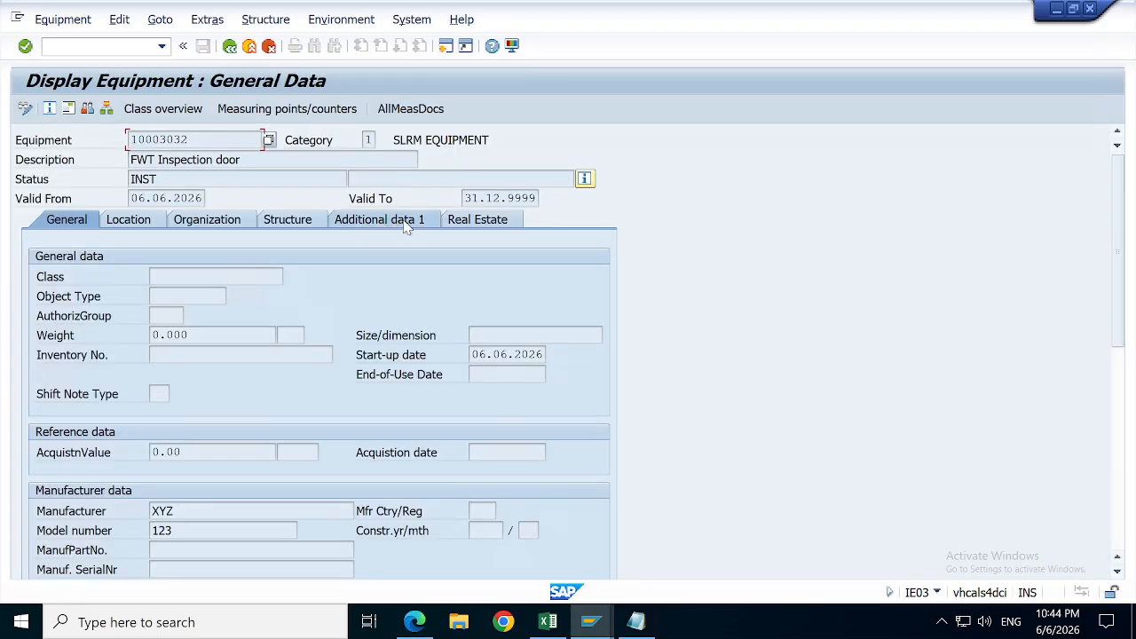
pyautogui.click(403, 223)
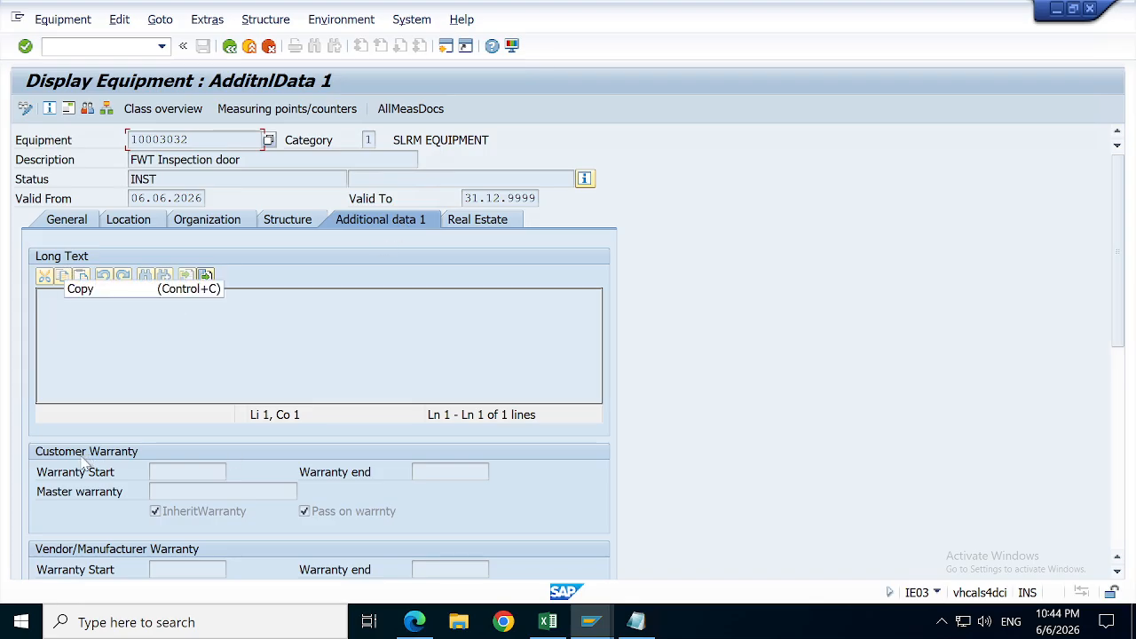
pyautogui.click(1117, 493)
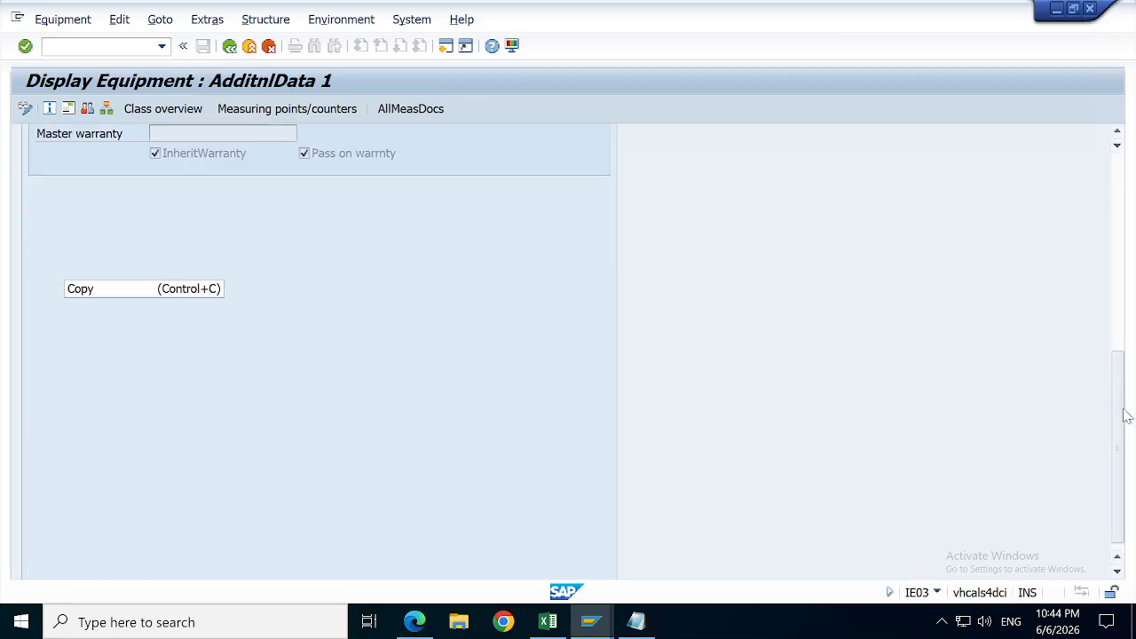
pyautogui.moveTo(1125, 432); pyautogui.dragTo(1120, 236)
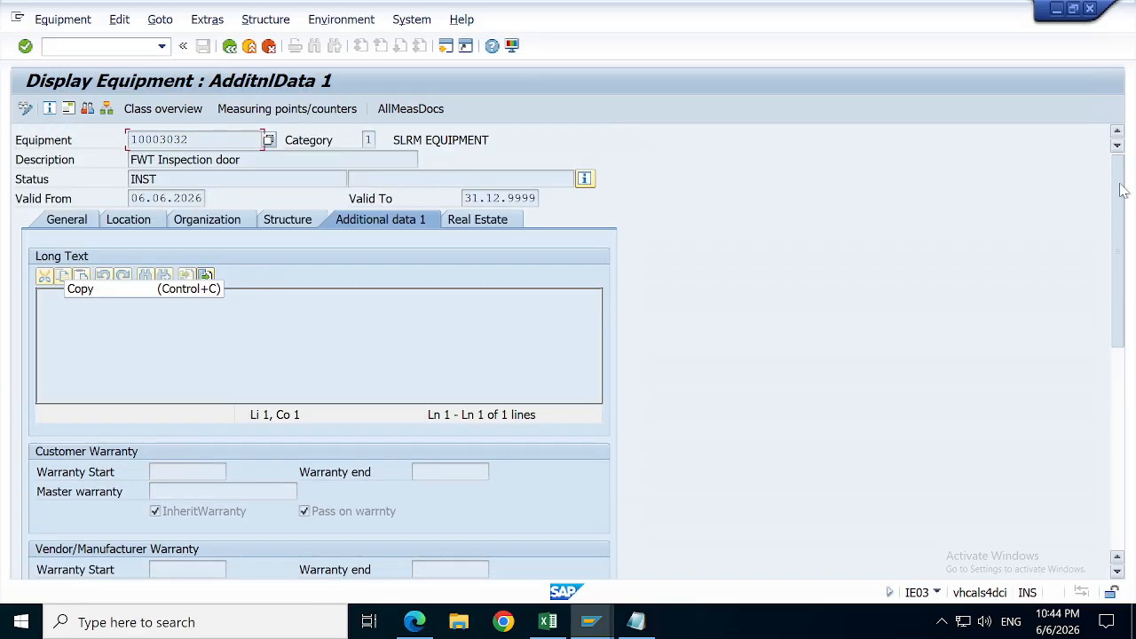
# Step: Put the equipment record in change mode, examine the long text and customer and vendor warranty fields, and return to the list
pyautogui.click(25, 108)
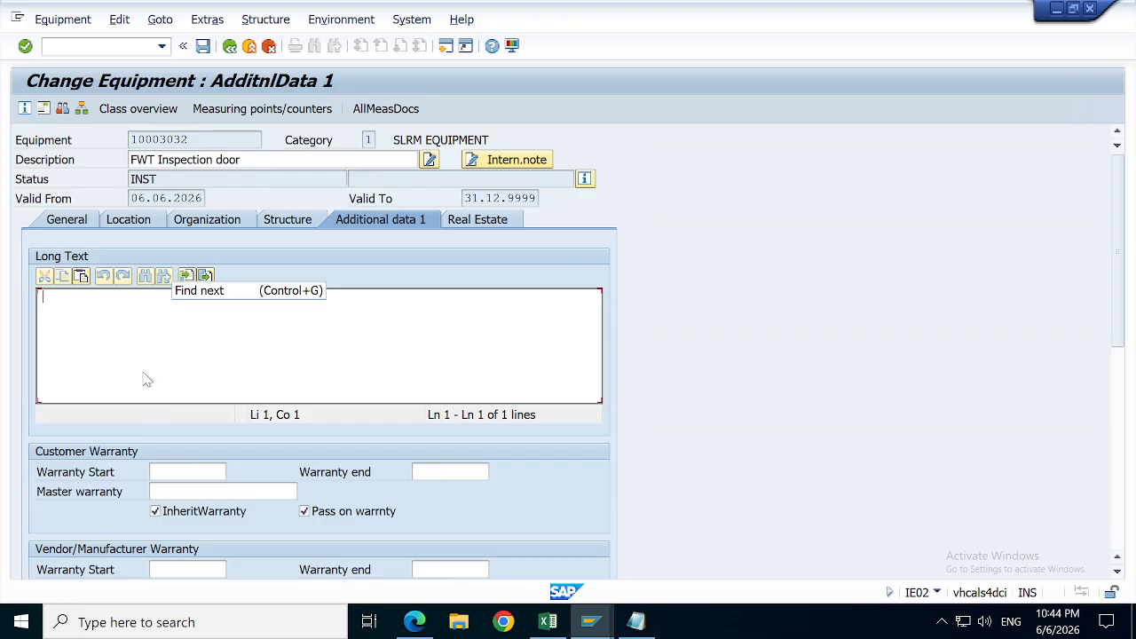
pyautogui.click(186, 472)
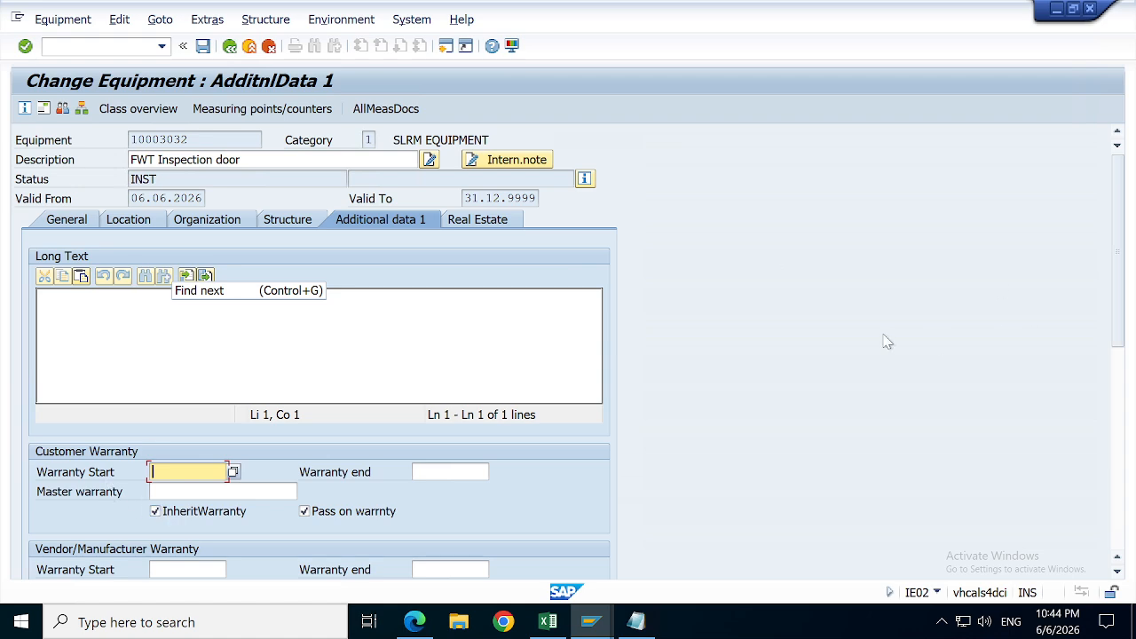
pyautogui.moveTo(1119, 301); pyautogui.dragTo(1132, 377)
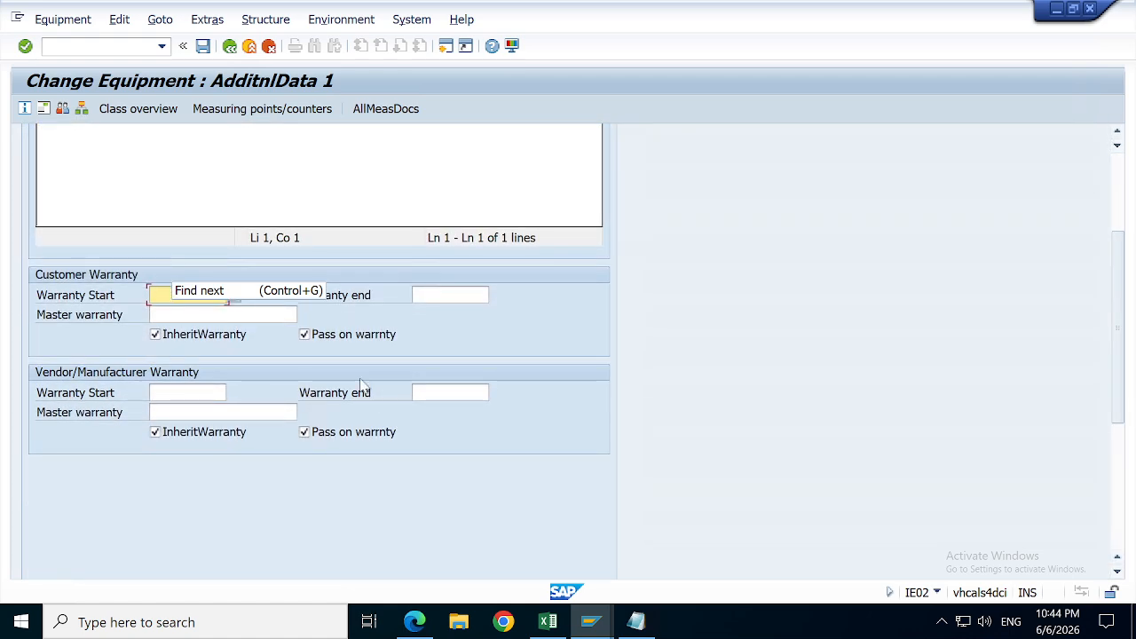
pyautogui.moveTo(1123, 370); pyautogui.dragTo(1135, 115)
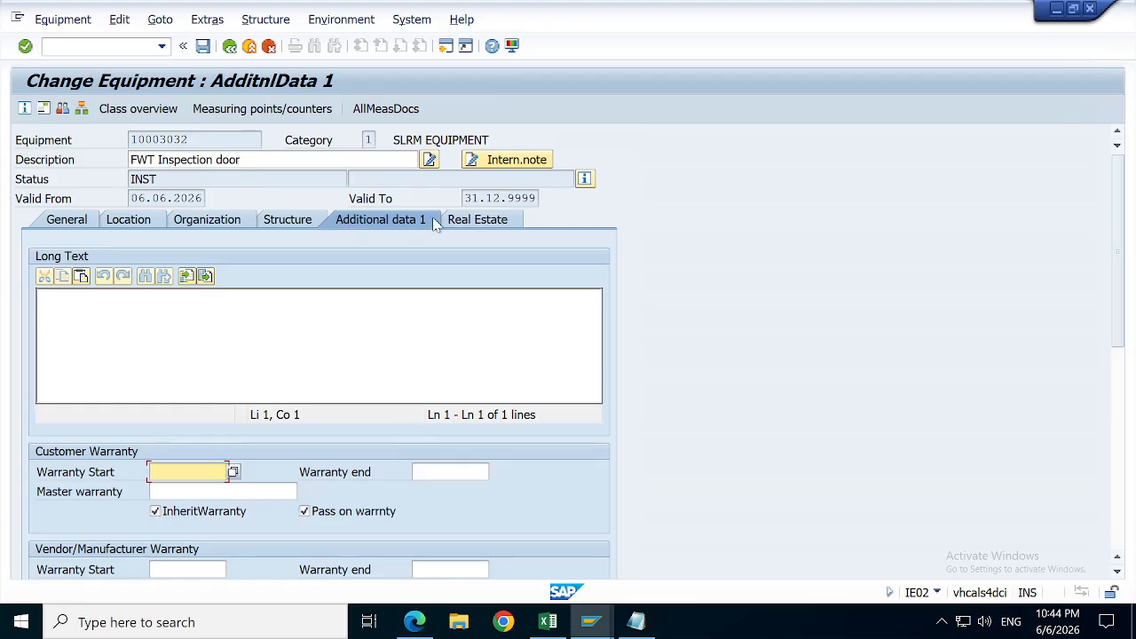
pyautogui.click(228, 45)
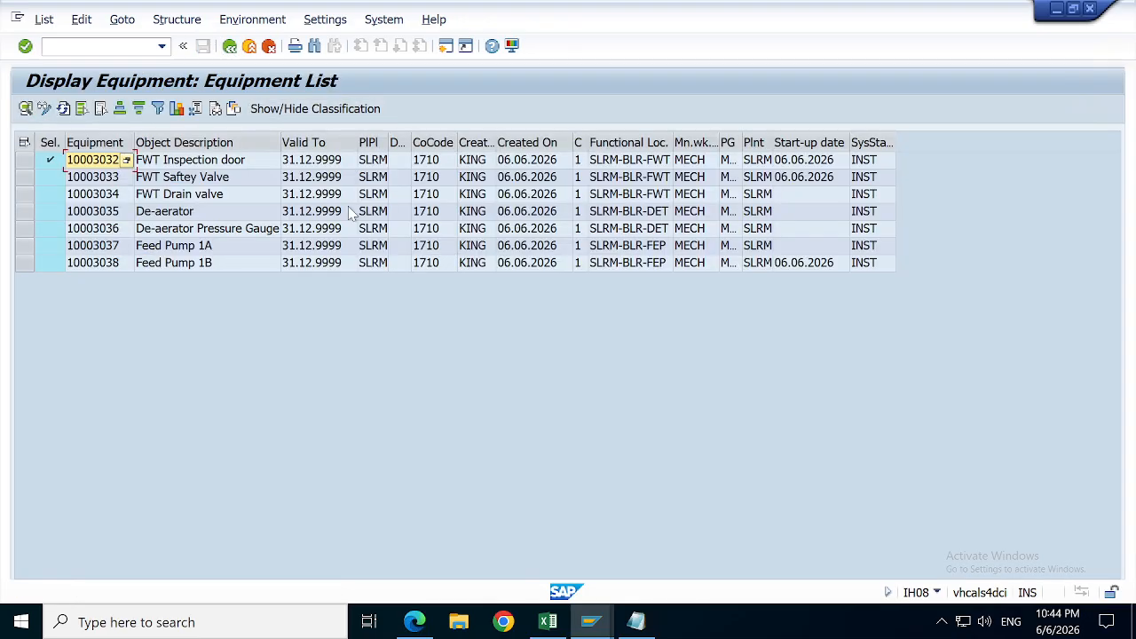
# Step: Switch back to the view profile customizing session and open Icons and texts of views for profile SLRM_EQ
pyautogui.click(586, 619)
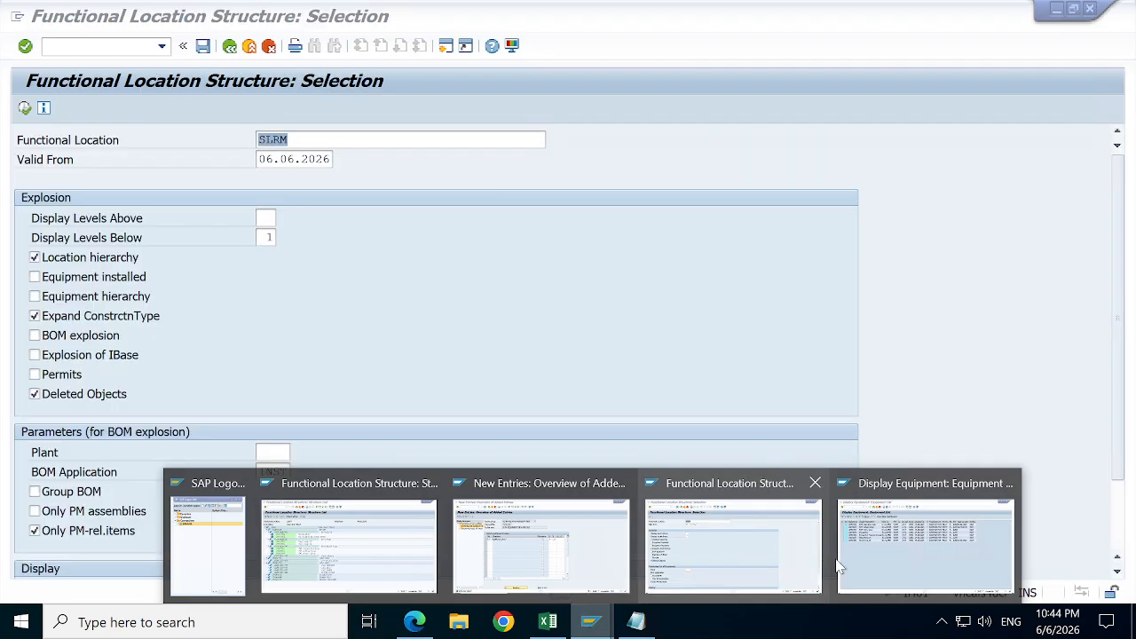
pyautogui.moveTo(529, 555)
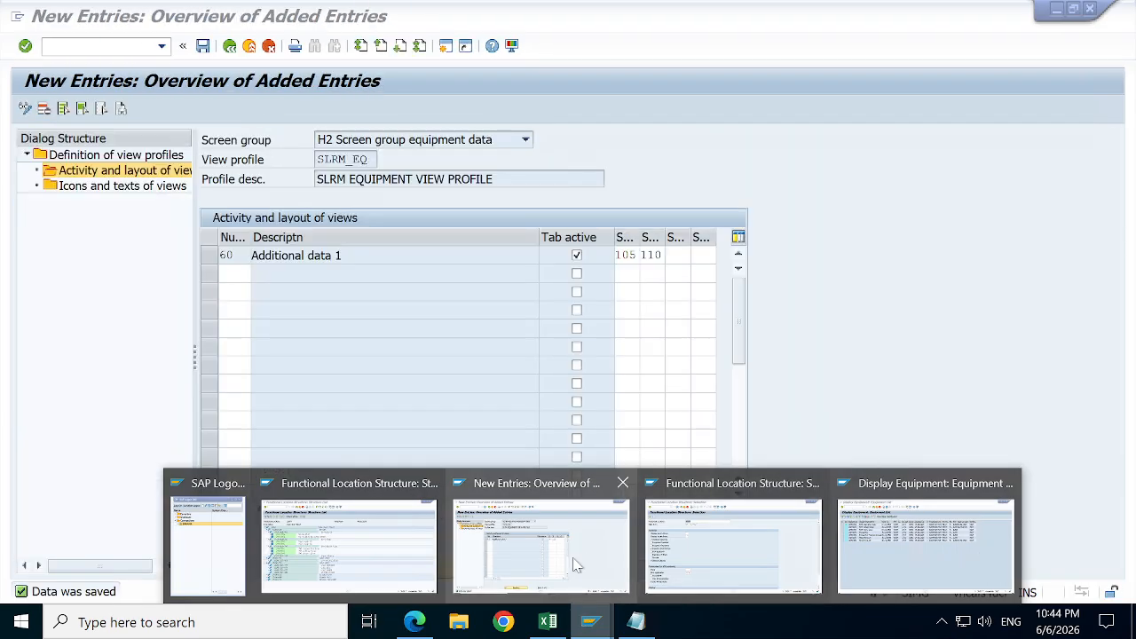
pyautogui.click(530, 554)
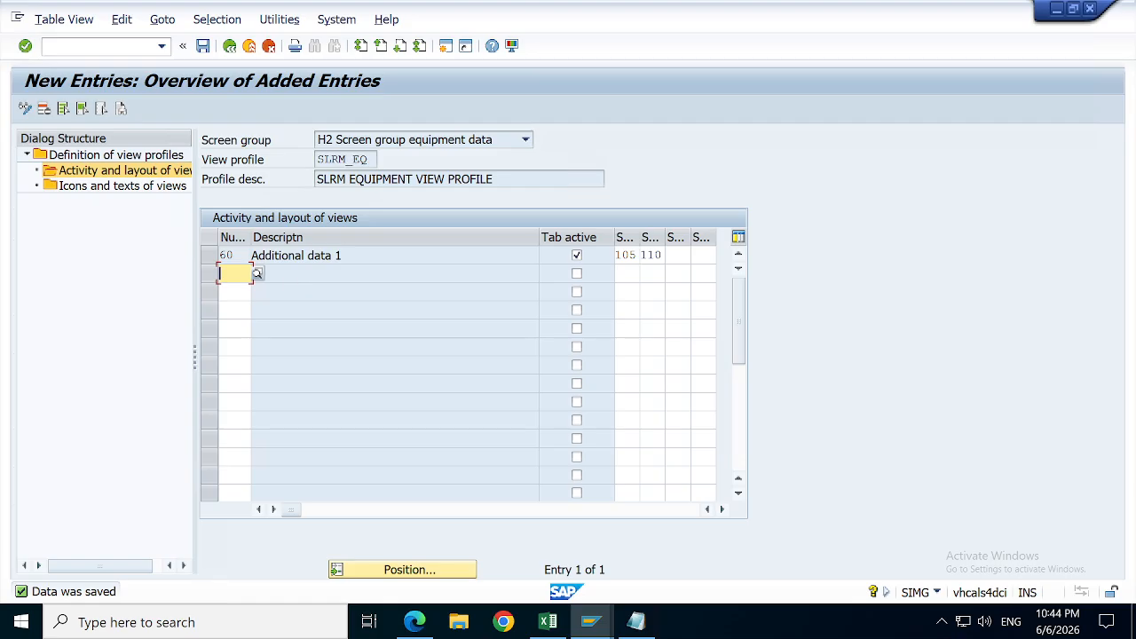
pyautogui.click(209, 255)
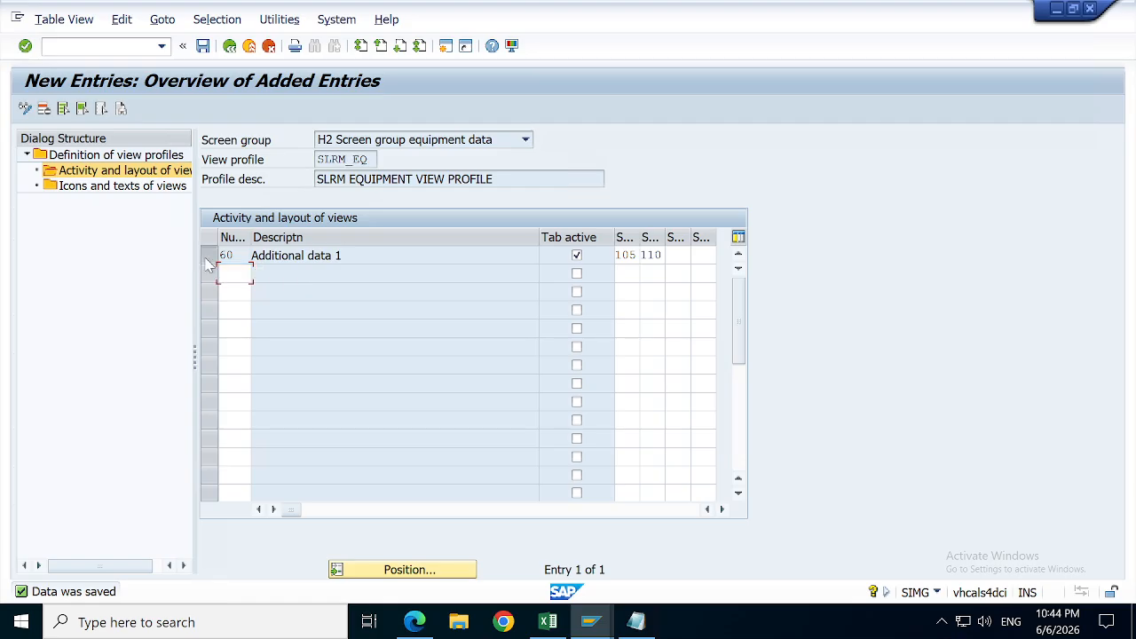
pyautogui.doubleClick(105, 188)
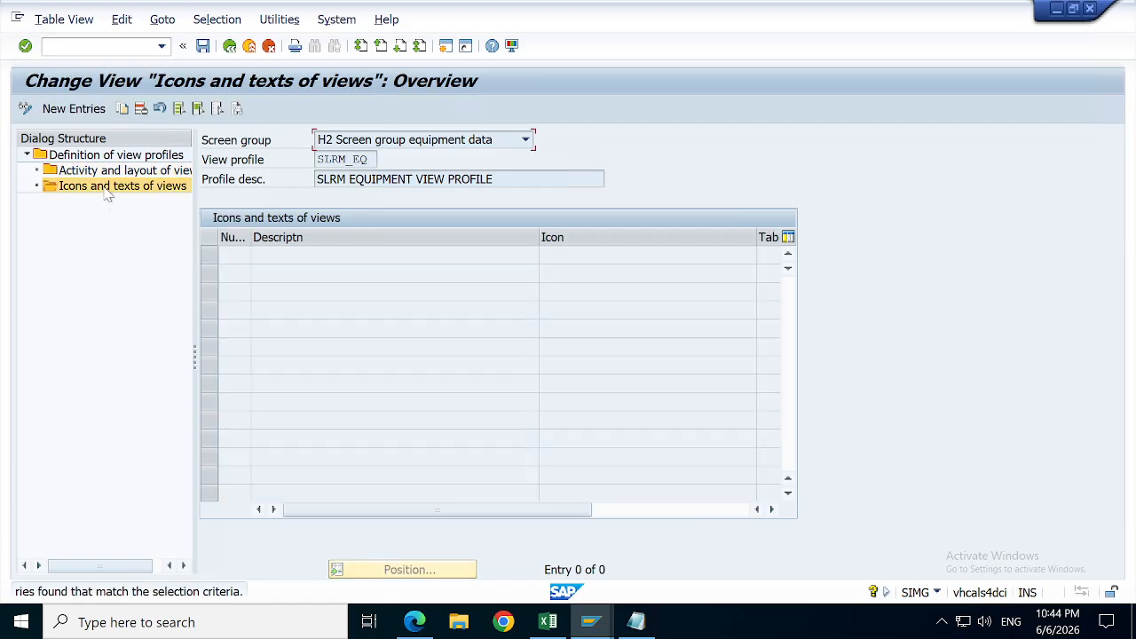
# Step: Add a new icons and texts entry for view 0060, Additional data 1, in view profile SLRM_EQ
pyautogui.click(73, 108)
pyautogui.click(258, 256)
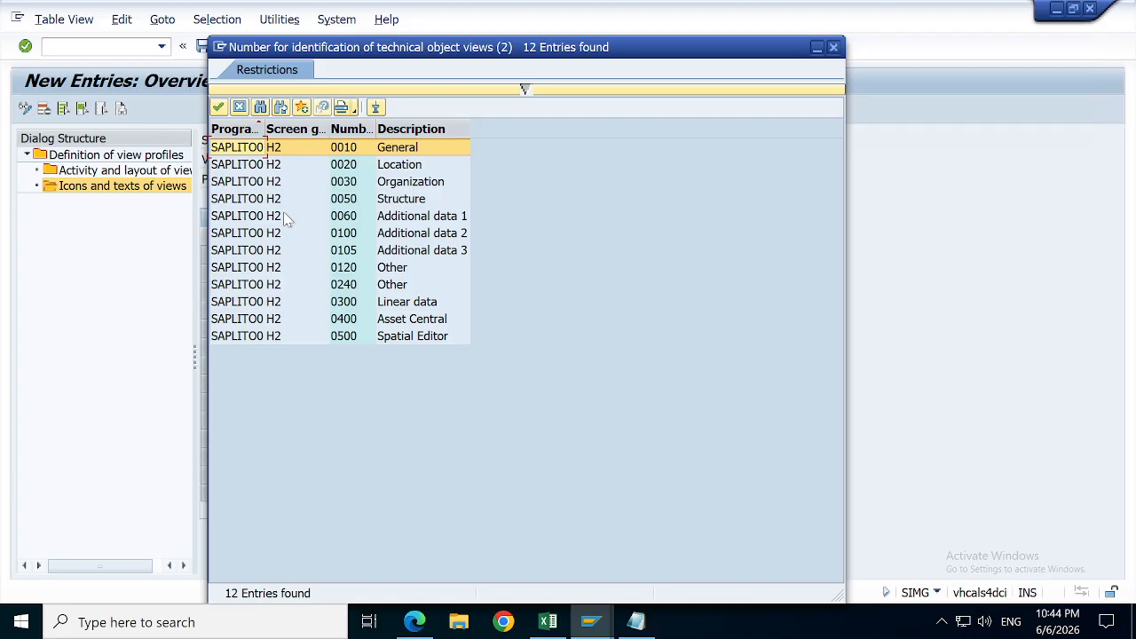
pyautogui.doubleClick(412, 213)
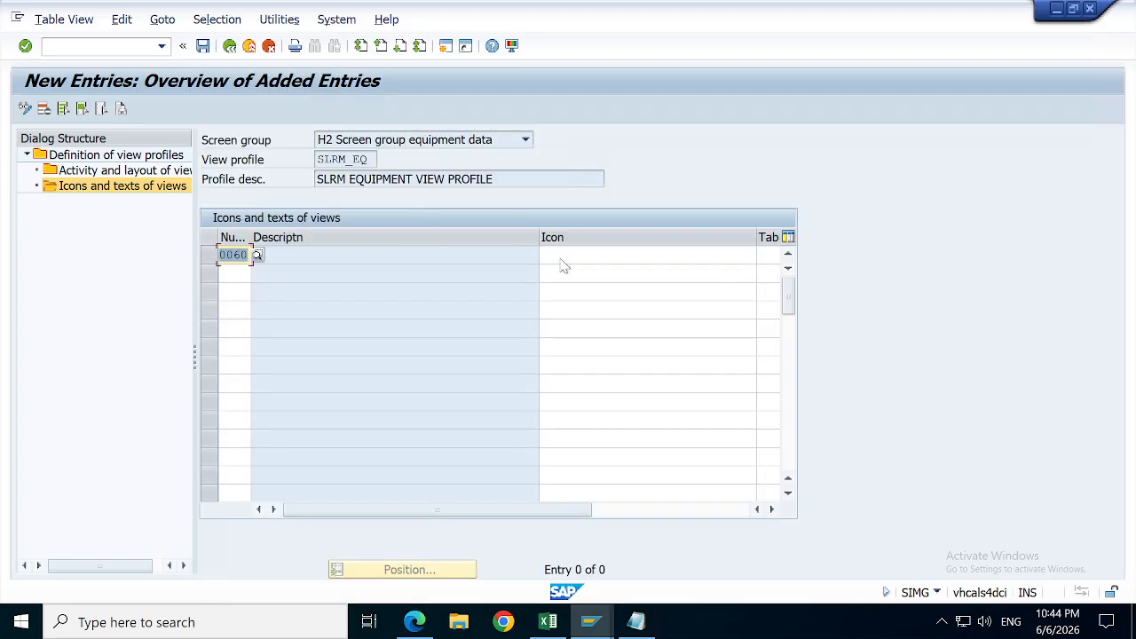
pyautogui.click(612, 255)
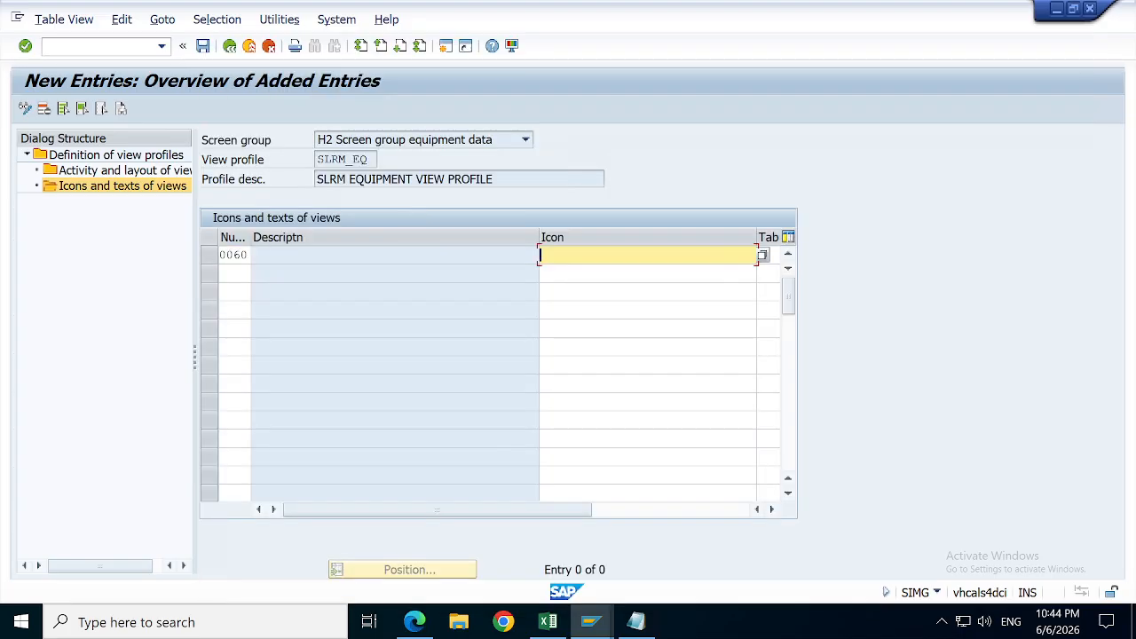
pyautogui.press('Return')
pyautogui.click(621, 256)
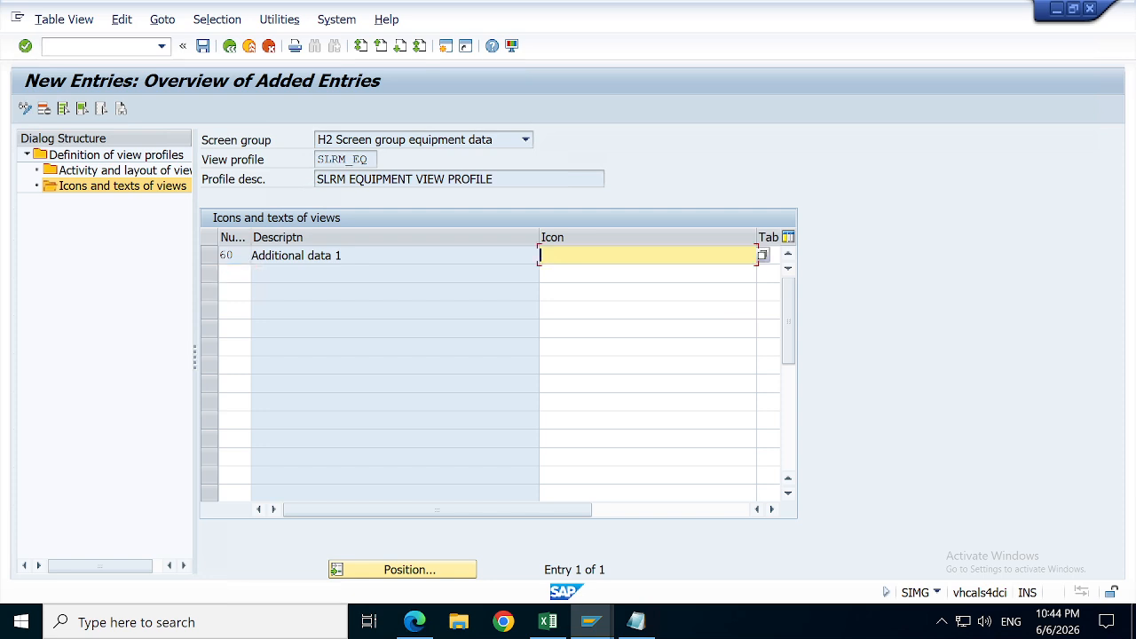
# Step: Set the tab title of the Additional data 1 view to "Long text / Warrenty"
pyautogui.press('Tab')
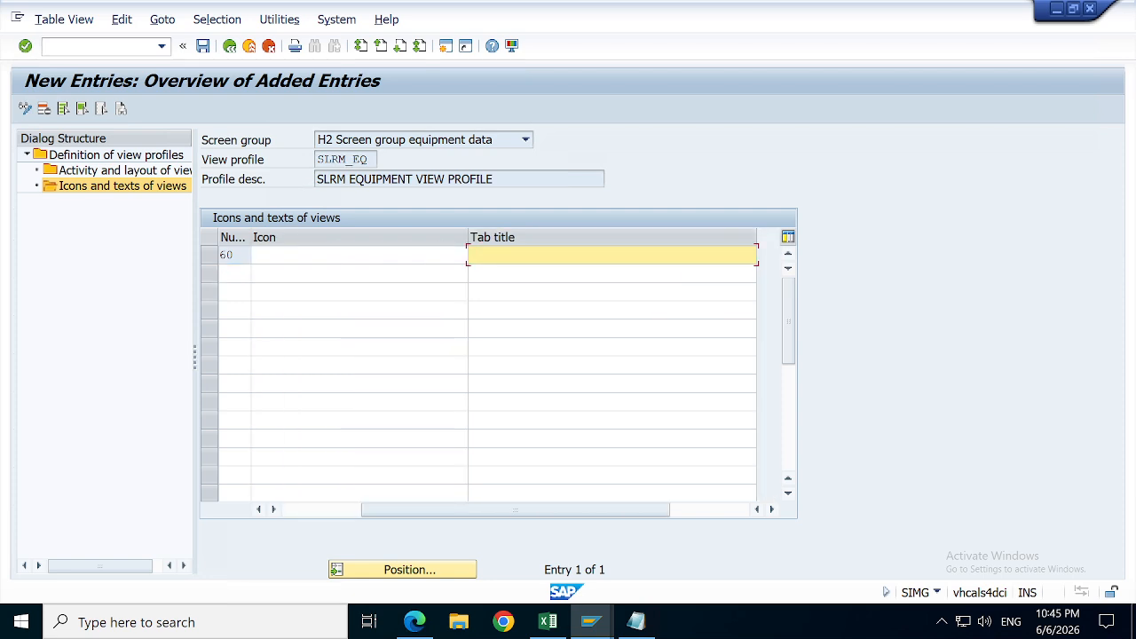
pyautogui.write('Long')
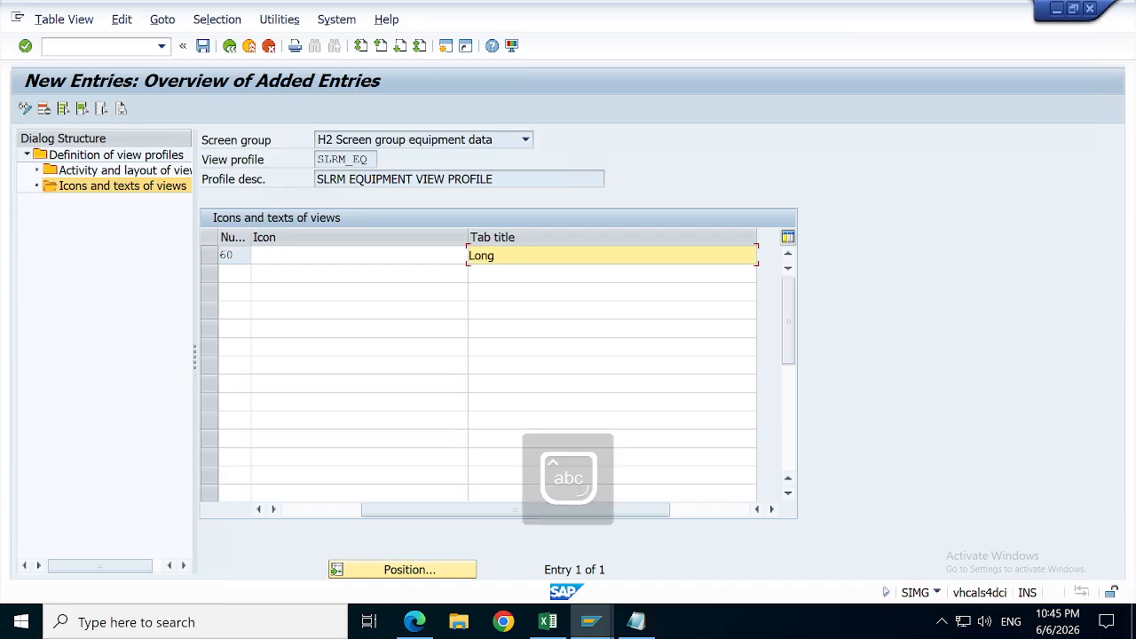
pyautogui.write(' text / ')
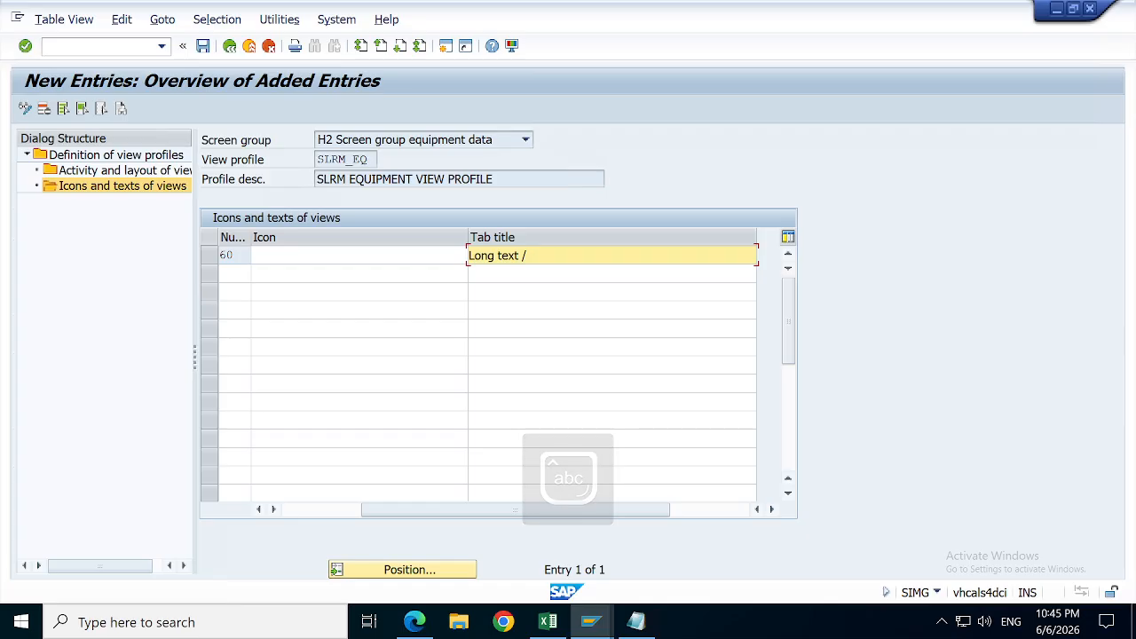
pyautogui.write('Warre')
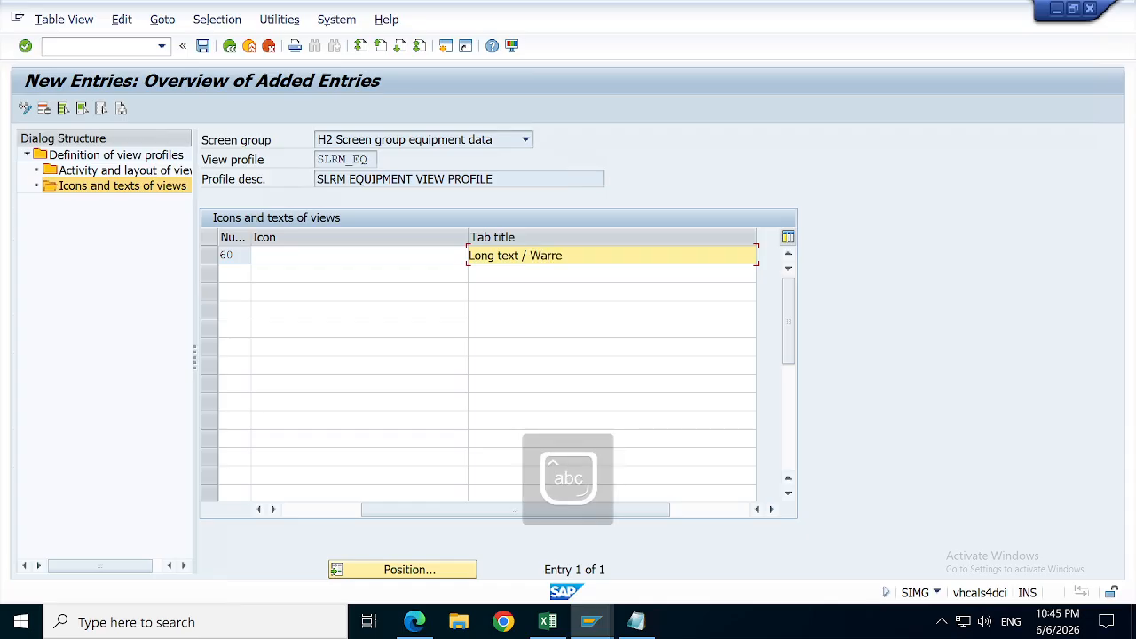
pyautogui.write('nty')
pyautogui.press('Return')
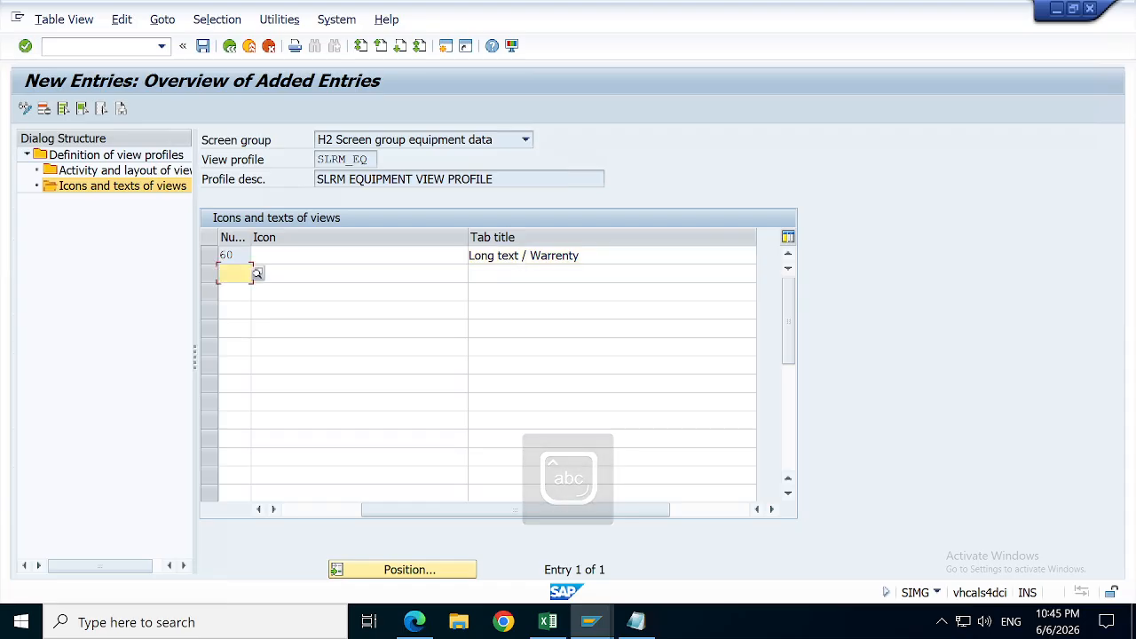
# Step: Examine the available system icons for the Additional data 1 view without choosing one, and save the new entry
pyautogui.click(311, 513)
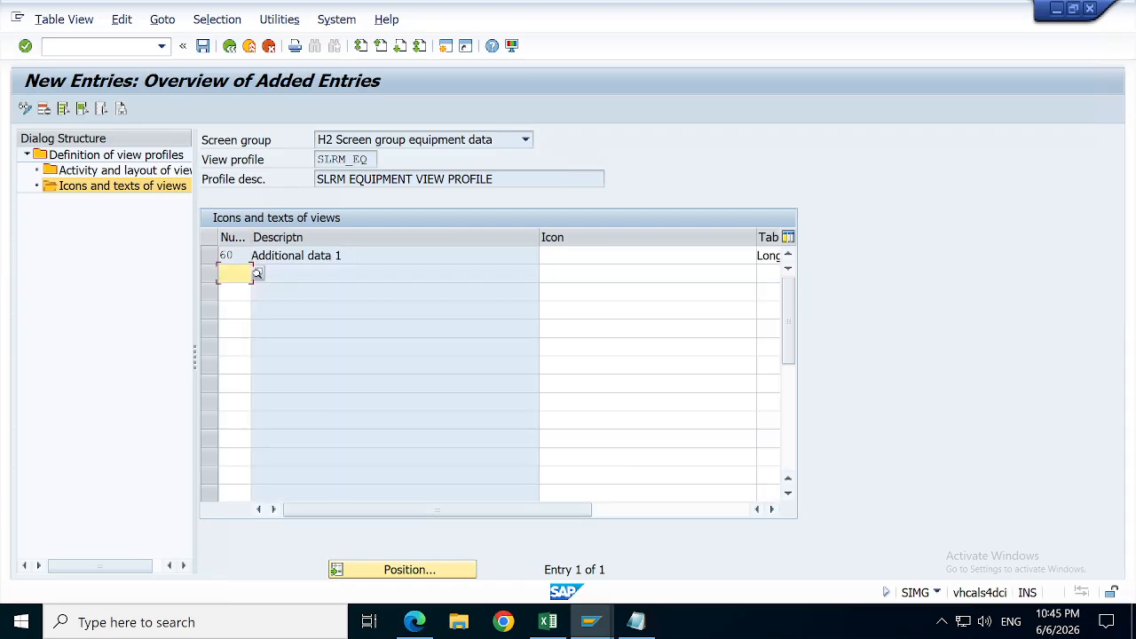
pyautogui.click(615, 256)
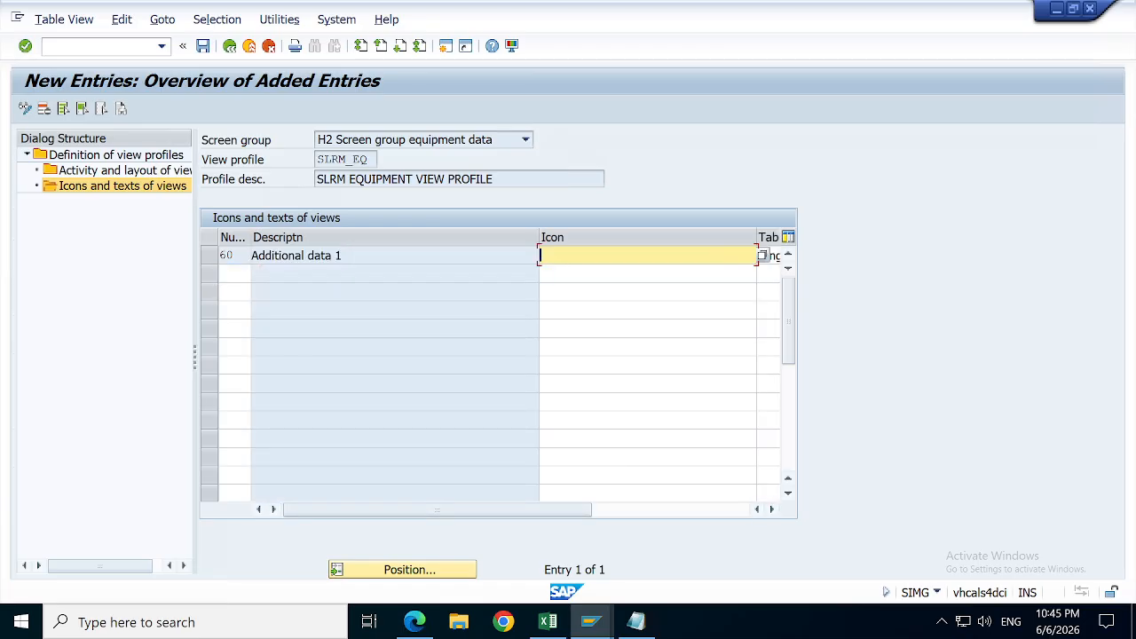
pyautogui.click(762, 255)
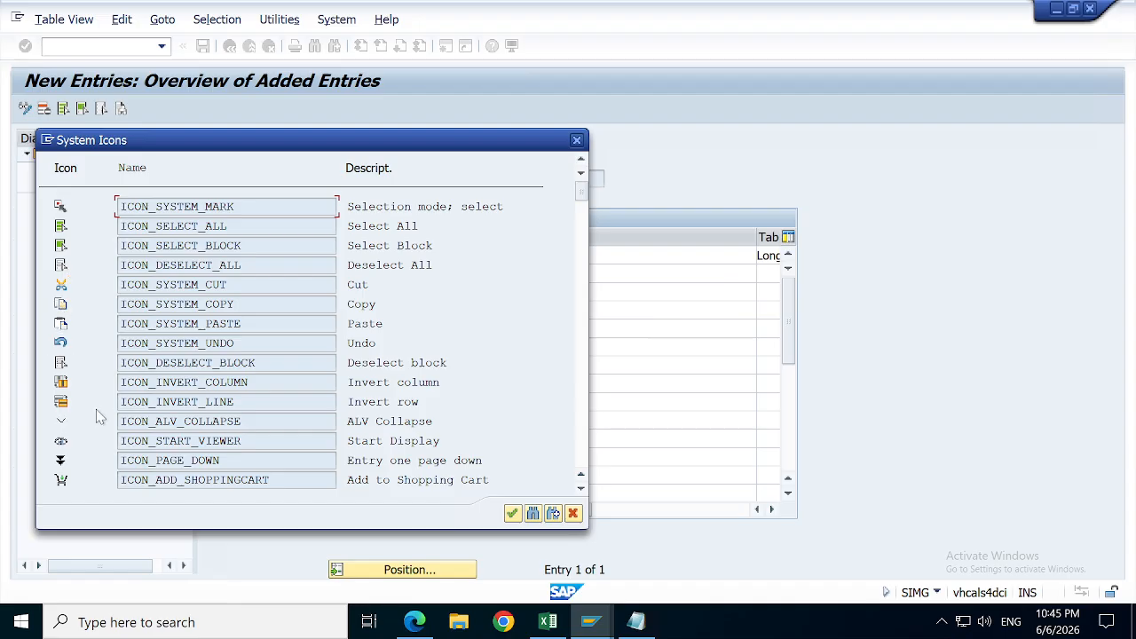
pyautogui.click(573, 513)
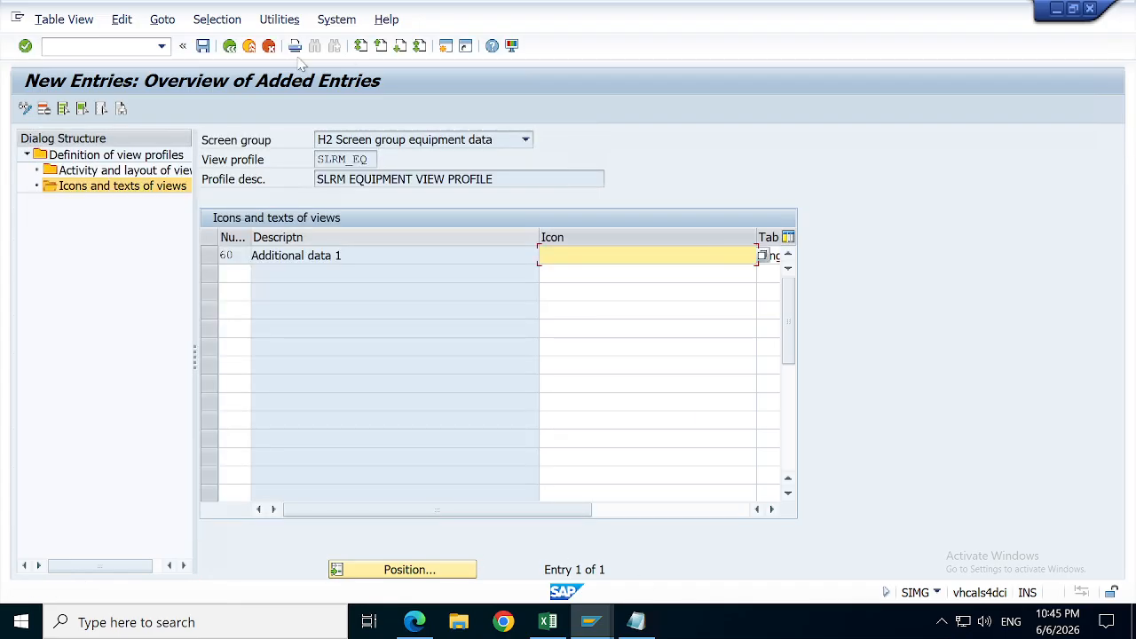
pyautogui.click(205, 47)
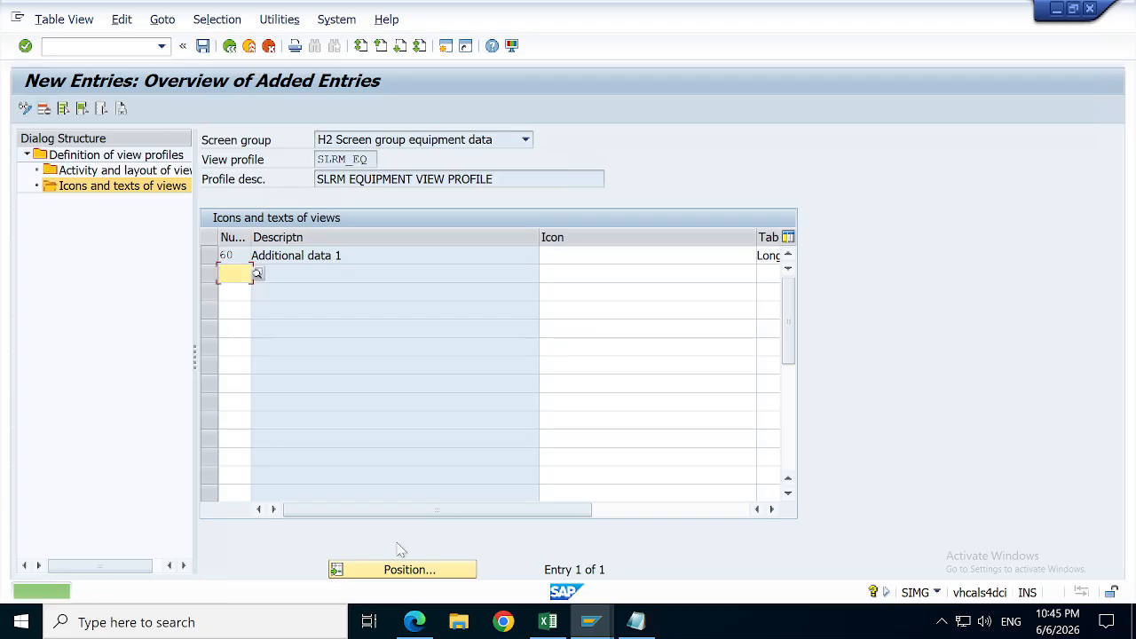
# Step: Switch to the IH08 equipment list session, refresh it and open the Long text / Warrenty view of equipment 10003032
pyautogui.click(590, 621)
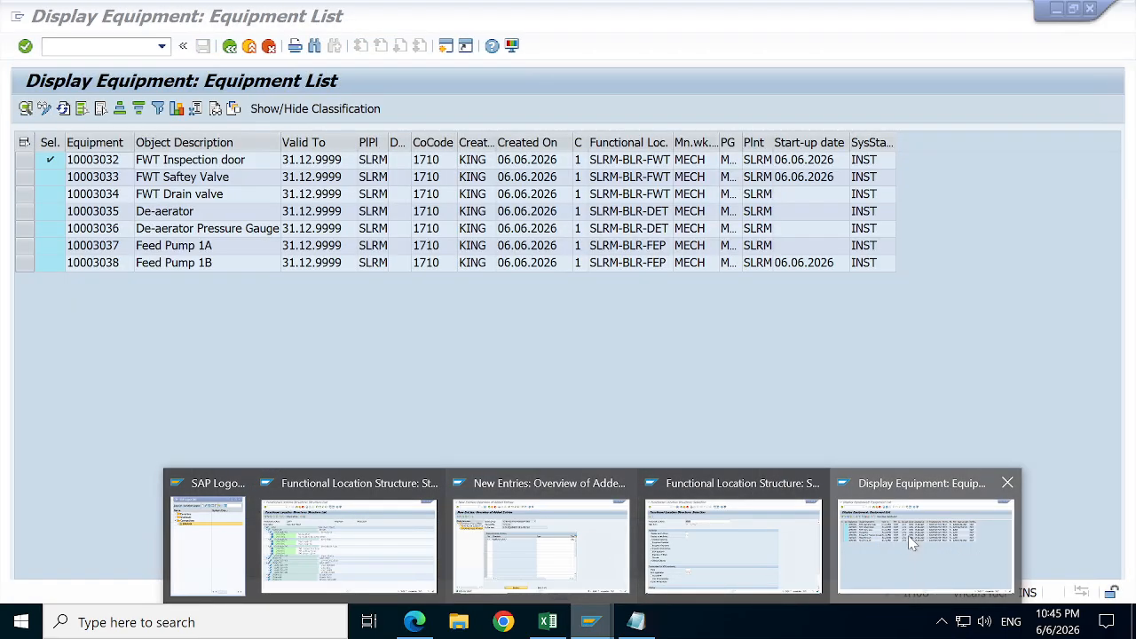
pyautogui.click(908, 535)
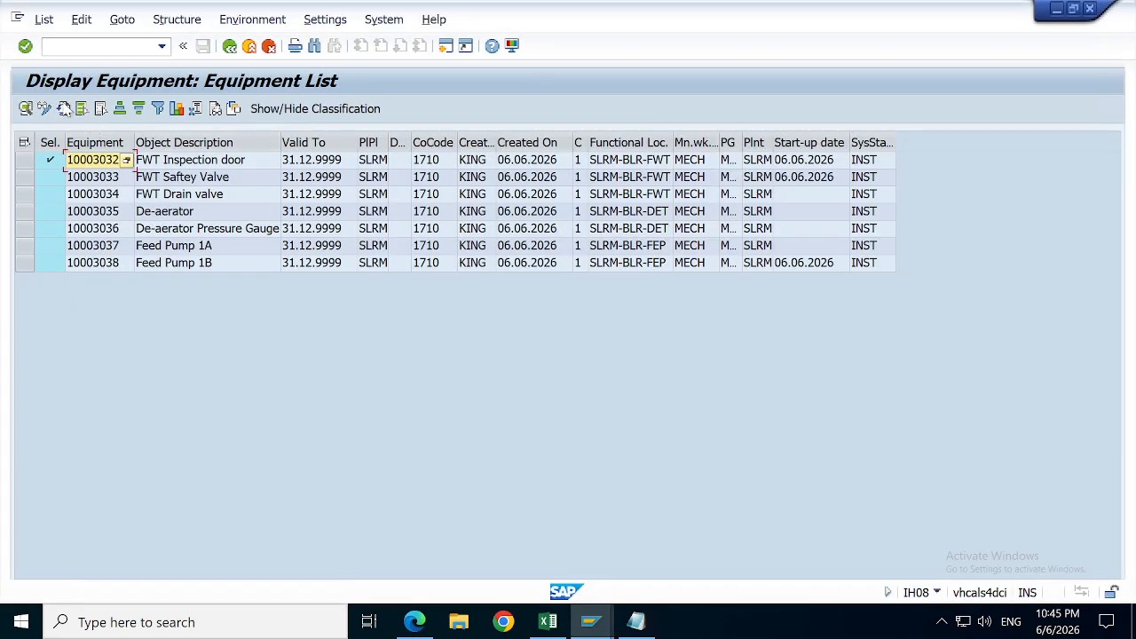
pyautogui.click(63, 108)
pyautogui.doubleClick(98, 169)
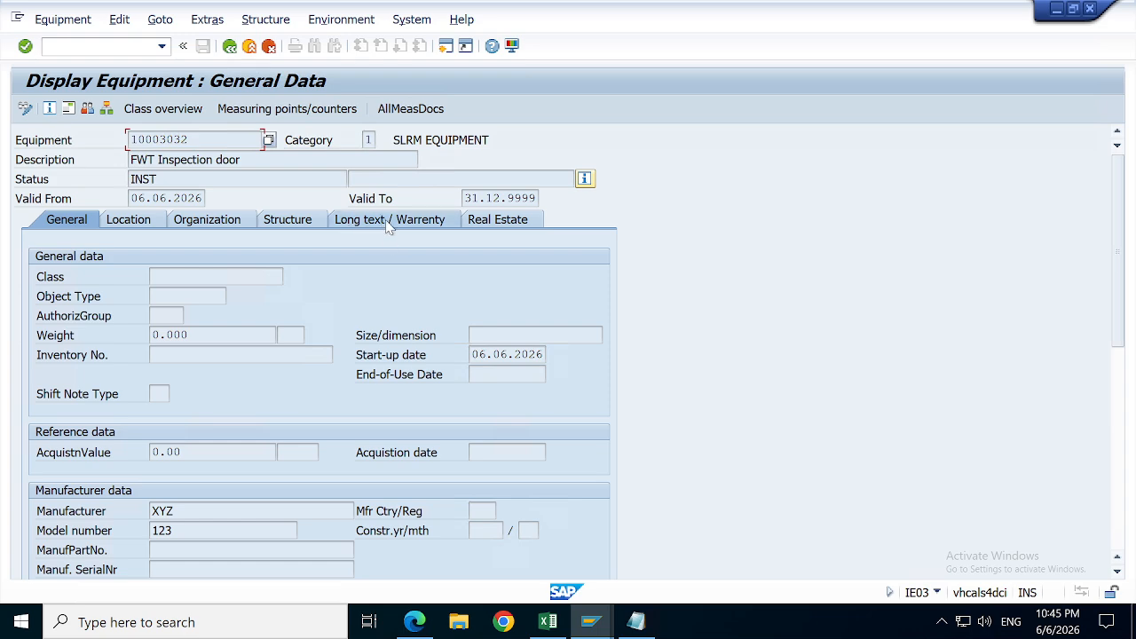
pyautogui.click(426, 224)
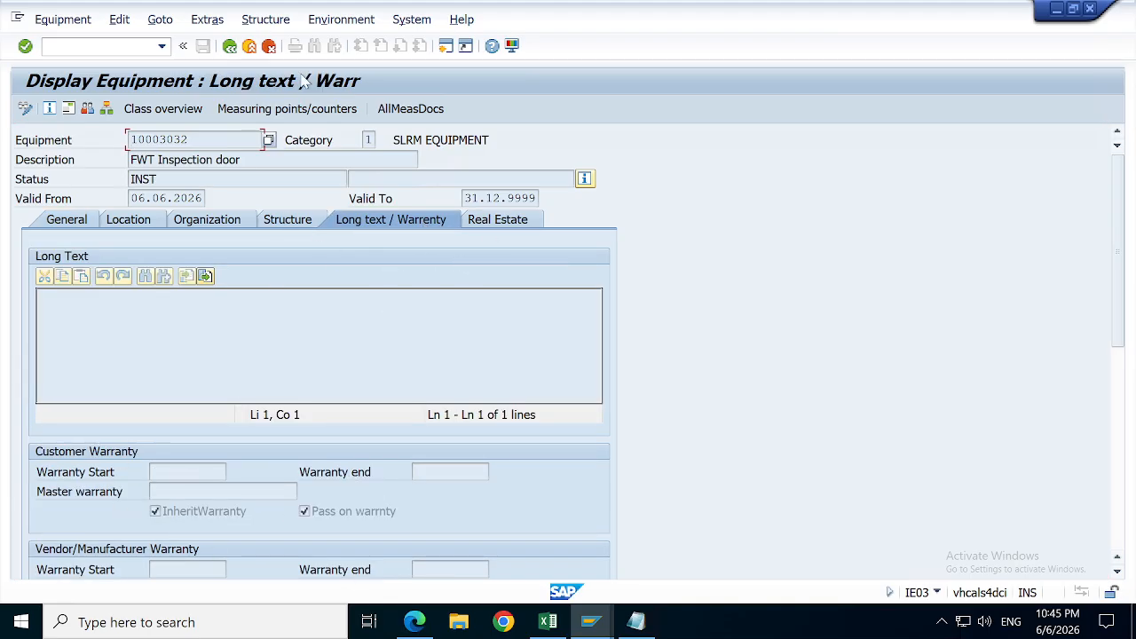
# Step: Return to the equipment list, reopen equipment 10003032 to review its tab titles, and go back to the list
pyautogui.click(229, 46)
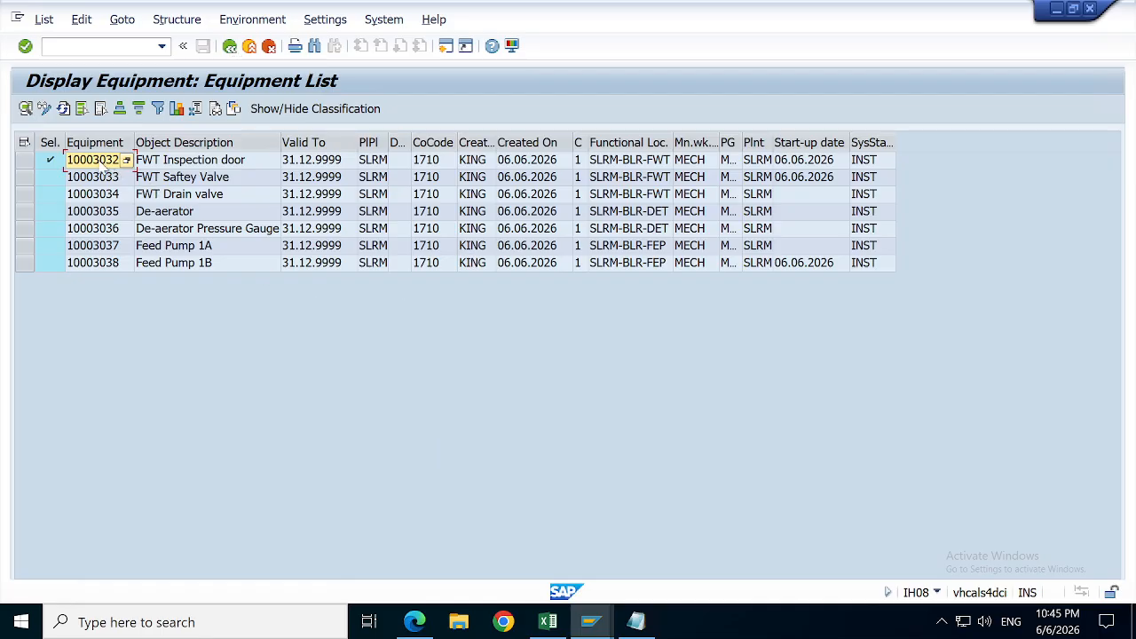
pyautogui.doubleClick(103, 166)
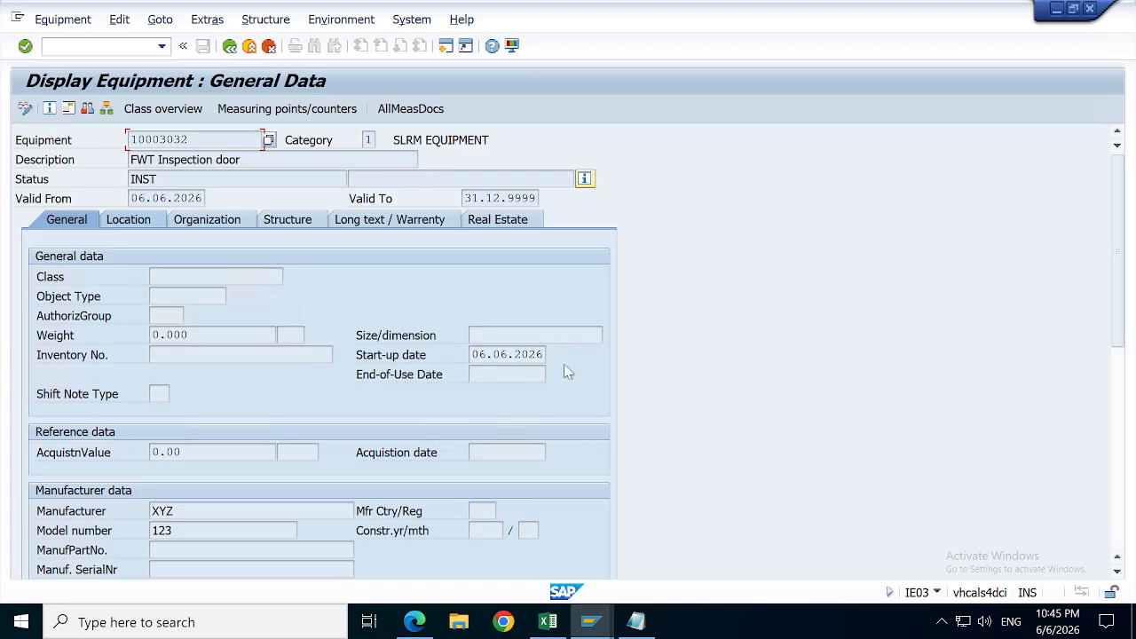
pyautogui.click(229, 45)
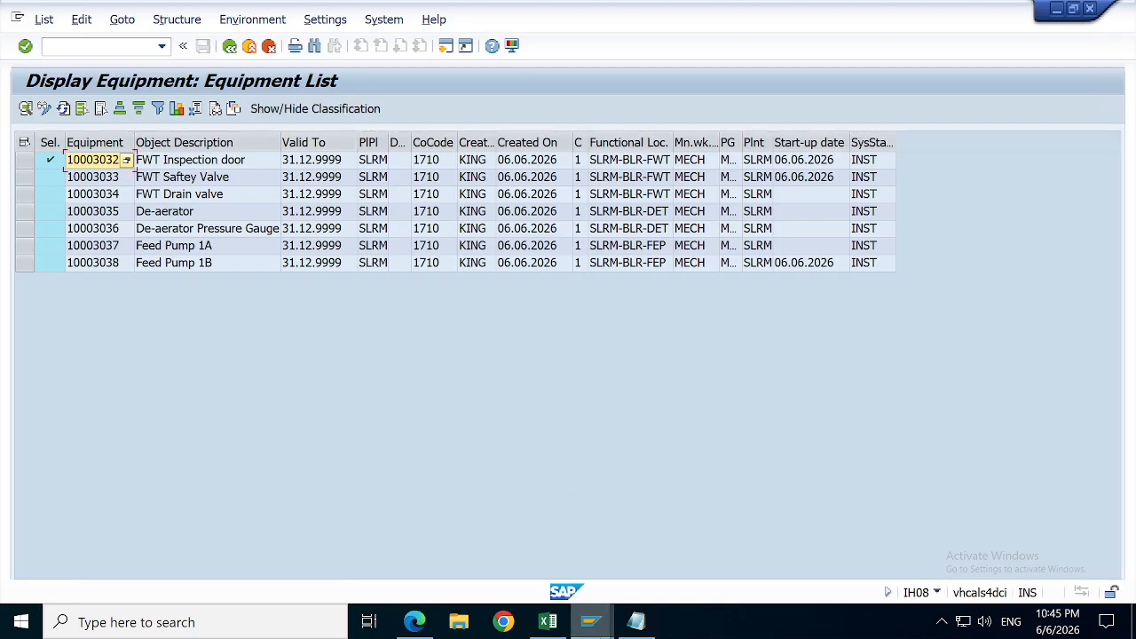
# Step: Switch back to the view profile customizing session and exit the view profile maintenance to the IMG structure
pyautogui.click(590, 621)
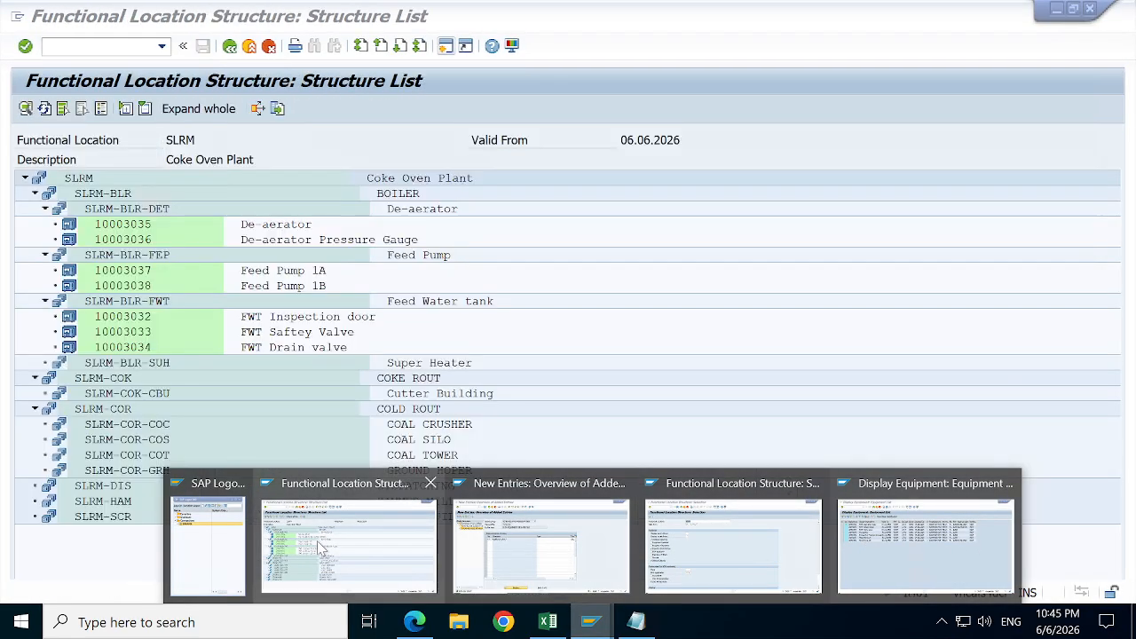
pyautogui.click(319, 543)
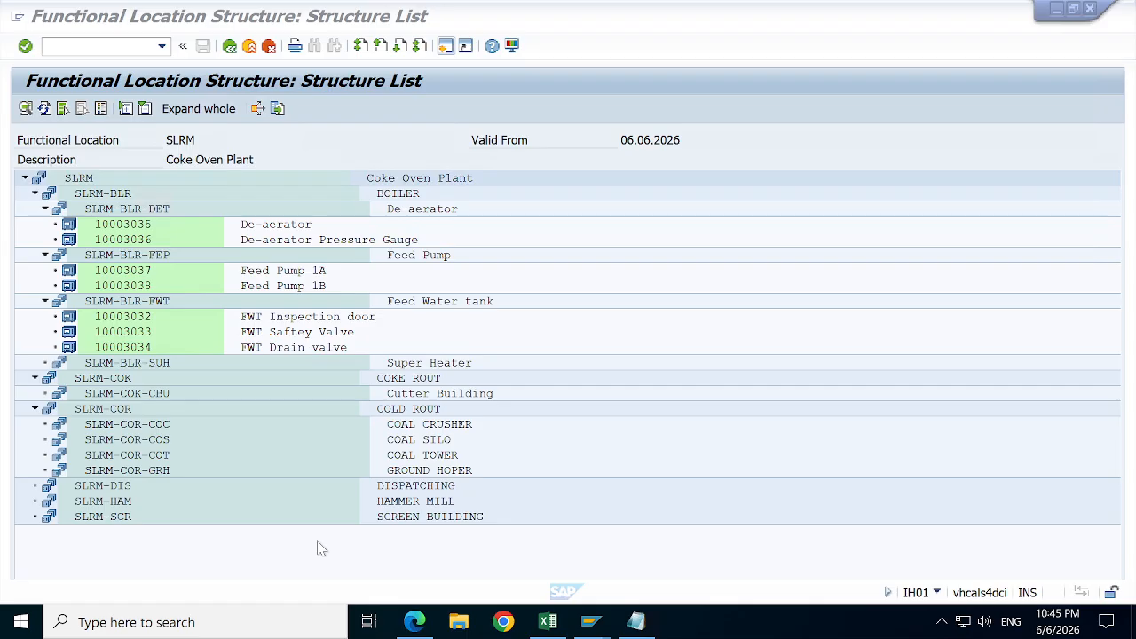
pyautogui.click(587, 623)
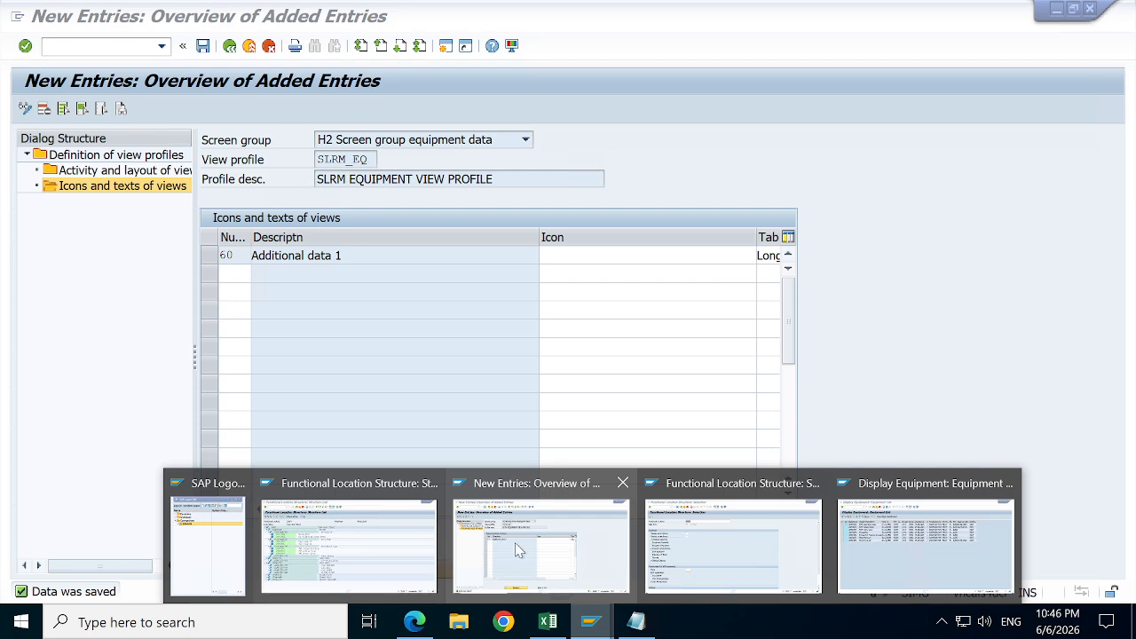
pyautogui.click(519, 550)
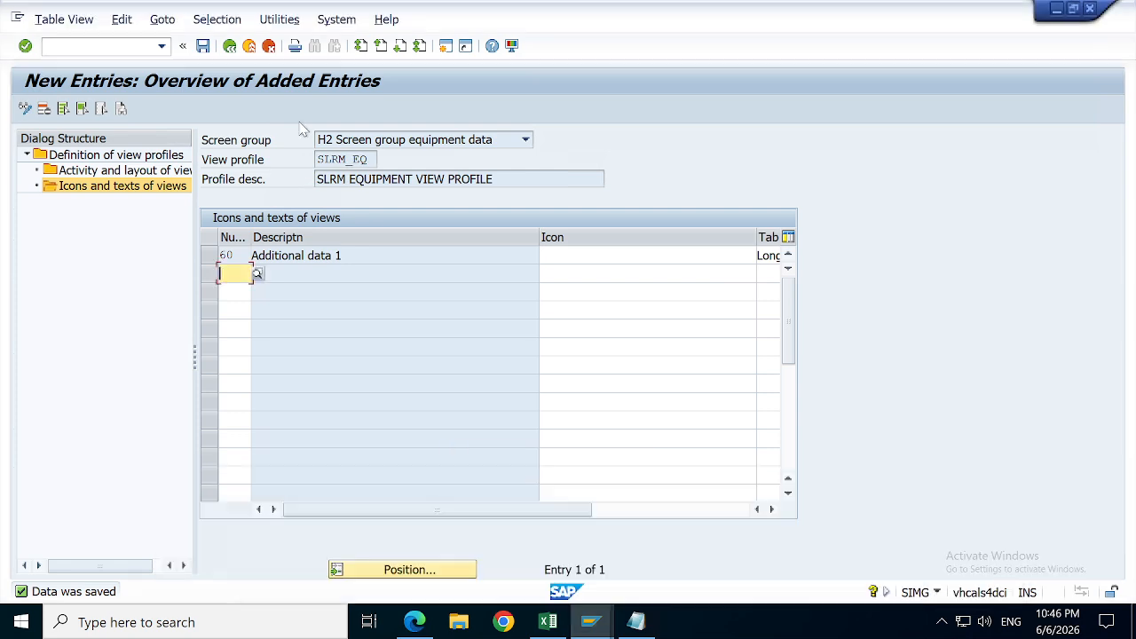
pyautogui.click(229, 45)
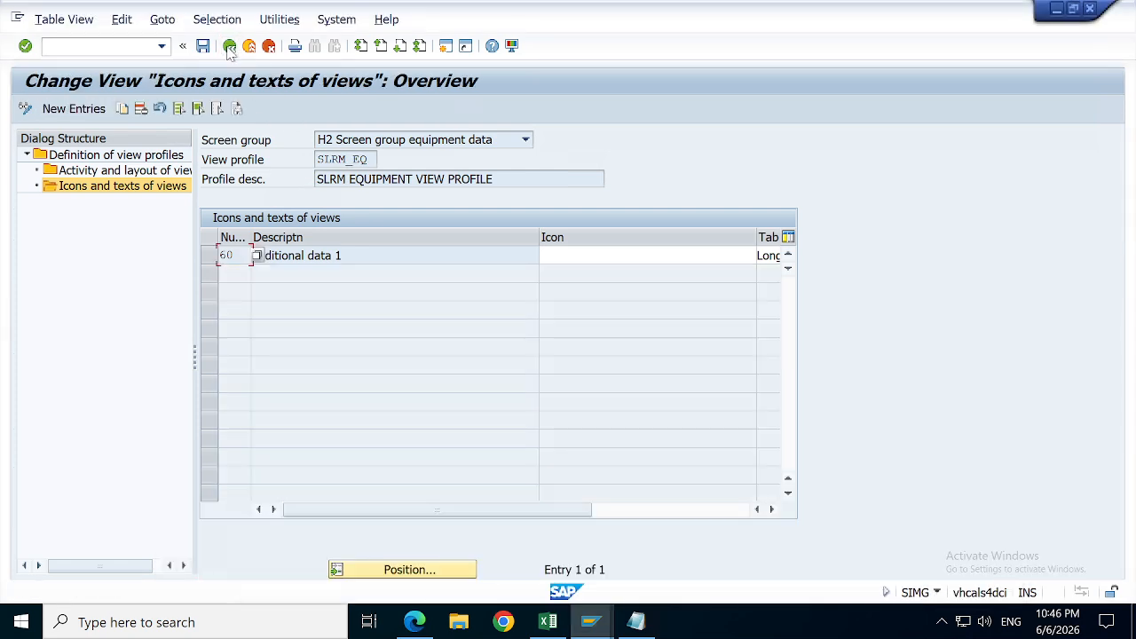
pyautogui.click(229, 46)
pyautogui.click(229, 46)
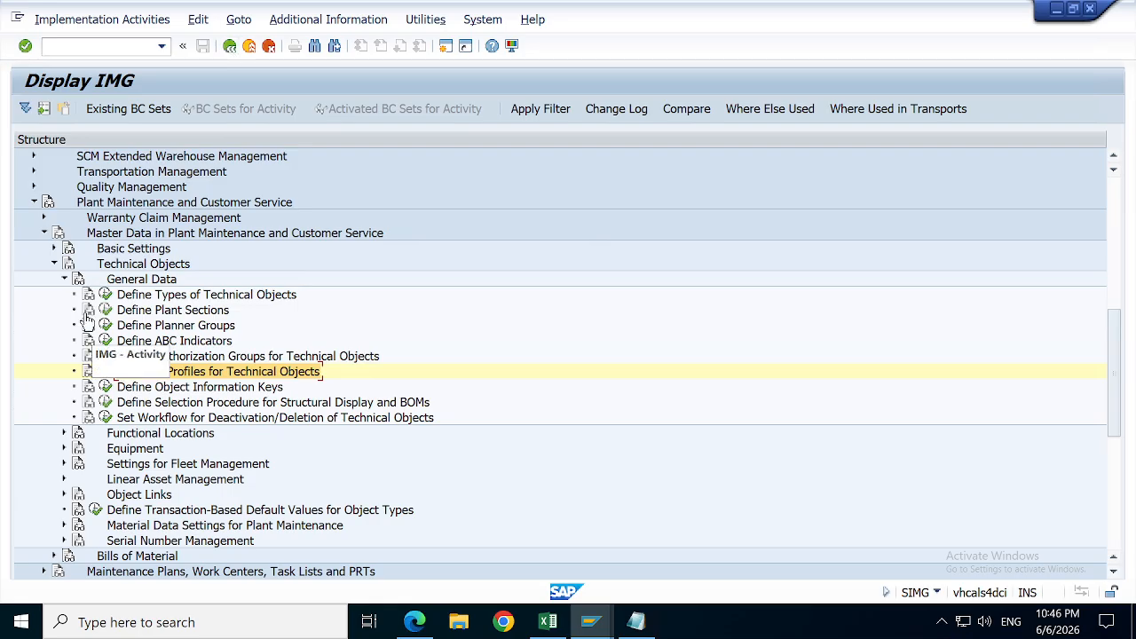
# Step: Collapse General Data under Technical Objects and expand Equipment, keeping its Equipment Categories and Equipment Usage Period nodes collapsed
pyautogui.click(64, 280)
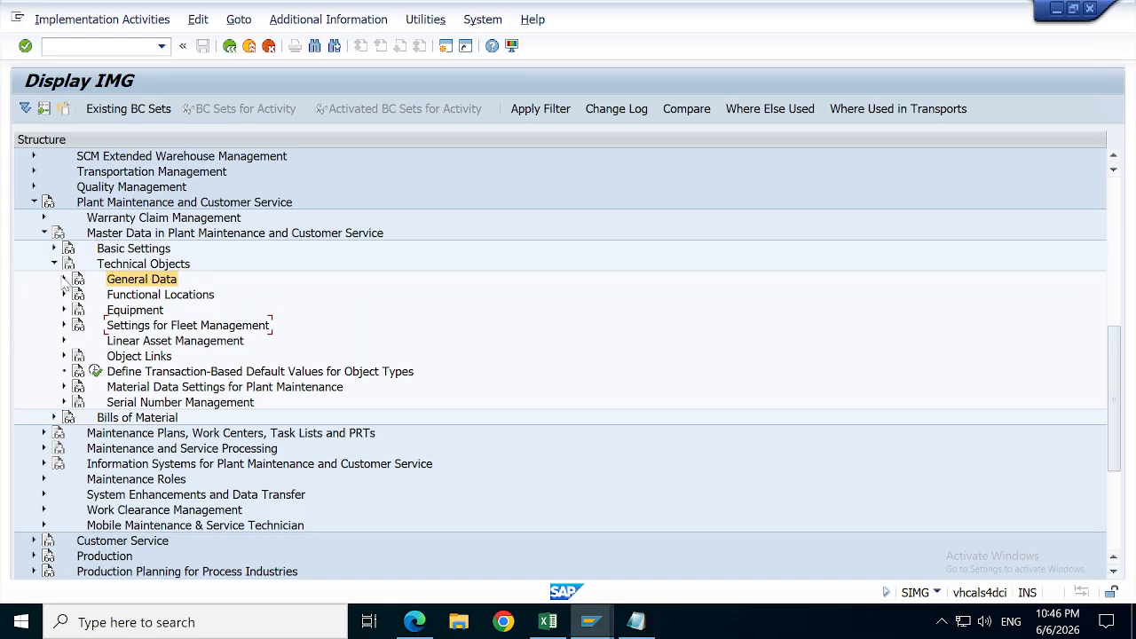
pyautogui.click(65, 310)
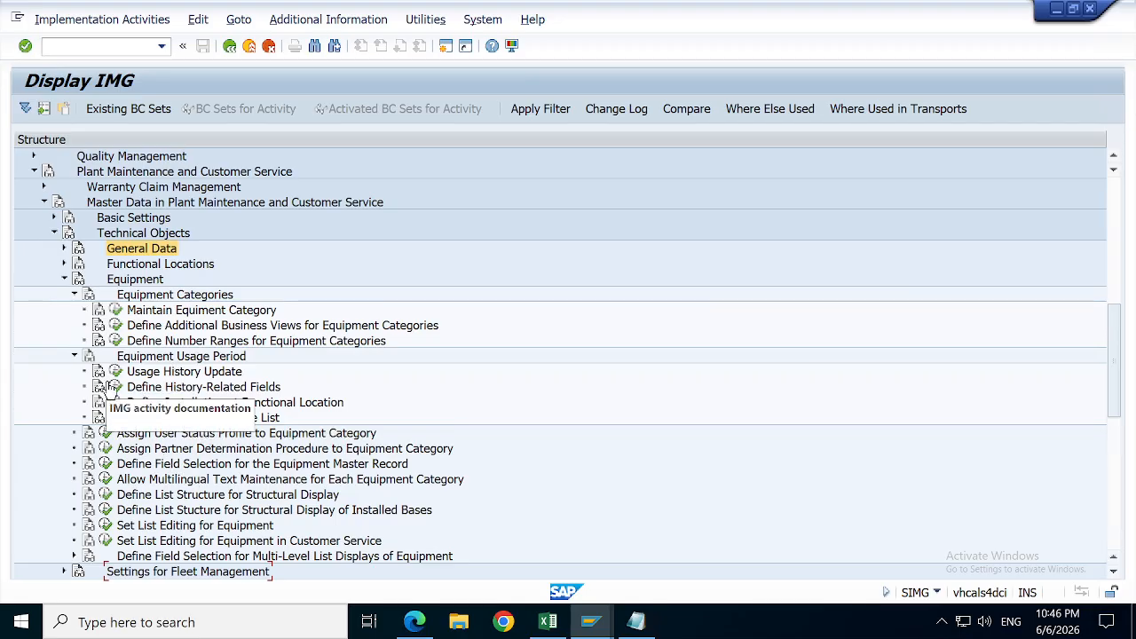
pyautogui.click(75, 295)
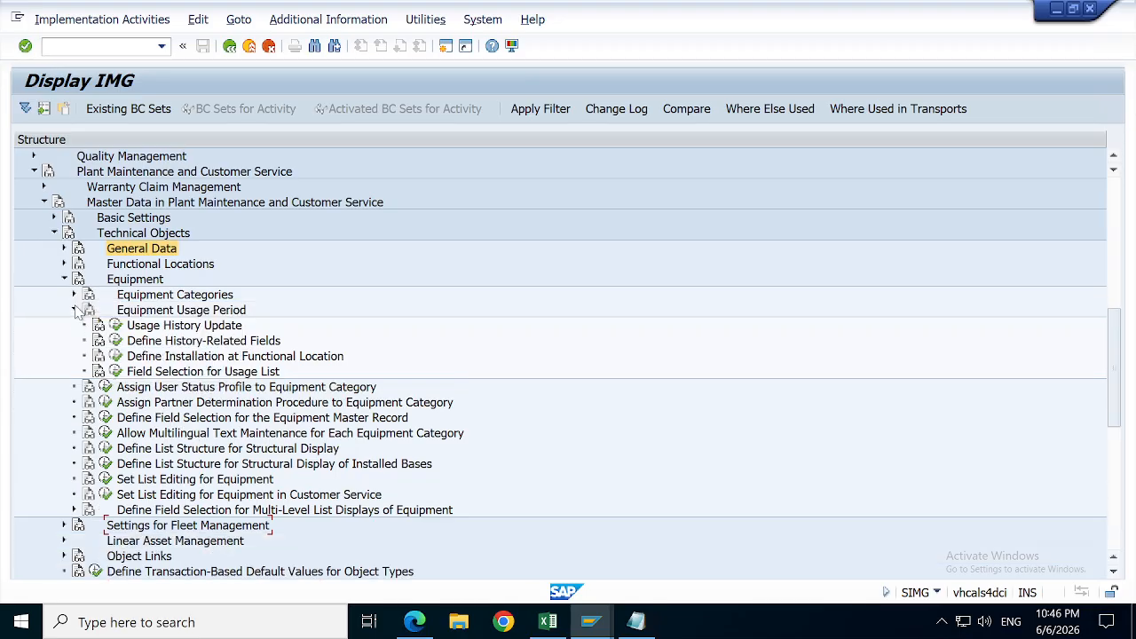
pyautogui.click(74, 311)
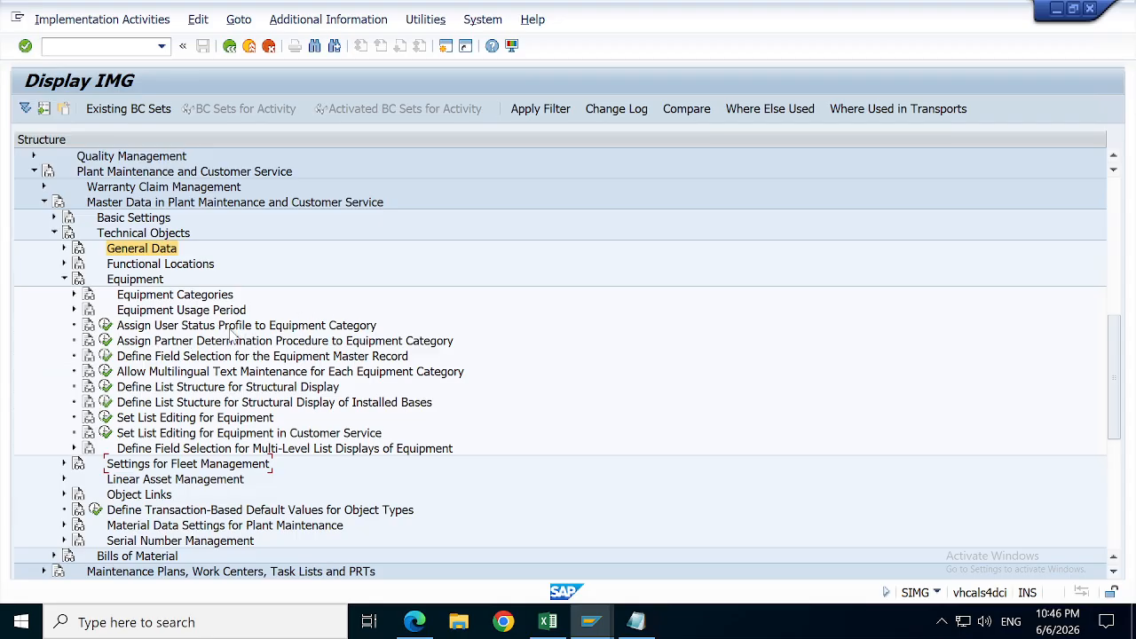
# Step: Open Allow Multilingual Text Maintenance for Each Equipment Category and save the multilingual text settings
pyautogui.click(154, 359)
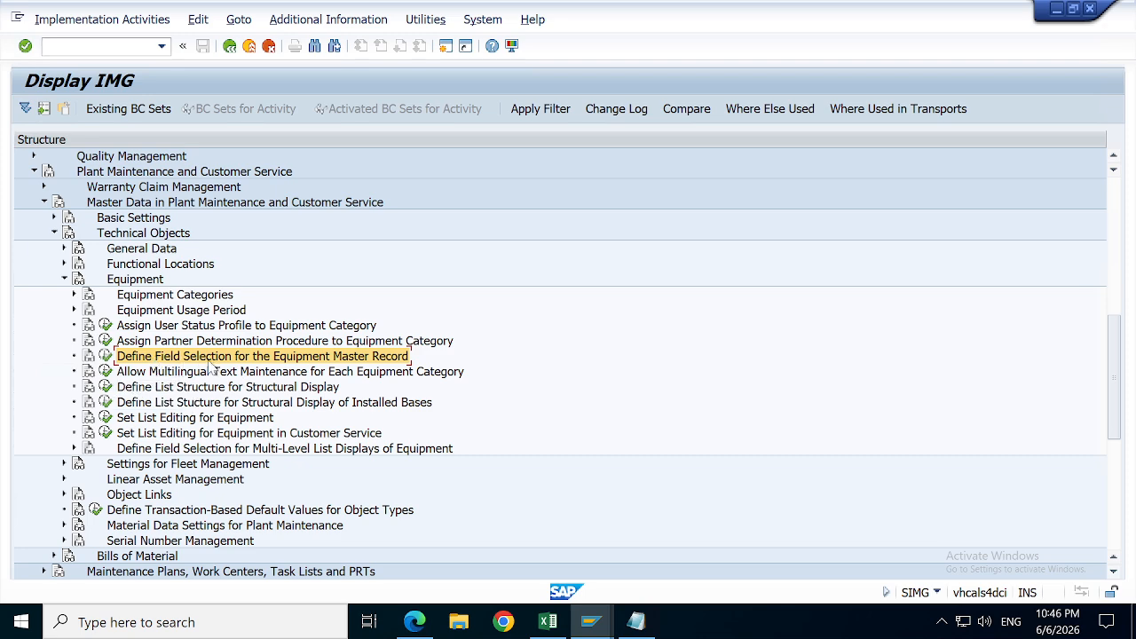
pyautogui.click(142, 373)
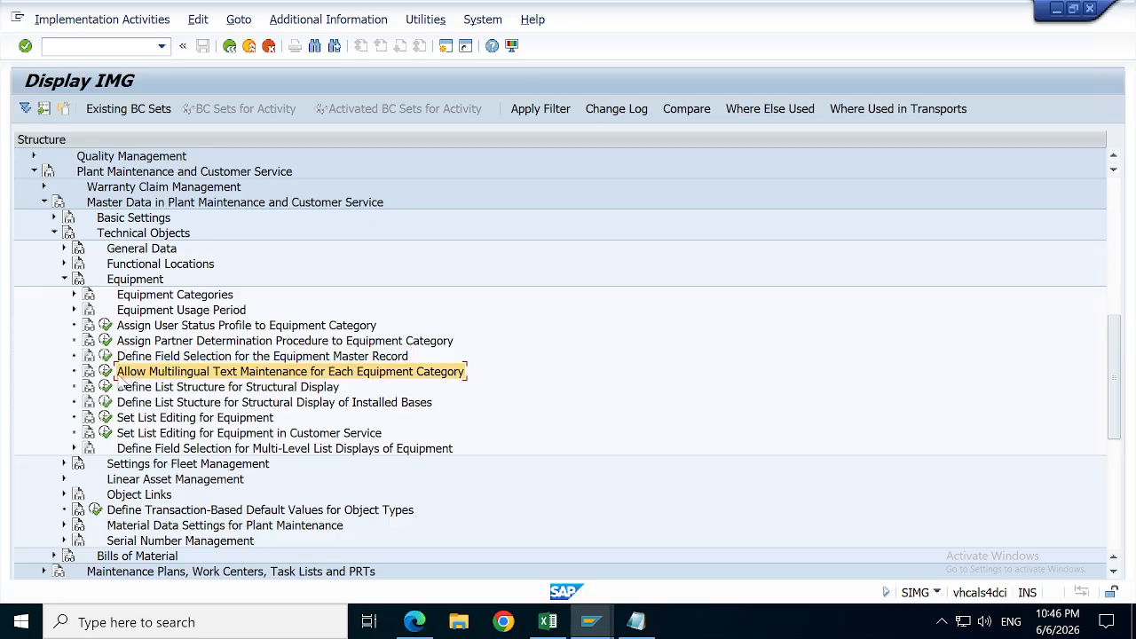
pyautogui.click(106, 371)
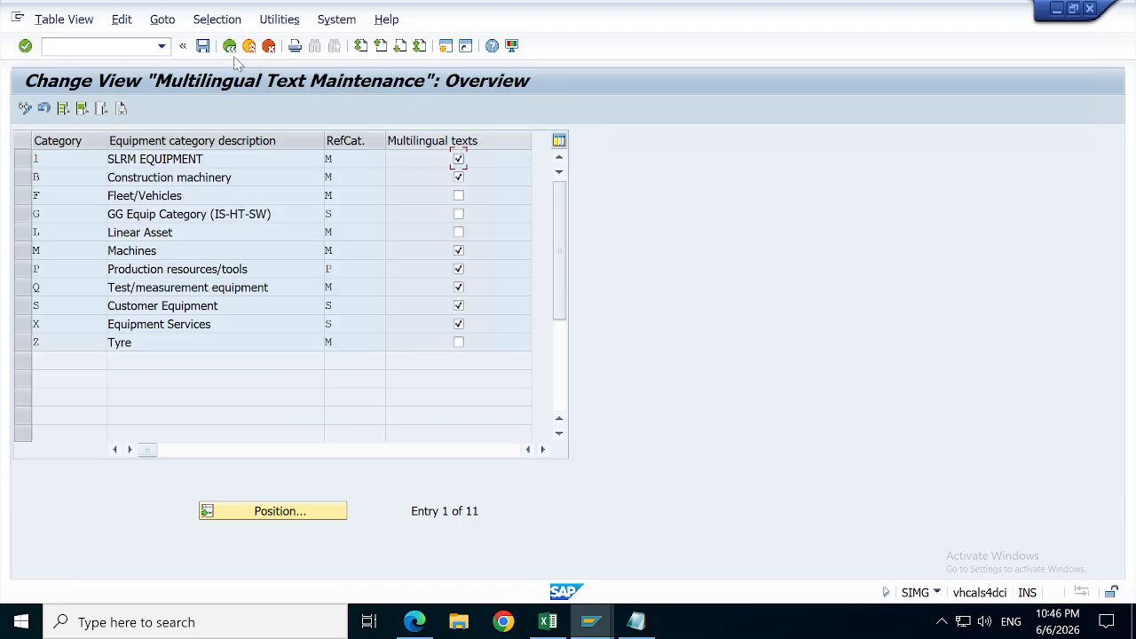
pyautogui.click(203, 45)
pyautogui.click(320, 299)
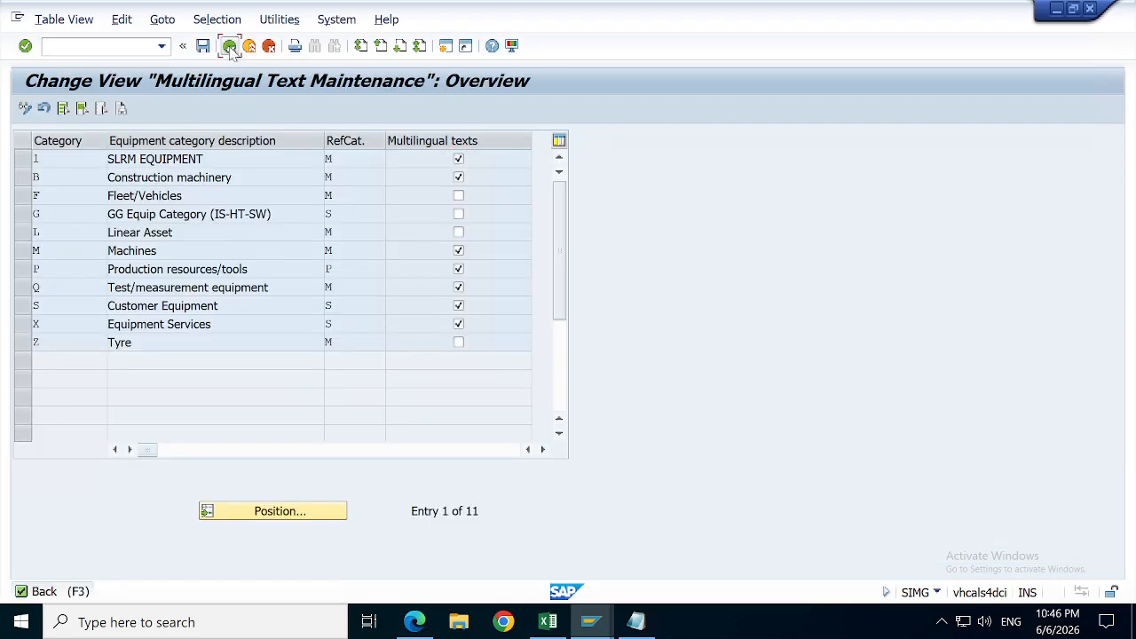
# Step: Return to the IMG structure and open Define Field Selection for the Equipment Master Record for equipment-specific fields
pyautogui.click(229, 47)
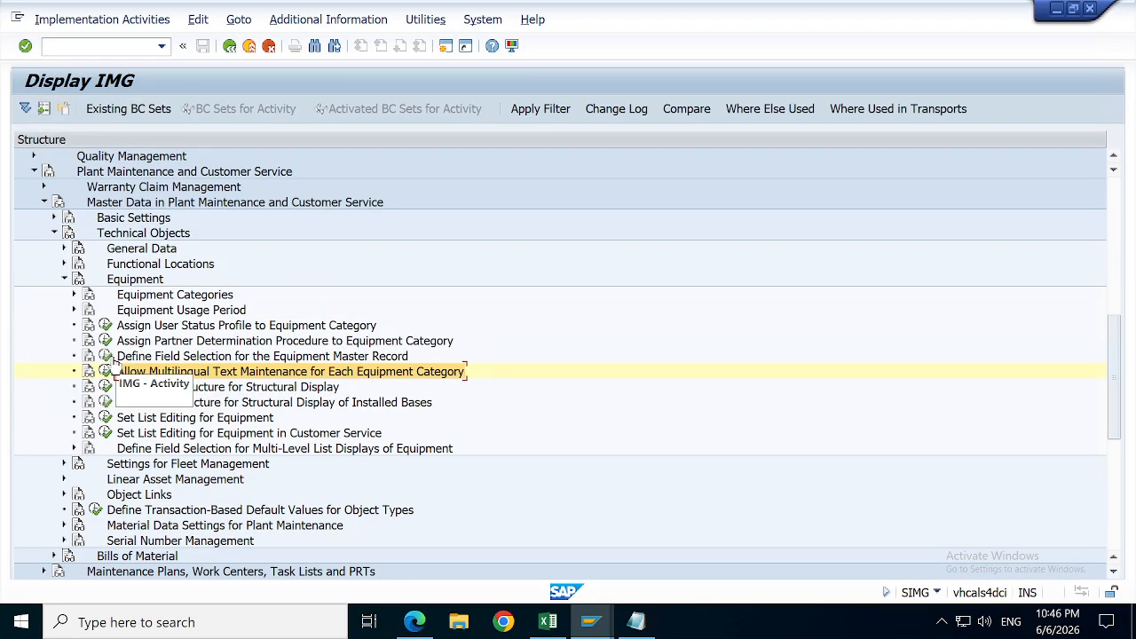
pyautogui.click(106, 370)
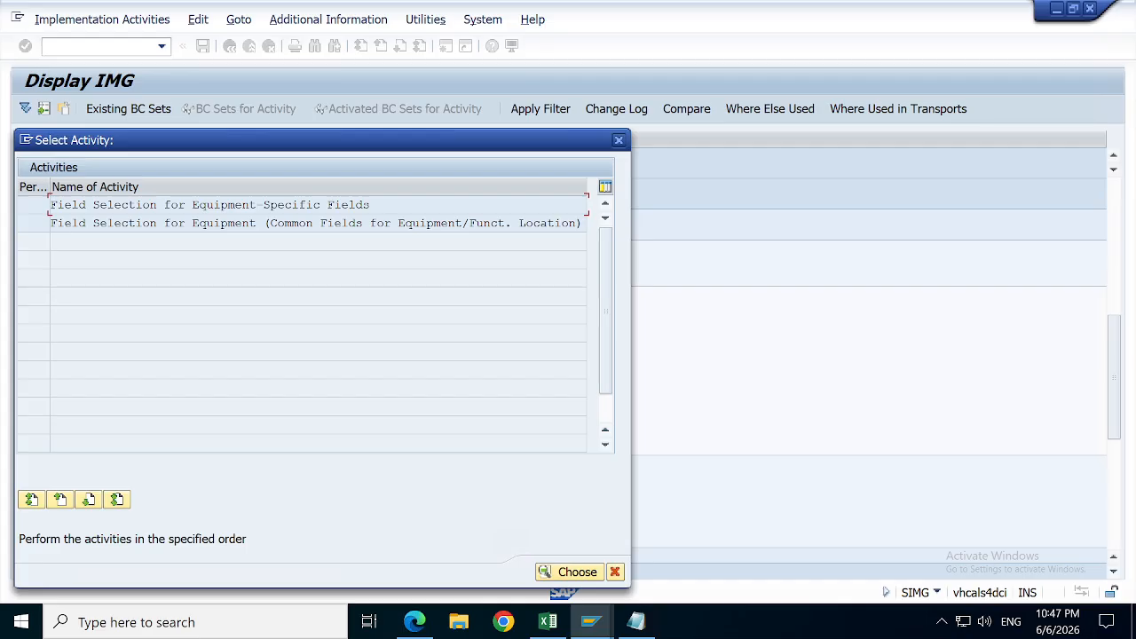
pyautogui.press('Return')
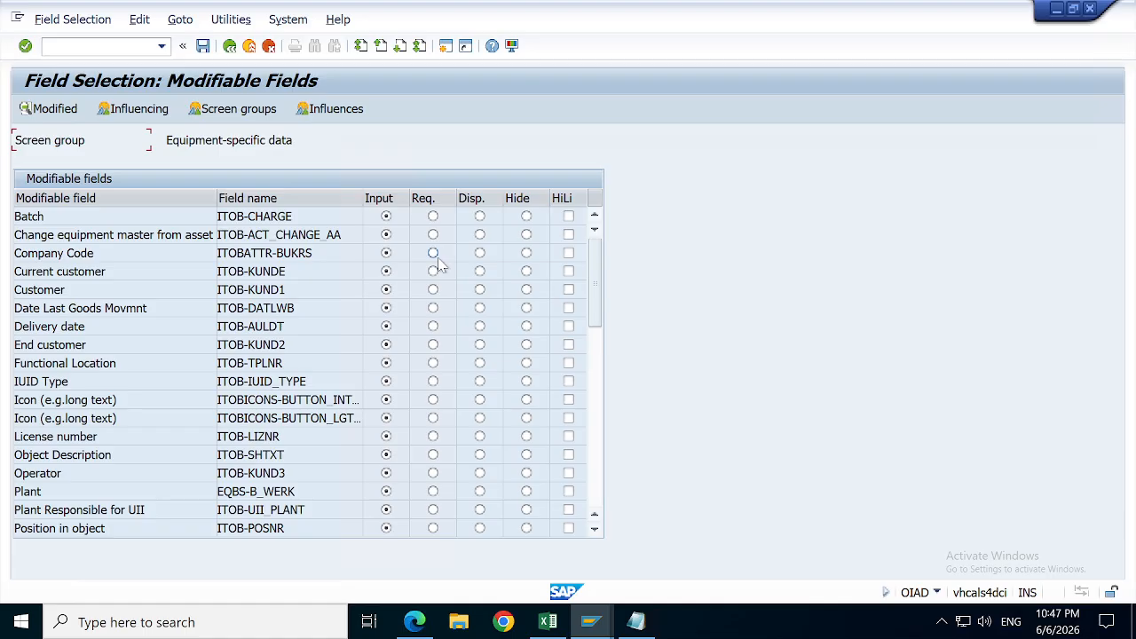
# Step: Open the influencing field Equipment category and set its contents to category 1, SLRM EQUIPMENT
pyautogui.click(129, 112)
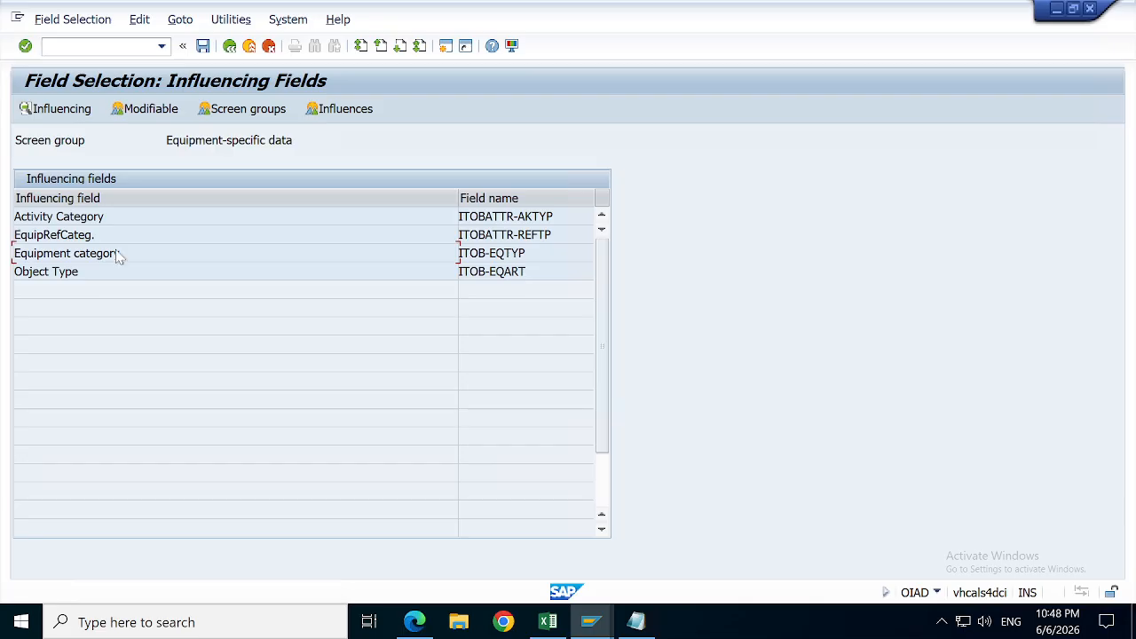
pyautogui.doubleClick(67, 254)
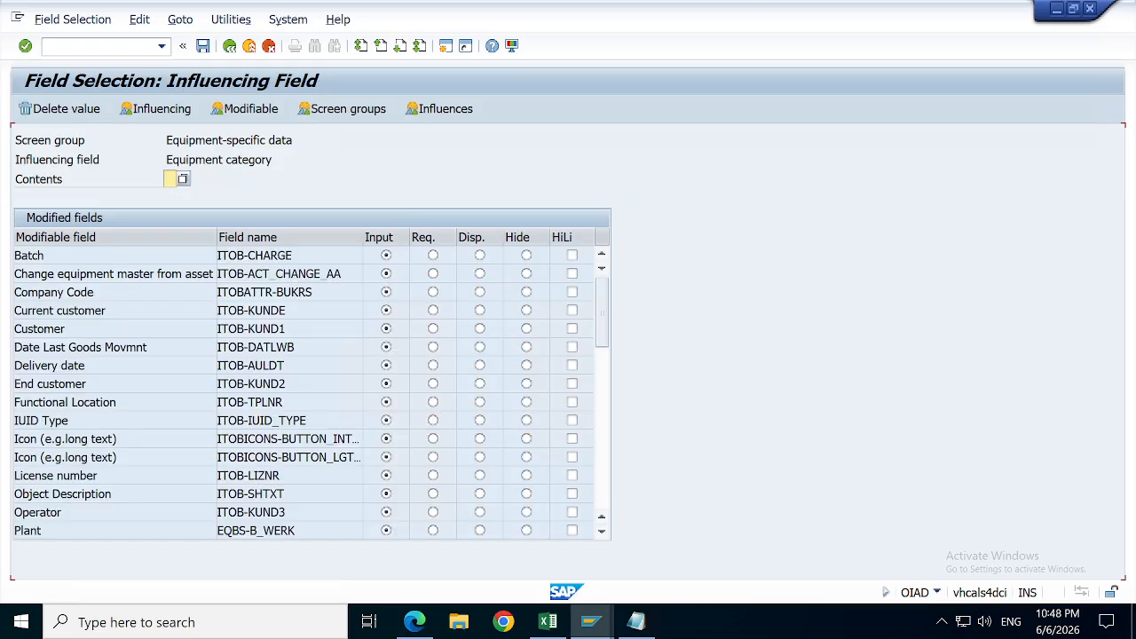
pyautogui.click(182, 178)
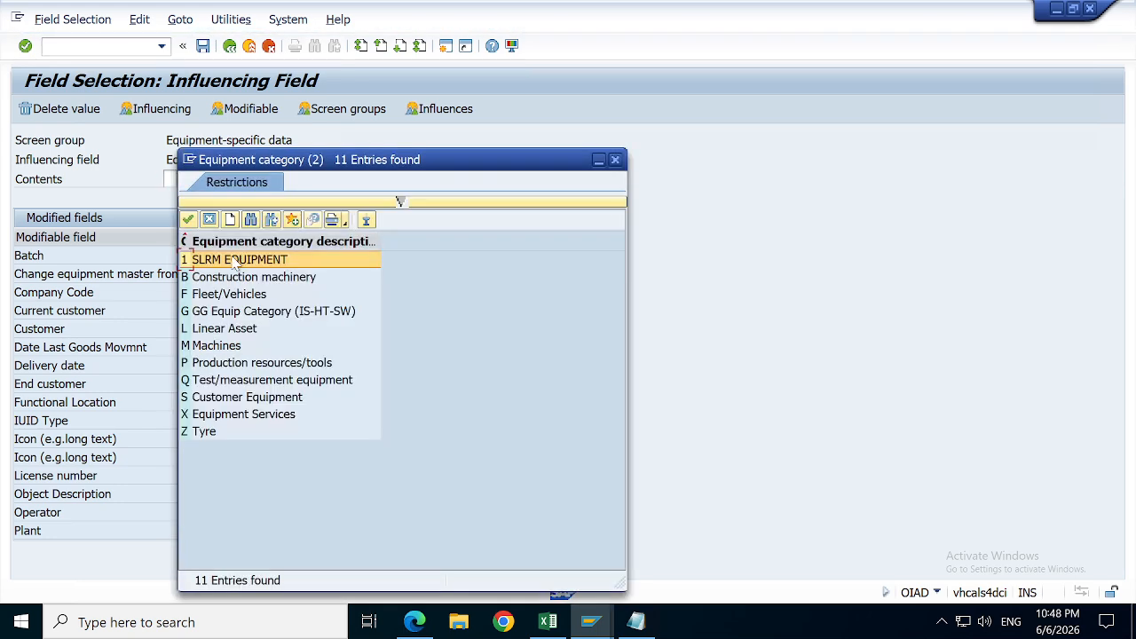
pyautogui.doubleClick(228, 260)
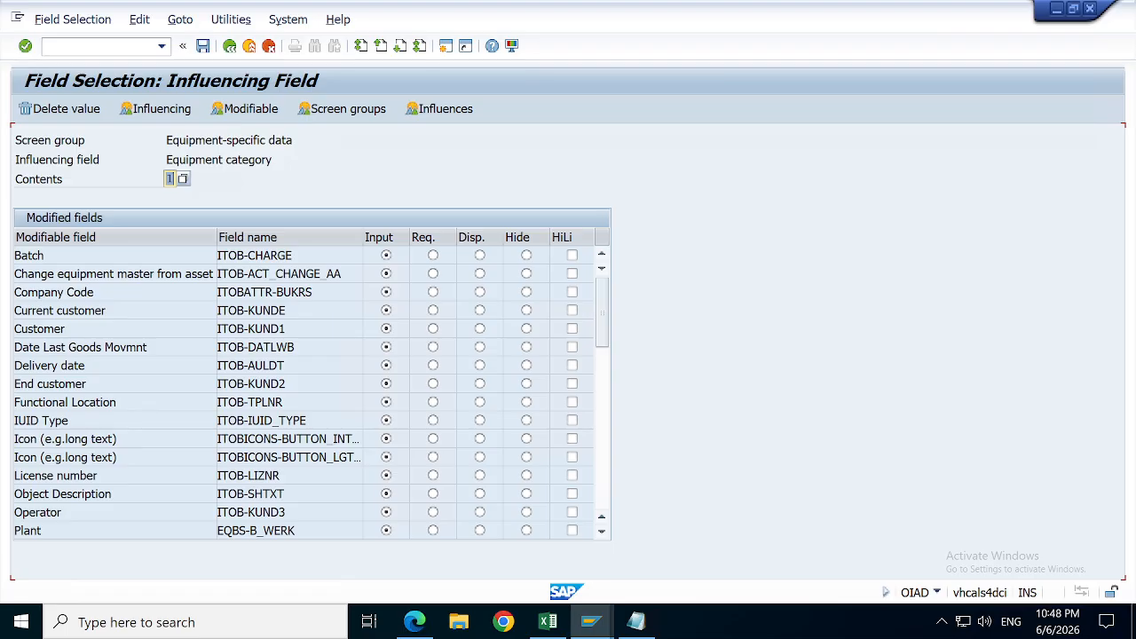
# Step: Make Object Description (ITOB-SHTXT) a required field and save it to the SLRM COKE OVEN IMPLEMENTATION PROJECT customizing request
pyautogui.moveTo(603, 532); pyautogui.dragTo(609, 533)
pyautogui.moveTo(604, 257); pyautogui.dragTo(603, 257)
pyautogui.click(286, 493)
pyautogui.click(432, 495)
pyautogui.press('Return')
pyautogui.click(203, 46)
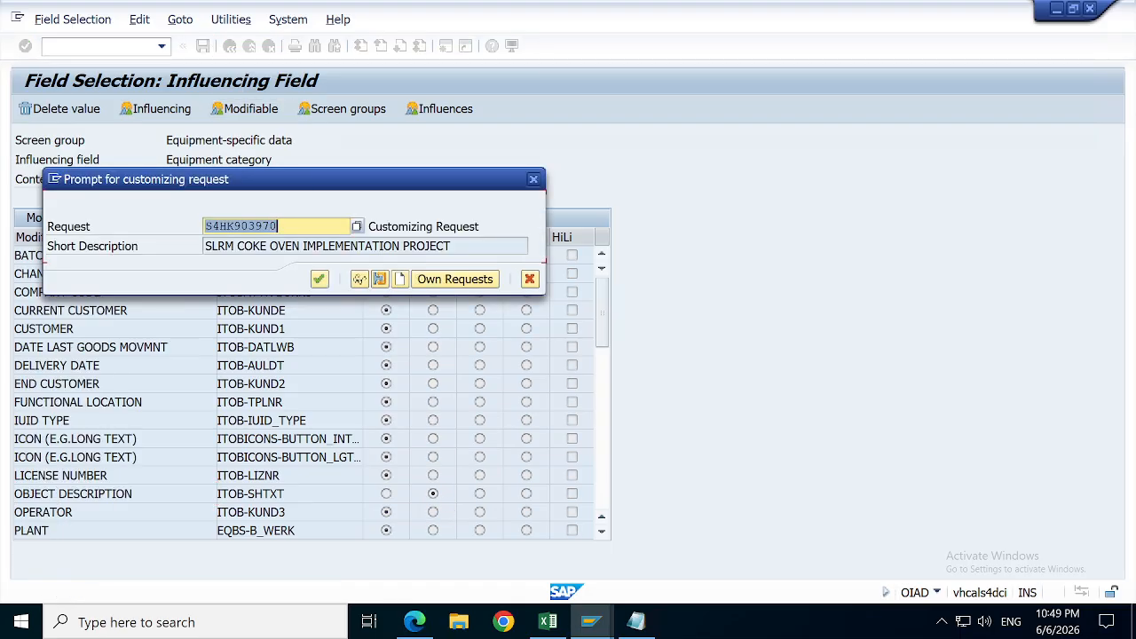
pyautogui.click(319, 280)
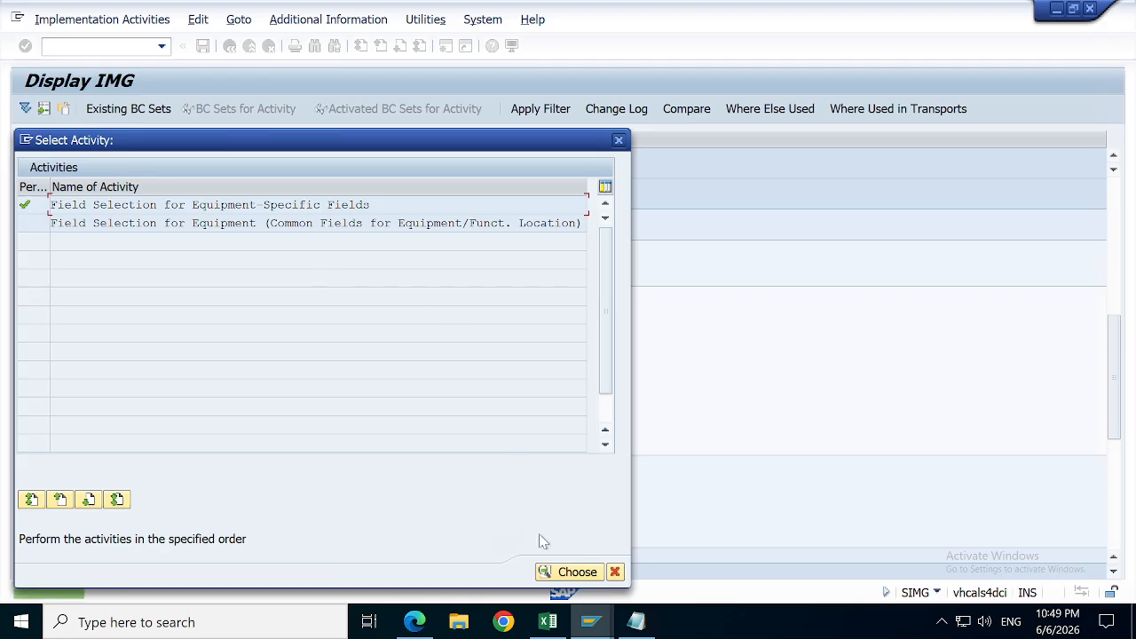
# Step: Switch to the equipment list session, refresh the list, and open equipment 10003032 in change mode
pyautogui.click(590, 621)
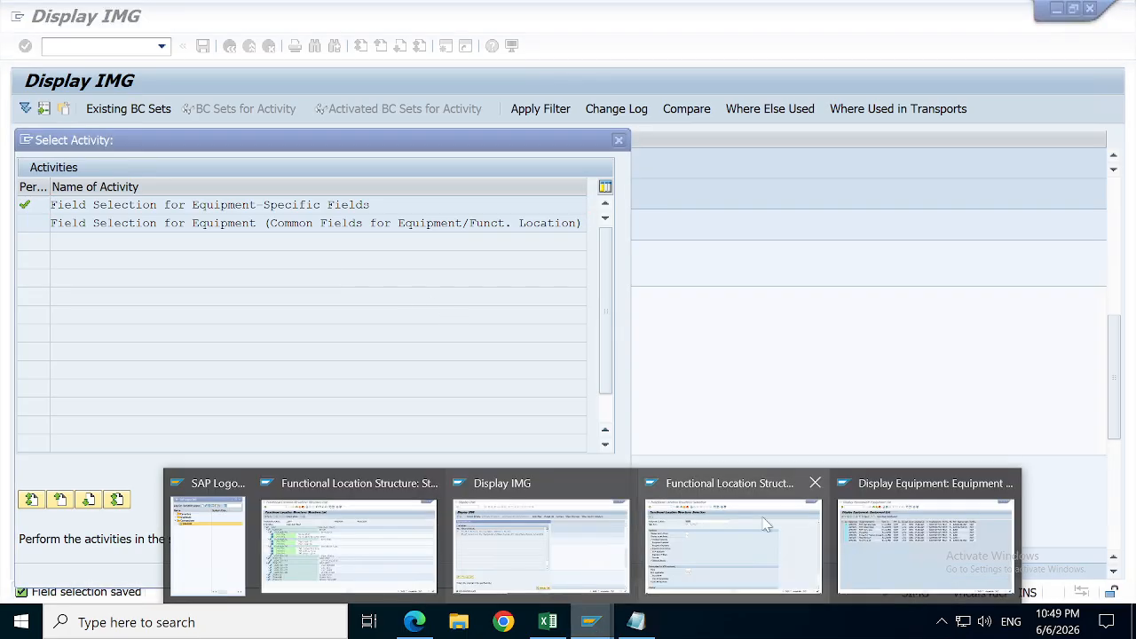
pyautogui.moveTo(710, 554)
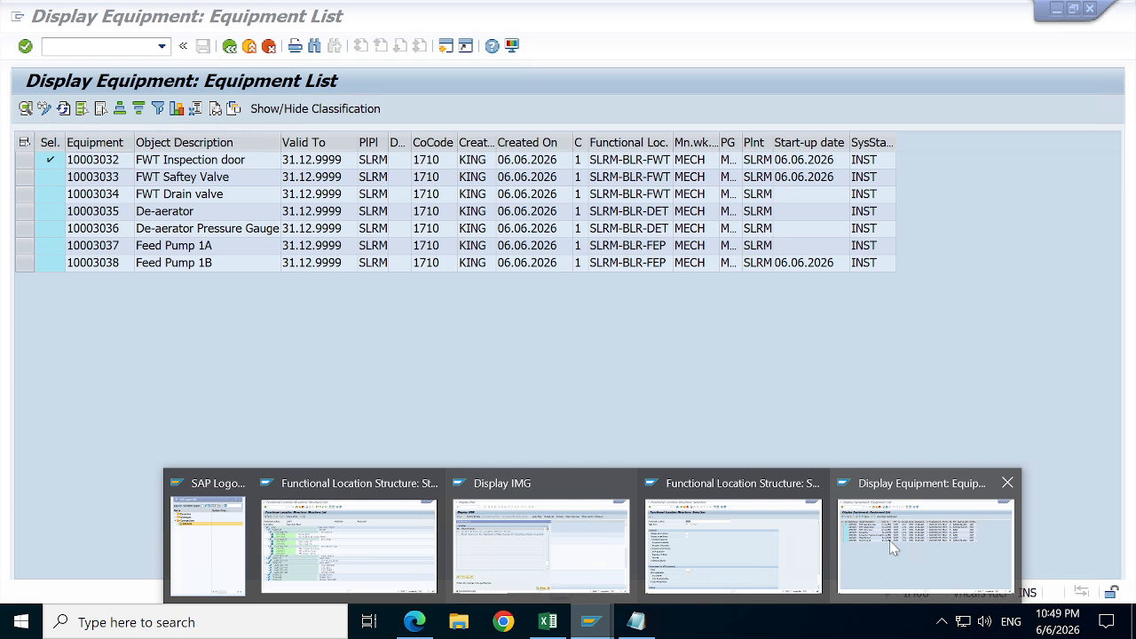
pyautogui.click(925, 543)
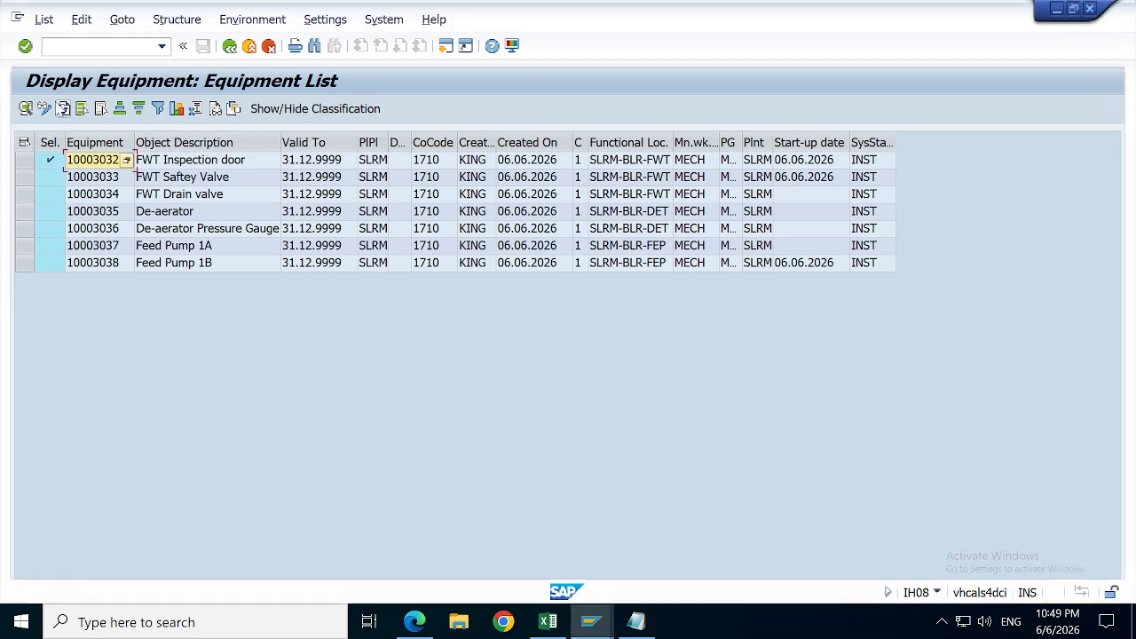
pyautogui.click(63, 108)
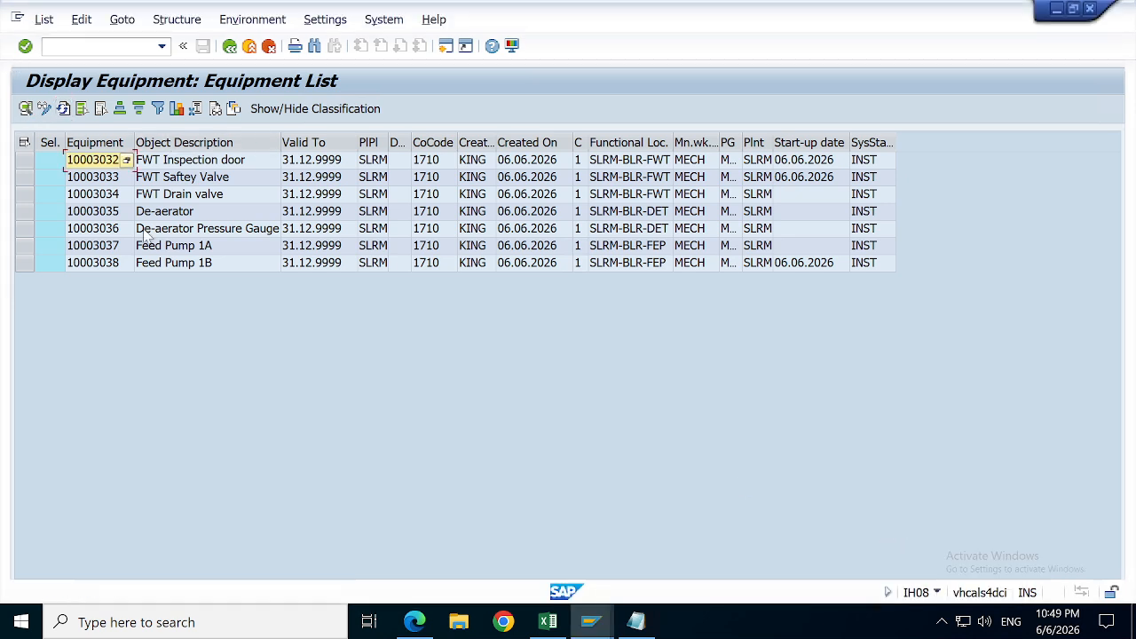
pyautogui.doubleClick(100, 161)
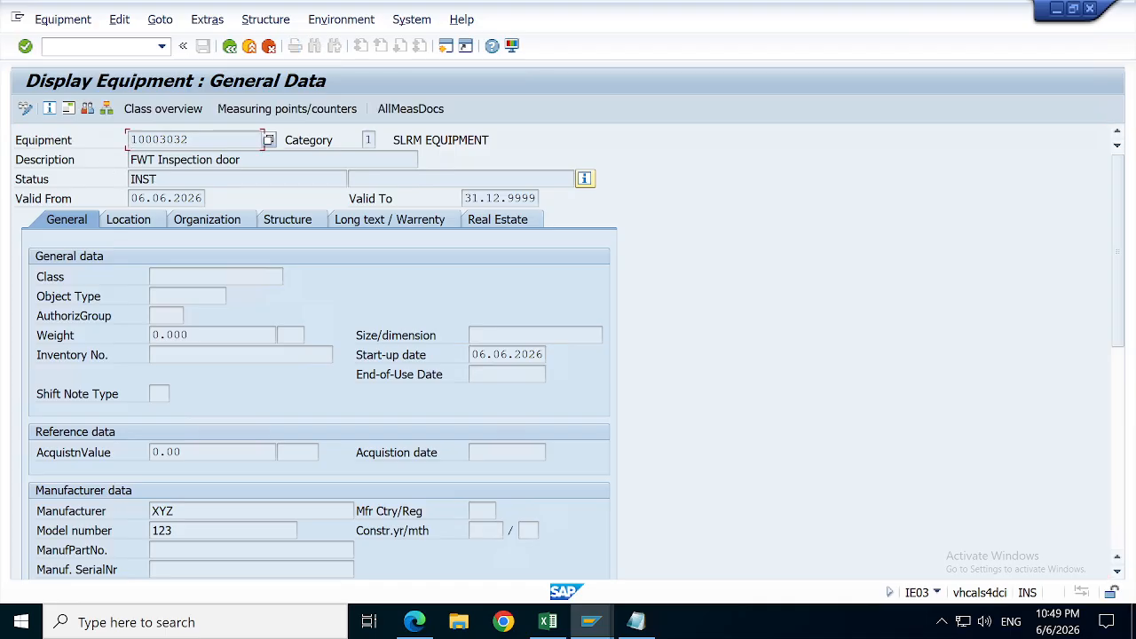
pyautogui.click(26, 108)
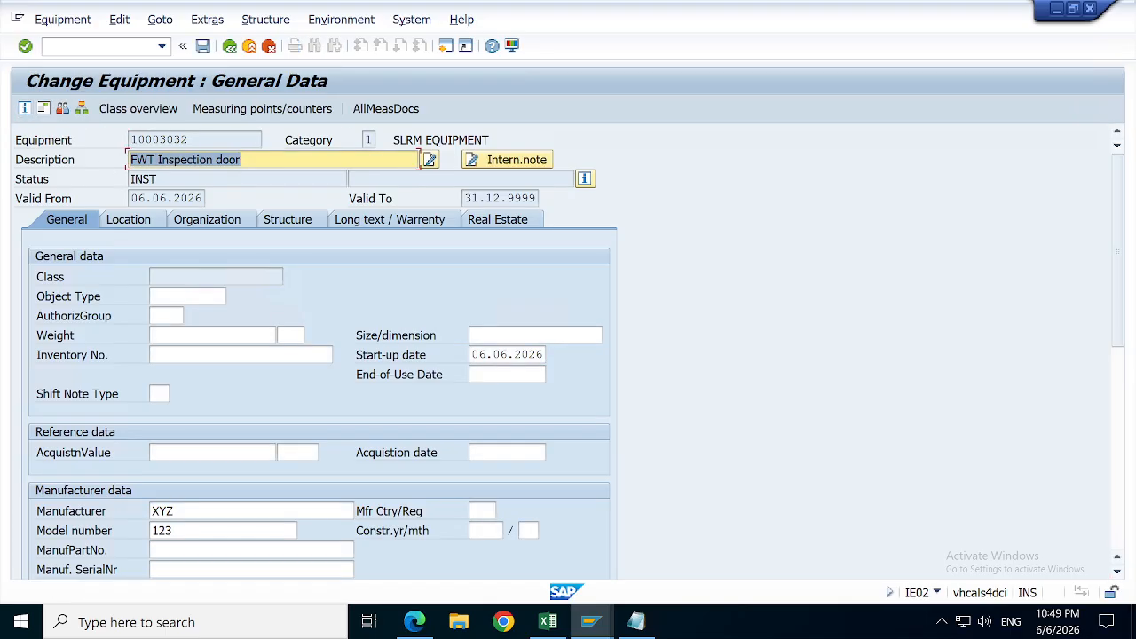
# Step: Try leaving the description of equipment 10003032 empty to test the required field, and cancel the change without saving
pyautogui.press('BackSpace')
pyautogui.press('Return')
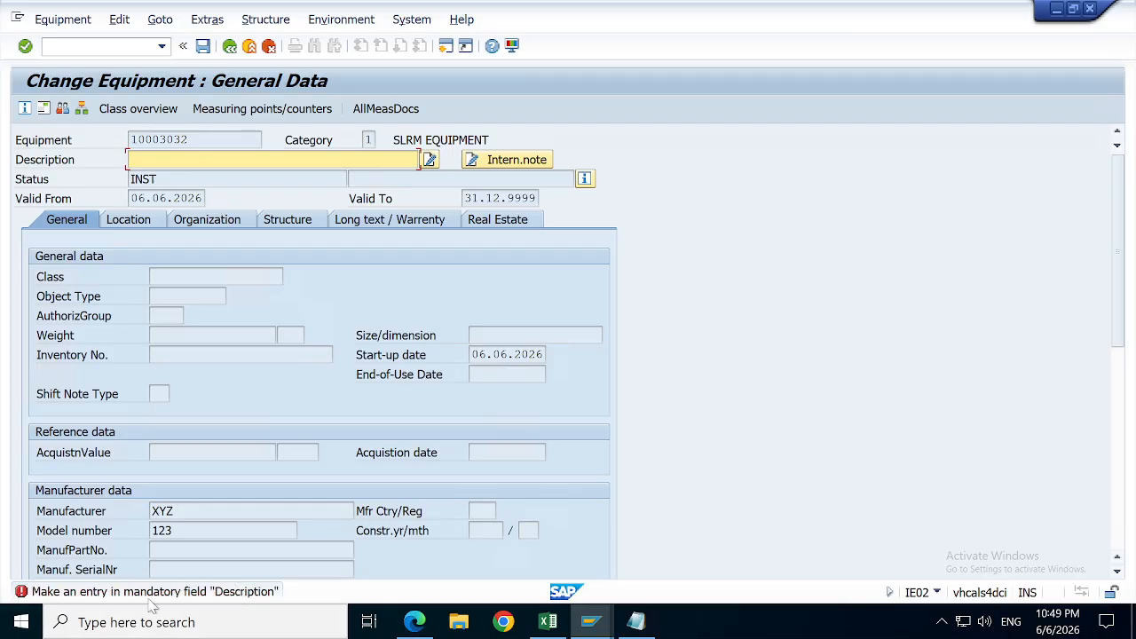
pyautogui.click(223, 295)
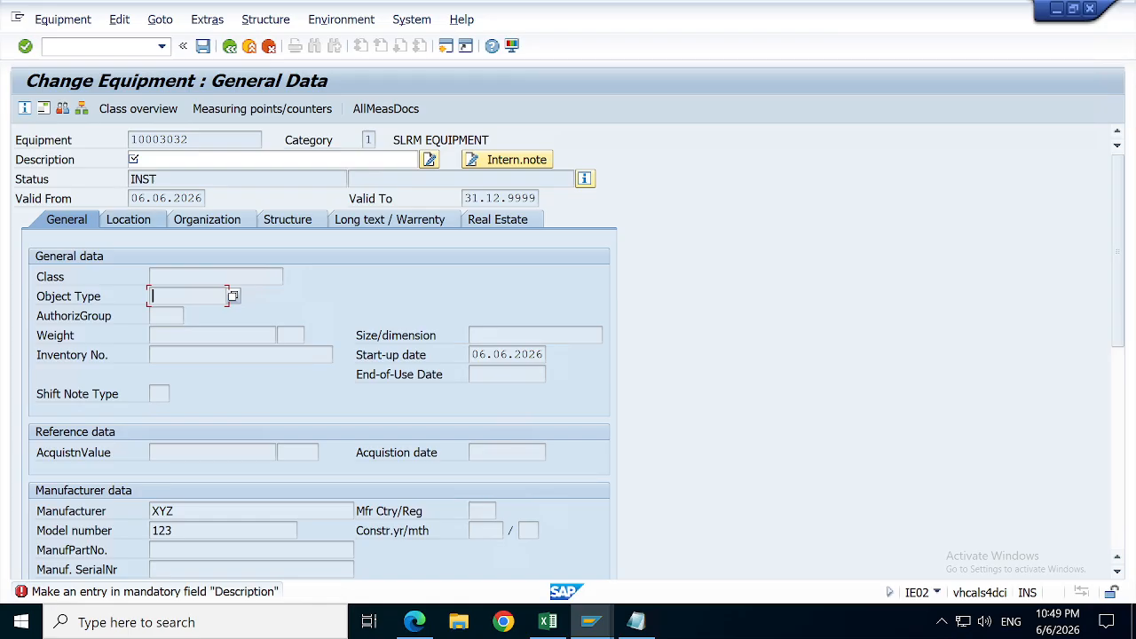
pyautogui.click(233, 159)
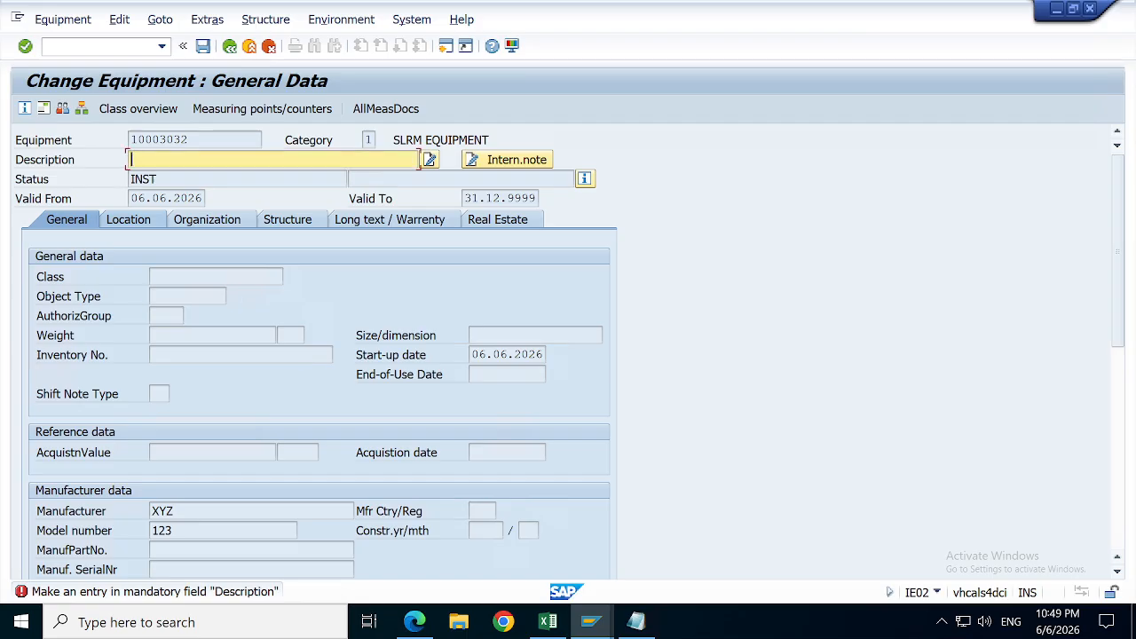
pyautogui.click(228, 179)
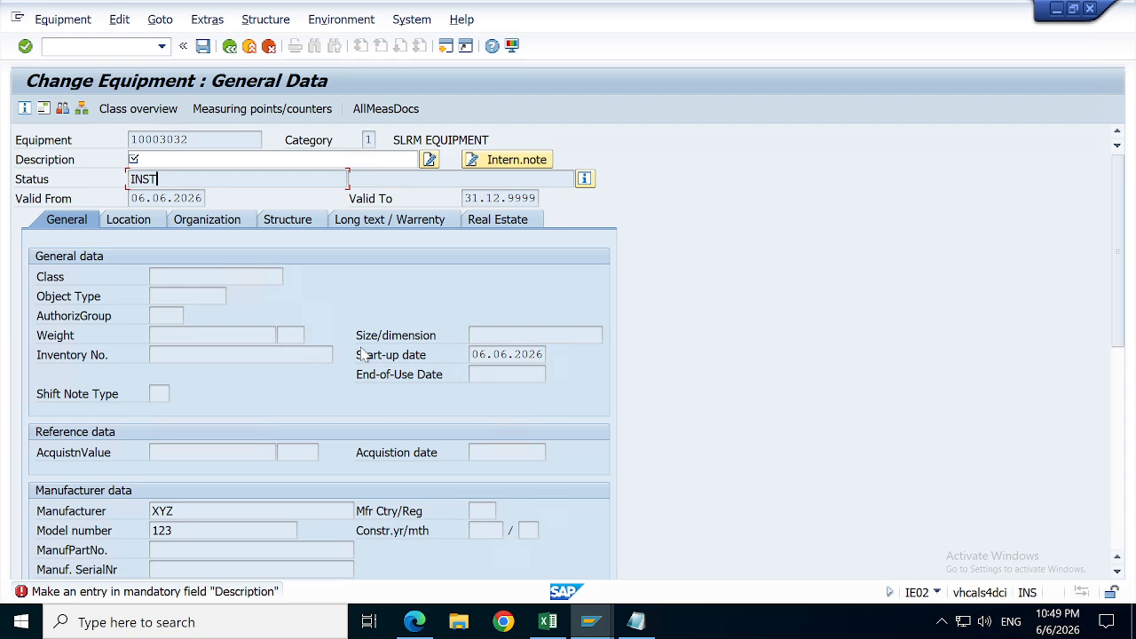
pyautogui.click(268, 45)
pyautogui.click(305, 363)
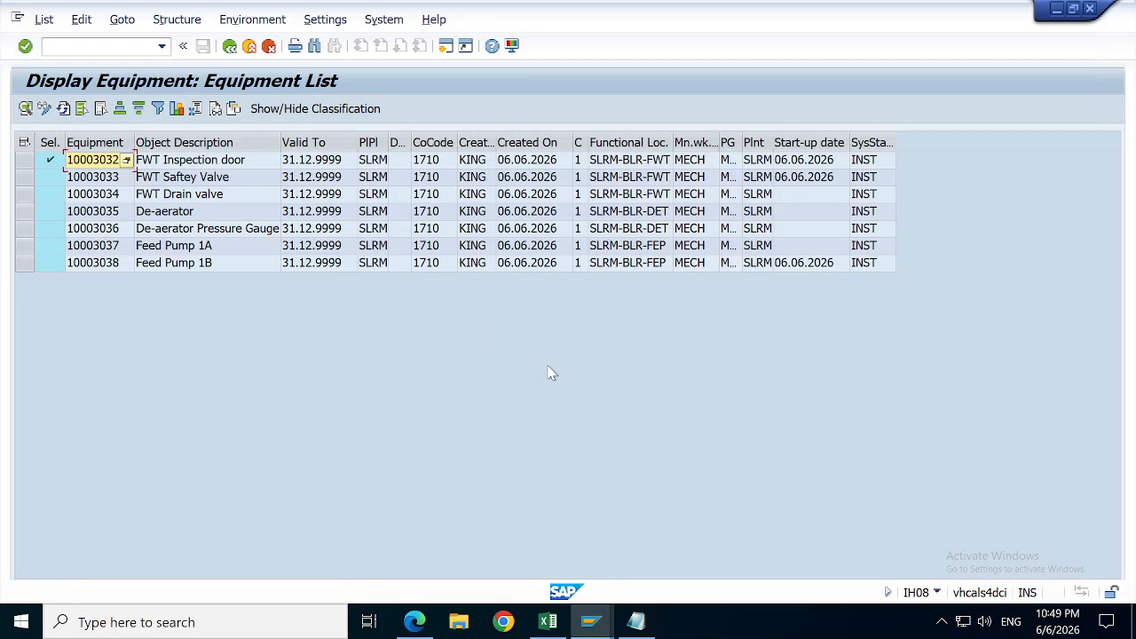
# Step: Switch to the Fiori launchpad in Edge, open Create Technical Object, and reload the page after dismissing the sign-in prompt
pyautogui.click(593, 622)
pyautogui.click(623, 411)
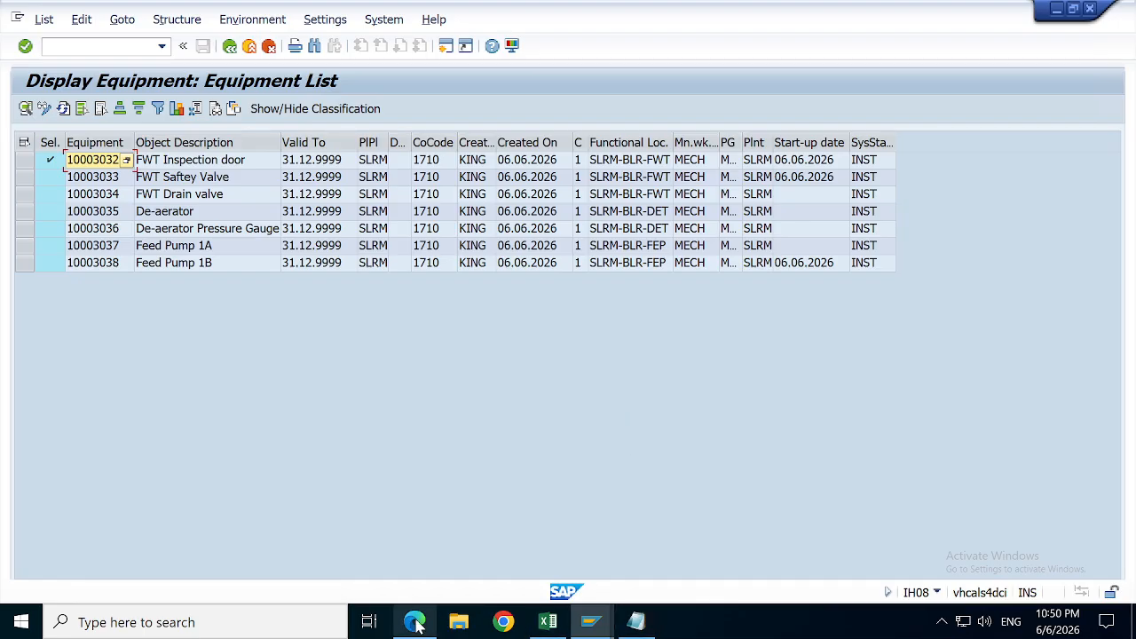
pyautogui.moveTo(417, 622)
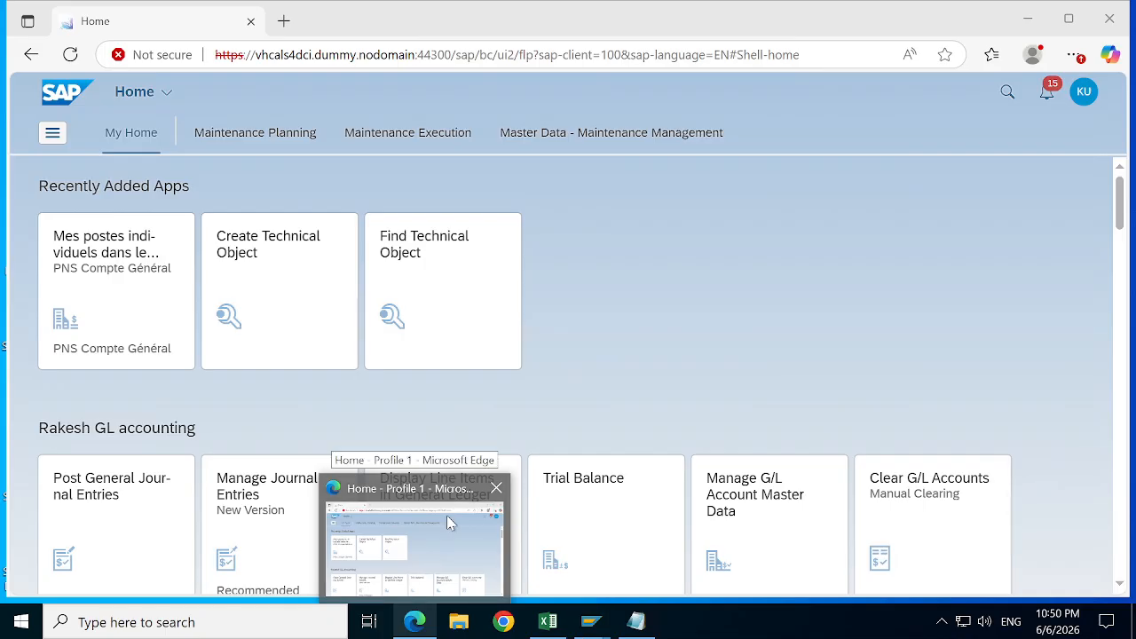
pyautogui.click(447, 516)
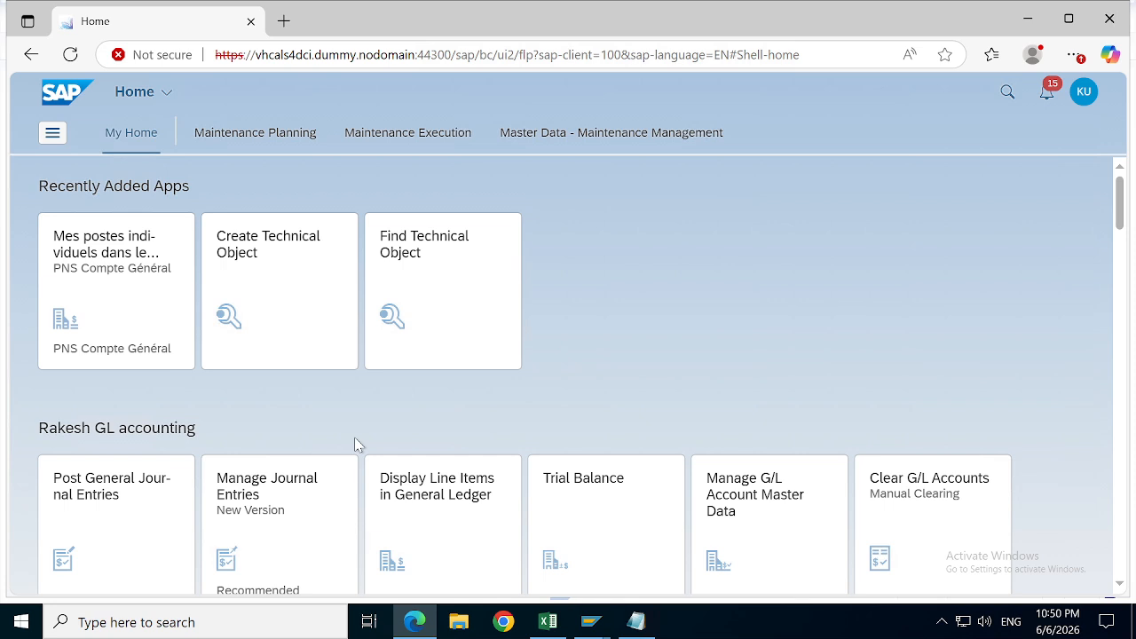
pyautogui.click(244, 280)
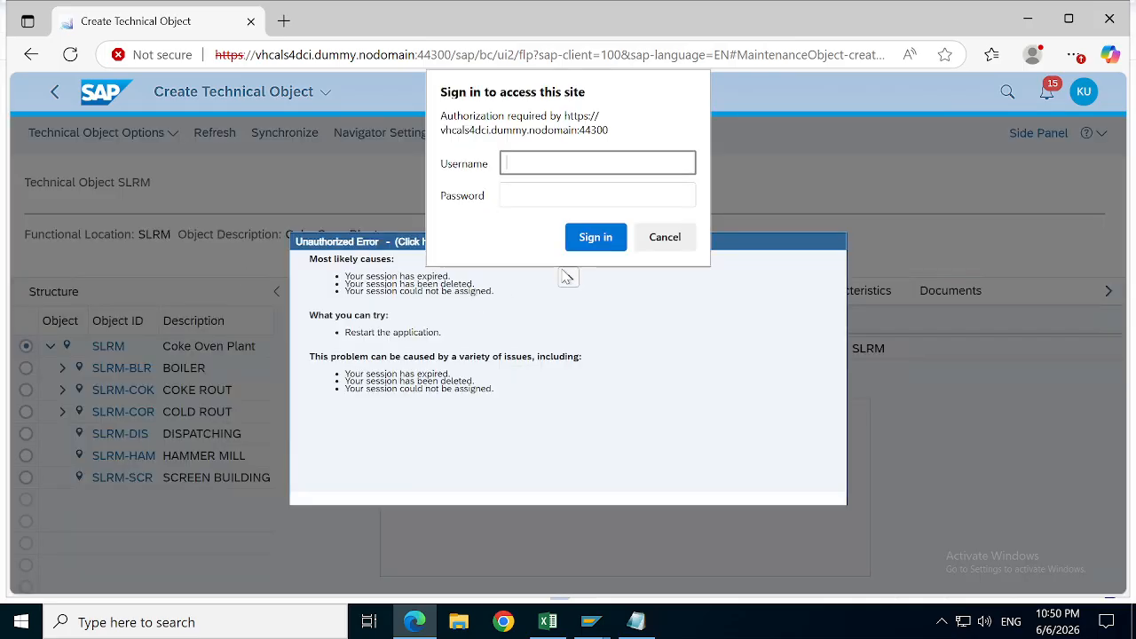
pyautogui.click(677, 241)
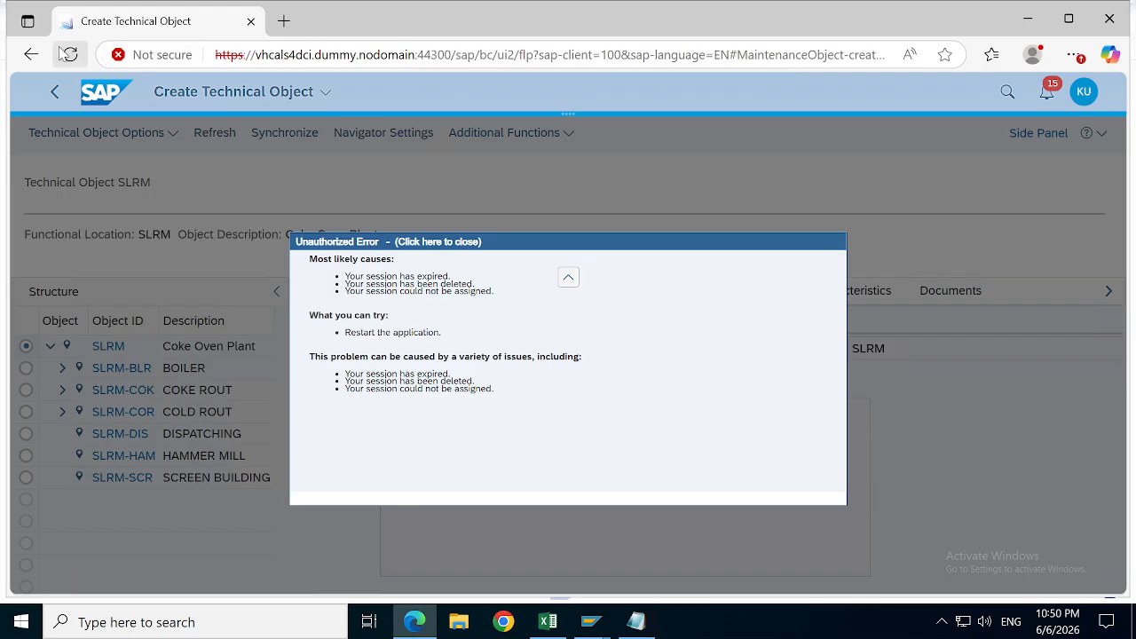
pyautogui.click(71, 55)
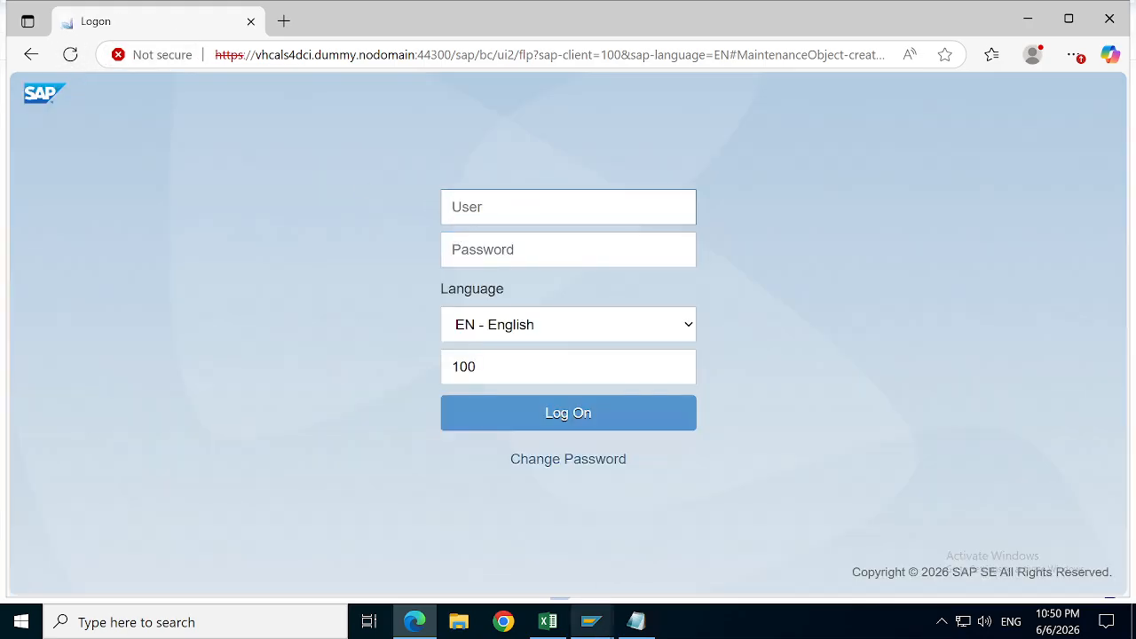
# Step: Copy the username from the login details in Notepad into the User field of the logon page
pyautogui.click(636, 621)
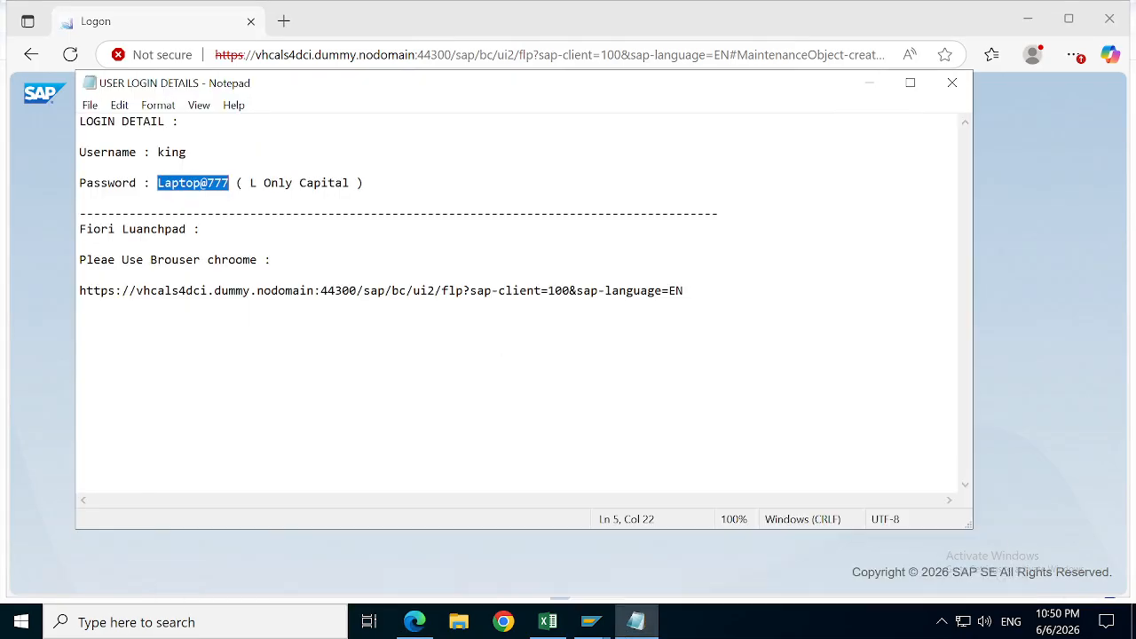
pyautogui.moveTo(158, 153); pyautogui.dragTo(187, 152)
pyautogui.hotkey('ctrl', 'c')
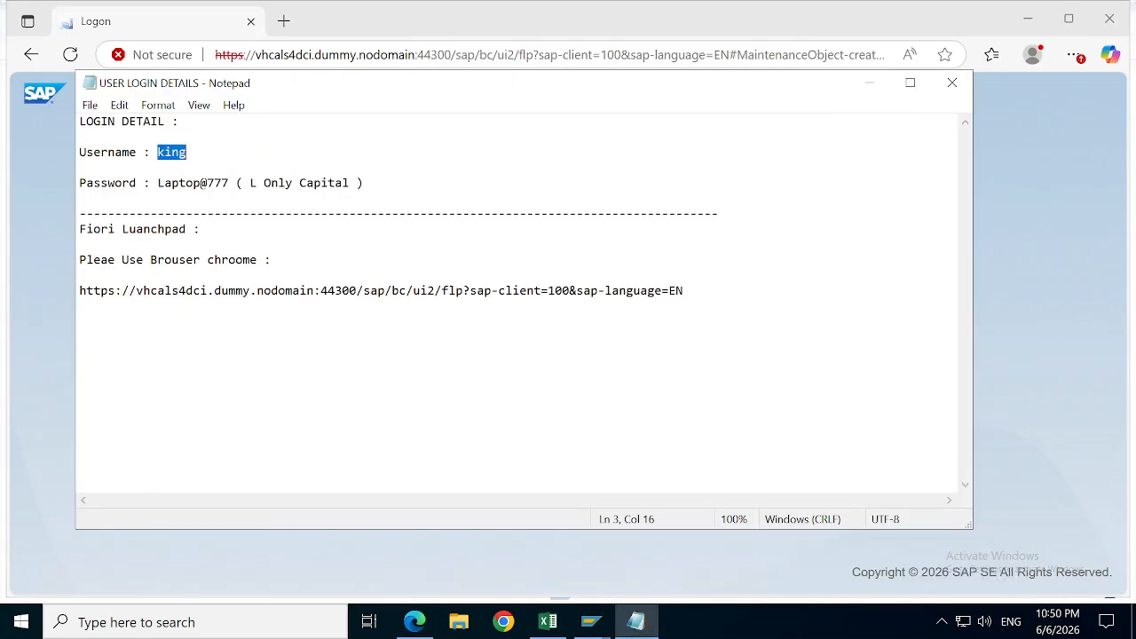
pyautogui.click(36, 204)
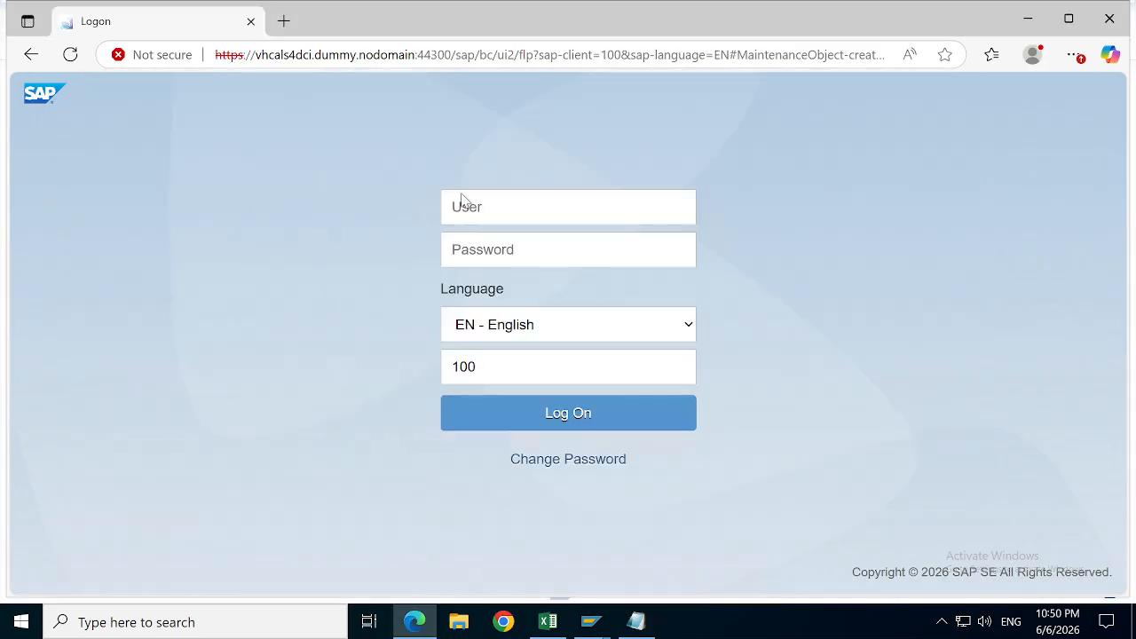
pyautogui.hotkey('ctrl', 'v')
pyautogui.press('Tab')
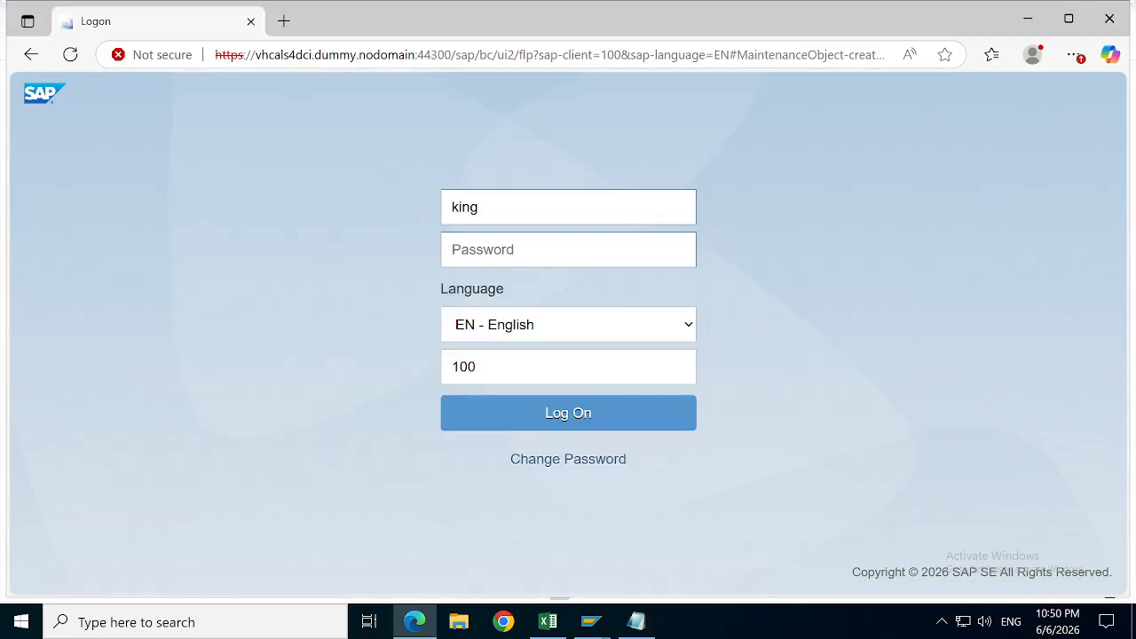
# Step: Copy the account password from the Notepad login details into the Password field and log on
pyautogui.click(636, 624)
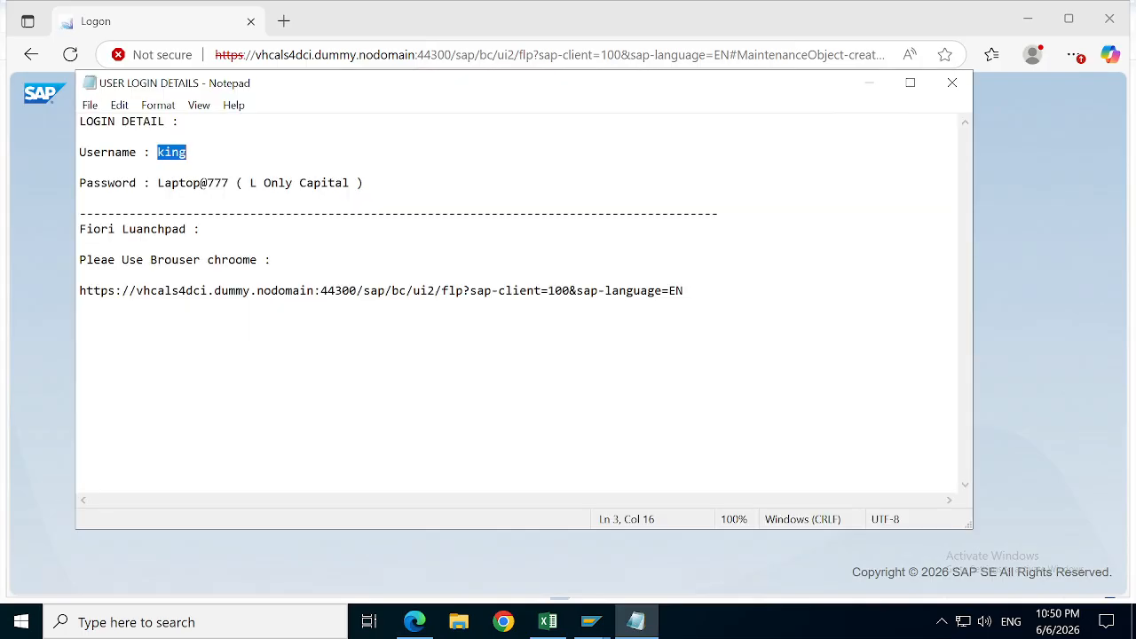
pyautogui.moveTo(158, 183); pyautogui.dragTo(228, 183)
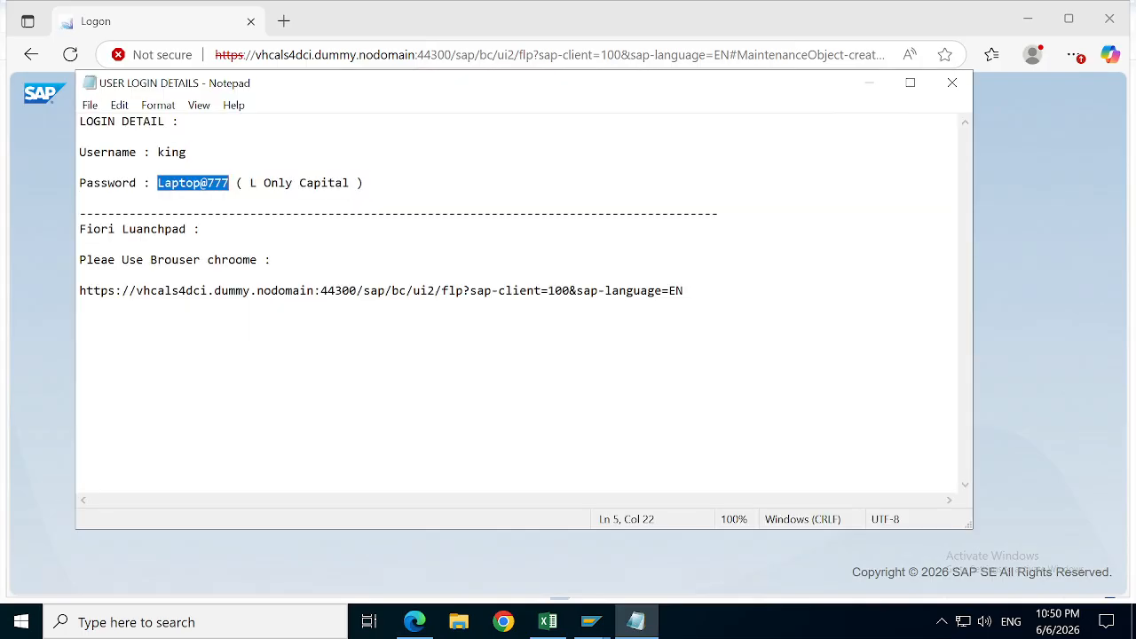
pyautogui.click(1079, 335)
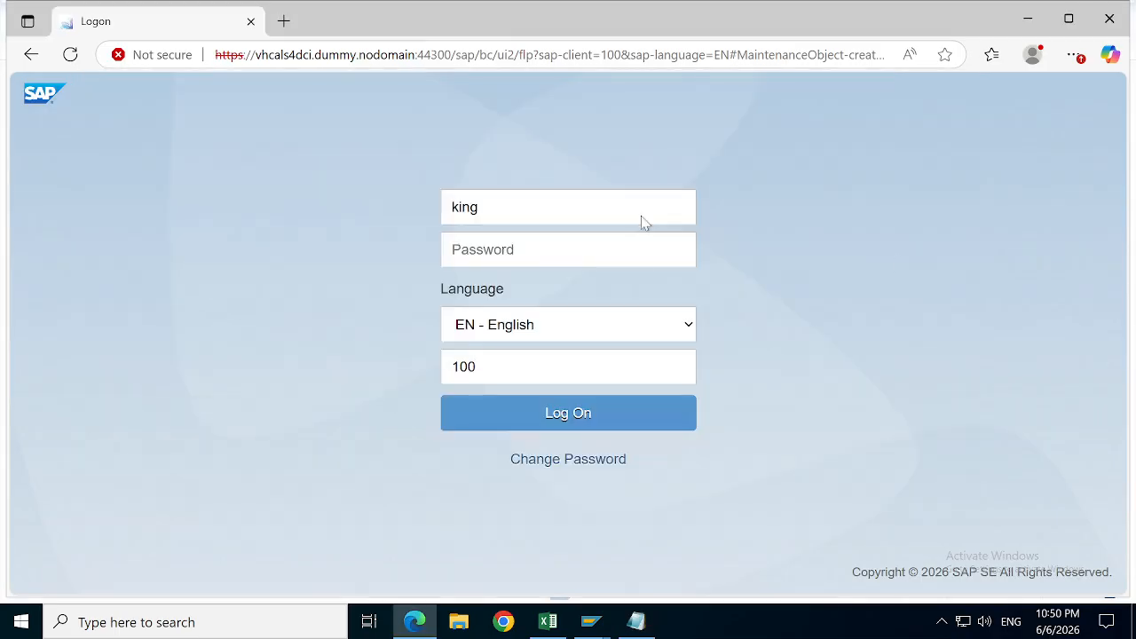
pyautogui.hotkey('ctrl', 'v')
pyautogui.press('Return')
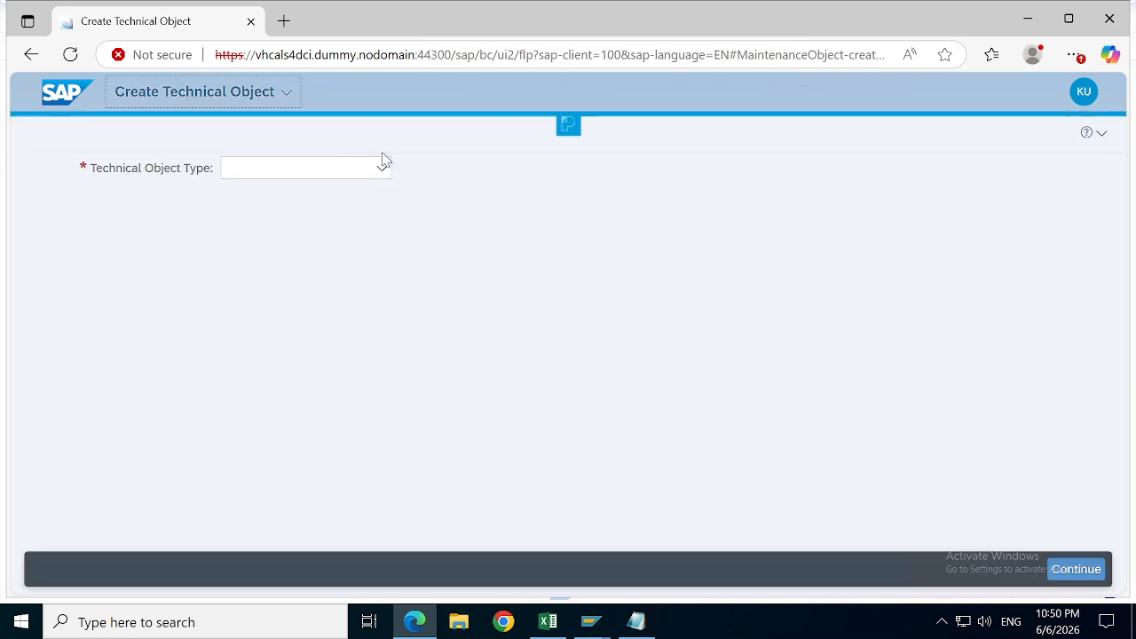
# Step: Start a new technical object of type Equipment with category 1 (SLRM EQUIPMENT) and continue to its detail data
pyautogui.click(381, 173)
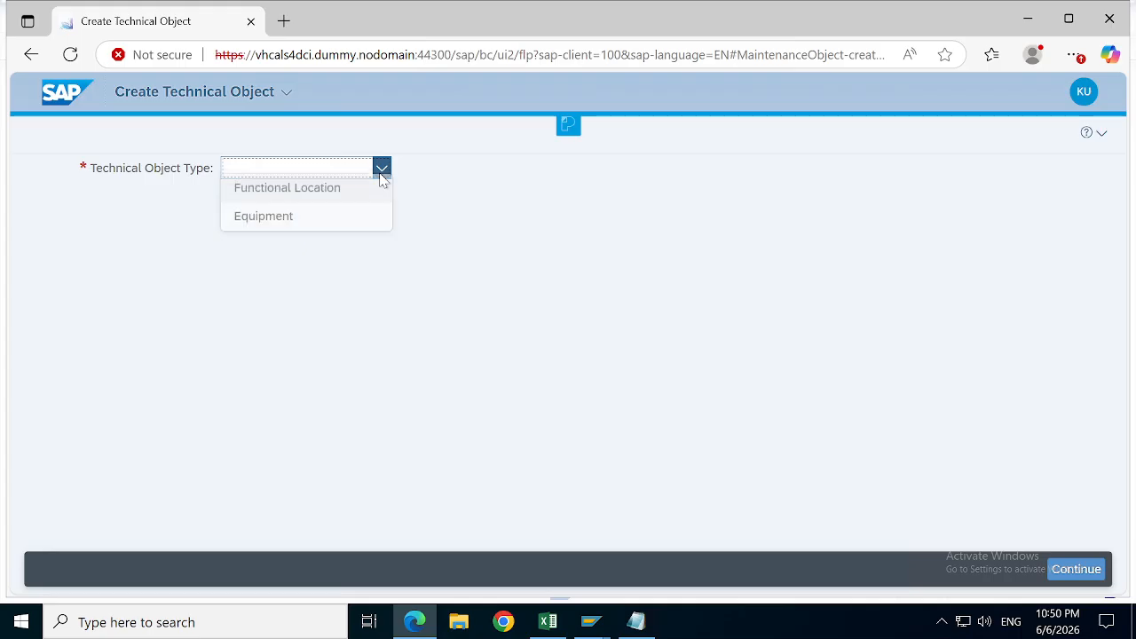
pyautogui.click(275, 226)
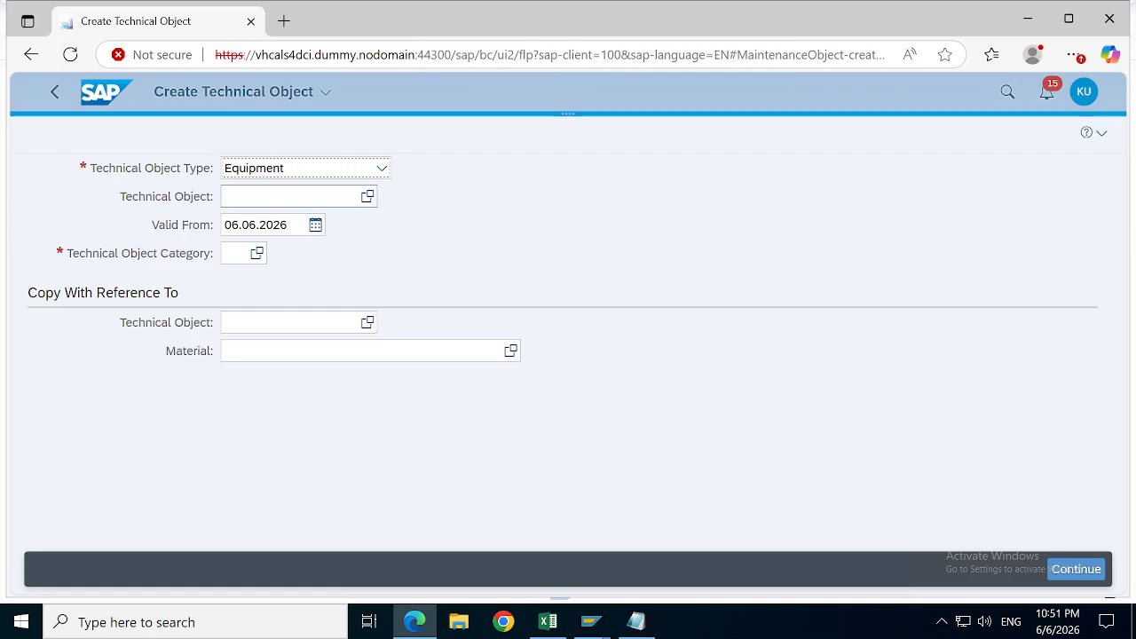
pyautogui.click(366, 197)
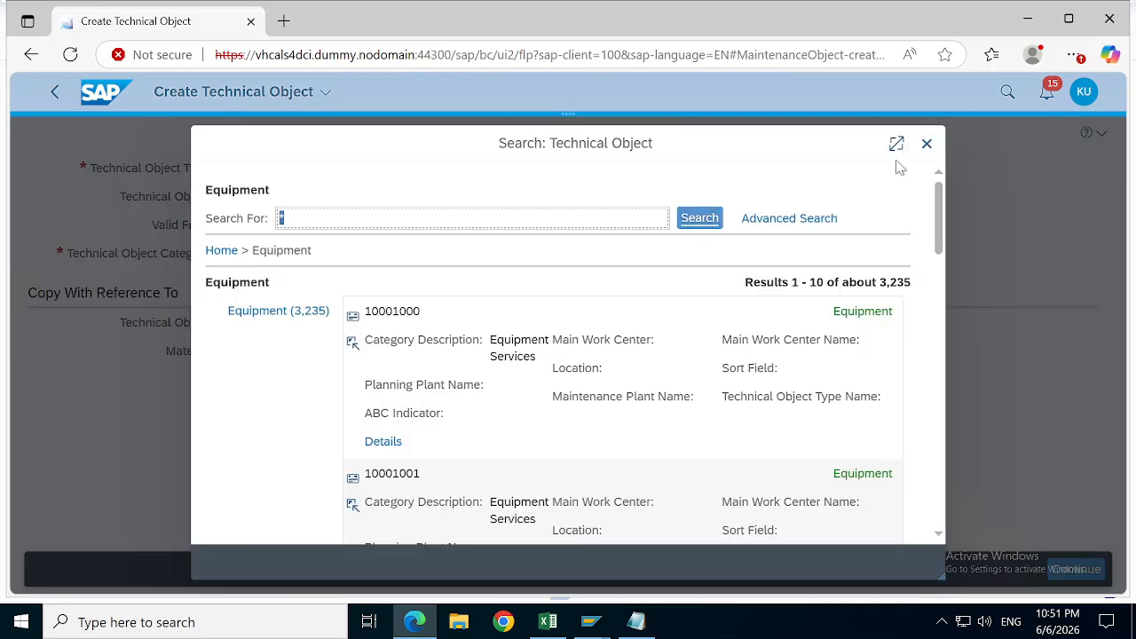
pyautogui.click(926, 143)
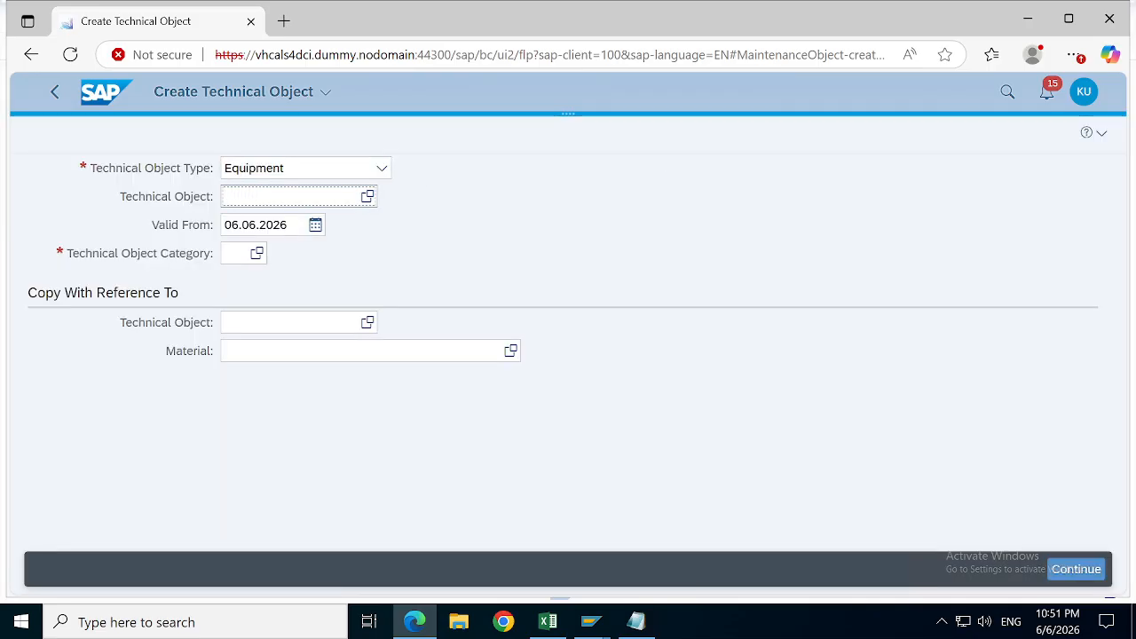
pyautogui.click(251, 253)
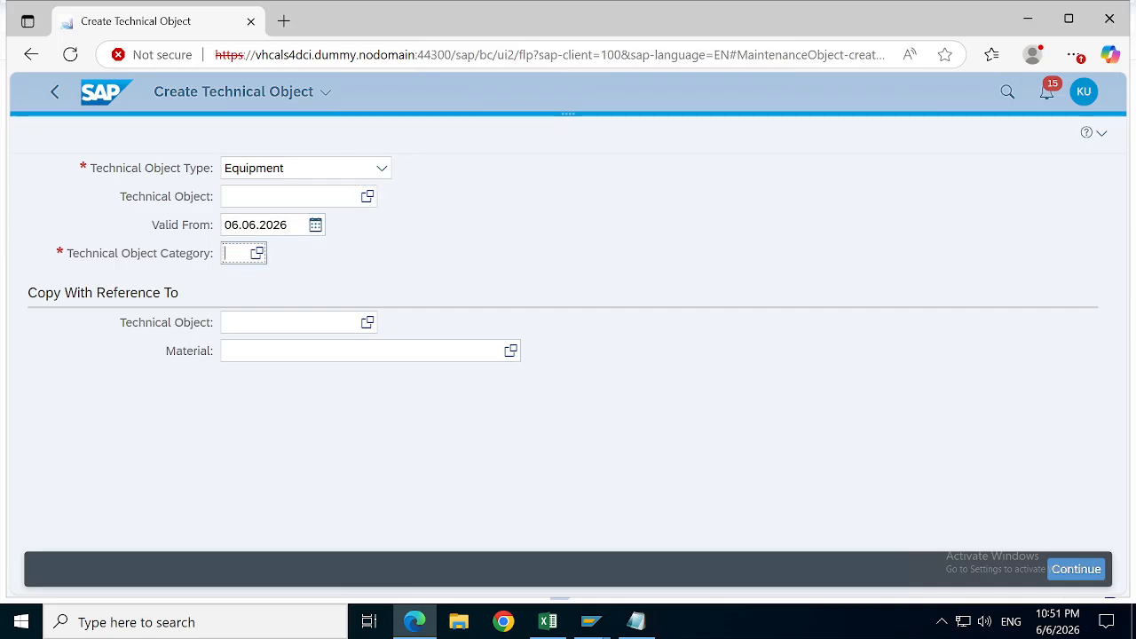
pyautogui.click(258, 254)
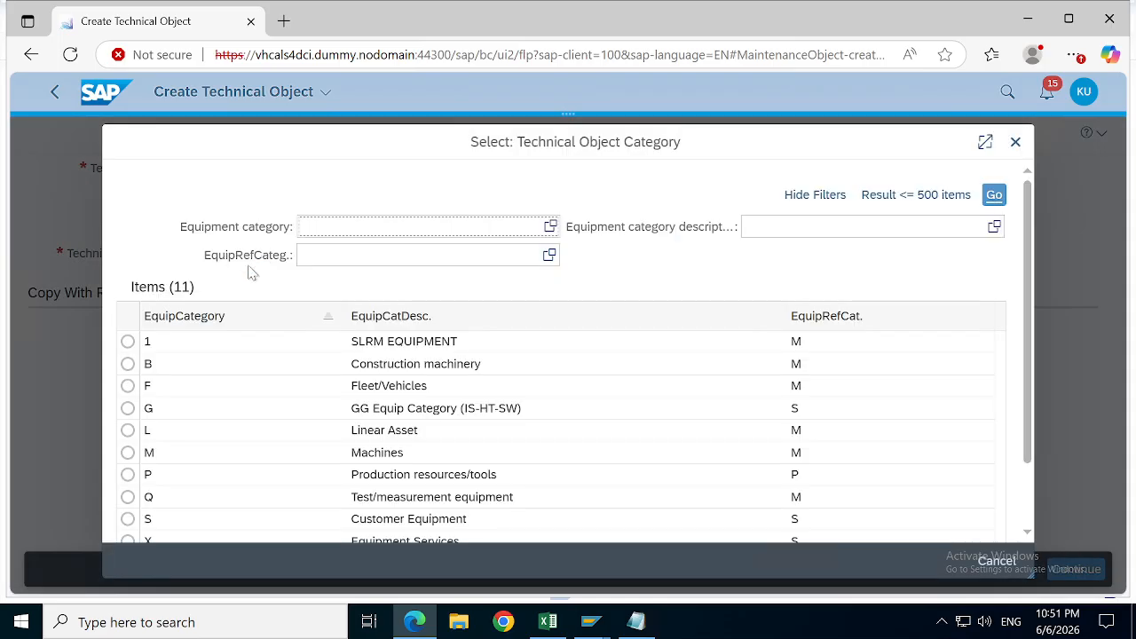
pyautogui.click(128, 342)
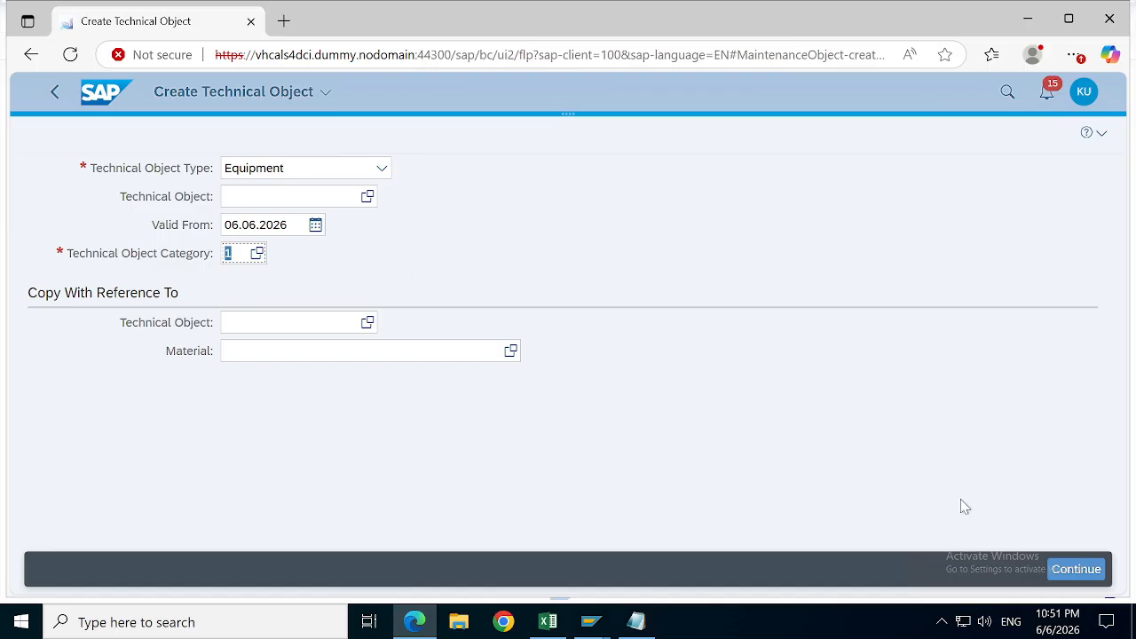
pyautogui.click(1070, 568)
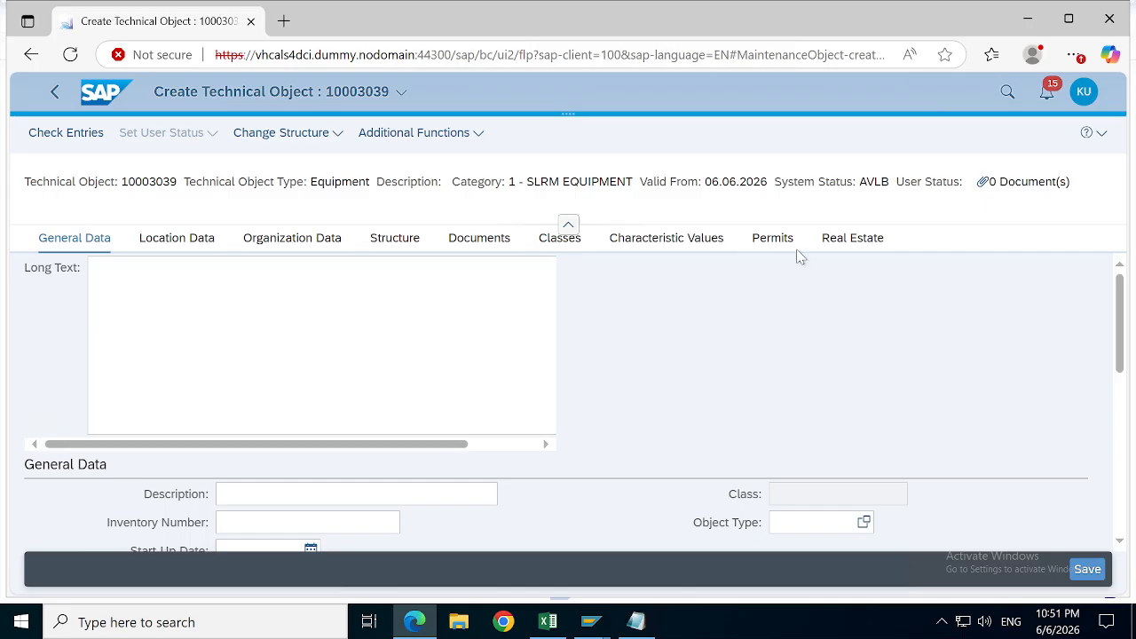
# Step: Copy "Feed Pump 1A Motor" from the Technical Objects sheet in Excel into the equipment's Description in Edge
pyautogui.moveTo(1120, 324); pyautogui.dragTo(1128, 391)
pyautogui.click(382, 306)
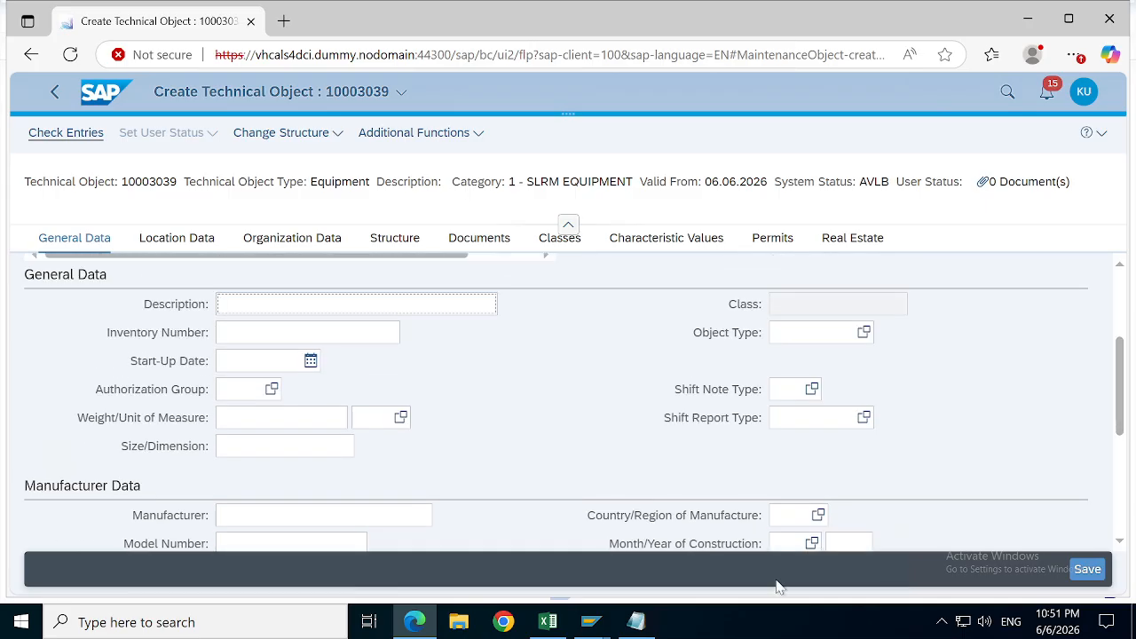
pyautogui.click(548, 622)
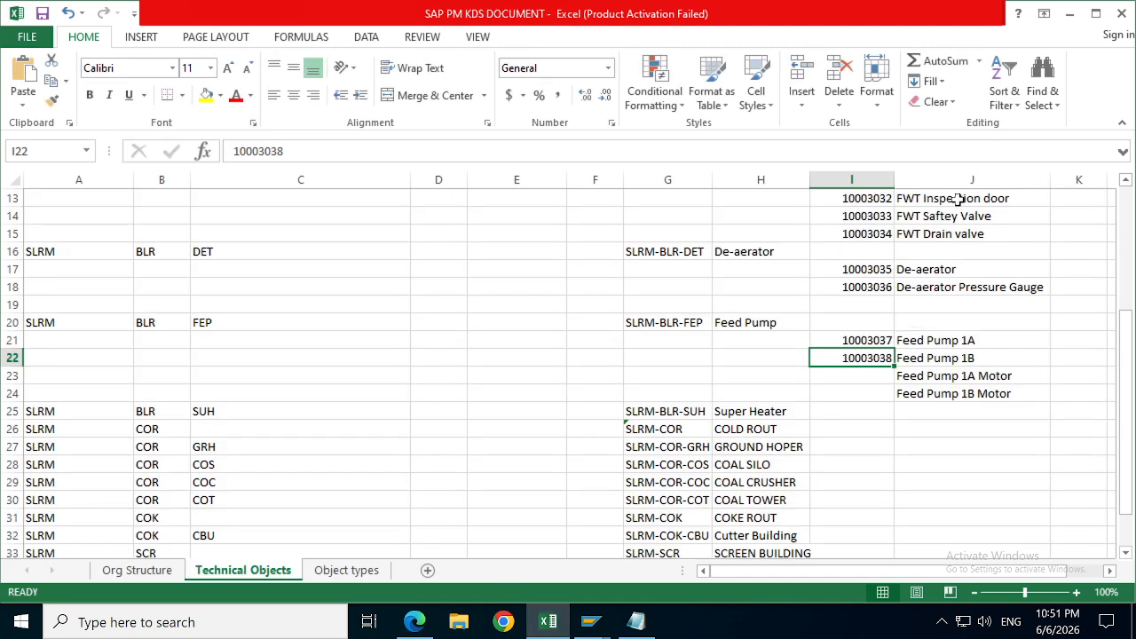
pyautogui.click(904, 377)
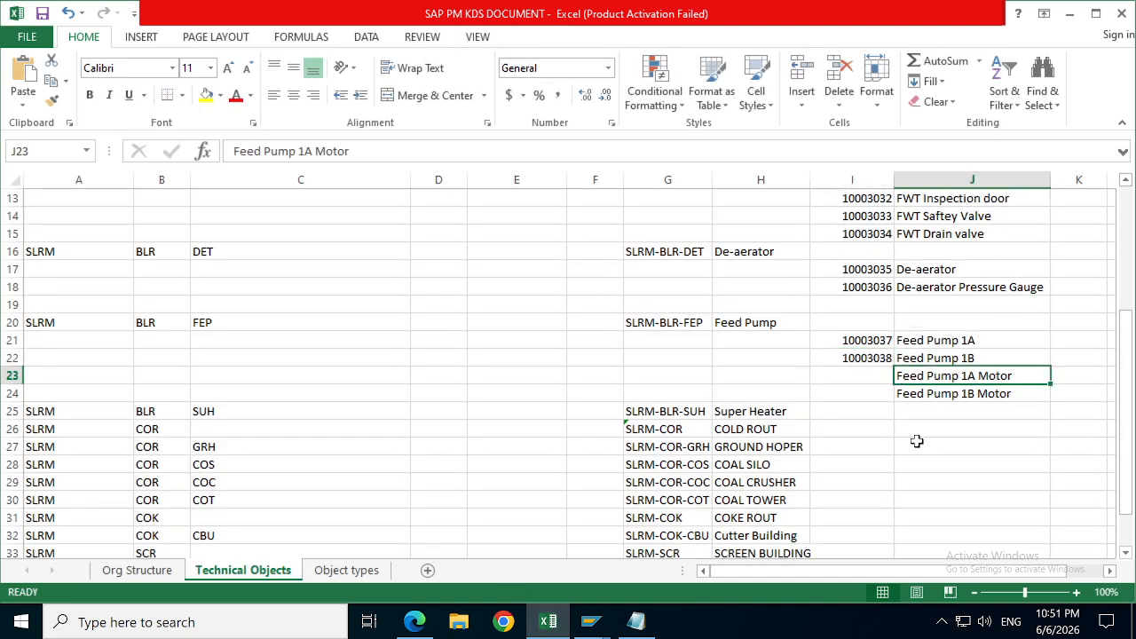
pyautogui.hotkey('ctrl', 'c')
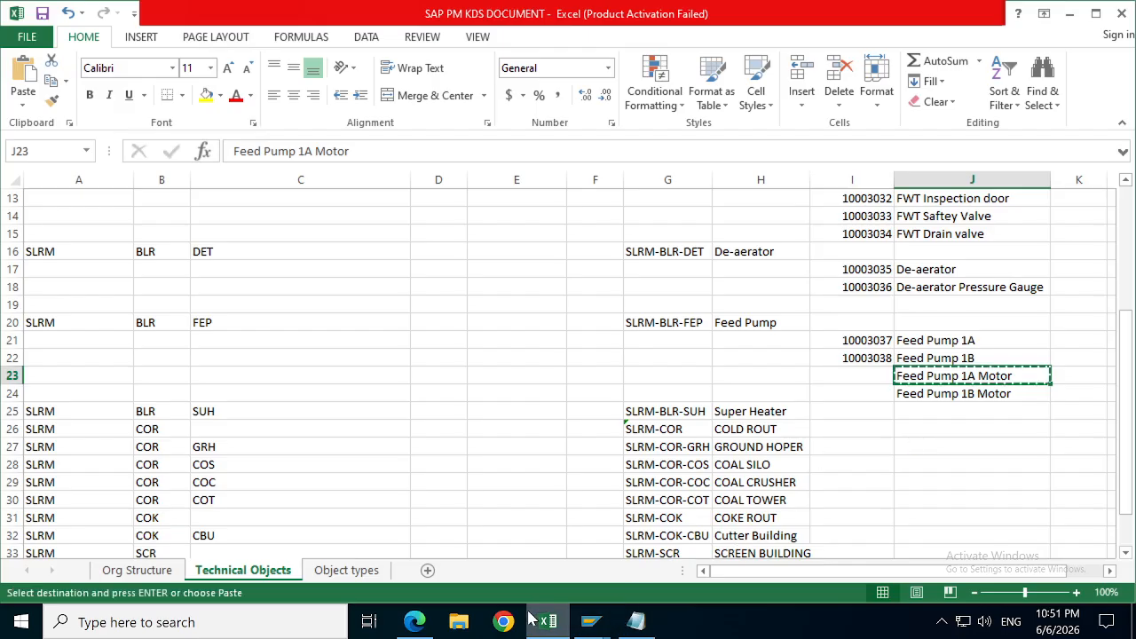
pyautogui.click(414, 622)
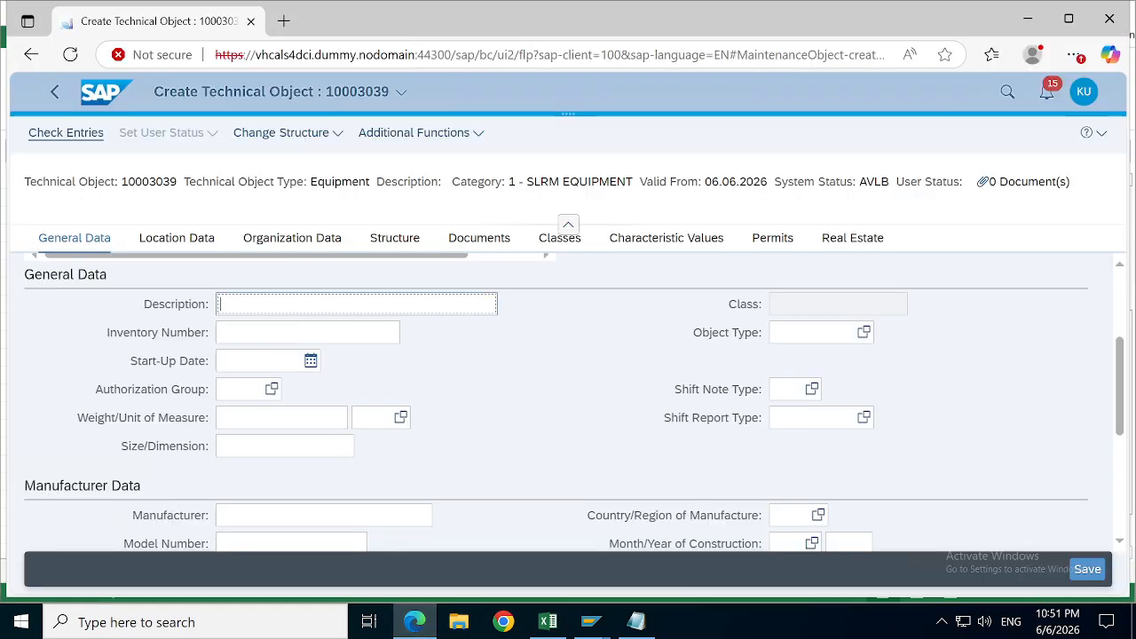
pyautogui.hotkey('ctrl', 'v')
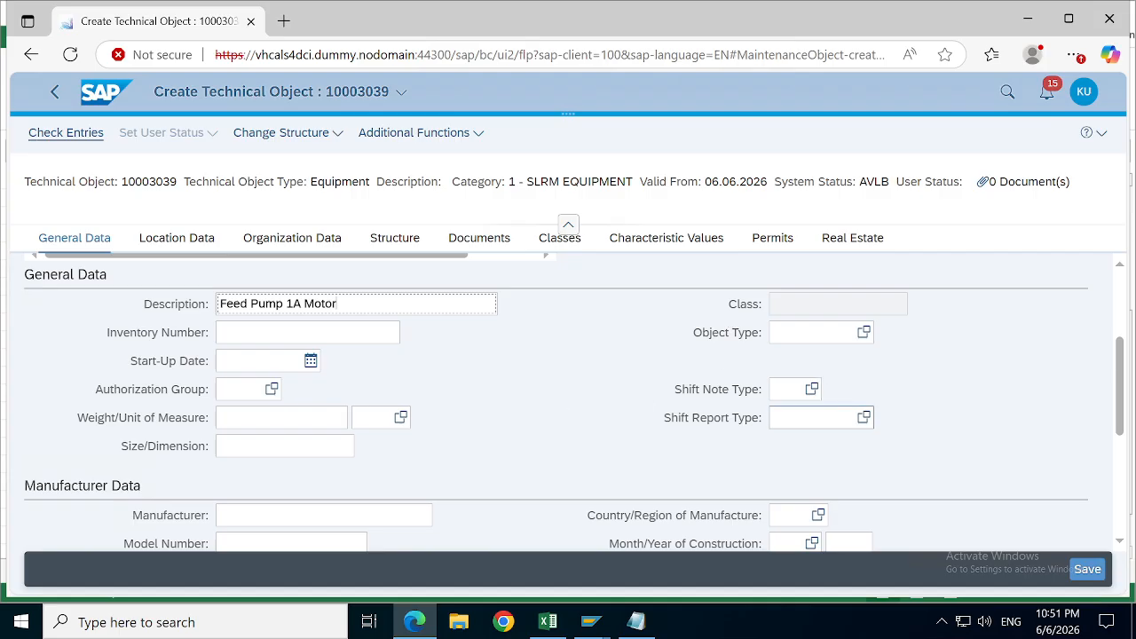
# Step: Enter XYZ as the manufacturer and 123 as the model number in the equipment's manufacturer data
pyautogui.scroll(-3, 1126, 401)
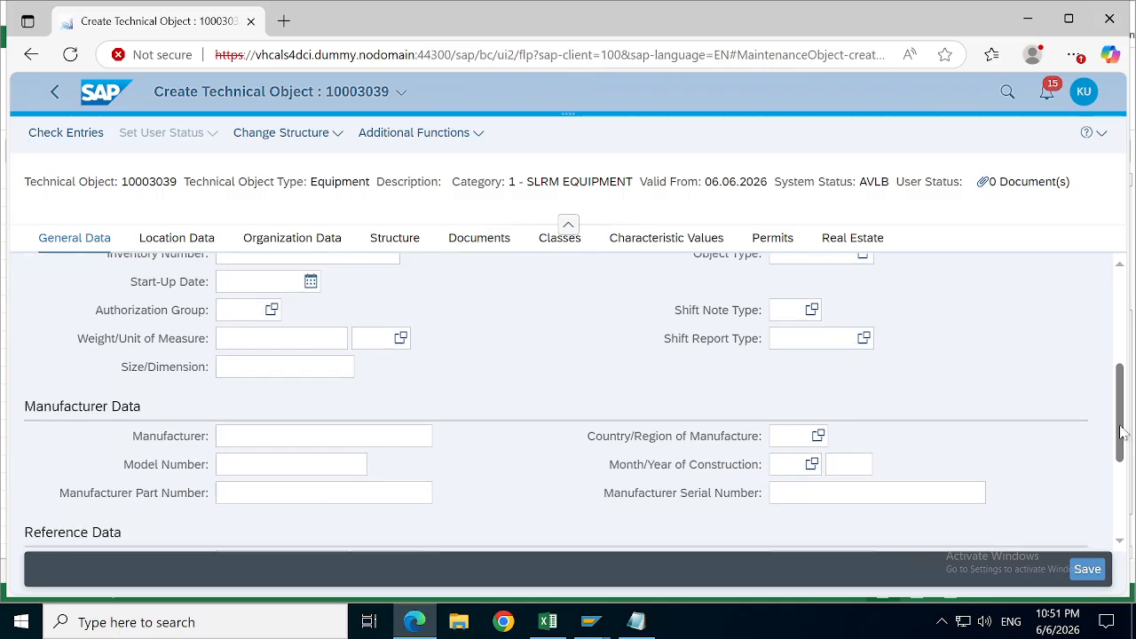
pyautogui.click(346, 378)
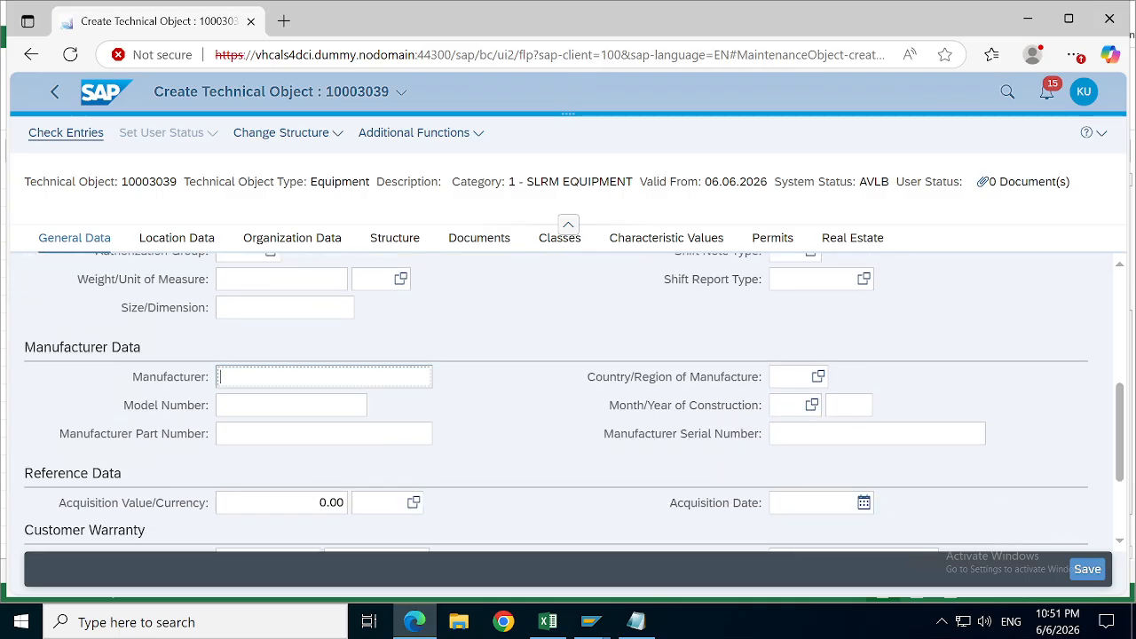
pyautogui.press('capslock')
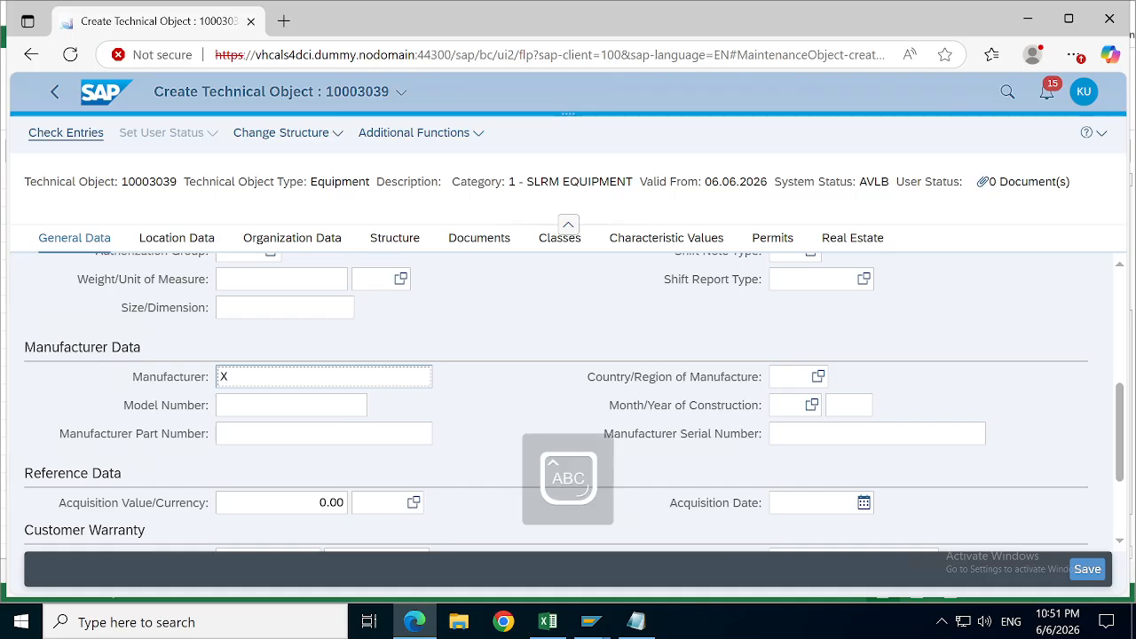
pyautogui.press('BackSpace')
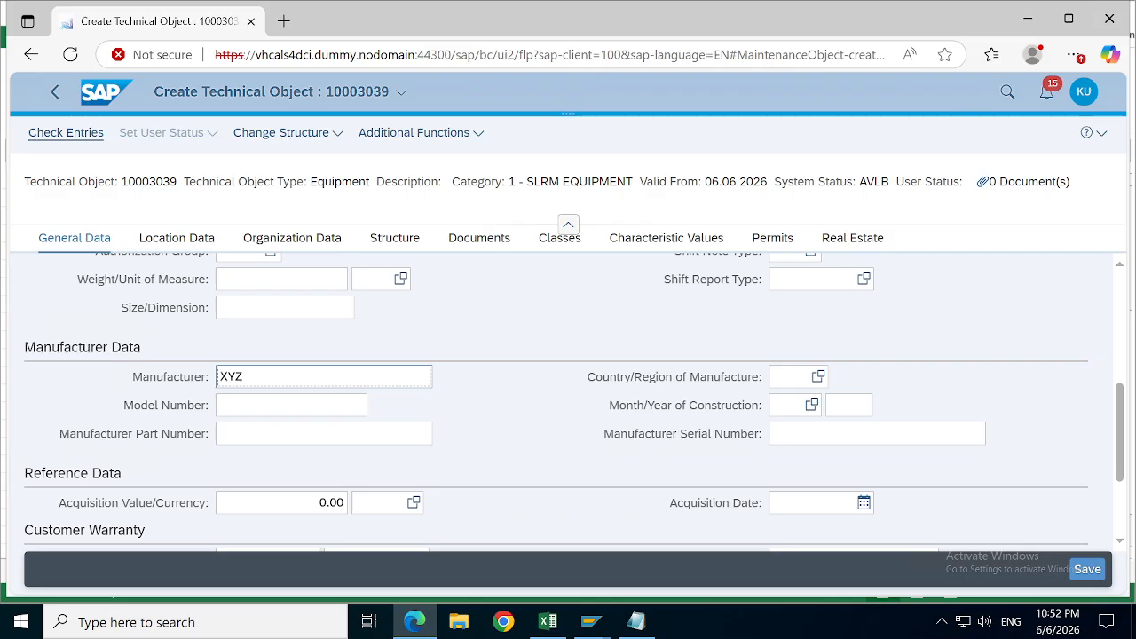
pyautogui.click(291, 406)
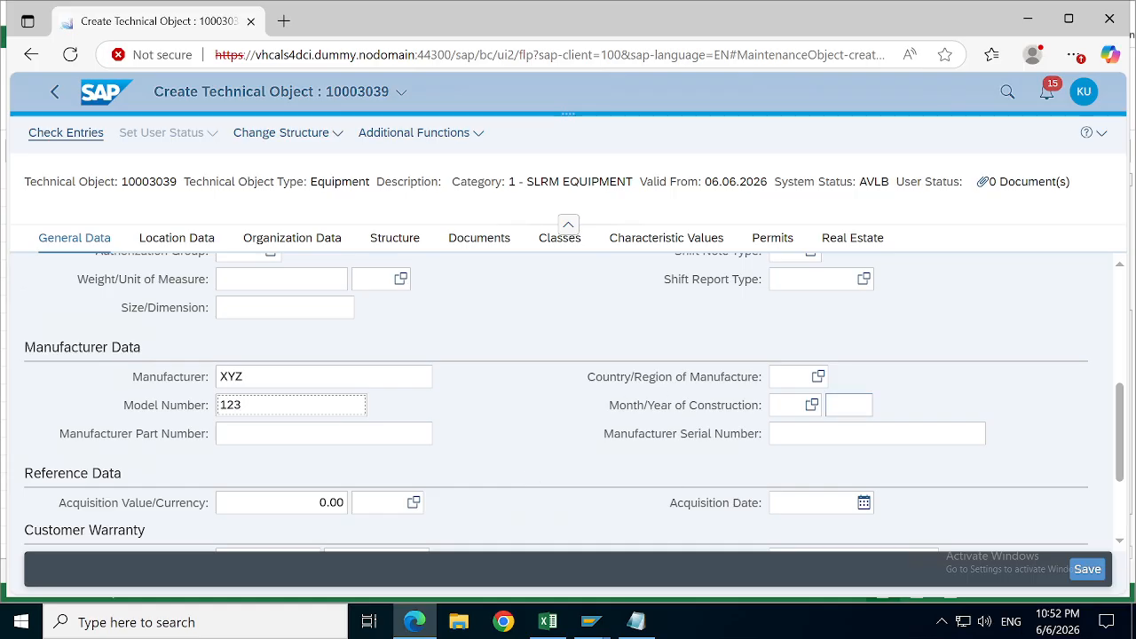
# Step: Set the maintenance plant in the location data to SLRM and check the entries
pyautogui.click(186, 240)
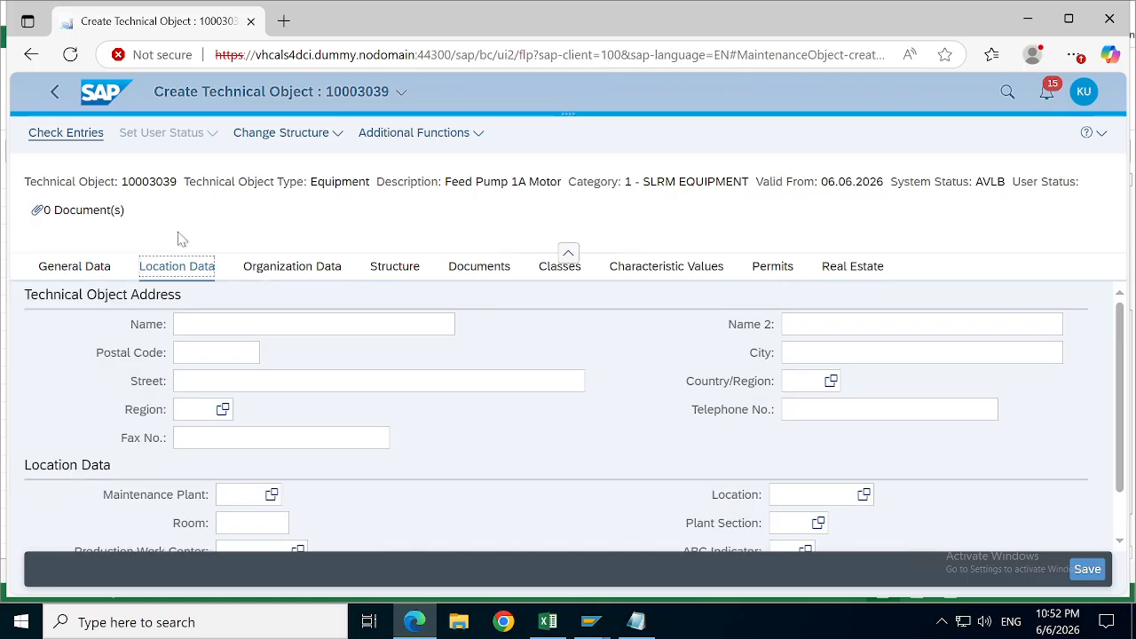
pyautogui.click(246, 495)
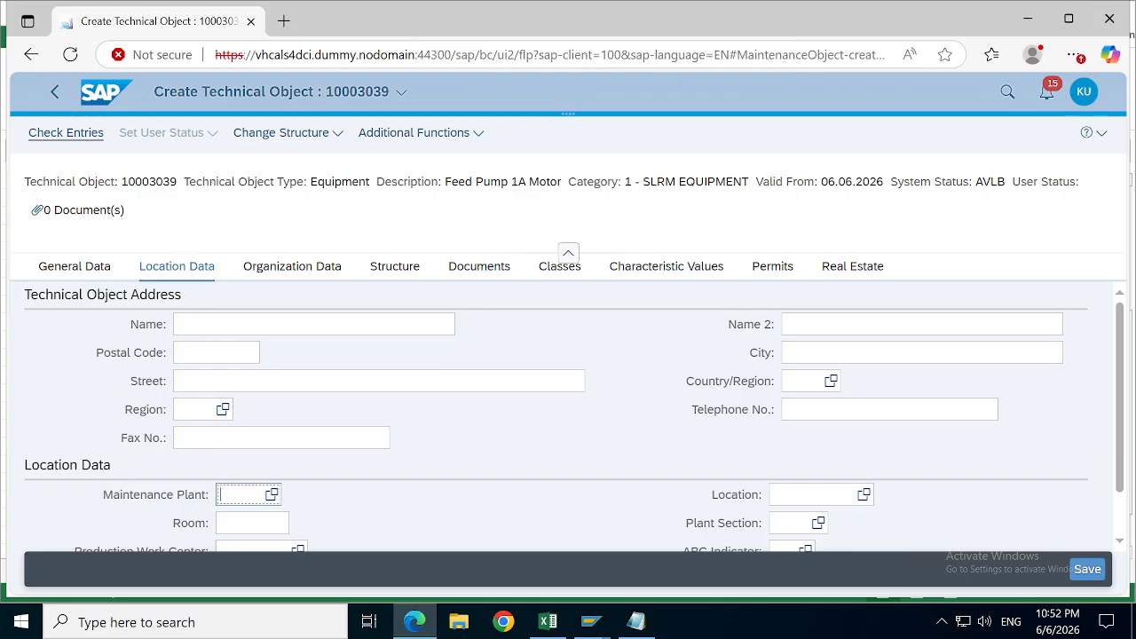
pyautogui.write('SLRM')
pyautogui.press('Return')
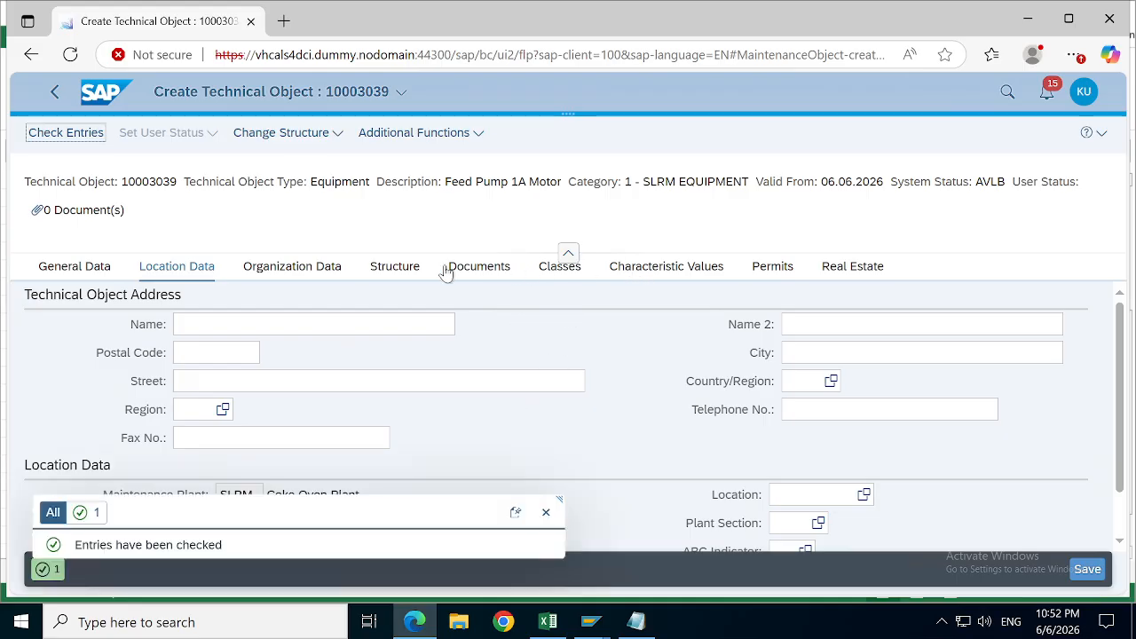
# Step: Inspect the equipment's structure data and try to install the unsaved equipment through the Change Structure function
pyautogui.click(384, 268)
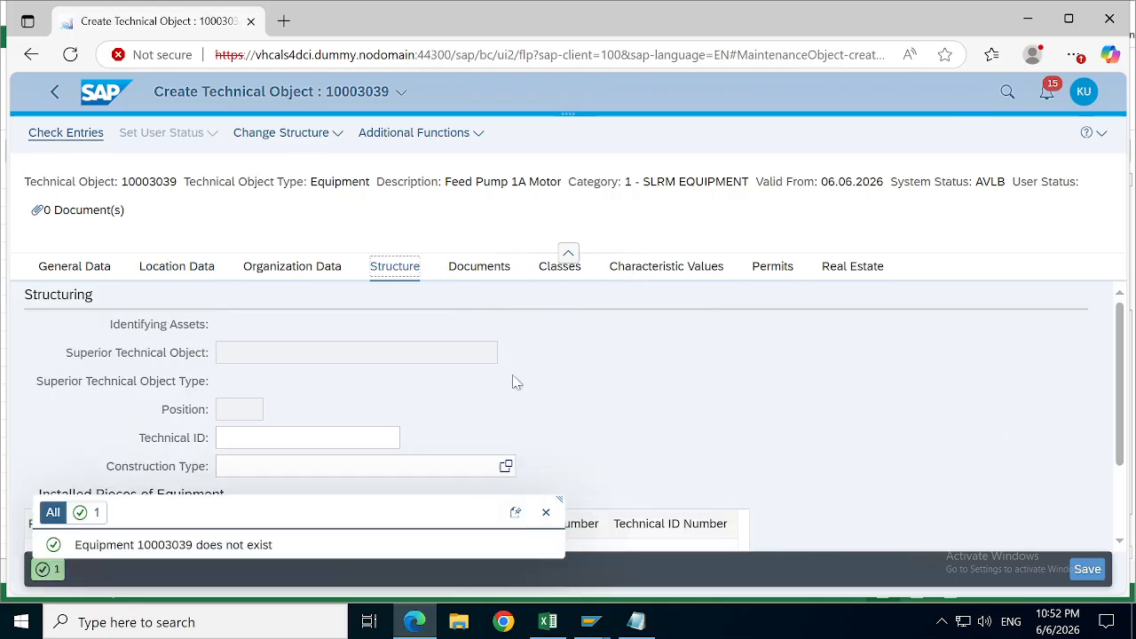
pyautogui.click(284, 353)
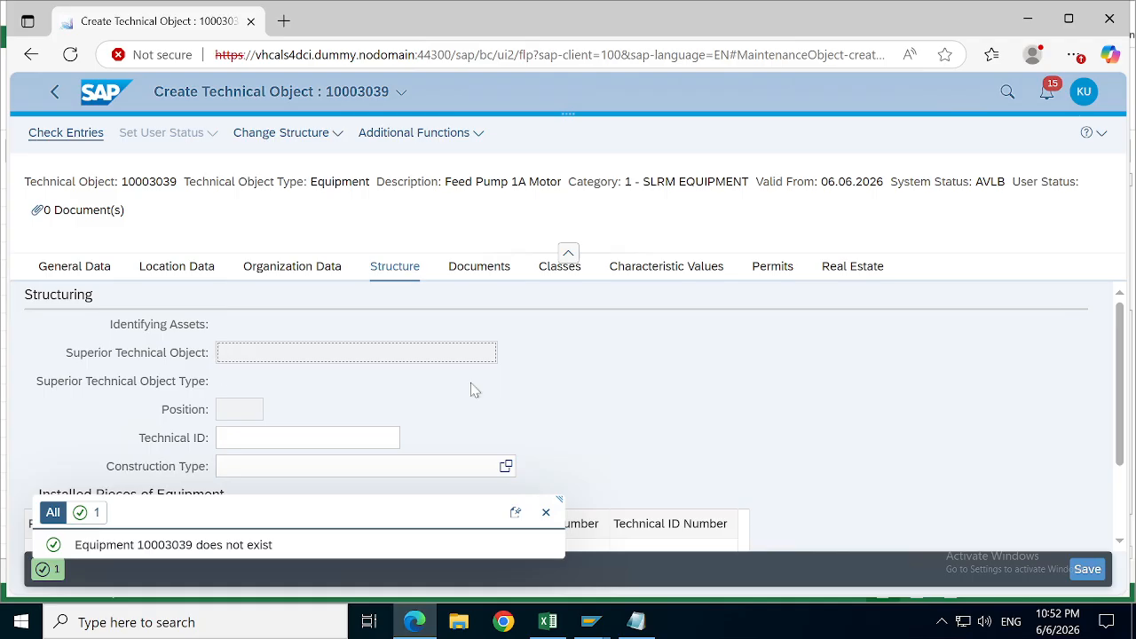
pyautogui.scroll(-2, 1119, 395)
pyautogui.scroll(2, 1119, 394)
pyautogui.scroll(-2, 1119, 395)
pyautogui.scroll(2, 1125, 340)
pyautogui.click(485, 134)
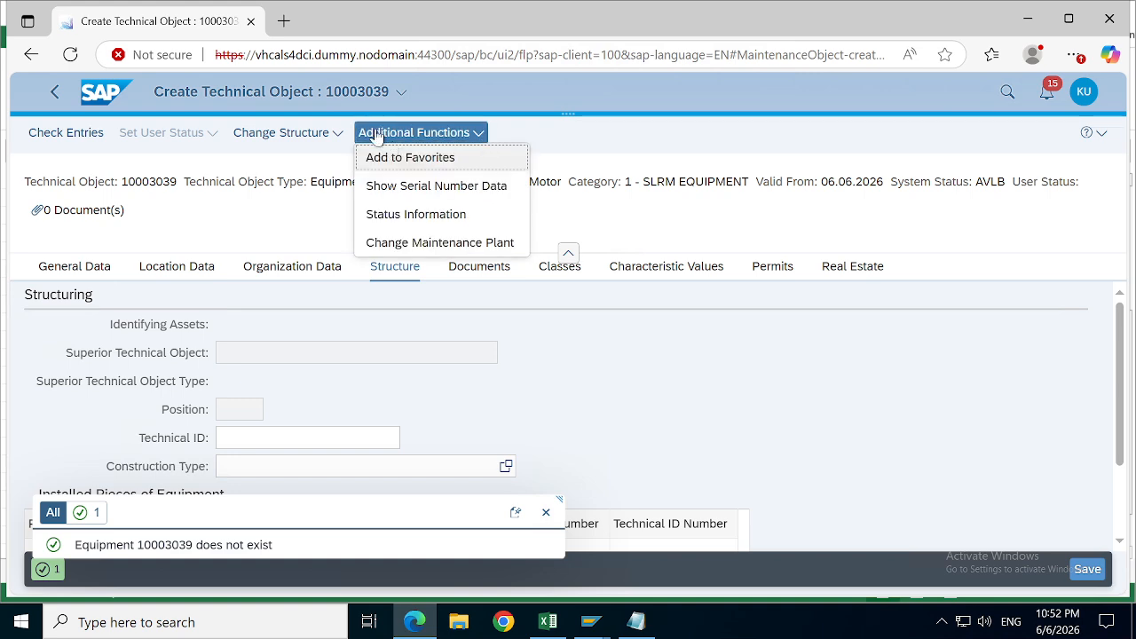
pyautogui.click(338, 133)
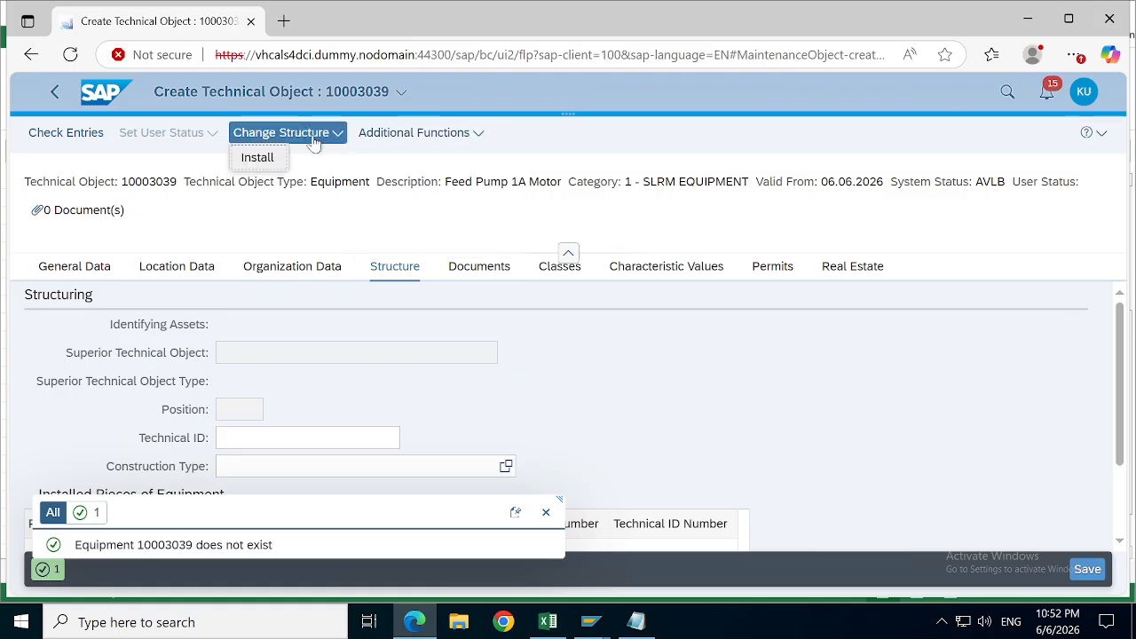
pyautogui.click(262, 164)
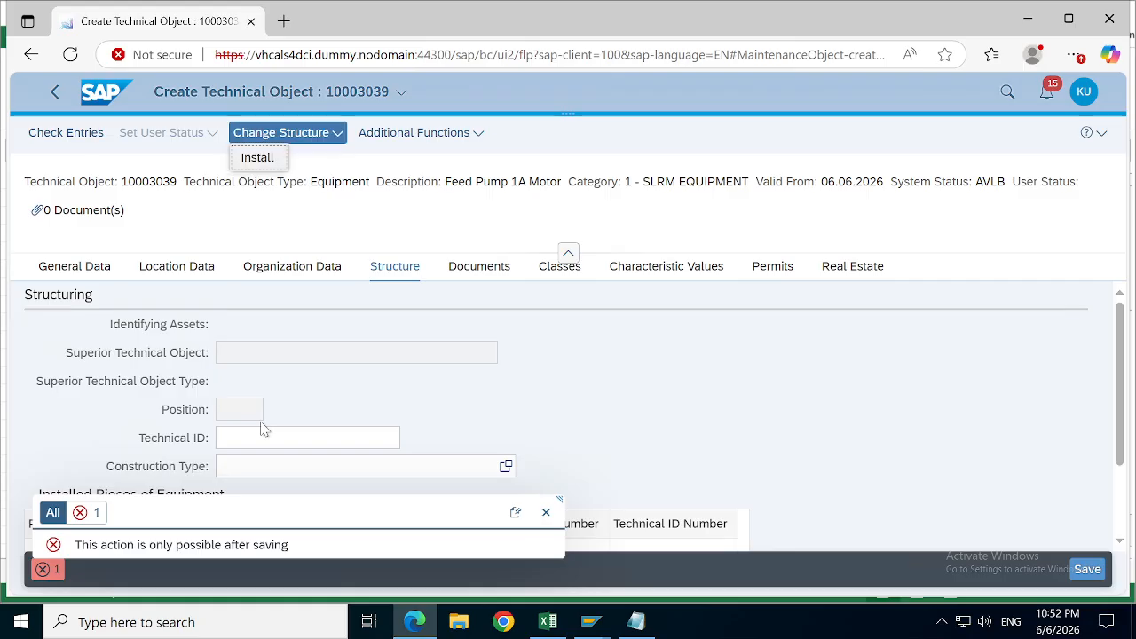
pyautogui.click(686, 376)
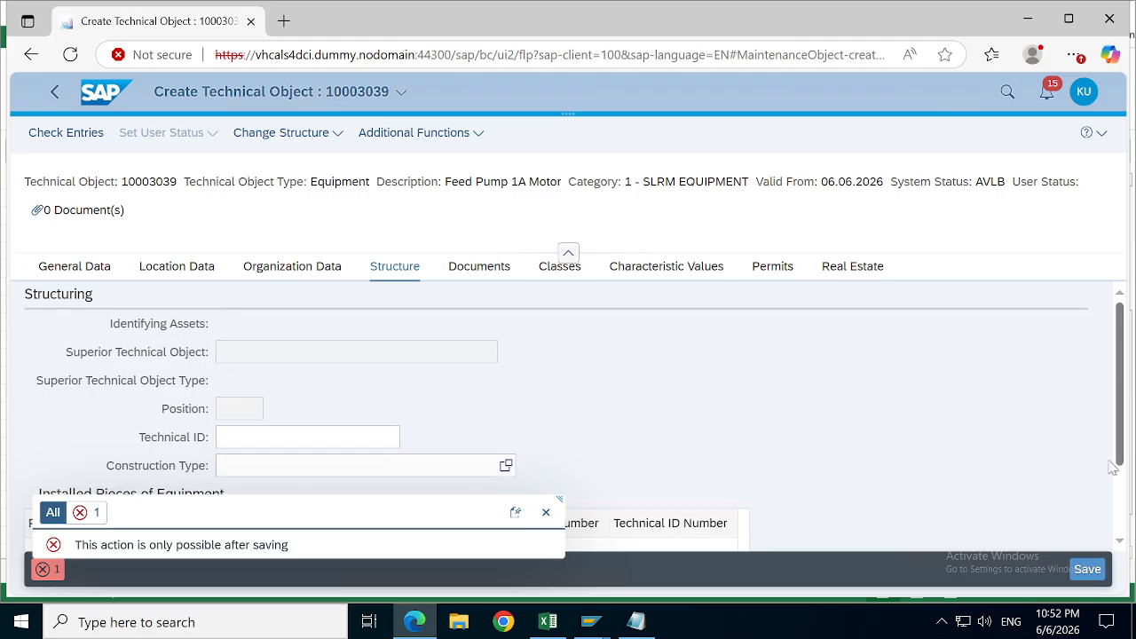
pyautogui.moveTo(1116, 439); pyautogui.dragTo(1116, 493)
pyautogui.scroll(2, 1117, 494)
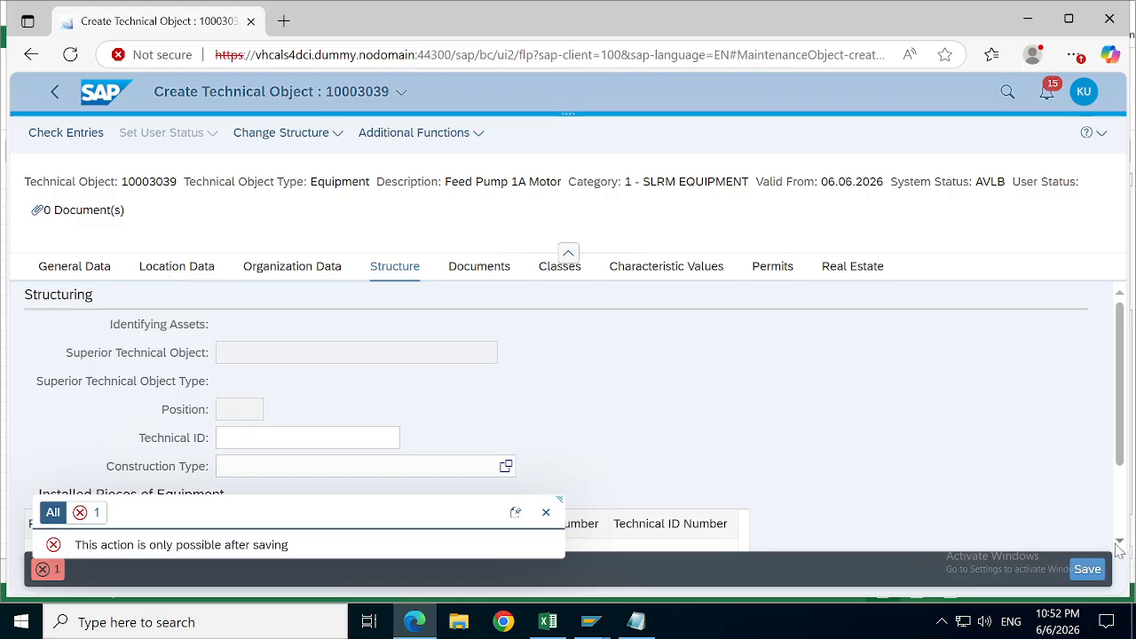
# Step: Save the new equipment and open the Install function for changing its installation location
pyautogui.click(1086, 576)
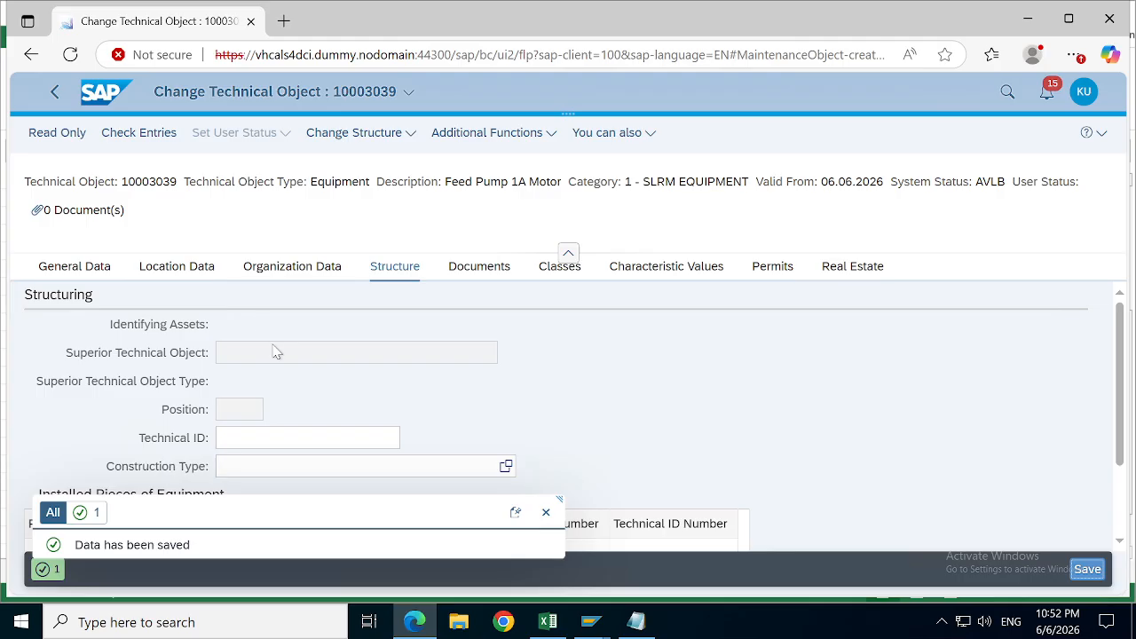
pyautogui.click(390, 133)
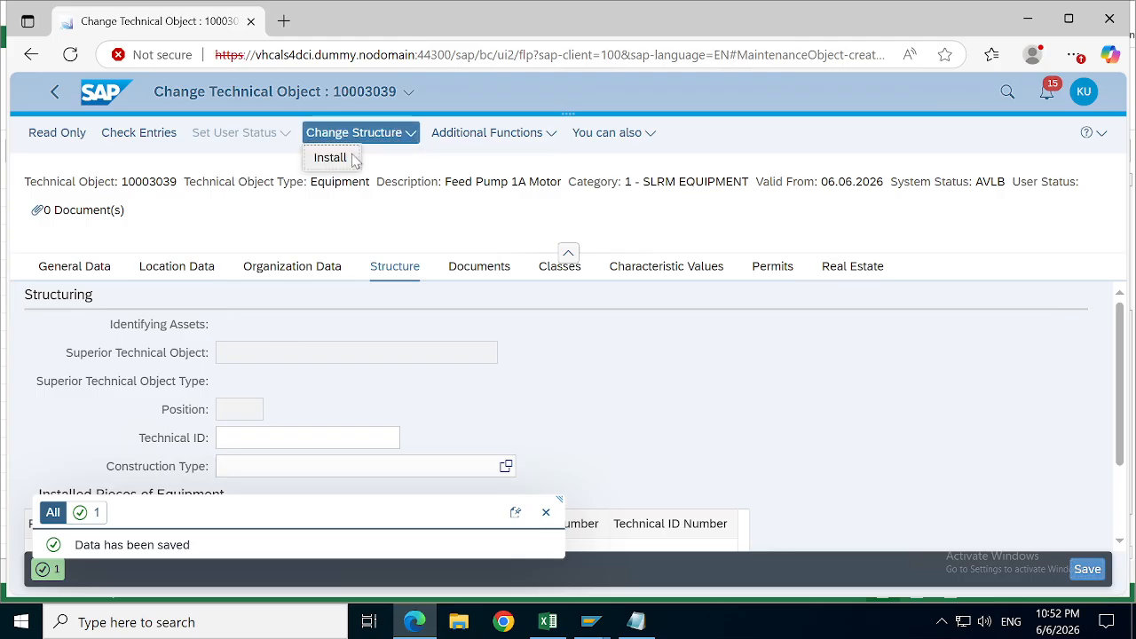
pyautogui.click(333, 160)
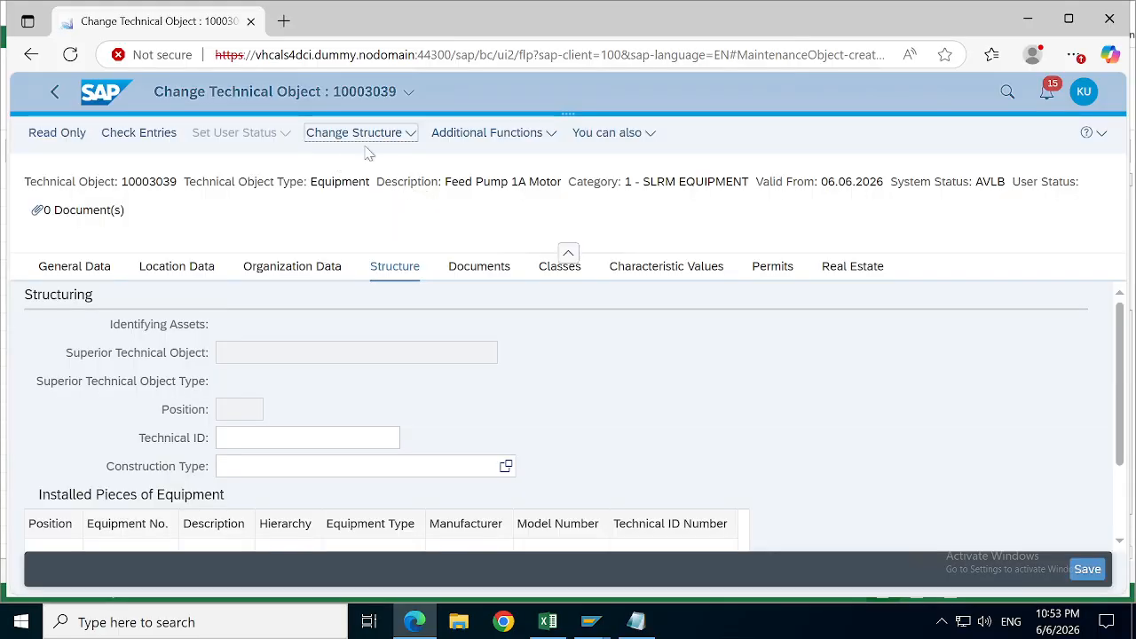
pyautogui.click(368, 133)
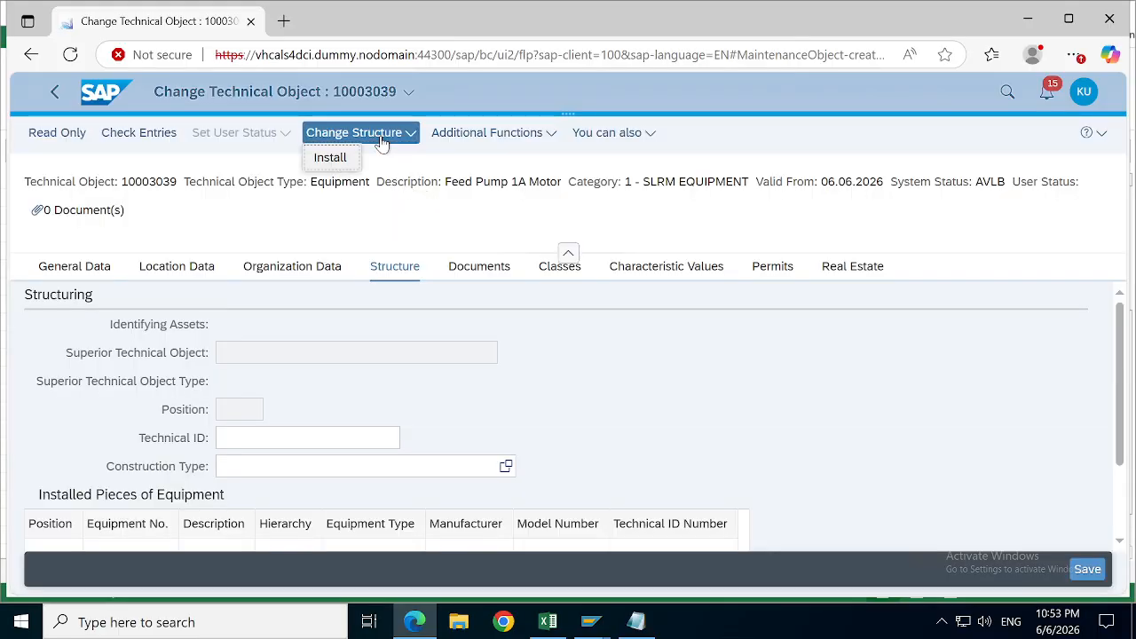
pyautogui.click(322, 159)
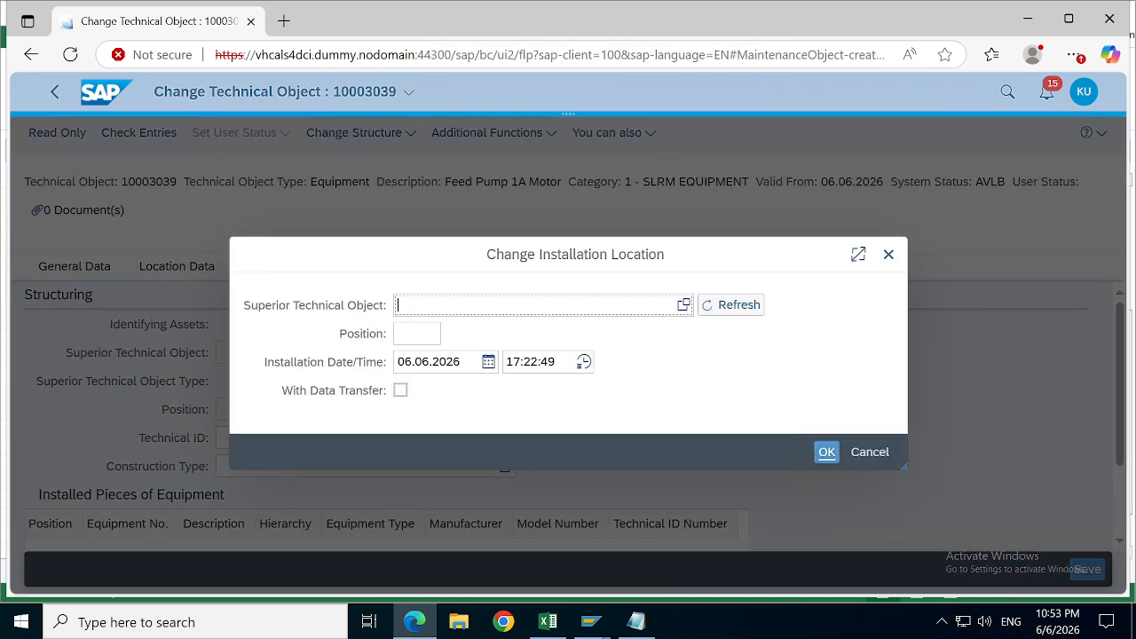
# Step: Copy functional location SLRM-BLR-FEP from the Excel technical objects sheet and install the equipment under it as superior technical object
pyautogui.click(555, 620)
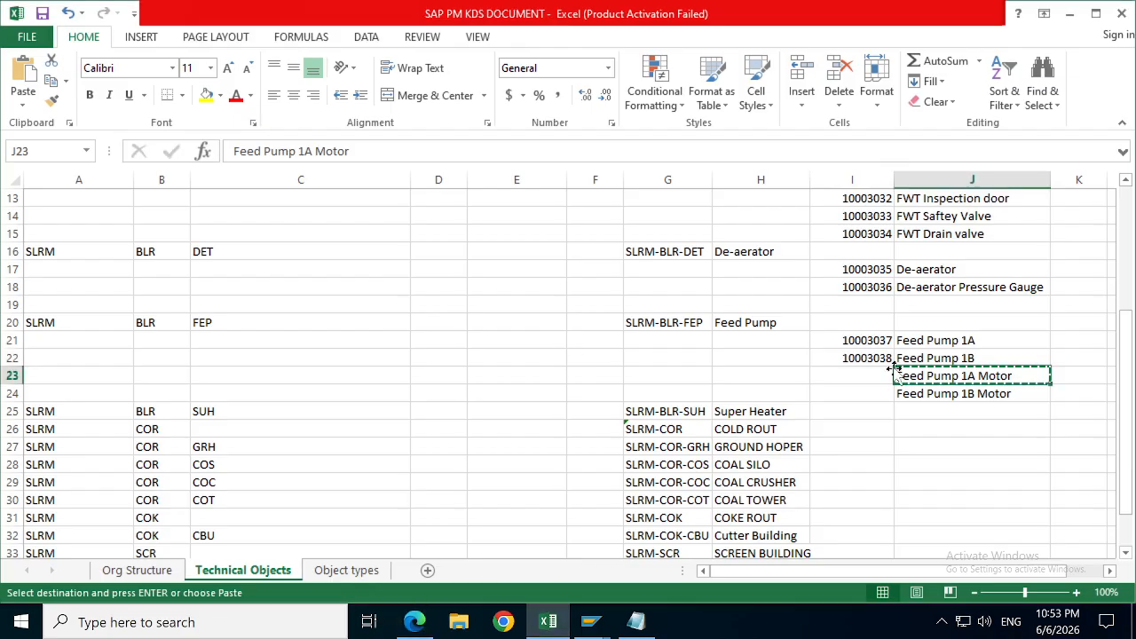
pyautogui.click(684, 324)
pyautogui.hotkey('ctrl', 'c')
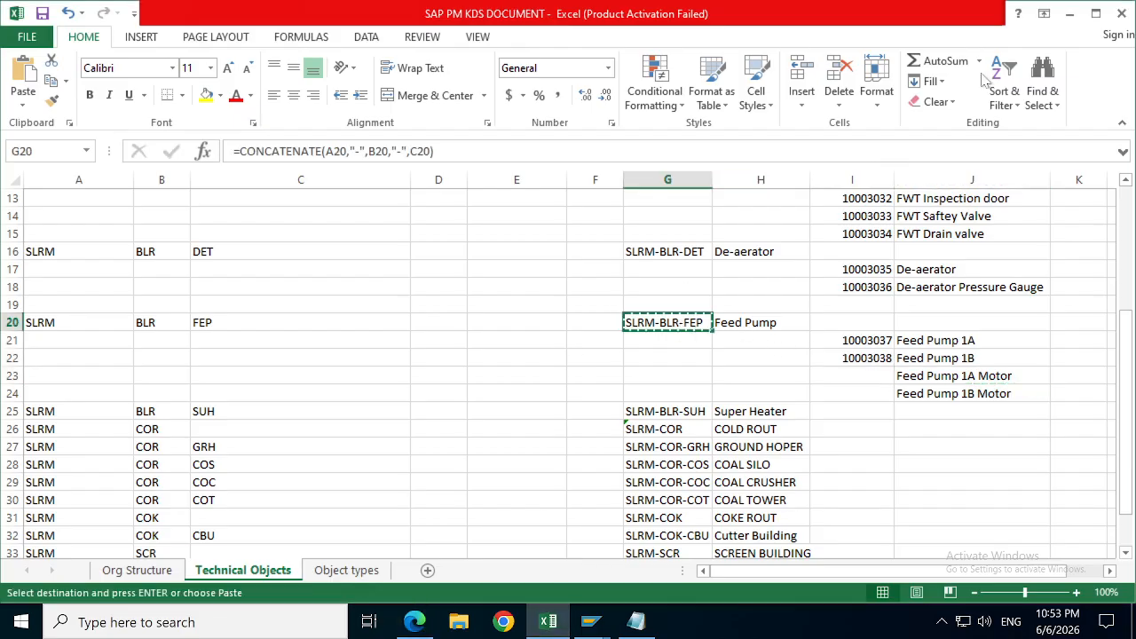
pyautogui.click(1069, 13)
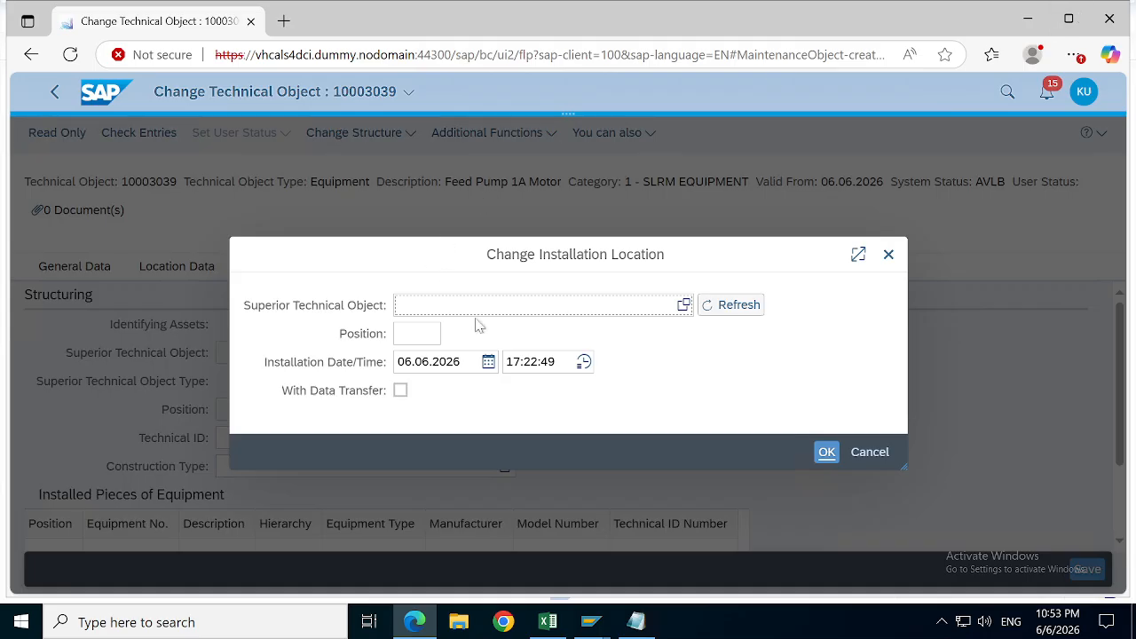
pyautogui.hotkey('ctrl', 'v')
pyautogui.click(824, 451)
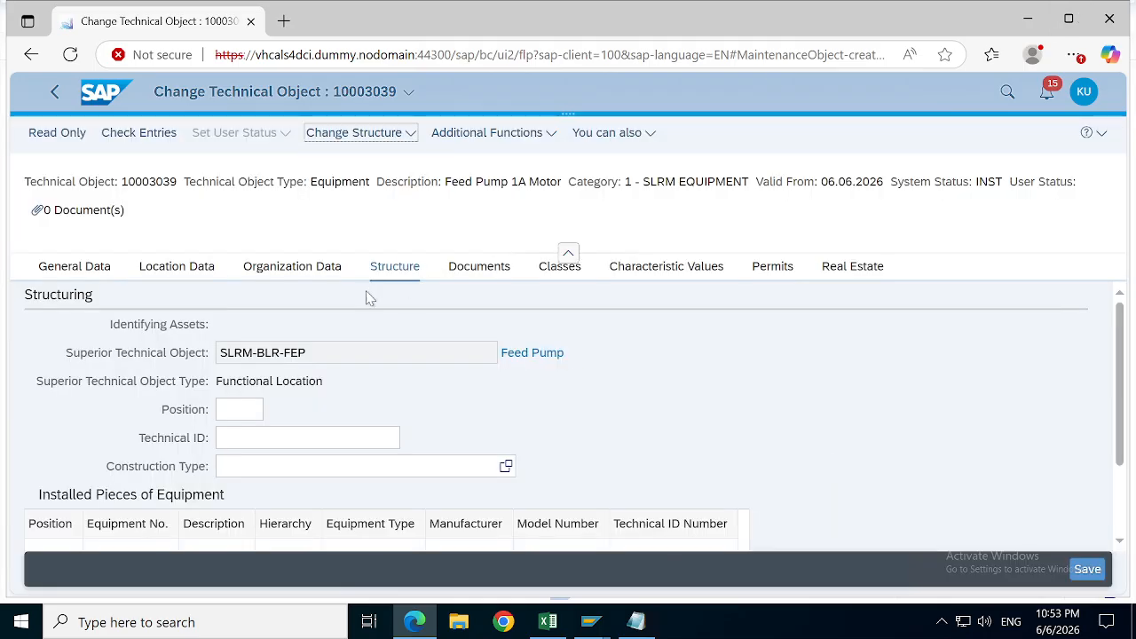
# Step: Save the equipment's installation after reviewing its organization and general data, and read the message log
pyautogui.click(316, 265)
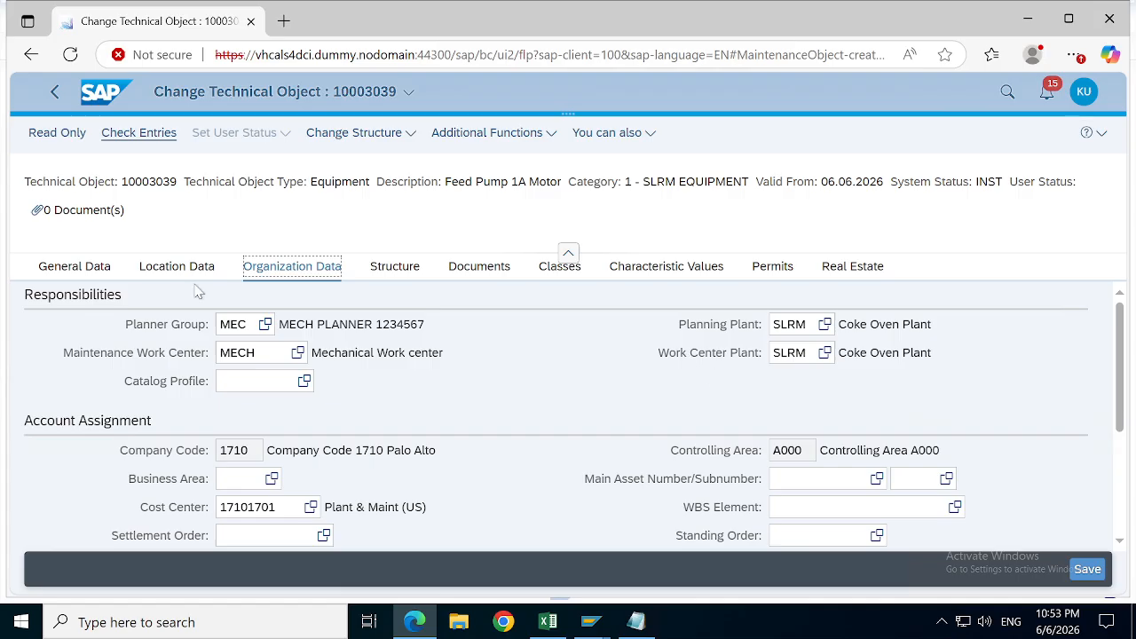
pyautogui.click(93, 271)
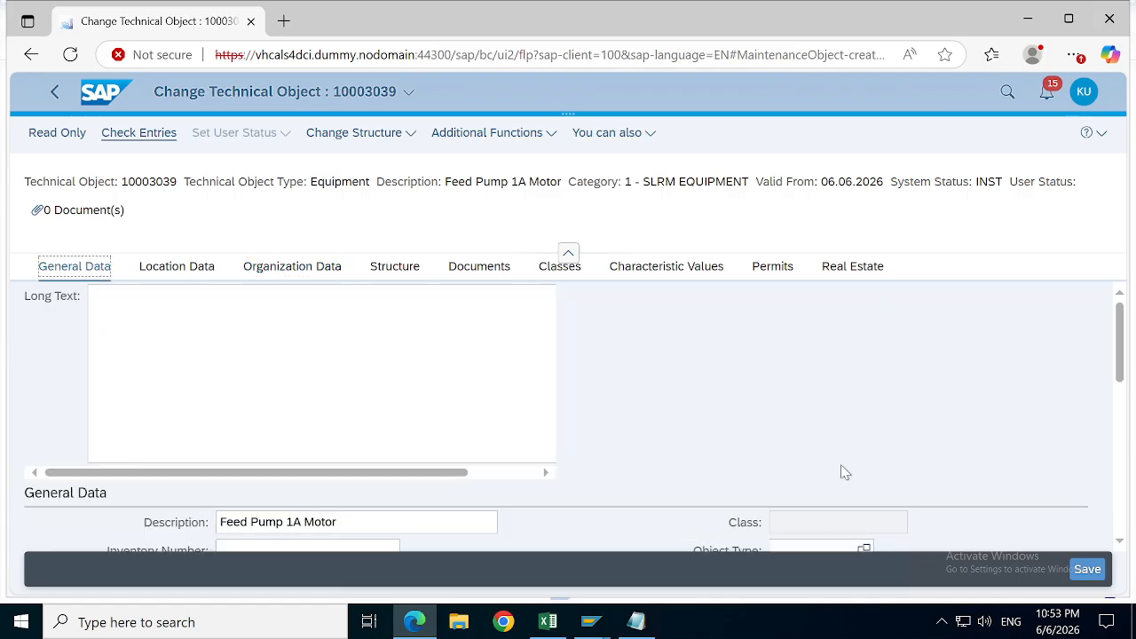
pyautogui.click(1087, 571)
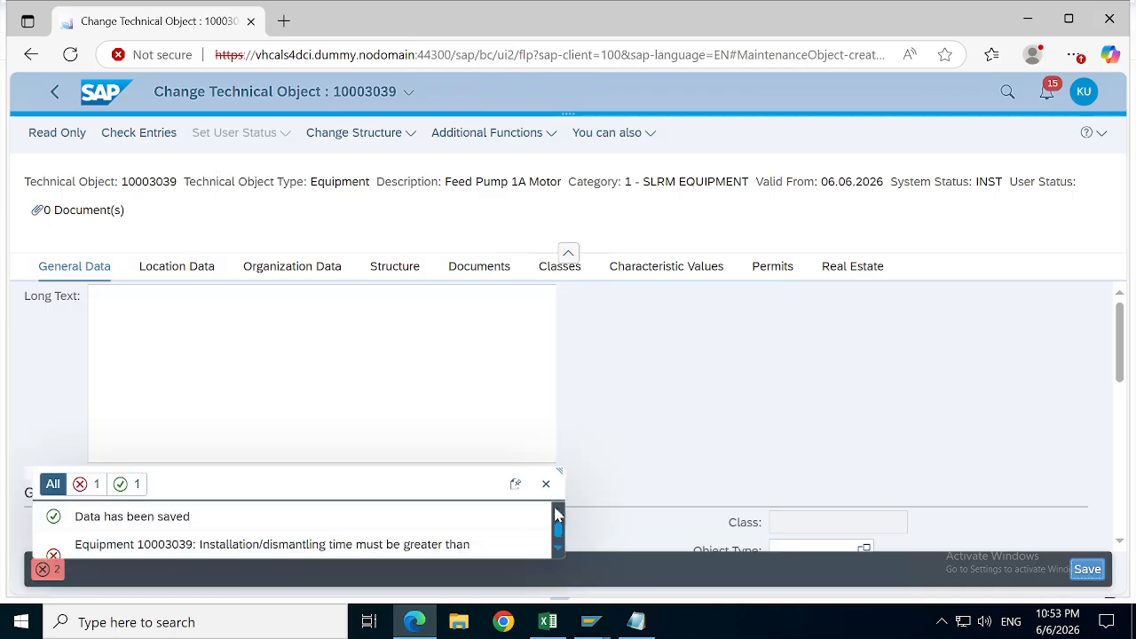
pyautogui.click(546, 486)
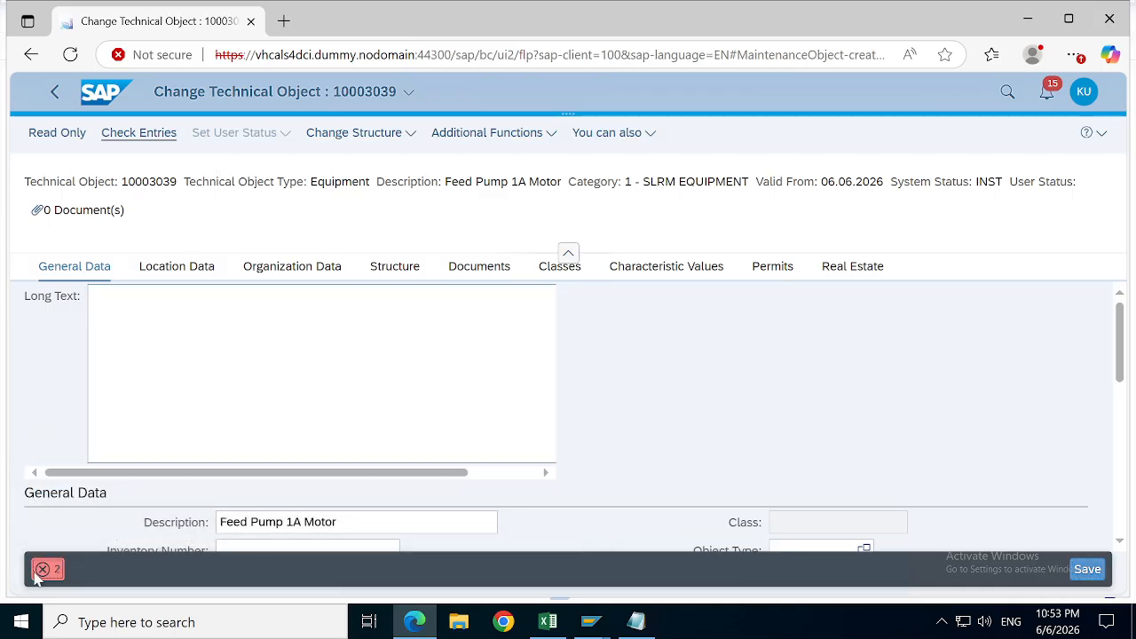
pyautogui.click(45, 570)
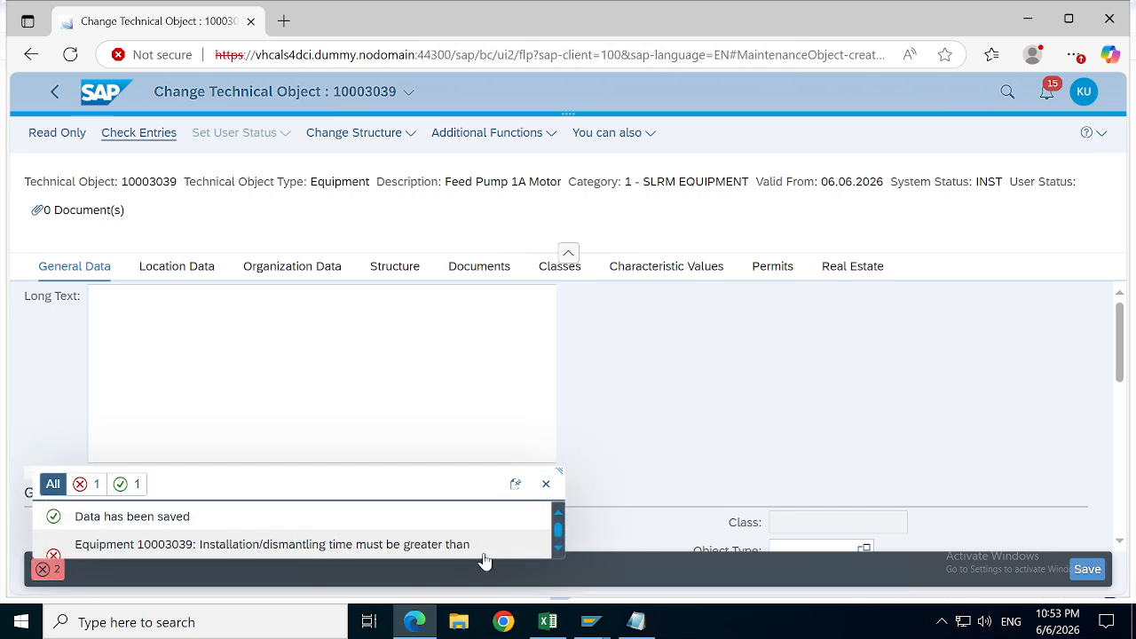
pyautogui.click(546, 485)
# Step: Switch the equipment's structure data to read-only mode and view its status information
pyautogui.click(397, 270)
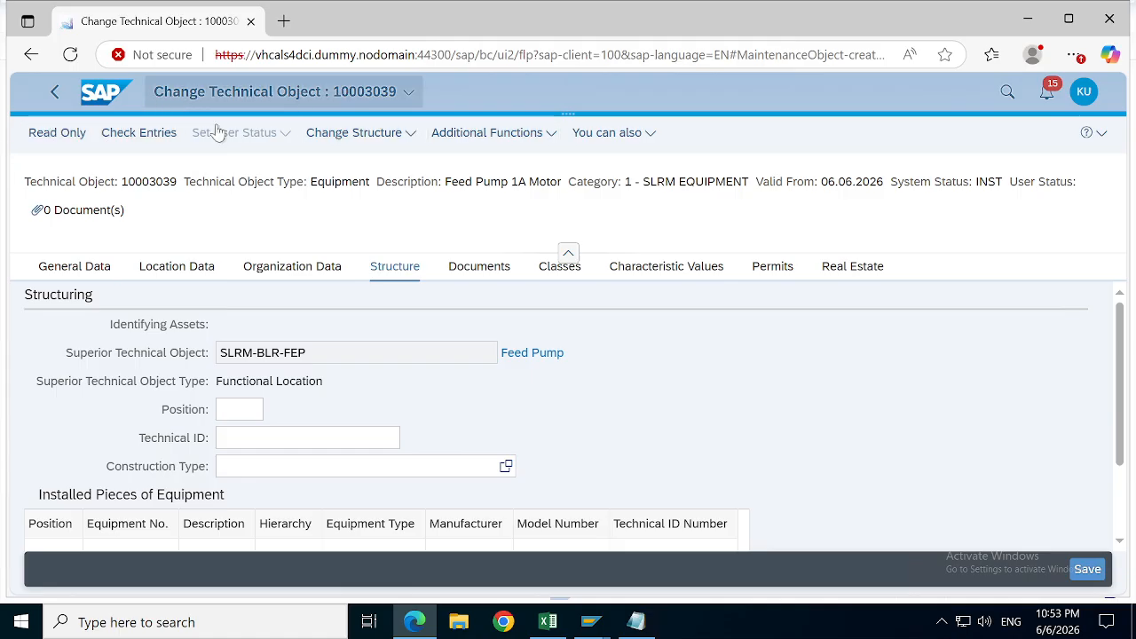
pyautogui.click(75, 133)
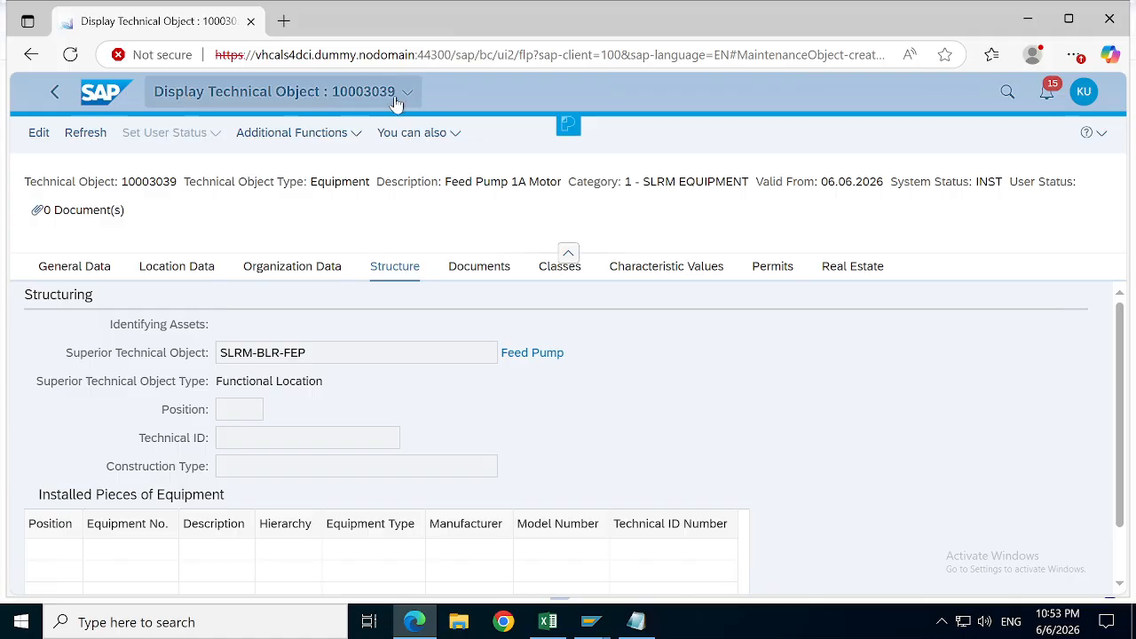
pyautogui.click(433, 138)
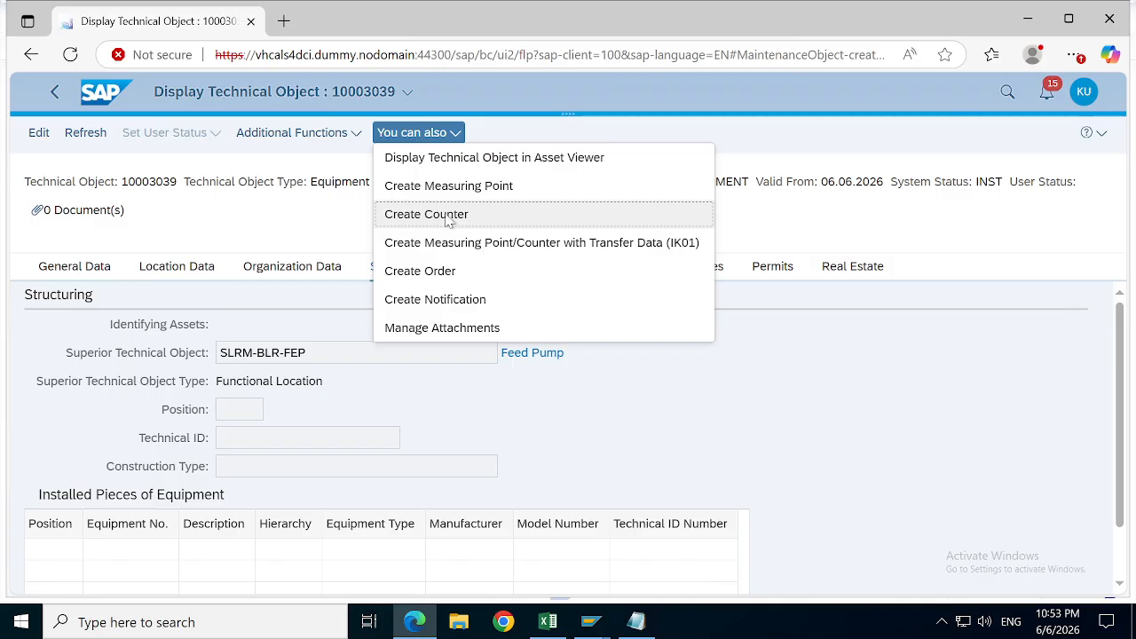
pyautogui.click(355, 137)
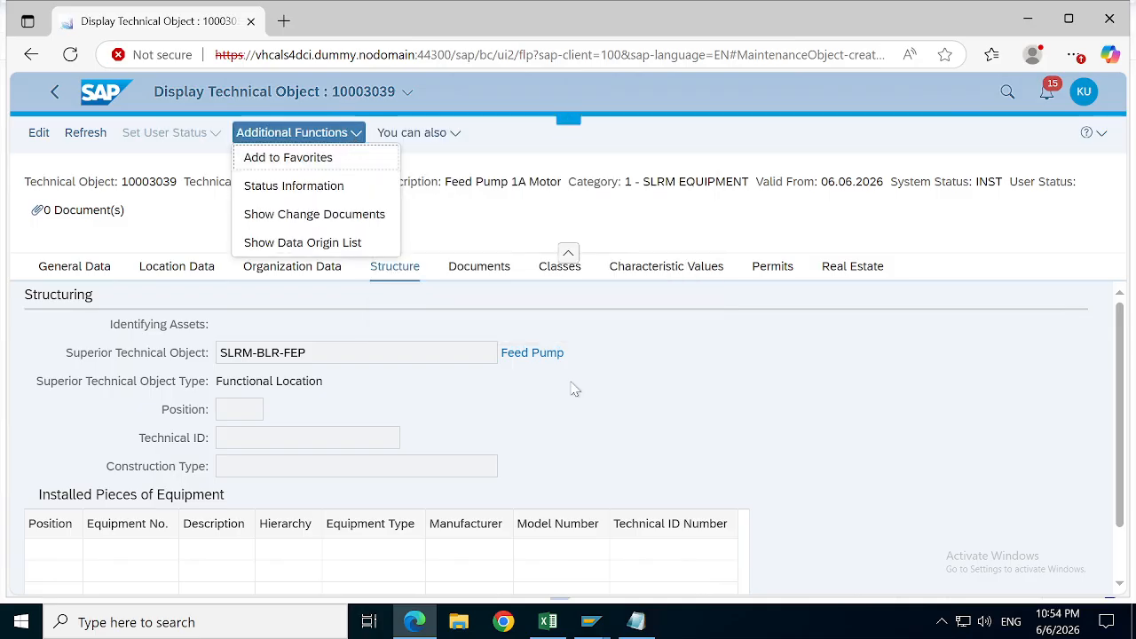
pyautogui.click(307, 187)
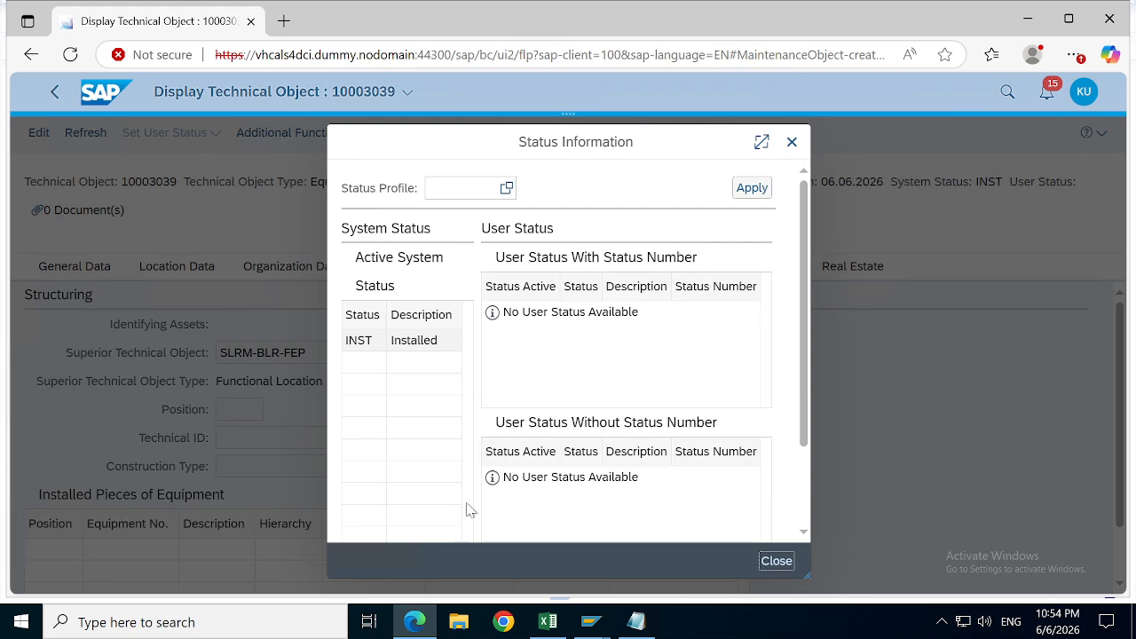
pyautogui.click(792, 142)
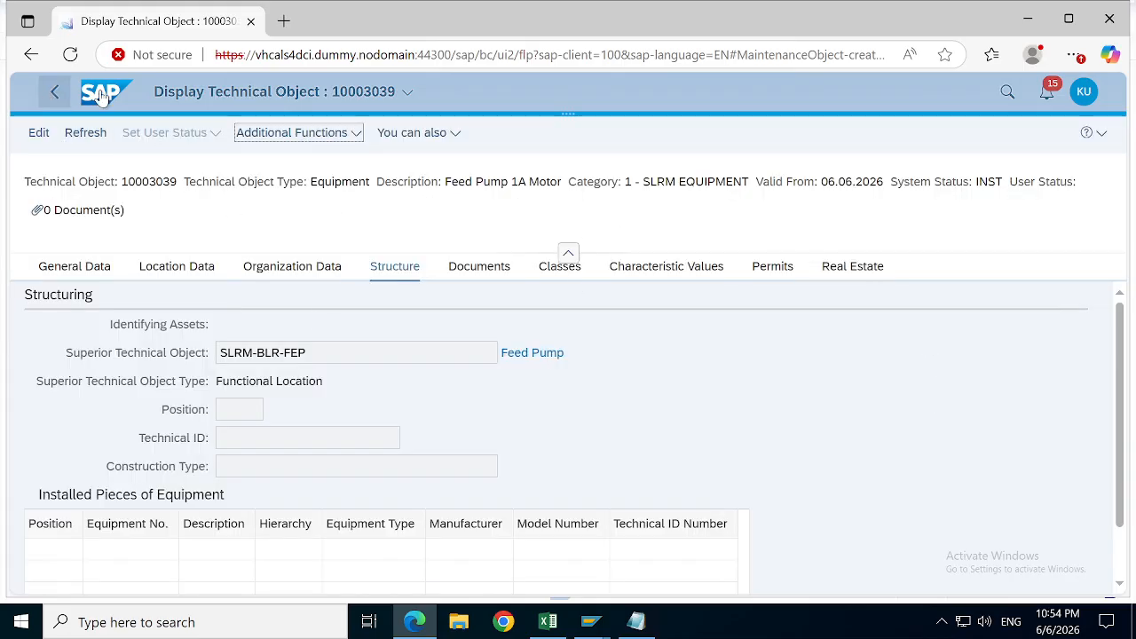
# Step: Display the Feed Pump 1A Motor technical object in the Asset Viewer
pyautogui.click(346, 142)
pyautogui.click(325, 142)
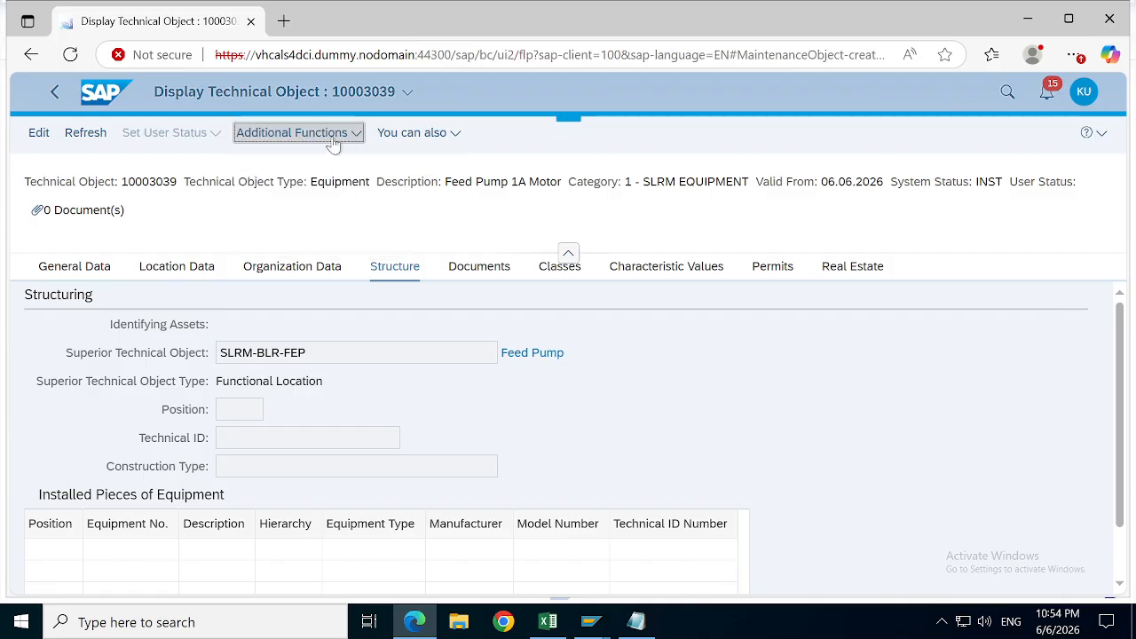
pyautogui.click(413, 137)
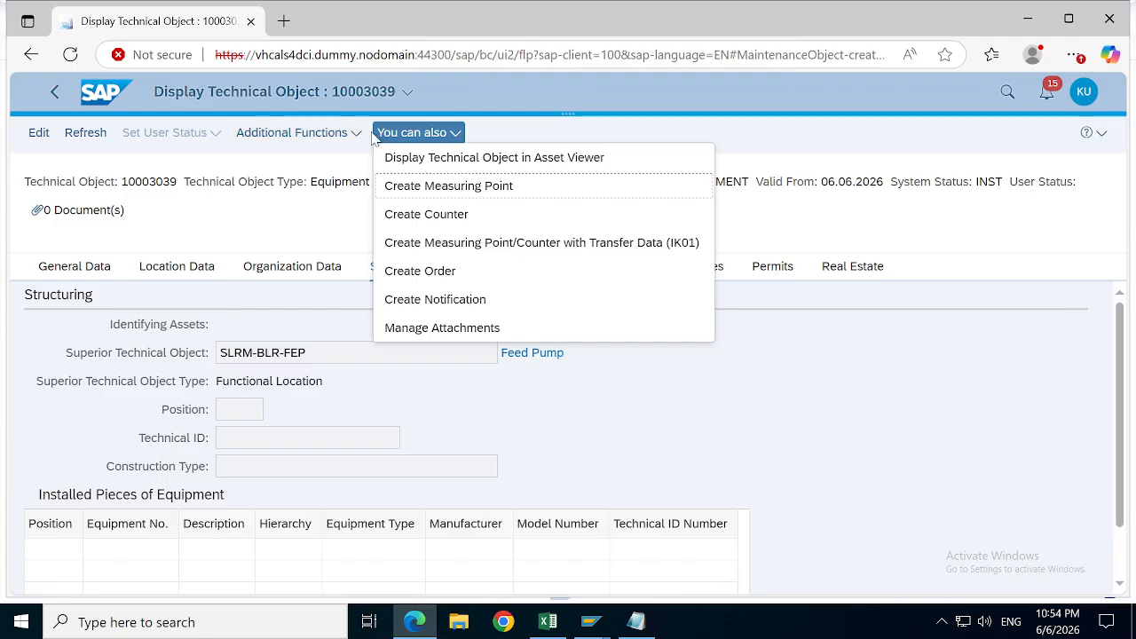
pyautogui.click(490, 159)
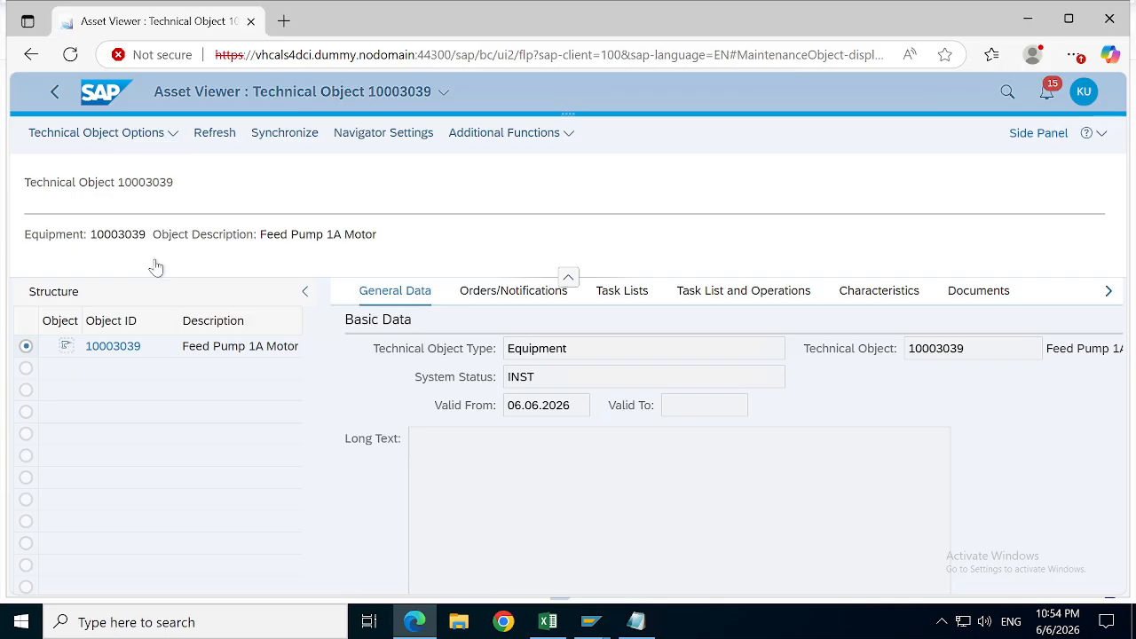
# Step: Set the planning plant to SLRM in the Asset Viewer's navigator settings, keeping the view on All Views
pyautogui.click(388, 139)
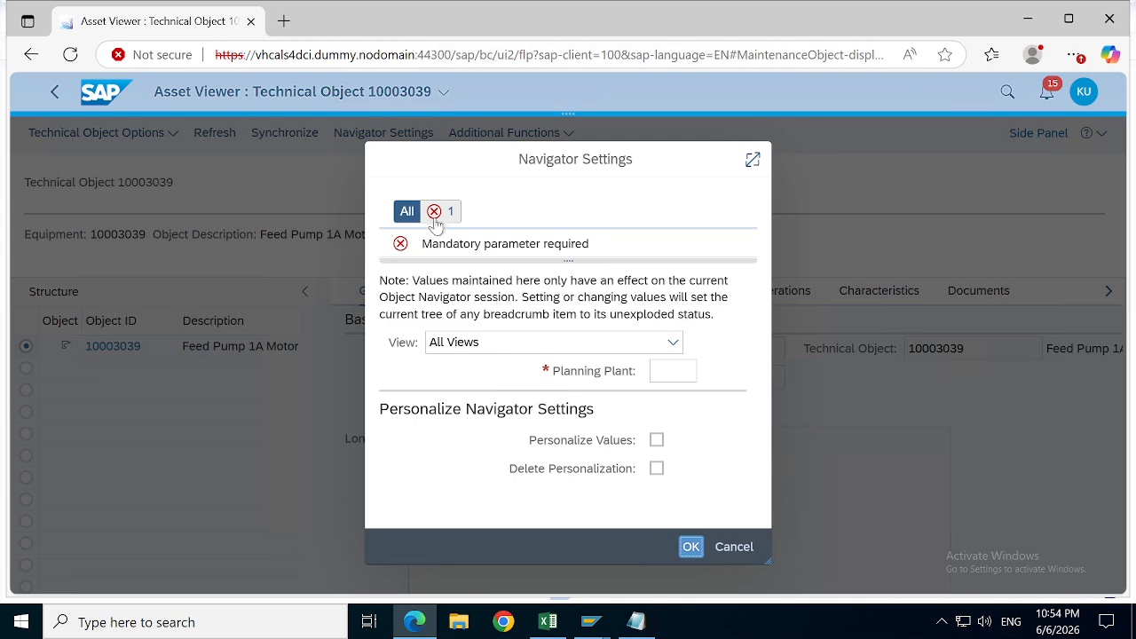
pyautogui.click(406, 213)
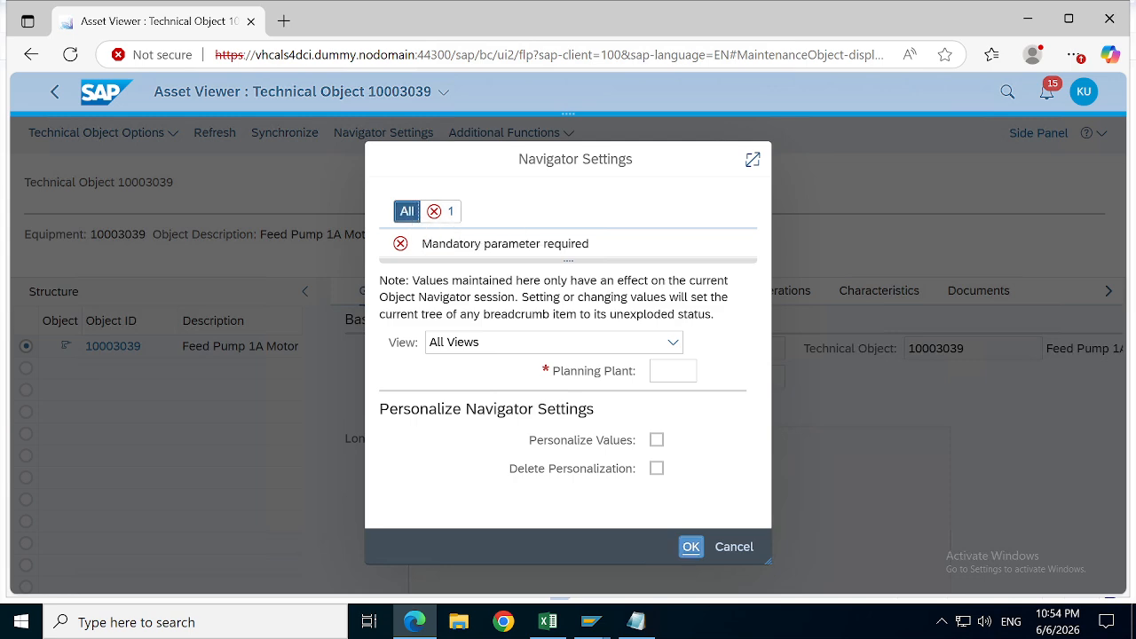
pyautogui.click(679, 349)
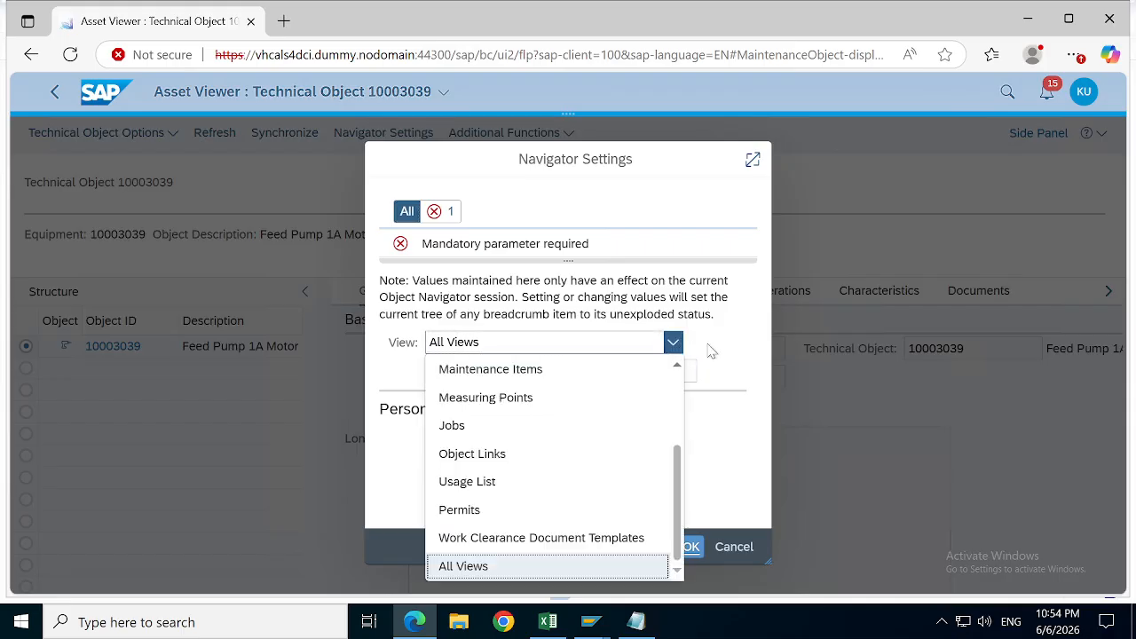
pyautogui.click(705, 352)
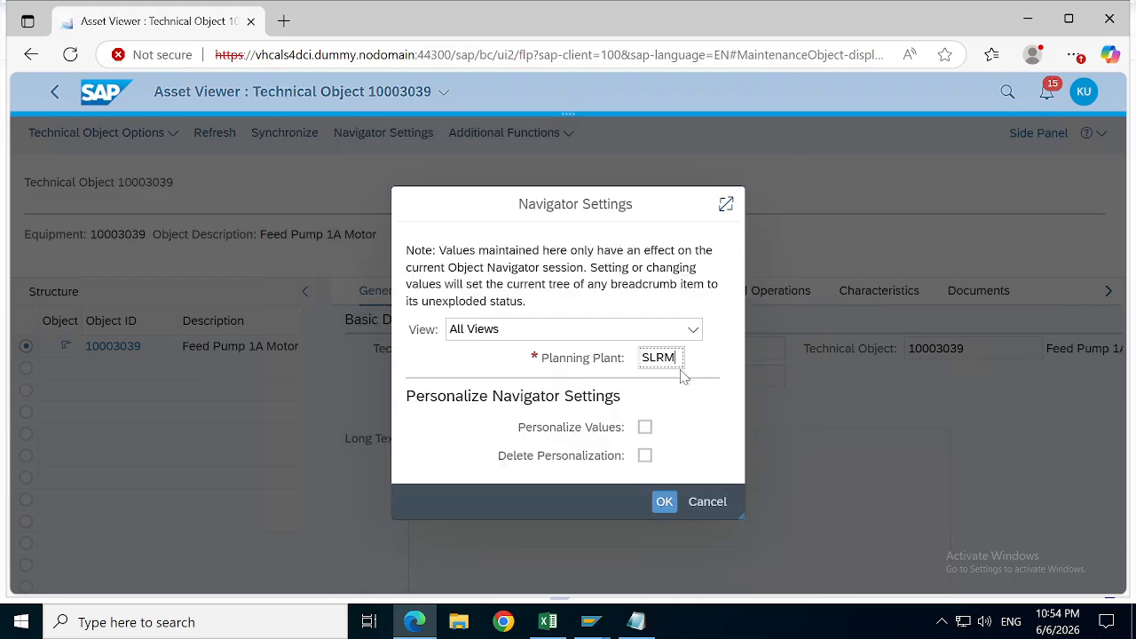
pyautogui.click(666, 501)
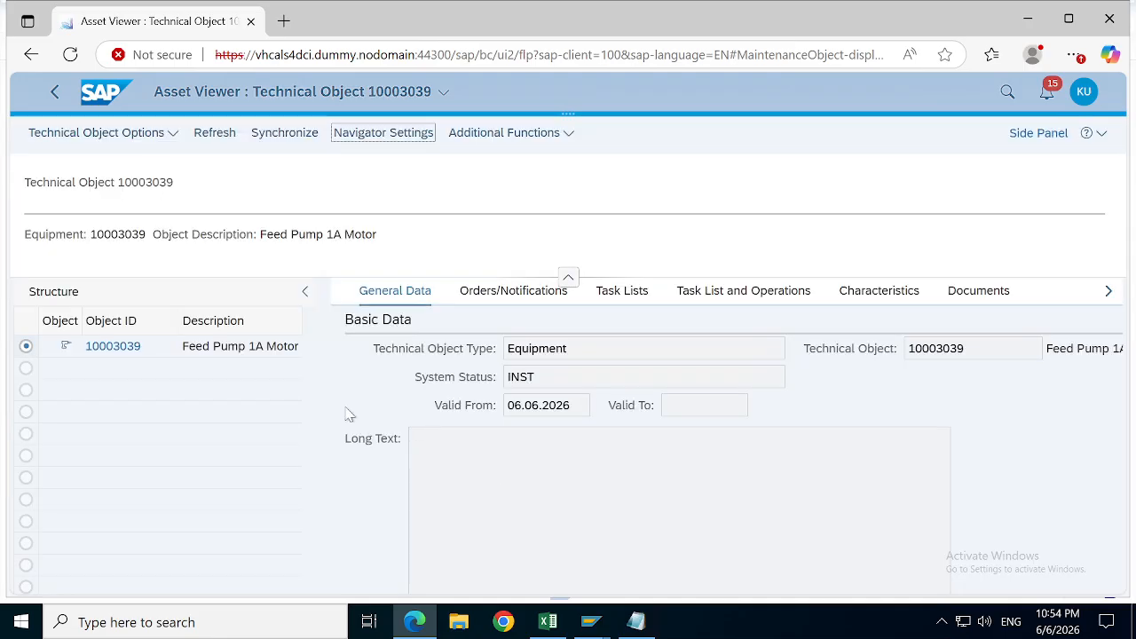
pyautogui.click(307, 291)
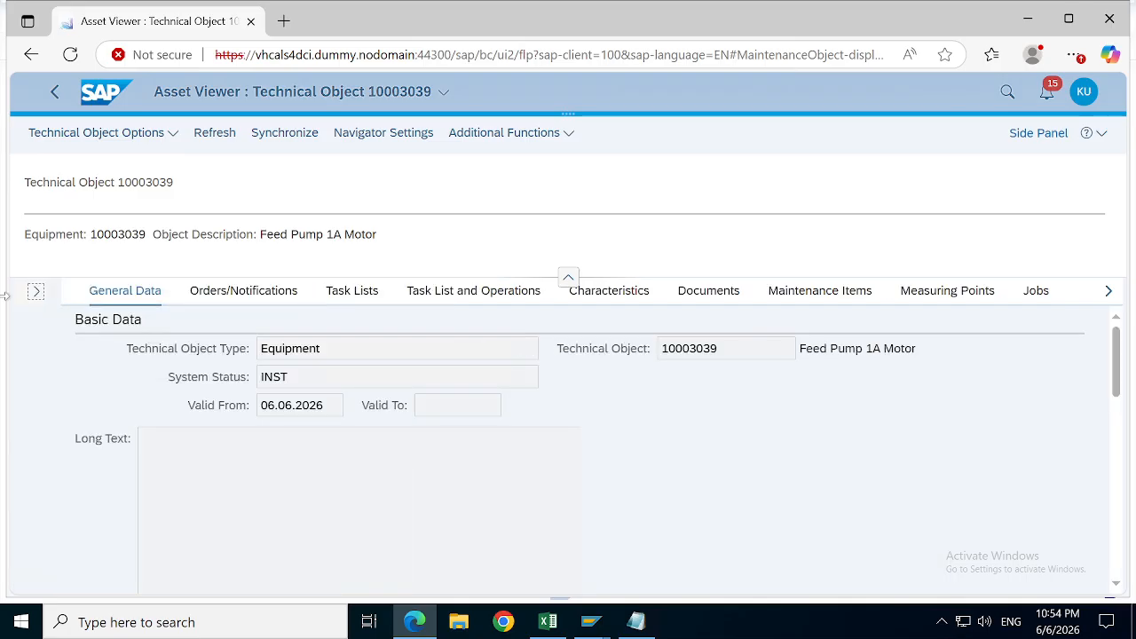
pyautogui.click(35, 297)
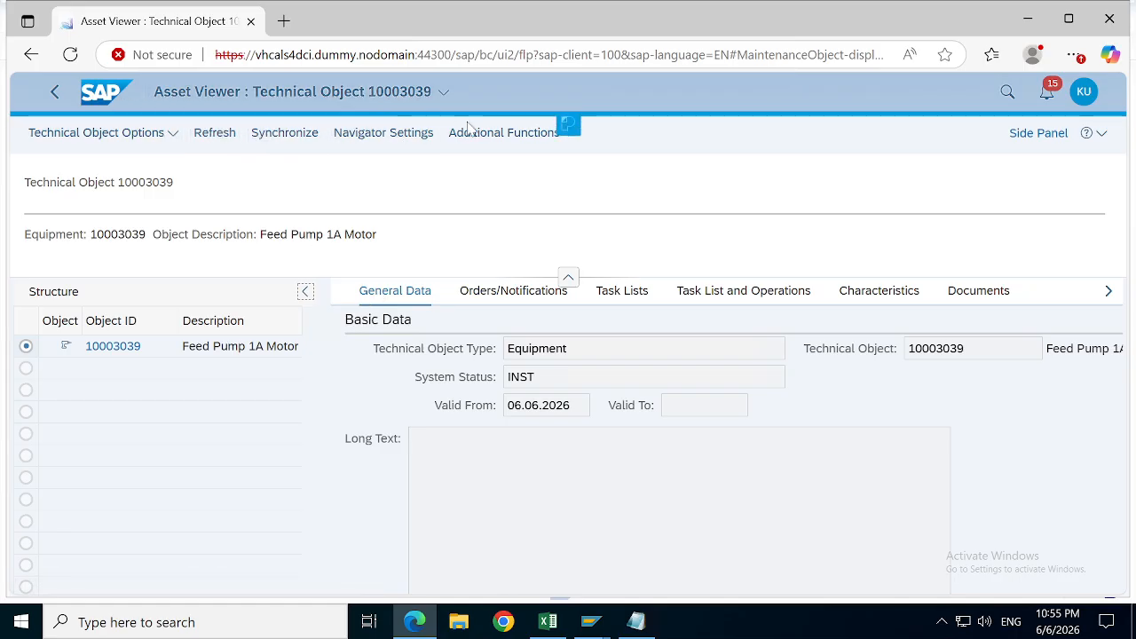
pyautogui.click(172, 133)
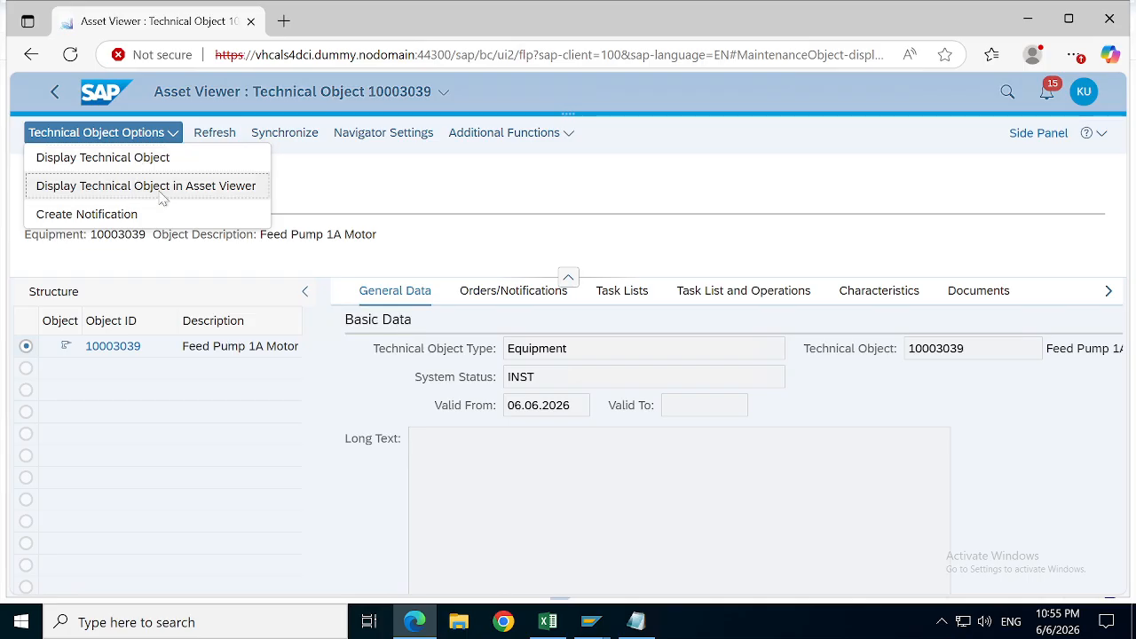
pyautogui.click(513, 192)
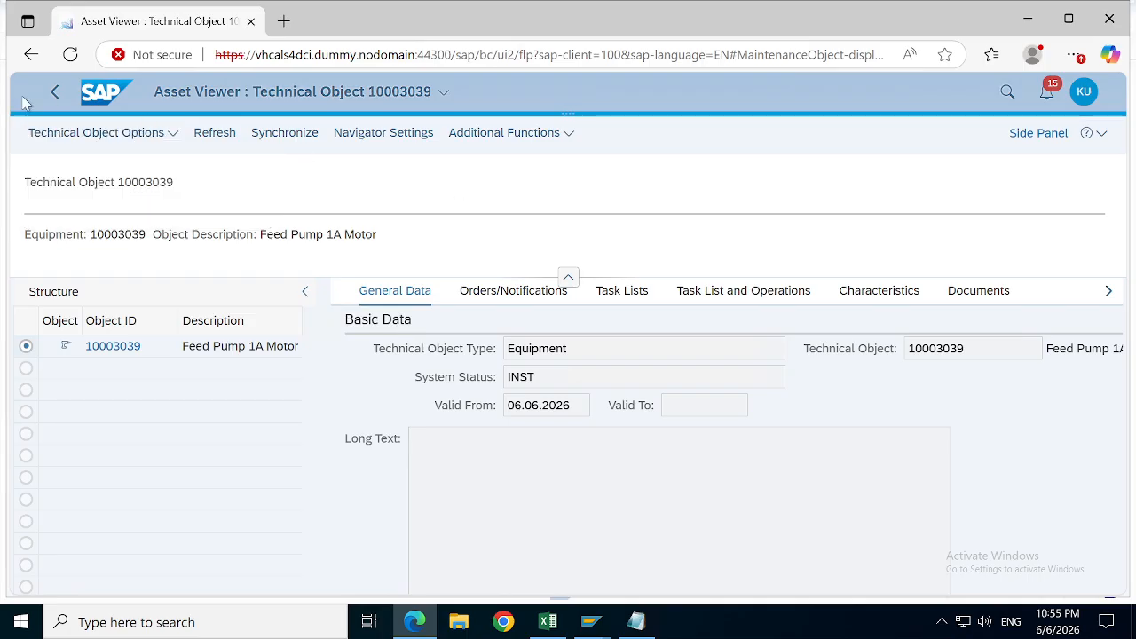
# Step: Leave the Asset Viewer for the launchpad home page and open the Find Technical Object app
pyautogui.click(53, 98)
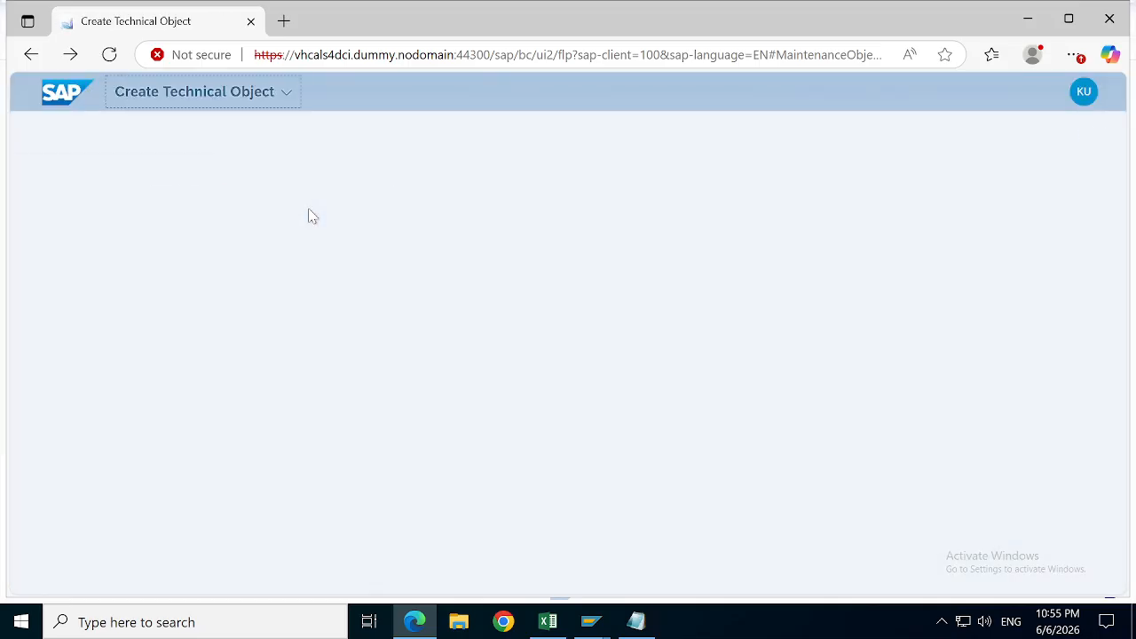
pyautogui.click(71, 105)
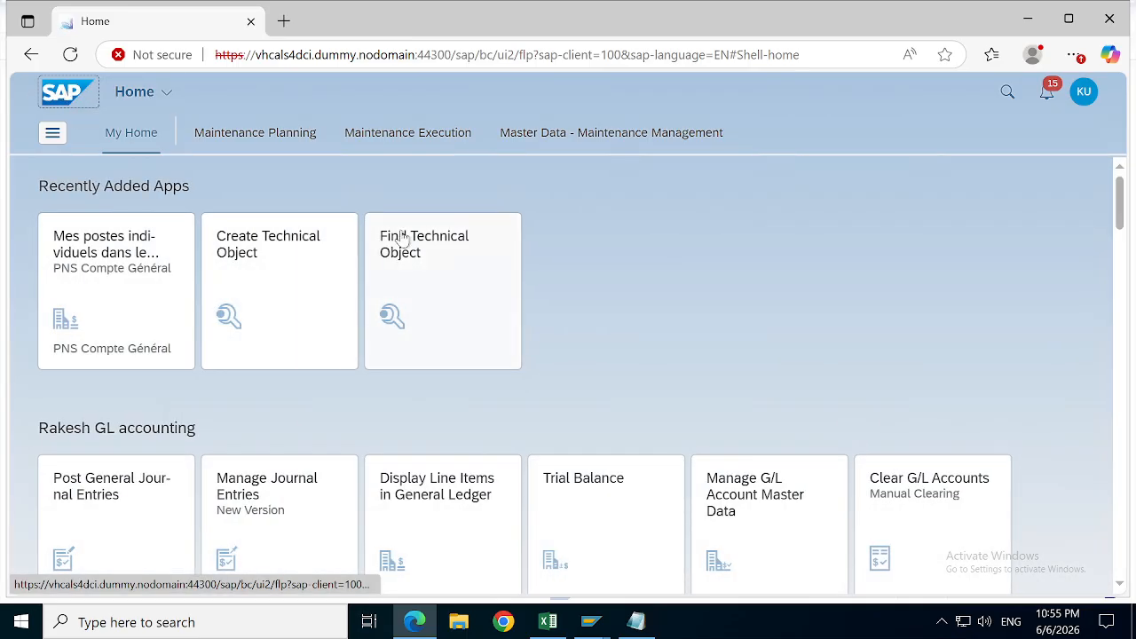
pyautogui.click(482, 254)
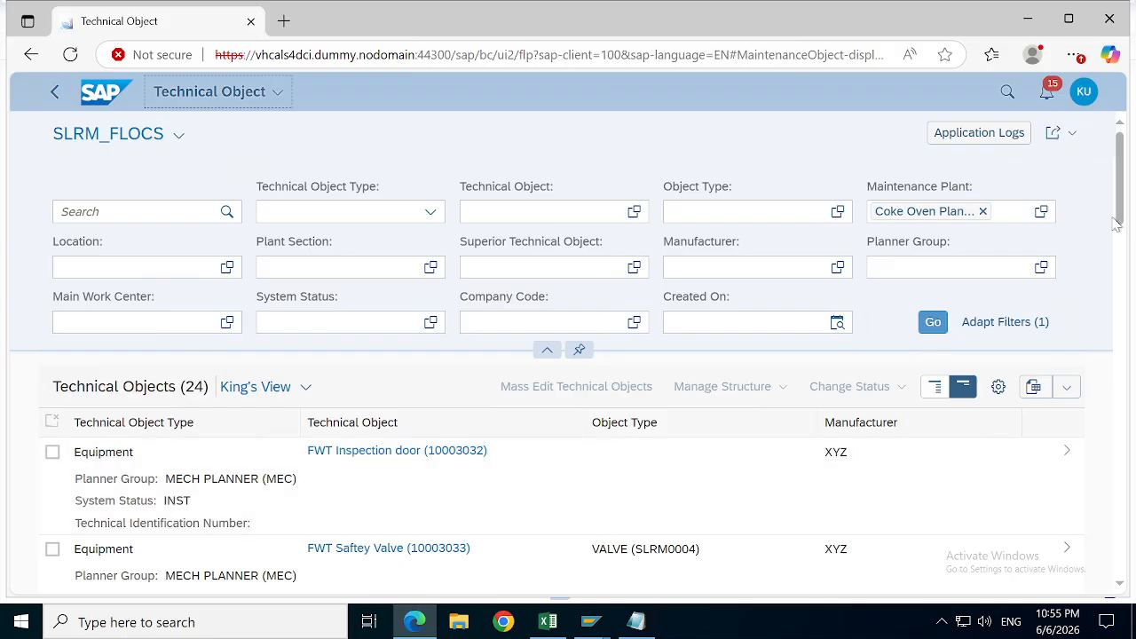
# Step: Filter the Coke Oven Plant technical objects list by technical object type Equipment
pyautogui.moveTo(1120, 169); pyautogui.dragTo(1111, 142)
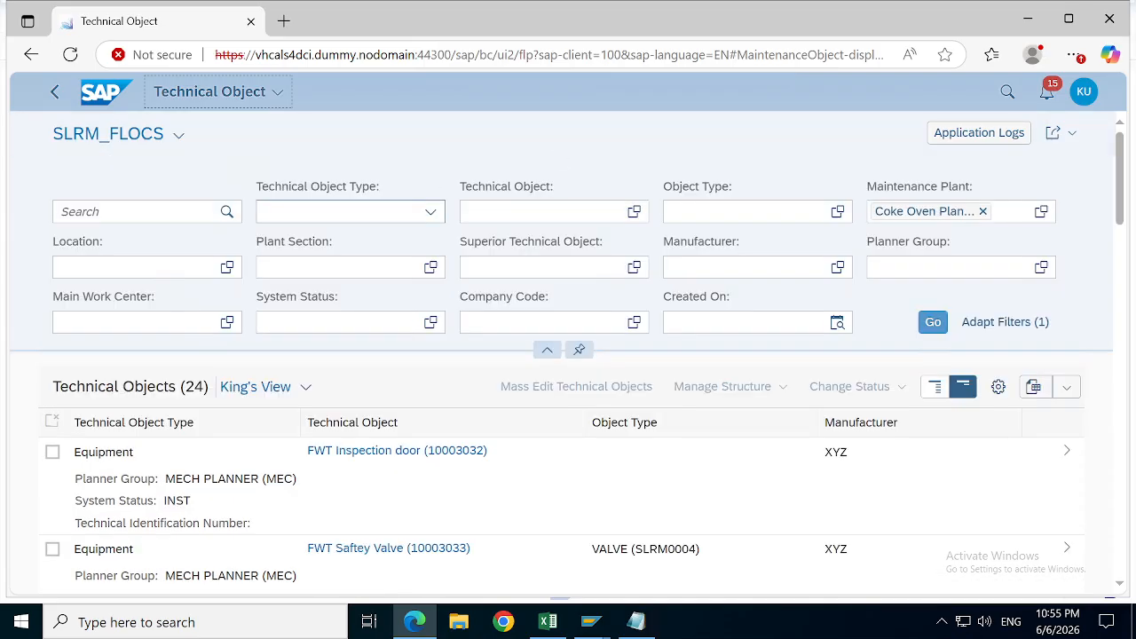
pyautogui.click(431, 218)
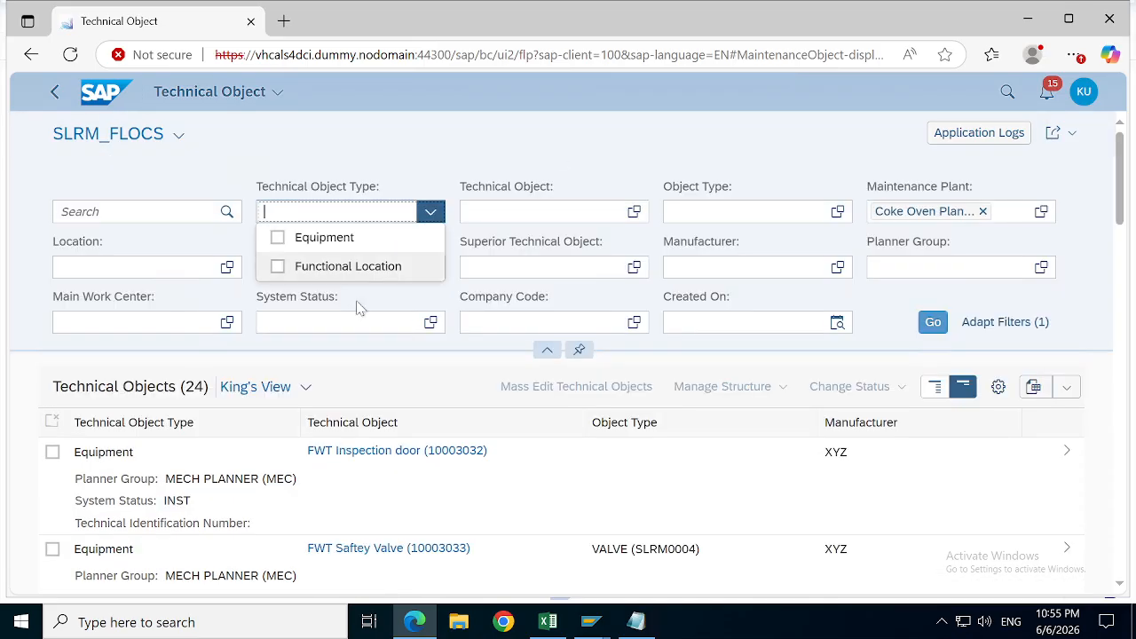
pyautogui.click(278, 240)
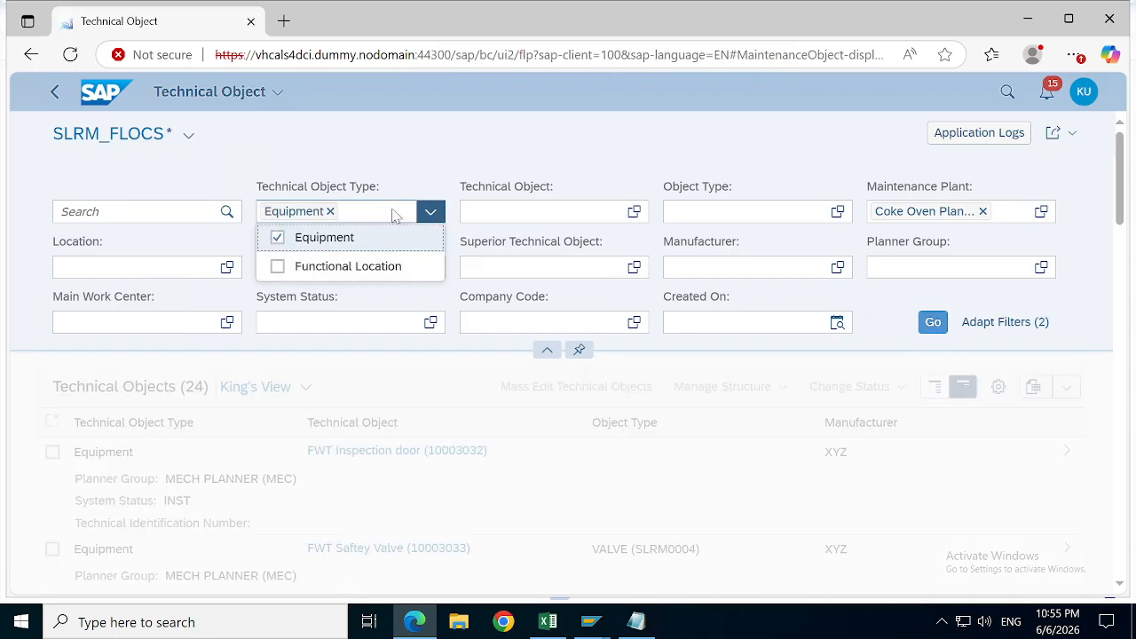
pyautogui.click(932, 322)
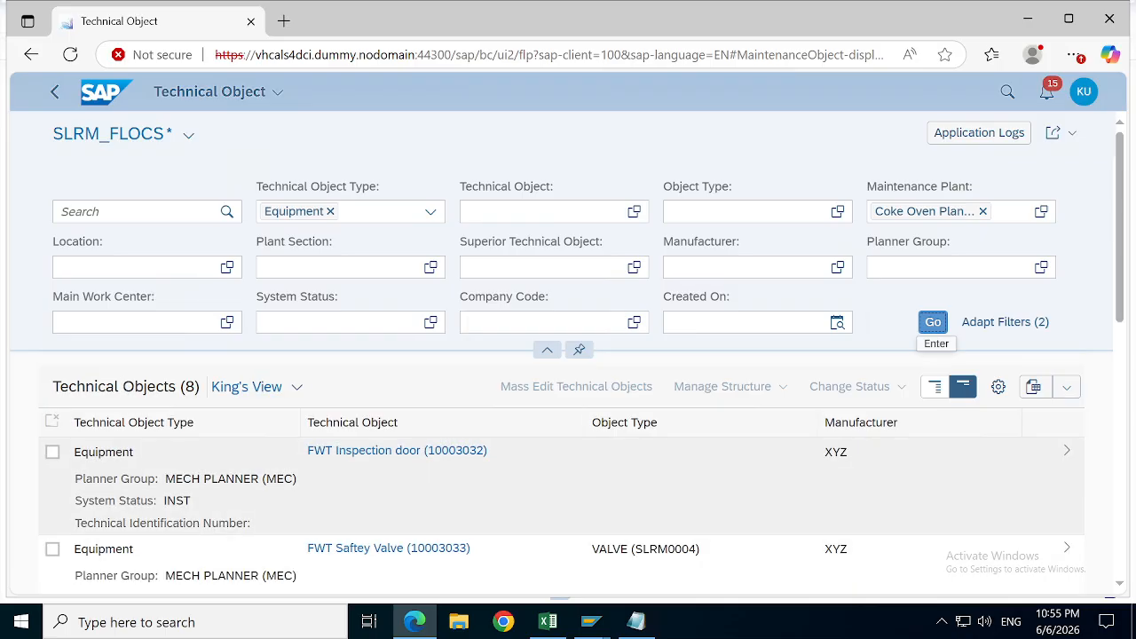
pyautogui.click(172, 425)
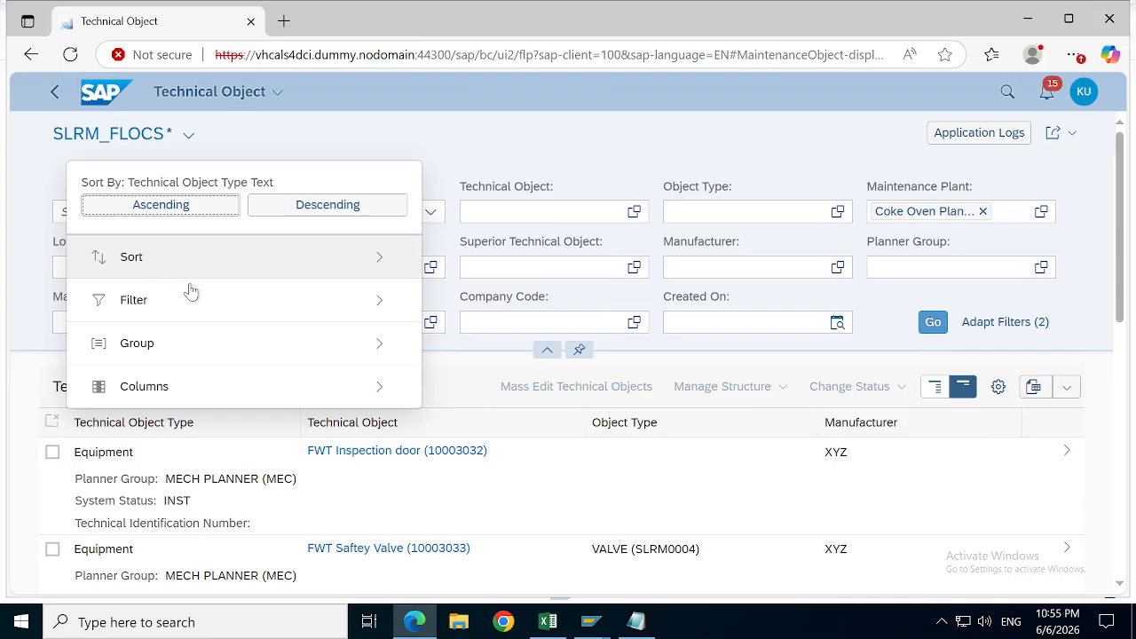
pyautogui.click(144, 260)
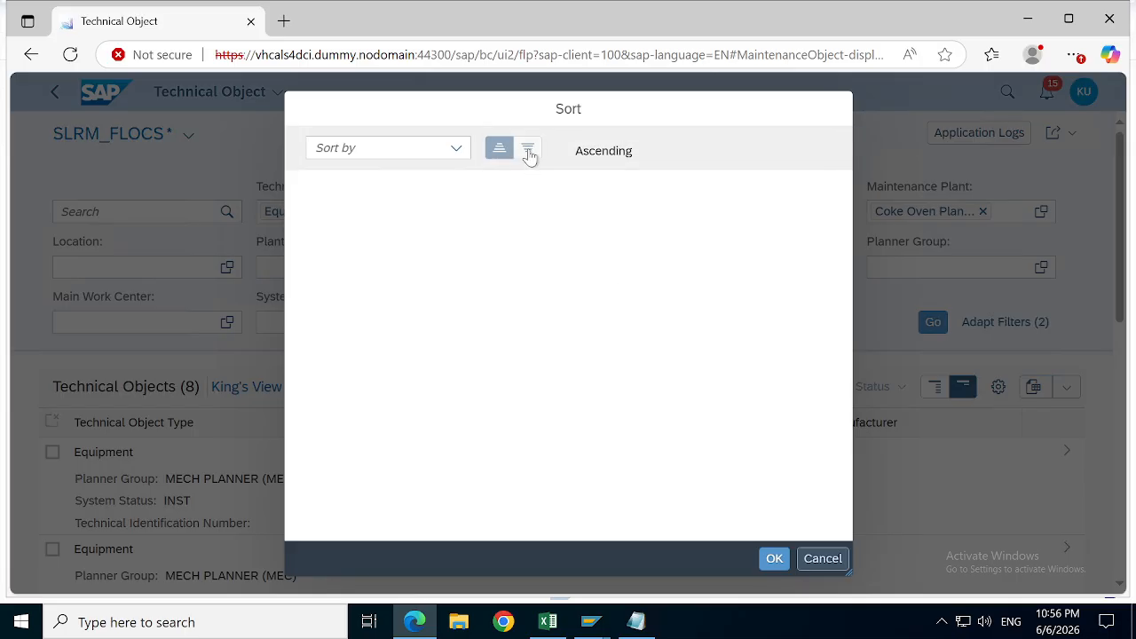
pyautogui.click(463, 148)
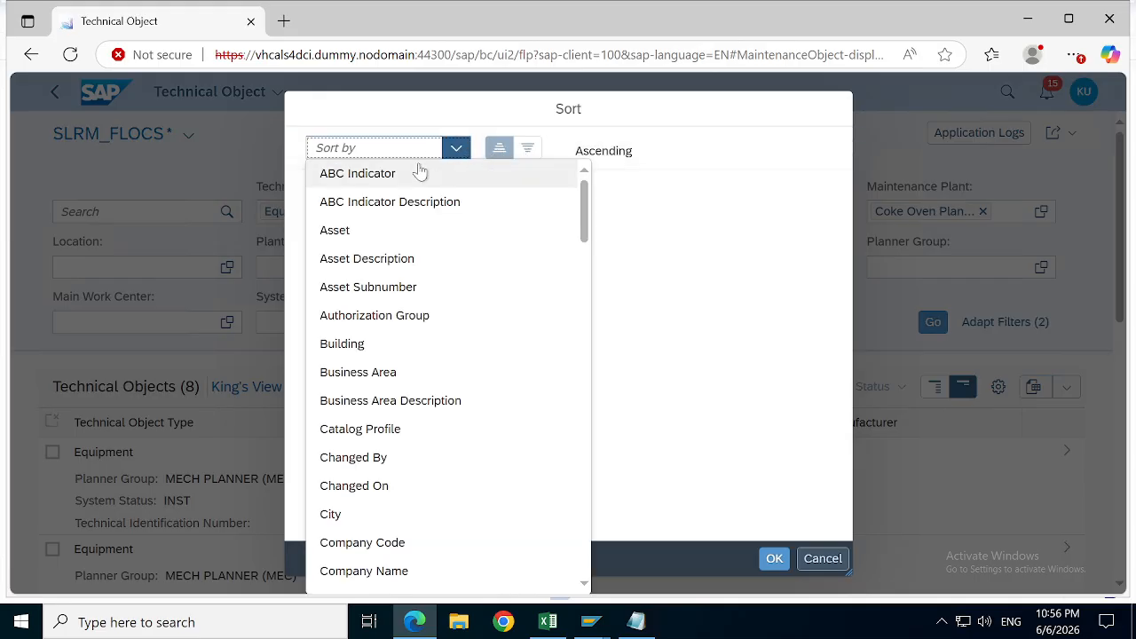
pyautogui.click(624, 356)
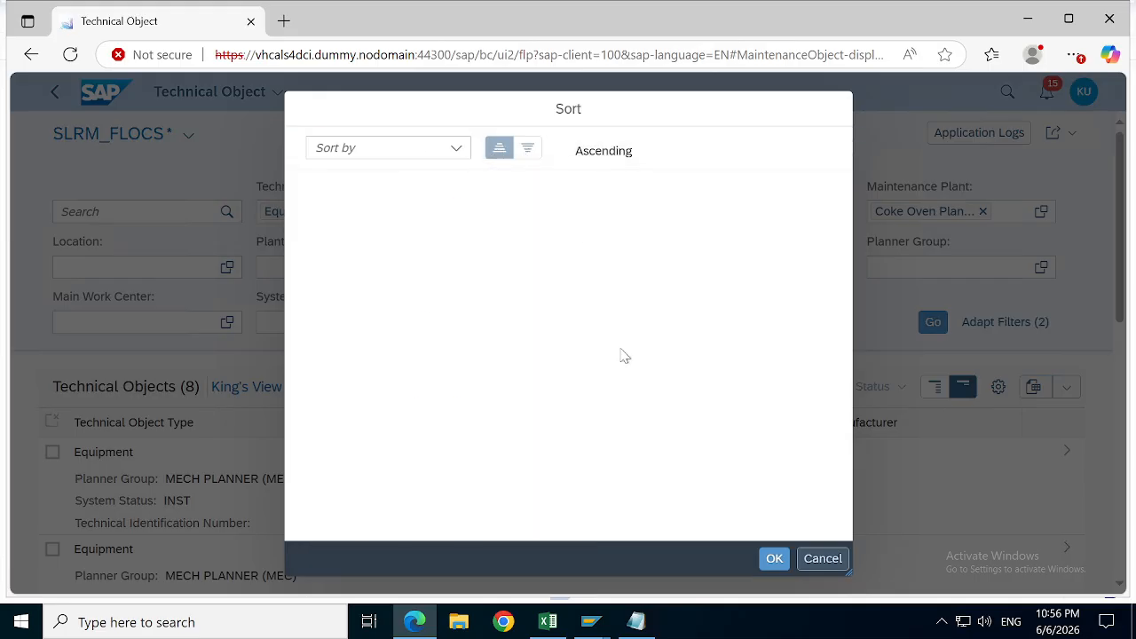
pyautogui.click(822, 558)
# Step: Sort the technical objects list by Technical Object Type in descending order, and switch that sorting to ascending
pyautogui.doubleClick(113, 433)
pyautogui.doubleClick(114, 433)
pyautogui.click(114, 433)
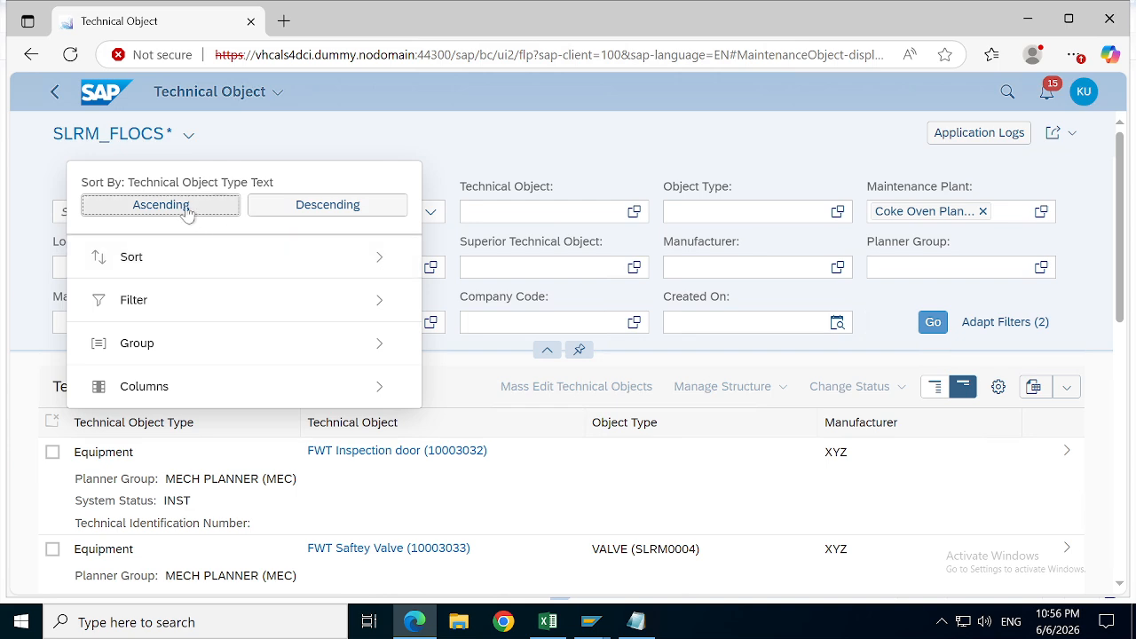
pyautogui.click(289, 213)
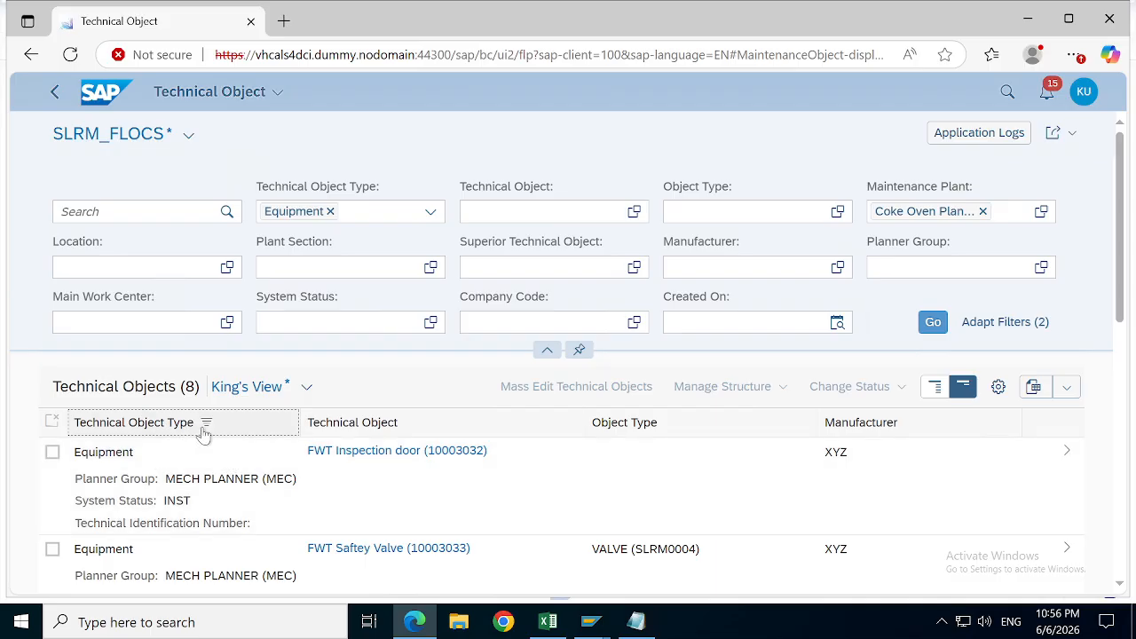
pyautogui.click(204, 432)
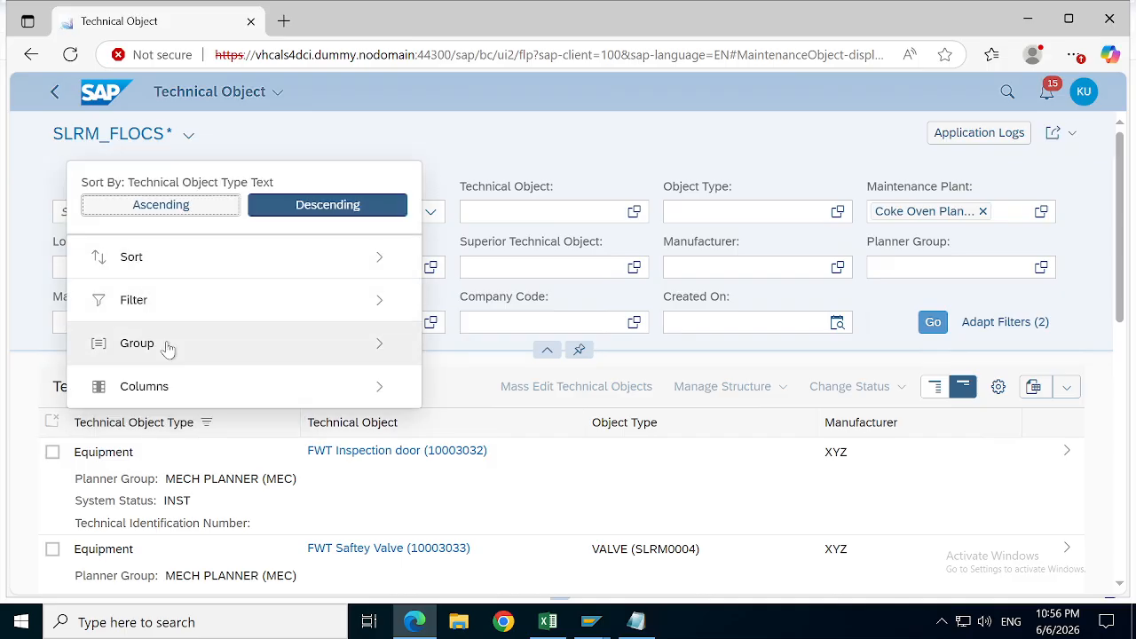
pyautogui.click(151, 209)
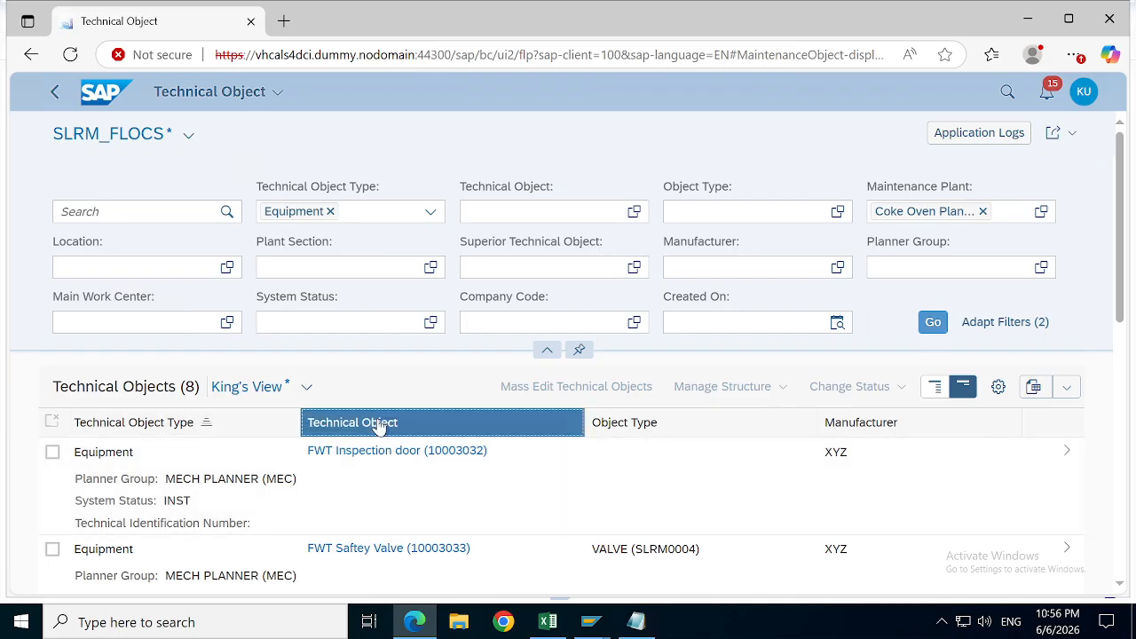
# Step: Sort the list by Technical Object in descending order and open the detail page of the Feed Pump 1A Motor
pyautogui.click(379, 428)
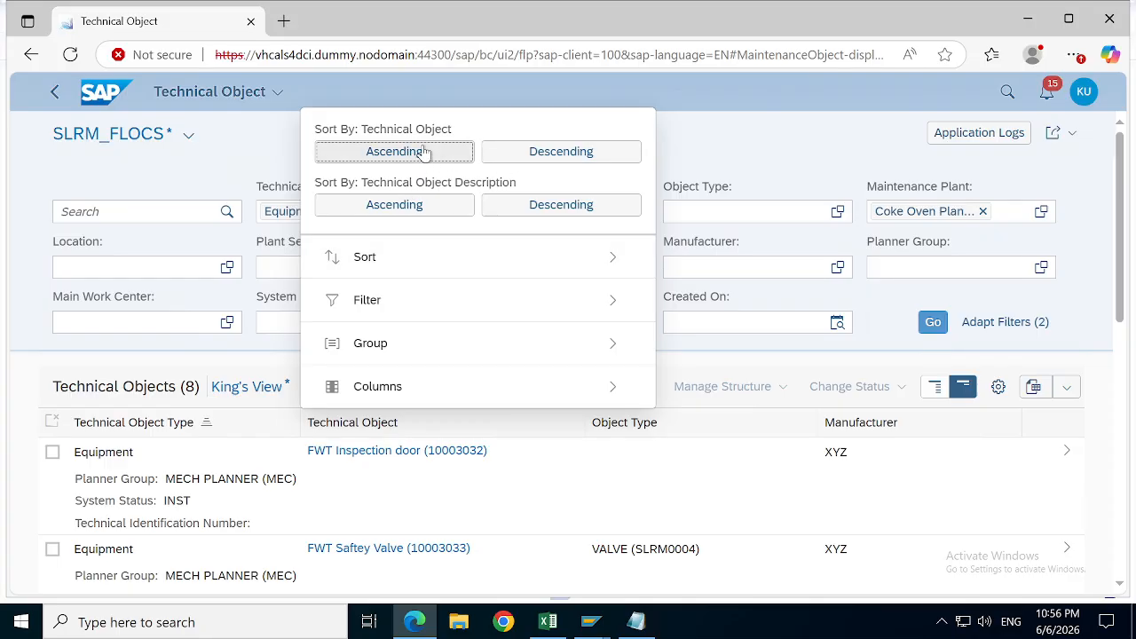
pyautogui.click(563, 153)
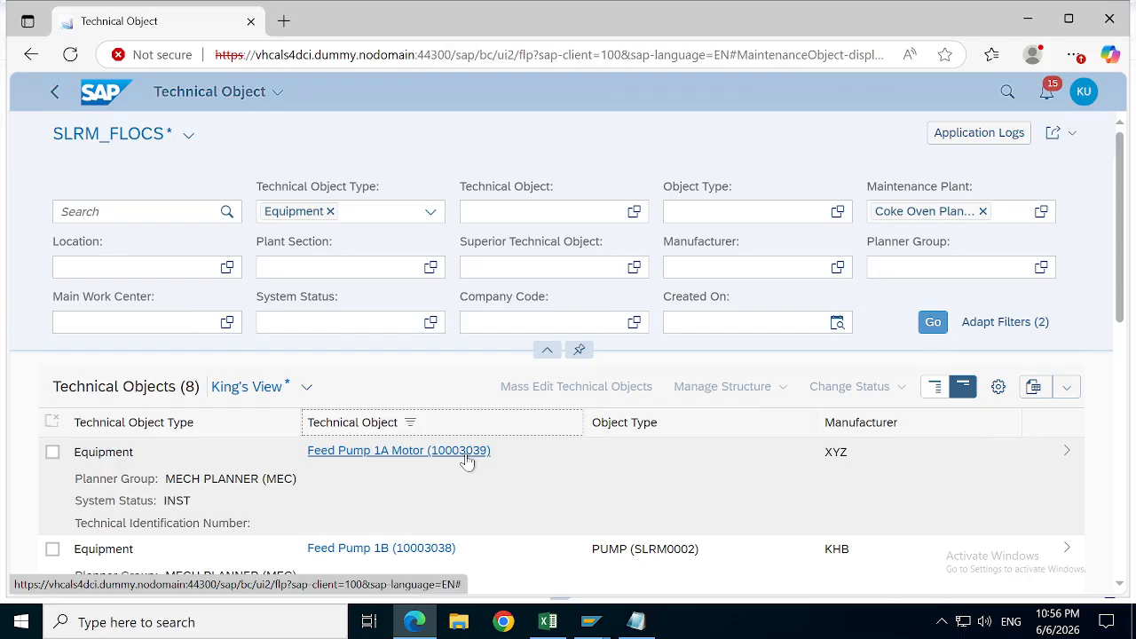
pyautogui.click(1071, 460)
pyautogui.click(1070, 460)
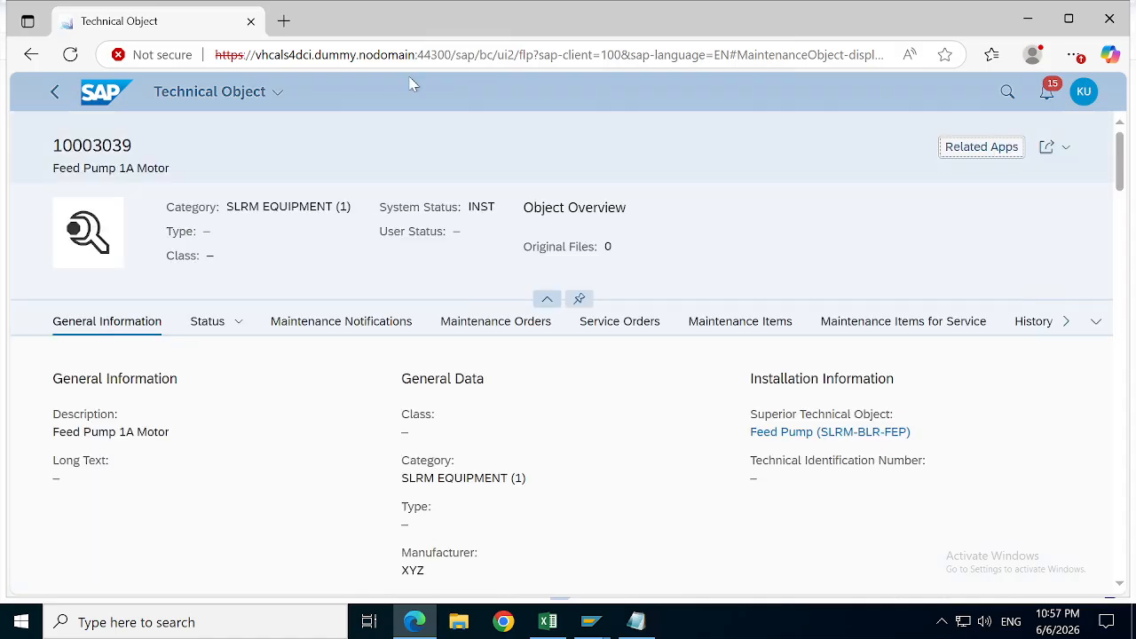
# Step: Look through the related apps offered for the Feed Pump 1A Motor and return to the technical objects list
pyautogui.click(983, 147)
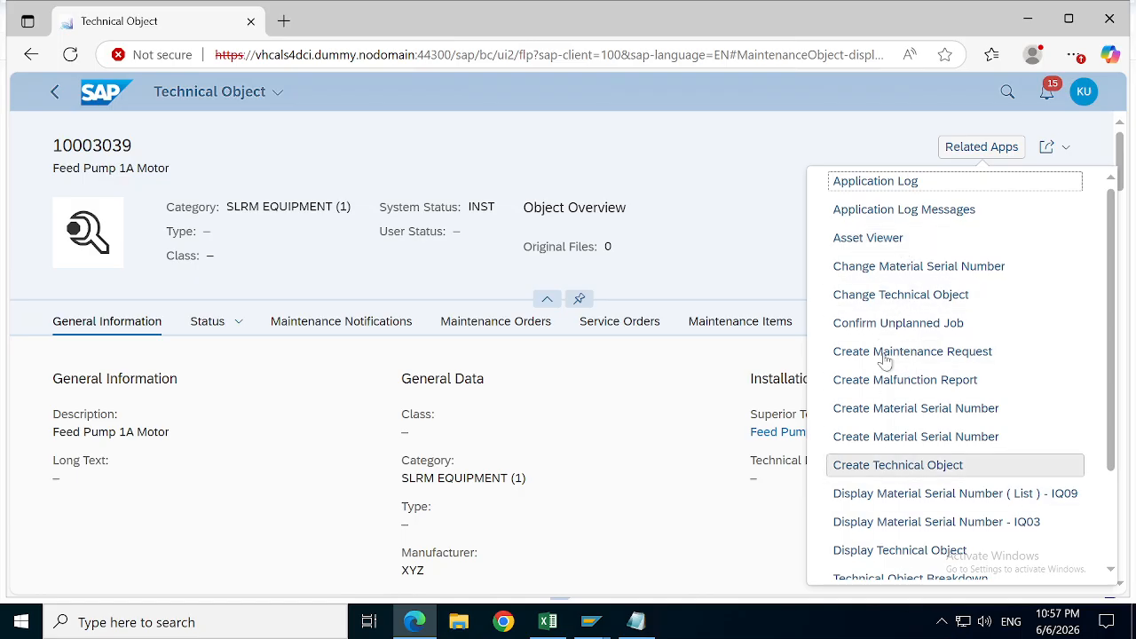
pyautogui.click(226, 492)
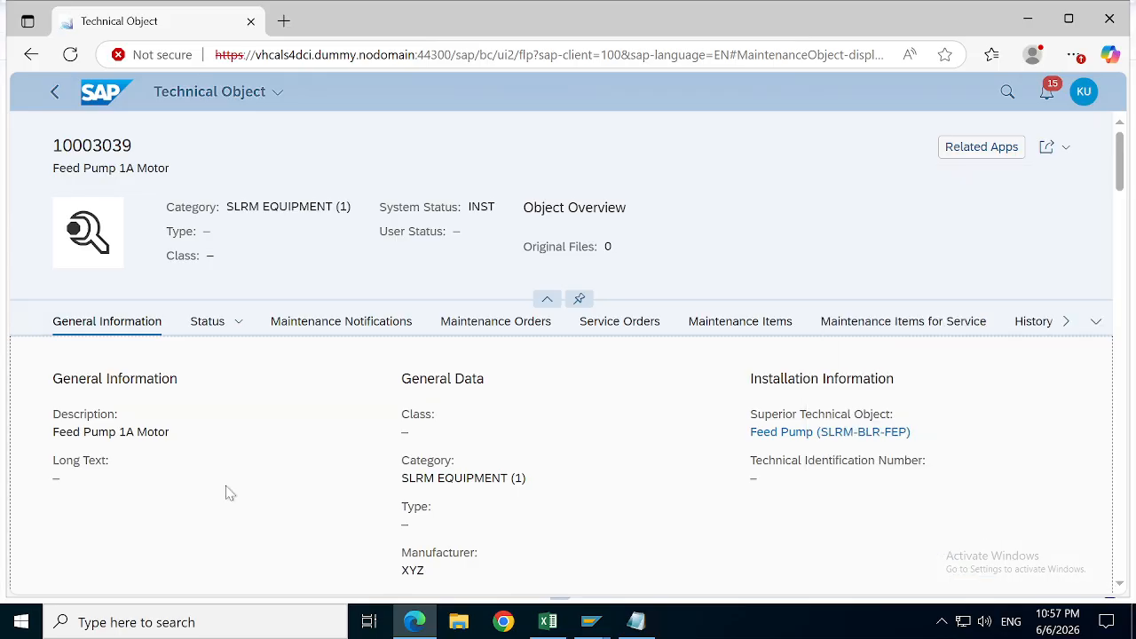
pyautogui.click(55, 94)
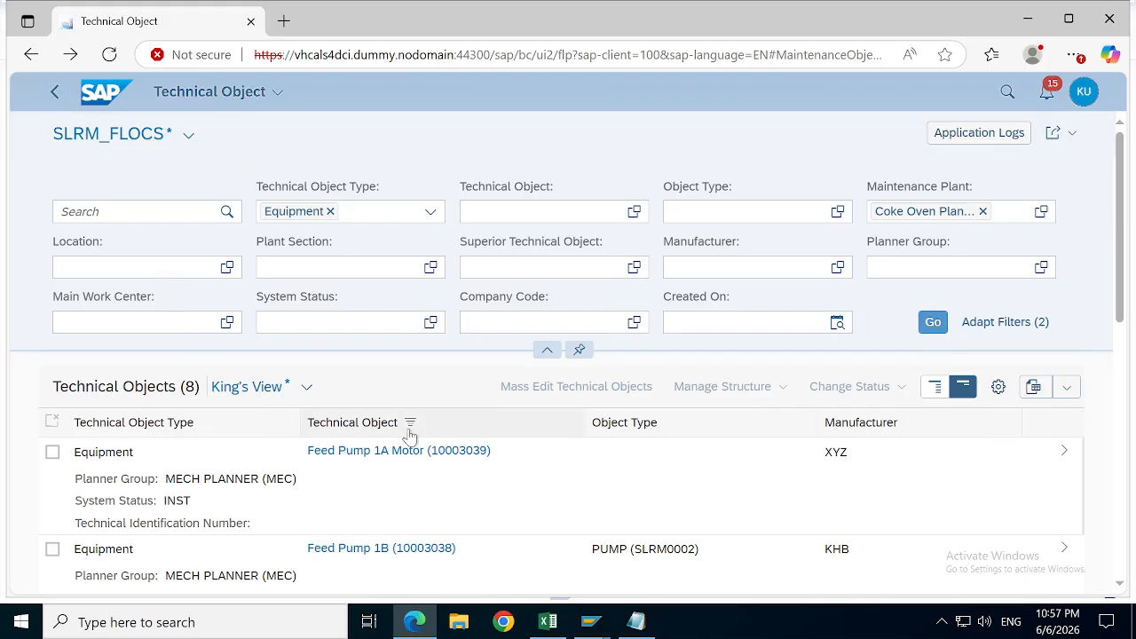
# Step: Display the Feed Pump 1A Motor with Display Technical Object, and go back to the launchpad home page
pyautogui.click(453, 460)
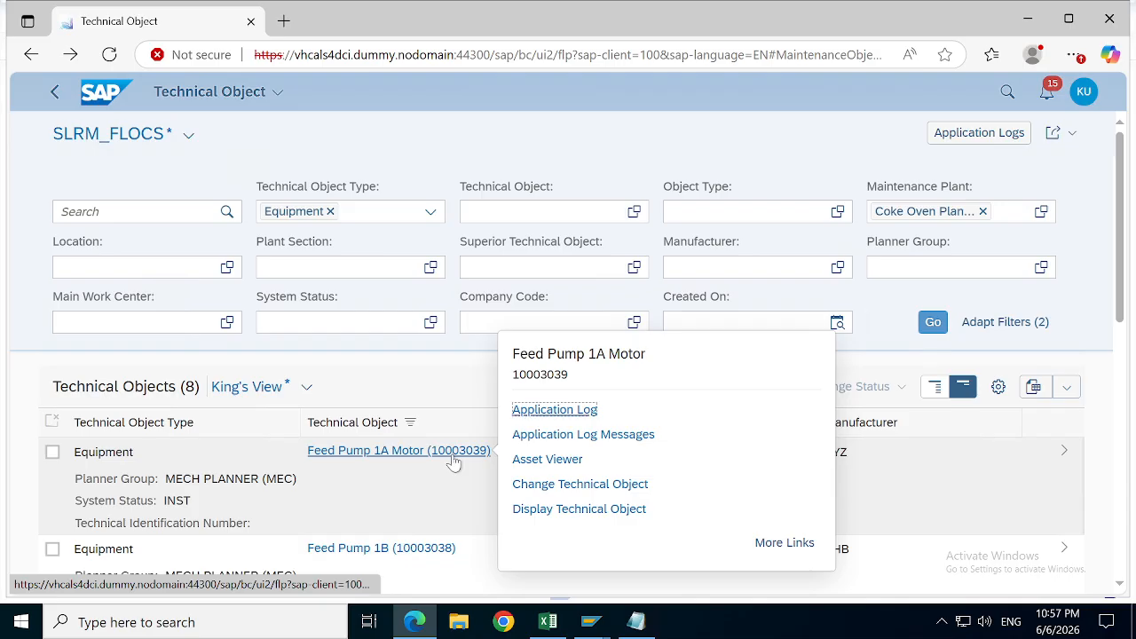
pyautogui.click(576, 509)
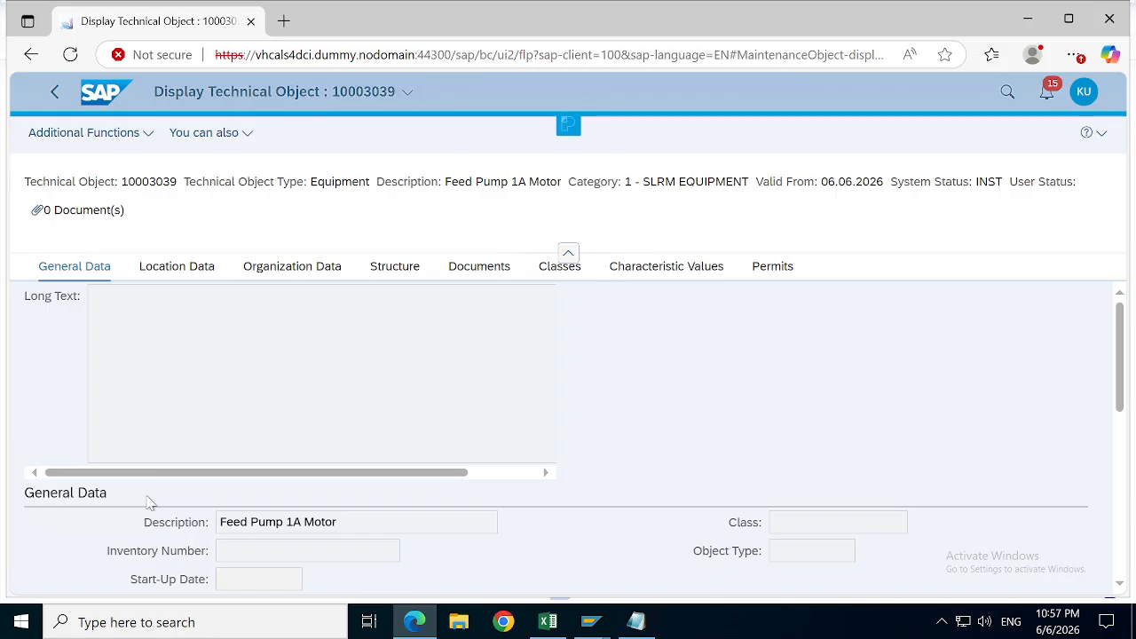
pyautogui.click(53, 96)
pyautogui.click(53, 96)
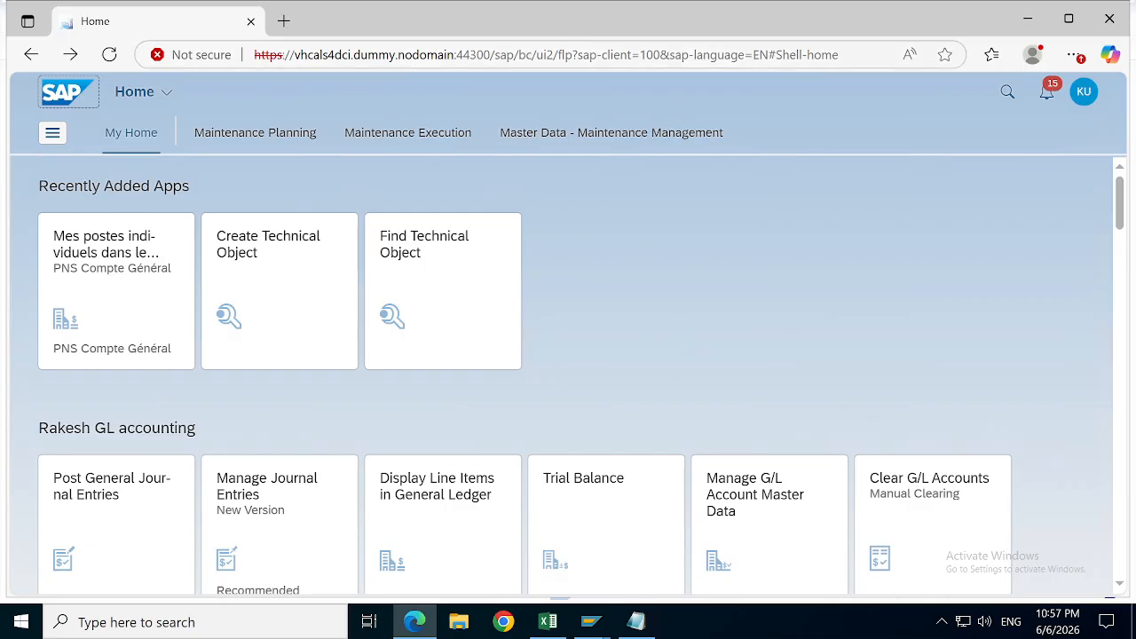
pyautogui.moveTo(706, 11)
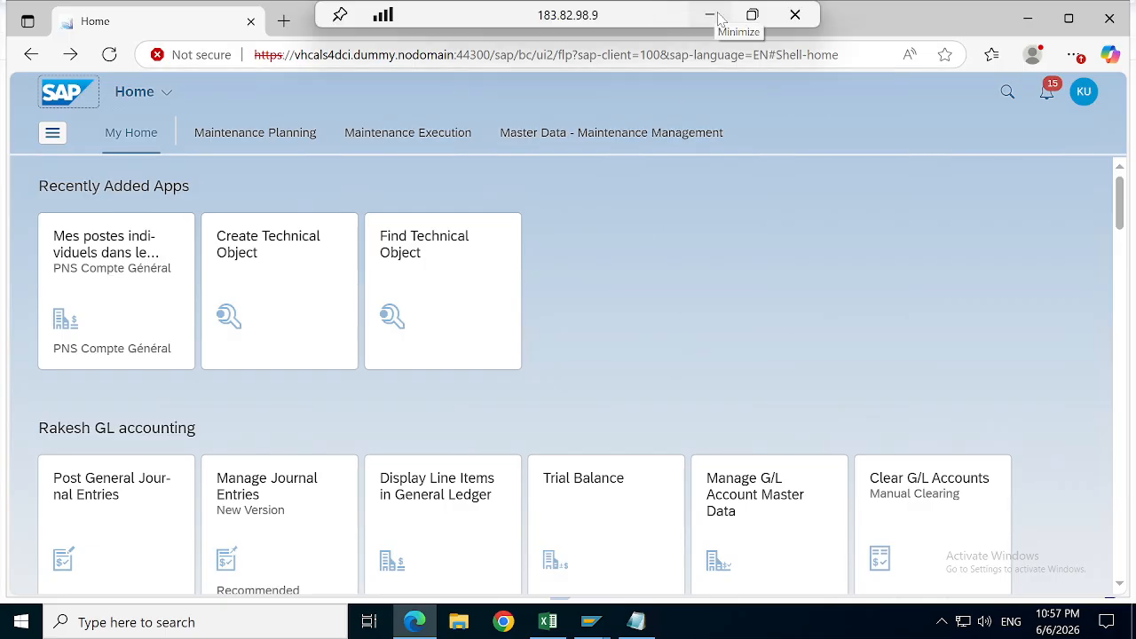
pyautogui.click(714, 15)
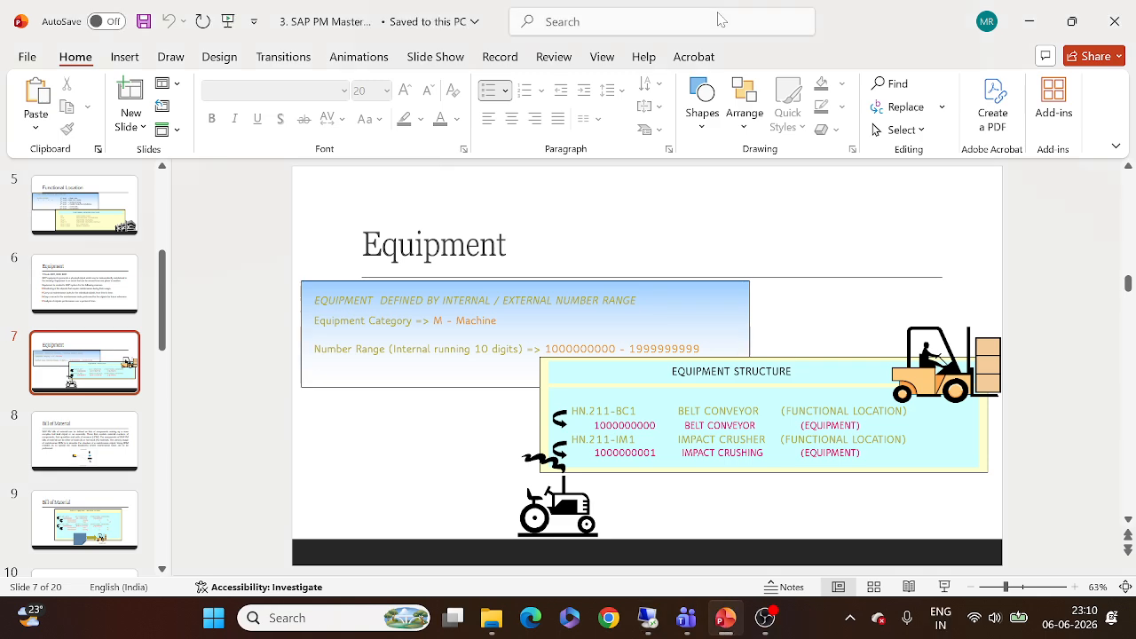
pyautogui.click(765, 621)
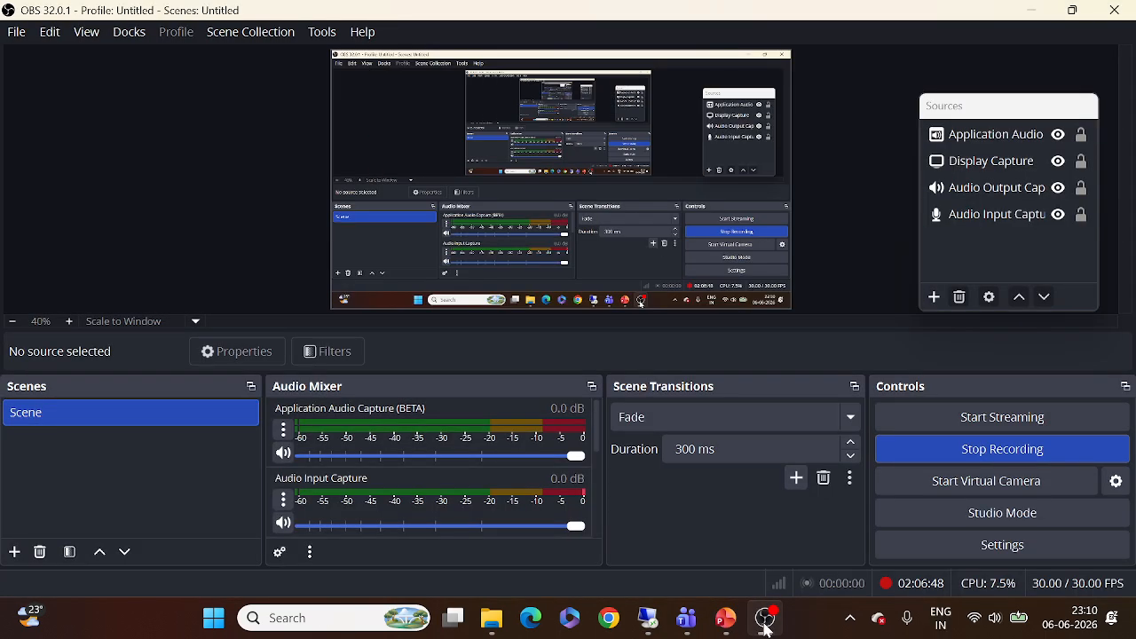